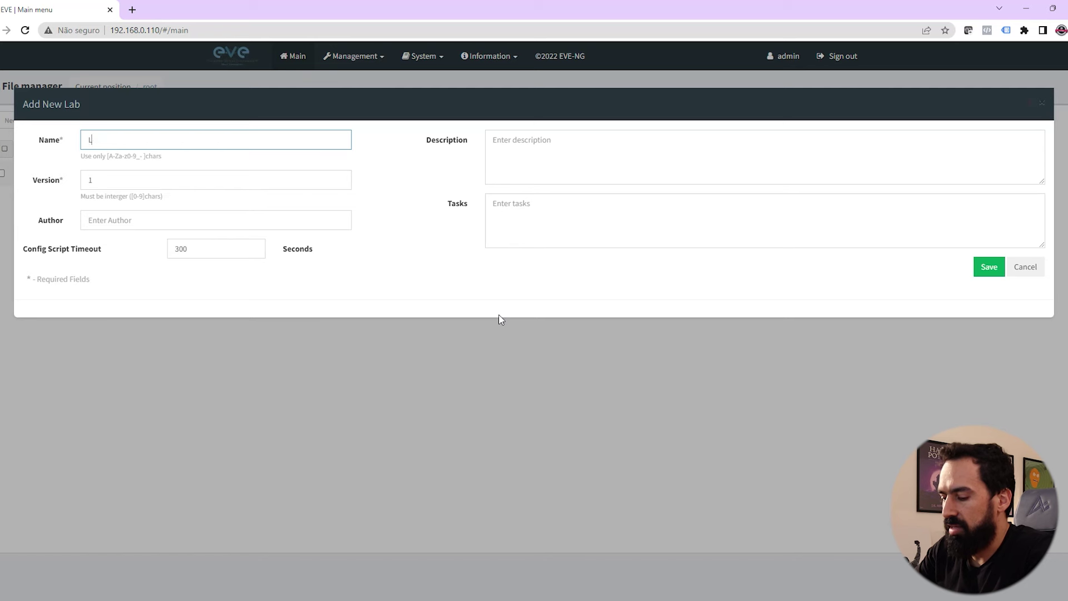
# Name the new lab 'WORKSHOP SDWAN' followed by the presenter's name, and save it.
pyautogui.write('WORKSHOP SDWAN')
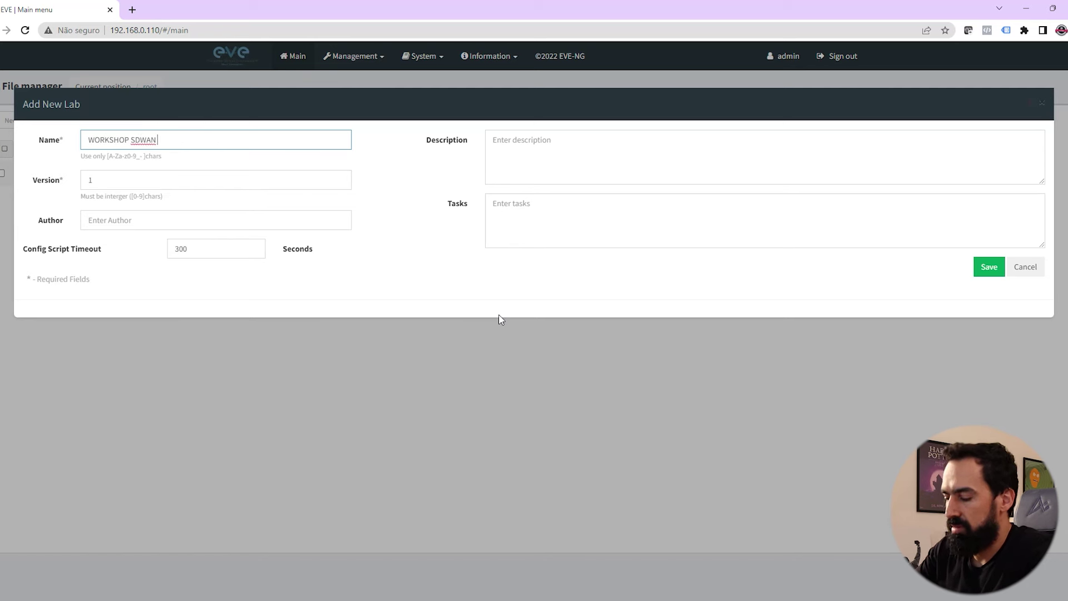
pyautogui.write(' GUSTAVO KALAU')
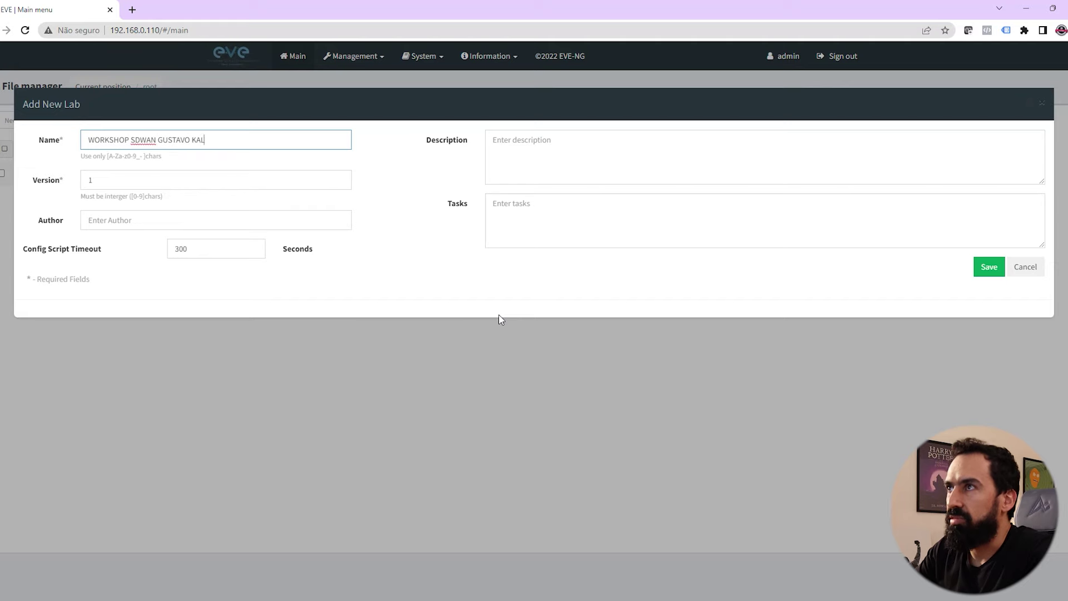
pyautogui.click(990, 267)
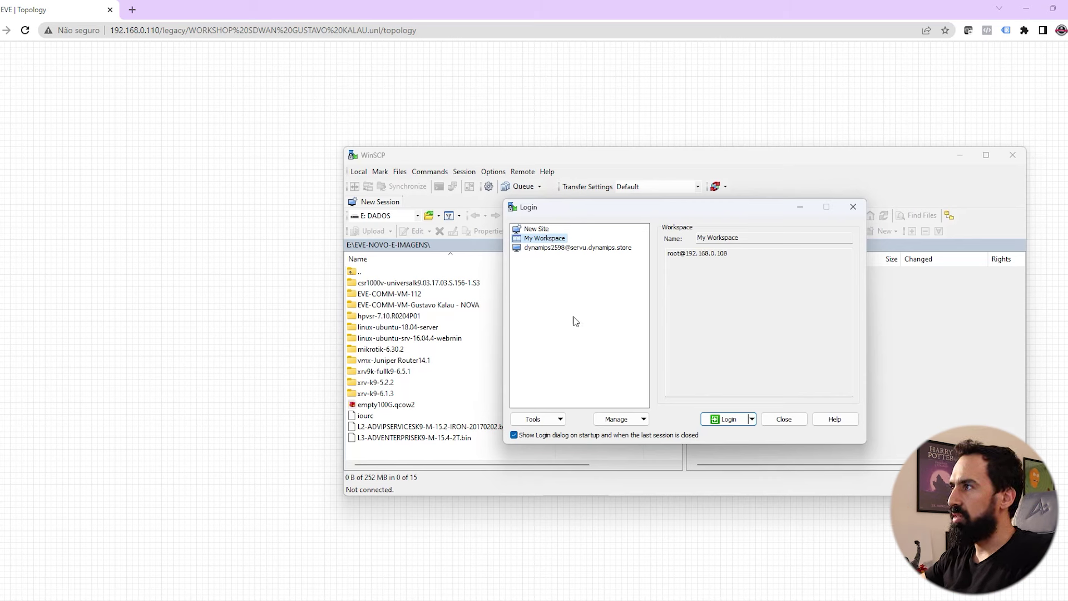
# Set up a new SCP site for host 192.168.0.110 with user root and its password, and log in.
pyautogui.click(578, 229)
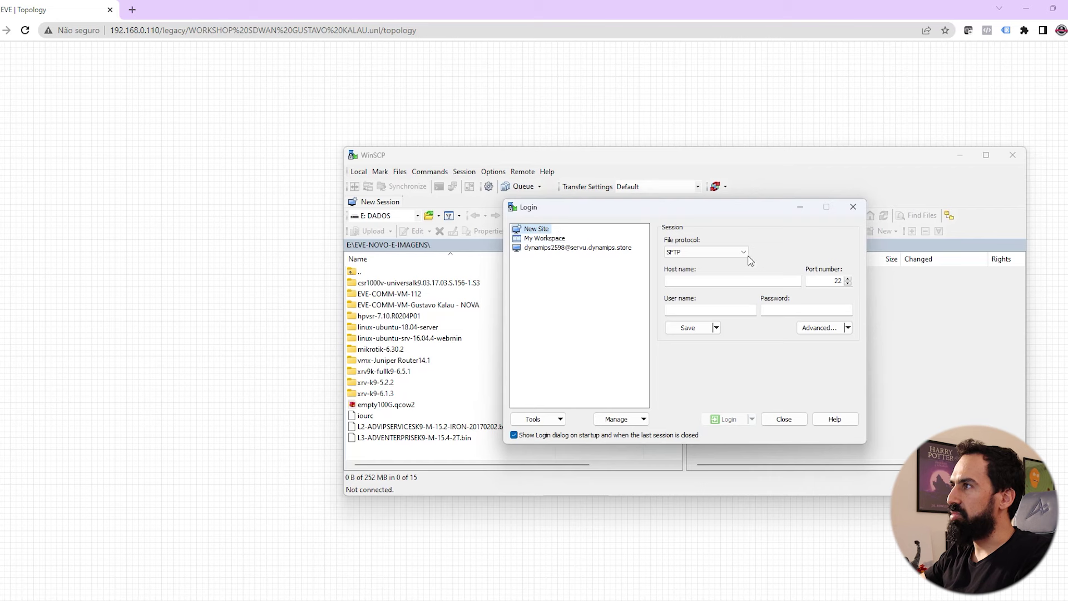
pyautogui.click(686, 254)
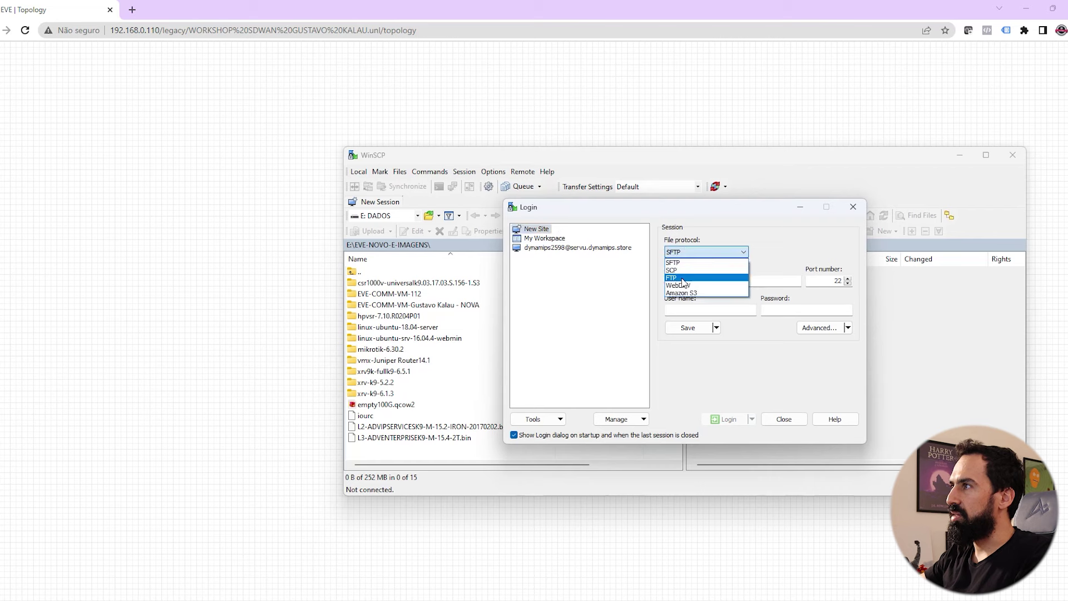
pyautogui.click(683, 271)
pyautogui.click(682, 280)
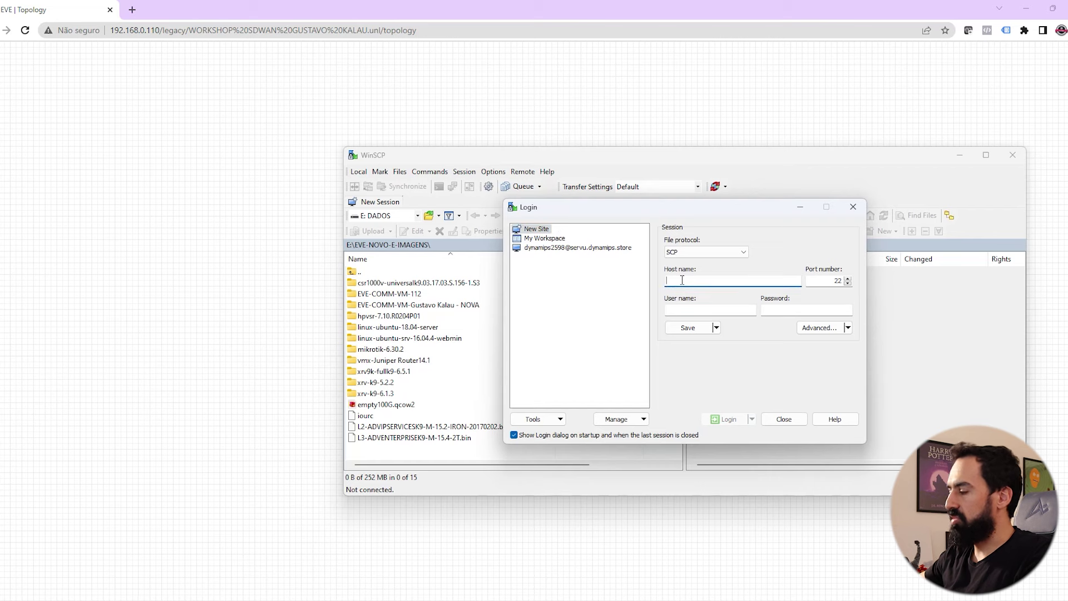
pyautogui.write('192.168.0.110')
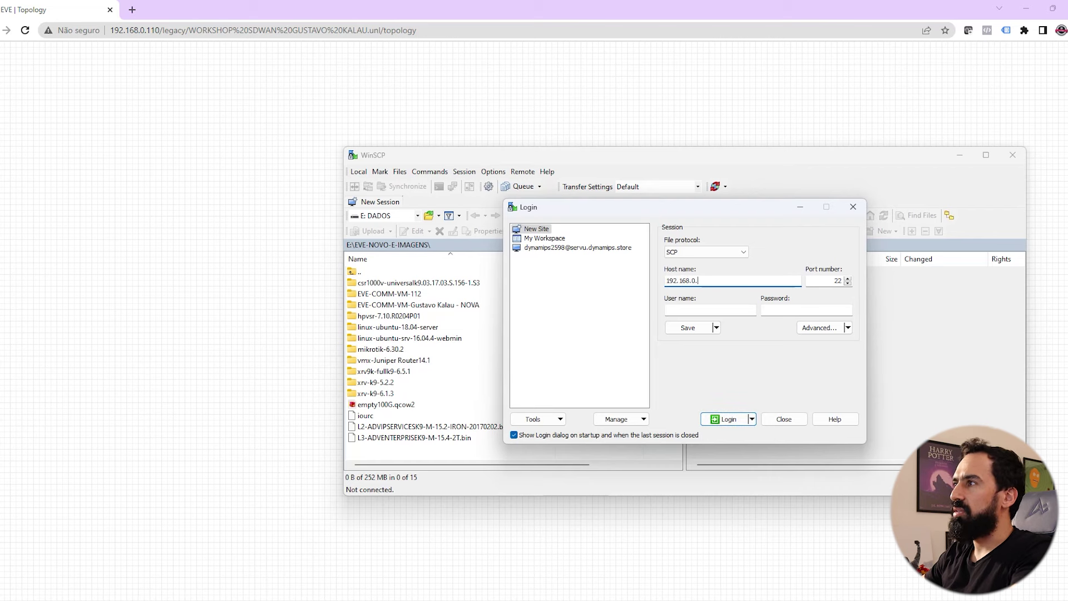
pyautogui.click(708, 310)
pyautogui.write('admin')
pyautogui.press('Tab')
pyautogui.write('e')
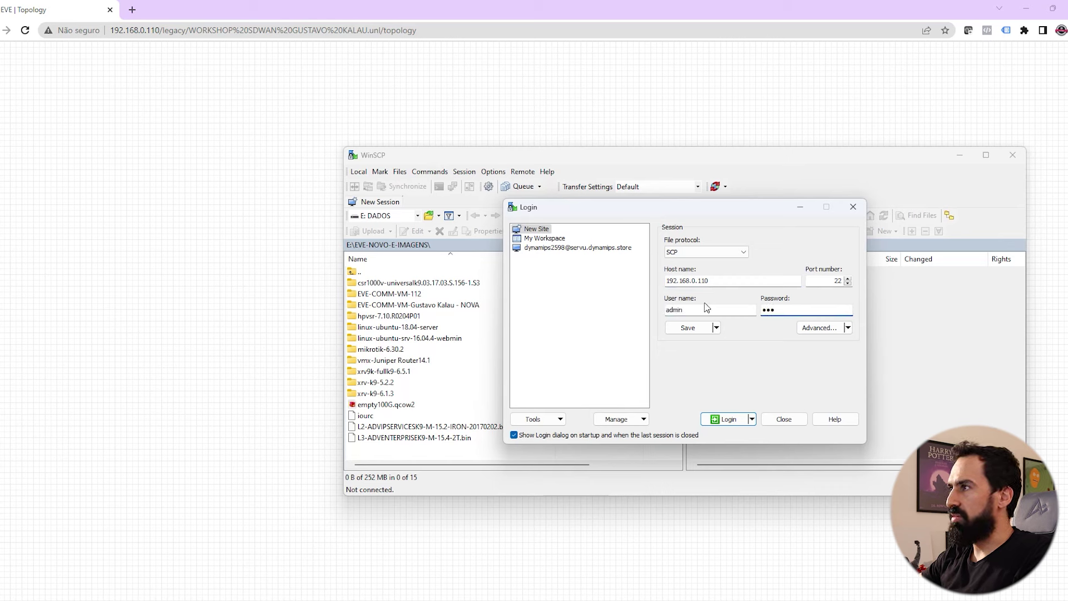
pyautogui.hotkey('shift', 'Tab')
pyautogui.write('ro')
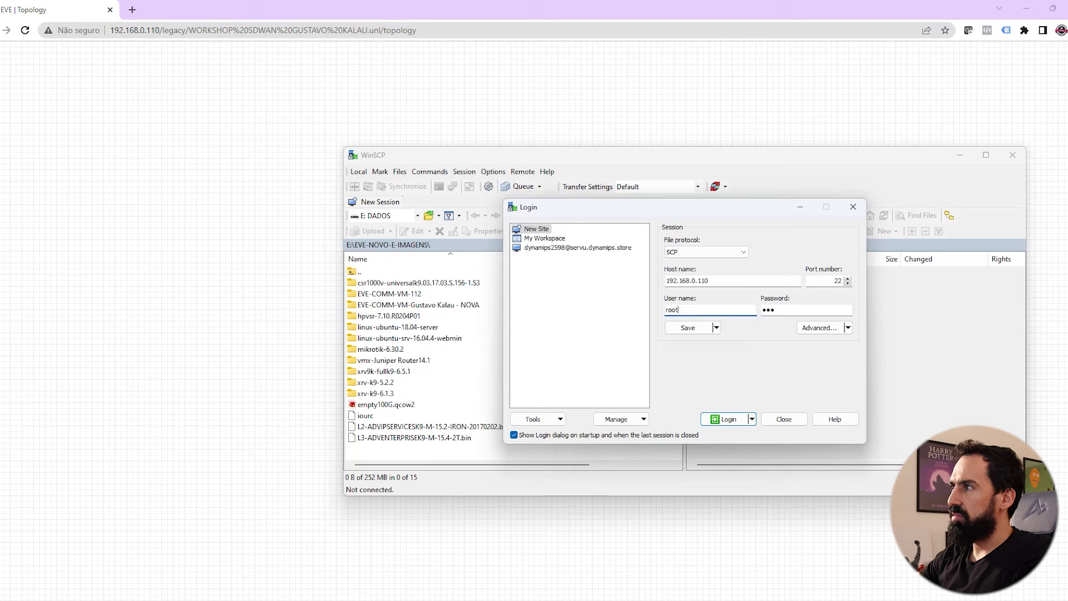
pyautogui.click(728, 420)
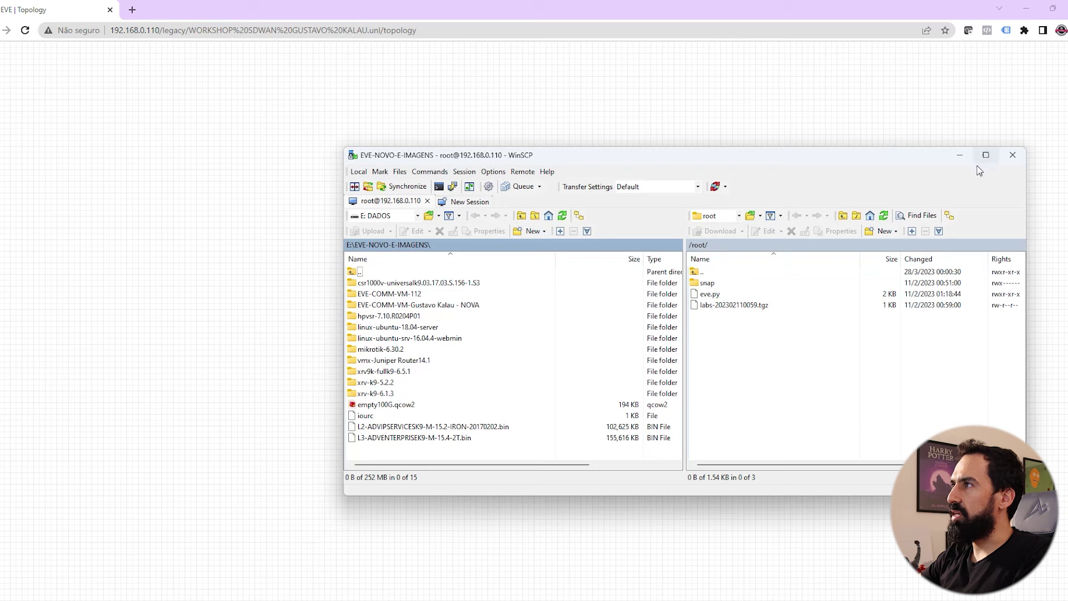
# Browse the remote panel from / into /opt/unetlab/addons/iol/bin/ and select the iourc file.
pyautogui.moveTo(725, 150); pyautogui.dragTo(661, 121)
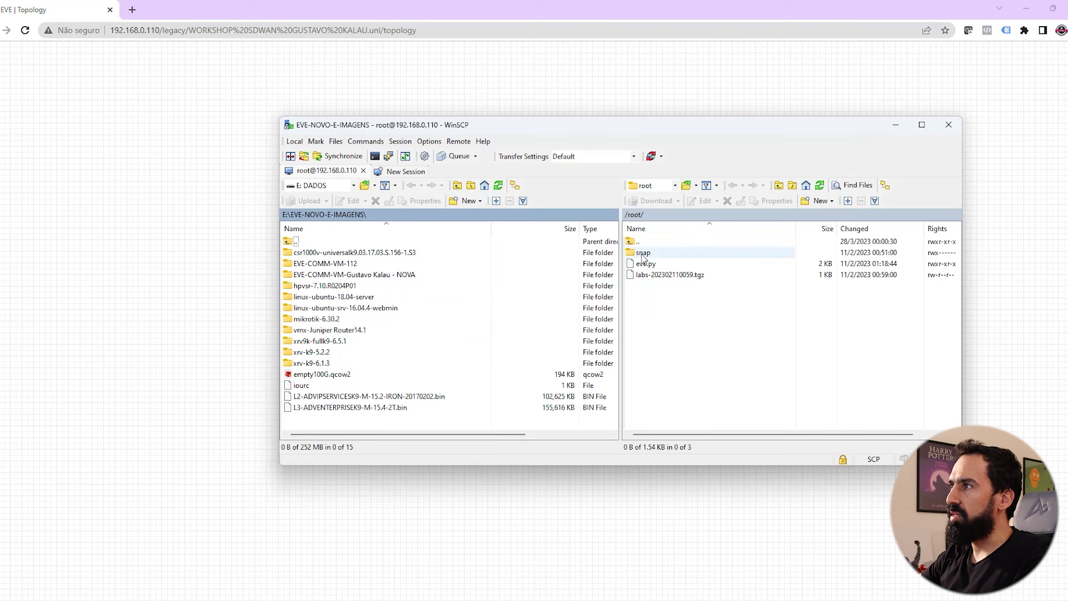
pyautogui.doubleClick(630, 241)
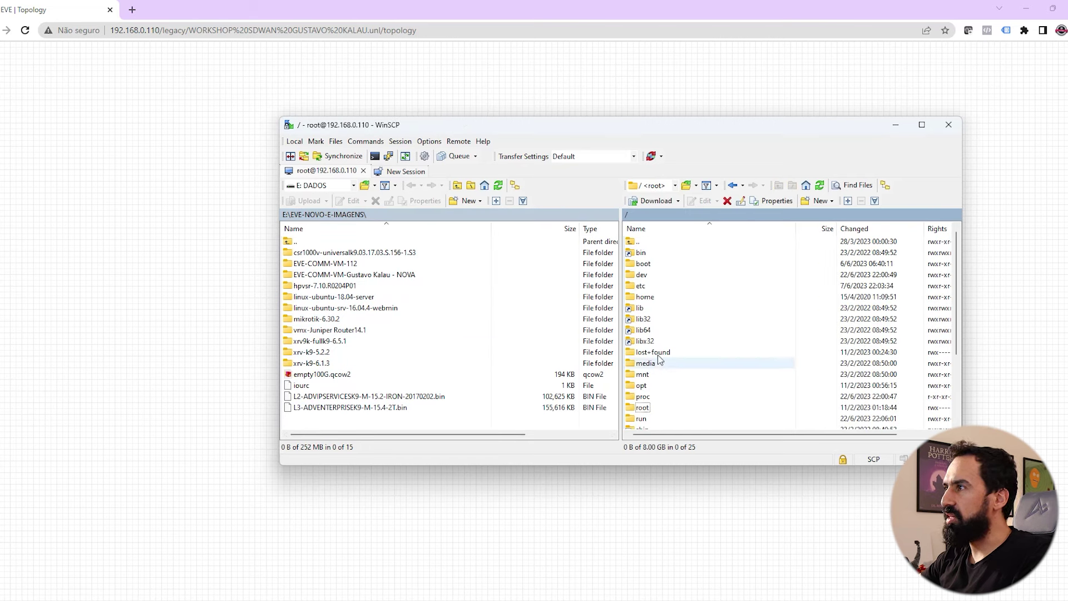
pyautogui.click(665, 352)
pyautogui.scroll(-2, 718, 347)
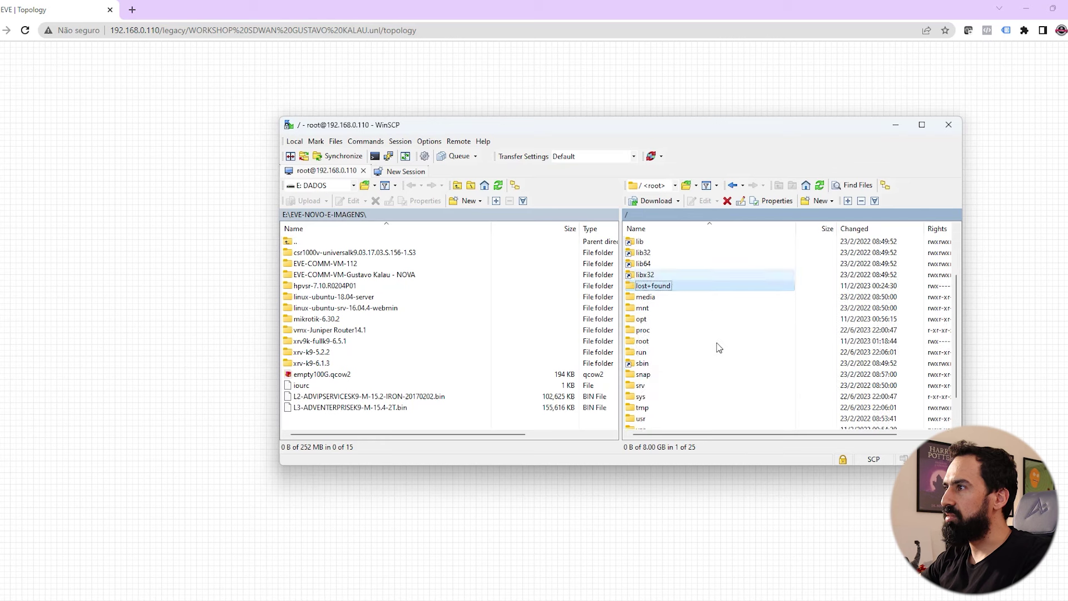
pyautogui.scroll(-1, 719, 348)
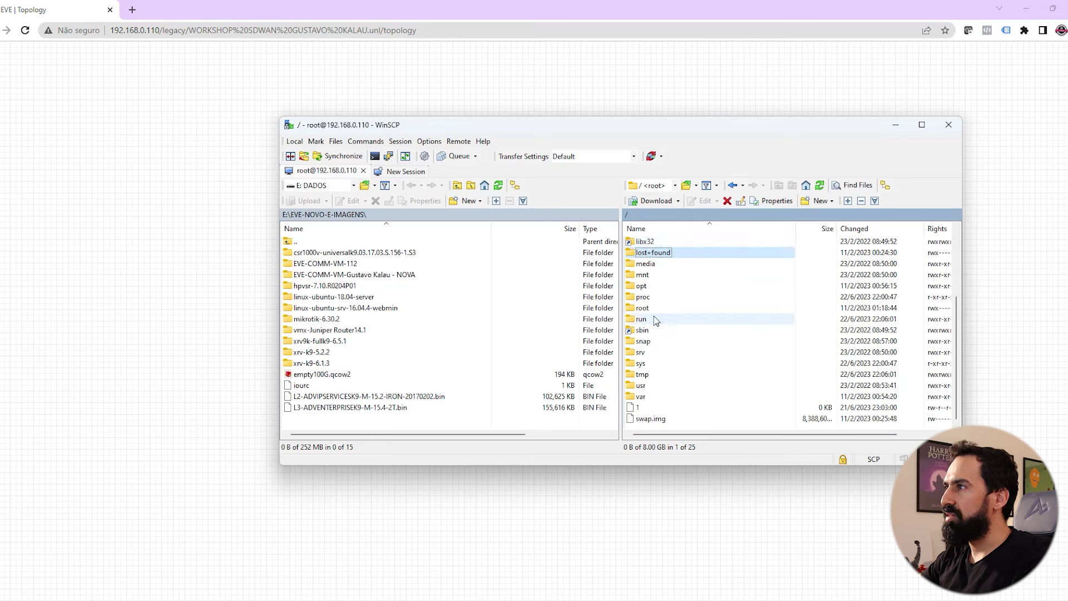
pyautogui.scroll(3, 662, 289)
pyautogui.doubleClick(646, 386)
pyautogui.doubleClick(649, 396)
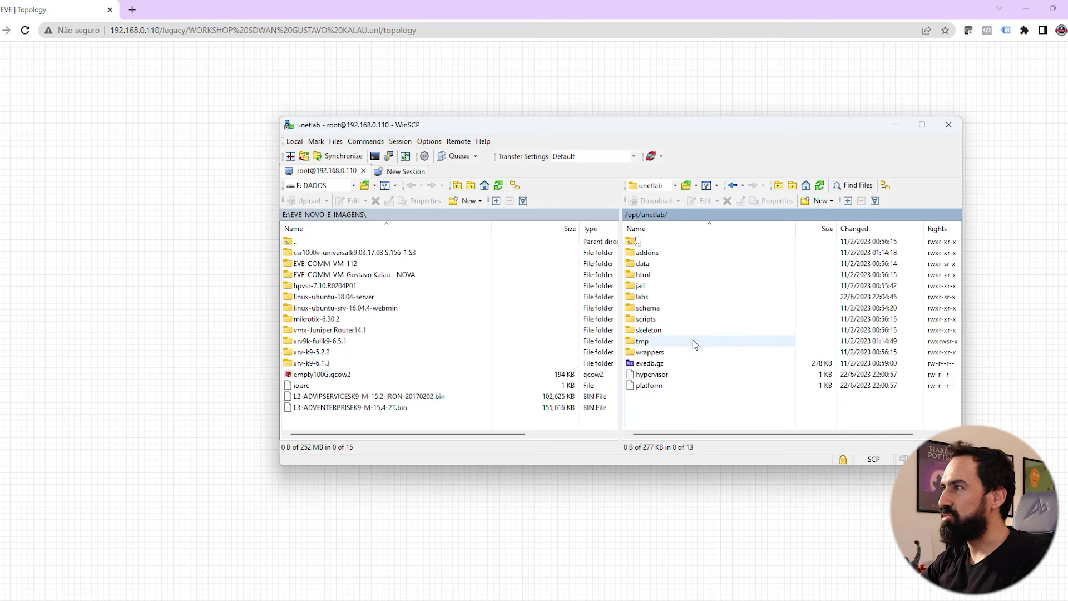
pyautogui.doubleClick(645, 255)
pyautogui.doubleClick(641, 264)
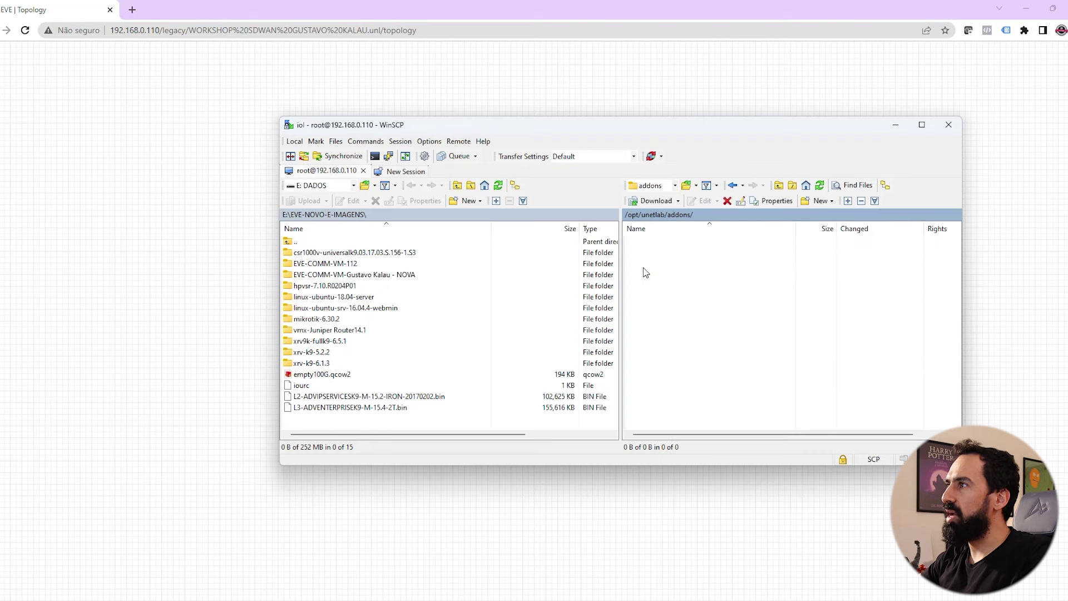
pyautogui.doubleClick(640, 253)
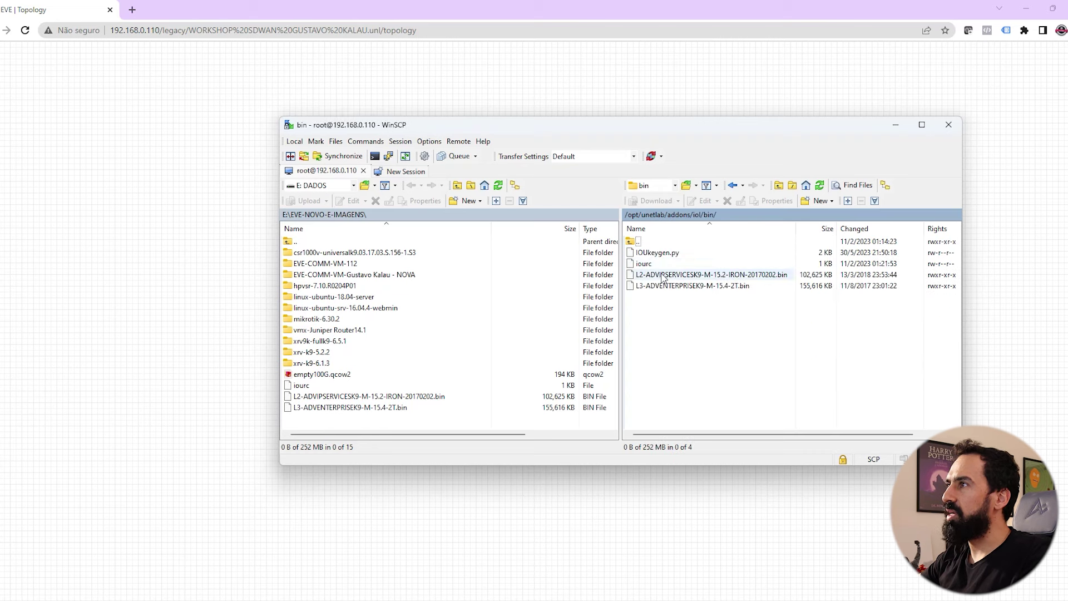
pyautogui.click(649, 263)
# Copy IOUkeygen.py to the local EVE-NOVO-E-IMAGENS folder, then go back up to the remote iol folder.
pyautogui.keyDown('shift'); pyautogui.click(661, 276); pyautogui.keyUp('shift')
pyautogui.keyDown('shift'); pyautogui.click(660, 287); pyautogui.keyUp('shift')
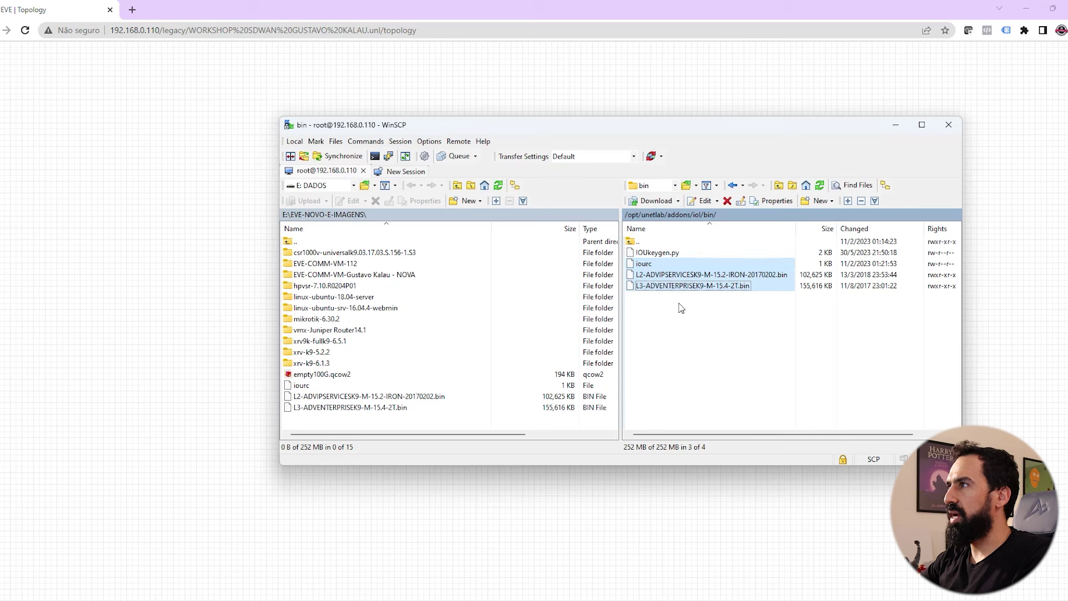
pyautogui.click(661, 253)
pyautogui.moveTo(647, 257); pyautogui.dragTo(454, 411)
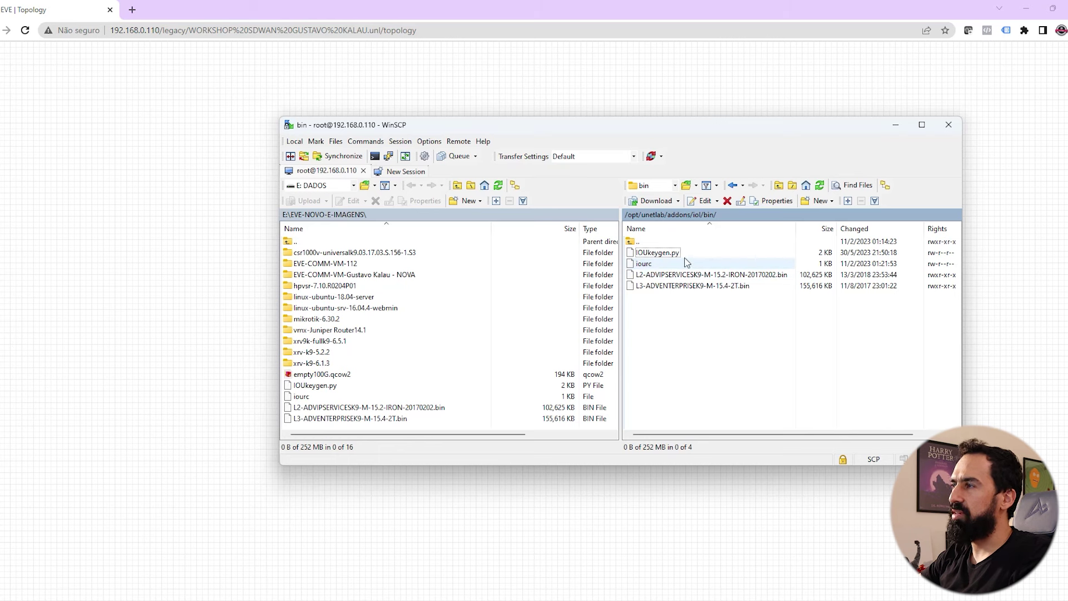
pyautogui.doubleClick(635, 242)
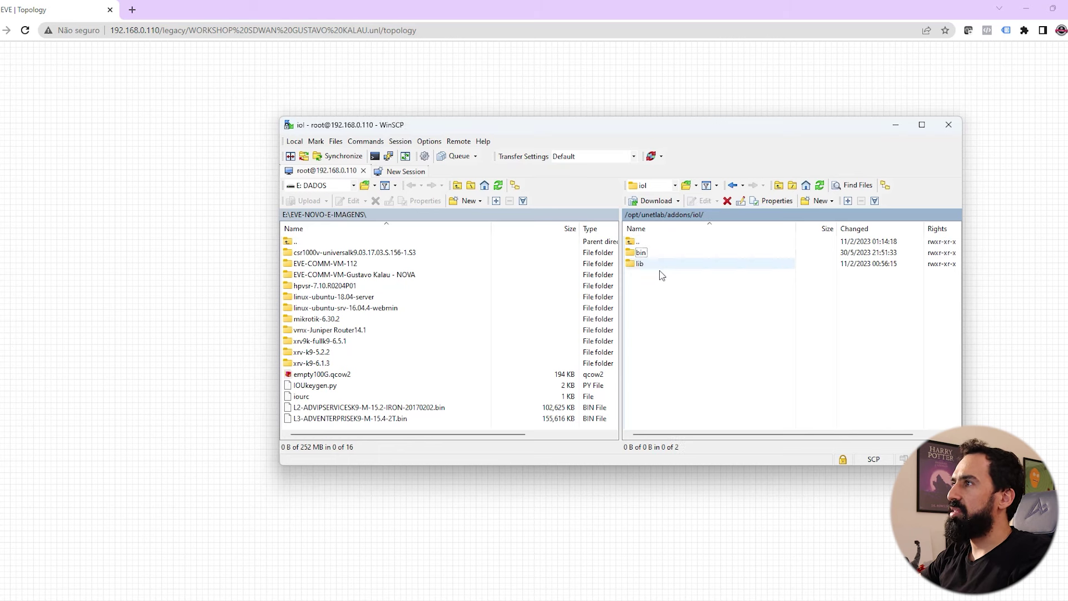
pyautogui.doubleClick(635, 243)
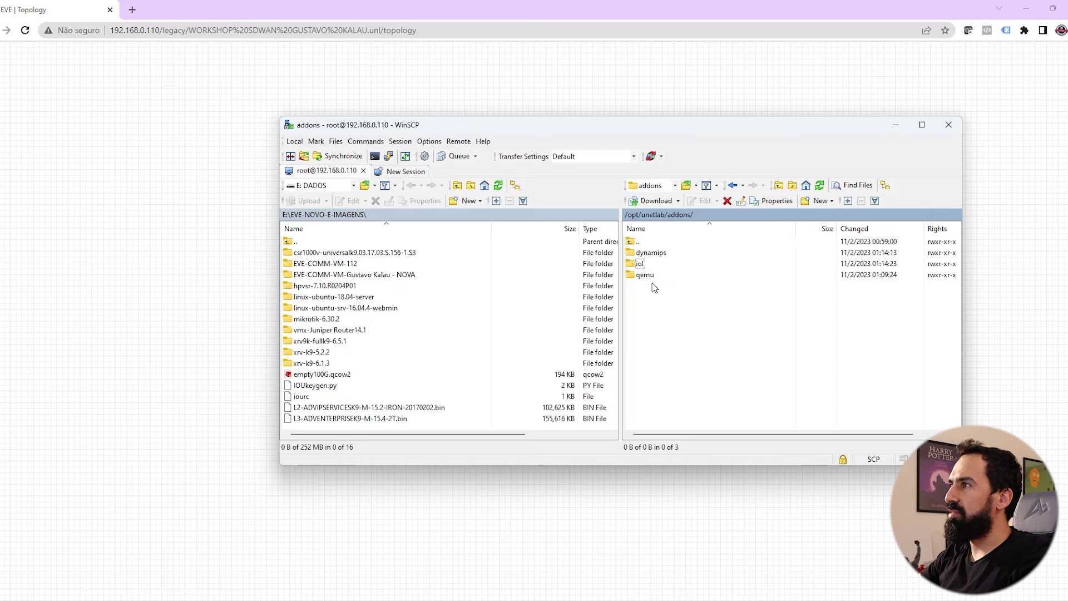
pyautogui.doubleClick(645, 276)
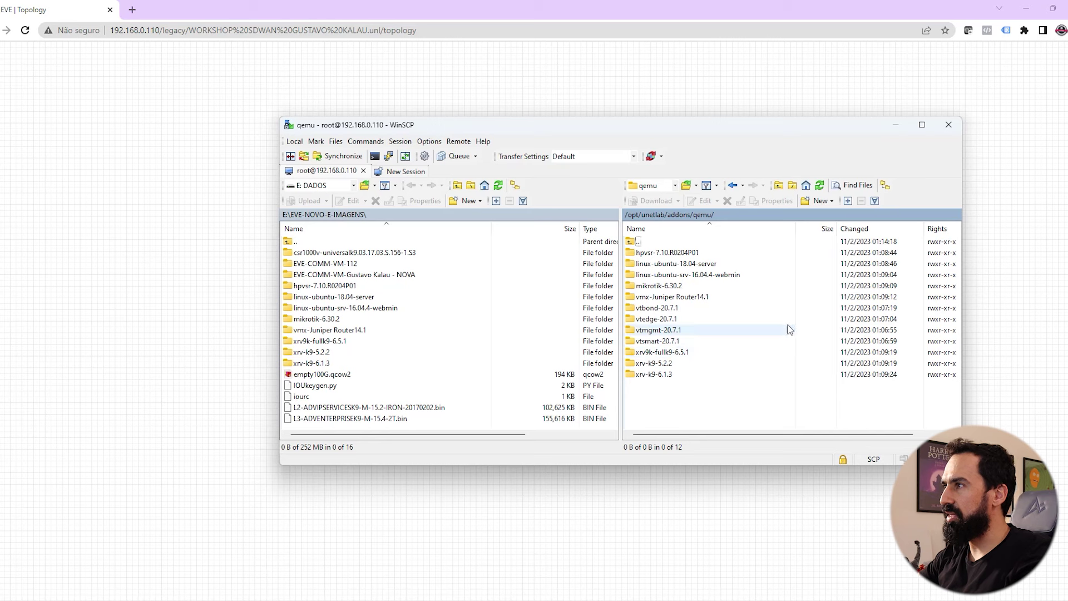
pyautogui.click(660, 309)
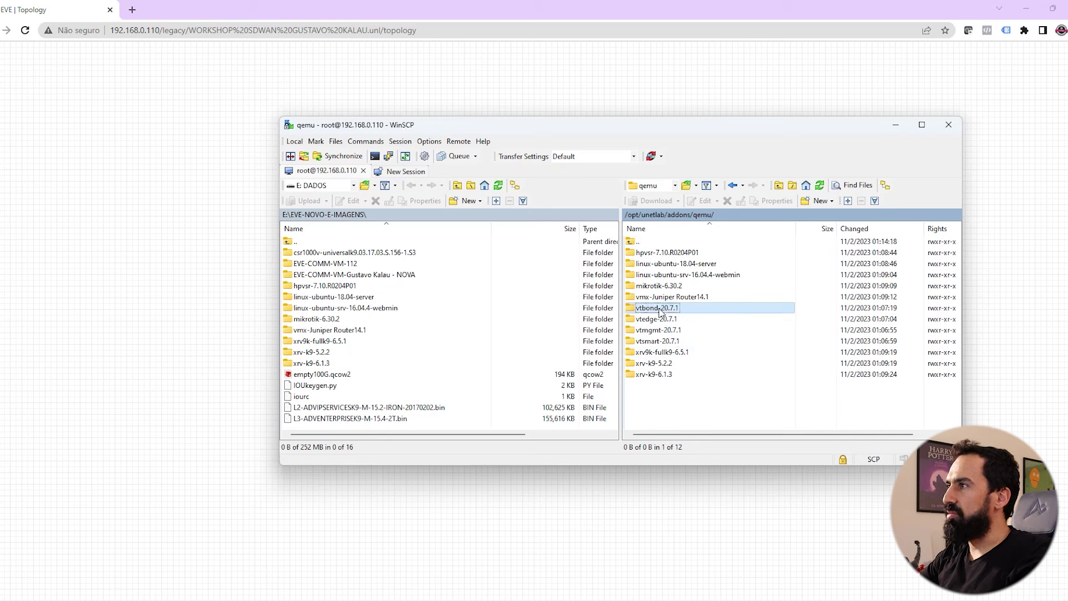
pyautogui.click(657, 321)
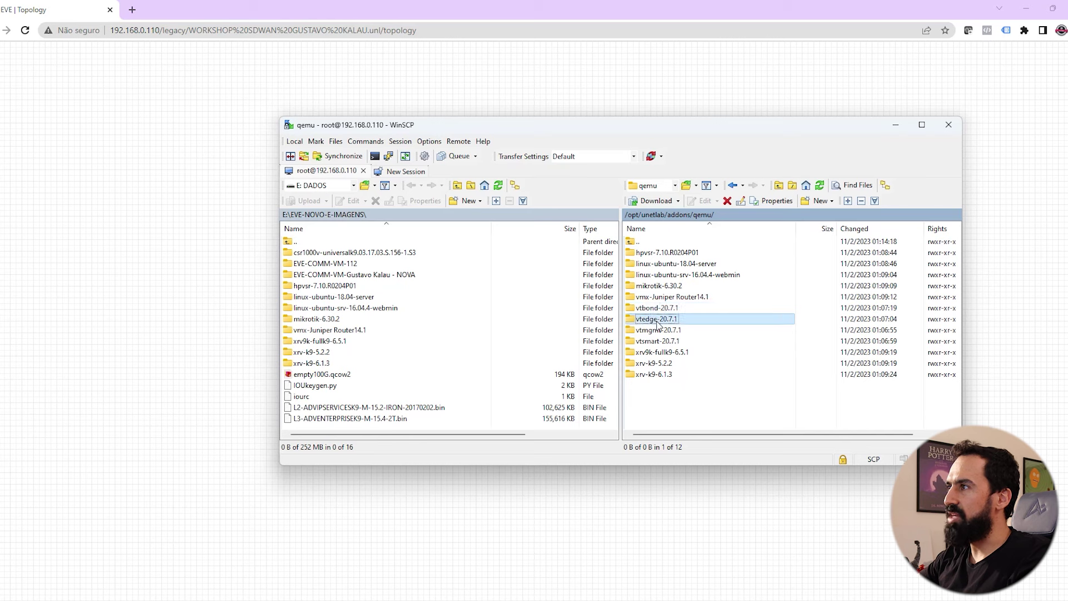
pyautogui.click(668, 332)
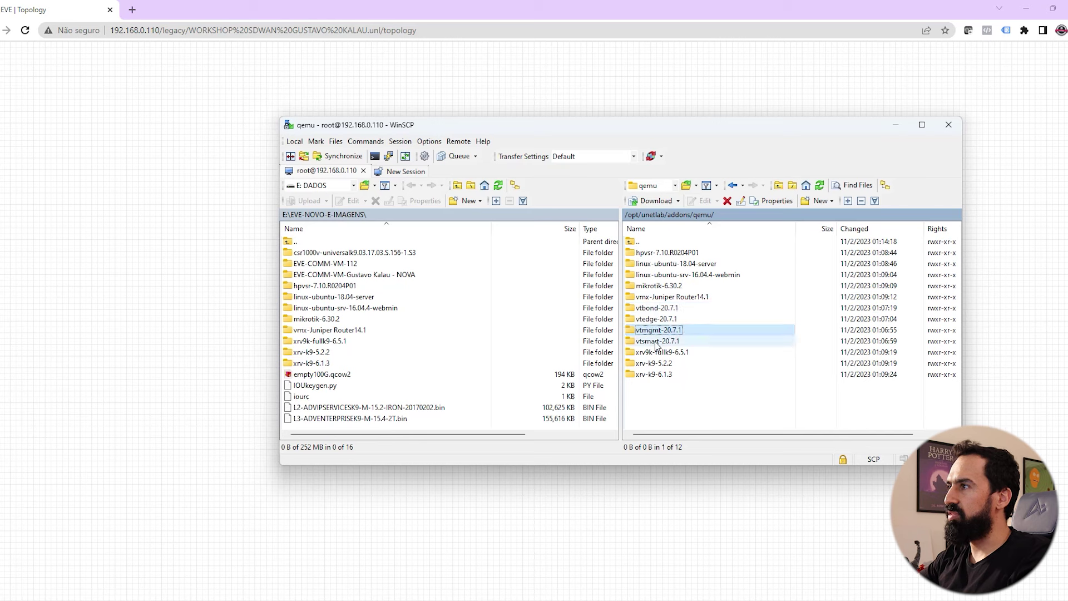
pyautogui.click(659, 341)
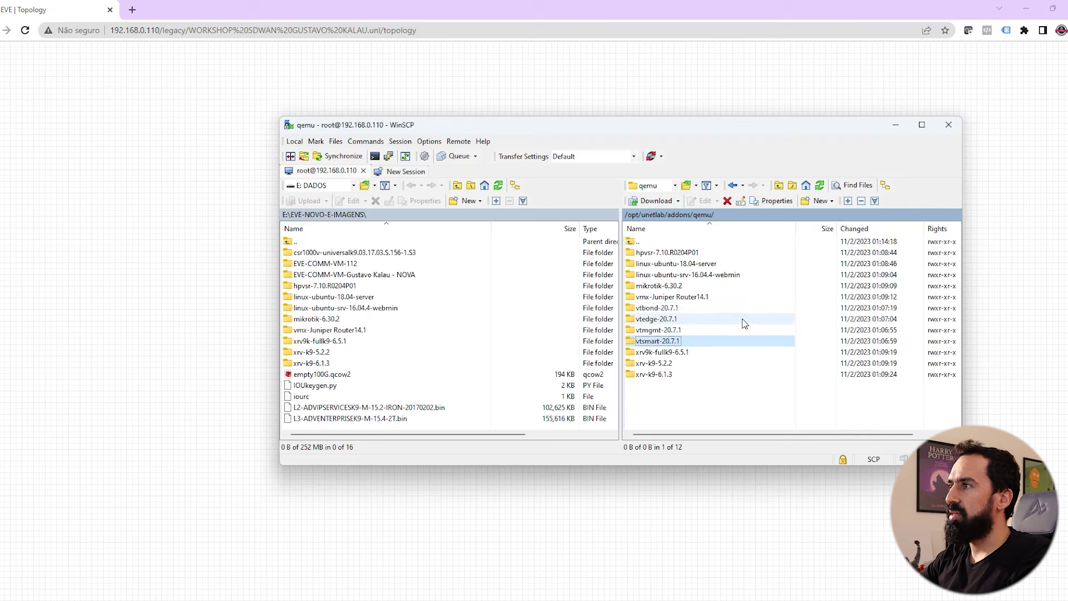
pyautogui.doubleClick(669, 330)
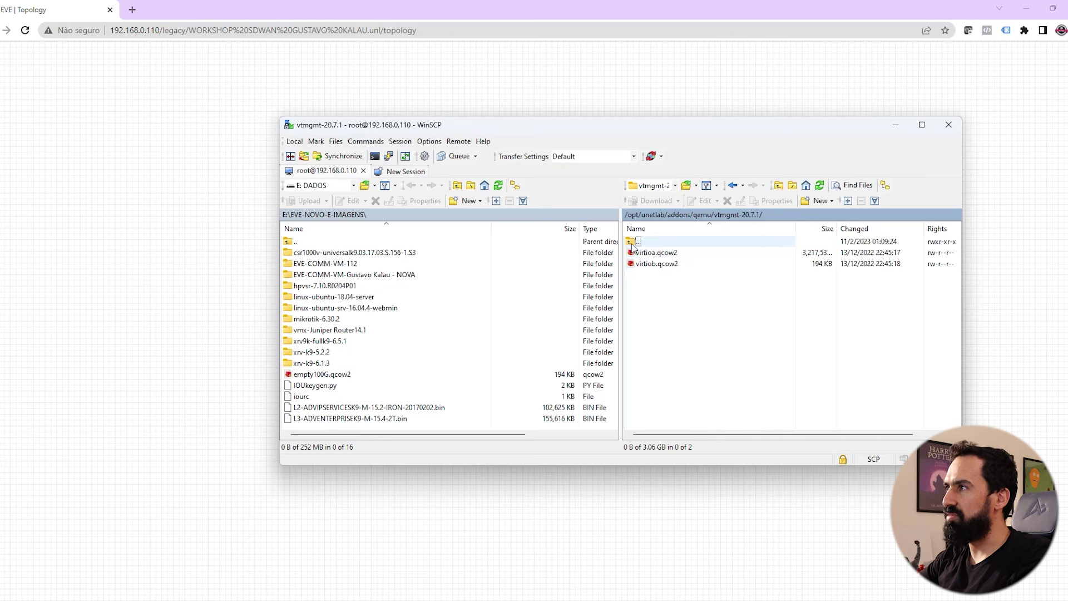
pyautogui.doubleClick(632, 242)
pyautogui.click(658, 364)
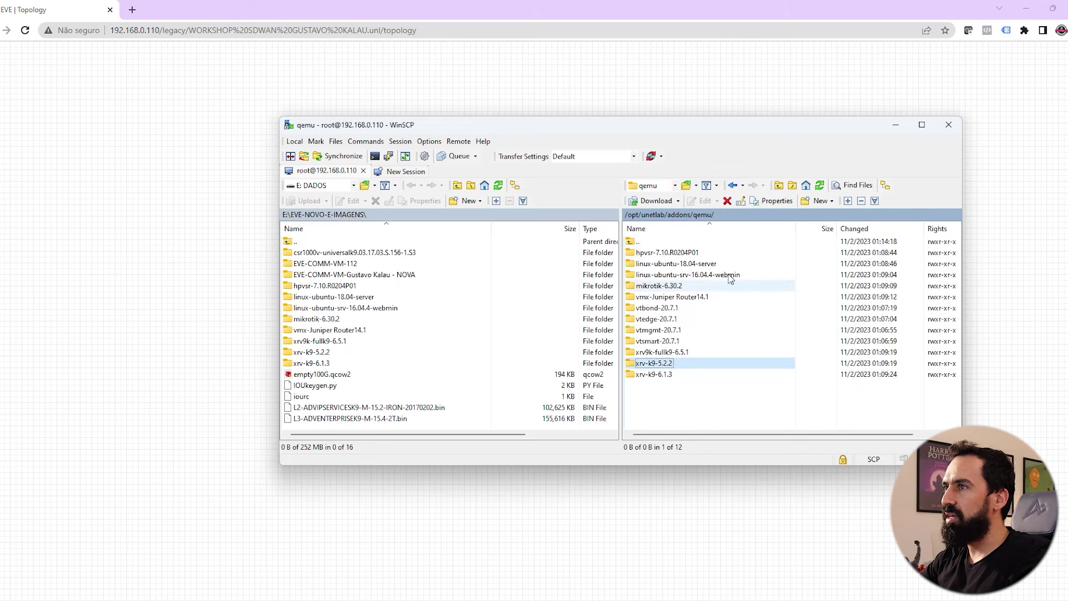
# Switch the local panel to C: Downloads and look inside the FortiGate KVM image folder.
pyautogui.doubleClick(290, 242)
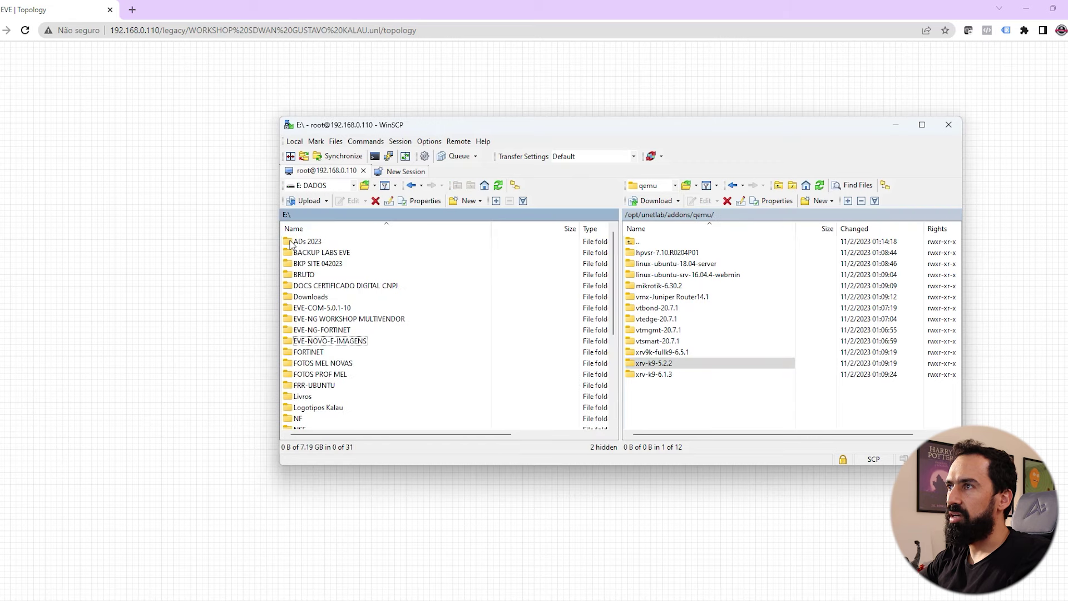
pyautogui.click(352, 186)
pyautogui.click(301, 197)
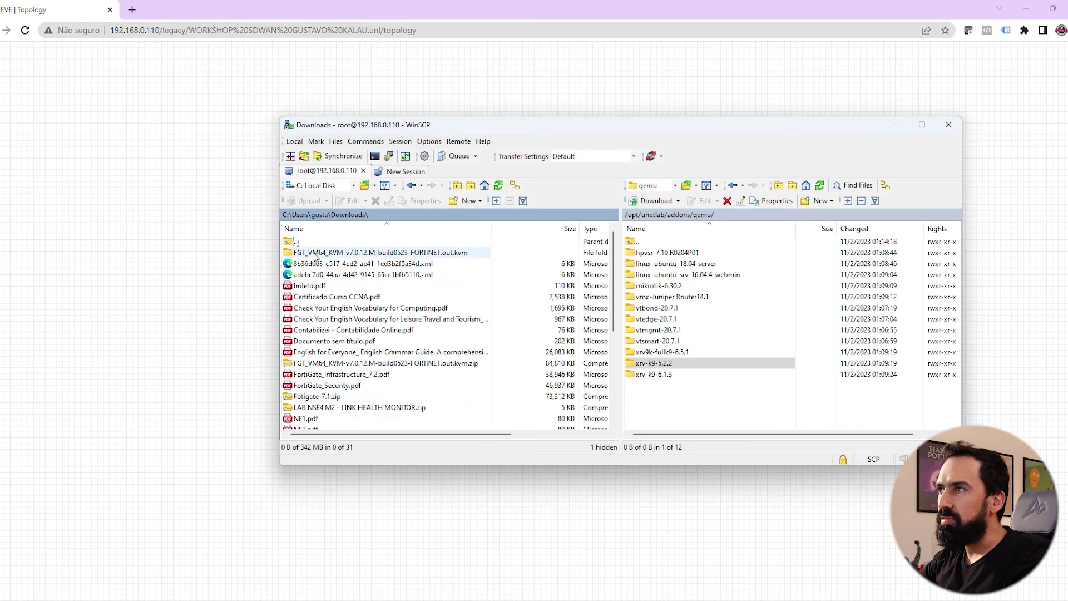
pyautogui.click(342, 253)
pyautogui.doubleClick(343, 253)
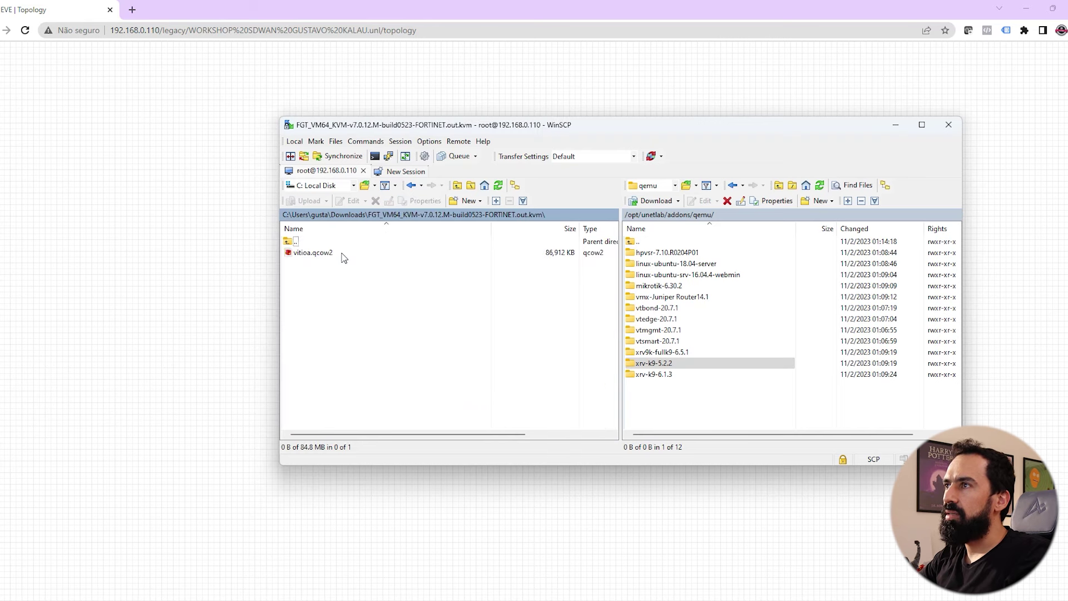
pyautogui.press('BackSpace')
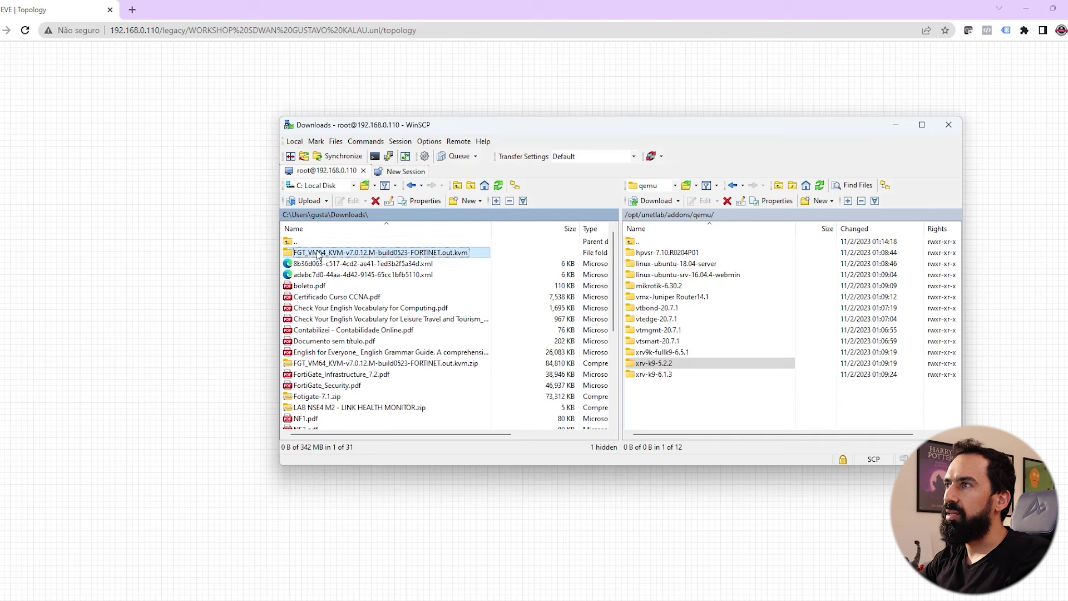
# Rename the folder to Fortigate-7.0 and upload it to /opt/unetlab/addons/qemu/.
pyautogui.write('Fortigate')
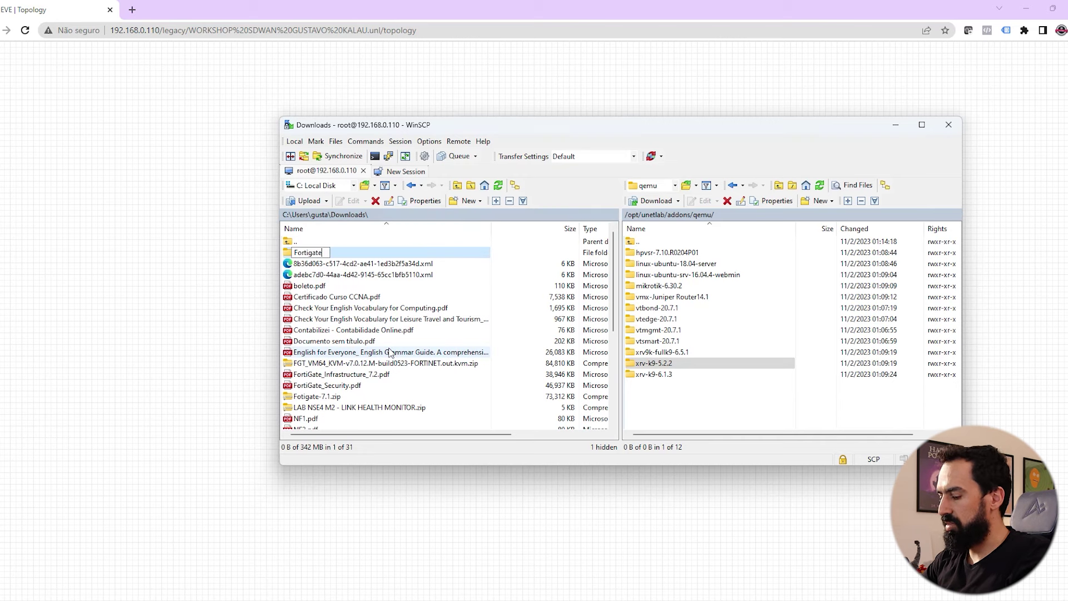
pyautogui.write('7.0')
pyautogui.press('Left')
pyautogui.press('Left')
pyautogui.press('Left')
pyautogui.write('-')
pyautogui.press('Return')
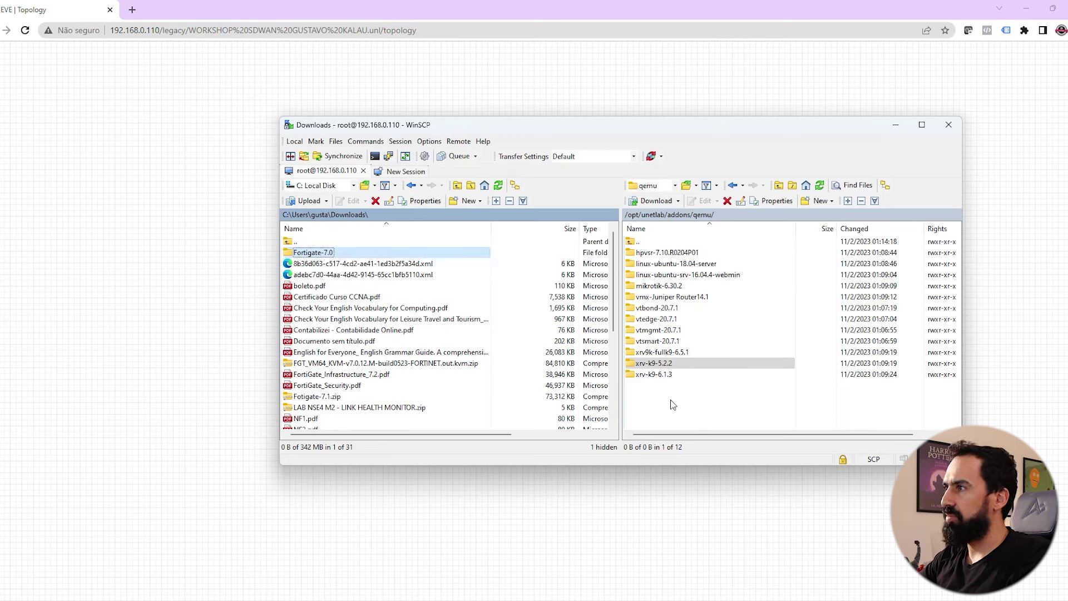
pyautogui.press('F5')
pyautogui.doubleClick(637, 242)
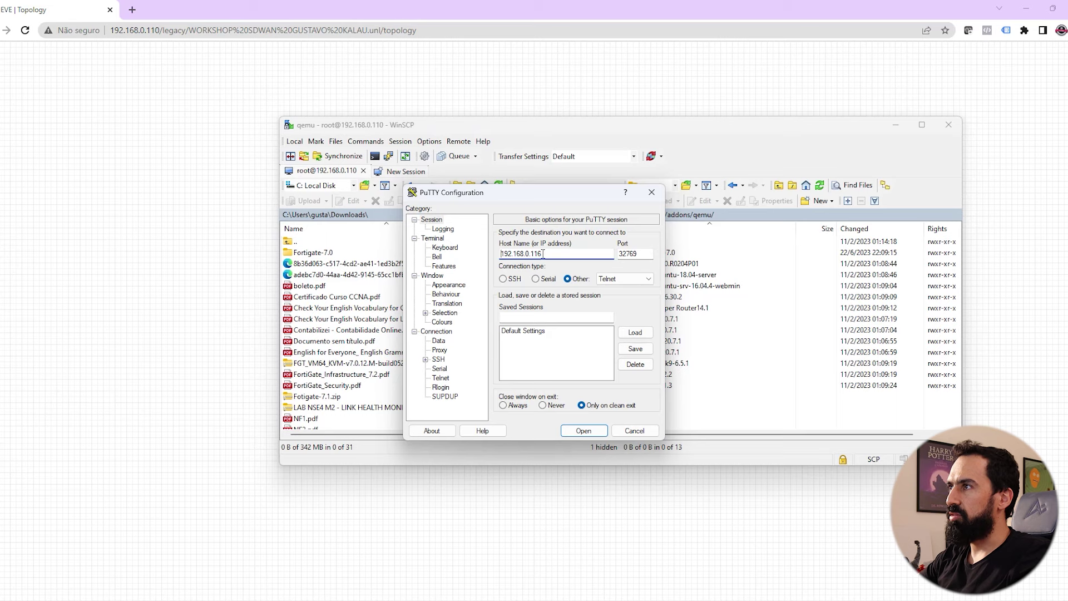
# Minimize WinSCP and start a PuTTY SSH session to 192.168.0.110 on port 22.
pyautogui.click(896, 125)
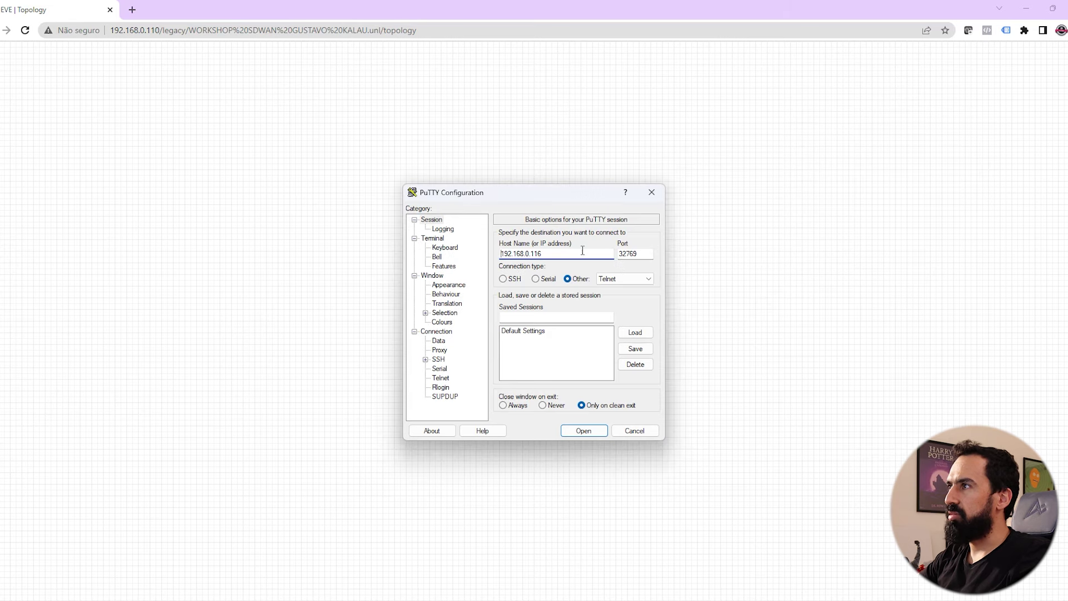
pyautogui.click(510, 279)
pyautogui.doubleClick(563, 254)
pyautogui.write('110')
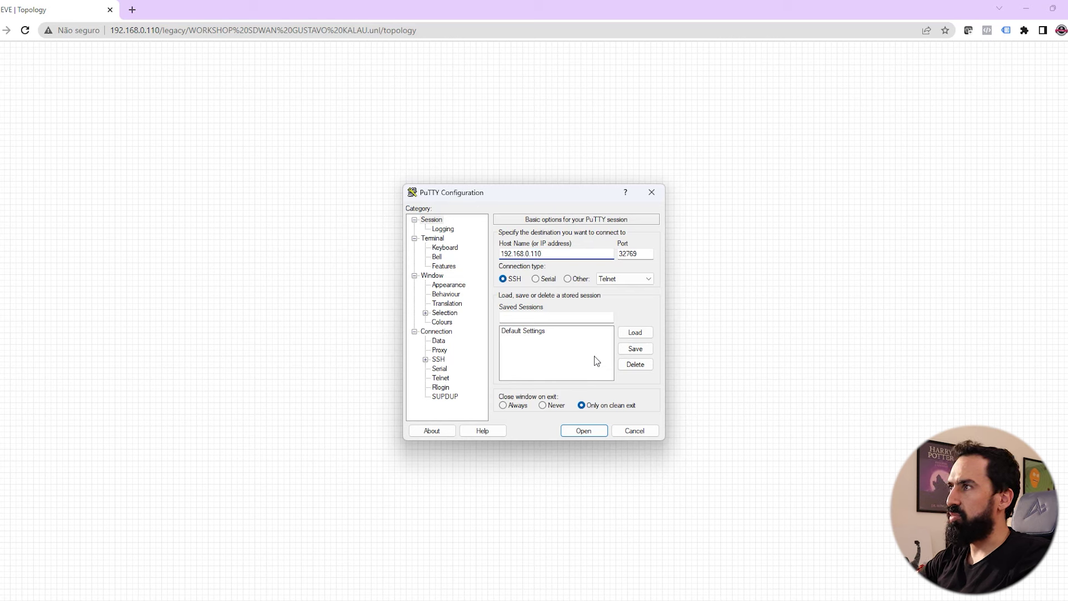
pyautogui.doubleClick(643, 252)
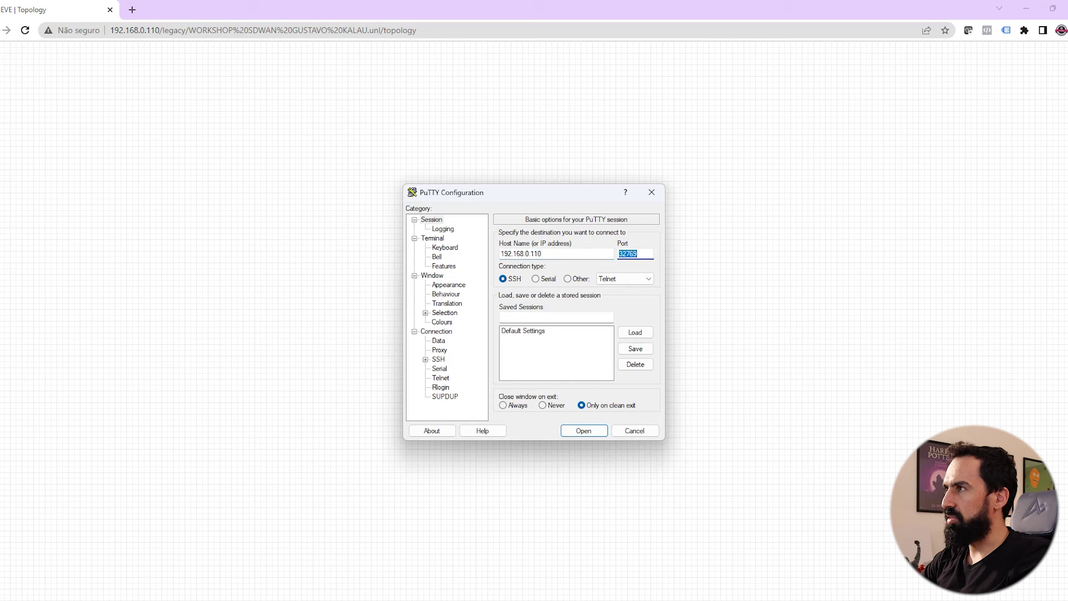
pyautogui.write('22')
pyautogui.click(623, 279)
pyautogui.click(509, 281)
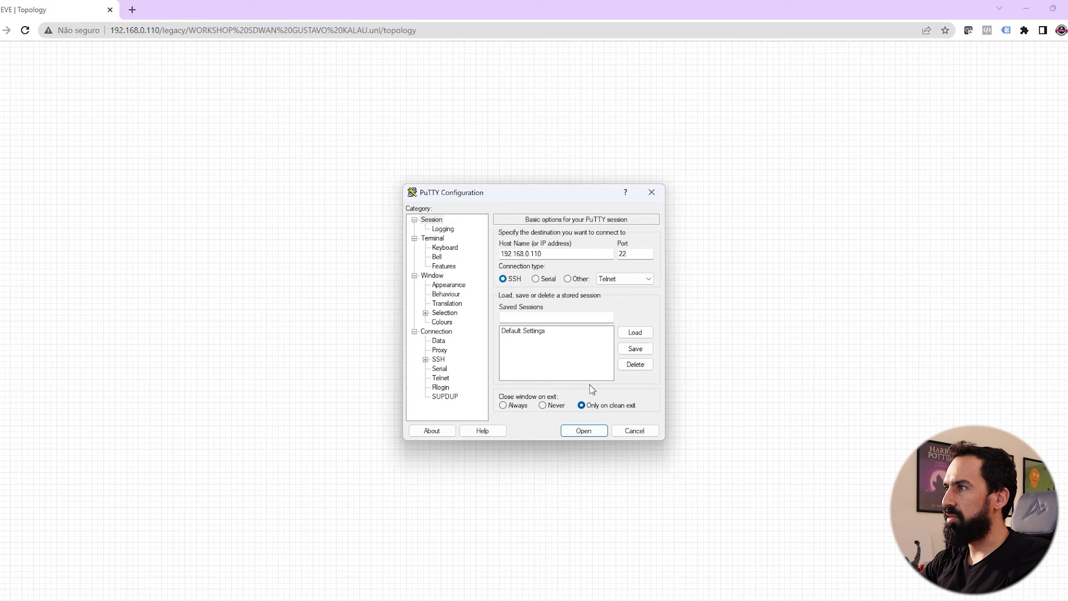
pyautogui.click(584, 431)
pyautogui.moveTo(157, 31); pyautogui.dragTo(412, 124)
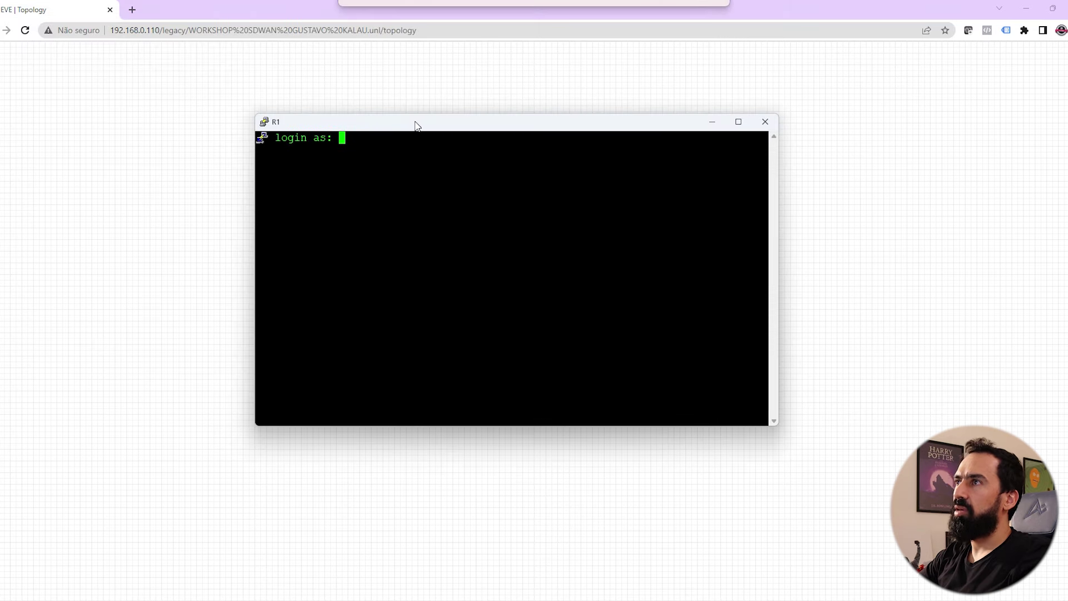
# Log in to the EVE server as root with the account password.
pyautogui.write('root')
pyautogui.press('Return')
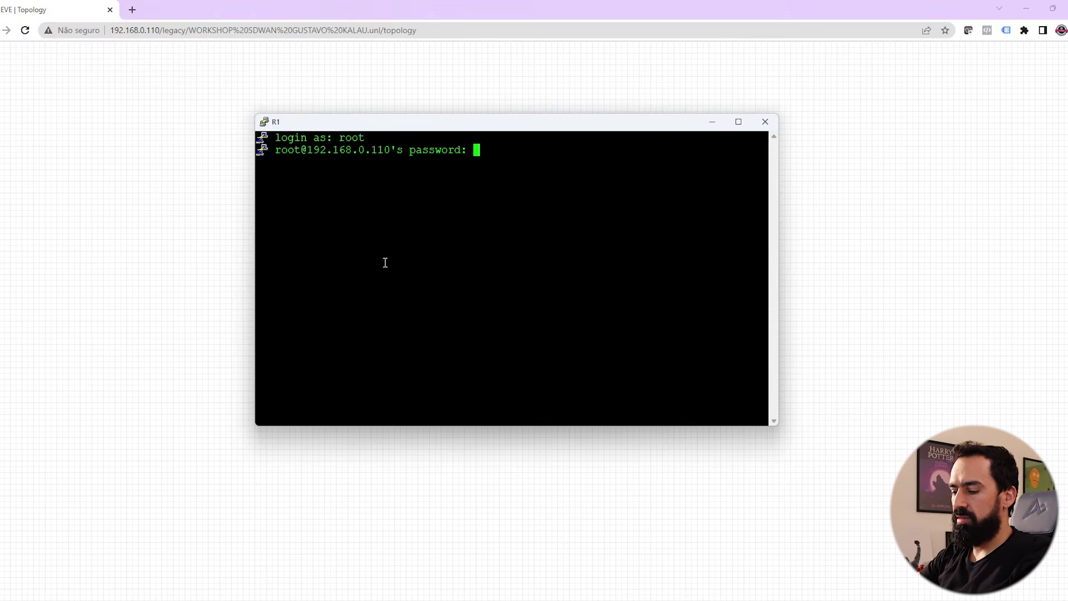
pyautogui.press('Return')
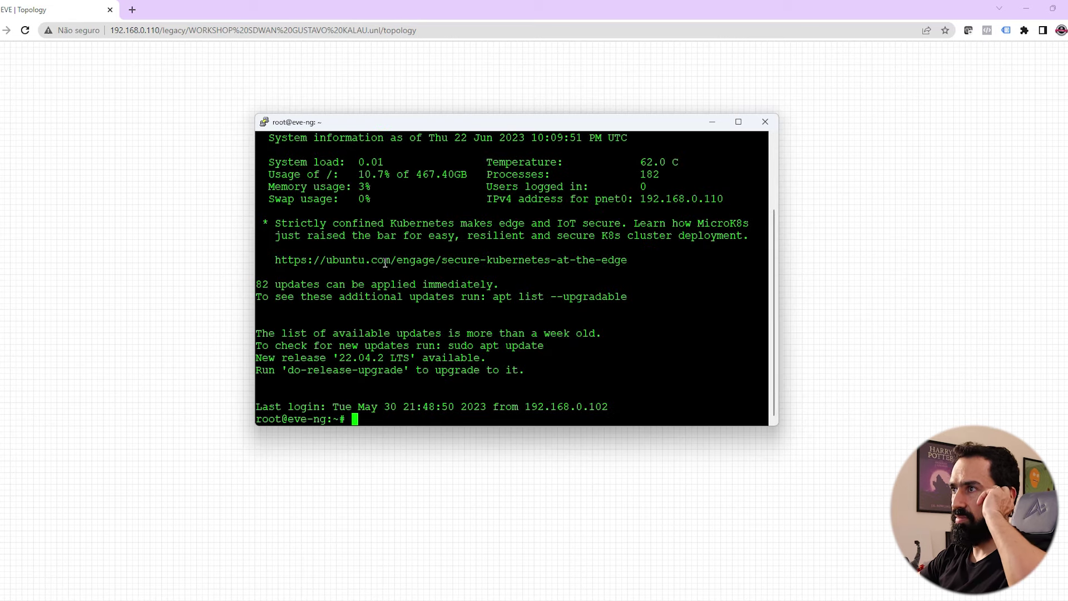
pyautogui.press('Return')
pyautogui.press('Return')
pyautogui.press('Return')
pyautogui.press('Return')
pyautogui.press('Return')
# Run /opt/unetlab/wrappers/unl_wrapper -a fixpermissions, then return to the EVE topology page.
pyautogui.rightClick(385, 263)
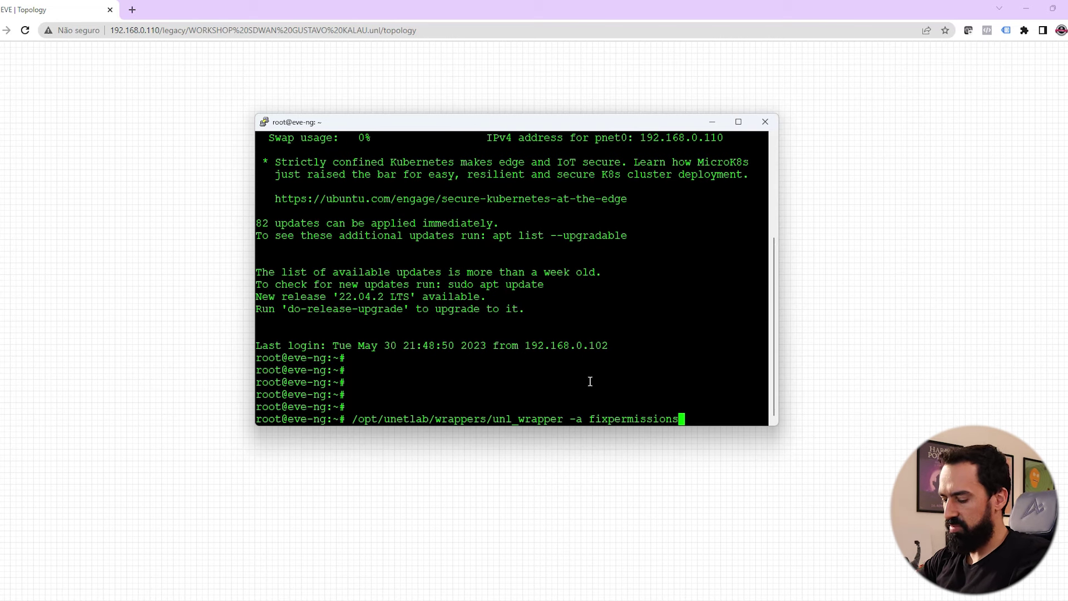
pyautogui.press('Return')
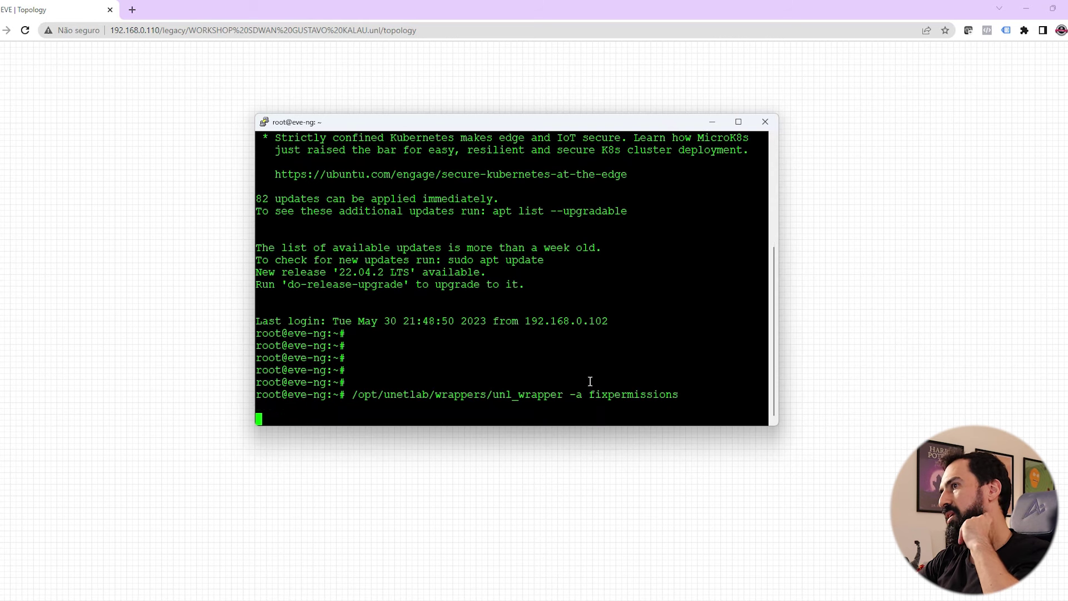
pyautogui.click(182, 199)
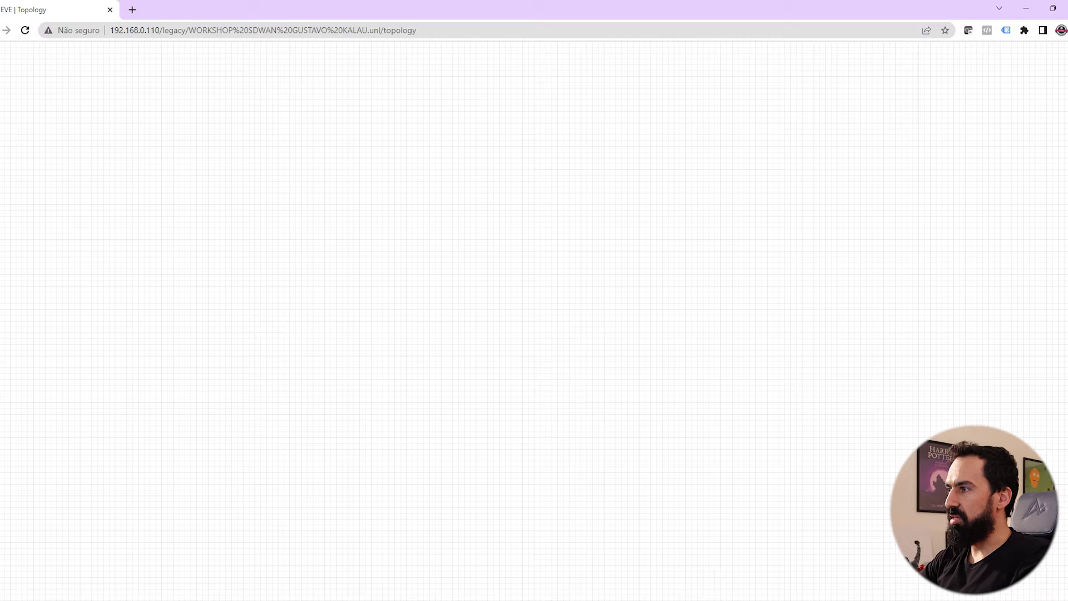
# Check the SD-WAN diagram, then look through the Add a New Node template list for FortiGate.
pyautogui.hotkey('alt', 'Tab')
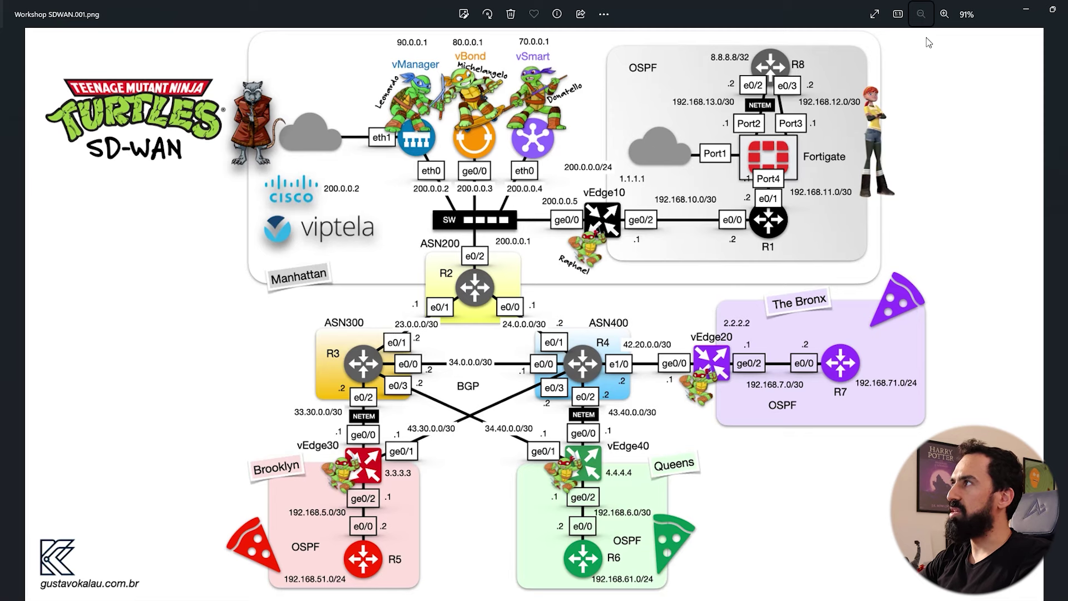
pyautogui.click(1027, 12)
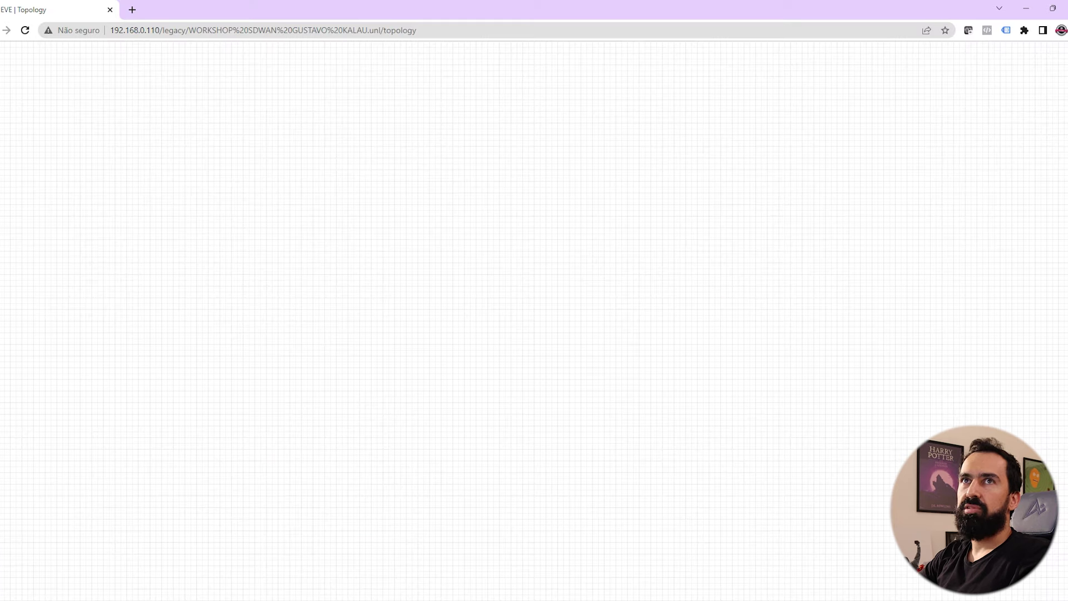
pyautogui.moveTo(6, 83)
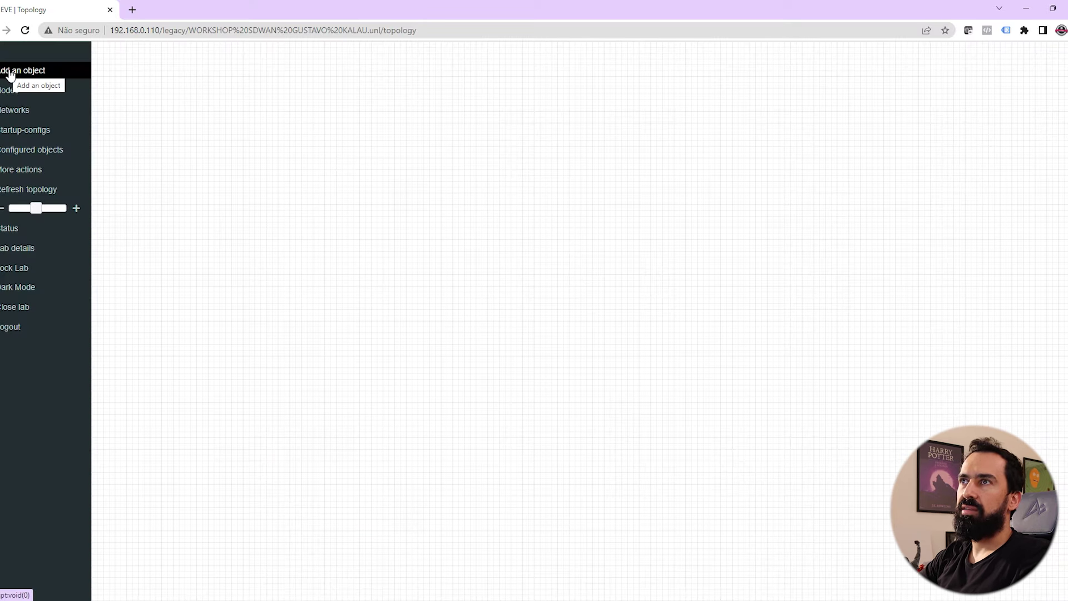
pyautogui.click(10, 76)
pyautogui.click(26, 80)
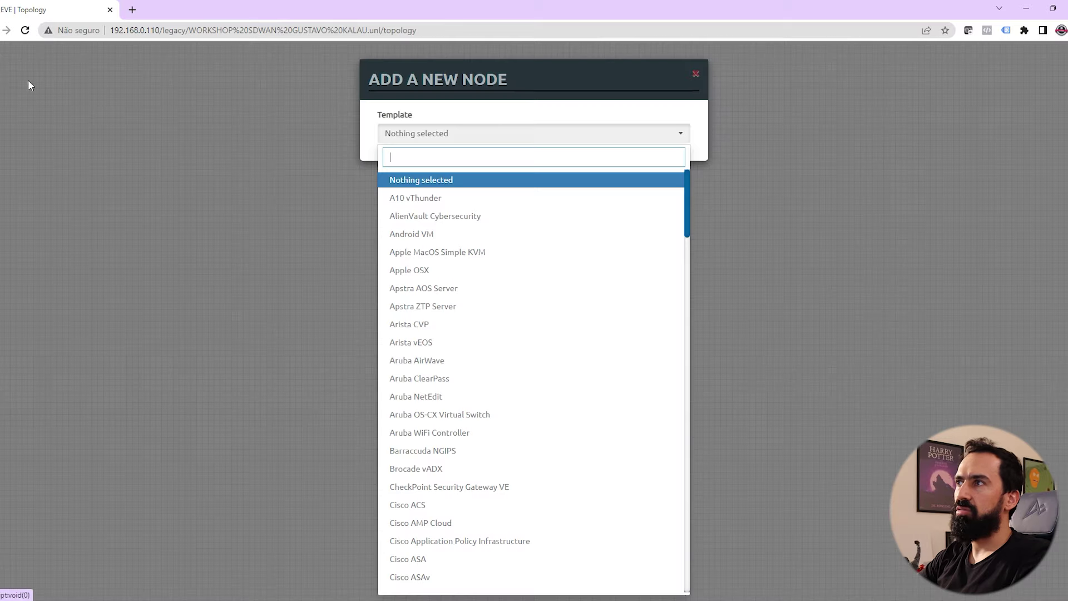
pyautogui.scroll(-18, 479, 339)
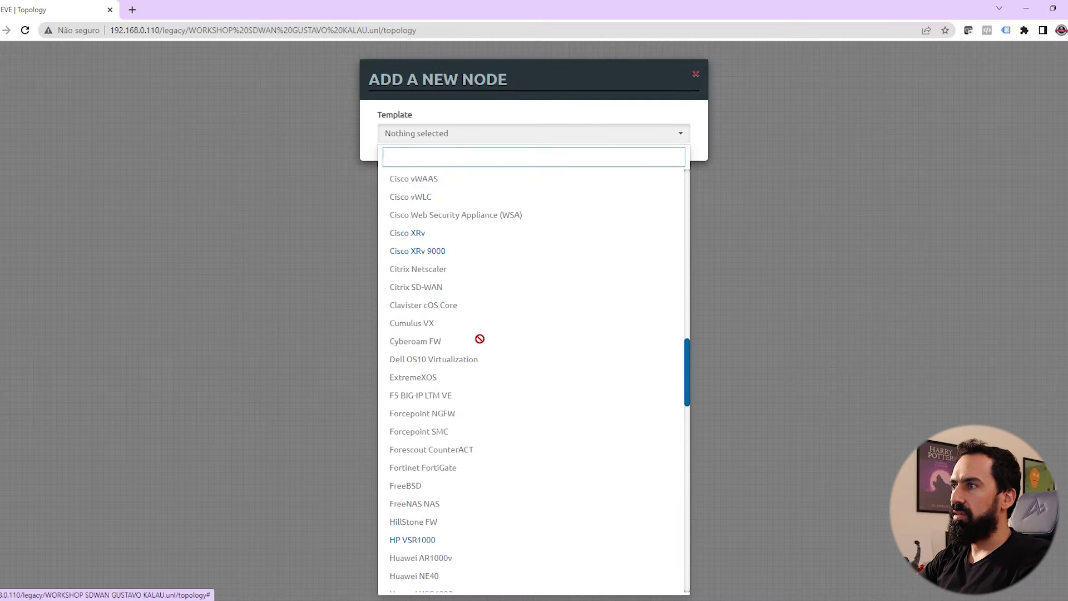
pyautogui.press('Escape')
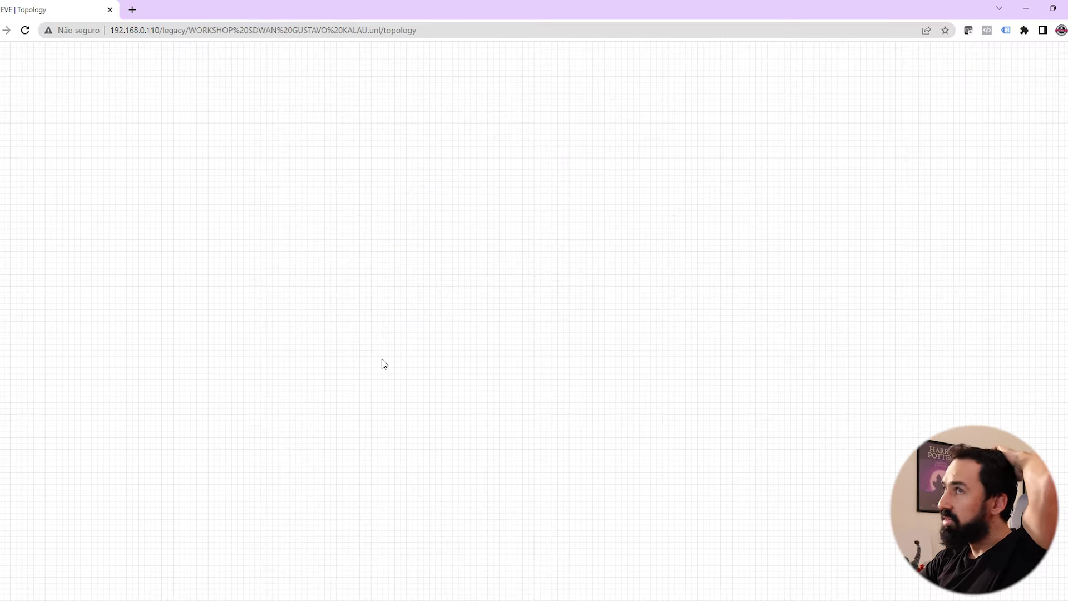
pyautogui.click(13, 88)
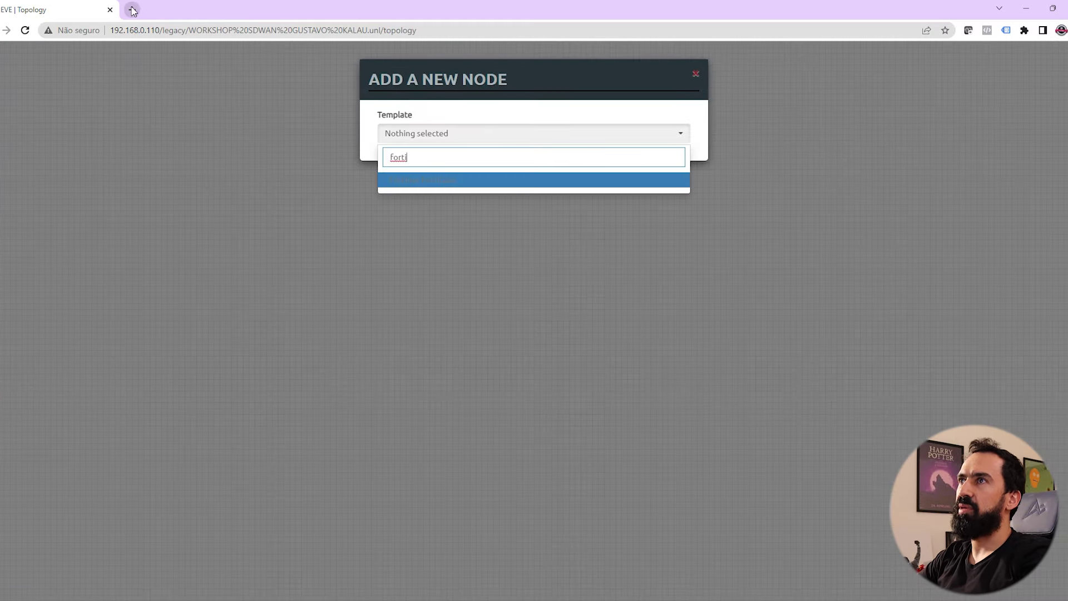
# Load the eve-ng.net homepage in a new browser tab.
pyautogui.hotkey('ctrl', 't')
pyautogui.write('eve')
pyautogui.press('Return')
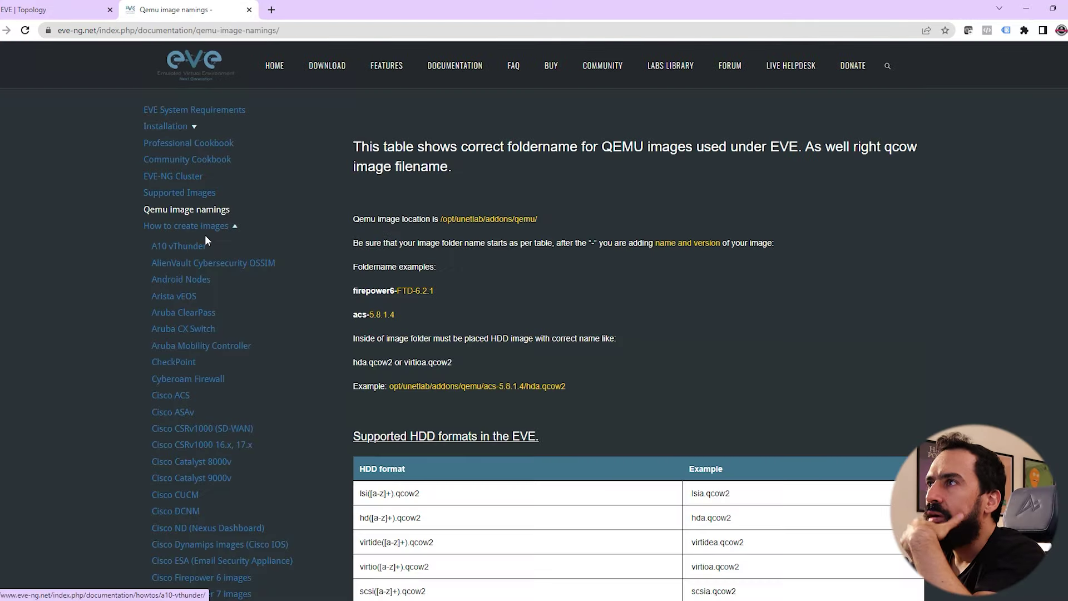
# Open the Fortinet images how-to from the Qemu image namings documentation sidebar.
pyautogui.scroll(-2, 205, 236)
pyautogui.scroll(-10, 206, 243)
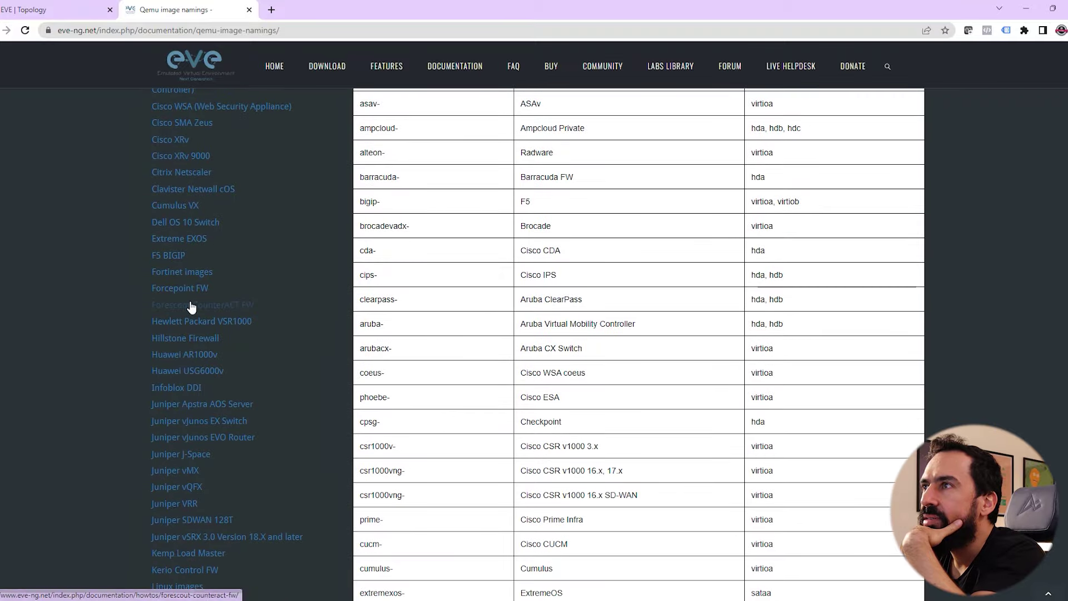
pyautogui.click(172, 273)
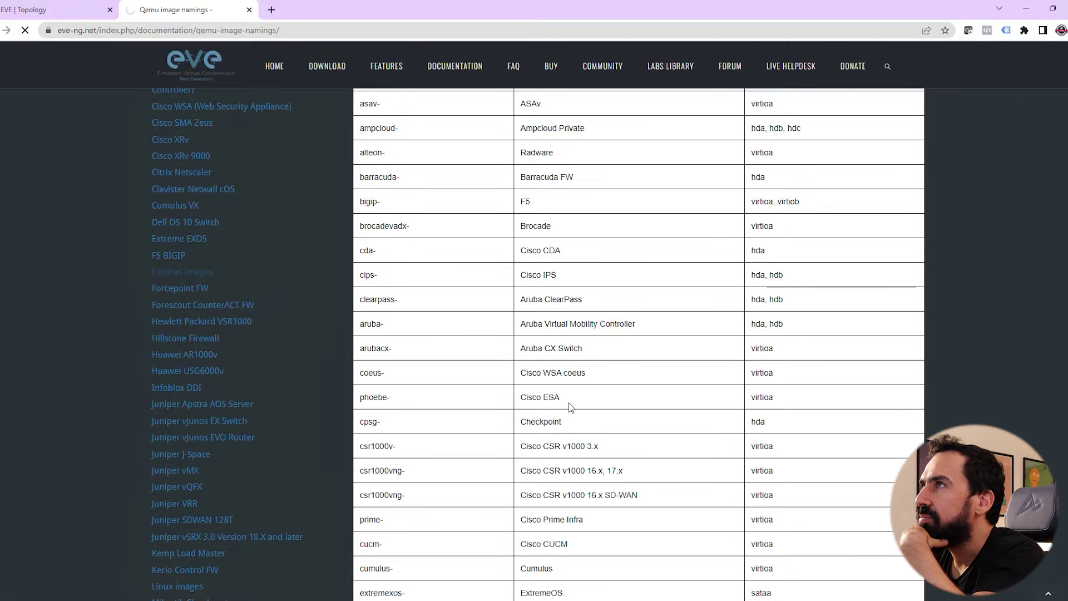
# Bring WinSCP forward, move it lower, and select the remote Fortigate-7.0 folder.
pyautogui.hotkey('alt', 'Tab')
pyautogui.moveTo(690, 129); pyautogui.dragTo(543, 303)
pyautogui.click(509, 427)
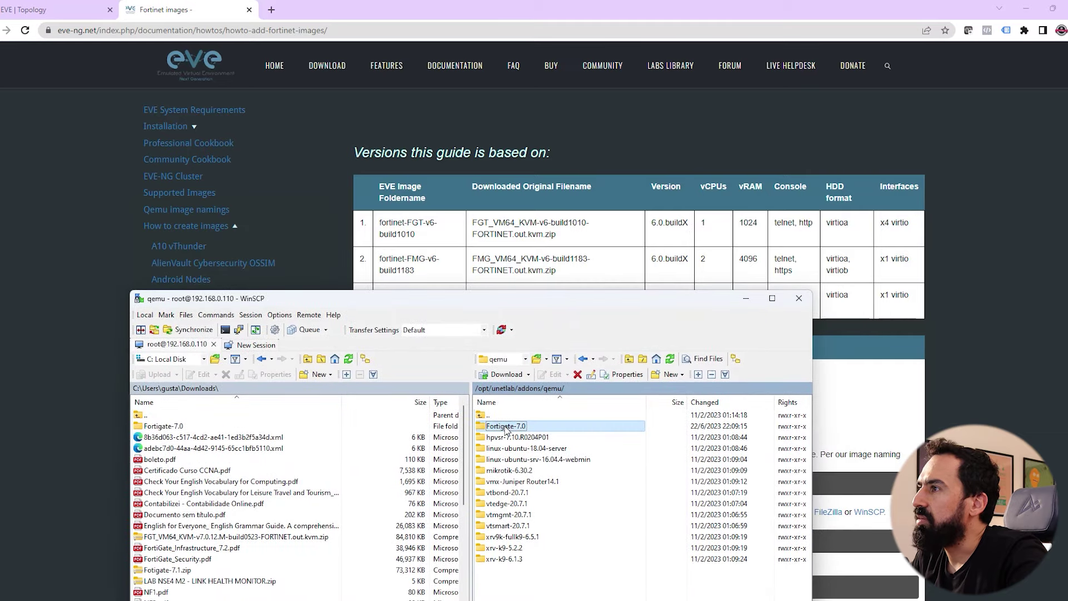
# Rename the server's qemu folder Fortigate-7.0 to fortinet-7.0, then minimize WinSCP.
pyautogui.rightClick(506, 429)
pyautogui.click(534, 518)
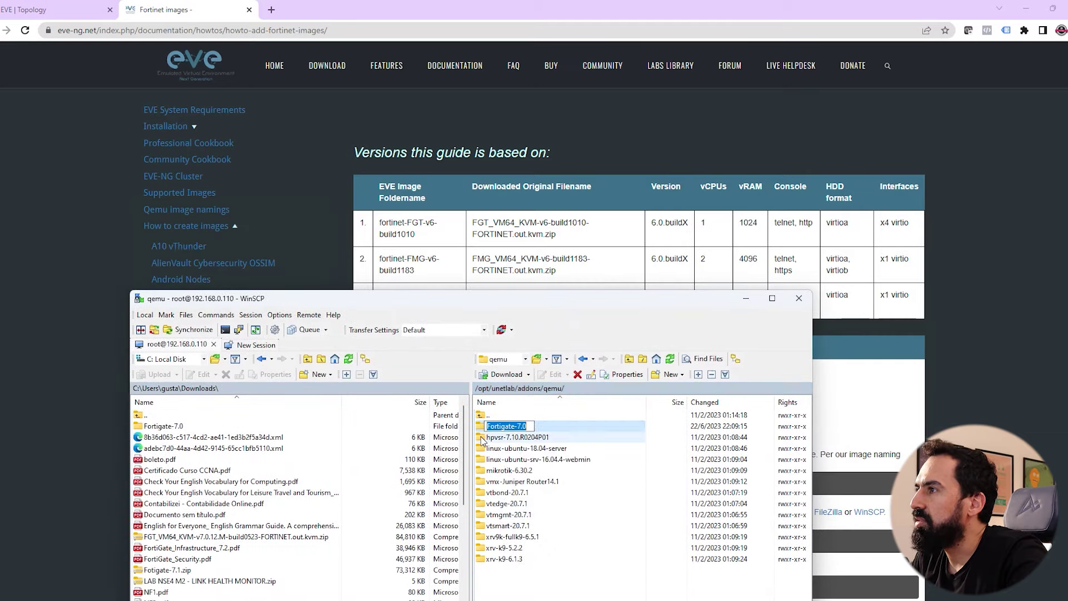
pyautogui.write('fortigate-7.0')
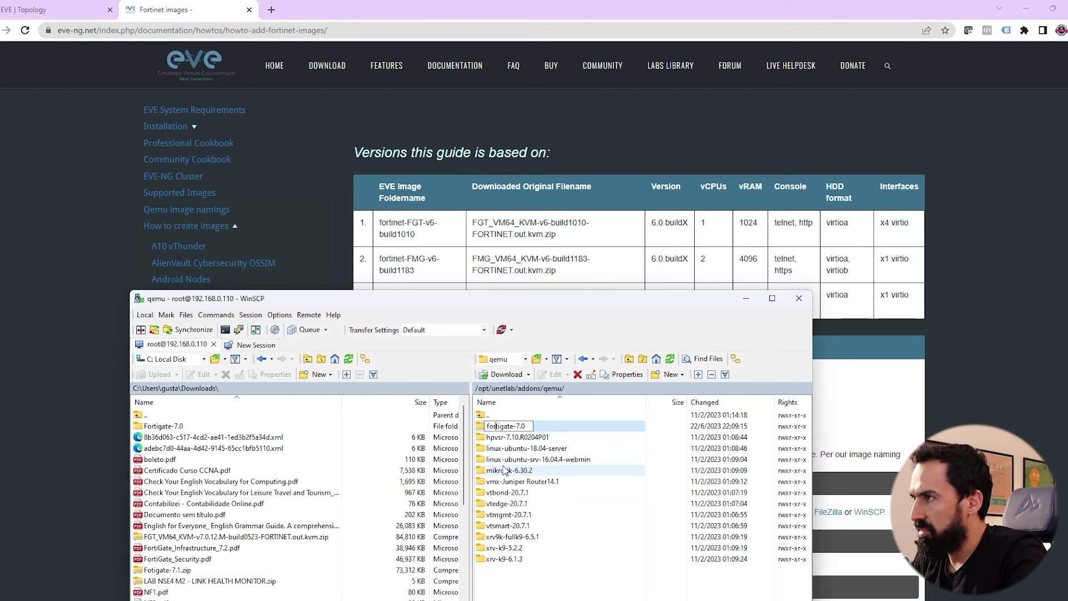
pyautogui.press('BackSpace')
pyautogui.press('BackSpace')
pyautogui.press('BackSpace')
pyautogui.press('BackSpace')
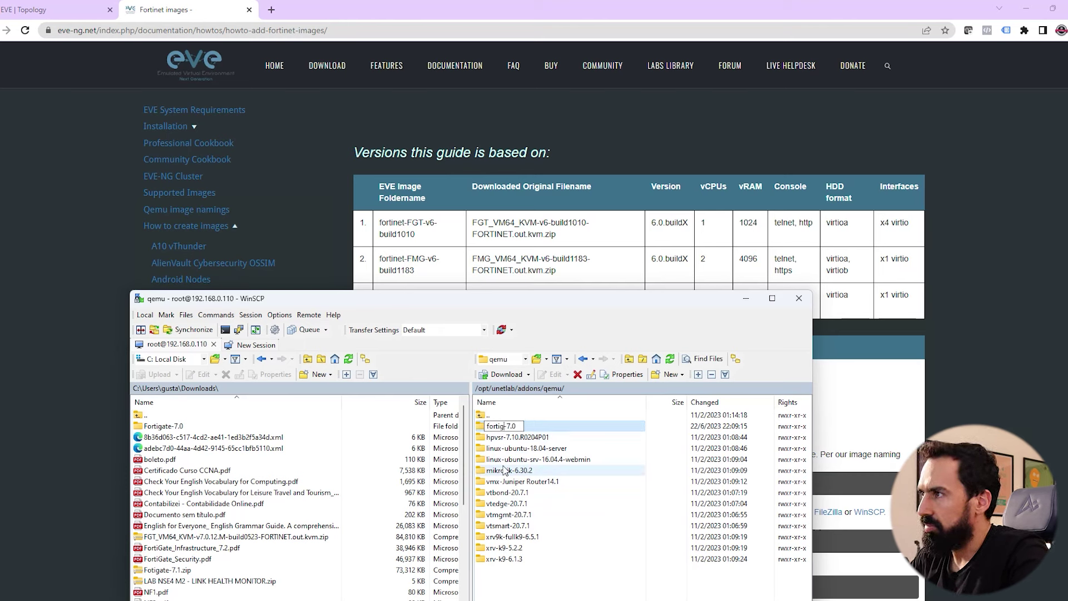
pyautogui.write('net')
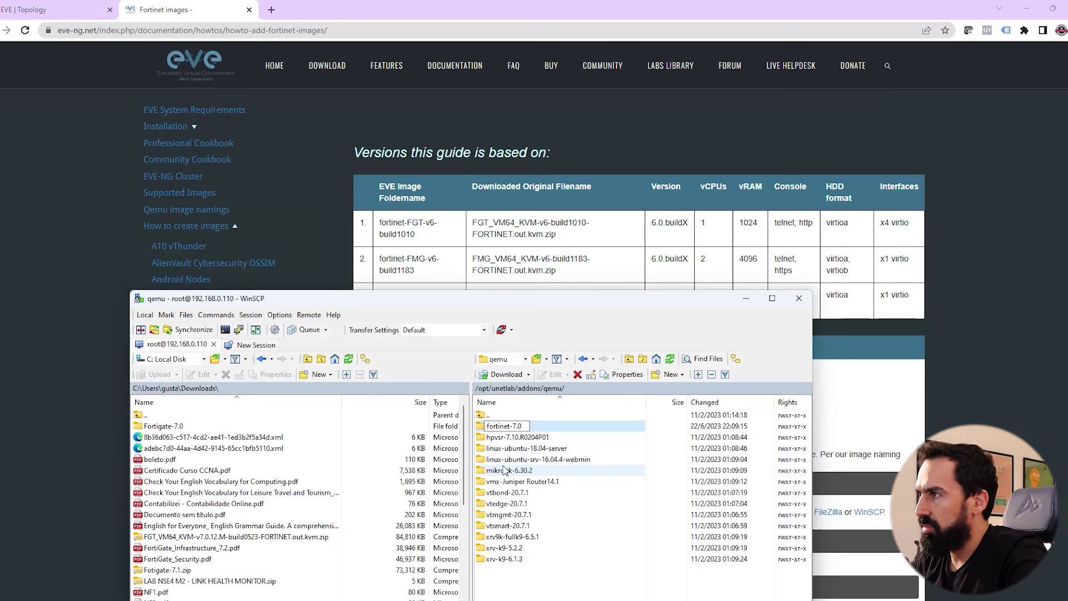
pyautogui.press('Return')
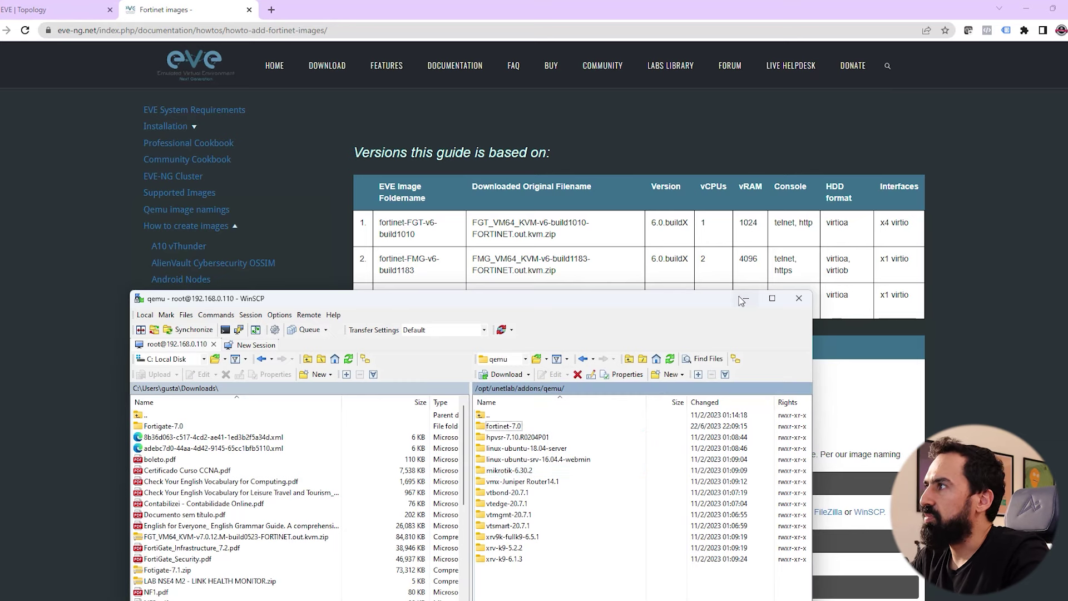
pyautogui.click(746, 298)
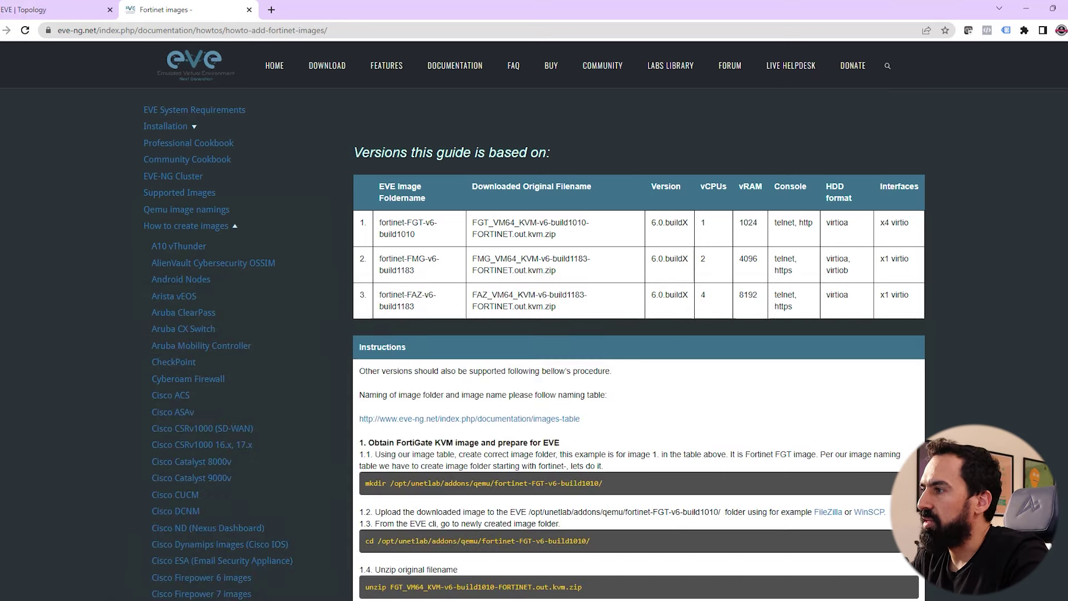
# Rerun the unl_wrapper fixpermissions command in PuTTY, then return to the EVE topology tab.
pyautogui.click(573, 600)
pyautogui.press('Return')
pyautogui.press('Return')
pyautogui.press('Up')
pyautogui.press('Return')
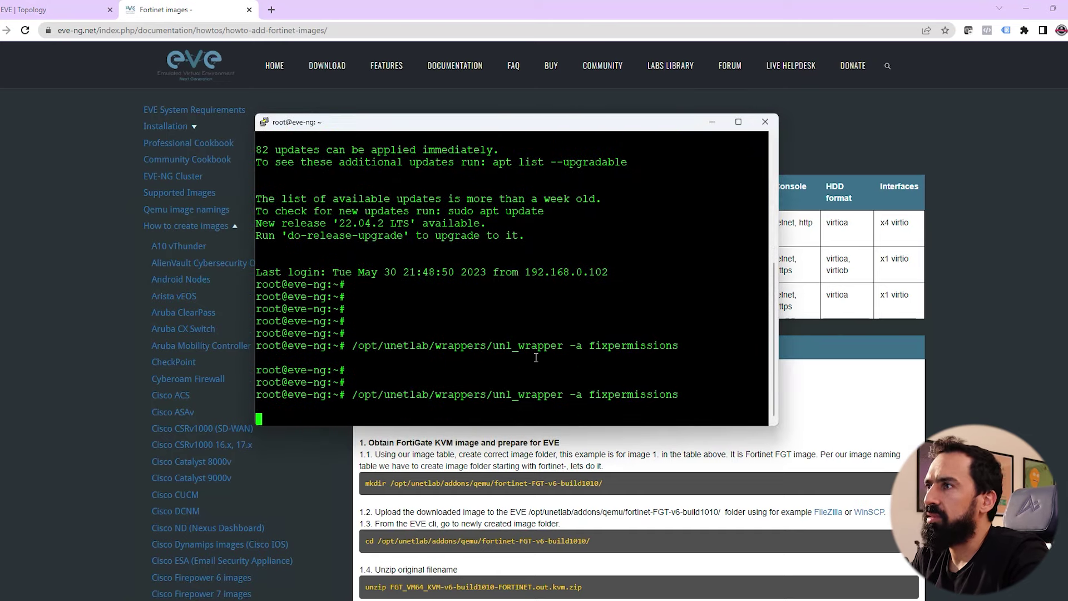
pyautogui.click(71, 12)
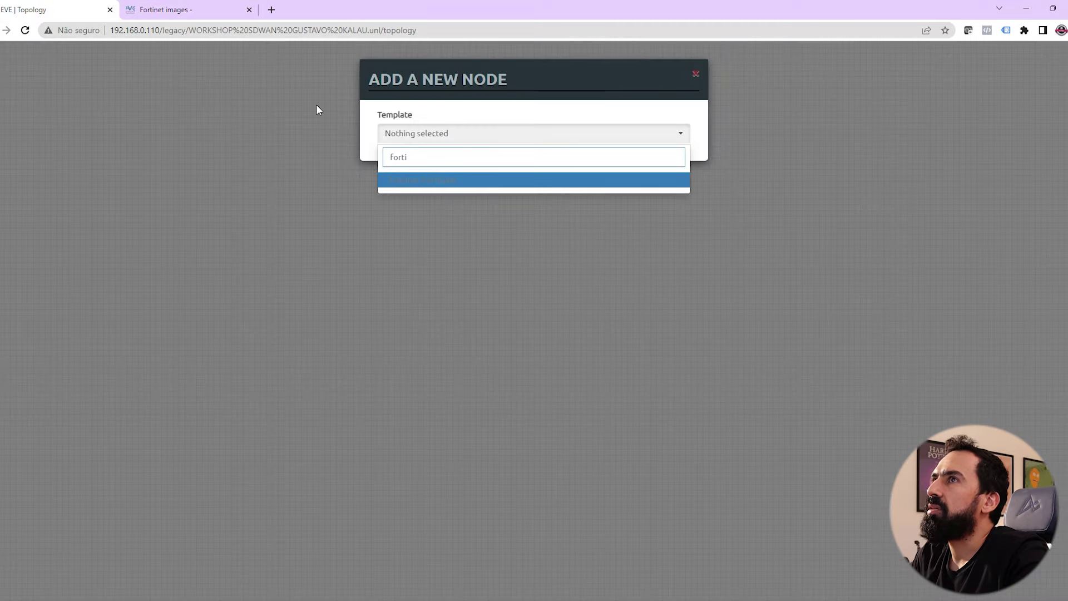
# Reload the lab and start a new node from the Fortinet FortiGate template.
pyautogui.click(25, 30)
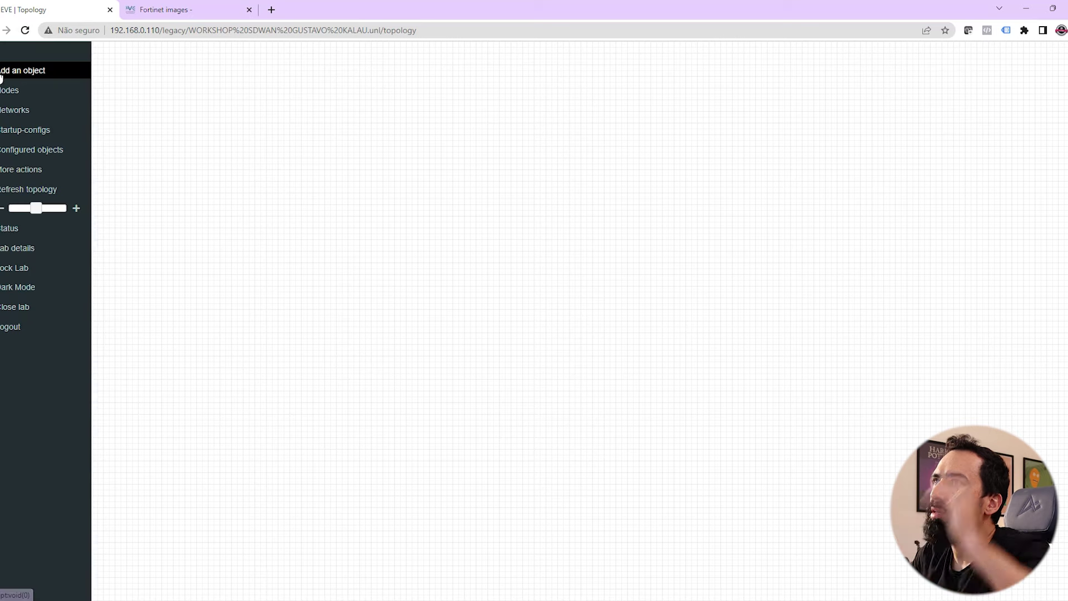
pyautogui.click(7, 71)
pyautogui.click(31, 79)
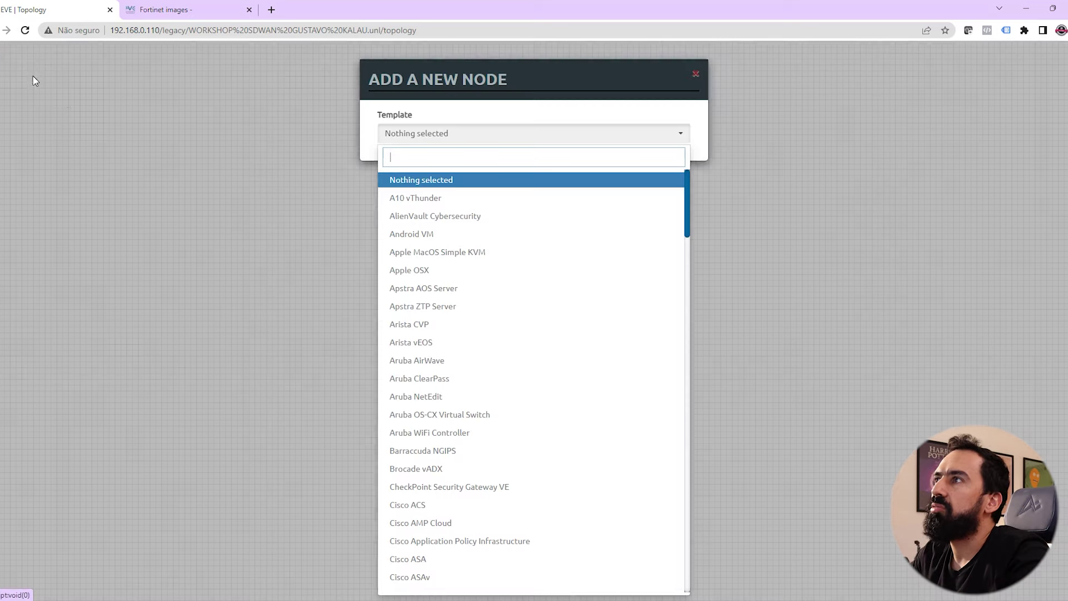
pyautogui.write('fortigate')
pyautogui.press('Return')
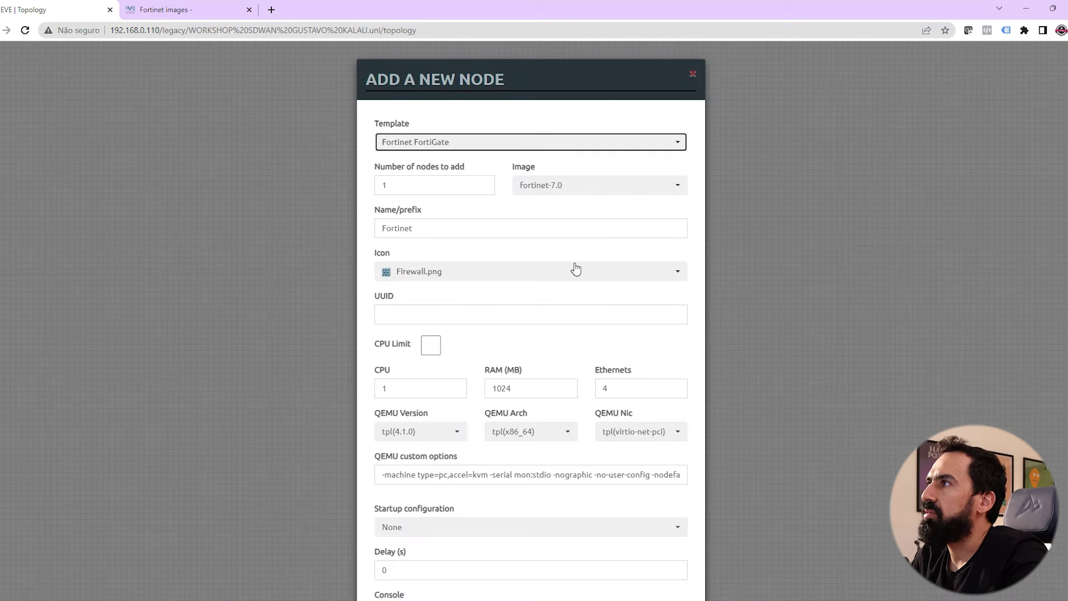
# Set the FortiGate node's RAM to 2048 MB, save it, and place it right of centre.
pyautogui.scroll(-3, 544, 232)
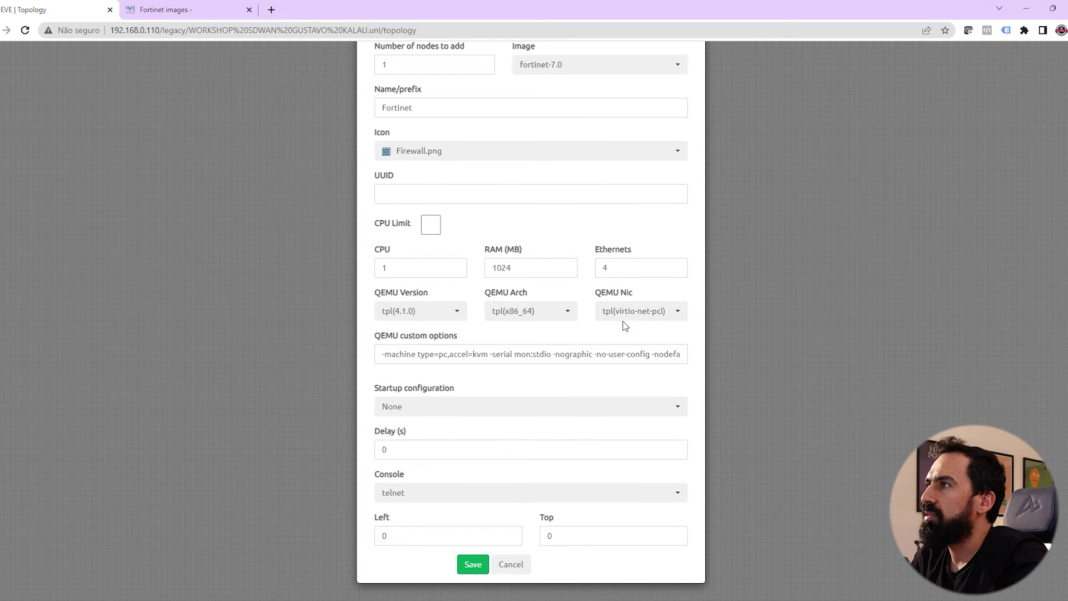
pyautogui.doubleClick(522, 264)
pyautogui.write('2048')
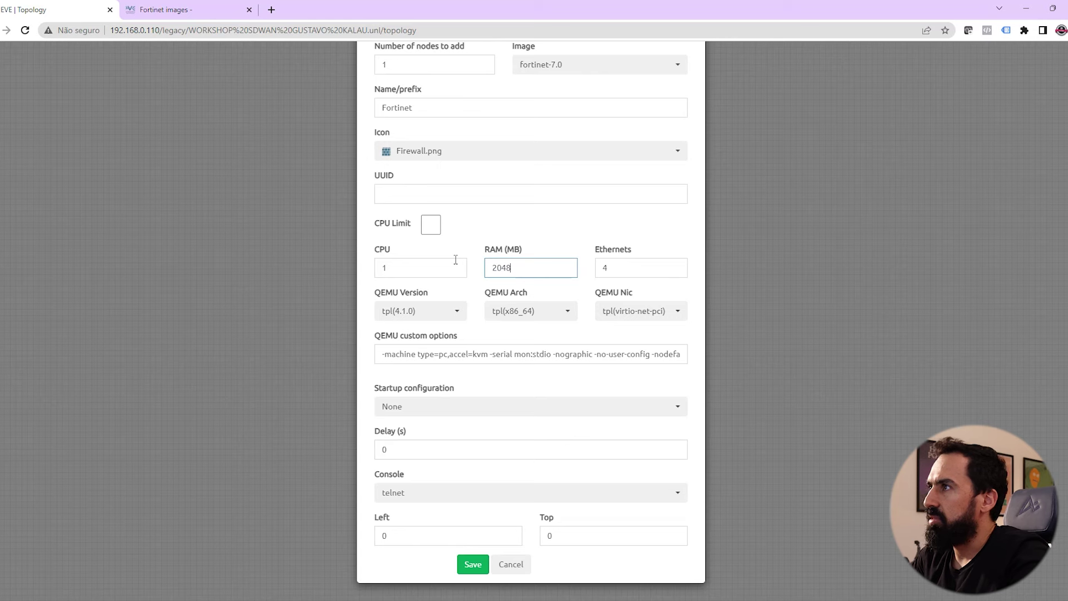
pyautogui.click(472, 564)
pyautogui.moveTo(28, 64); pyautogui.dragTo(706, 201)
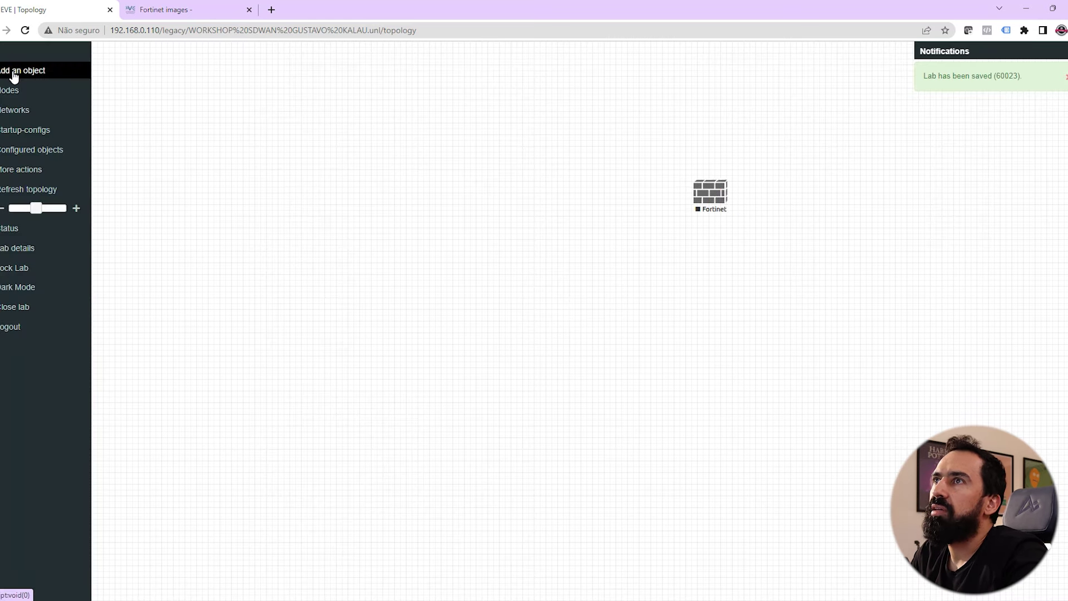
# Add a Management(Cloud0) Net cloud and connect it to the Fortinet node.
pyautogui.click(17, 70)
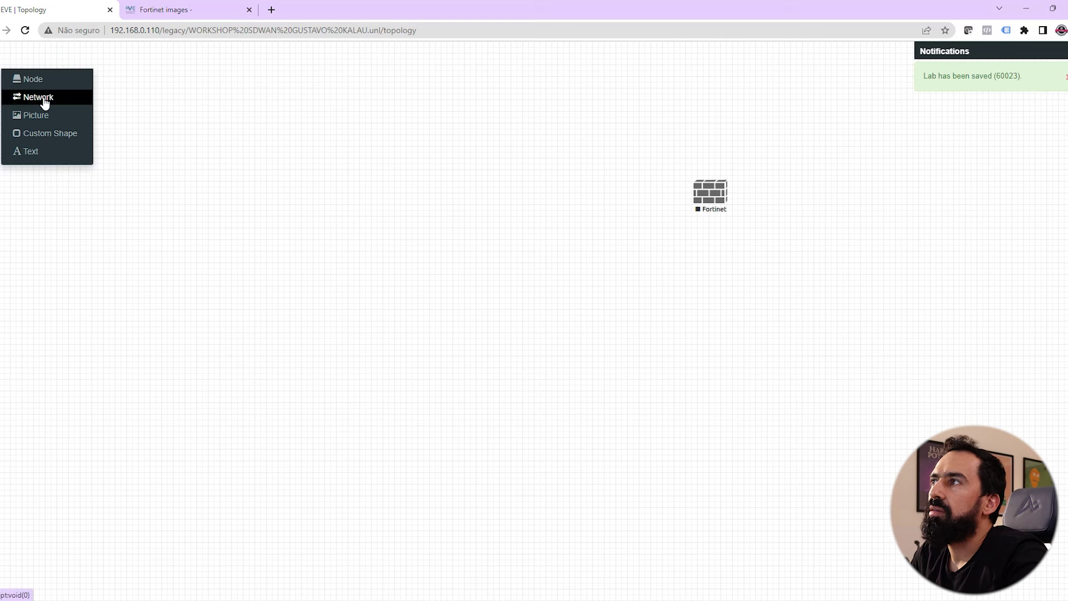
pyautogui.click(43, 97)
pyautogui.click(497, 184)
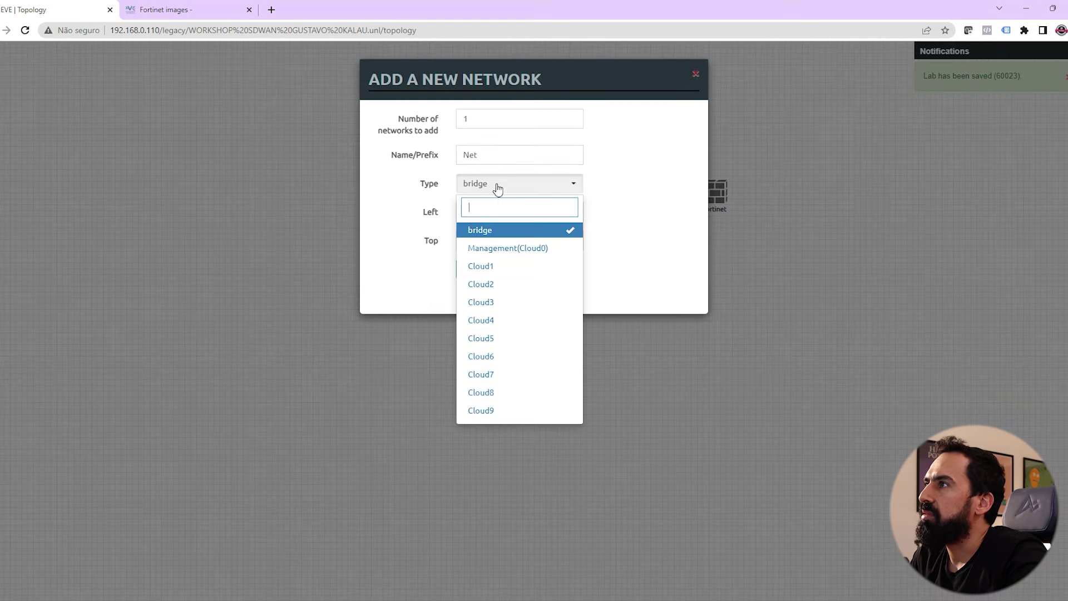
pyautogui.click(523, 258)
pyautogui.click(470, 270)
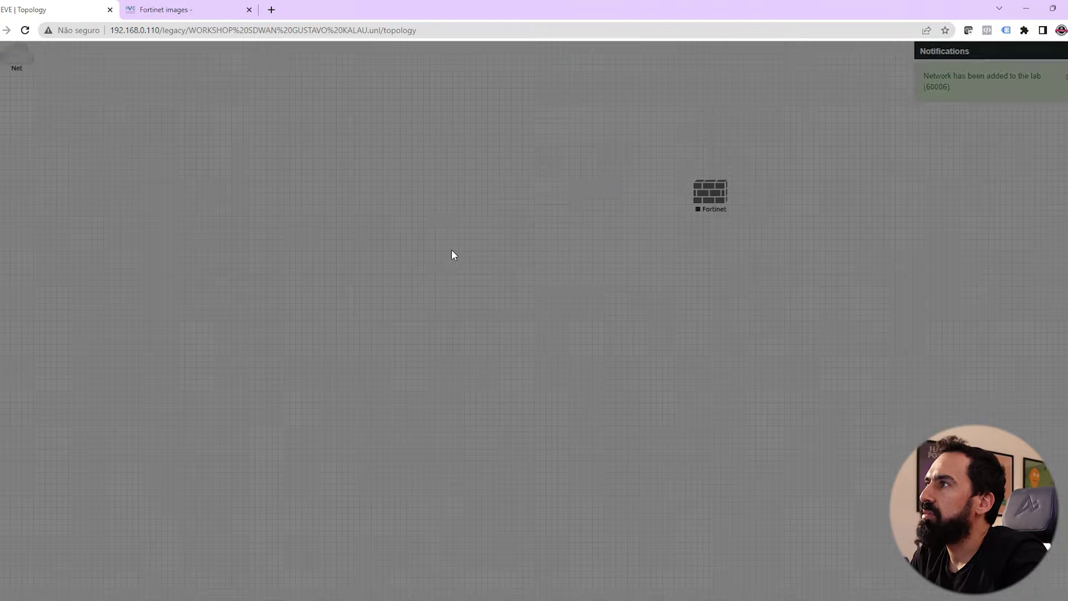
pyautogui.moveTo(670, 192); pyautogui.dragTo(709, 190)
pyautogui.click(570, 329)
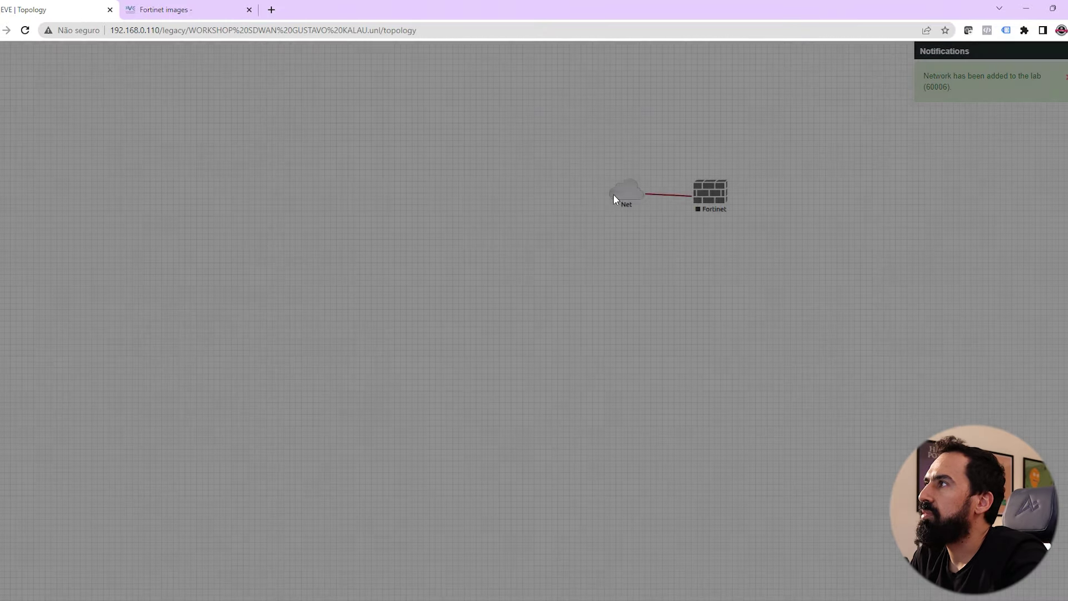
# Start the Fortinet node and note the 'No bootable device' console error.
pyautogui.rightClick(717, 195)
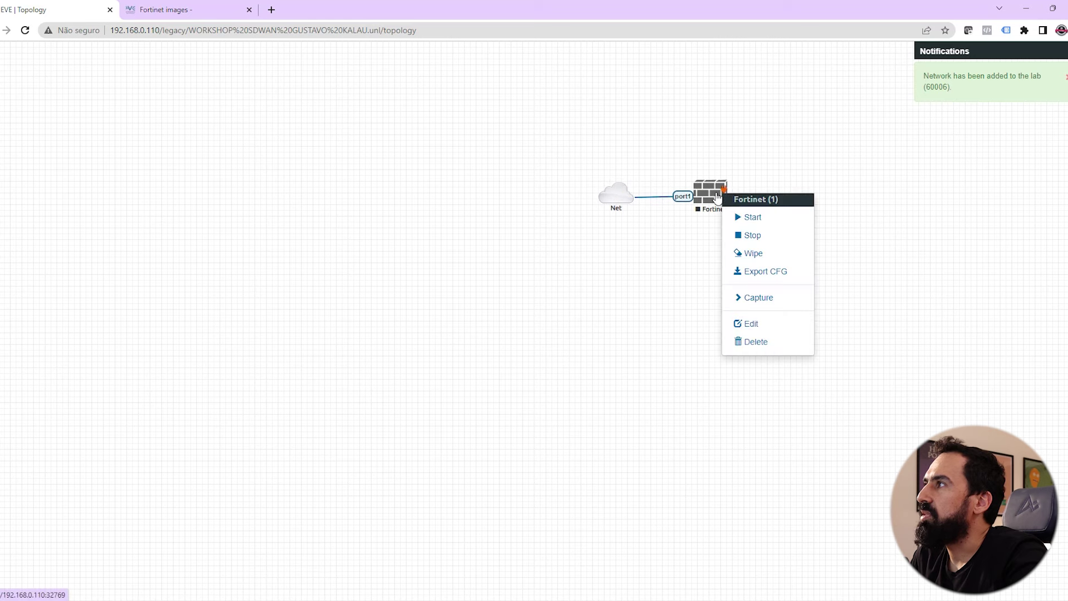
pyautogui.click(743, 217)
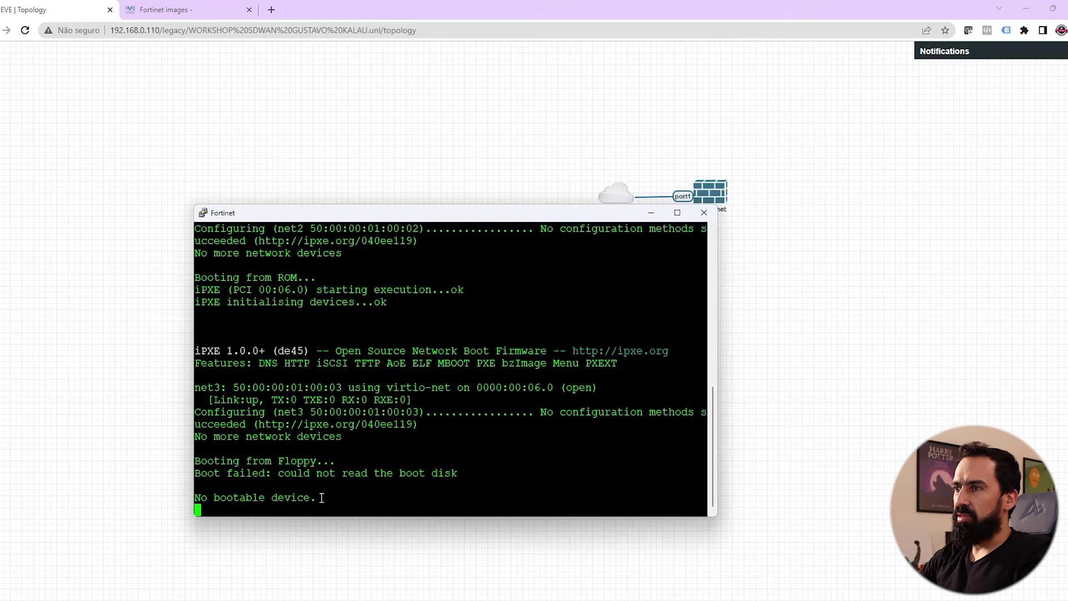
pyautogui.moveTo(197, 499); pyautogui.dragTo(310, 498)
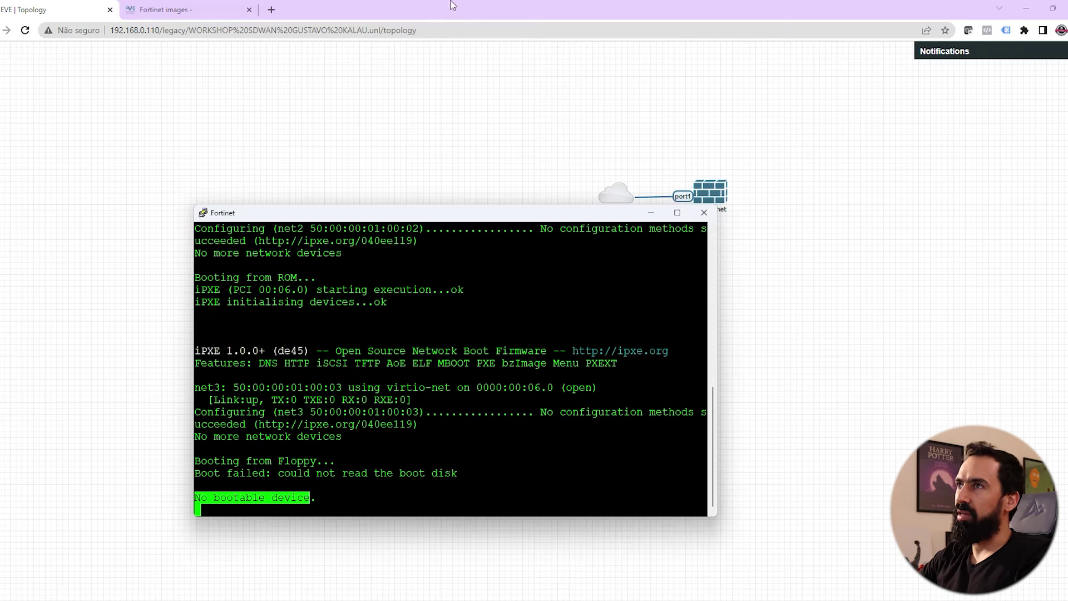
pyautogui.click(177, 9)
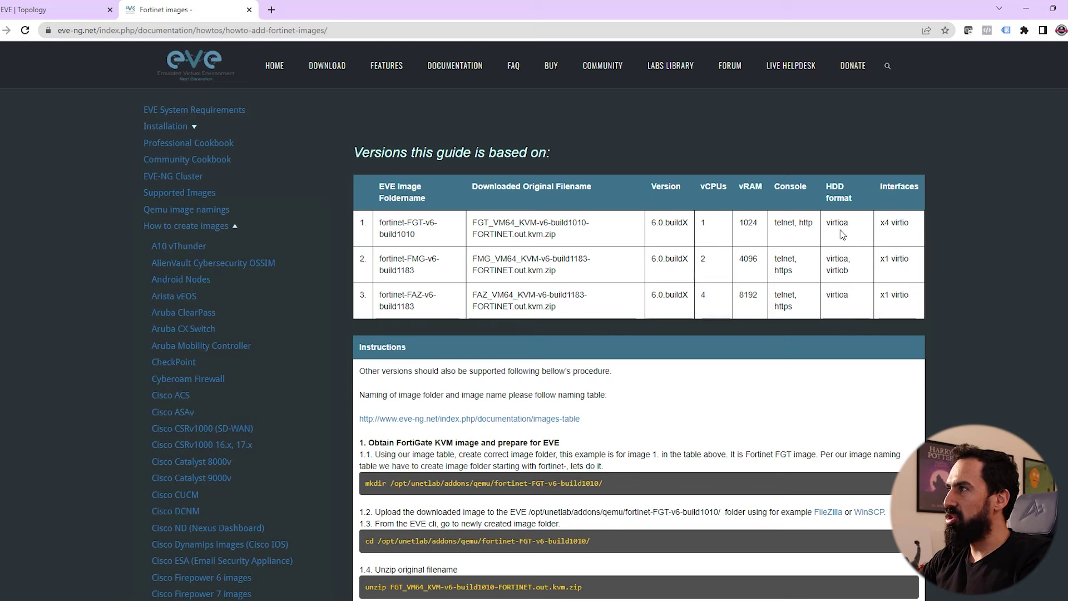
# In WinSCP, rename vitioa.qcow2 to virtioa.qcow2 in the fortinet-7.0 folder.
pyautogui.moveTo(534, 599)
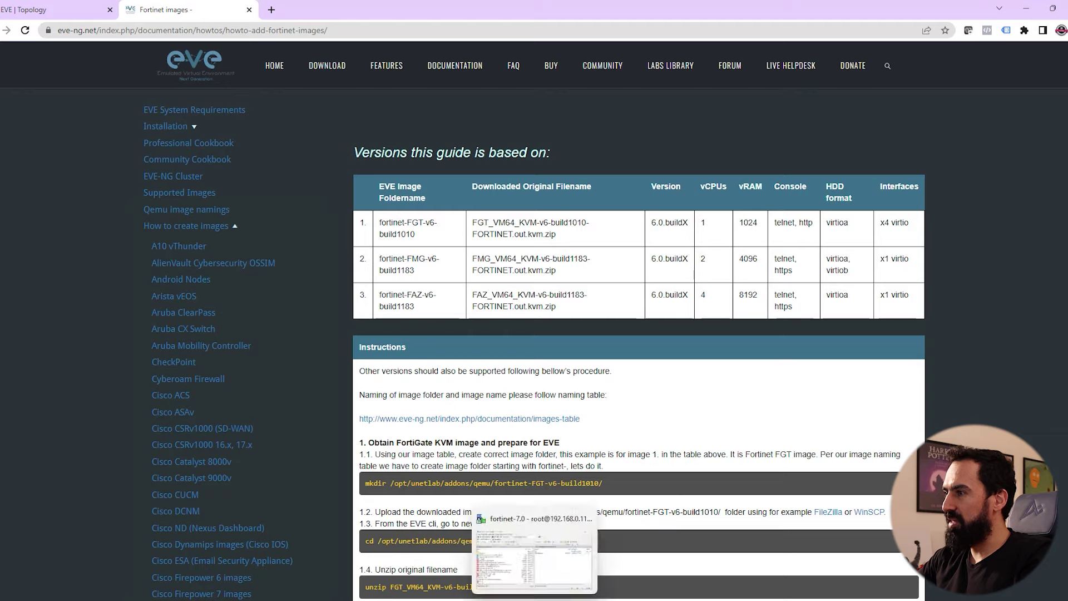
pyautogui.click(534, 557)
pyautogui.moveTo(567, 161); pyautogui.dragTo(524, 210)
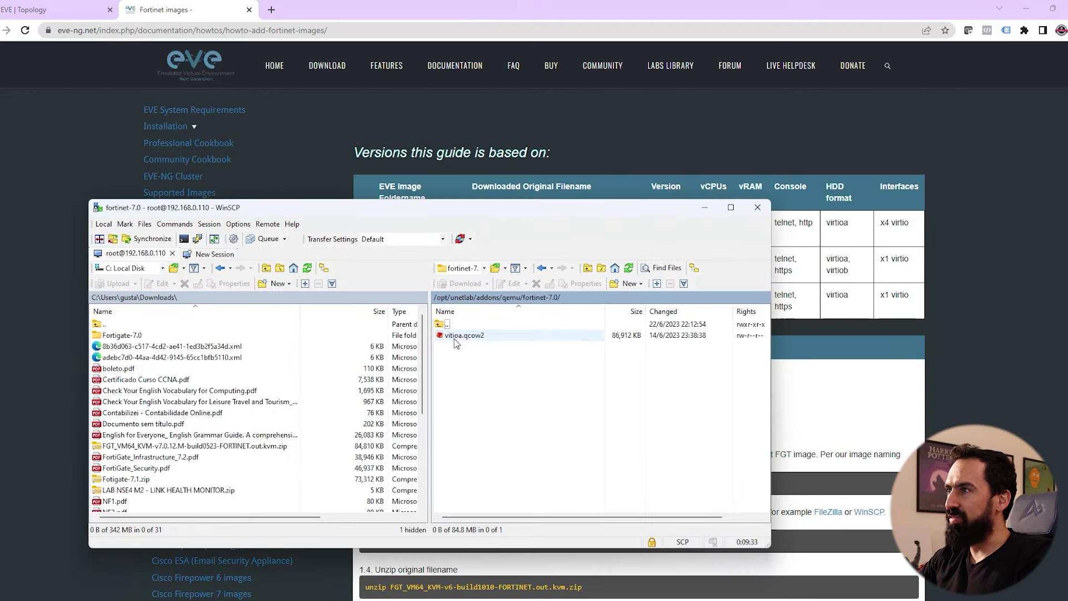
pyautogui.rightClick(455, 338)
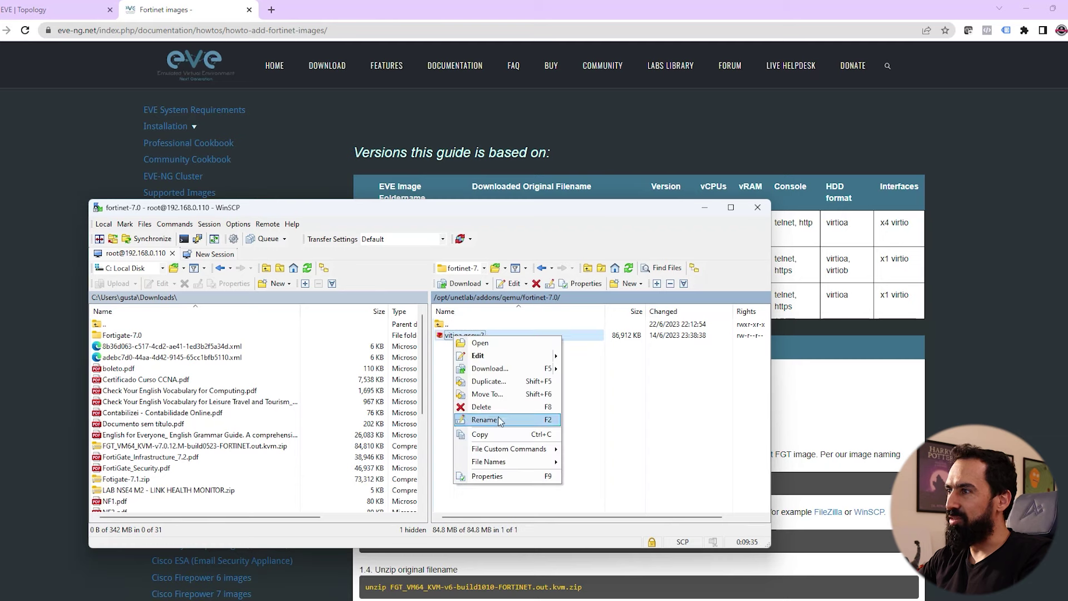
pyautogui.click(498, 421)
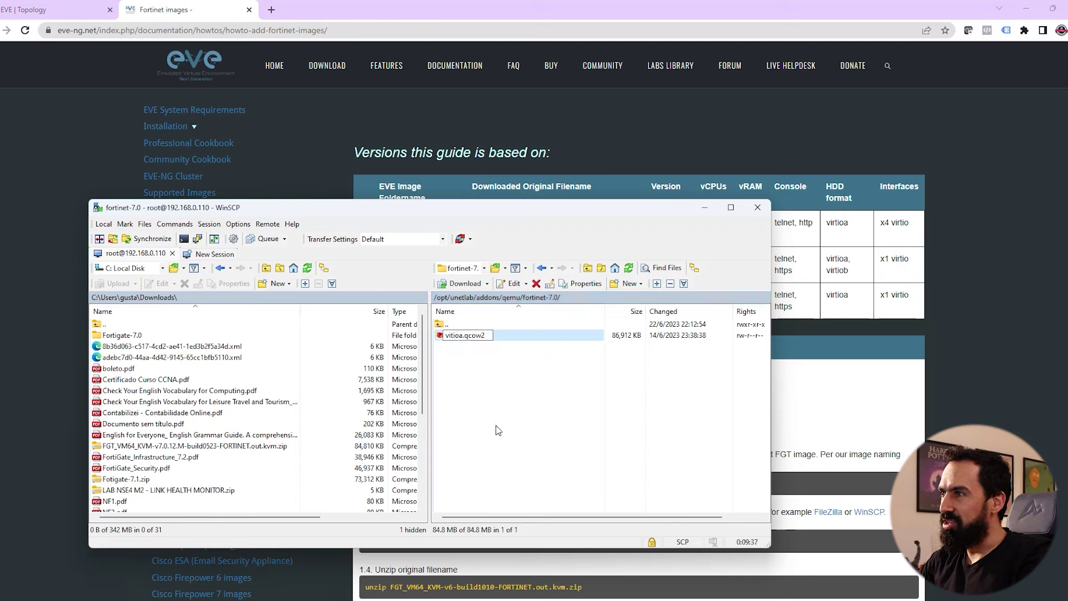
pyautogui.press('Left')
pyautogui.write('r')
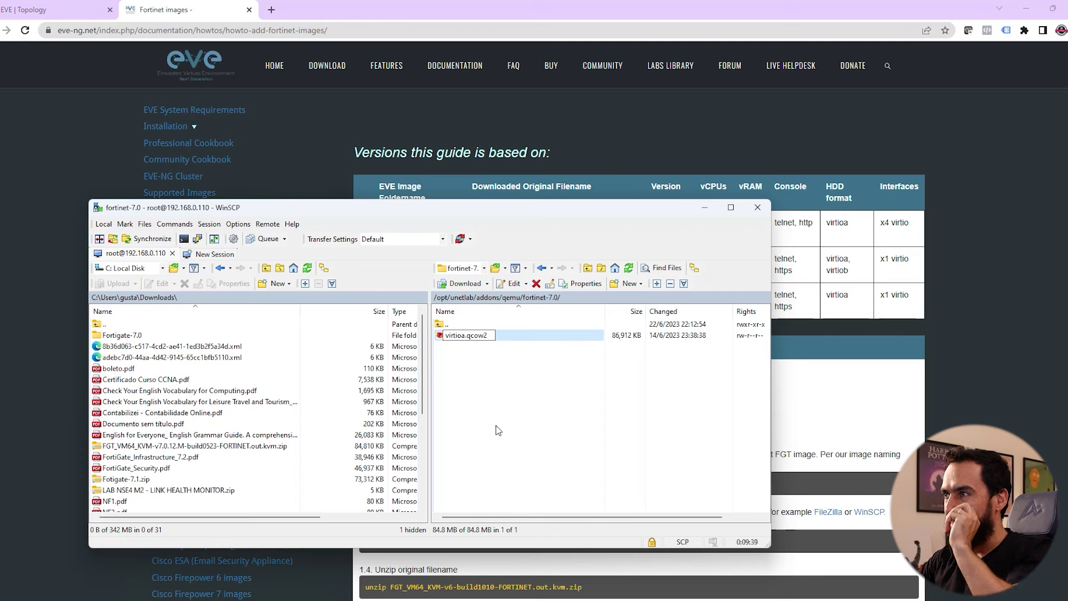
pyautogui.click(496, 425)
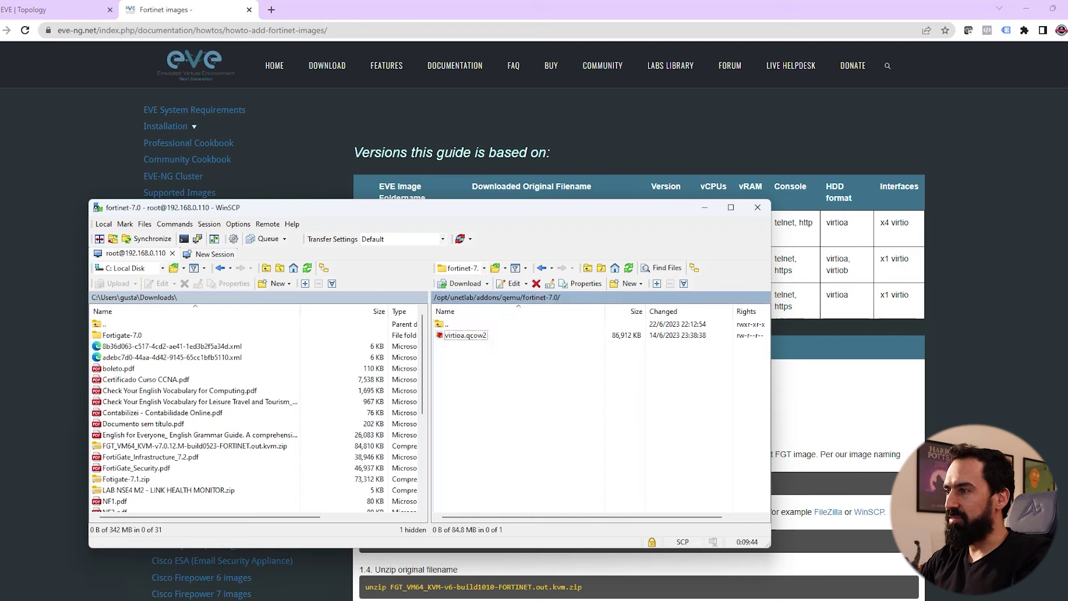
# Bring the EVE-NG server terminal forward, then go back to the lab topology.
pyautogui.click(560, 599)
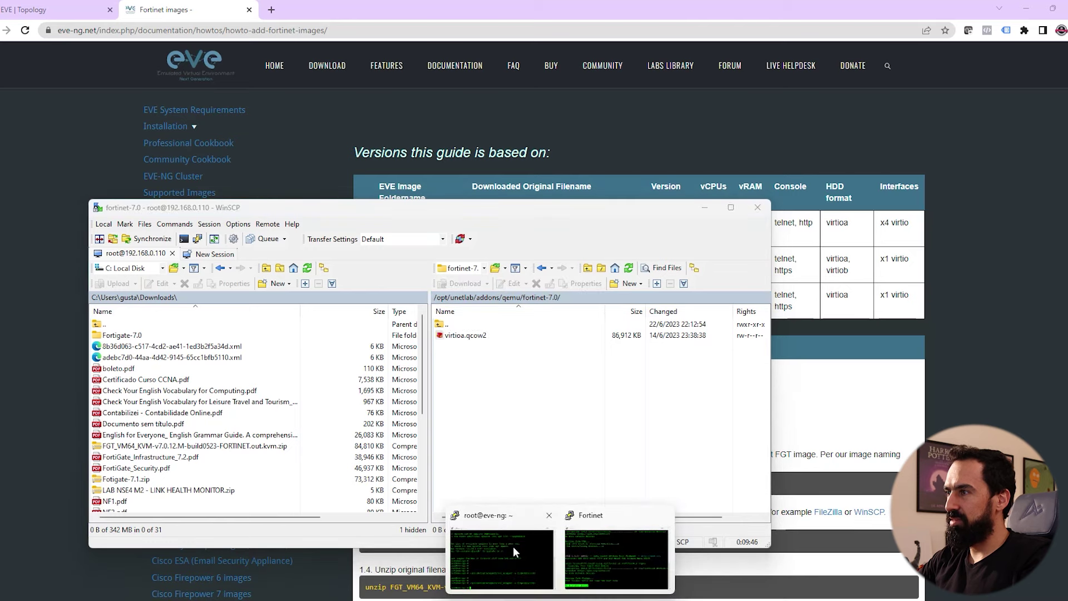
pyautogui.click(515, 553)
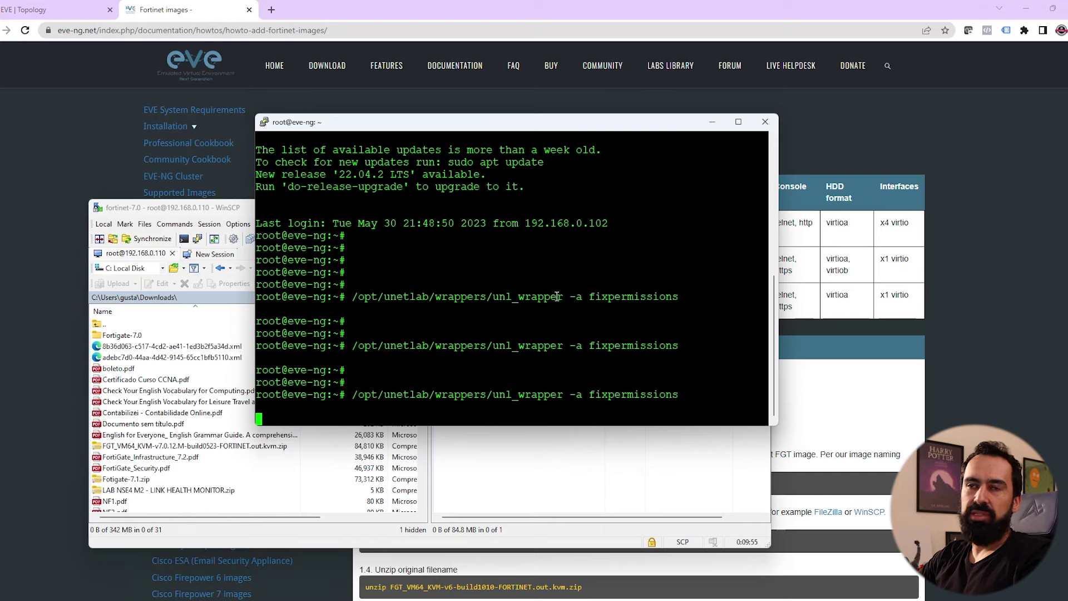
pyautogui.click(66, 10)
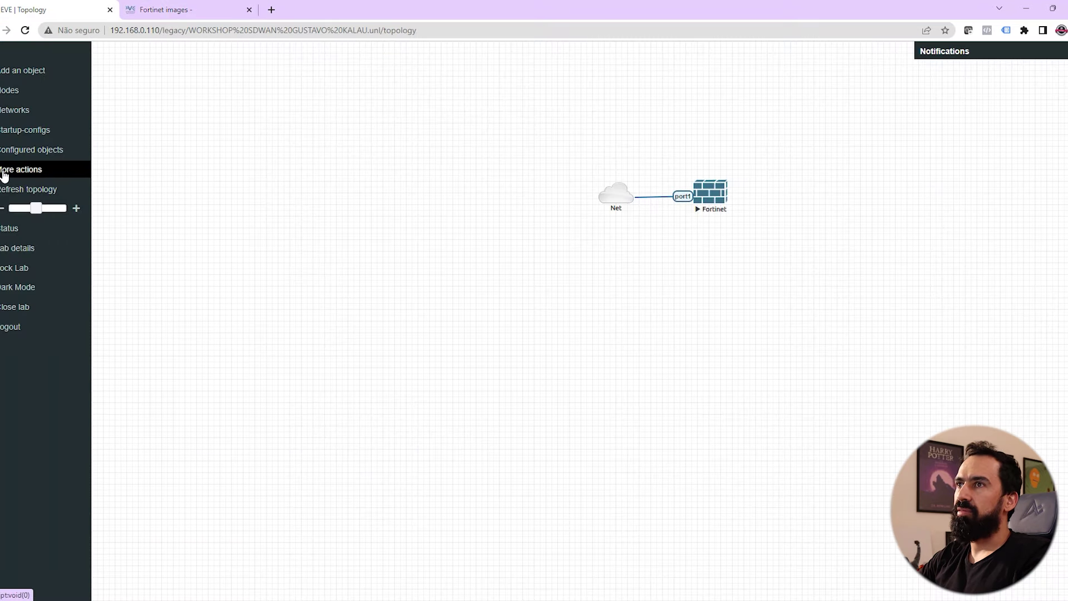
# Stop all lab nodes and close the old Fortinet console window.
pyautogui.click(23, 170)
pyautogui.click(57, 203)
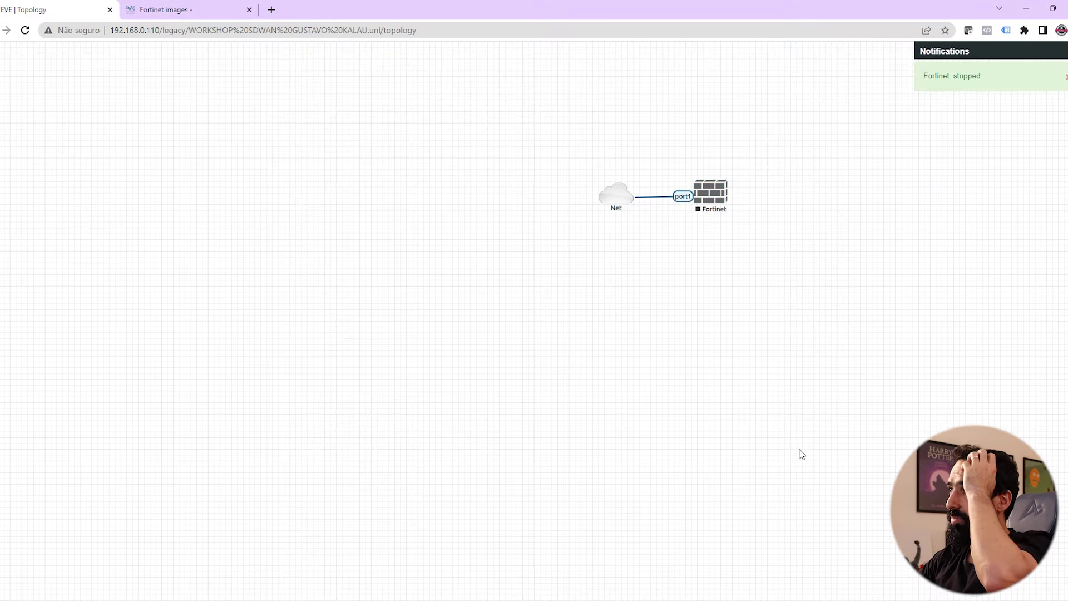
pyautogui.rightClick(719, 192)
pyautogui.click(745, 214)
pyautogui.click(577, 185)
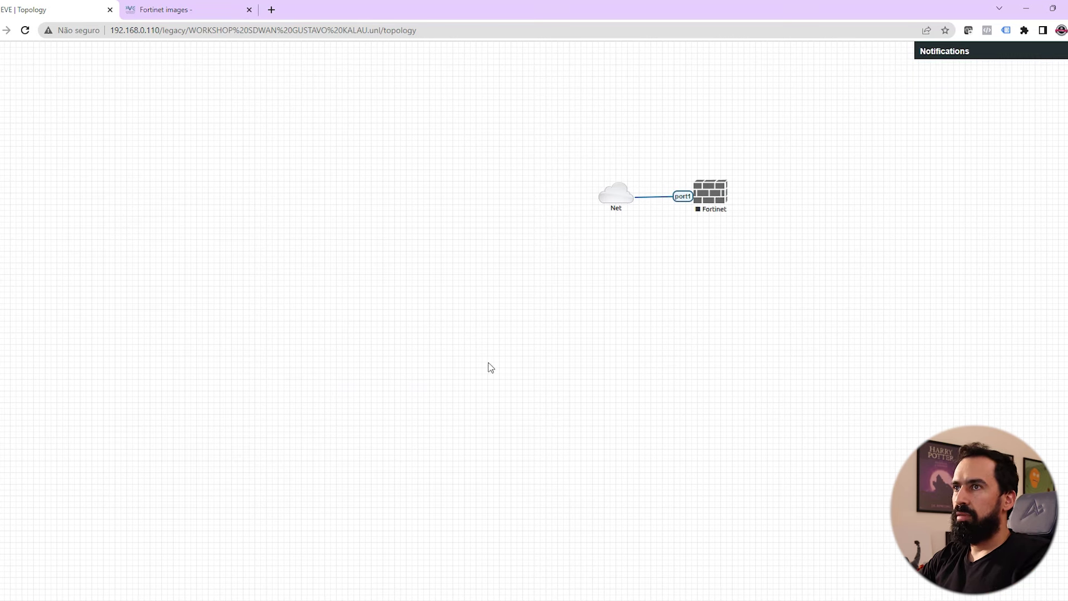
# Wipe the Fortinet node and start it again from a clean state.
pyautogui.rightClick(713, 196)
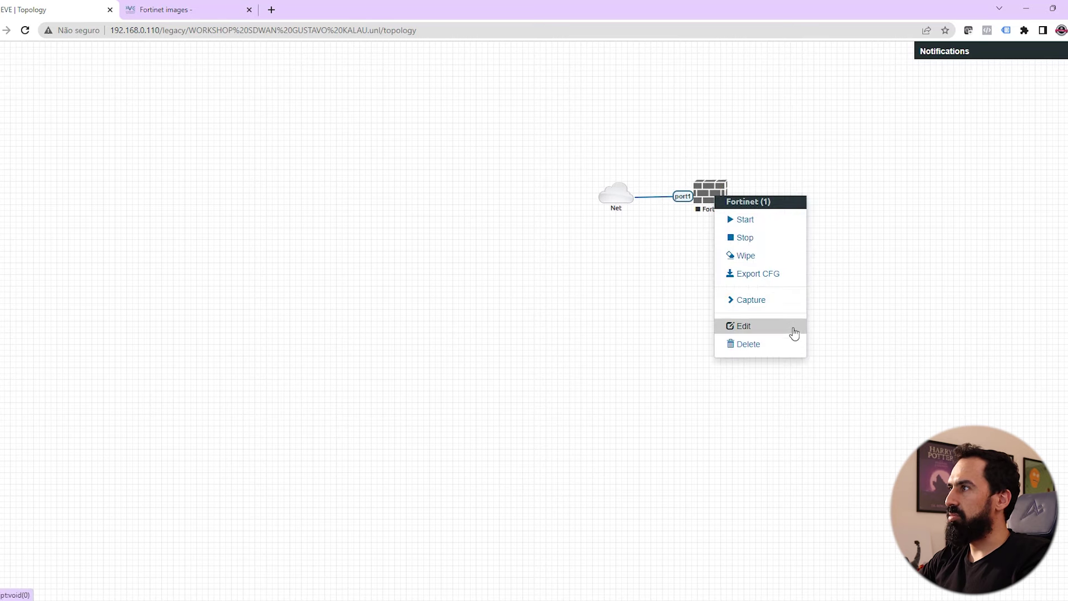
pyautogui.click(775, 255)
pyautogui.click(502, 133)
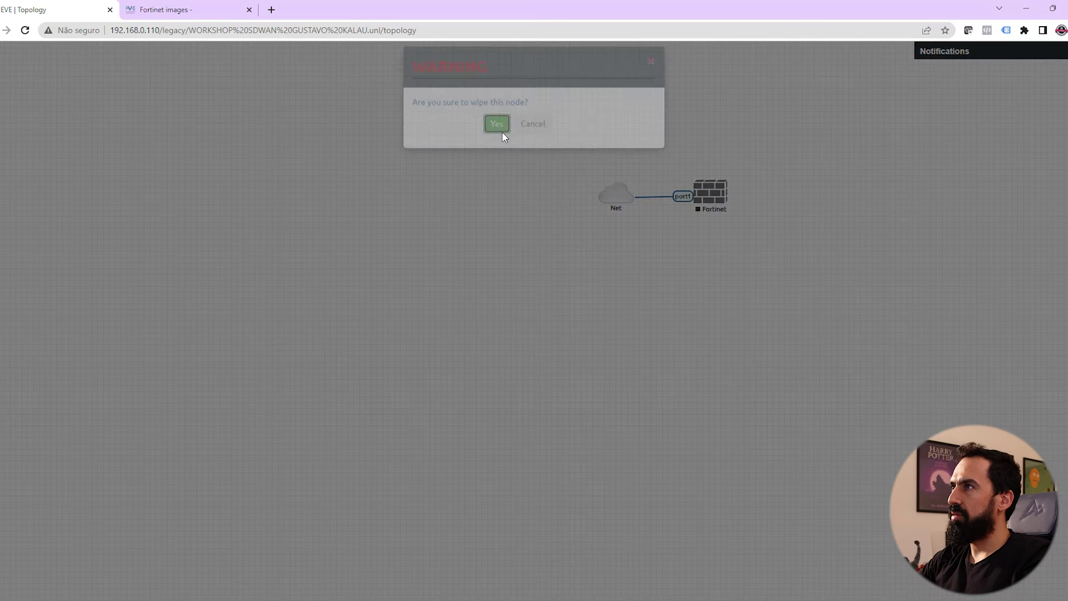
pyautogui.rightClick(712, 195)
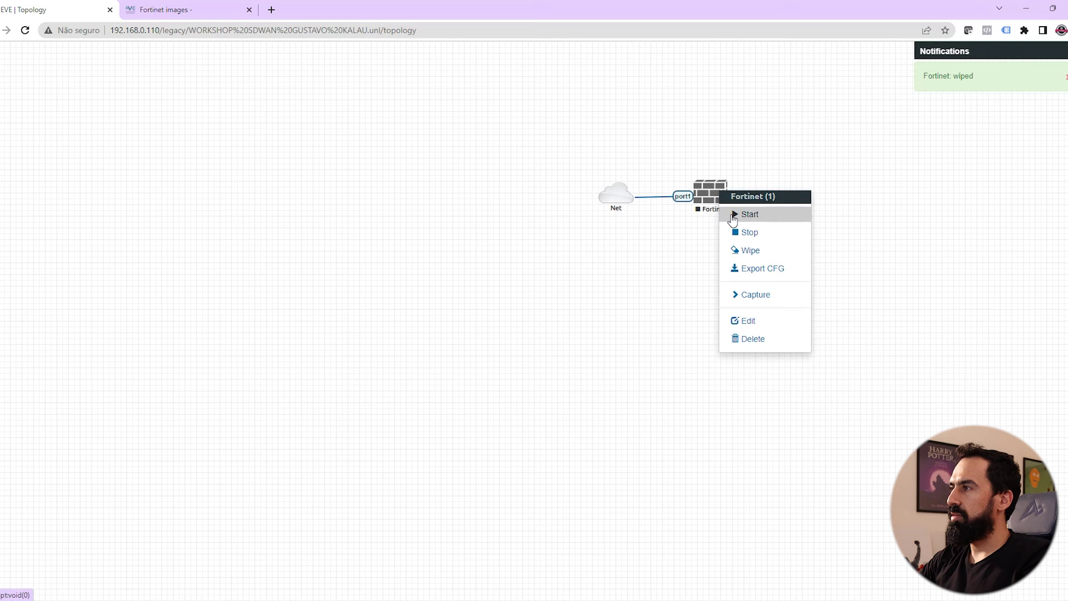
pyautogui.click(743, 213)
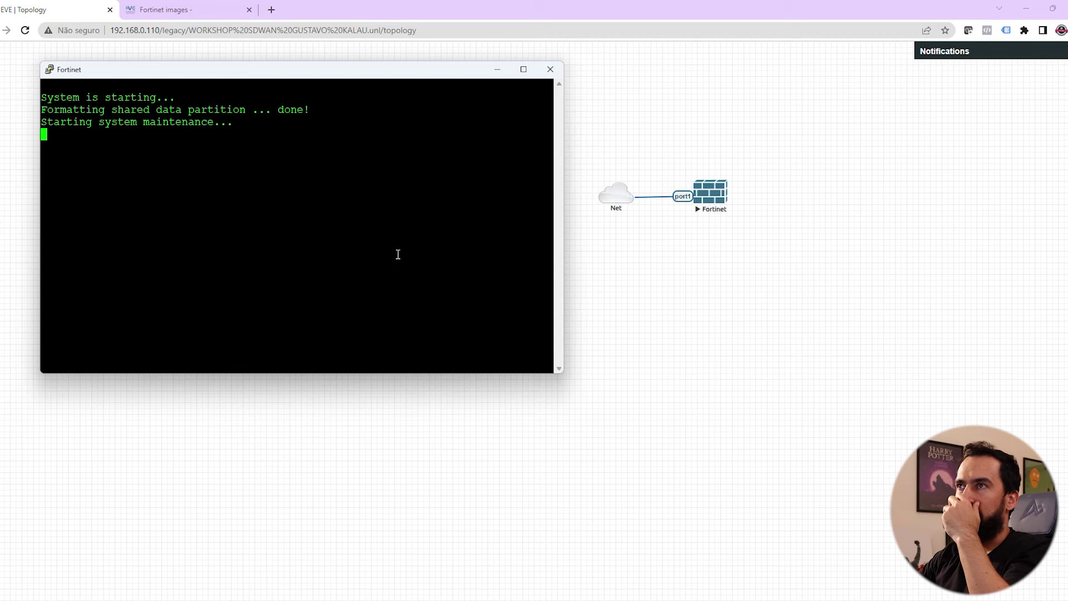
# Log in at the FortiGate console with the default admin account to reach the new-password prompt.
pyautogui.hotkey('alt', 'Tab')
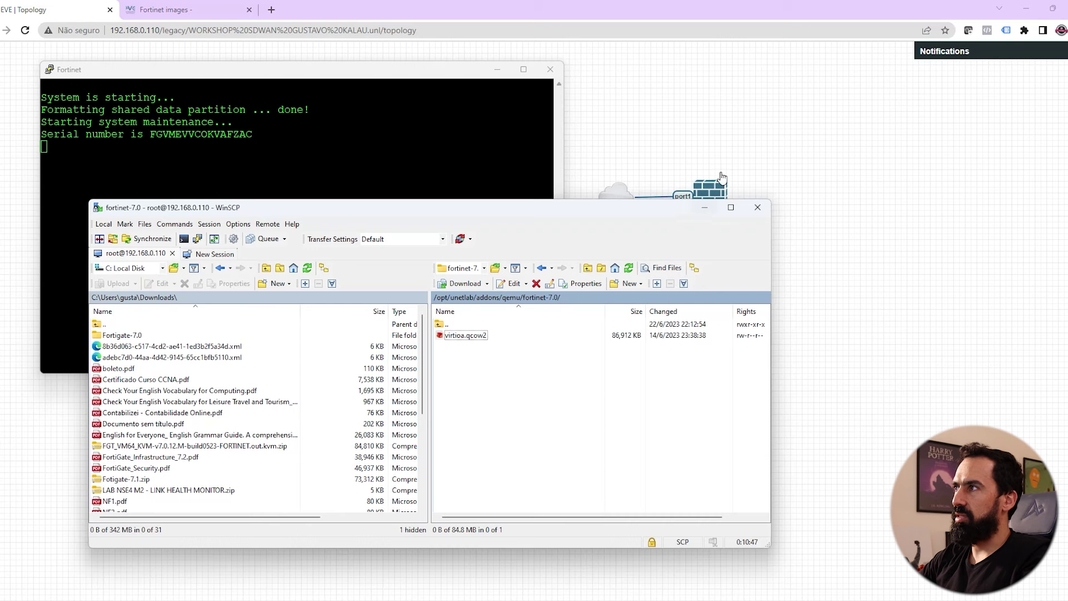
pyautogui.click(704, 207)
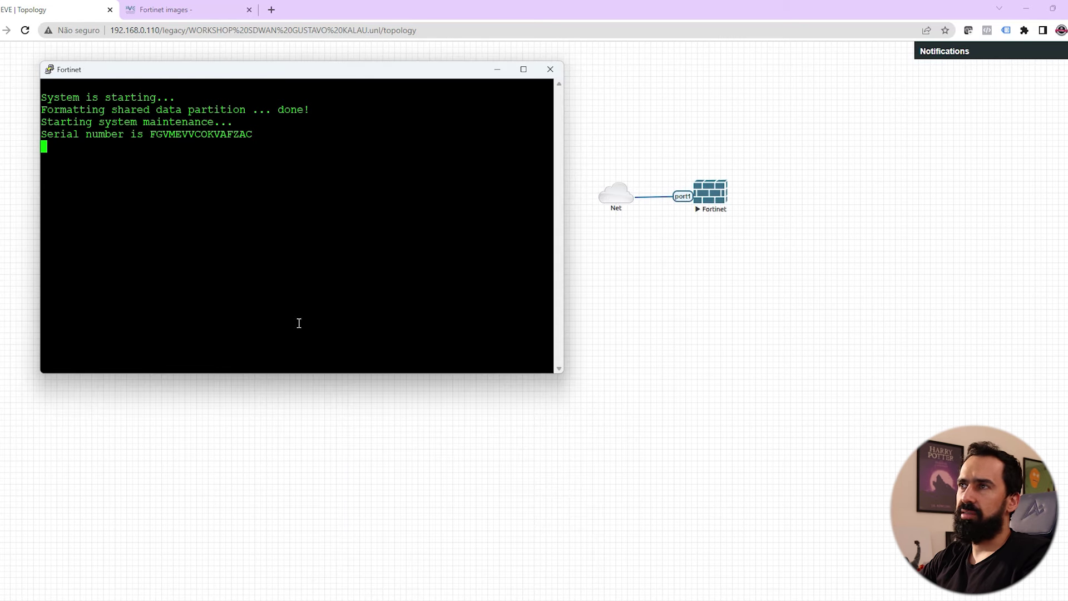
pyautogui.press('Return')
pyautogui.press('Return')
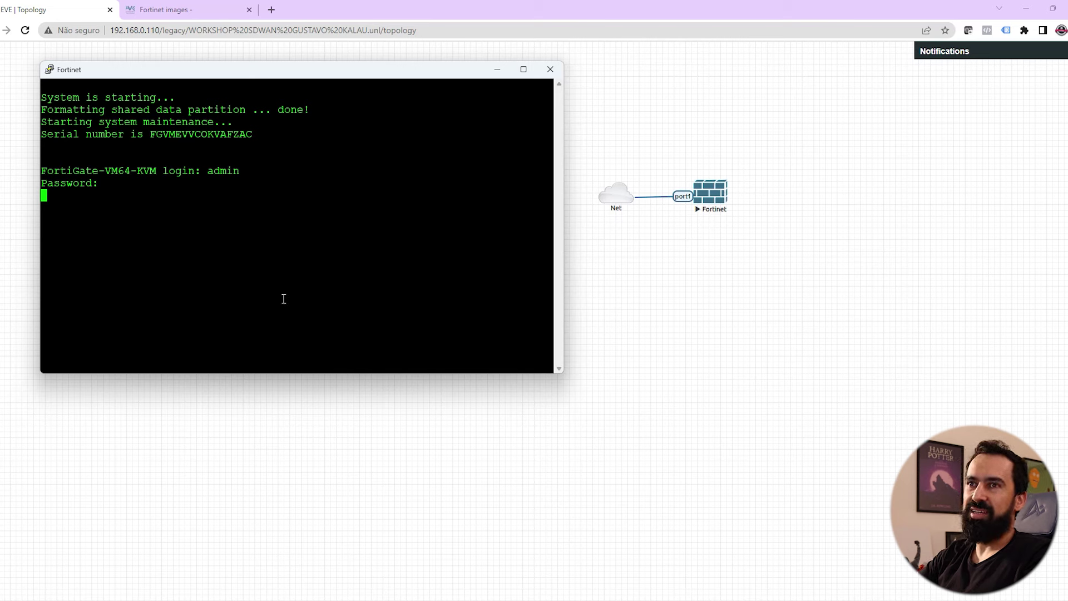
pyautogui.press('Return')
pyautogui.press('Return')
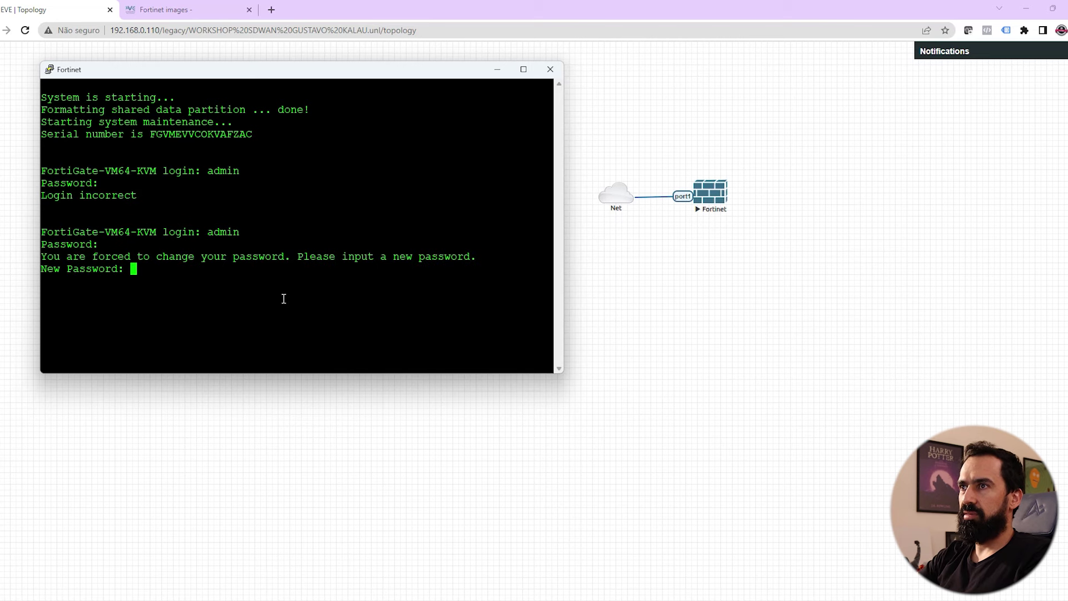
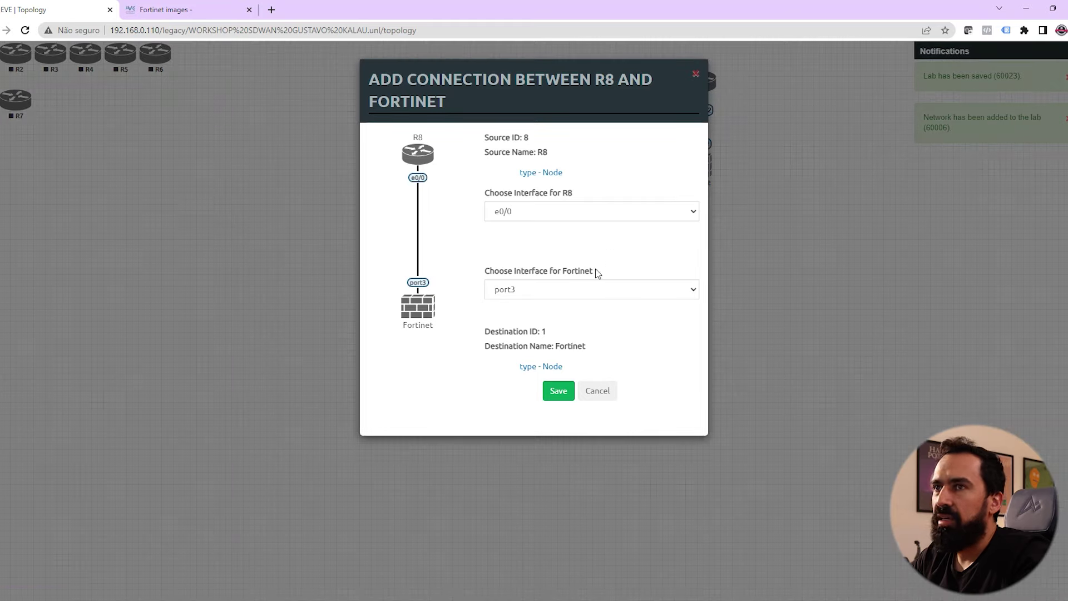
# Link R8's e0/3 to the Fortinet's port3.
pyautogui.click(558, 214)
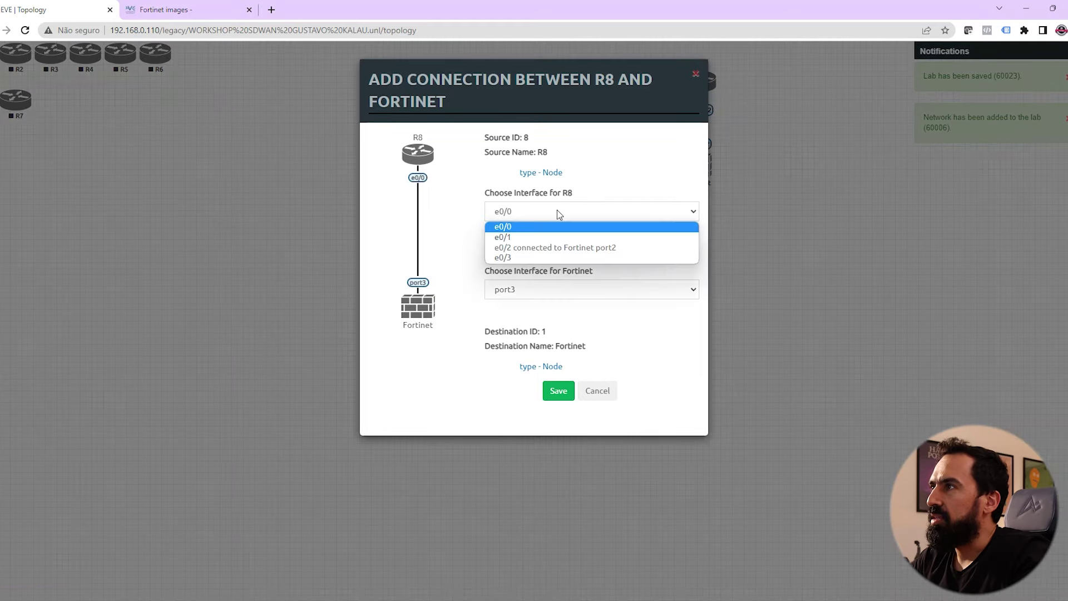
pyautogui.click(538, 256)
pyautogui.click(561, 393)
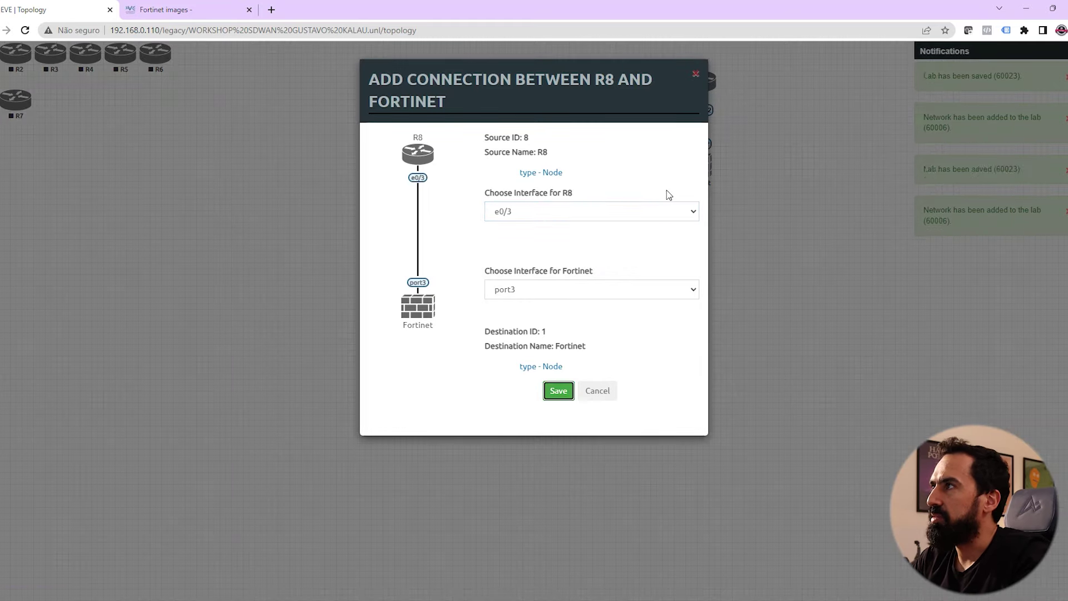
# Nudge R1 into place and link its e0/1 to the Fortinet's port4.
pyautogui.moveTo(700, 242); pyautogui.dragTo(696, 167)
pyautogui.click(563, 210)
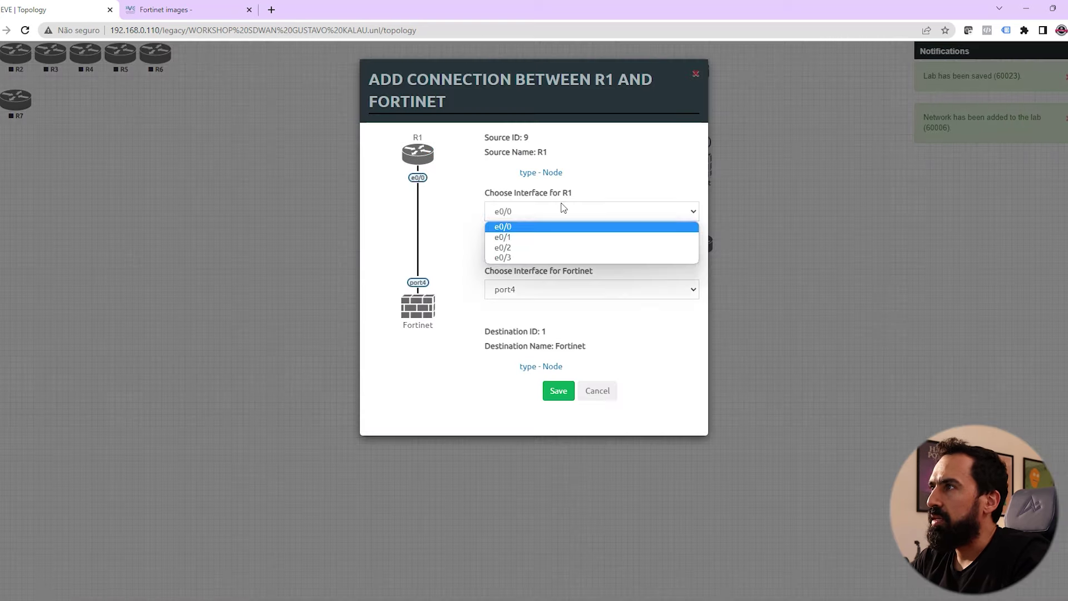
pyautogui.click(544, 237)
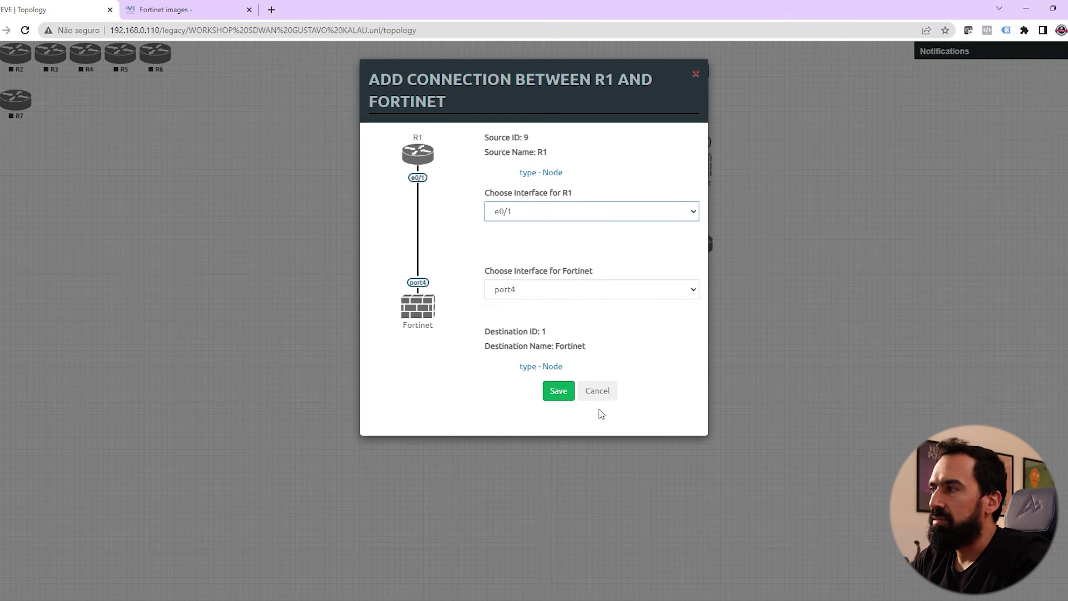
pyautogui.click(559, 392)
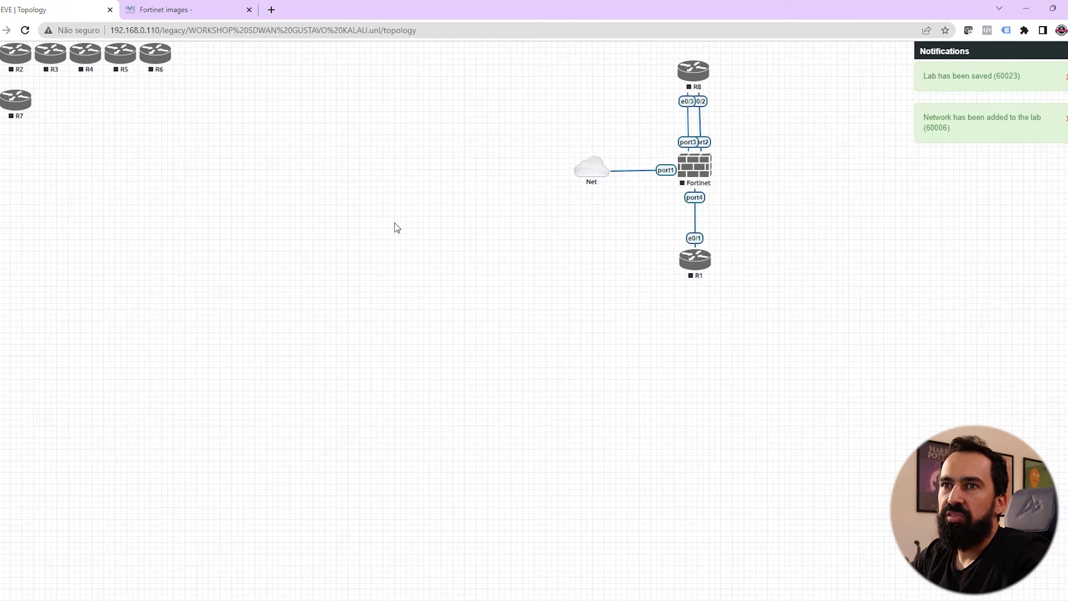
# Drag routers R2, R3, R4, R7, R5 and R6 from the top-left row onto the canvas.
pyautogui.moveTo(12, 60); pyautogui.dragTo(409, 313)
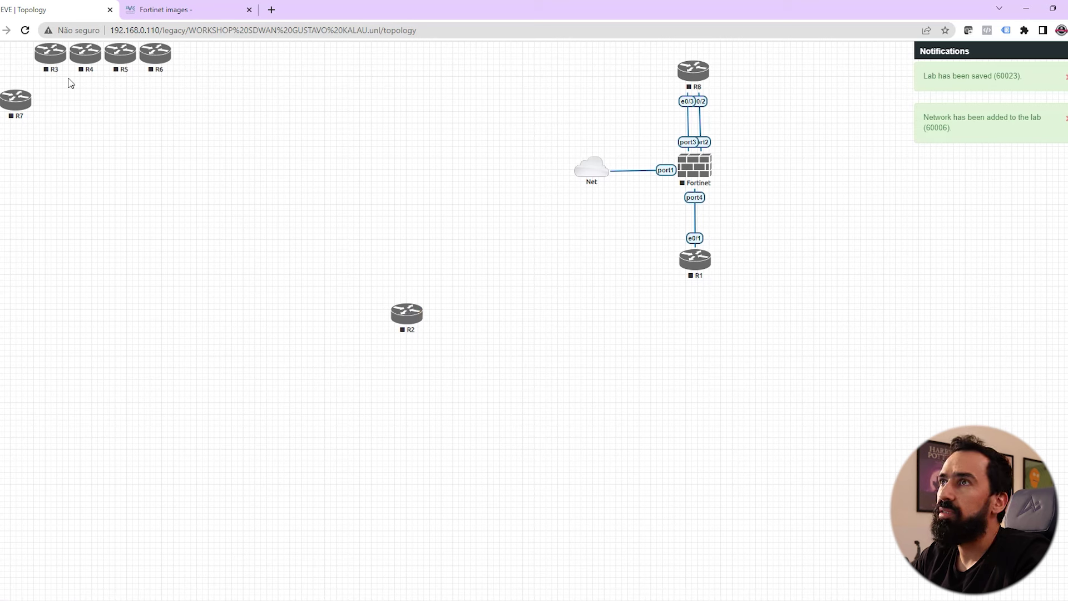
pyautogui.moveTo(53, 56); pyautogui.dragTo(317, 382)
pyautogui.moveTo(99, 63); pyautogui.dragTo(514, 396)
pyautogui.moveTo(22, 108); pyautogui.dragTo(760, 389)
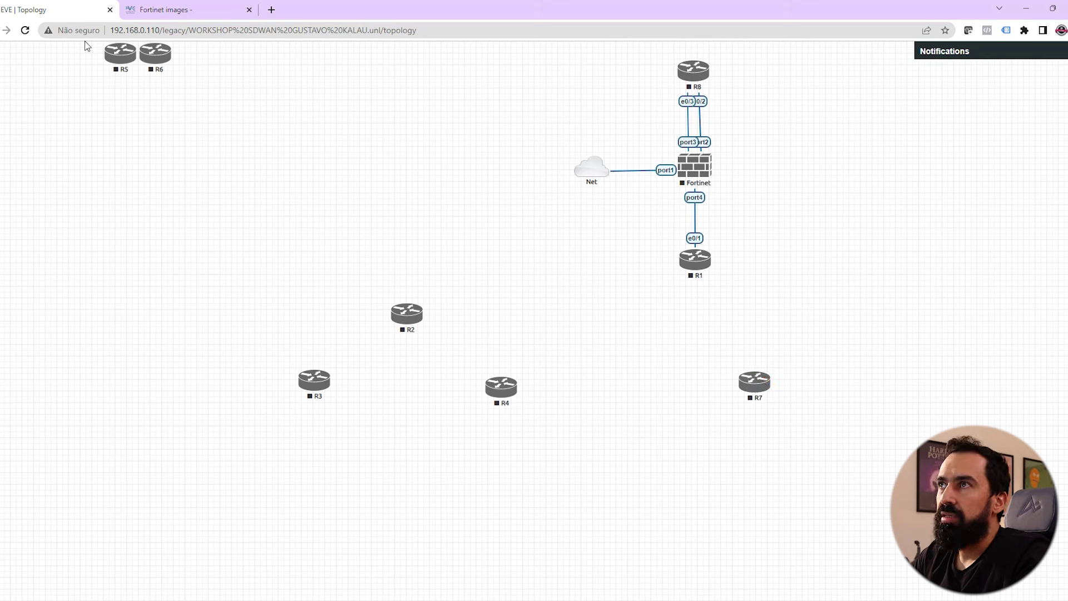
pyautogui.moveTo(122, 65); pyautogui.dragTo(317, 547)
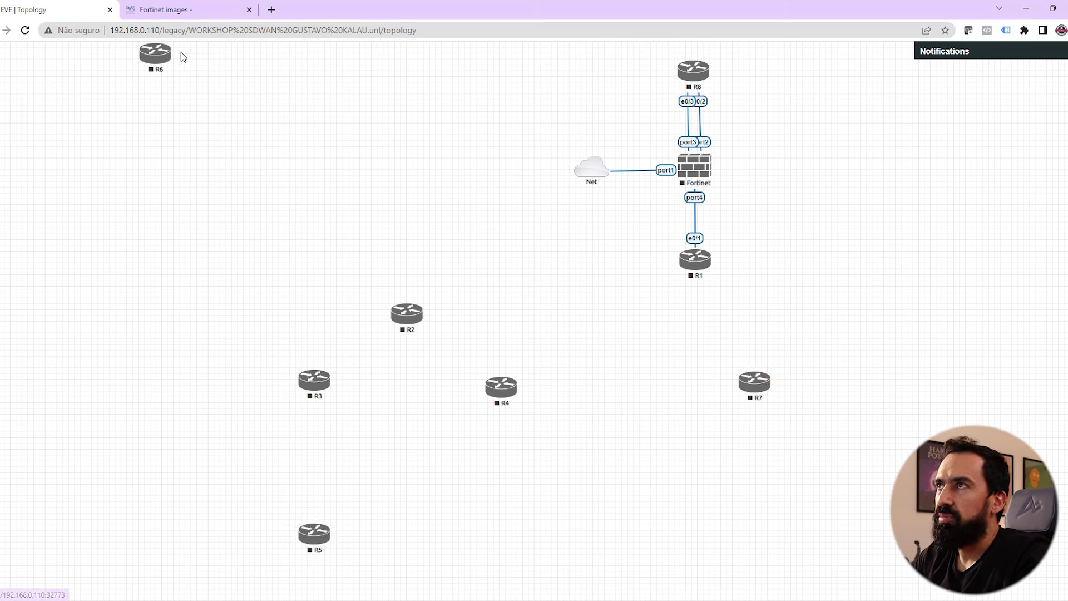
pyautogui.moveTo(163, 63); pyautogui.dragTo(516, 544)
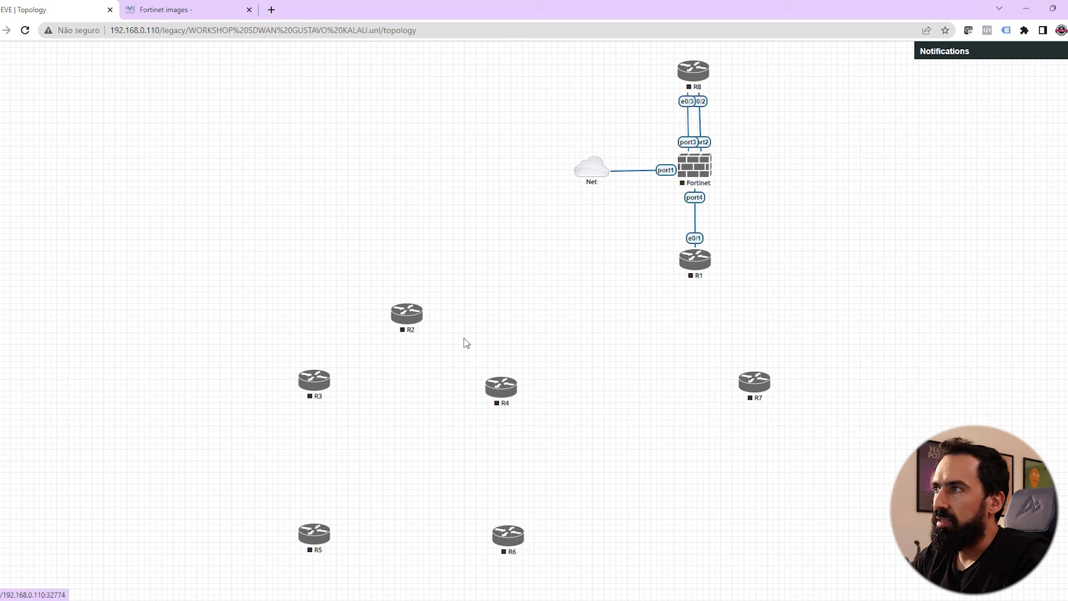
# Raise R2, R4 and R3 slightly, then start a link from R2 to R3.
pyautogui.moveTo(412, 317); pyautogui.dragTo(416, 285)
pyautogui.moveTo(491, 388); pyautogui.dragTo(490, 373)
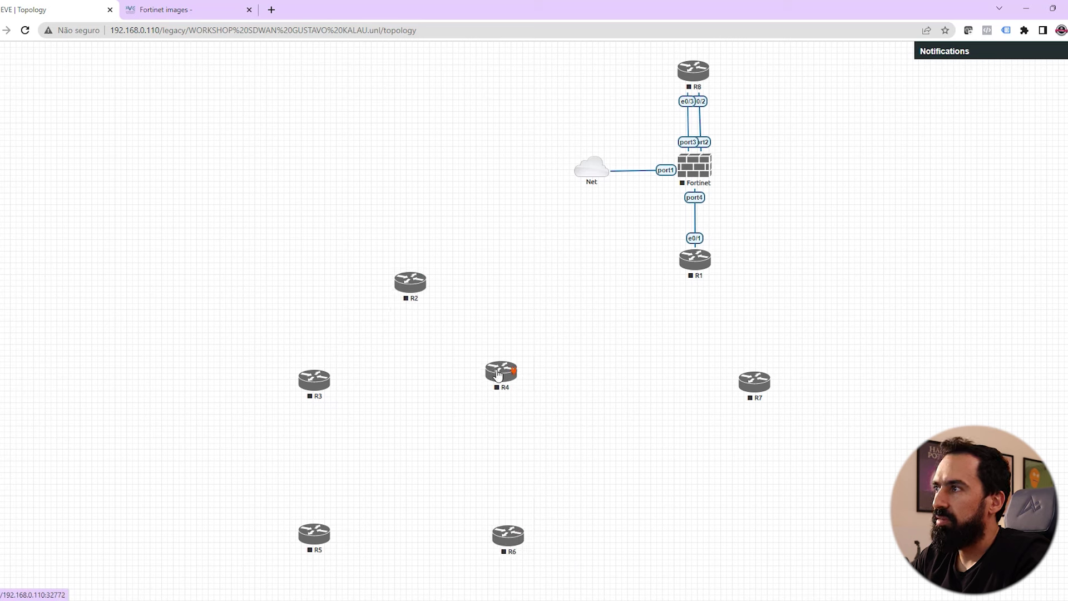
pyautogui.moveTo(326, 384); pyautogui.dragTo(332, 373)
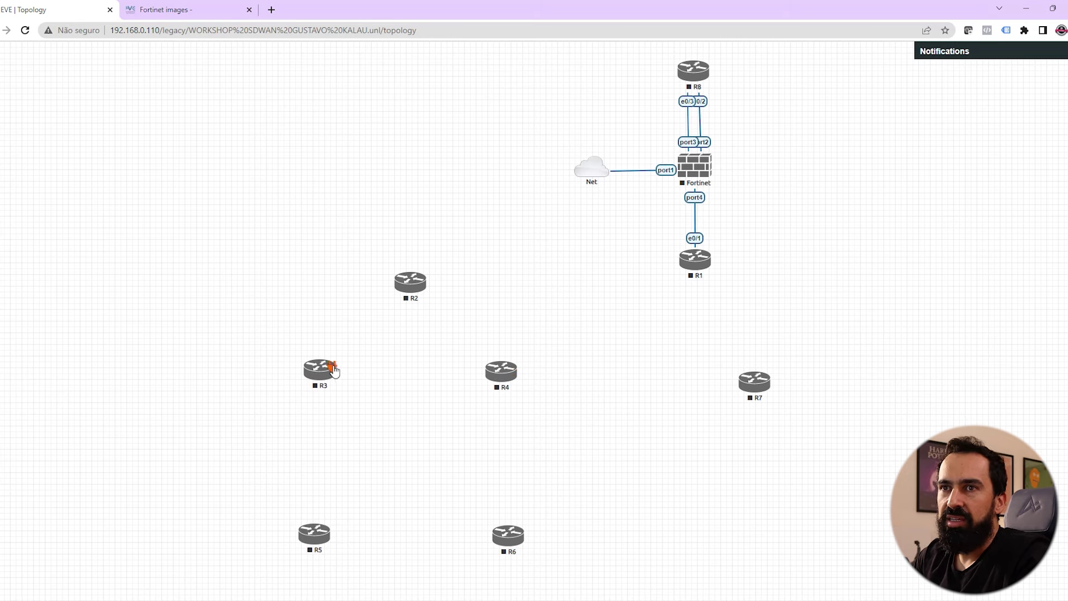
pyautogui.moveTo(423, 278); pyautogui.dragTo(319, 371)
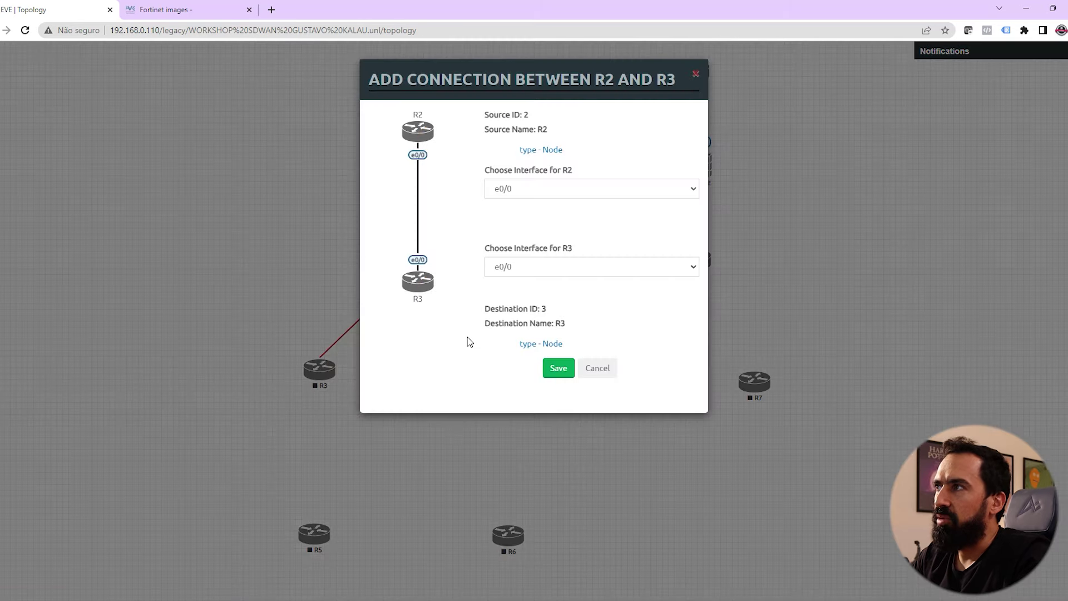
# Connect R2 e0/1 to R3 e0/1.
pyautogui.click(534, 188)
pyautogui.click(523, 214)
pyautogui.click(520, 268)
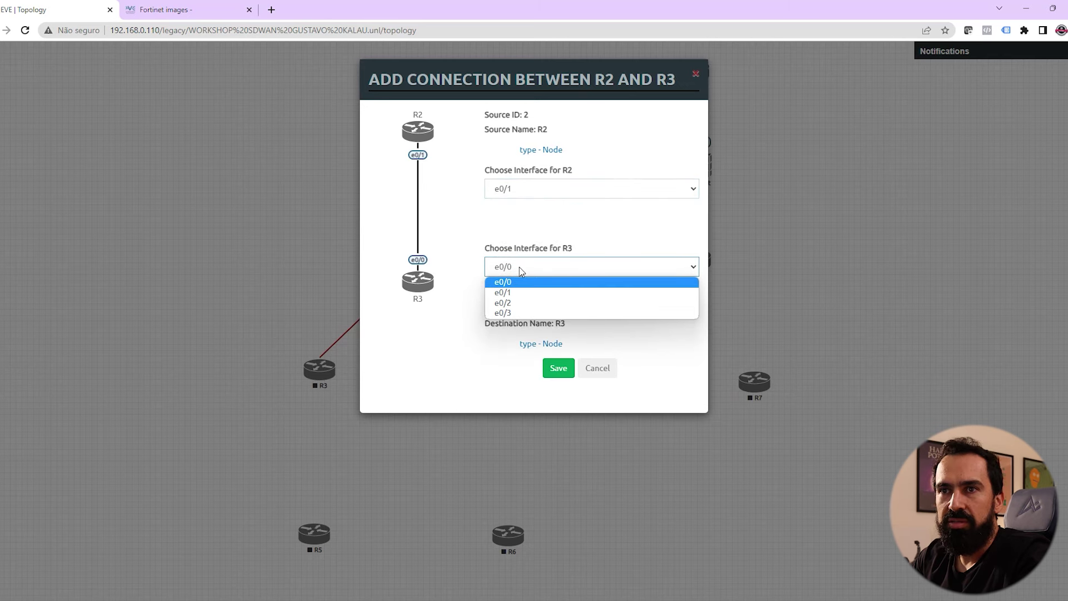
pyautogui.click(528, 293)
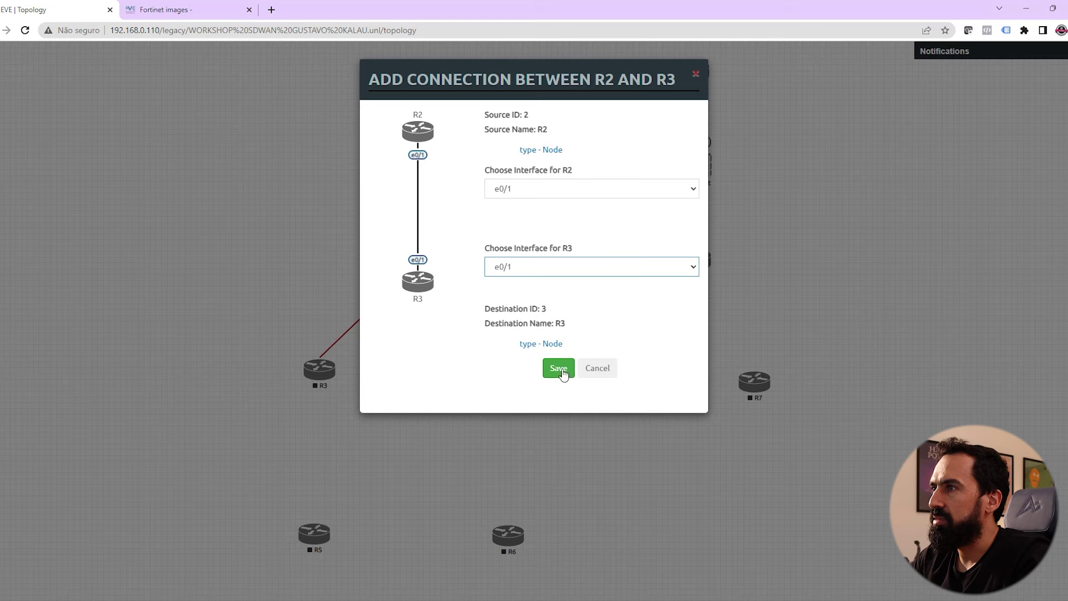
pyautogui.click(559, 369)
# Connect R2 e0/0 to R4 e0/1.
pyautogui.moveTo(422, 286); pyautogui.dragTo(501, 372)
pyautogui.click(535, 267)
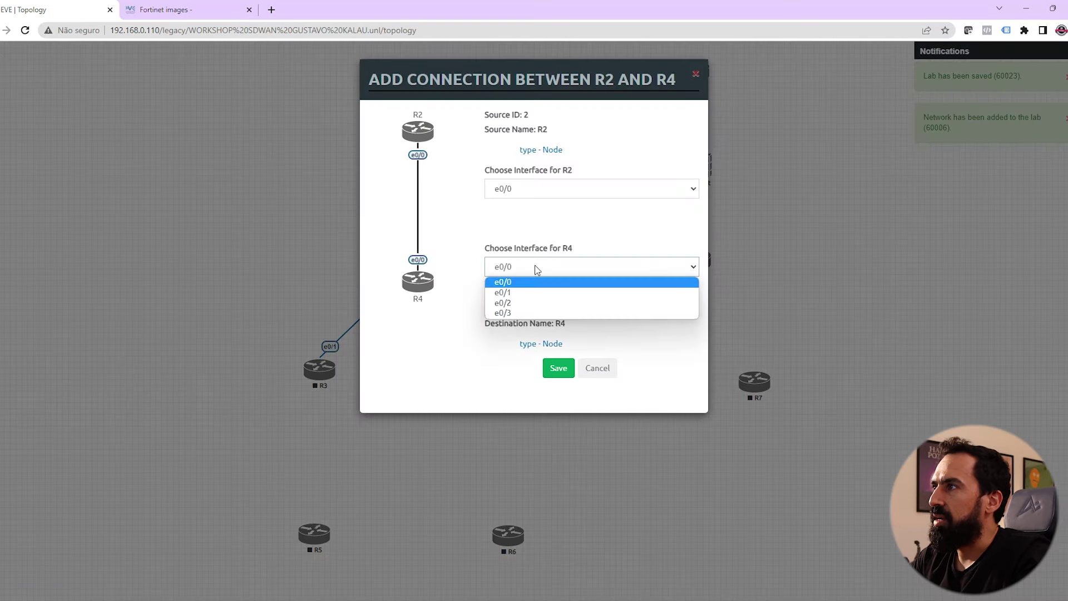
pyautogui.click(530, 293)
pyautogui.click(559, 368)
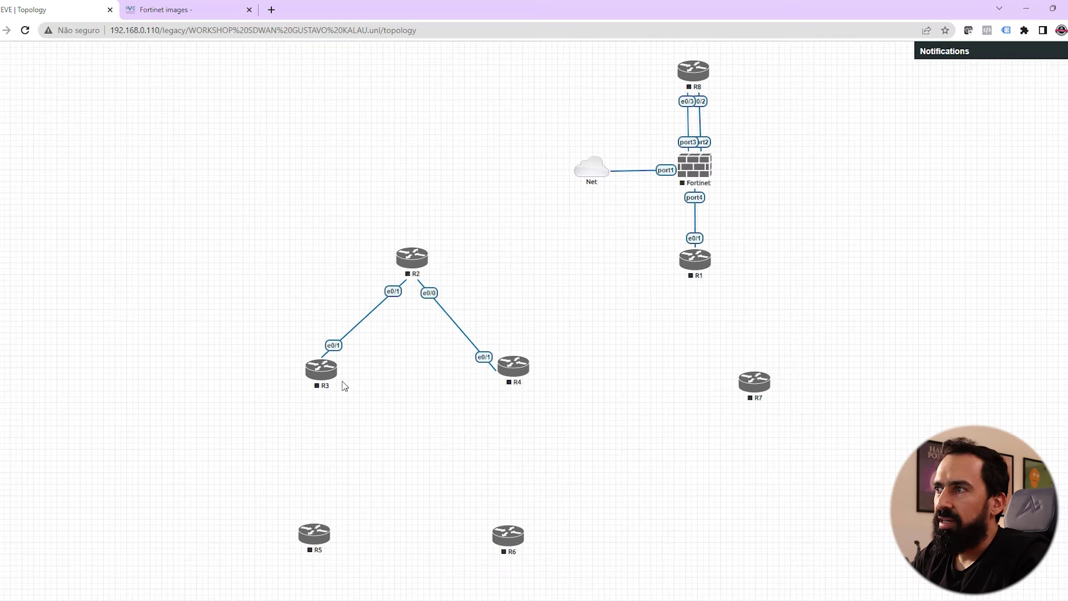
# Connect R3 e0/0 to R4 e0/0, then nudge R3 and move R7 slightly left.
pyautogui.moveTo(336, 373); pyautogui.dragTo(512, 367)
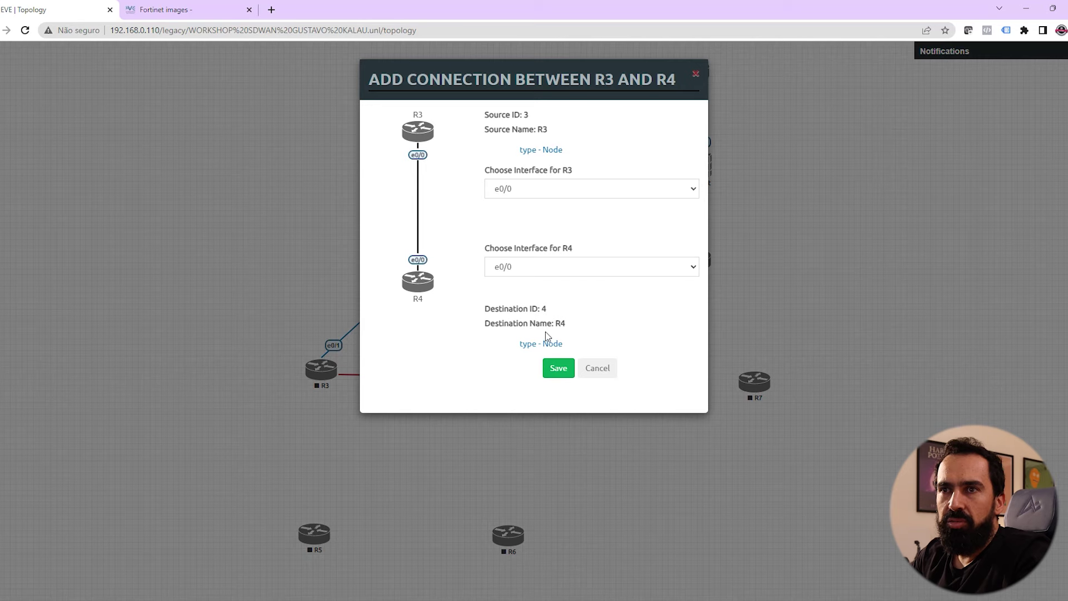
pyautogui.click(558, 368)
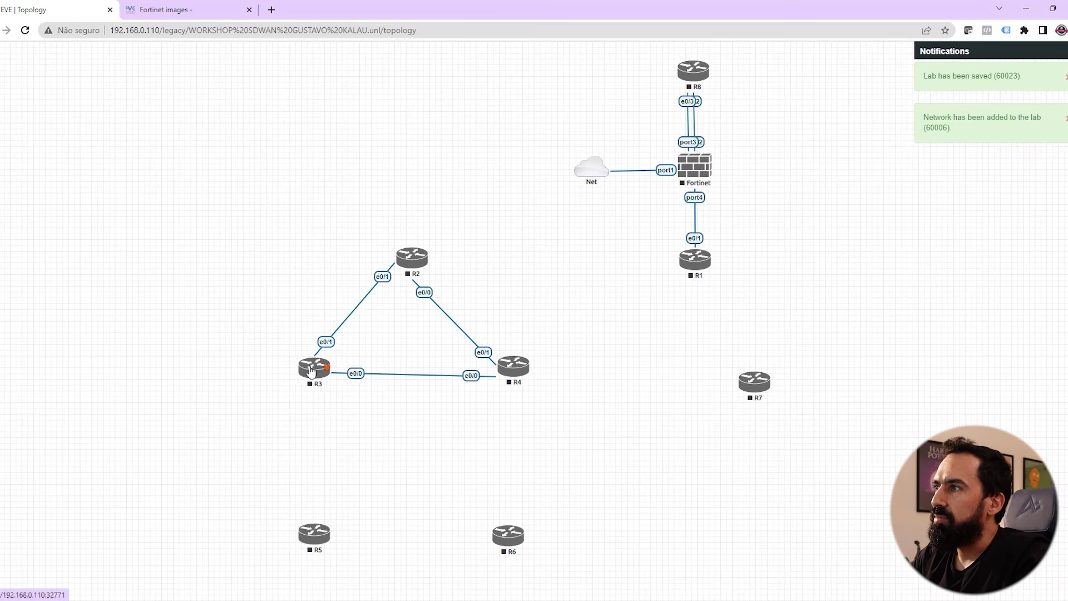
pyautogui.moveTo(311, 371); pyautogui.dragTo(316, 374)
pyautogui.moveTo(758, 385); pyautogui.dragTo(720, 370)
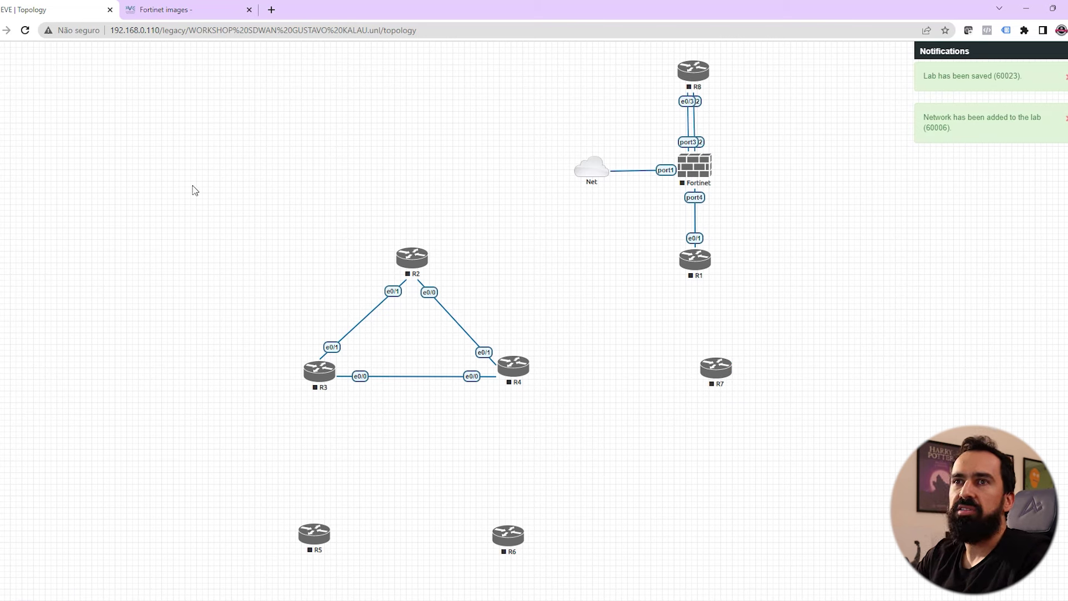
# Start a new node from the Cisco IOL template.
pyautogui.moveTo(6, 176)
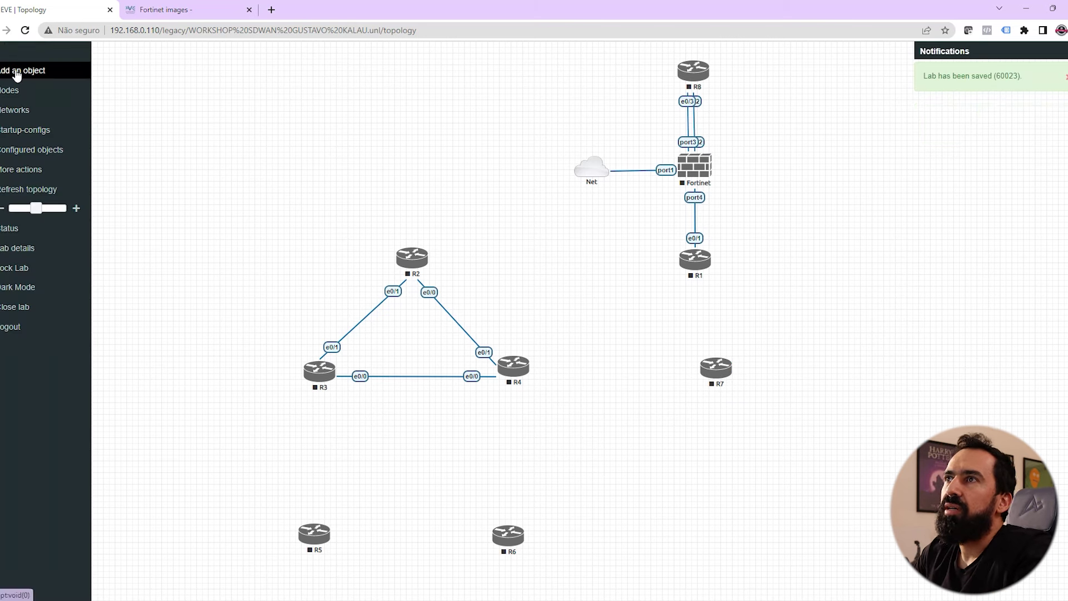
pyautogui.click(17, 81)
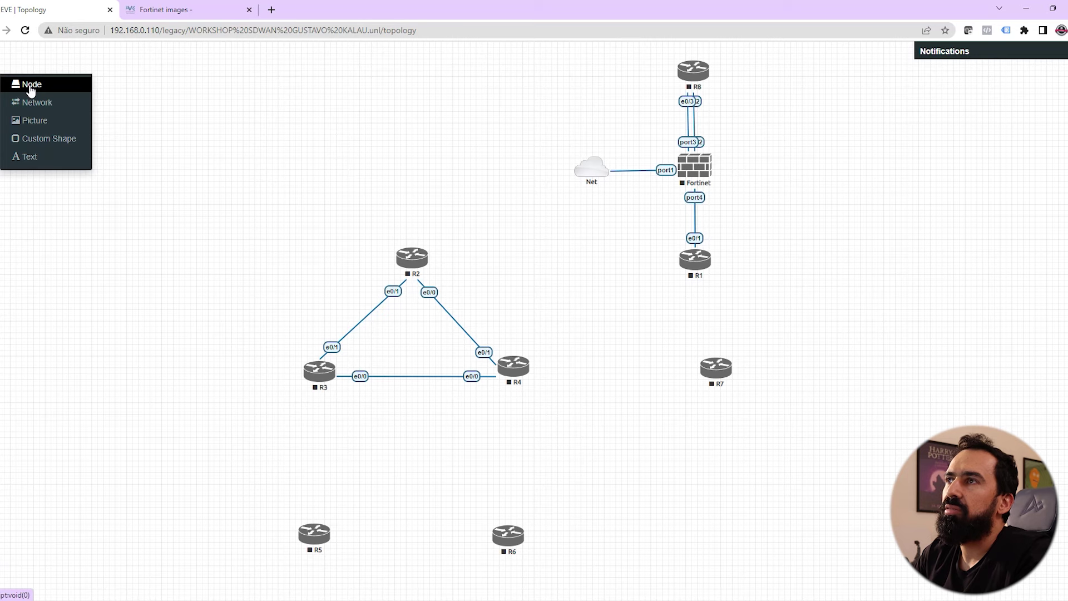
pyautogui.click(30, 88)
pyautogui.write('iol')
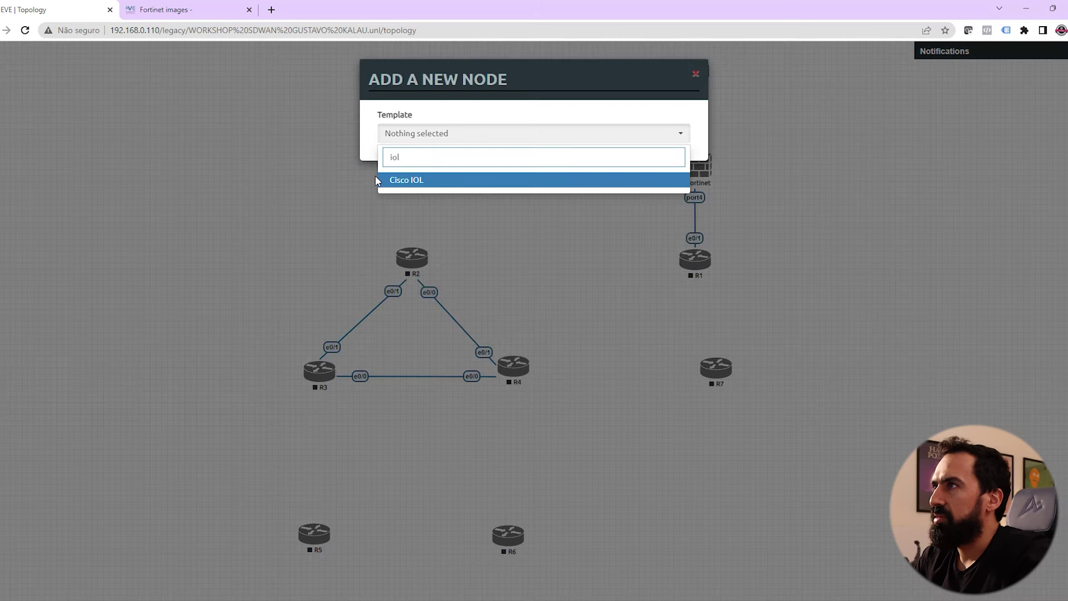
pyautogui.click(420, 179)
# Name the node SW with the layer-2 ADVIPSERVICESK9 image and Switch.png icon, then place it above R2.
pyautogui.moveTo(405, 225); pyautogui.dragTo(378, 225)
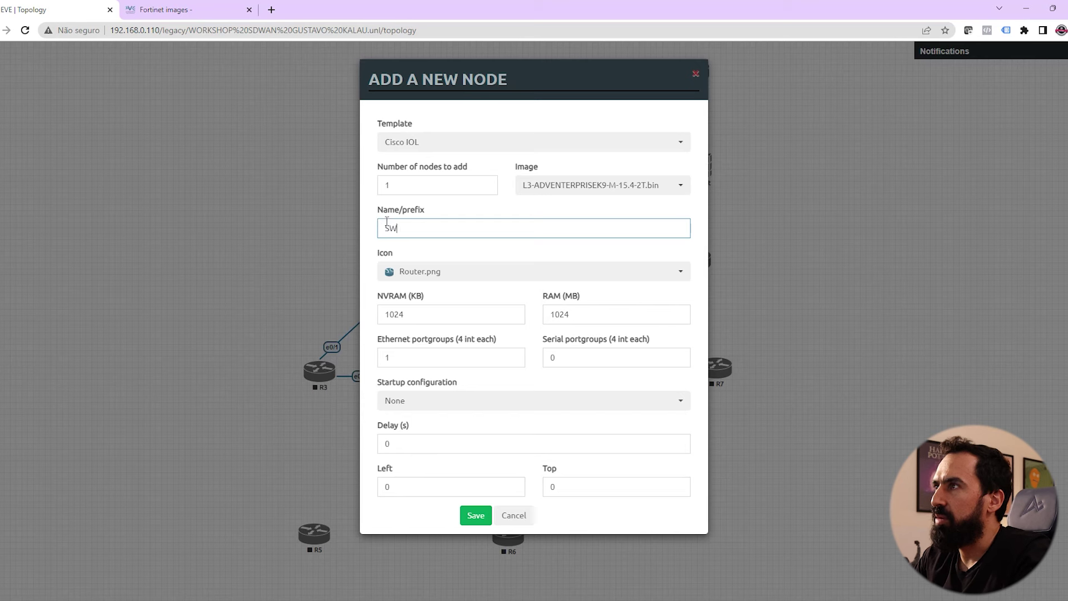
pyautogui.click(552, 184)
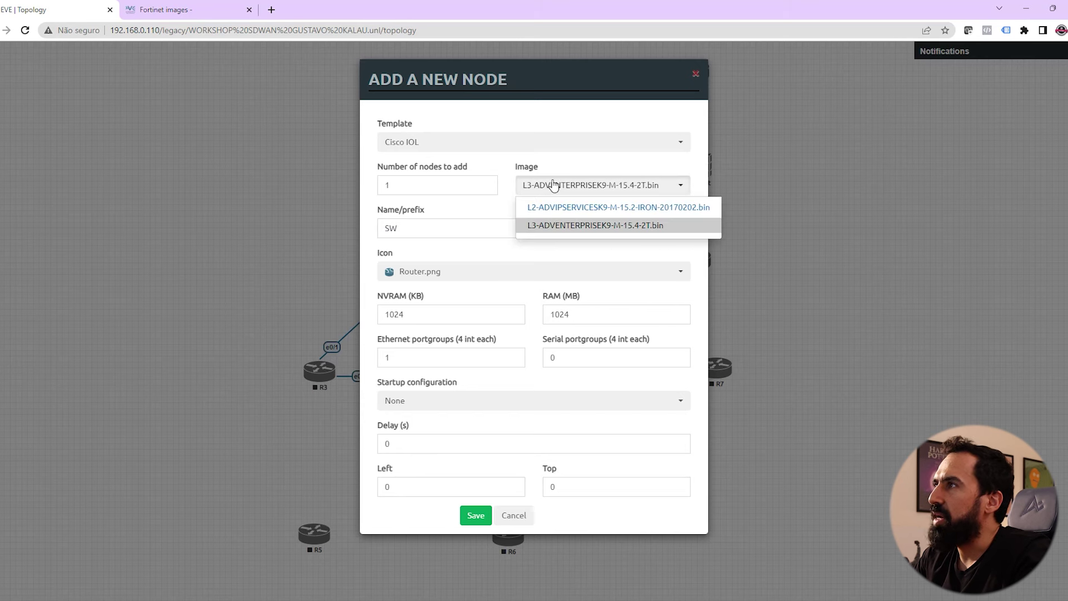
pyautogui.click(552, 208)
pyautogui.click(463, 275)
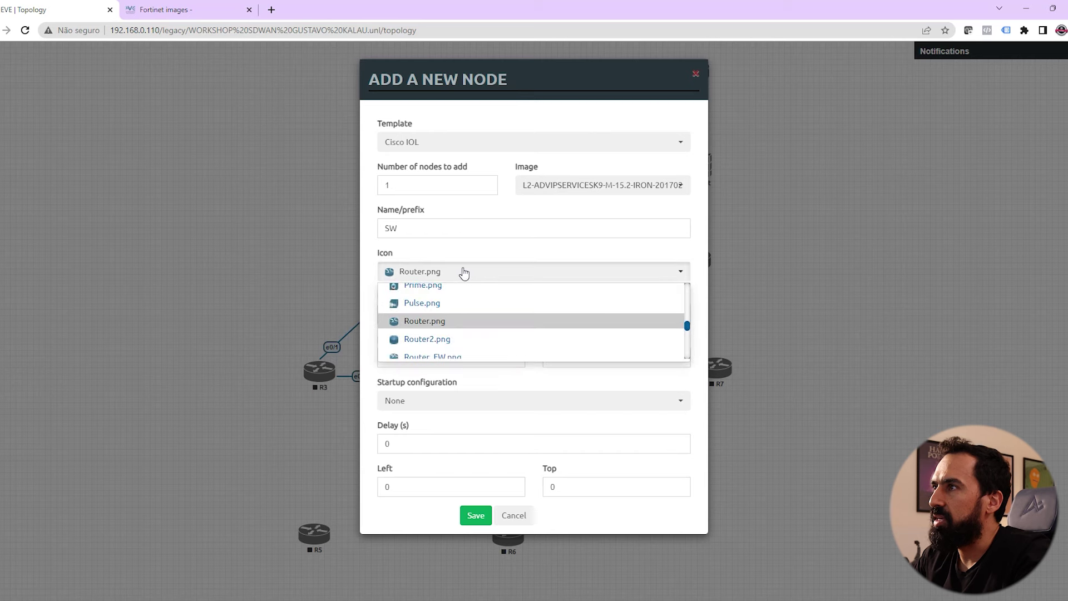
pyautogui.scroll(-8, 456, 316)
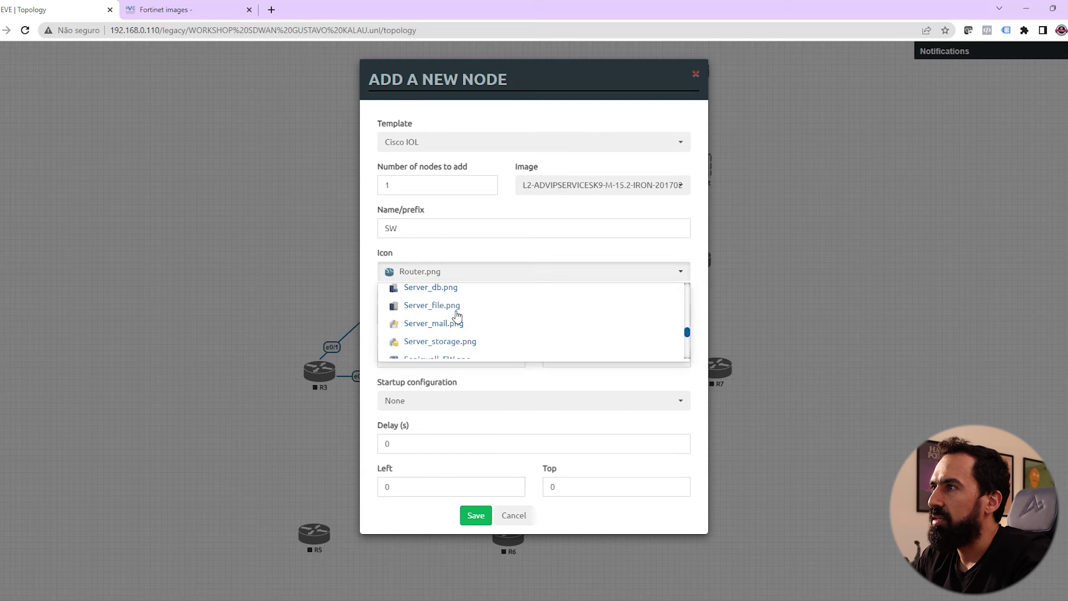
pyautogui.scroll(-2, 457, 316)
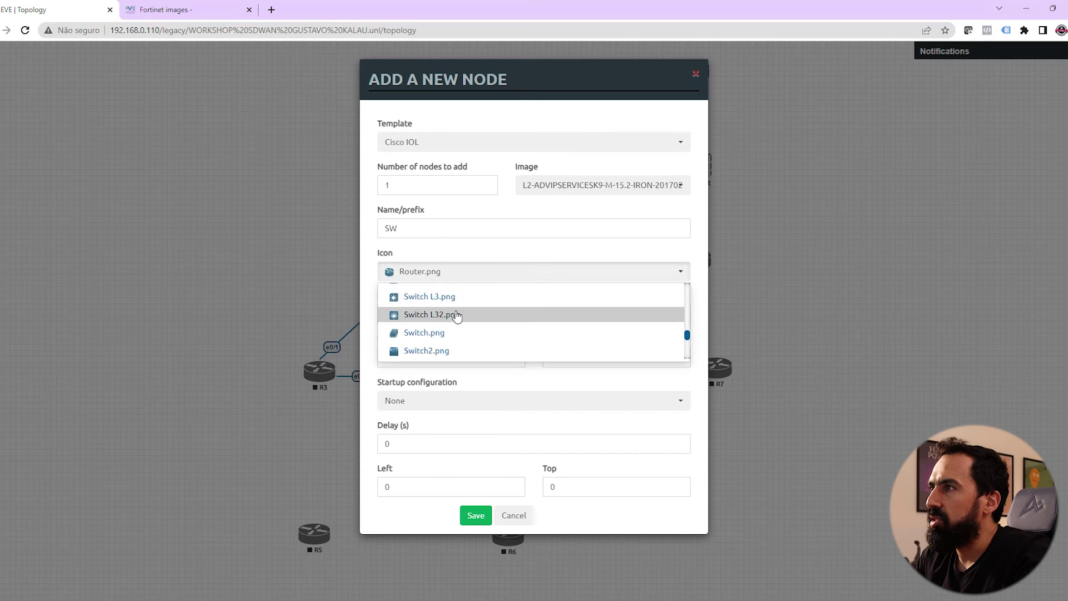
pyautogui.click(426, 333)
pyautogui.click(474, 515)
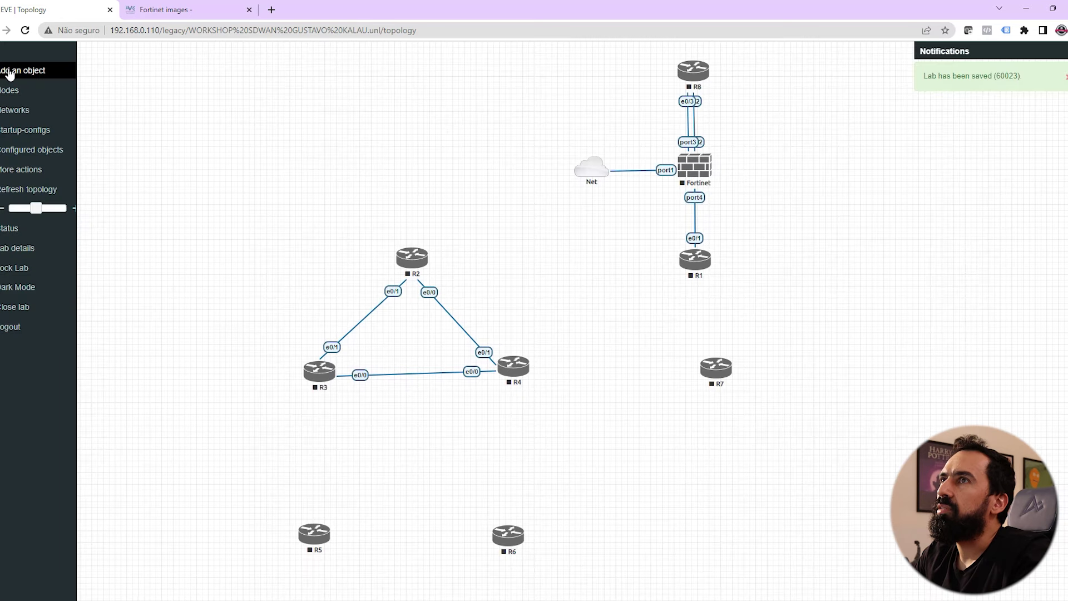
pyautogui.moveTo(19, 47); pyautogui.dragTo(411, 203)
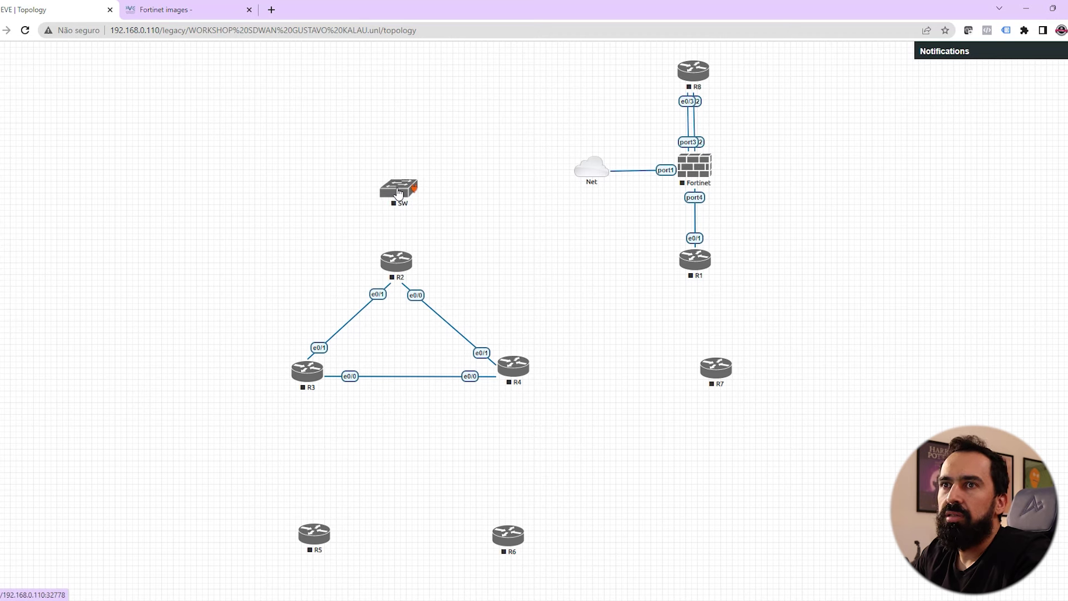
# Link SW's e0/3 to R2's e0/2.
pyautogui.moveTo(415, 191); pyautogui.dragTo(400, 260)
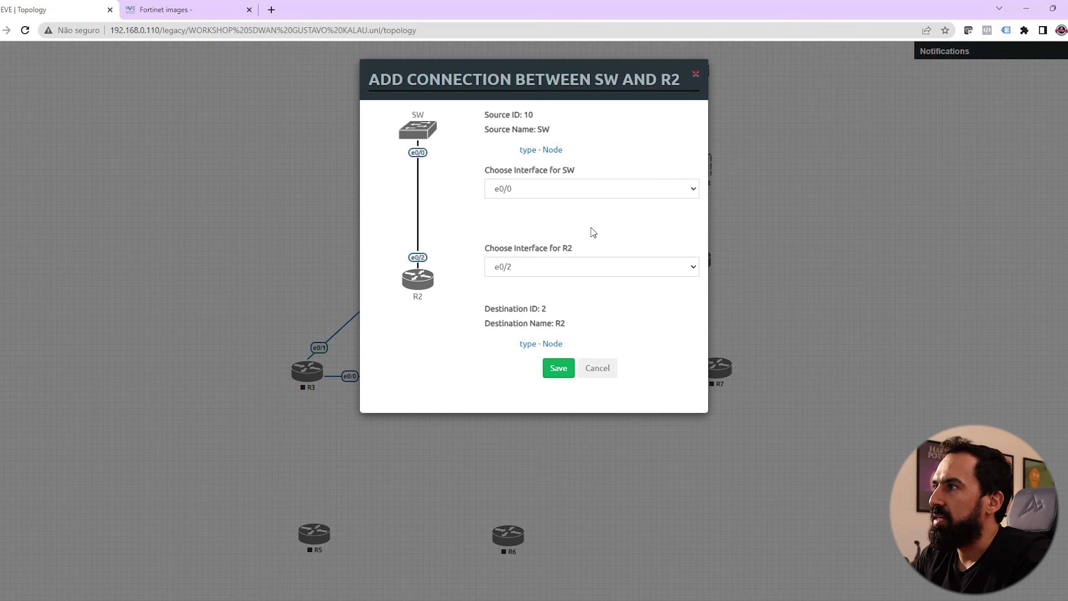
pyautogui.click(584, 190)
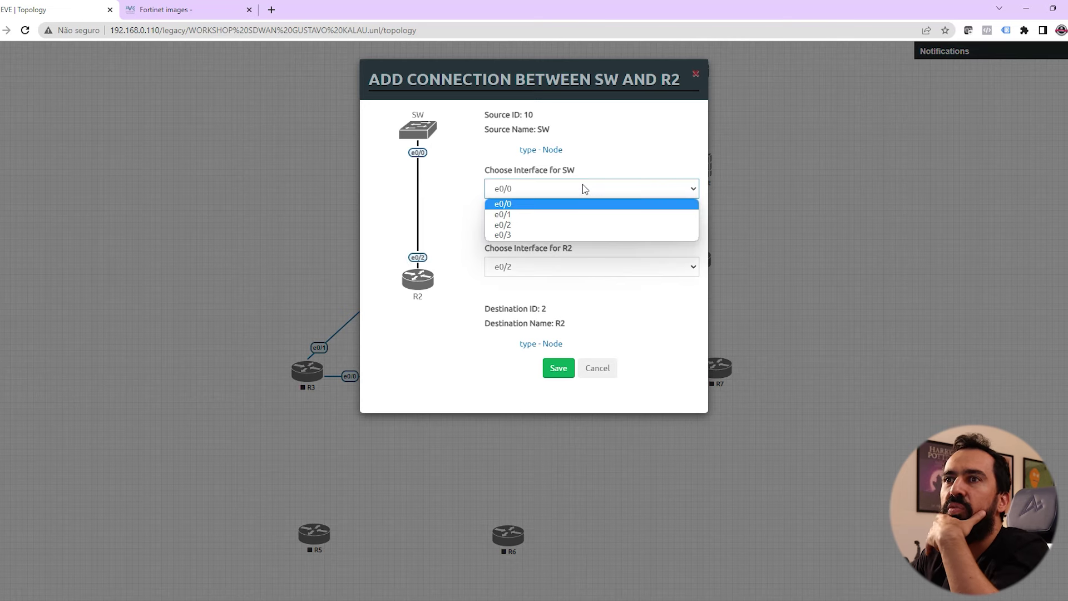
pyautogui.click(559, 236)
pyautogui.click(558, 368)
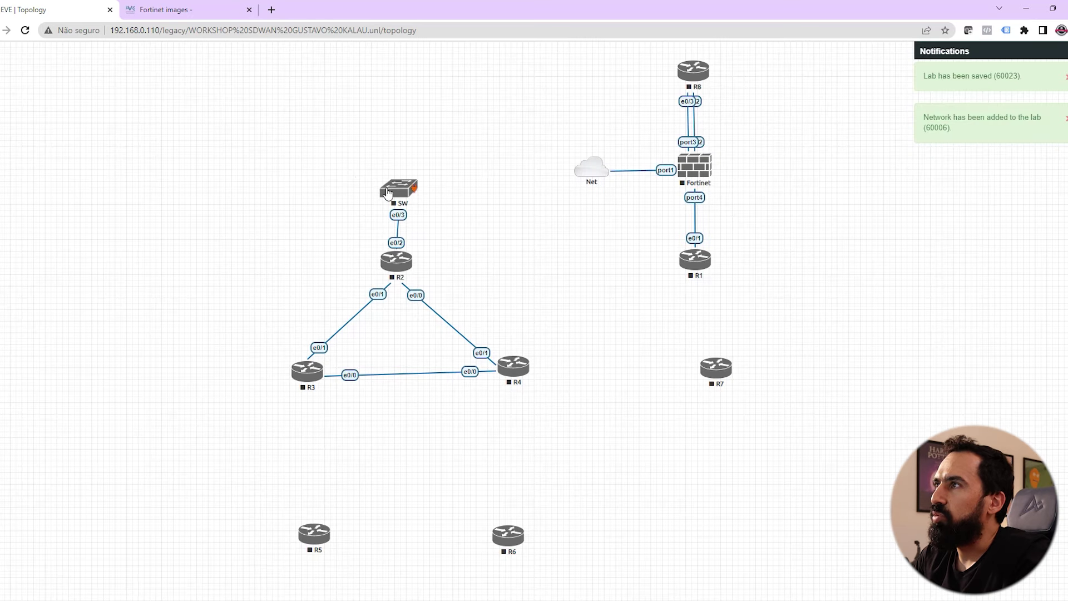
# Edit SW to have 2 Ethernet portgroups and save it.
pyautogui.moveTo(396, 195); pyautogui.dragTo(399, 186)
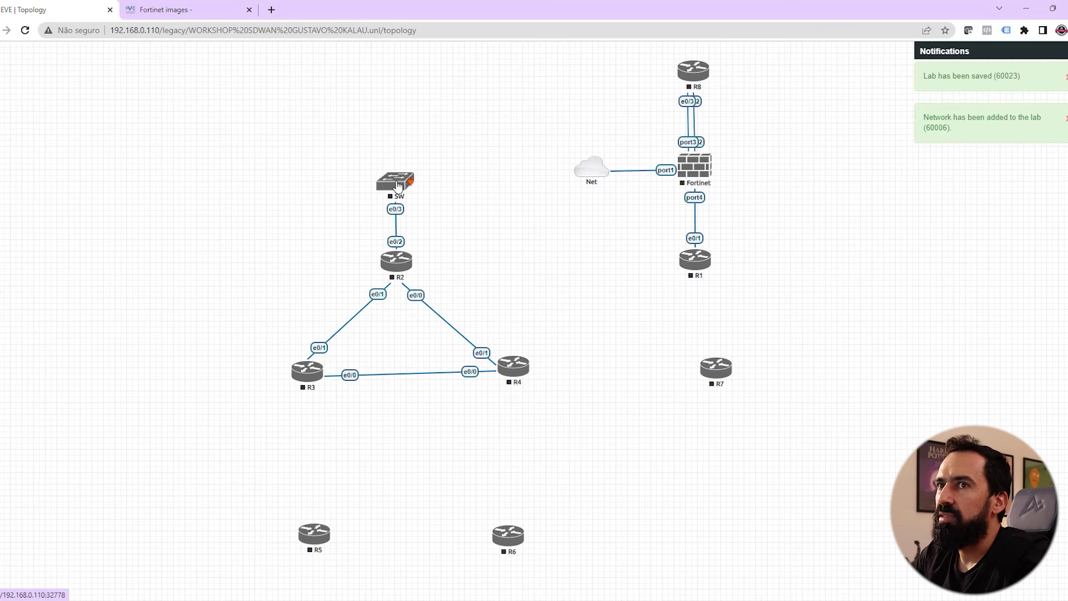
pyautogui.rightClick(397, 185)
pyautogui.click(459, 309)
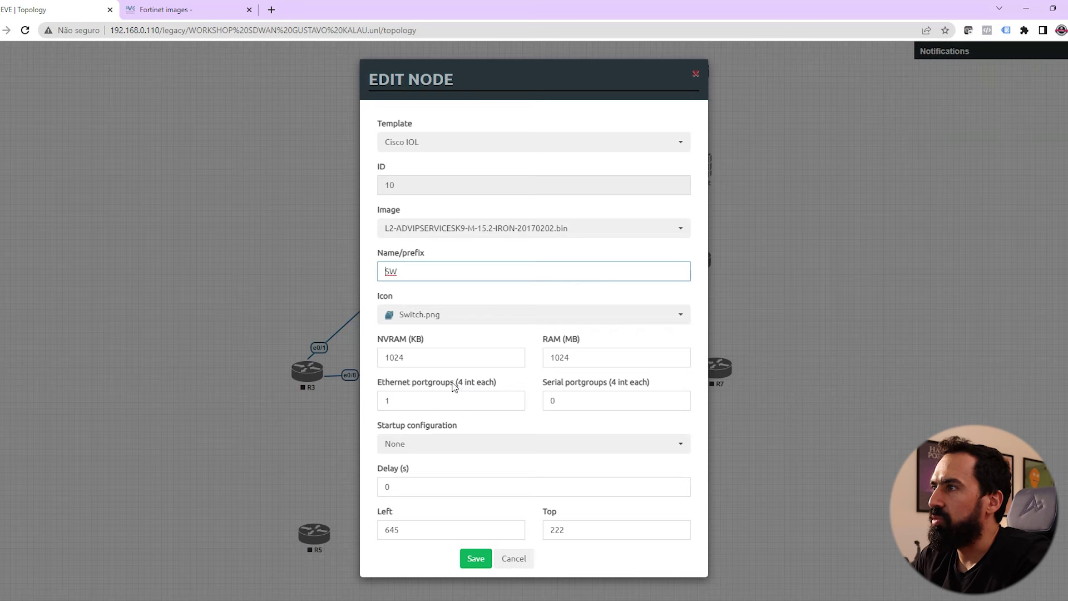
pyautogui.moveTo(437, 399); pyautogui.dragTo(360, 398)
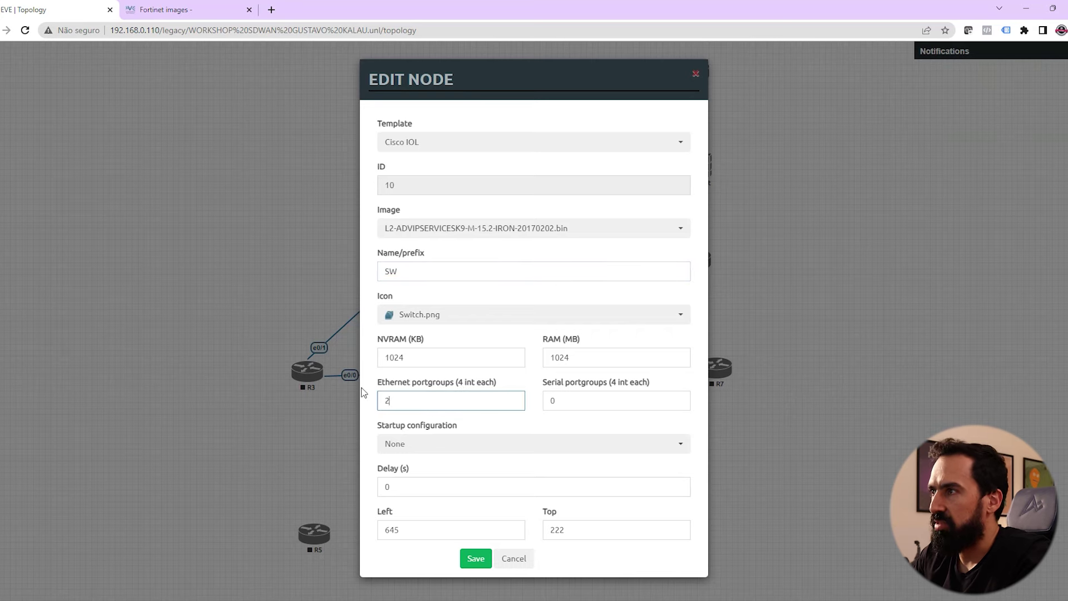
pyautogui.write('2')
pyautogui.click(476, 558)
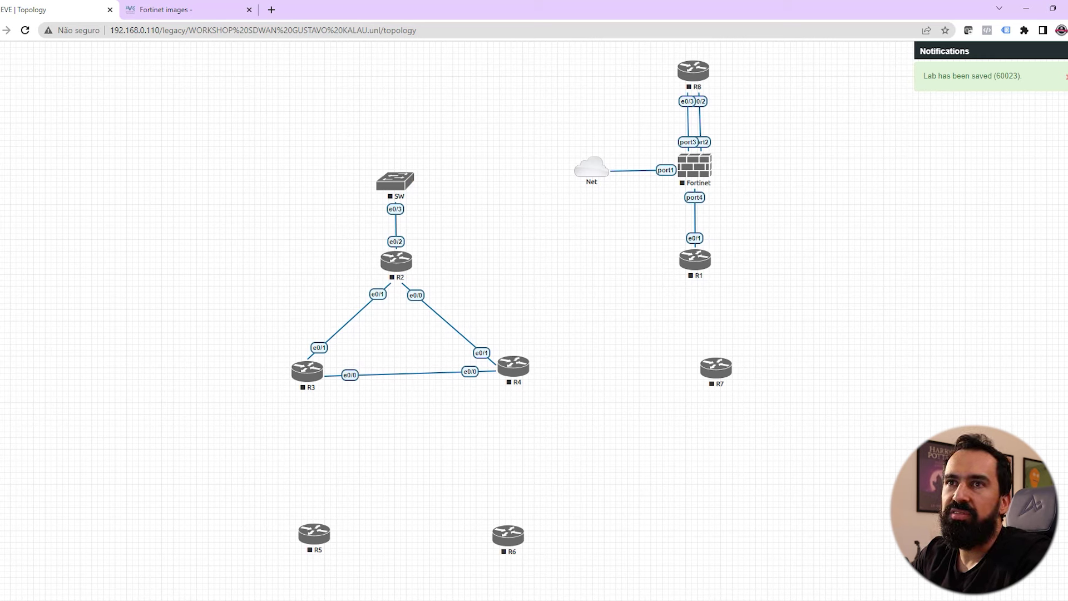
# Add a Viptela vBond node and move it toward the middle of the canvas.
pyautogui.click(17, 71)
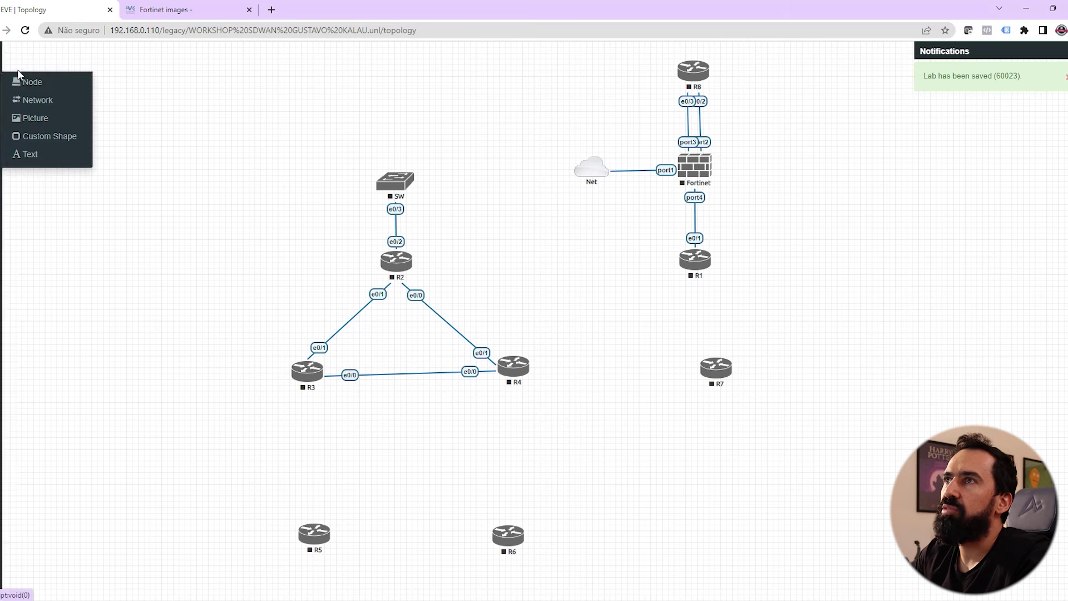
pyautogui.click(32, 82)
pyautogui.scroll(-6, 527, 325)
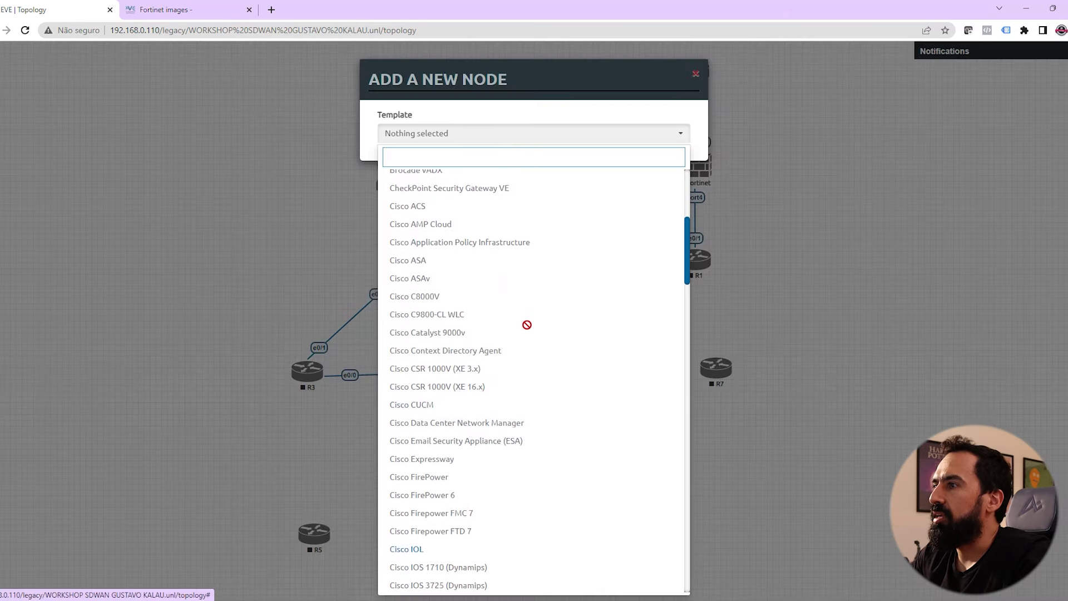
pyautogui.write('vi')
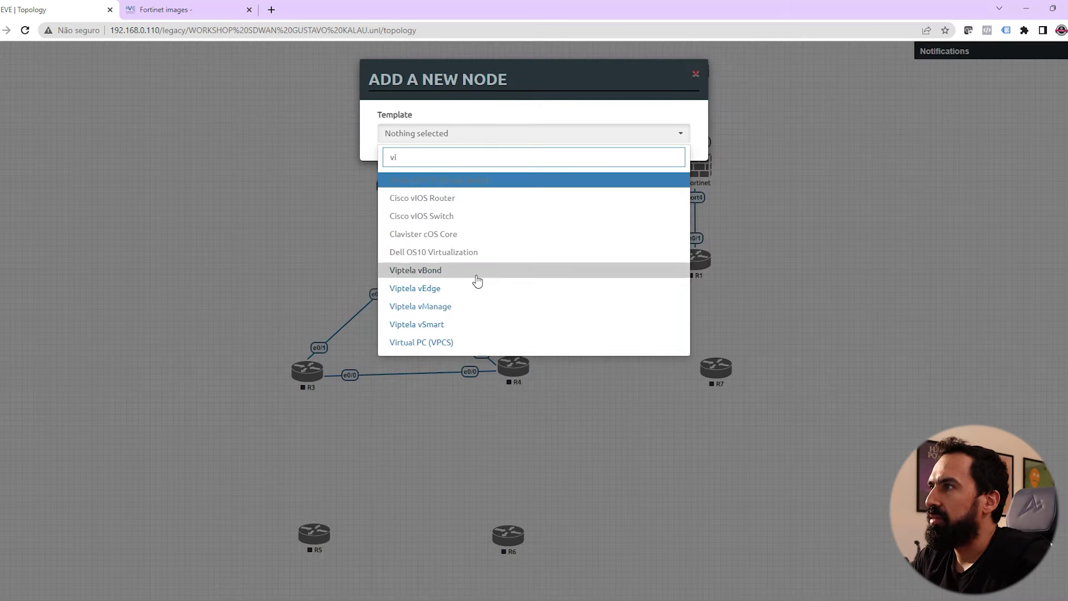
pyautogui.click(475, 272)
pyautogui.scroll(-2, 560, 327)
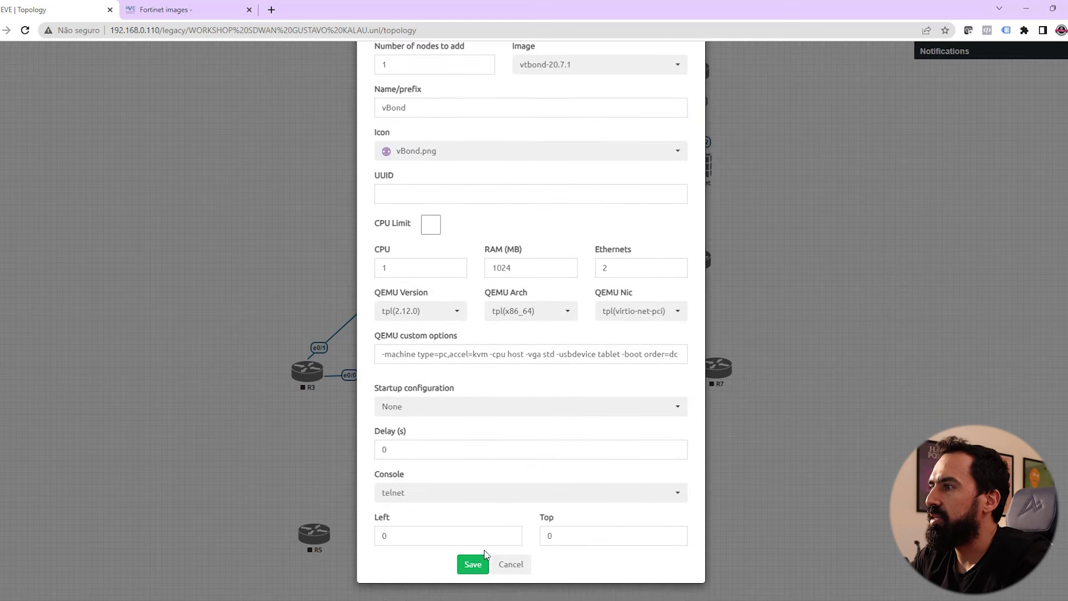
pyautogui.click(471, 563)
pyautogui.moveTo(9, 63)
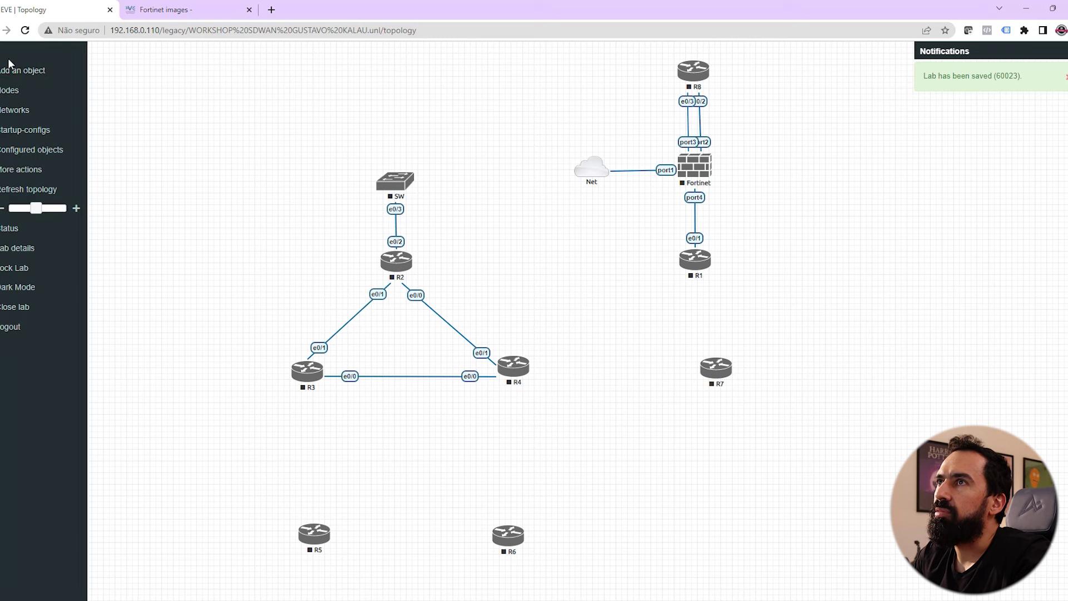
pyautogui.moveTo(17, 62); pyautogui.dragTo(341, 108)
# Add four Viptela vEdge nodes and drag vEdge12 toward the canvas centre.
pyautogui.click(9, 77)
pyautogui.click(25, 85)
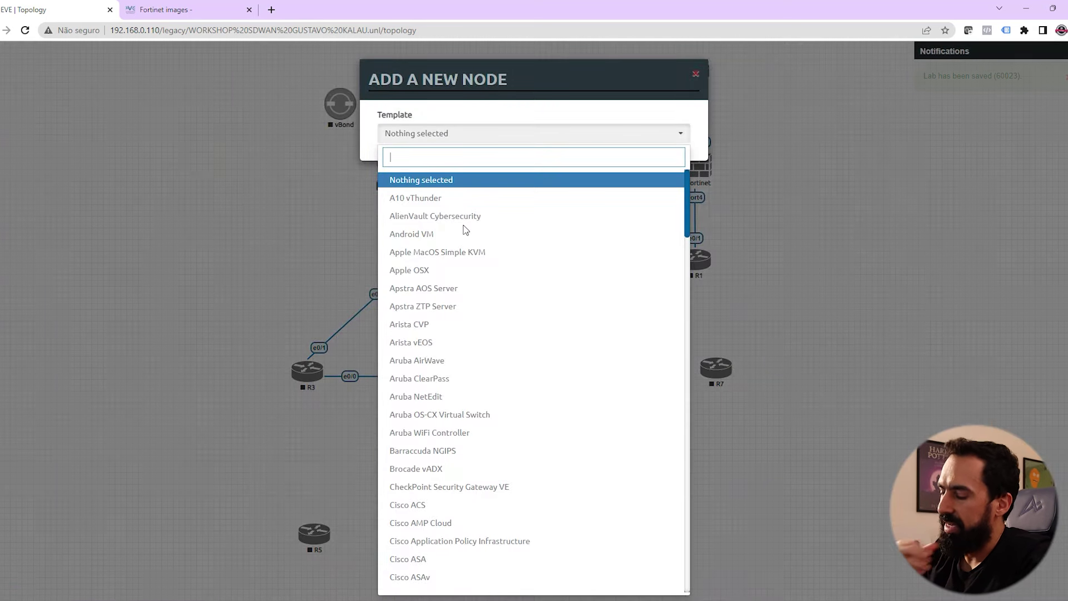
pyautogui.write('vip')
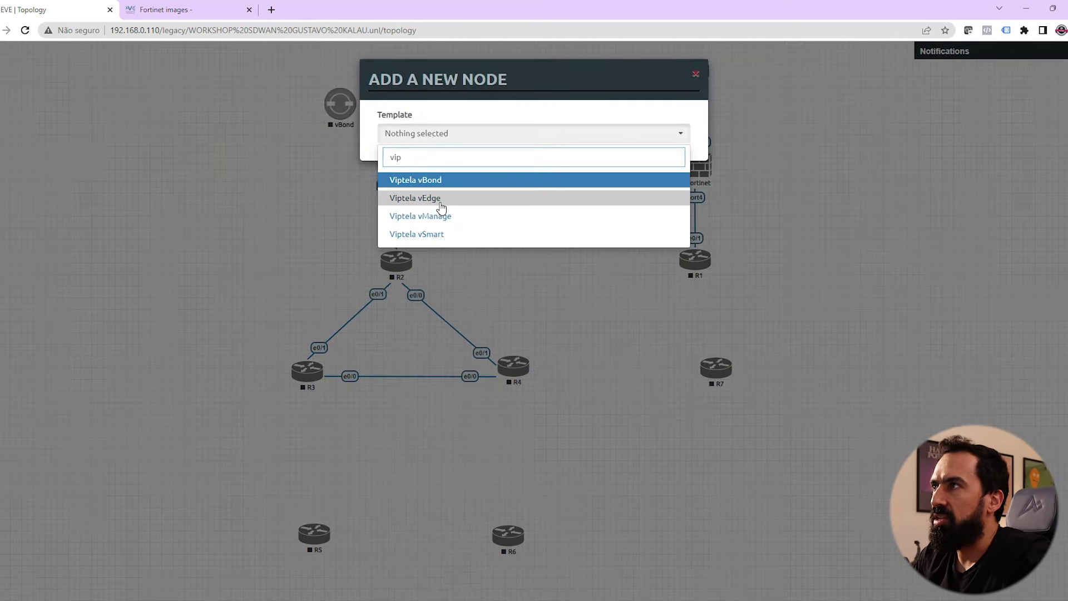
pyautogui.click(437, 203)
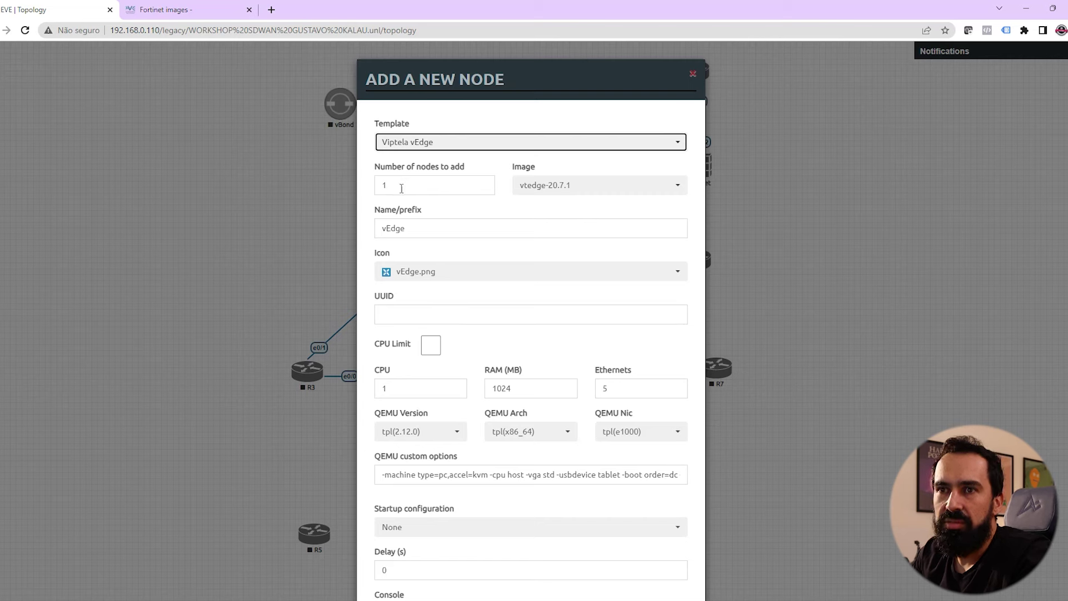
pyautogui.press('Tab')
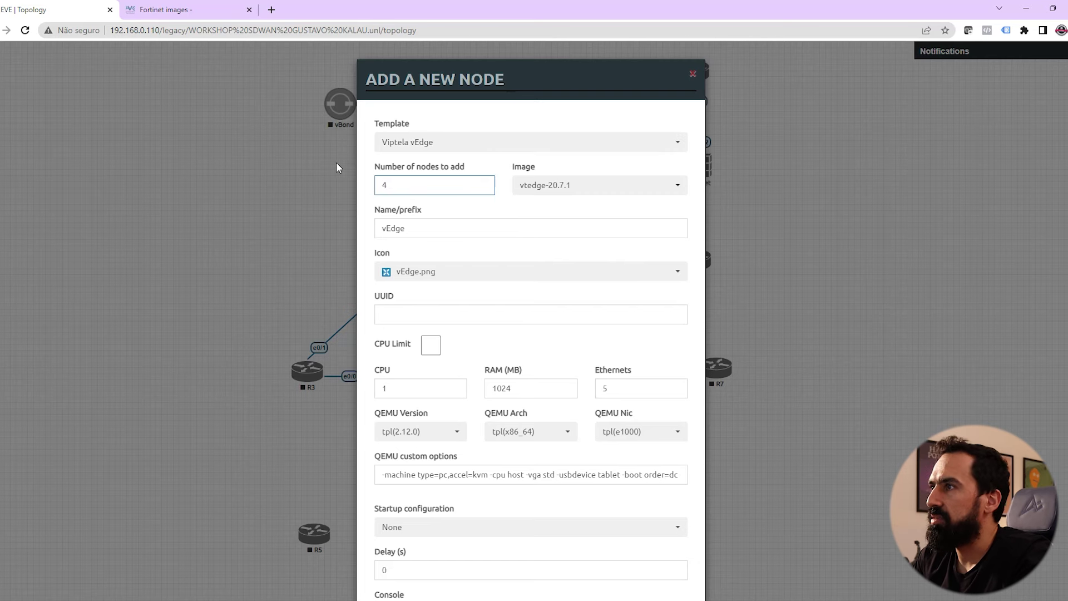
pyautogui.write('4')
pyautogui.press('Return')
pyautogui.moveTo(13, 54); pyautogui.dragTo(501, 178)
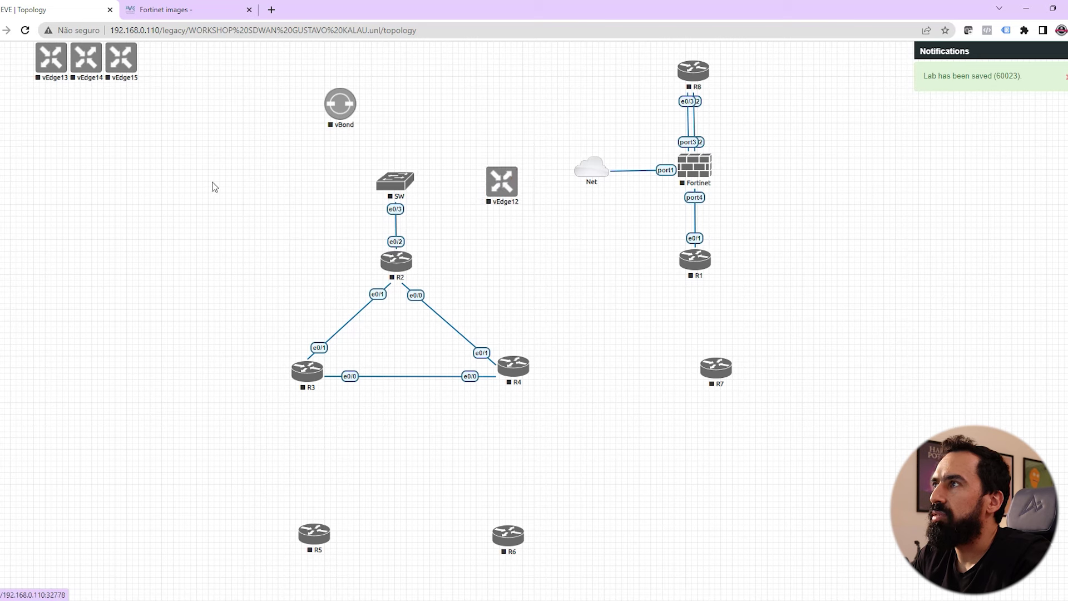
# Shift the SW/R2/R3/R4 group down-left, place vEdge12 beside SW and rename it vEdge10.
pyautogui.moveTo(213, 184); pyautogui.dragTo(534, 401)
pyautogui.moveTo(502, 184); pyautogui.dragTo(452, 208)
pyautogui.rightClick(450, 209)
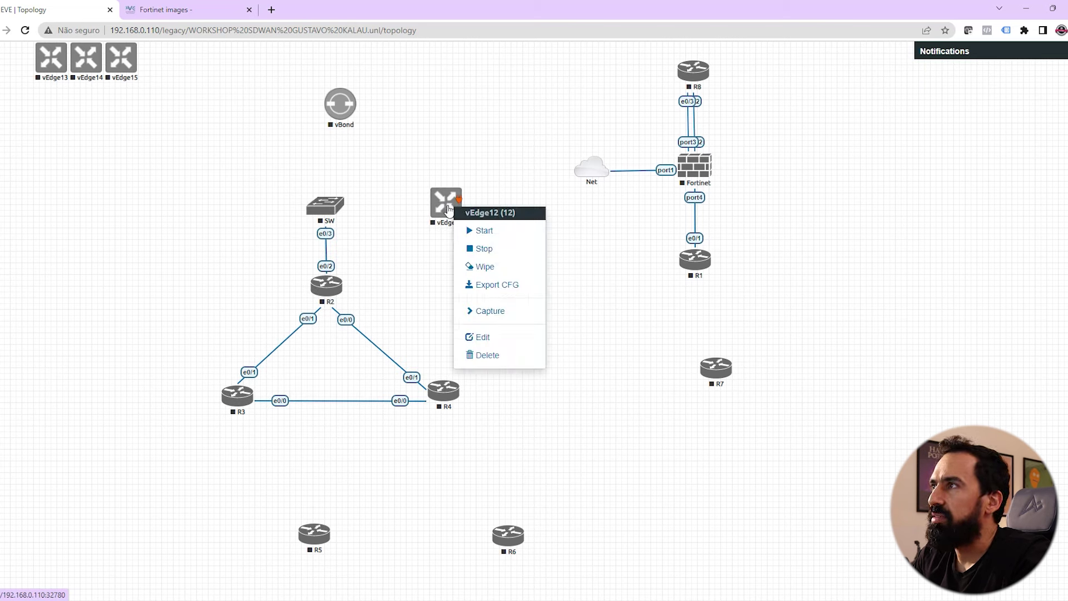
pyautogui.click(482, 336)
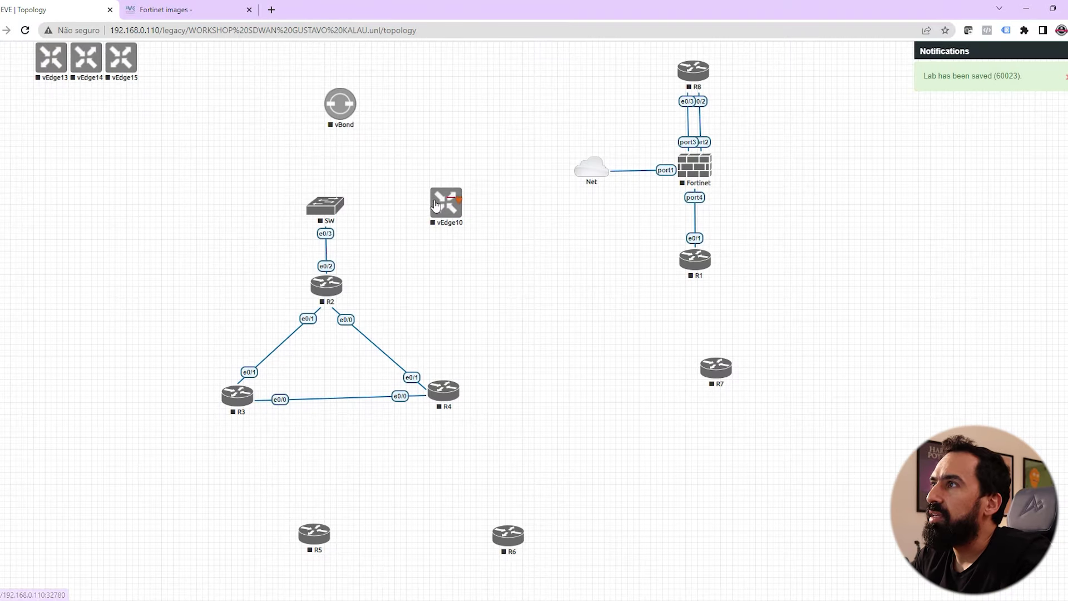
# Begin a vEdge10-to-SW link using vEdge10's ge0/0.
pyautogui.moveTo(460, 199); pyautogui.dragTo(326, 206)
pyautogui.click(549, 213)
pyautogui.click(533, 237)
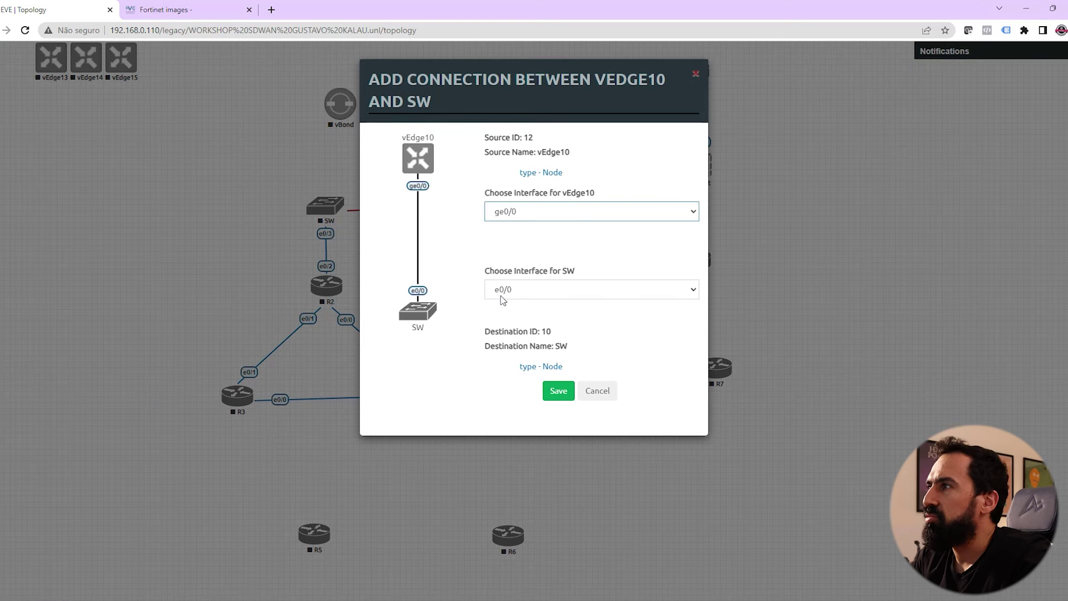
# Save vEdge10 ge0/0–SW e0/0, link vEdge10 ge0/2 to R1 e0/0, and move vBond up-left of SW.
pyautogui.click(559, 392)
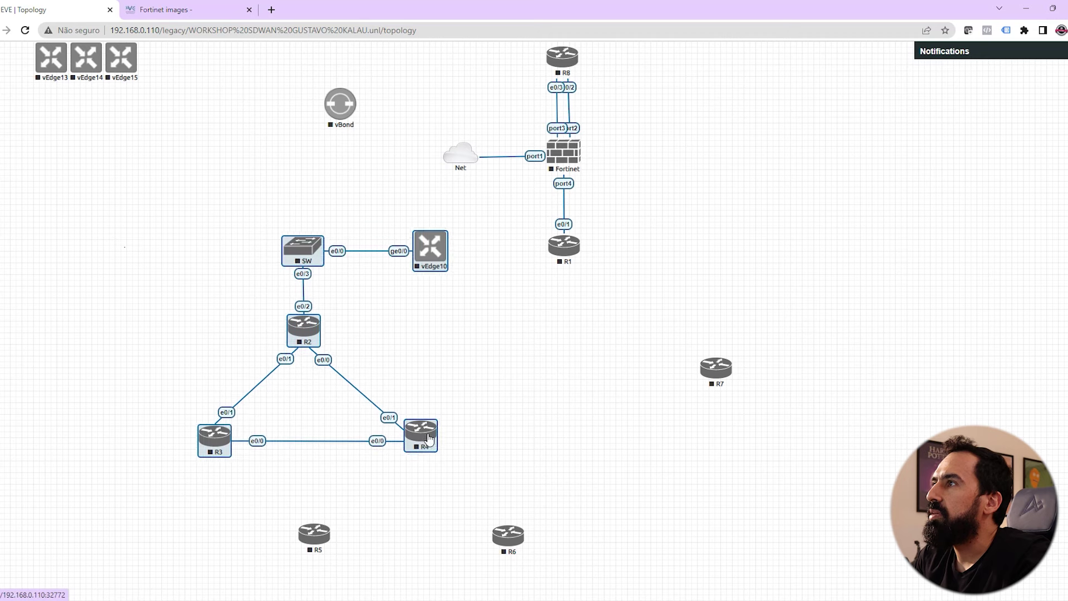
pyautogui.moveTo(440, 242); pyautogui.dragTo(564, 246)
pyautogui.click(531, 212)
pyautogui.click(531, 258)
pyautogui.click(558, 391)
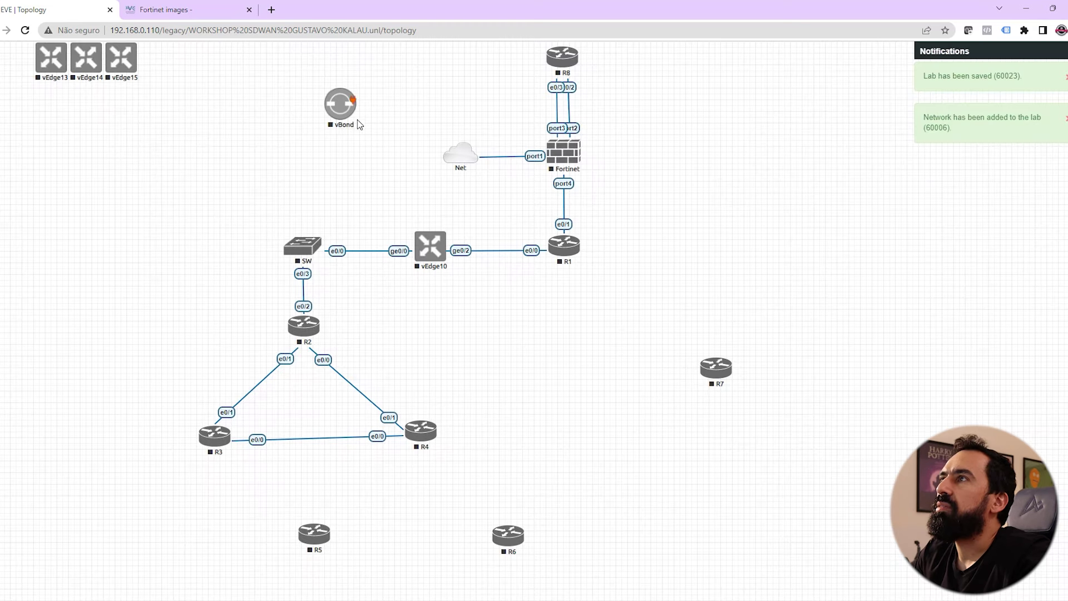
pyautogui.moveTo(349, 109); pyautogui.dragTo(259, 143)
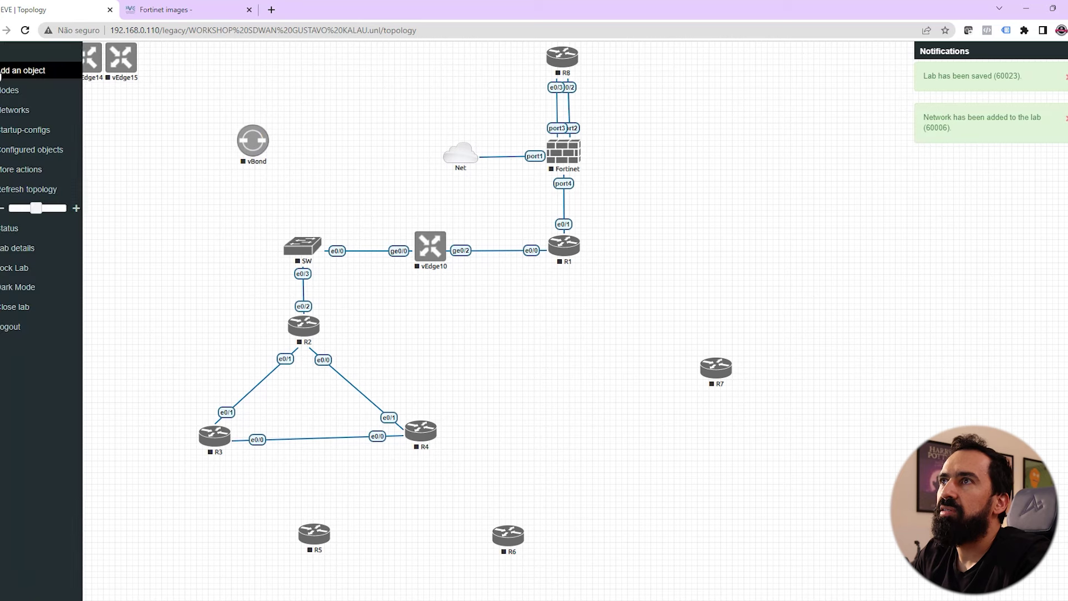
pyautogui.click(35, 71)
# Add a Viptela vSmart node to the lab.
pyautogui.click(22, 78)
pyautogui.write('vip')
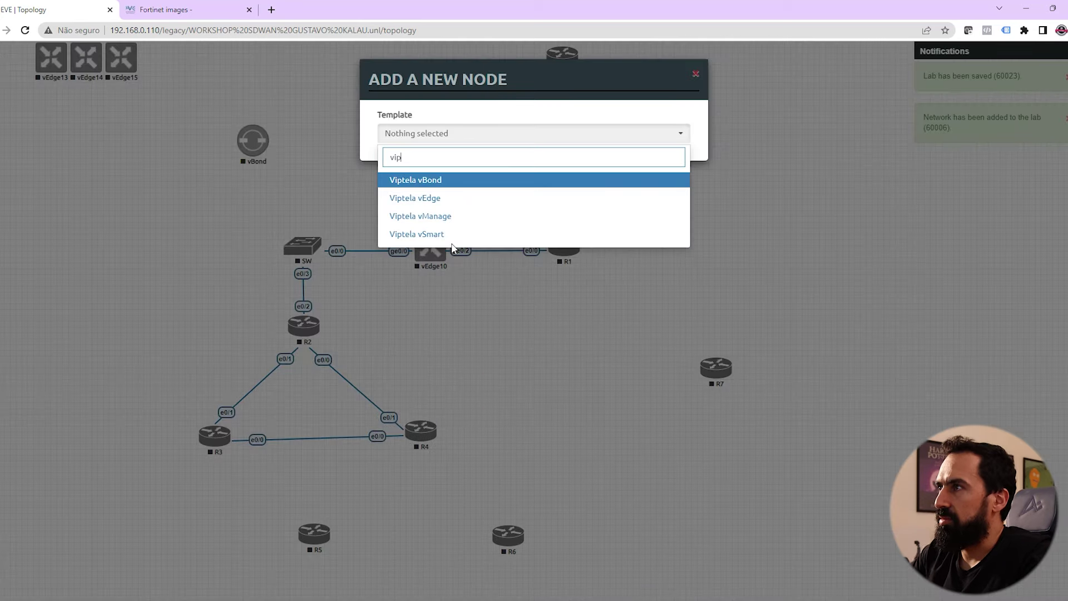
pyautogui.click(444, 234)
pyautogui.scroll(-3, 543, 296)
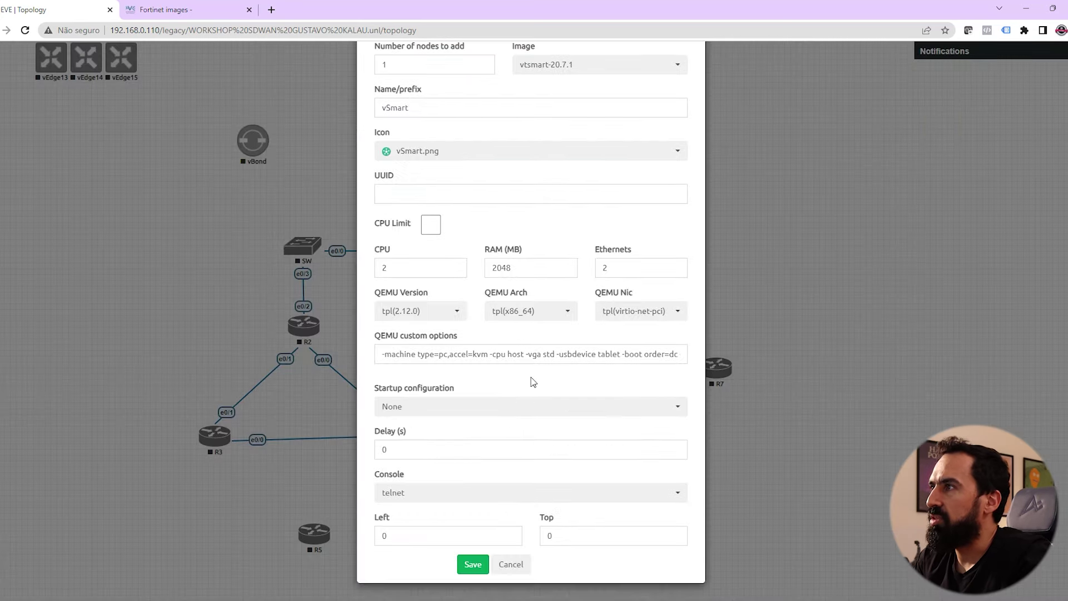
pyautogui.click(472, 565)
# Add a Viptela vManage node with 4 CPUs and 22000 MB of RAM.
pyautogui.moveTo(14, 74)
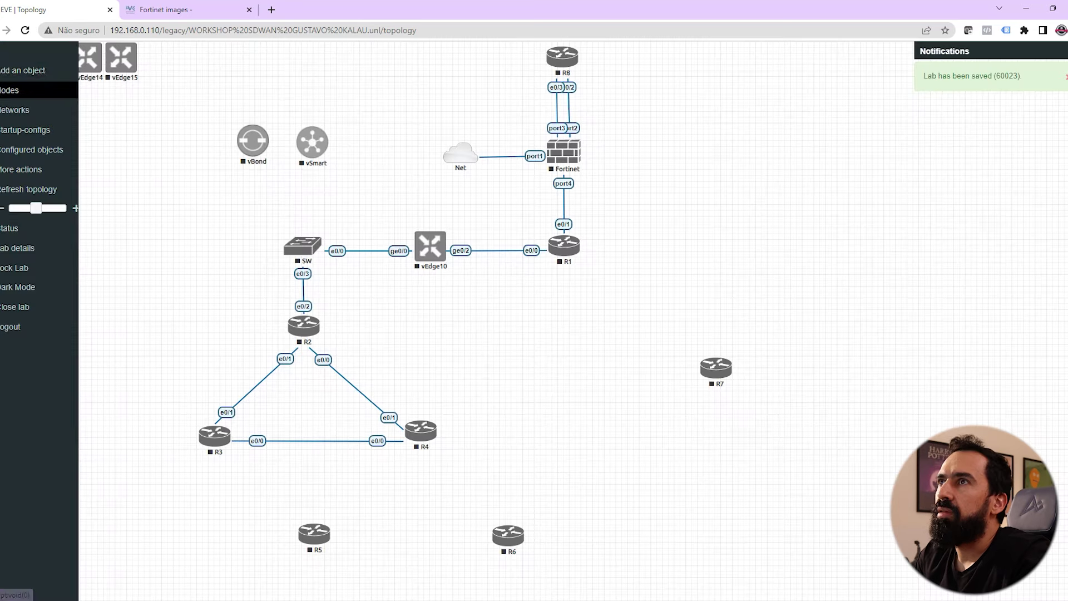
pyautogui.click(15, 74)
pyautogui.click(25, 82)
pyautogui.write('v')
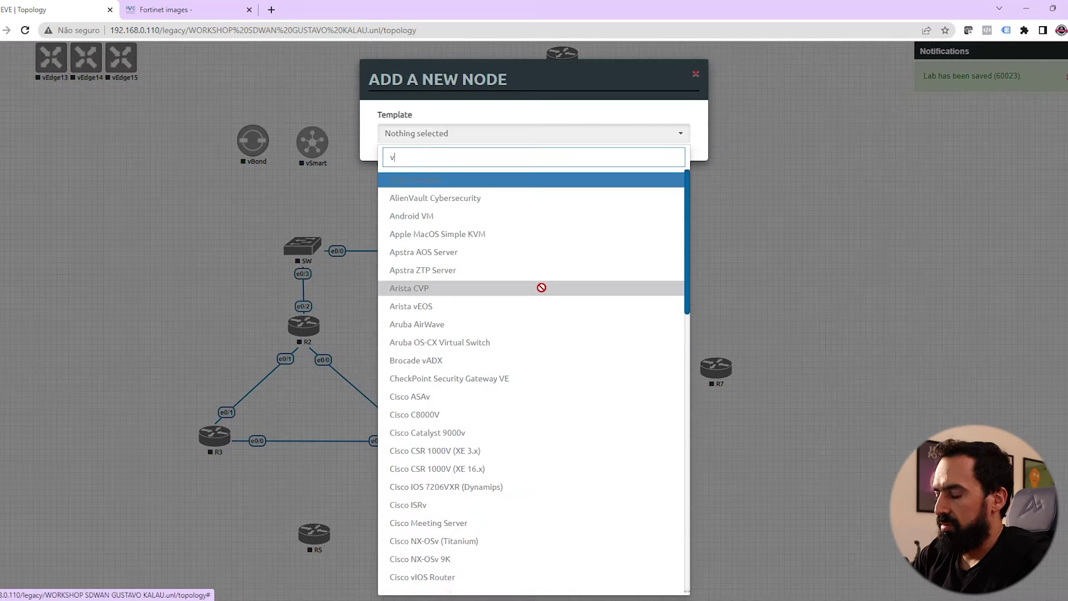
pyautogui.write('m')
pyautogui.click(439, 271)
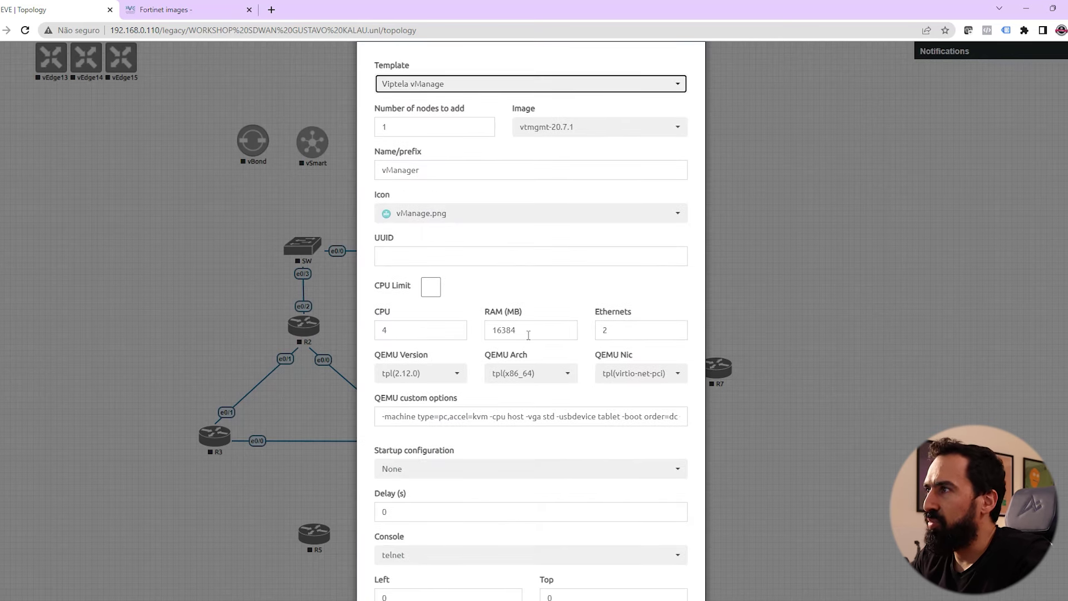
pyautogui.doubleClick(517, 332)
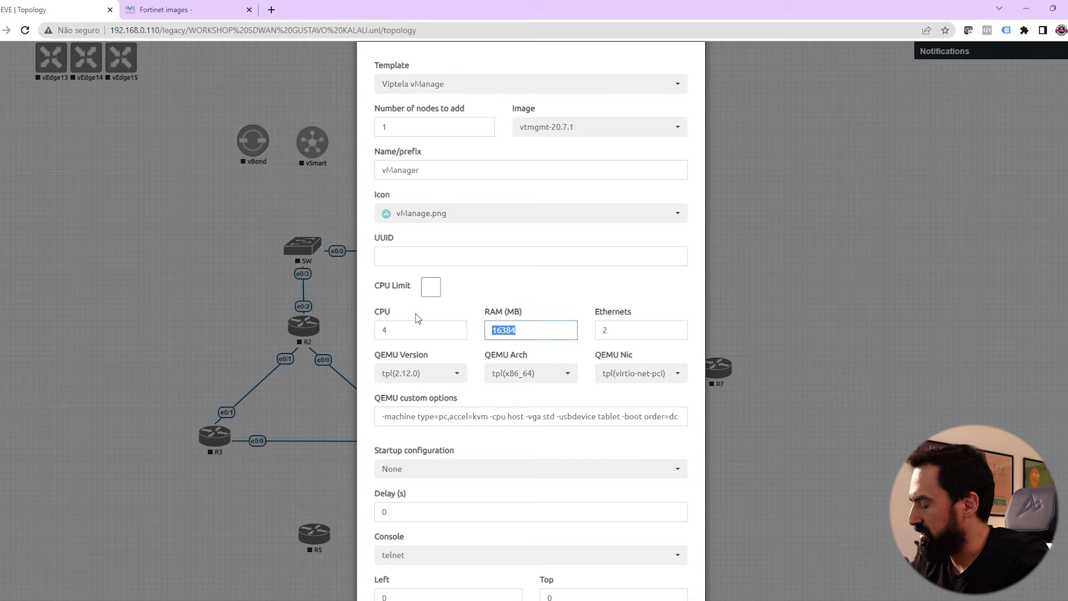
pyautogui.write('22')
pyautogui.scroll(-2, 418, 318)
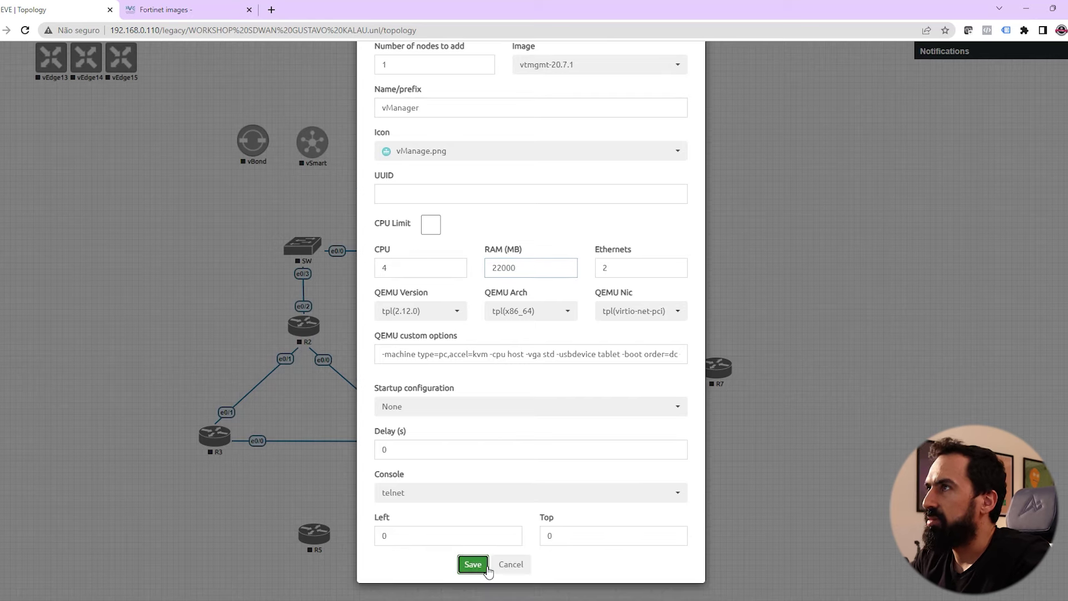
pyautogui.click(472, 562)
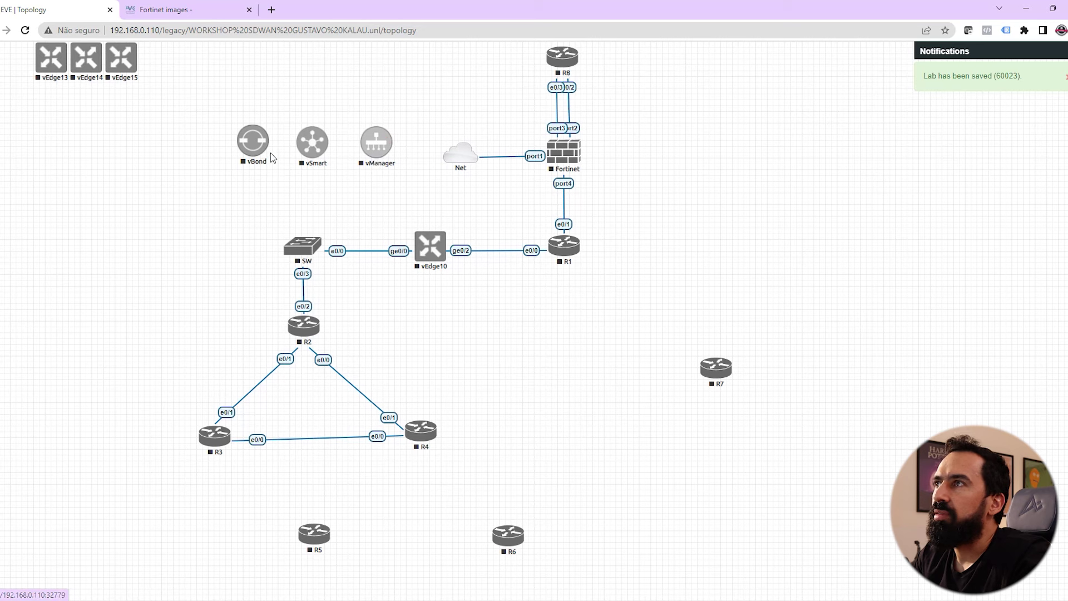
# Arrange vManager, vBond and vSmart in a row above SW.
pyautogui.moveTo(384, 156); pyautogui.dragTo(179, 147)
pyautogui.moveTo(249, 145); pyautogui.dragTo(404, 154)
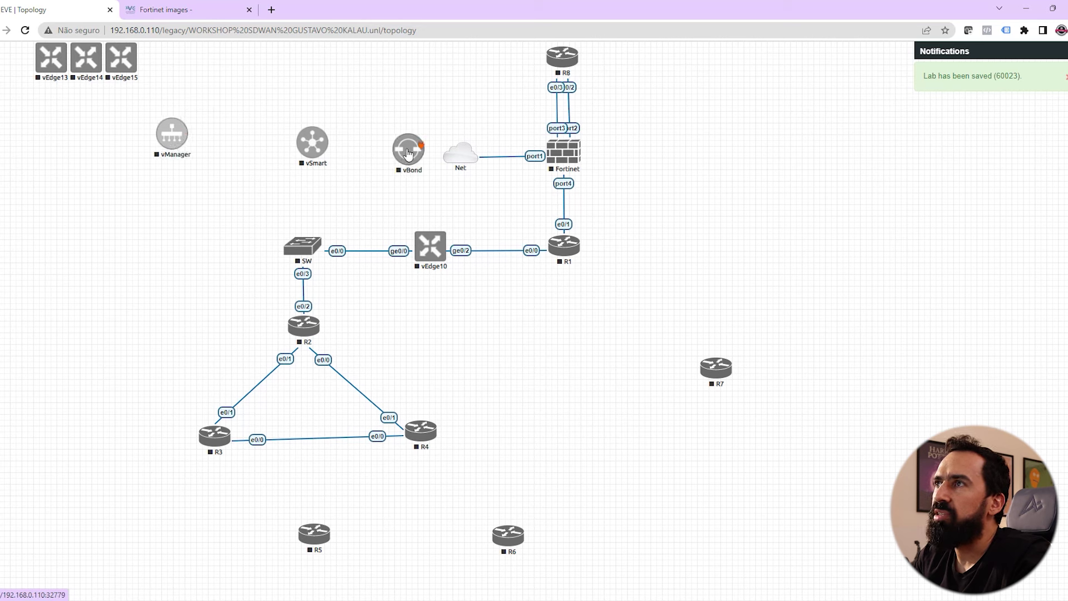
pyautogui.moveTo(184, 146); pyautogui.dragTo(253, 154)
pyautogui.moveTo(411, 153); pyautogui.dragTo(330, 148)
pyautogui.moveTo(266, 148); pyautogui.dragTo(353, 150)
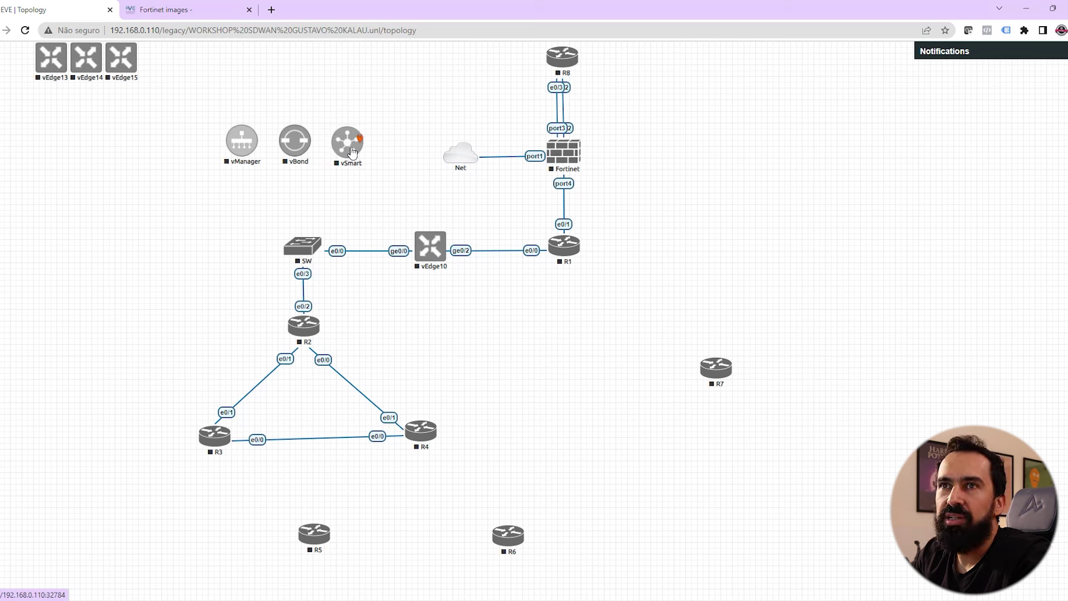
pyautogui.moveTo(352, 152); pyautogui.dragTo(351, 151)
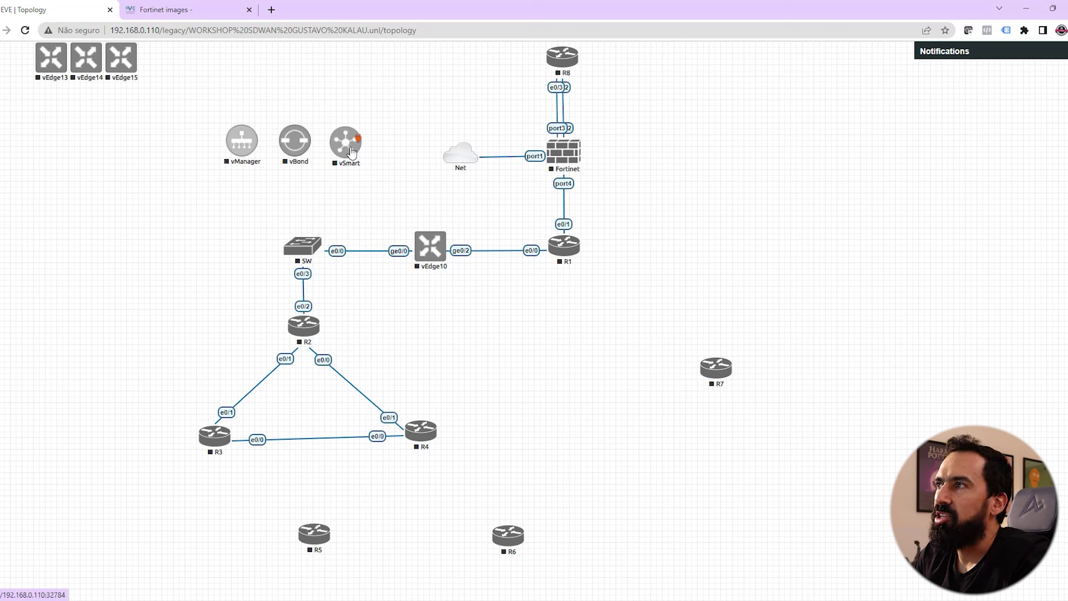
pyautogui.moveTo(352, 151); pyautogui.dragTo(371, 157)
# Link vManager eth0, vBond ge0/0 and vSmart eth0 to SW on e0/1, e0/2 and e1/0.
pyautogui.moveTo(261, 147); pyautogui.dragTo(303, 245)
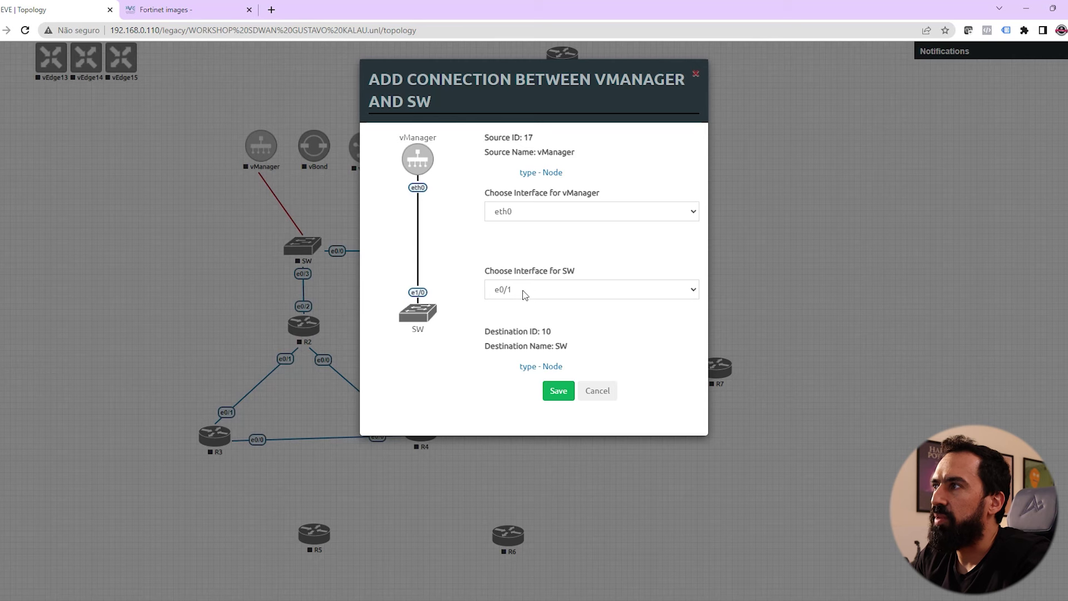
pyautogui.click(557, 393)
pyautogui.moveTo(326, 143); pyautogui.dragTo(305, 246)
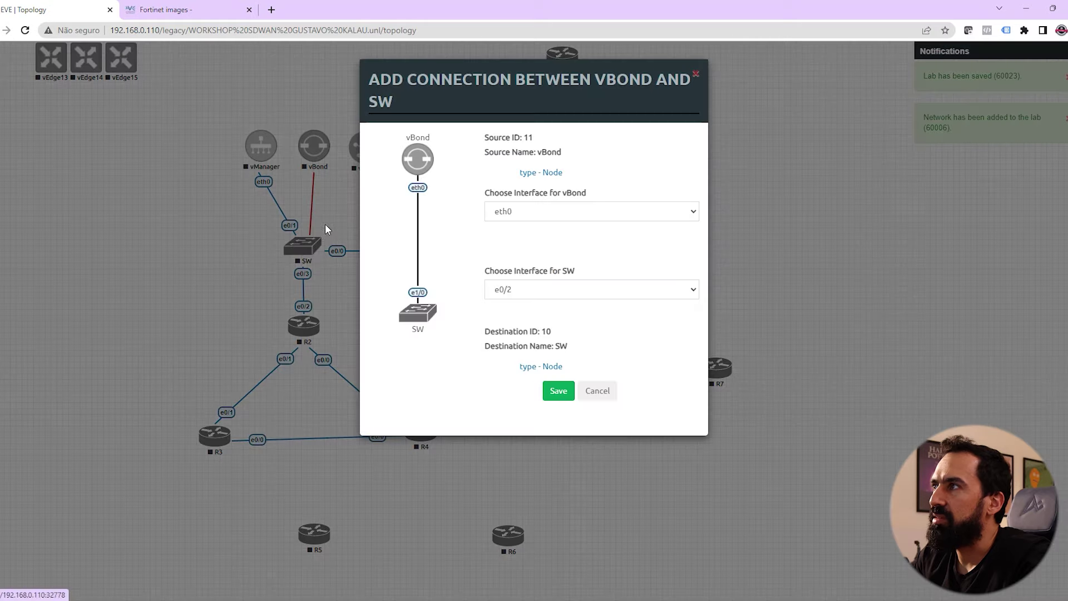
pyautogui.click(530, 220)
pyautogui.click(527, 236)
pyautogui.press('Return')
pyautogui.moveTo(378, 145); pyautogui.dragTo(304, 244)
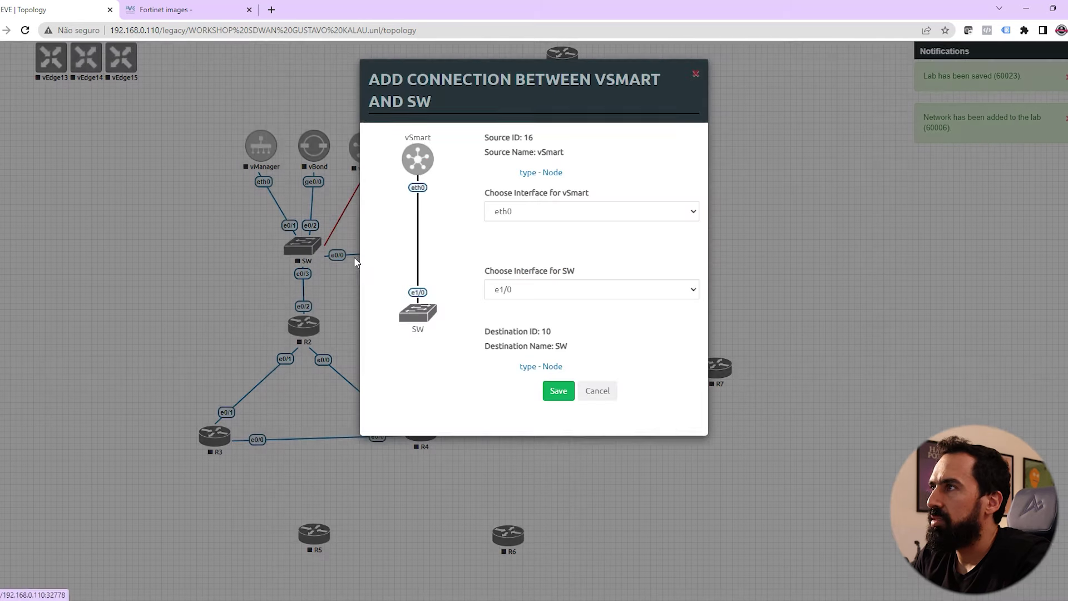
pyautogui.click(557, 390)
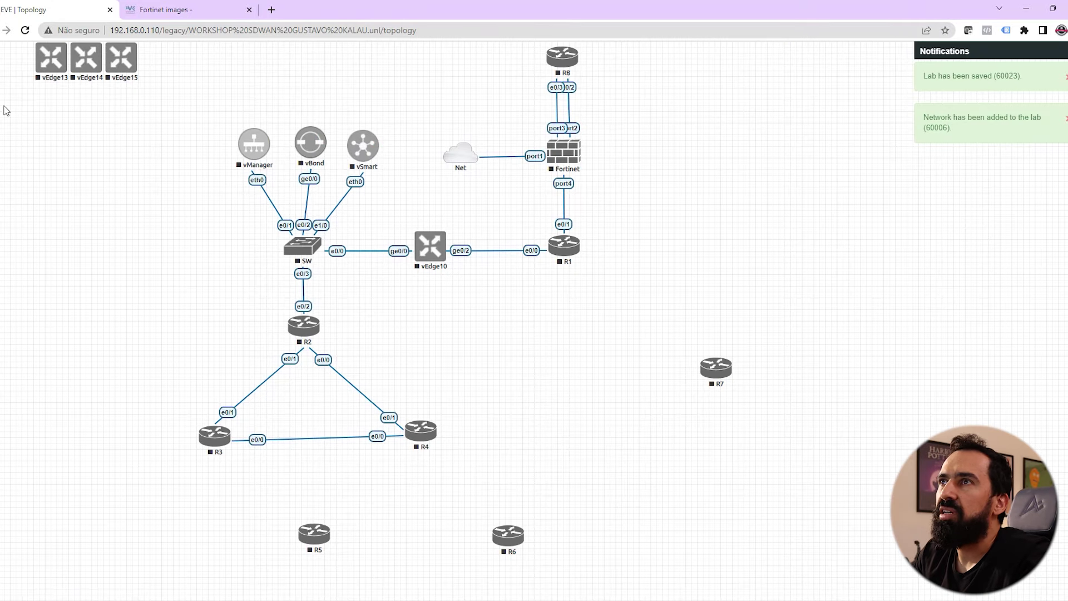
# Add a Management(Cloud0) network named Net and move it beside vManager.
pyautogui.click(19, 74)
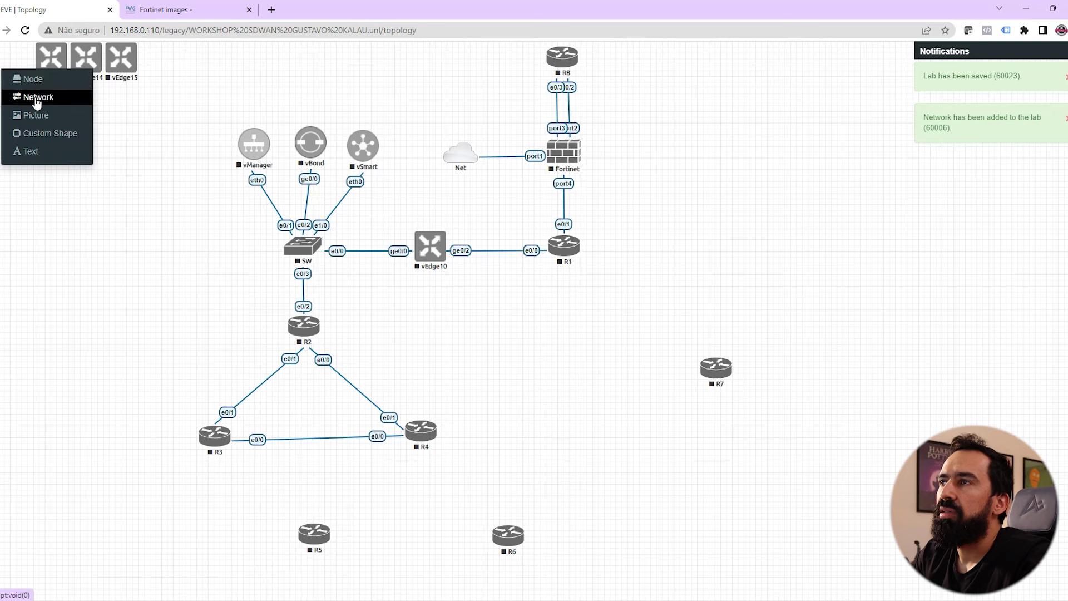
pyautogui.click(39, 98)
pyautogui.click(500, 185)
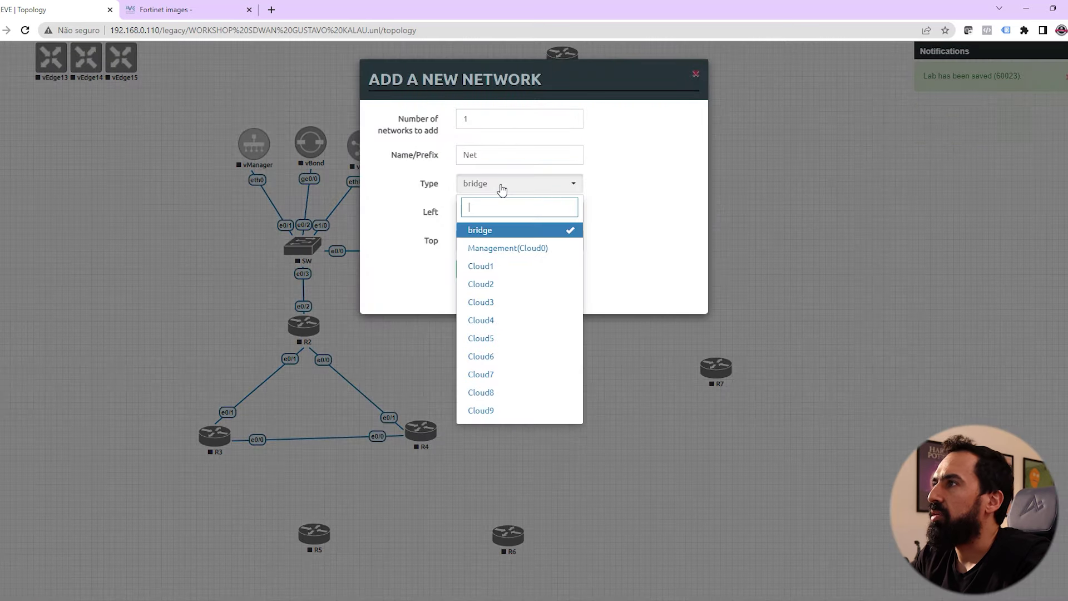
pyautogui.click(505, 249)
pyautogui.click(471, 270)
pyautogui.moveTo(22, 54); pyautogui.dragTo(251, 145)
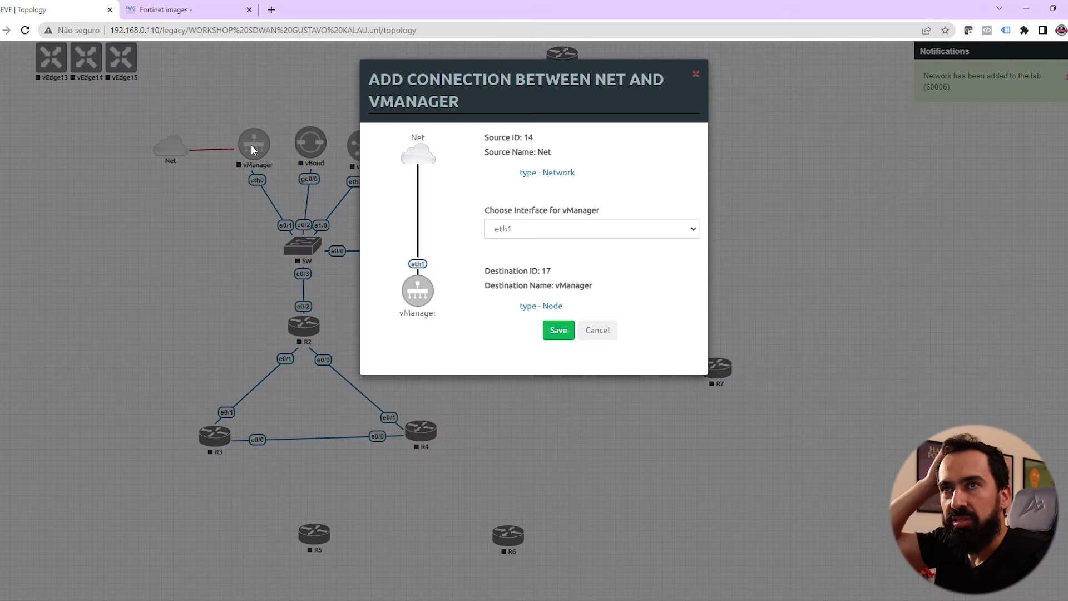
# Link Net to vManager's eth1, shift the cloud further left, and move vEdge13 beside R4.
pyautogui.click(599, 236)
pyautogui.click(594, 250)
pyautogui.click(558, 330)
pyautogui.moveTo(172, 148); pyautogui.dragTo(165, 146)
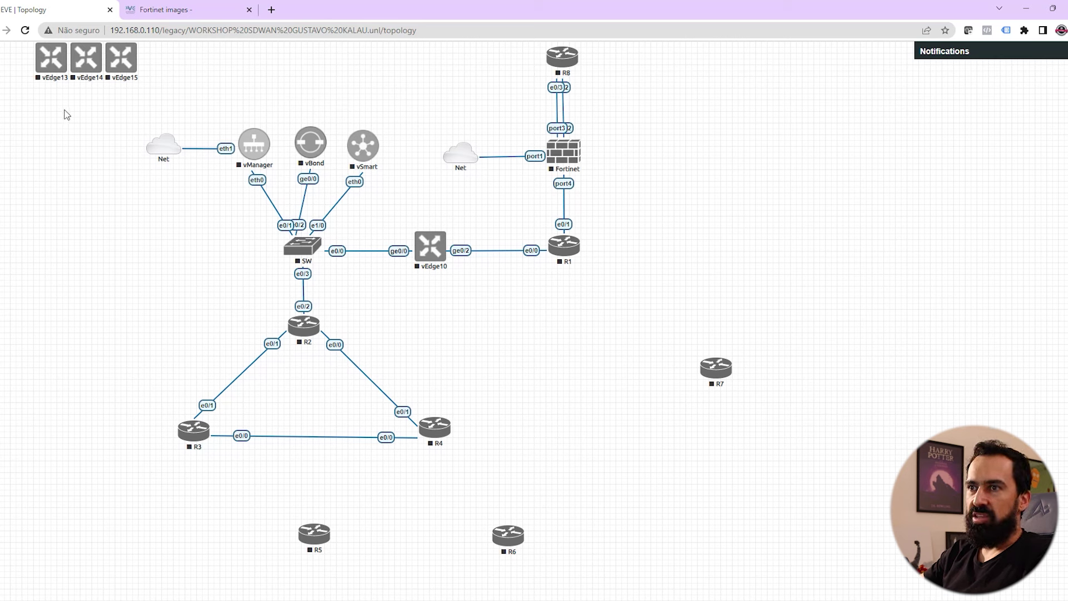
pyautogui.moveTo(59, 69); pyautogui.dragTo(553, 426)
# Set router R4 to 2 Ethernet portgroups.
pyautogui.rightClick(438, 433)
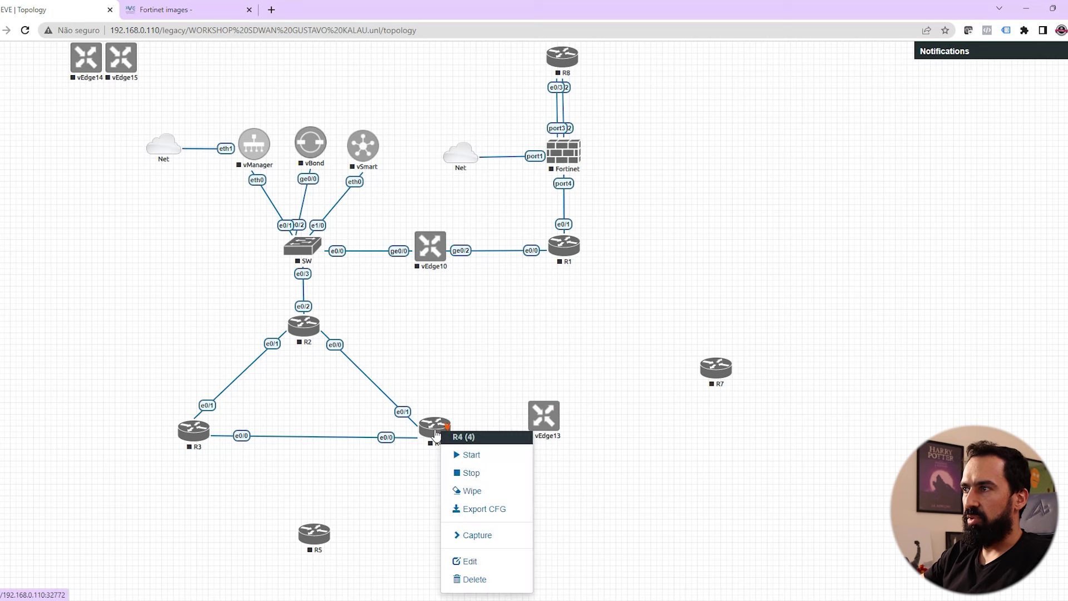
pyautogui.click(485, 562)
pyautogui.doubleClick(432, 401)
pyautogui.write('2')
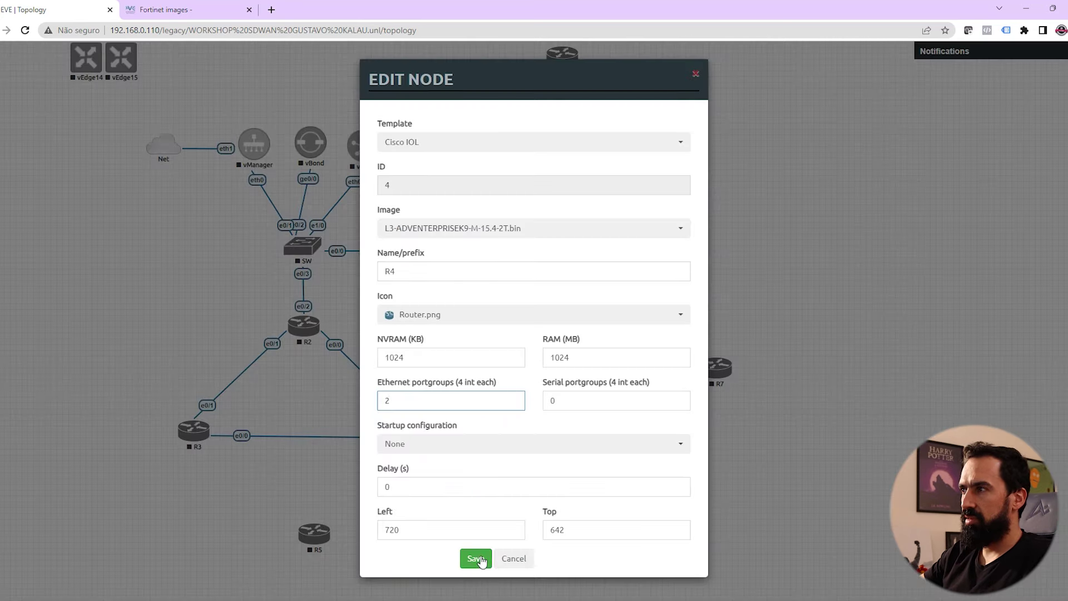
pyautogui.click(476, 559)
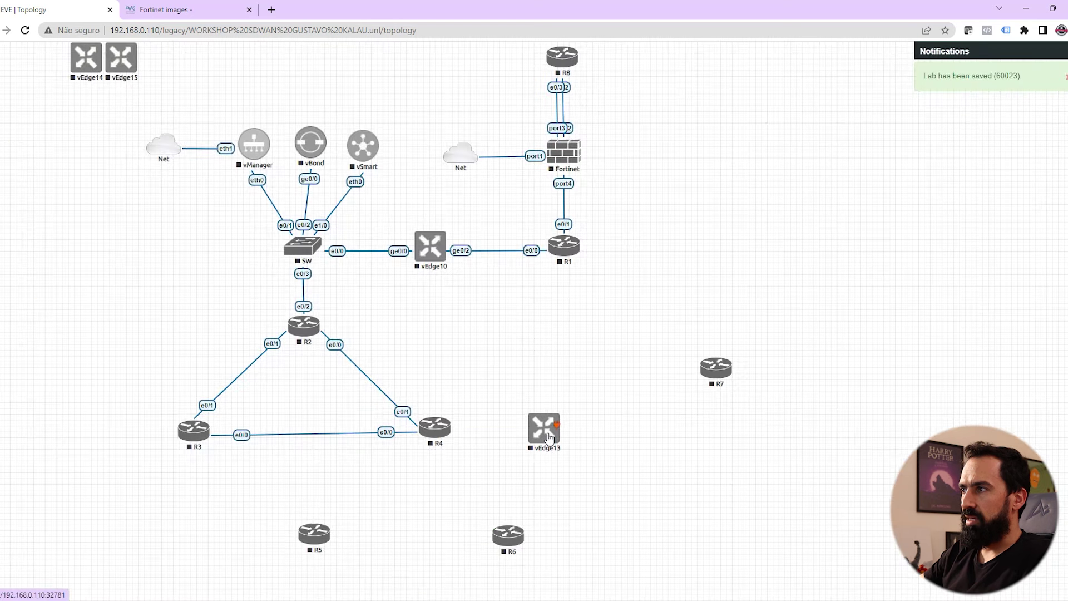
# Rename node vEdge13 to vEdge20.
pyautogui.rightClick(550, 437)
pyautogui.click(582, 565)
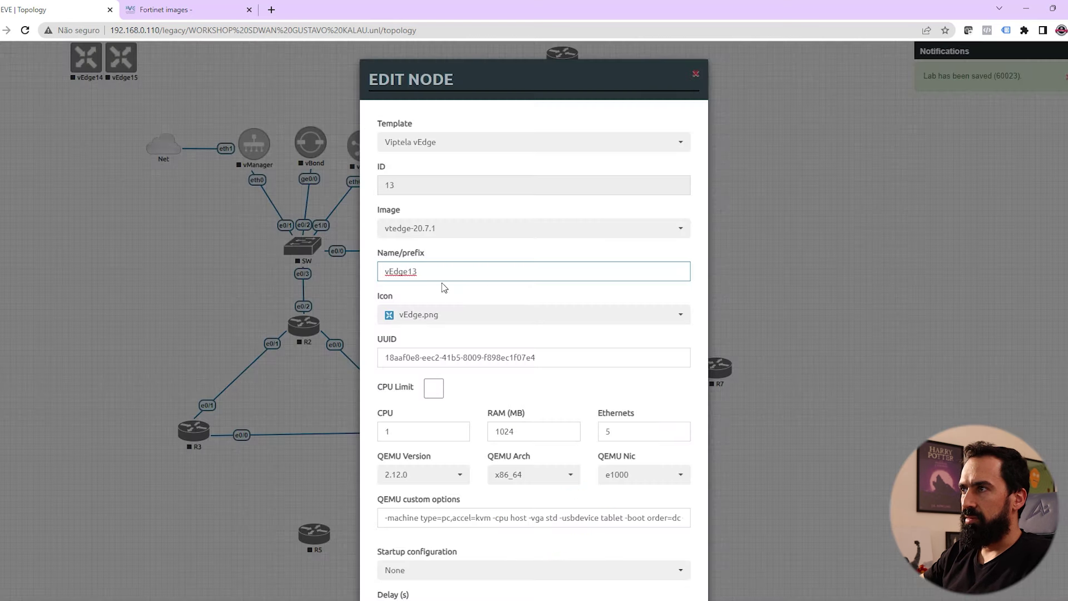
pyautogui.moveTo(418, 271); pyautogui.dragTo(412, 273)
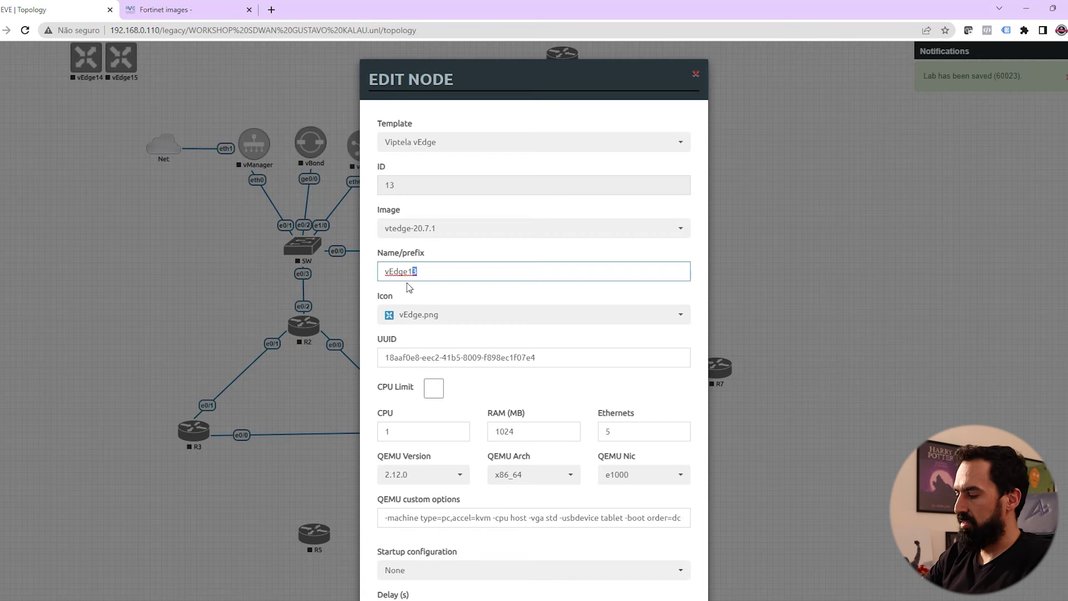
pyautogui.write('20')
pyautogui.press('Return')
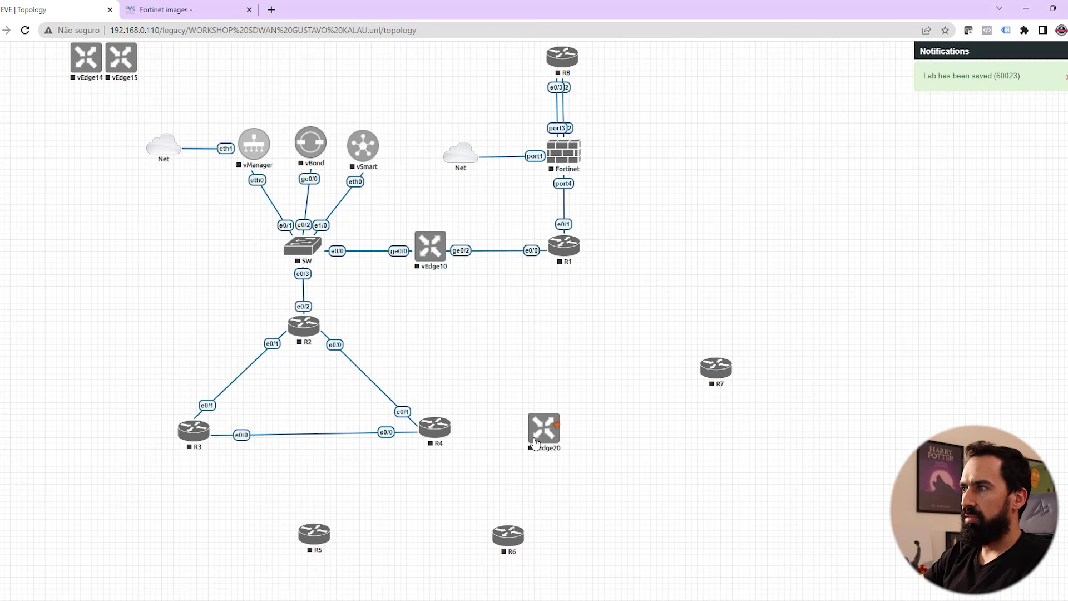
# Link R4 e1/0 to vEdge20 ge0/0, and vEdge20 ge0/2 to R7 e0/0.
pyautogui.moveTo(489, 430); pyautogui.dragTo(544, 429)
pyautogui.click(546, 212)
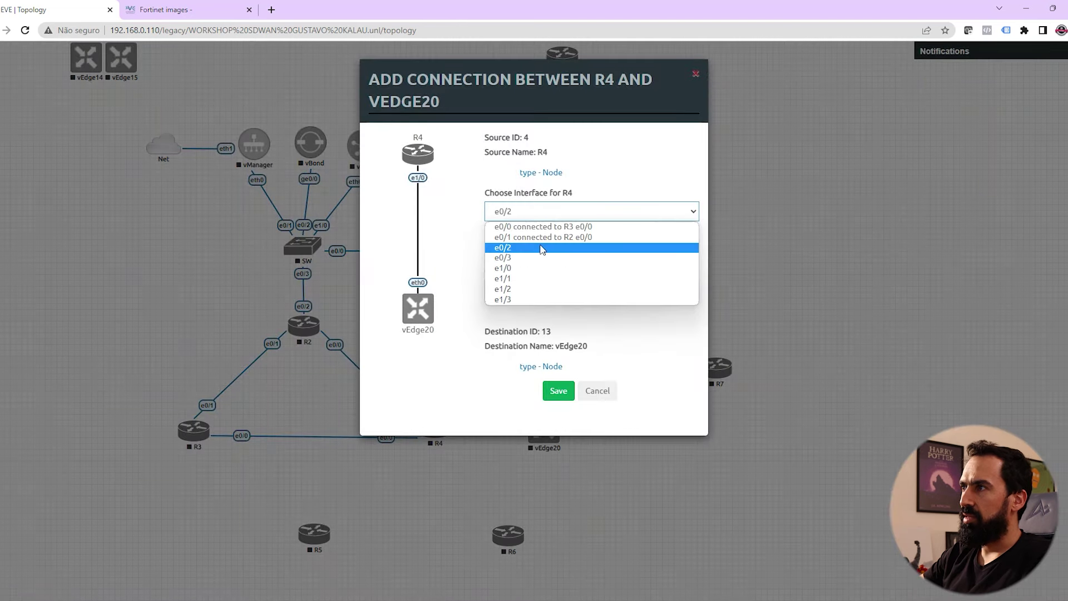
pyautogui.click(533, 270)
pyautogui.click(535, 288)
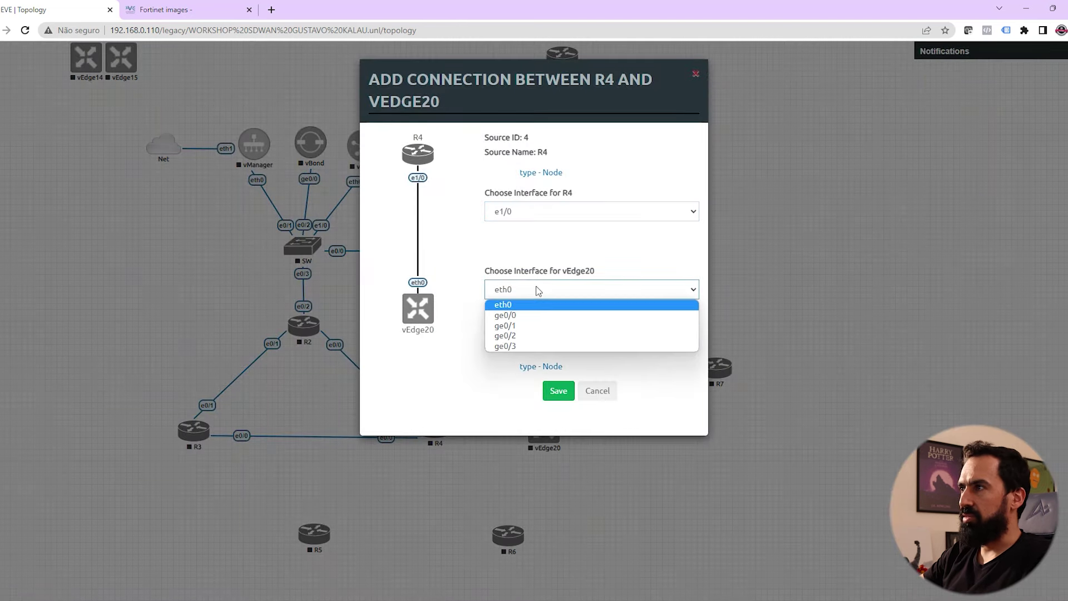
pyautogui.click(534, 316)
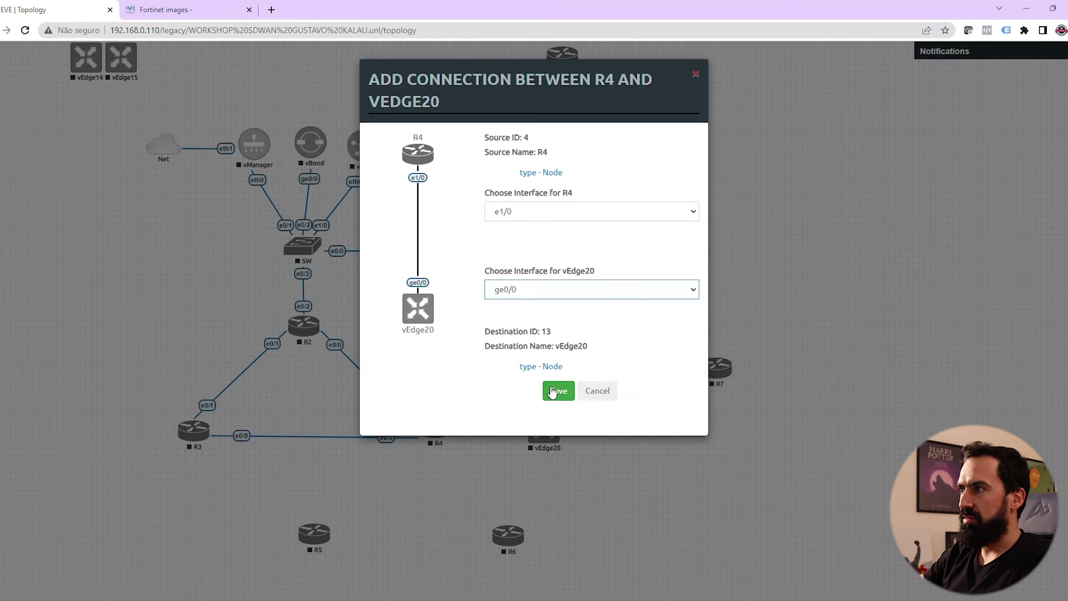
pyautogui.click(558, 391)
pyautogui.moveTo(675, 436); pyautogui.dragTo(556, 427)
pyautogui.click(583, 365)
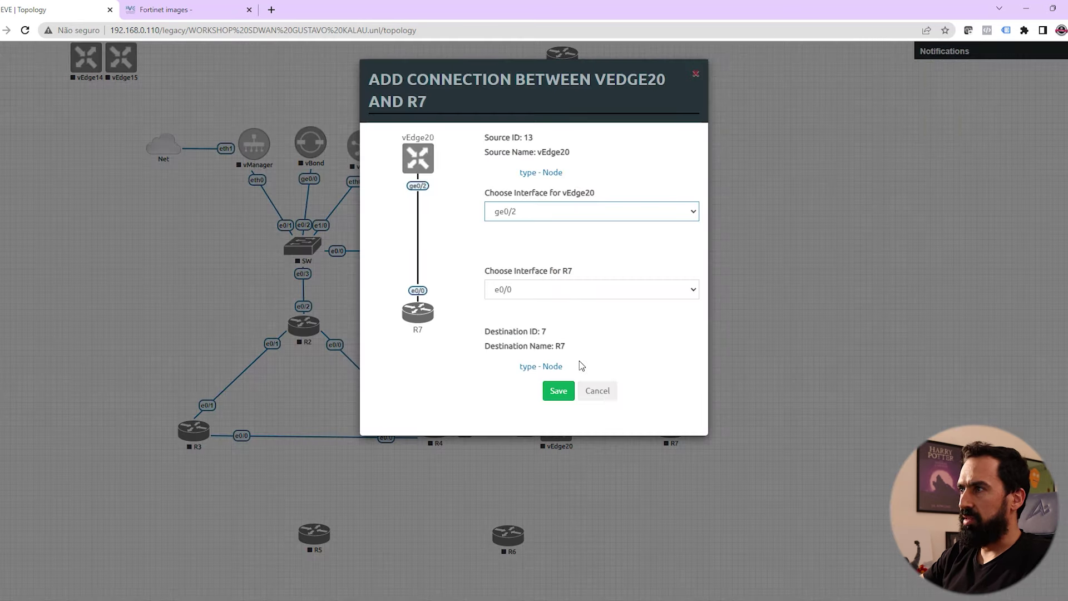
pyautogui.click(569, 391)
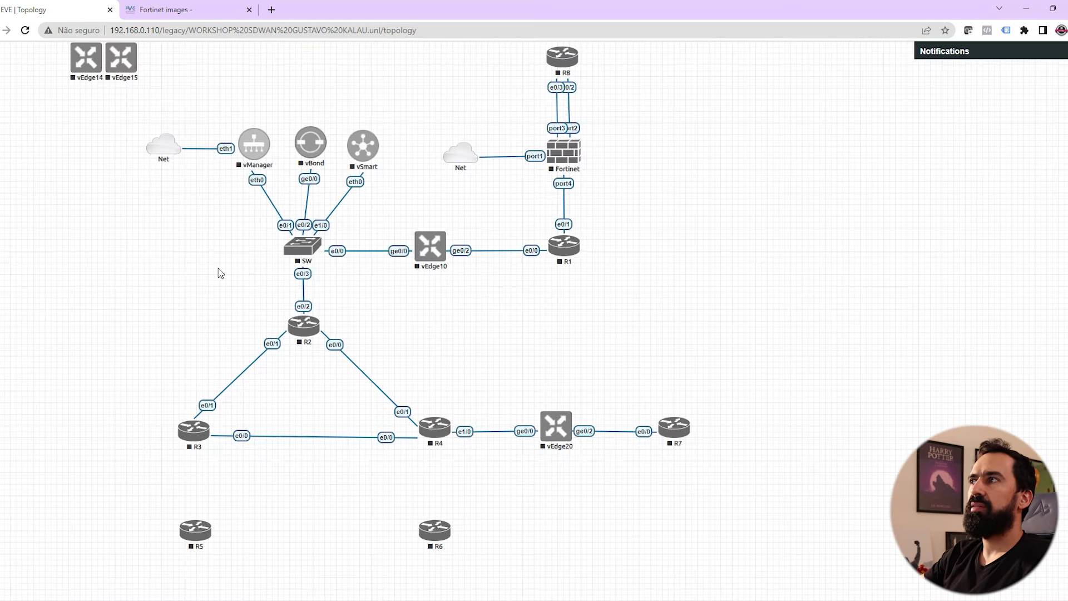
# Move vEdge14 below R3 and vEdge15 near R6, and rename vEdge14 to vEdge30.
pyautogui.moveTo(78, 65); pyautogui.dragTo(192, 563)
pyautogui.moveTo(121, 57); pyautogui.dragTo(438, 556)
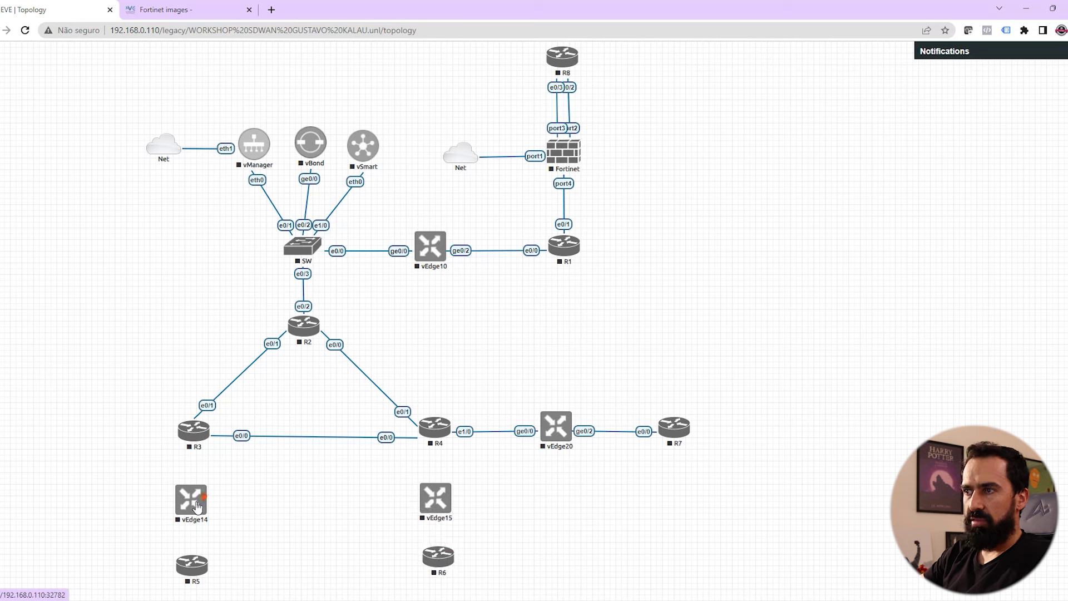
pyautogui.rightClick(202, 501)
pyautogui.click(250, 566)
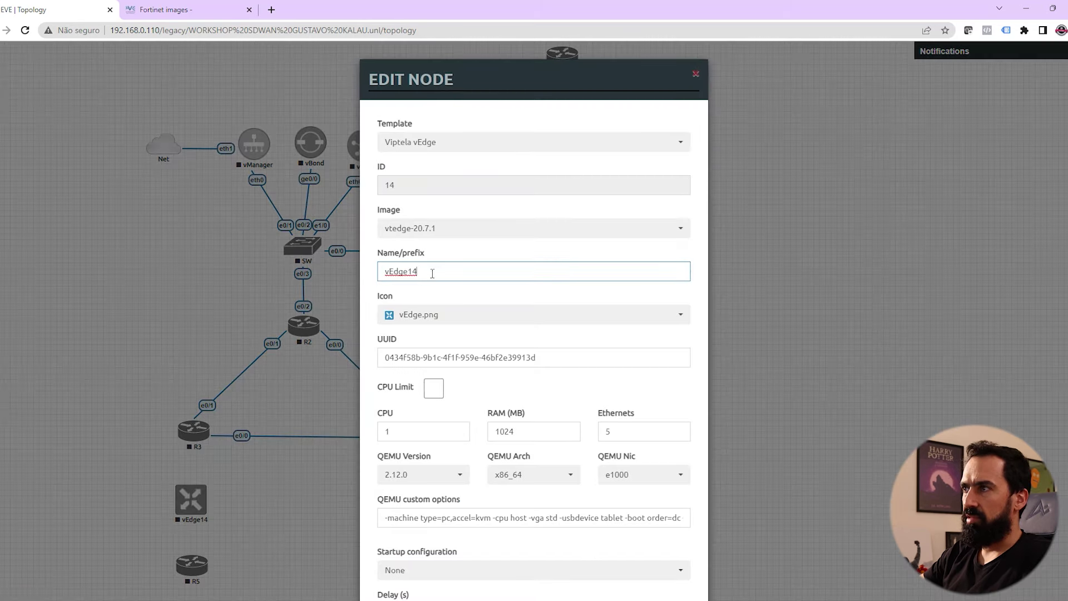
pyautogui.write('30')
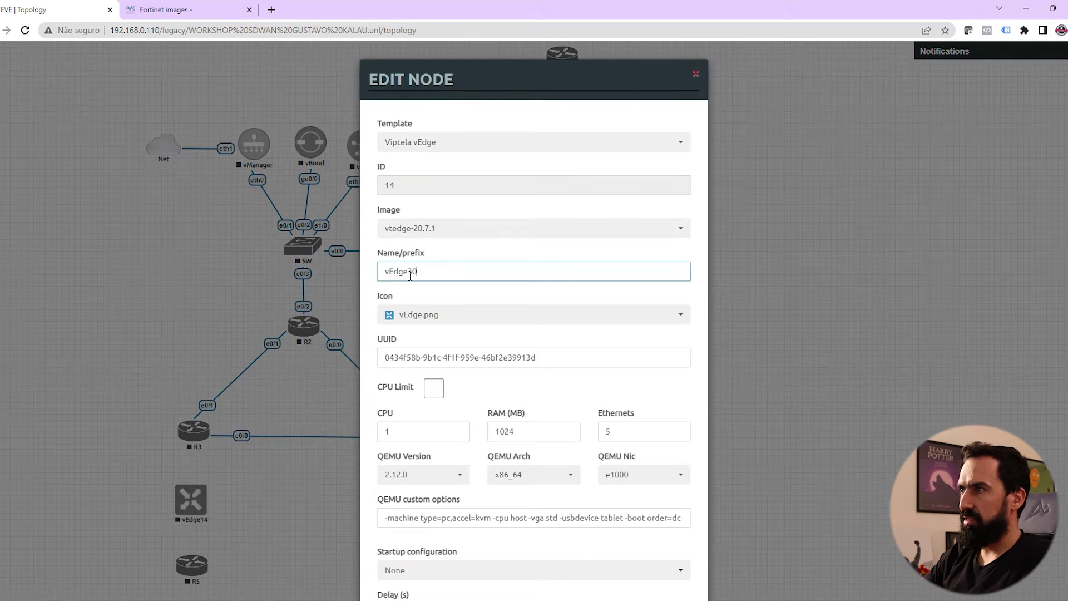
pyautogui.press('Return')
# Rename vEdge15 to vEdge40.
pyautogui.rightClick(436, 430)
pyautogui.click(484, 566)
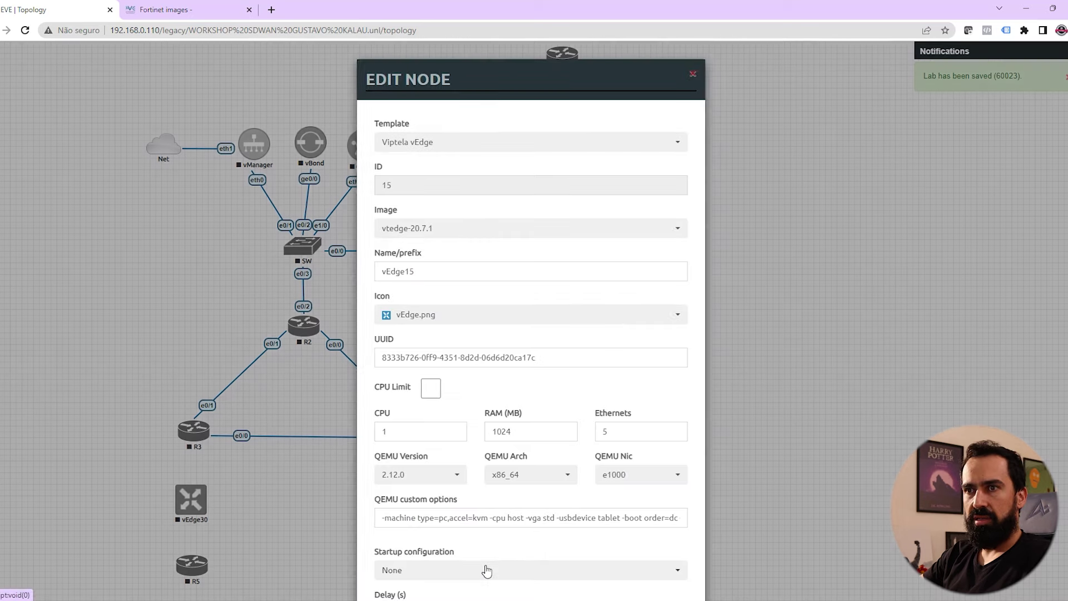
pyautogui.moveTo(418, 271); pyautogui.dragTo(409, 273)
pyautogui.write('40')
pyautogui.press('Return')
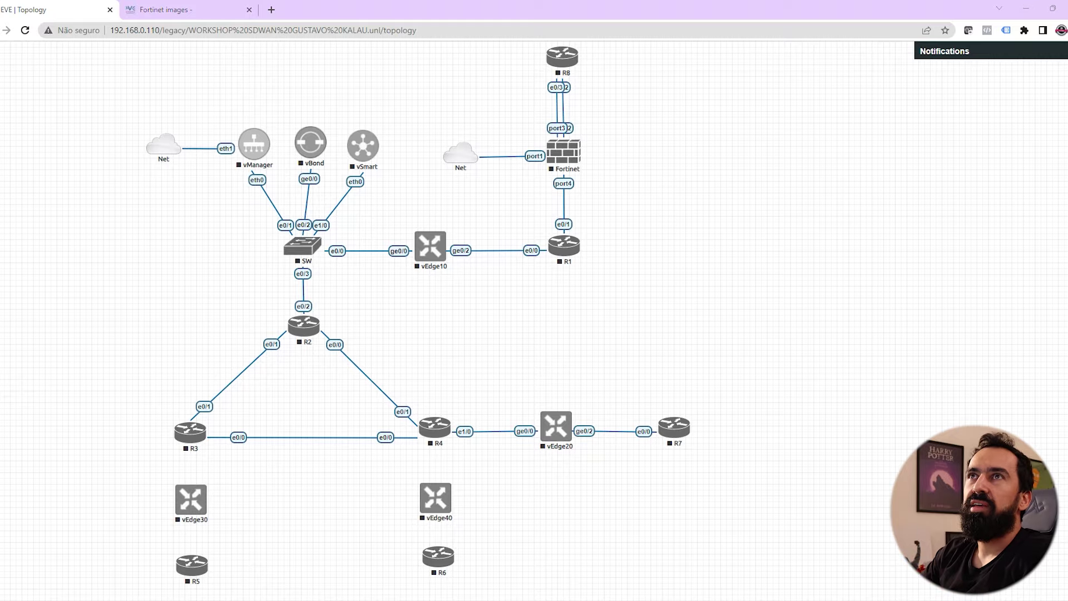
pyautogui.hotkey('alt', 'Tab')
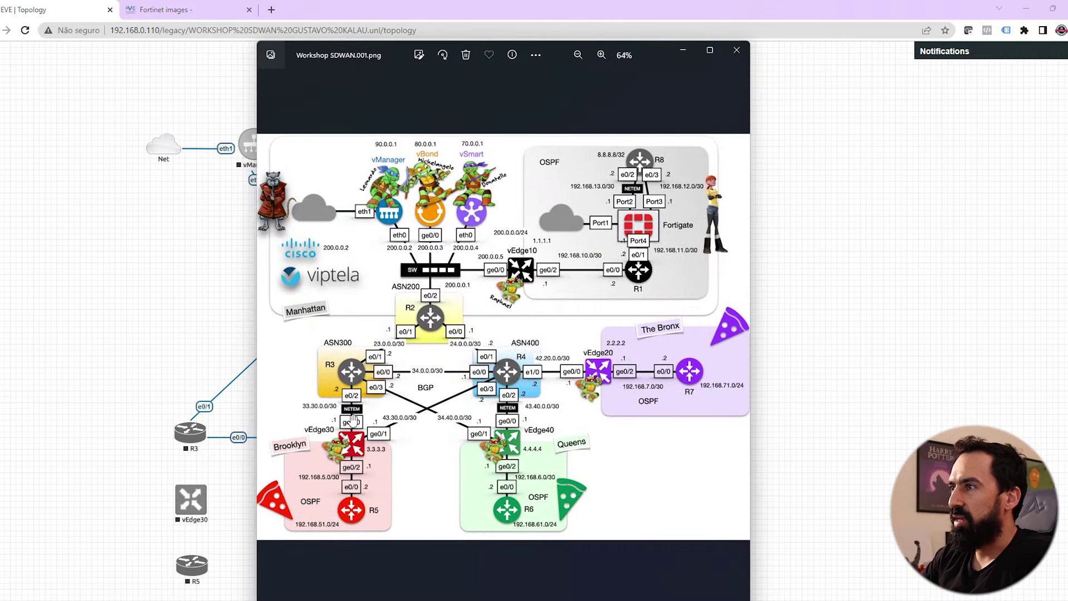
# Maximize the SD-WAN diagram in Photos, zoom it to 133%, then minimize it.
pyautogui.click(709, 50)
pyautogui.scroll(3, 400, 453)
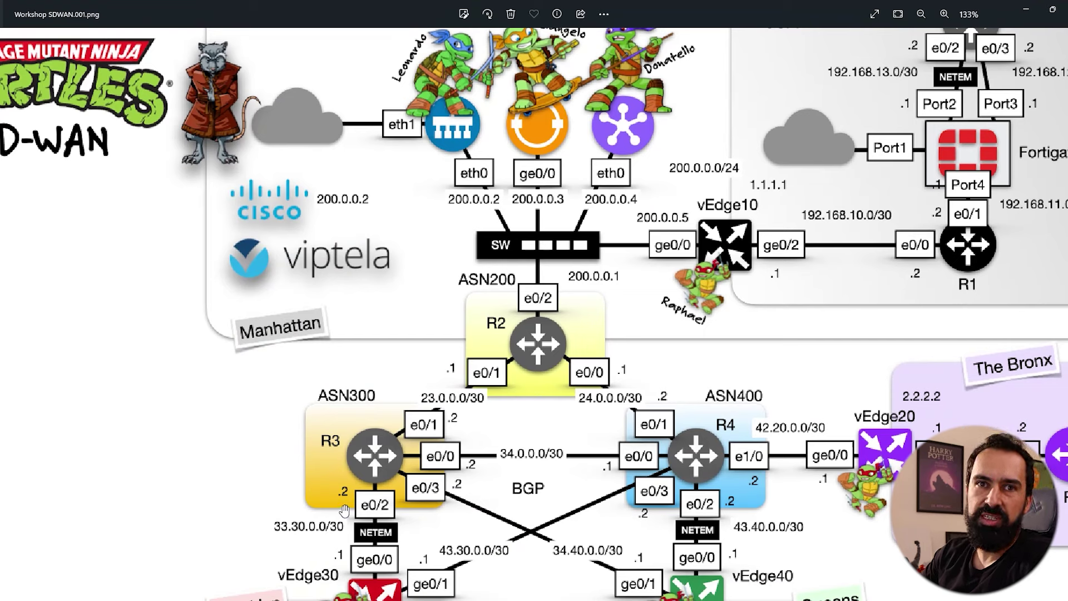
pyautogui.click(1025, 12)
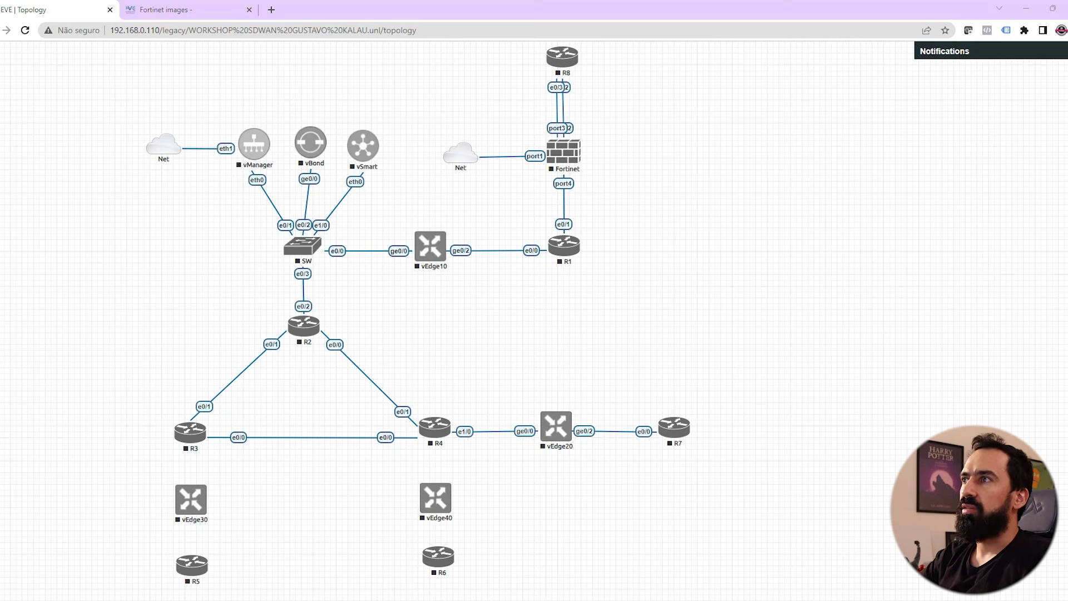
pyautogui.moveTo(2, 75)
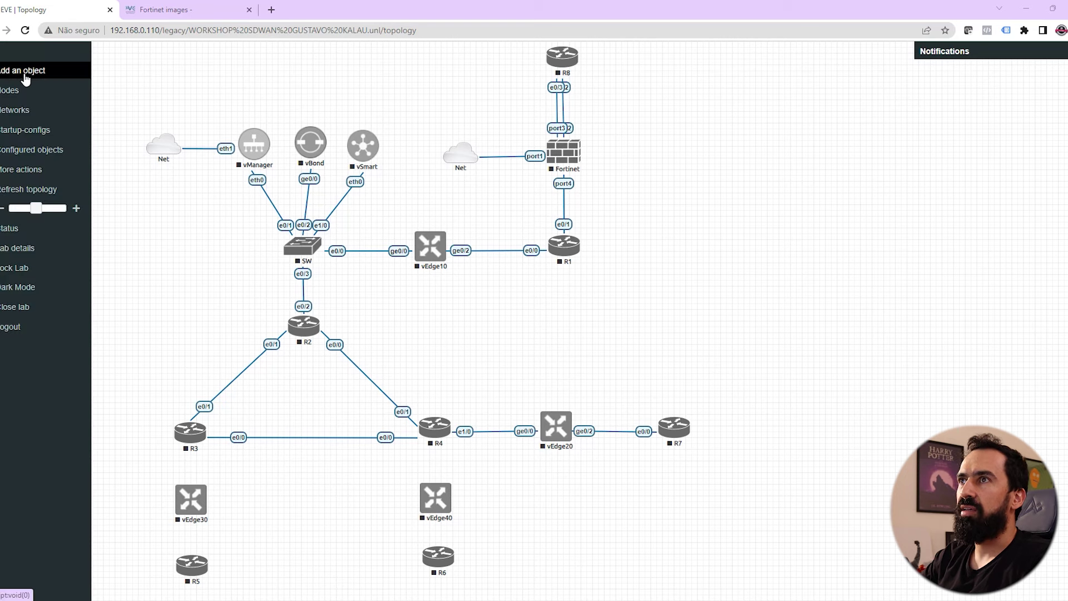
pyautogui.click(21, 75)
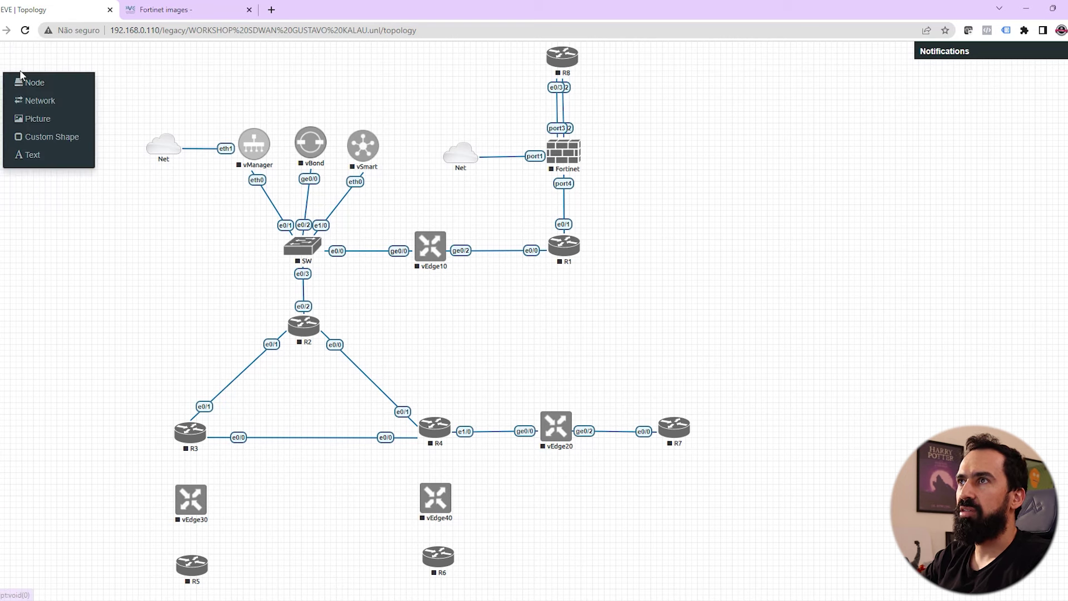
pyautogui.click(35, 83)
pyautogui.write('linux')
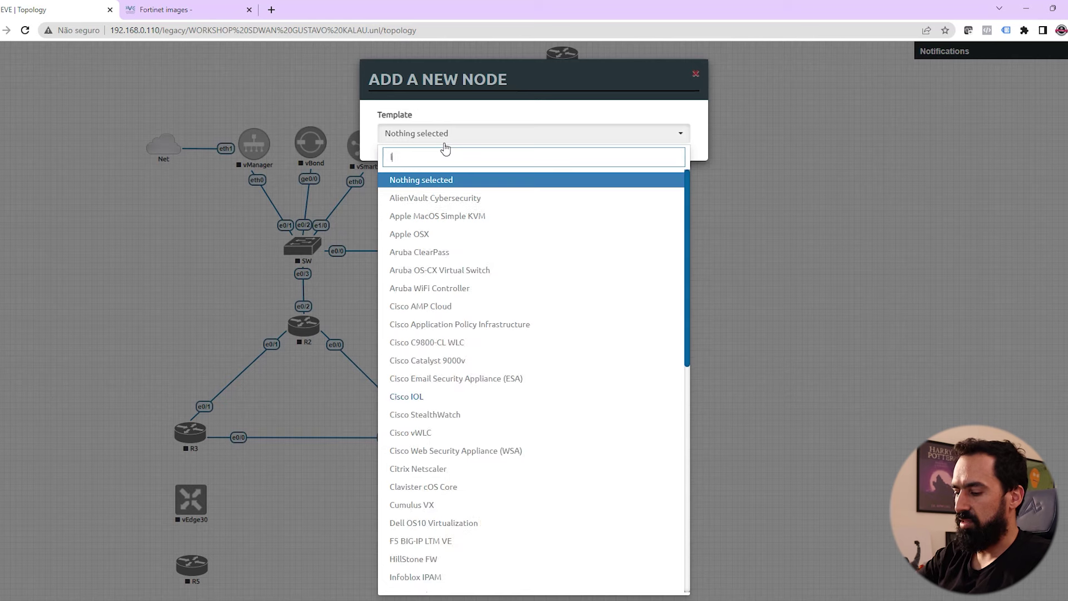
pyautogui.press('Return')
pyautogui.click(610, 185)
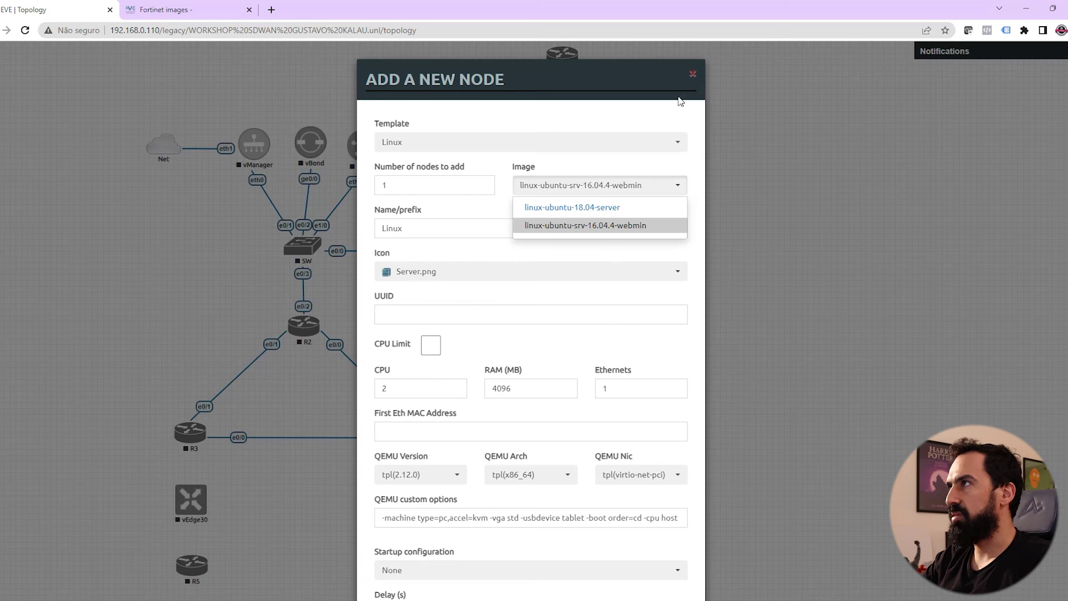
pyautogui.click(693, 76)
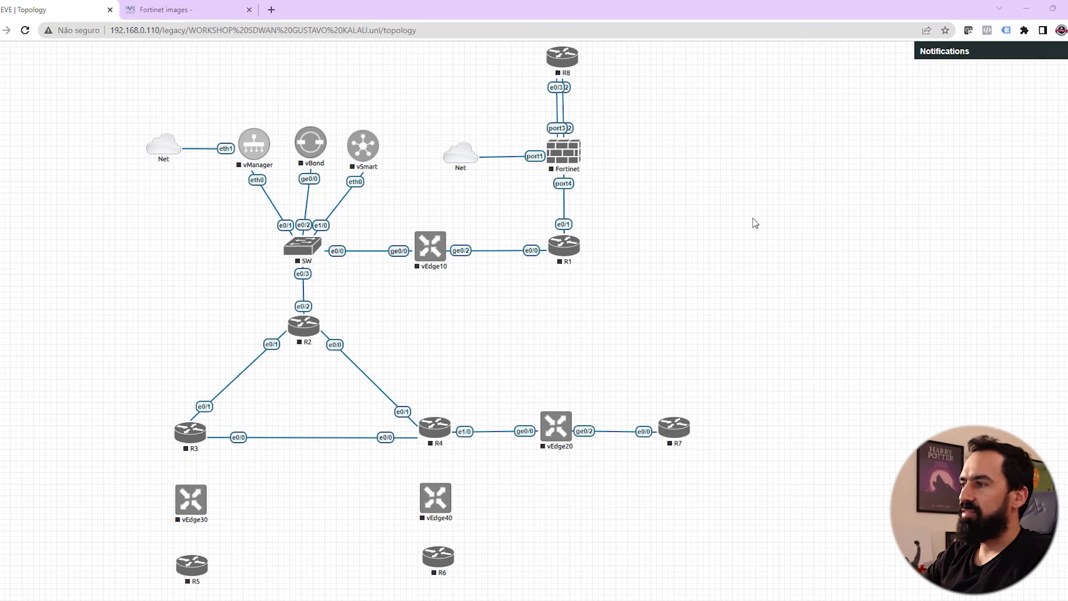
# Download the eve-ng-addons-netem .deb package onto the EVE-NG server with the pasted wget command.
pyautogui.hotkey('alt', 'Tab')
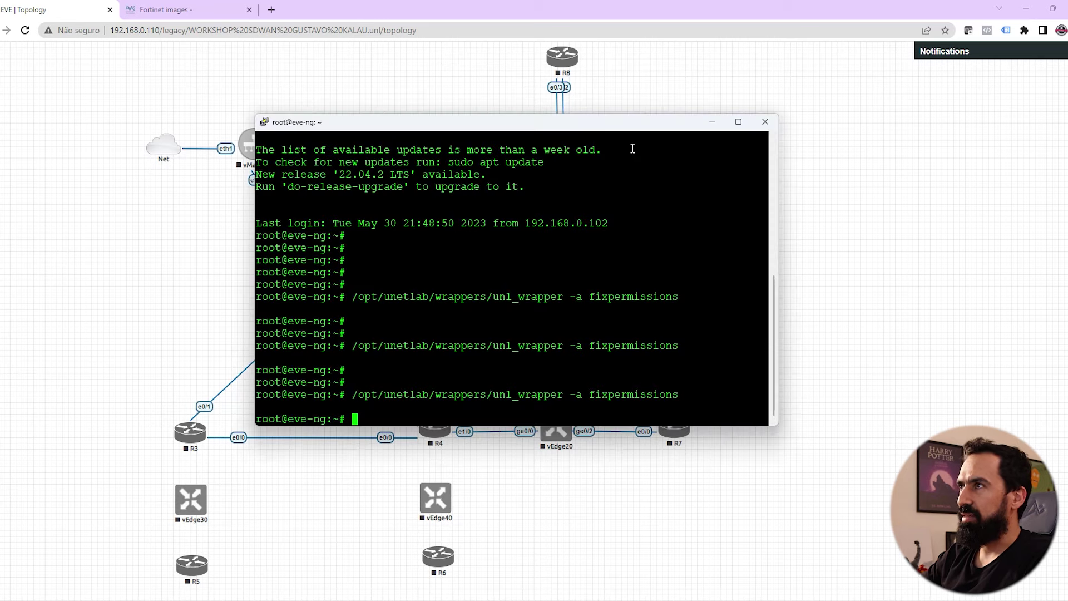
pyautogui.moveTo(517, 125); pyautogui.dragTo(608, 97)
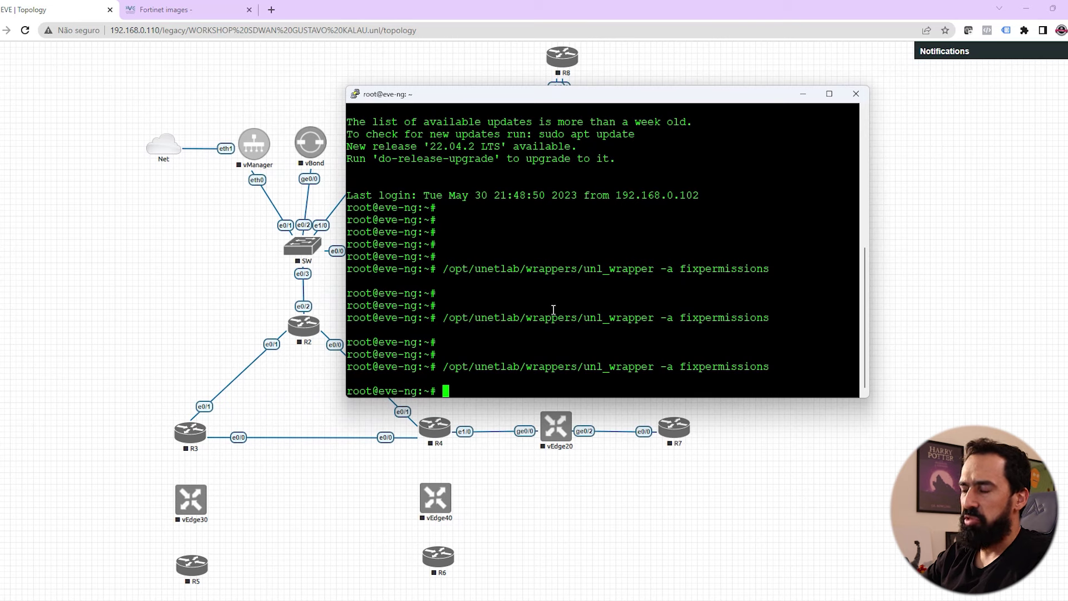
pyautogui.press('Return')
pyautogui.press('Return')
pyautogui.press('Return')
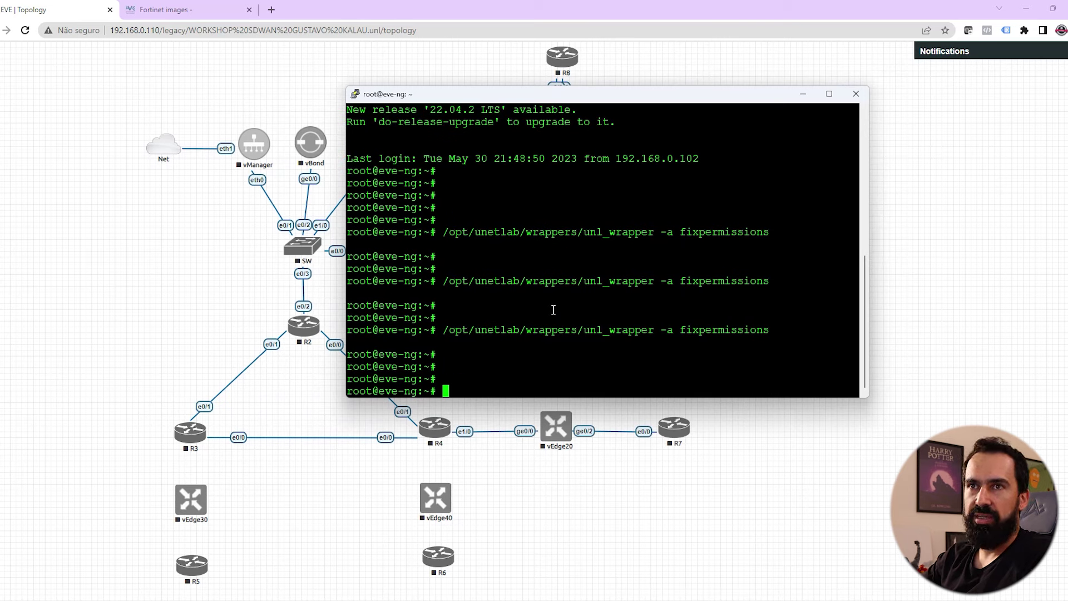
pyautogui.hotkey('alt', 'Tab')
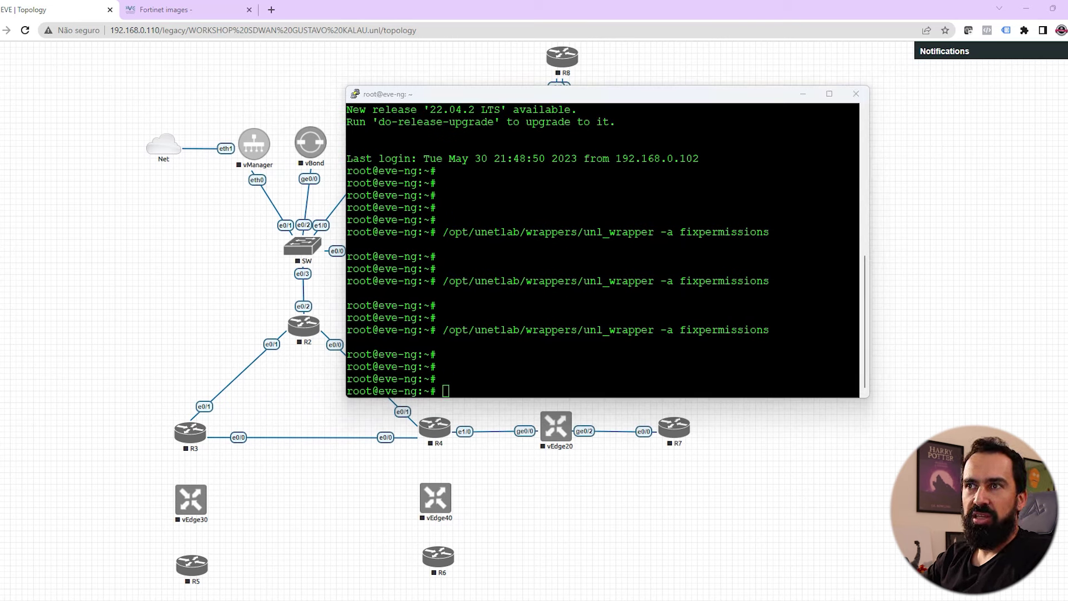
pyautogui.rightClick(526, 372)
pyautogui.press('Return')
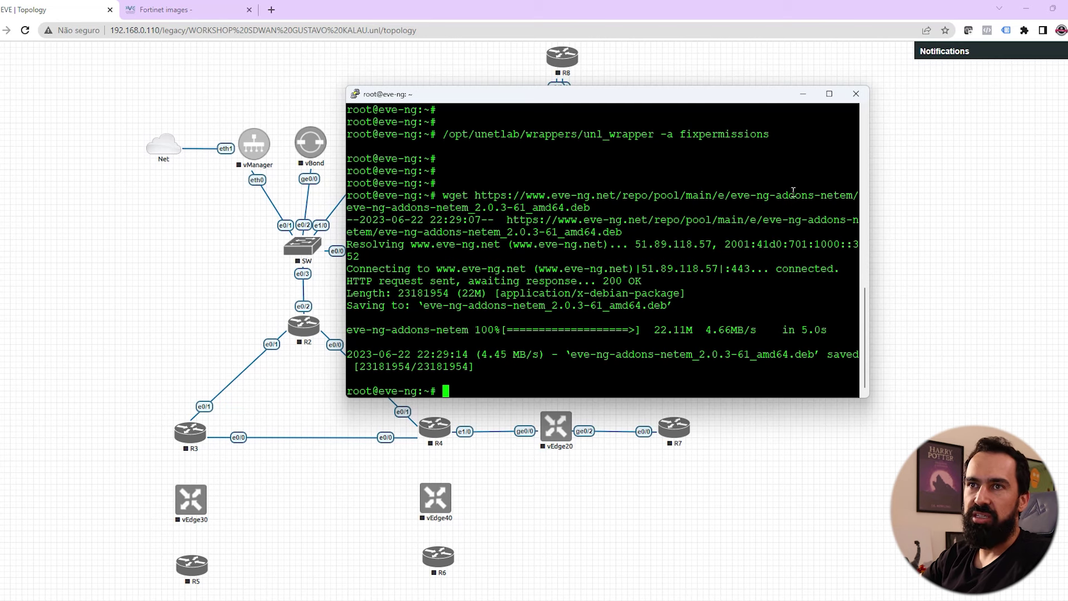
# List the files and install eve-ng-addons-netem_2.0.3-61_amd64.deb with dpkg -i.
pyautogui.write('ls')
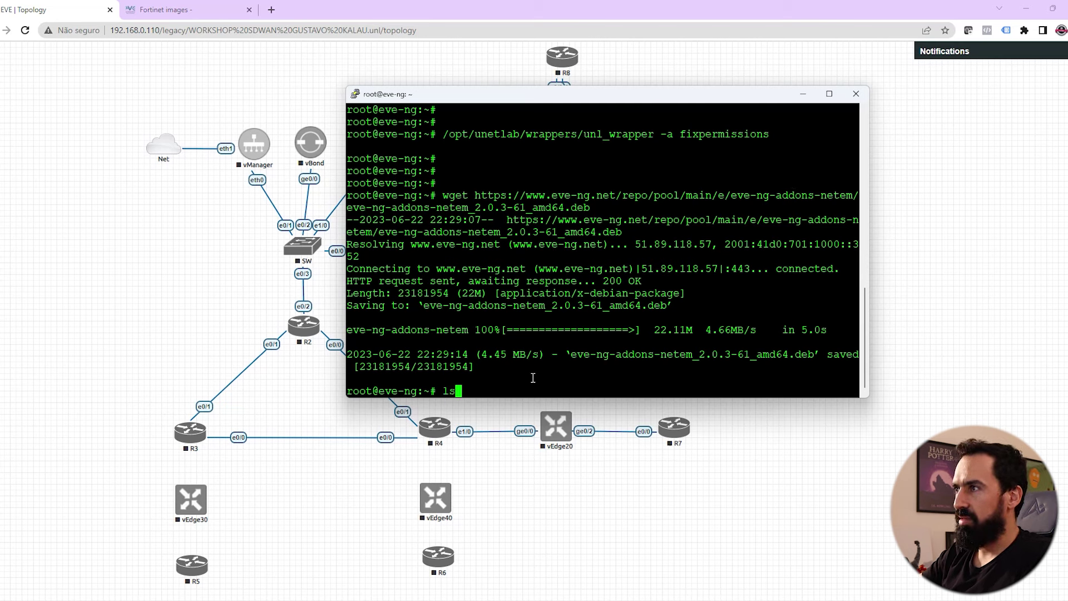
pyautogui.press('Return')
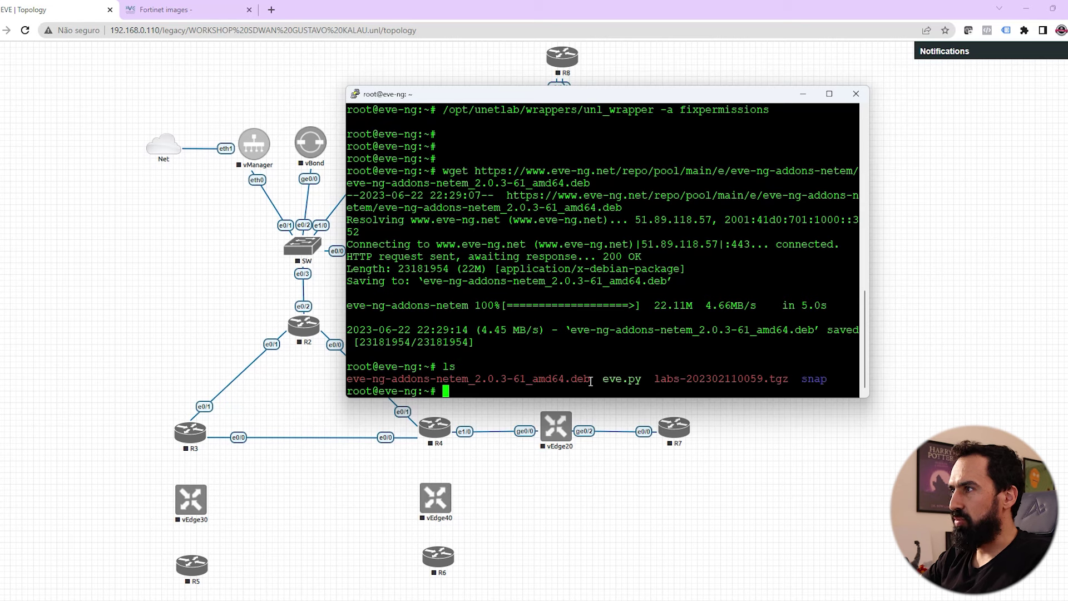
pyautogui.moveTo(591, 381); pyautogui.dragTo(351, 378)
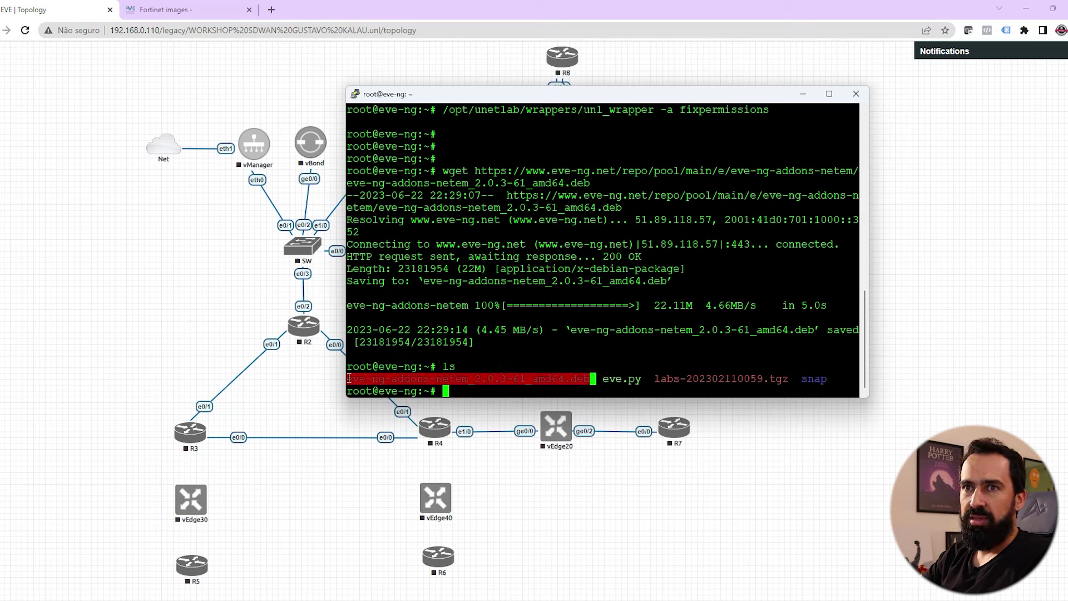
pyautogui.click(459, 393)
pyautogui.write('dpkg')
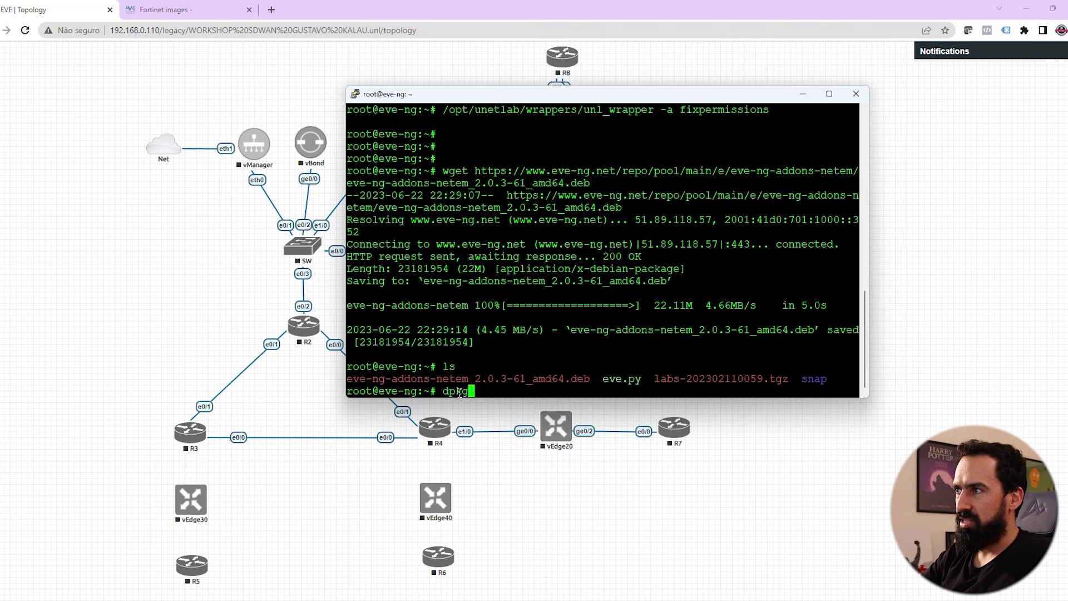
pyautogui.write(' -')
pyautogui.write('i ')
pyautogui.write('eve-')
pyautogui.press('Tab')
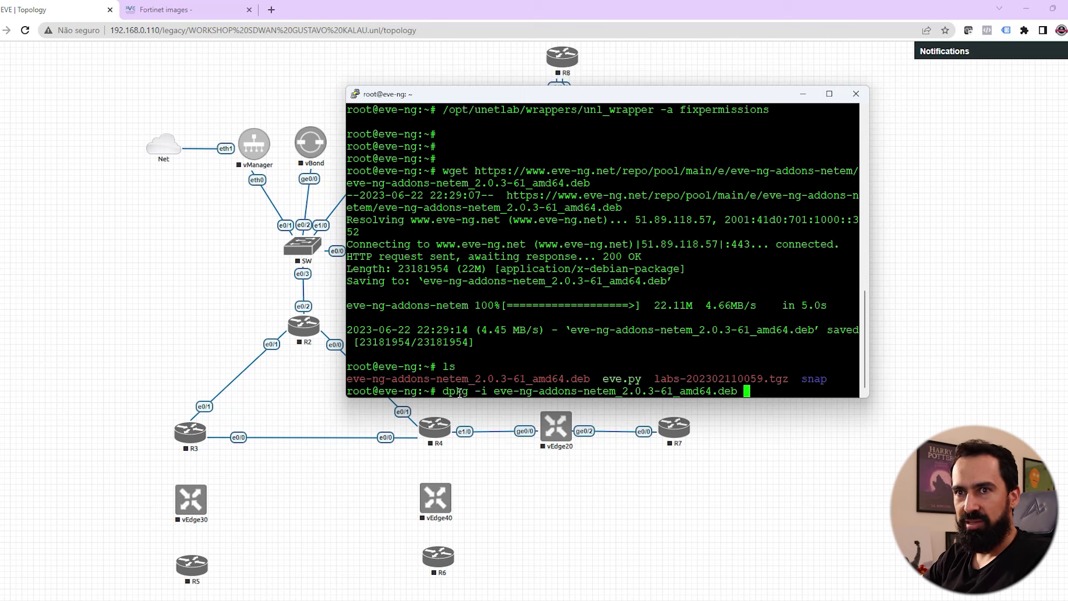
pyautogui.press('Return')
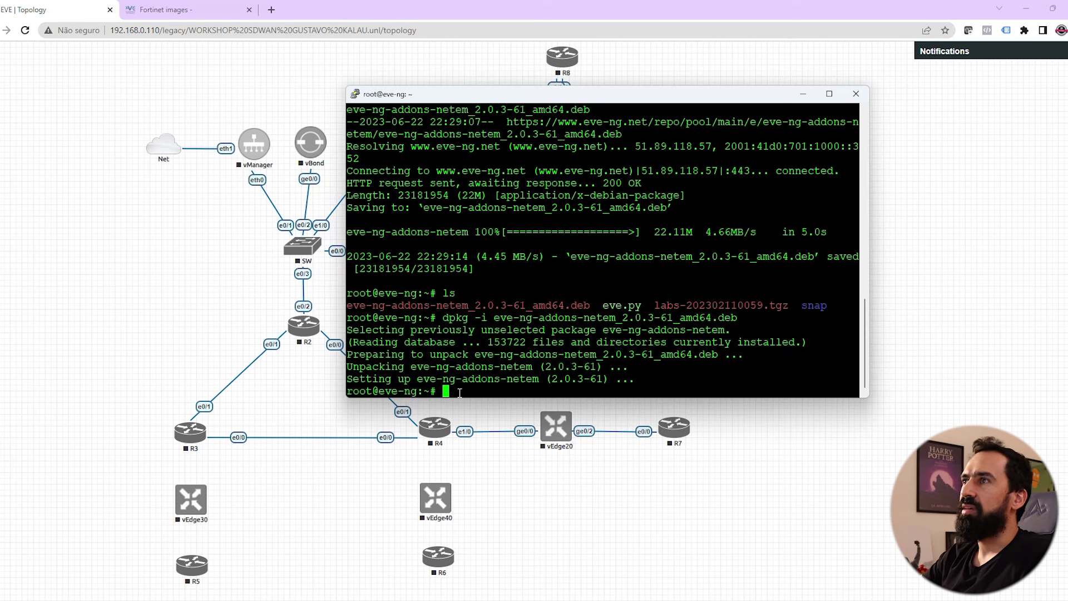
# Start a new node using the Linux template and linux-netem image, checking the reference diagram.
pyautogui.click(69, 115)
pyautogui.moveTo(1, 71)
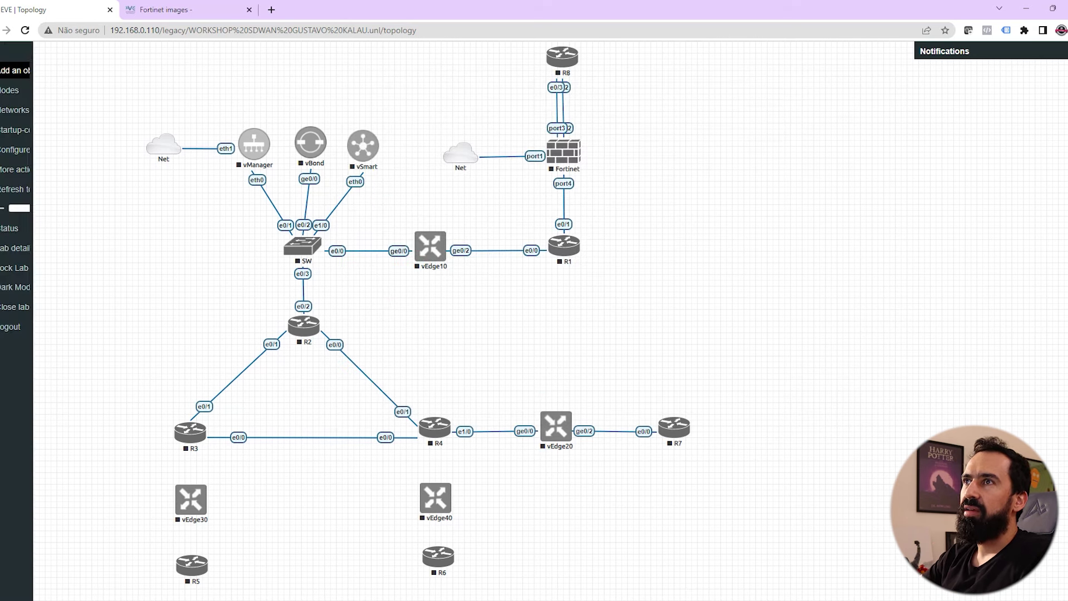
pyautogui.click(9, 74)
pyautogui.click(22, 82)
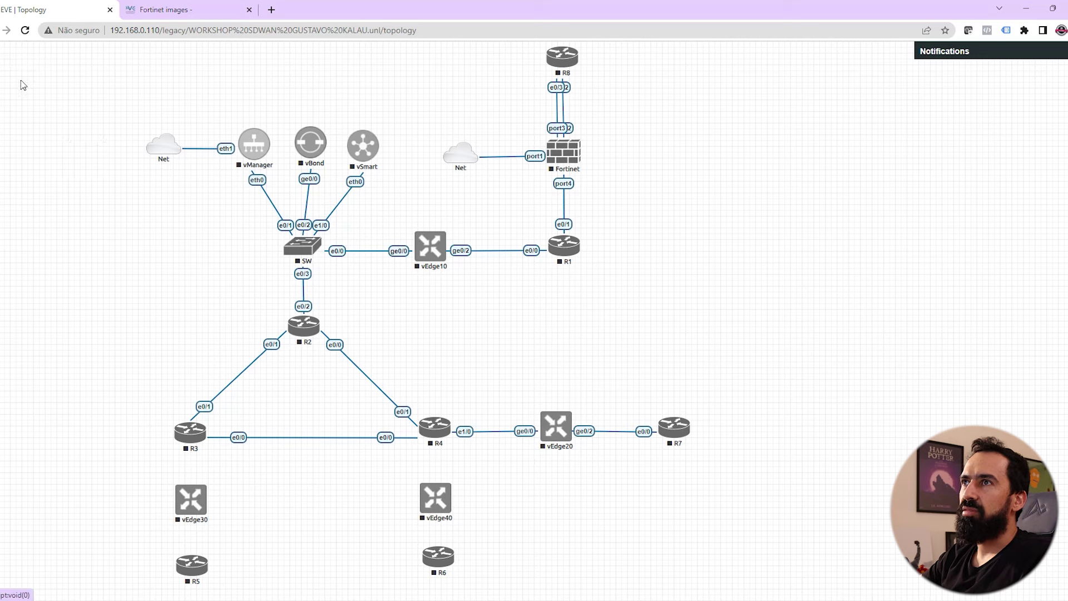
pyautogui.write('linux')
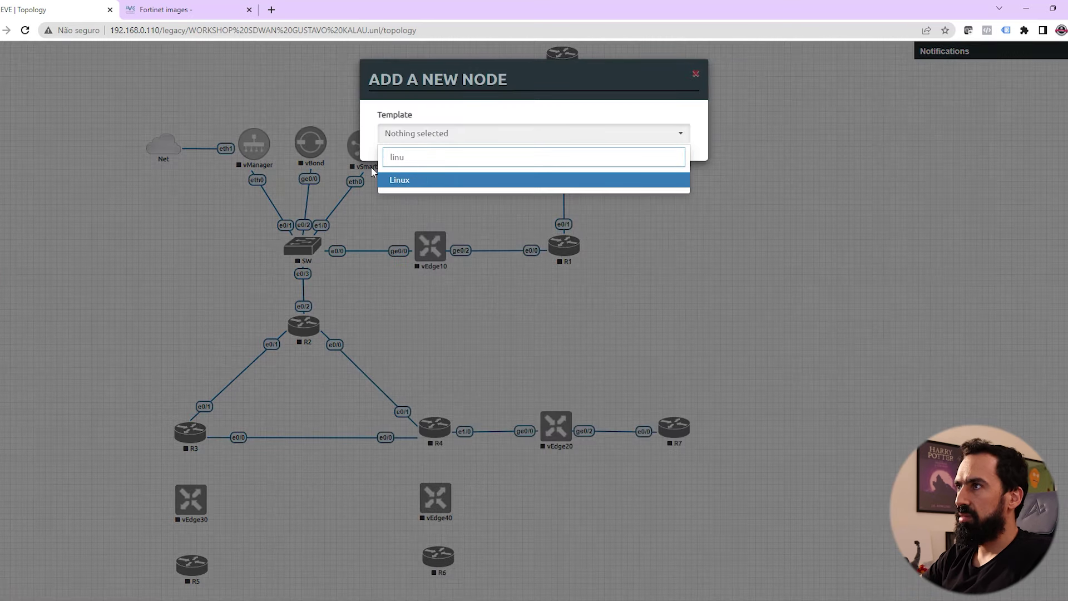
pyautogui.press('Return')
pyautogui.click(584, 188)
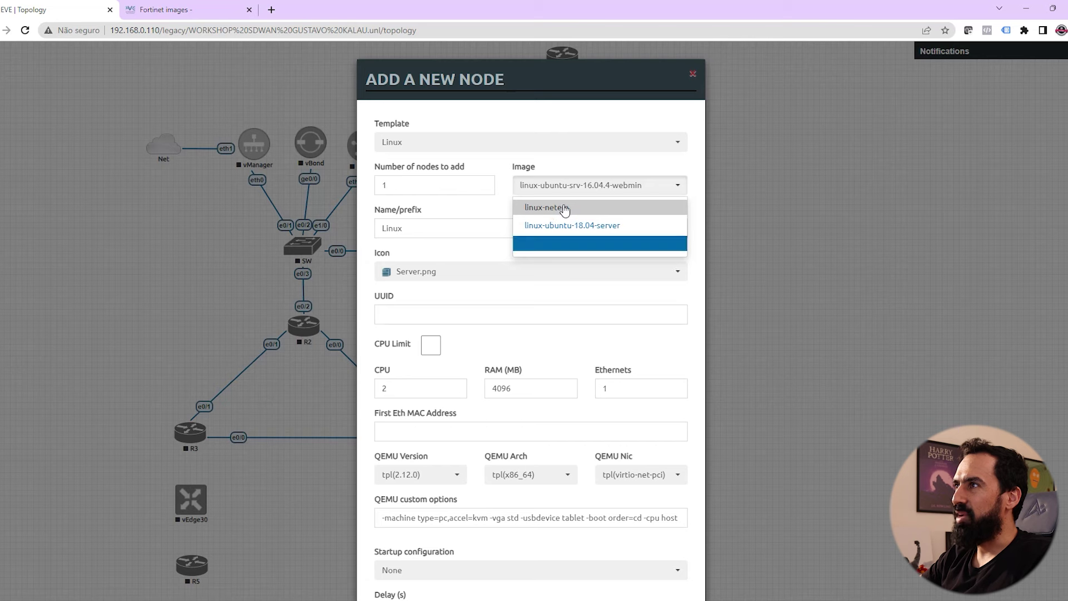
pyautogui.click(567, 208)
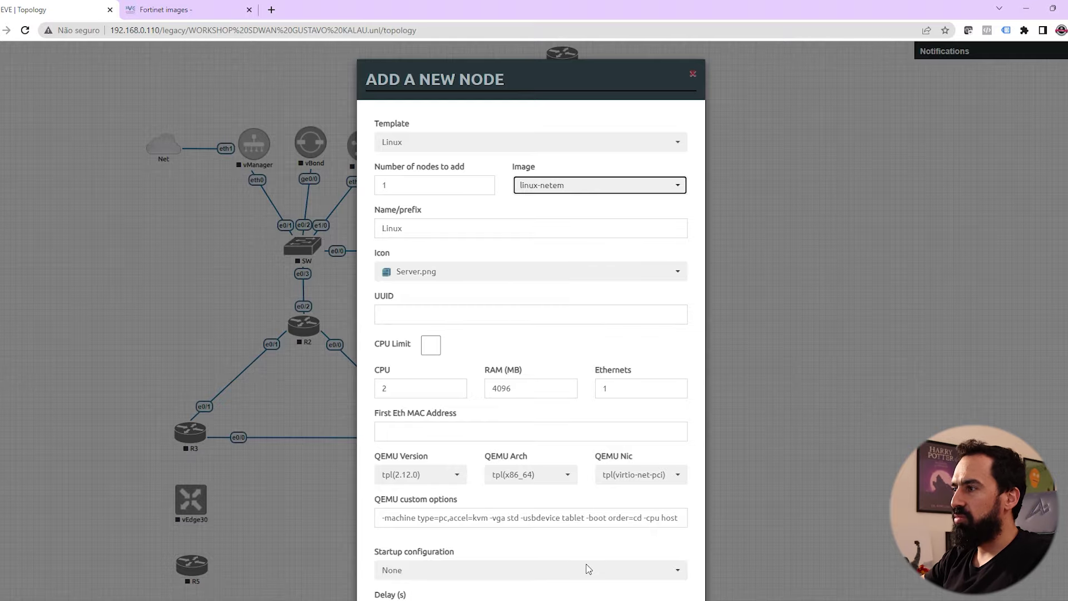
pyautogui.hotkey('alt', 'Tab')
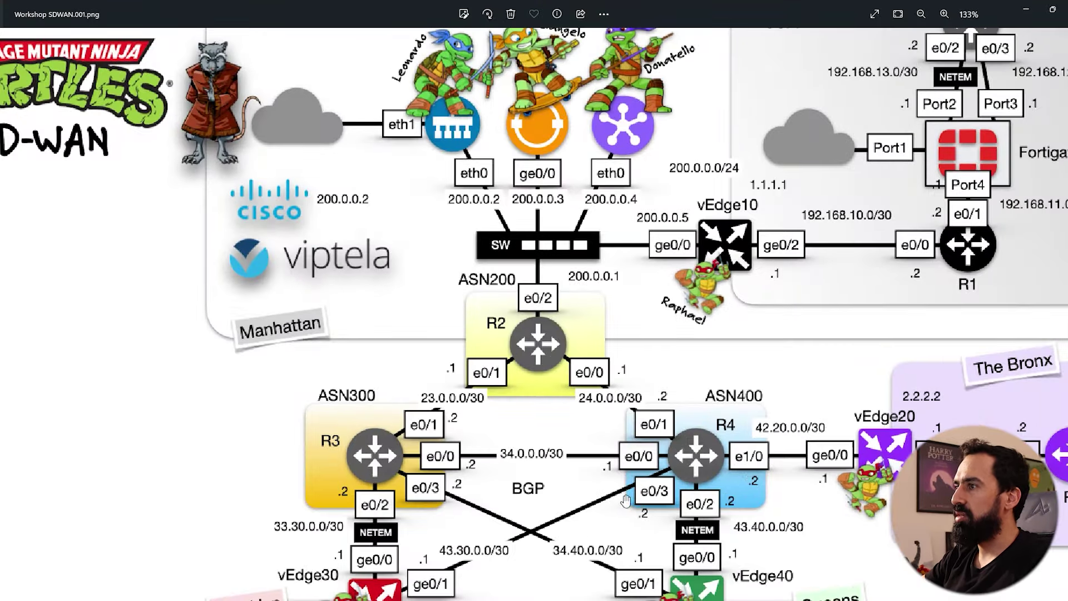
pyautogui.scroll(-3, 373, 421)
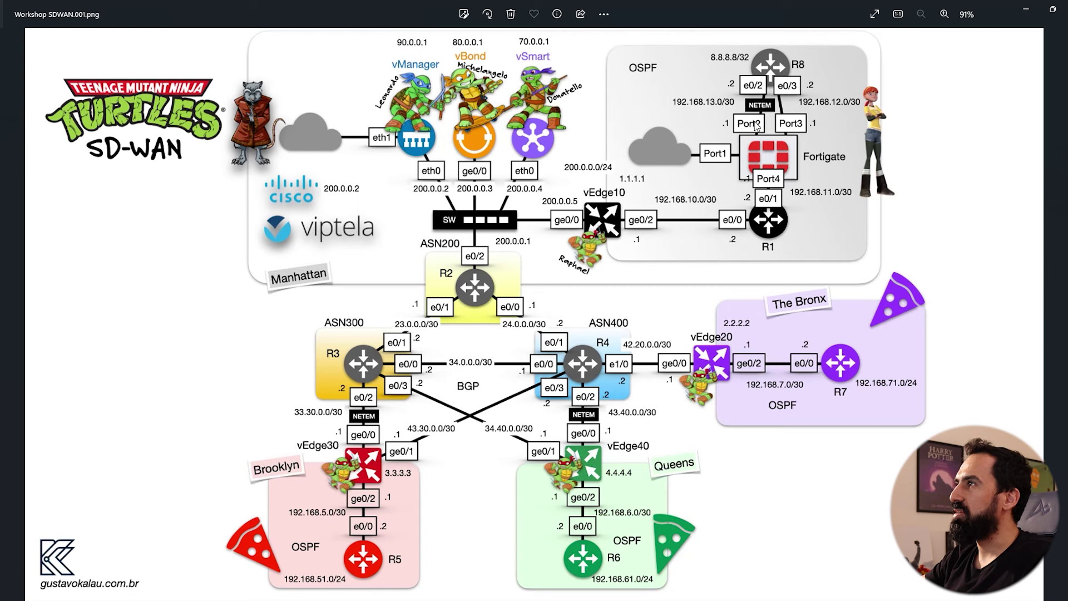
pyautogui.click(1027, 10)
# Create 3 nodes with the HUB.png icon and move Linux18 and Linux19 into place.
pyautogui.doubleClick(395, 187)
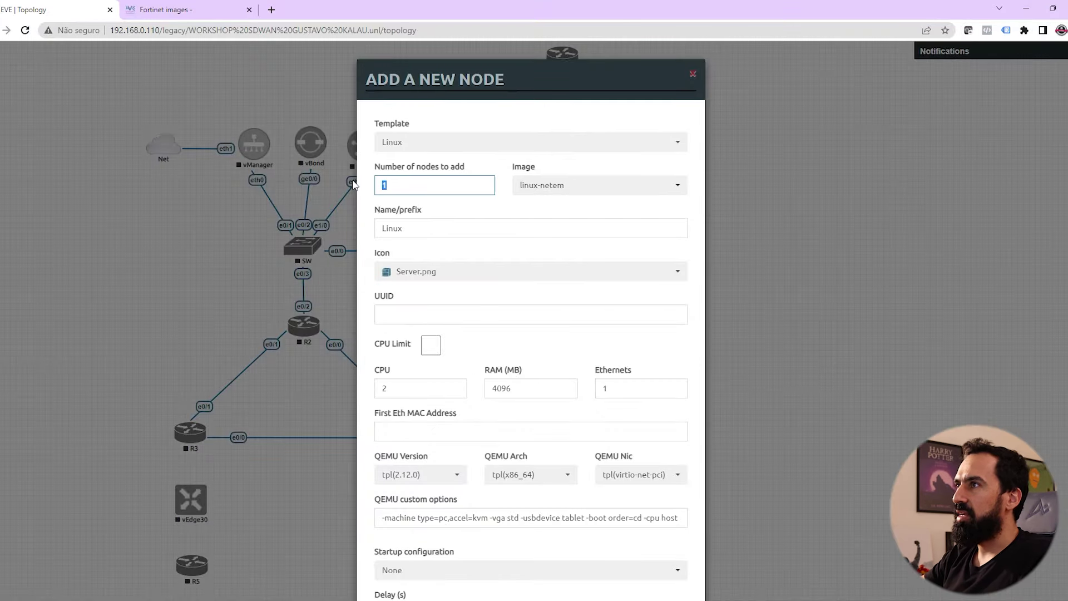
pyautogui.click(442, 278)
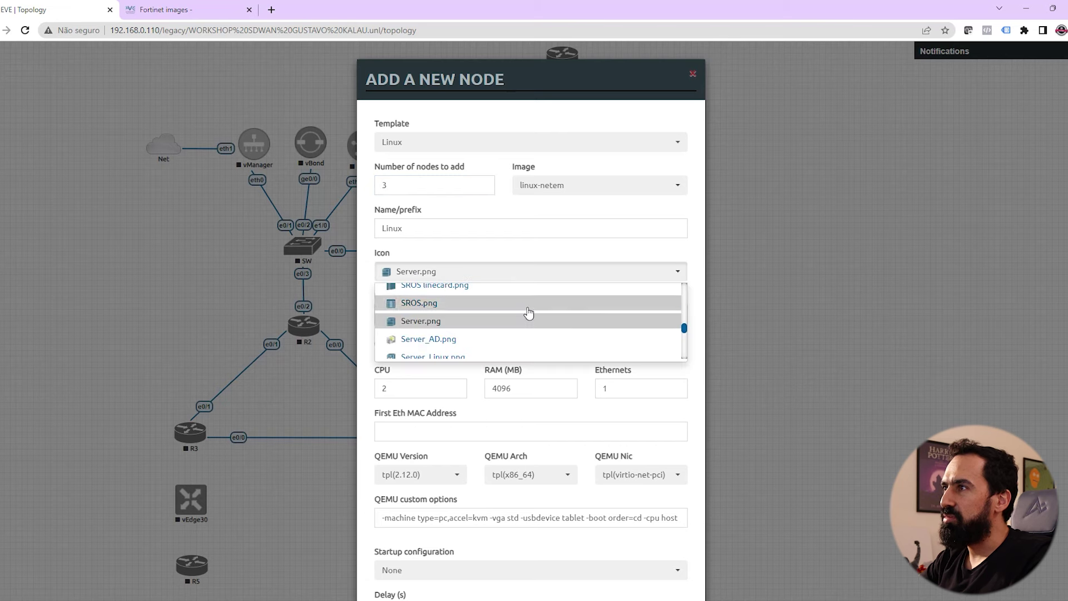
pyautogui.scroll(-2, 529, 312)
pyautogui.scroll(10, 451, 340)
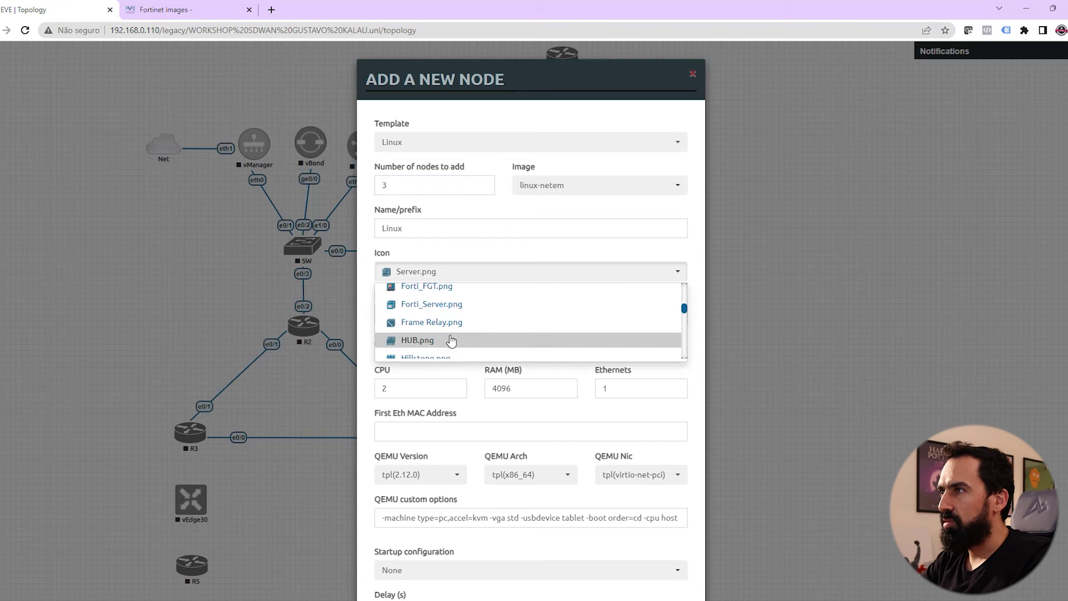
pyautogui.click(451, 340)
pyautogui.scroll(-3, 557, 309)
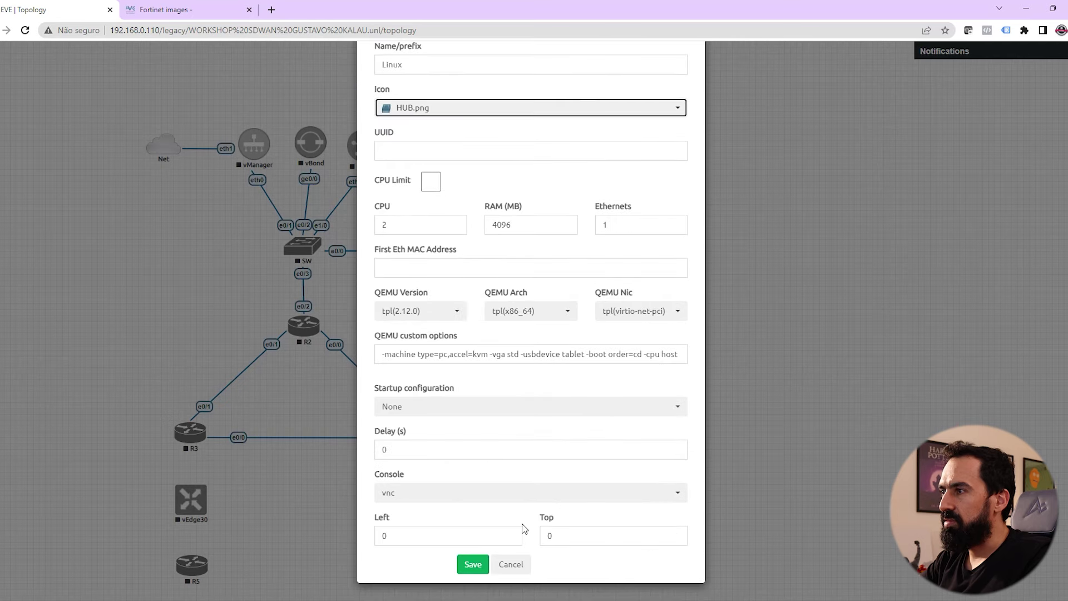
pyautogui.click(470, 562)
pyautogui.moveTo(104, 94); pyautogui.dragTo(693, 169)
pyautogui.moveTo(51, 52); pyautogui.dragTo(107, 448)
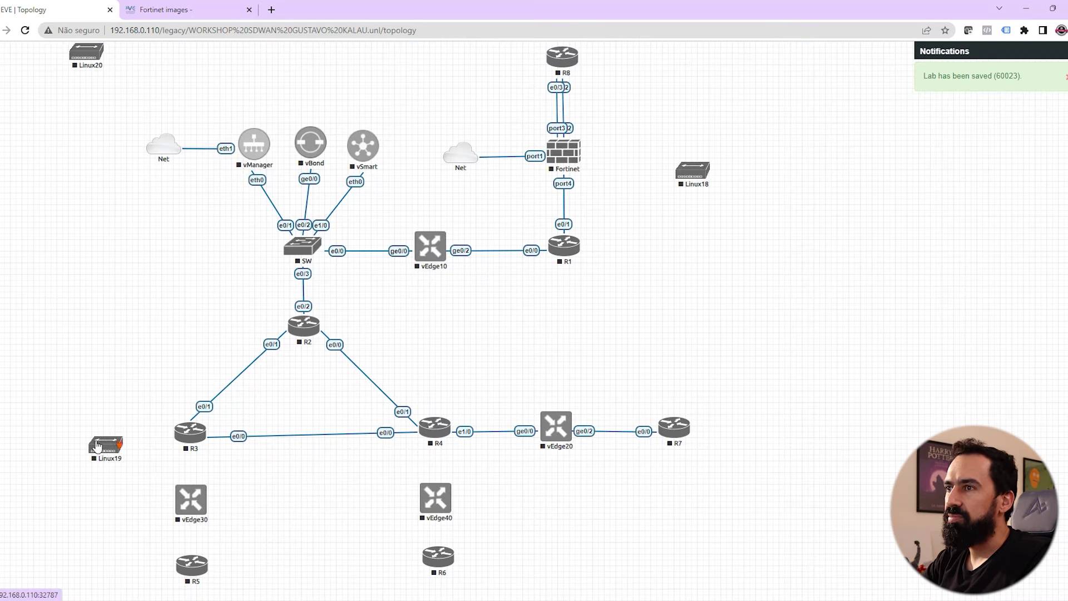
# Place Linux19 near R3 and rename Linux20 to NETEM1 and Linux19 to NETEM2.
pyautogui.moveTo(86, 53); pyautogui.dragTo(106, 344)
pyautogui.doubleClick(106, 344)
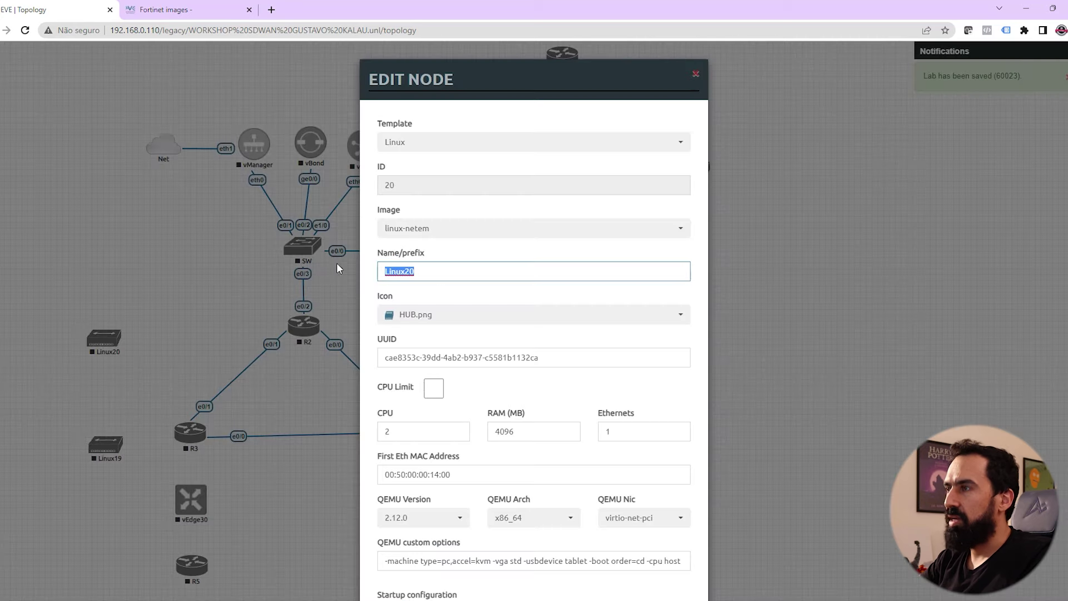
pyautogui.write('NETEM1')
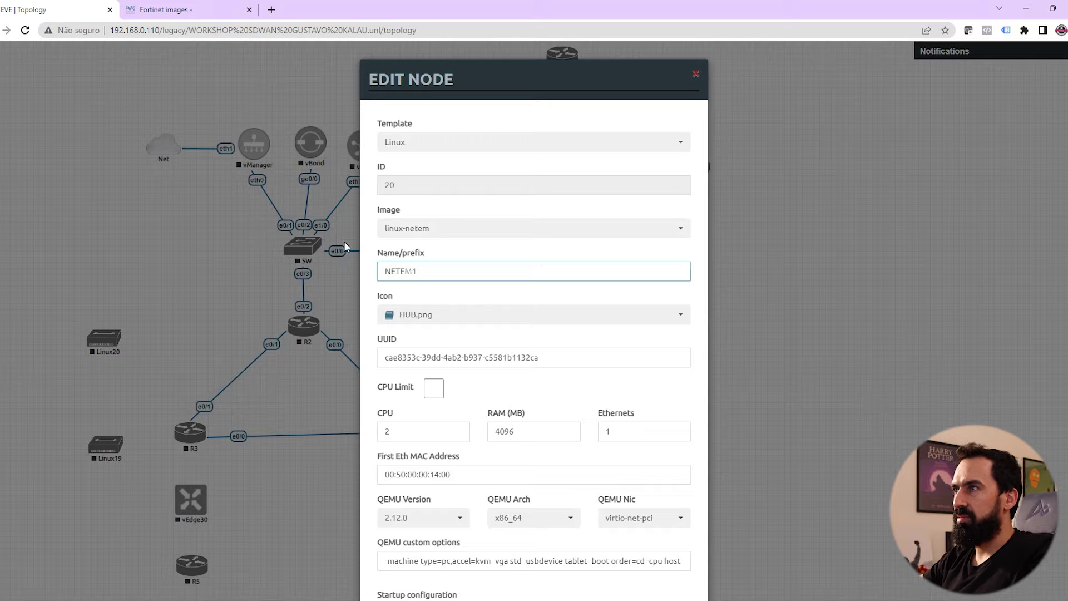
pyautogui.press('Return')
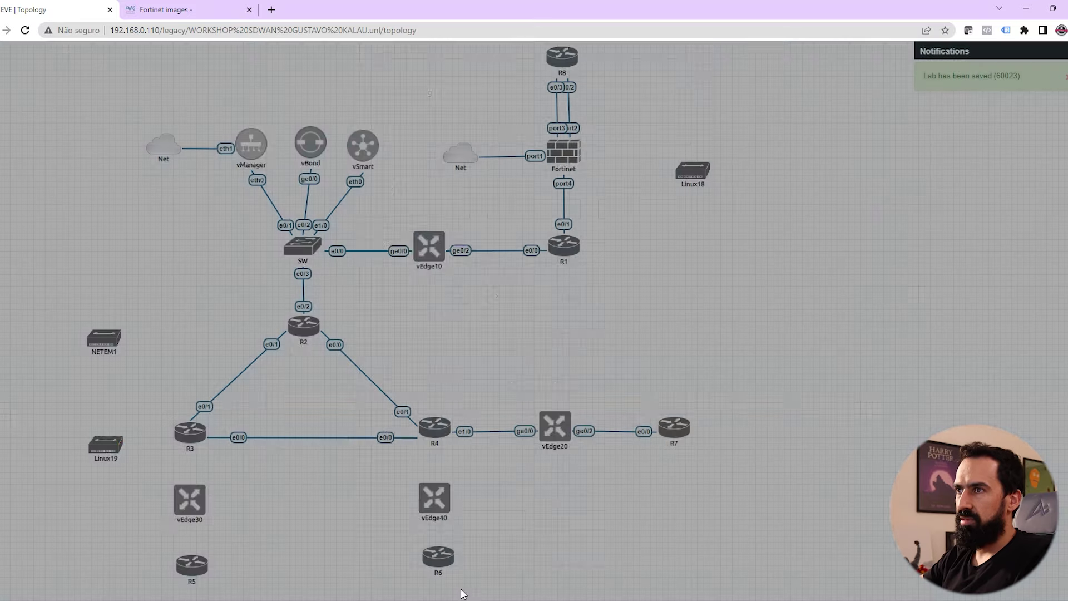
pyautogui.rightClick(108, 445)
pyautogui.click(188, 567)
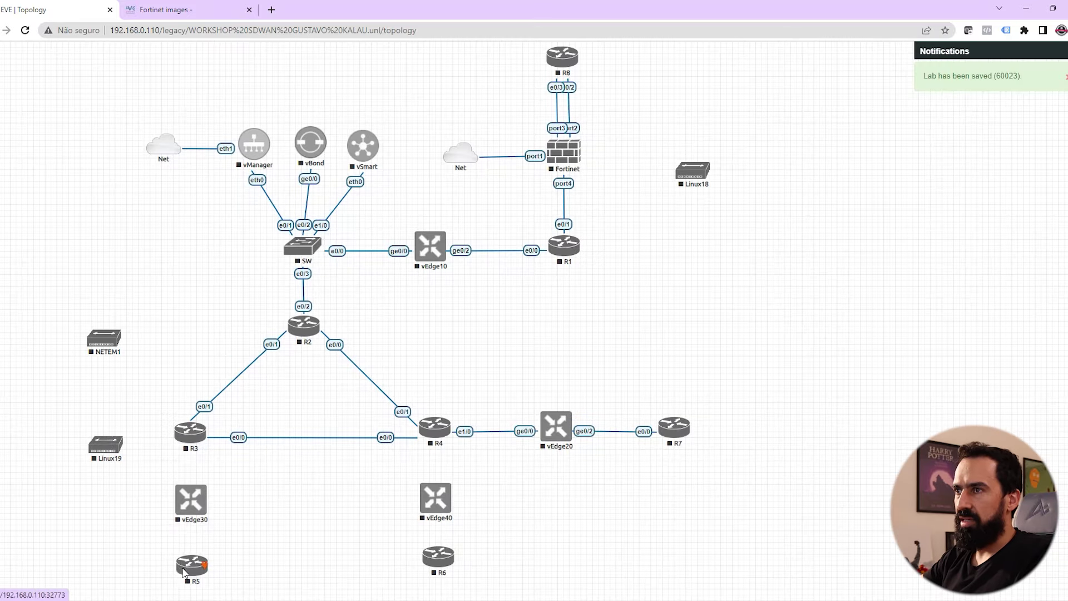
pyautogui.write('NETEM1')
pyautogui.press('BackSpace')
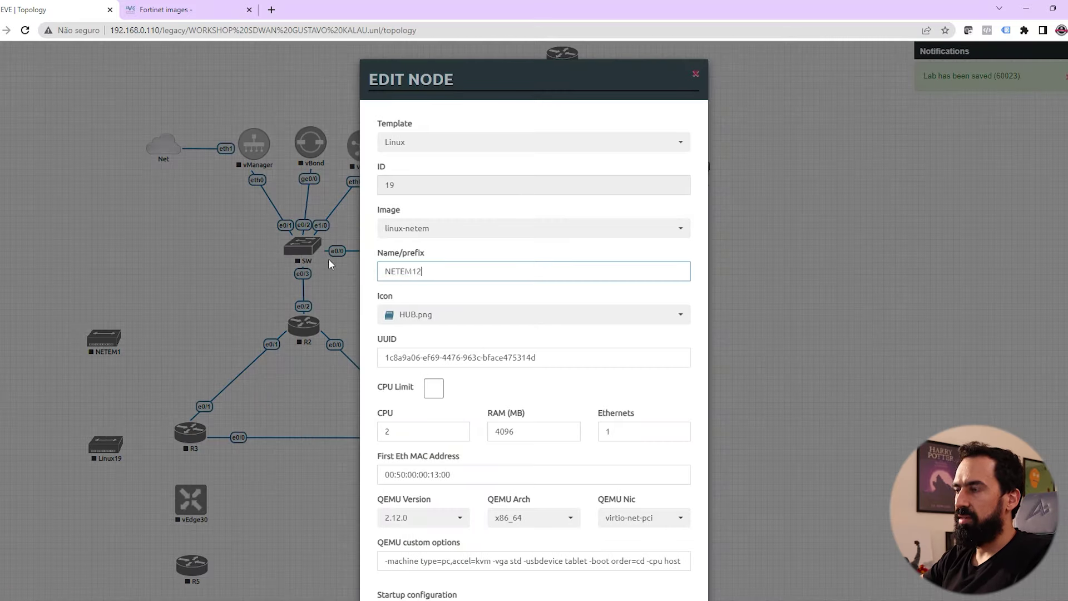
pyautogui.write('2')
pyautogui.press('Return')
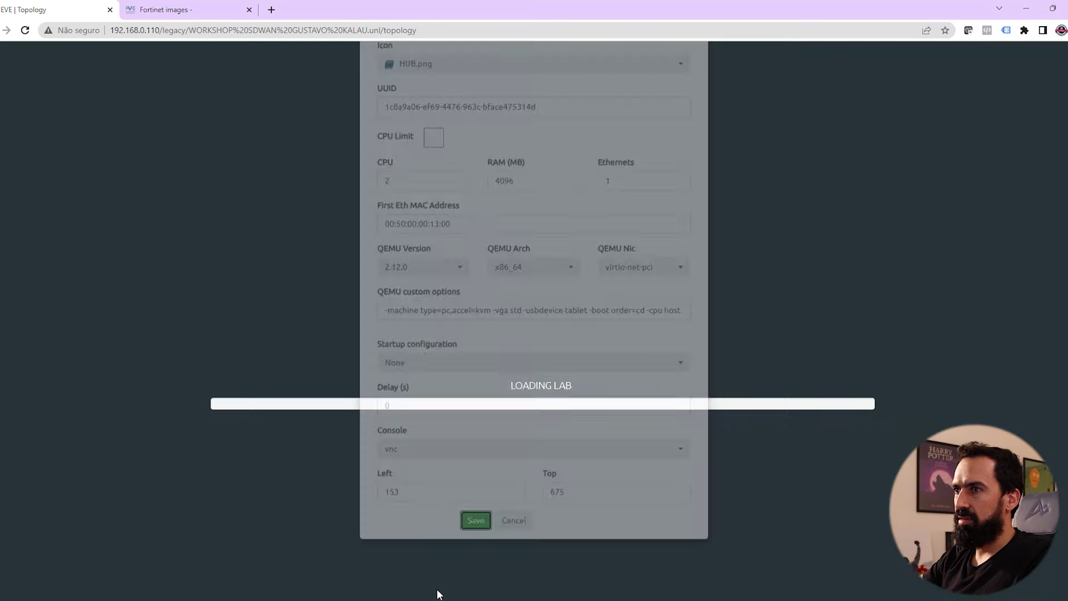
# Rename node Linux18 to NETEM3.
pyautogui.rightClick(689, 172)
pyautogui.click(752, 301)
pyautogui.write('NETEM1')
pyautogui.press('BackSpace')
pyautogui.write('3')
pyautogui.press('Return')
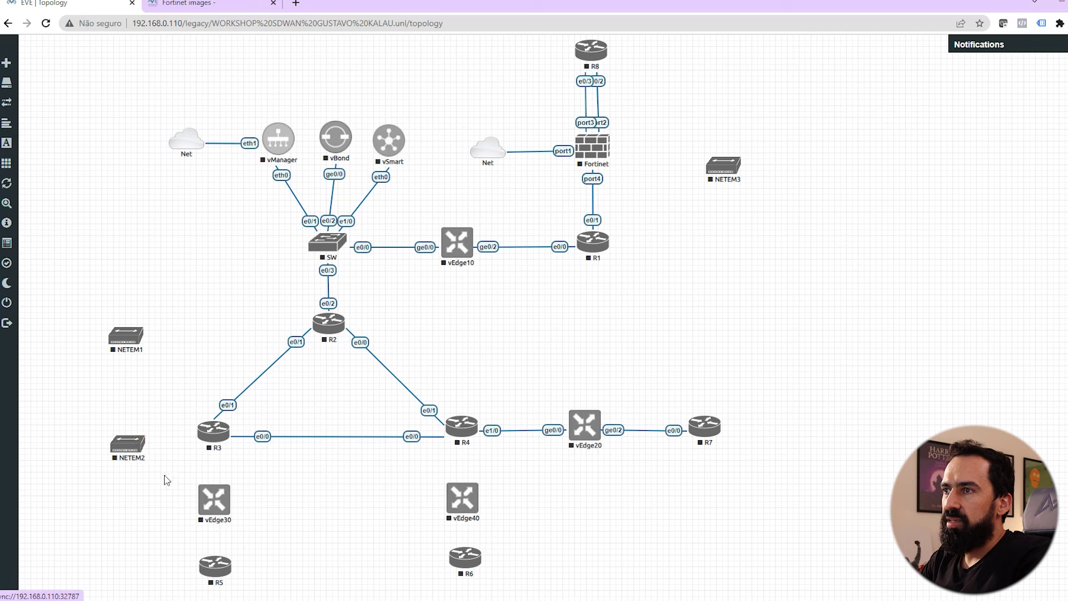
# Move NETEM2 below R3 and NETEM3 below R4, renaming NETEM3 to NETEM4.
pyautogui.moveTo(127, 445); pyautogui.dragTo(214, 513)
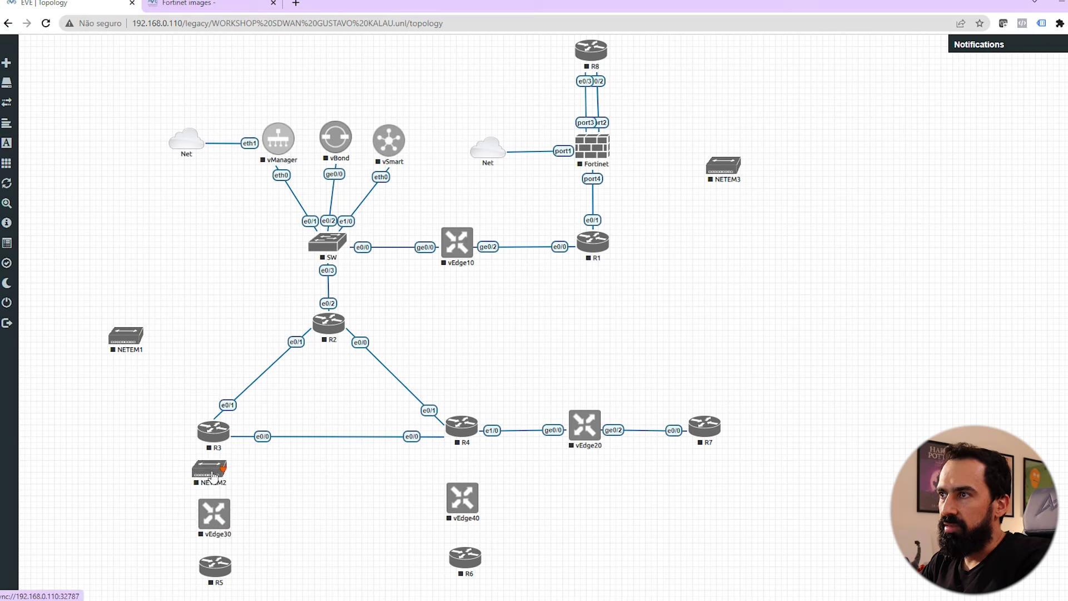
pyautogui.rightClick(214, 474)
pyautogui.click(754, 165)
pyautogui.moveTo(724, 178); pyautogui.dragTo(464, 512)
pyautogui.rightClick(468, 474)
pyautogui.click(500, 540)
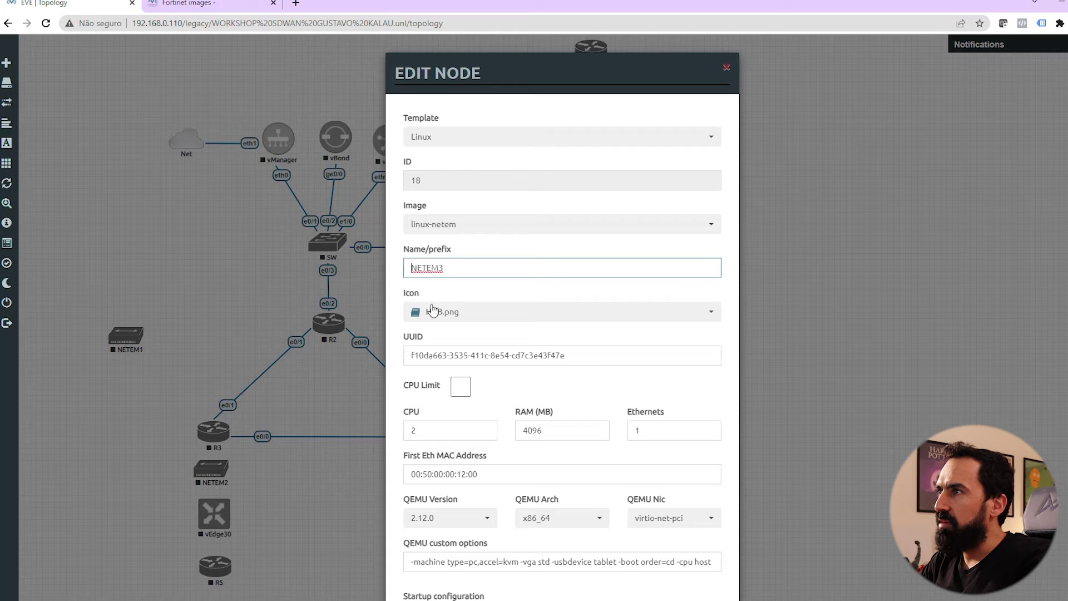
pyautogui.write('4')
pyautogui.scroll(-5, 446, 275)
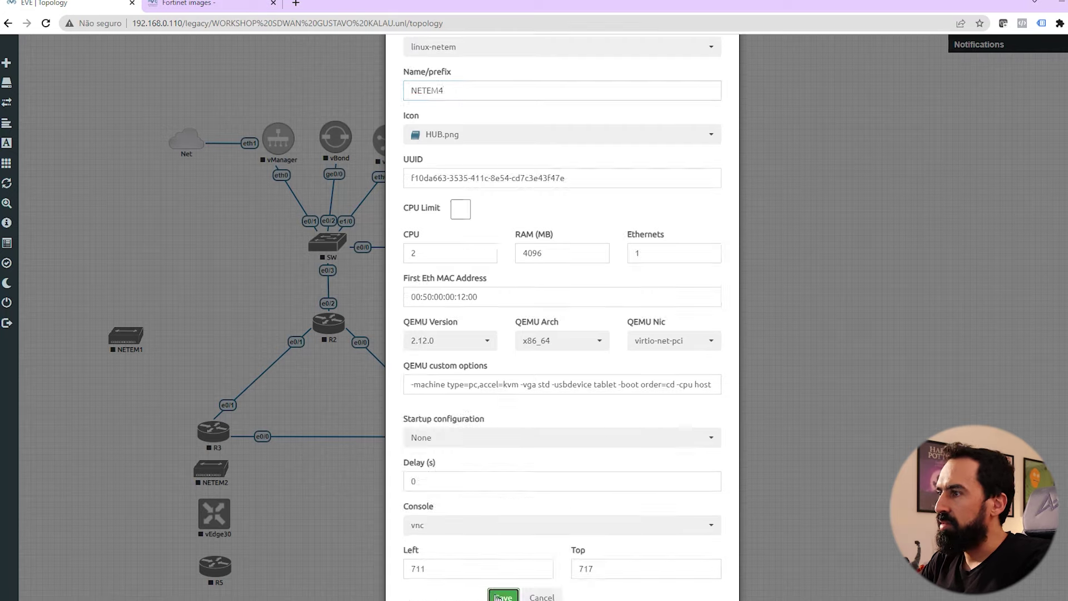
pyautogui.click(496, 594)
# Rename NETEM2 to NETEM3, delete NETEM1, and move router R3 up and right.
pyautogui.rightClick(222, 480)
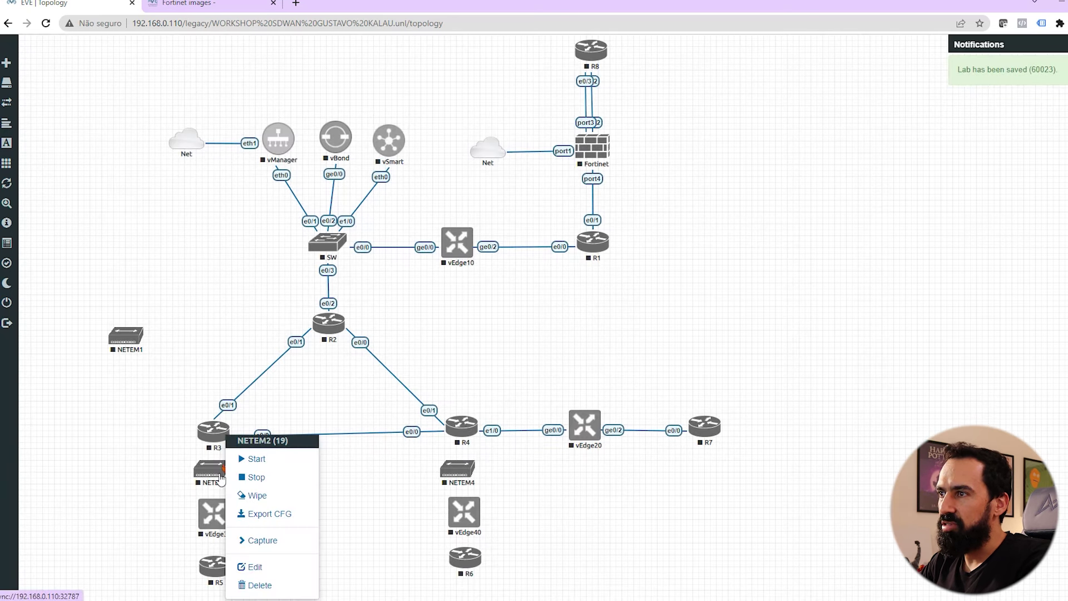
pyautogui.click(255, 565)
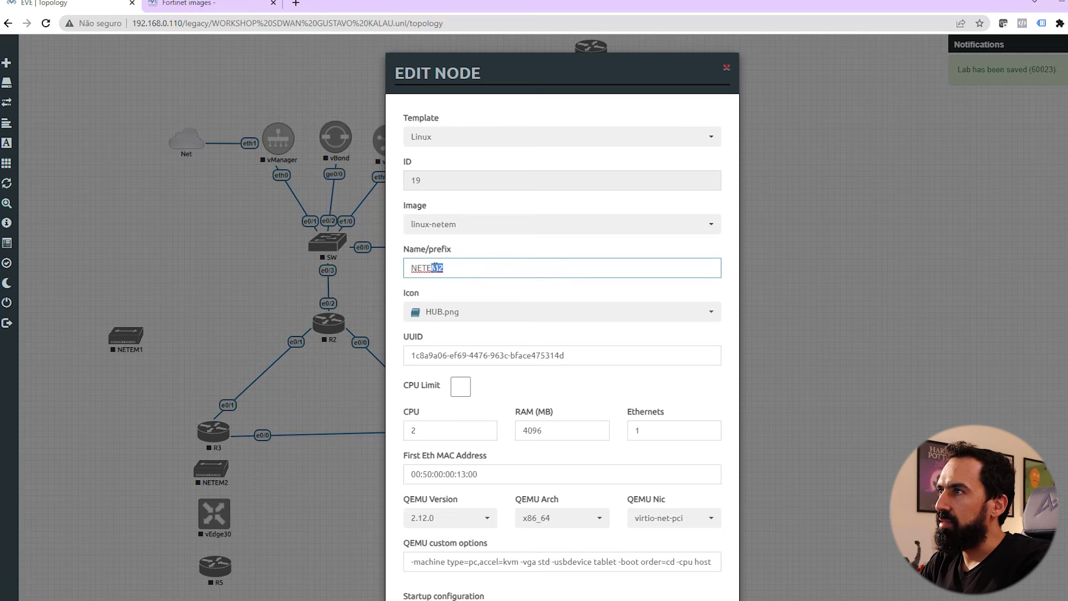
pyautogui.write('3')
pyautogui.press('Return')
pyautogui.rightClick(119, 333)
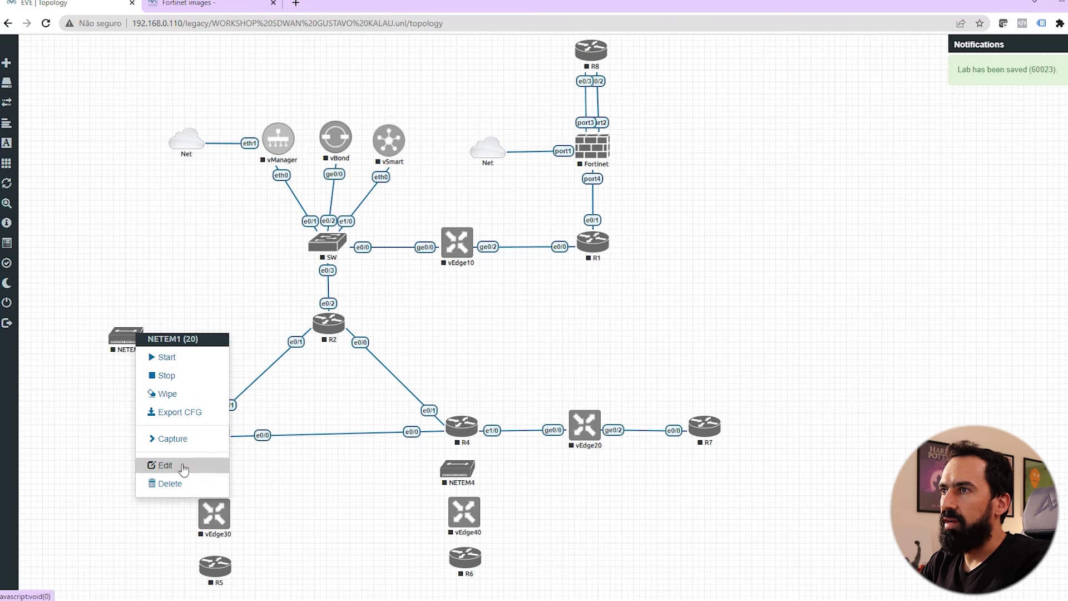
pyautogui.click(196, 483)
pyautogui.moveTo(210, 438); pyautogui.dragTo(228, 396)
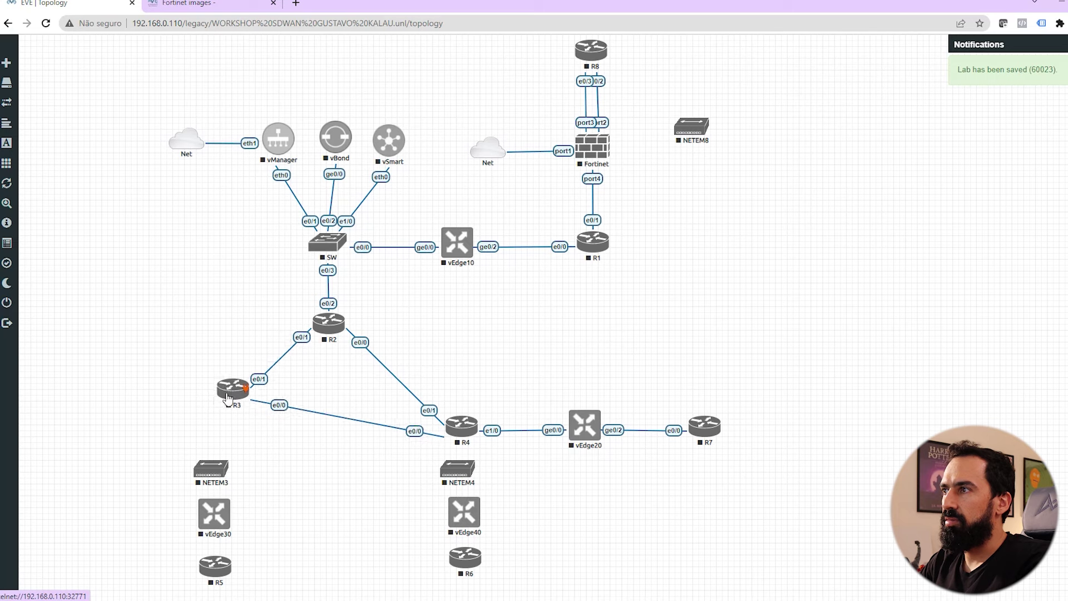
# Move R4 and NETEM3 closer to R3, abandoning a first R3–NETEM3 link attempt.
pyautogui.moveTo(478, 434); pyautogui.dragTo(441, 399)
pyautogui.moveTo(211, 469); pyautogui.dragTo(211, 449)
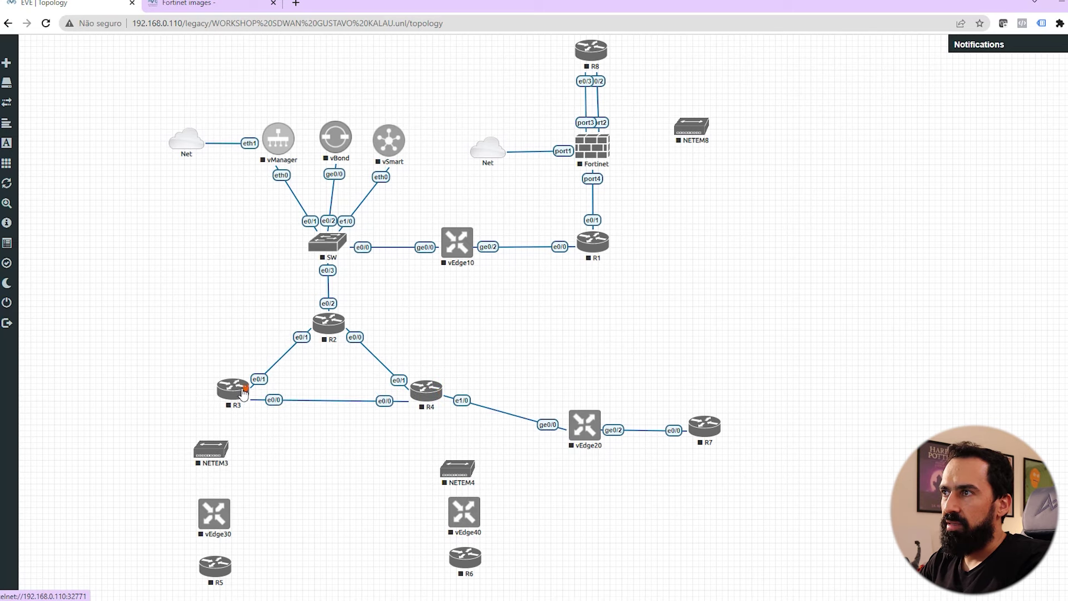
pyautogui.moveTo(245, 389); pyautogui.dragTo(211, 450)
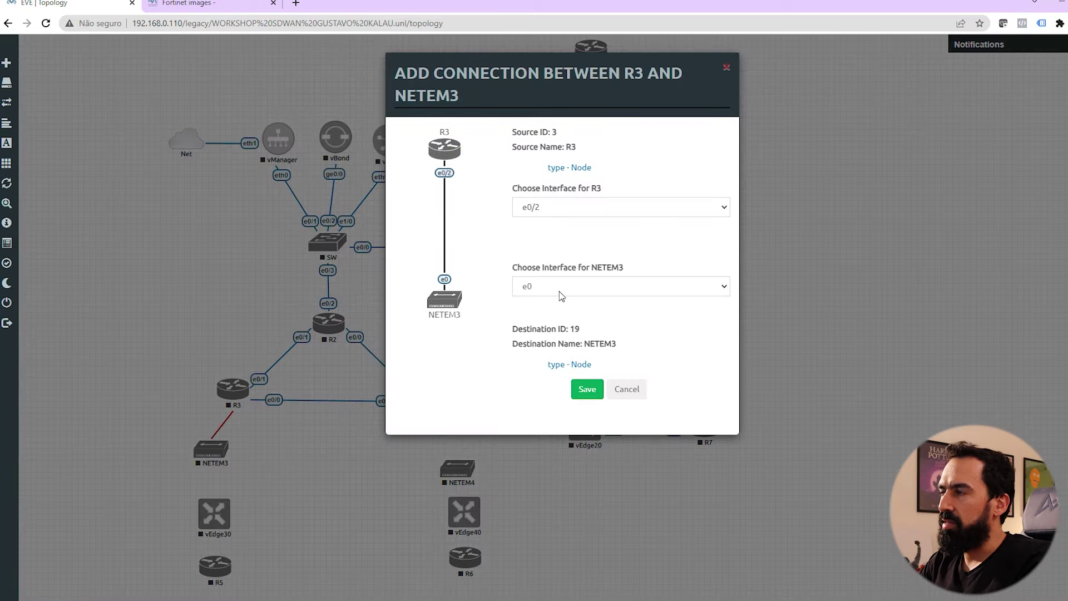
pyautogui.click(586, 294)
pyautogui.click(586, 293)
pyautogui.click(626, 389)
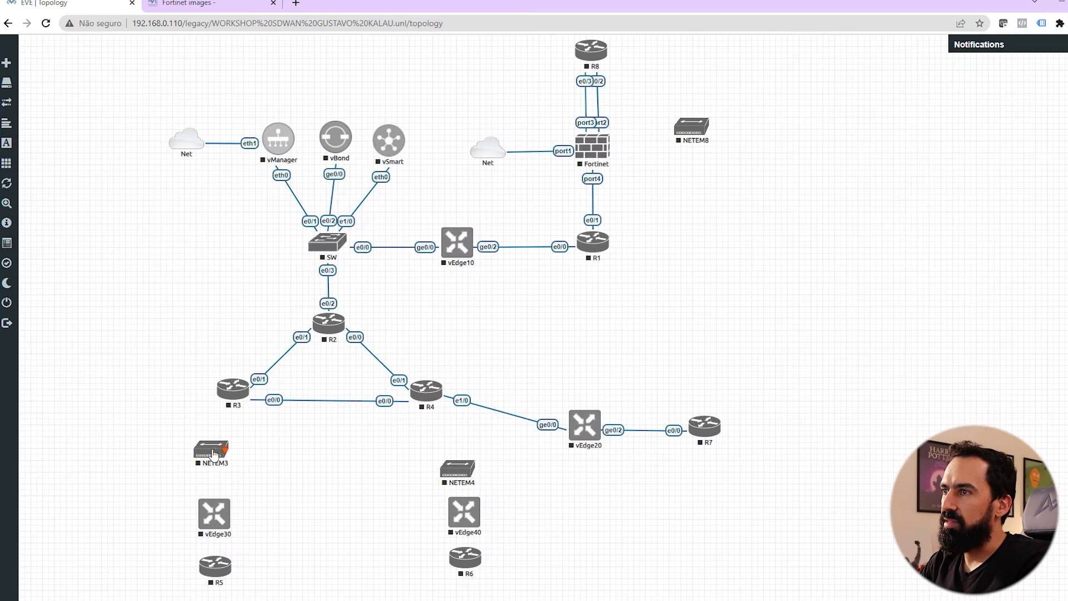
# Check the Ethernets count in the NETEM3 and NETEM4 node settings.
pyautogui.rightClick(212, 448)
pyautogui.click(277, 564)
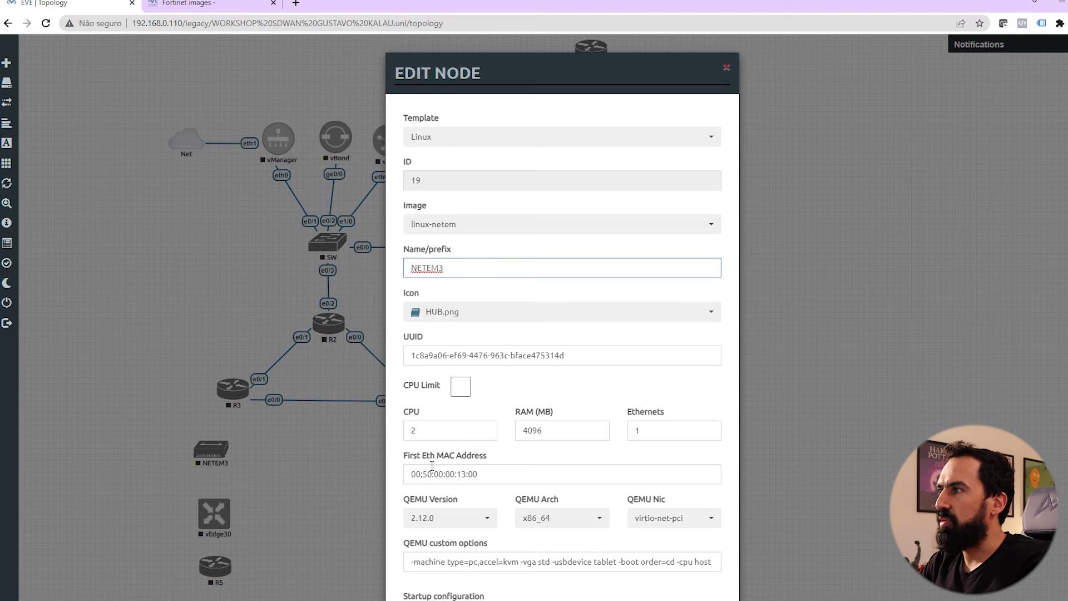
pyautogui.click(652, 428)
pyautogui.scroll(-4, 617, 481)
pyautogui.click(504, 566)
pyautogui.rightClick(472, 474)
pyautogui.click(503, 565)
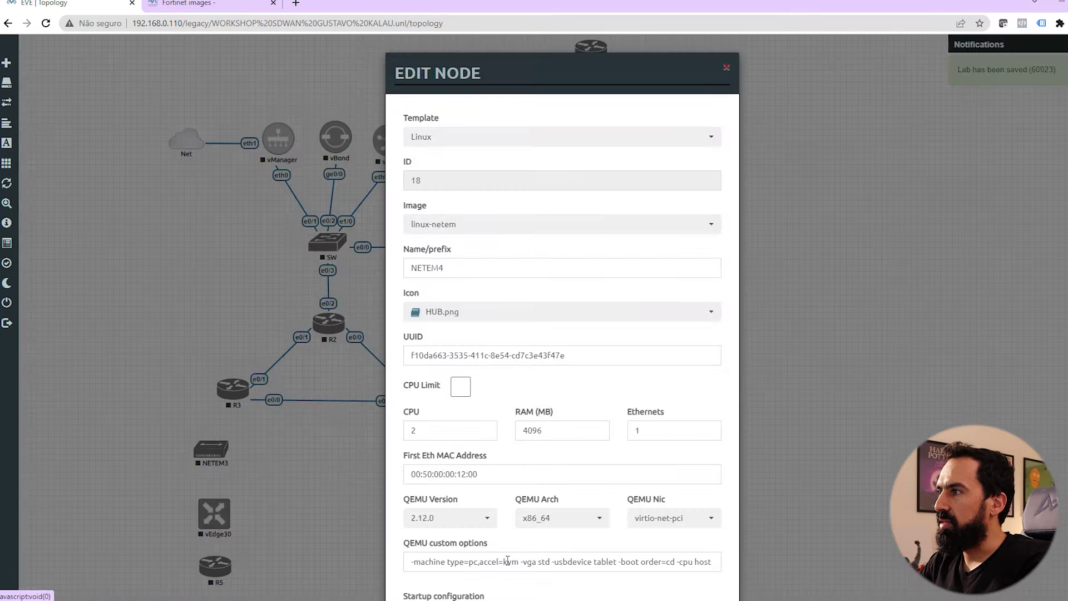
pyautogui.click(652, 428)
pyautogui.scroll(-3, 592, 492)
# Set NETEM8's Ethernets count from 1 to 2 and save it.
pyautogui.rightClick(691, 129)
pyautogui.click(716, 262)
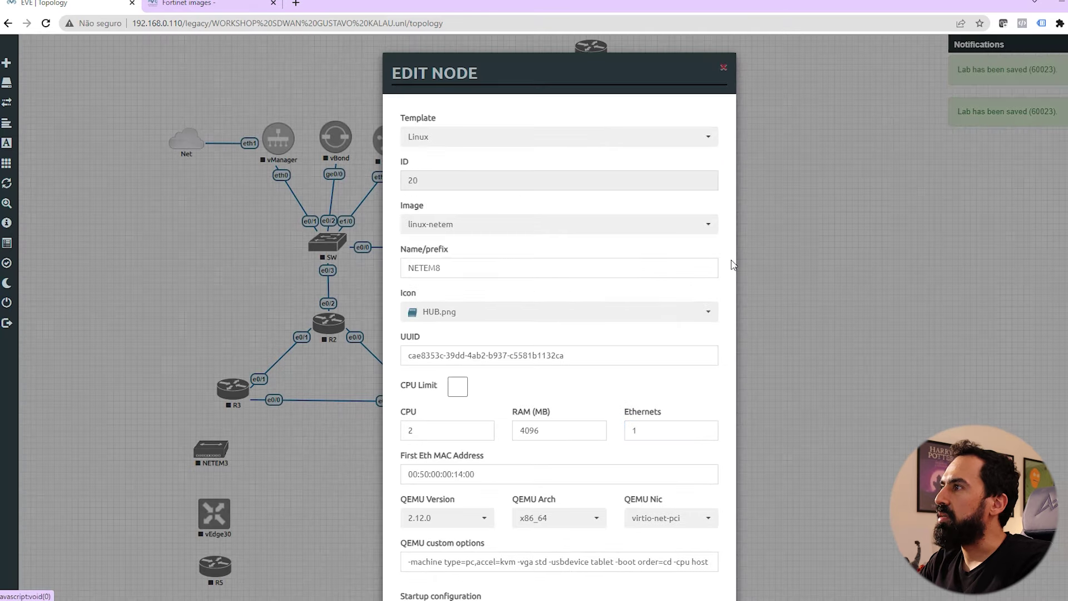
pyautogui.click(661, 430)
pyautogui.press('BackSpace')
pyautogui.write('2')
pyautogui.scroll(-4, 650, 473)
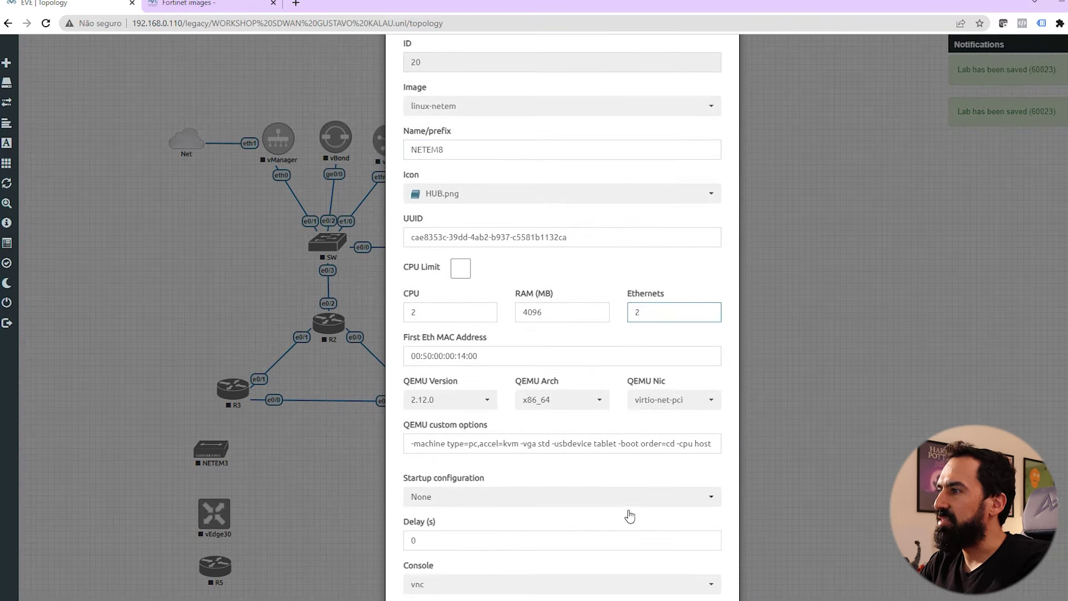
pyautogui.click(504, 565)
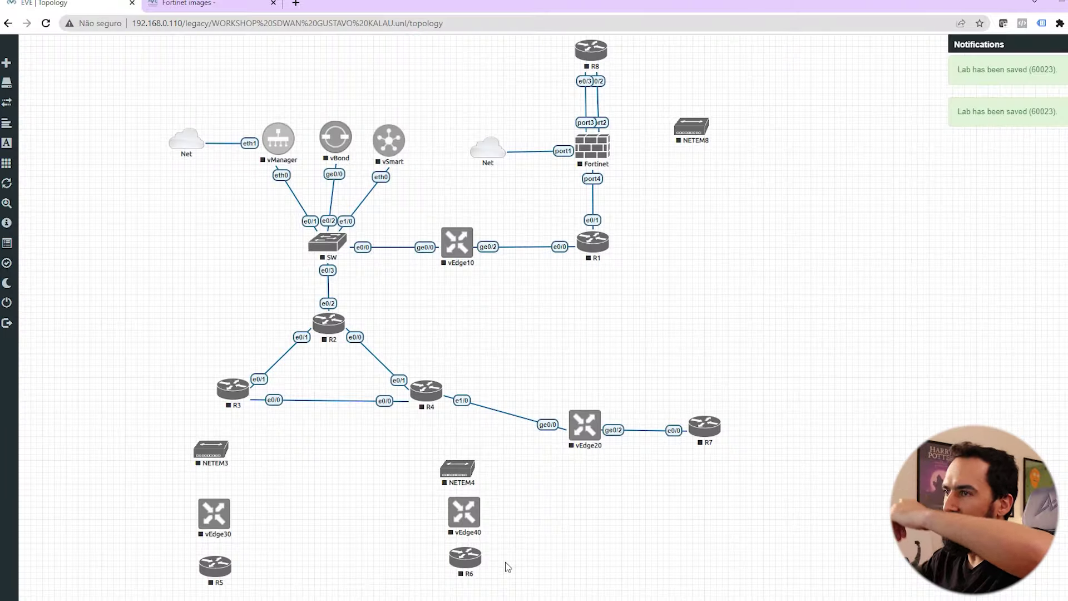
# Wire R3 e0/2 to NETEM3, and NETEM3 to vEdge30 ge0/0.
pyautogui.moveTo(248, 390); pyautogui.dragTo(224, 469)
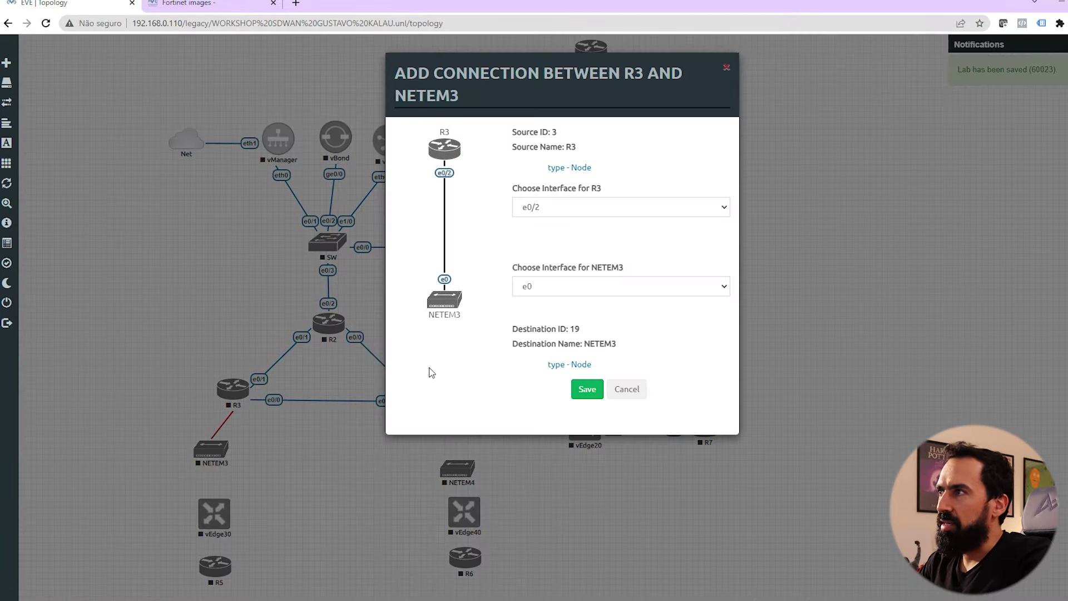
pyautogui.click(595, 388)
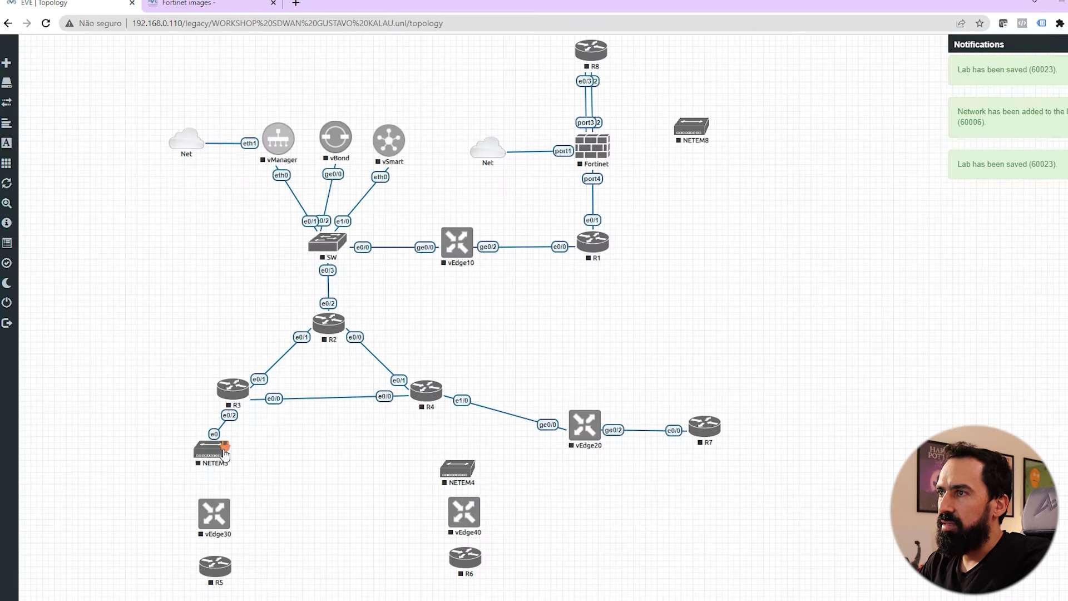
pyautogui.moveTo(224, 449); pyautogui.dragTo(211, 513)
pyautogui.click(580, 287)
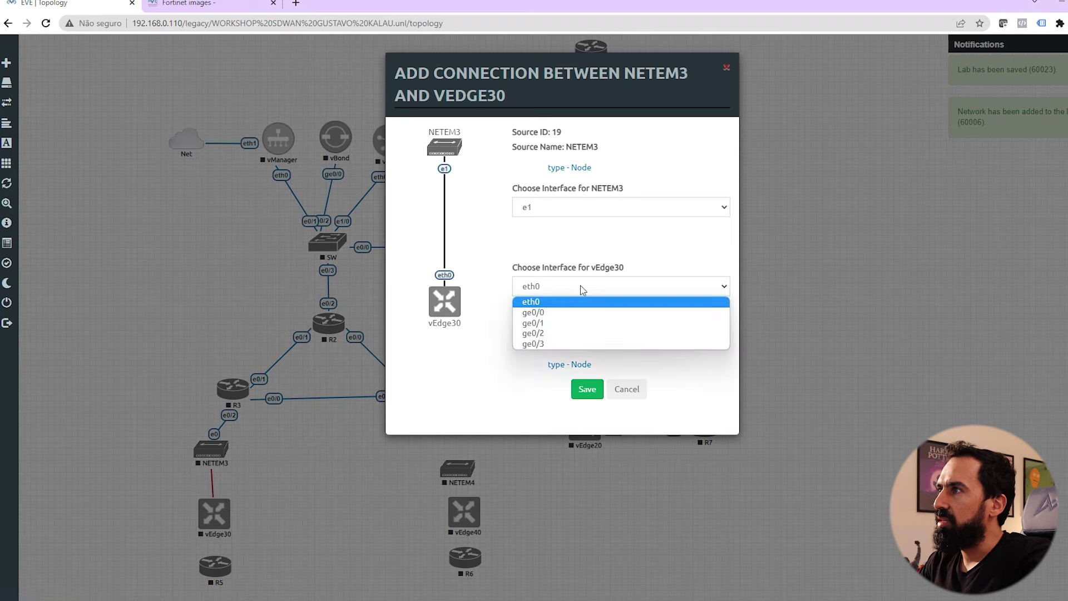
pyautogui.click(566, 311)
pyautogui.click(587, 389)
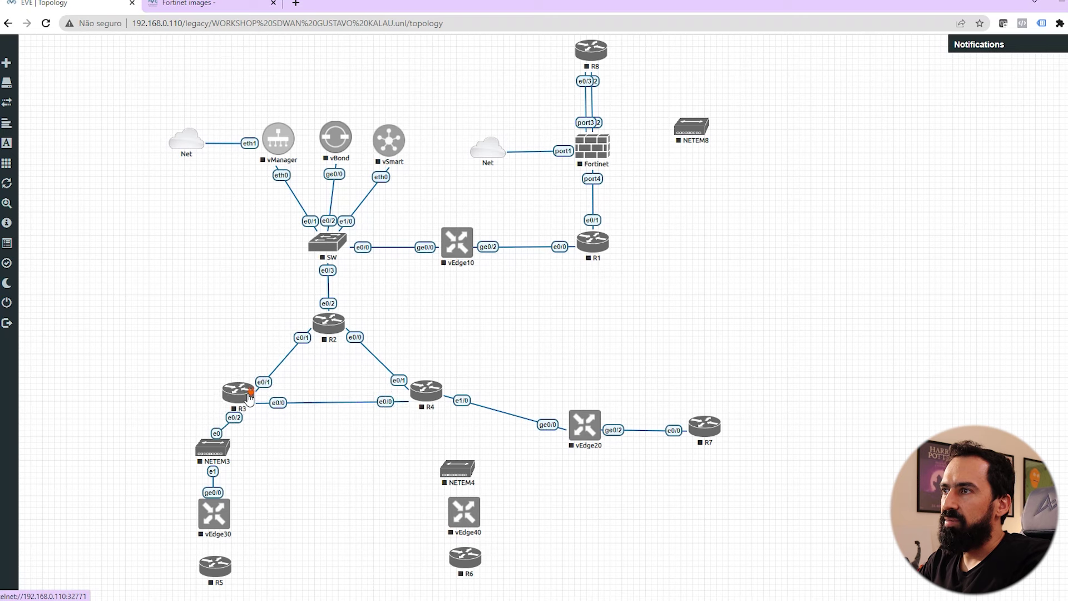
# Connect R3 directly to vEdge40 on ge0/1.
pyautogui.moveTo(245, 389); pyautogui.dragTo(458, 516)
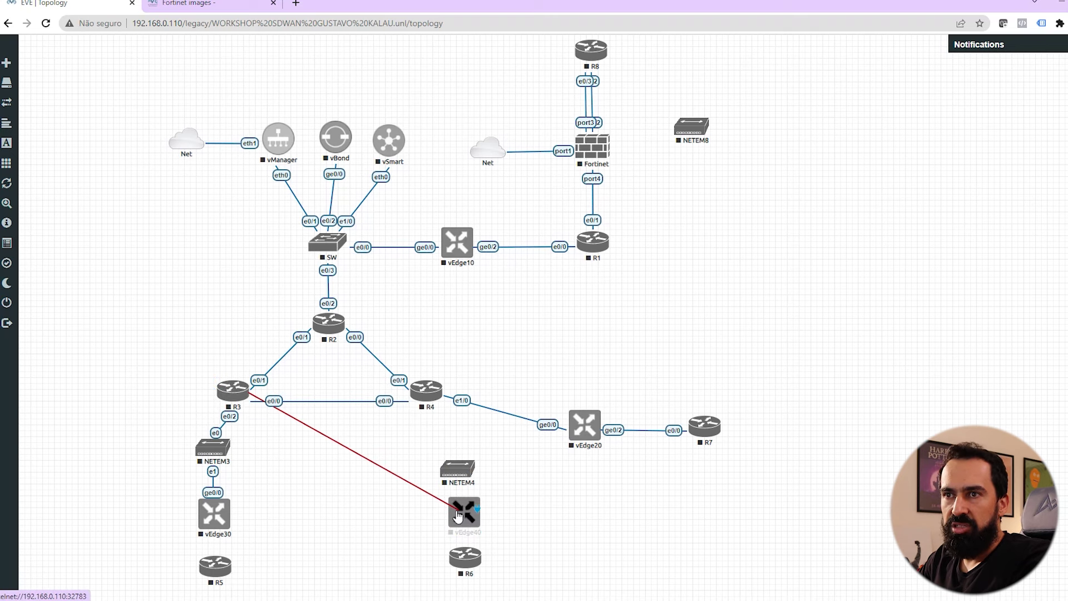
pyautogui.moveTo(457, 516); pyautogui.dragTo(457, 516)
pyautogui.click(566, 295)
pyautogui.click(567, 324)
pyautogui.click(574, 393)
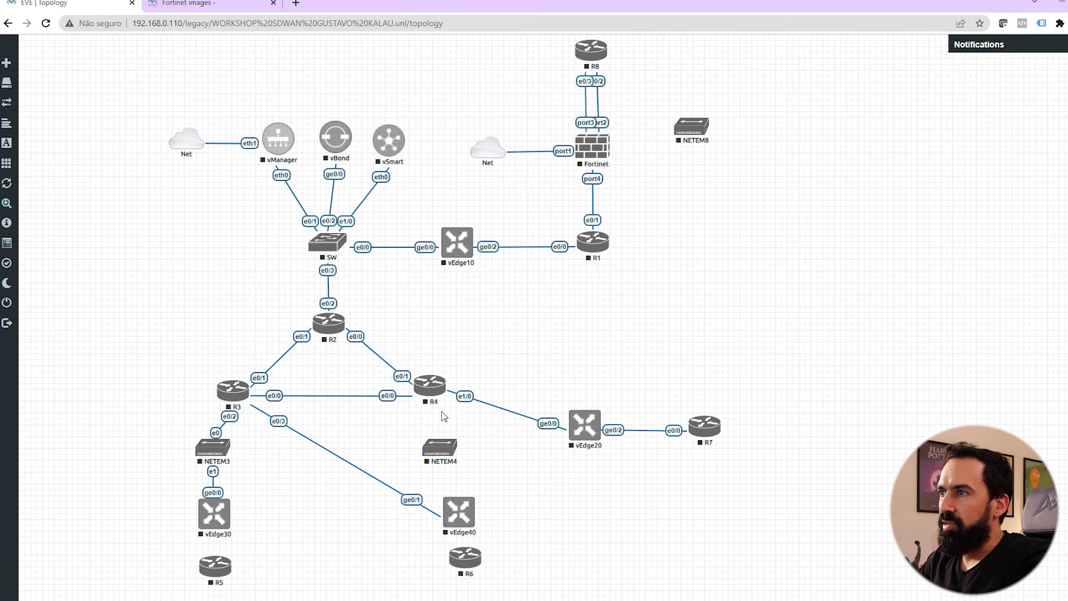
# Connect R4 e0/3 to vEdge30 ge0/1.
pyautogui.moveTo(431, 384); pyautogui.dragTo(214, 513)
pyautogui.click(597, 216)
pyautogui.click(569, 250)
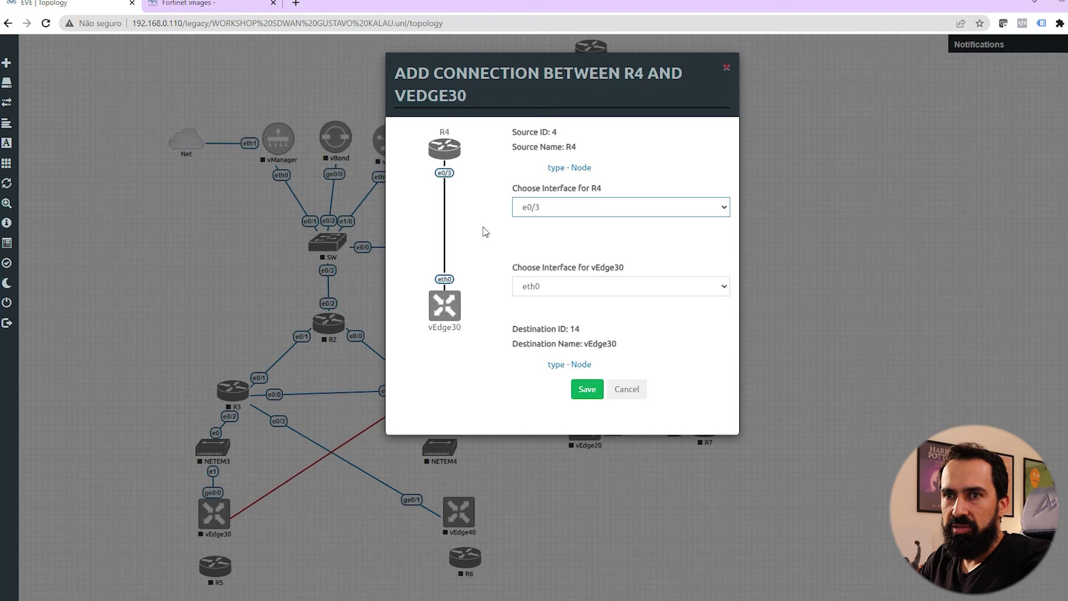
pyautogui.click(540, 289)
pyautogui.click(551, 326)
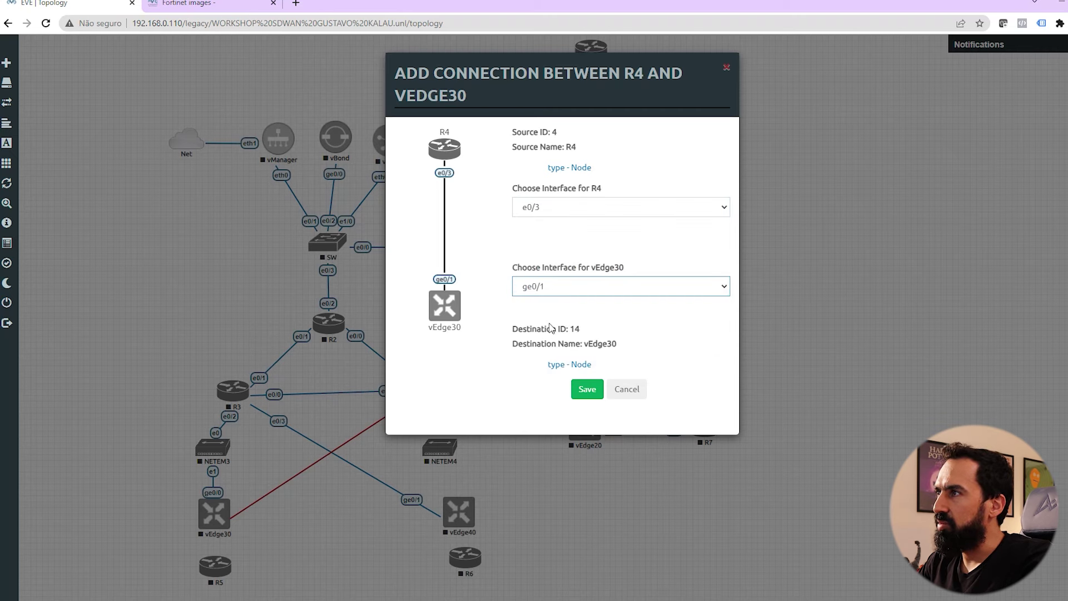
pyautogui.click(587, 390)
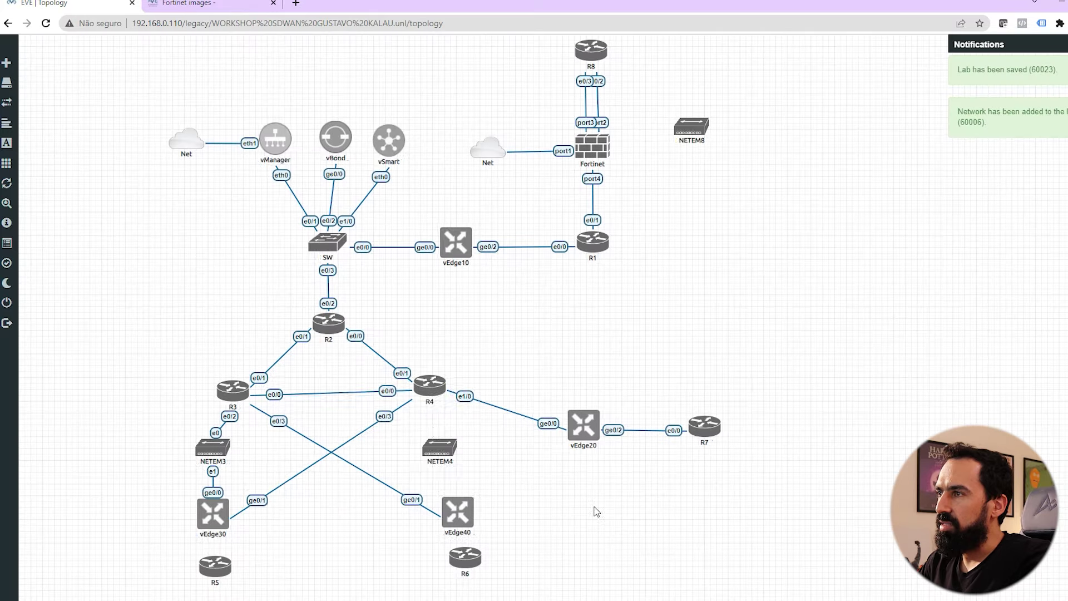
# Wire R4 e0/2 to NETEM4 e0, and NETEM4 to vEdge40 ge0/0.
pyautogui.moveTo(439, 387); pyautogui.dragTo(440, 443)
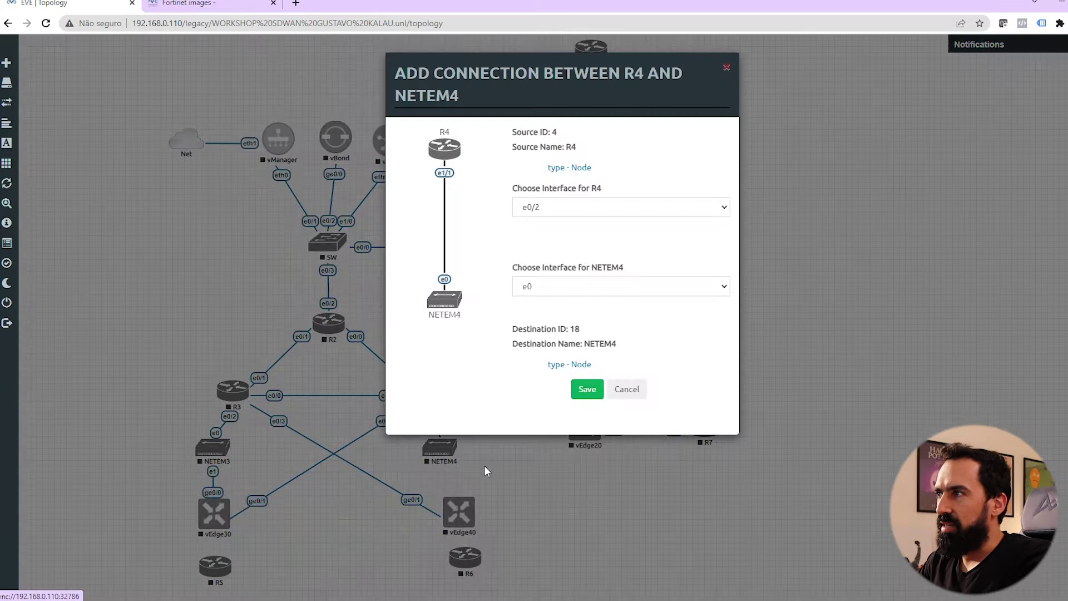
pyautogui.click(573, 287)
pyautogui.click(566, 342)
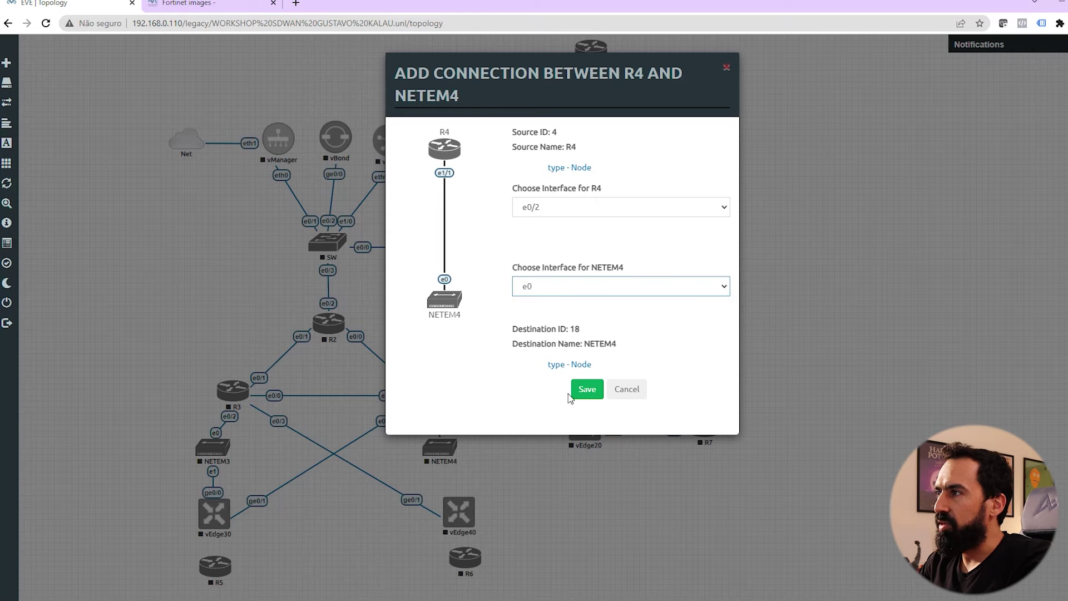
pyautogui.click(584, 388)
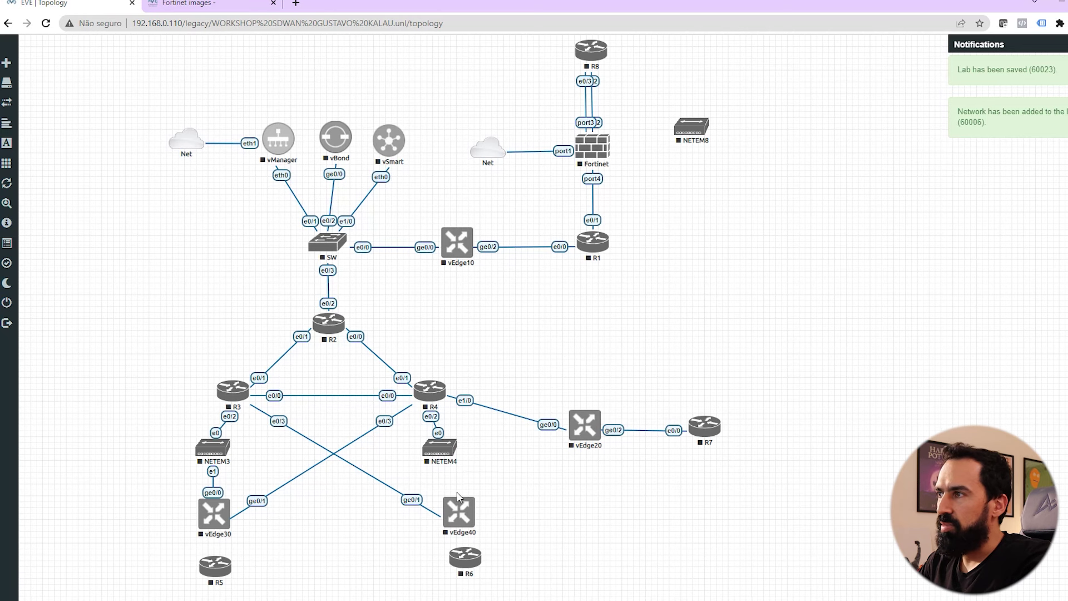
pyautogui.moveTo(453, 445); pyautogui.dragTo(458, 507)
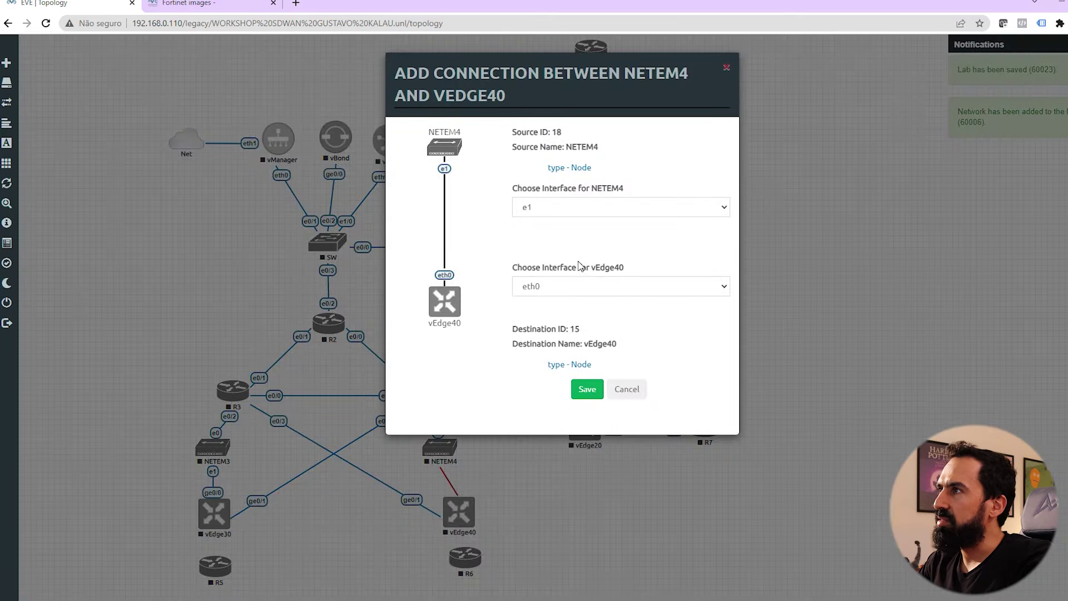
pyautogui.click(562, 286)
pyautogui.click(562, 312)
pyautogui.click(586, 390)
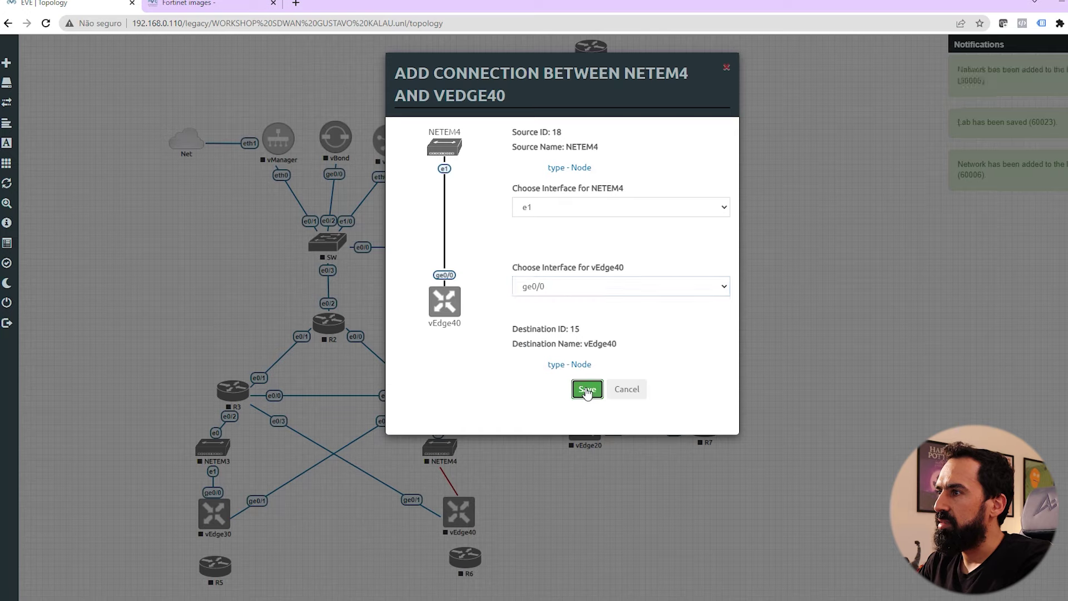
# Move vEdge40 below NETEM4, R5 left of vEdge30, and R6 beside vEdge40.
pyautogui.moveTo(458, 521); pyautogui.dragTo(447, 571)
pyautogui.moveTo(216, 565); pyautogui.dragTo(130, 518)
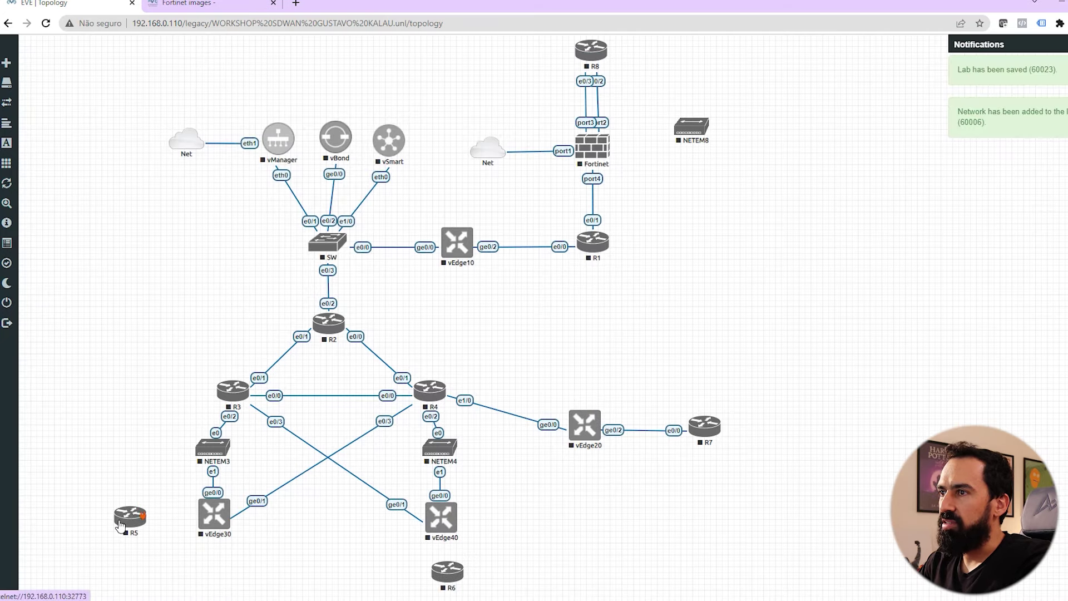
pyautogui.moveTo(451, 582); pyautogui.dragTo(522, 534)
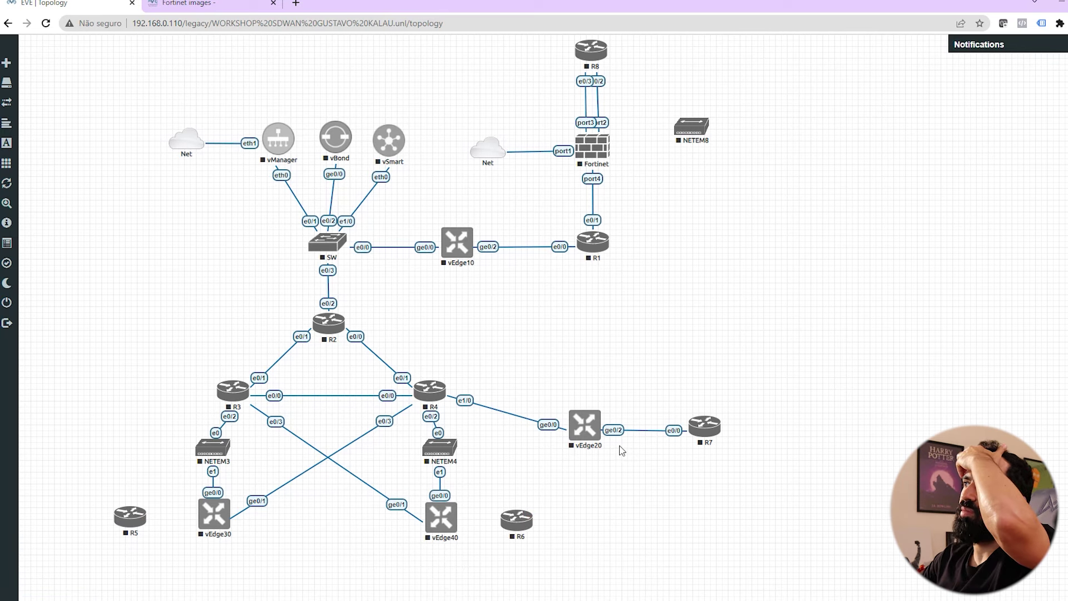
# Move R8 beside the Fortinet, park NETEM8 at the far right, and fit the topology.
pyautogui.moveTo(692, 128); pyautogui.dragTo(696, 257)
pyautogui.moveTo(596, 63); pyautogui.dragTo(733, 159)
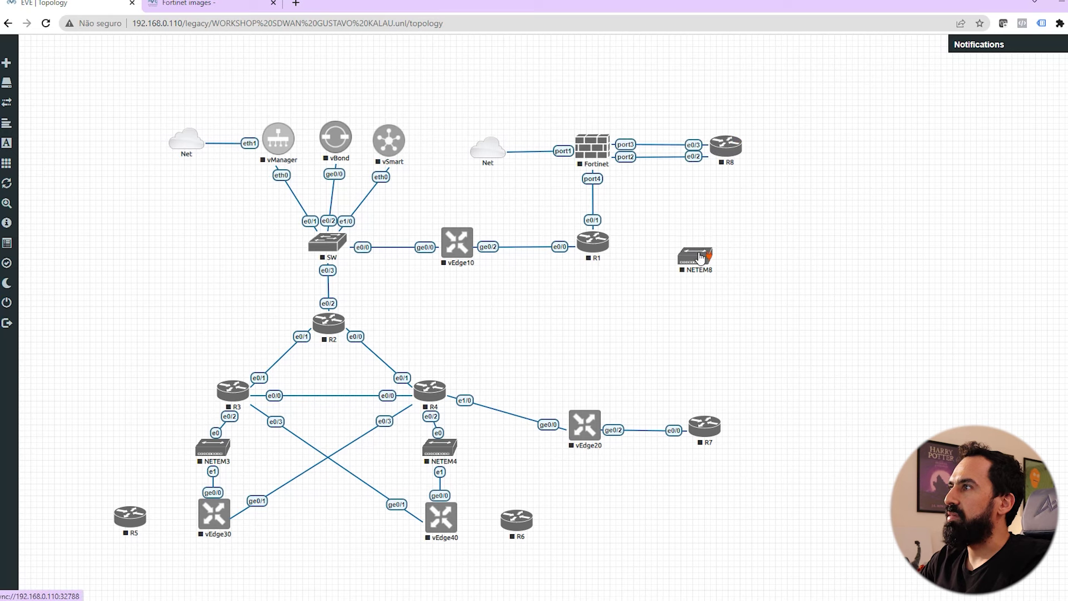
pyautogui.moveTo(698, 257); pyautogui.dragTo(922, 243)
pyautogui.click(7, 183)
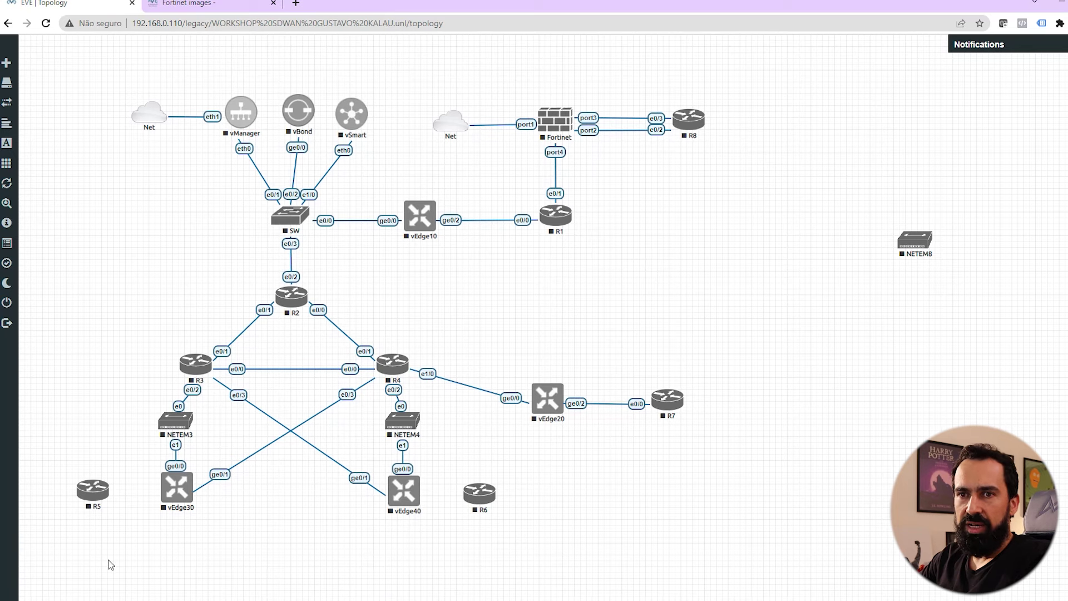
# Link R5 to vEdge30 ge0/2 and vEdge40 ge0/2 to R6, then reposition R7 and NETEM8.
pyautogui.moveTo(98, 497); pyautogui.dragTo(177, 487)
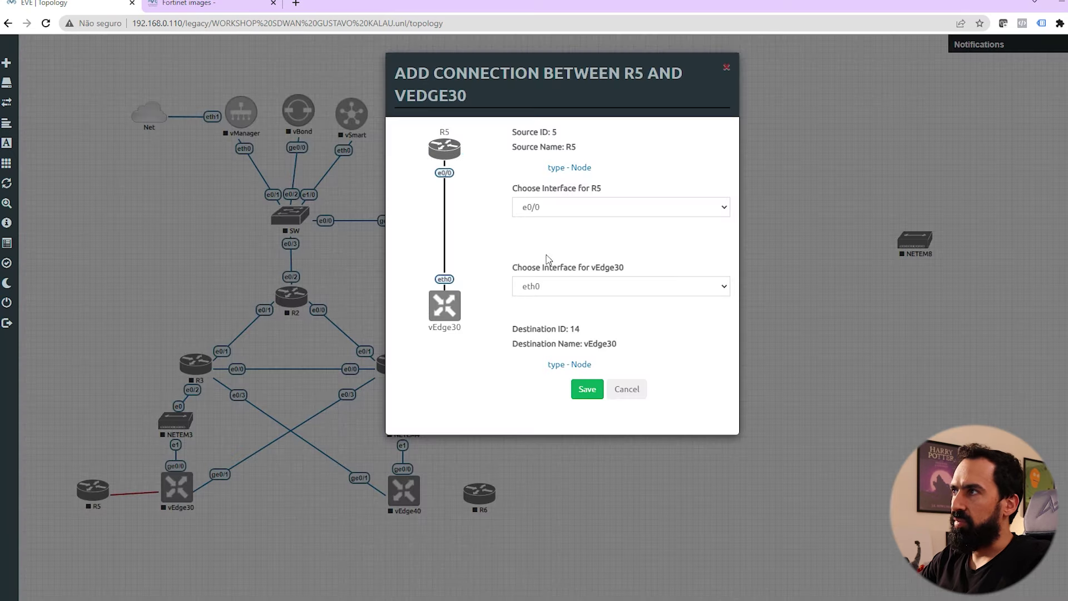
pyautogui.click(566, 284)
pyautogui.click(557, 335)
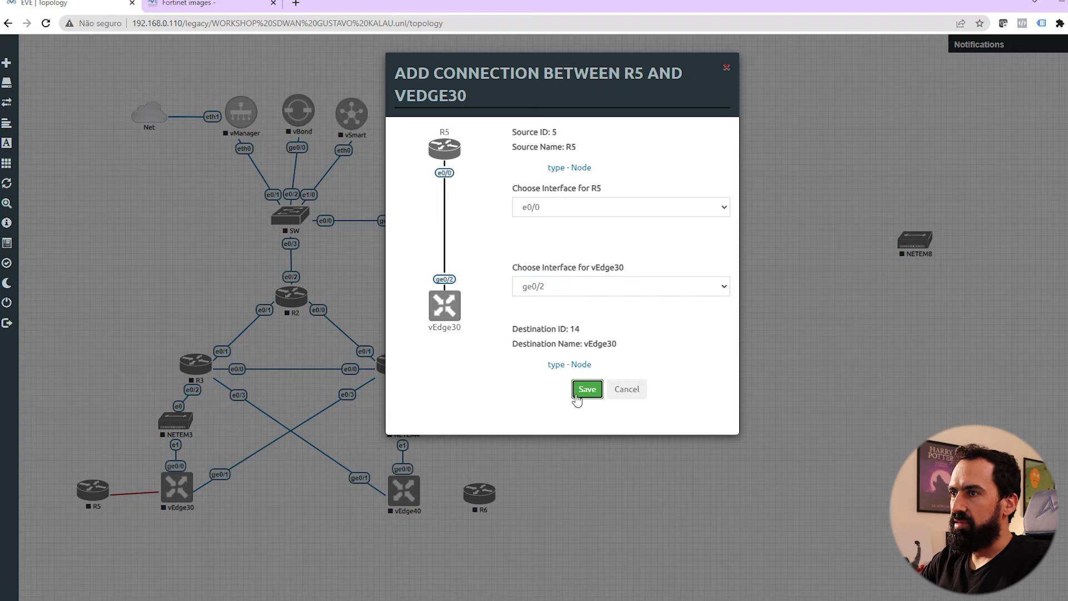
pyautogui.click(587, 389)
pyautogui.moveTo(480, 494); pyautogui.dragTo(497, 494)
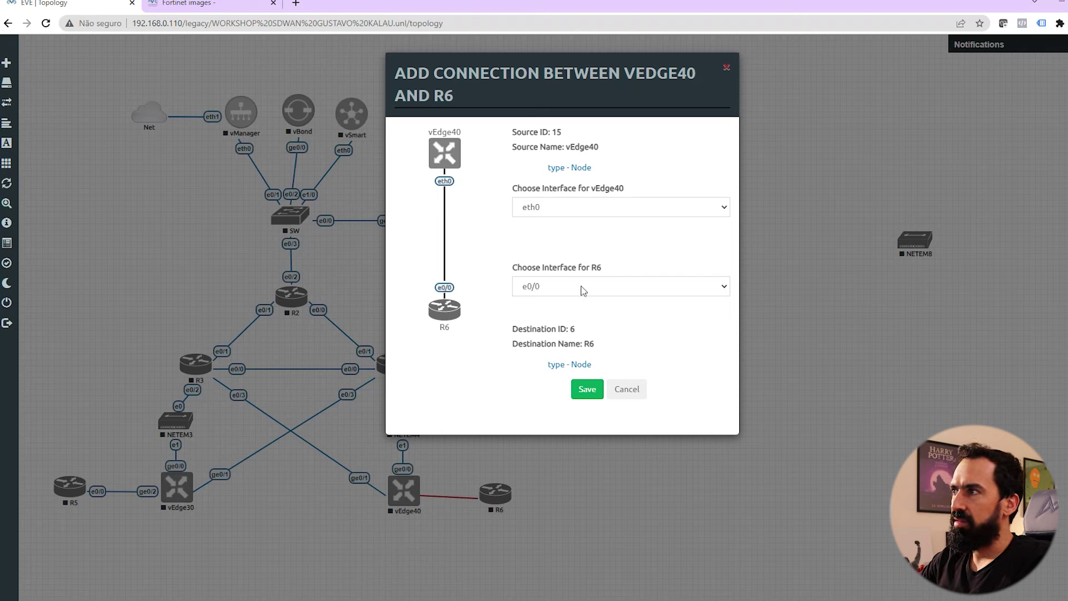
pyautogui.click(570, 206)
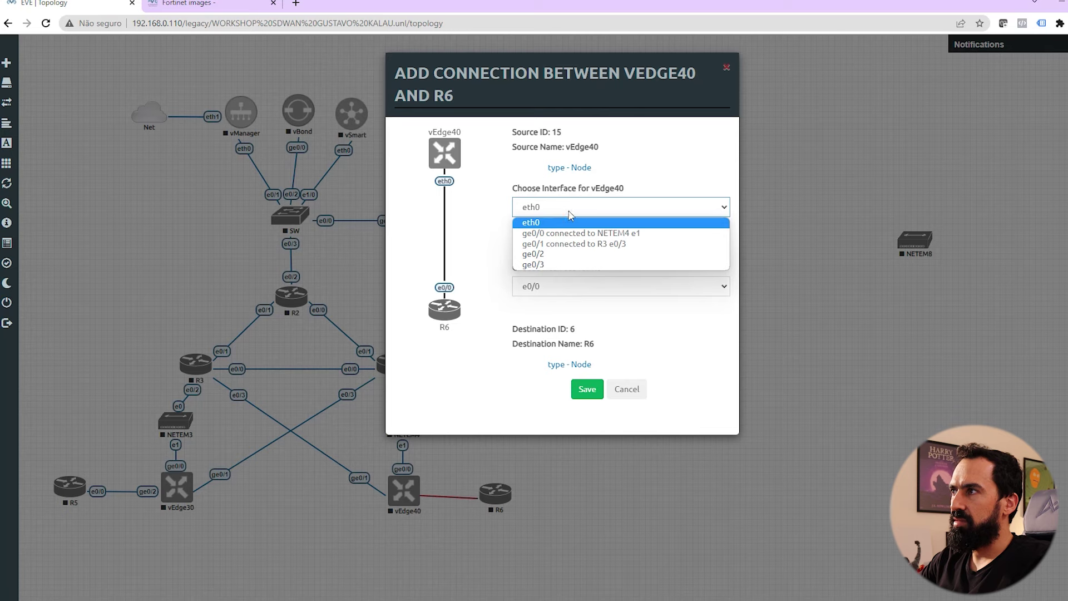
pyautogui.click(562, 255)
pyautogui.click(587, 388)
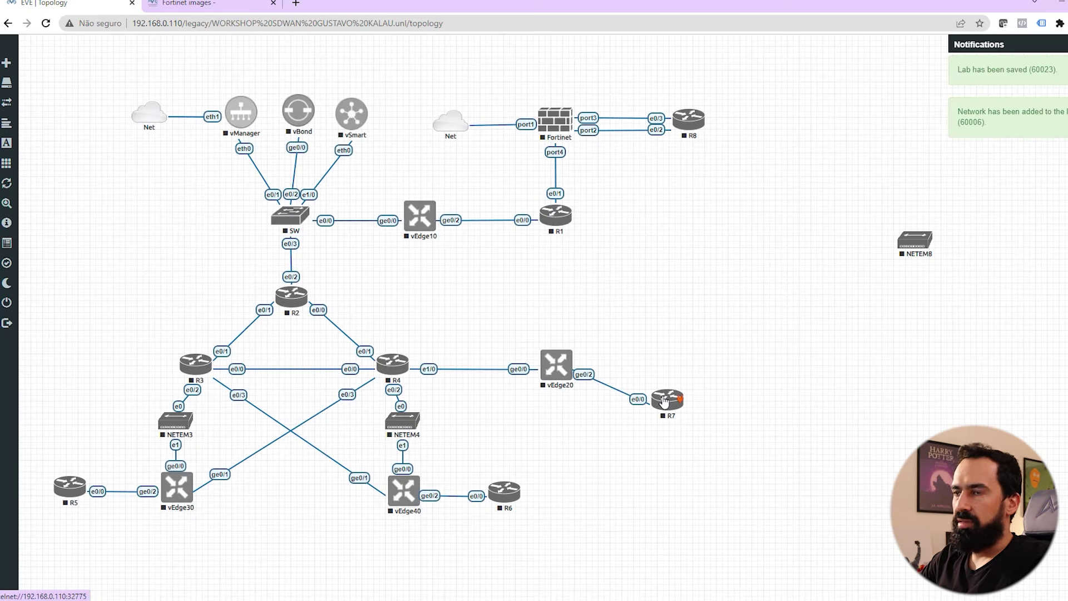
pyautogui.moveTo(665, 400); pyautogui.dragTo(683, 367)
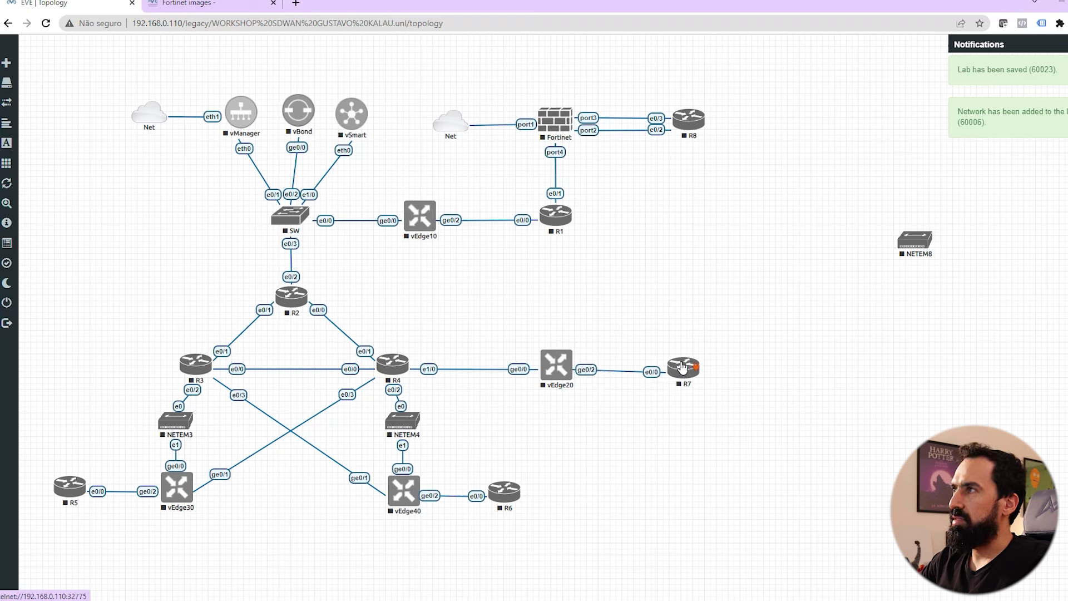
pyautogui.moveTo(915, 239); pyautogui.dragTo(612, 71)
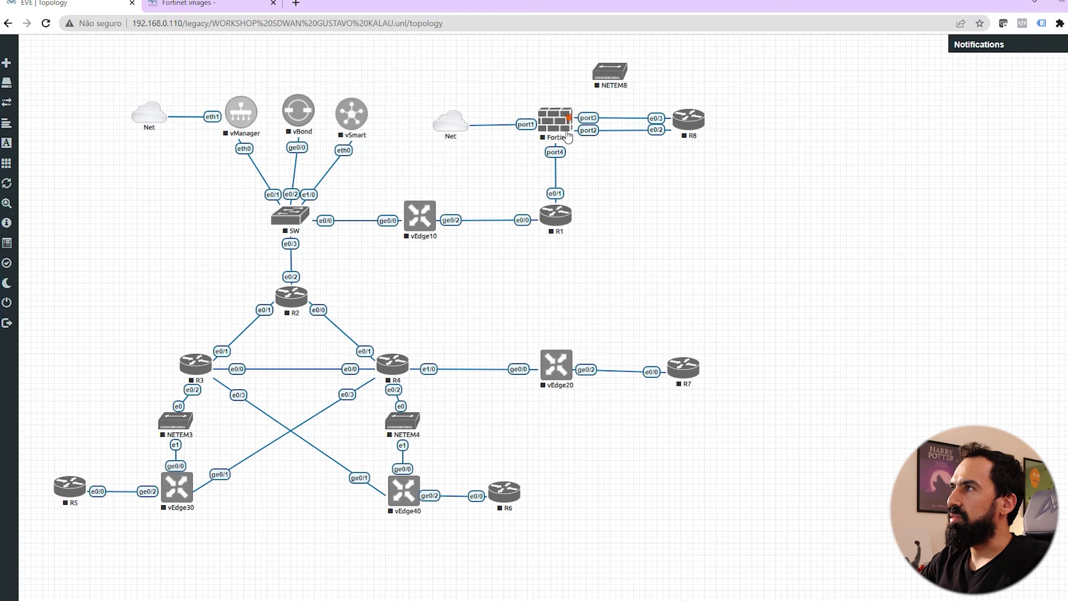
# Delete the direct Fortinet port2 to R8 e0/2 link.
pyautogui.click(622, 136)
pyautogui.rightClick(622, 136)
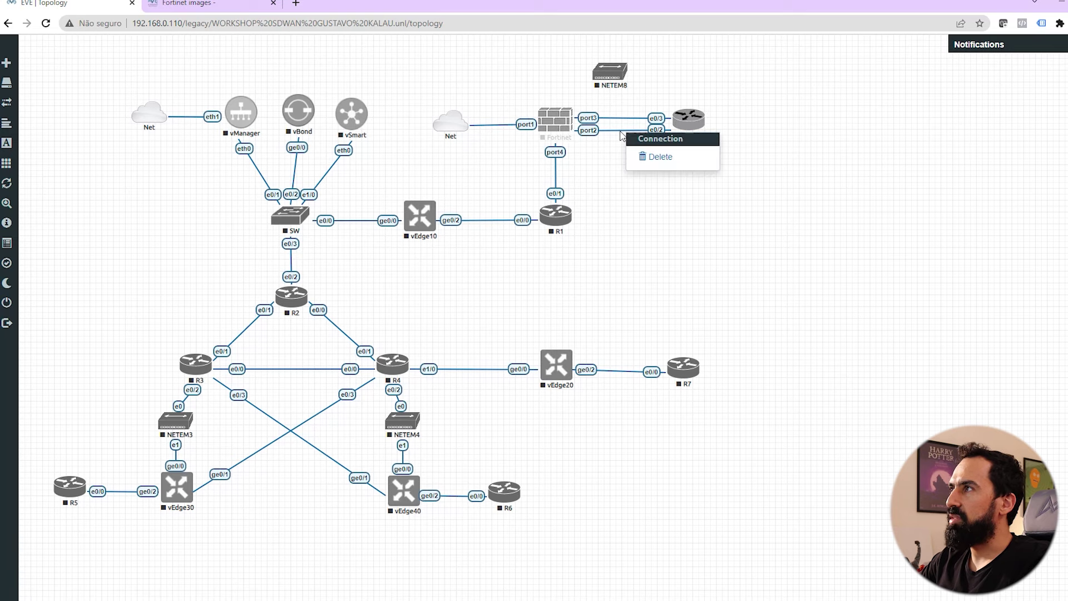
pyautogui.click(640, 155)
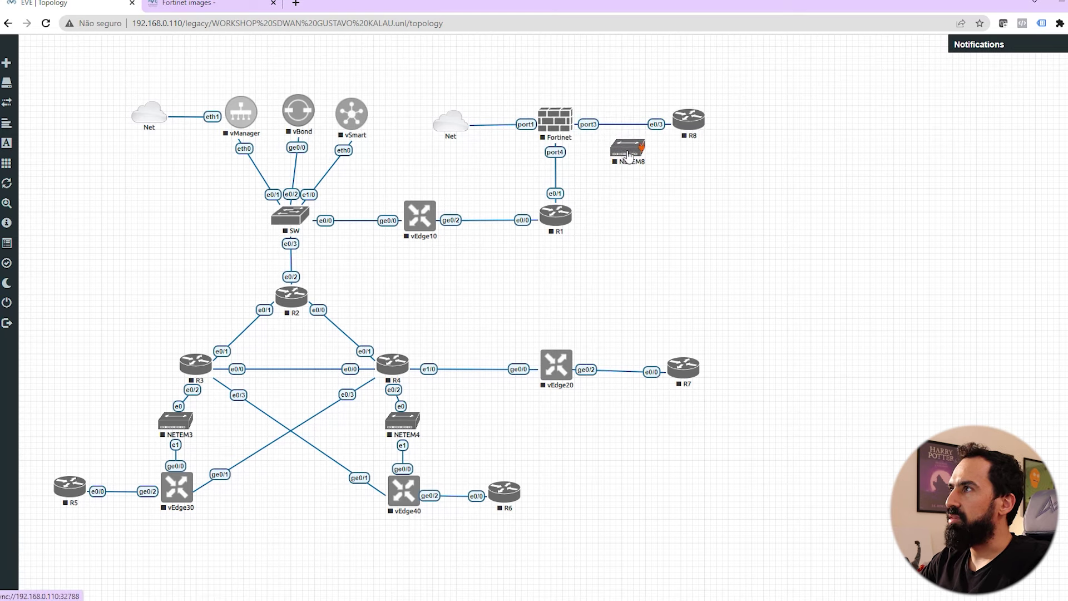
# Connect the Fortinet to NETEM8, and NETEM8 to R8 on e0/2.
pyautogui.moveTo(565, 120); pyautogui.dragTo(615, 155)
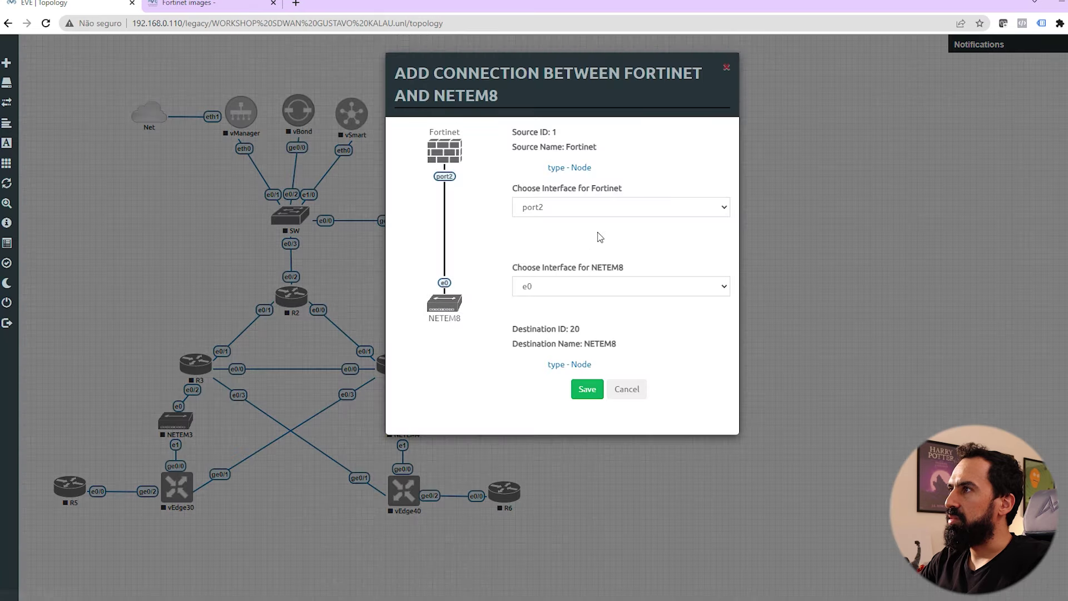
pyautogui.click(587, 388)
pyautogui.moveTo(625, 147); pyautogui.dragTo(688, 131)
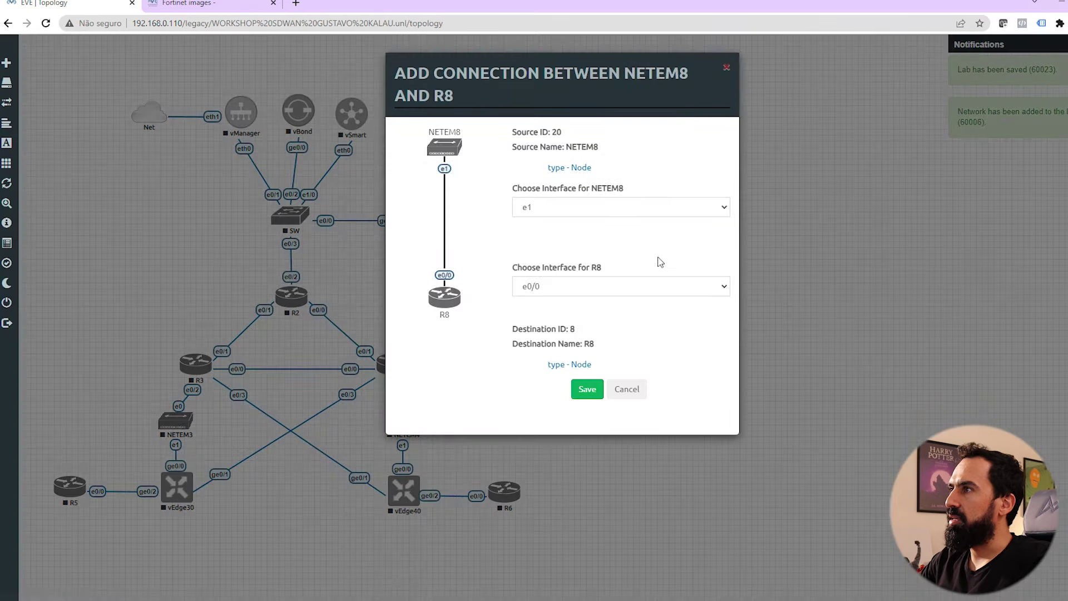
pyautogui.click(596, 288)
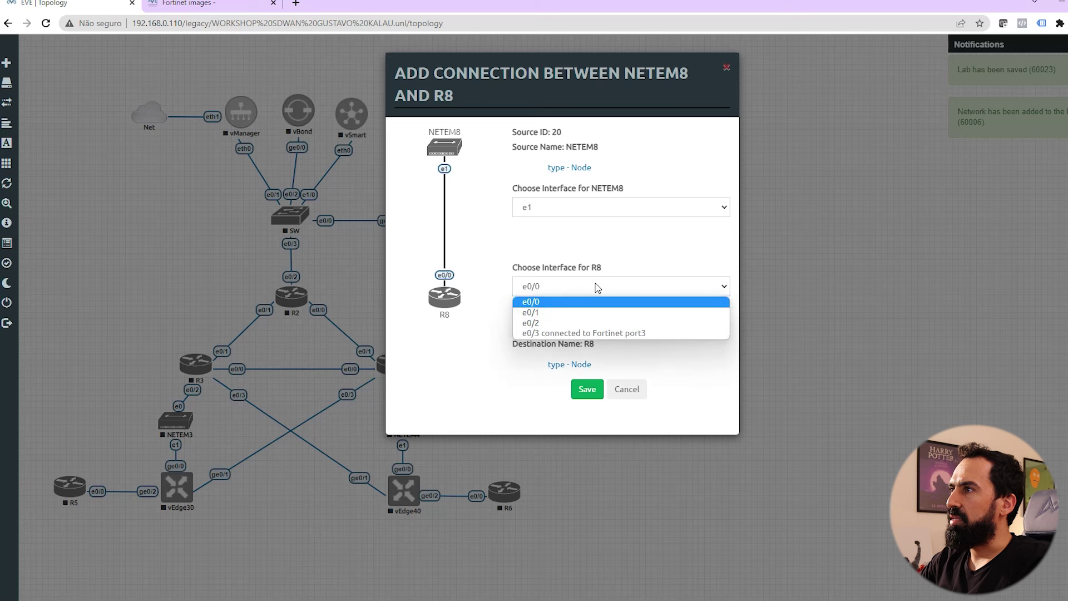
pyautogui.click(582, 324)
pyautogui.click(588, 390)
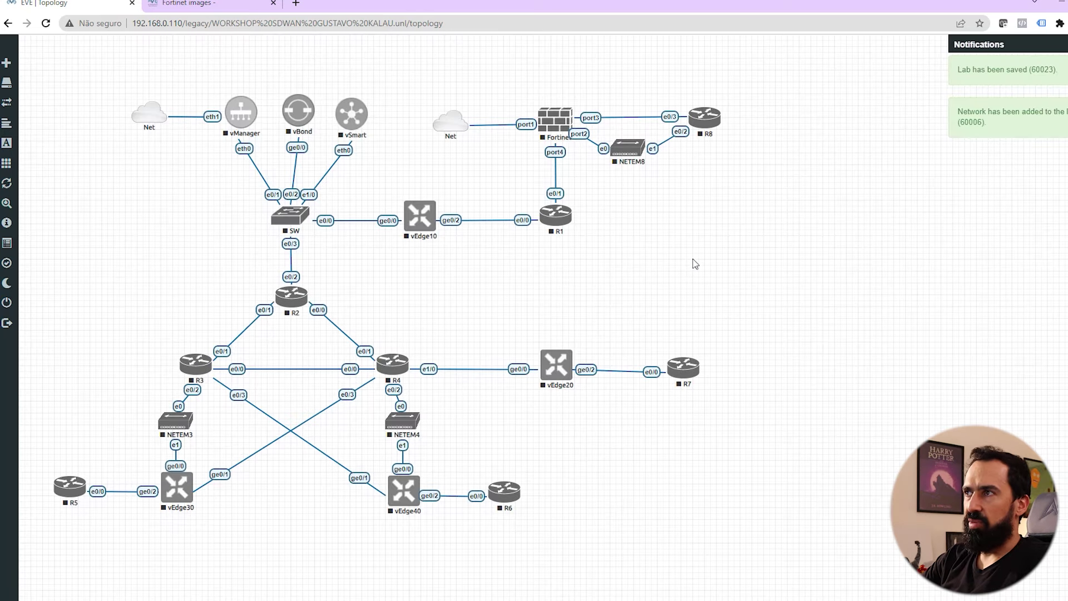
# Add a 23.0.0.0/30 text label and place it beside the R2–R3 link.
pyautogui.click(12, 67)
pyautogui.click(34, 145)
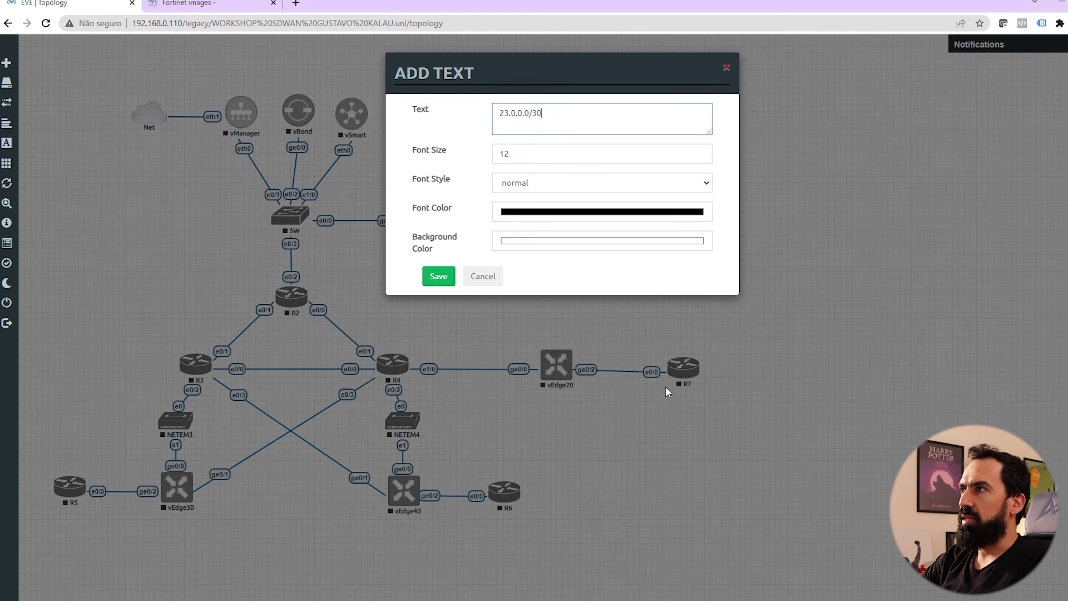
pyautogui.click(526, 244)
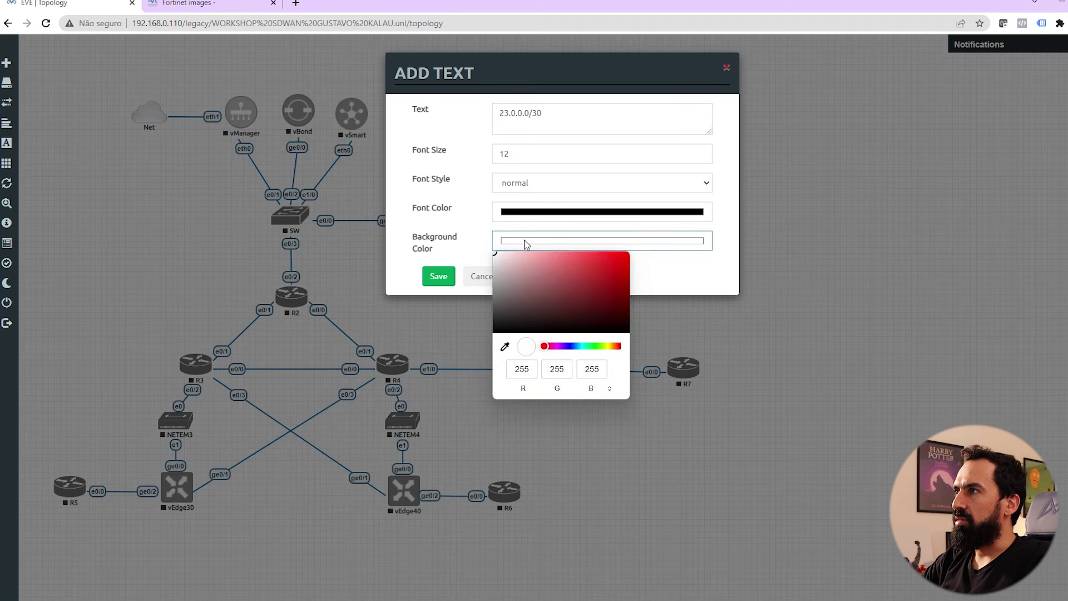
pyautogui.click(525, 243)
pyautogui.click(437, 276)
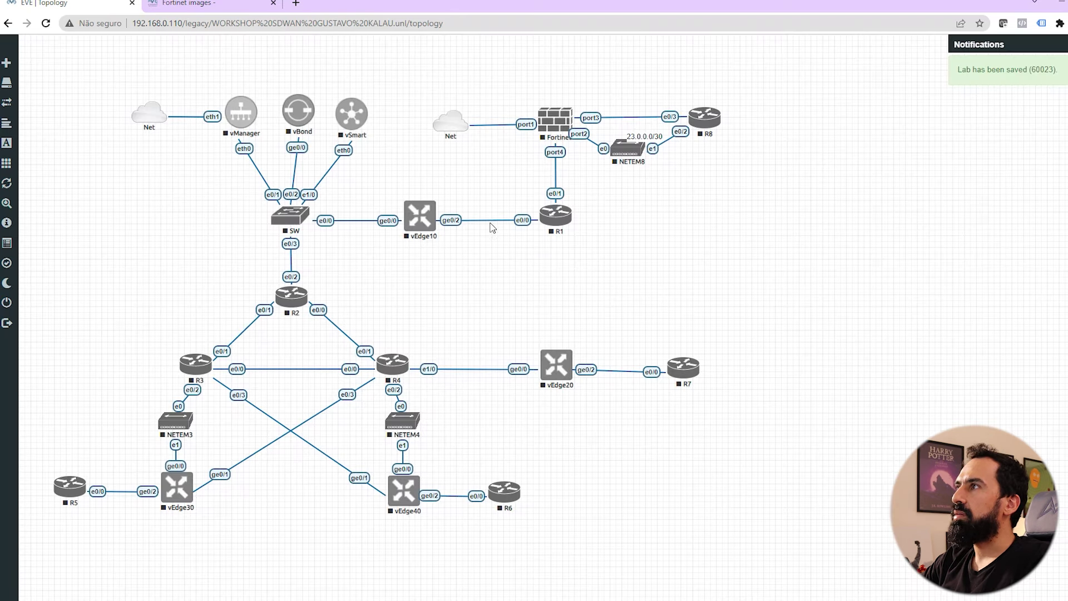
pyautogui.moveTo(647, 136); pyautogui.dragTo(247, 331)
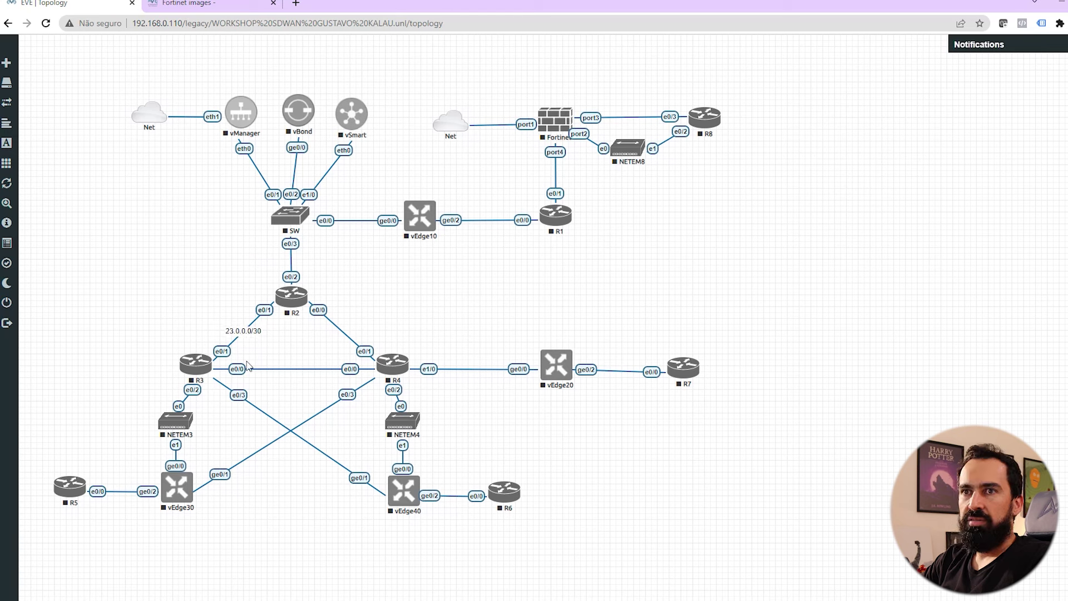
# Duplicate it into a 24.0.0.0/30 label beside the R2–R4 link.
pyautogui.rightClick(249, 332)
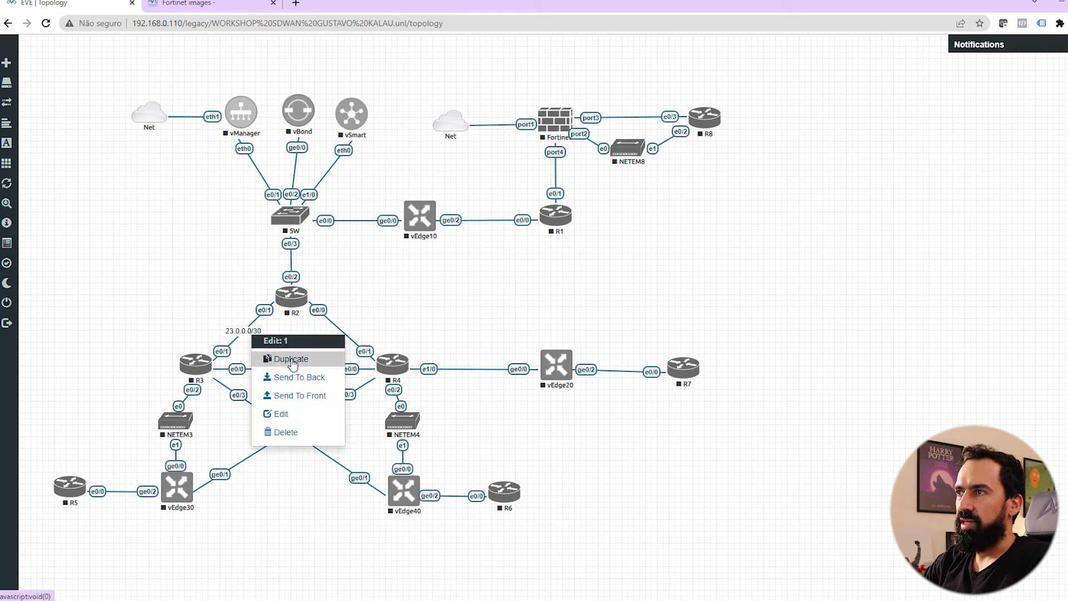
pyautogui.click(292, 359)
pyautogui.moveTo(317, 332); pyautogui.dragTo(350, 333)
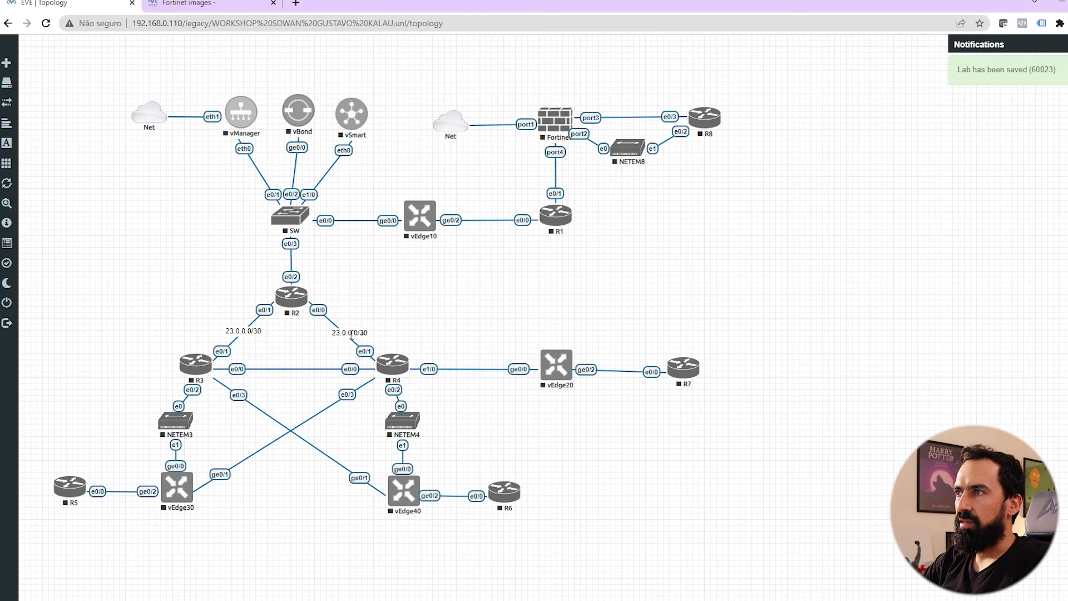
pyautogui.press('BackSpace')
pyautogui.write('4')
pyautogui.click(228, 202)
# Duplicate again into a 34.0.0.0/30 label on the R3–R4 link.
pyautogui.rightClick(350, 333)
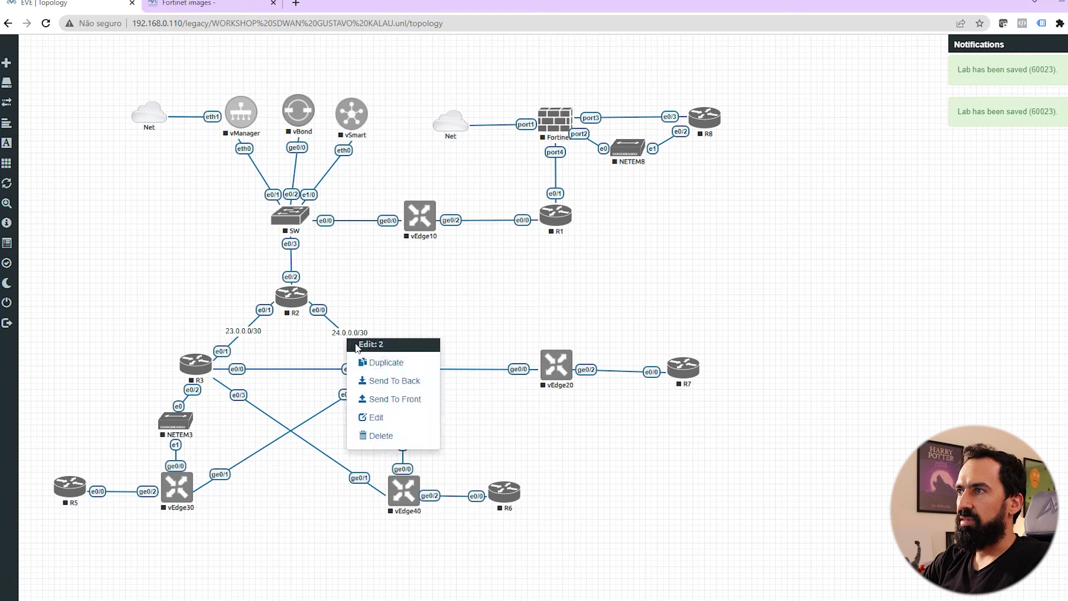
pyautogui.click(385, 363)
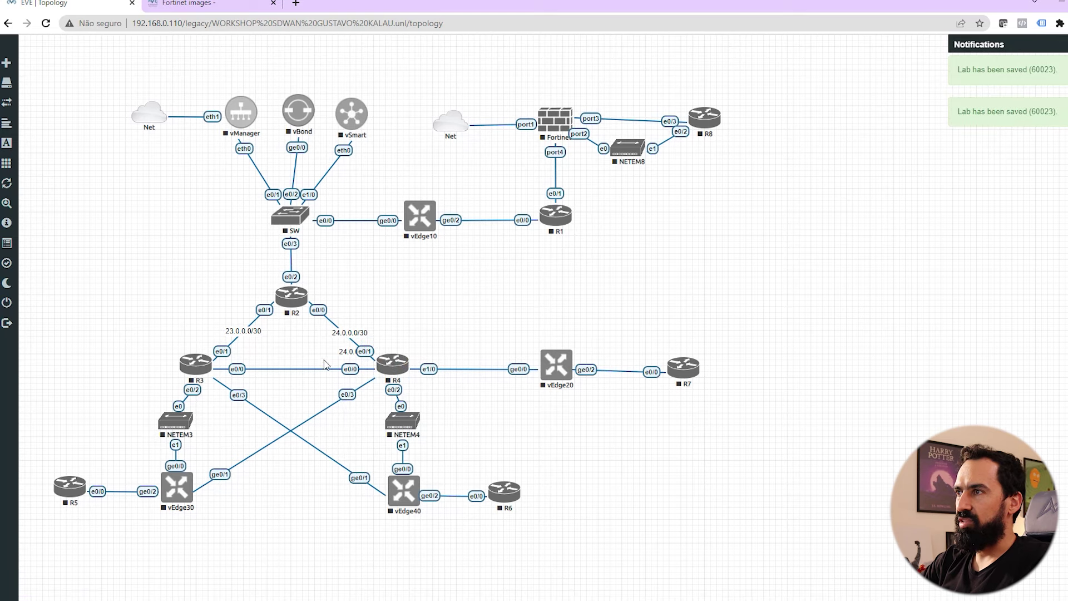
pyautogui.moveTo(342, 351); pyautogui.dragTo(281, 366)
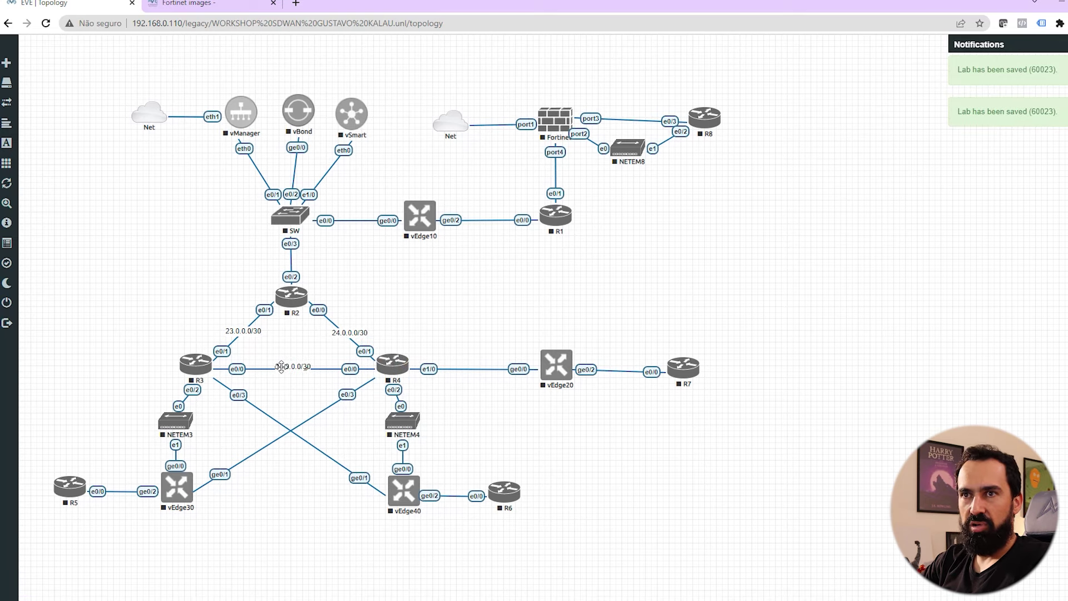
pyautogui.doubleClick(281, 366)
pyautogui.write('34')
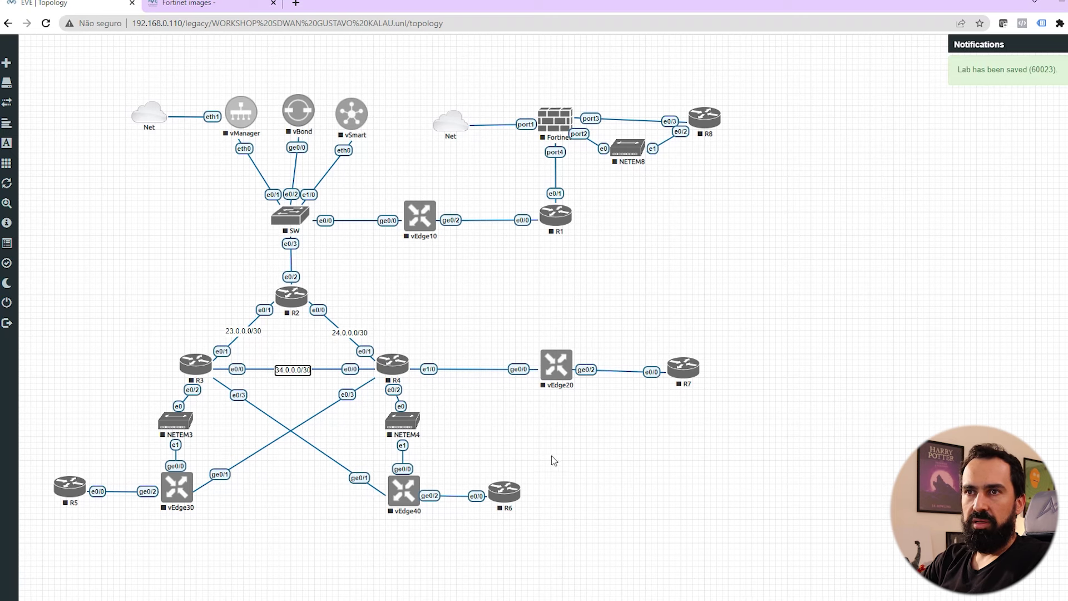
pyautogui.click(440, 314)
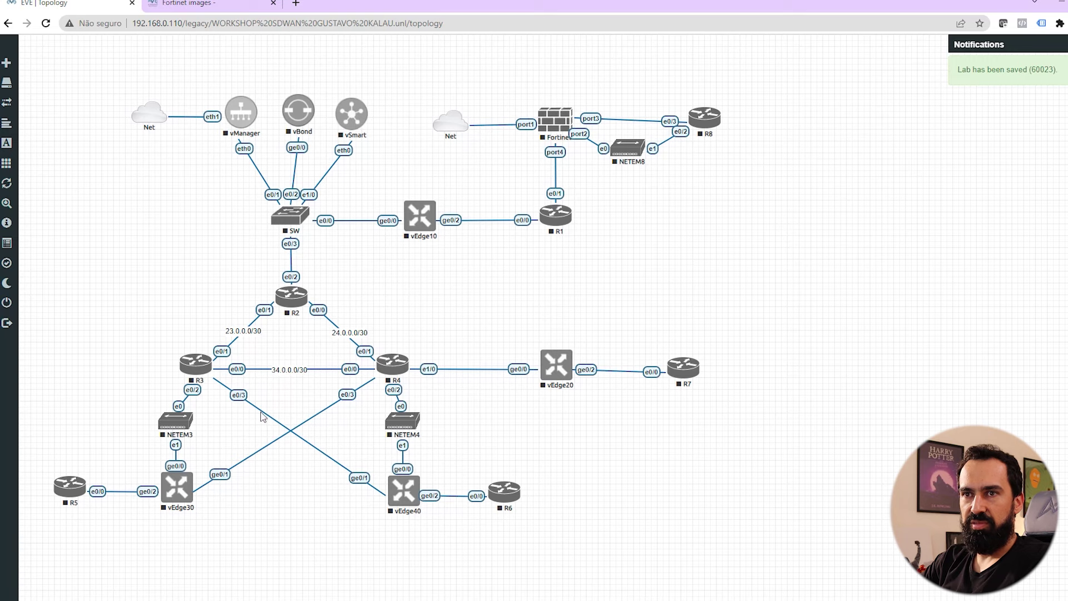
pyautogui.rightClick(291, 371)
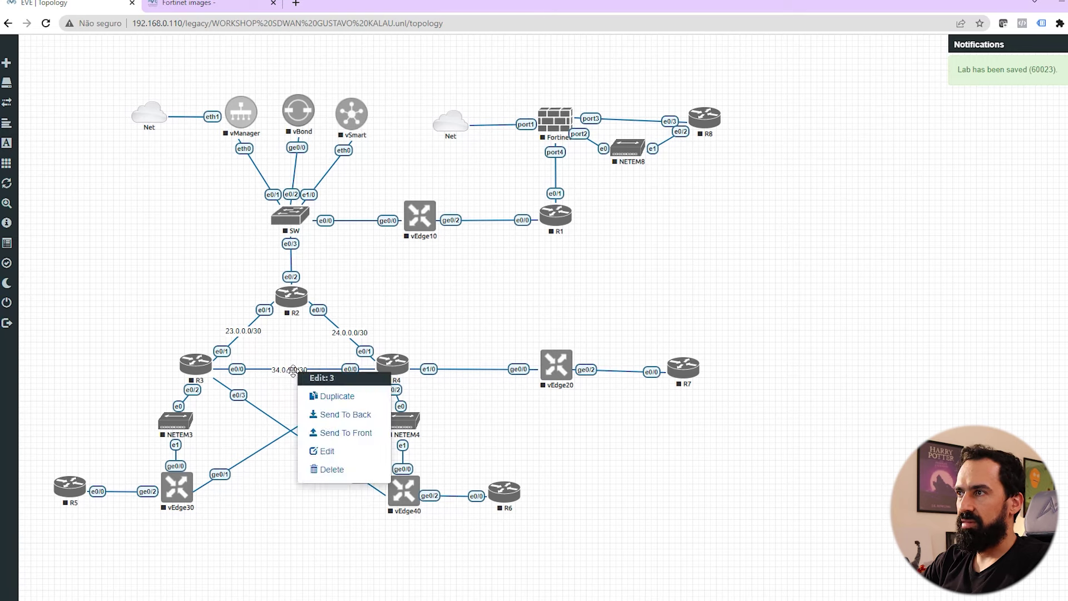
# Add subnet labels 33.30.0.0/30 beside NETEM3 and 43.40.0.0/30 beside NETEM4.
pyautogui.click(323, 393)
pyautogui.moveTo(296, 392); pyautogui.dragTo(121, 424)
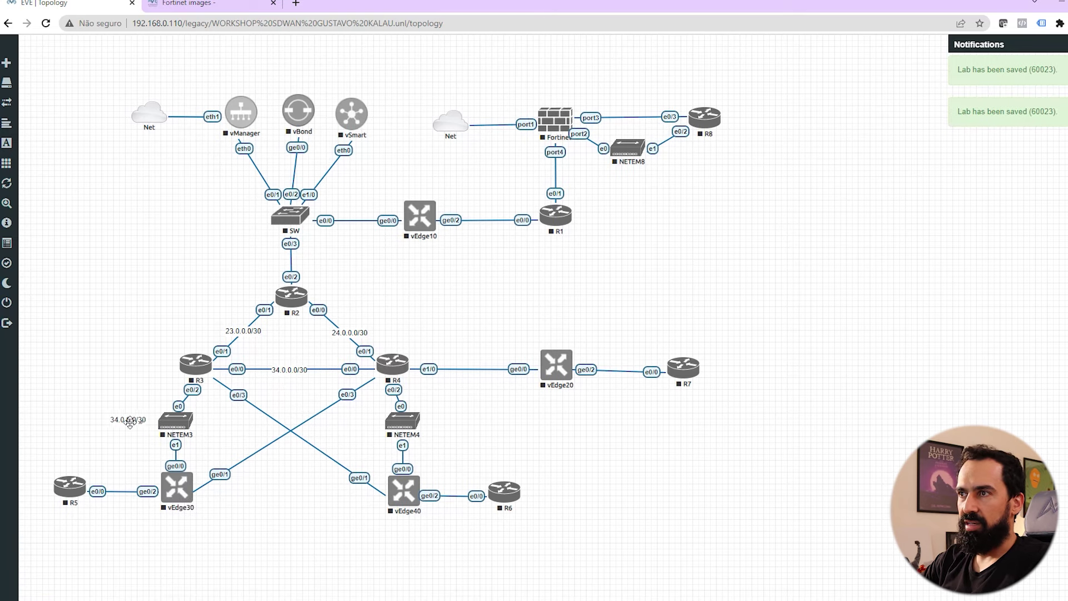
pyautogui.press('BackSpace')
pyautogui.write('33')
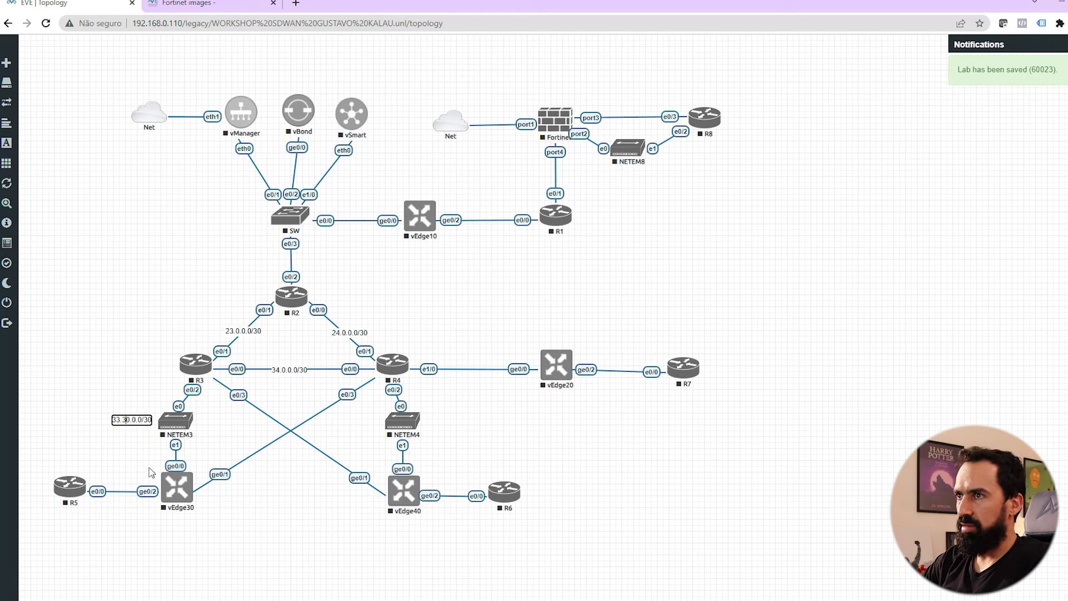
pyautogui.click(151, 455)
pyautogui.hotkey('ctrl', 'v')
pyautogui.doubleClick(449, 421)
pyautogui.press('BackSpace')
pyautogui.press('BackSpace')
pyautogui.write('43')
pyautogui.press('BackSpace')
pyautogui.write('4')
pyautogui.click(536, 437)
# Label the cross links 43.30.0.0/30 (vEdge30–R4) and 34.40.0.0/30.
pyautogui.hotkey('ctrl', 'v')
pyautogui.moveTo(257, 452); pyautogui.dragTo(253, 452)
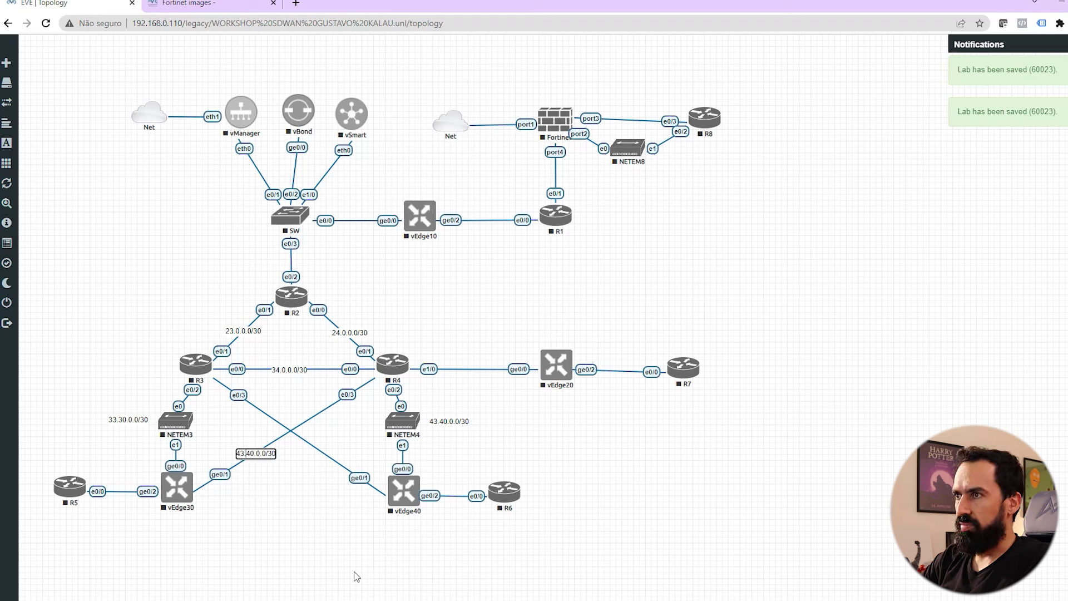
pyautogui.press('BackSpace')
pyautogui.write('3')
pyautogui.click(277, 504)
pyautogui.hotkey('ctrl', 'v')
pyautogui.press('BackSpace')
pyautogui.write('4')
pyautogui.press('Right')
pyautogui.press('Right')
pyautogui.press('BackSpace')
pyautogui.write('4')
pyautogui.click(145, 455)
# Add the 192.168.5.0/30 link label and the 192.168.51.0/30 LAN label under R5.
pyautogui.hotkey('ctrl', 'v')
pyautogui.doubleClick(145, 455)
pyautogui.press('BackSpace')
pyautogui.write('192.16')
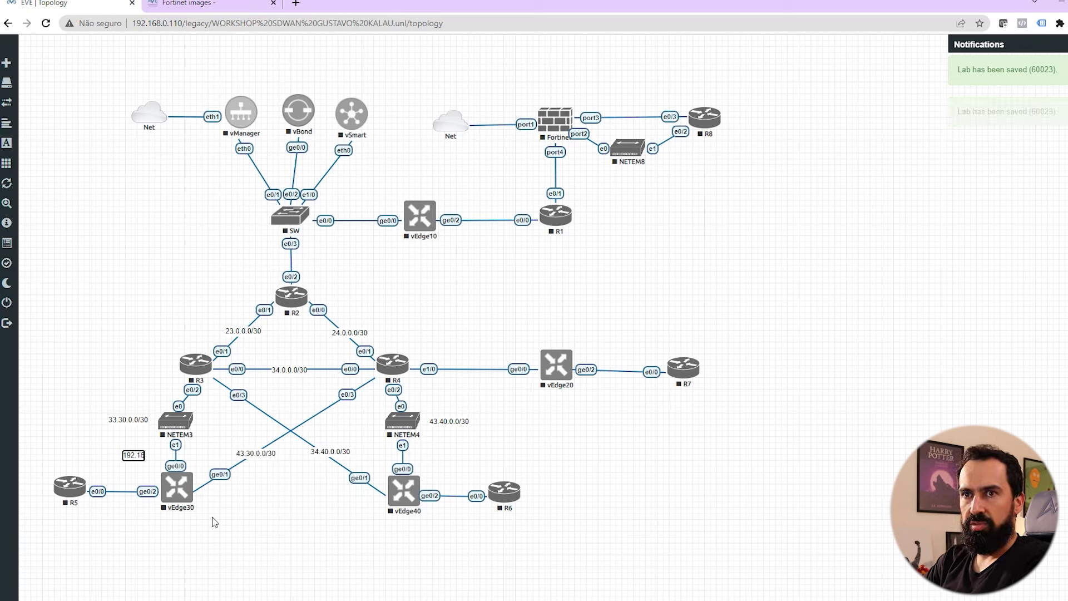
pyautogui.write('8.5.0/30')
pyautogui.click(62, 508)
pyautogui.moveTo(125, 468); pyautogui.dragTo(74, 526)
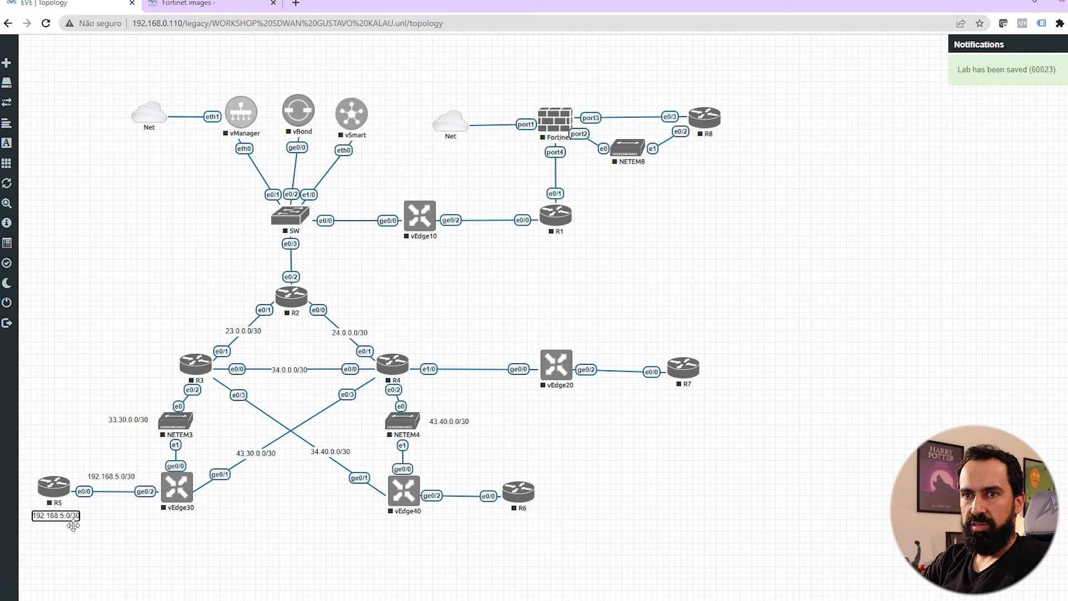
pyautogui.write('1')
pyautogui.click(104, 562)
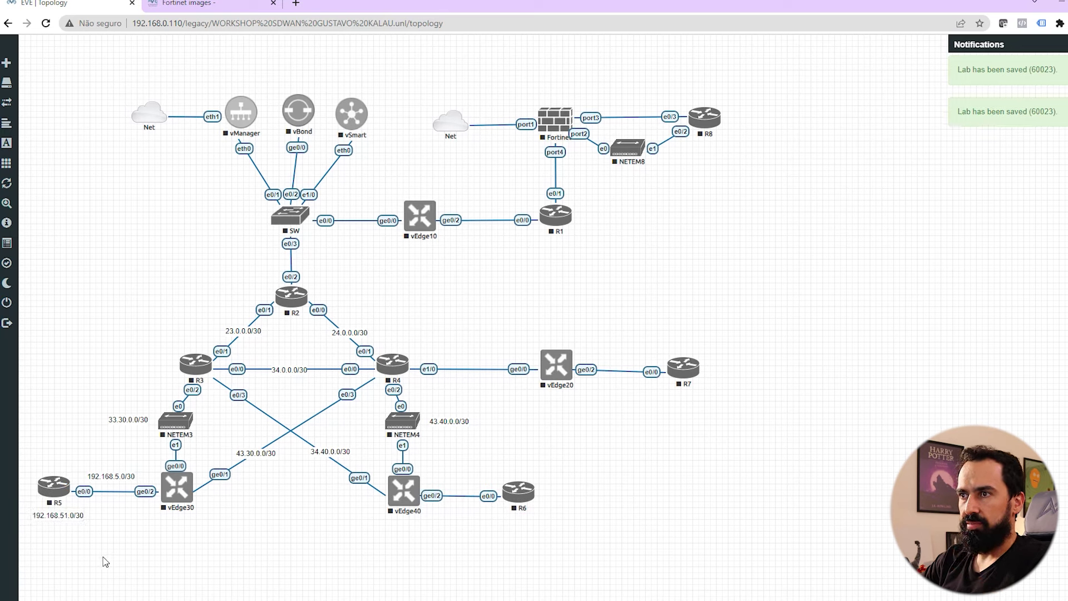
# Add the 192.168.61.0/30 label under R6 and 192.168.6.0/30 on its link.
pyautogui.hotkey('ctrl', 'v')
pyautogui.doubleClick(521, 523)
pyautogui.press('BackSpace')
pyautogui.write('6')
pyautogui.click(461, 482)
pyautogui.hotkey('ctrl', 'v')
pyautogui.doubleClick(462, 482)
pyautogui.press('BackSpace')
pyautogui.press('BackSpace')
pyautogui.write('6')
pyautogui.click(494, 506)
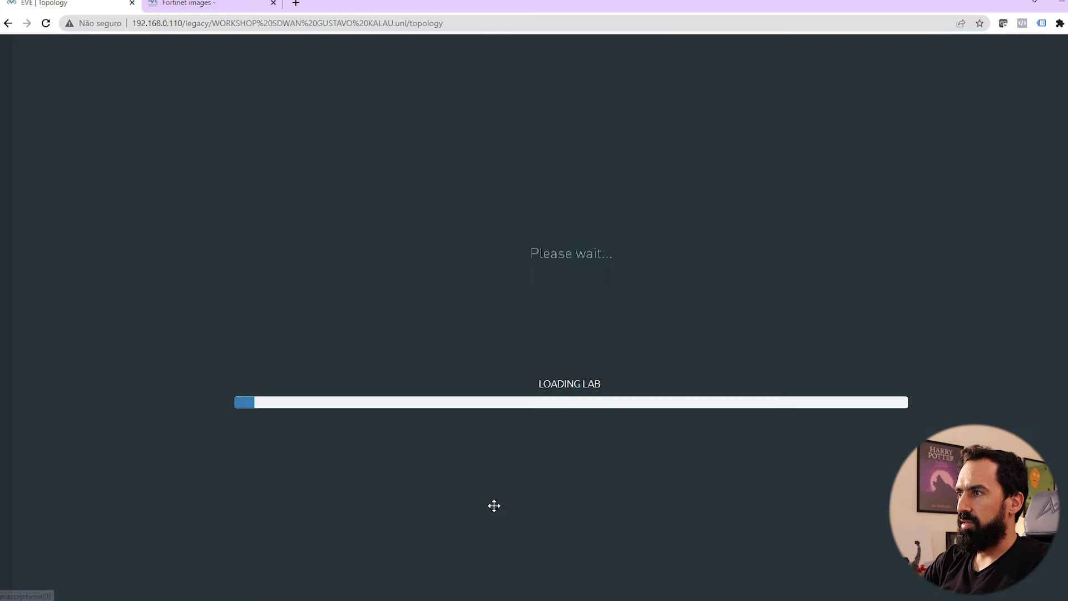
# Nudge R7 and label the vEdge20–R7 link 192.168.7.0/30.
pyautogui.hotkey('ctrl', 'v')
pyautogui.moveTo(683, 366); pyautogui.dragTo(692, 364)
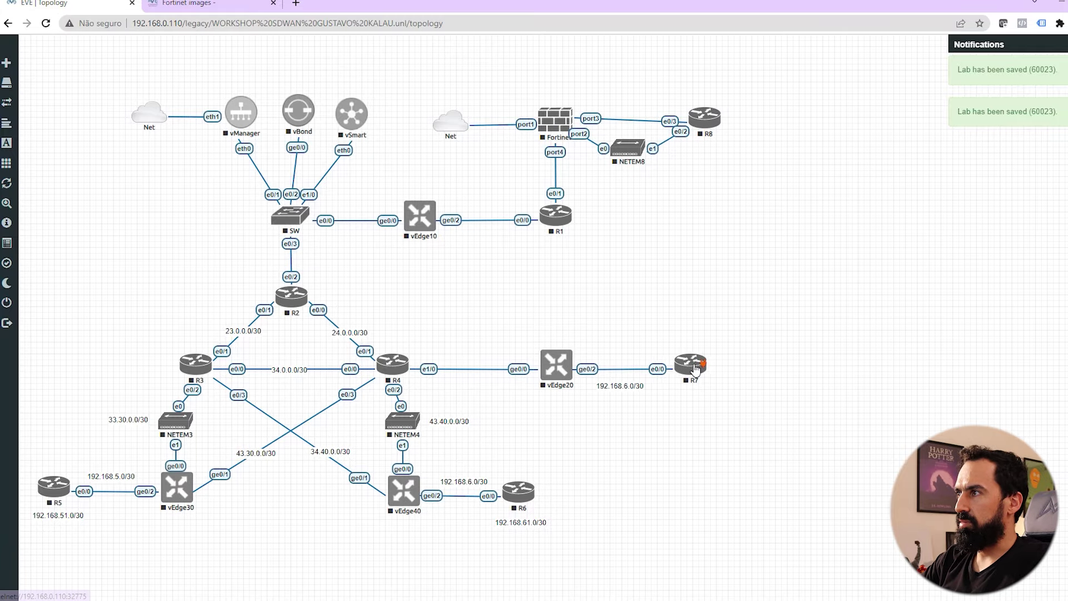
pyautogui.moveTo(620, 386); pyautogui.dragTo(625, 381)
pyautogui.press('Delete')
pyautogui.write('7')
pyautogui.click(770, 445)
pyautogui.hotkey('ctrl', 'v')
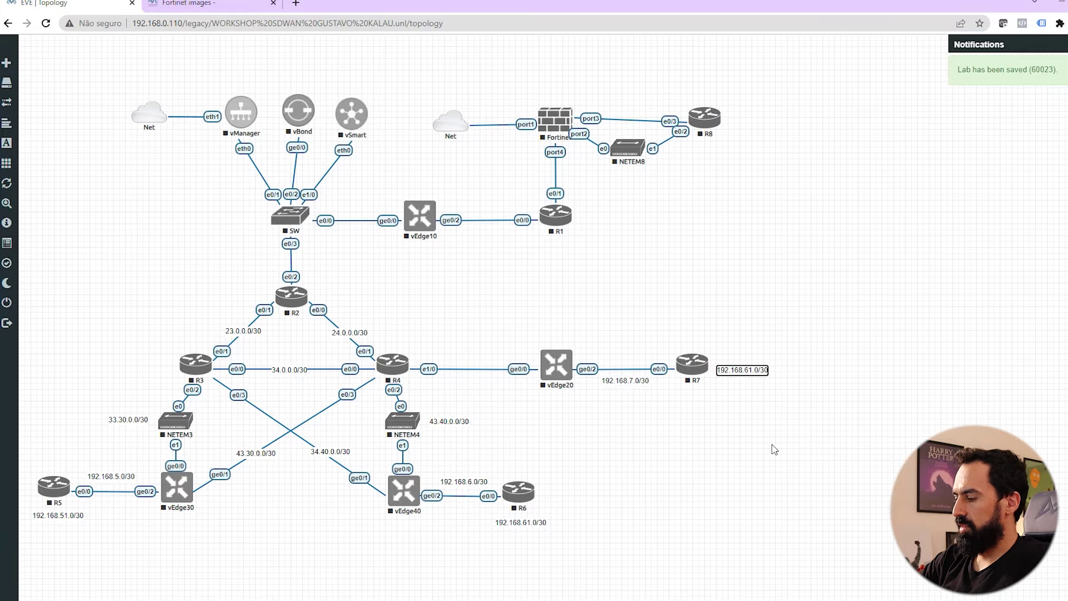
pyautogui.click(774, 449)
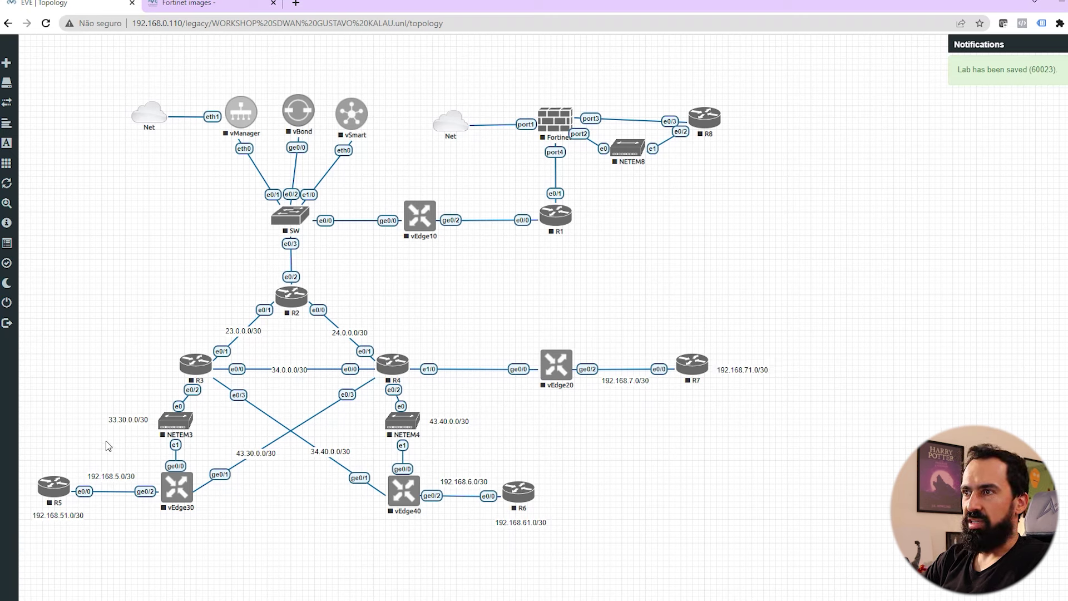
# Label the vEdges with 3.3.3.3, 4.4.4.4, 2.2.2.2 and 1.1.1.1.
pyautogui.rightClick(121, 419)
pyautogui.click(164, 442)
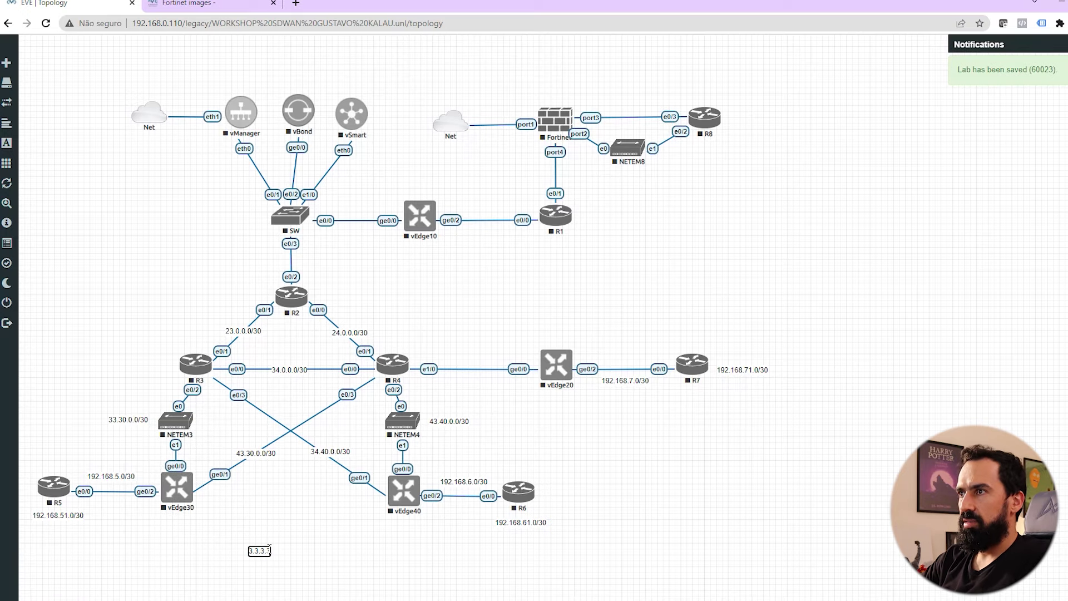
pyautogui.moveTo(261, 551); pyautogui.dragTo(181, 520)
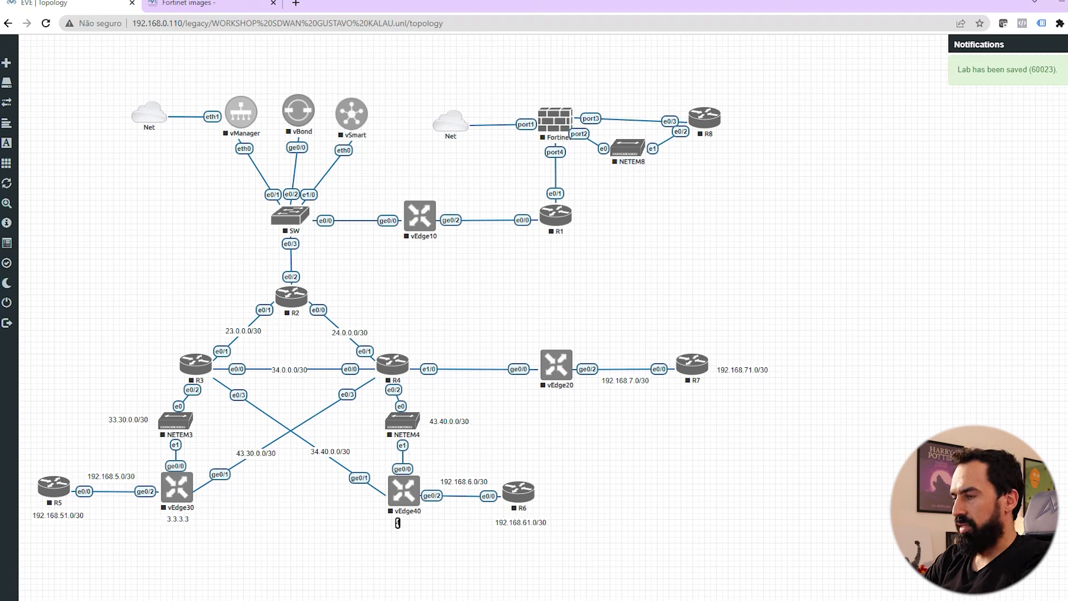
pyautogui.press('BackSpace')
pyautogui.write('2.2.2')
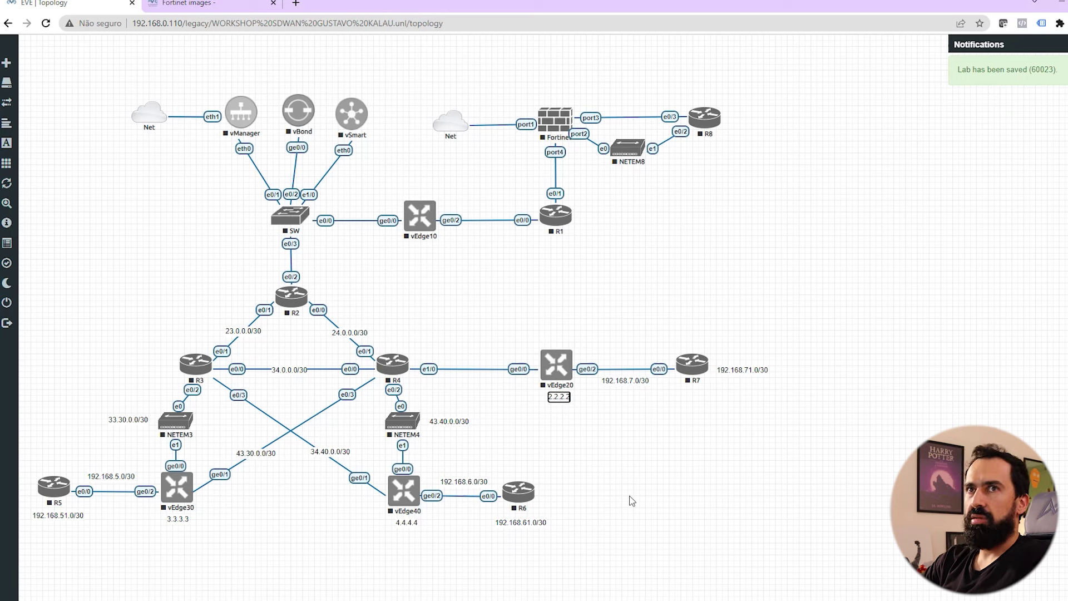
pyautogui.write('.2')
pyautogui.hotkey('ctrl', 'v')
pyautogui.write('1')
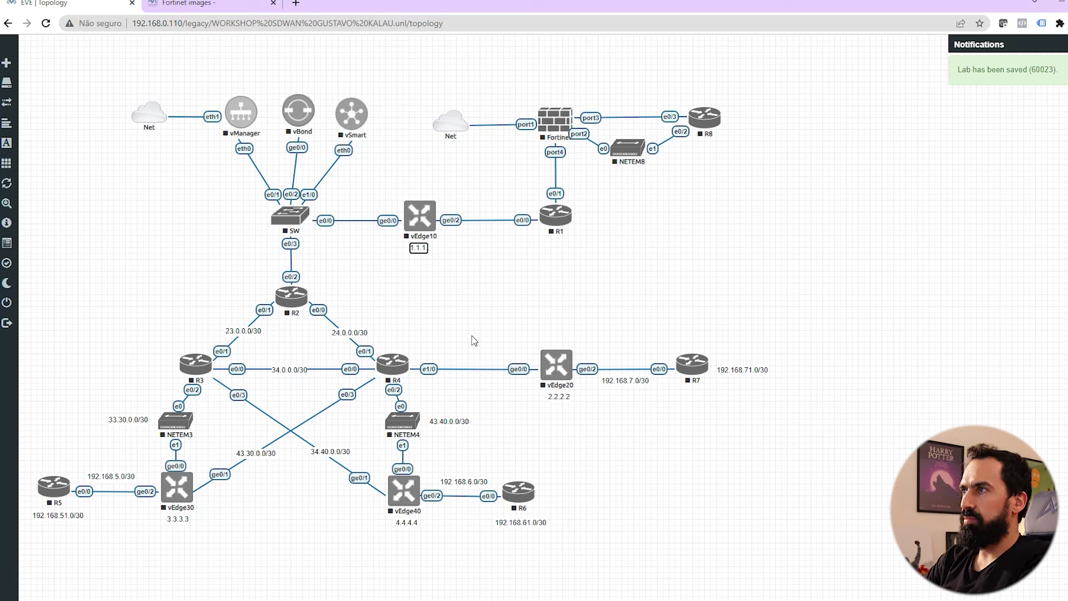
pyautogui.write('.1')
pyautogui.hotkey('ctrl', 'v')
# Add 90.0.0.1, 80.0.0.1 and 70.0.0.1 labels for vManager, vBond and vSmart, and a 200.0.0.2 label.
pyautogui.write('90.0')
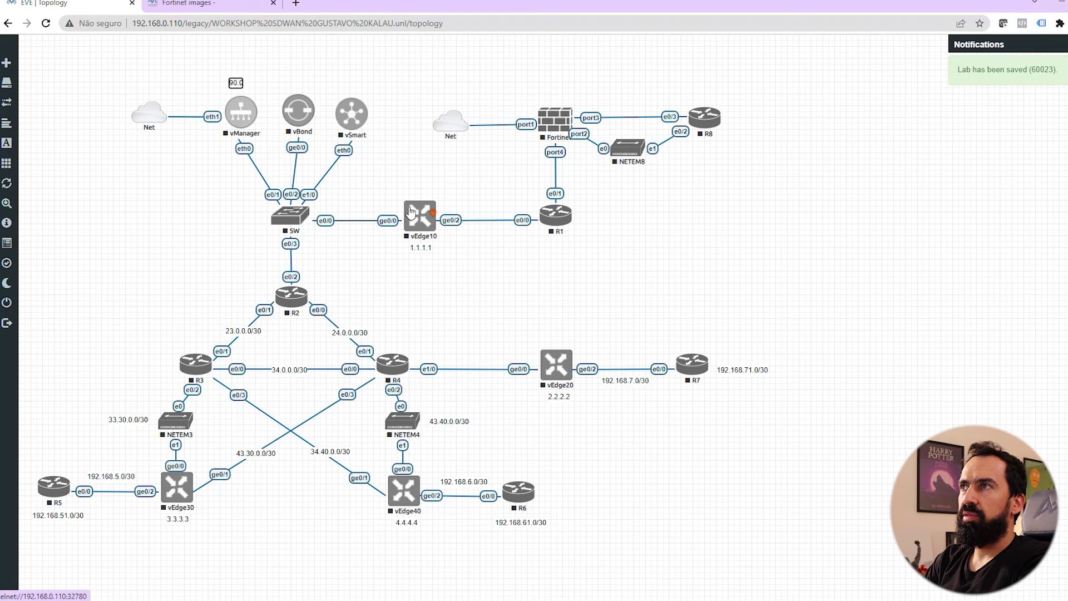
pyautogui.write('.0.1')
pyautogui.hotkey('ctrl', 'v')
pyautogui.write('8')
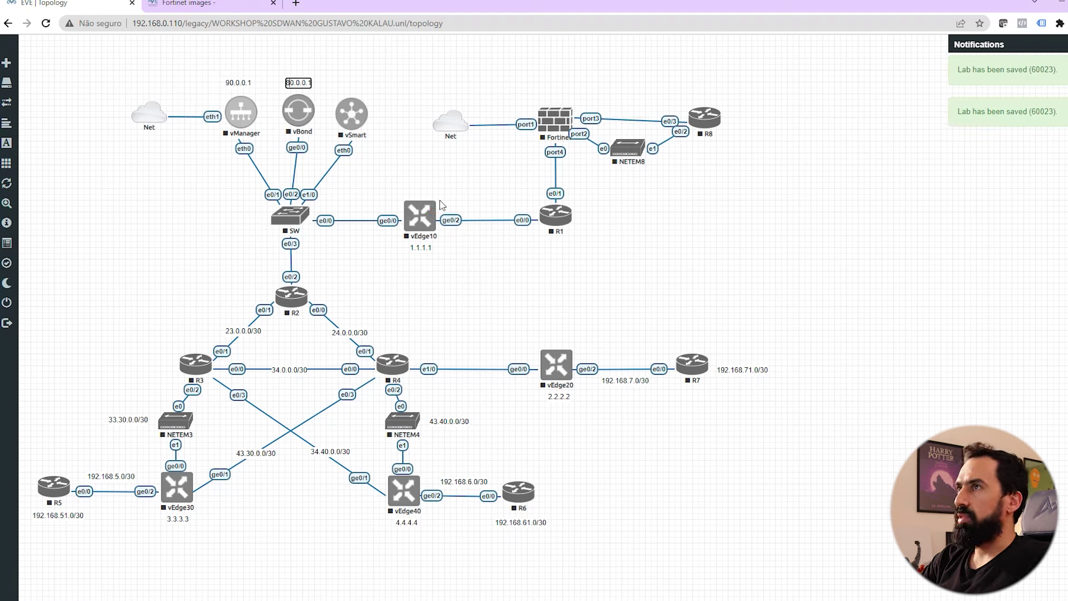
pyautogui.hotkey('ctrl', 'v')
pyautogui.press('Delete')
pyautogui.write('7')
pyautogui.hotkey('ctrl', 'v')
pyautogui.write('200.0.0')
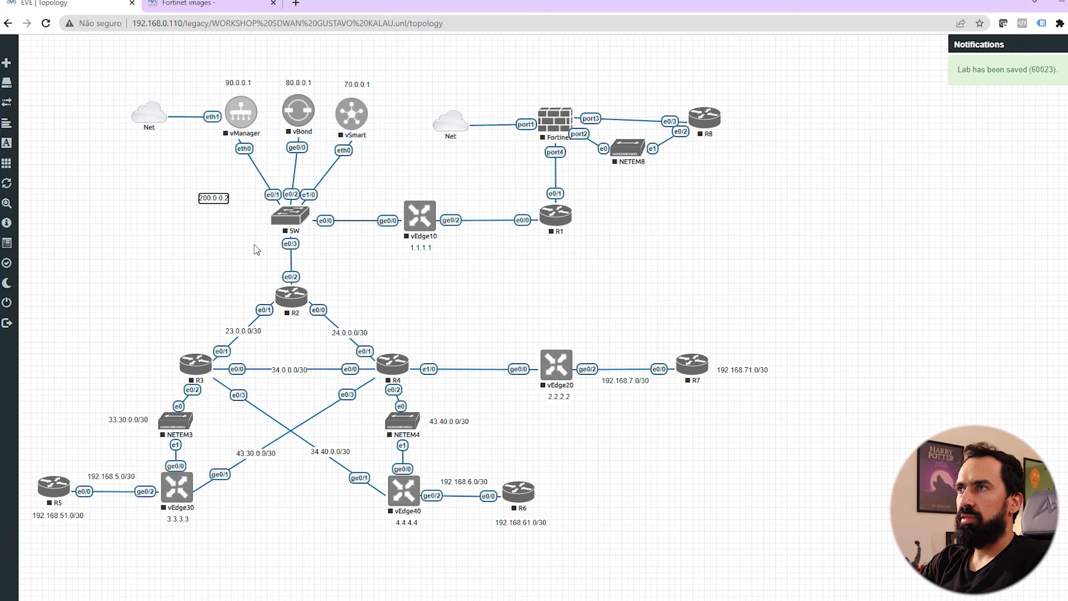
pyautogui.write('.2')
# Place the SW link labels 200.0.0.2, 200.0.0.4, 200.0.0.1 and 200.0.0.5 around the switch.
pyautogui.moveTo(213, 199); pyautogui.dragTo(252, 172)
pyautogui.rightClick(254, 171)
pyautogui.click(281, 198)
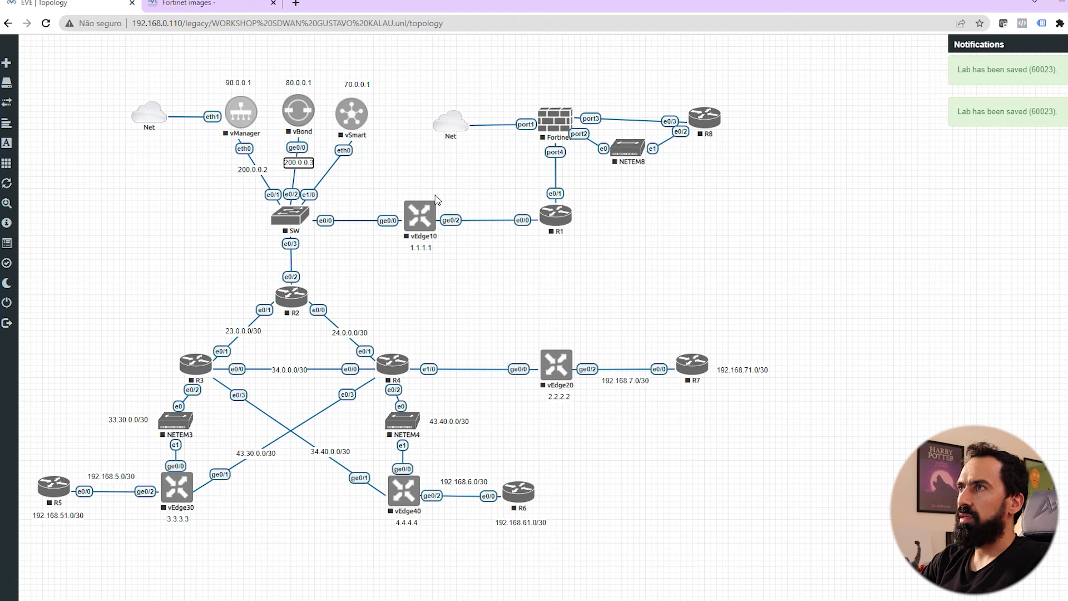
pyautogui.moveTo(297, 164); pyautogui.dragTo(291, 262)
pyautogui.write('4')
pyautogui.doubleClick(290, 261)
pyautogui.press('BackSpace')
pyautogui.click(395, 273)
pyautogui.hotkey('ctrl', 'v')
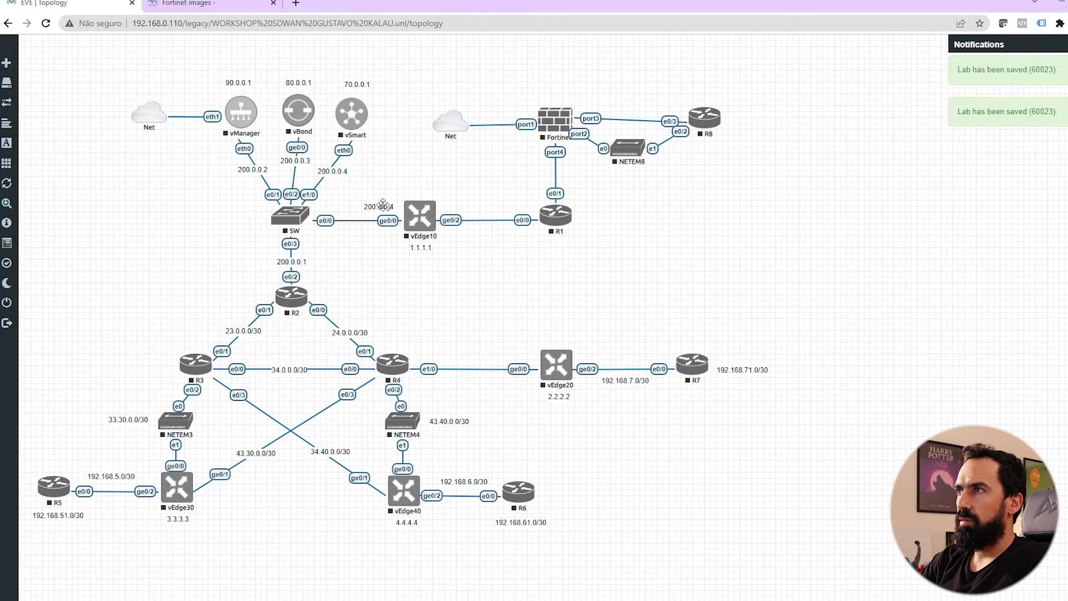
pyautogui.press('BackSpace')
pyautogui.write('5')
pyautogui.hotkey('ctrl', 'v')
# Label the vEdge10–R1 link 192.168.10.0/30 and the Fortinet–R1 link 192.168.11.0/30.
pyautogui.moveTo(467, 277); pyautogui.dragTo(486, 207)
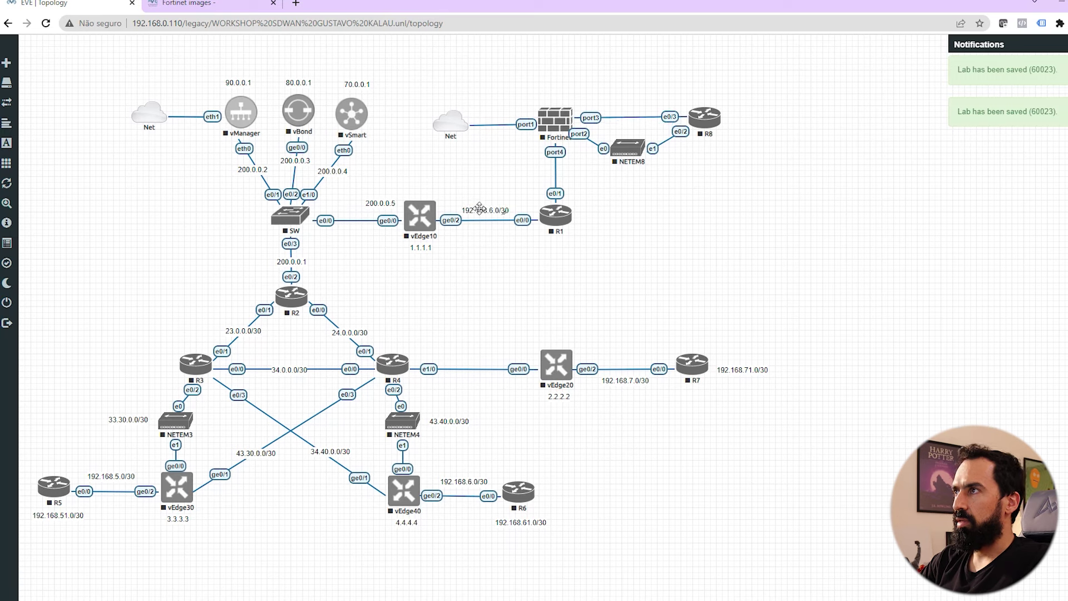
pyautogui.hotkey('ctrl', 'a')
pyautogui.write('192.168.10.0/30')
pyautogui.click(538, 310)
pyautogui.hotkey('ctrl', 'v')
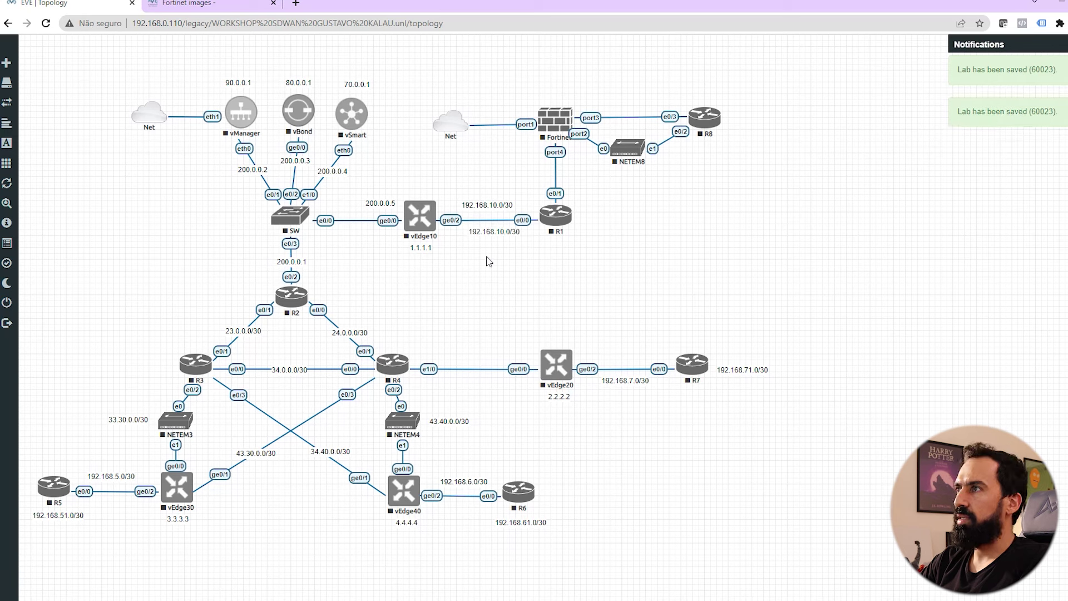
pyautogui.moveTo(494, 231); pyautogui.dragTo(556, 170)
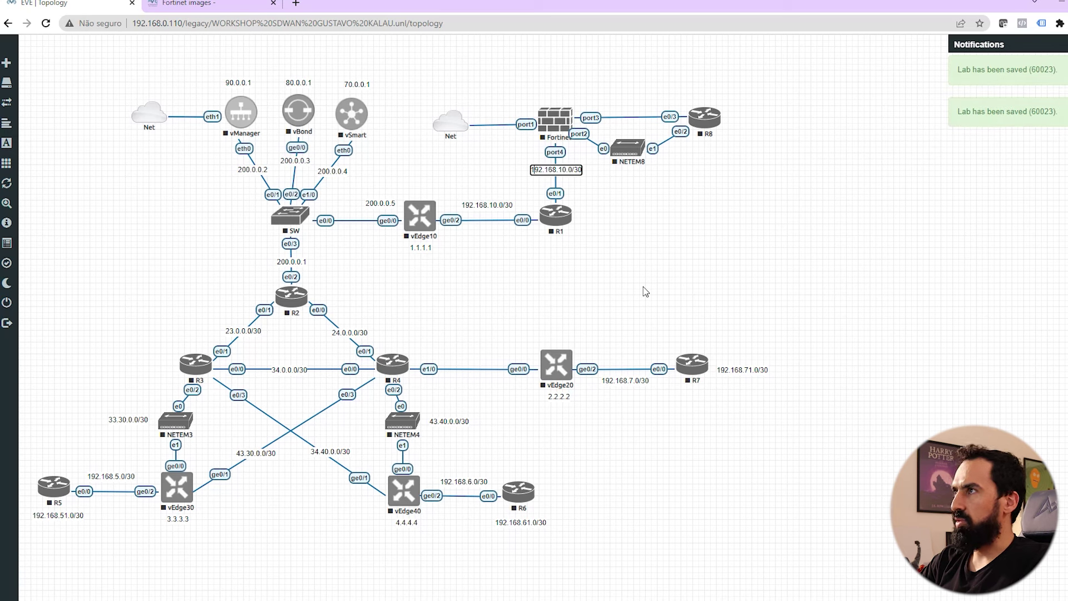
pyautogui.press('BackSpace')
pyautogui.write('1')
pyautogui.click(651, 287)
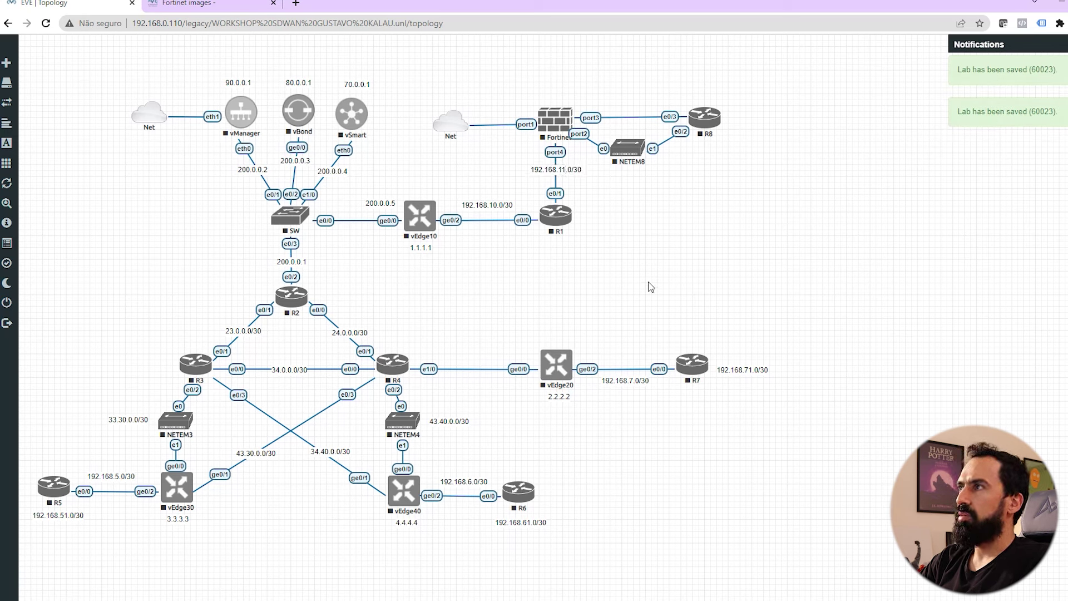
# Label the Fortinet–R8 link 192.168.12.0/30 and the NETEM8 link 192.168.13.0/30.
pyautogui.write('192.168.11.0/30')
pyautogui.press('Right')
pyautogui.press('Right')
pyautogui.press('Right')
pyautogui.press('Right')
pyautogui.press('Right')
pyautogui.press('Right')
pyautogui.press('Right')
pyautogui.press('Right')
pyautogui.press('Right')
pyautogui.press('Right')
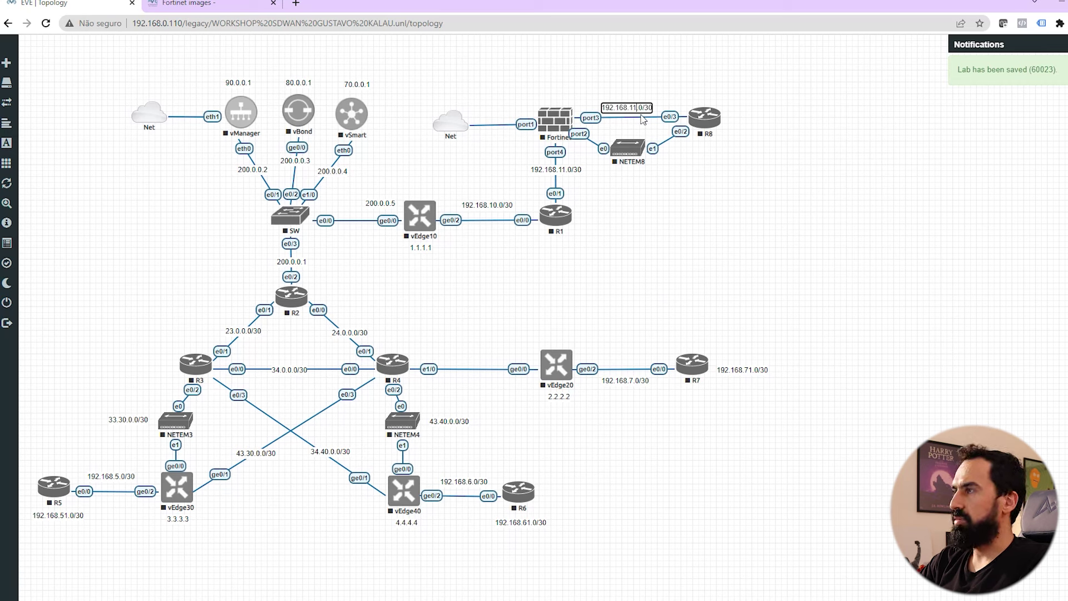
pyautogui.press('BackSpace')
pyautogui.write('2')
pyautogui.click(822, 328)
pyautogui.write('192.168.12.0/30')
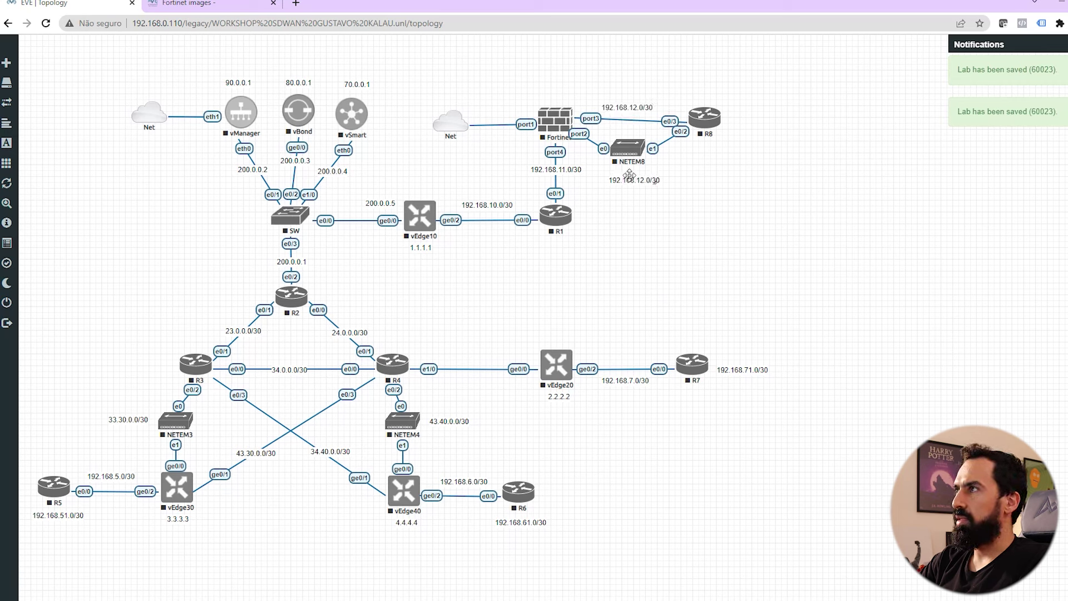
pyautogui.moveTo(626, 168); pyautogui.dragTo(626, 172)
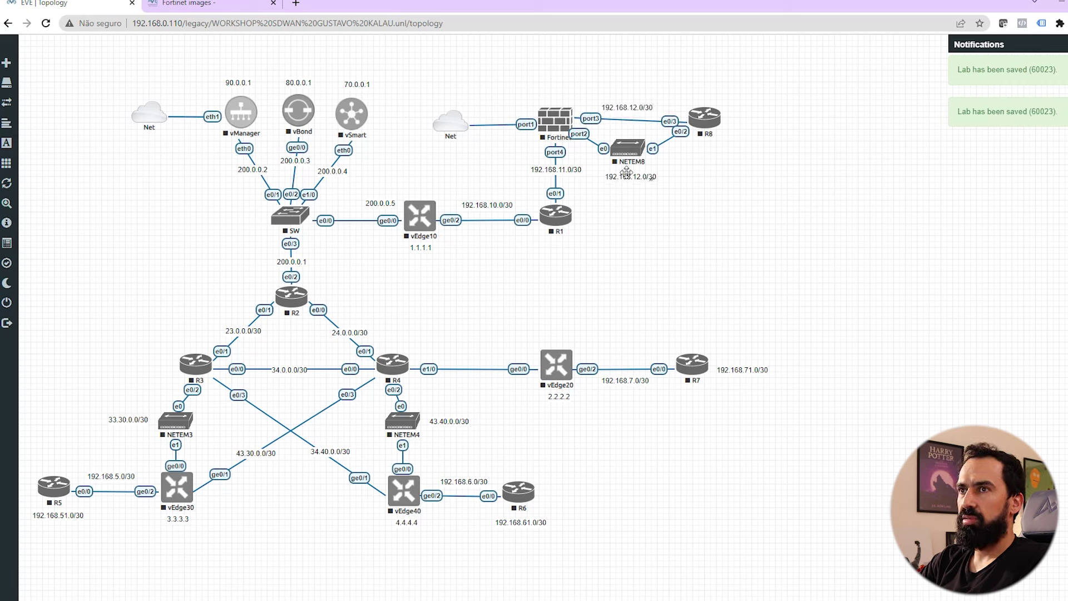
pyautogui.press('BackSpace')
pyautogui.write('3')
pyautogui.click(673, 241)
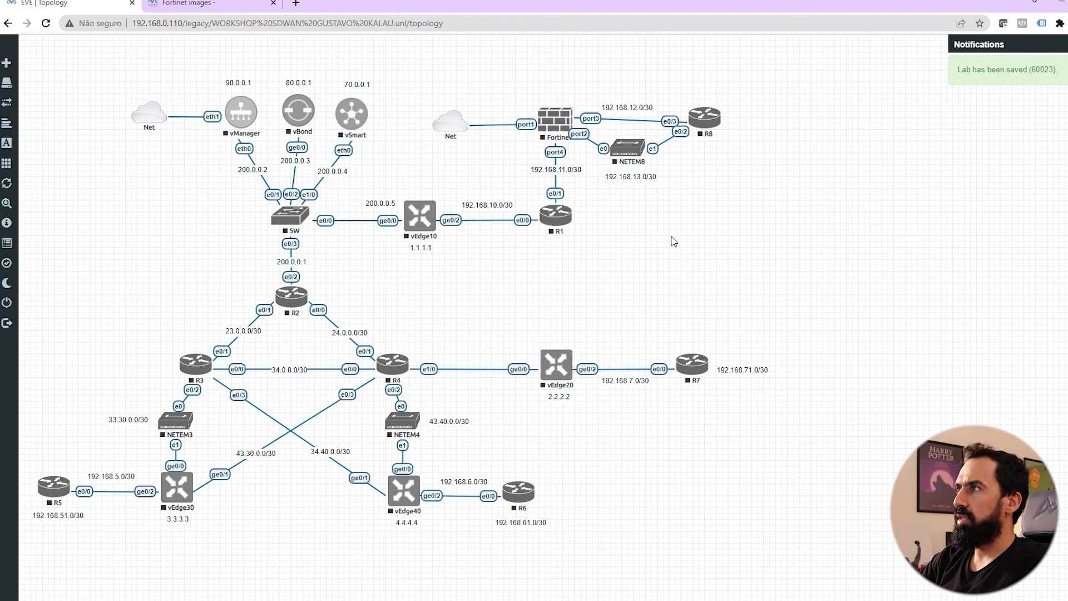
# Add an 8.8.8.8/32 label beside R8.
pyautogui.write('2.2.2.2')
pyautogui.moveTo(565, 409); pyautogui.dragTo(740, 119)
pyautogui.hotkey('ctrl', 'a')
pyautogui.write('8.8.8.')
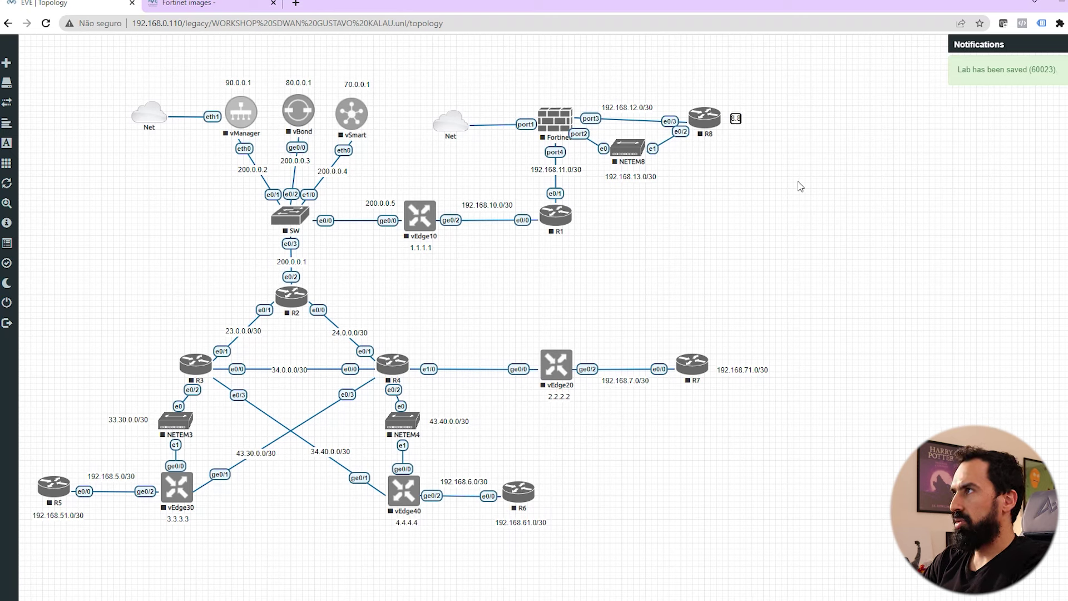
pyautogui.write('8/32')
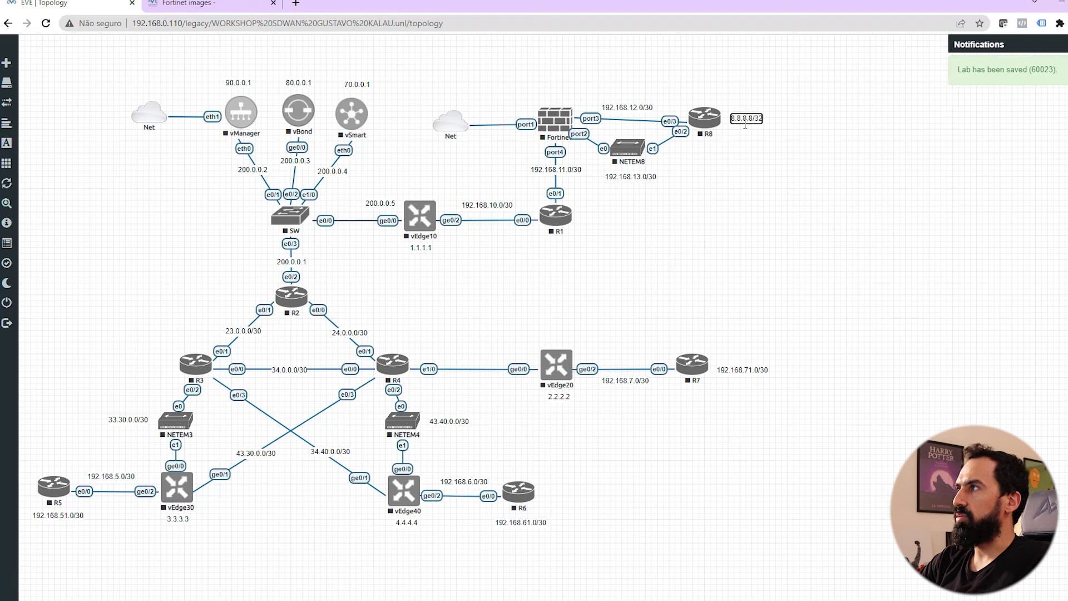
pyautogui.click(845, 181)
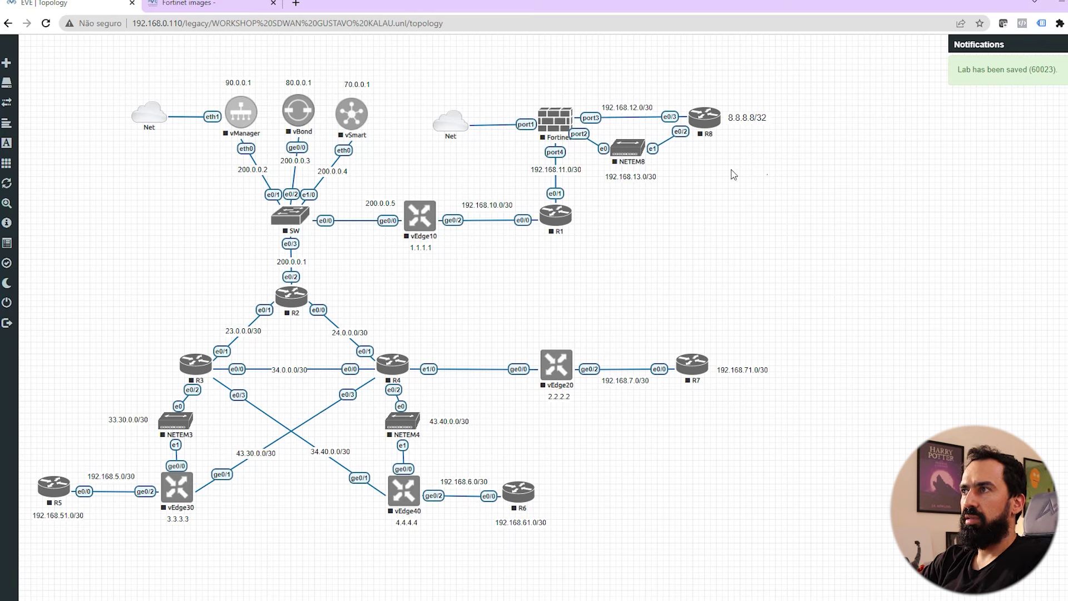
pyautogui.moveTo(48, 71)
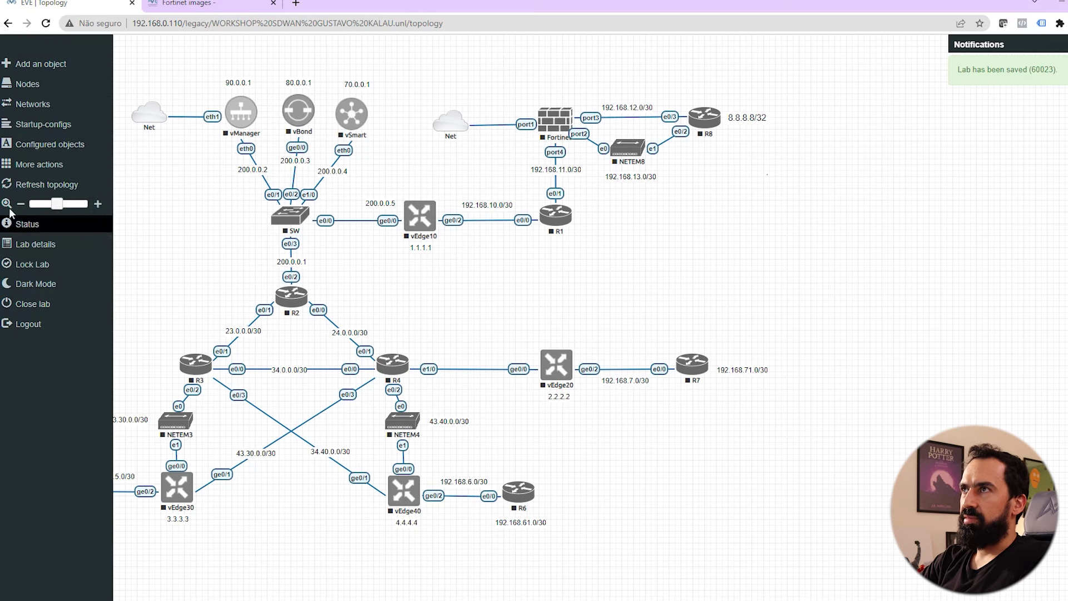
# Add a custom shape with border width 0 and stretch it across the upper topology.
pyautogui.click(46, 66)
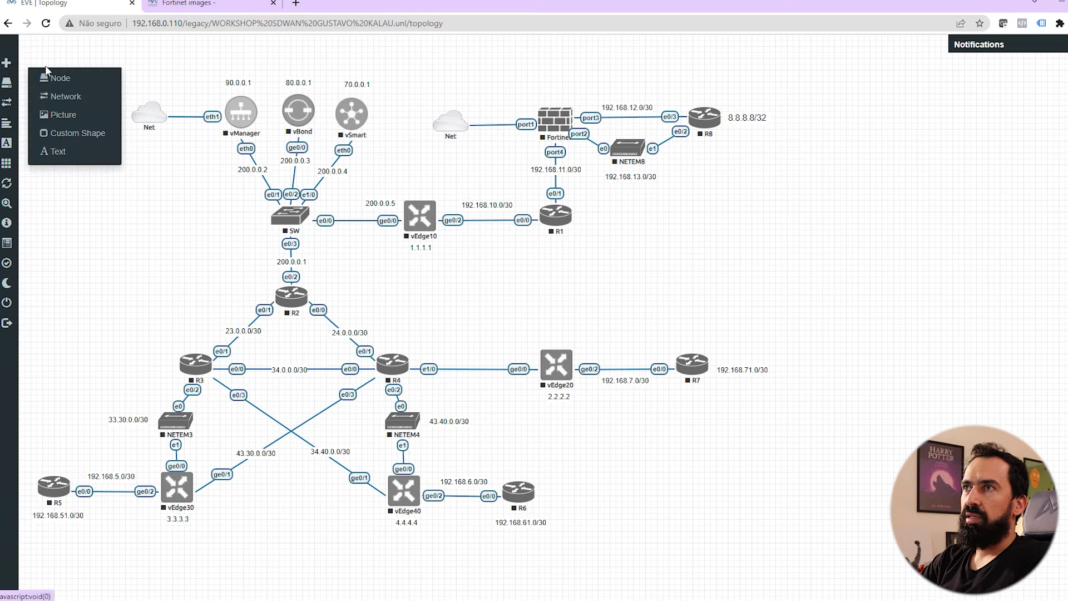
pyautogui.click(58, 135)
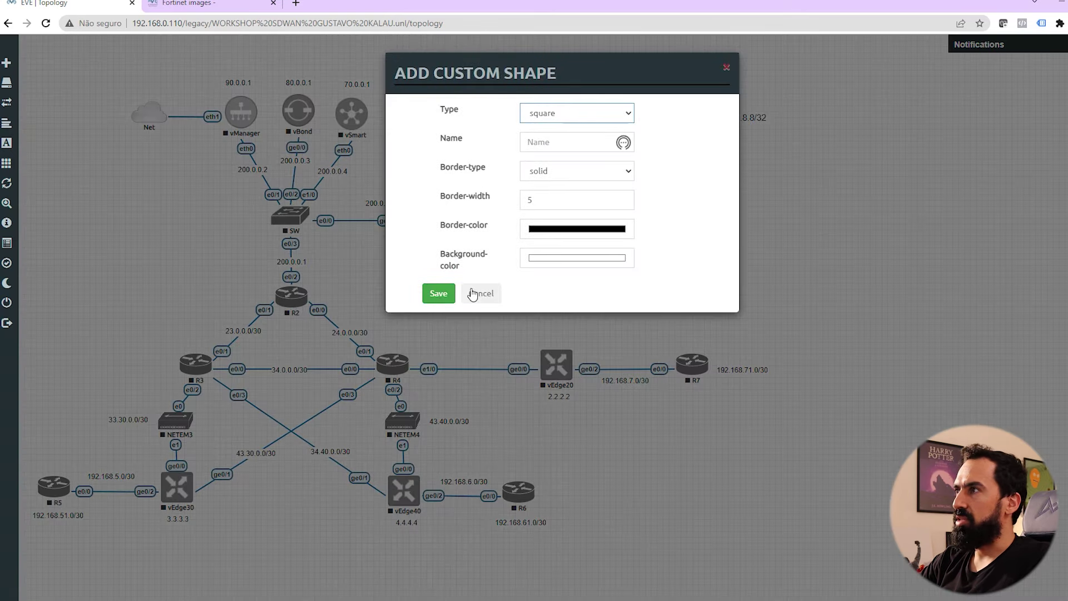
pyautogui.moveTo(557, 200); pyautogui.dragTo(474, 202)
pyautogui.write('0')
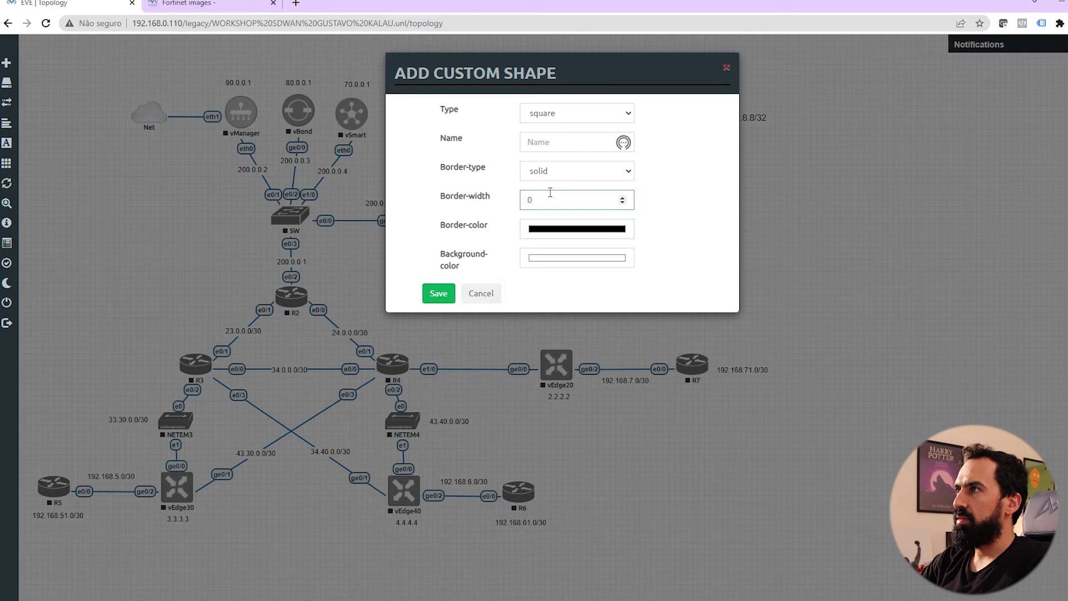
pyautogui.click(450, 299)
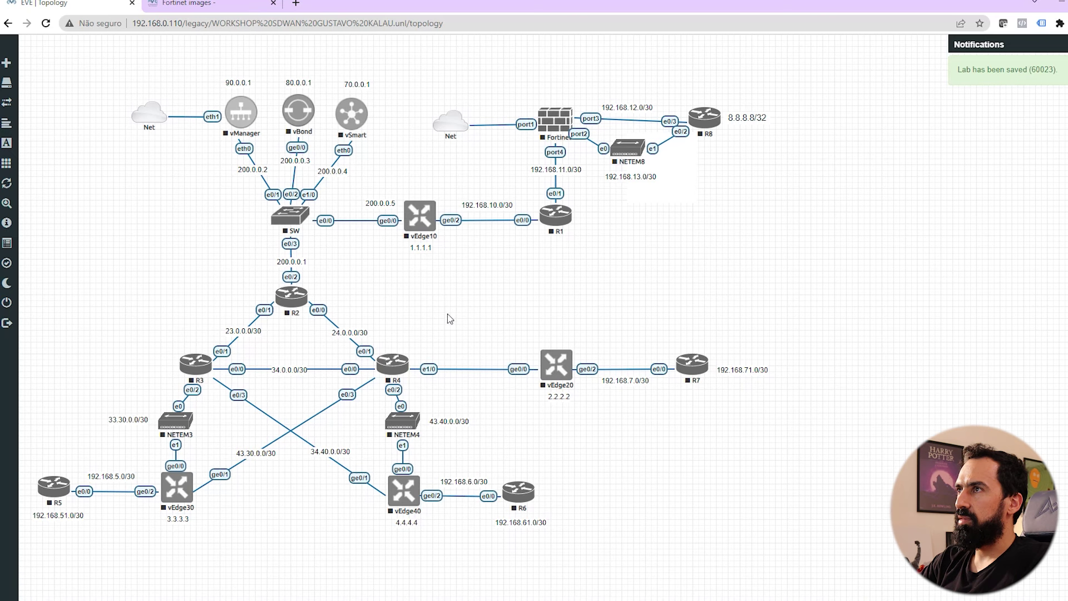
pyautogui.moveTo(586, 243); pyautogui.dragTo(817, 272)
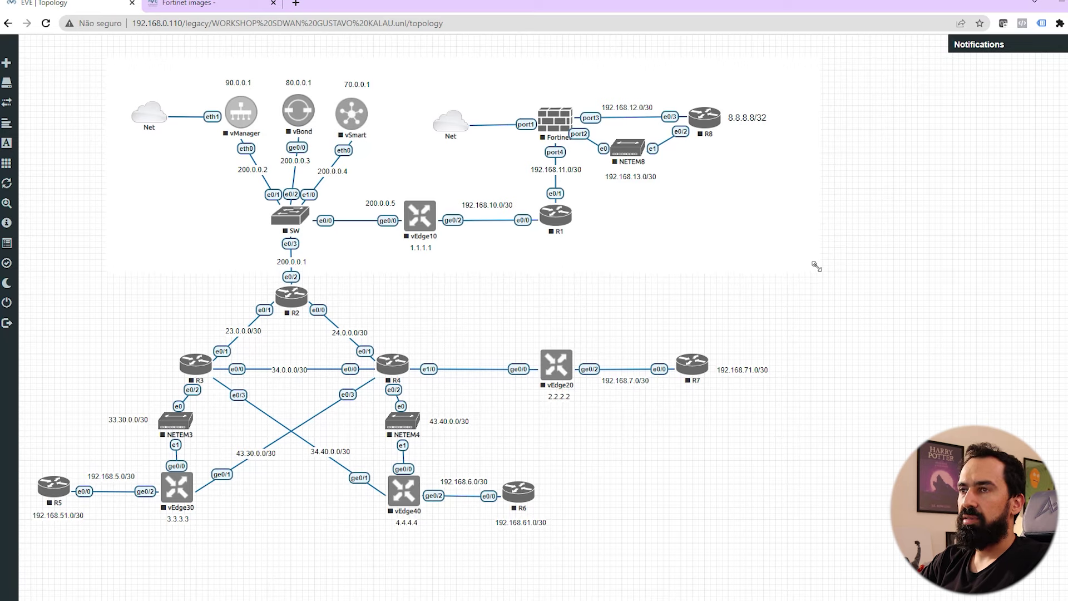
# Send the white shape behind the devices, fill it light grey, and position it behind Fortinet, R1 and R8.
pyautogui.rightClick(749, 212)
pyautogui.click(791, 235)
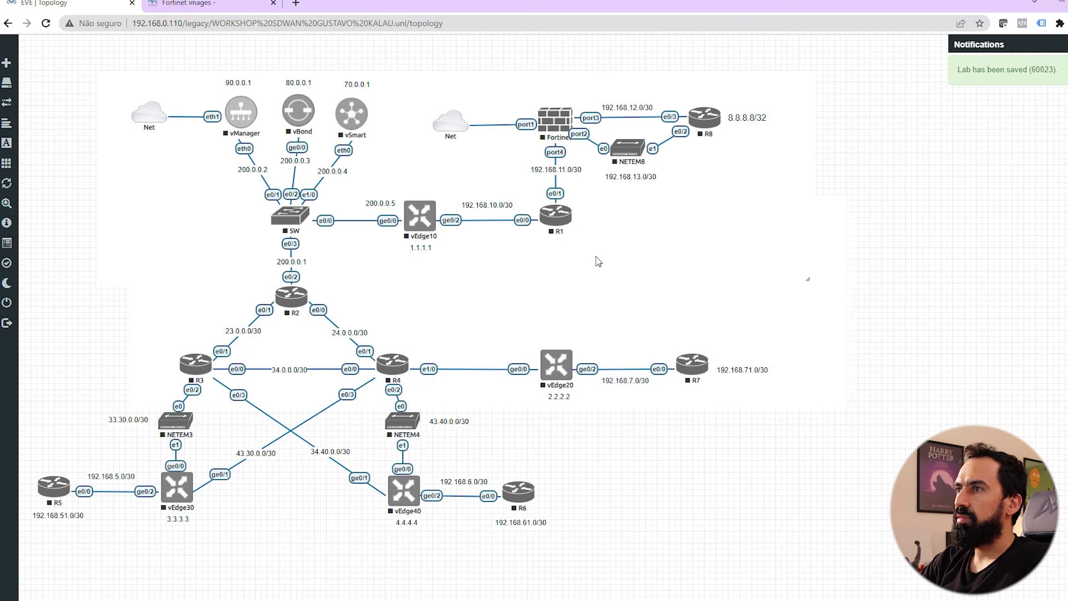
pyautogui.rightClick(599, 323)
pyautogui.click(639, 401)
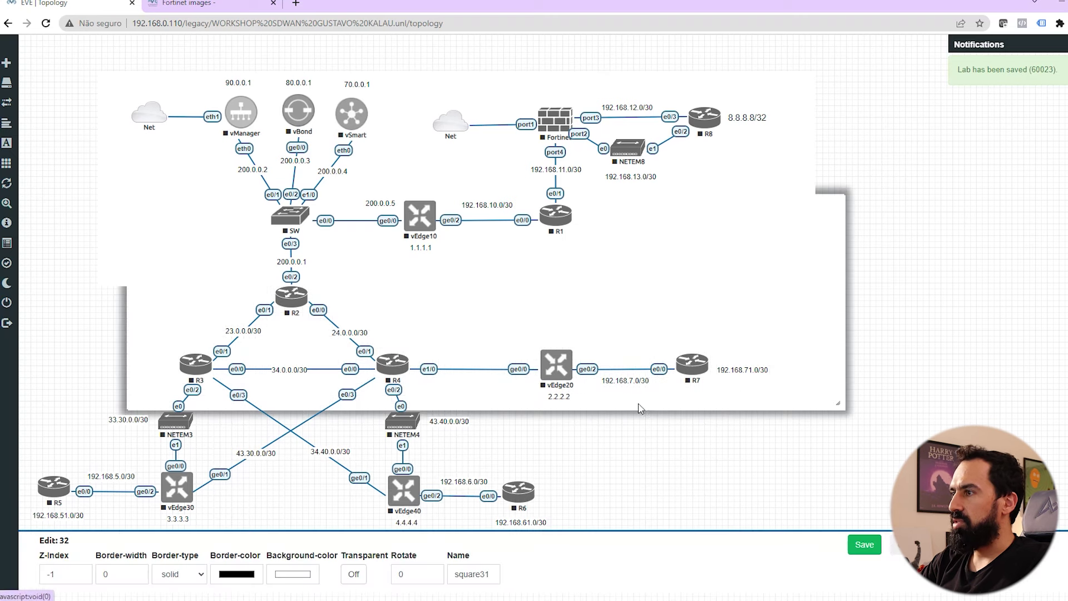
pyautogui.click(283, 575)
pyautogui.moveTo(269, 423); pyautogui.dragTo(259, 425)
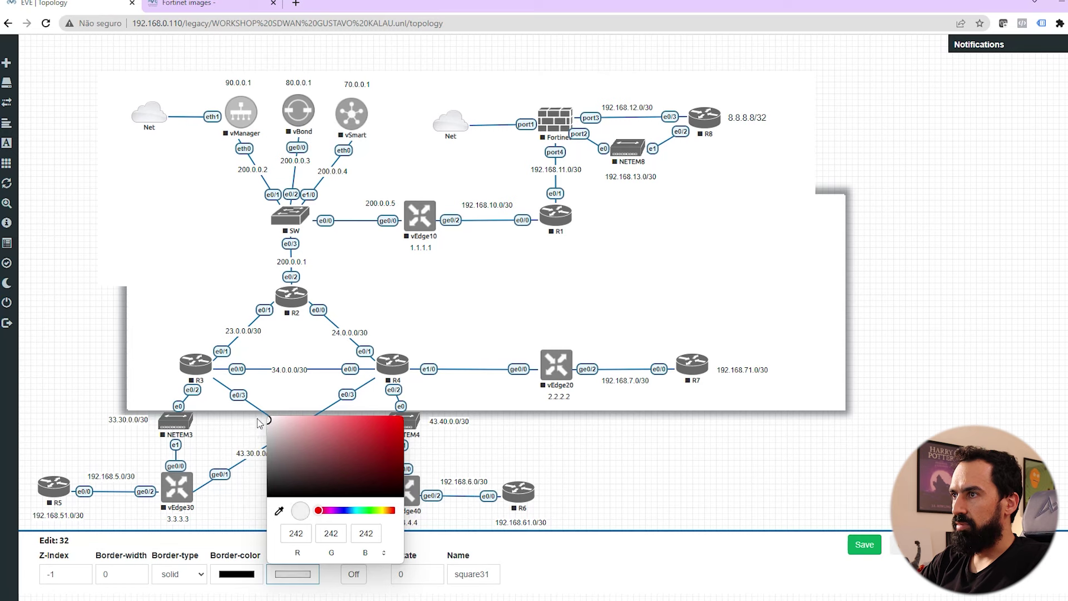
pyautogui.click(864, 544)
pyautogui.moveTo(824, 342); pyautogui.dragTo(641, 445)
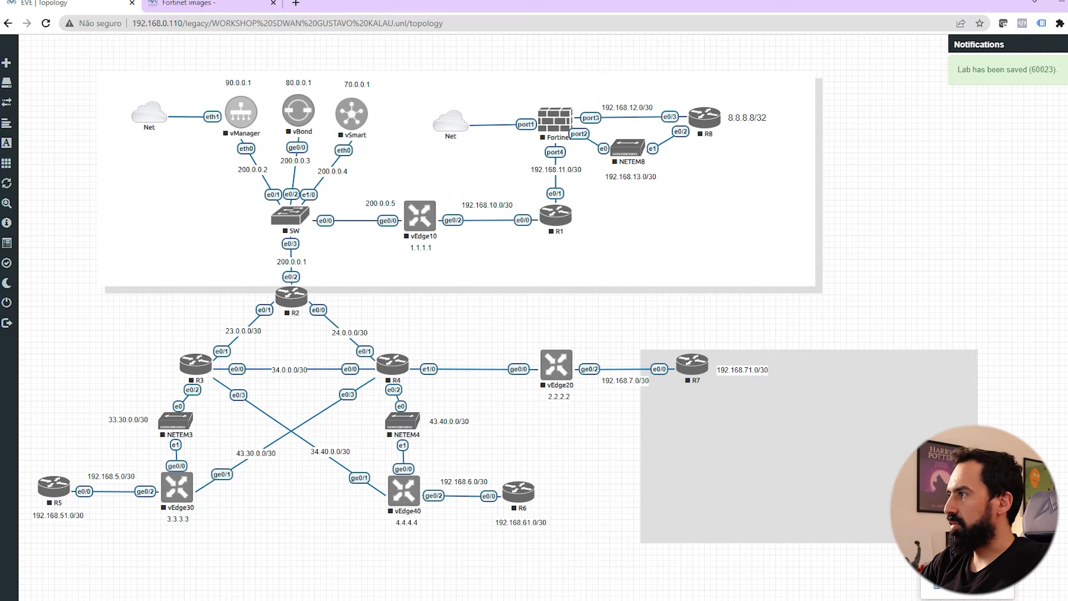
pyautogui.moveTo(856, 476); pyautogui.dragTo(625, 205)
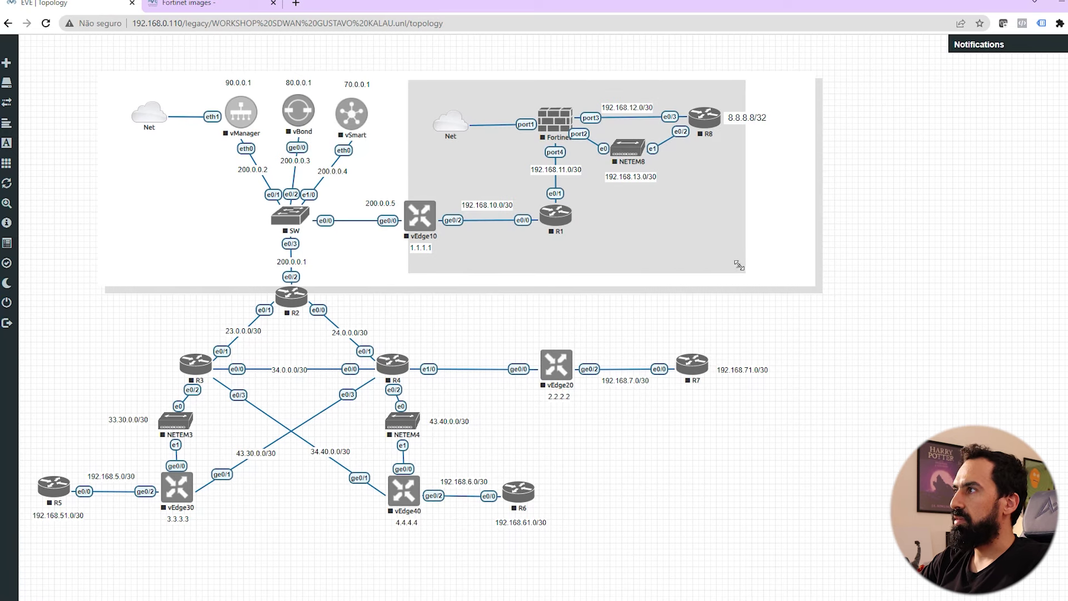
# Lighten the grey rectangle's background to near-white 250,250,250.
pyautogui.rightClick(695, 239)
pyautogui.click(733, 313)
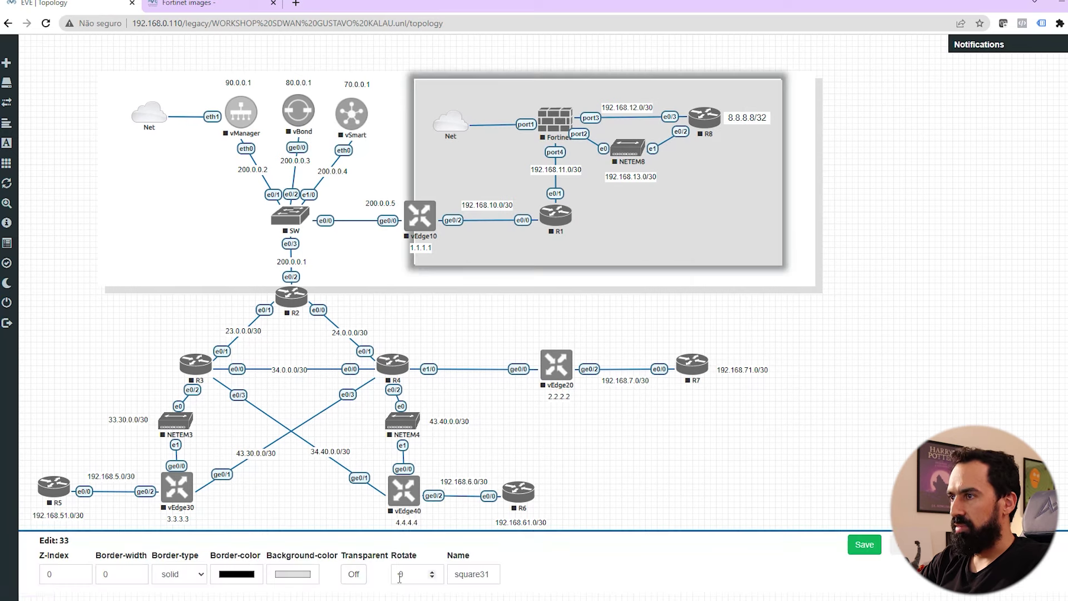
pyautogui.click(292, 577)
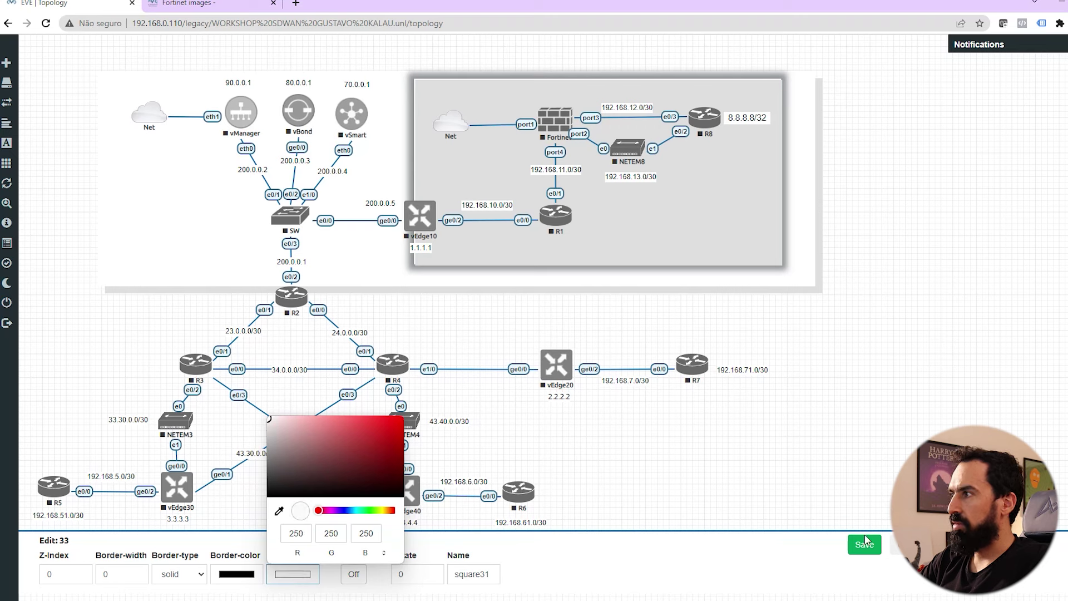
pyautogui.click(865, 544)
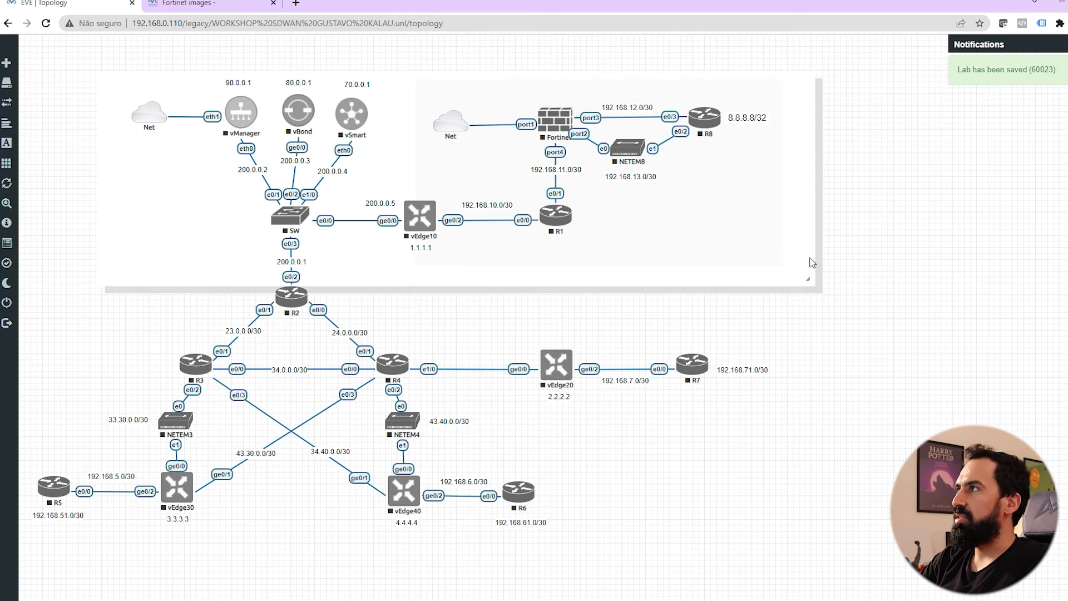
# Duplicate the area rectangle and give the copy a pale yellow fill around R2.
pyautogui.rightClick(134, 236)
pyautogui.click(184, 265)
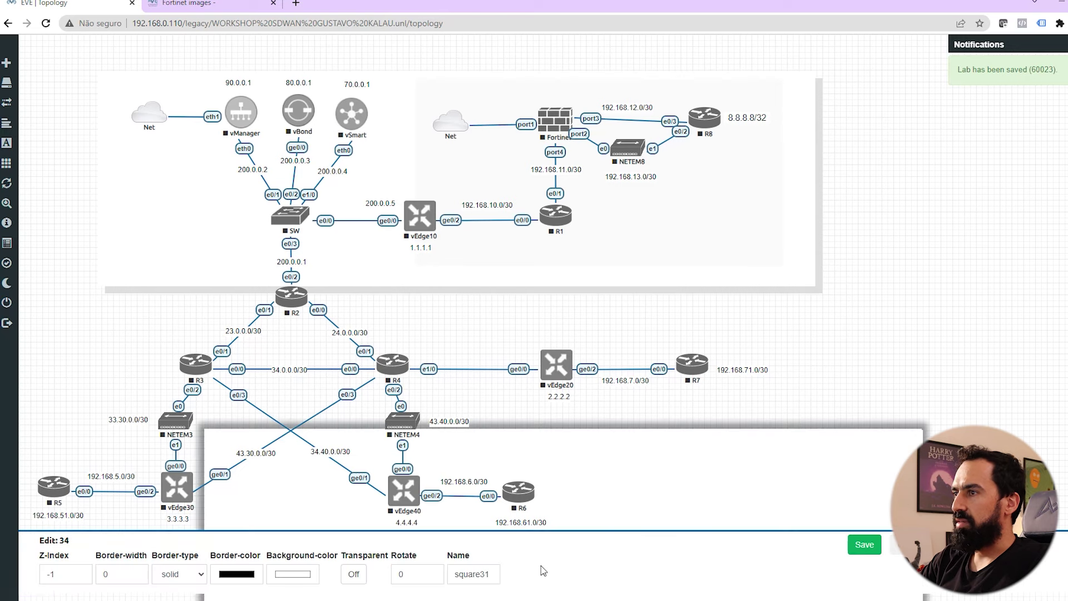
pyautogui.click(293, 574)
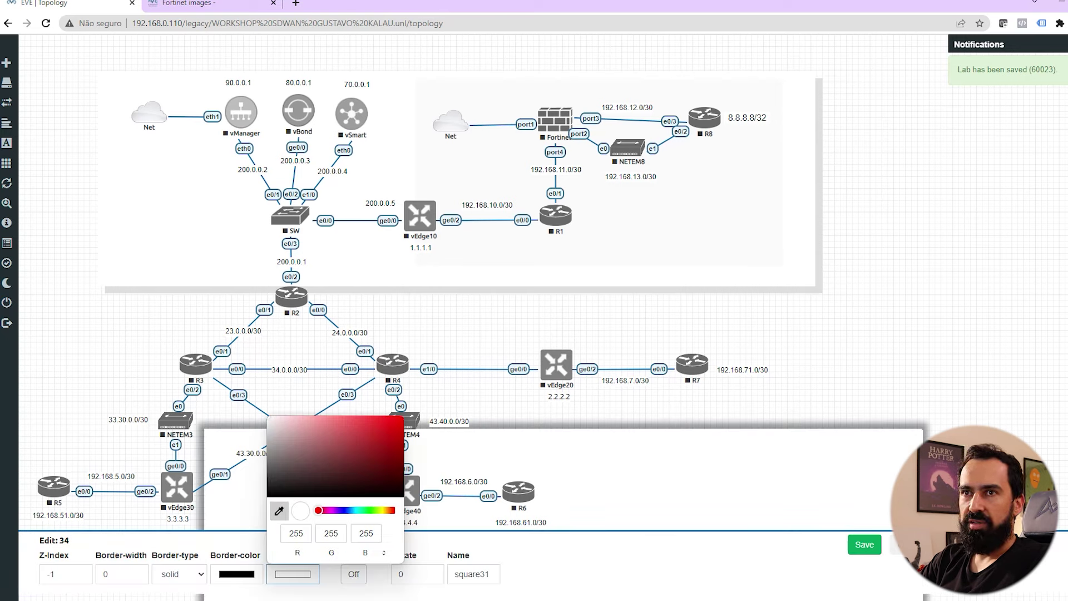
pyautogui.click(400, 416)
pyautogui.moveTo(324, 513); pyautogui.dragTo(382, 510)
pyautogui.click(287, 415)
pyautogui.click(865, 545)
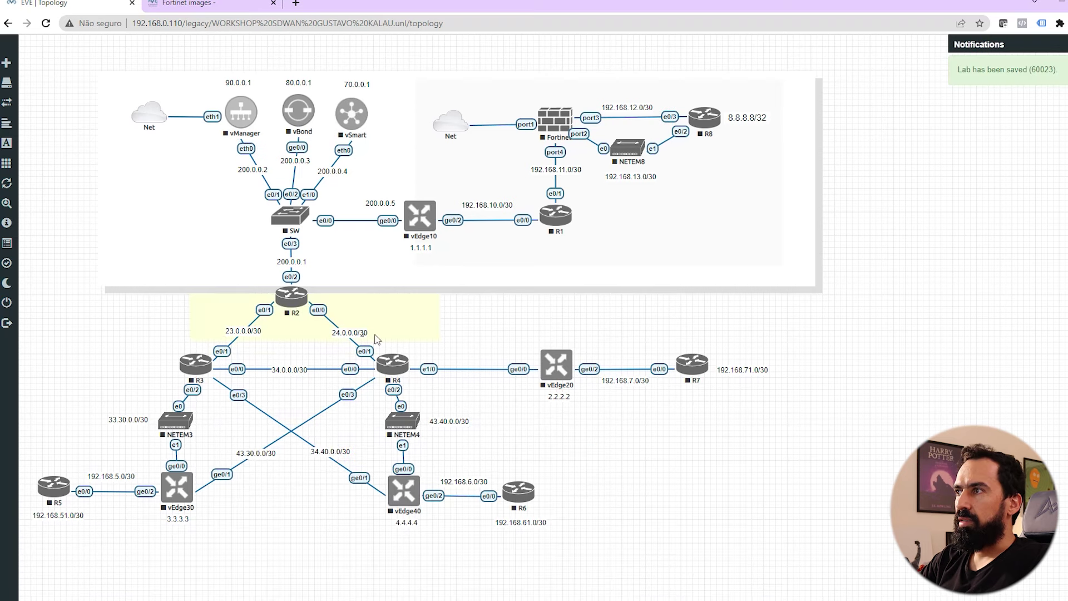
# Send the yellow rectangle behind the nodes and reposition it around R2.
pyautogui.rightClick(359, 312)
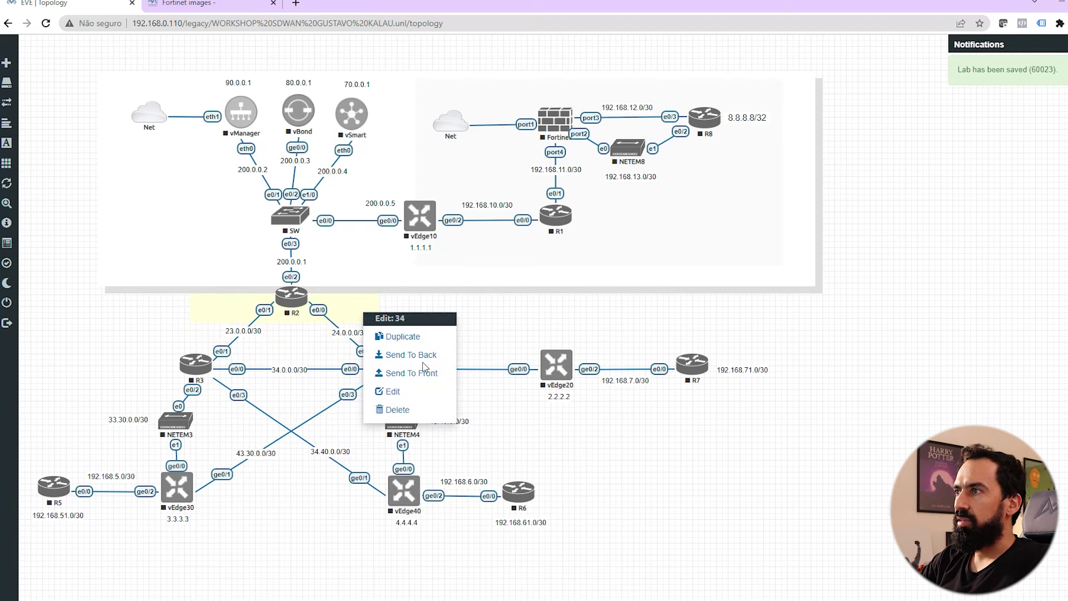
pyautogui.click(390, 352)
pyautogui.rightClick(352, 316)
pyautogui.click(401, 374)
pyautogui.moveTo(361, 300); pyautogui.dragTo(336, 306)
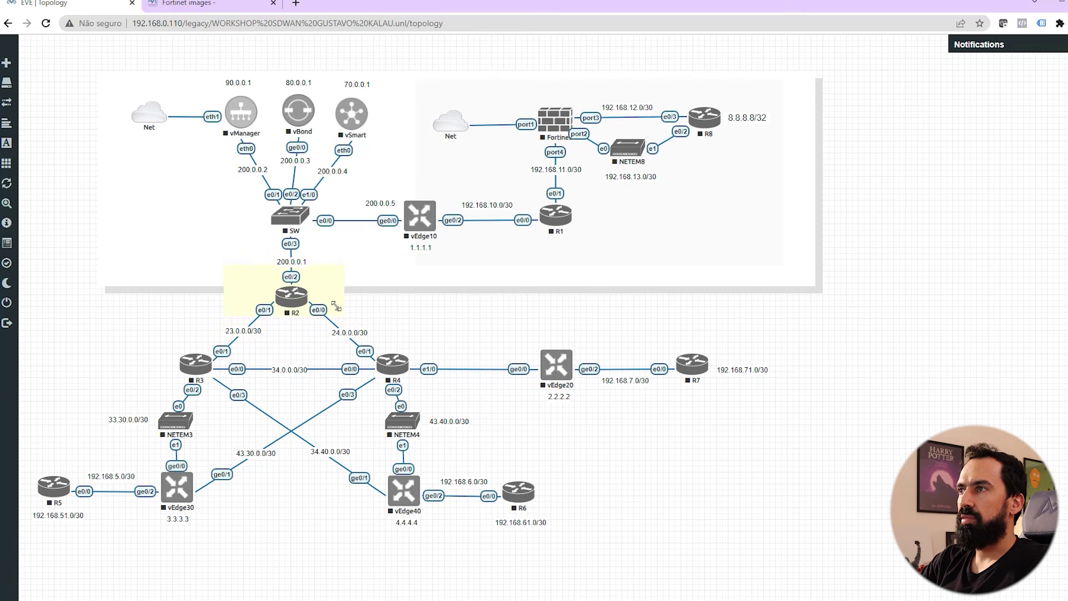
# Duplicate R2's rectangle to frame R3 and give it a pale beige fill.
pyautogui.rightClick(336, 294)
pyautogui.click(376, 316)
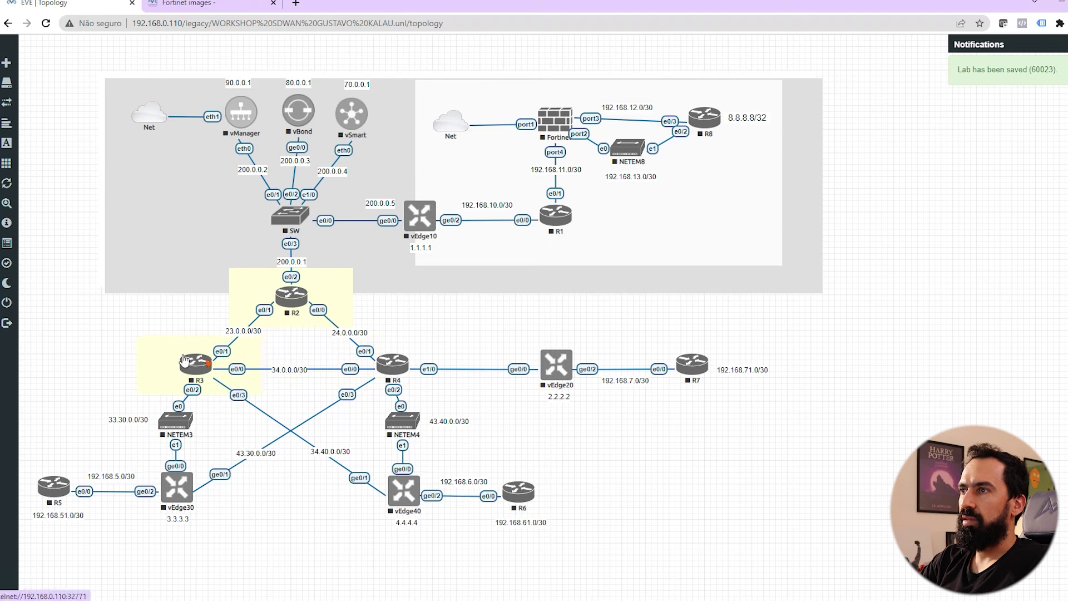
pyautogui.doubleClick(159, 356)
pyautogui.click(308, 571)
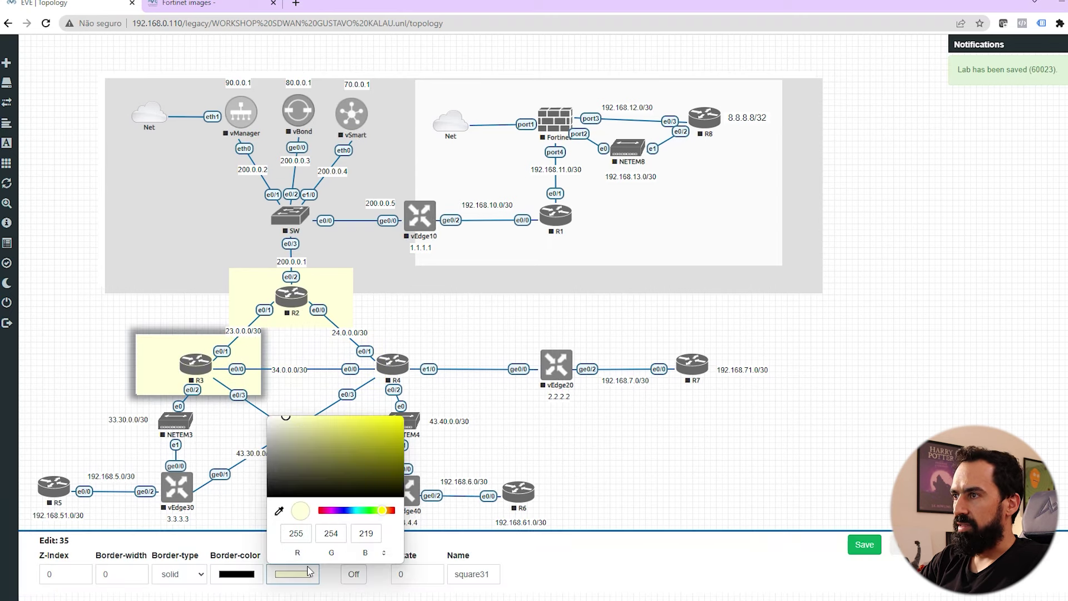
pyautogui.click(865, 544)
pyautogui.rightClick(170, 358)
pyautogui.click(214, 382)
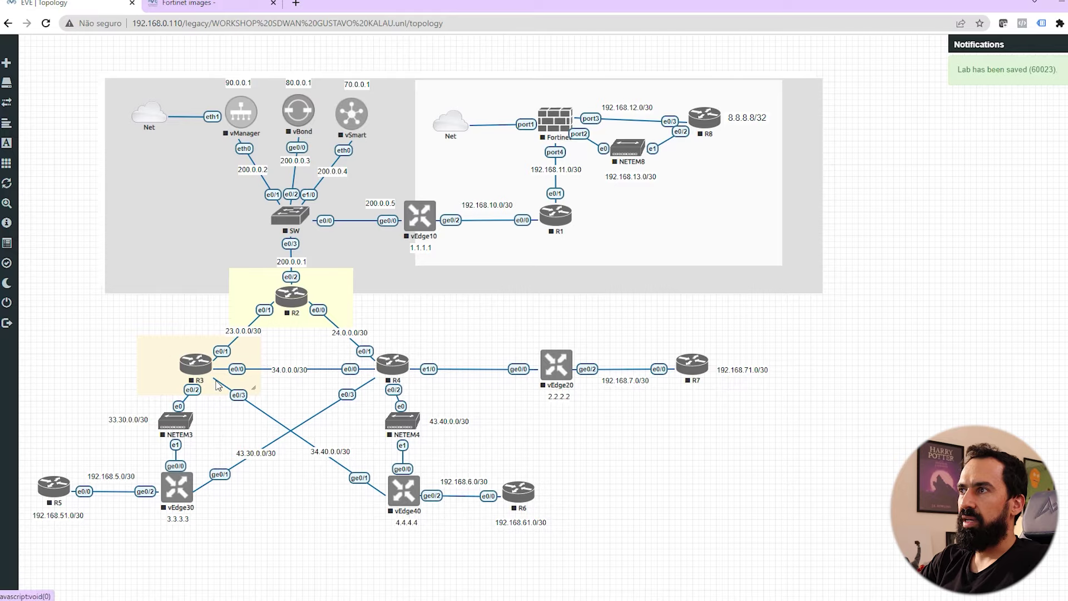
# Move a copied rectangle to surround R4 and open it for recolouring.
pyautogui.moveTo(218, 385); pyautogui.dragTo(371, 370)
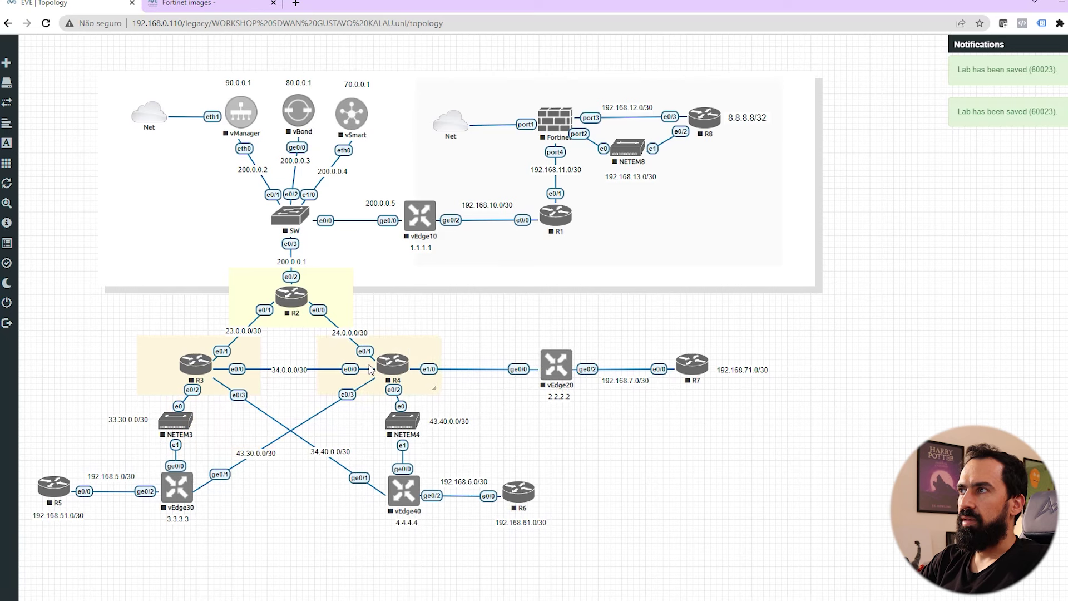
pyautogui.rightClick(422, 344)
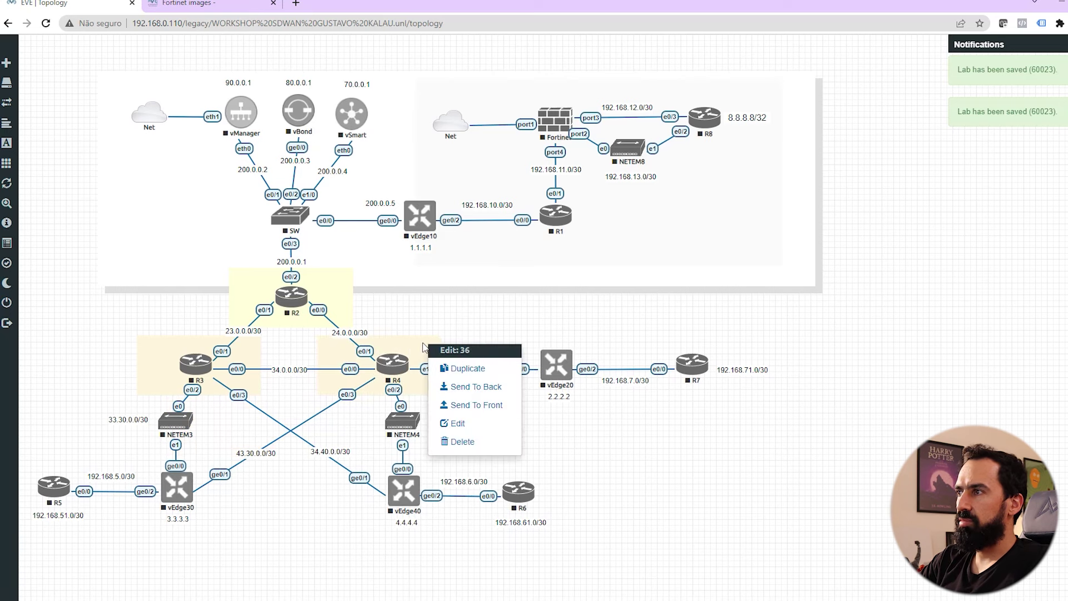
pyautogui.click(450, 386)
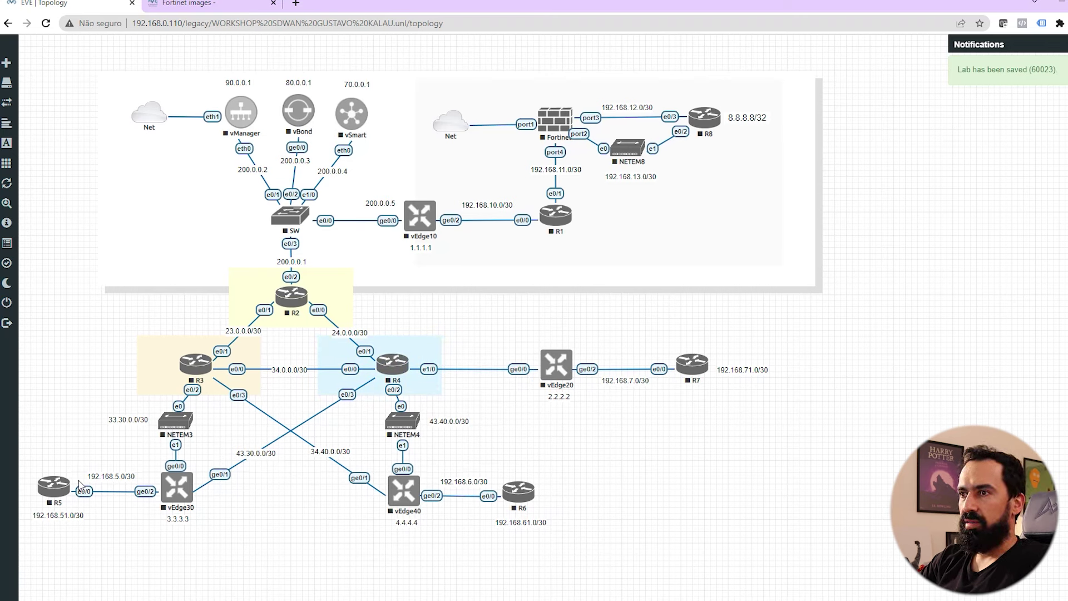
# Duplicate the R3 rectangle to frame R5 with a pink fill.
pyautogui.rightClick(156, 353)
pyautogui.click(169, 376)
pyautogui.rightClick(137, 488)
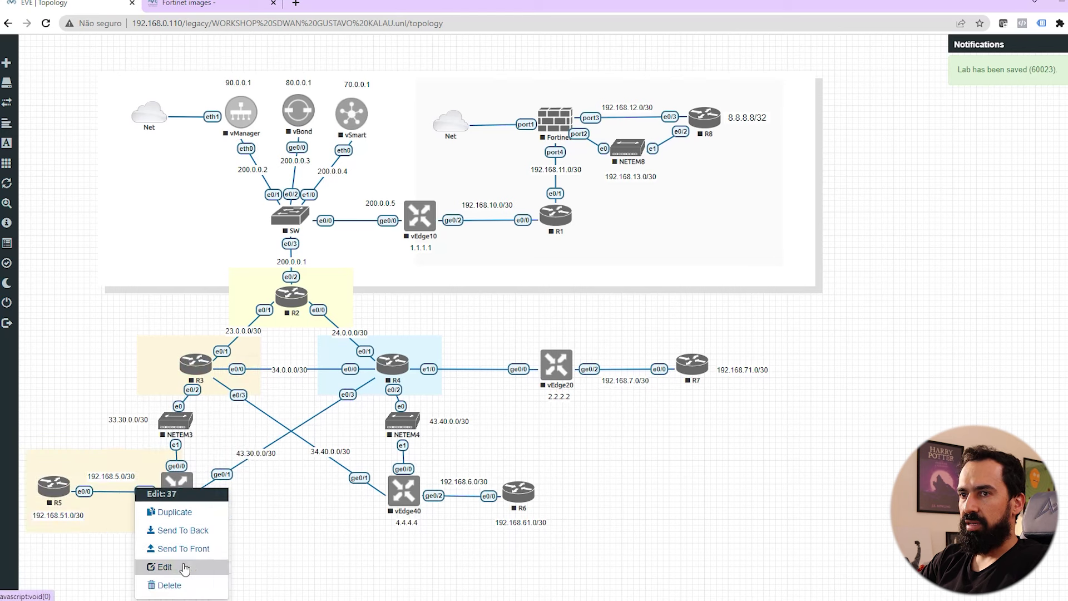
pyautogui.click(171, 569)
pyautogui.click(864, 544)
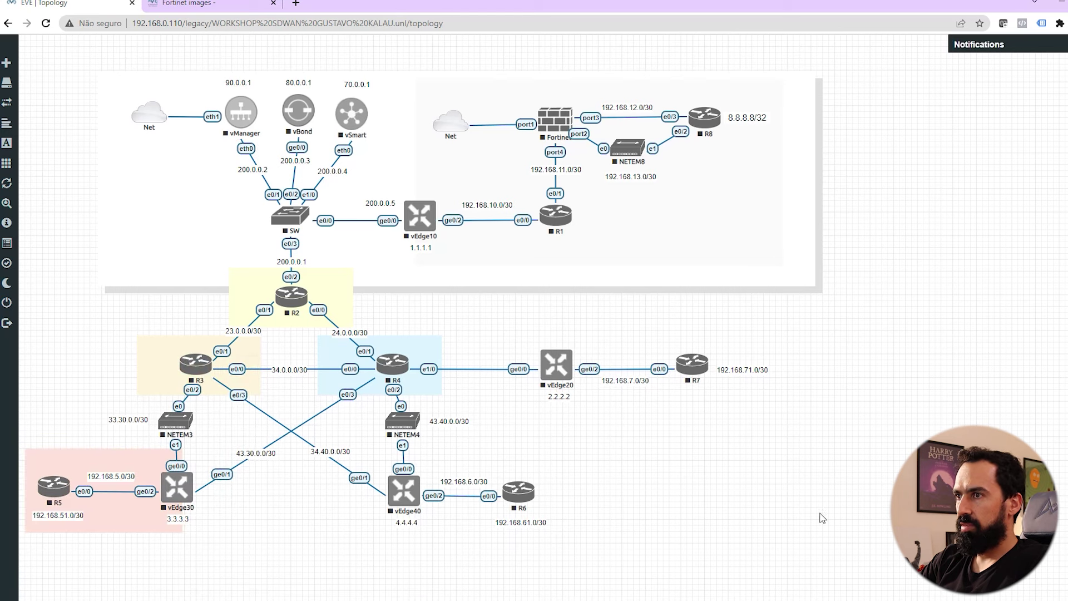
# Copy the pink rectangle to frame vEdge40 and R6, send it behind, and fill it cyan.
pyautogui.rightClick(110, 517)
pyautogui.click(133, 532)
pyautogui.moveTo(139, 529); pyautogui.dragTo(466, 490)
pyautogui.rightClick(466, 490)
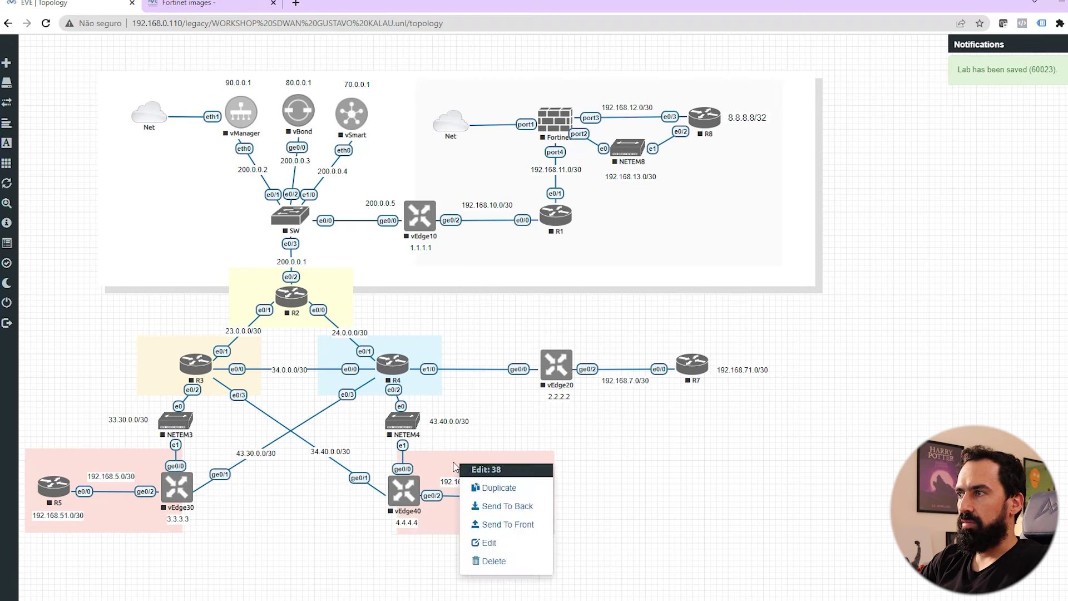
pyautogui.click(516, 506)
pyautogui.click(286, 573)
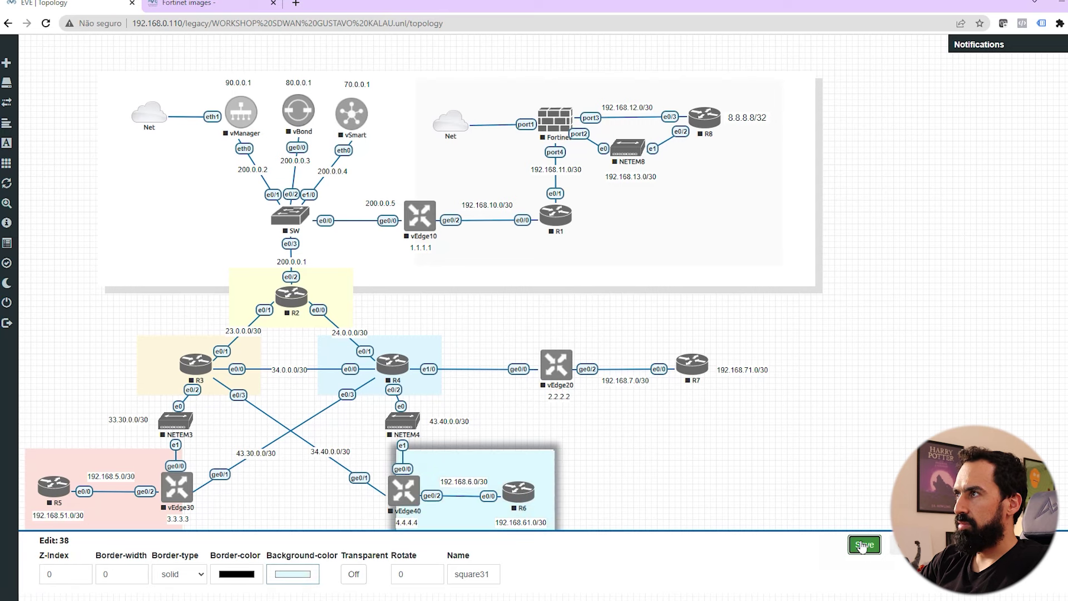
pyautogui.click(283, 423)
pyautogui.click(865, 545)
# Recolour the vEdge40–R6 area light green and copy it to frame vEdge20 and R7.
pyautogui.rightClick(485, 460)
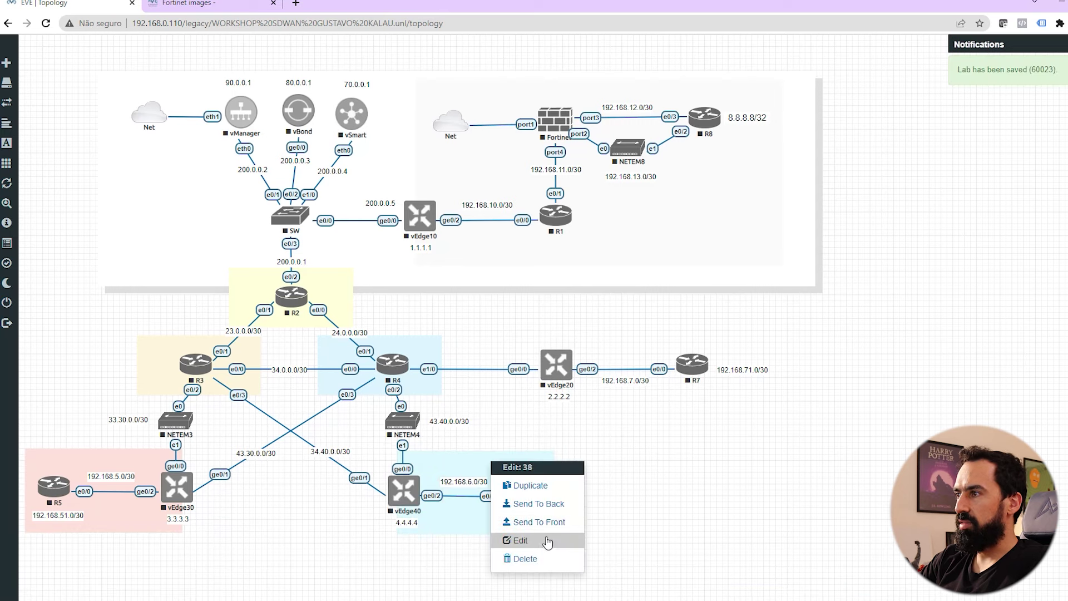
pyautogui.click(537, 538)
pyautogui.click(292, 573)
pyautogui.click(364, 516)
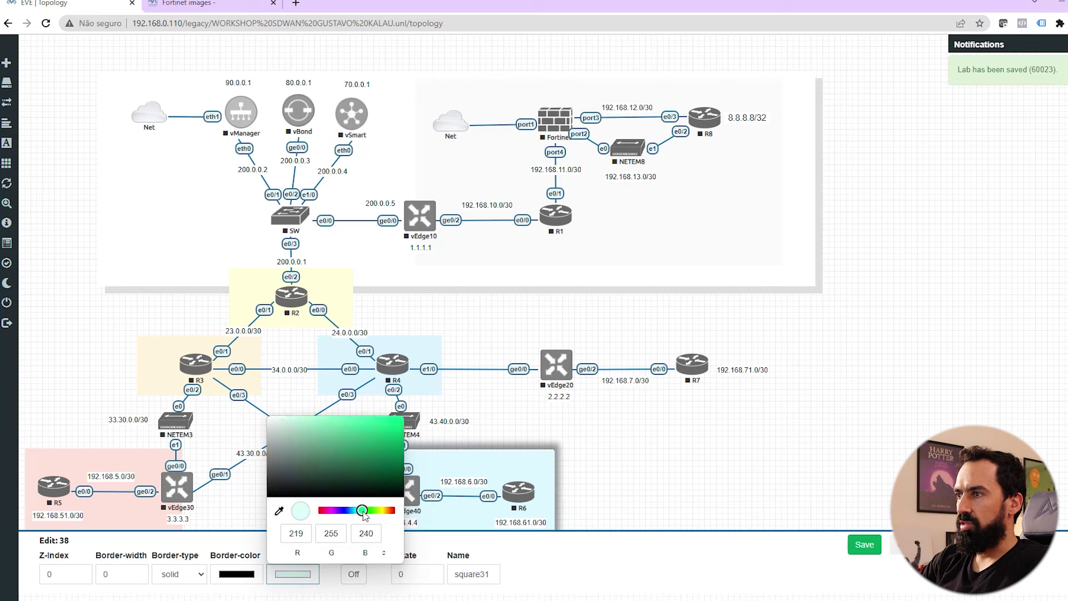
pyautogui.click(864, 544)
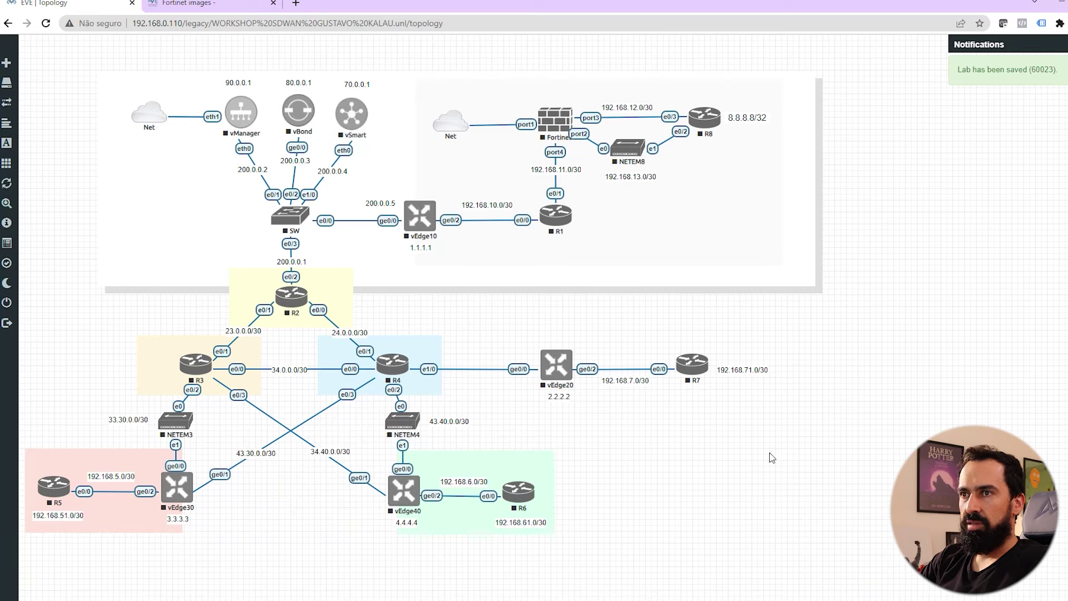
pyautogui.rightClick(527, 461)
pyautogui.click(552, 479)
pyautogui.moveTo(208, 243); pyautogui.dragTo(171, 220)
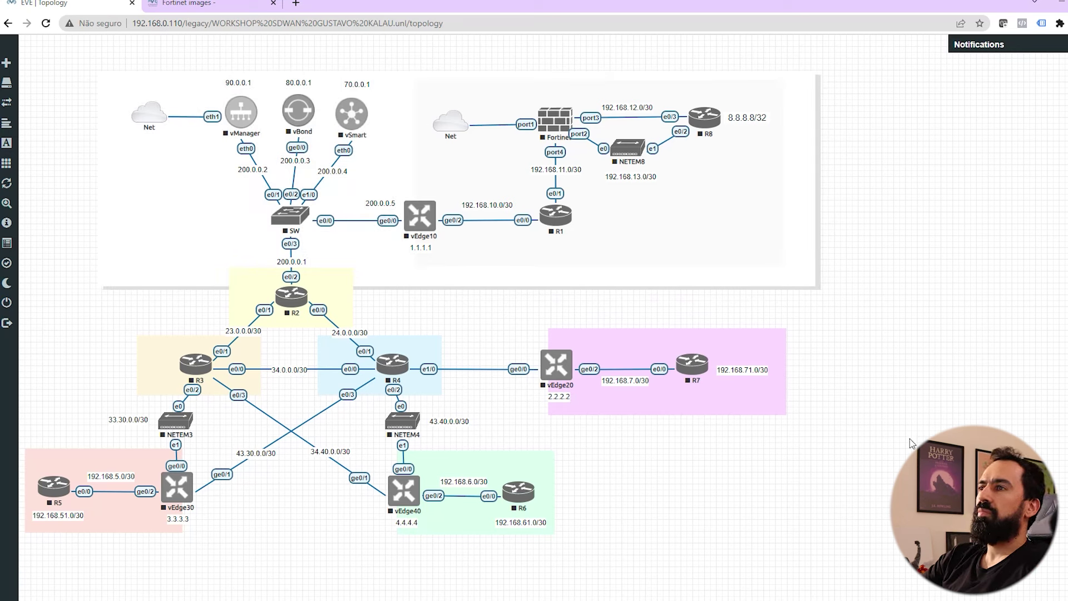
# Give the 192.168.5.0/30 label a red background.
pyautogui.rightClick(117, 472)
pyautogui.click(149, 554)
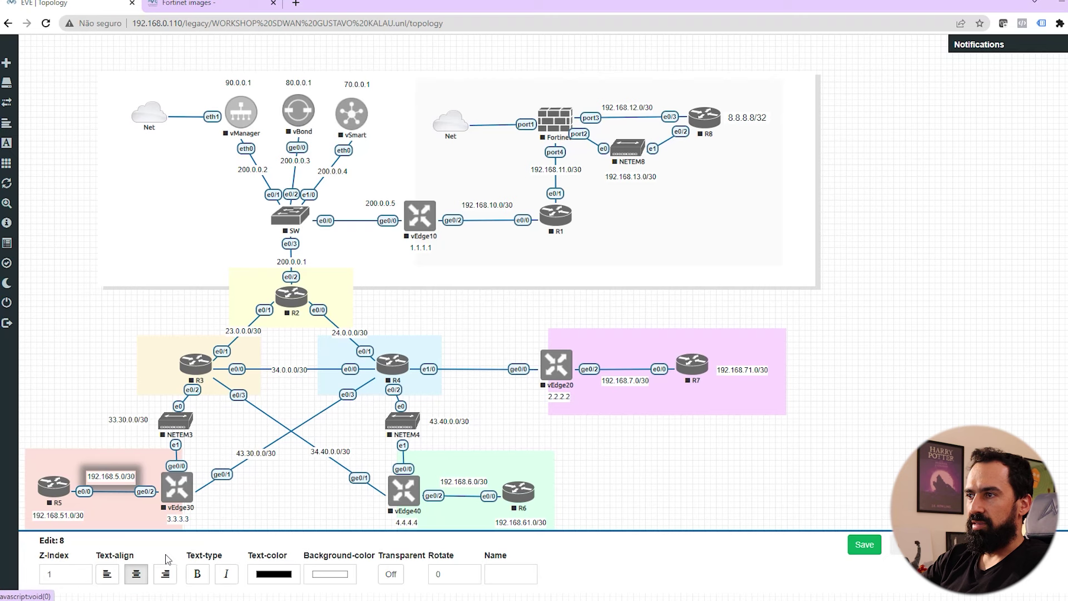
pyautogui.click(331, 576)
pyautogui.click(316, 511)
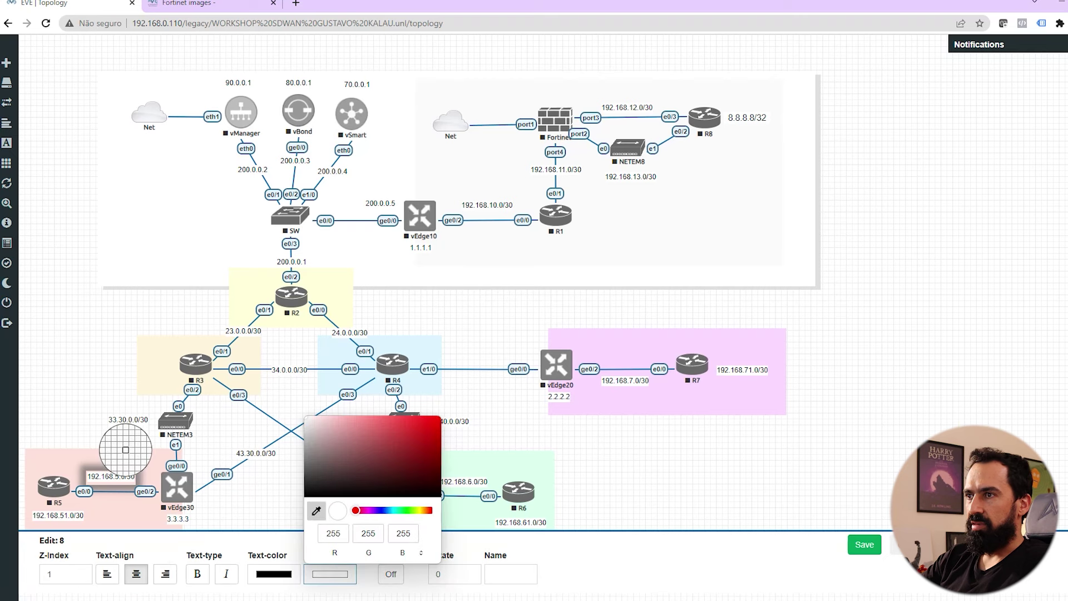
pyautogui.click(127, 463)
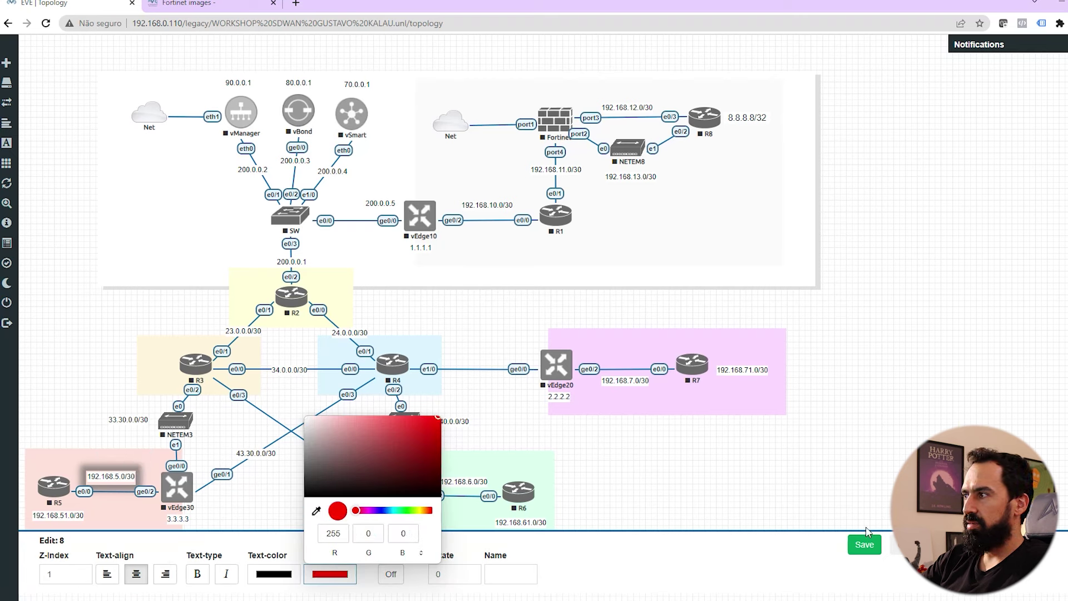
pyautogui.click(865, 544)
# Try sampling the R5 area colour for the 192.168.5.0/30 label background.
pyautogui.rightClick(110, 476)
pyautogui.click(140, 561)
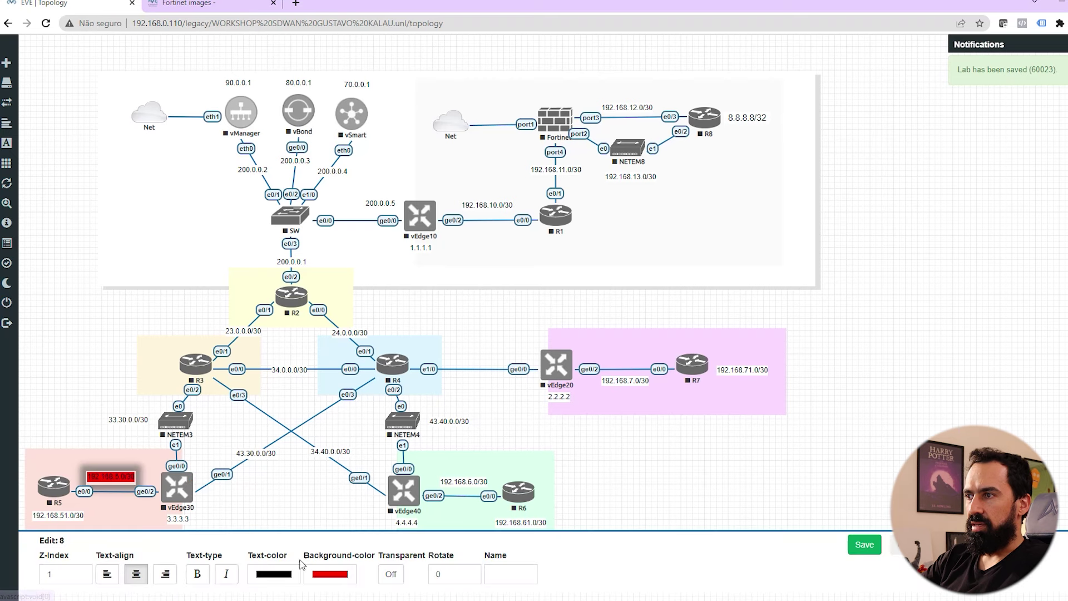
pyautogui.click(330, 574)
pyautogui.click(316, 510)
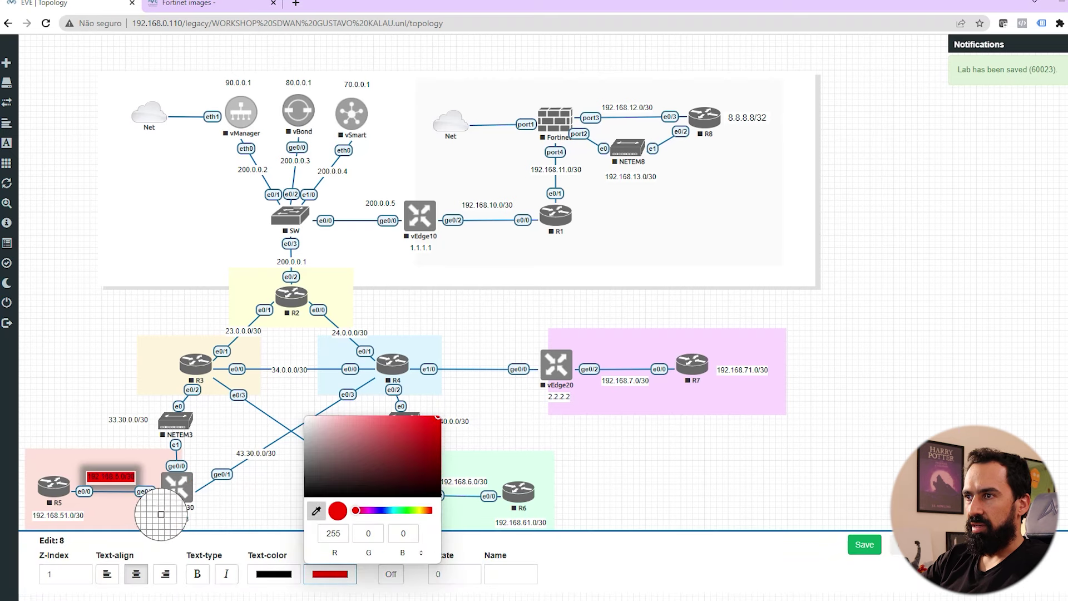
pyautogui.click(159, 515)
pyautogui.rightClick(110, 476)
pyautogui.click(134, 556)
pyautogui.click(330, 574)
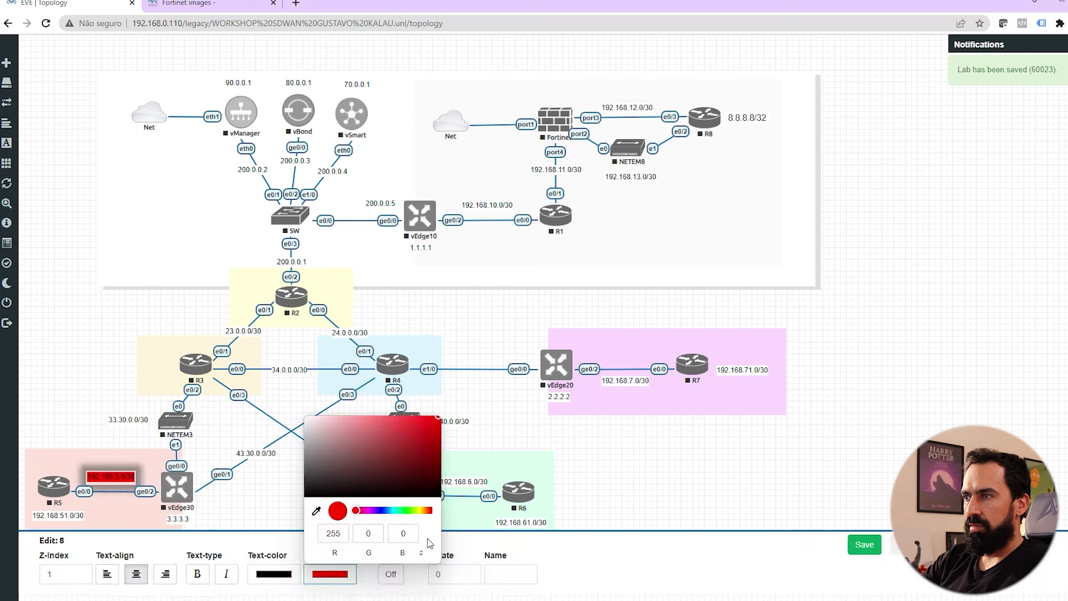
pyautogui.click(689, 499)
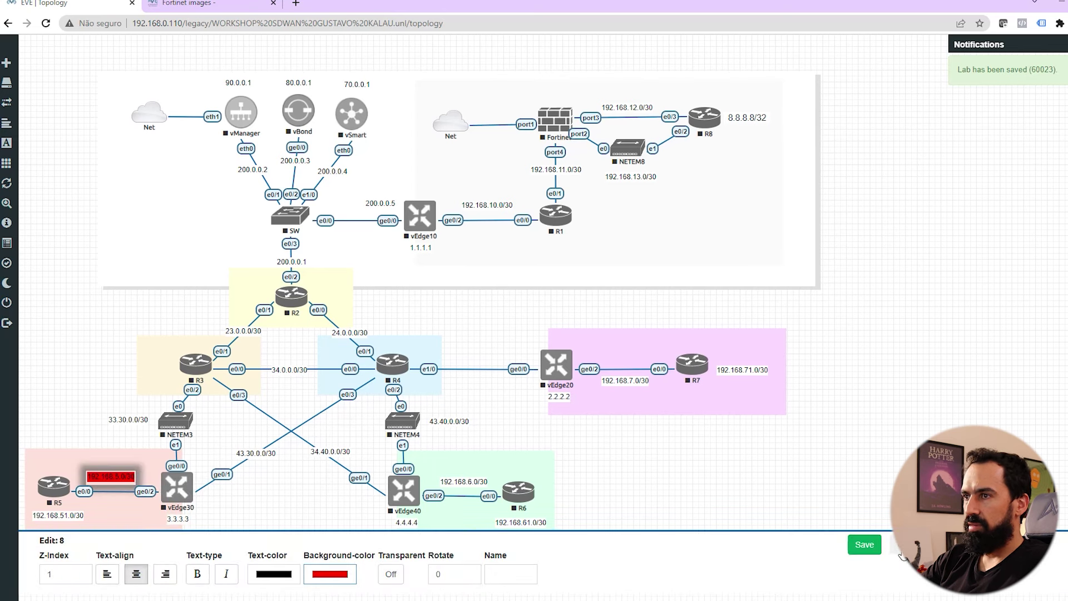
# Read the pink rectangle's colour and set the label background to pale pink (green 226, blue 219).
pyautogui.rightClick(33, 517)
pyautogui.click(39, 594)
pyautogui.click(293, 574)
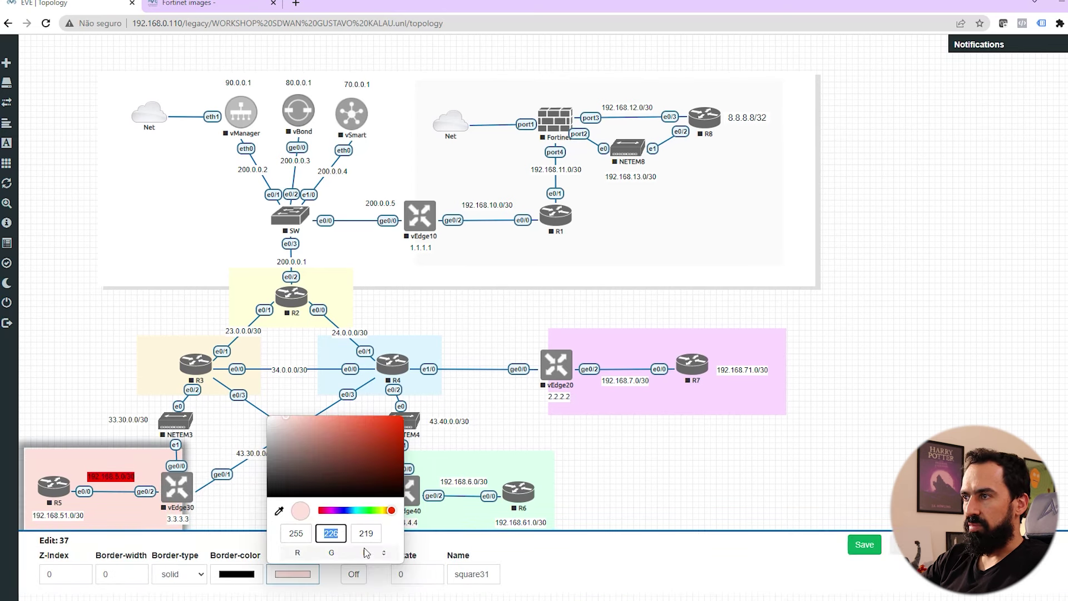
pyautogui.click(864, 545)
pyautogui.click(321, 579)
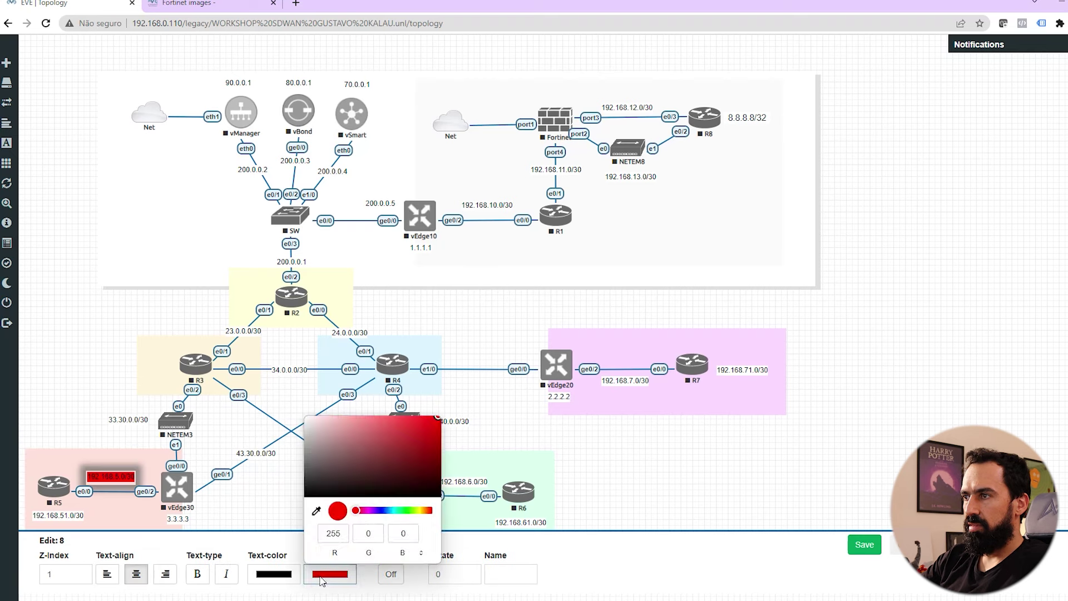
pyautogui.moveTo(335, 535); pyautogui.dragTo(333, 537)
pyautogui.click(367, 535)
pyautogui.press('BackSpace')
pyautogui.write('226')
pyautogui.press('Tab')
pyautogui.write('219')
pyautogui.click(57, 515)
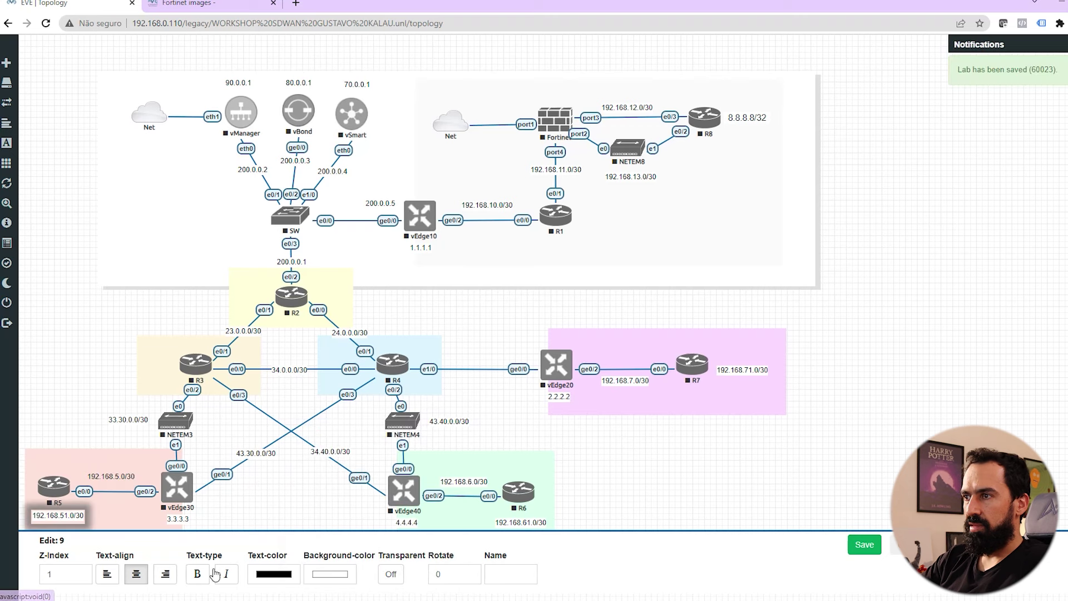
# Make the 192.168.51.0/30 and 3.3.3.3 labels transparent.
pyautogui.click(392, 575)
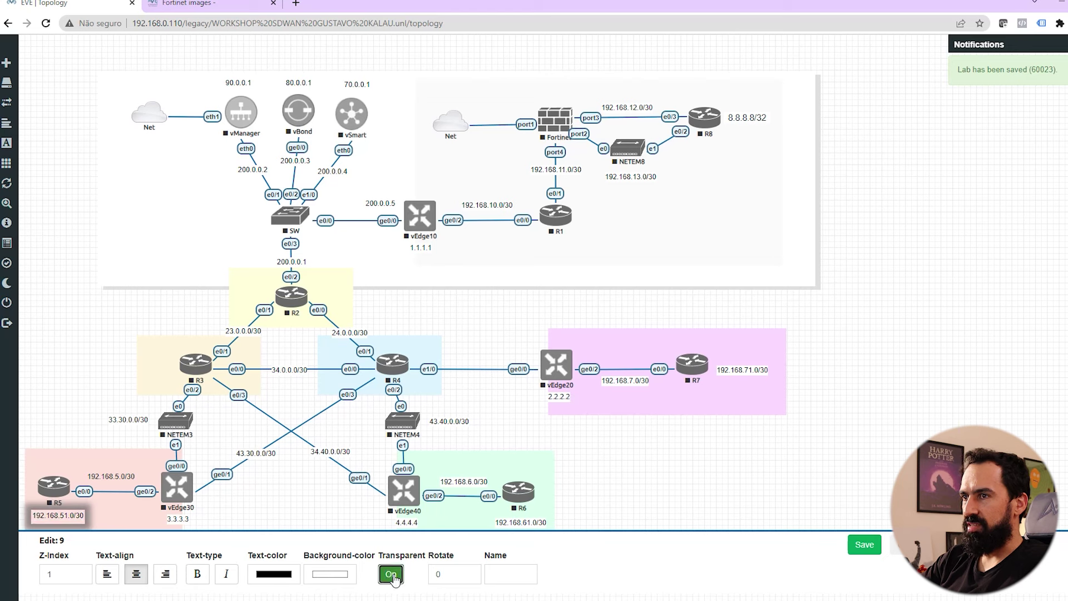
pyautogui.click(865, 544)
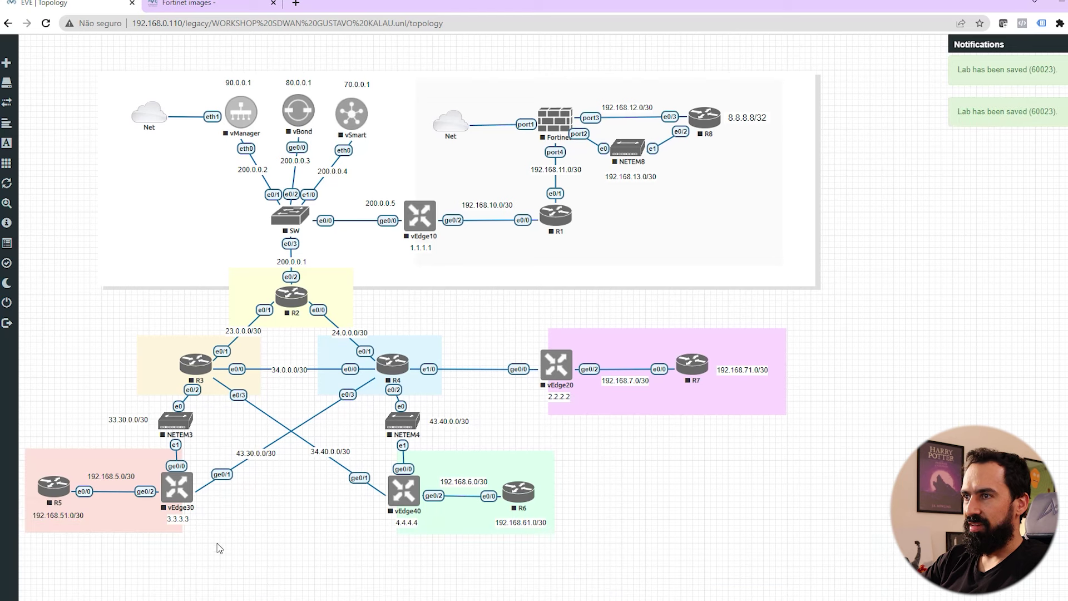
pyautogui.click(186, 524)
pyautogui.click(391, 574)
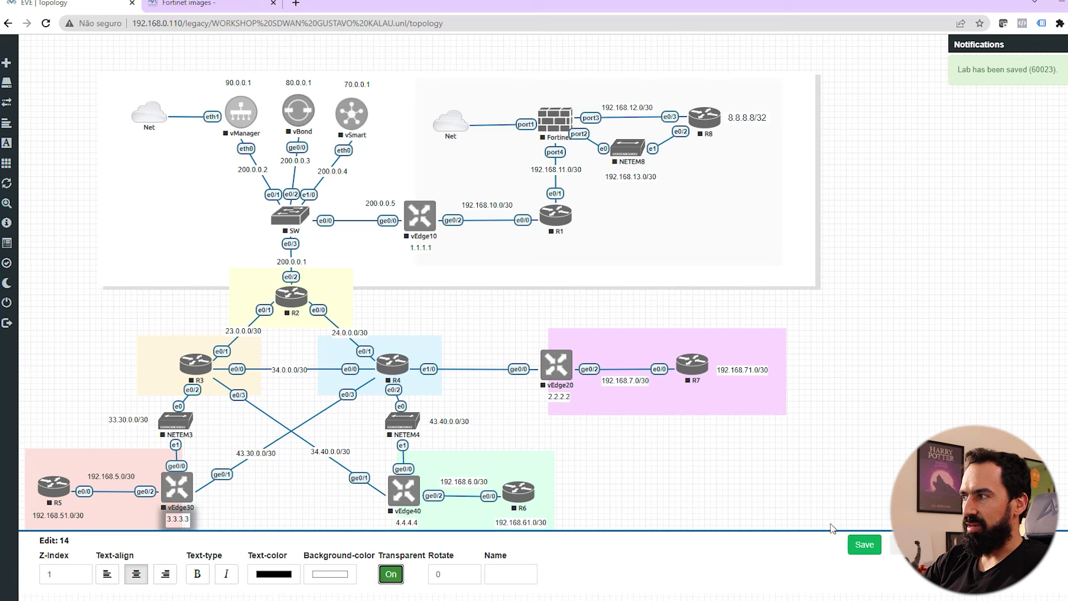
pyautogui.click(864, 544)
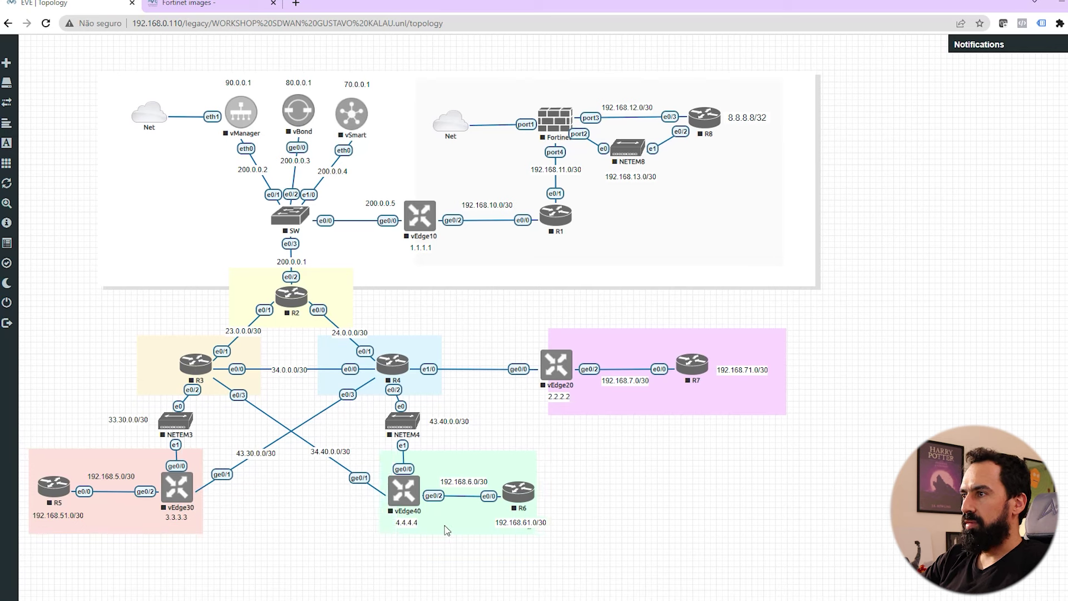
# Make the 192.168.6.0/30 and 2.2.2.2 labels transparent and nudge the pink vEdge20 area left.
pyautogui.click(523, 526)
pyautogui.click(391, 579)
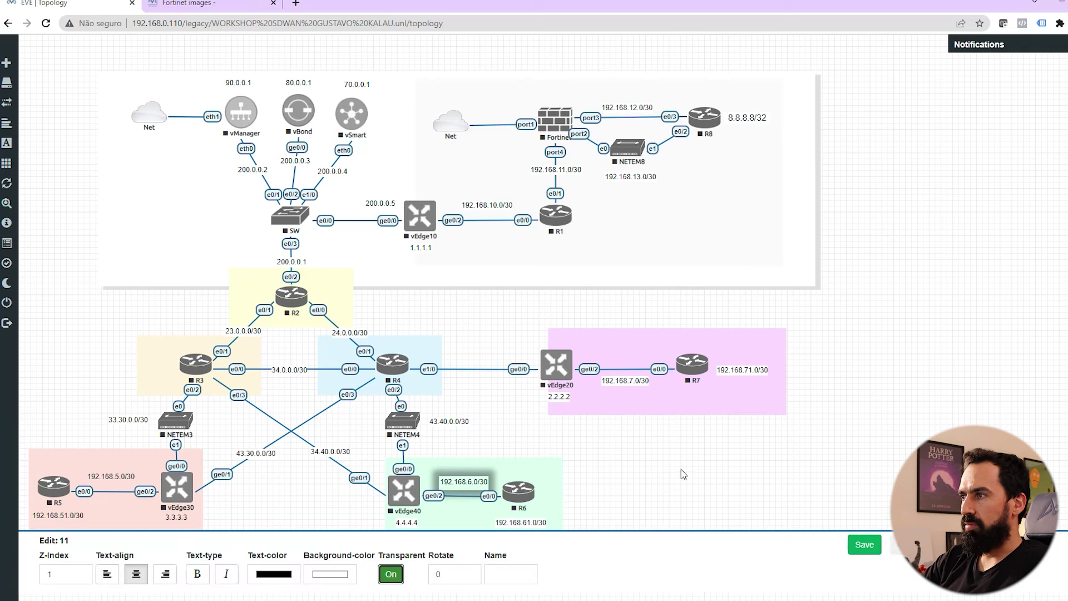
pyautogui.click(855, 546)
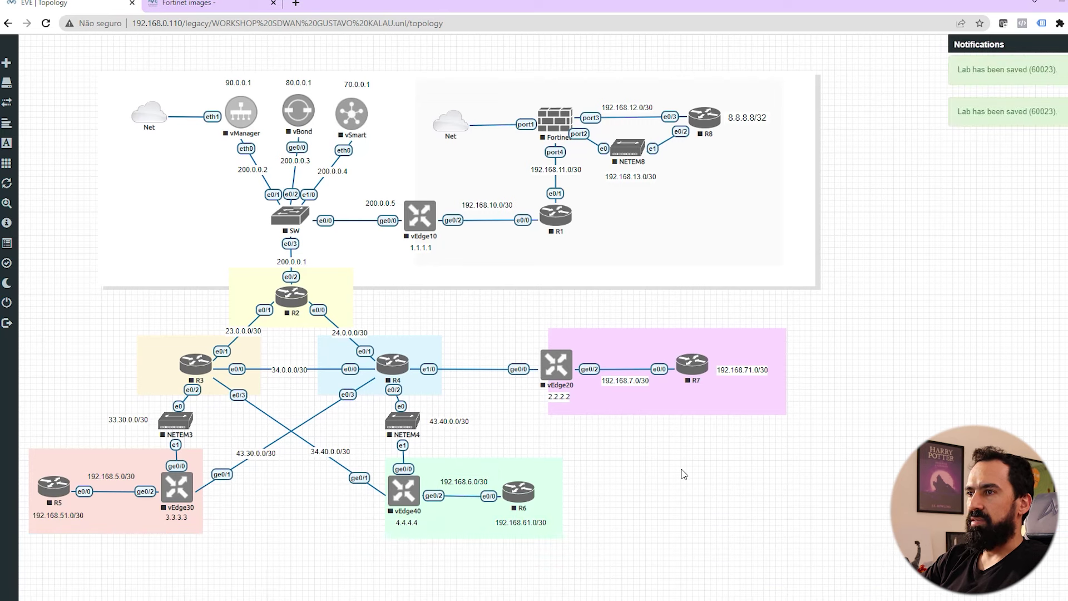
pyautogui.moveTo(692, 402); pyautogui.dragTo(681, 402)
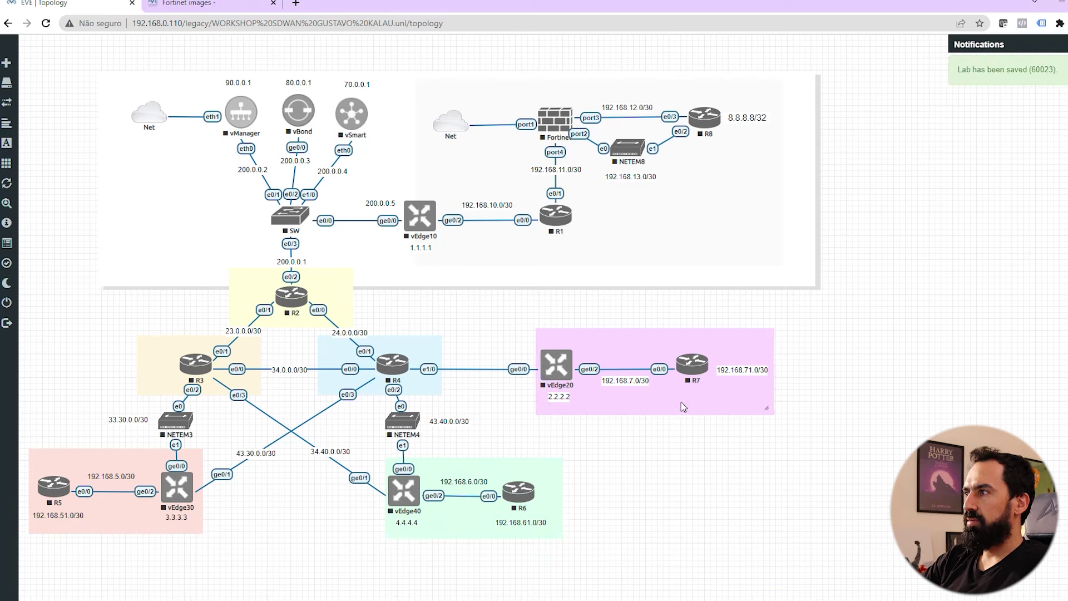
pyautogui.rightClick(560, 397)
pyautogui.click(606, 480)
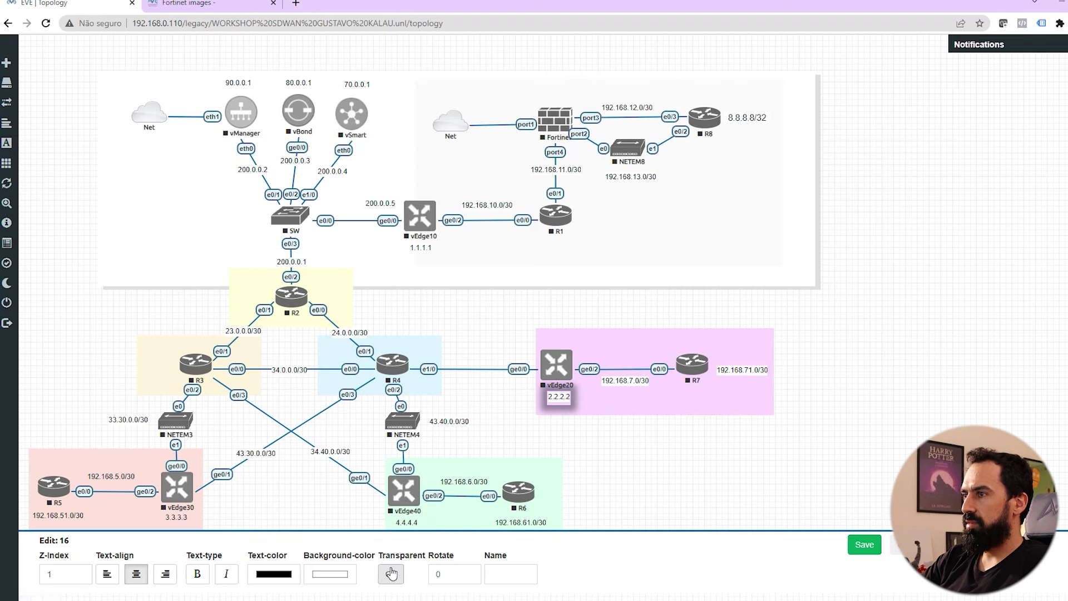
pyautogui.click(864, 545)
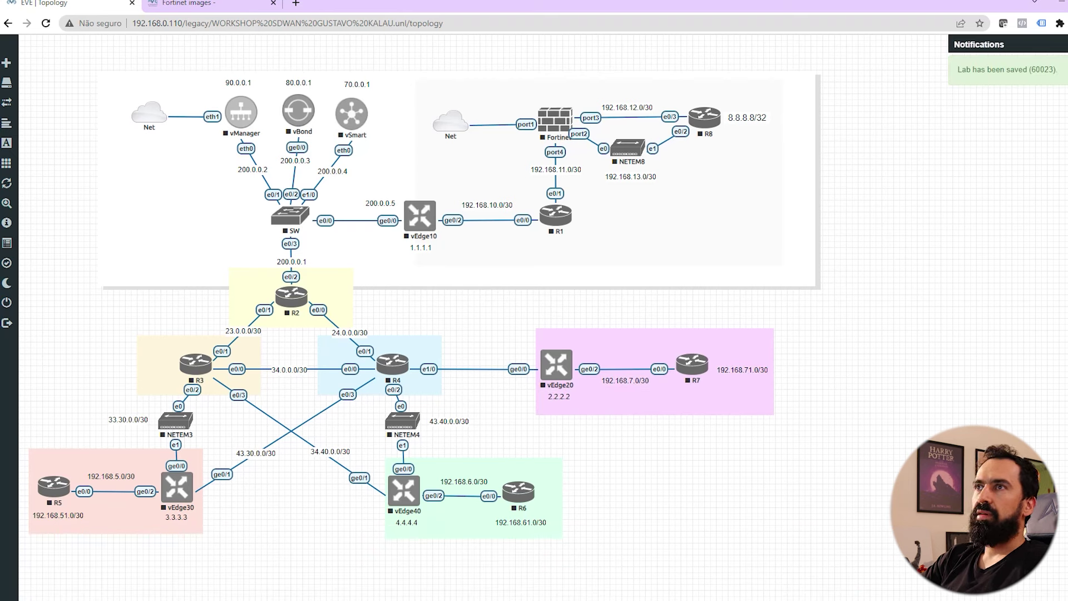
# Add a 'The Bronx' text label inside the pink vEdge20 area.
pyautogui.click(17, 63)
pyautogui.click(60, 149)
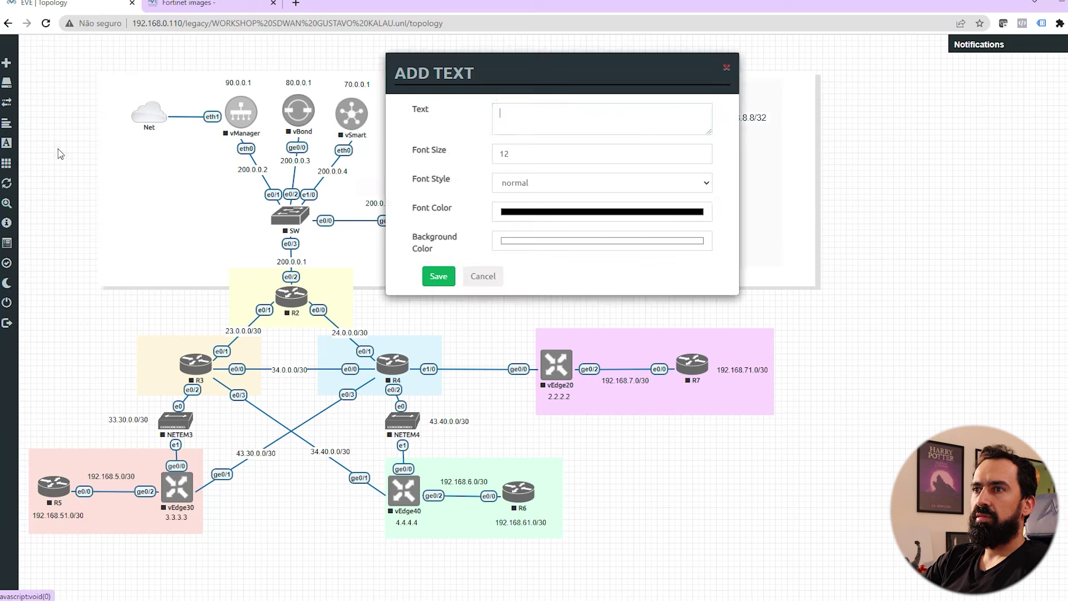
pyautogui.write('The Bronx')
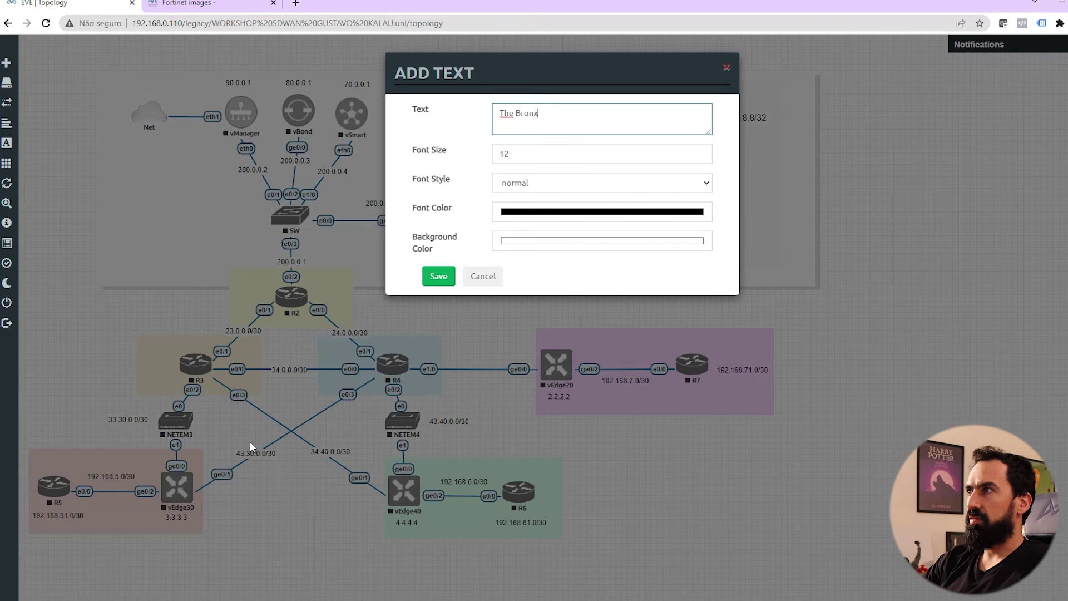
pyautogui.press('Return')
pyautogui.moveTo(632, 306); pyautogui.dragTo(604, 339)
# Make The Bronx label transparent.
pyautogui.rightClick(595, 337)
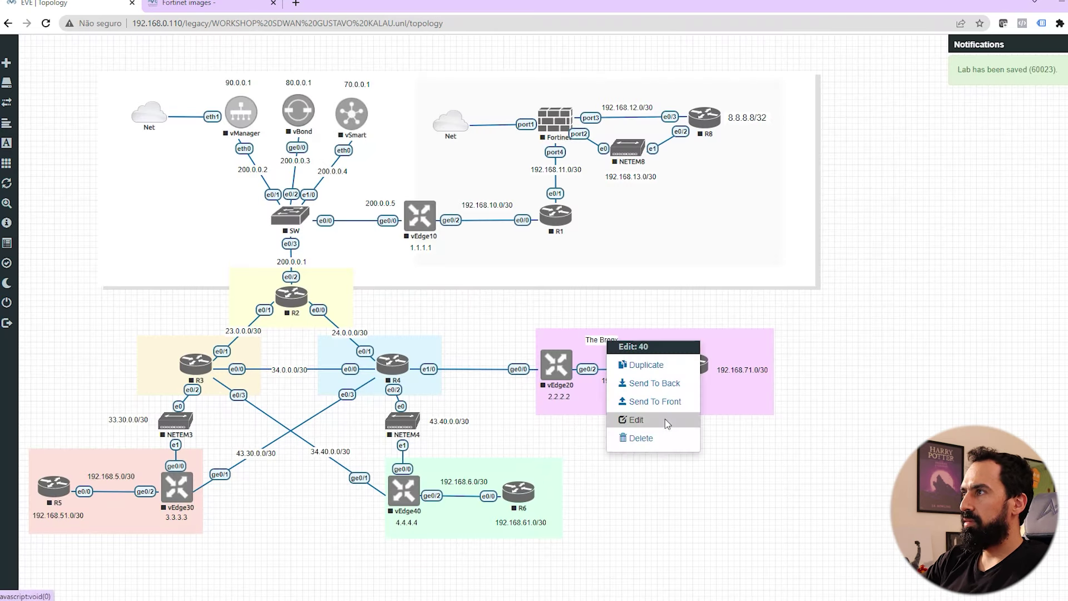
pyautogui.click(663, 422)
pyautogui.click(391, 574)
pyautogui.click(864, 545)
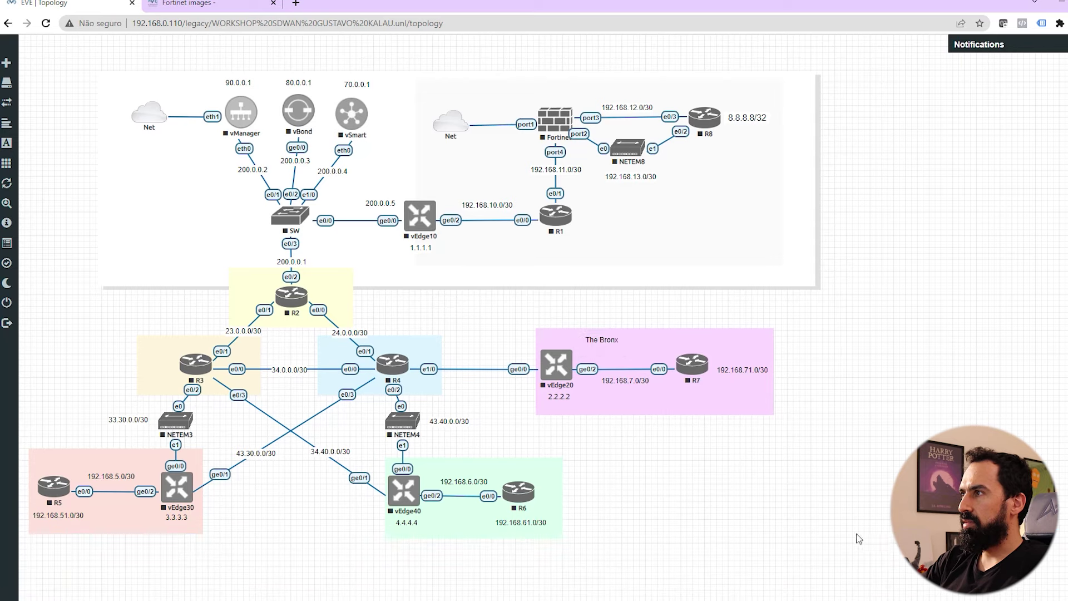
# Copy The Bronx label and rename the copy near vEdge40 to 'Brooklyn'.
pyautogui.rightClick(612, 340)
pyautogui.click(645, 365)
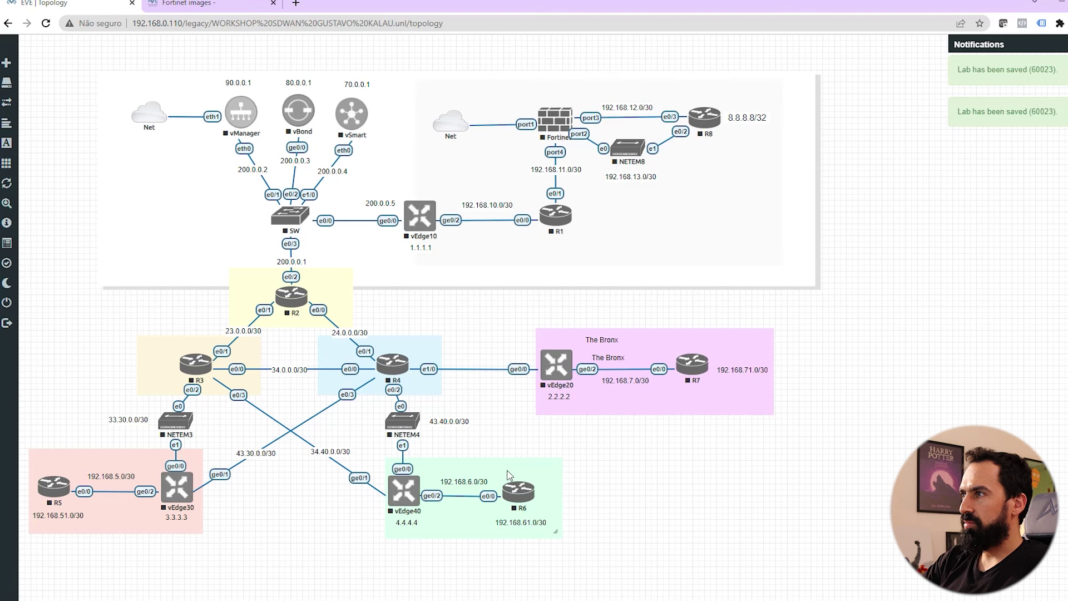
pyautogui.doubleClick(448, 465)
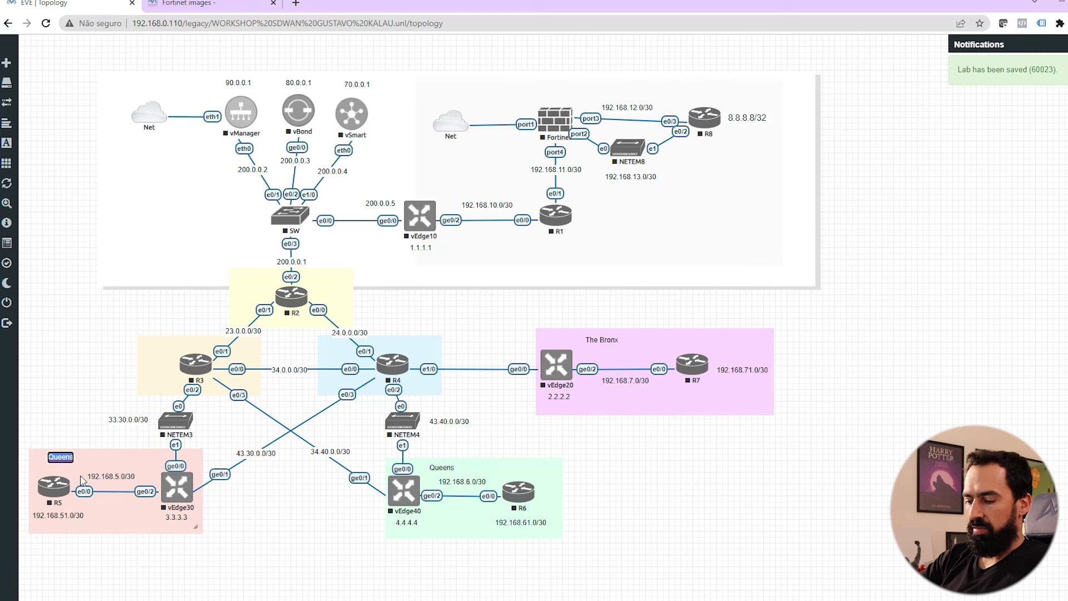
pyautogui.press('BackSpace')
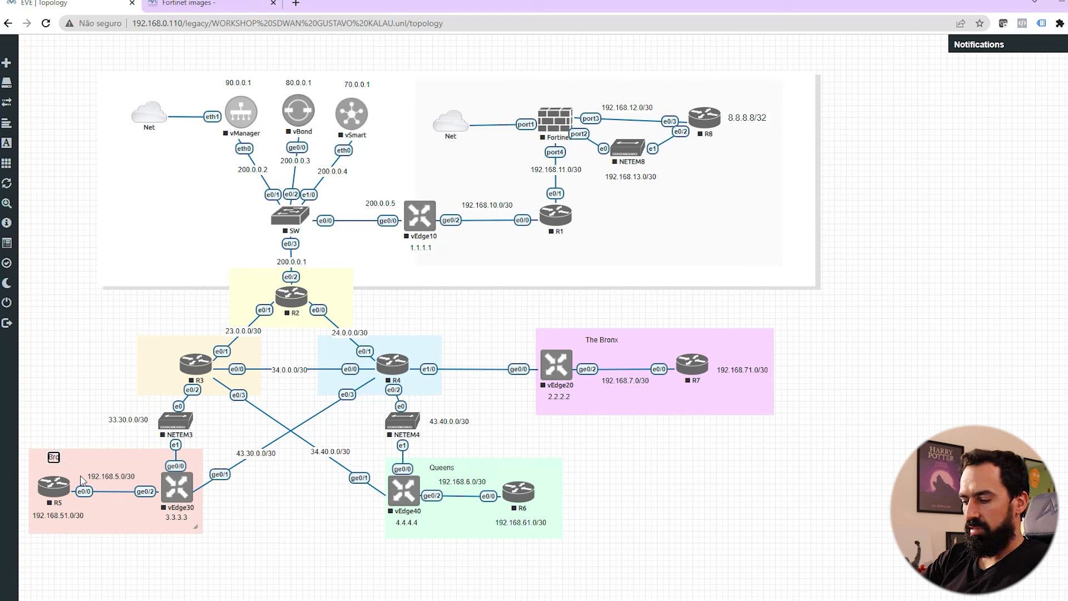
pyautogui.write('Brooklyn')
pyautogui.press('Return')
# Add ASN300 above R3, ASN200 above R2 and ASN400 above R4 from label copies.
pyautogui.rightClick(55, 459)
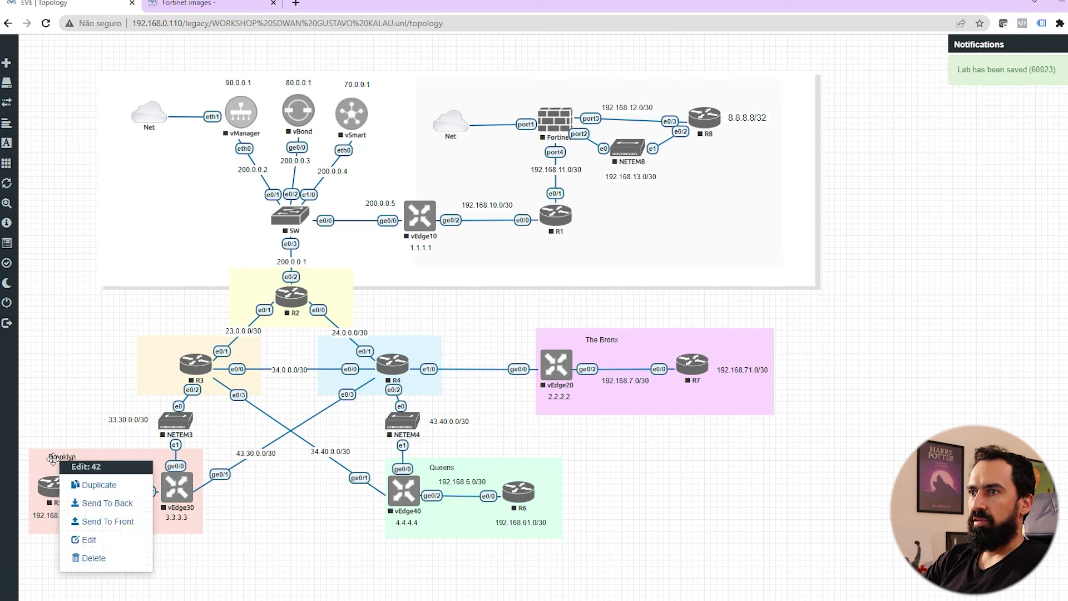
pyautogui.click(93, 485)
pyautogui.write('ASN30')
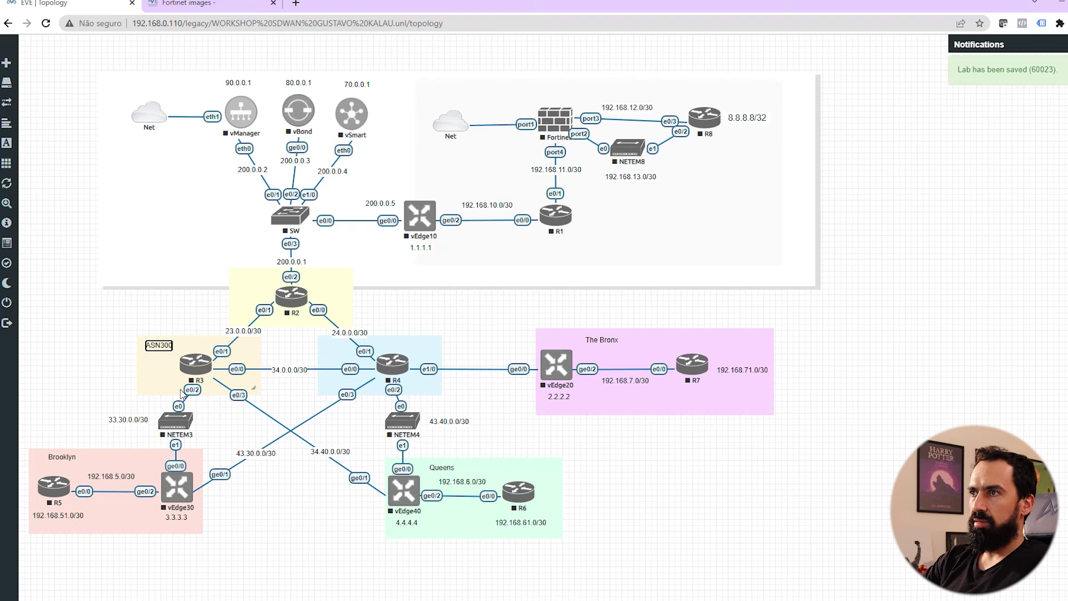
pyautogui.write('0')
pyautogui.click(70, 395)
pyautogui.write('AS')
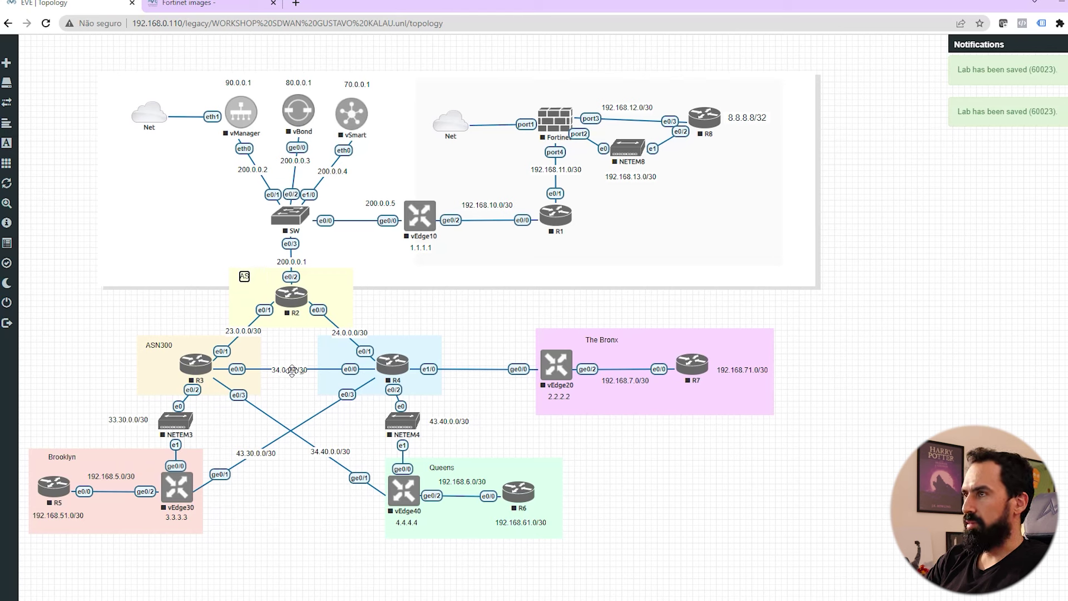
pyautogui.write('N200')
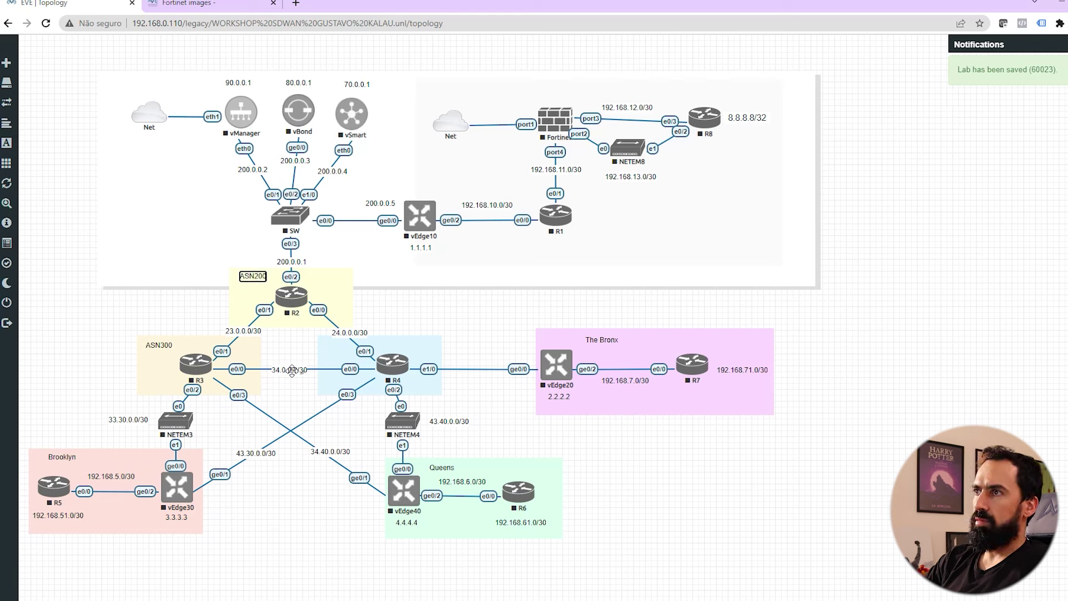
pyautogui.click(473, 488)
pyautogui.press('End')
pyautogui.press('Left')
pyautogui.press('Left')
pyautogui.press('BackSpace')
pyautogui.write('4')
# Place a label copy in the Manhattan area and rename it 'Manhattan'.
pyautogui.moveTo(597, 354); pyautogui.dragTo(130, 265)
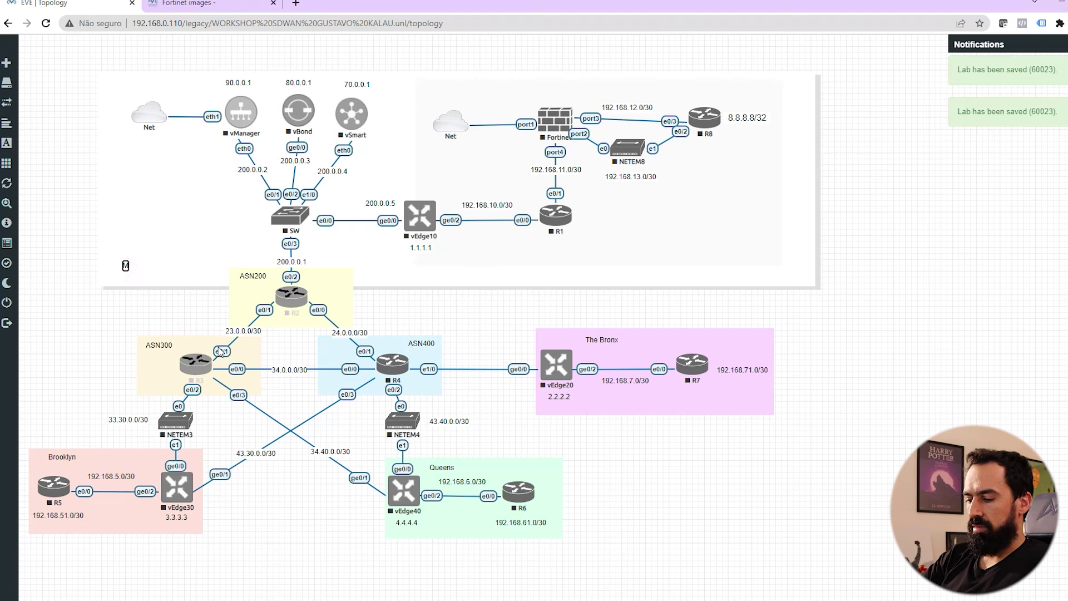
pyautogui.write('Manhattan')
pyautogui.click(106, 346)
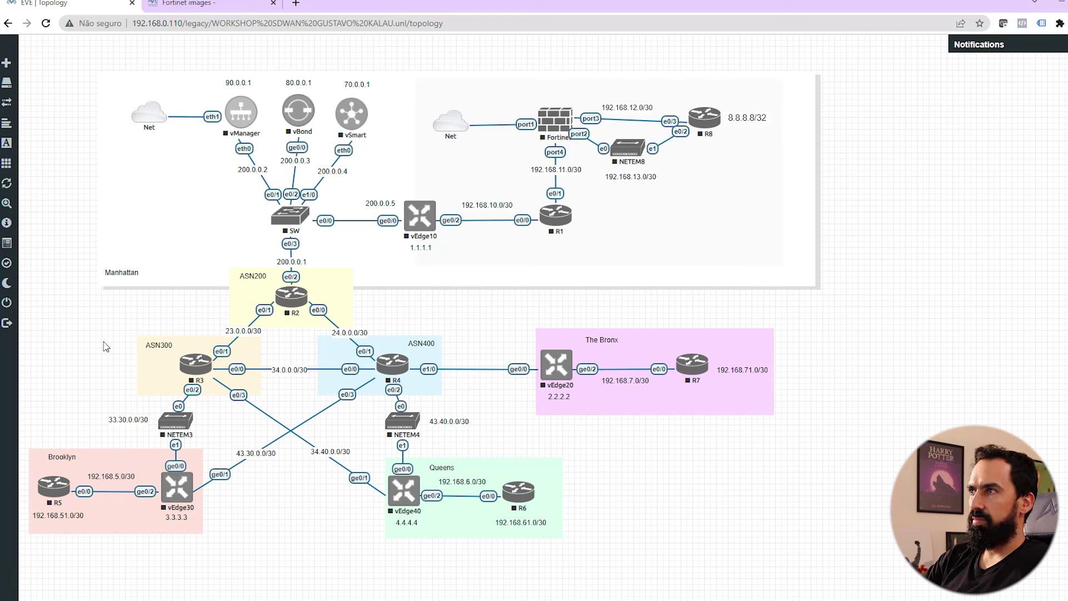
# Duplicate area boxes, delete the unneeded copy, and type a BGP label between ASN300 and ASN400.
pyautogui.rightClick(720, 343)
pyautogui.click(766, 369)
pyautogui.rightClick(740, 523)
pyautogui.click(775, 553)
pyautogui.click(297, 576)
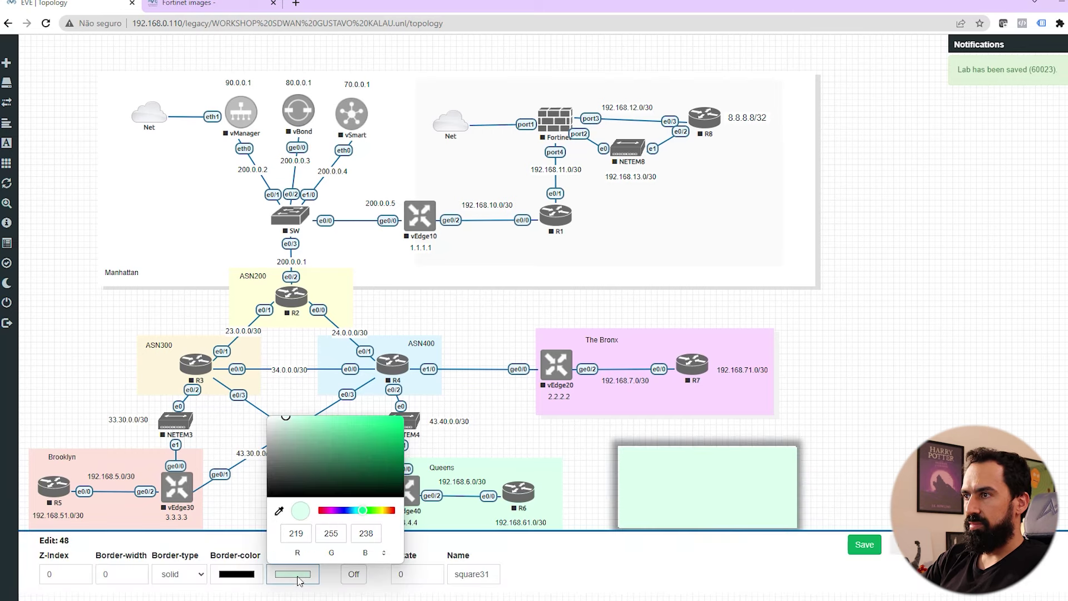
pyautogui.rightClick(139, 491)
pyautogui.click(172, 511)
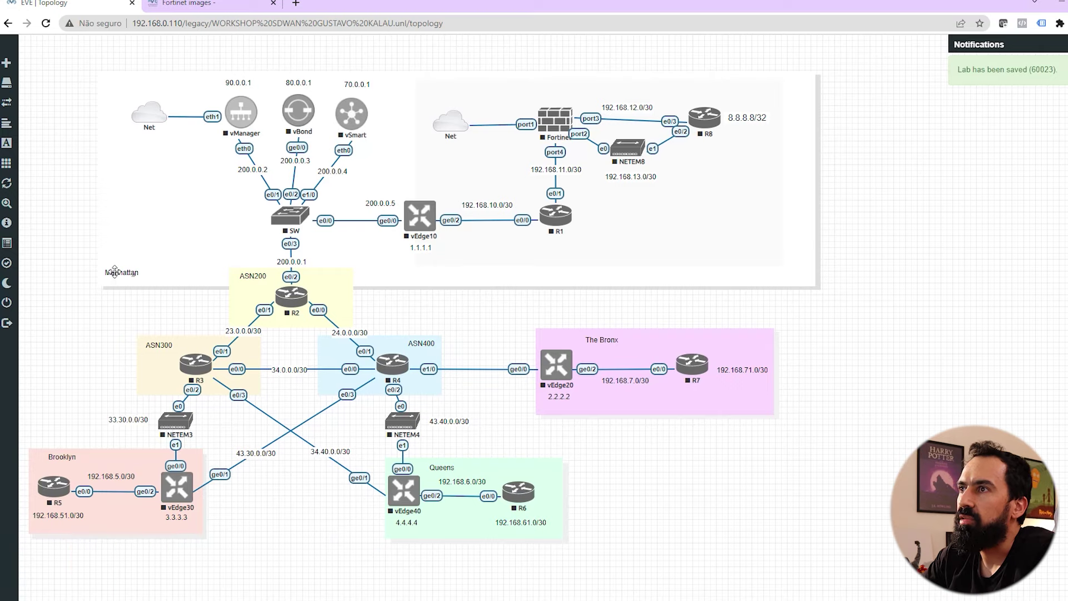
pyautogui.rightClick(114, 272)
pyautogui.click(159, 296)
pyautogui.click(283, 347)
pyautogui.write('BGP')
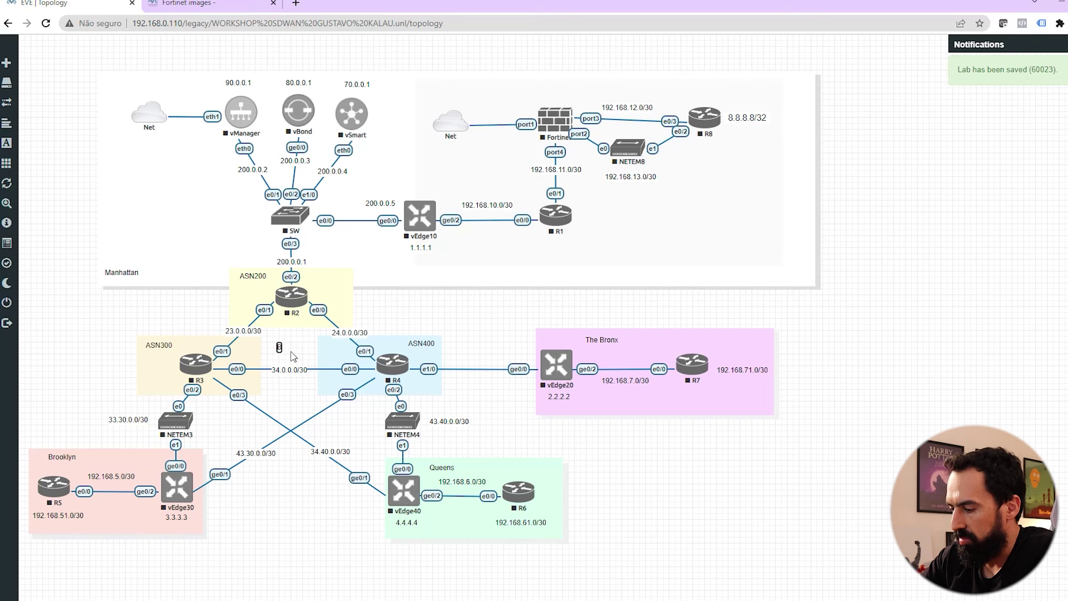
# Add OSPF labels in Brooklyn and Queens, sending the Queens one behind other objects.
pyautogui.click(114, 518)
pyautogui.write('OSPF')
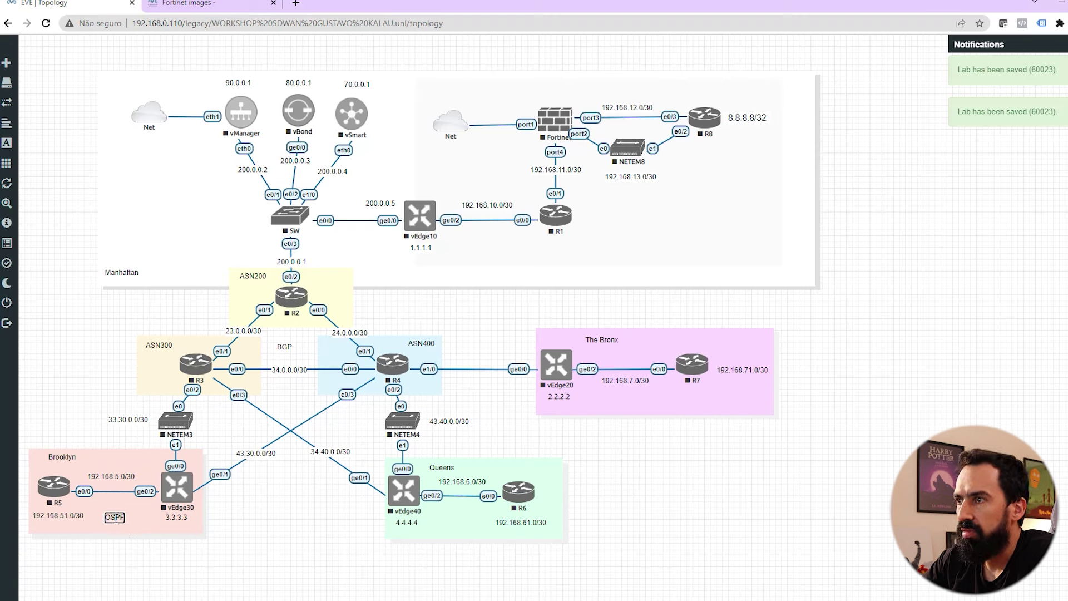
pyautogui.click(465, 523)
pyautogui.write('OSPF')
pyautogui.rightClick(469, 524)
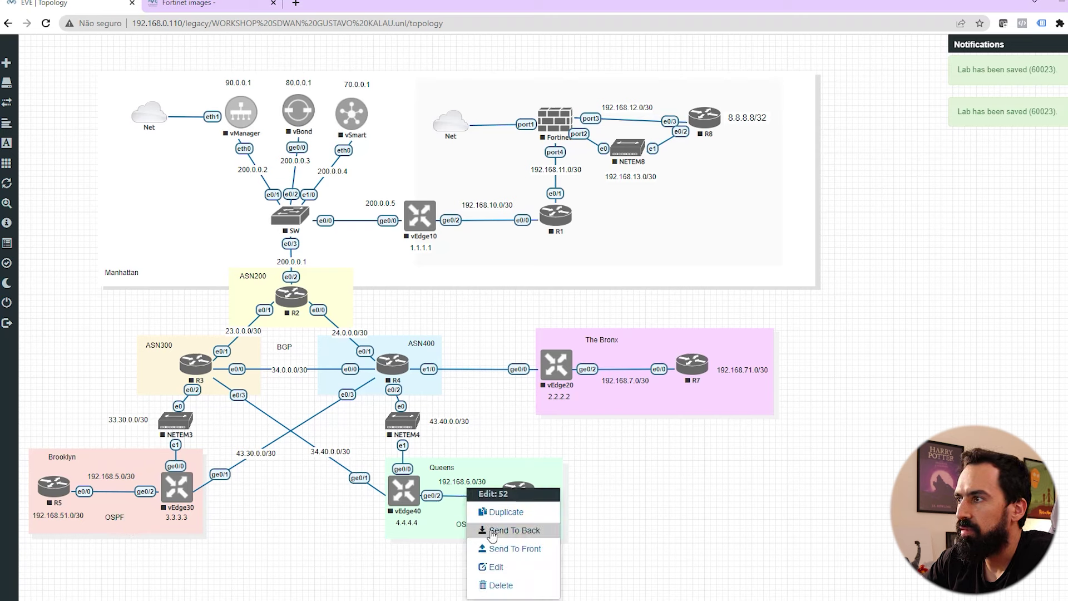
pyautogui.click(492, 530)
# Add an OSPF label in The Bronx and copy it to Manhattan near vEdge10.
pyautogui.click(644, 403)
pyautogui.write('OSPF')
pyautogui.rightClick(649, 407)
pyautogui.click(673, 430)
pyautogui.moveTo(731, 308); pyautogui.dragTo(716, 413)
pyautogui.moveTo(657, 411); pyautogui.dragTo(468, 169)
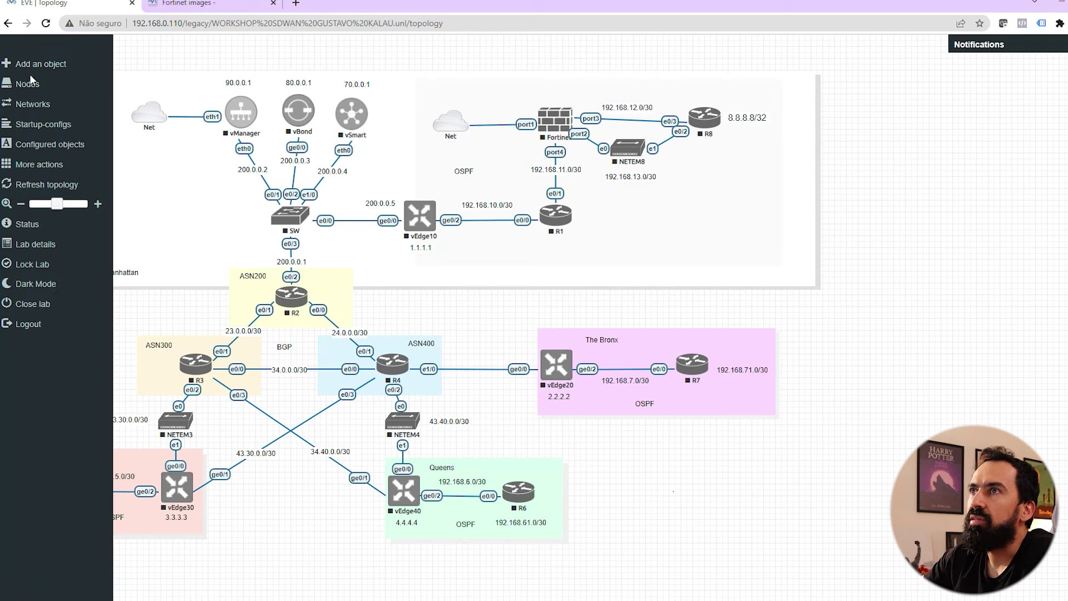
# Add the SD-WAN workshop title text at the top of the topology.
pyautogui.click(35, 62)
pyautogui.click(60, 149)
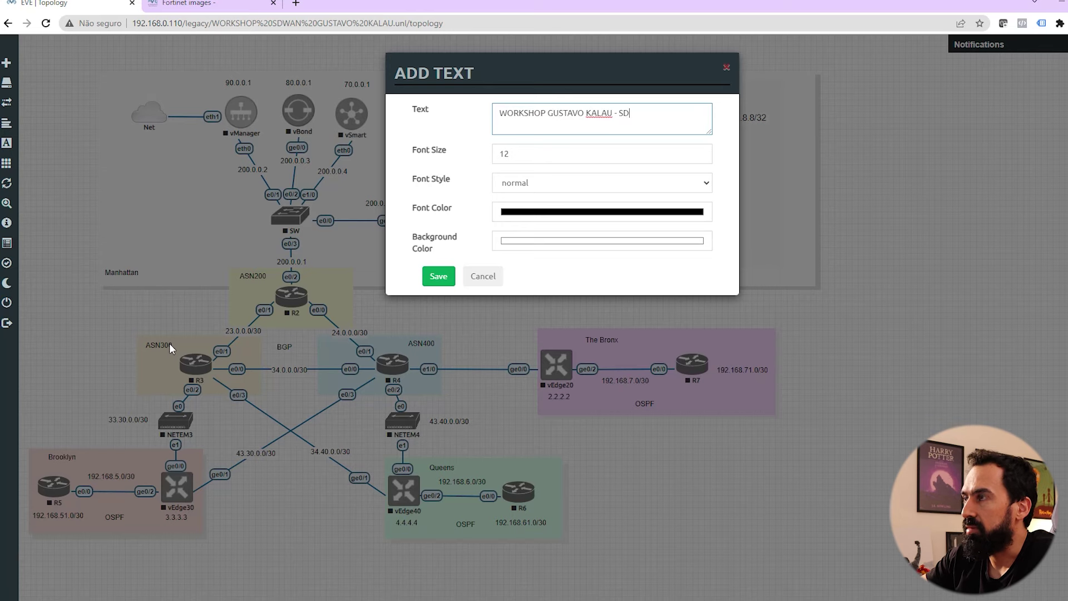
pyautogui.click(438, 276)
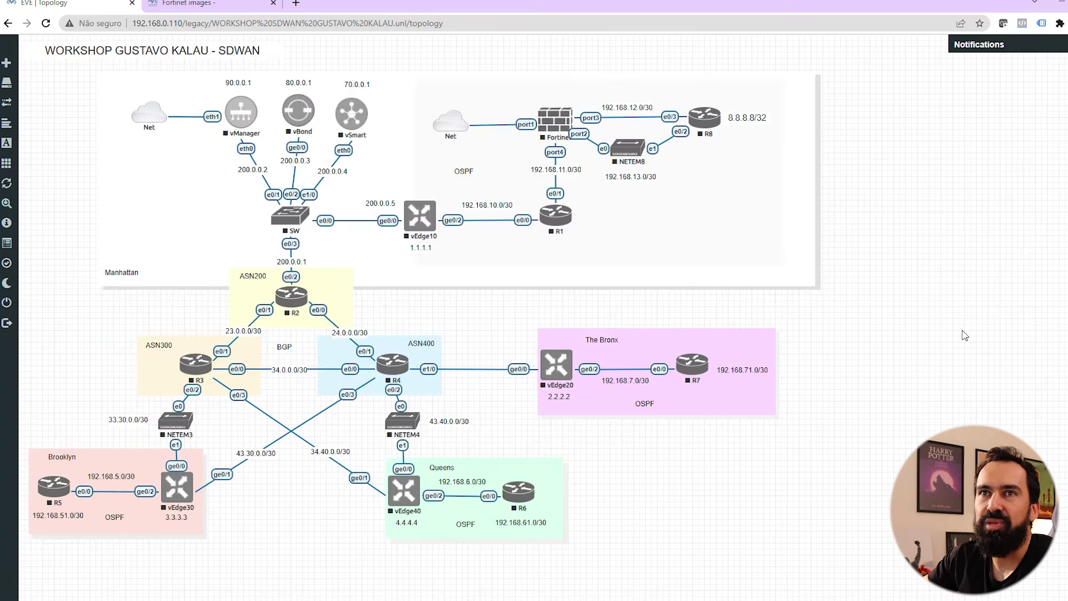
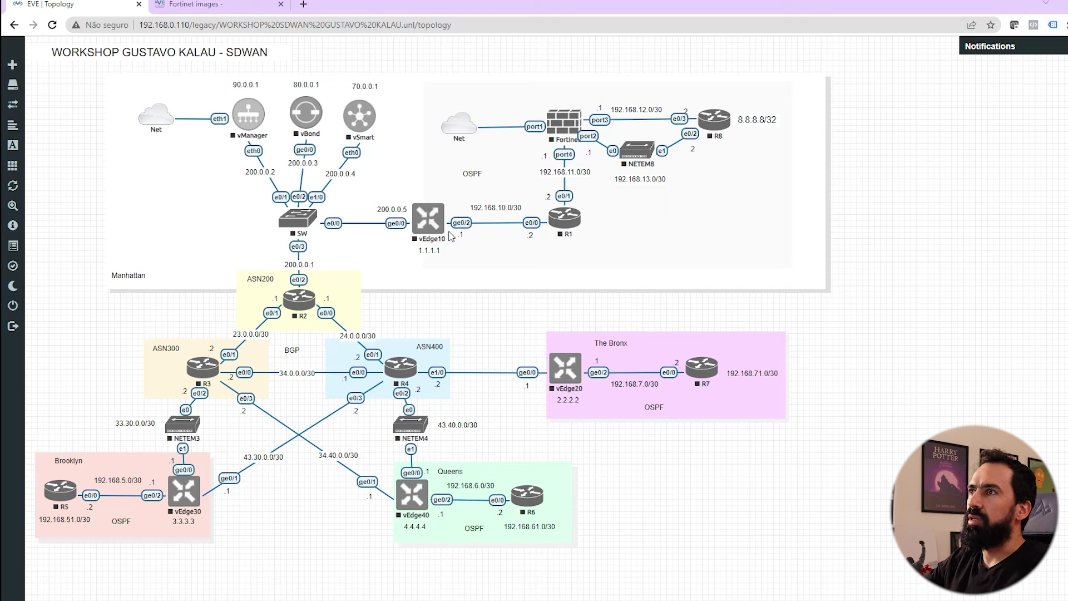
# Start all nodes in the SD-WAN lab, then move the Notepad aside and begin an R2 note.
pyautogui.click(35, 166)
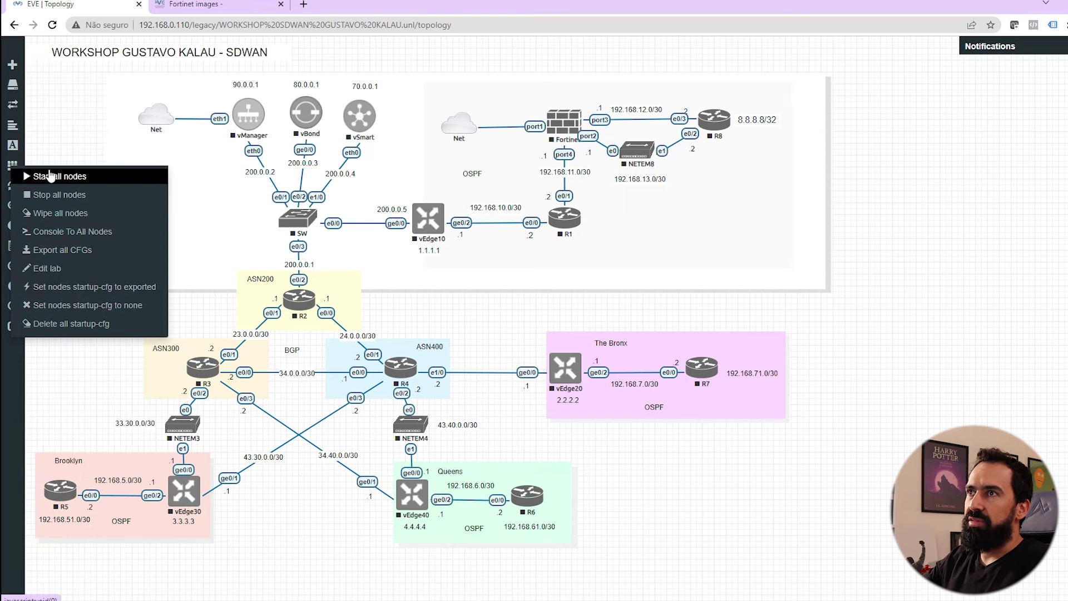
pyautogui.click(49, 174)
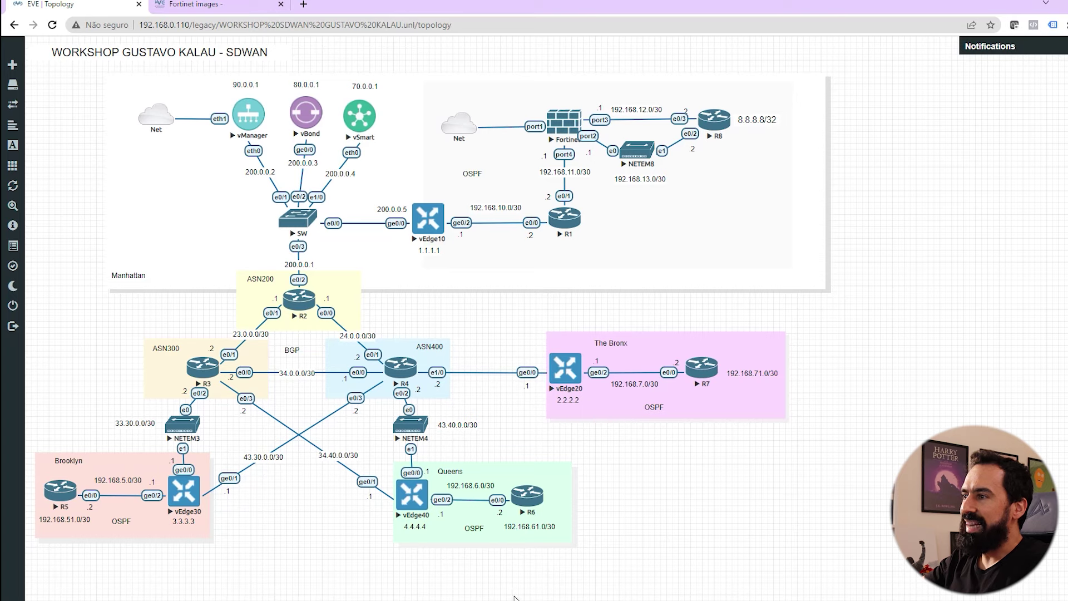
pyautogui.moveTo(428, 67); pyautogui.dragTo(806, 148)
pyautogui.write('R2')
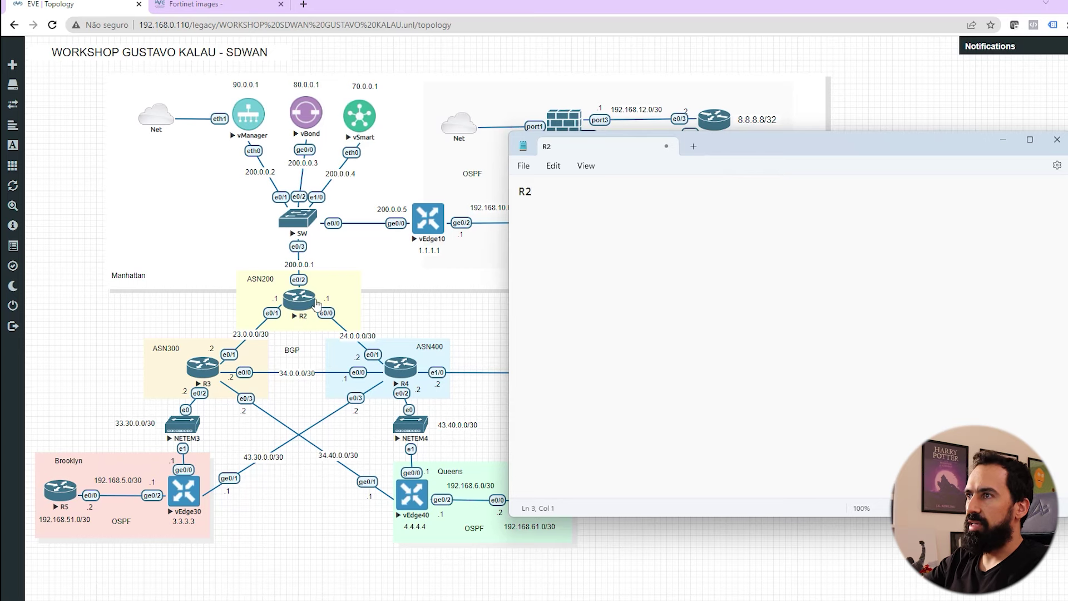
# Open R2's telnet console and answer 'no' to its initial configuration dialog.
pyautogui.click(306, 308)
pyautogui.click(578, 106)
pyautogui.moveTo(379, 61); pyautogui.dragTo(831, 160)
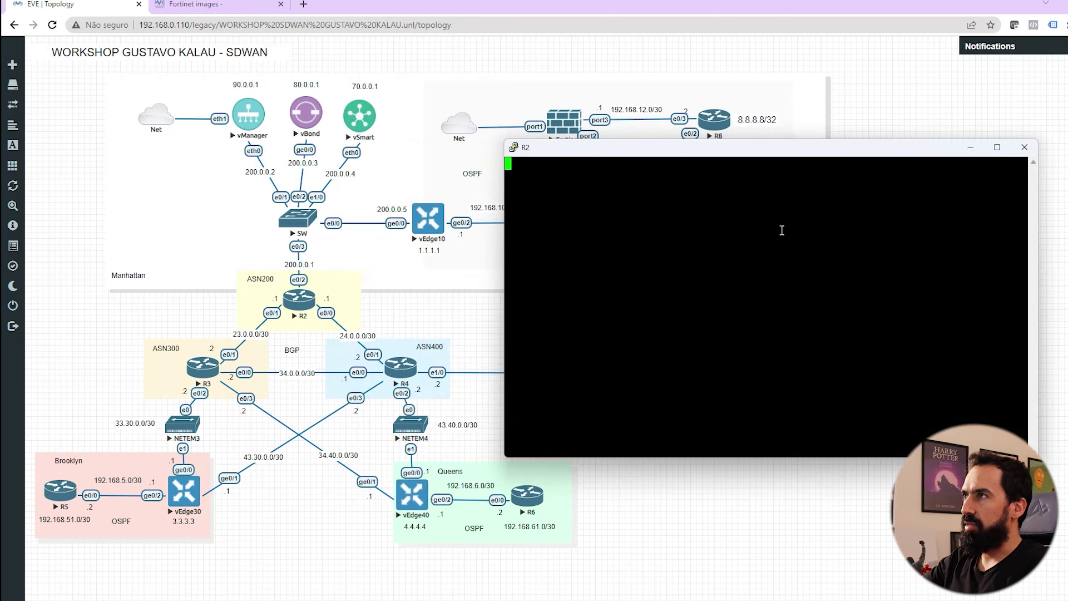
pyautogui.press('Return')
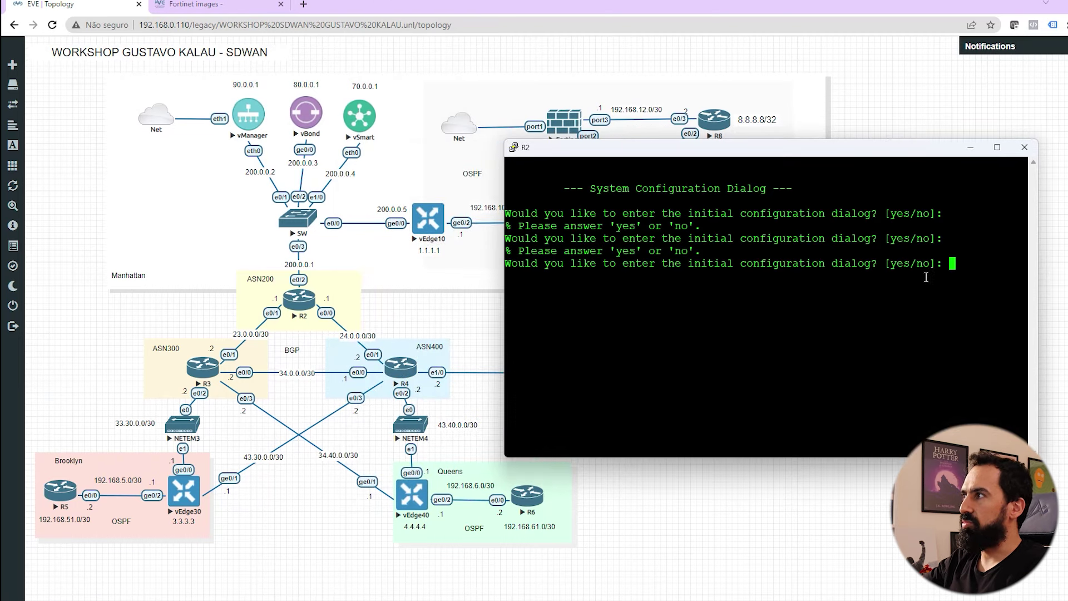
pyautogui.write('no')
pyautogui.press('Return')
# Open R4's console, decline its initial configuration dialog, and respond at R5's prompt.
pyautogui.click(560, 123)
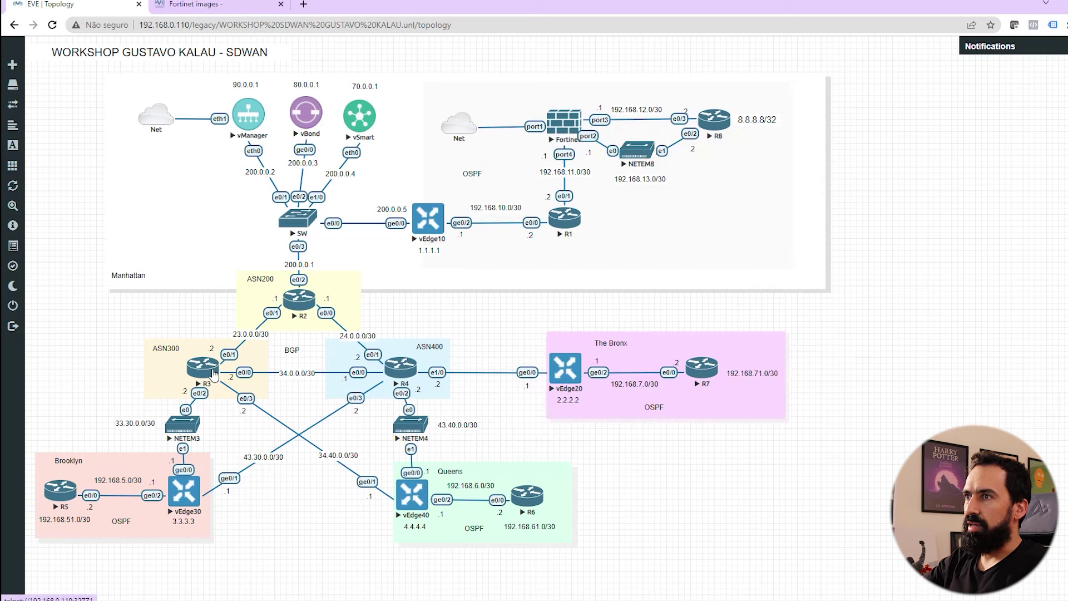
pyautogui.click(560, 125)
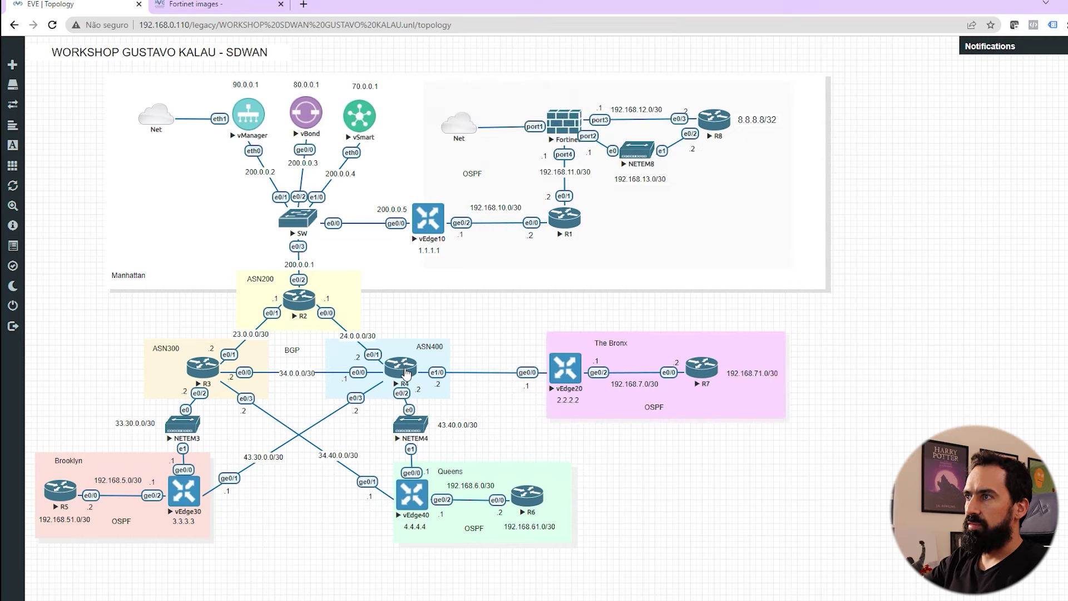
pyautogui.hotkey('alt', 'Tab')
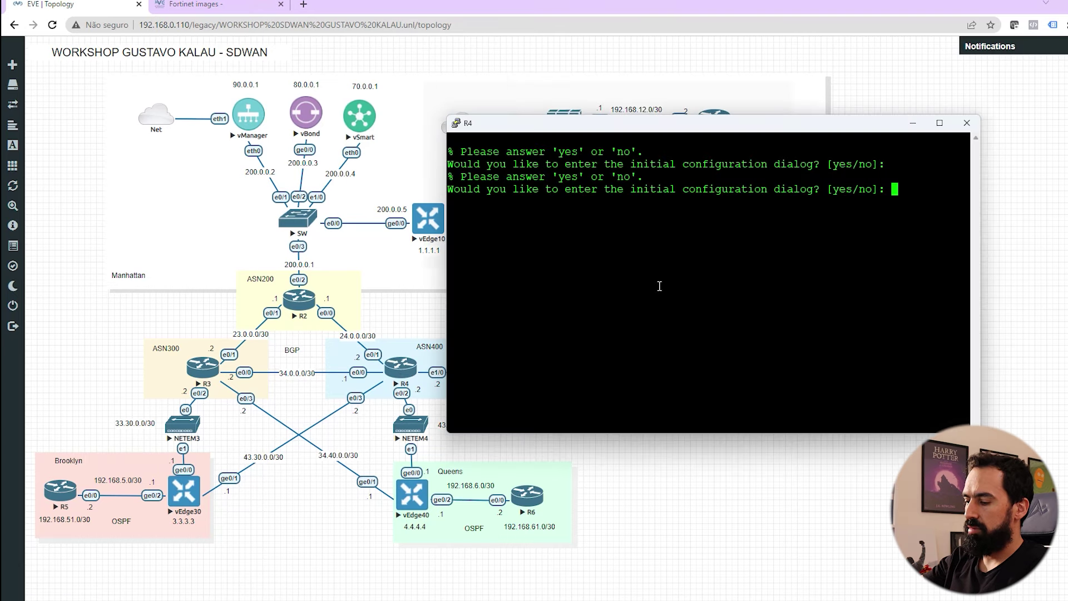
pyautogui.write('no')
pyautogui.press('Return')
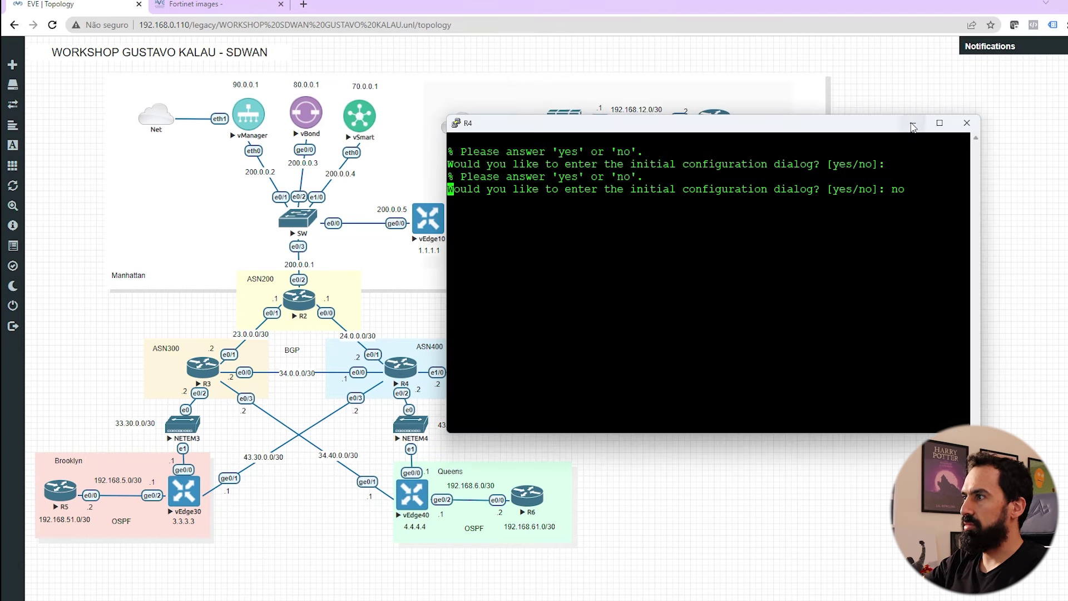
pyautogui.click(913, 123)
pyautogui.moveTo(178, 105); pyautogui.dragTo(505, 106)
pyautogui.press('Return')
pyautogui.press('Return')
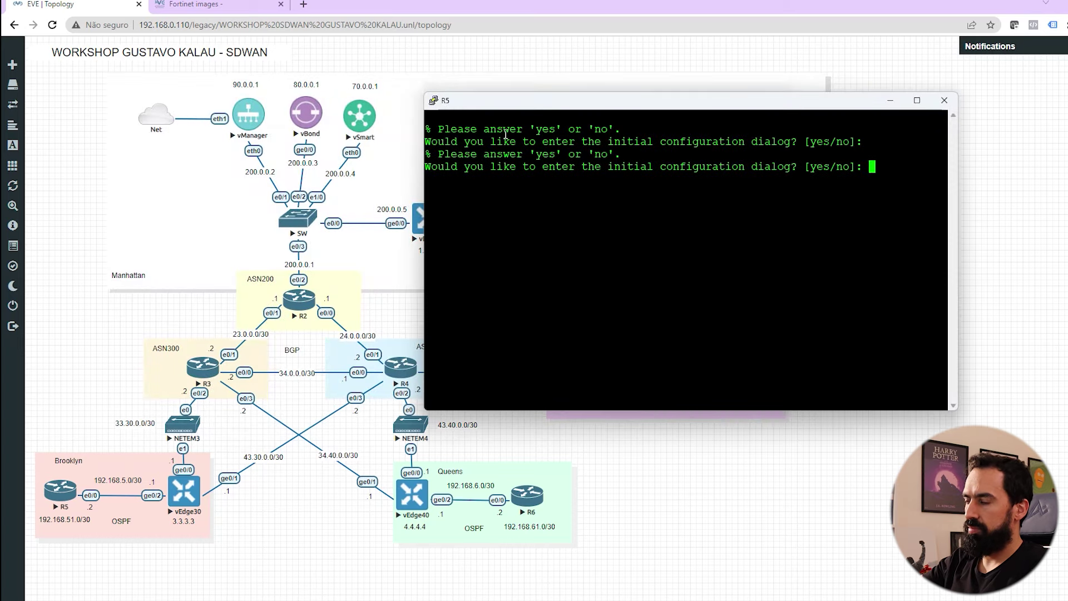
# Open the R6 and R1 consoles, answering the R6, R7 and R8 configuration prompts with 'no'.
pyautogui.click(527, 495)
pyautogui.click(578, 113)
pyautogui.press('Return')
pyautogui.press('Return')
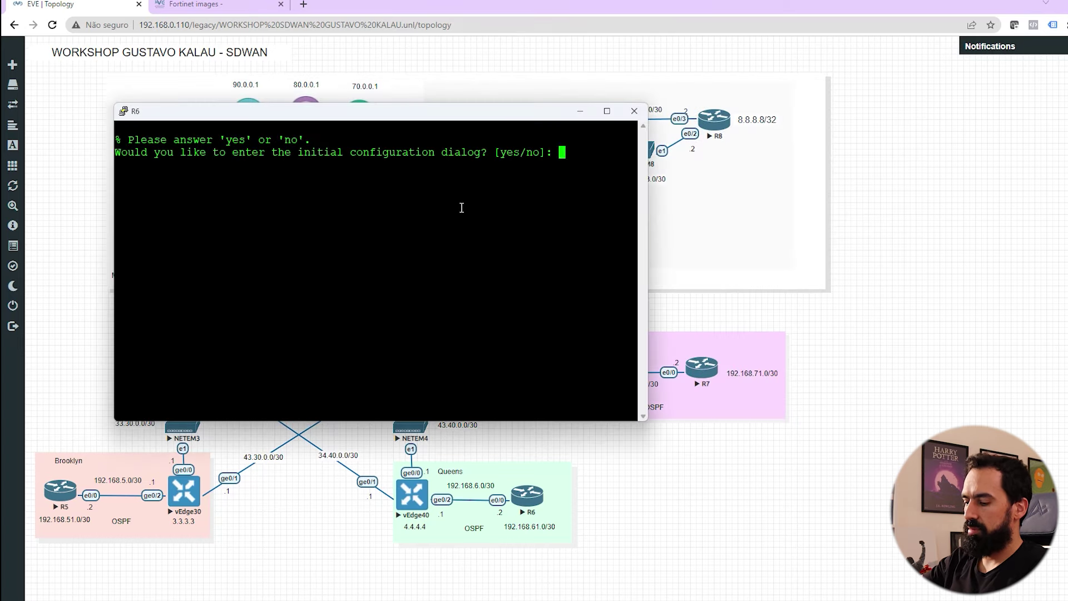
pyautogui.click(580, 111)
pyautogui.press('Return')
pyautogui.press('Return')
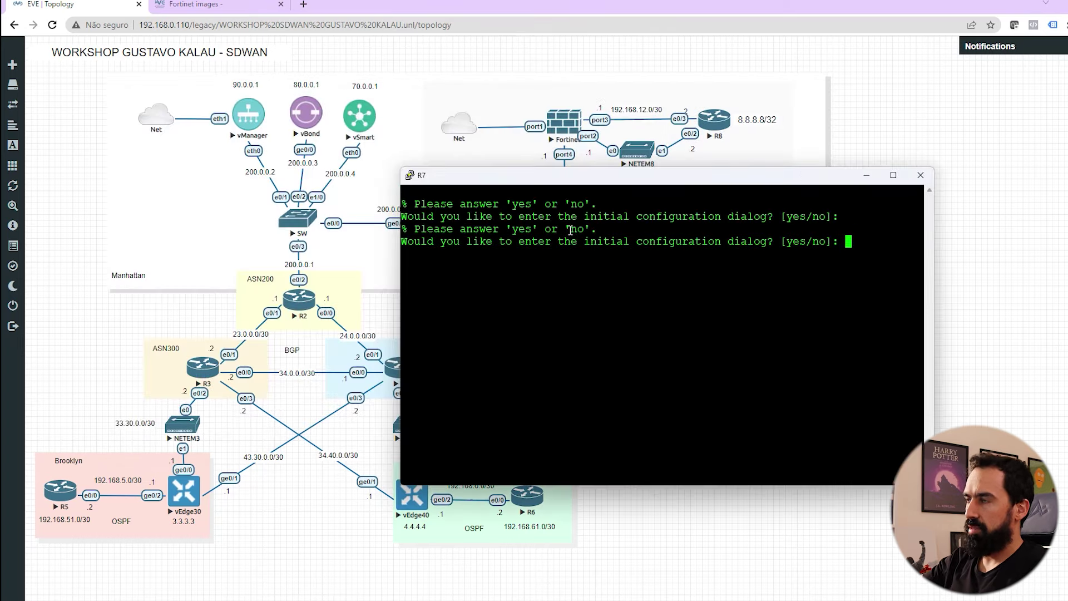
pyautogui.click(565, 218)
pyautogui.click(579, 108)
pyautogui.write('no')
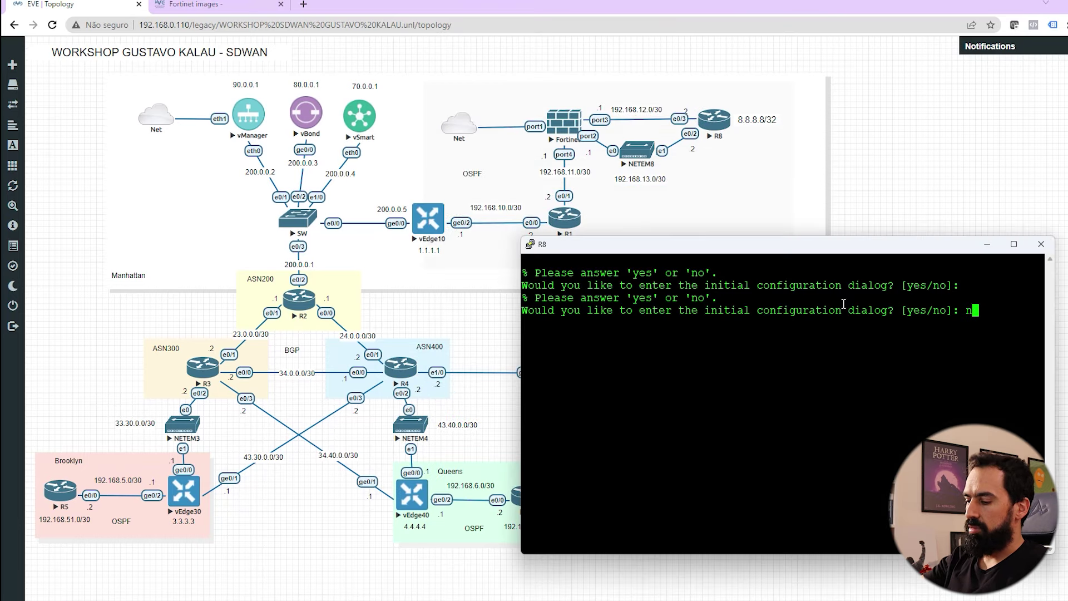
pyautogui.press('Return')
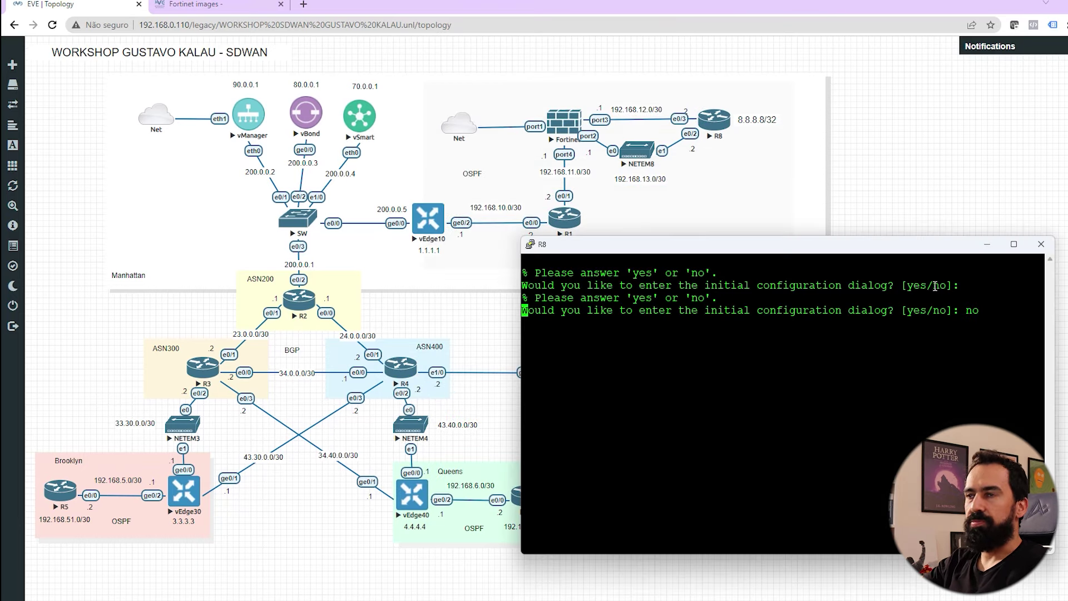
pyautogui.click(987, 243)
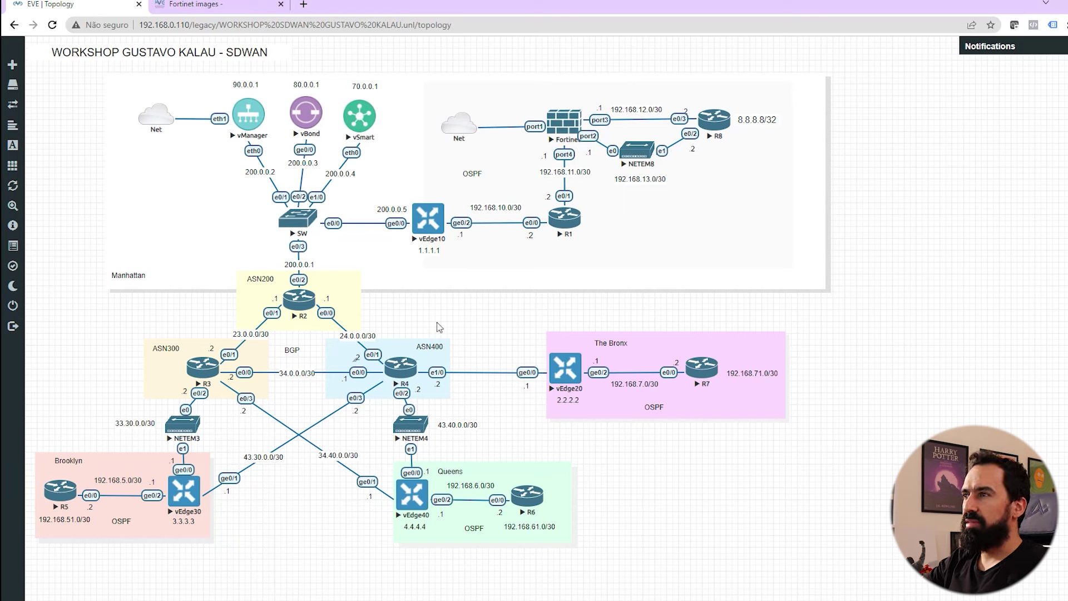
# On R2, enter global configuration mode and set the hostname to R2.
pyautogui.moveTo(534, 600)
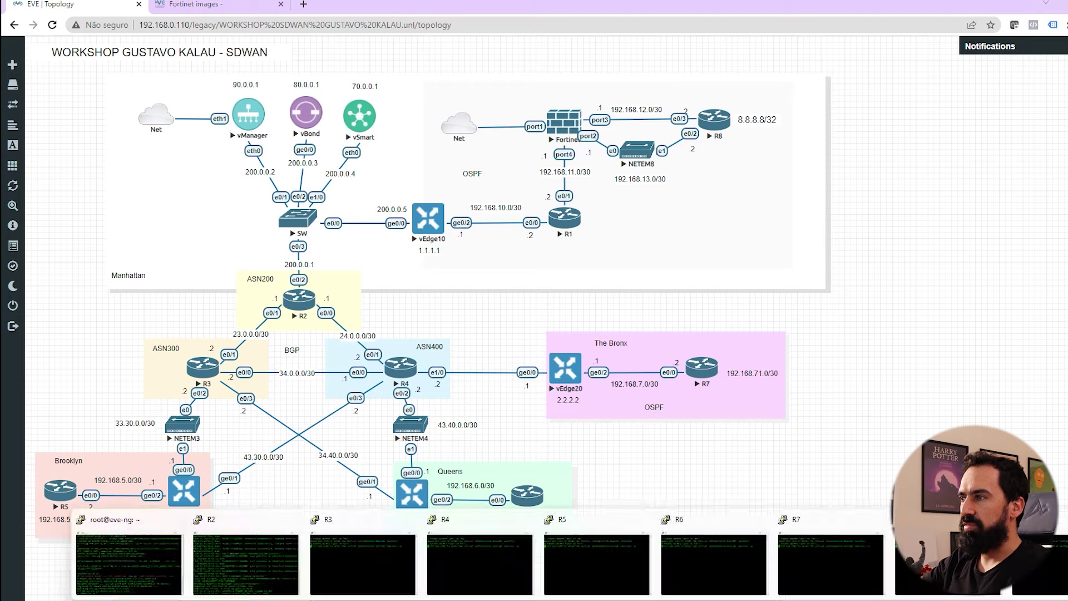
pyautogui.click(245, 563)
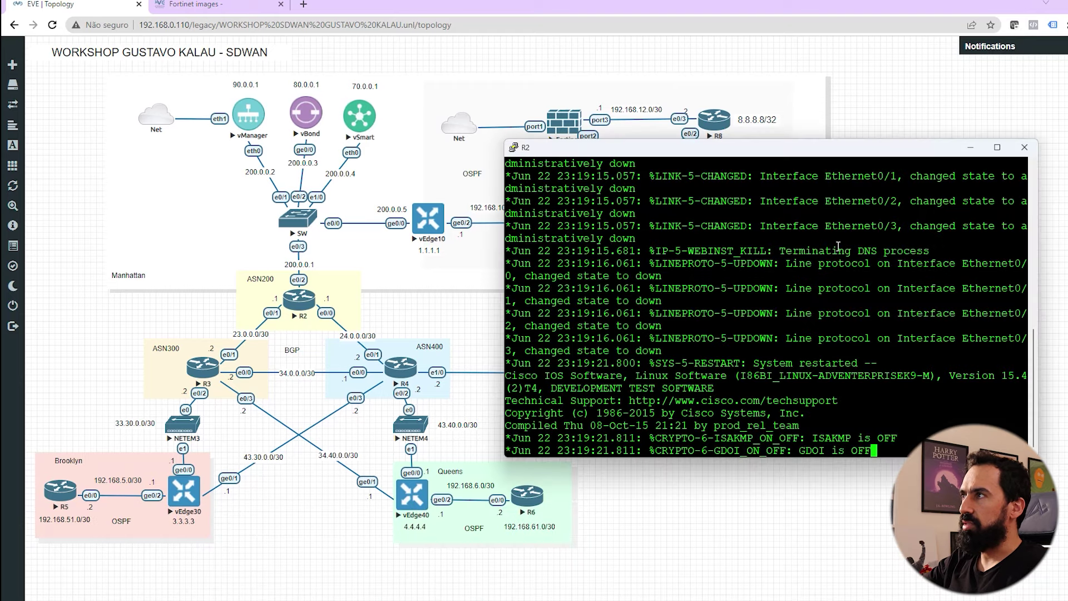
pyautogui.moveTo(751, 154); pyautogui.dragTo(790, 92)
pyautogui.press('Return')
pyautogui.press('Return')
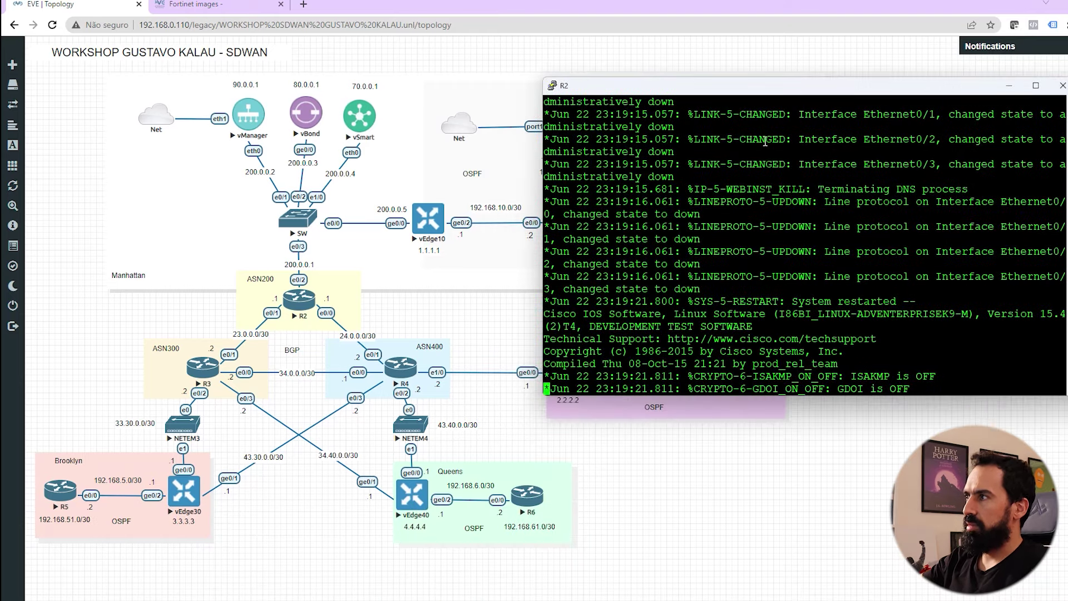
pyautogui.write('en')
pyautogui.press('Return')
pyautogui.write('conf t')
pyautogui.press('Return')
pyautogui.press('Return')
pyautogui.write('hos')
pyautogui.press('Tab')
pyautogui.write('R2')
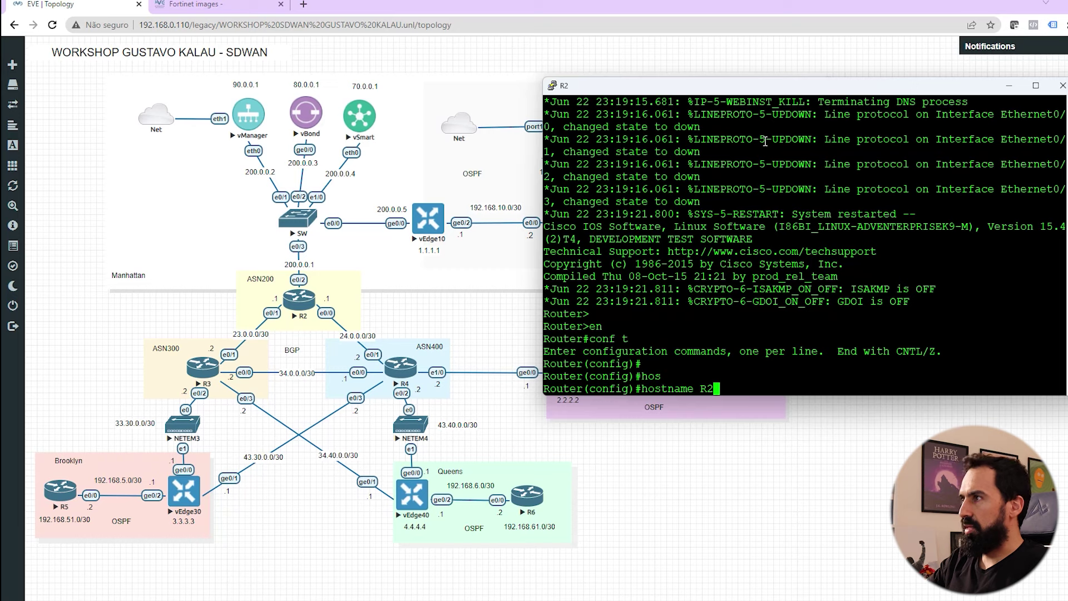
pyautogui.press('Return')
# Set privilege level 15 on R2's console line 0.
pyautogui.write('int')
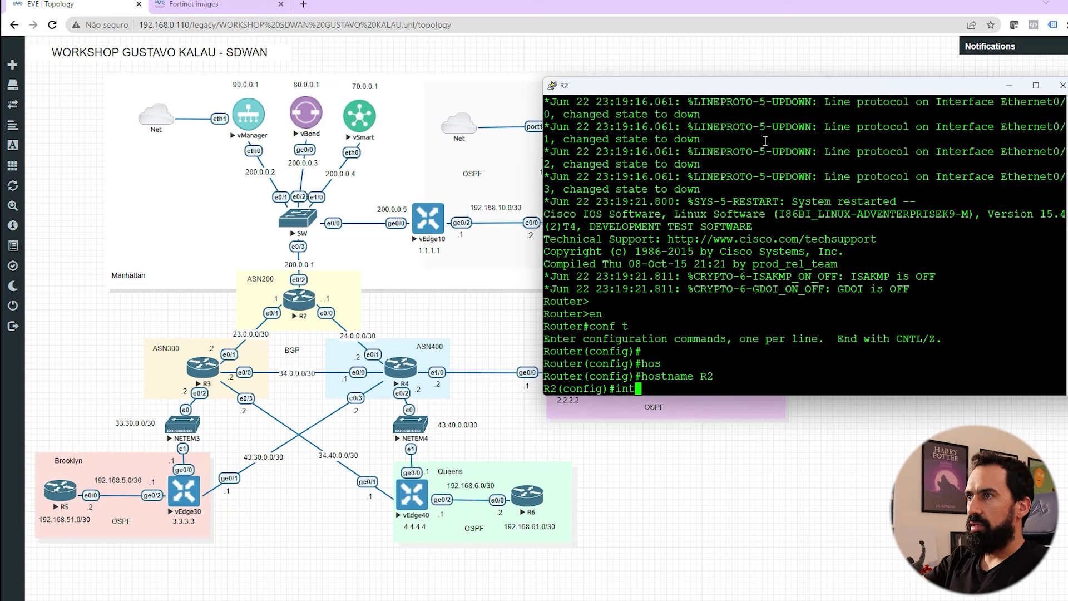
pyautogui.write(' e0/')
pyautogui.press('BackSpace')
pyautogui.press('BackSpace')
pyautogui.press('BackSpace')
pyautogui.press('BackSpace')
pyautogui.press('BackSpace')
pyautogui.press('BackSpace')
pyautogui.press('BackSpace')
pyautogui.write('line conso')
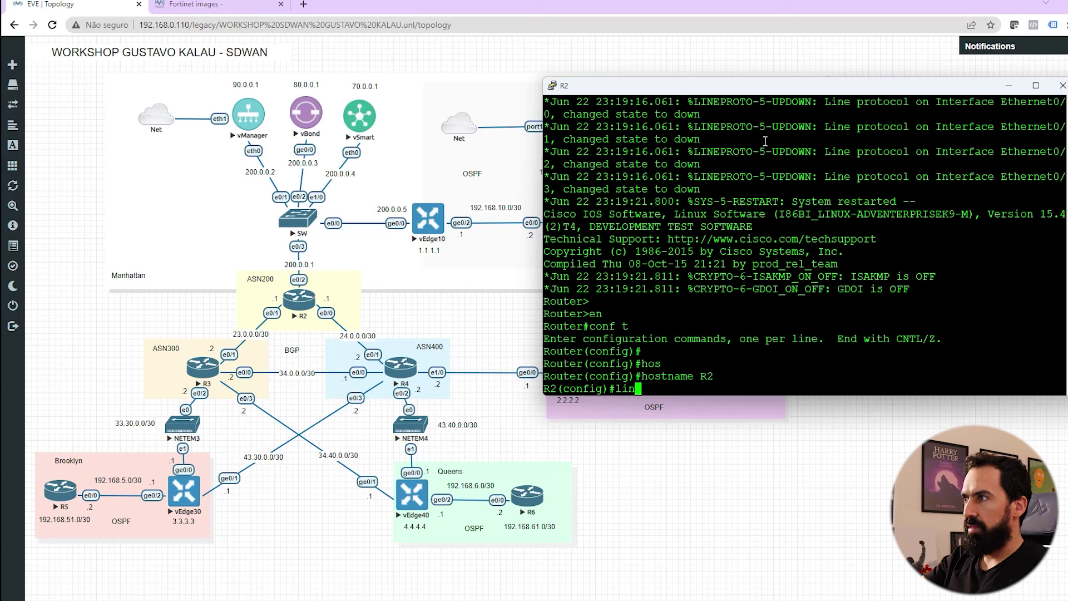
pyautogui.press('Tab')
pyautogui.write('0')
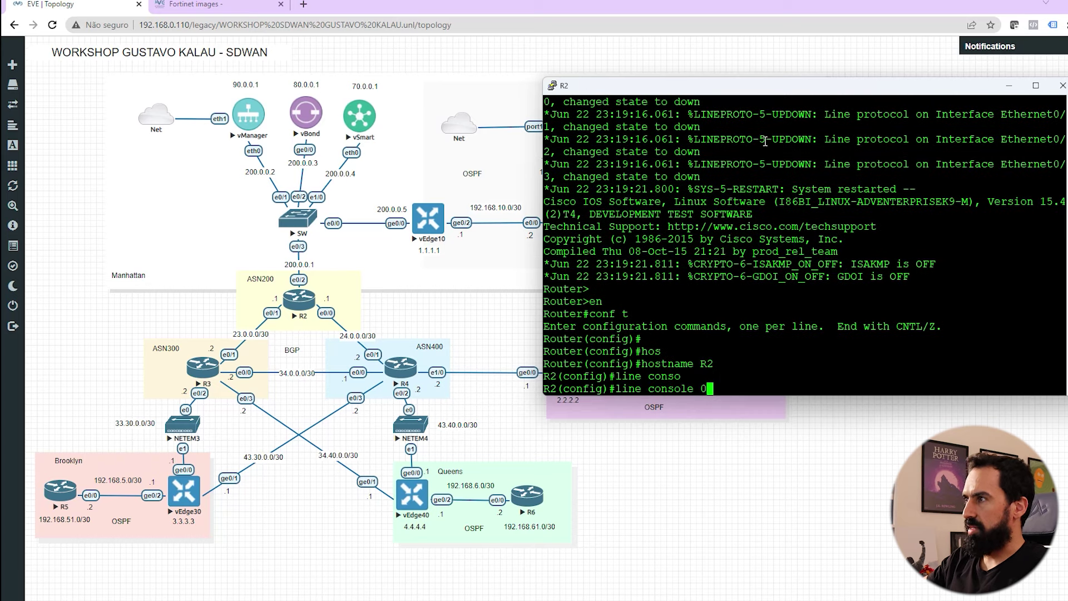
pyautogui.press('Return')
pyautogui.write('privilege')
pyautogui.press('Tab')
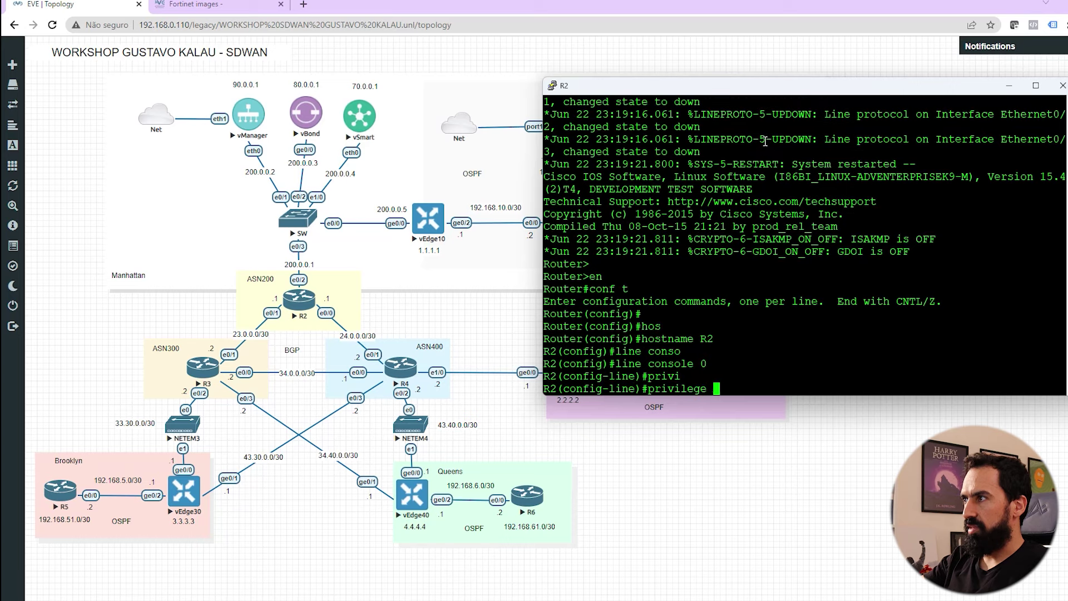
pyautogui.write('le')
pyautogui.press('Tab')
pyautogui.write('15')
pyautogui.press('Return')
pyautogui.write('exit')
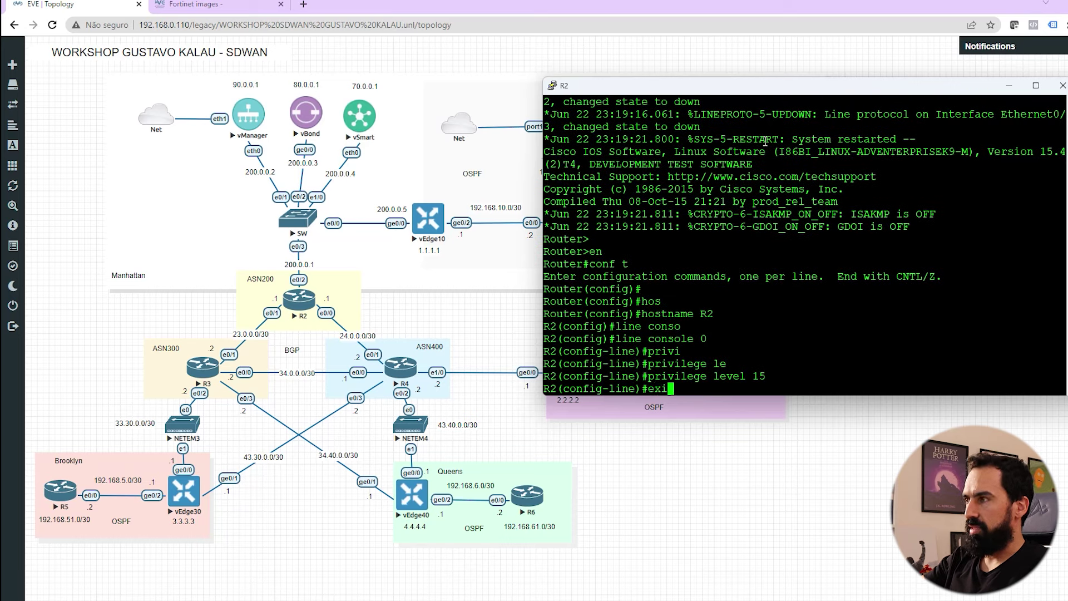
pyautogui.press('Return')
# Disable DNS domain lookup on R2 with 'no ip domain-lookup'.
pyautogui.write('no ip domain')
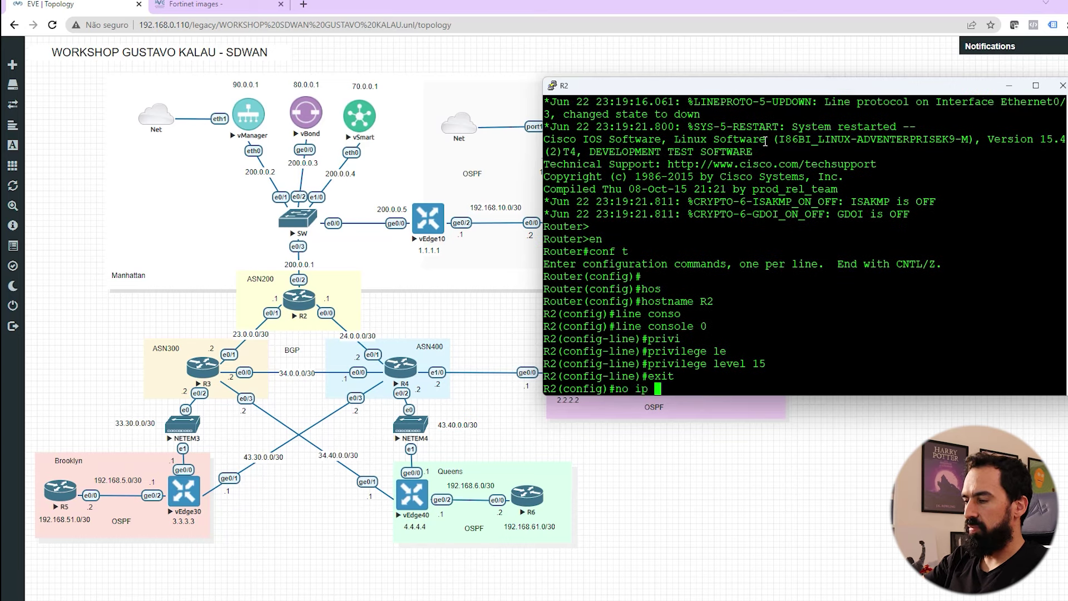
pyautogui.press('Tab')
pyautogui.write('-lo')
pyautogui.press('Tab')
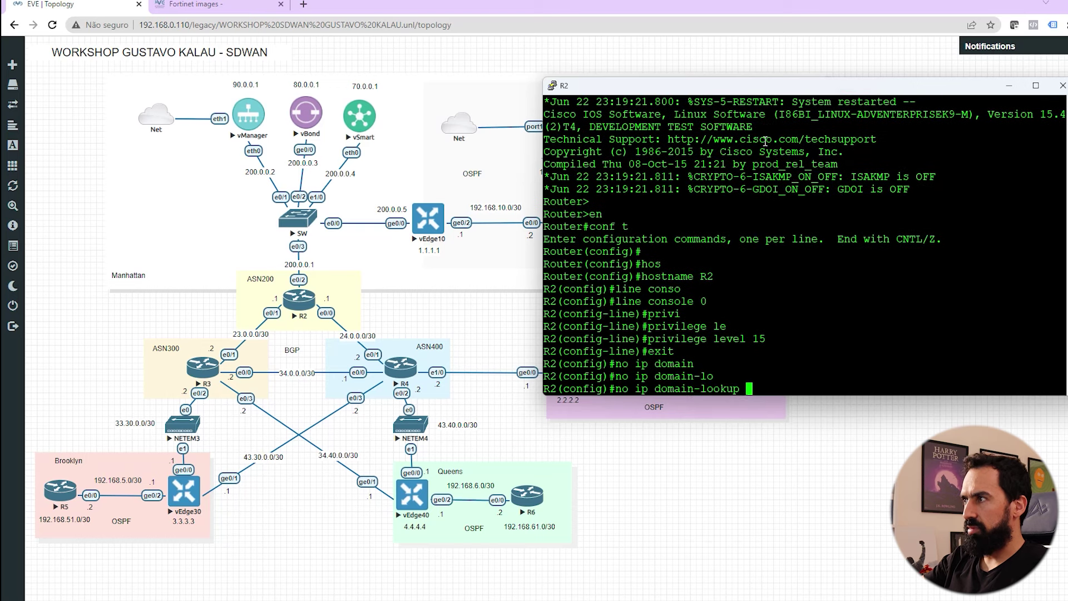
pyautogui.press('Return')
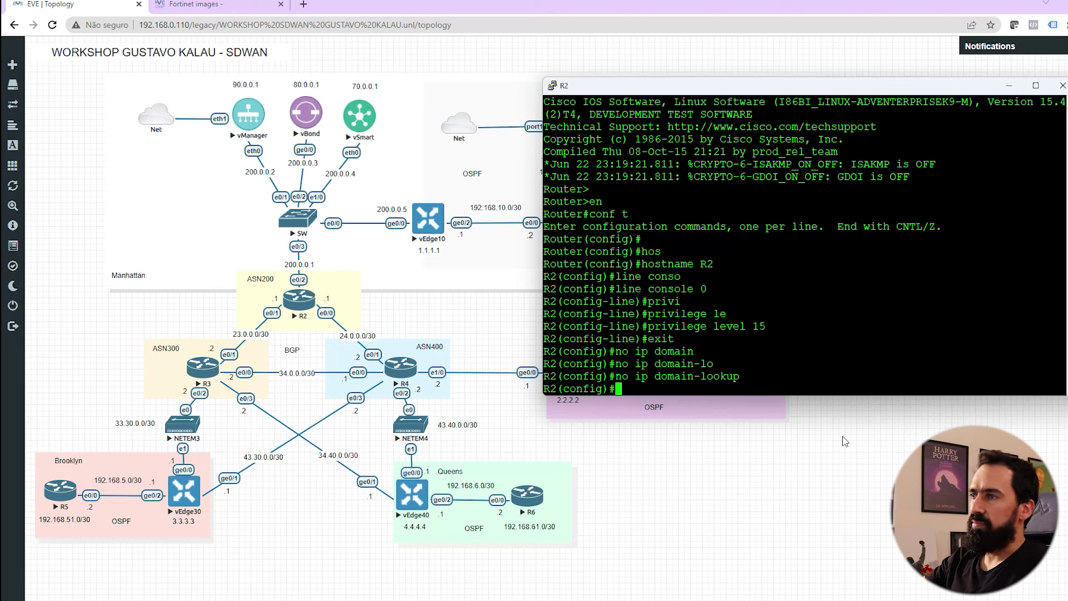
# Give e0/2 the address 200.0.0.1 255.255.255.0 and bring it up.
pyautogui.write('int')
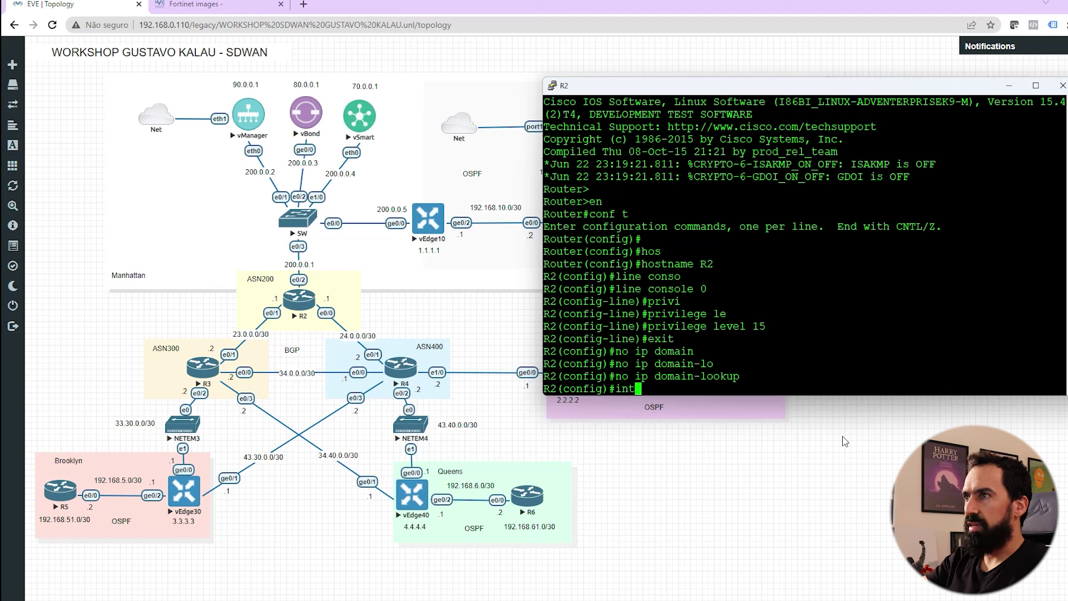
pyautogui.write(' e0/2')
pyautogui.press('Return')
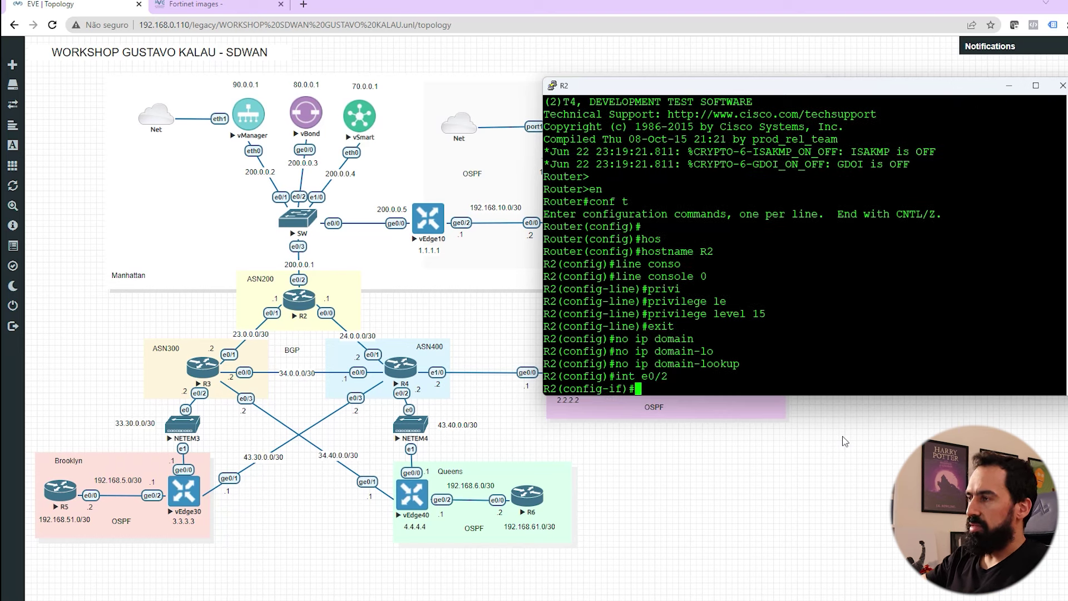
pyautogui.write('ip ad')
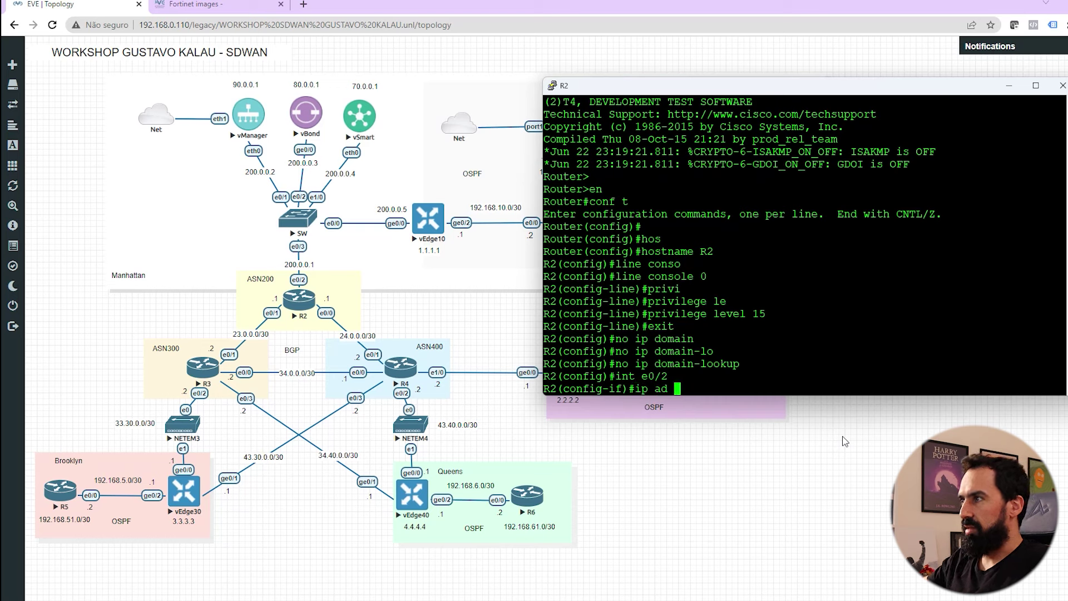
pyautogui.write('d 200.0.0.1')
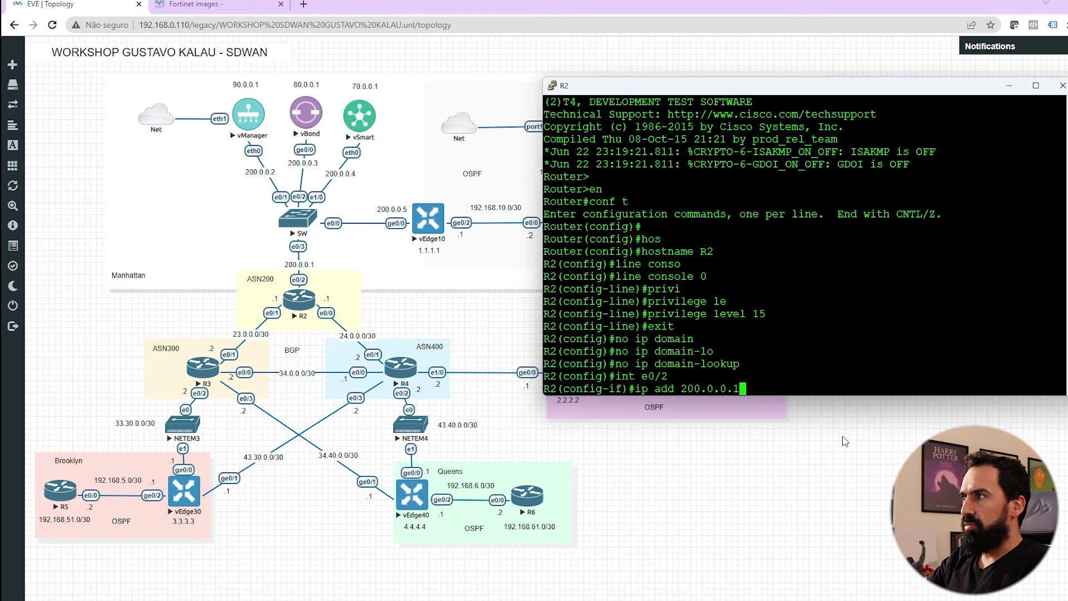
pyautogui.write(' 255.255.2')
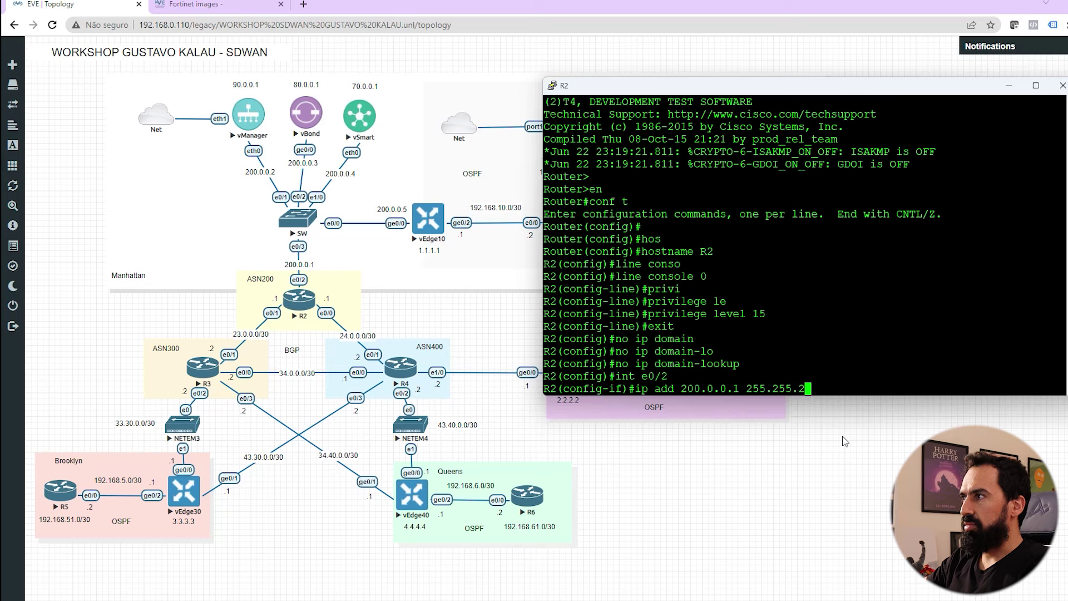
pyautogui.write('55.0')
pyautogui.press('Return')
pyautogui.write('no shu')
pyautogui.press('Tab')
pyautogui.press('Return')
# Give e0/1 the address 23.0.0.1 255.255.255.252 and bring it up.
pyautogui.write('int e0/2')
pyautogui.press('BackSpace')
pyautogui.write('1')
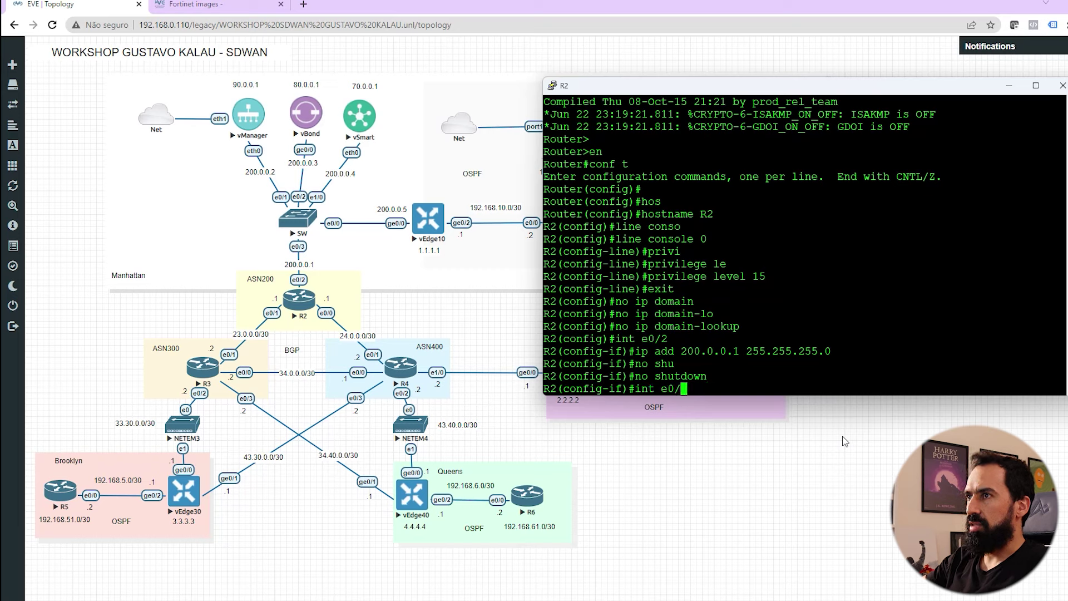
pyautogui.press('Return')
pyautogui.write('i')
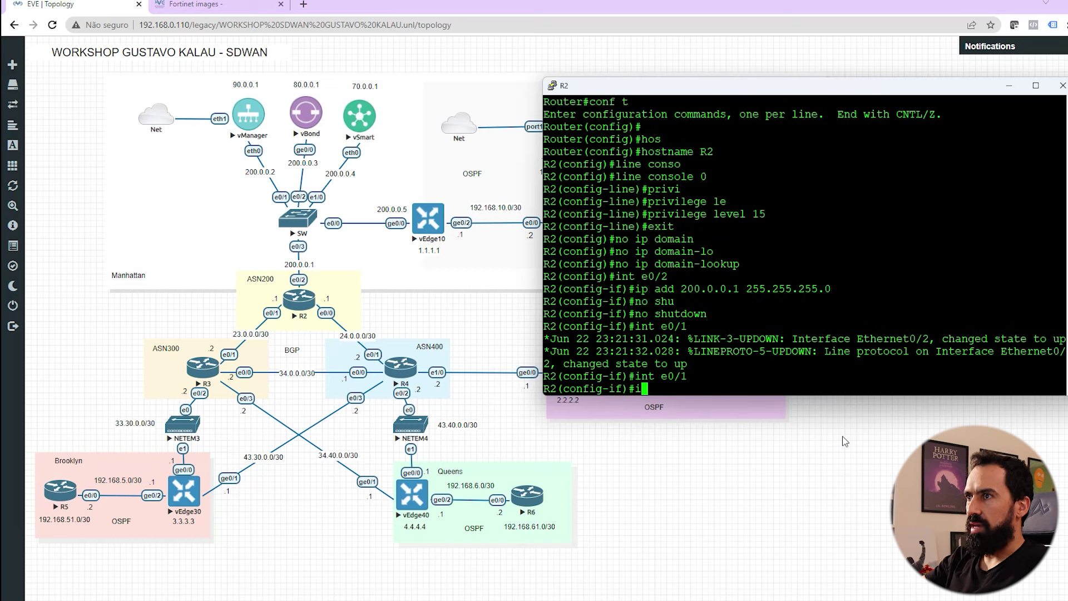
pyautogui.write('p a')
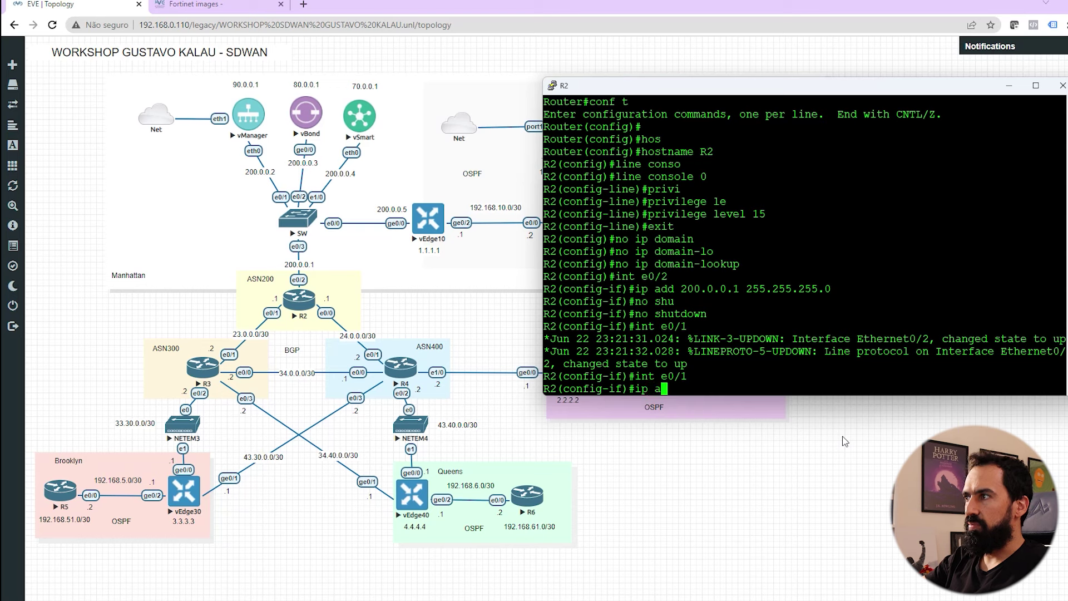
pyautogui.write('dd 23.')
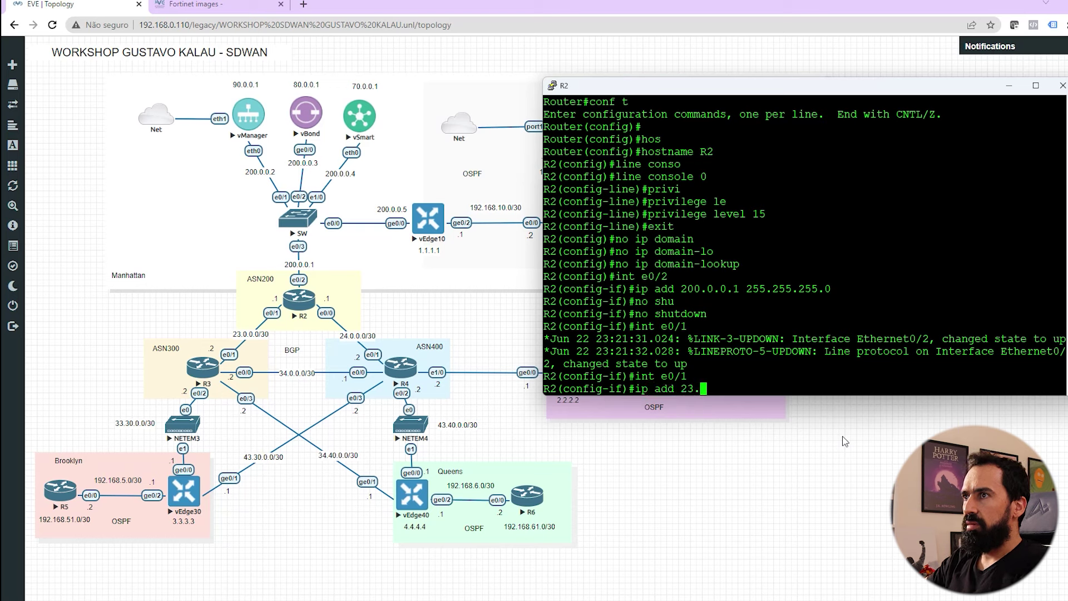
pyautogui.write('0.0.1 255')
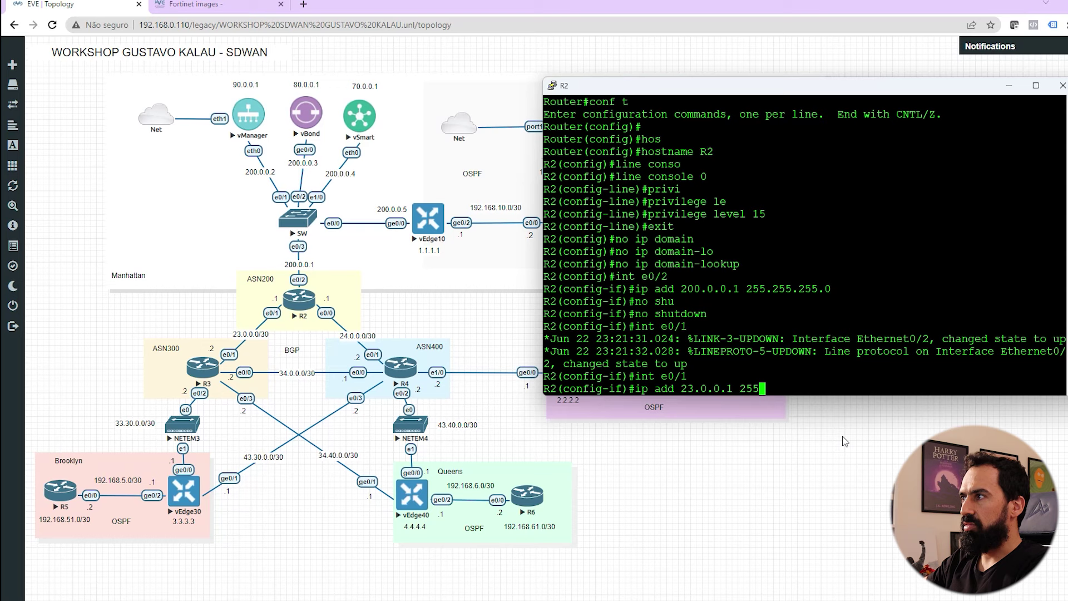
pyautogui.write('.255.')
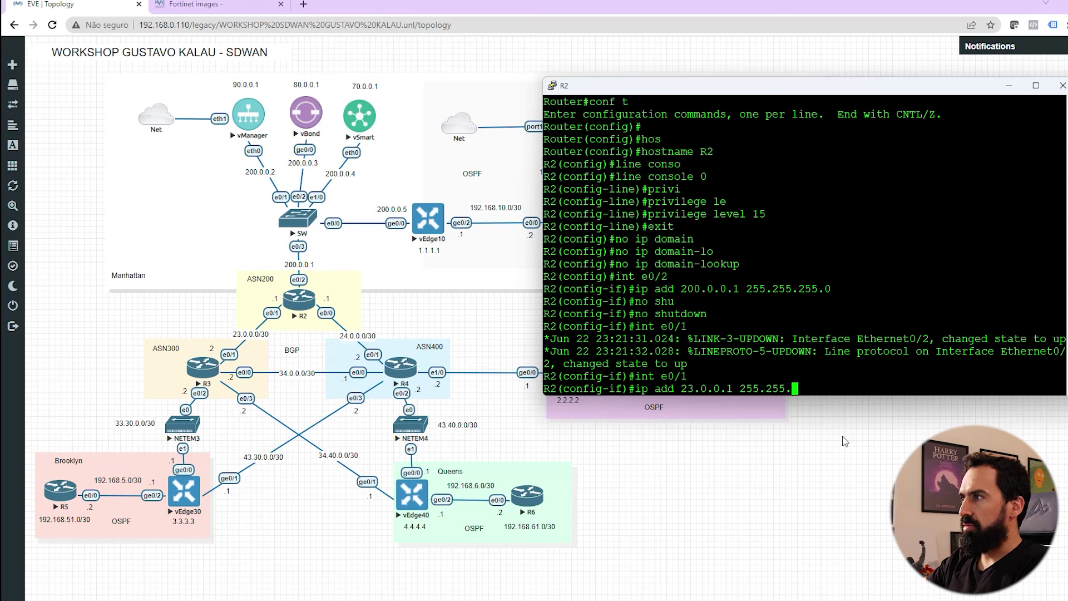
pyautogui.write('255.252')
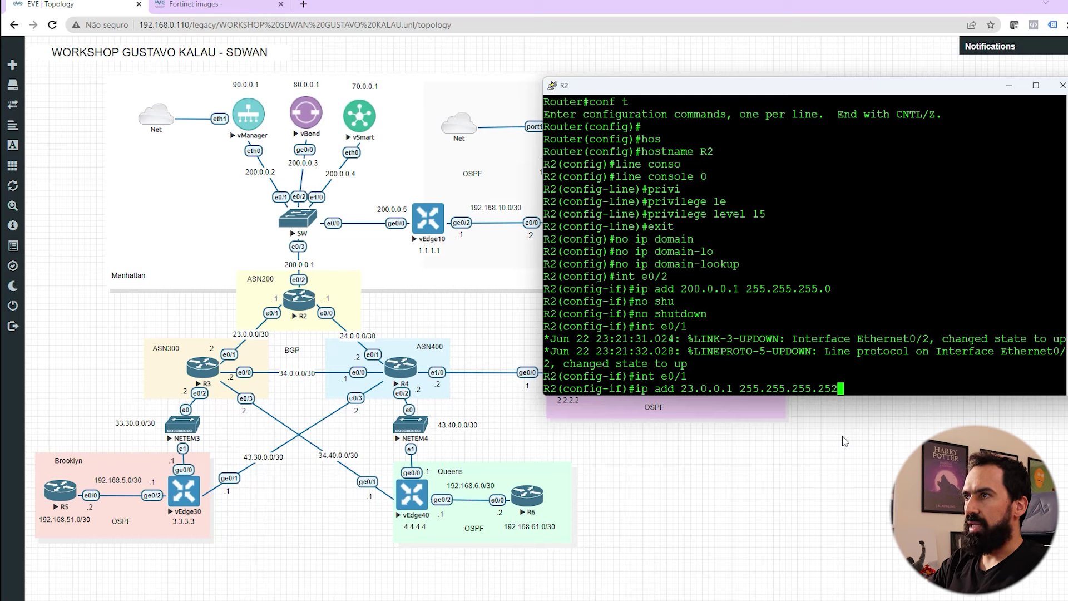
pyautogui.press('Return')
pyautogui.write('no shu')
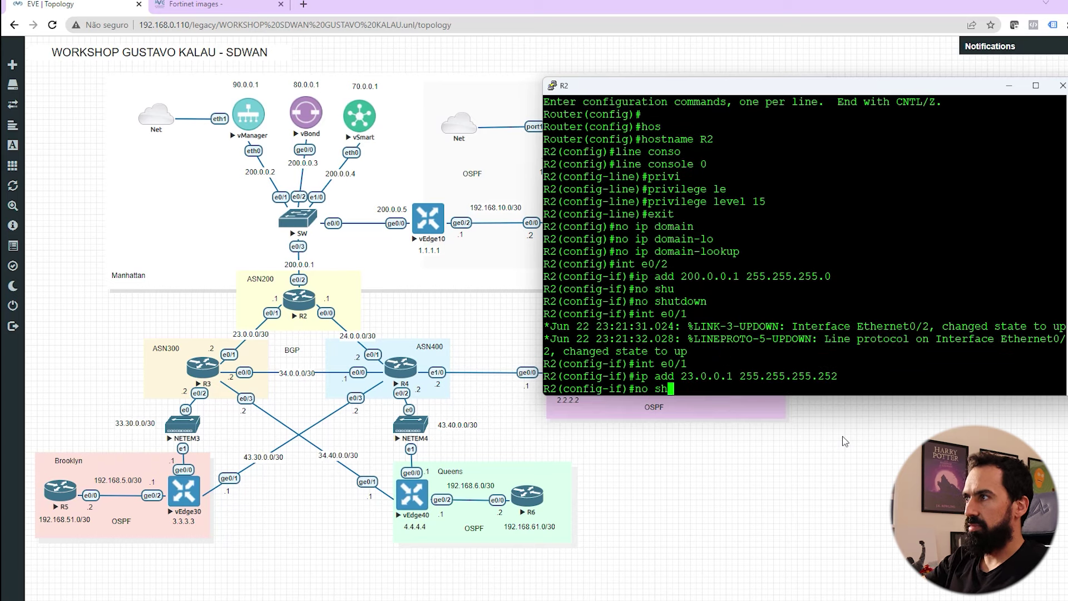
pyautogui.press('Tab')
pyautogui.press('Return')
pyautogui.press('Return')
# Give e0/0 the address 24.0.0.1 255.255.255.252 and bring it up.
pyautogui.press('Up')
pyautogui.press('Up')
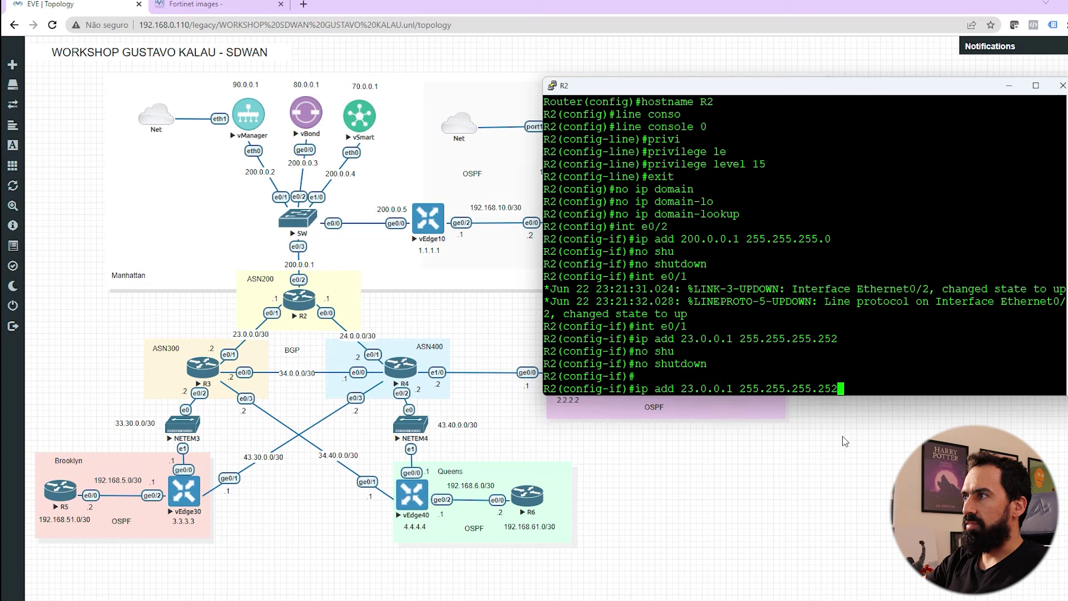
pyautogui.press('Up')
pyautogui.press('BackSpace')
pyautogui.write('0')
pyautogui.press('Return')
pyautogui.press('Up')
pyautogui.press('Up')
pyautogui.press('Up')
pyautogui.press('Up')
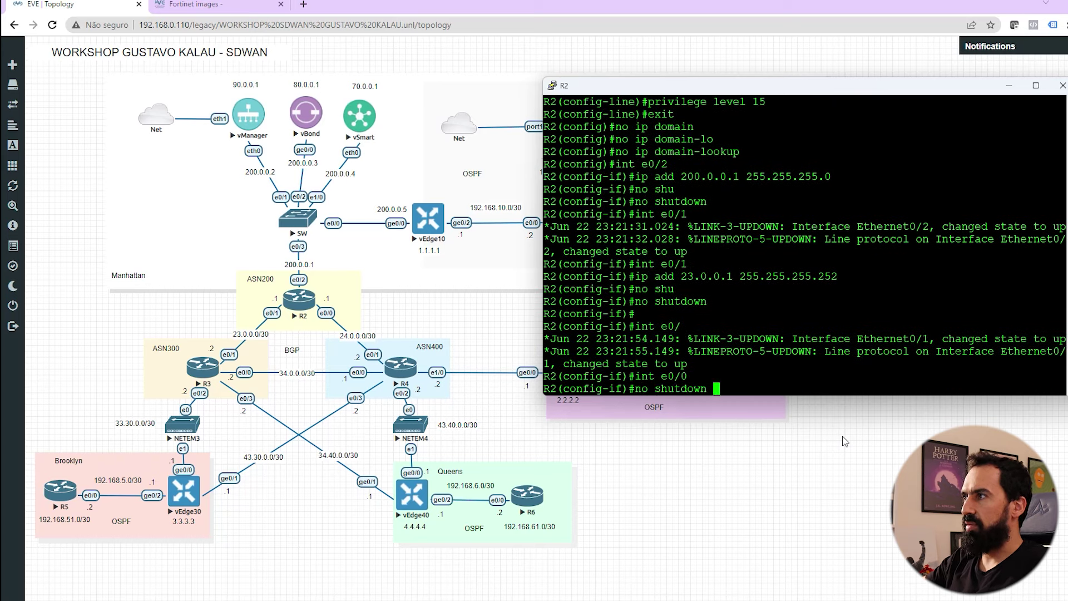
pyautogui.press('Left')
pyautogui.press('Left')
pyautogui.press('Left')
pyautogui.press('Left')
pyautogui.press('Left')
pyautogui.press('Left')
pyautogui.press('Left')
pyautogui.press('Left')
pyautogui.press('Left')
pyautogui.press('Left')
pyautogui.press('Left')
pyautogui.press('Left')
pyautogui.press('Left')
pyautogui.press('Left')
pyautogui.press('Left')
pyautogui.press('Left')
pyautogui.press('Left')
pyautogui.press('Left')
pyautogui.press('Left')
pyautogui.press('Left')
pyautogui.press('Left')
pyautogui.press('Left')
pyautogui.press('BackSpace')
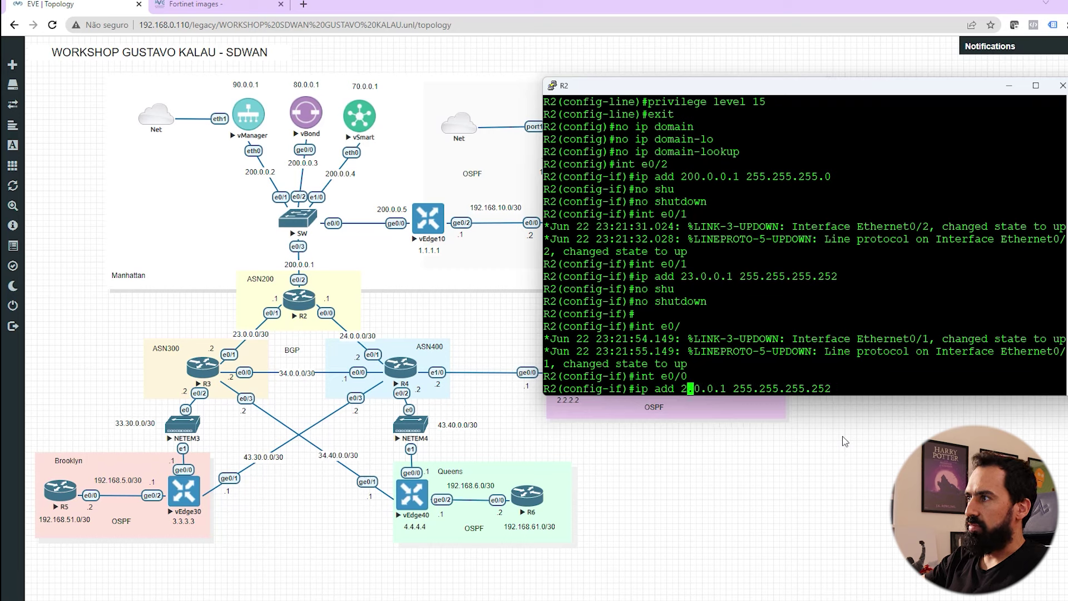
pyautogui.write('4')
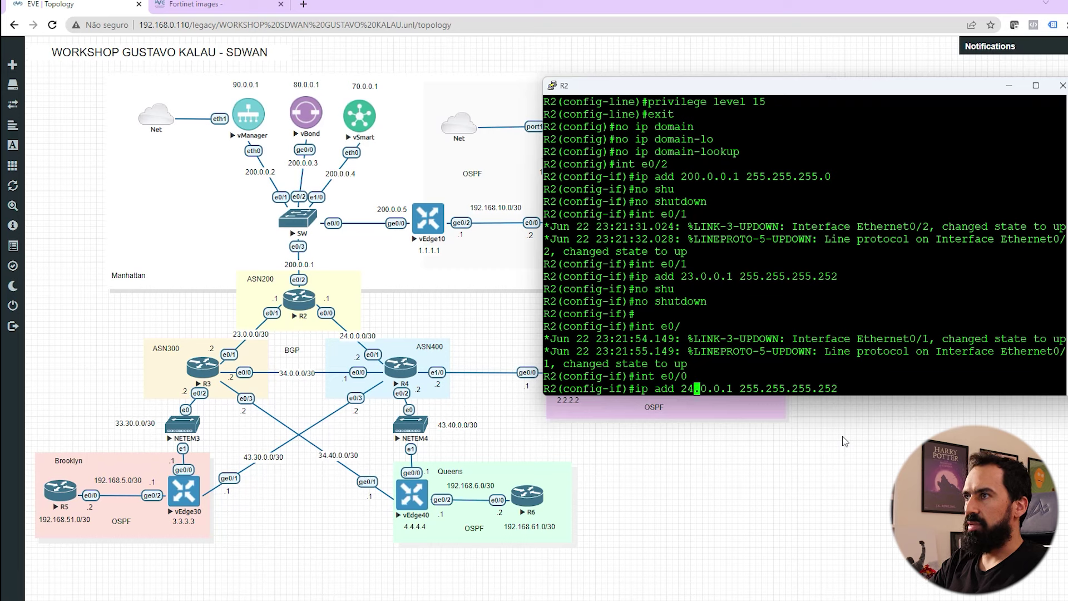
pyautogui.press('Return')
pyautogui.write('no hus')
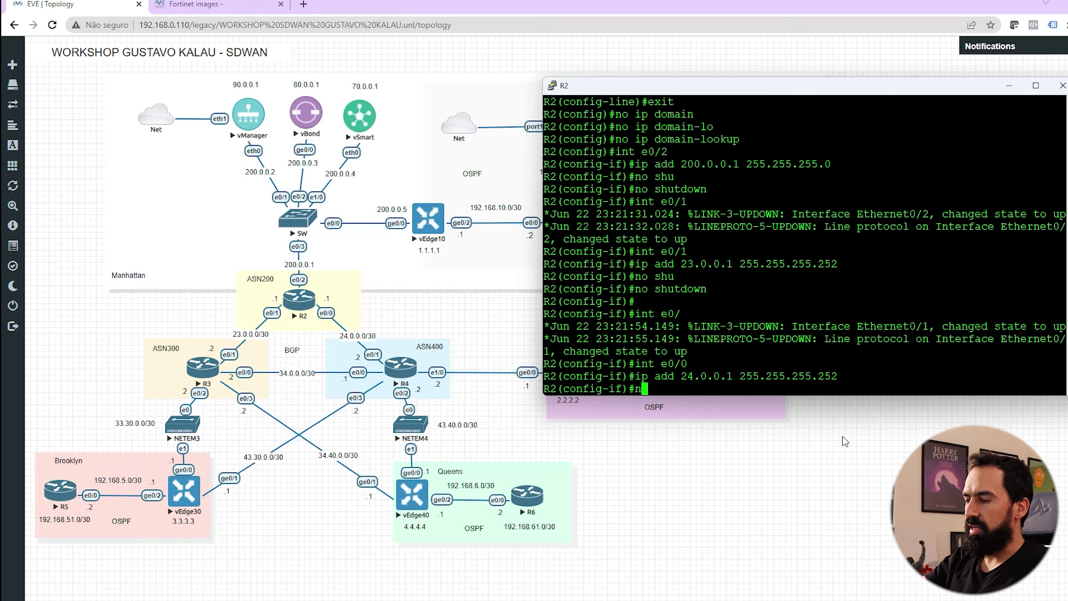
pyautogui.press('Tab')
pyautogui.press('BackSpace')
pyautogui.press('BackSpace')
pyautogui.press('BackSpace')
pyautogui.write('shu')
pyautogui.press('Tab')
pyautogui.press('Return')
pyautogui.press('Return')
pyautogui.press('Return')
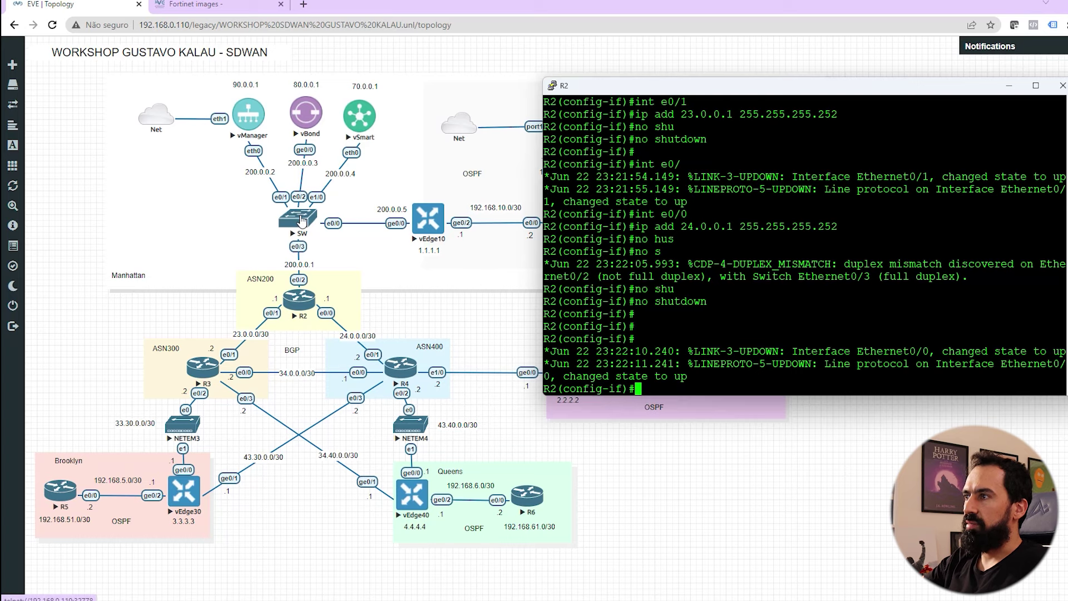
pyautogui.click(300, 220)
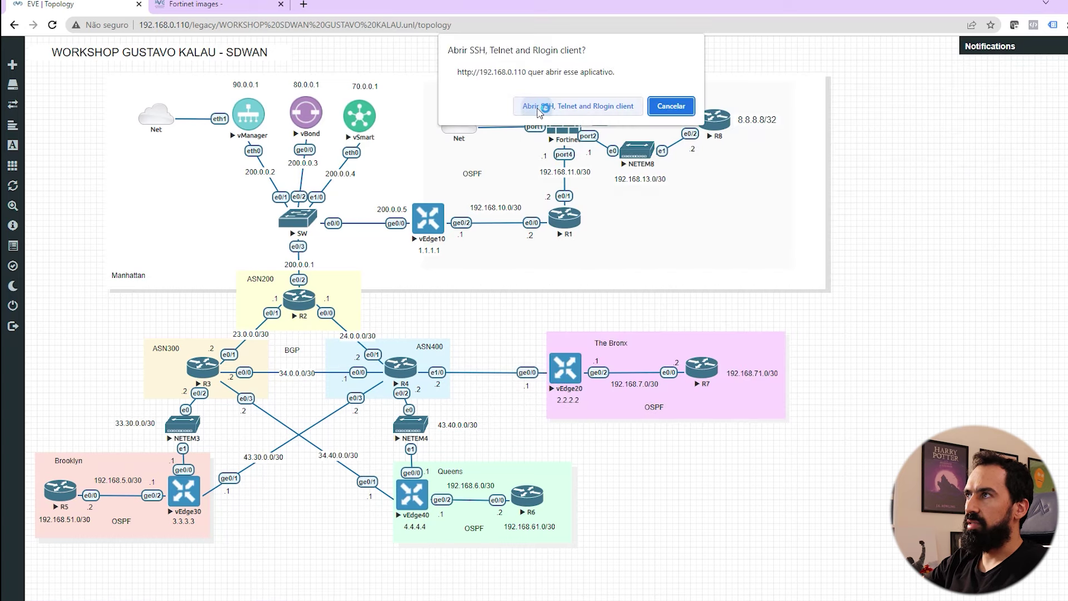
# In the SW switch console, disable CDP globally with 'no cdp run'.
pyautogui.click(556, 109)
pyautogui.press('Return')
pyautogui.press('Return')
pyautogui.press('Return')
pyautogui.write('en')
pyautogui.press('Return')
pyautogui.write('conf t')
pyautogui.press('Return')
pyautogui.press('Return')
pyautogui.write('no cd')
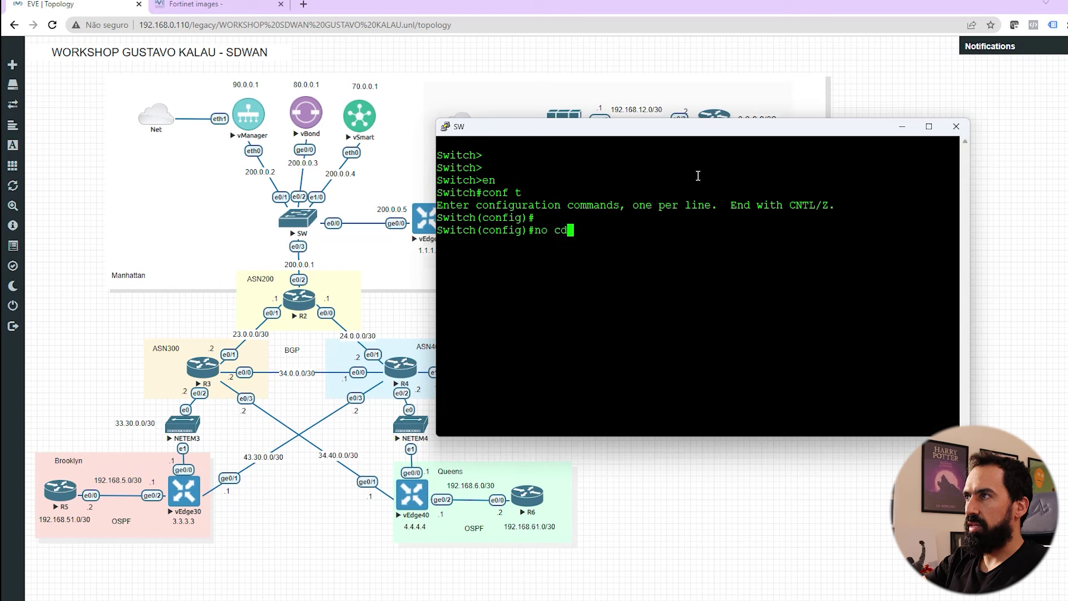
pyautogui.press('Tab')
pyautogui.write('run')
pyautogui.press('Tab')
pyautogui.press('Return')
# Save the switch configuration with 'wr' and close its console session.
pyautogui.write('end')
pyautogui.press('Return')
pyautogui.press('Return')
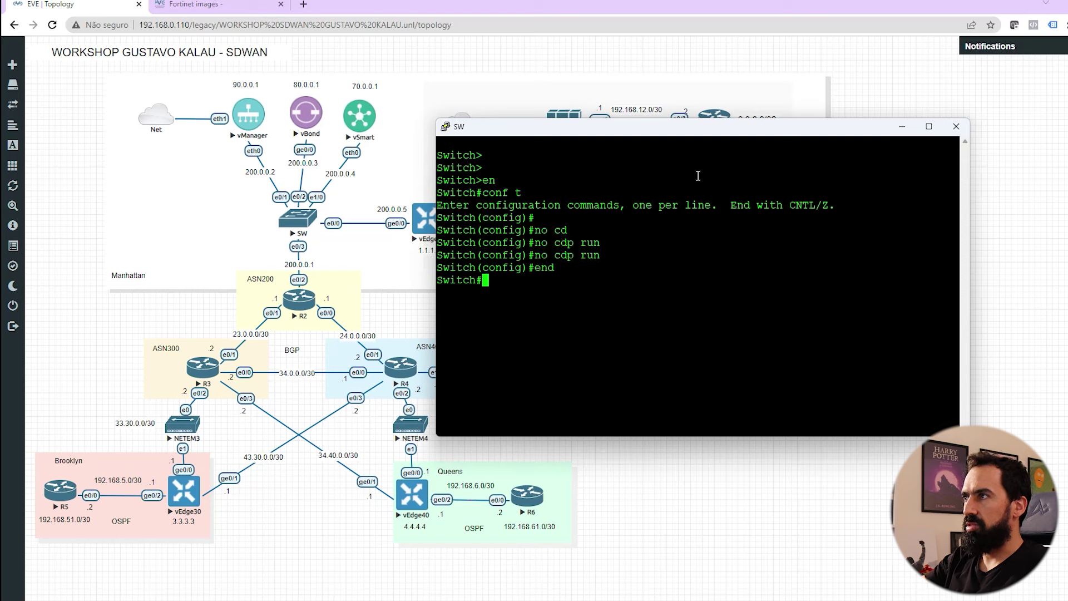
pyautogui.write('wr')
pyautogui.press('Return')
pyautogui.press('Return')
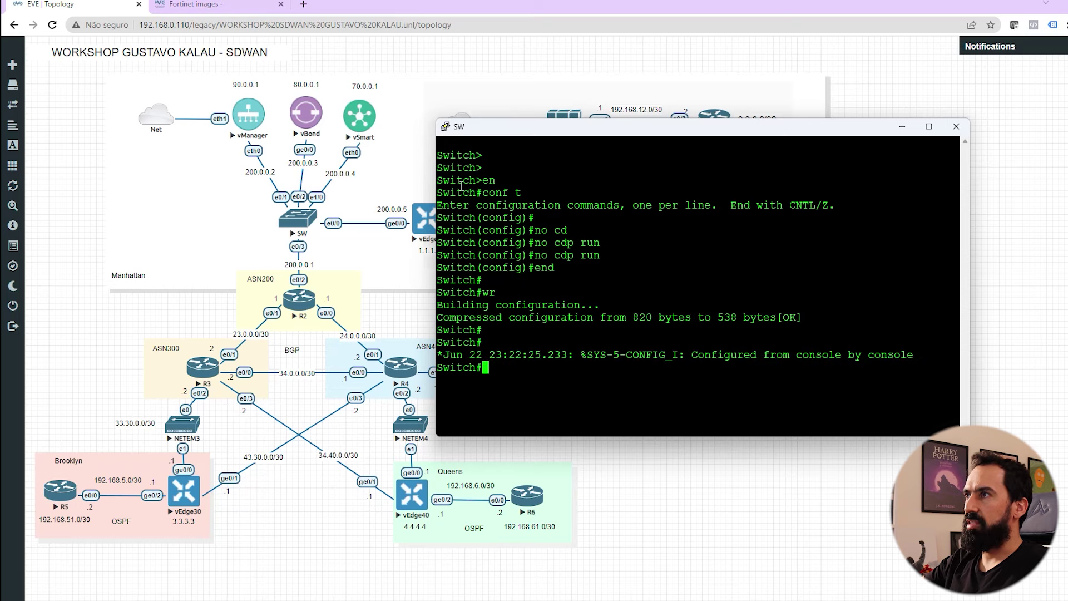
pyautogui.moveTo(439, 178); pyautogui.dragTo(590, 356)
pyautogui.hotkey('alt', 'F4')
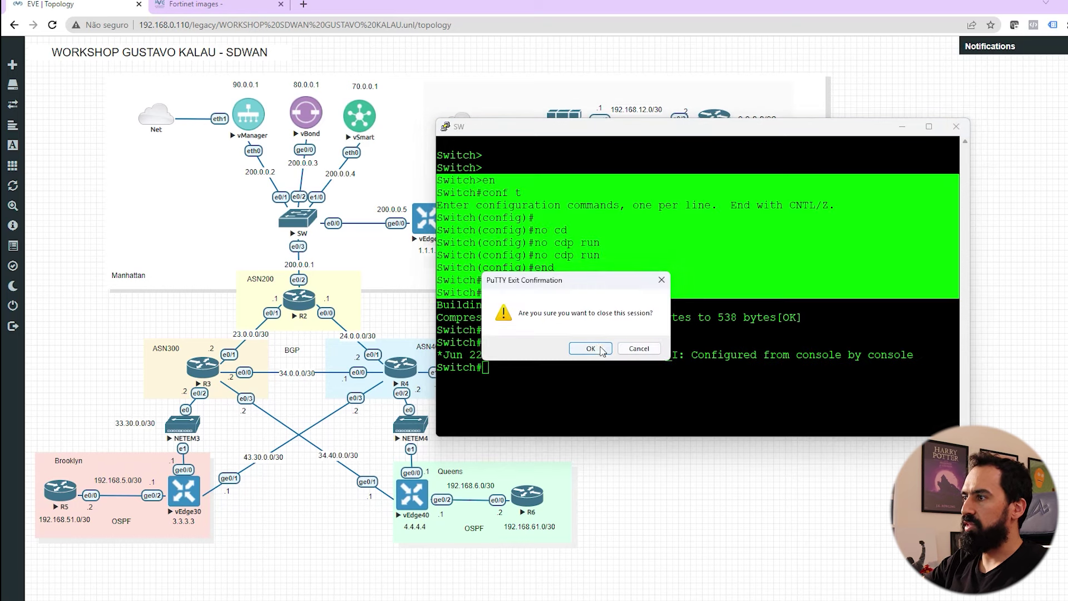
pyautogui.click(603, 349)
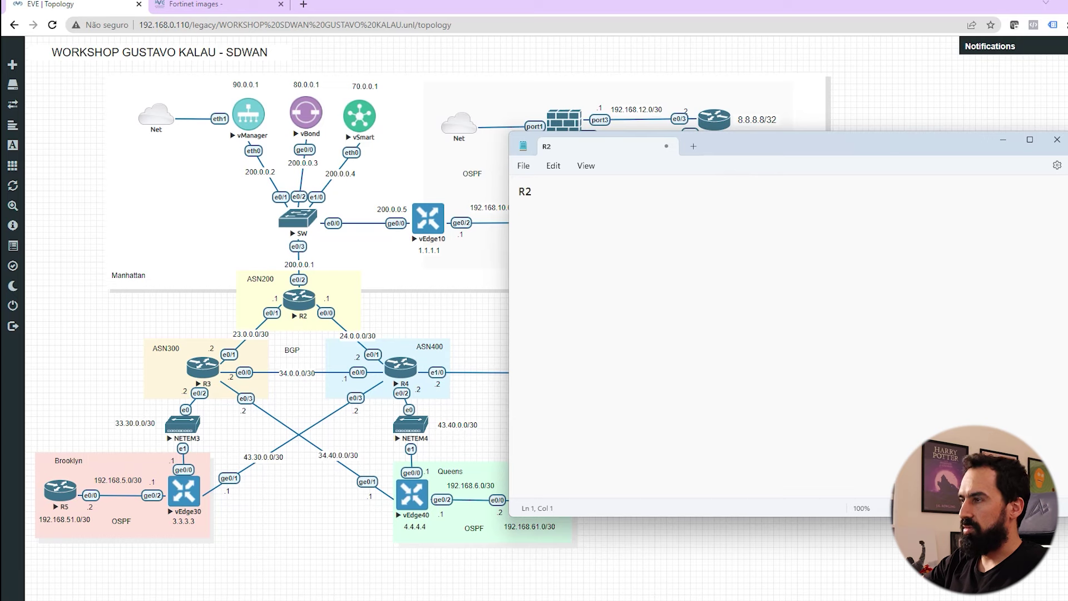
# Back in the R2 console, leave interface configuration and start BGP process for AS 200.
pyautogui.hotkey('alt', 'Tab')
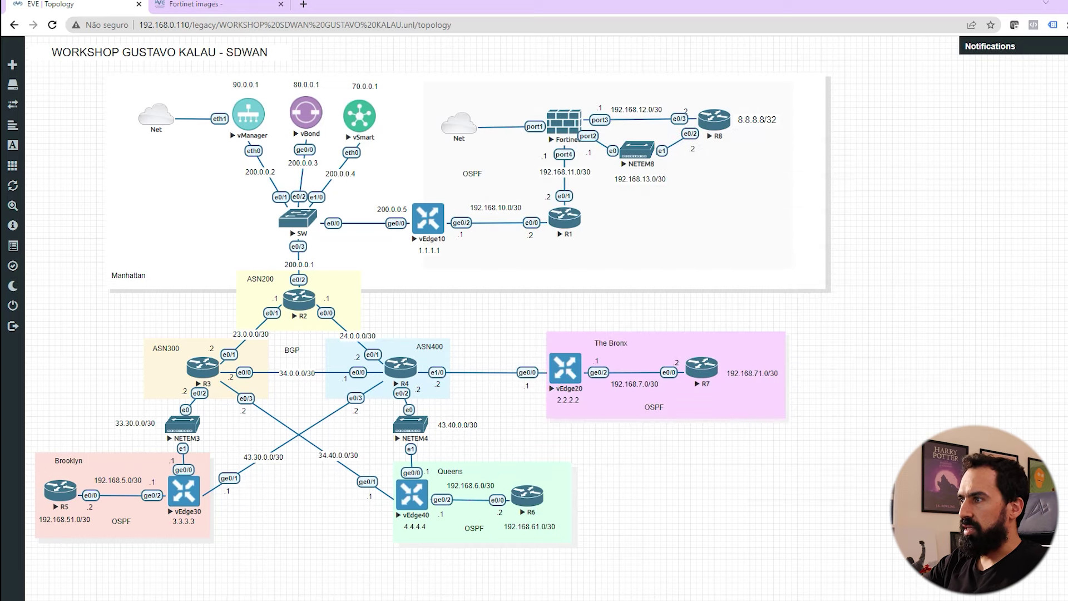
pyautogui.moveTo(478, 600)
pyautogui.click(245, 563)
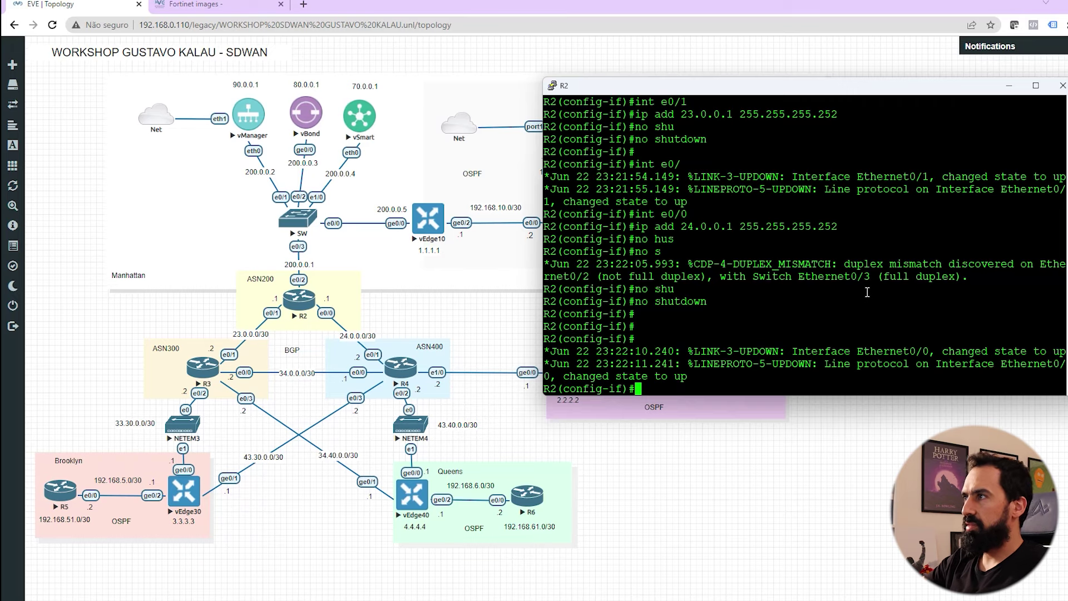
pyautogui.scroll(10, 844, 295)
pyautogui.scroll(-10, 665, 394)
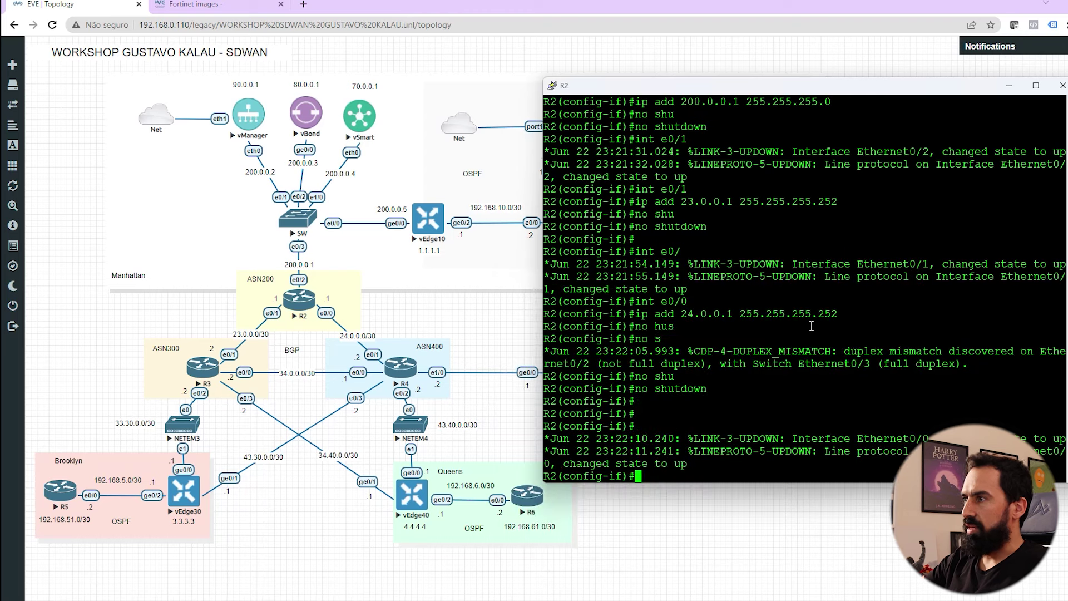
pyautogui.write('exit')
pyautogui.press('Return')
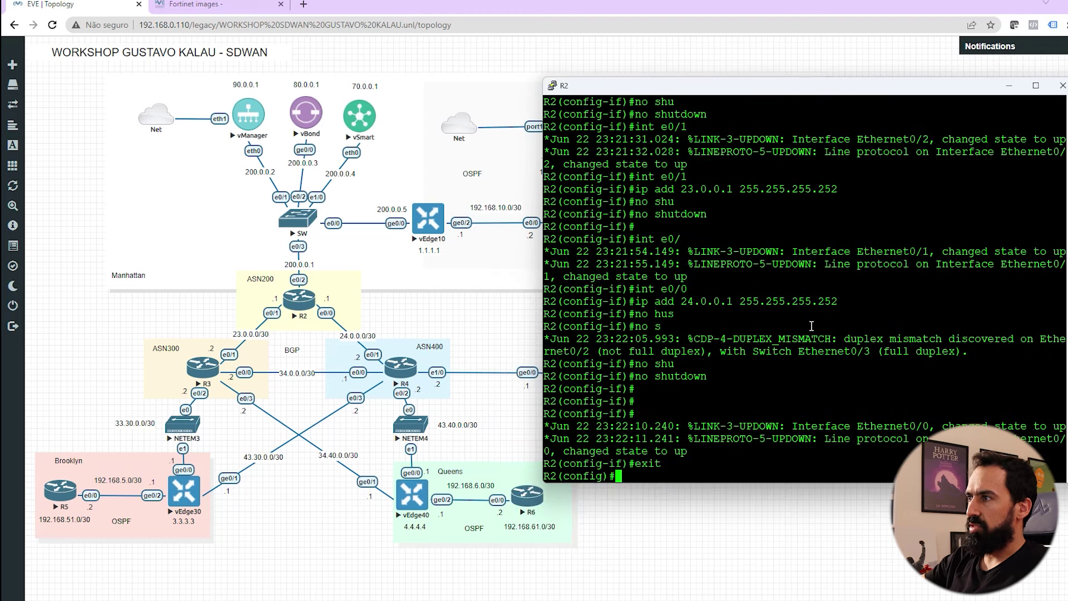
pyautogui.write('router bg')
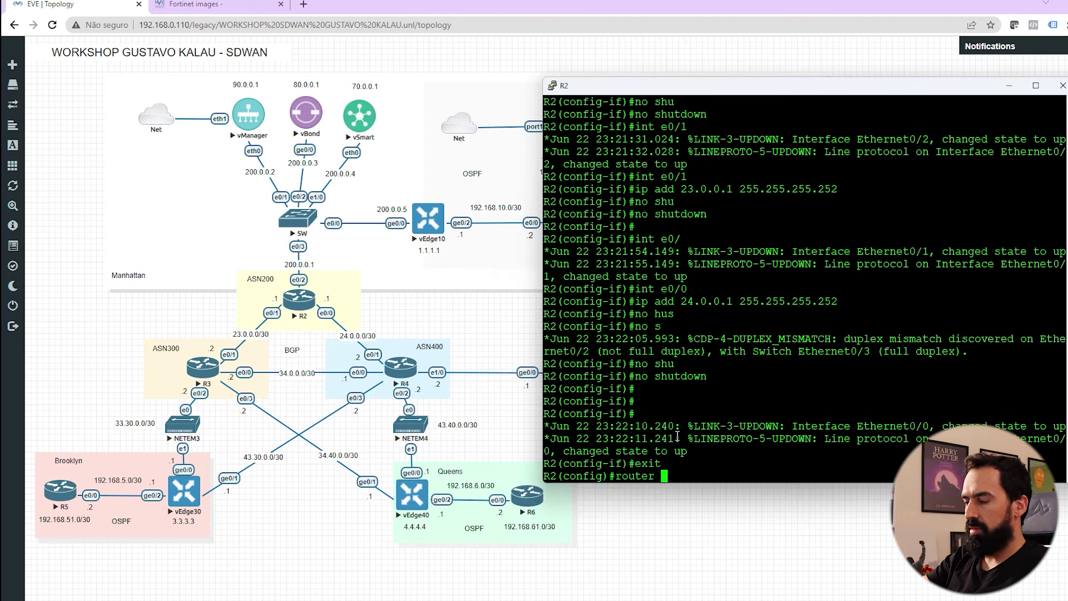
pyautogui.press('Tab')
pyautogui.write('200')
pyautogui.press('Return')
# Add BGP neighbor 23.0.0.2 with remote-as 300.
pyautogui.write('nei')
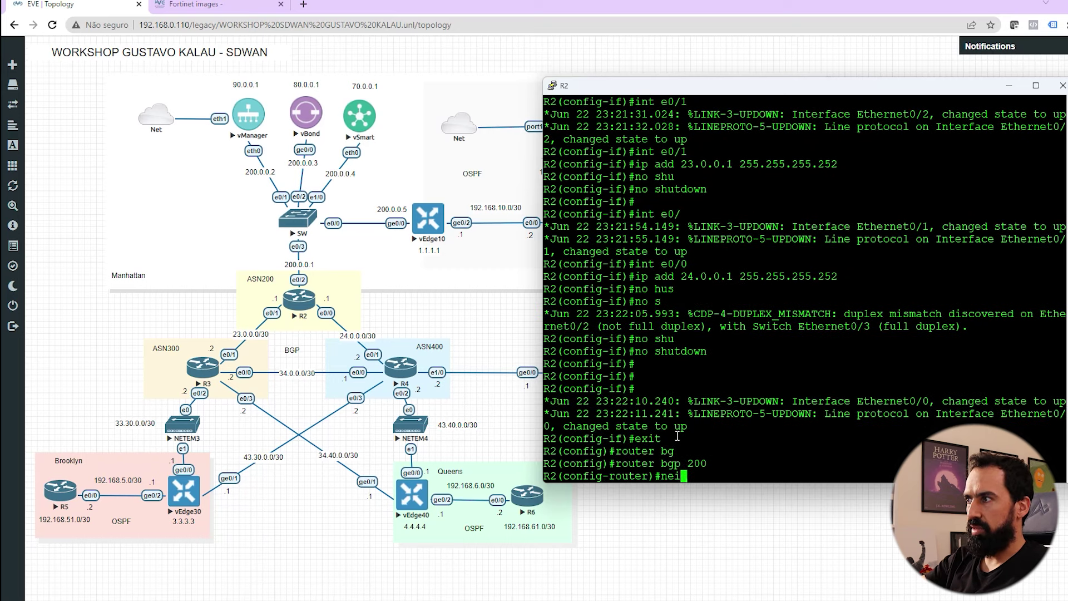
pyautogui.press('Tab')
pyautogui.write('23.0.0.')
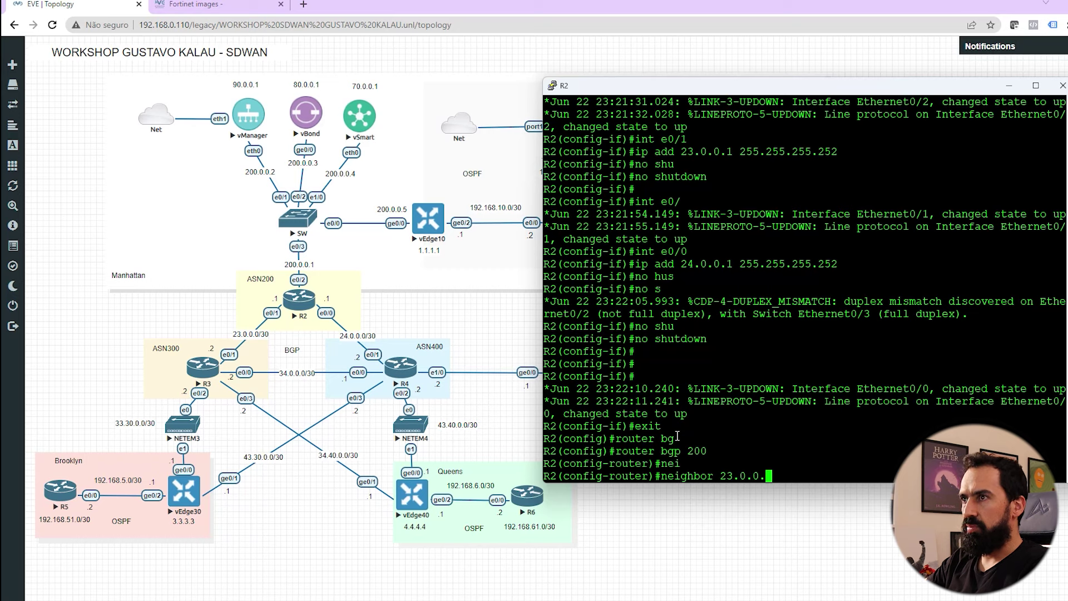
pyautogui.write('2 re')
pyautogui.press('Tab')
pyautogui.write('mot')
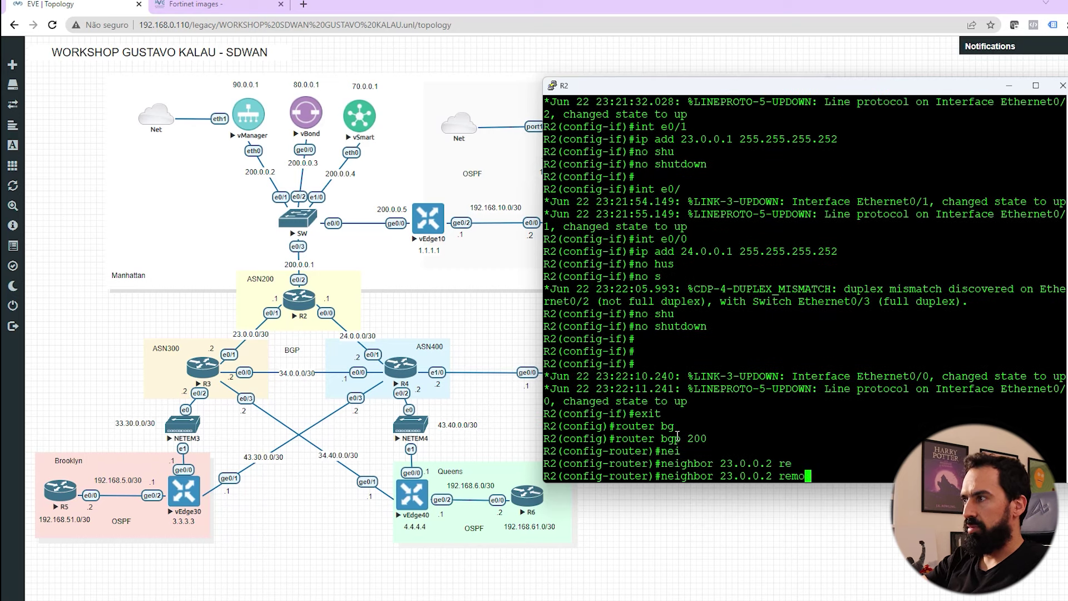
pyautogui.press('Tab')
pyautogui.write('300')
pyautogui.press('Return')
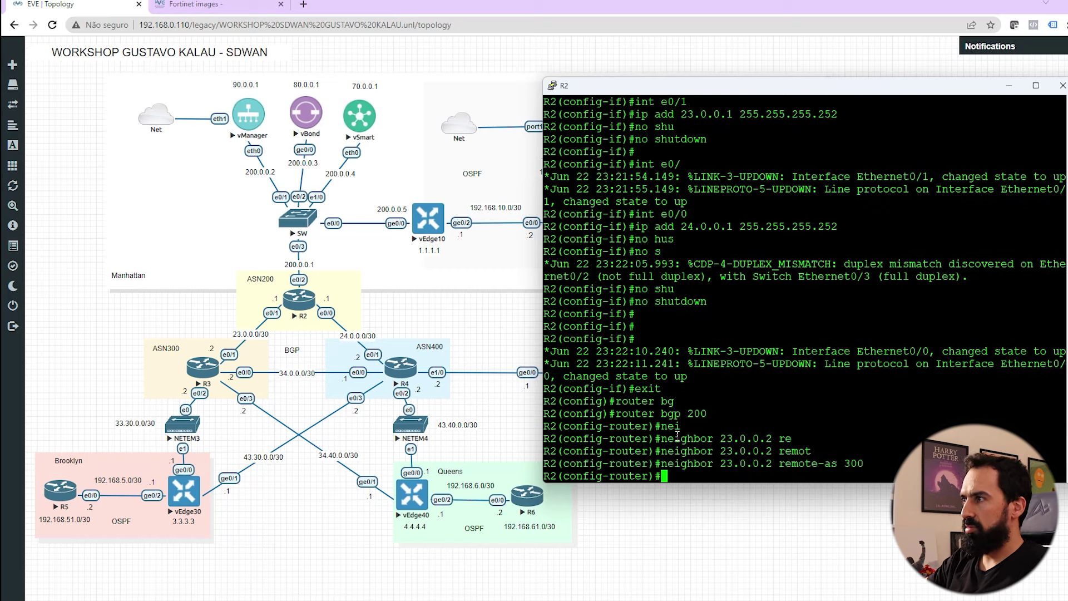
# Add BGP neighbor 24.0.0.2 with remote-as 400 by editing the recalled command.
pyautogui.press('Up')
pyautogui.press('Left')
pyautogui.press('Left')
pyautogui.press('Left')
pyautogui.press('Left')
pyautogui.press('Left')
pyautogui.press('Left')
pyautogui.press('Left')
pyautogui.press('Left')
pyautogui.press('Left')
pyautogui.press('Left')
pyautogui.press('Left')
pyautogui.press('Left')
pyautogui.press('Left')
pyautogui.press('Left')
pyautogui.press('Left')
pyautogui.press('Left')
pyautogui.press('Left')
pyautogui.press('Left')
pyautogui.press('Left')
pyautogui.press('Left')
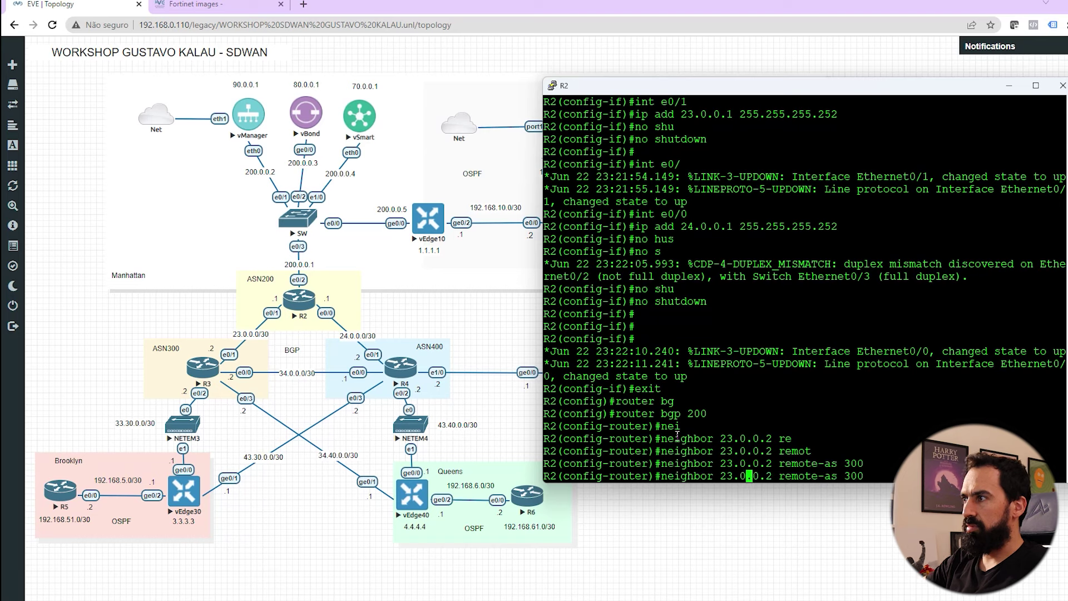
pyautogui.press('Delete')
pyautogui.write('4')
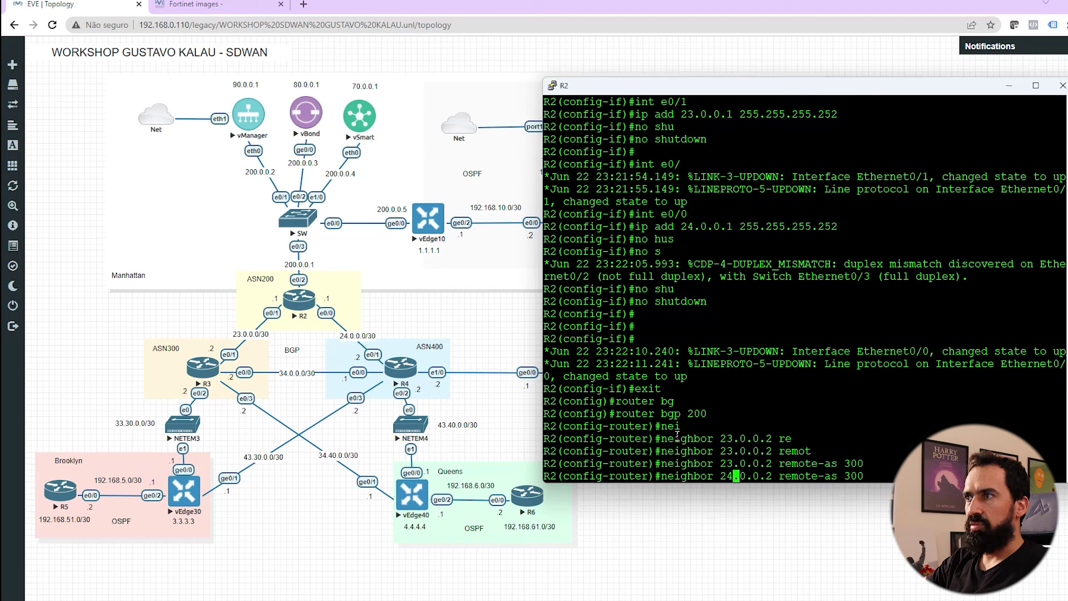
pyautogui.press('Right')
pyautogui.press('Right')
pyautogui.press('Right')
pyautogui.press('Right')
pyautogui.press('Right')
pyautogui.press('Right')
pyautogui.press('Right')
pyautogui.press('Right')
pyautogui.press('Right')
pyautogui.press('Right')
pyautogui.press('Right')
pyautogui.press('Right')
pyautogui.press('Right')
pyautogui.press('Right')
pyautogui.press('Right')
pyautogui.press('Right')
pyautogui.press('Right')
pyautogui.press('Right')
pyautogui.press('Right')
pyautogui.press('Right')
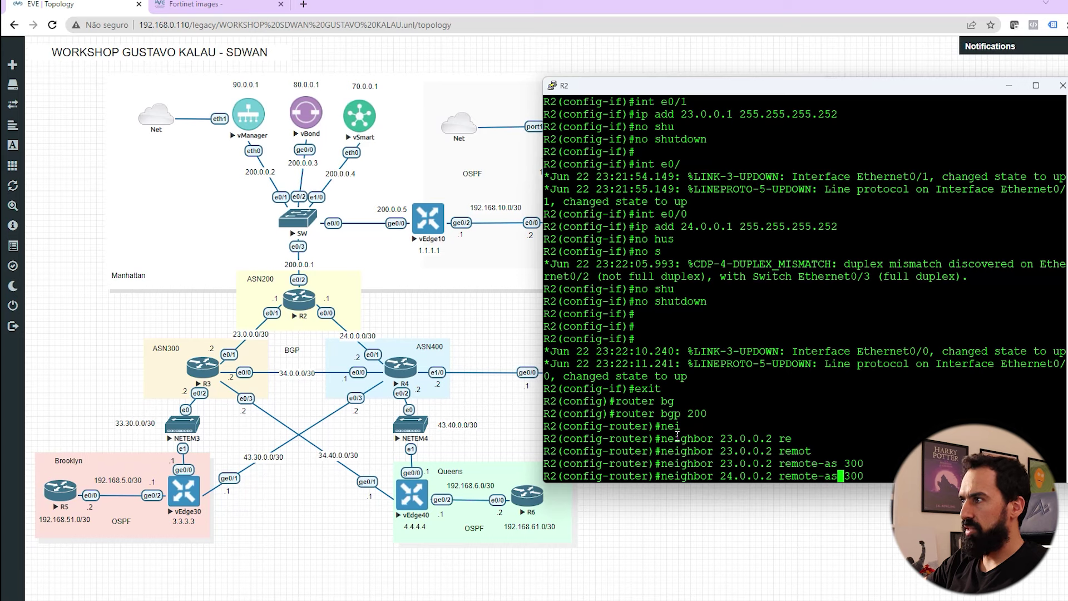
pyautogui.press('Left')
pyautogui.press('Left')
pyautogui.press('Delete')
pyautogui.write('4')
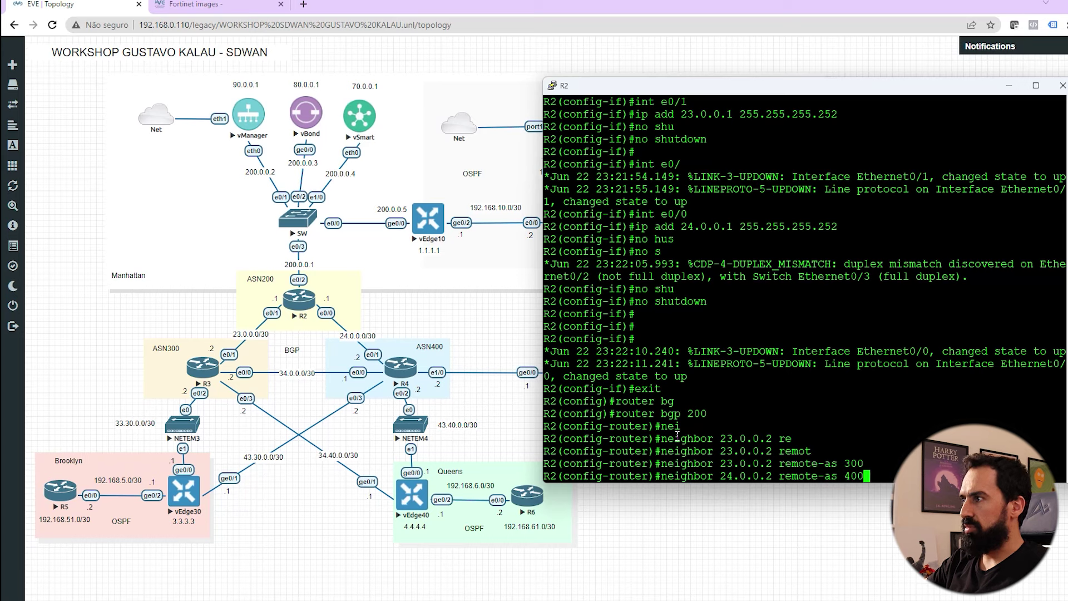
pyautogui.press('Return')
pyautogui.write('net')
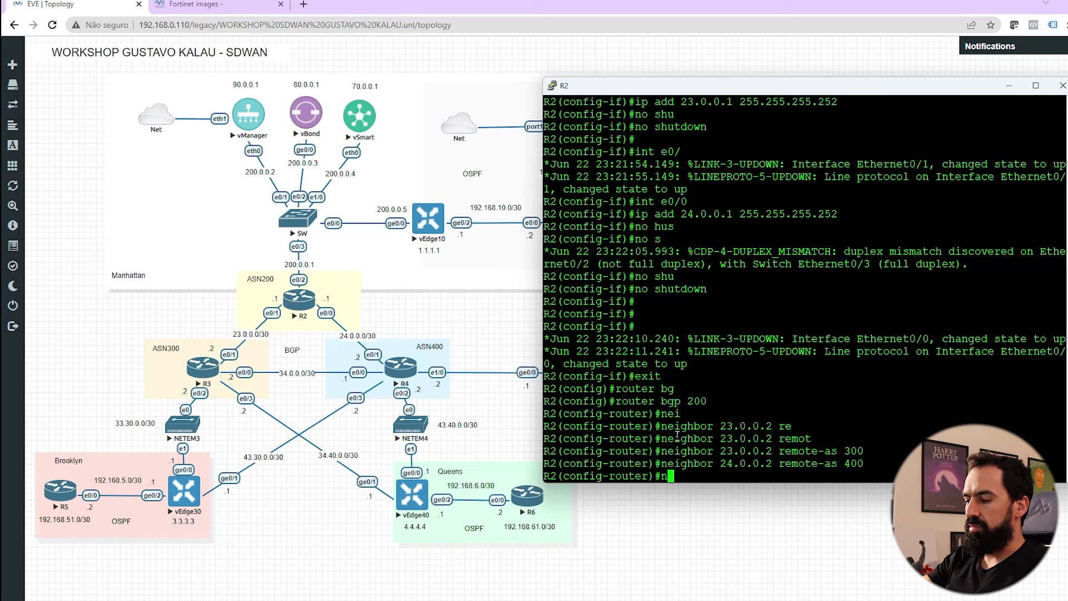
pyautogui.press('Tab')
# Add network 200.0.0.0 mask 255.255.255.0 to R2's BGP 200 configuration.
pyautogui.write('200.0.0.0')
pyautogui.write(' ?')
pyautogui.write('mas')
pyautogui.press('Tab')
pyautogui.write('255.255.255.')
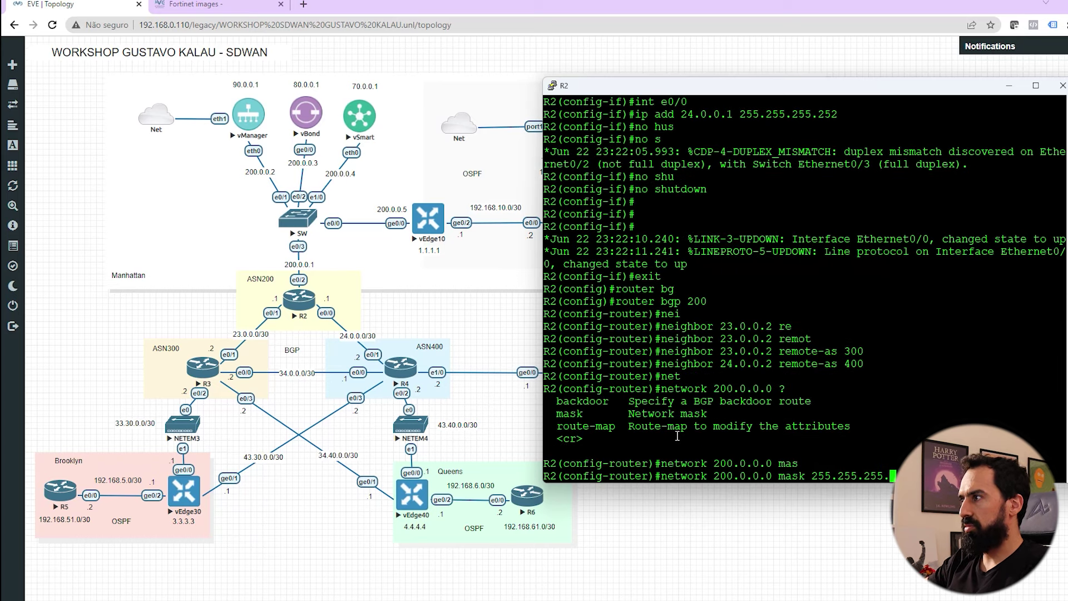
pyautogui.write('0')
pyautogui.press('Return')
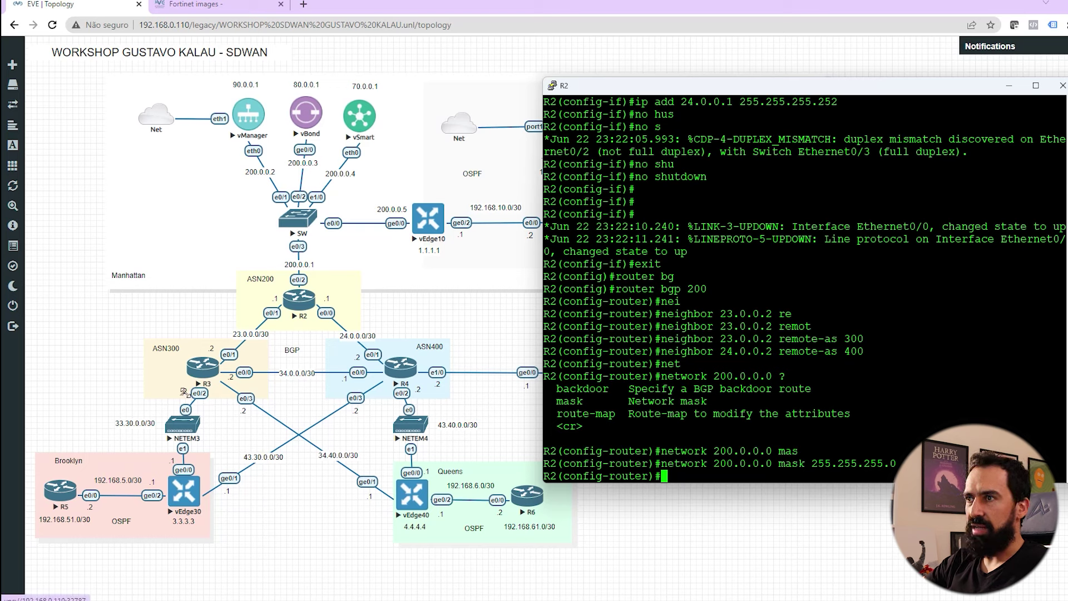
pyautogui.click(185, 470)
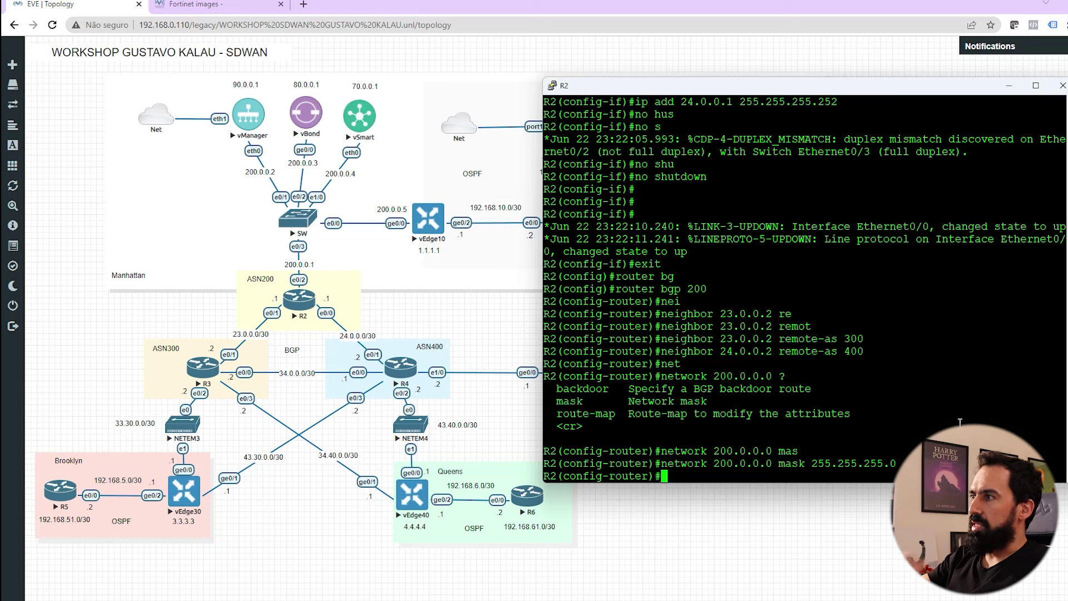
# Exit configuration mode on R2 and save its running configuration with wr.
pyautogui.write('end')
pyautogui.press('Return')
pyautogui.press('Return')
pyautogui.write('wr')
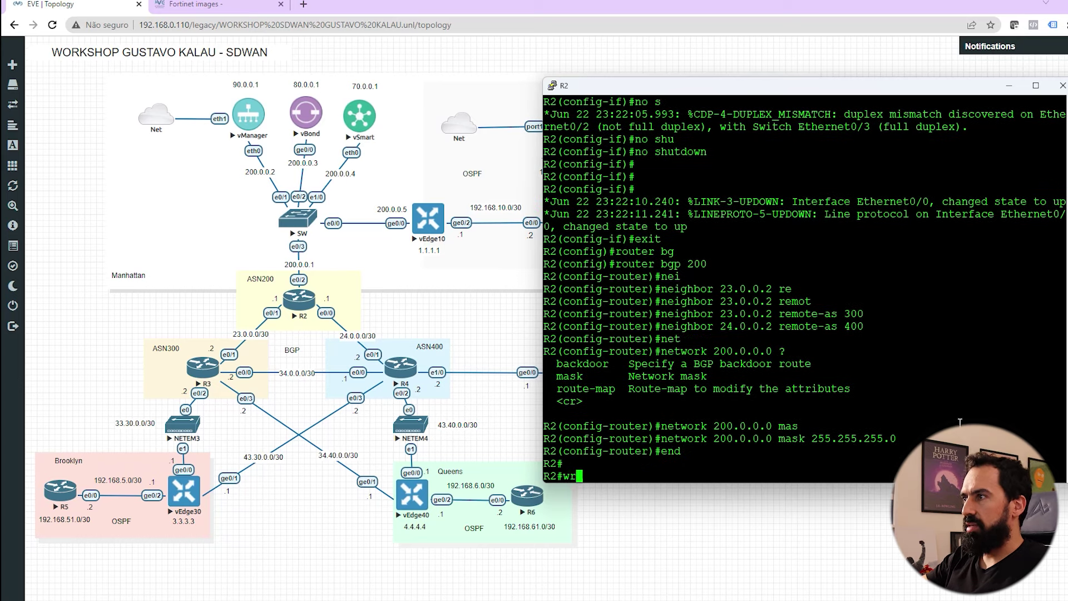
pyautogui.press('Return')
pyautogui.press('Return')
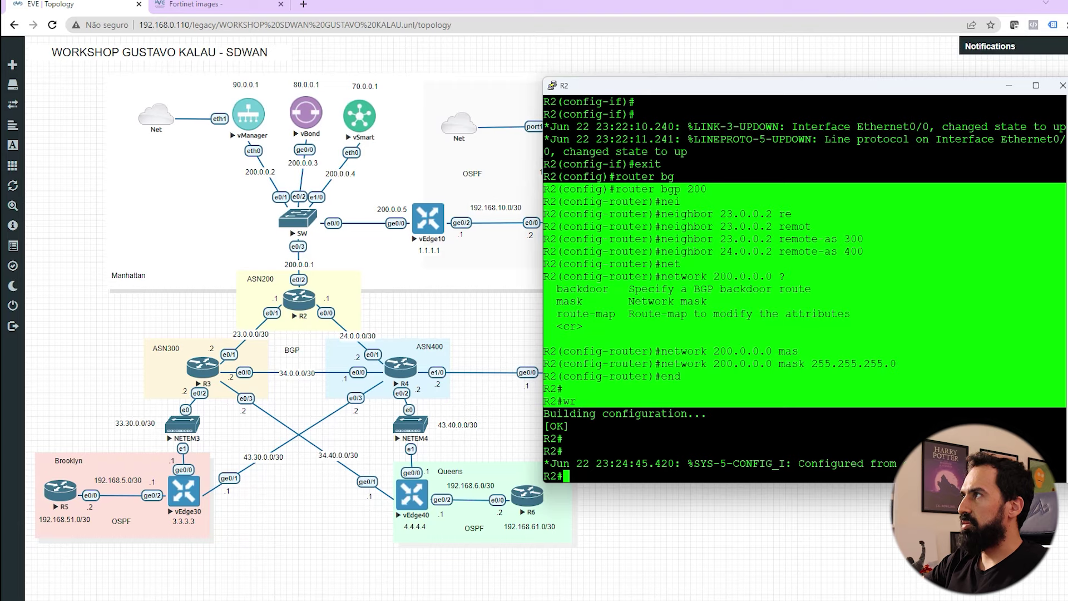
# Copy the R2 config block in Notepad and paste a second copy at the end.
pyautogui.click(1009, 85)
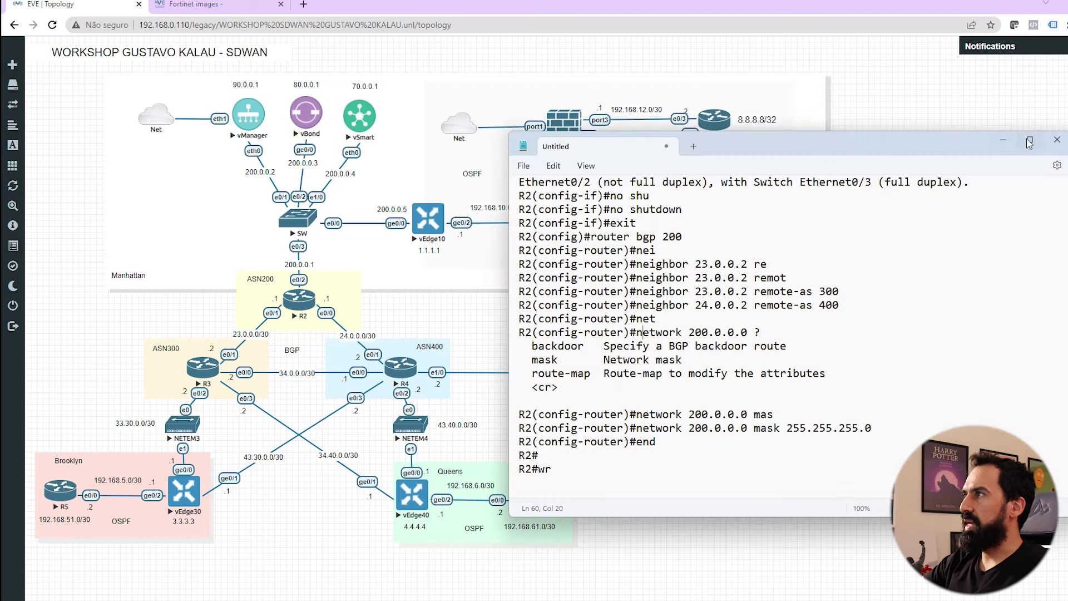
pyautogui.click(1030, 140)
pyautogui.scroll(10, 785, 289)
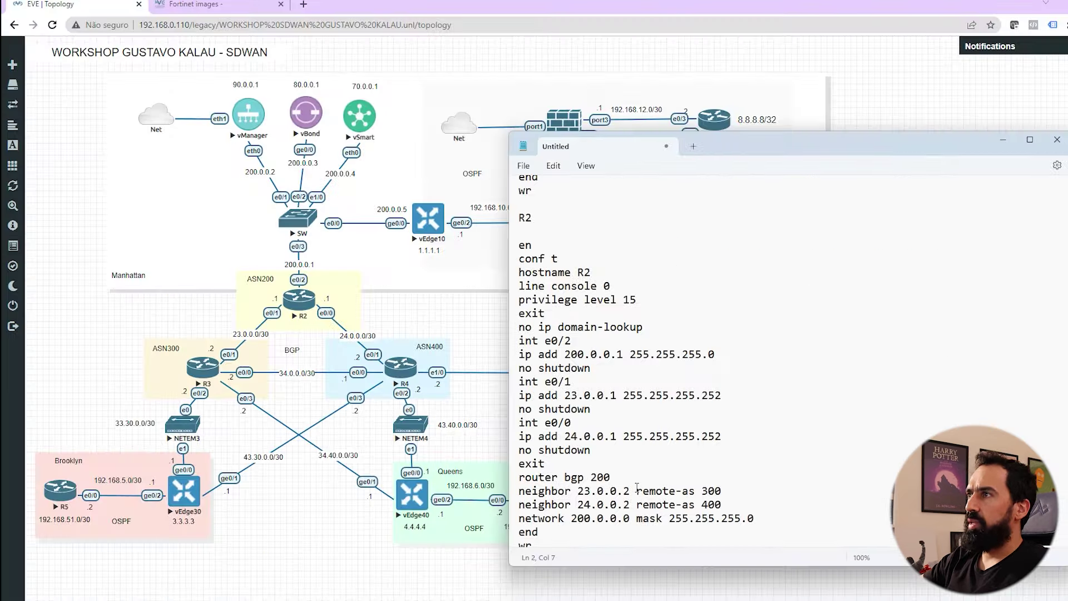
pyautogui.scroll(-1, 668, 385)
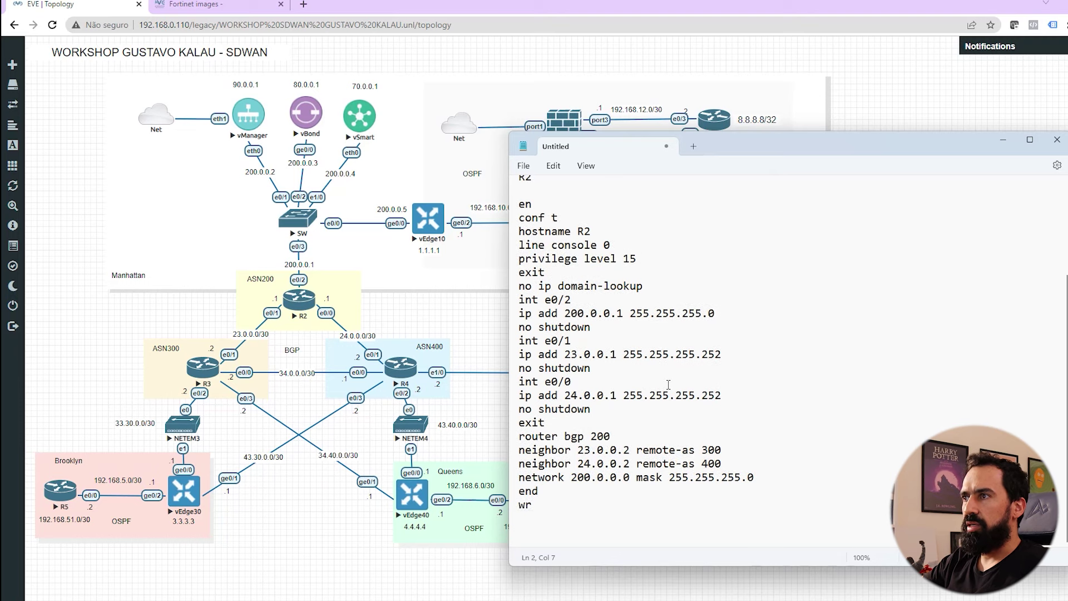
pyautogui.moveTo(537, 504); pyautogui.dragTo(508, 190)
pyautogui.hotkey('ctrl', 'c')
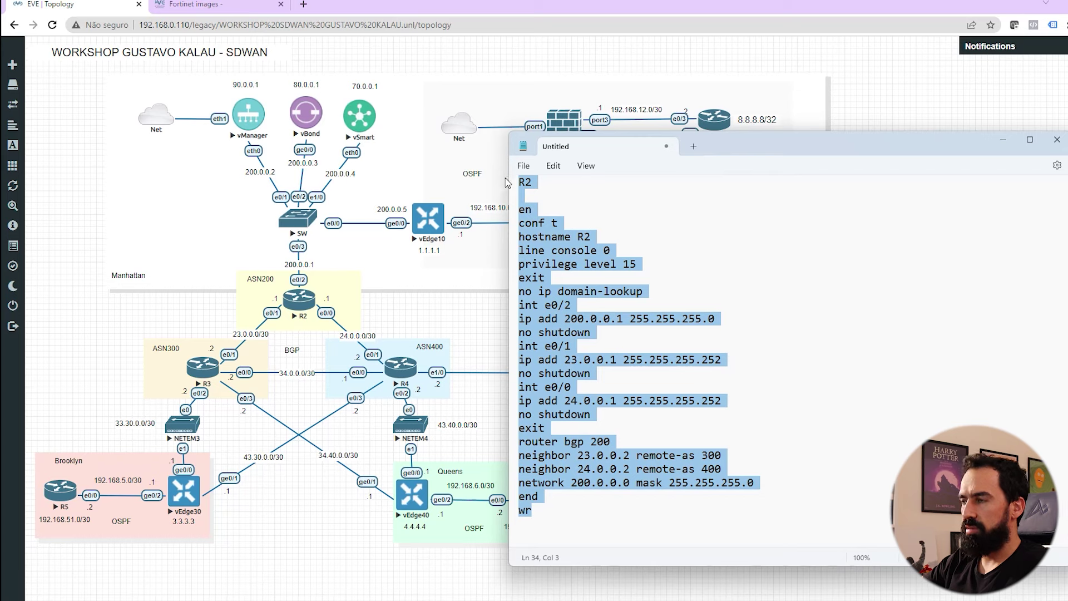
pyautogui.hotkey('ctrl', 'End')
pyautogui.press('Return')
pyautogui.hotkey('ctrl', 'v')
# Change the copied block's heading and hostname from R2 to R3.
pyautogui.scroll(2, 587, 350)
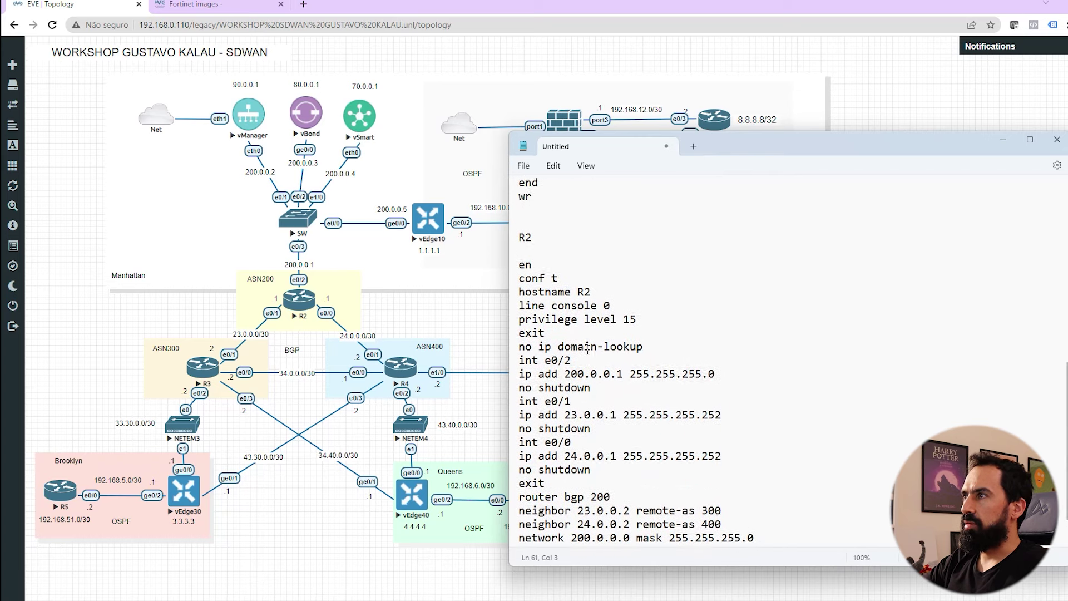
pyautogui.moveTo(525, 284); pyautogui.dragTo(532, 284)
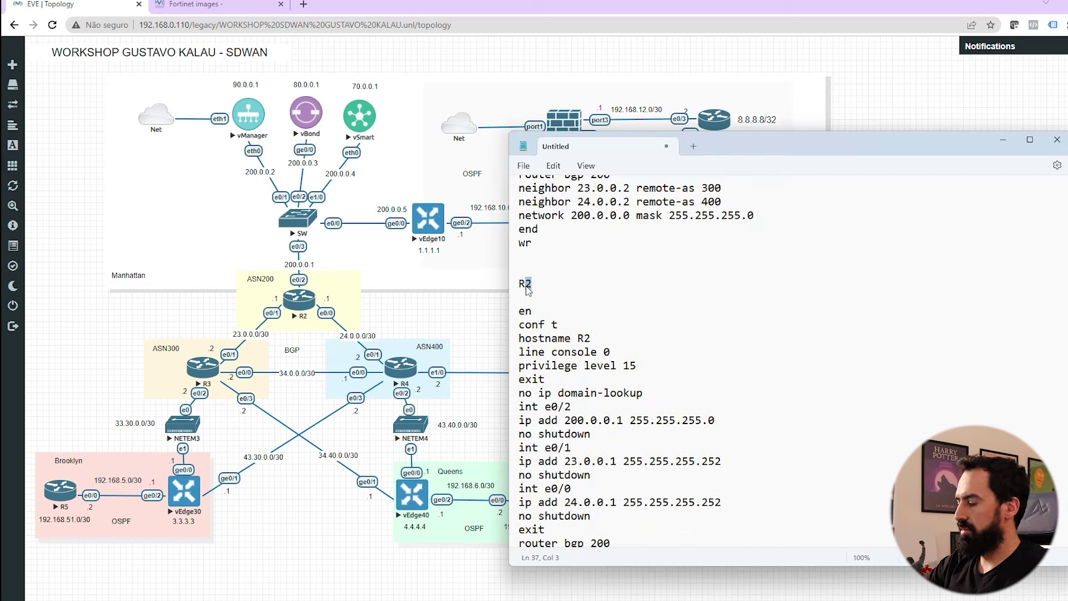
pyautogui.write('3')
pyautogui.scroll(-2, 528, 289)
pyautogui.moveTo(583, 256); pyautogui.dragTo(591, 257)
# Finish the R3 rename and set e0/2 to 33.30.0.2 mask 255.255.255.252.
pyautogui.write('3')
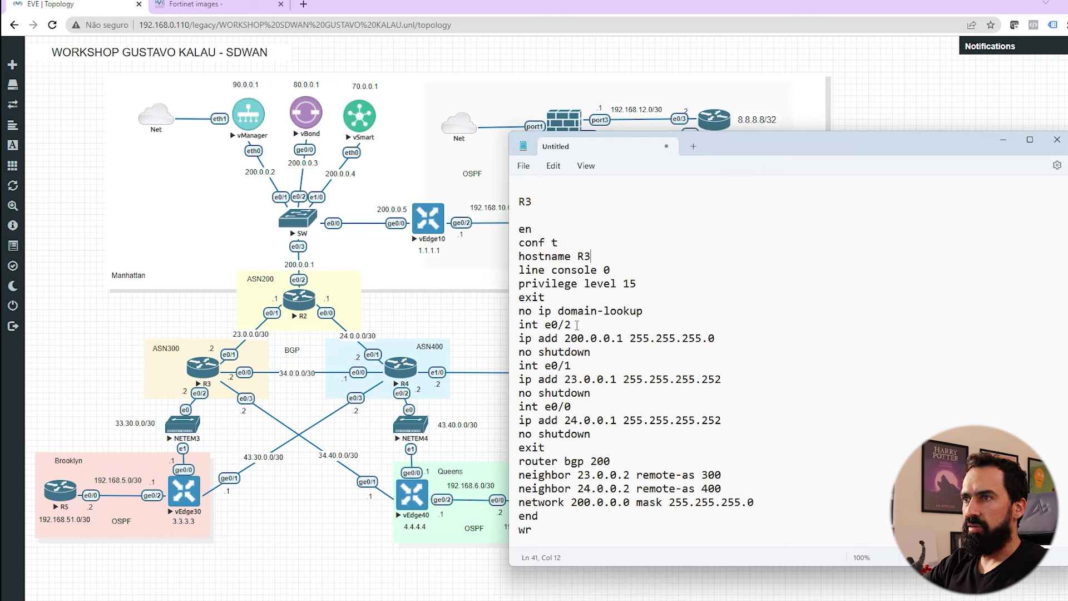
pyautogui.moveTo(565, 338); pyautogui.dragTo(623, 338)
pyautogui.write('33.30.0.2')
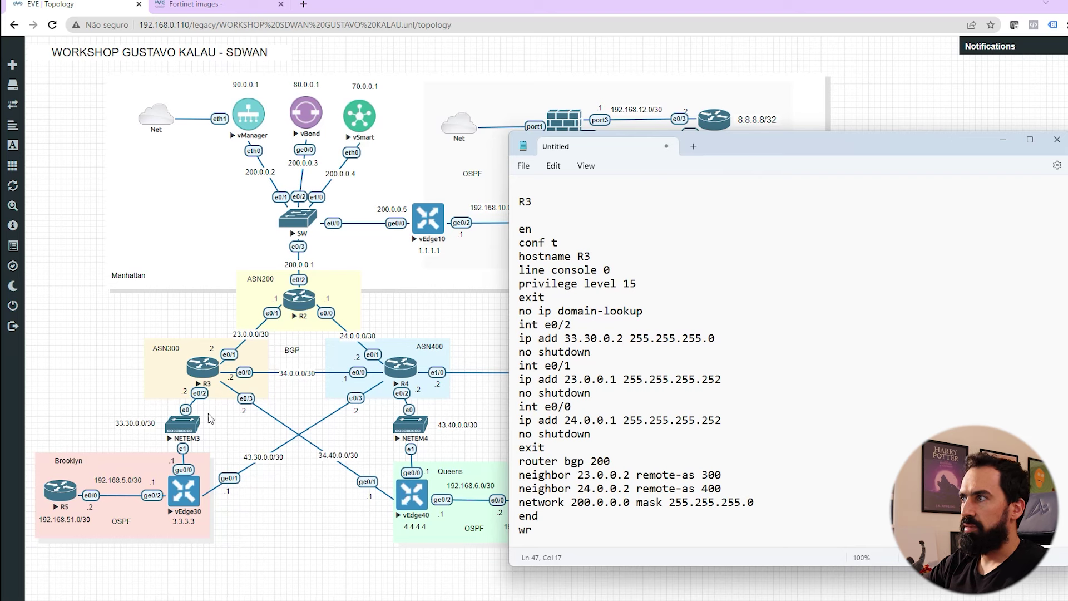
pyautogui.click(720, 342)
pyautogui.press('BackSpace')
pyautogui.write('252')
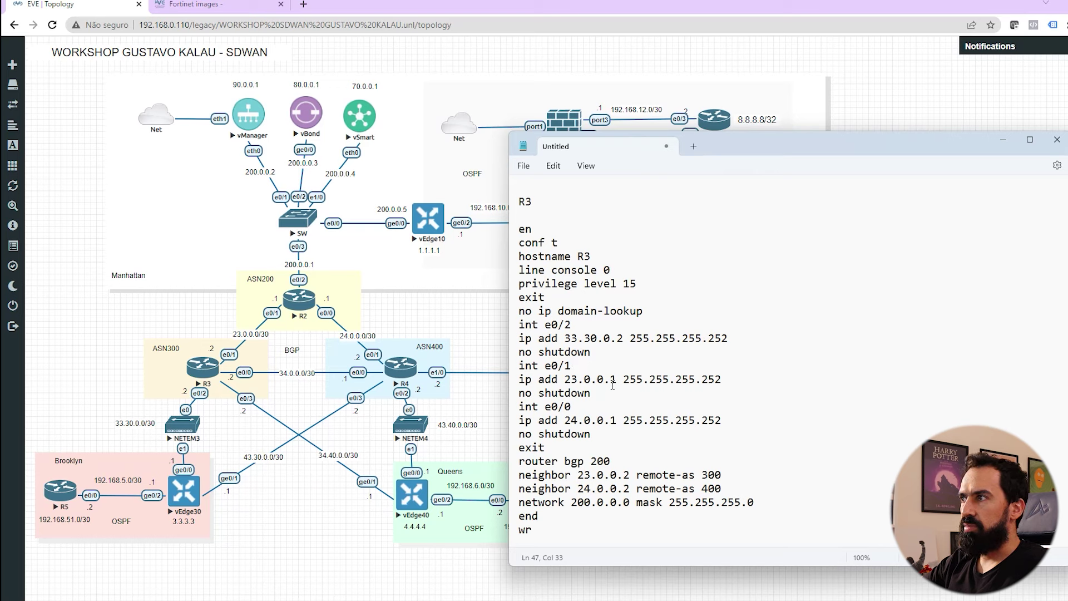
# Change the other interface addresses to 23.0.0.2 and 34.0.0.2.
pyautogui.press('BackSpace')
pyautogui.write('2')
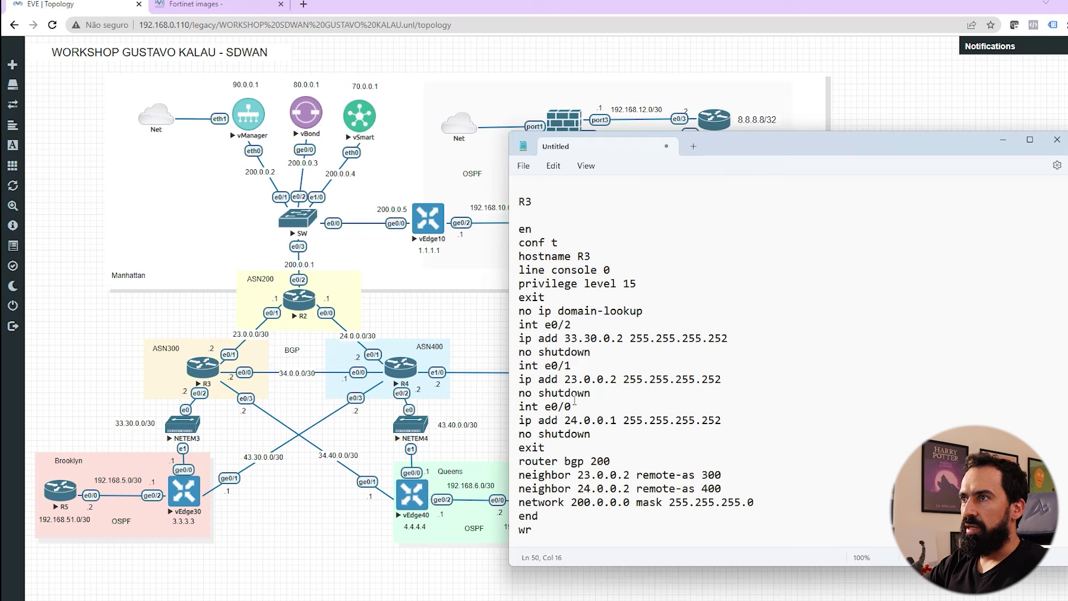
pyautogui.click(573, 420)
pyautogui.press('BackSpace')
pyautogui.write('3')
pyautogui.doubleClick(612, 418)
pyautogui.write('2')
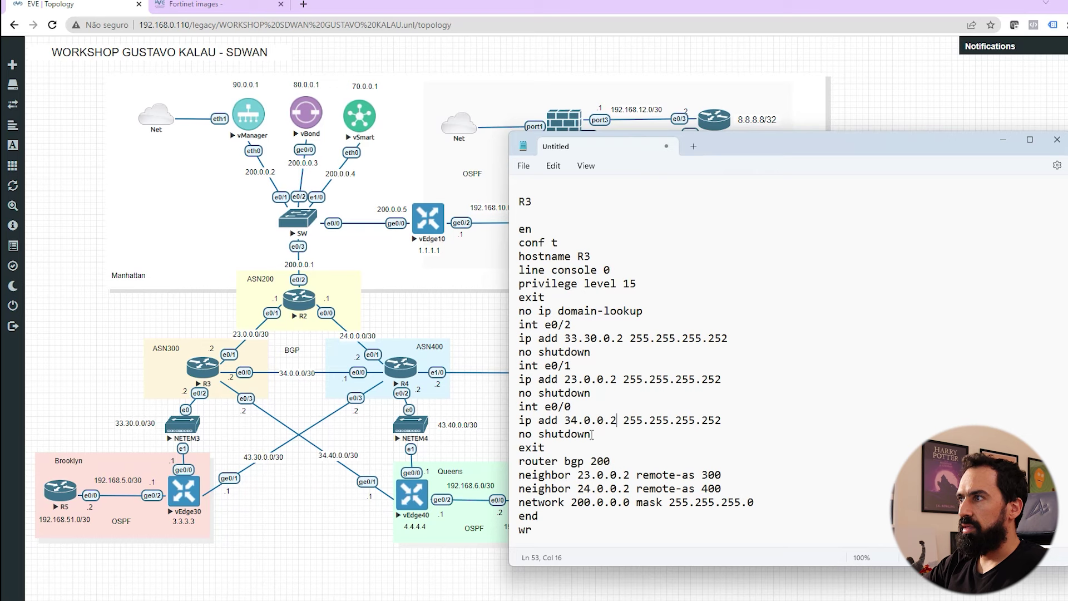
# Duplicate the e0/0 interface block, renumber it to 3, and change 34.0.0.2 to 34.40.0.2.
pyautogui.moveTo(590, 434); pyautogui.dragTo(498, 404)
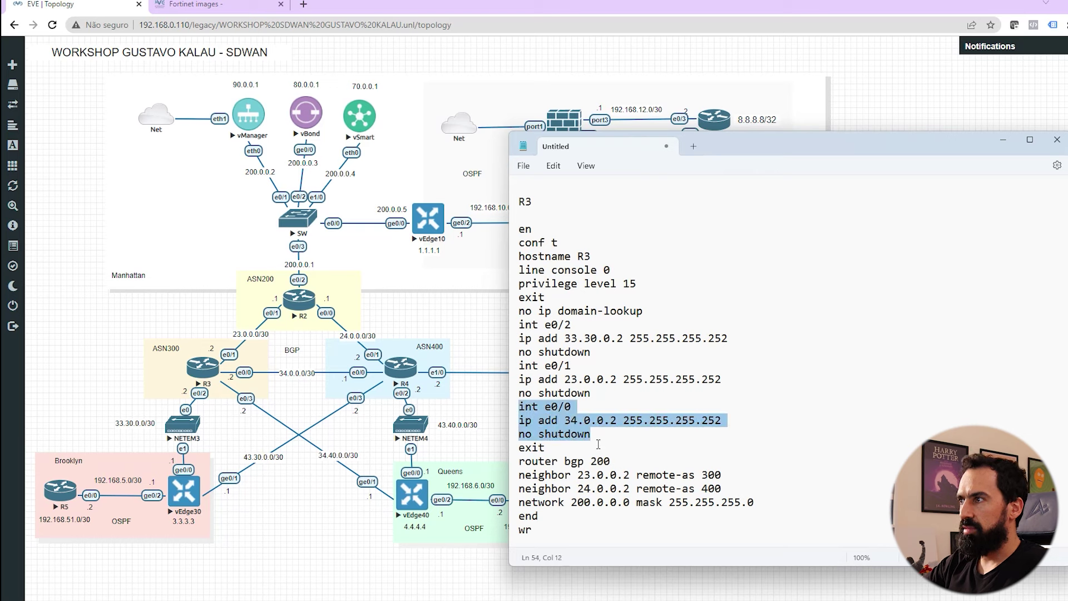
pyautogui.press('Right')
pyautogui.press('Return')
pyautogui.hotkey('ctrl', 'v')
pyautogui.doubleClick(567, 447)
pyautogui.write('3')
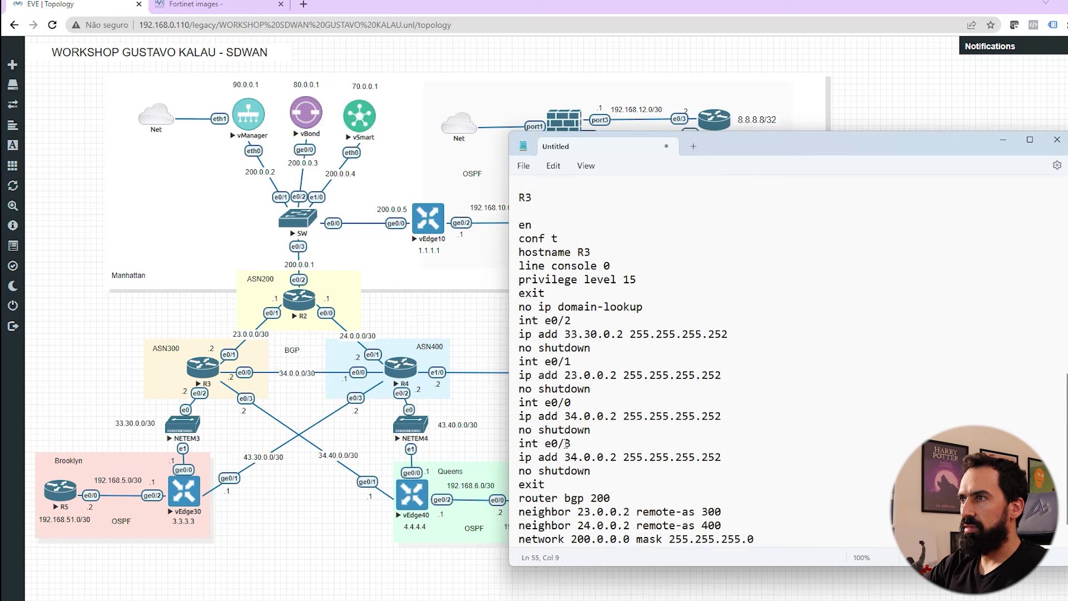
pyautogui.scroll(-1, 602, 439)
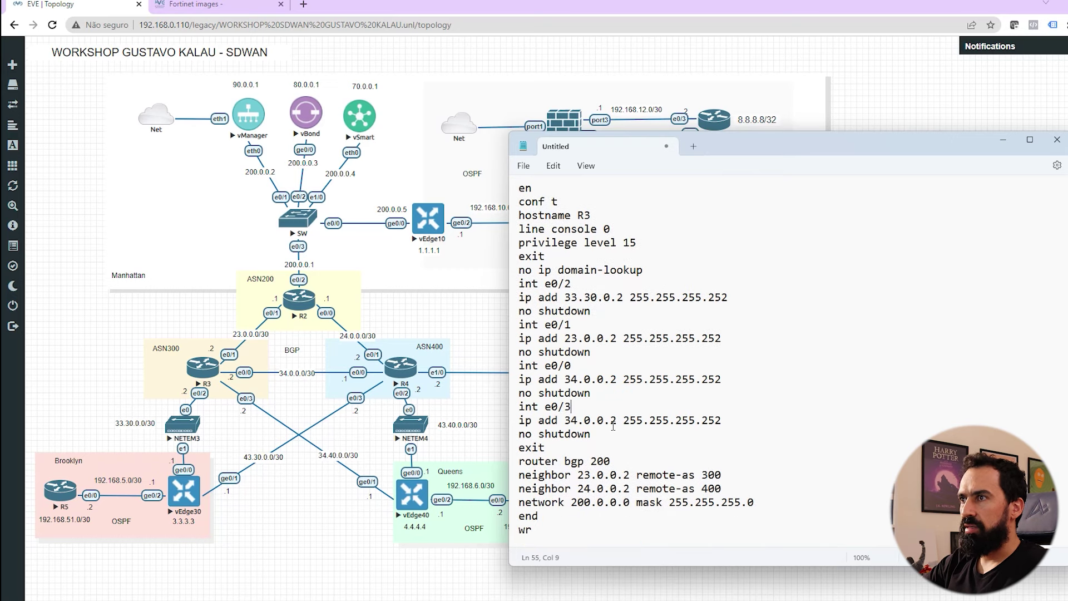
pyautogui.click(587, 420)
pyautogui.write('4')
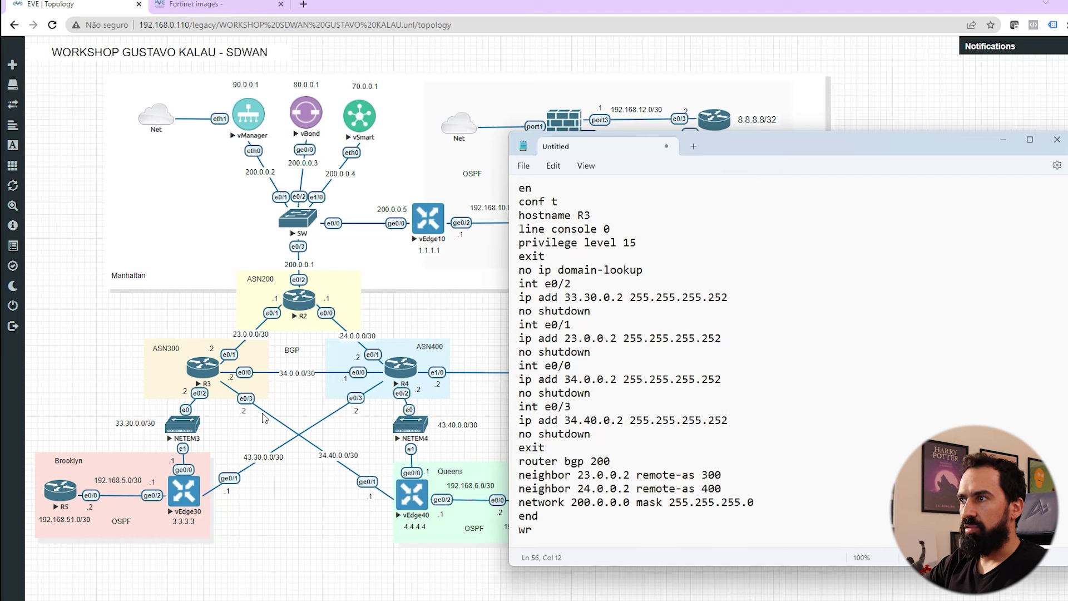
# Set router bgp 300 with neighbors 23.0.0.1 remote-as 200 and 34.0.0.1.
pyautogui.scroll(-1, 598, 422)
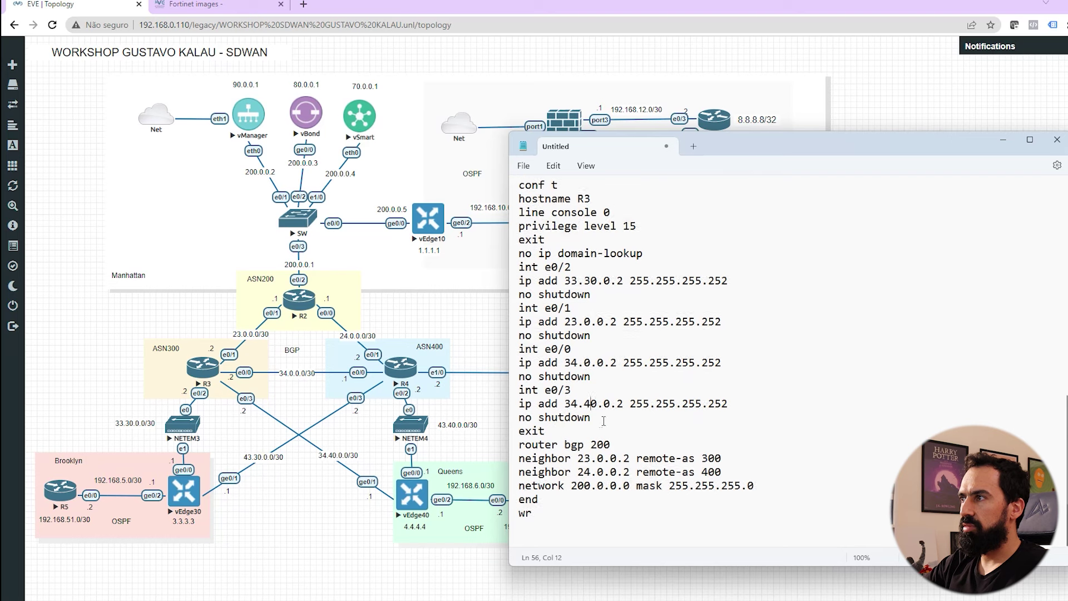
pyautogui.moveTo(620, 447); pyautogui.dragTo(591, 445)
pyautogui.write('300')
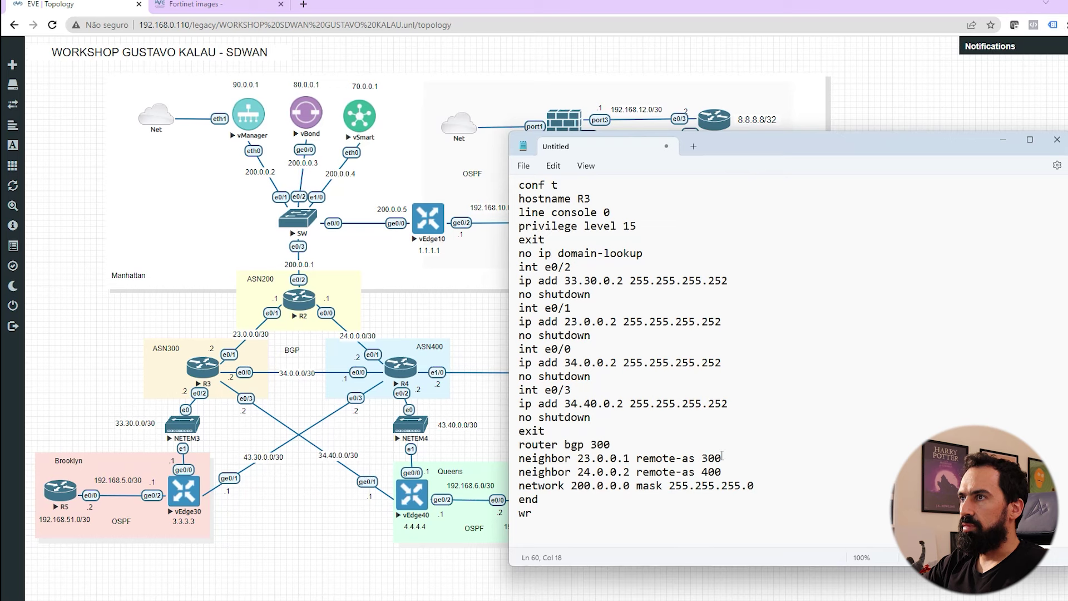
pyautogui.moveTo(702, 457); pyautogui.dragTo(709, 459)
pyautogui.write('2')
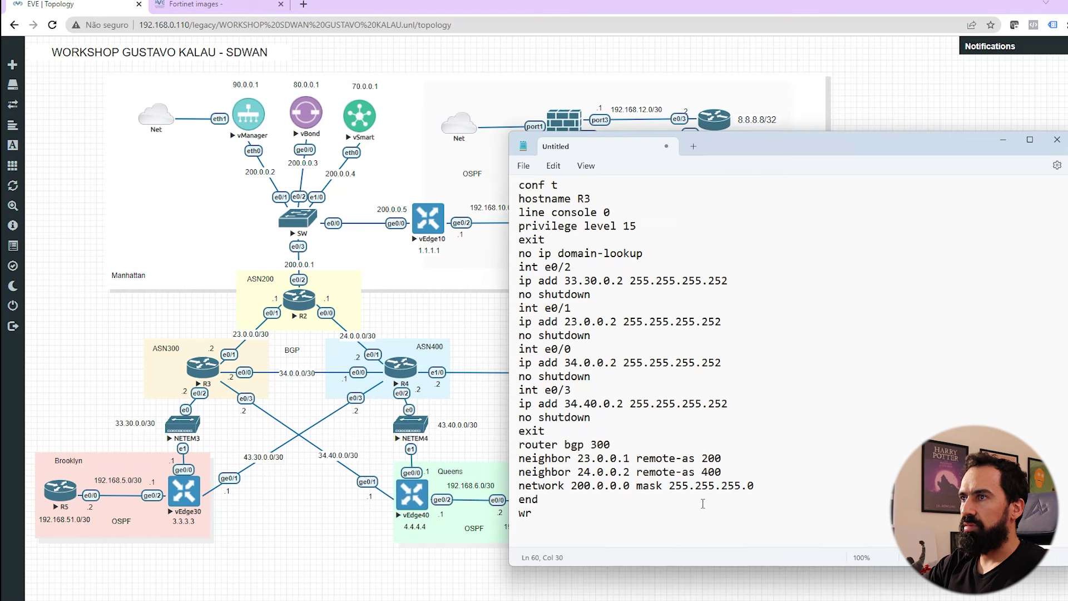
pyautogui.moveTo(587, 473); pyautogui.dragTo(580, 473)
pyautogui.write('3')
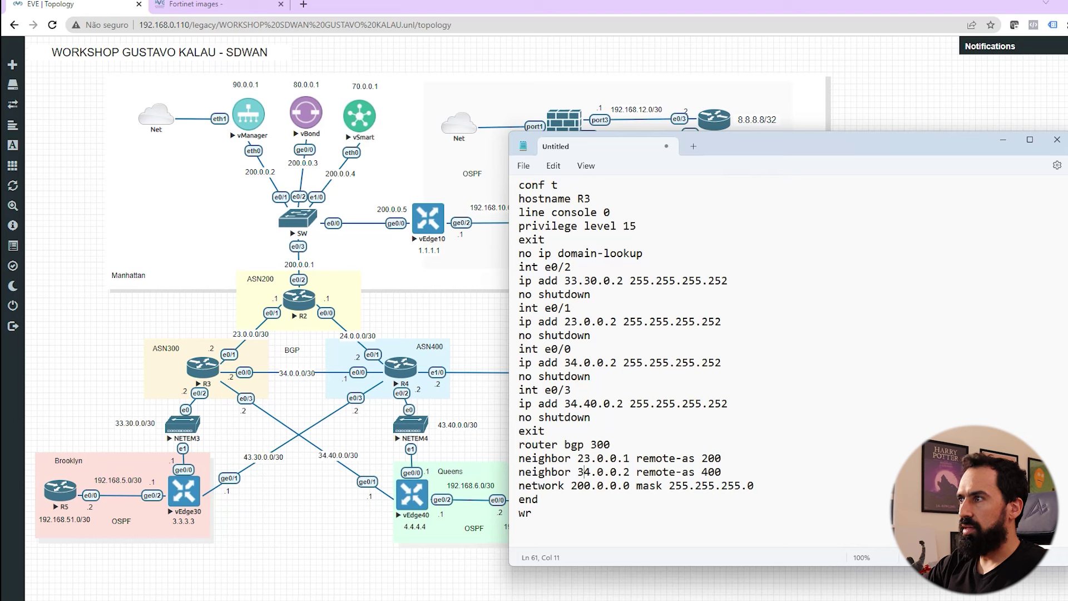
pyautogui.moveTo(632, 472); pyautogui.dragTo(624, 472)
pyautogui.write('1')
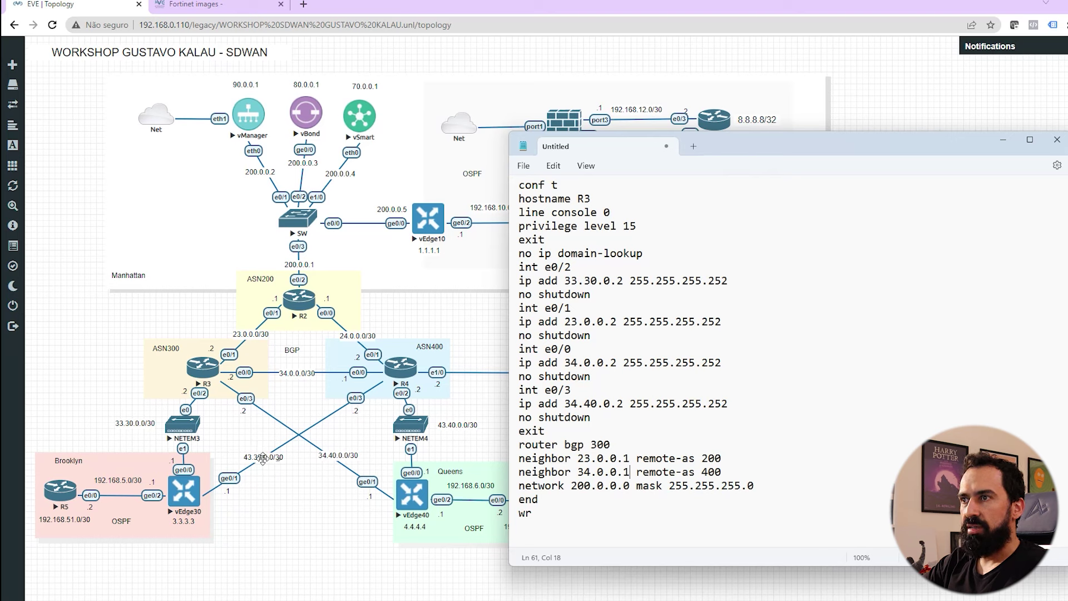
# Advertise network 33.30.0.0 mask 255.255.255.252 and select the finished R3 block.
pyautogui.moveTo(630, 485); pyautogui.dragTo(572, 485)
pyautogui.write('33')
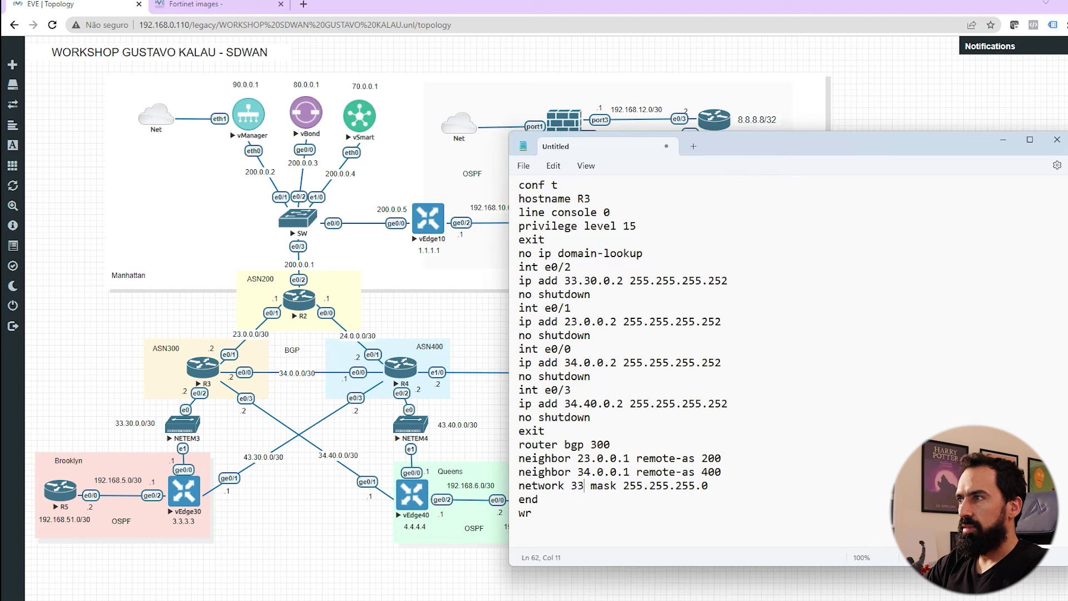
pyautogui.write('.30.0.0')
pyautogui.doubleClick(748, 482)
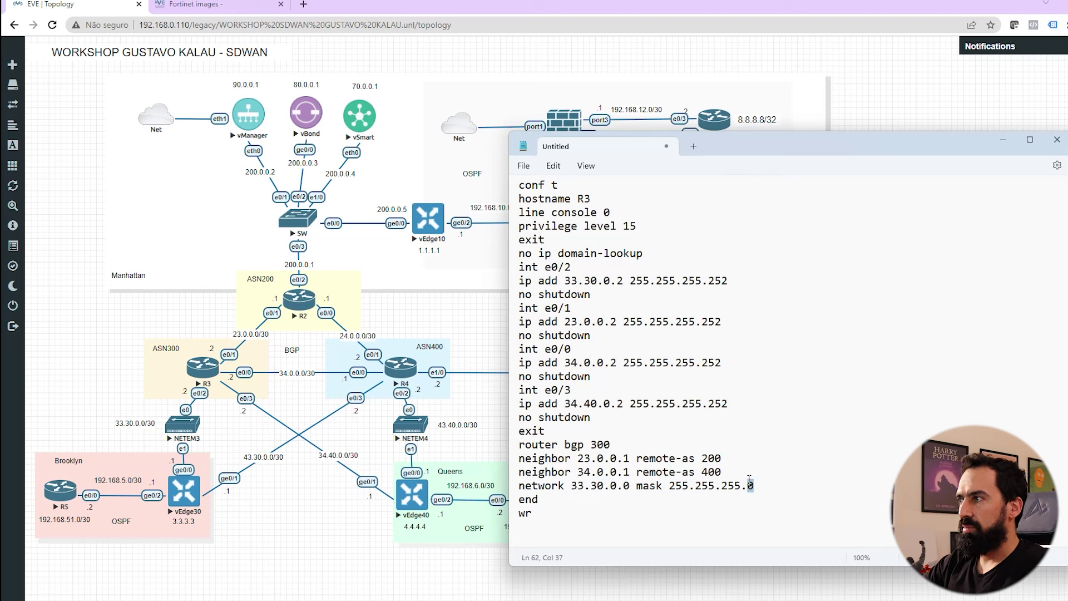
pyautogui.write('252')
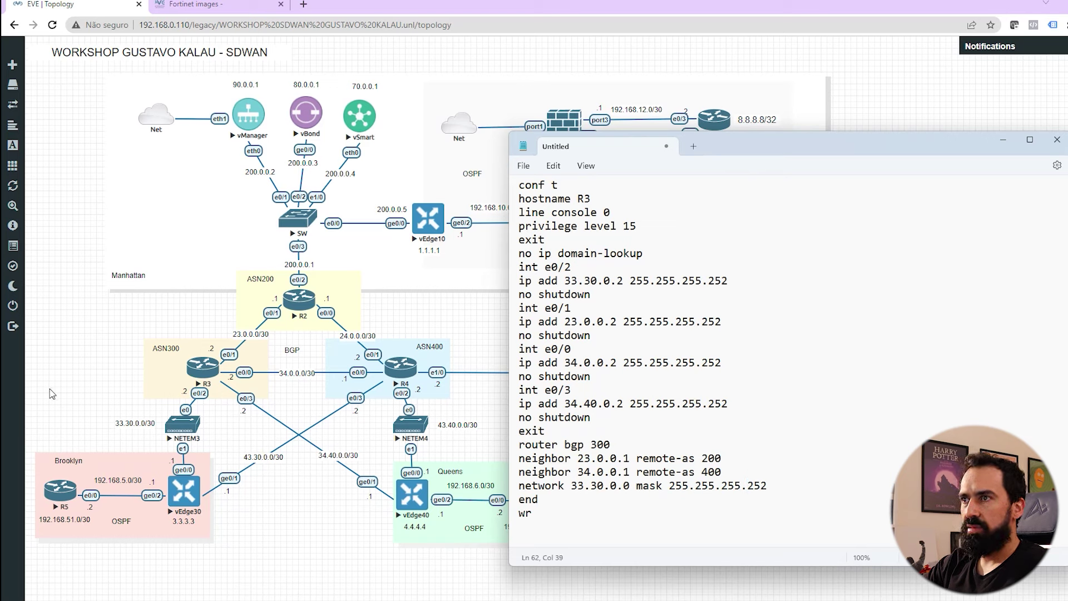
pyautogui.moveTo(51, 394); pyautogui.dragTo(185, 469)
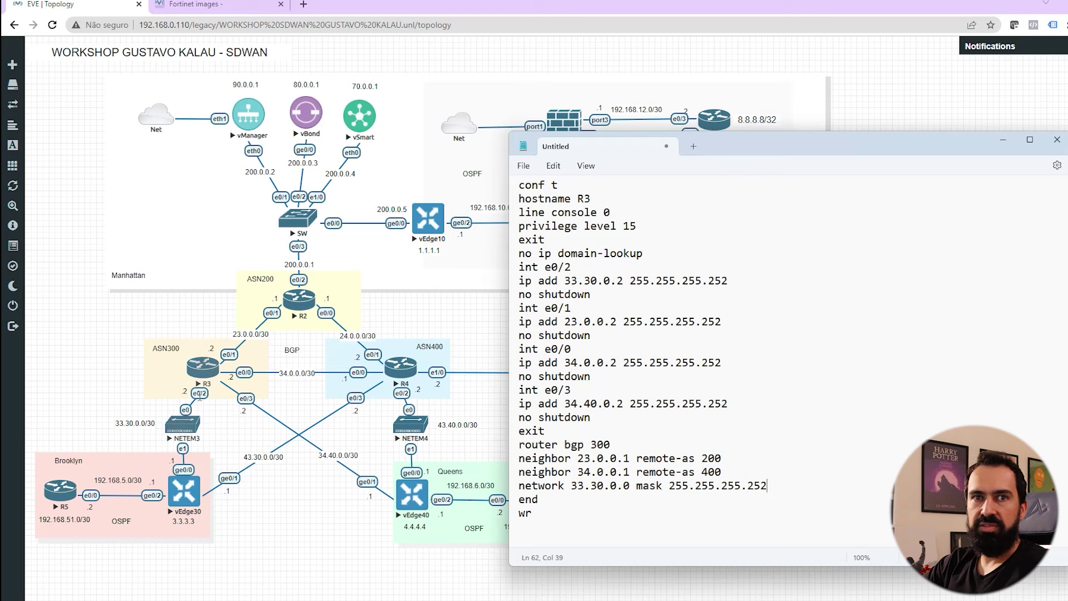
pyautogui.click(341, 491)
pyautogui.moveTo(533, 513); pyautogui.dragTo(505, 307)
pyautogui.hotkey('ctrl', 'c')
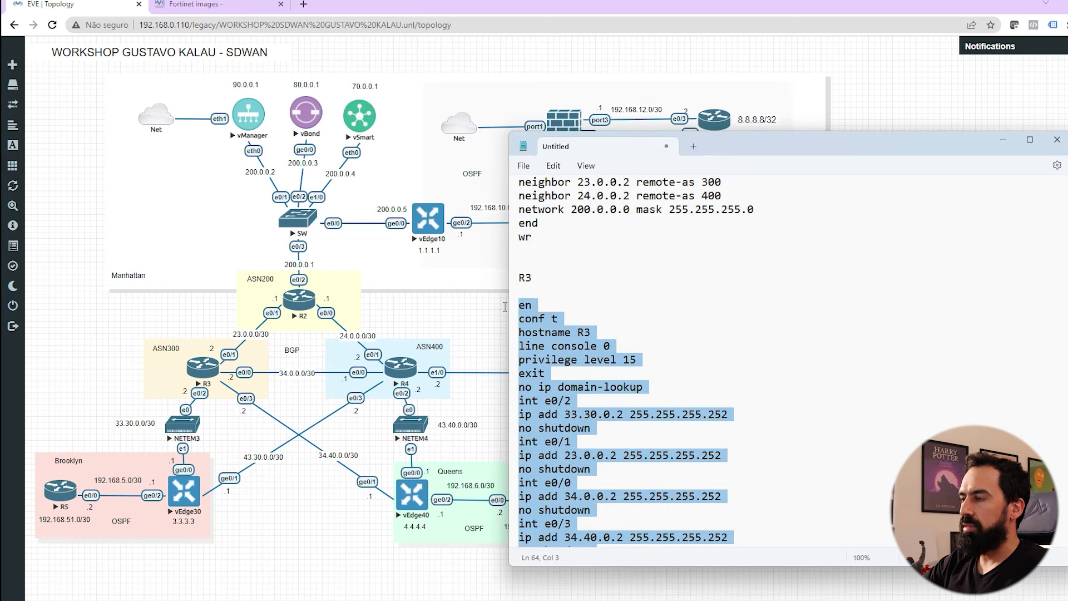
# Paste the R3 configuration into the R3 PuTTY console.
pyautogui.click(596, 598)
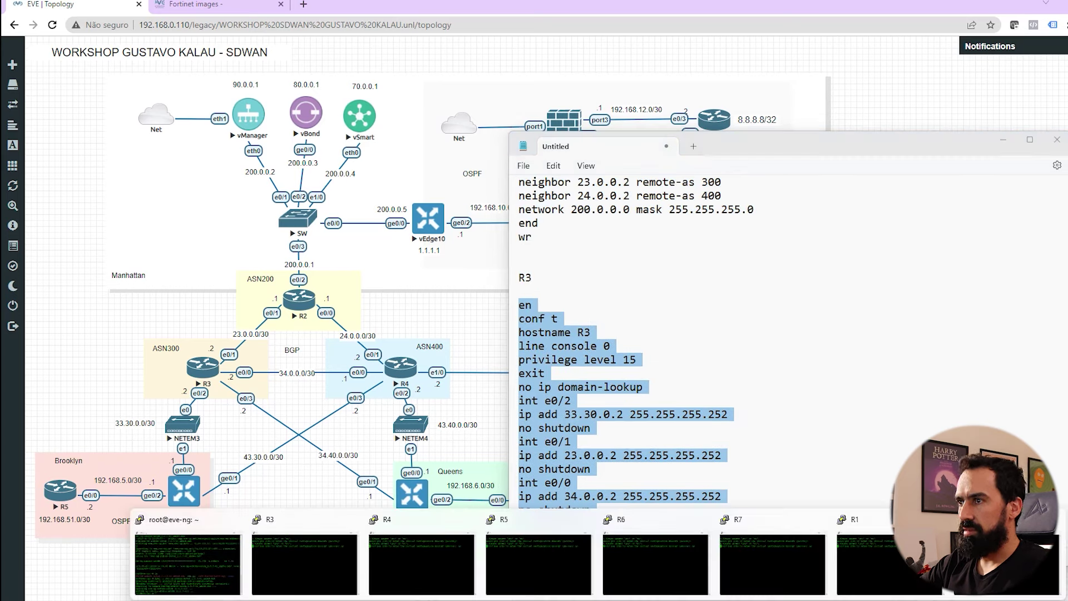
pyautogui.click(321, 589)
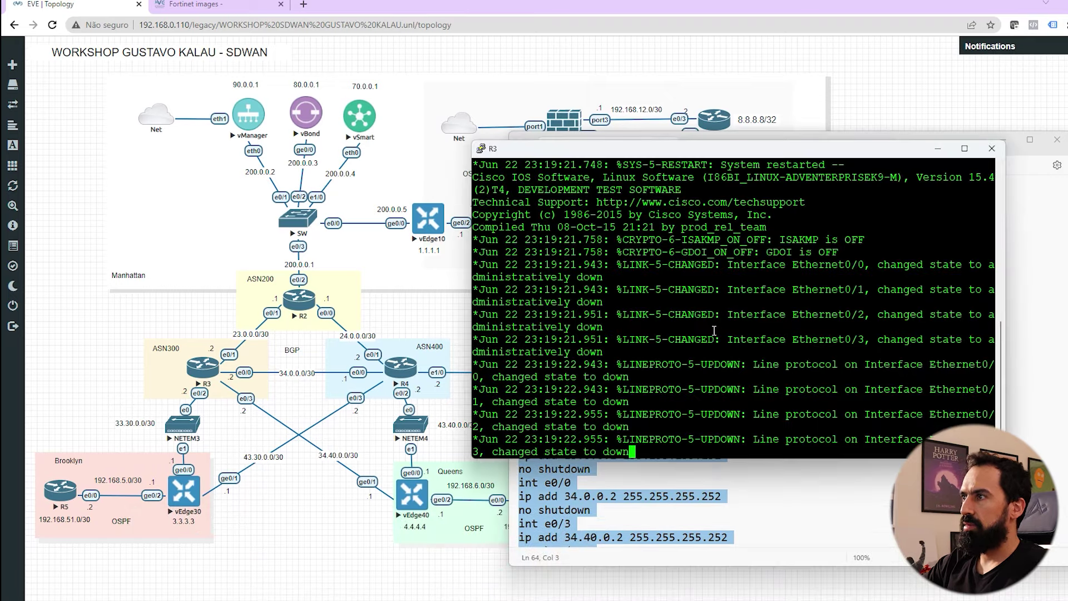
pyautogui.rightClick(714, 330)
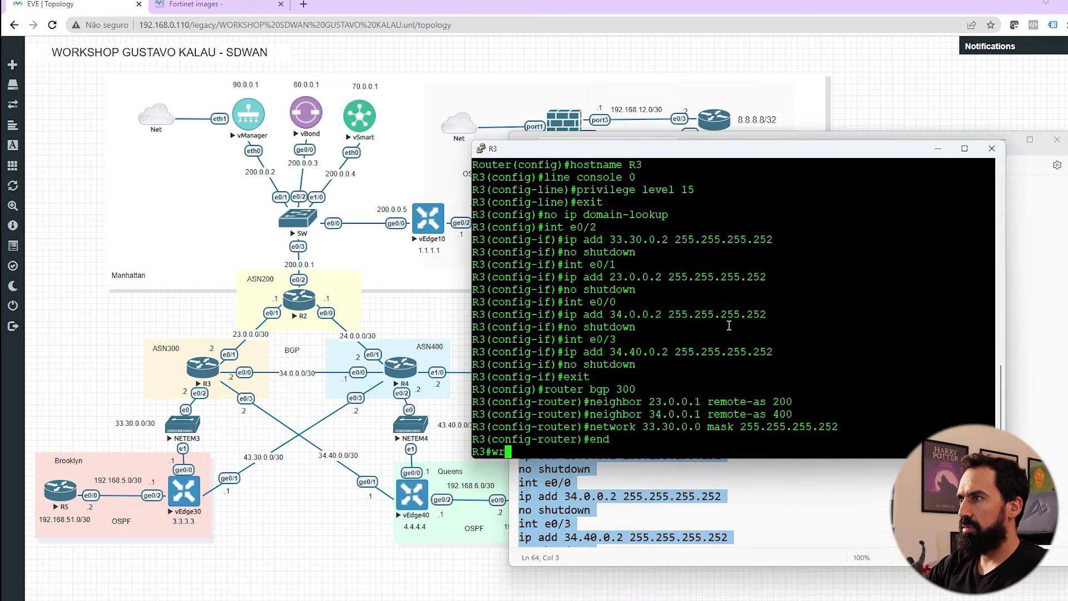
pyautogui.press('Return')
pyautogui.press('Return')
pyautogui.press('Return')
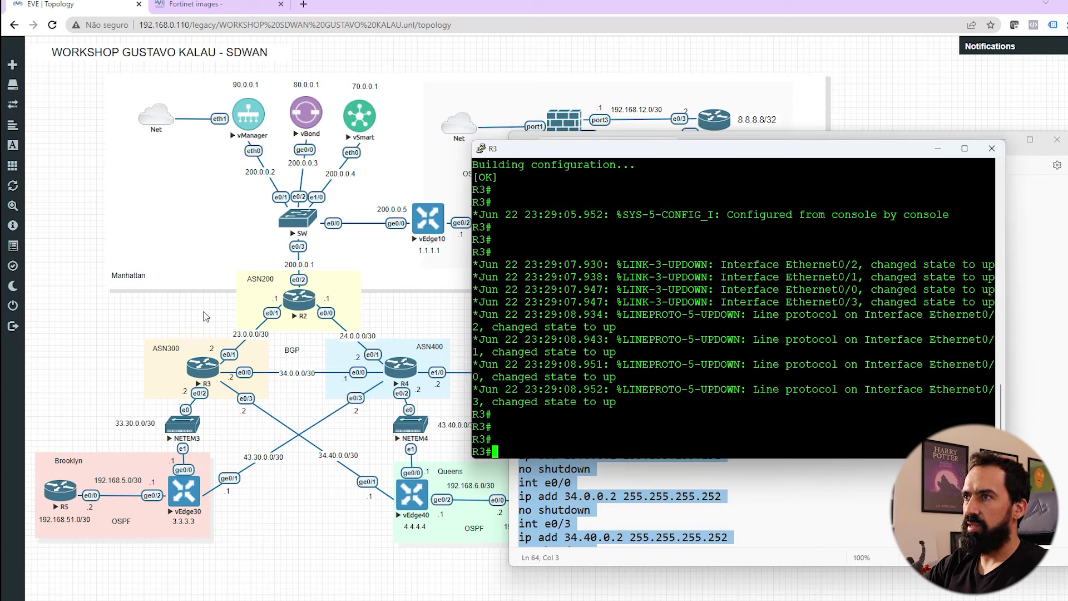
# Check R3's BGP neighbor summary with show ip bgp summary.
pyautogui.write('sh ip bg')
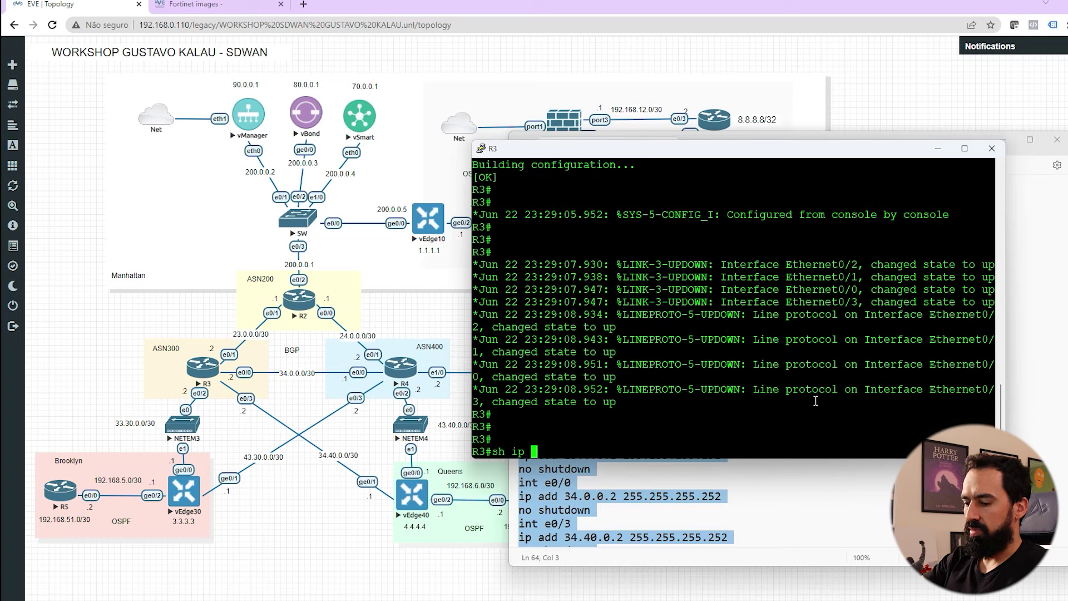
pyautogui.press('Tab')
pyautogui.write('su')
pyautogui.press('Tab')
pyautogui.press('Return')
pyautogui.press('Return')
pyautogui.press('Return')
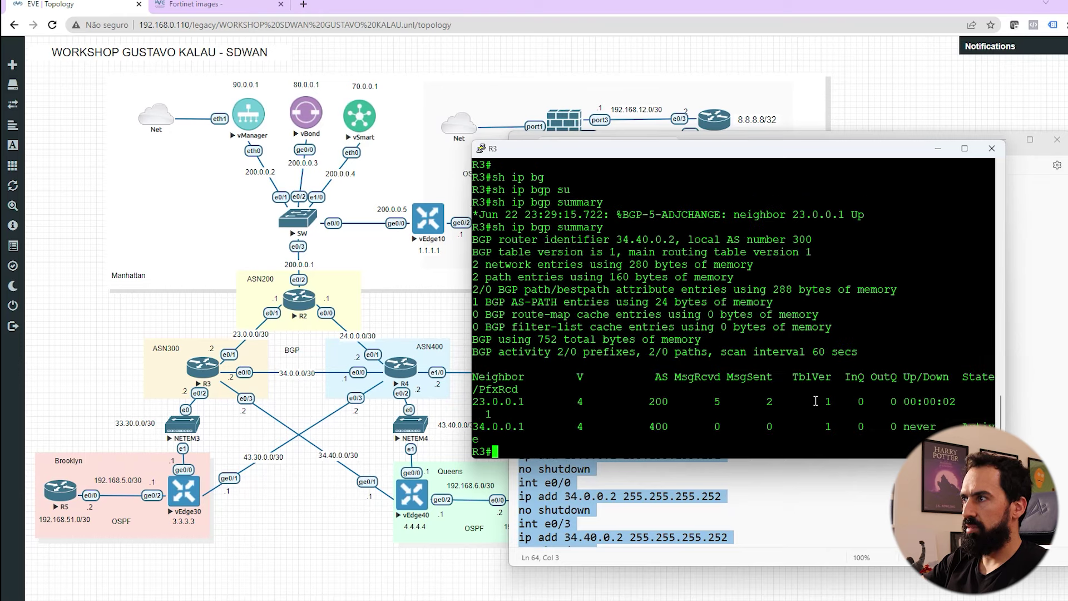
# List R3's BGP routes repeatedly to confirm 200.0.0.0/24 is learned.
pyautogui.write('sh ip ro')
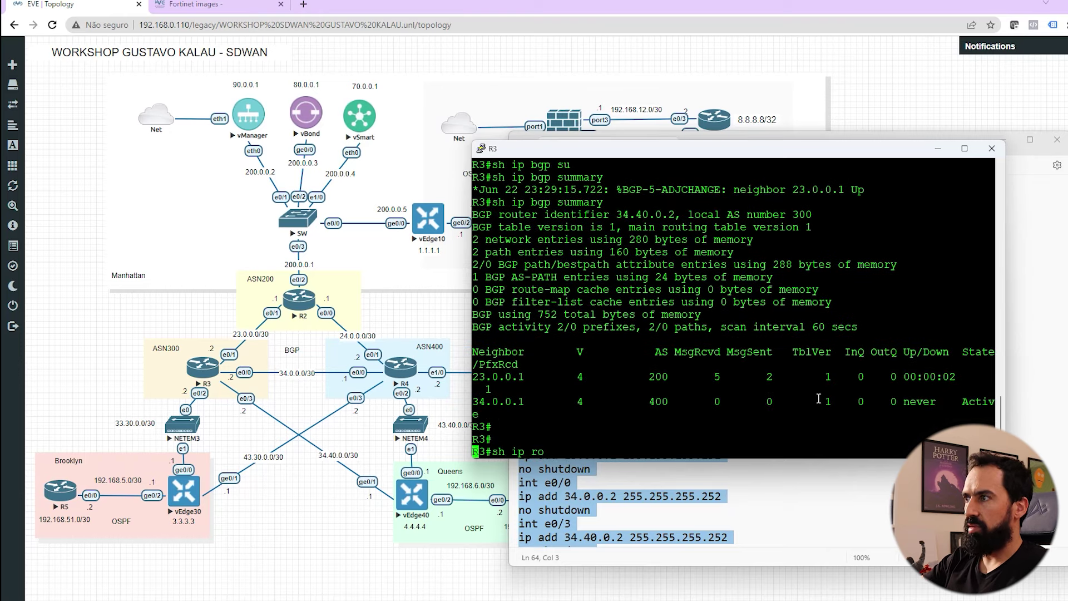
pyautogui.press('Tab')
pyautogui.write('bg')
pyautogui.press('Tab')
pyautogui.press('Return')
pyautogui.press('Return')
pyautogui.press('Return')
pyautogui.press('Return')
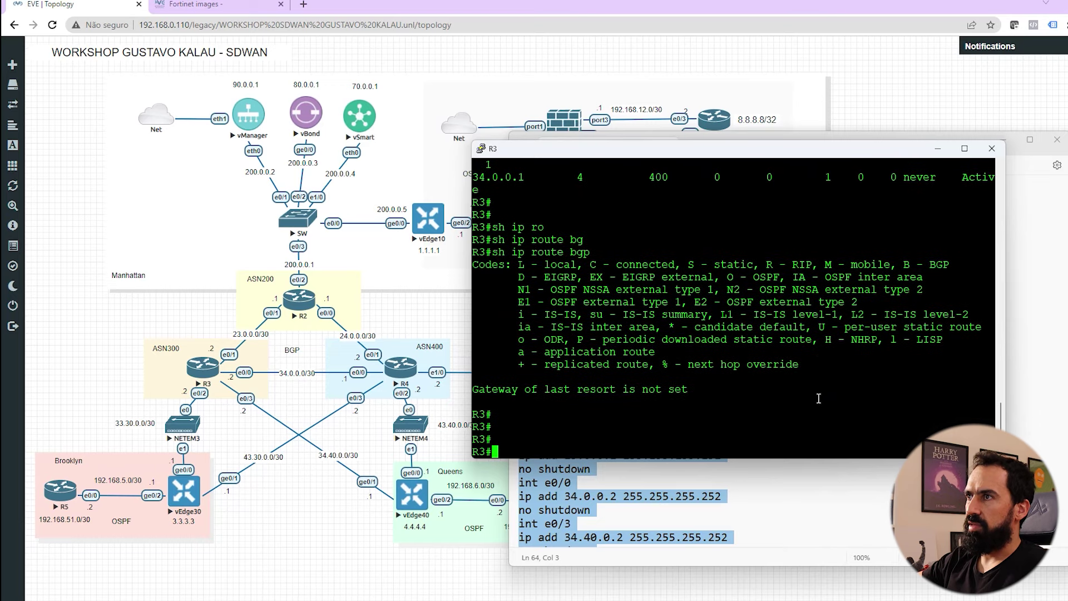
pyautogui.press('Up')
pyautogui.press('Return')
pyautogui.press('Return')
pyautogui.press('Return')
pyautogui.press('Up')
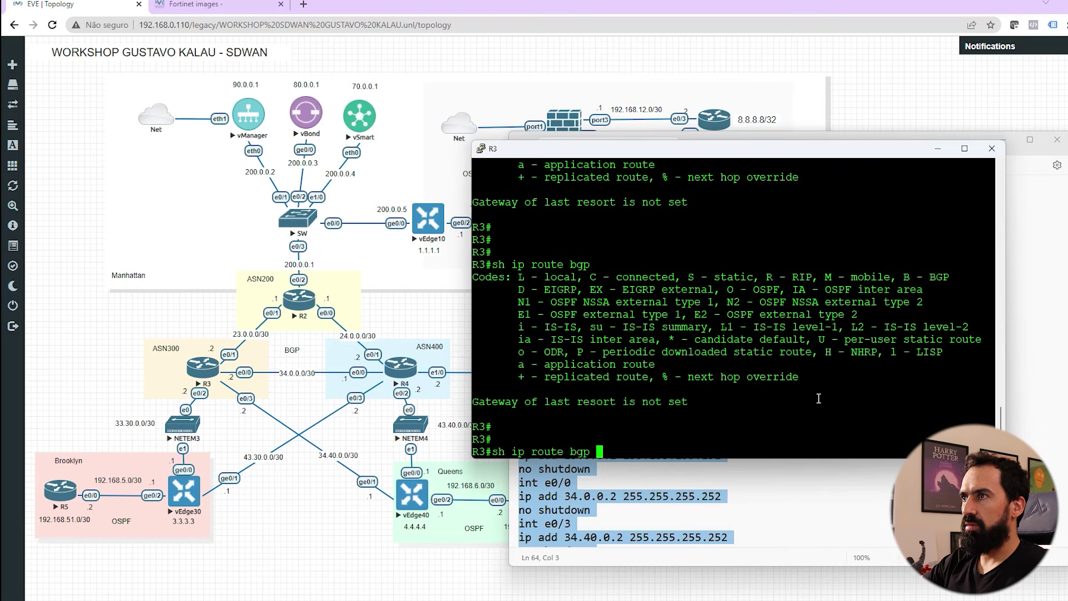
pyautogui.press('Return')
pyautogui.press('Return')
pyautogui.press('Return')
pyautogui.scroll(1, 819, 398)
pyautogui.scroll(-1, 819, 399)
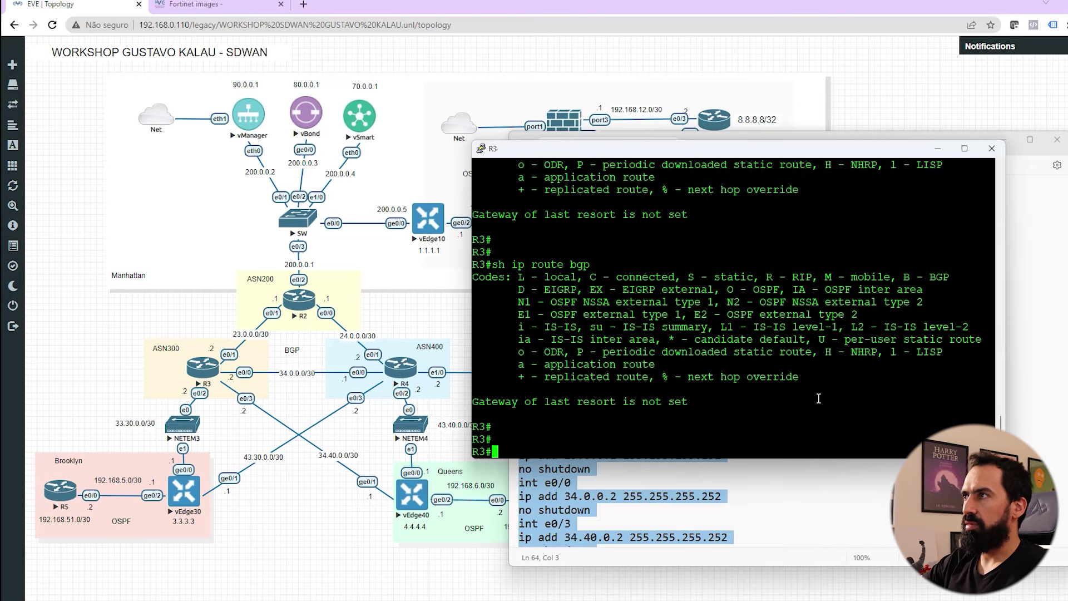
pyautogui.click(785, 512)
pyautogui.scroll(5, 593, 295)
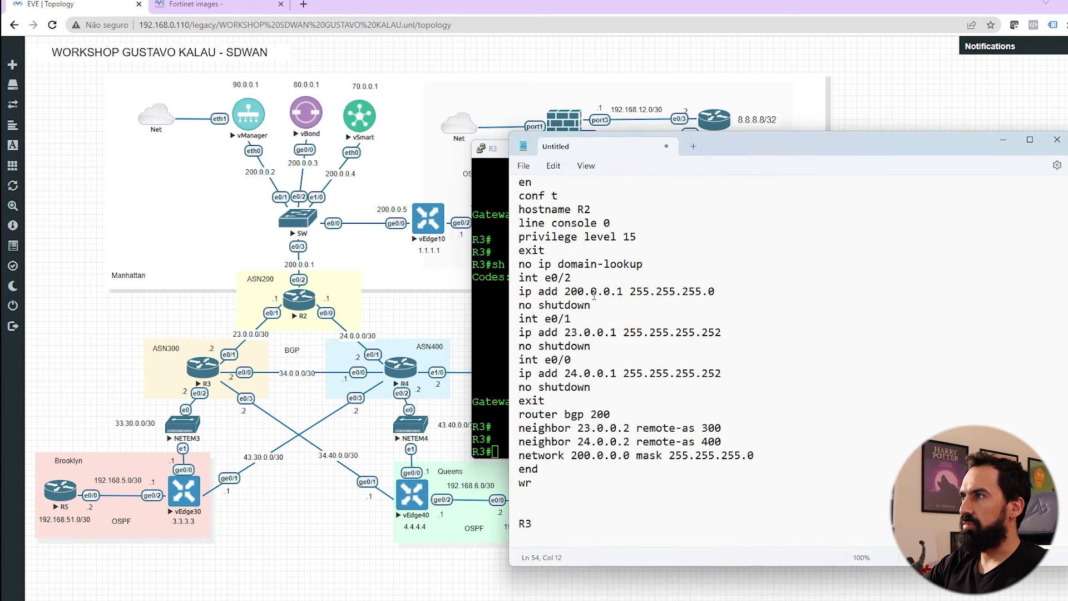
pyautogui.click(497, 270)
pyautogui.press('Up')
pyautogui.press('Return')
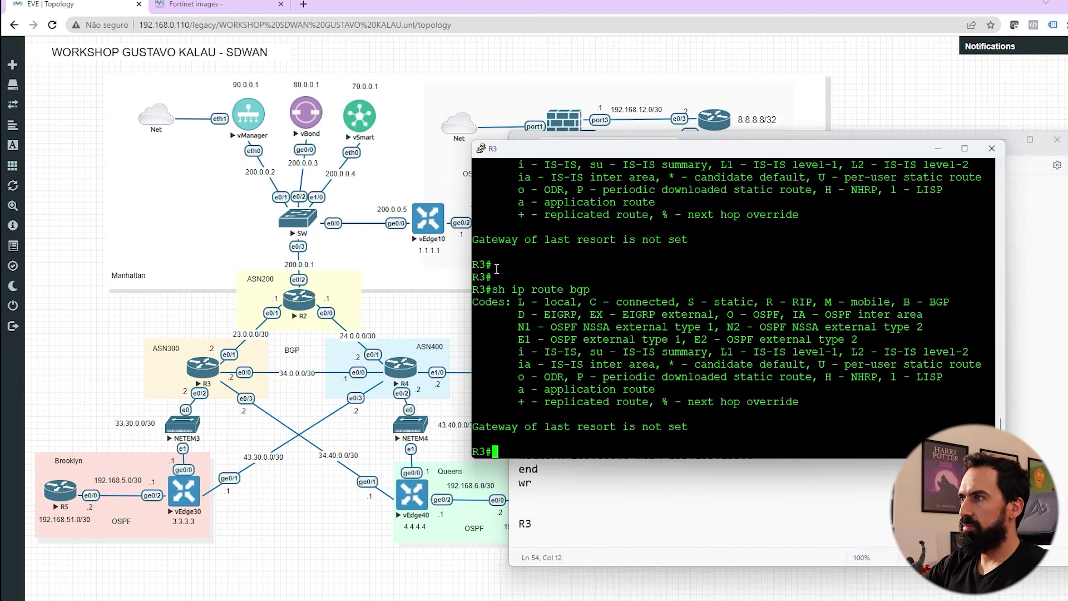
pyautogui.press('Return')
pyautogui.press('Return')
pyautogui.press('Up')
pyautogui.press('Return')
pyautogui.press('Return')
pyautogui.press('Return')
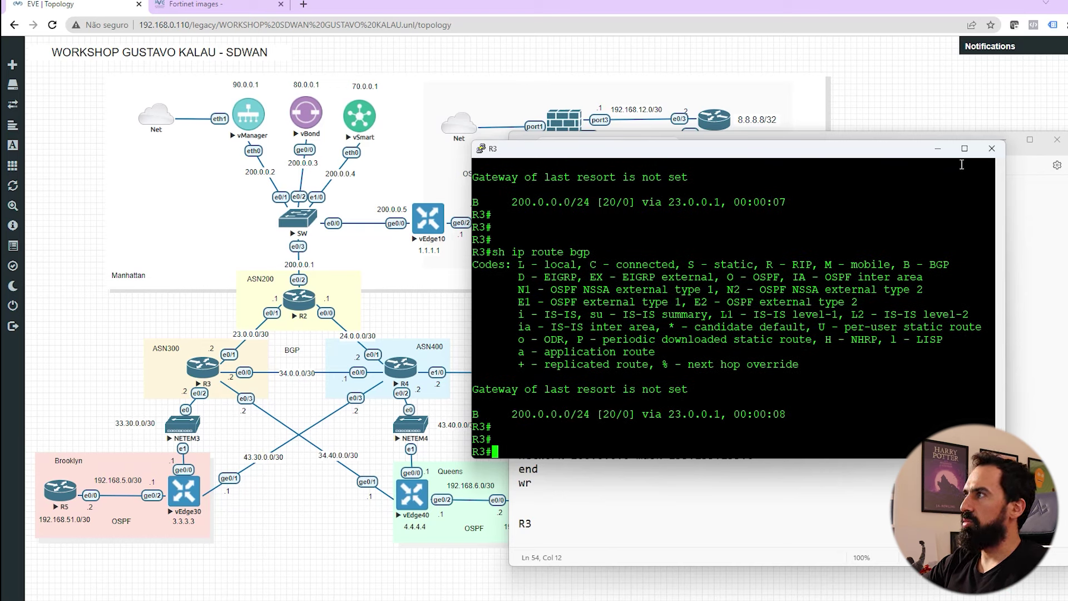
# Ping 200.0.0.1 from R3, then again sourced from Ethernet0/2.
pyautogui.write('ping 200.0.0.1')
pyautogui.press('Return')
pyautogui.press('Up')
pyautogui.write('so')
pyautogui.press('Tab')
pyautogui.press('BackSpace')
pyautogui.press('BackSpace')
pyautogui.press('BackSpace')
pyautogui.press('BackSpace')
pyautogui.press('BackSpace')
pyautogui.press('BackSpace')
pyautogui.press('BackSpace')
pyautogui.press('BackSpace')
pyautogui.press('BackSpace')
pyautogui.press('BackSpace')
pyautogui.press('BackSpace')
pyautogui.press('BackSpace')
pyautogui.press('BackSpace')
pyautogui.press('BackSpace')
pyautogui.press('BackSpace')
pyautogui.press('BackSpace')
pyautogui.press('BackSpace')
pyautogui.press('BackSpace')
pyautogui.press('BackSpace')
pyautogui.press('BackSpace')
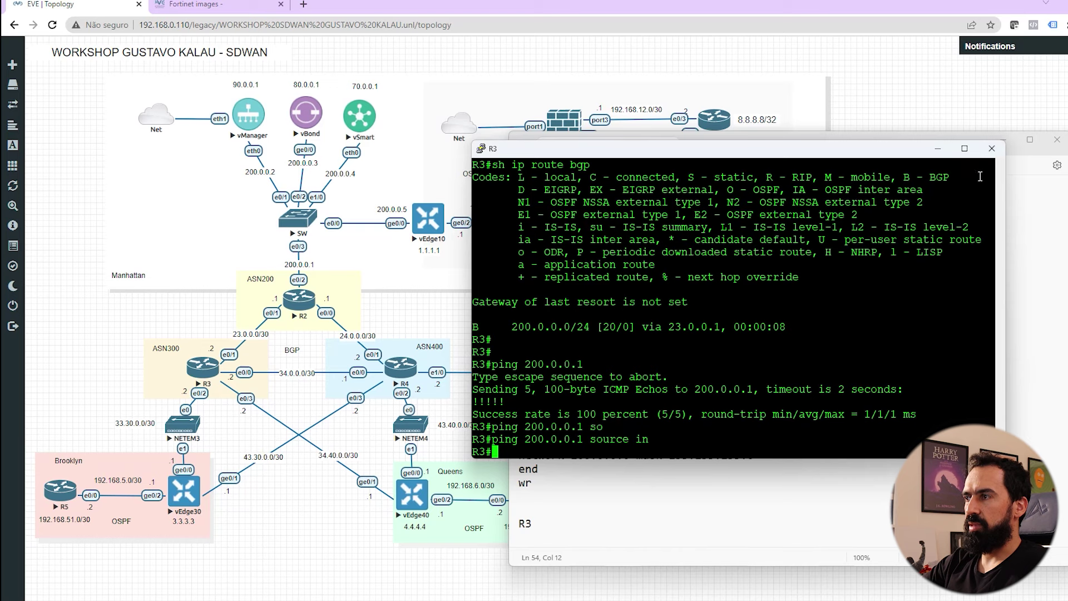
pyautogui.write('sh ip route bgp')
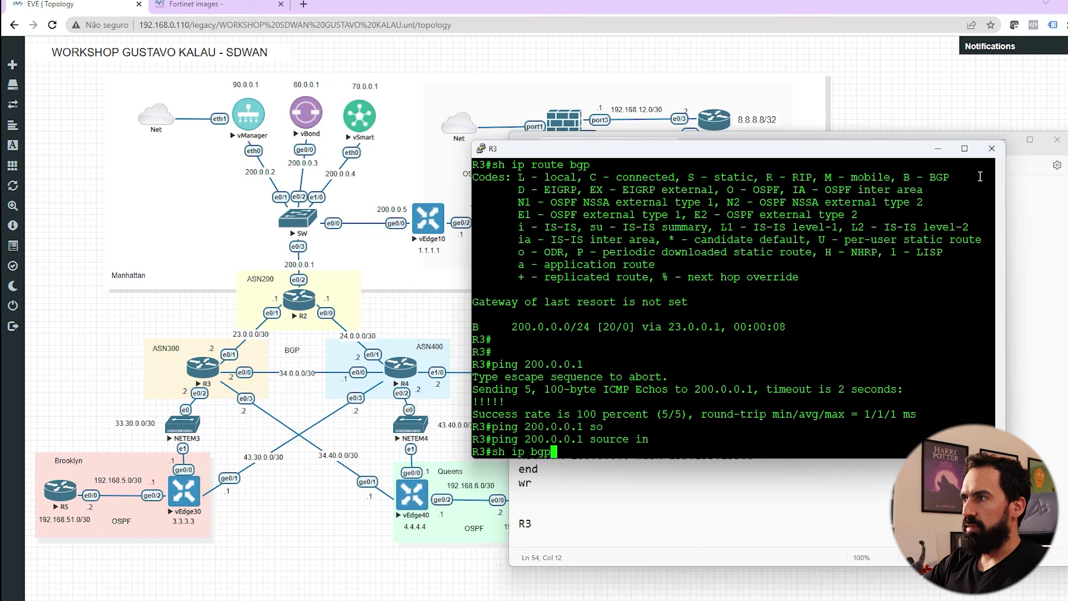
pyautogui.press('BackSpace')
pyautogui.press('BackSpace')
pyautogui.press('BackSpace')
pyautogui.press('BackSpace')
pyautogui.press('Up')
pyautogui.press('Up')
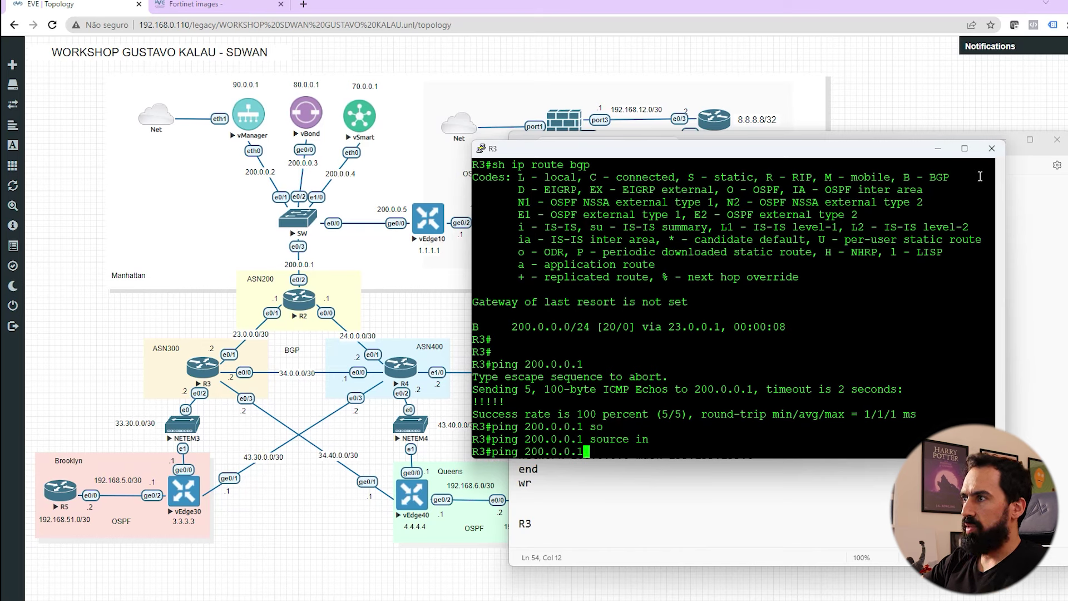
pyautogui.write('source ')
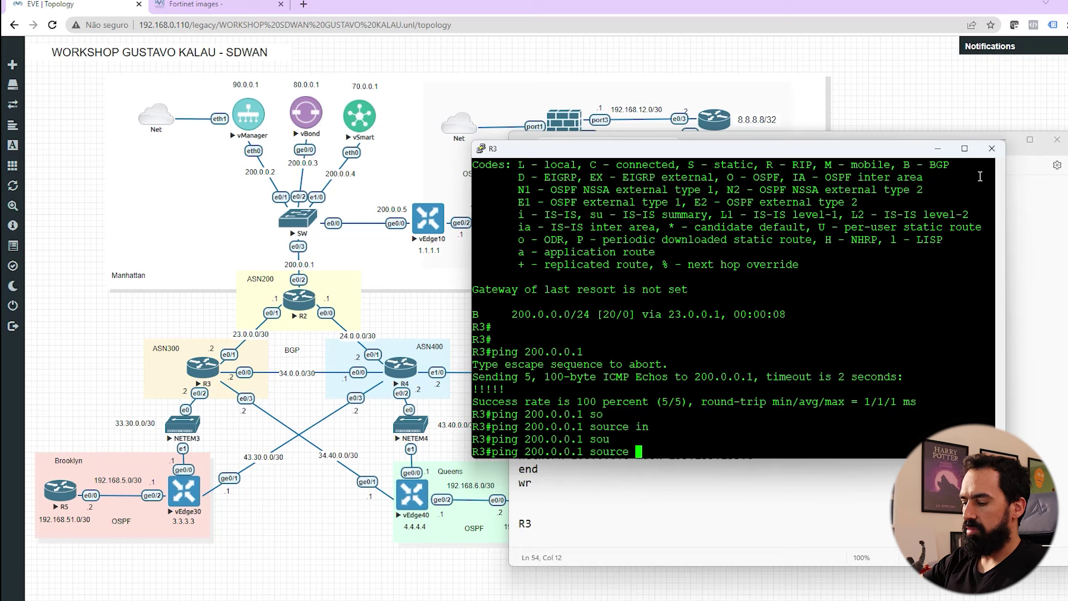
pyautogui.write('?et')
pyautogui.press('Tab')
pyautogui.write('0/2')
pyautogui.press('Return')
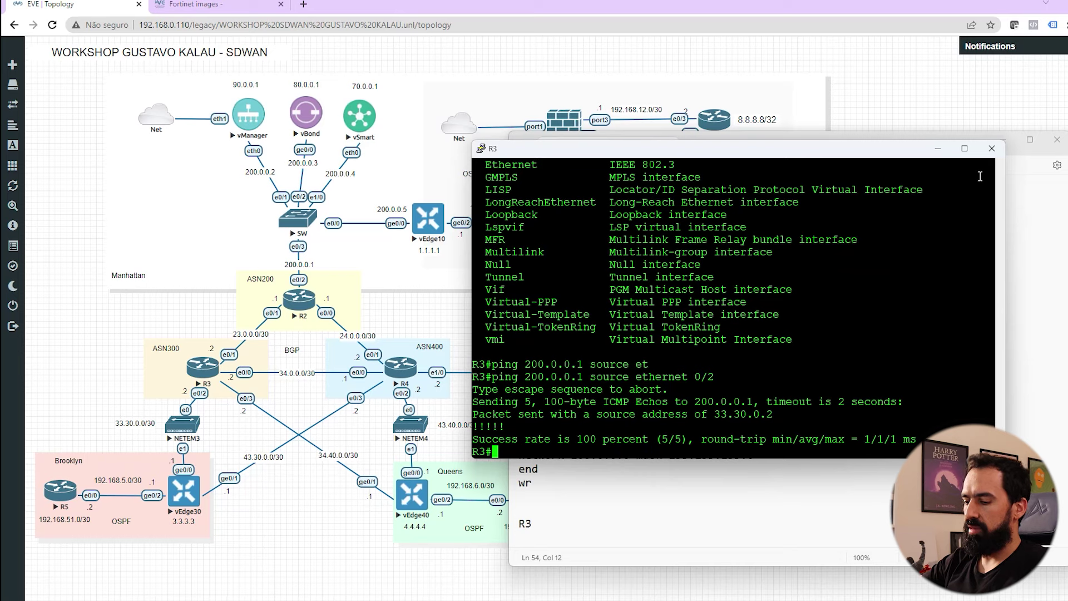
# Save R3's running configuration with wr.
pyautogui.press('Return')
pyautogui.press('Return')
pyautogui.write('wr')
pyautogui.press('Return')
pyautogui.press('Return')
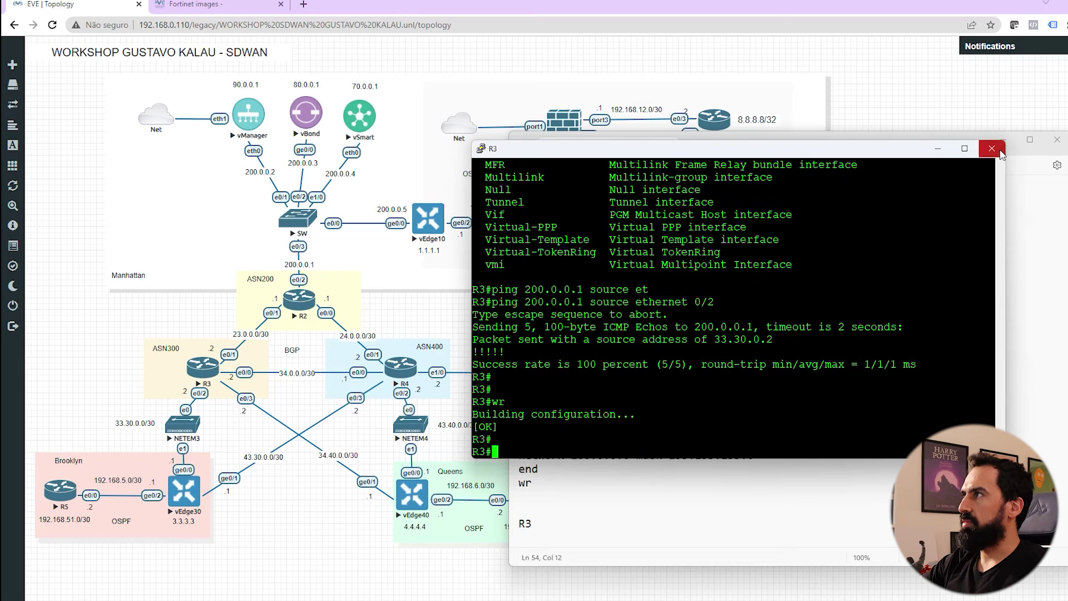
# Close the R3 console session and select R3's configuration in Notepad to reuse for R4.
pyautogui.click(991, 148)
pyautogui.click(590, 348)
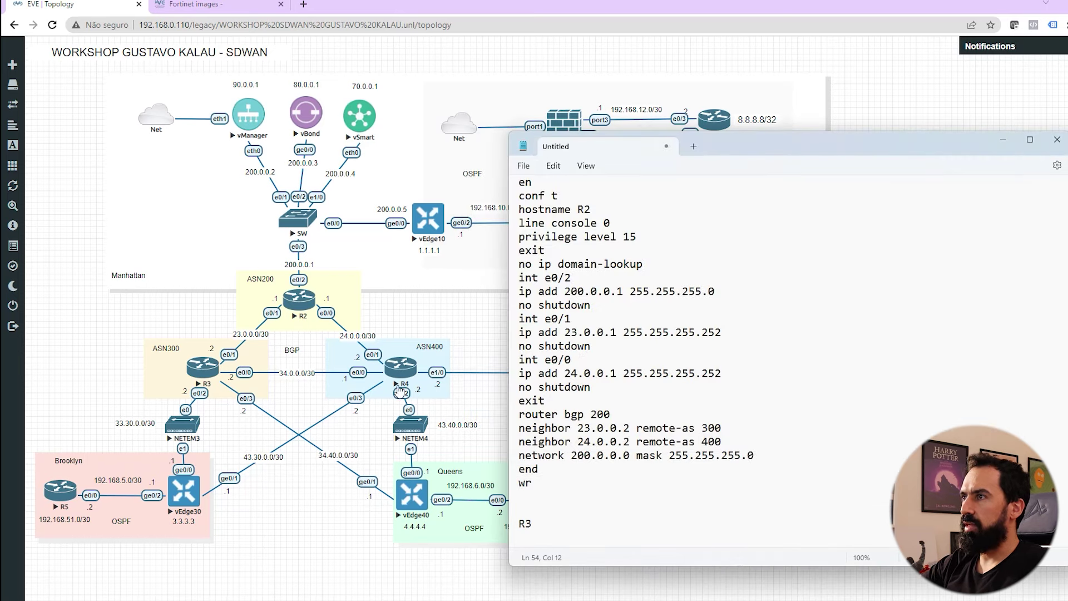
pyautogui.moveTo(612, 145); pyautogui.dragTo(660, 77)
pyautogui.scroll(-9, 723, 279)
pyautogui.moveTo(584, 456); pyautogui.dragTo(569, 398)
pyautogui.moveTo(658, 402); pyautogui.dragTo(659, 428)
pyautogui.scroll(-8, 658, 428)
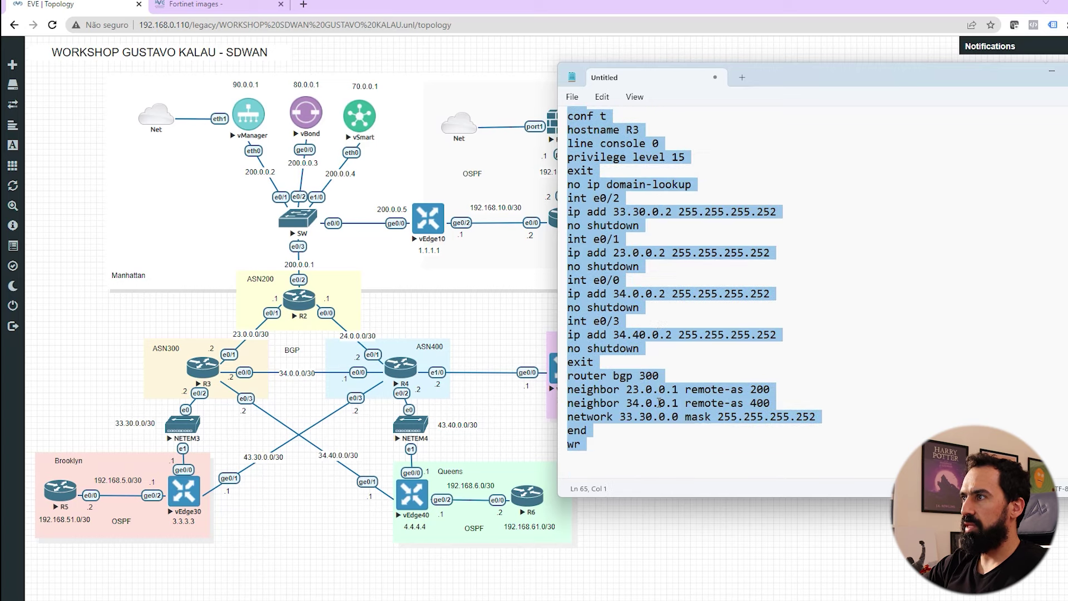
pyautogui.scroll(3, 692, 283)
# Change the hostname to R4 and e0/2's address to start with 43.4.
pyautogui.click(638, 223)
pyautogui.write('4')
pyautogui.scroll(-2, 604, 300)
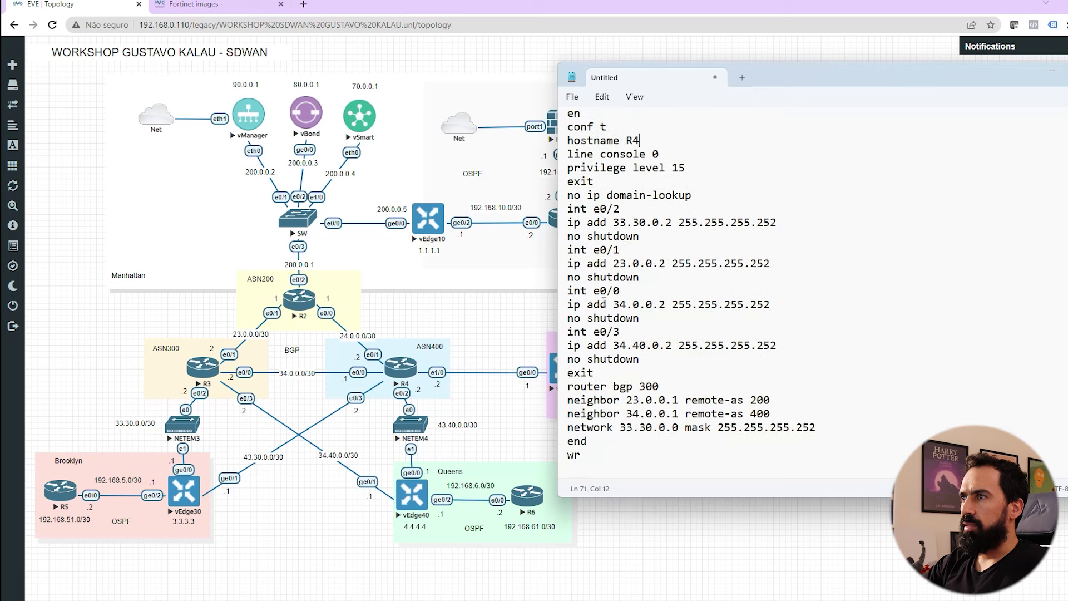
pyautogui.moveTo(627, 227); pyautogui.dragTo(613, 223)
pyautogui.write('43')
pyautogui.press('Right')
pyautogui.hotkey('shift', 'Right')
pyautogui.write('4')
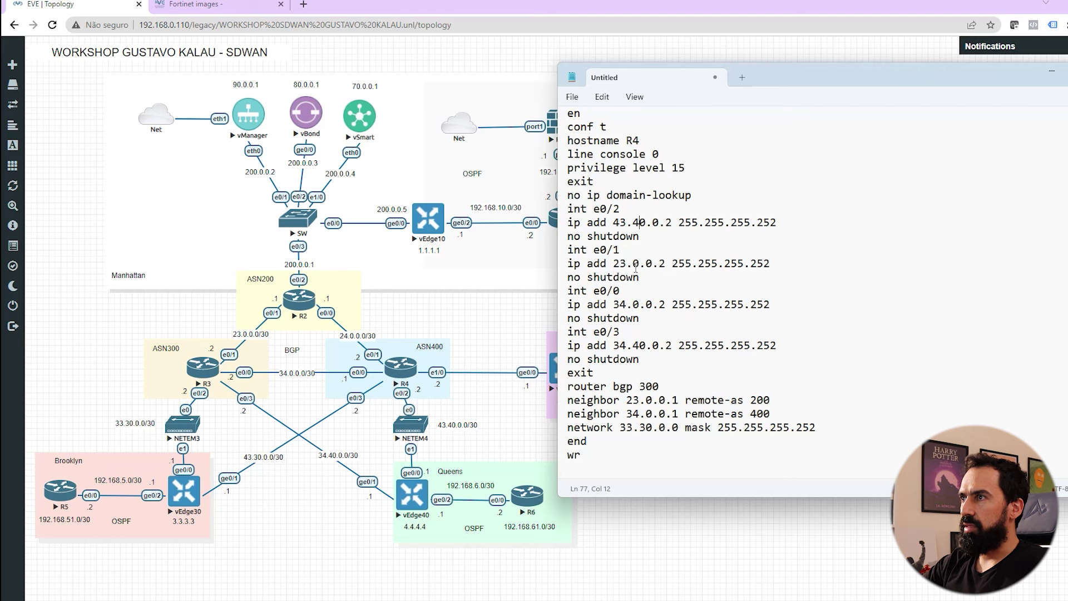
# Update the e0/1, e0/0 and e0/3 addresses with R4's octets, with e0/3 starting 43.30.
pyautogui.moveTo(622, 263); pyautogui.dragTo(629, 263)
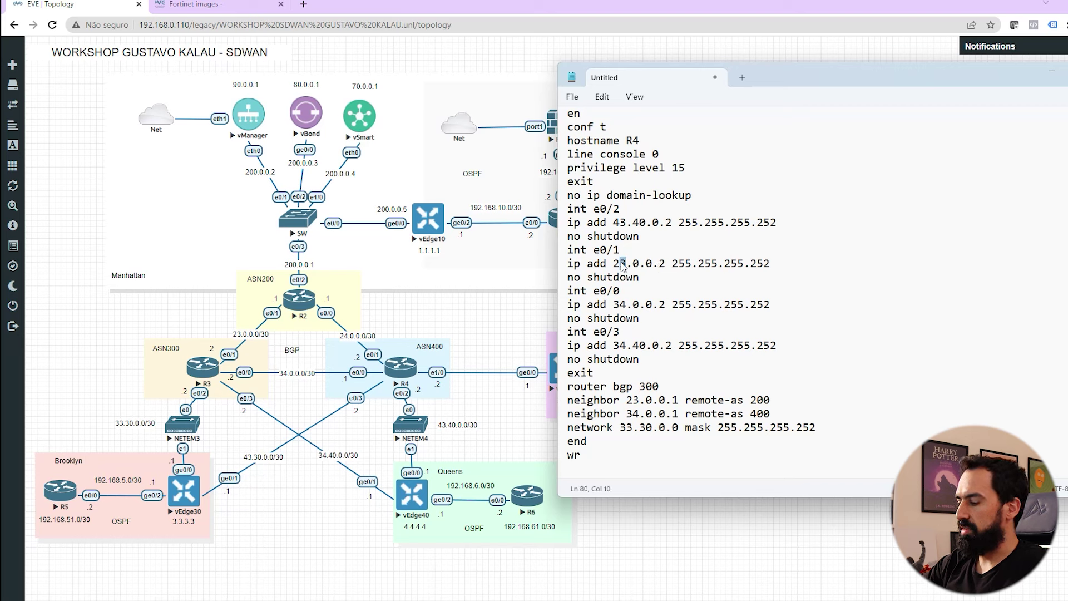
pyautogui.write('4')
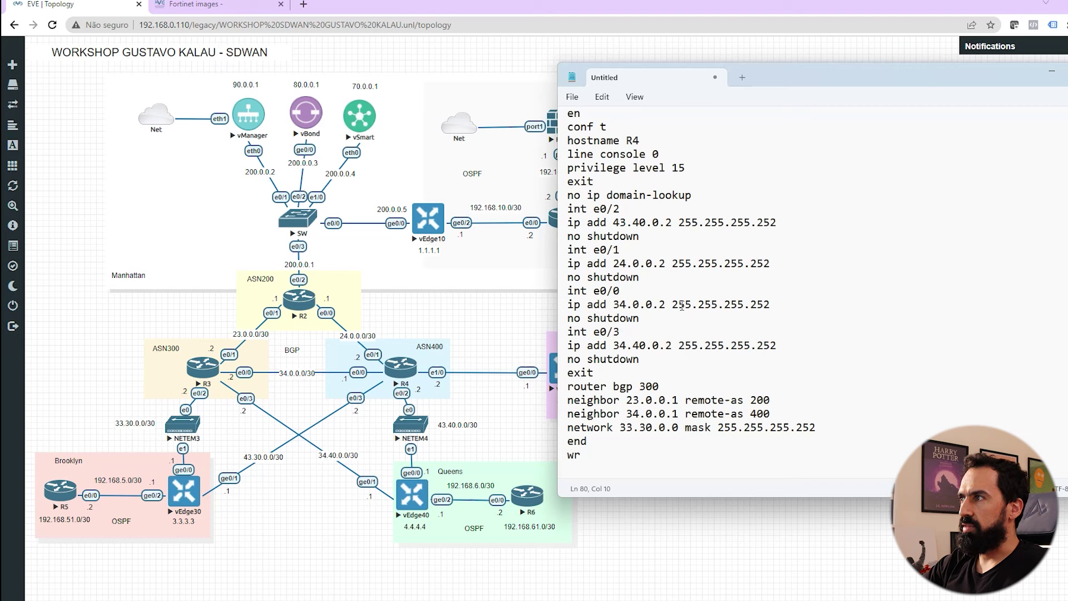
pyautogui.moveTo(666, 304); pyautogui.dragTo(660, 305)
pyautogui.write('1')
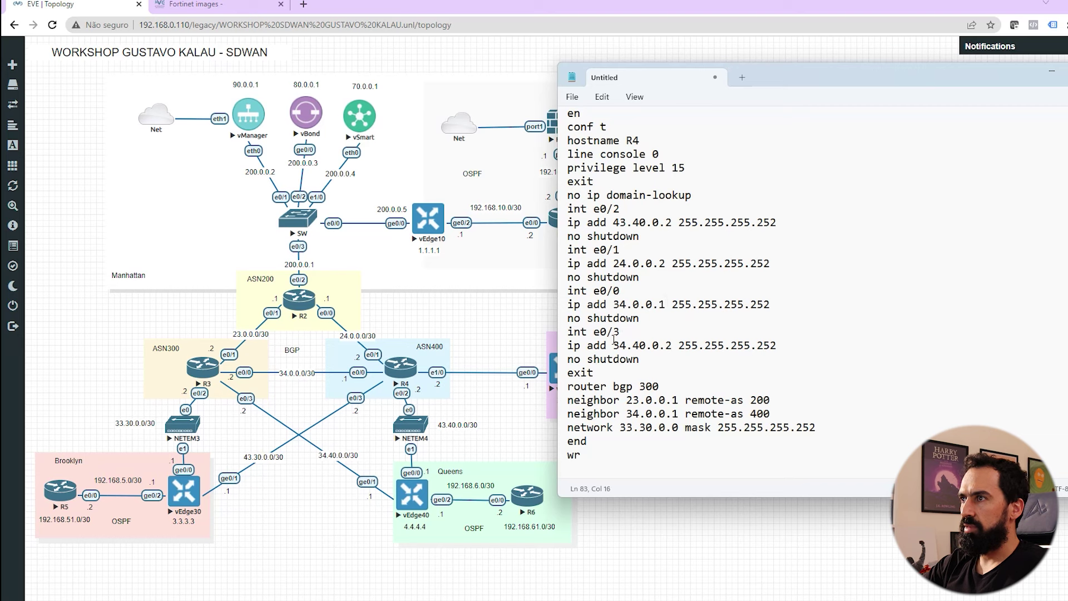
pyautogui.moveTo(629, 346)
pyautogui.mouseDown()
pyautogui.moveTo(614, 345)
pyautogui.moveTo(632, 345)
pyautogui.mouseUp()
pyautogui.write('43.30')
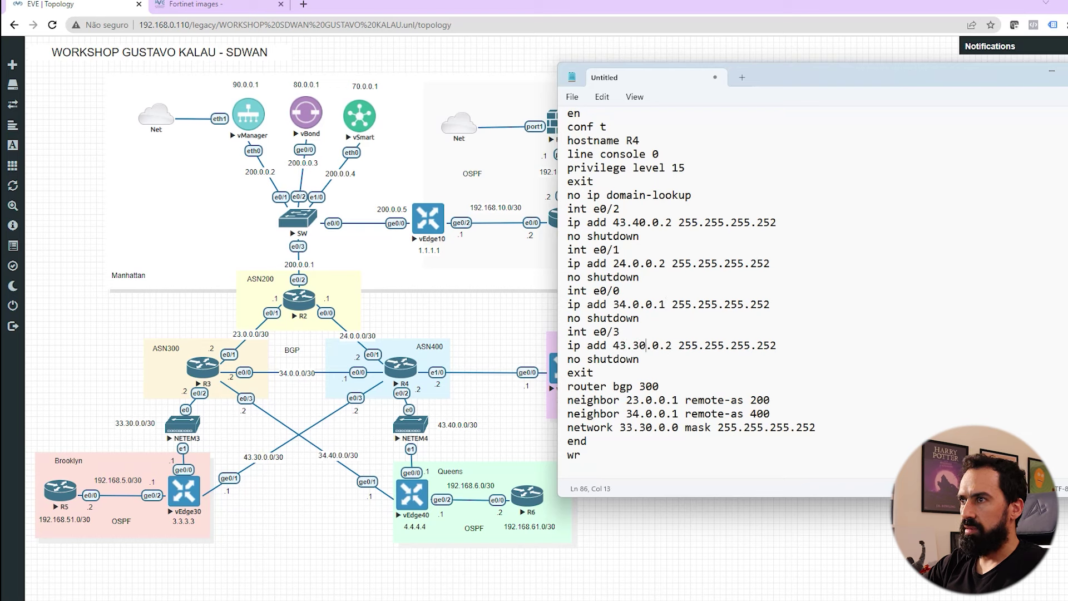
pyautogui.moveTo(675, 344); pyautogui.dragTo(668, 345)
pyautogui.write('1')
# Fix the two BGP neighbor addresses and change the network statement to 43.40.
pyautogui.scroll(-1, 641, 399)
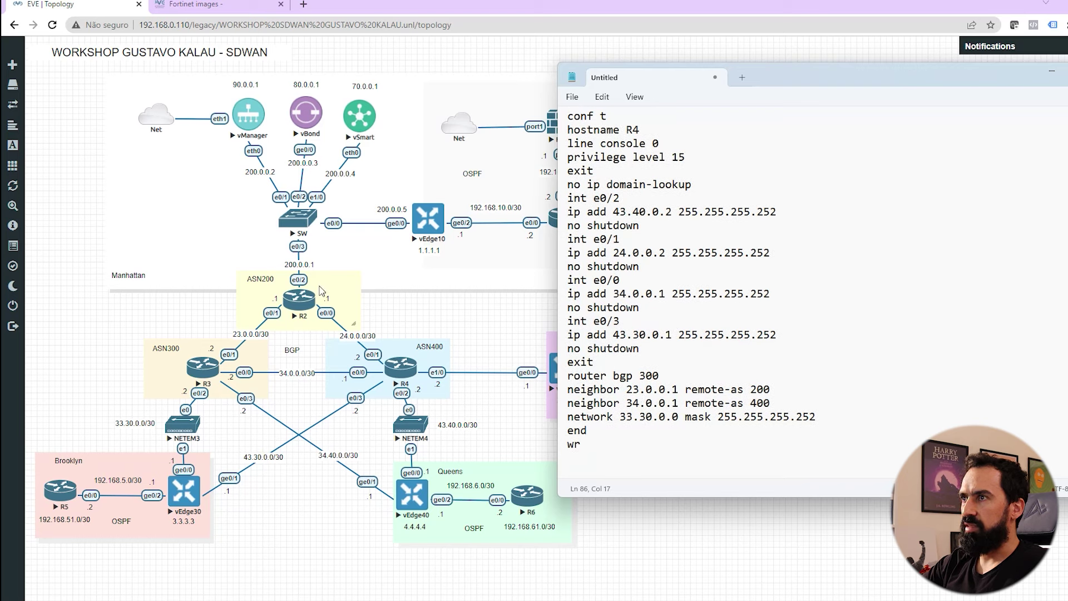
pyautogui.moveTo(639, 390); pyautogui.dragTo(632, 390)
pyautogui.write('4')
pyautogui.moveTo(675, 403); pyautogui.dragTo(682, 403)
pyautogui.write('2')
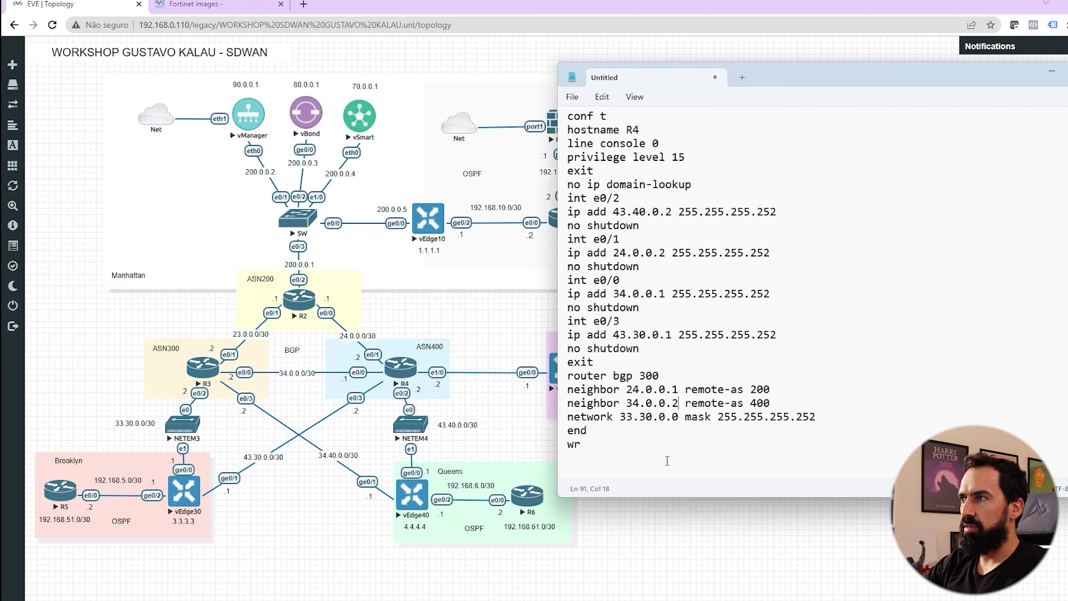
pyautogui.click(634, 417)
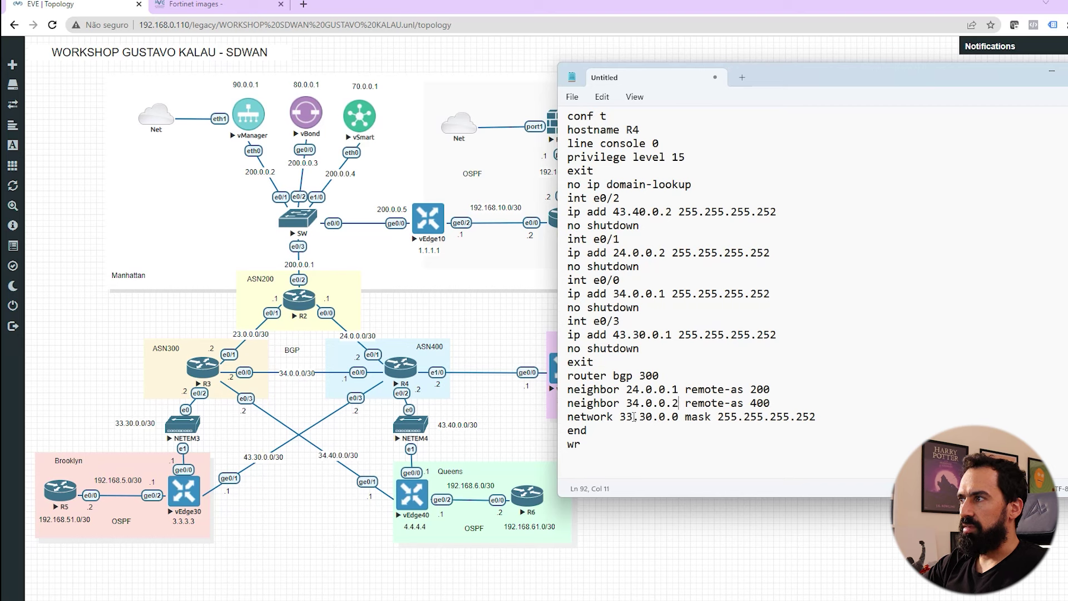
pyautogui.moveTo(631, 417)
pyautogui.mouseDown()
pyautogui.moveTo(619, 417)
pyautogui.moveTo(641, 417)
pyautogui.mouseUp()
pyautogui.write('43.40')
pyautogui.moveTo(834, 76); pyautogui.dragTo(895, 75)
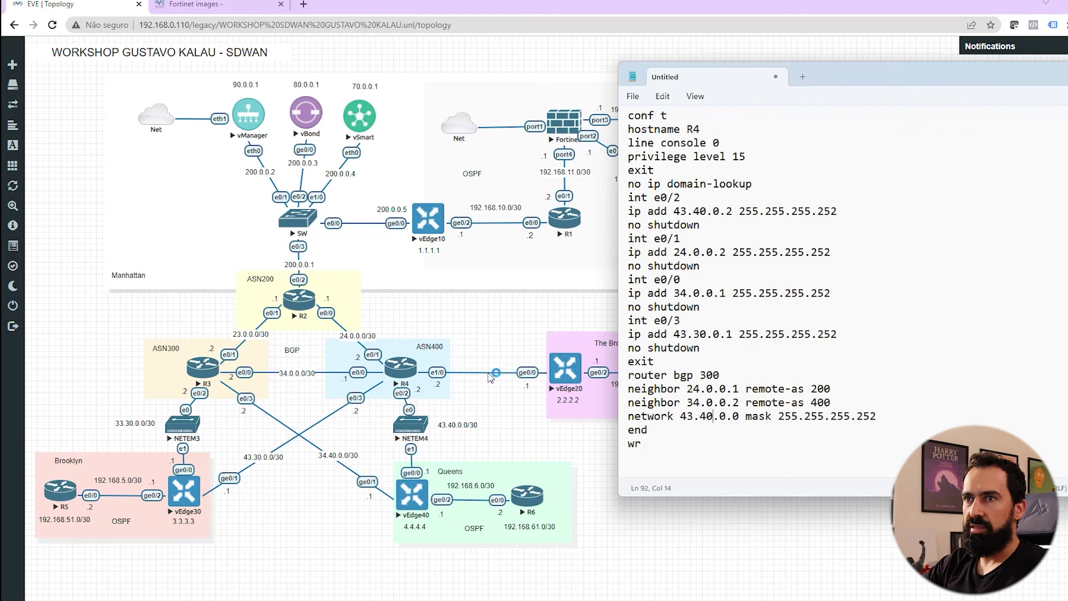
pyautogui.press('Home')
pyautogui.press('Right')
pyautogui.press('Right')
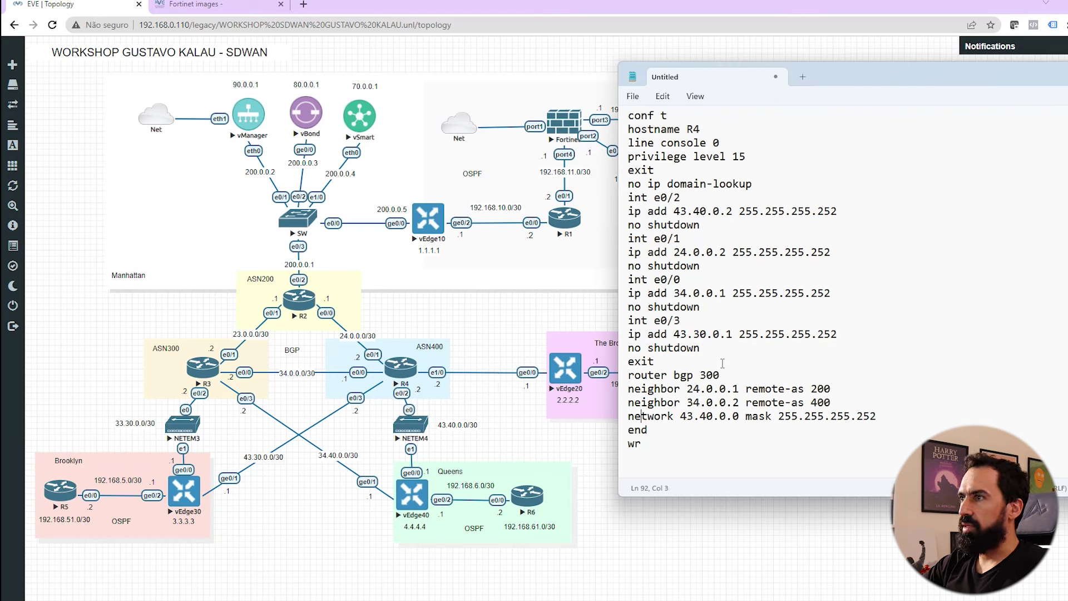
# Duplicate the e0/3 interface block as interface e1/0.
pyautogui.moveTo(613, 315); pyautogui.dragTo(716, 352)
pyautogui.hotkey('ctrl', 'c')
pyautogui.click(716, 352)
pyautogui.press('Return')
pyautogui.hotkey('ctrl', 'v')
pyautogui.click(678, 361)
pyautogui.press('BackSpace')
pyautogui.press('BackSpace')
pyautogui.press('BackSpace')
pyautogui.write('1/0')
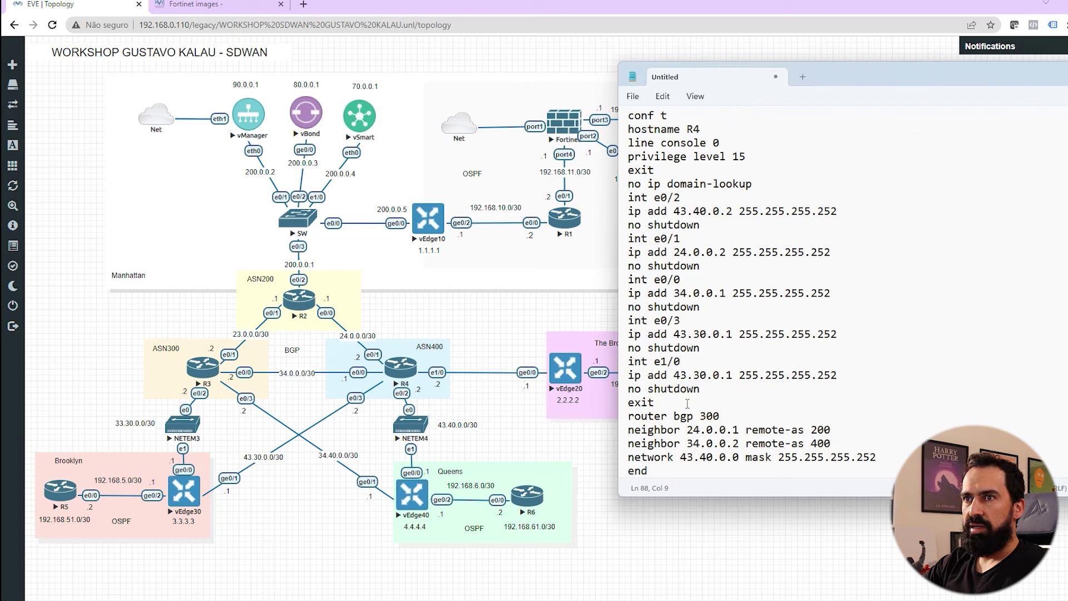
# Set the new e1/0 interface address to 42.20.0.2.
pyautogui.click(690, 374)
pyautogui.press('BackSpace')
pyautogui.write('2')
pyautogui.press('Right')
pyautogui.hotkey('shift', 'Right')
pyautogui.hotkey('shift', 'Right')
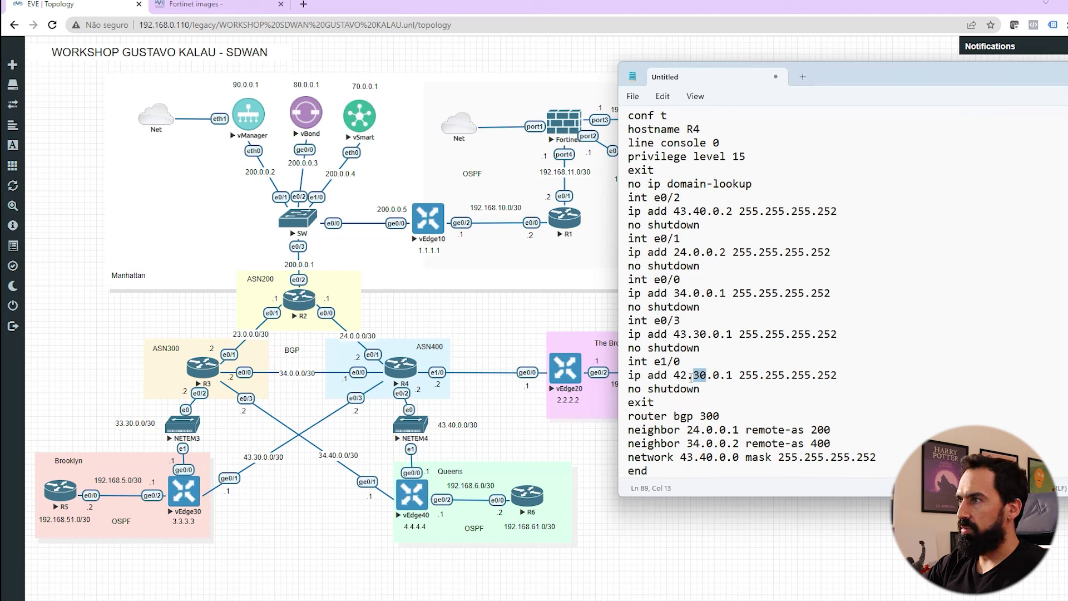
pyautogui.write('20')
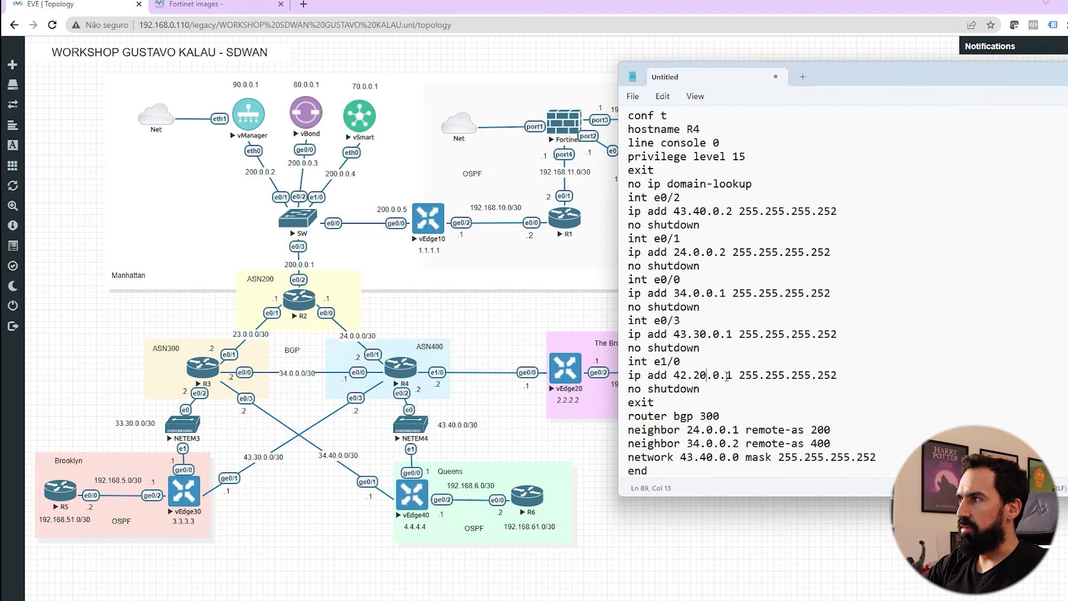
pyautogui.doubleClick(729, 375)
pyautogui.scroll(-1, 877, 421)
pyautogui.write('2')
# Add a second BGP network statement for 42.20.0.0 and select the R4 block.
pyautogui.moveTo(878, 417); pyautogui.dragTo(625, 415)
pyautogui.hotkey('ctrl', 'c')
pyautogui.click(884, 416)
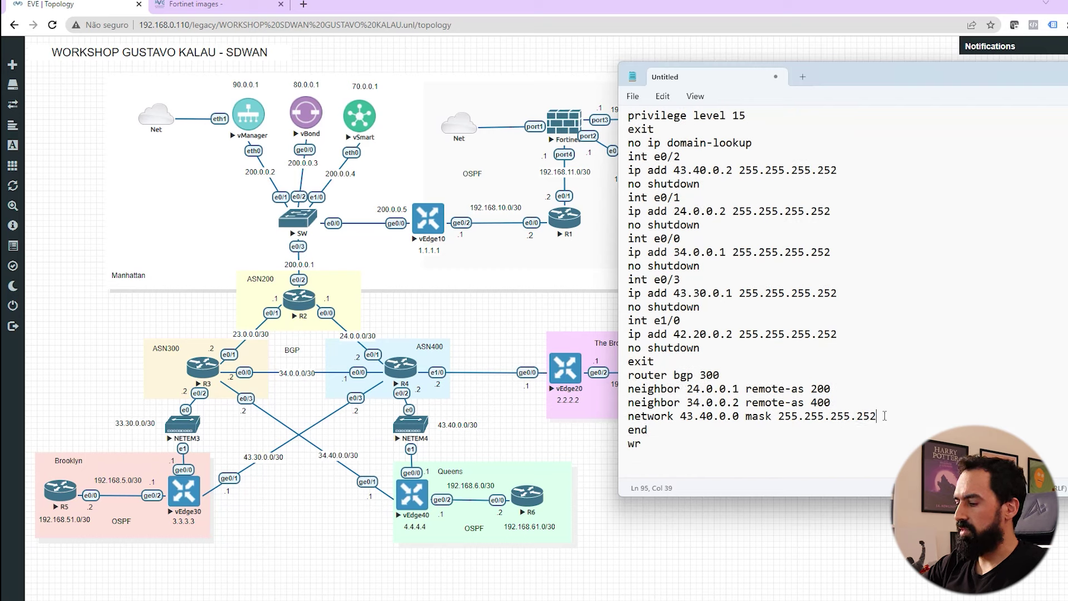
pyautogui.press('Return')
pyautogui.hotkey('ctrl', 'v')
pyautogui.doubleClick(690, 429)
pyautogui.write('42')
pyautogui.doubleClick(708, 429)
pyautogui.write('20')
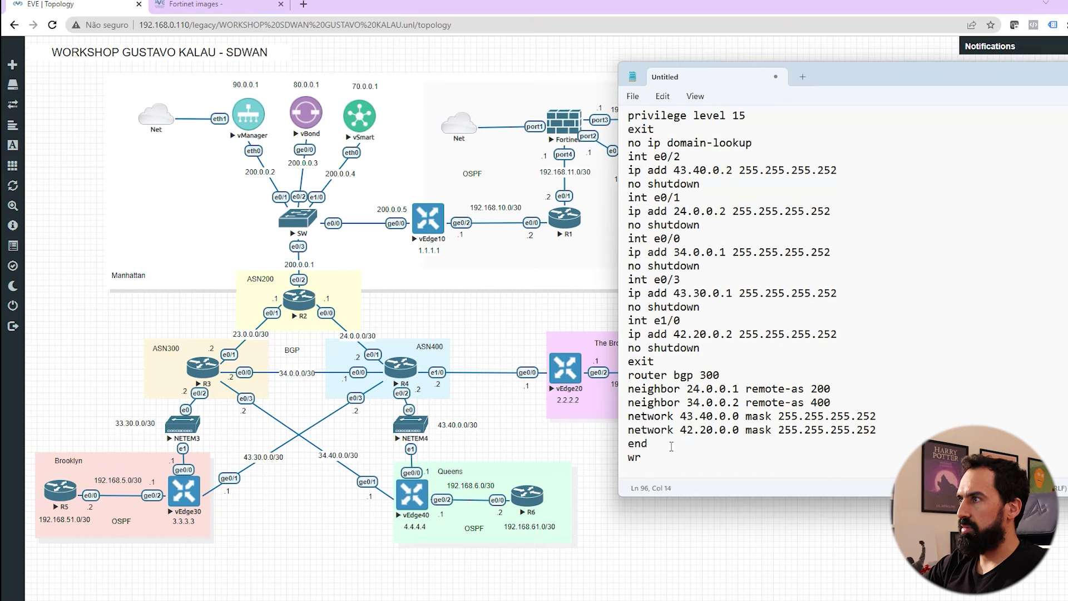
pyautogui.moveTo(645, 458); pyautogui.dragTo(622, 304)
# Paste the edited R4 configuration into the R4 console.
pyautogui.moveTo(598, 600)
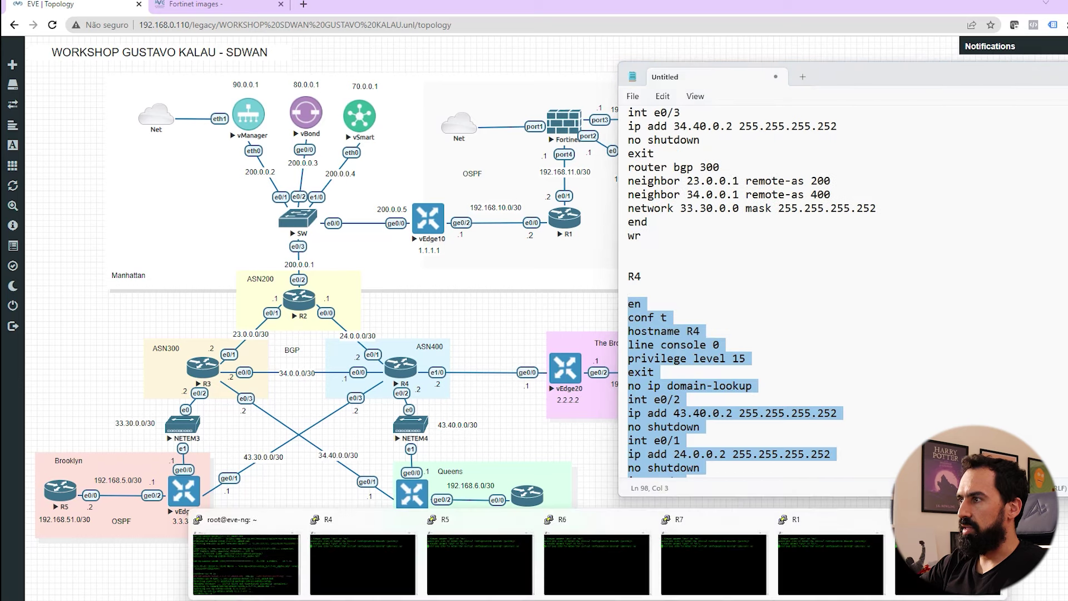
pyautogui.click(363, 565)
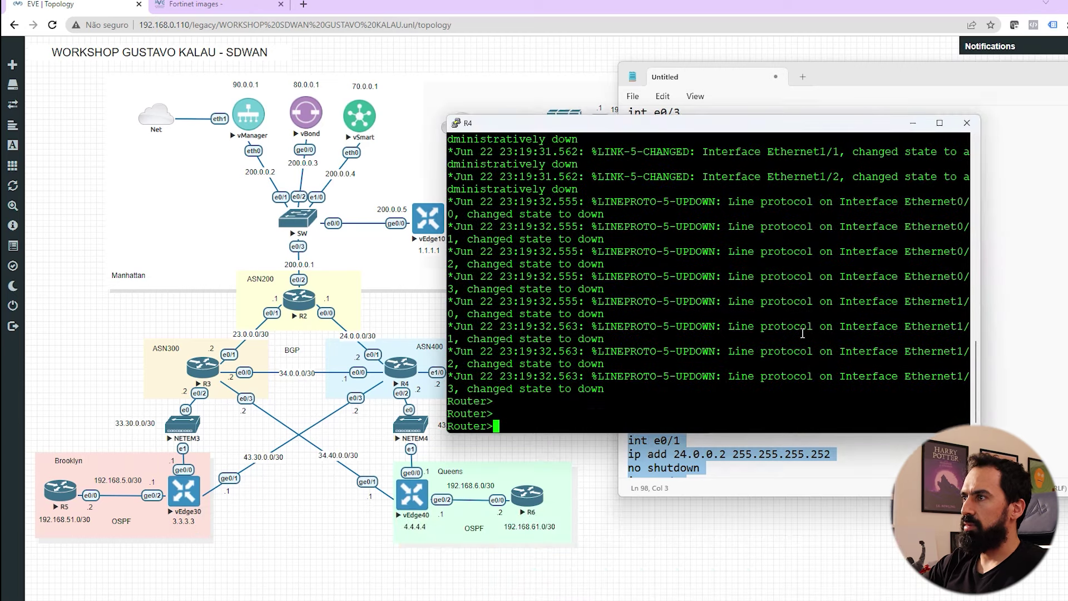
pyautogui.rightClick(803, 333)
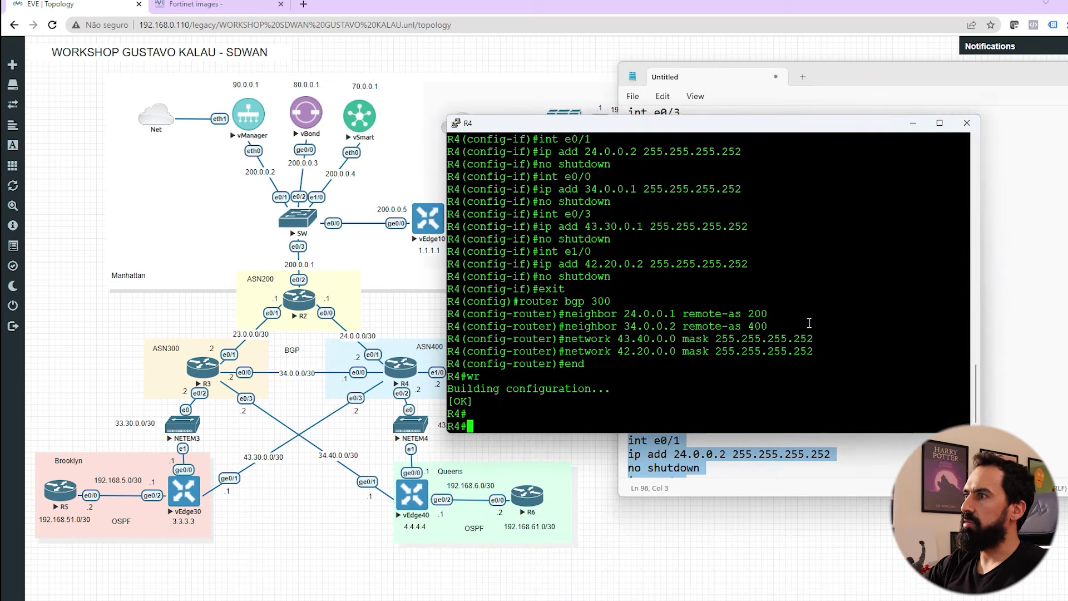
pyautogui.click(913, 123)
# Label the R4–vEdge20 link on the topology with subnet 43.20.0.0/30.
pyautogui.click(488, 369)
pyautogui.moveTo(306, 392); pyautogui.dragTo(480, 364)
pyautogui.write('43')
pyautogui.write('.20.0')
pyautogui.write('.0/30')
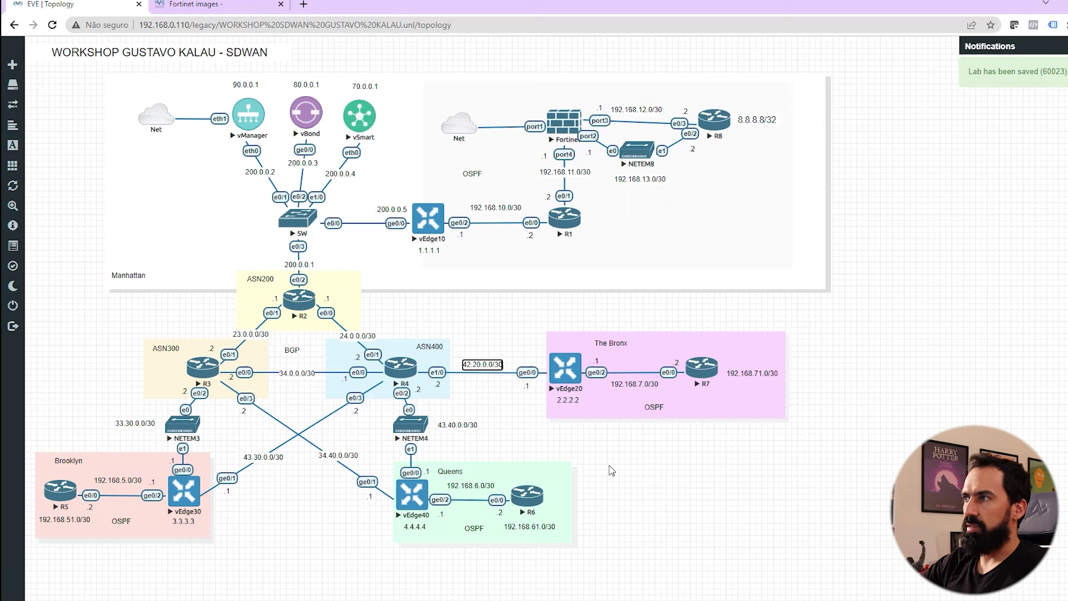
pyautogui.hotkey('alt', 'Tab')
pyautogui.hotkey('alt', 'Tab')
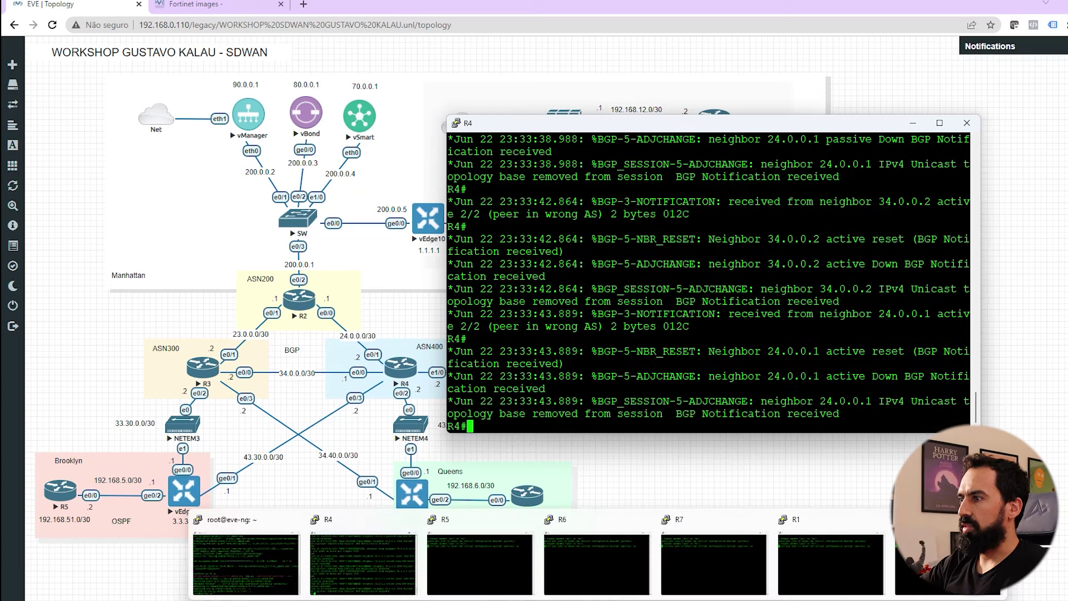
# Remove the existing BGP 400 and BGP 300 processes from R4 in configuration mode.
pyautogui.click(779, 400)
pyautogui.scroll(-6, 796, 390)
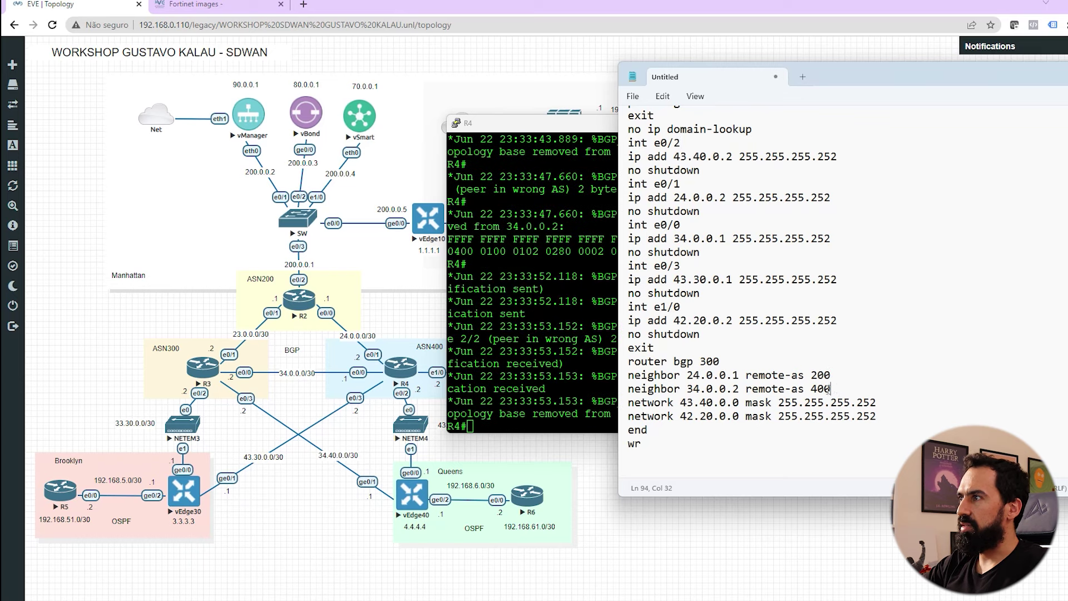
pyautogui.doubleClick(822, 388)
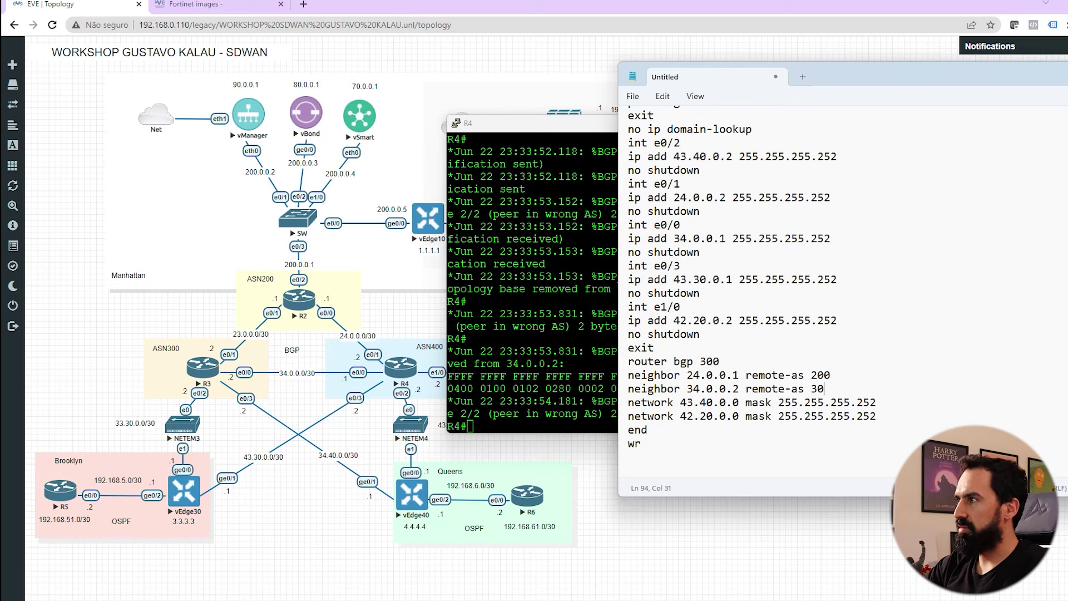
pyautogui.click(545, 380)
pyautogui.write('conf t')
pyautogui.press('Return')
pyautogui.press('Return')
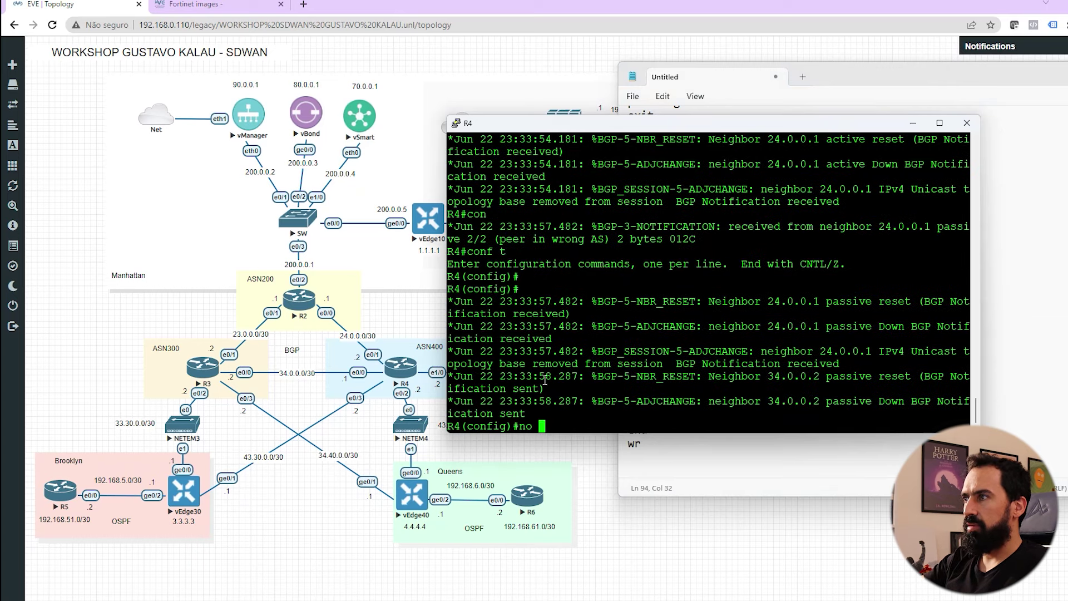
pyautogui.write('no router bgp 400')
pyautogui.press('Return')
pyautogui.press('Up')
pyautogui.press('BackSpace')
pyautogui.press('BackSpace')
pyautogui.press('BackSpace')
pyautogui.write('300')
pyautogui.press('Return')
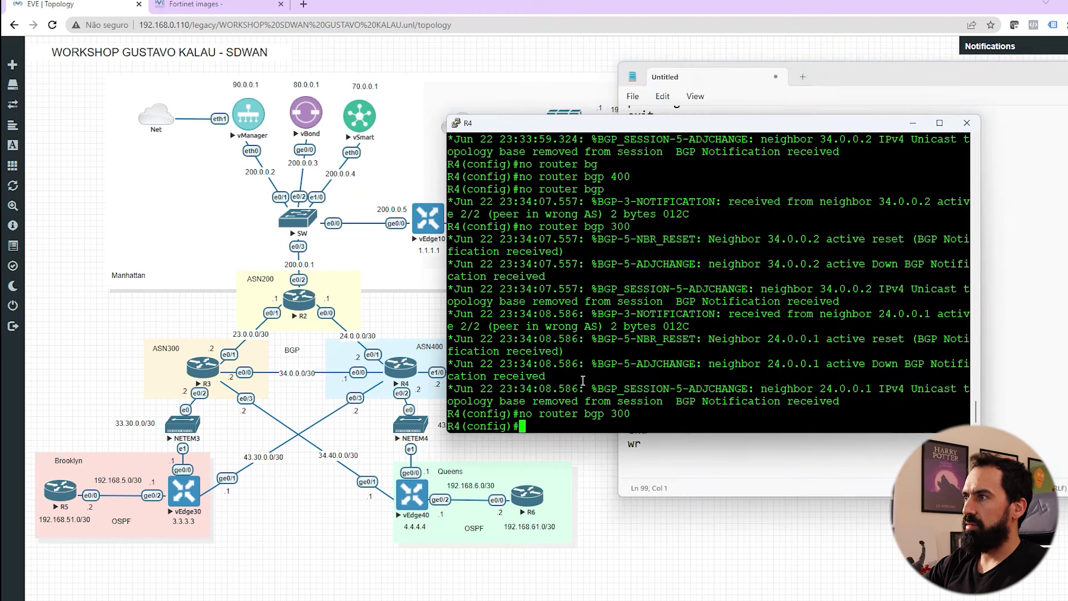
# Change the router bgp AS from 300 to 400 in the R4 notes and copy that section.
pyautogui.hotkey('alt', 'Tab')
pyautogui.moveTo(643, 450); pyautogui.dragTo(619, 362)
pyautogui.click(543, 363)
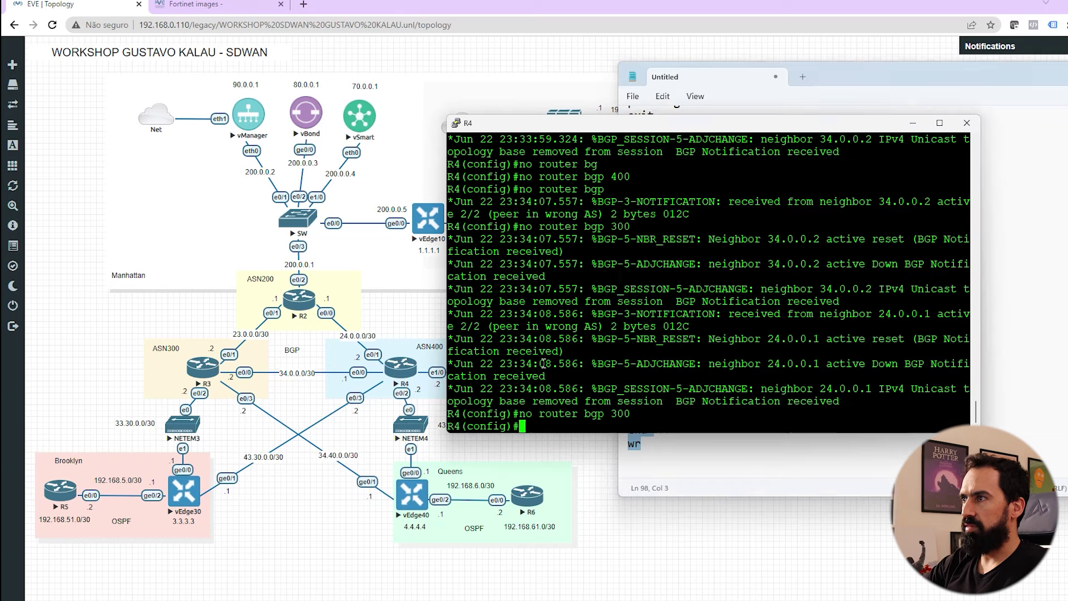
pyautogui.click(722, 469)
pyautogui.moveTo(721, 361); pyautogui.dragTo(700, 362)
pyautogui.write('400')
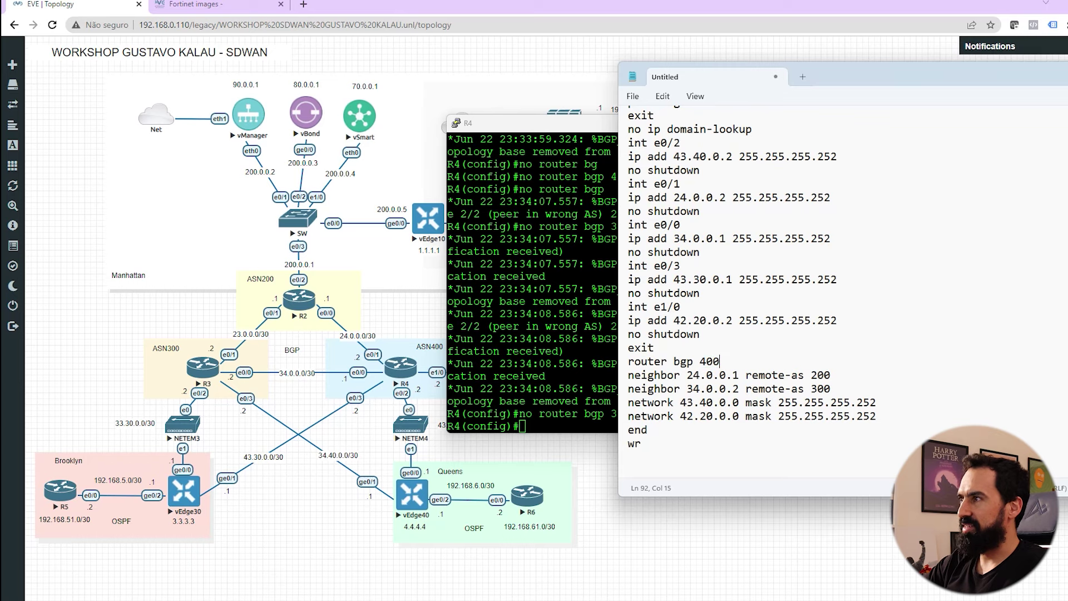
pyautogui.moveTo(628, 361); pyautogui.dragTo(650, 440)
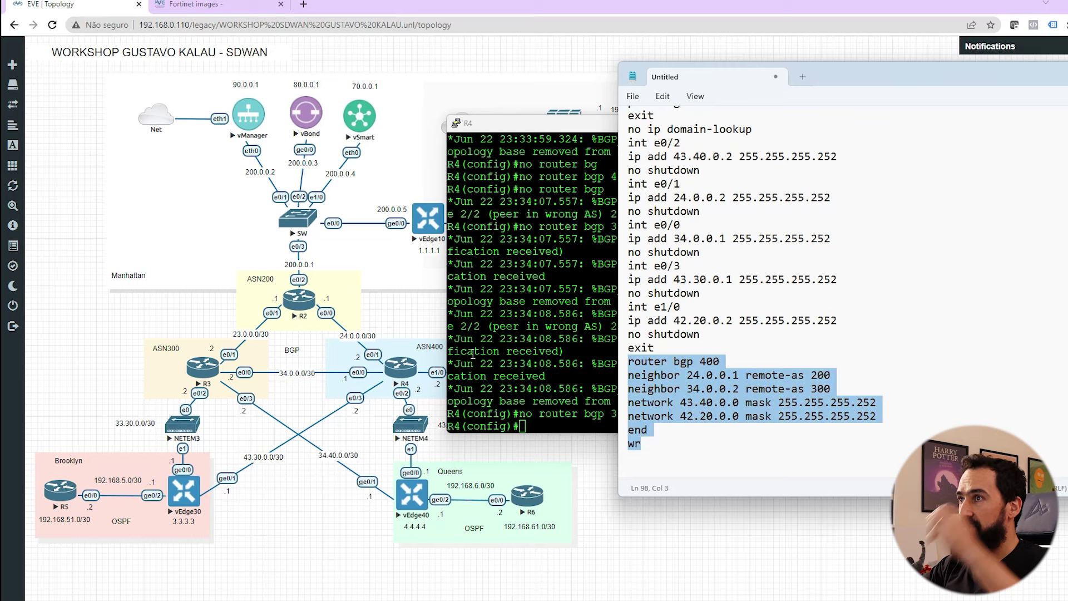
# Paste the router bgp 400 block into R4 and save with wr.
pyautogui.click(470, 396)
pyautogui.rightClick(688, 417)
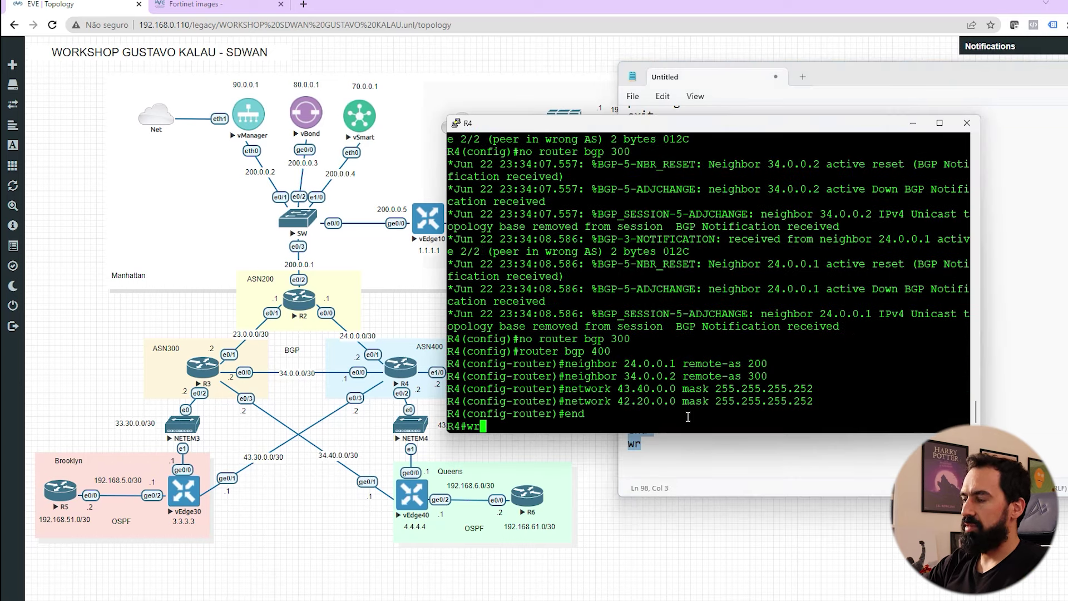
pyautogui.press('Return')
pyautogui.press('Return')
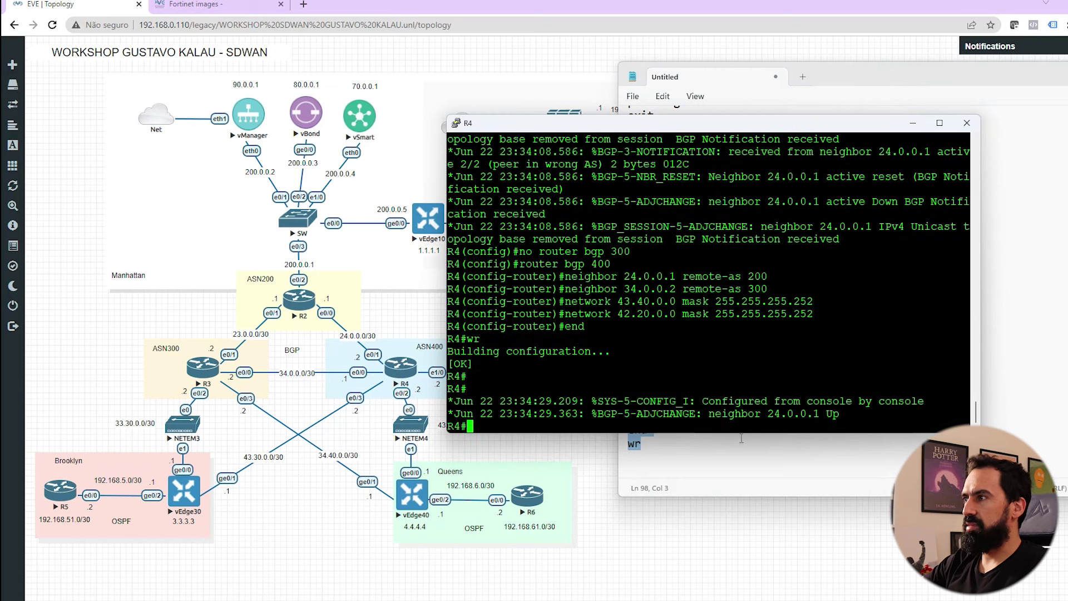
pyautogui.scroll(3, 696, 456)
pyautogui.click(696, 443)
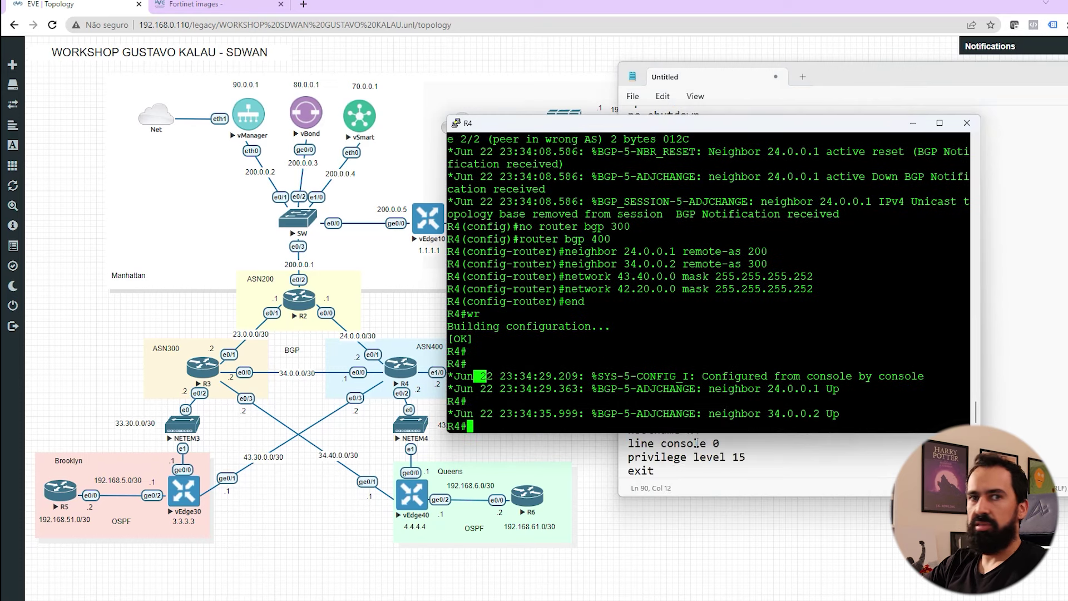
pyautogui.press('Return')
pyautogui.press('Return')
pyautogui.press('Return')
# Run sh ip bgp summary and sh ip bgp on R4.
pyautogui.write('sh ')
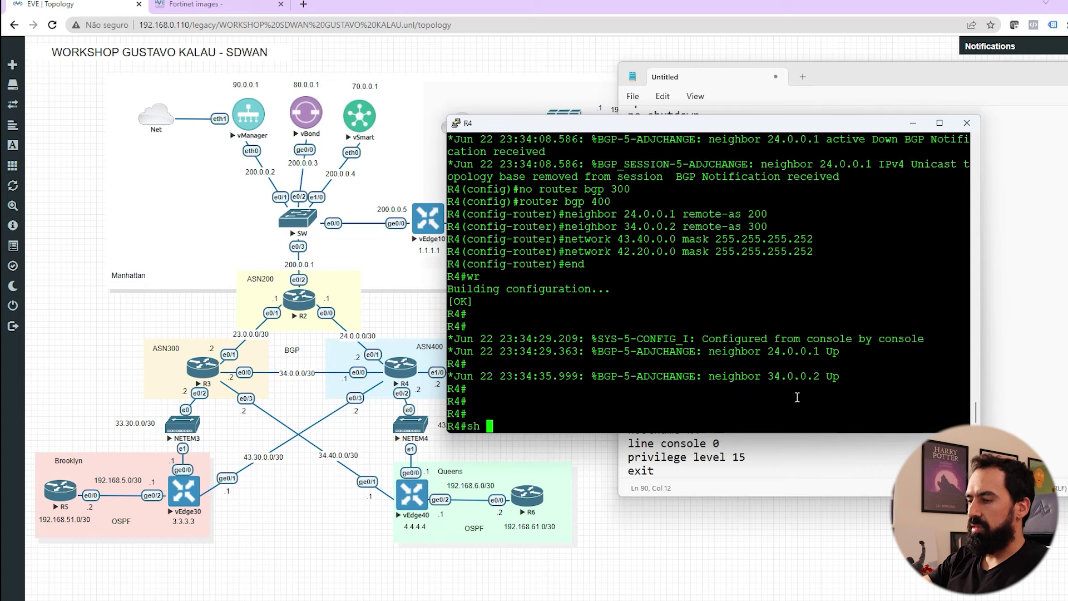
pyautogui.write('ip bgp')
pyautogui.press('Tab')
pyautogui.write('su')
pyautogui.press('Tab')
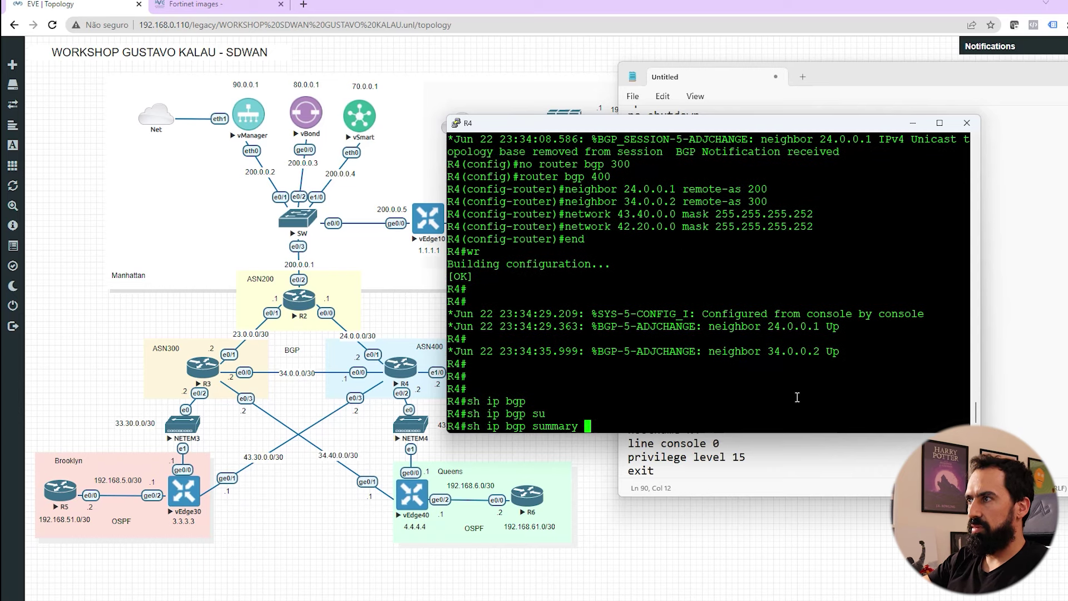
pyautogui.press('Return')
pyautogui.press('Return')
pyautogui.press('Return')
pyautogui.press('Return')
pyautogui.write('sh ip bgp')
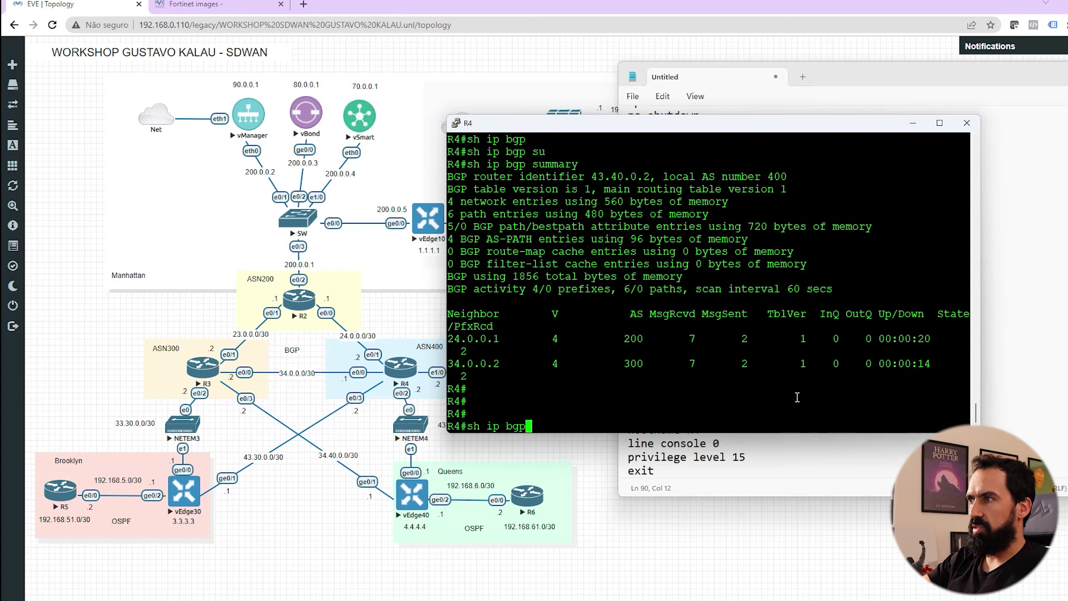
pyautogui.press('Tab')
pyautogui.press('Return')
pyautogui.press('Return')
pyautogui.press('Return')
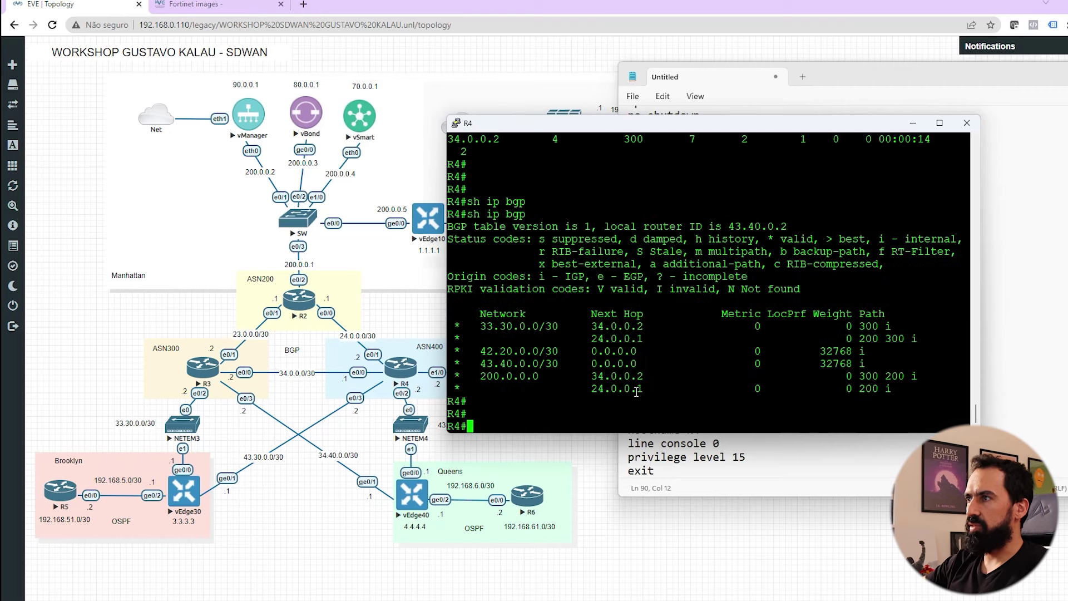
# Highlight the learned 200.0.0.0 and 33.30.0.0/30 routes and R4's own 42.20.0.0 and 43.40.0.0.
pyautogui.moveTo(481, 376); pyautogui.dragTo(532, 377)
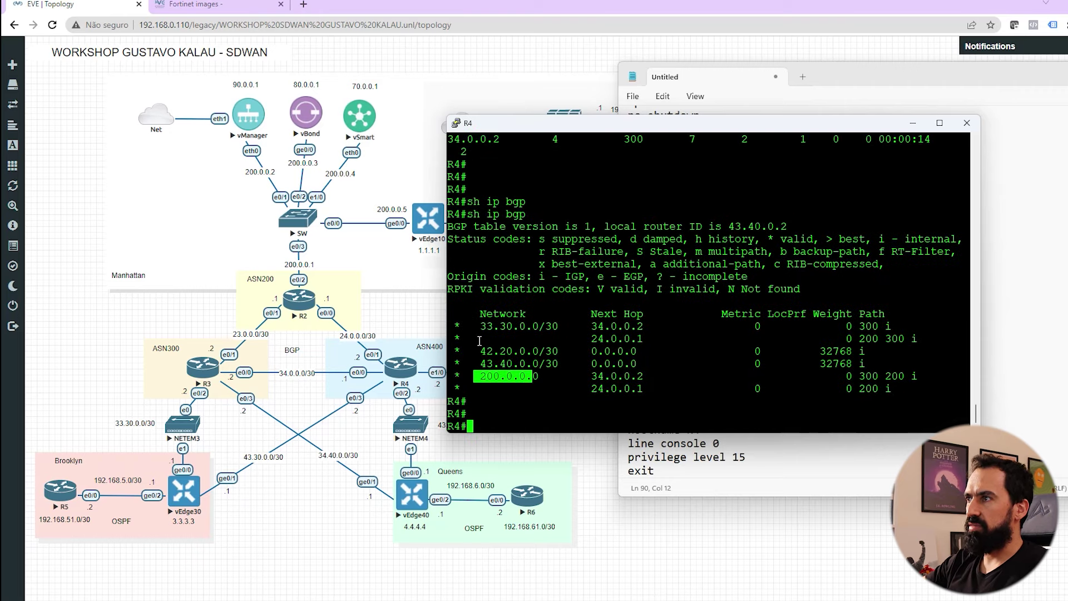
pyautogui.moveTo(482, 326); pyautogui.dragTo(524, 330)
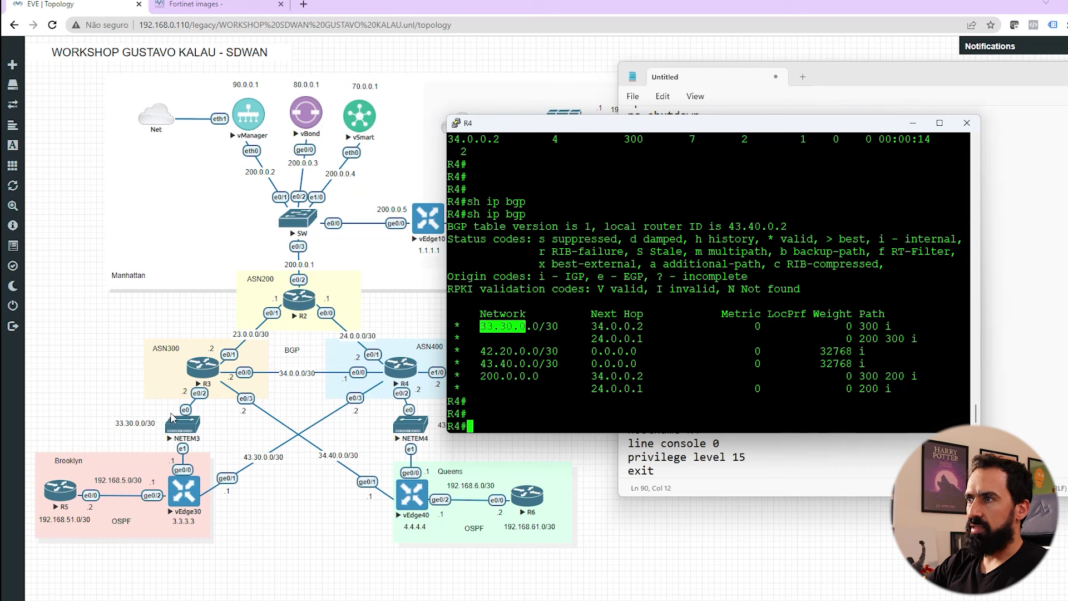
pyautogui.moveTo(480, 352); pyautogui.dragTo(636, 363)
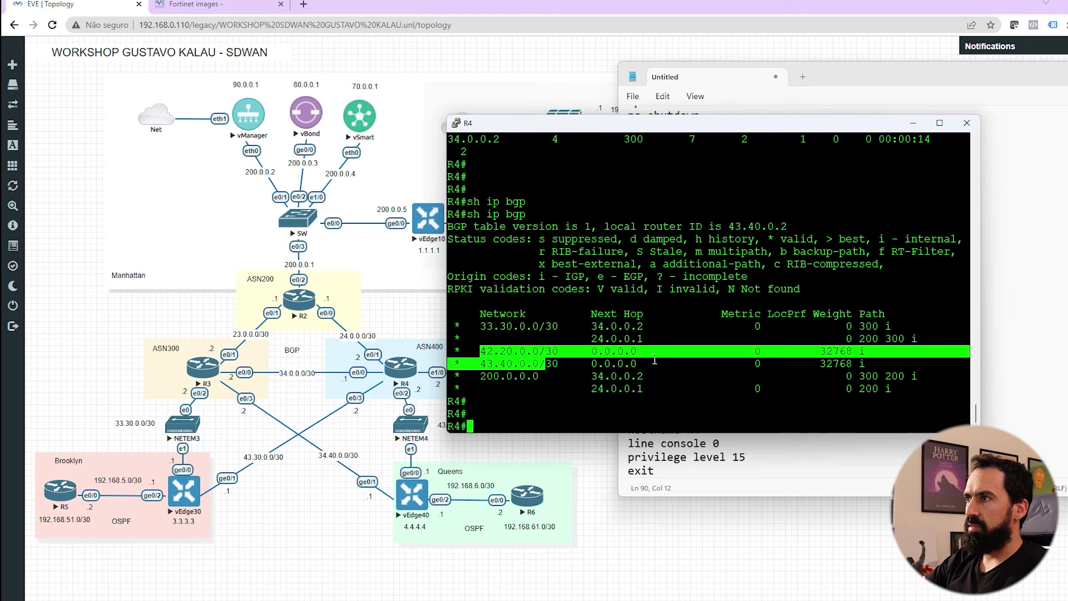
pyautogui.click(667, 389)
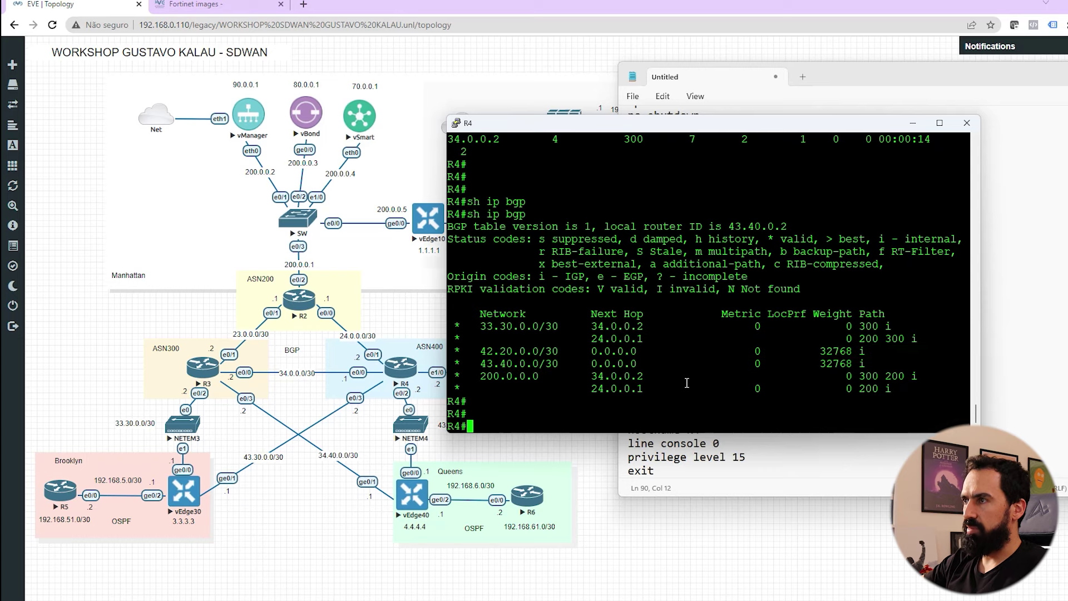
# Save R4's configuration with wr and close the R4 console session.
pyautogui.press('Return')
pyautogui.press('Return')
pyautogui.write('wr')
pyautogui.press('Return')
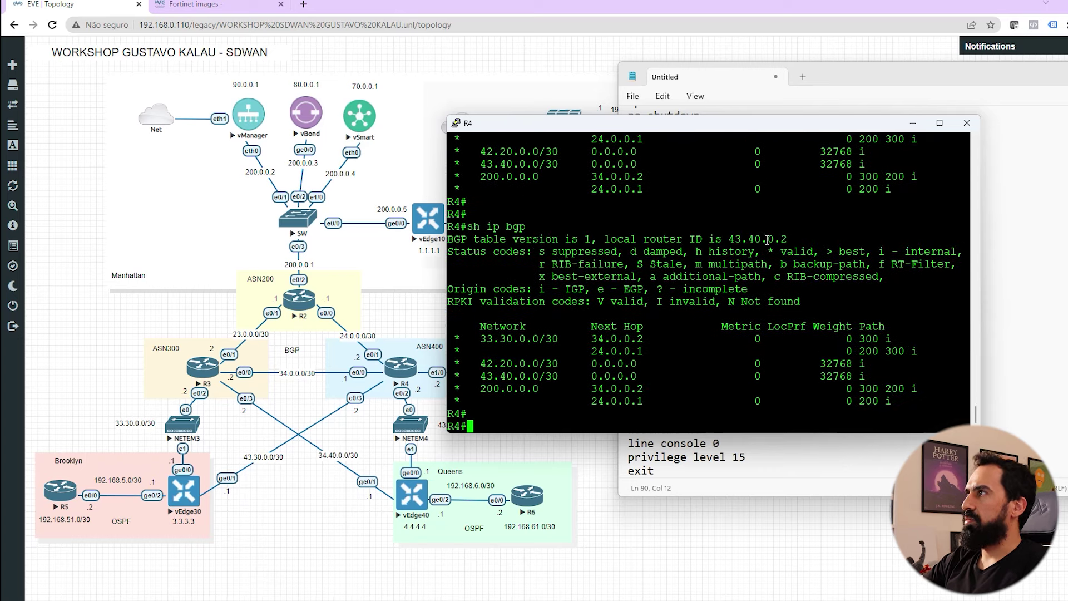
pyautogui.click(967, 122)
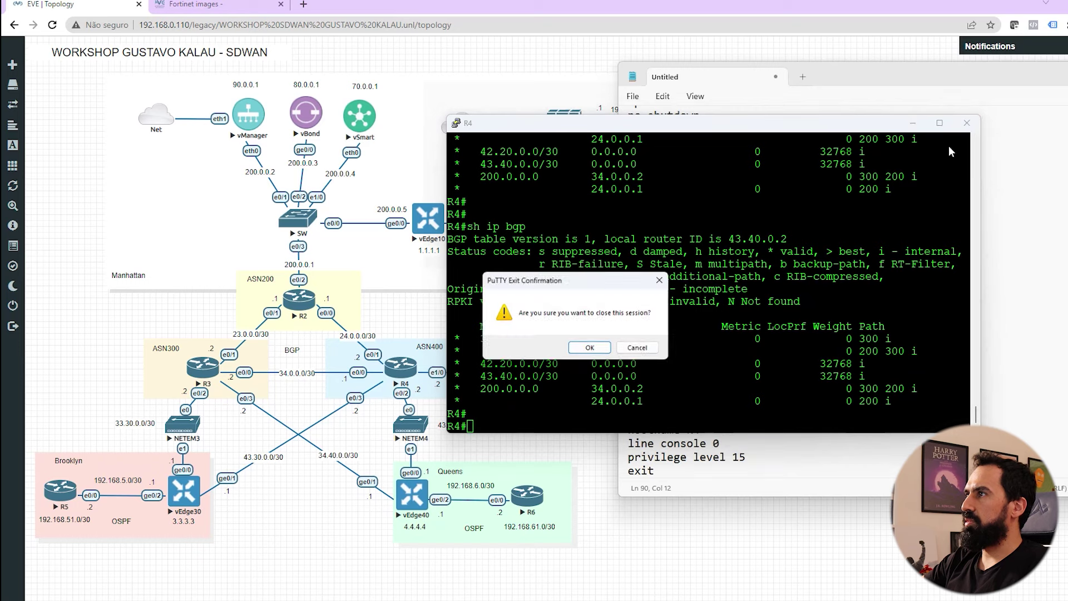
pyautogui.click(590, 348)
pyautogui.moveTo(843, 81)
pyautogui.mouseDown()
pyautogui.moveTo(960, 95)
pyautogui.moveTo(845, 89)
pyautogui.mouseUp()
# Paste a copy of the R4 block below it and rename its label and hostname to R5.
pyautogui.scroll(-7, 648, 343)
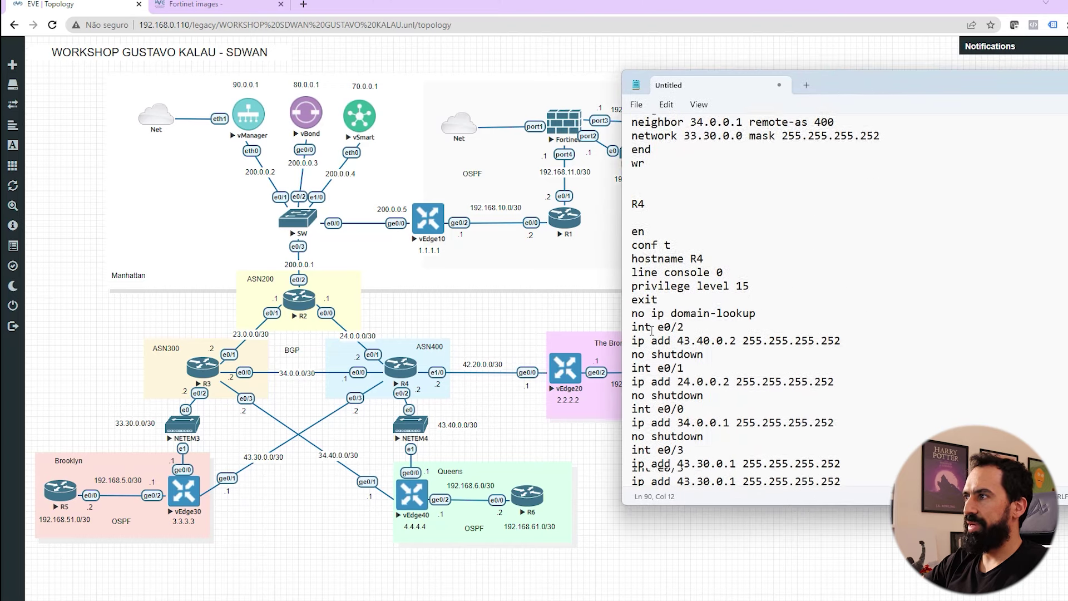
pyautogui.scroll(3, 651, 334)
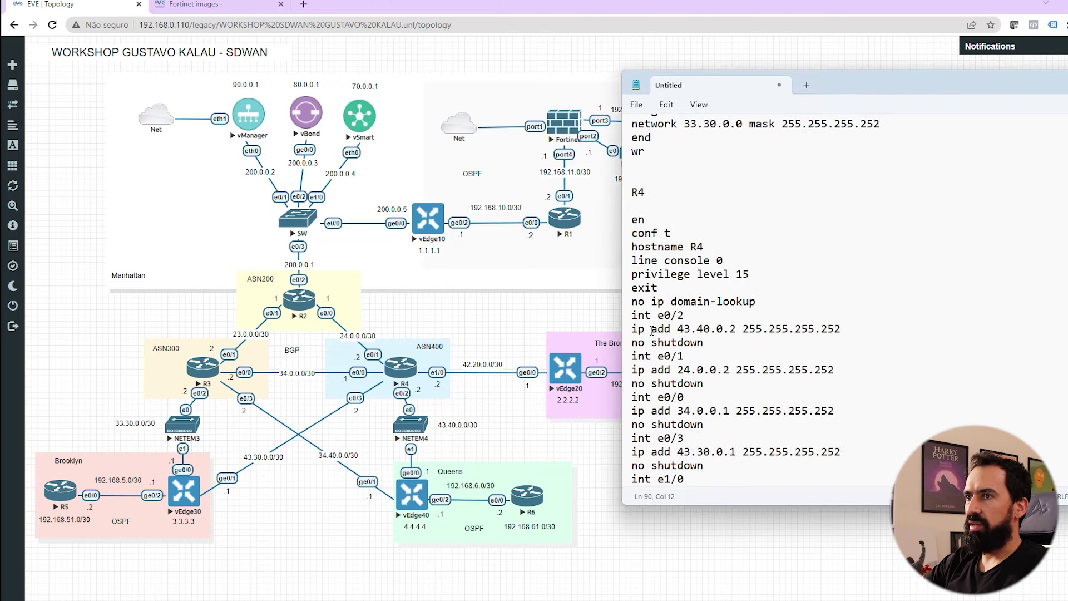
pyautogui.scroll(1, 652, 331)
pyautogui.moveTo(631, 316); pyautogui.dragTo(705, 385)
pyautogui.scroll(-5, 686, 453)
pyautogui.click(686, 453)
pyautogui.hotkey('ctrl', 'v')
pyautogui.click(644, 325)
pyautogui.press('BackSpace')
pyautogui.write('5')
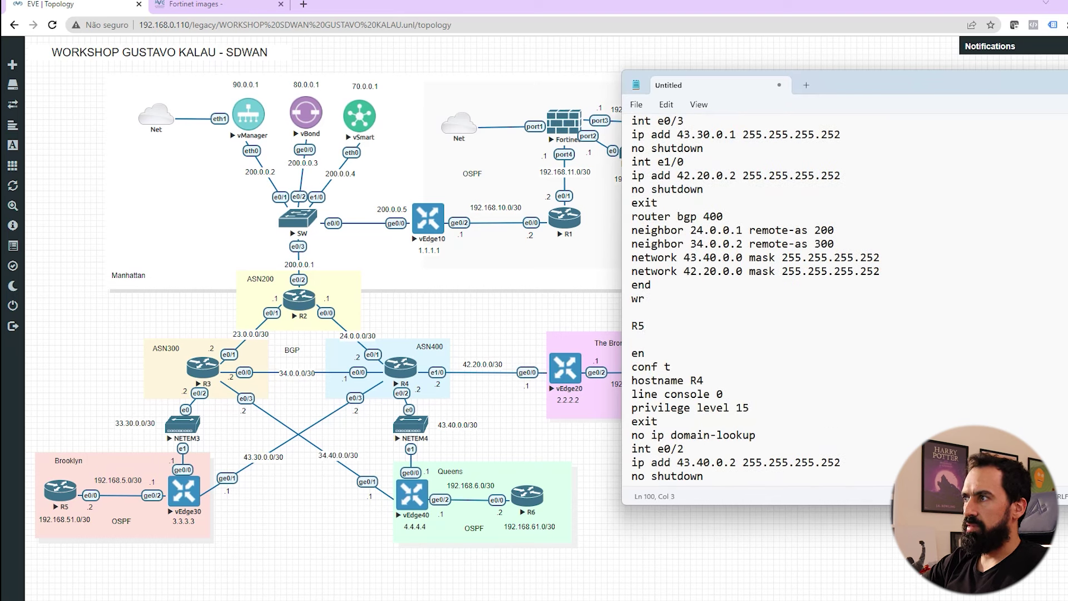
pyautogui.click(703, 378)
pyautogui.press('BackSpace')
pyautogui.write('5')
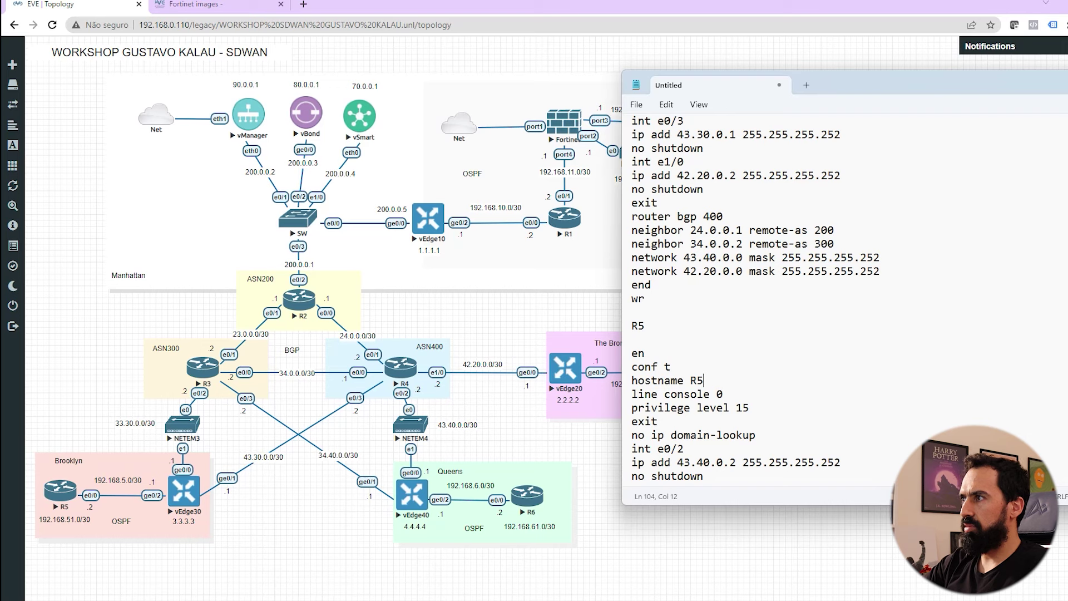
# Set R5's interface to e0/0 with address 192.168.5.2 255.255.255.252.
pyautogui.click(685, 452)
pyautogui.press('BackSpace')
pyautogui.write('0')
pyautogui.click(677, 466)
pyautogui.hotkey('shift', 'End')
pyautogui.write('19')
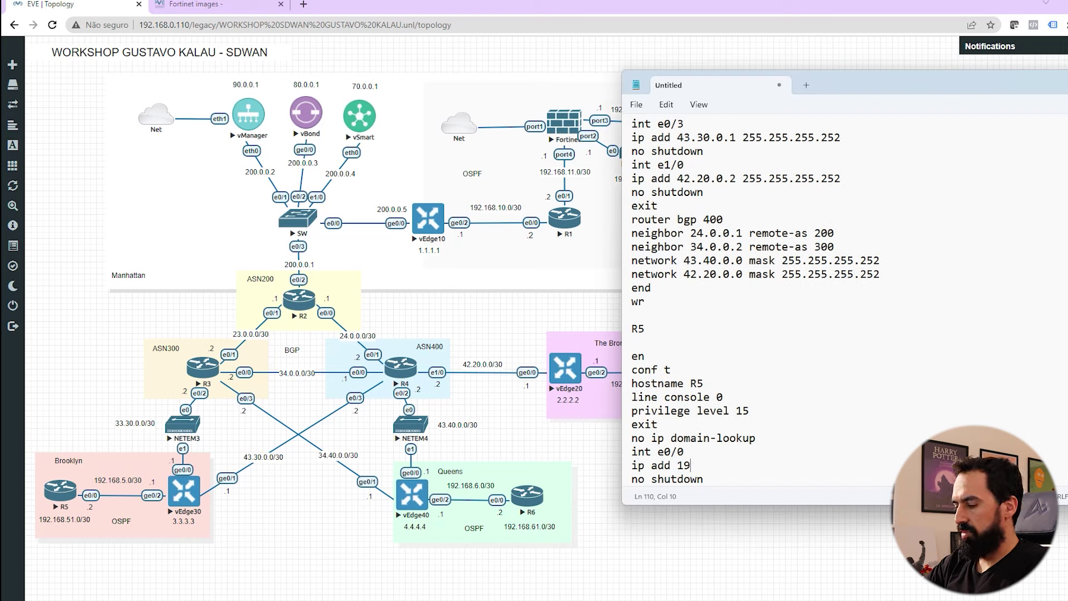
pyautogui.write('2.168.5.')
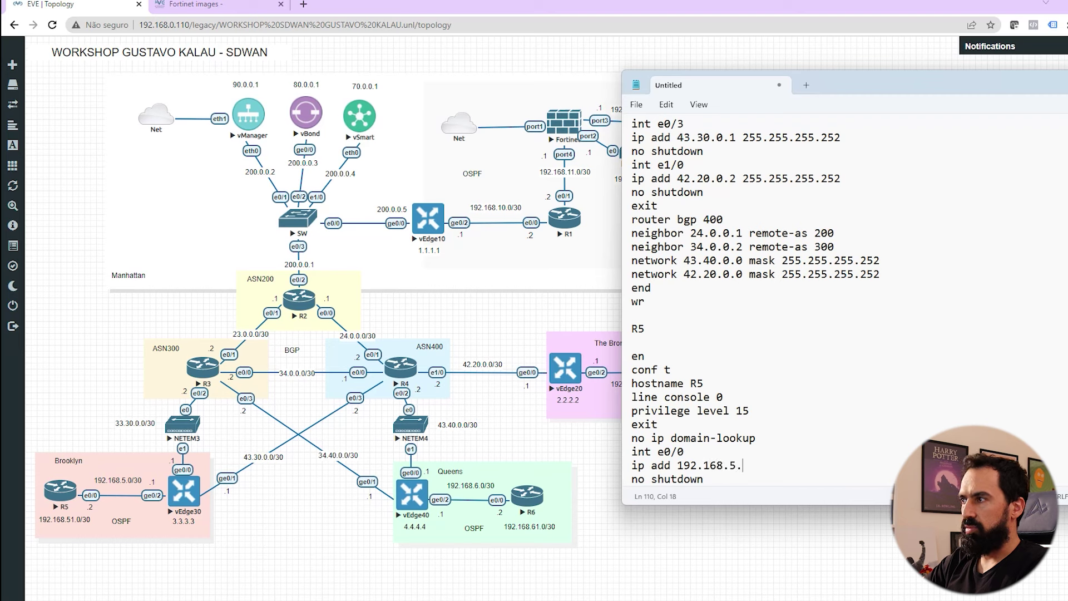
pyautogui.write('2 255.255.255.252')
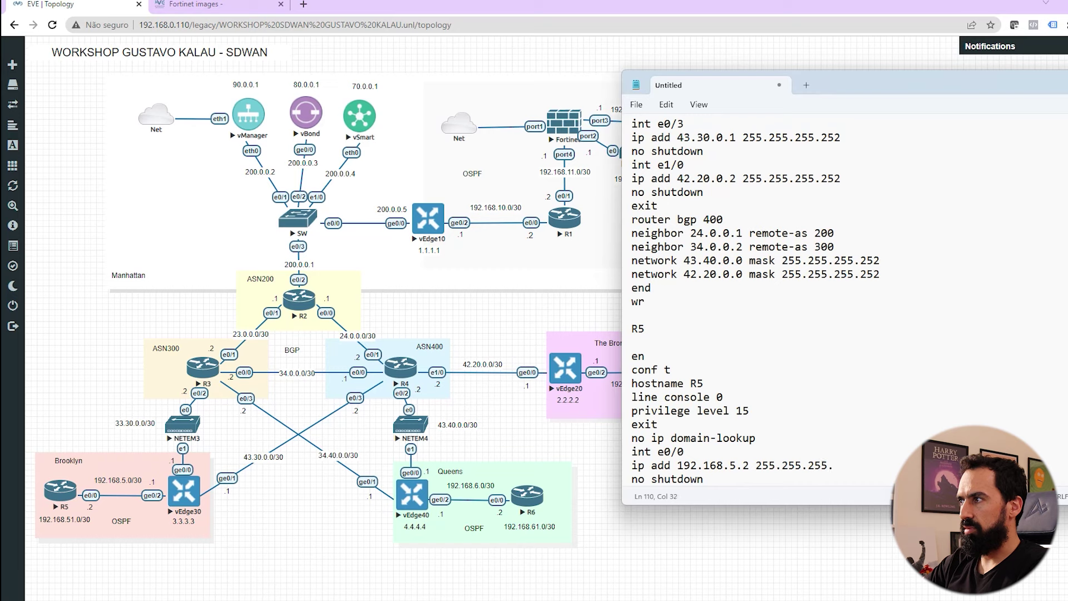
# Add an int lo0 section and 'ip ospf network point-to-point' under both e0/0 and lo0.
pyautogui.press('Down')
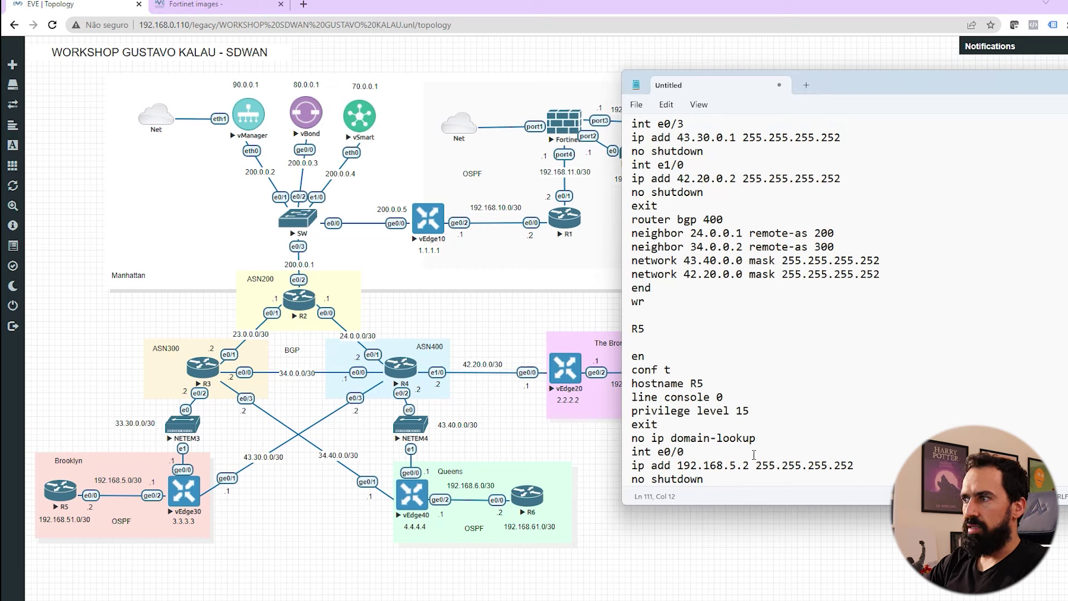
pyautogui.press('Down')
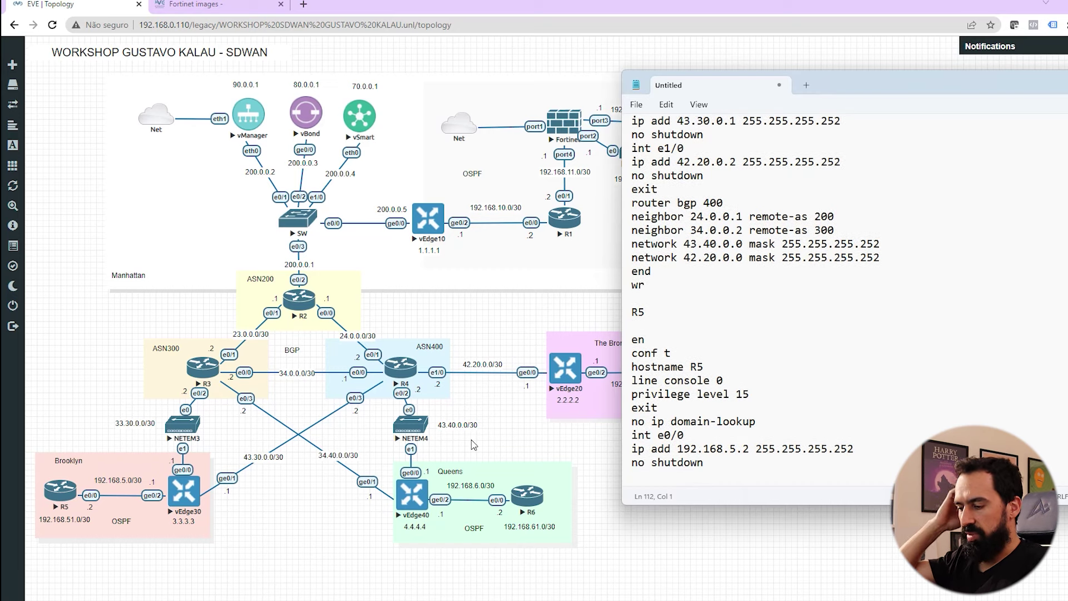
pyautogui.write('int lo')
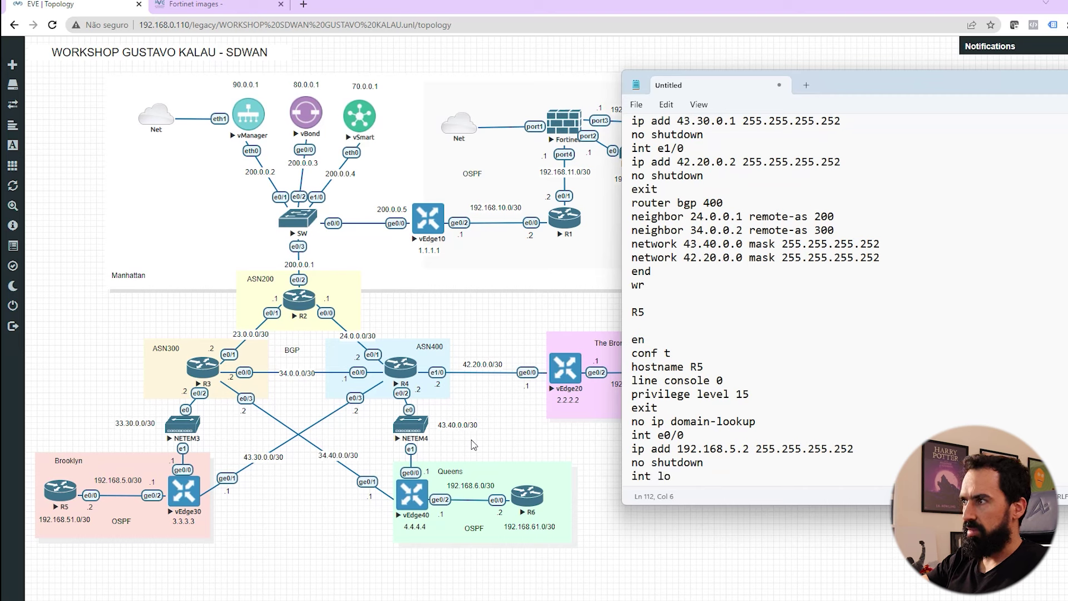
pyautogui.press('Up')
pyautogui.press('Up')
pyautogui.press('End')
pyautogui.press('Return')
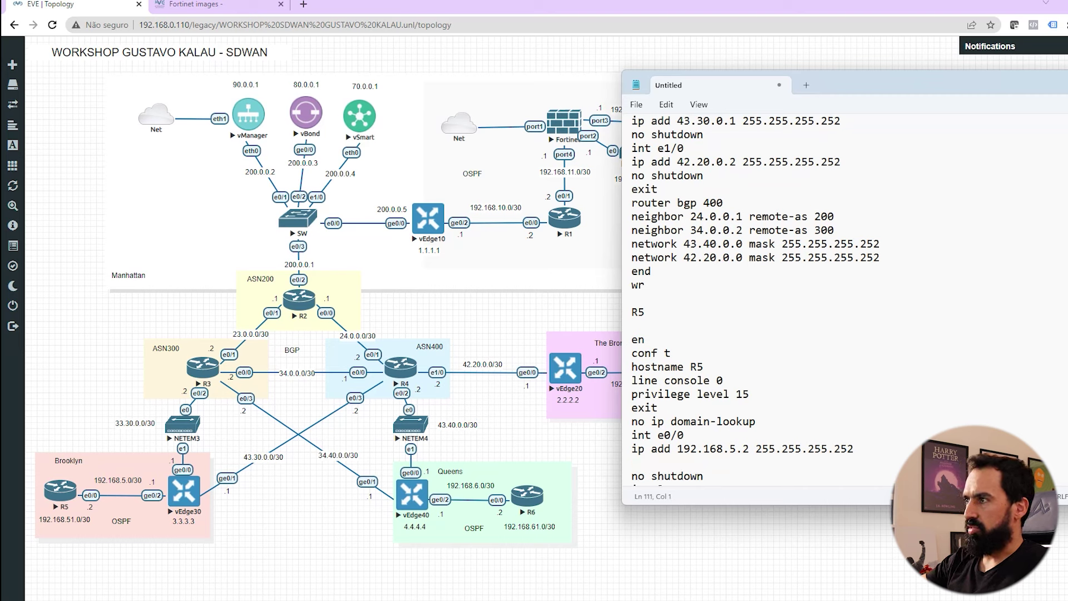
pyautogui.write('ip osp')
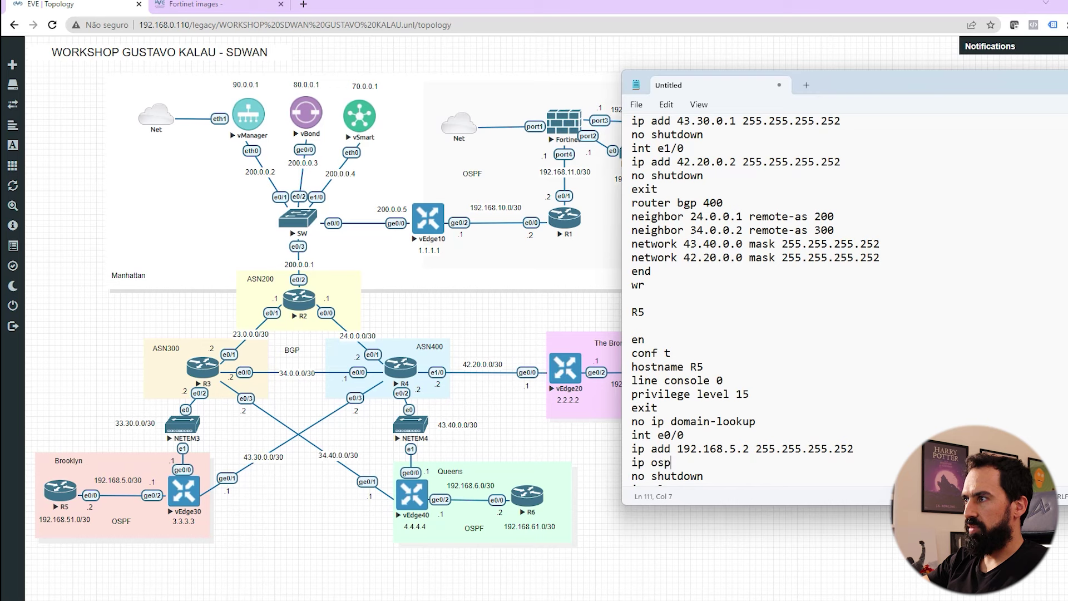
pyautogui.write('f network po')
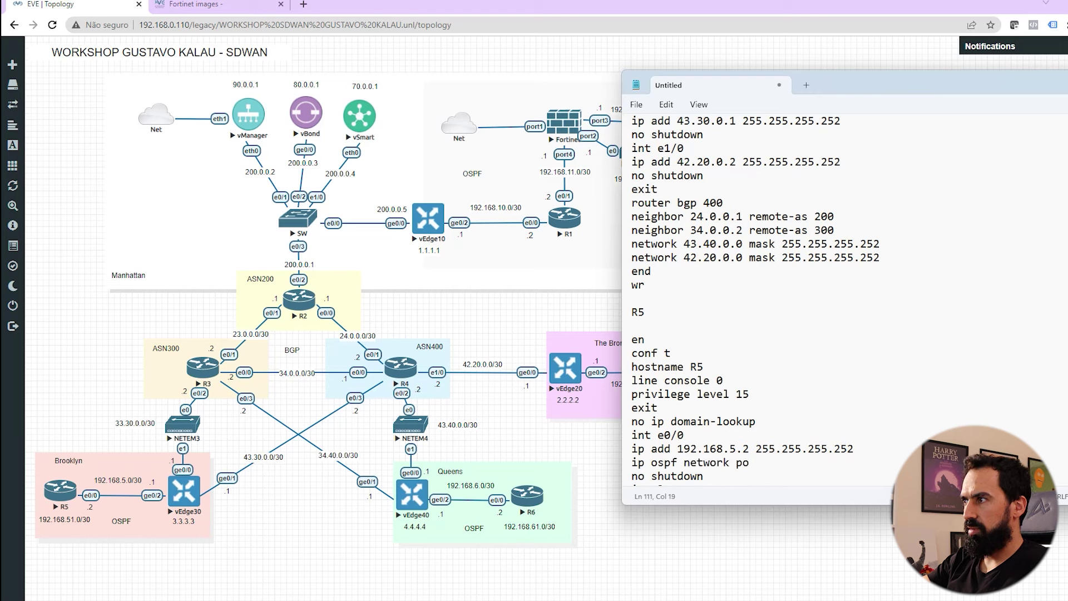
pyautogui.write('int-to-point-to-poi')
pyautogui.press('Down')
pyautogui.press('Down')
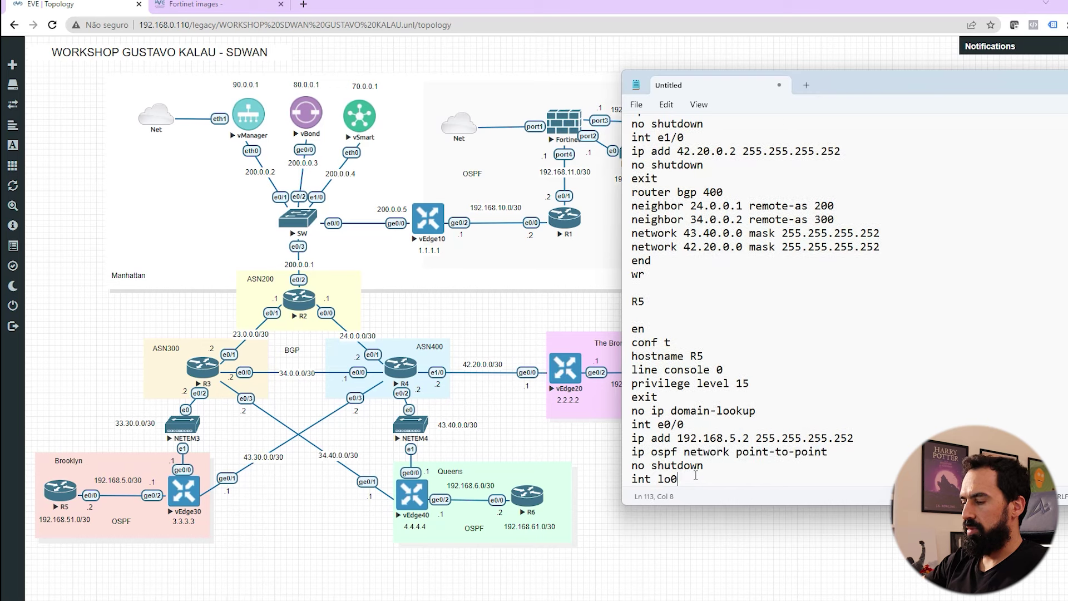
pyautogui.press('Return')
pyautogui.write('ip ospf network point-to-point')
# Give loopback lo0 the address 192.168.51.1 255.255.255.0, followed by exit.
pyautogui.moveTo(857, 421); pyautogui.dragTo(627, 425)
pyautogui.hotkey('ctrl', 'c')
pyautogui.click(695, 463)
pyautogui.press('Return')
pyautogui.hotkey('ctrl', 'v')
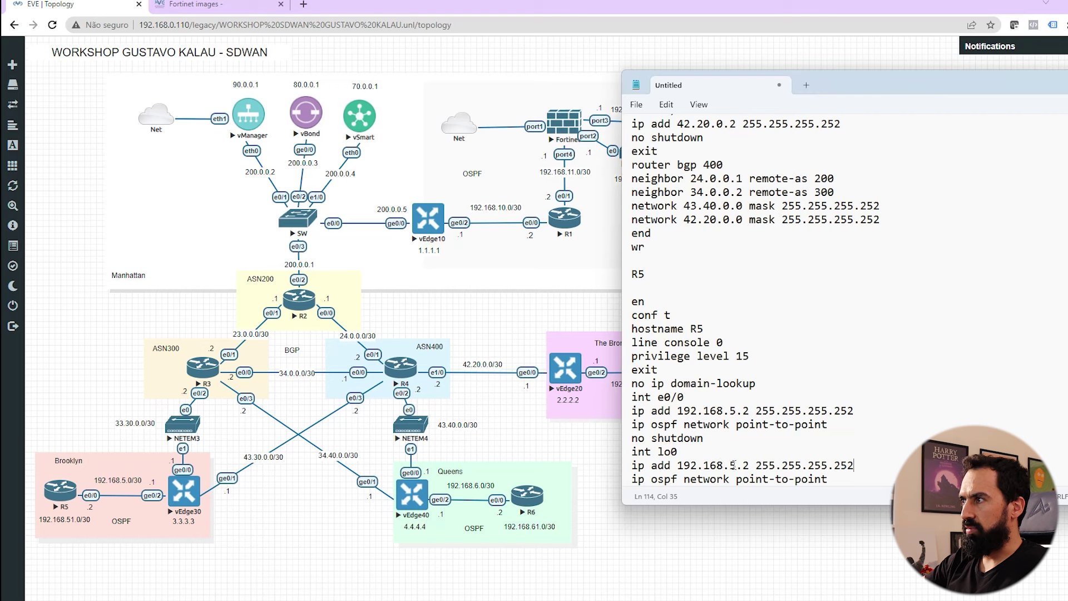
pyautogui.write('1')
pyautogui.press('Right')
pyautogui.press('BackSpace')
pyautogui.write('1')
pyautogui.moveTo(863, 467); pyautogui.dragTo(844, 467)
pyautogui.write('0')
pyautogui.press('Down')
pyautogui.press('Return')
pyautogui.write('exit')
# Add 'router ospf' with 'network 0.0.0.0 255.255.255.255 area 0', then end and wr, and select the R5 block.
pyautogui.press('Return')
pyautogui.write('rotuer ospf')
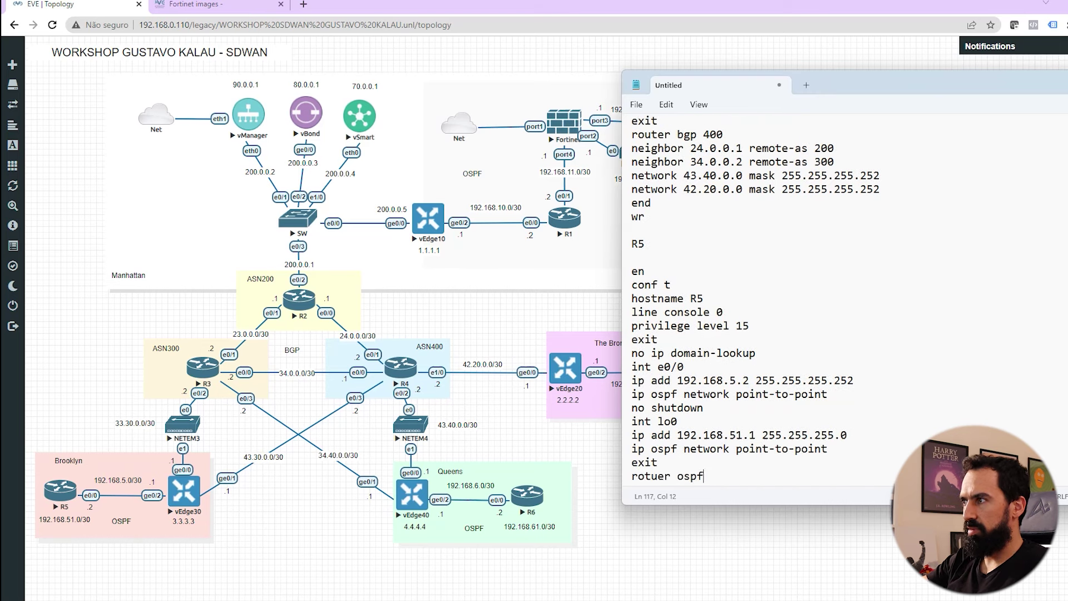
pyautogui.press('Return')
pyautogui.write('network 0.0.0.0 255.2555.25')
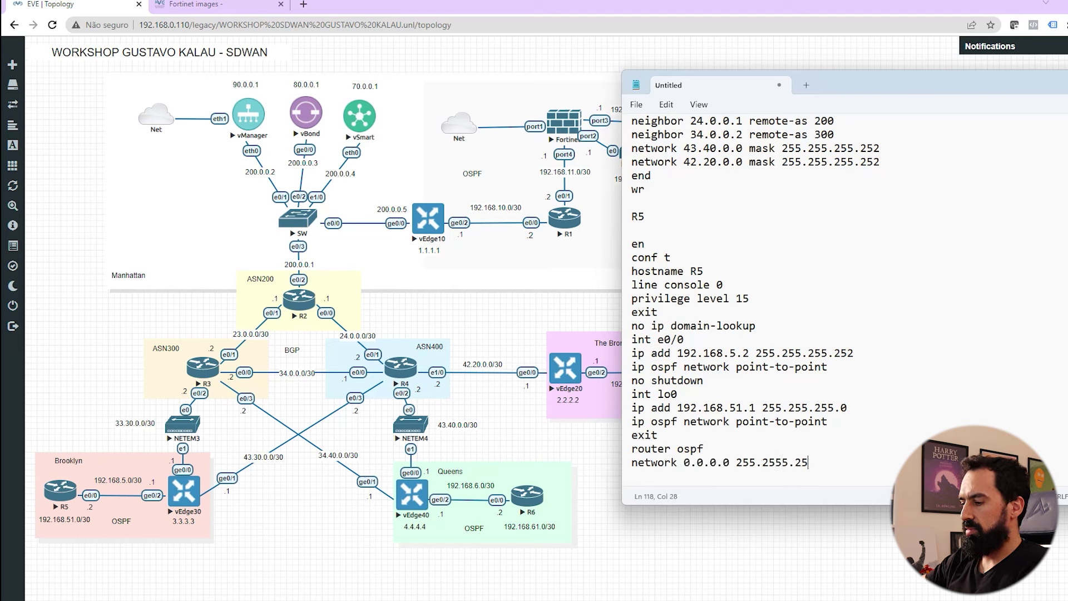
pyautogui.press('BackSpace')
pyautogui.press('BackSpace')
pyautogui.press('BackSpace')
pyautogui.write('.255.255 area 0')
pyautogui.press('Return')
pyautogui.write('end')
pyautogui.press('Return')
pyautogui.write('wr')
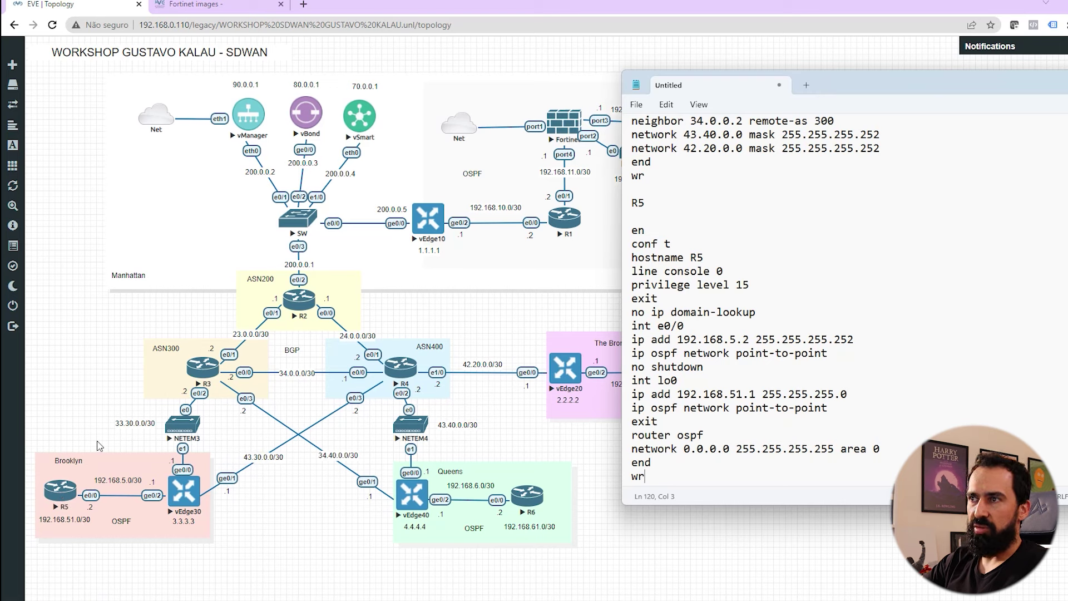
pyautogui.scroll(1, 885, 381)
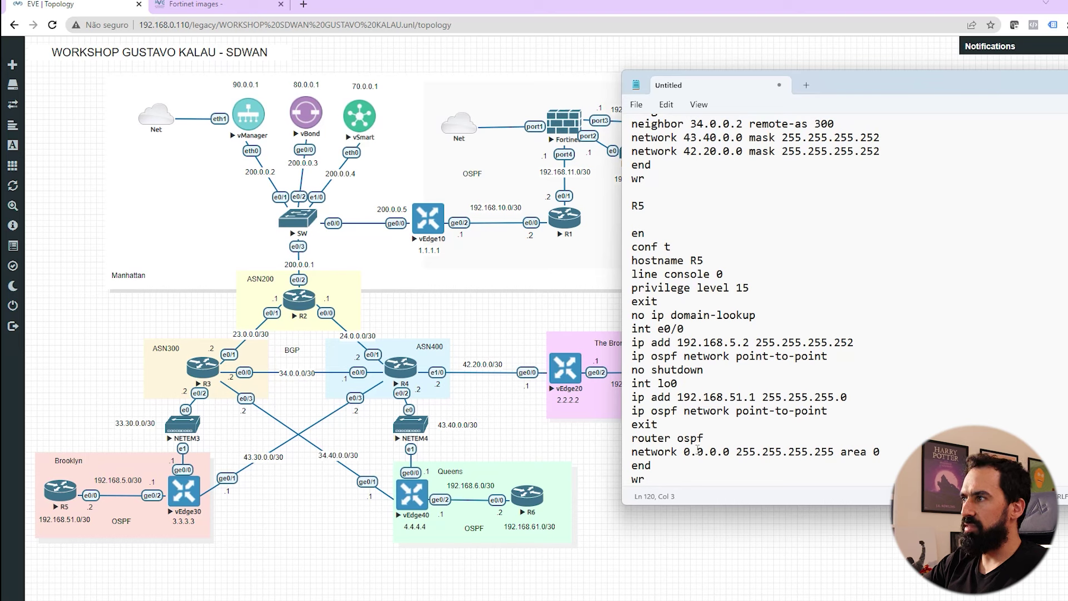
pyautogui.moveTo(658, 481); pyautogui.dragTo(595, 235)
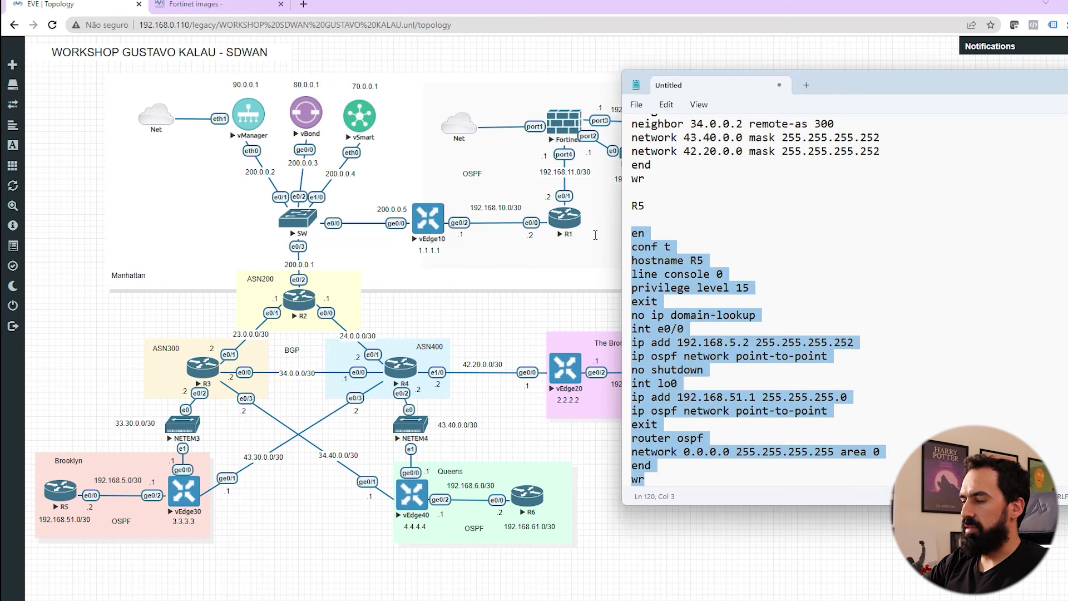
# Paste the R5 commands into the R5 console, then change the notes to 'router ospf 10'.
pyautogui.hotkey('ctrl', 'c')
pyautogui.hotkey('alt', 'Tab')
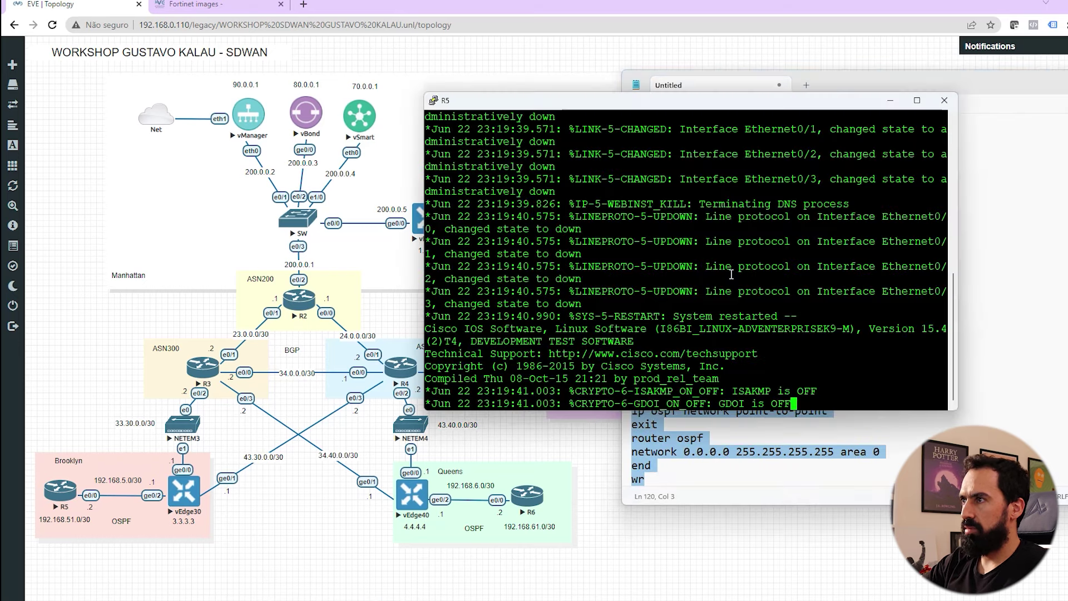
pyautogui.press('shift+Insert')
pyautogui.click(748, 414)
pyautogui.write('10')
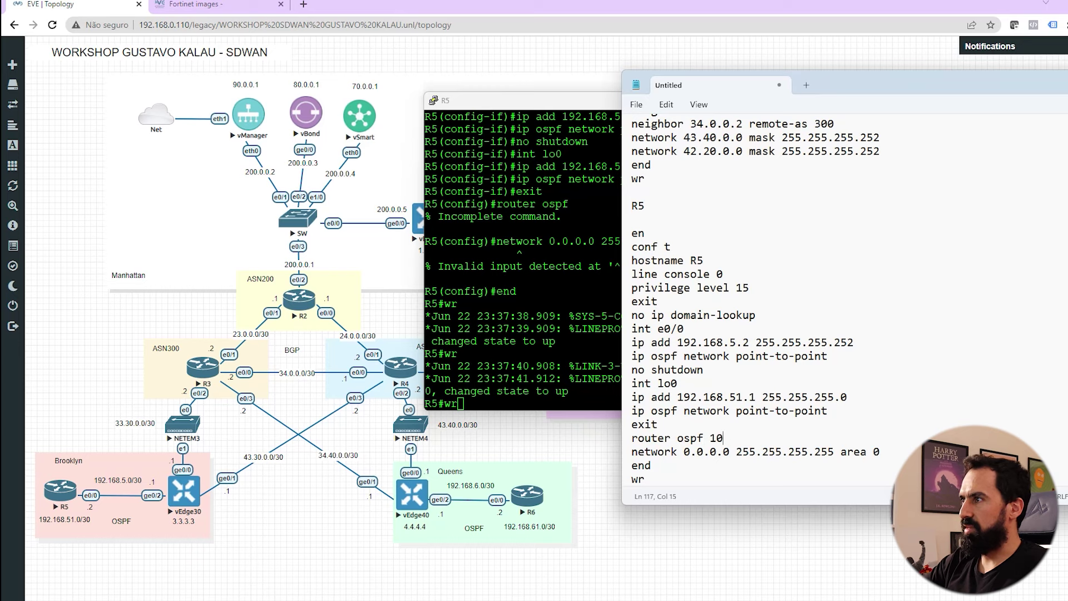
# Apply the corrected R5 configuration on the R5 console, save it with wr, and close the session.
pyautogui.hotkey('ctrl', 'a')
pyautogui.hotkey('ctrl', 'c')
pyautogui.hotkey('alt', 'Tab')
pyautogui.press('shift+Insert')
pyautogui.press('Return')
pyautogui.press('Return')
pyautogui.write('wr')
pyautogui.press('Return')
pyautogui.press('Return')
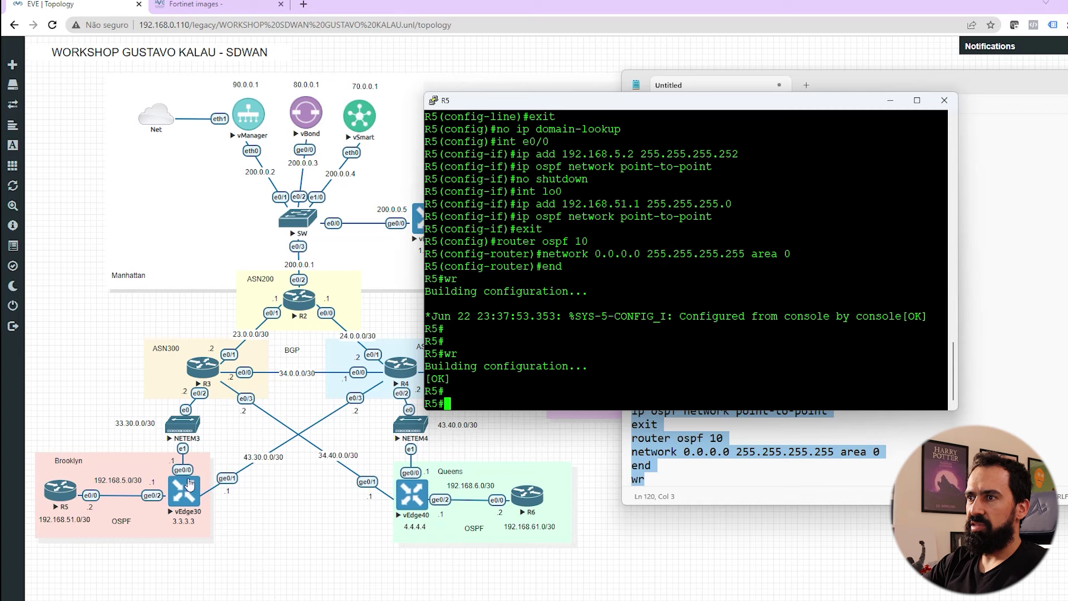
pyautogui.click(944, 100)
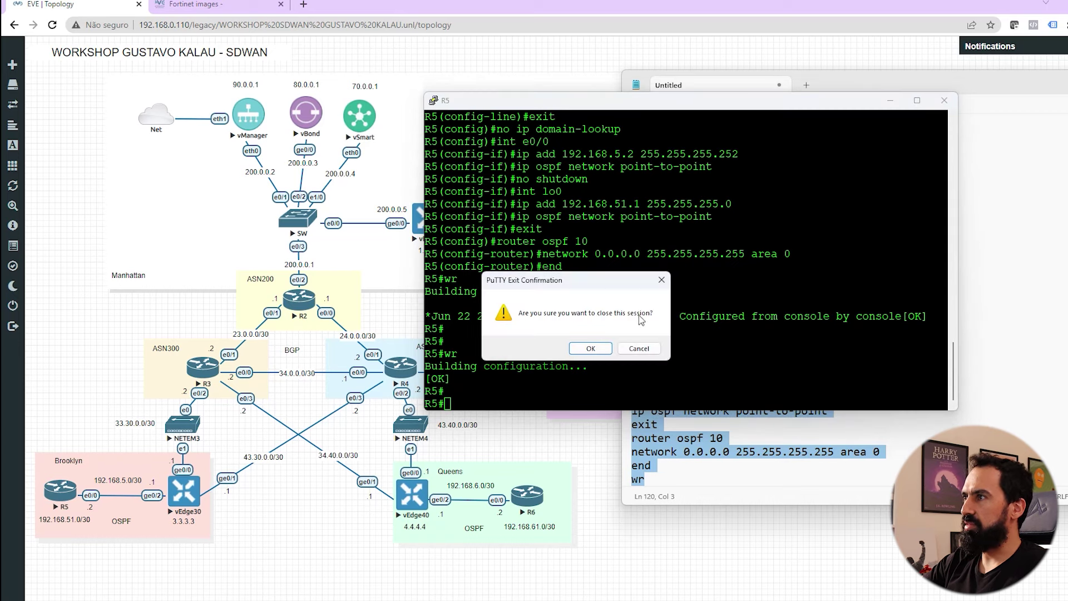
pyautogui.click(589, 348)
# Relabel the R6 and R7 loopback networks on the topology from /30 to /24.
pyautogui.moveTo(646, 479); pyautogui.dragTo(616, 202)
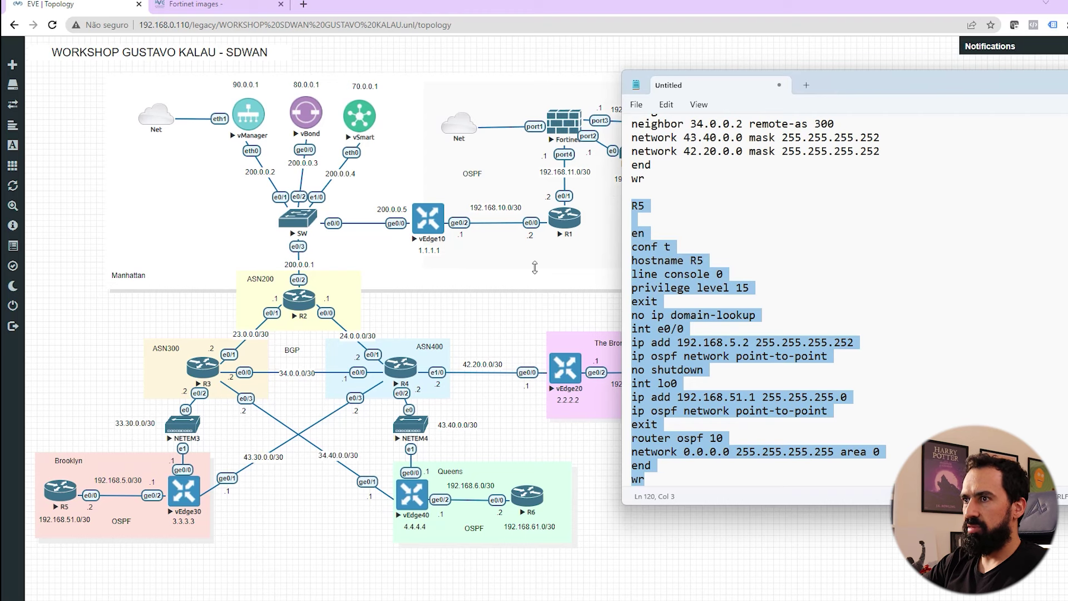
pyautogui.click(256, 584)
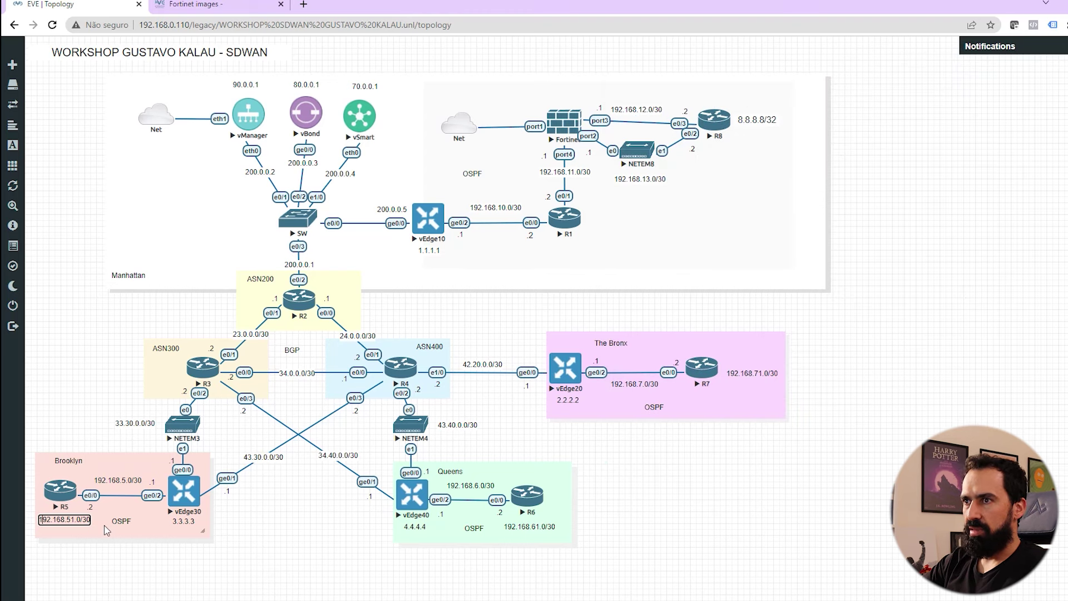
pyautogui.doubleClick(547, 526)
pyautogui.write('24')
pyautogui.doubleClick(773, 373)
pyautogui.write('24')
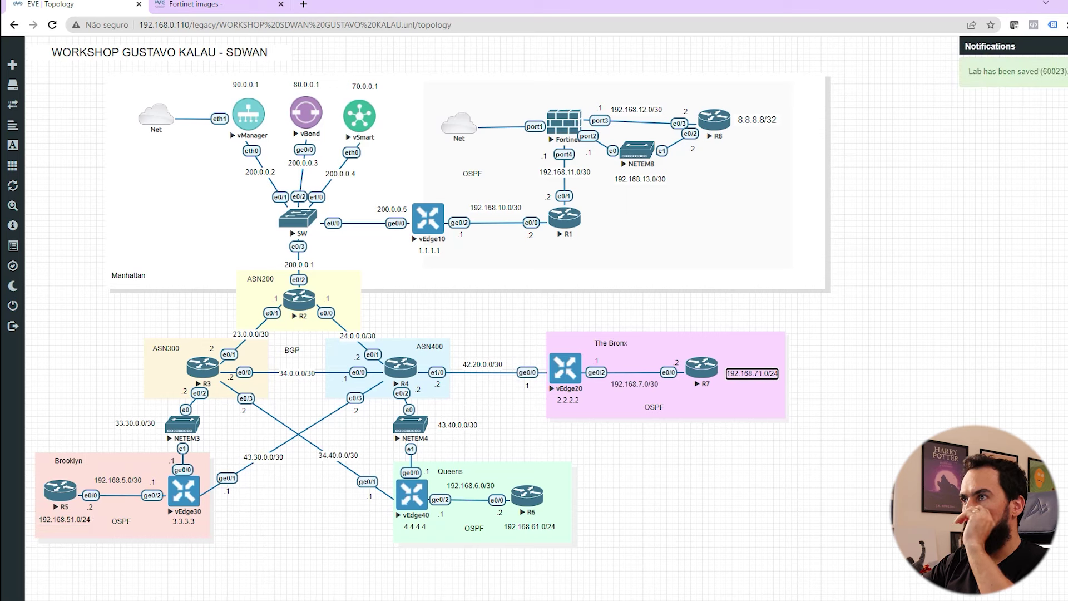
pyautogui.press('Return')
pyautogui.click(584, 590)
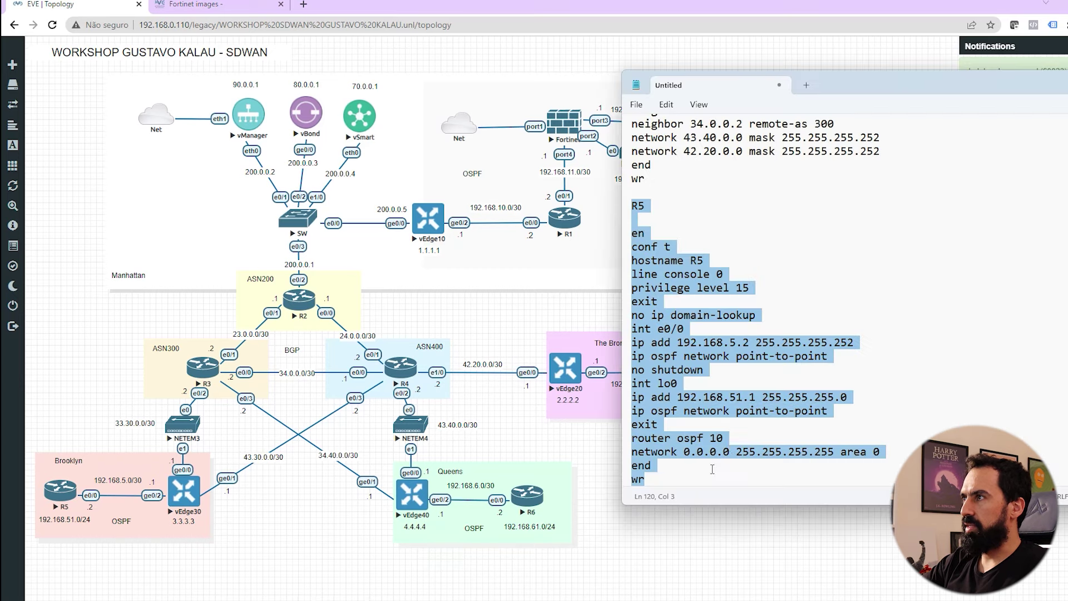
# Duplicate the R5 block for R6, changing addresses to 192.168.6.2 and loopback 192.168.61.1.
pyautogui.click(645, 479)
pyautogui.moveTo(645, 480); pyautogui.dragTo(623, 210)
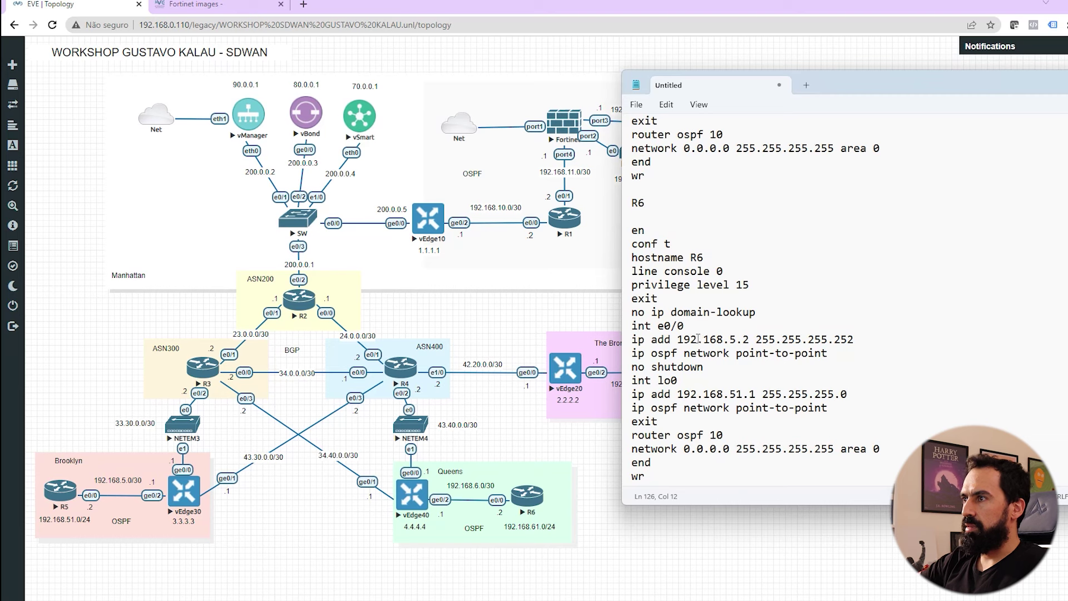
pyautogui.doubleClick(733, 339)
pyautogui.write('6')
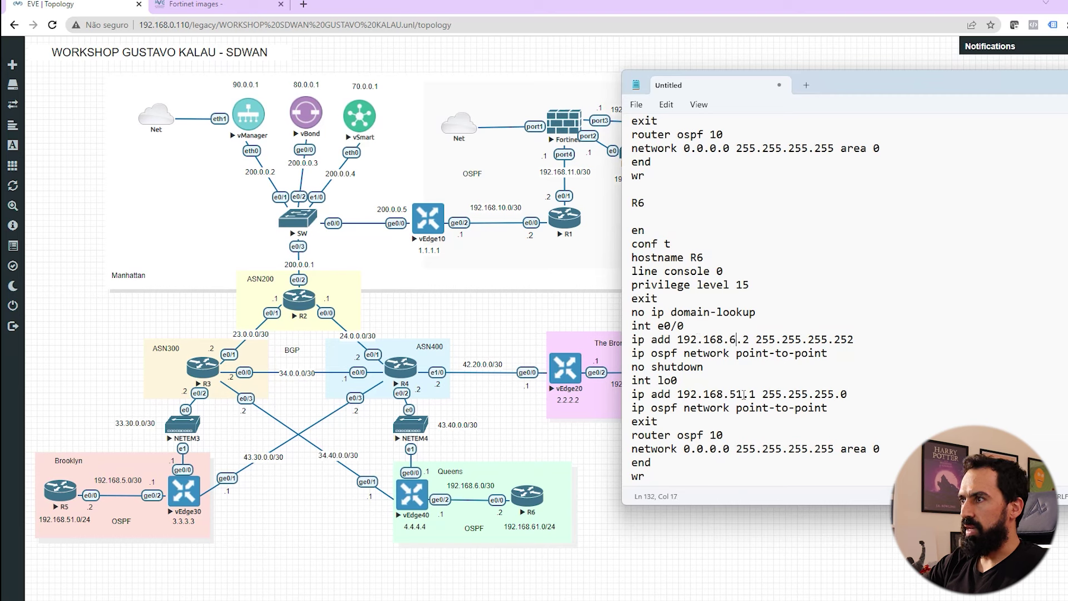
pyautogui.doubleClick(743, 394)
pyautogui.write('61')
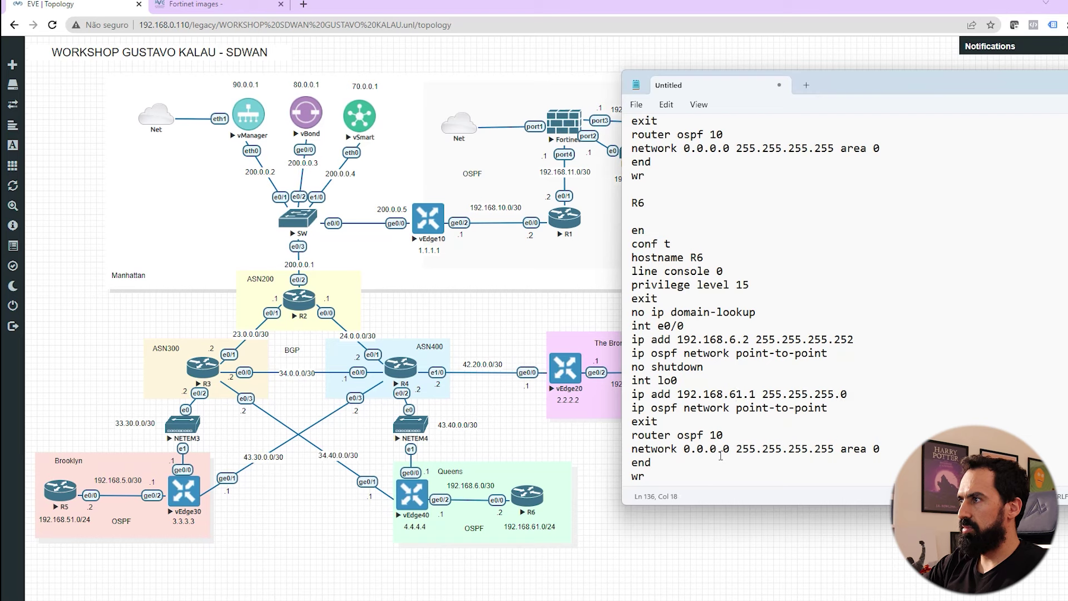
pyautogui.moveTo(663, 477); pyautogui.dragTo(618, 227)
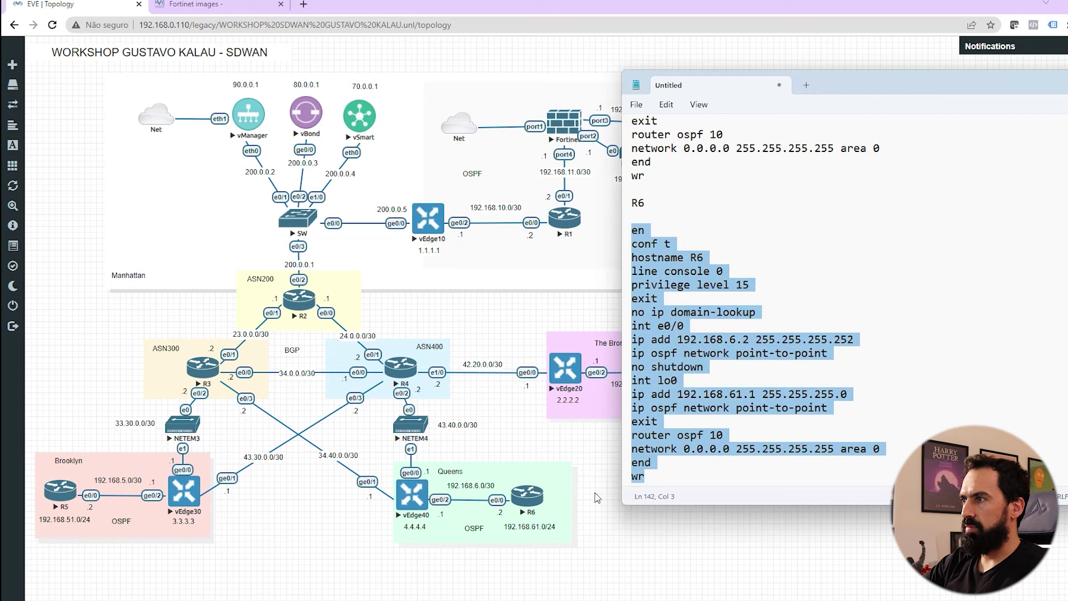
# Paste the R6 commands into the R6 console, run them including the save, and minimize it.
pyautogui.moveTo(590, 599)
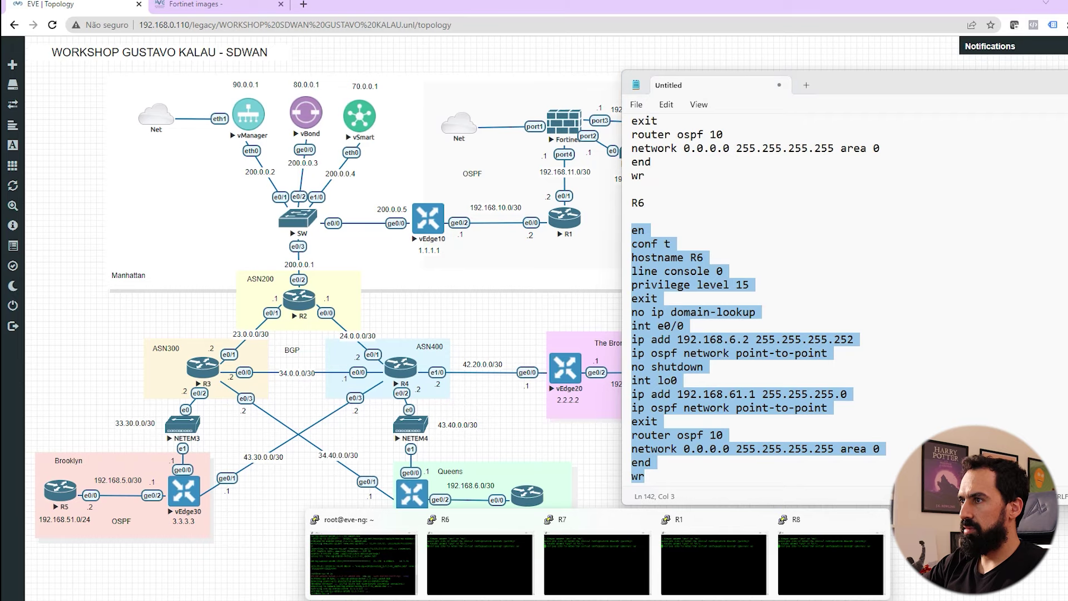
pyautogui.click(512, 578)
pyautogui.press('Return')
pyautogui.rightClick(545, 283)
pyautogui.press('Return')
pyautogui.click(581, 111)
pyautogui.click(734, 428)
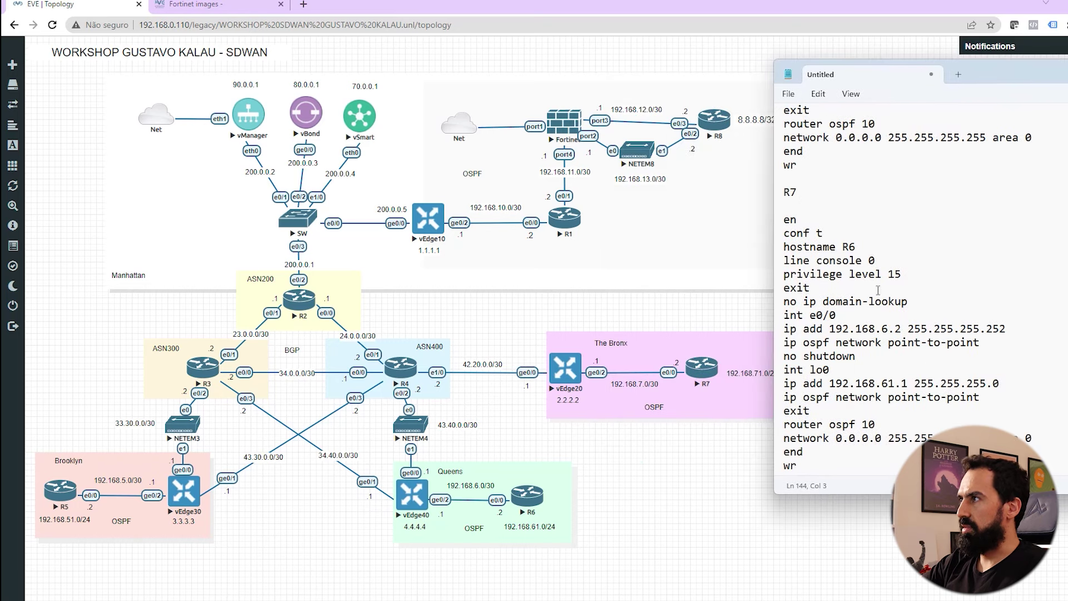
# Edit the copy into R7's config: hostname R7, e0/0 192.168.7.2, loopback 192.168.71.1.
pyautogui.click(880, 247)
pyautogui.press('BackSpace')
pyautogui.write('7')
pyautogui.click(879, 328)
pyautogui.press('Delete')
pyautogui.write('7')
pyautogui.moveTo(892, 383); pyautogui.dragTo(883, 383)
pyautogui.write('7')
pyautogui.moveTo(803, 467); pyautogui.dragTo(761, 226)
pyautogui.hotkey('alt', 'Tab')
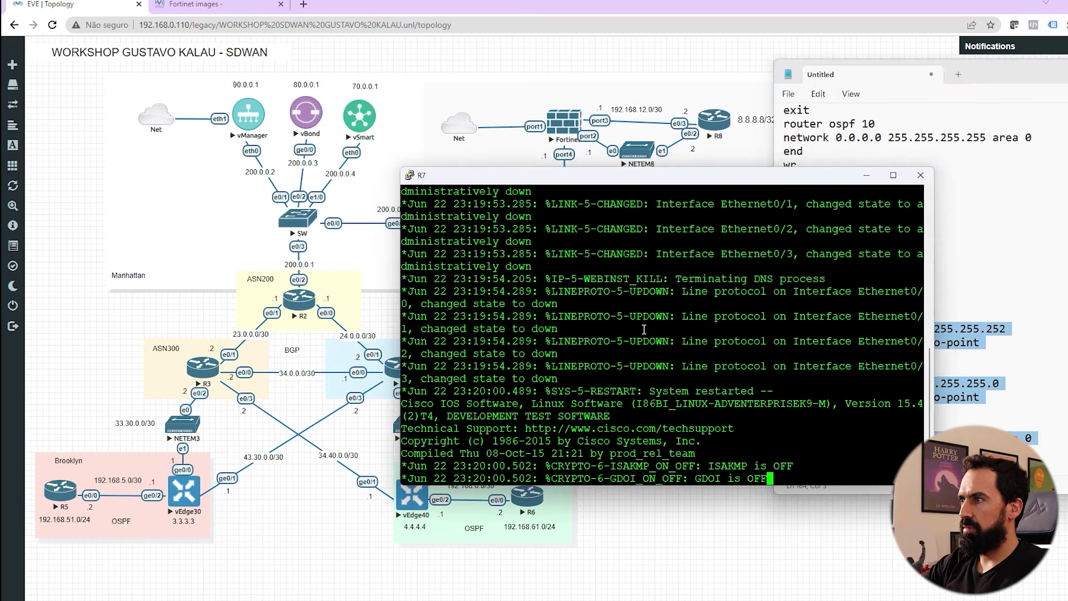
pyautogui.click(905, 383)
pyautogui.scroll(1, 885, 393)
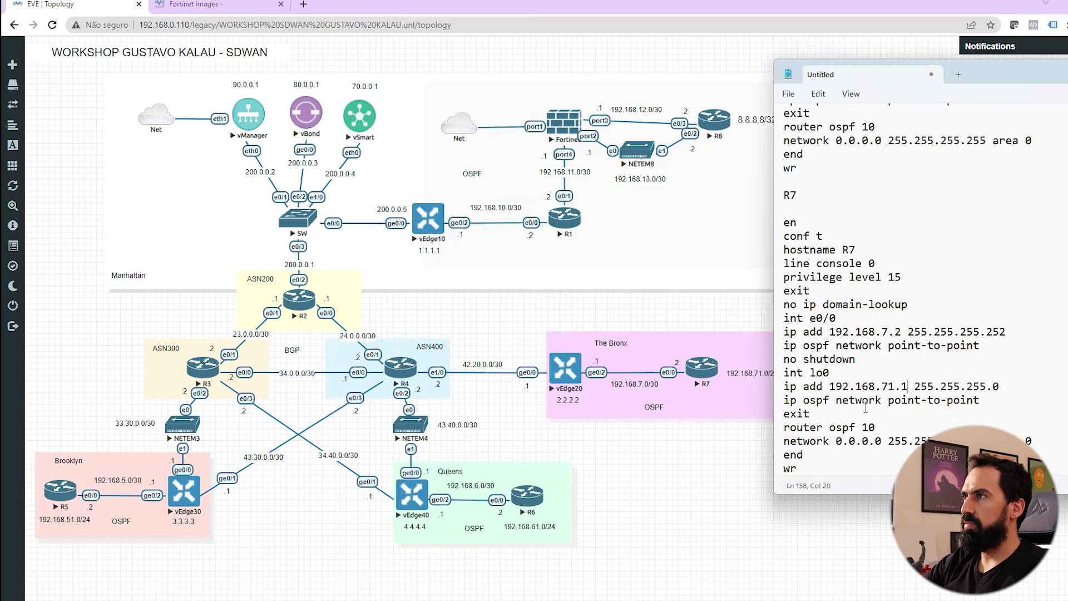
# Change the block to R1 with e0/0 at 192.168.10.2 and delete the loopback lines.
pyautogui.hotkey('ctrl', 'z')
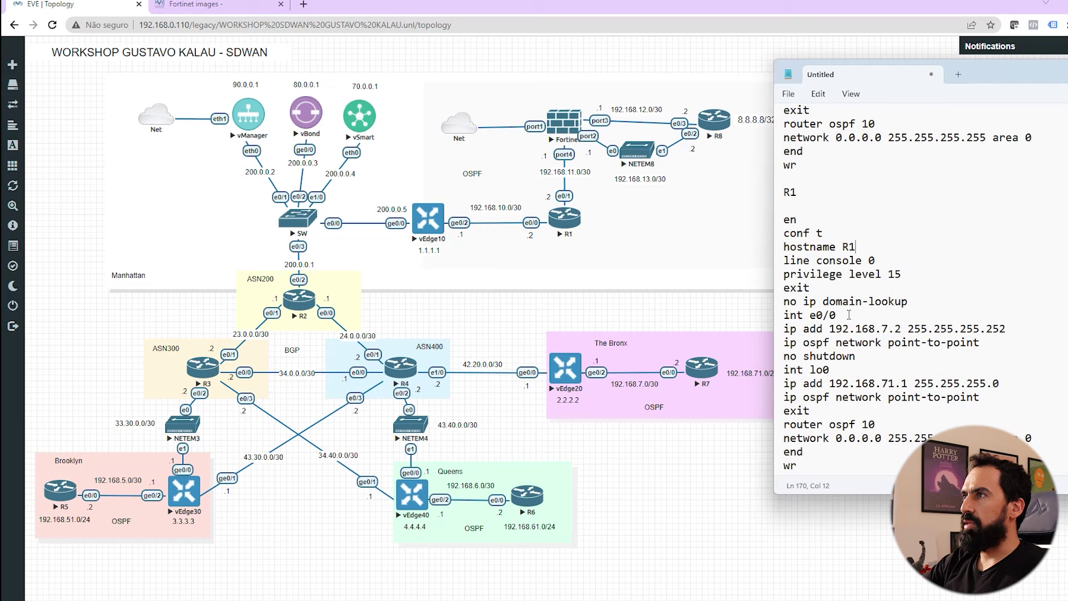
pyautogui.press('BackSpace')
pyautogui.write('10')
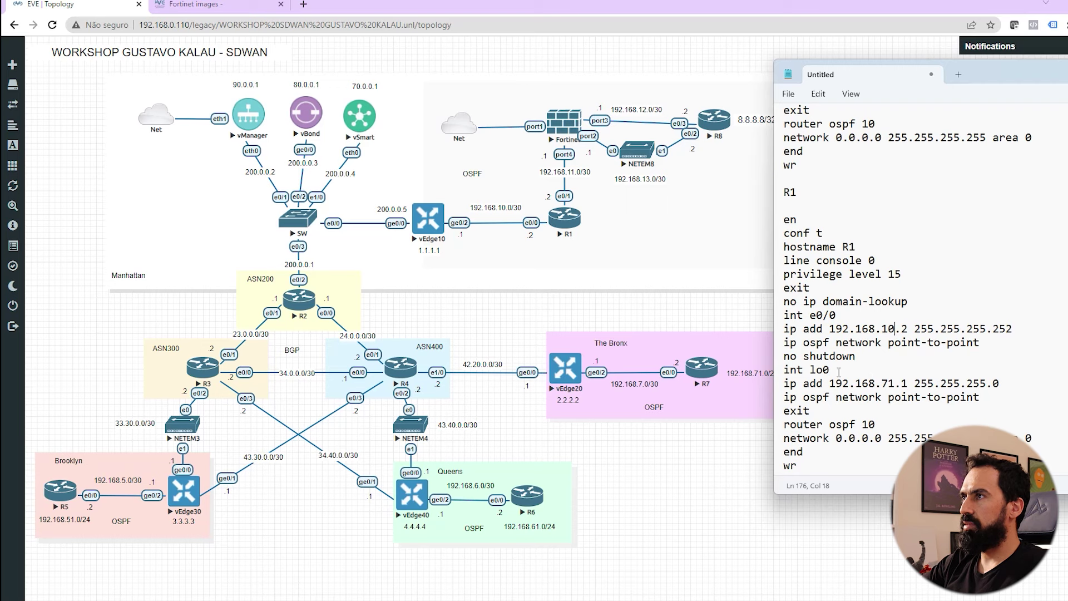
pyautogui.click(782, 369)
pyautogui.hotkey('shift', 'Down')
pyautogui.hotkey('shift', 'Down')
pyautogui.hotkey('shift', 'End')
pyautogui.press('Delete')
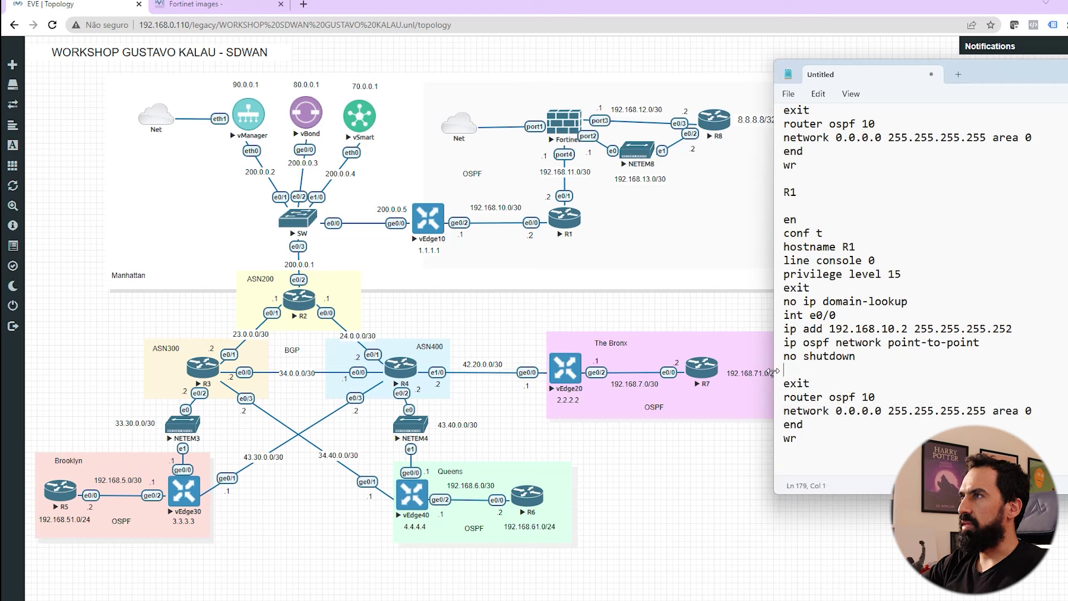
# Duplicate the e0/0 lines as e0/1 with address 192.168.11.2 and select the R1 block.
pyautogui.moveTo(867, 358); pyautogui.dragTo(784, 315)
pyautogui.hotkey('ctrl', 'c')
pyautogui.click(835, 370)
pyautogui.hotkey('ctrl', 'v')
pyautogui.click(834, 369)
pyautogui.press('BackSpace')
pyautogui.write('1')
pyautogui.doubleClick(891, 384)
pyautogui.write('11')
pyautogui.moveTo(801, 474); pyautogui.dragTo(723, 211)
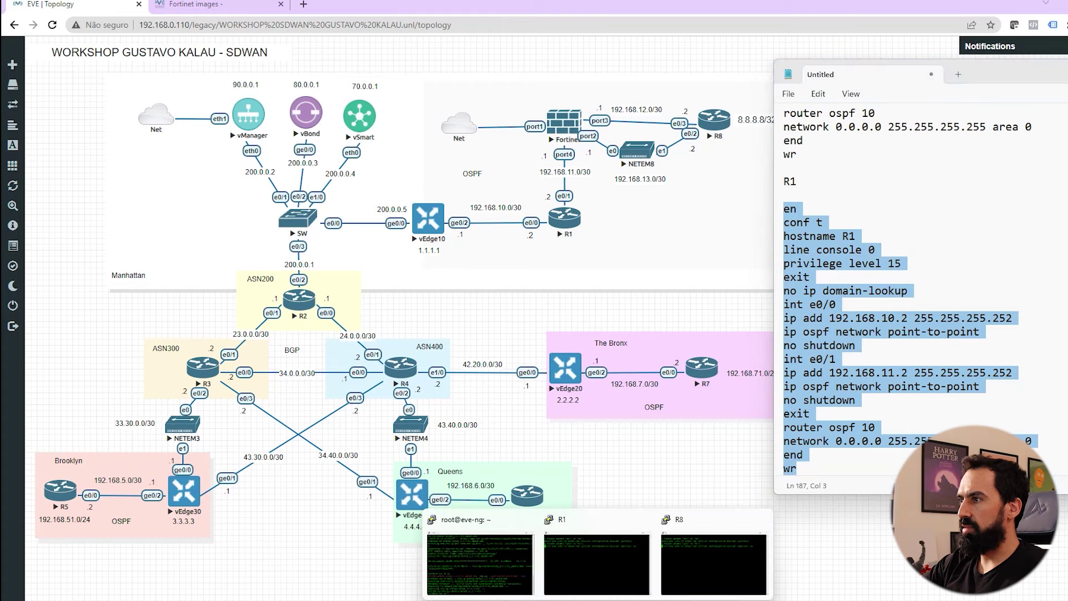
# Open the R1 console, minimize it, and move the notes window lower.
pyautogui.click(619, 558)
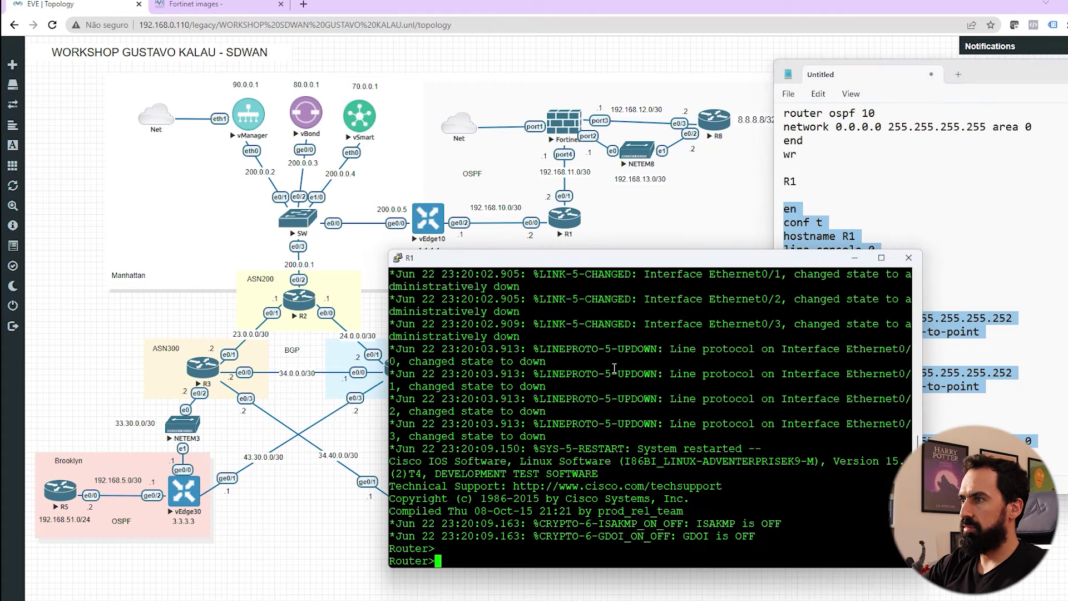
pyautogui.click(855, 257)
pyautogui.moveTo(801, 69); pyautogui.dragTo(805, 99)
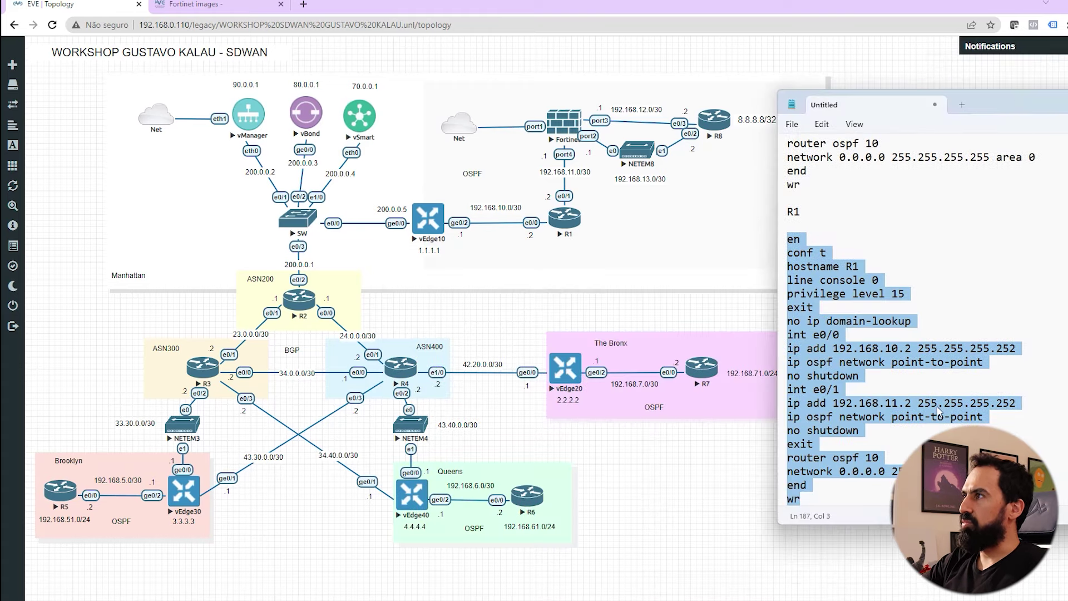
# Duplicate the R1 block as R8 using e0/2 and e0/3 with 192.168.12.2 and 192.168.13.2.
pyautogui.moveTo(811, 498); pyautogui.dragTo(770, 213)
pyautogui.press('End')
pyautogui.press('BackSpace')
pyautogui.write('8')
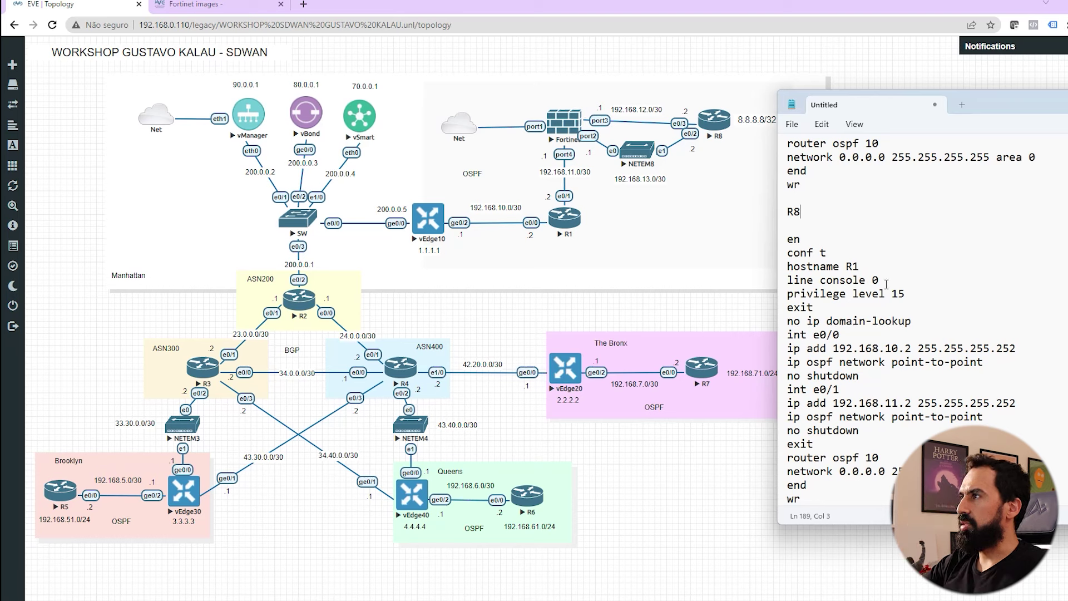
pyautogui.moveTo(860, 266); pyautogui.dragTo(852, 266)
pyautogui.write('8')
pyautogui.doubleClick(836, 334)
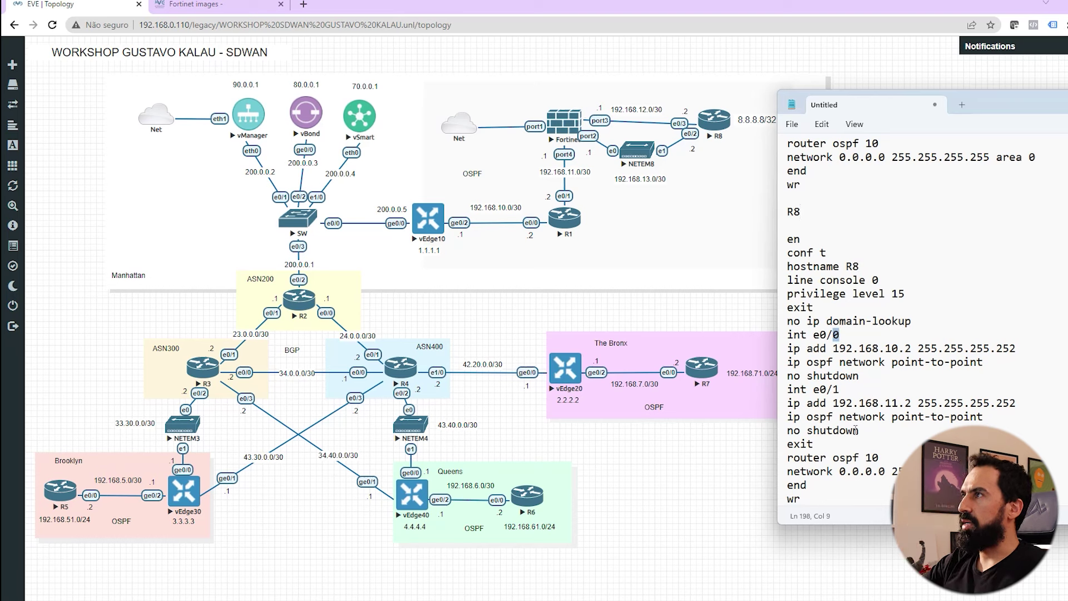
pyautogui.write('2')
pyautogui.doubleClick(834, 389)
pyautogui.write('3')
pyautogui.moveTo(897, 349); pyautogui.dragTo(892, 349)
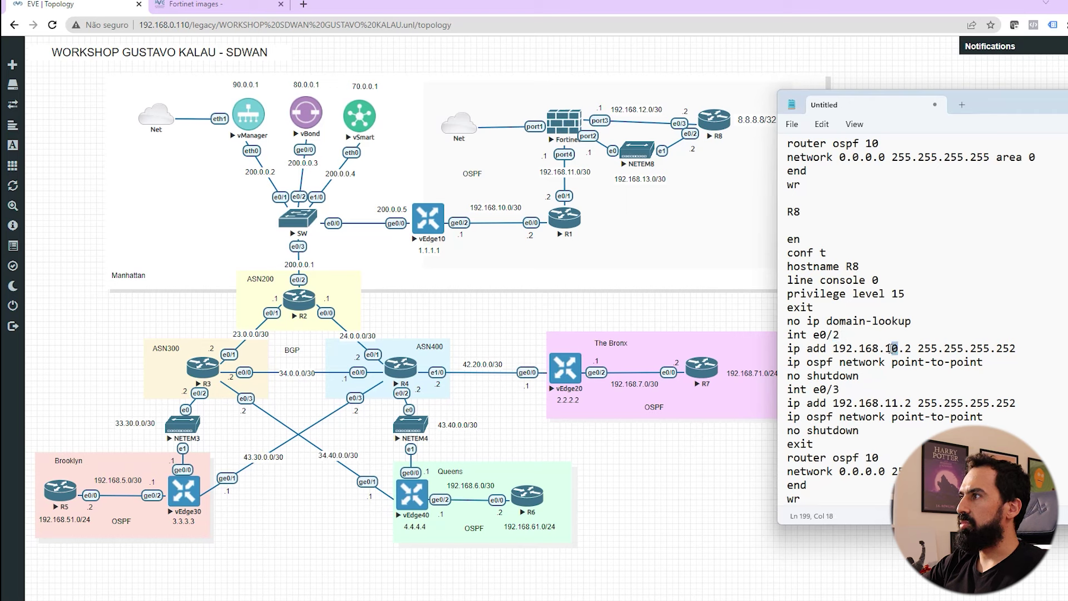
pyautogui.write('2')
pyautogui.moveTo(898, 402); pyautogui.dragTo(891, 403)
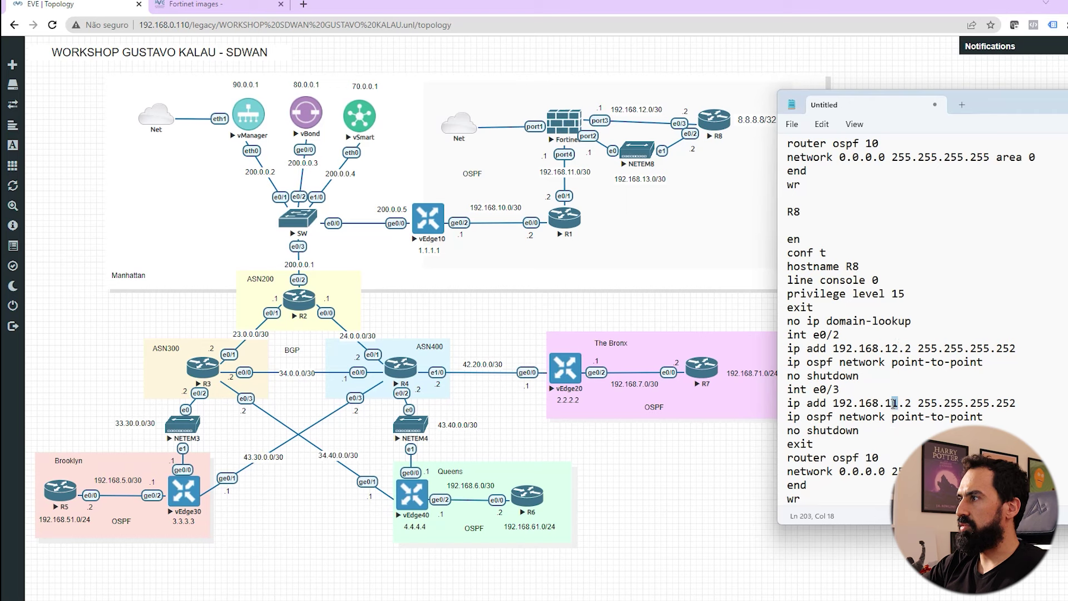
pyautogui.write('3')
# Keep the OSPF point-to-point lines and add a loopback 8.8.8.8 after the network statement.
pyautogui.moveTo(998, 362); pyautogui.dragTo(784, 356)
pyautogui.press('BackSpace')
pyautogui.press('BackSpace')
pyautogui.press('Down')
pyautogui.press('Down')
pyautogui.press('Down')
pyautogui.press('Down')
pyautogui.hotkey('shift', 'Home')
pyautogui.press('BackSpace')
pyautogui.press('BackSpace')
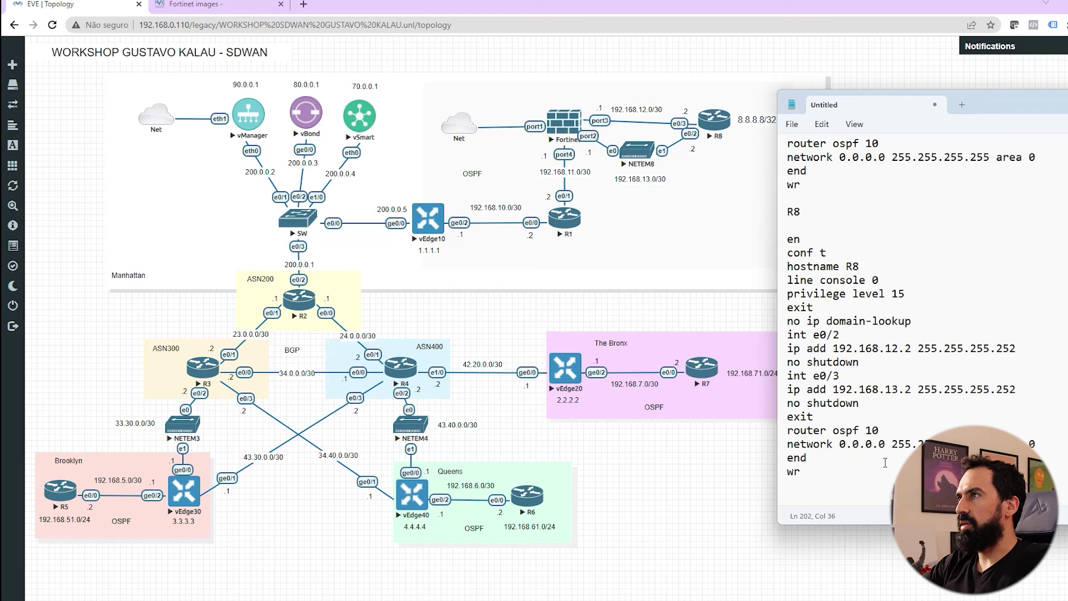
pyautogui.press('Return')
pyautogui.hotkey('ctrl', 'z')
pyautogui.hotkey('ctrl', 'z')
pyautogui.hotkey('ctrl', 'z')
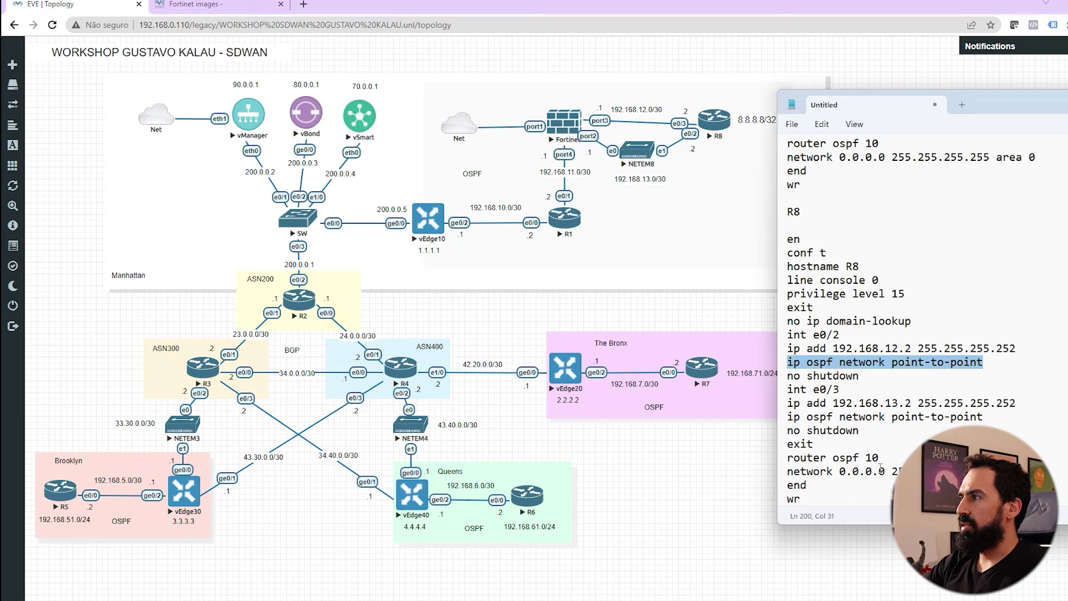
pyautogui.click(845, 362)
pyautogui.click(1053, 471)
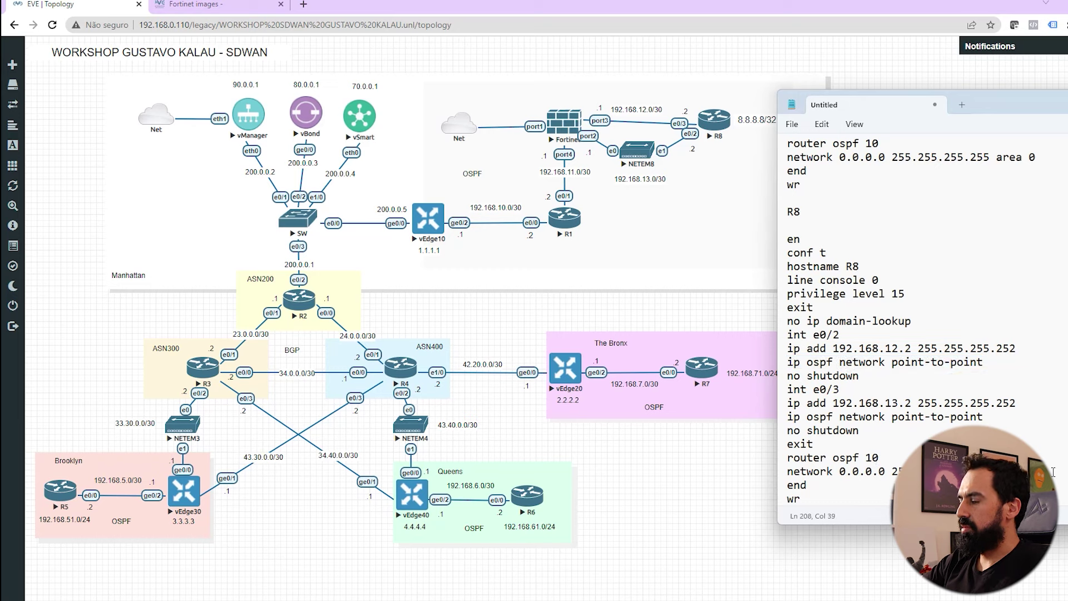
pyautogui.press('Return')
pyautogui.scroll(3, 845, 257)
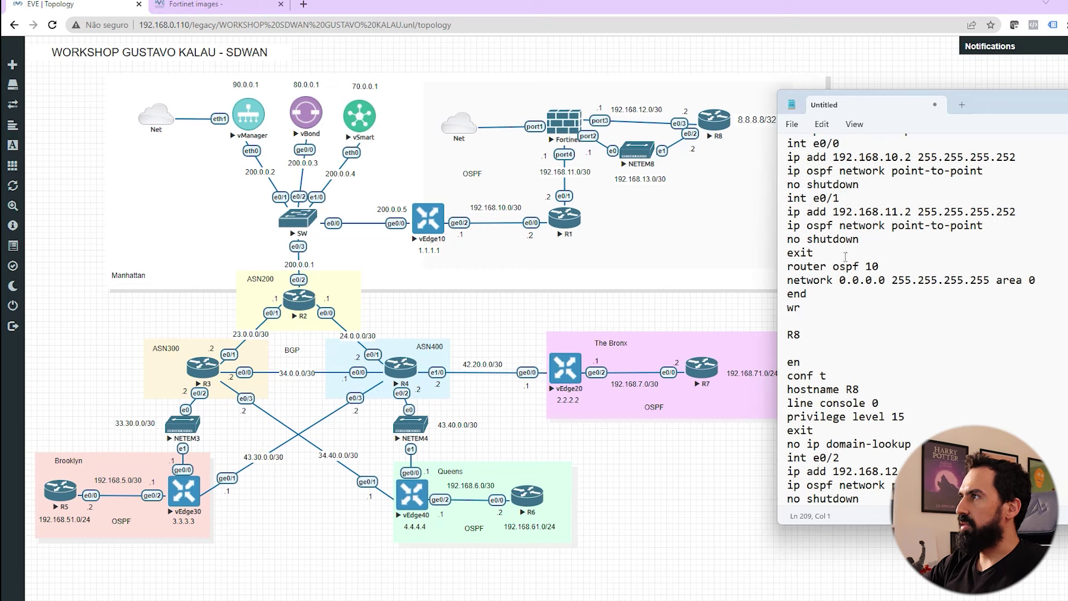
pyautogui.hotkey('ctrl', 'v')
pyautogui.moveTo(833, 468); pyautogui.dragTo(907, 468)
pyautogui.write('8.8')
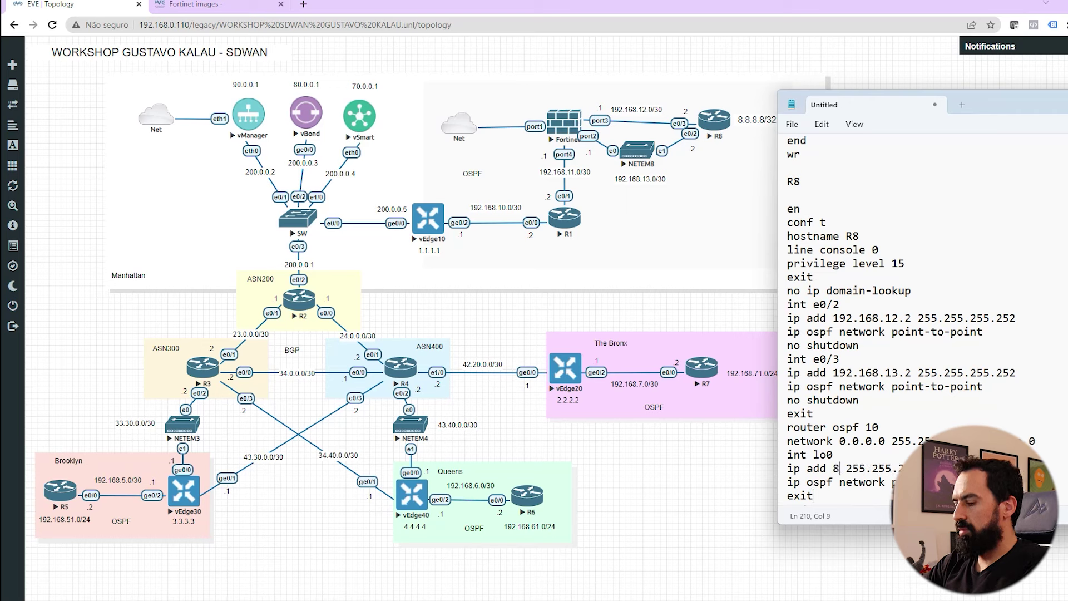
pyautogui.write('.8.8')
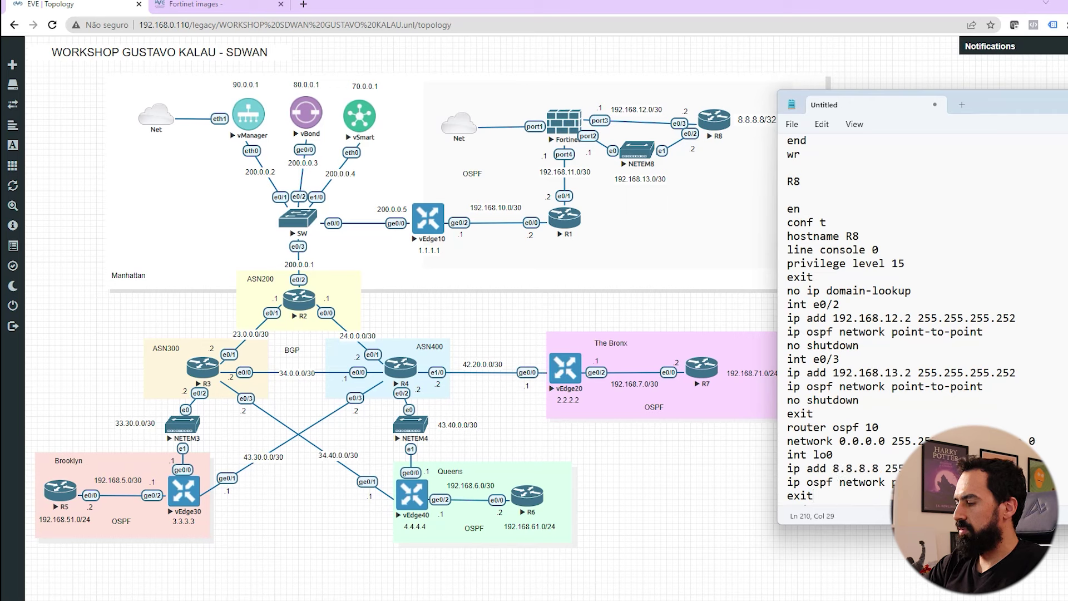
# Select the finished R8 script, then close the R8 console session and confirm.
pyautogui.hotkey('ctrl', 'End')
pyautogui.moveTo(800, 499); pyautogui.dragTo(770, 188)
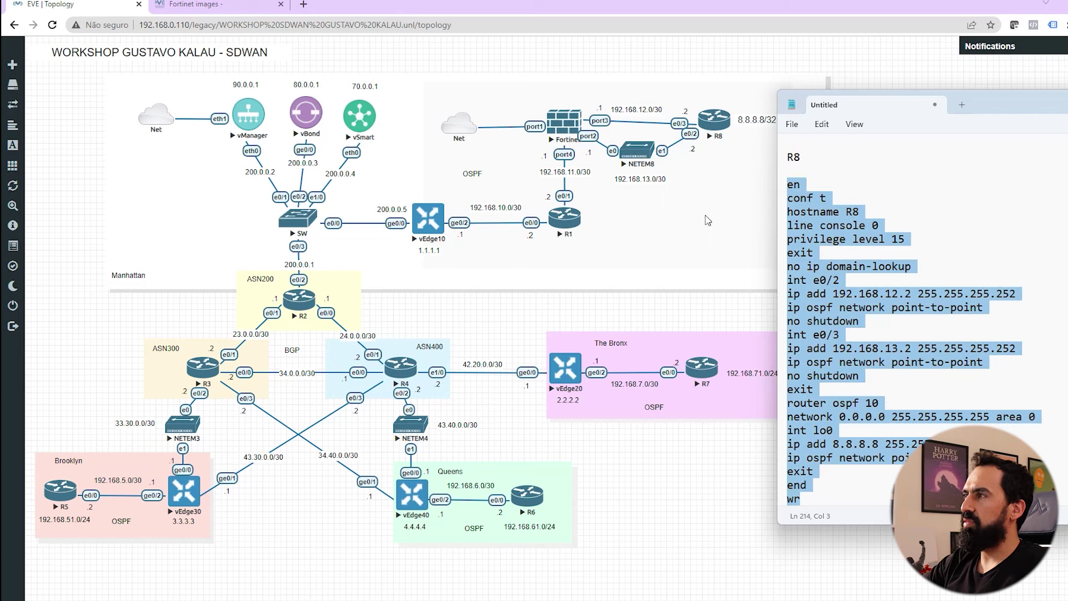
pyautogui.click(709, 217)
pyautogui.moveTo(598, 600)
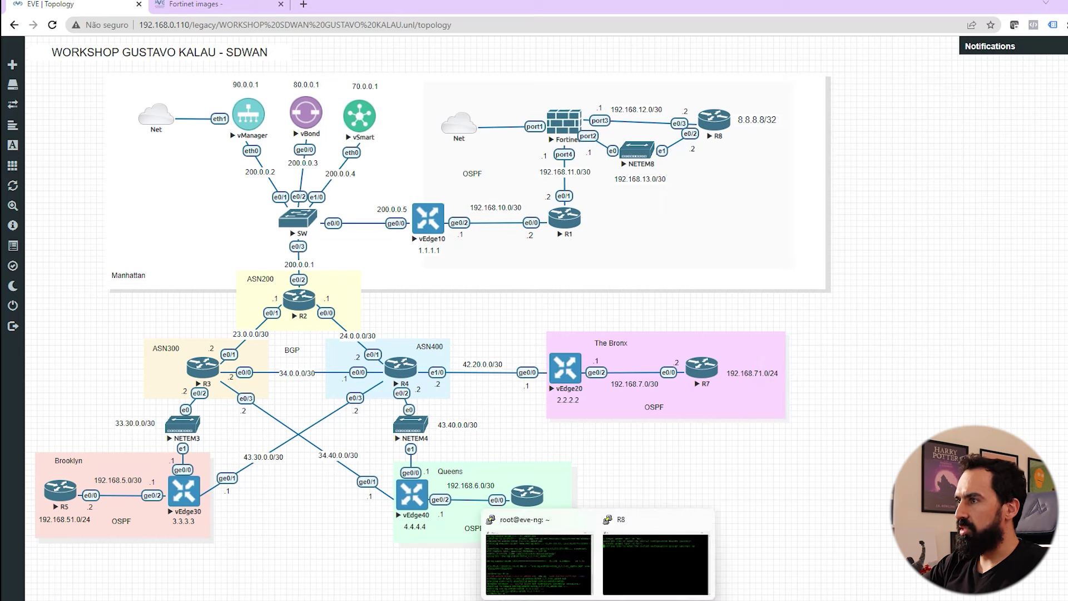
pyautogui.click(656, 563)
pyautogui.click(1041, 244)
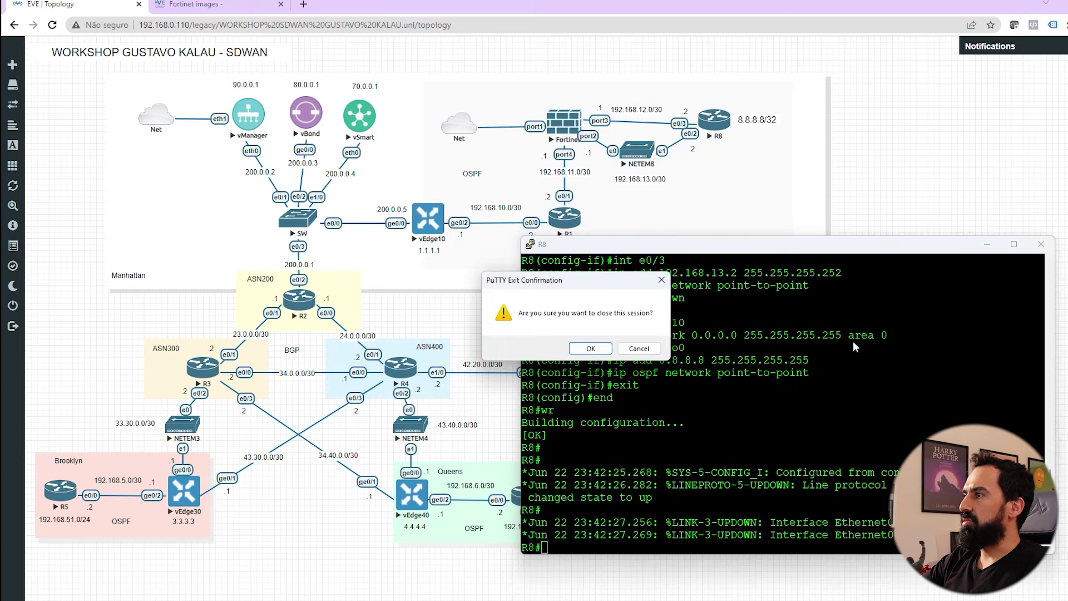
pyautogui.click(591, 348)
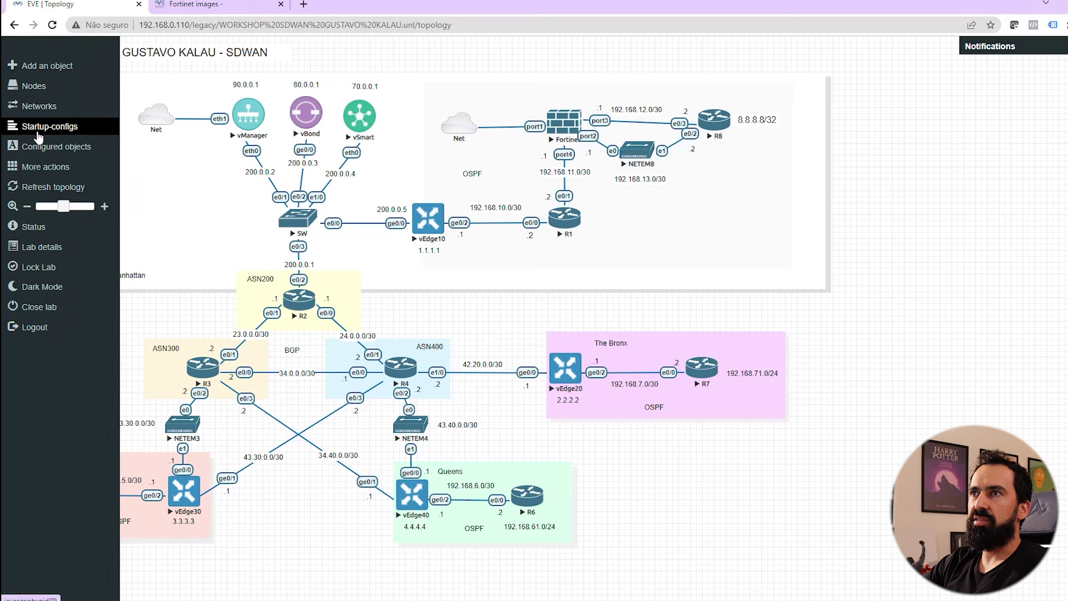
# Export every node's configuration with Export all CFGs from the sidebar's More actions.
pyautogui.moveTo(45, 168)
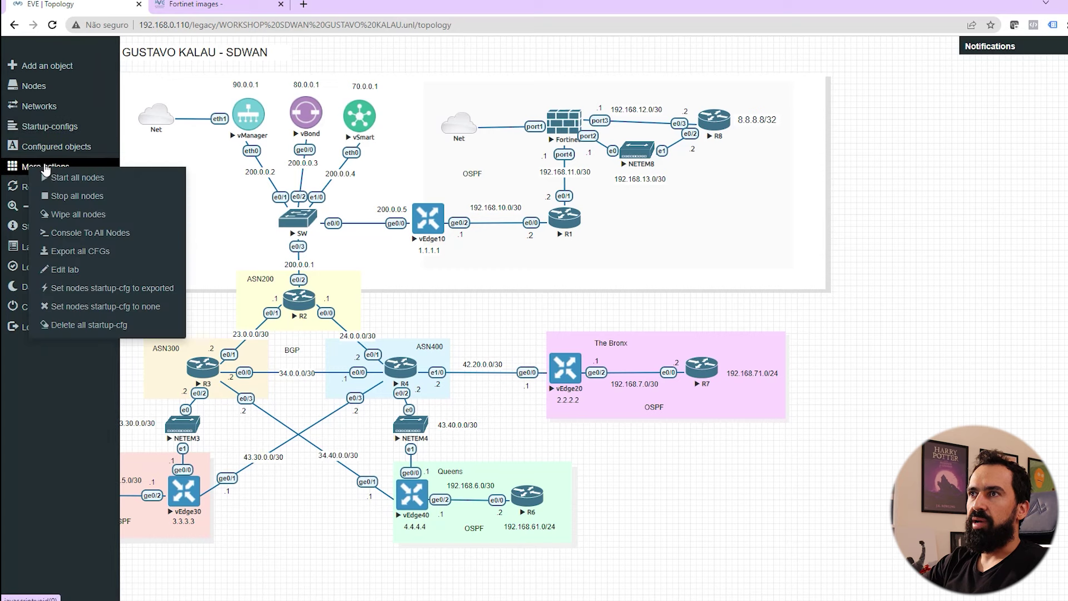
pyautogui.click(81, 251)
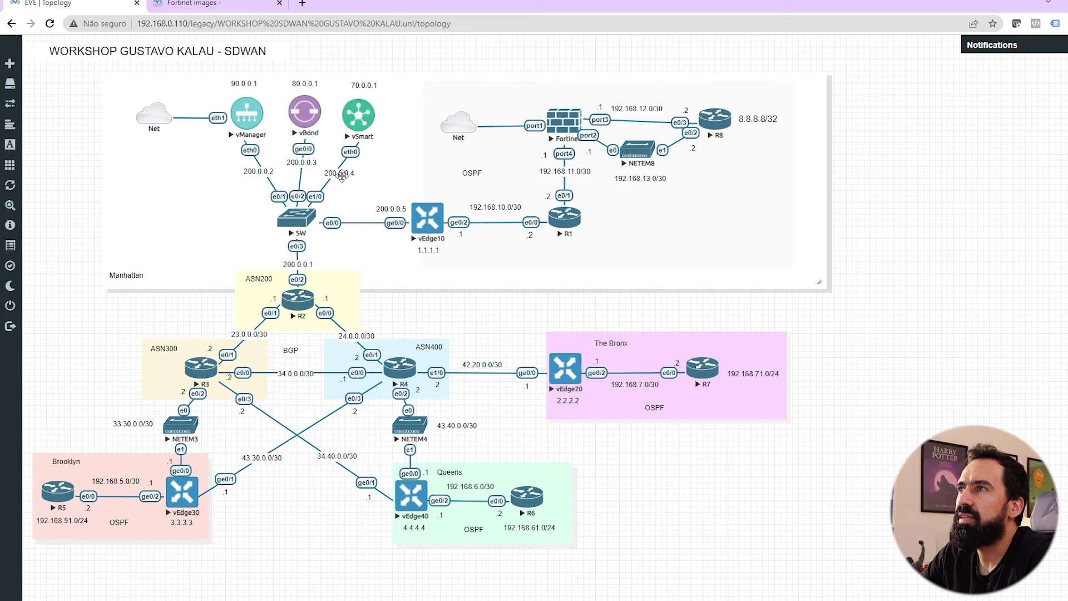
# Open the vBond console in the terminal client and enter admin at the login prompt.
pyautogui.click(304, 114)
pyautogui.click(555, 101)
pyautogui.press('Return')
pyautogui.write('admin')
pyautogui.press('Return')
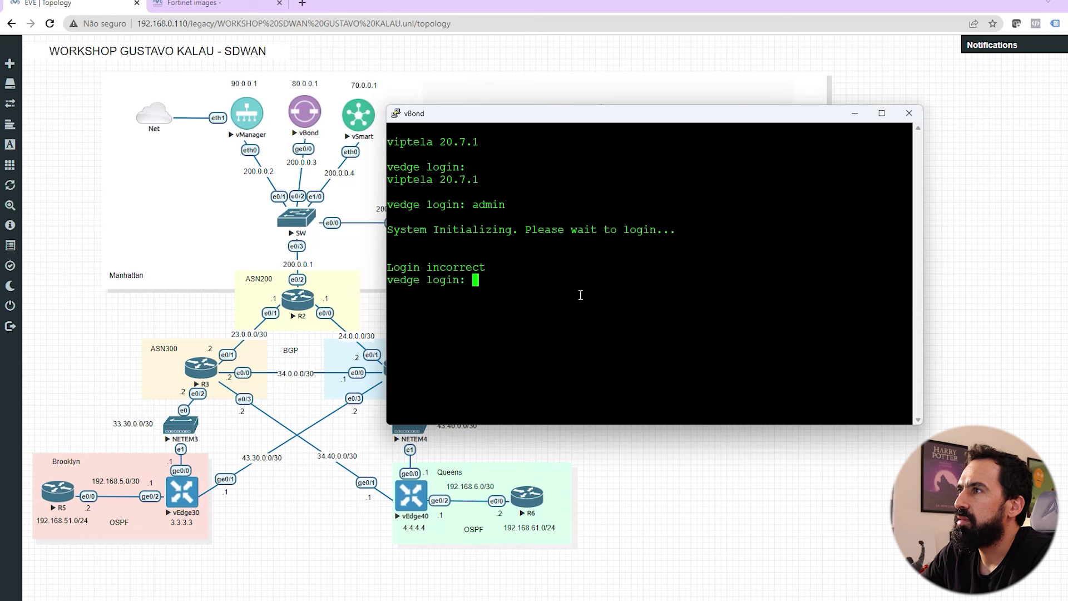
# Once the system is ready, log in as admin and set the new admin password twice.
pyautogui.moveTo(396, 230); pyautogui.dragTo(669, 229)
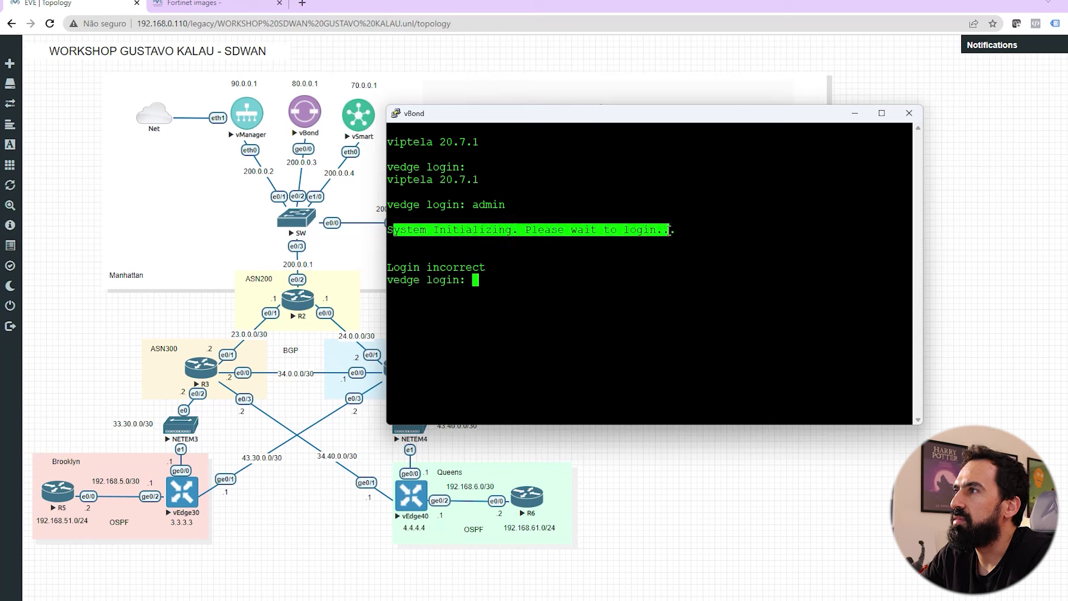
pyautogui.click(612, 270)
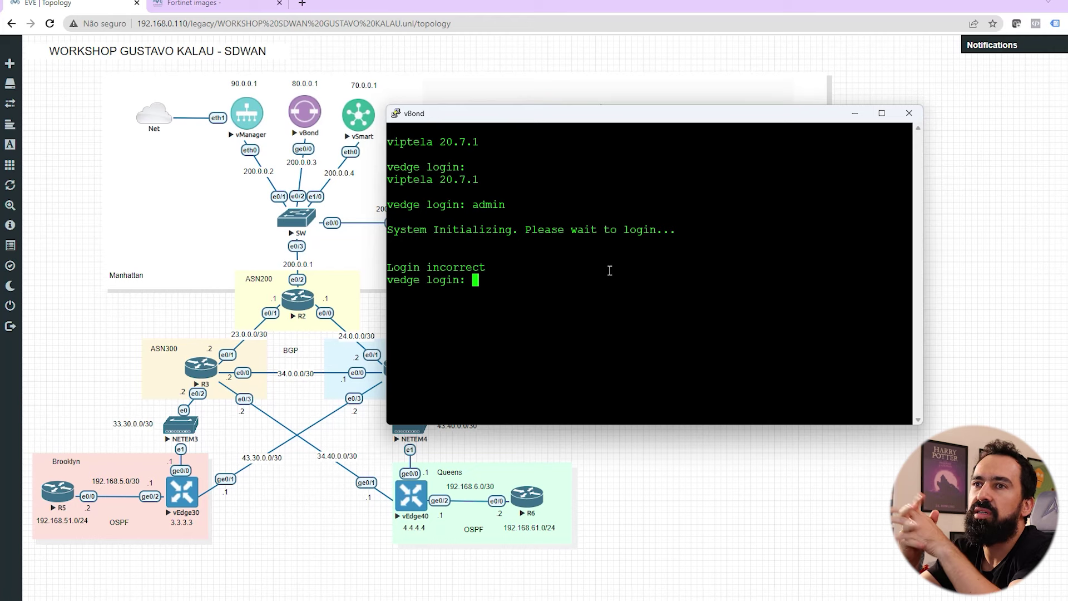
pyautogui.moveTo(677, 396); pyautogui.dragTo(584, 395)
pyautogui.click(617, 364)
pyautogui.press('Return')
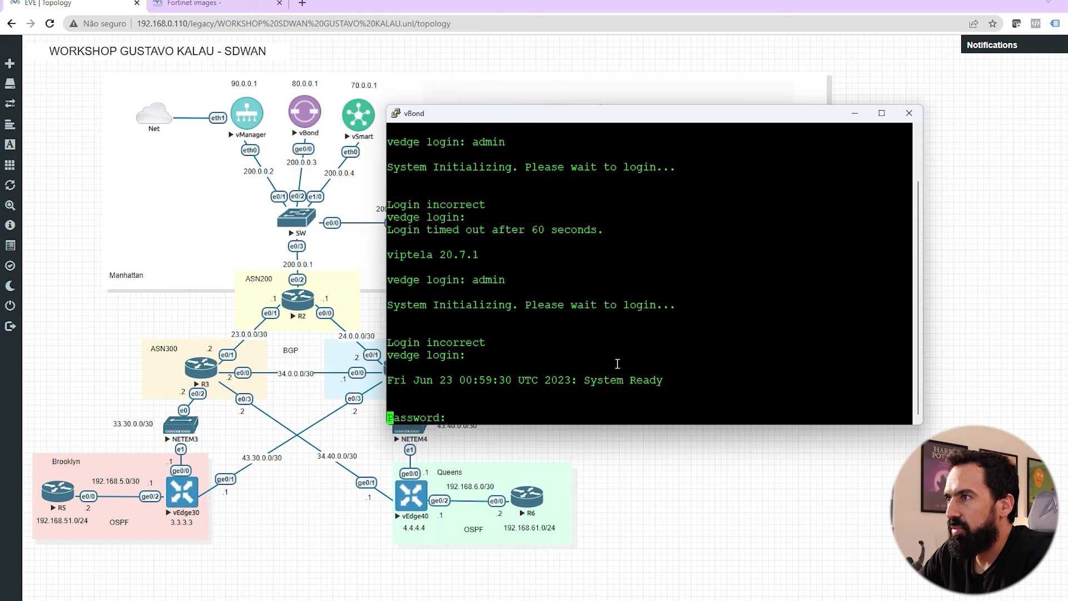
pyautogui.write('admin')
pyautogui.press('Return')
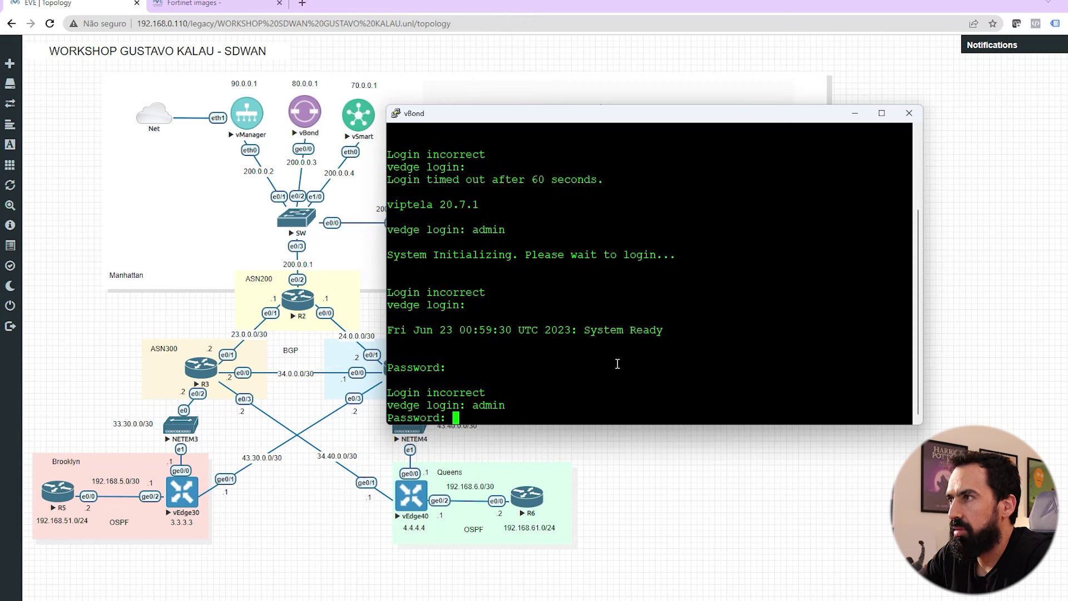
pyautogui.press('Return')
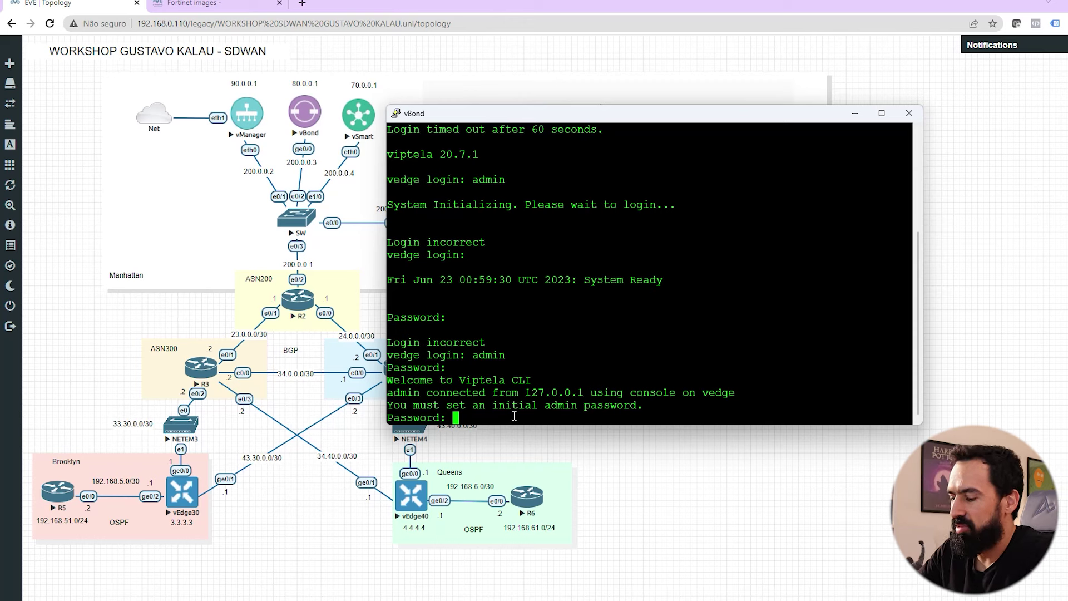
pyautogui.press('Return')
pyautogui.press('Return')
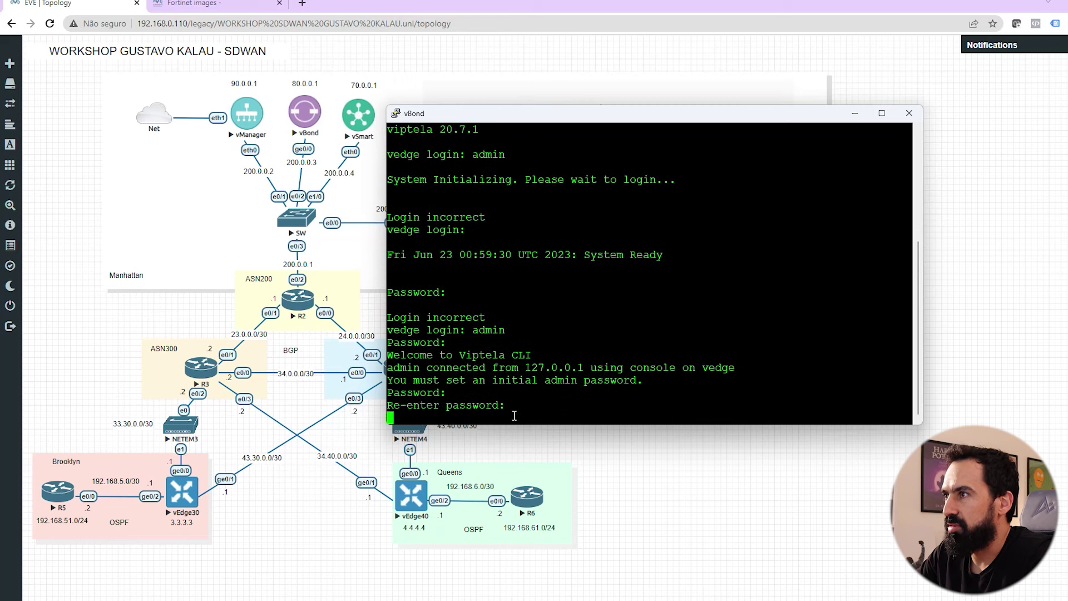
pyautogui.press('Return')
pyautogui.press('Return')
pyautogui.press('Return')
pyautogui.press('Return')
pyautogui.press('Return')
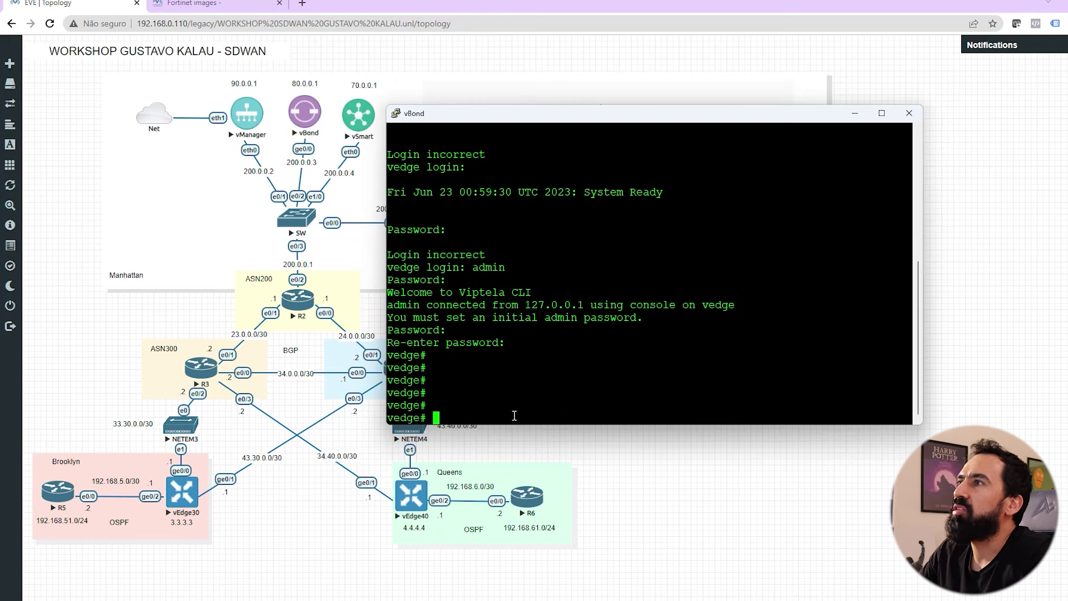
# Enter configuration mode, open the system section and set host-name vBond.
pyautogui.moveTo(540, 117); pyautogui.dragTo(546, 53)
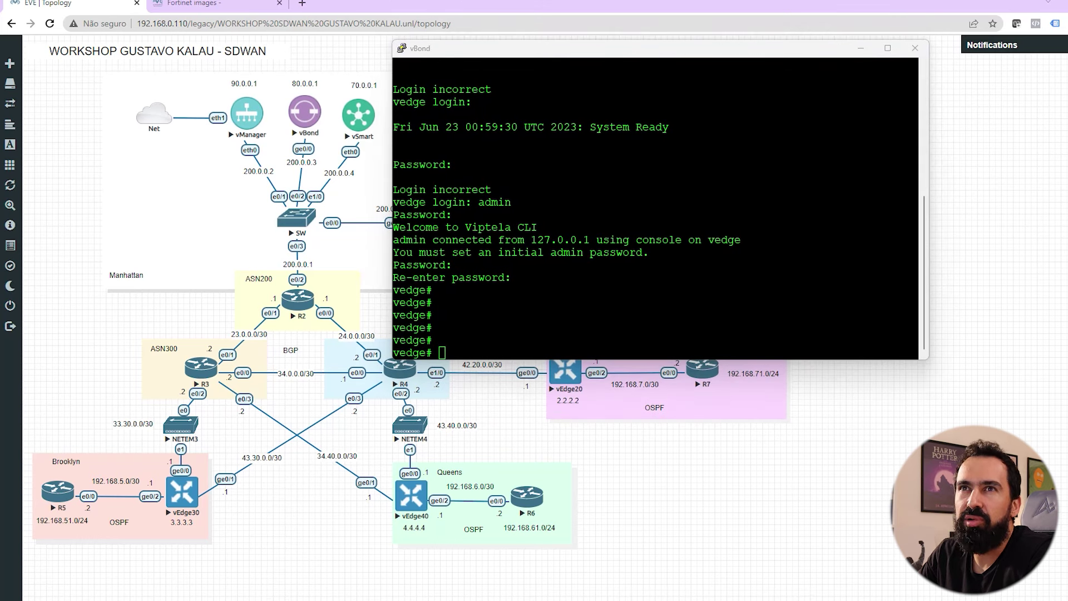
pyautogui.click(602, 309)
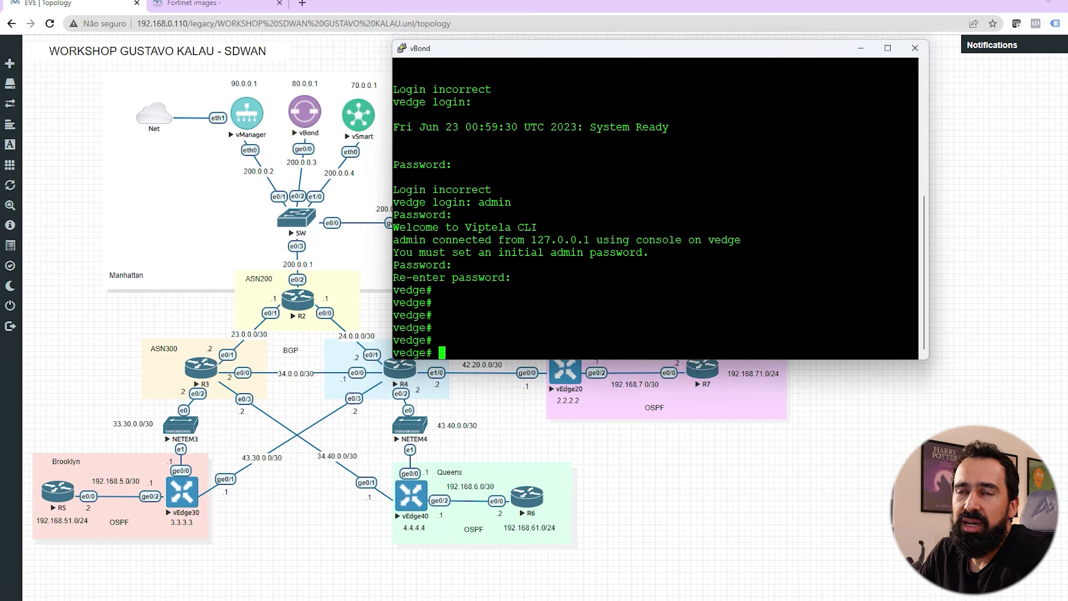
pyautogui.write('con')
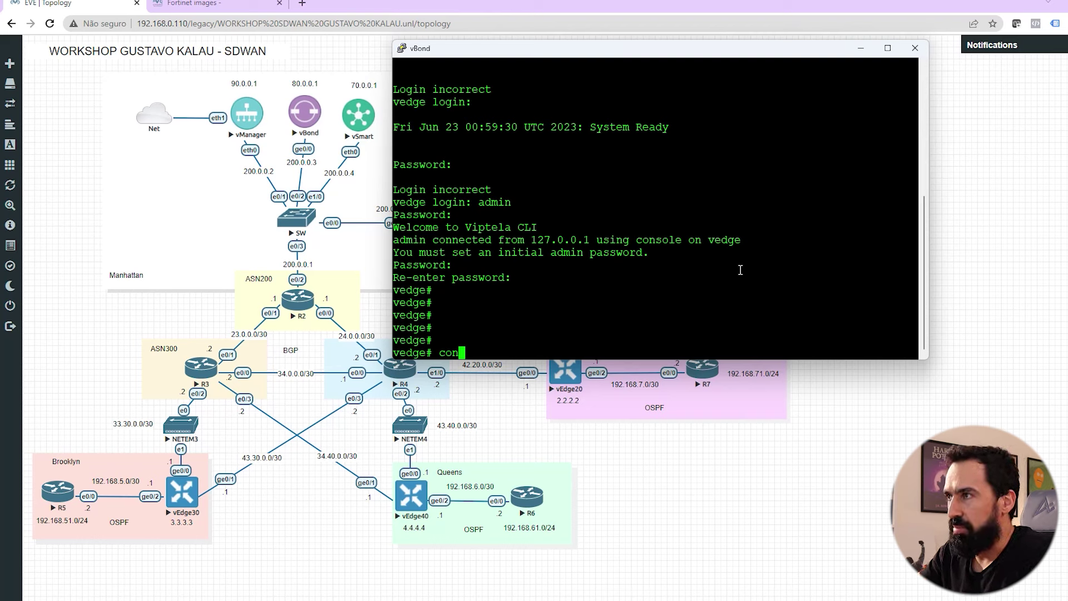
pyautogui.write('fig')
pyautogui.press('Return')
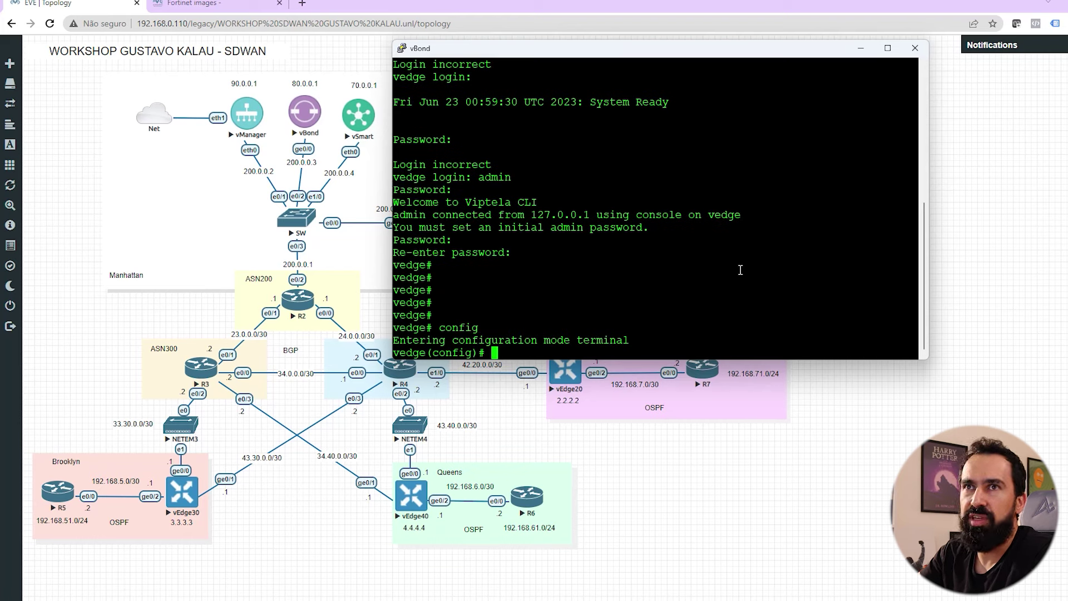
pyautogui.write('system')
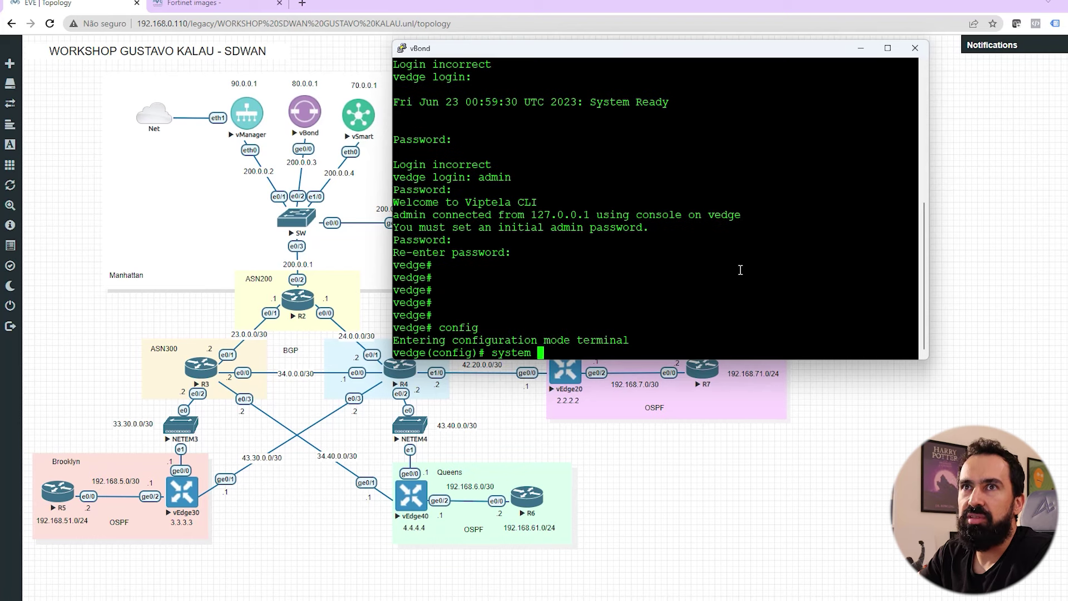
pyautogui.press('Return')
pyautogui.write('host-name vBond')
pyautogui.press('Return')
# Set system-ip 80.0.0.1, site-id 10, the organization name, and vbond 200.0.0.3 local.
pyautogui.write('system-ip ')
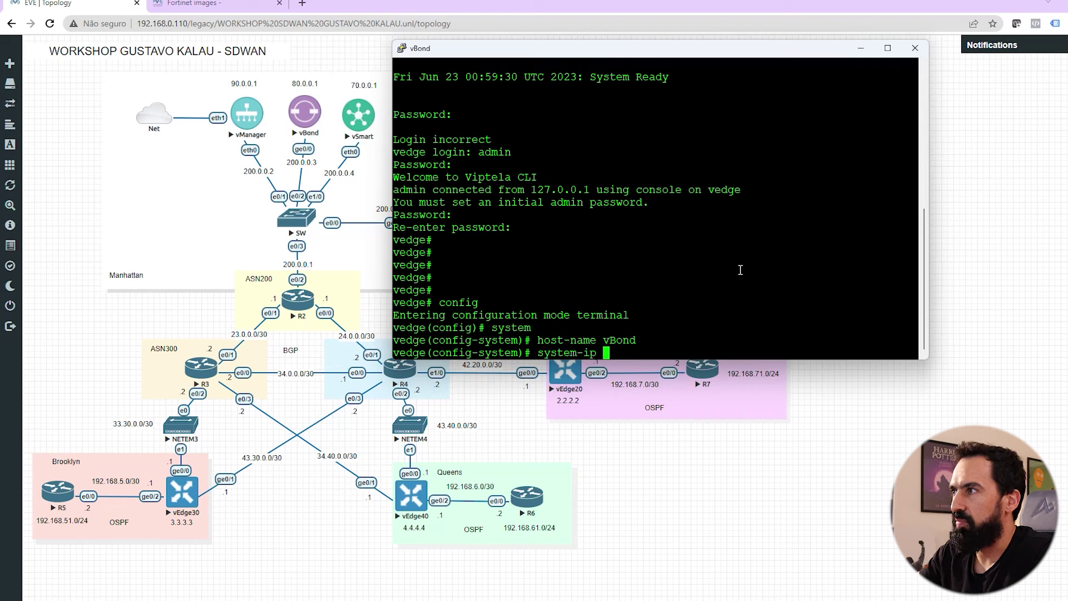
pyautogui.write('80.0.0.')
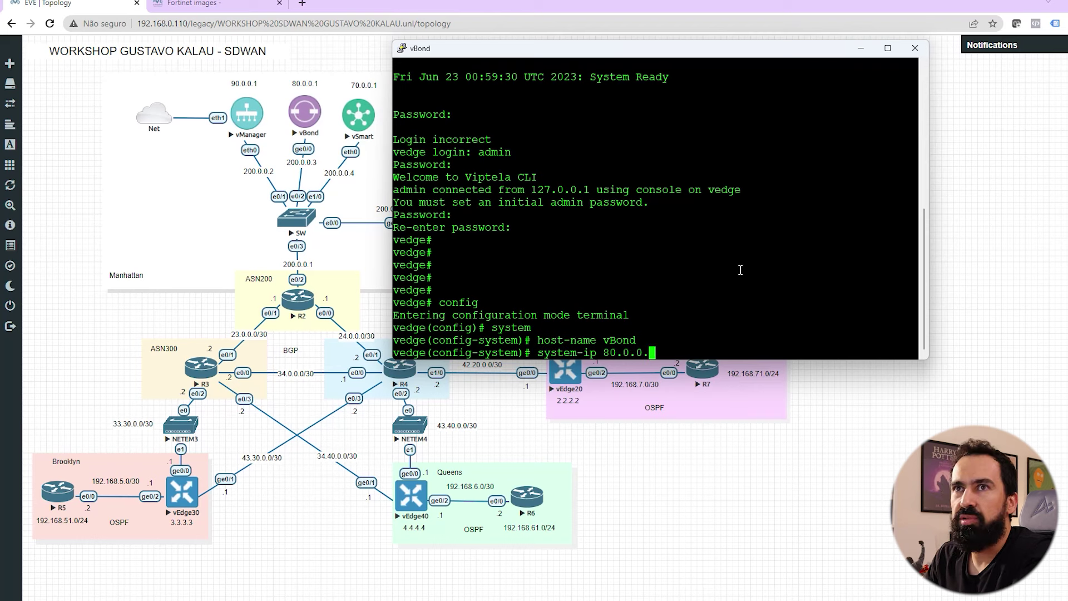
pyautogui.write('1')
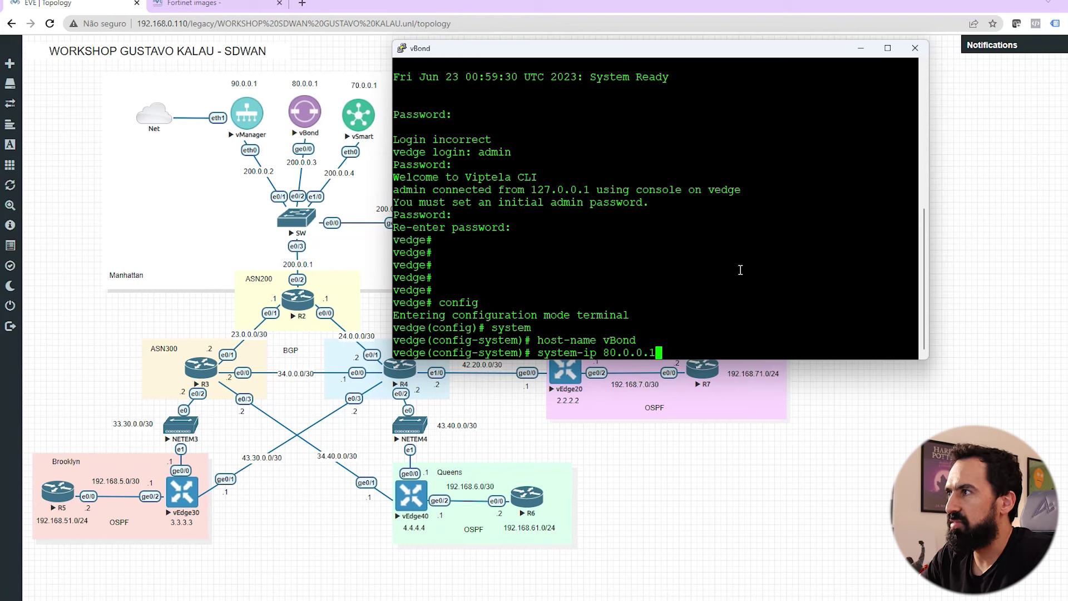
pyautogui.press('Return')
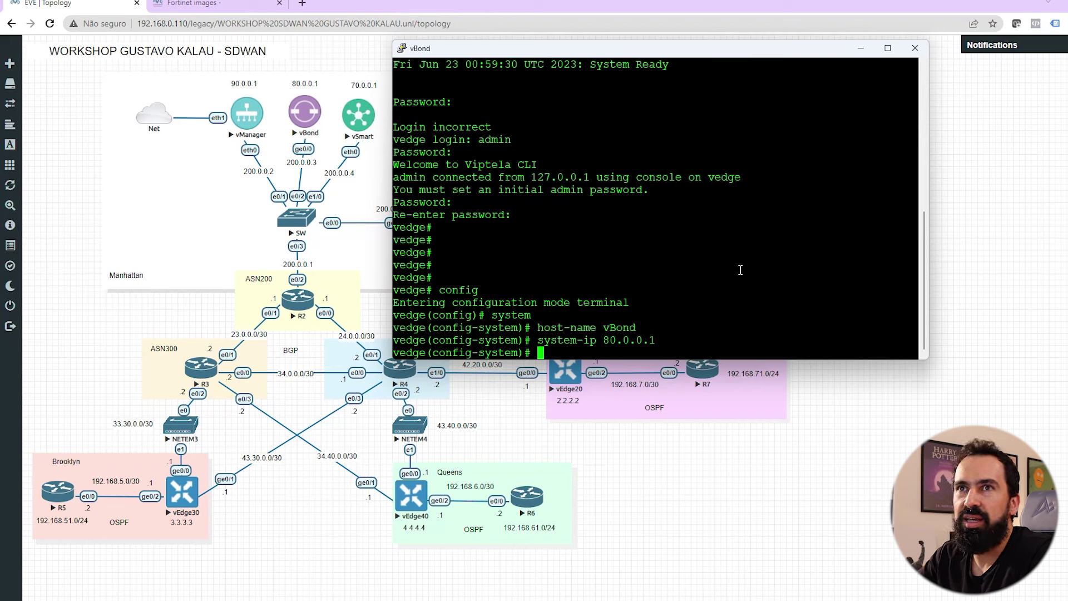
pyautogui.write('site-id ')
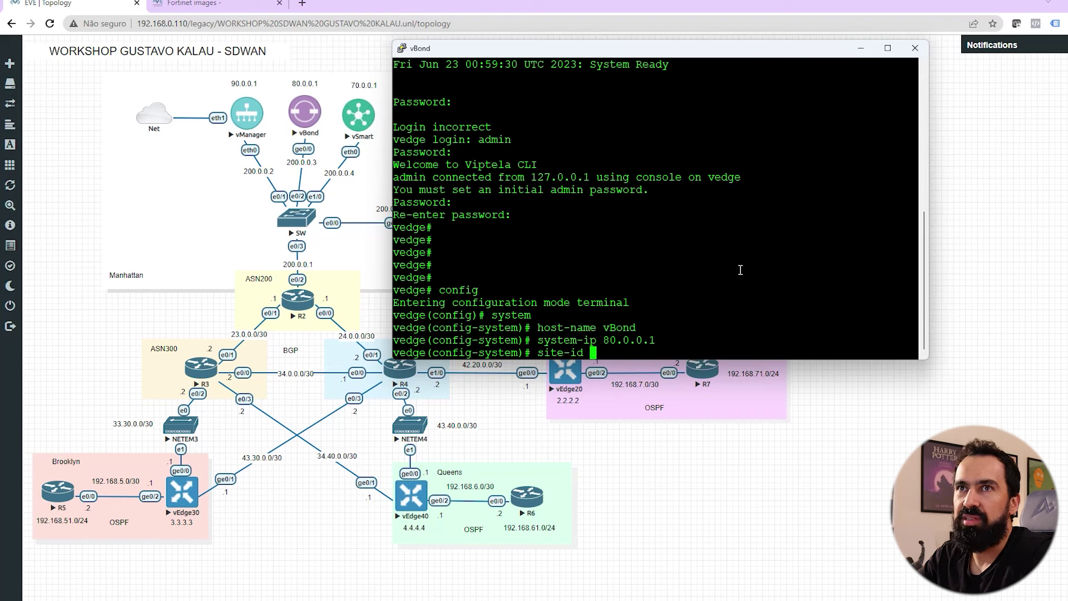
pyautogui.write('10')
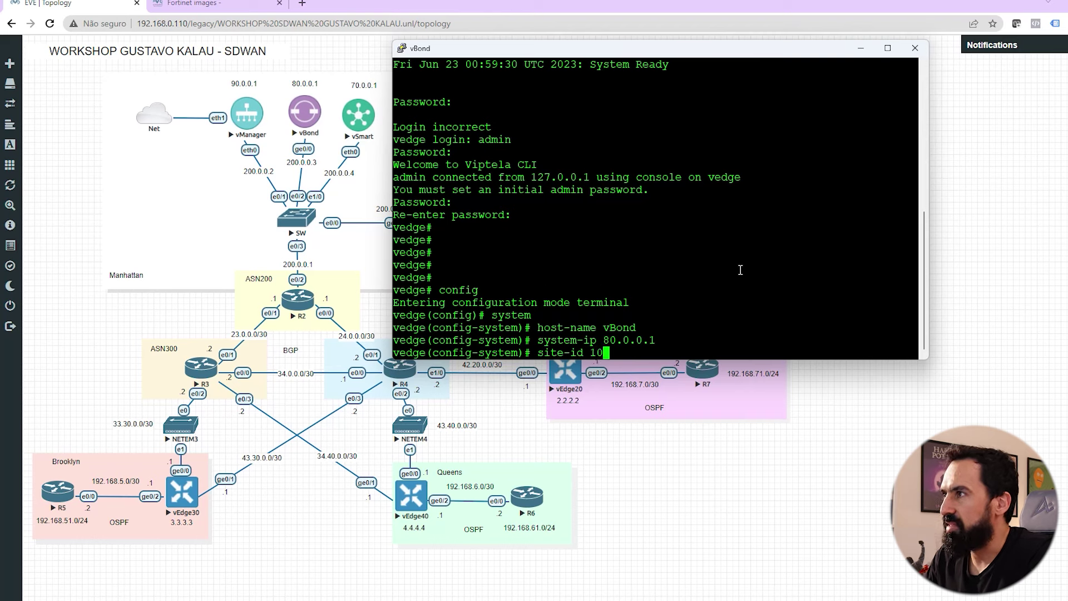
pyautogui.press('Return')
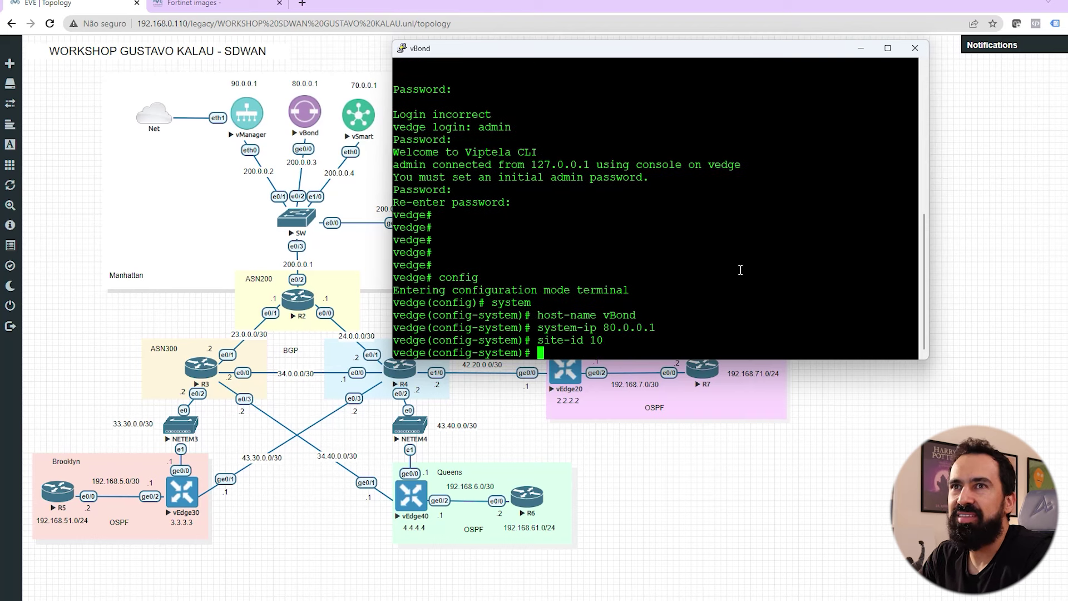
pyautogui.write('organization-name ')
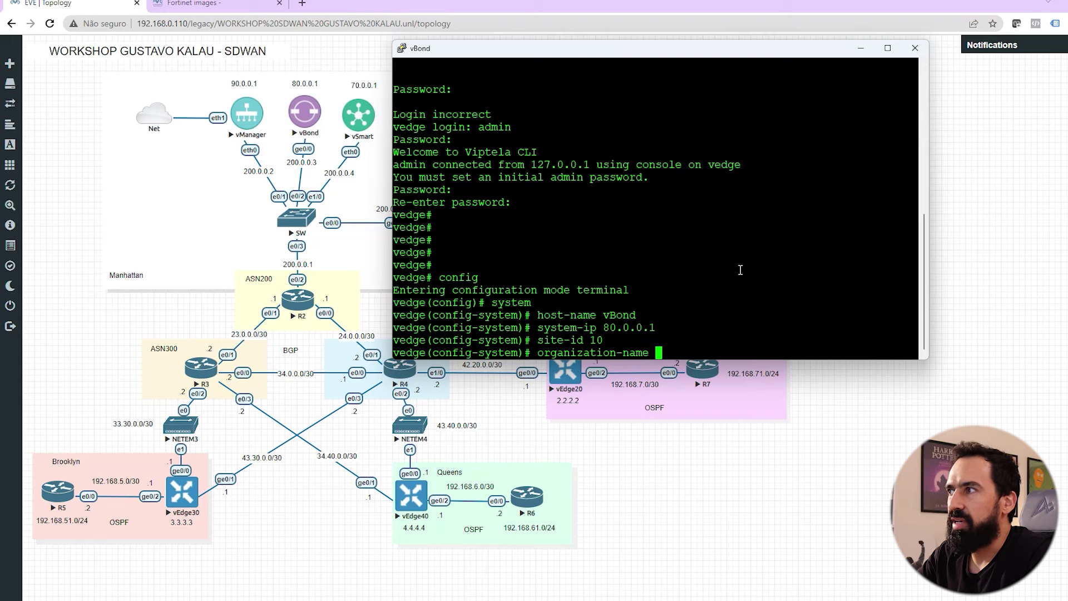
pyautogui.write('GUSTAVOKALAU')
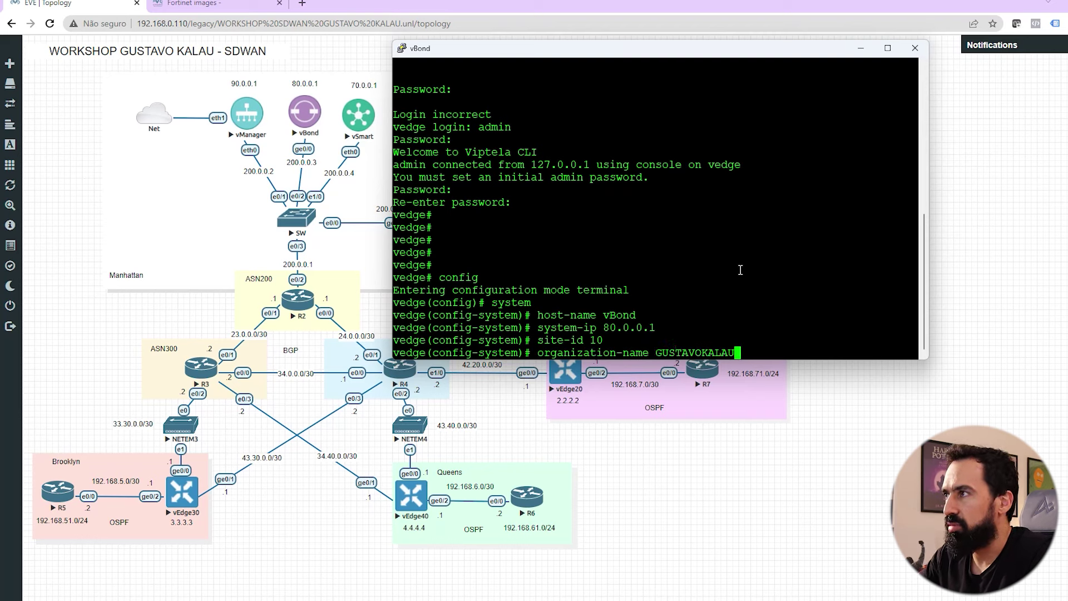
pyautogui.press('Return')
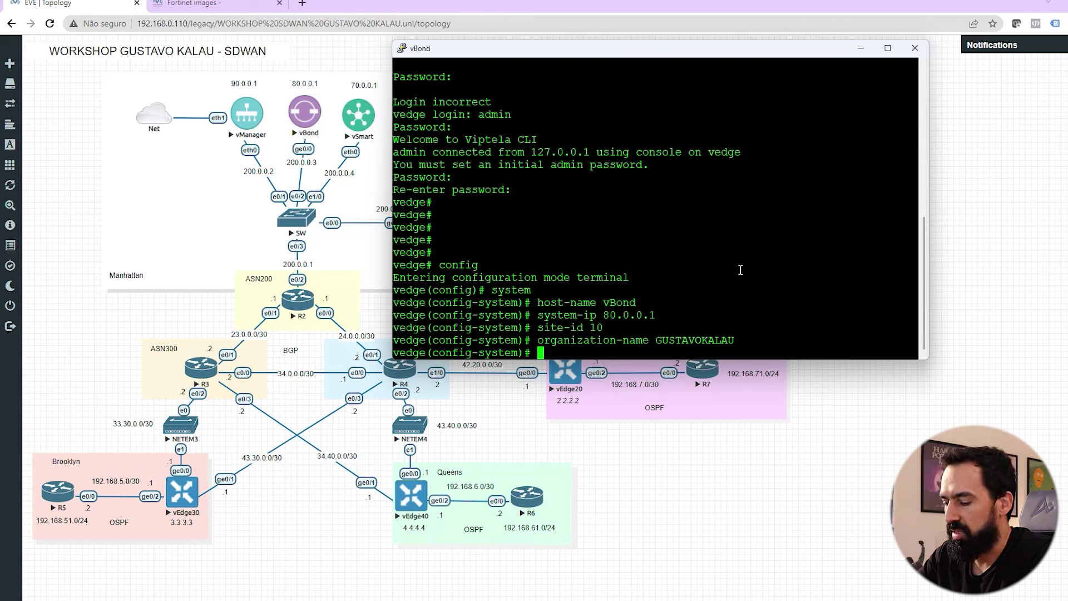
pyautogui.write('vbond ')
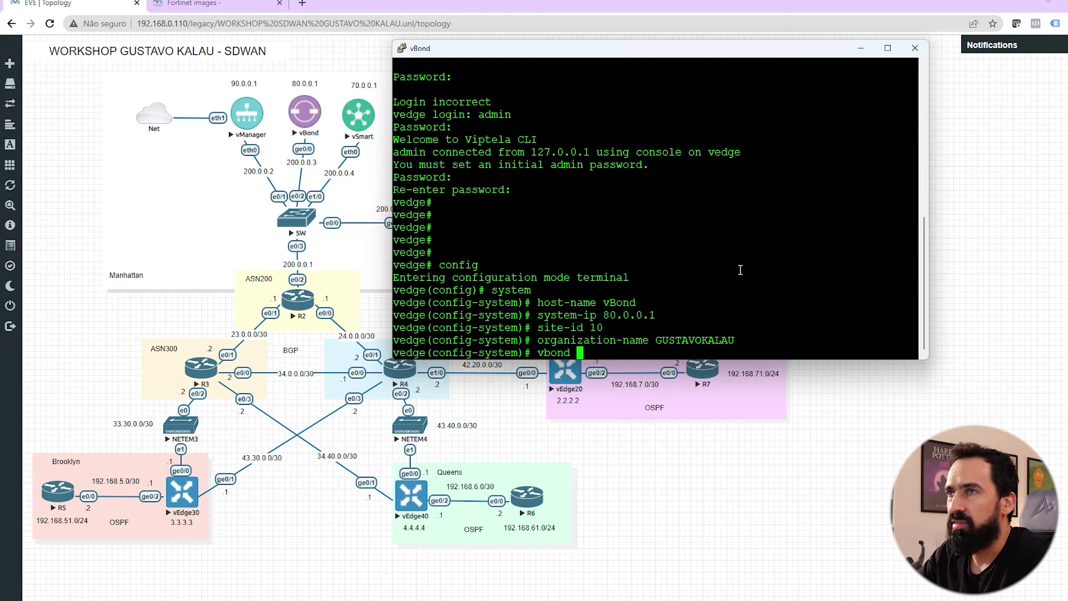
pyautogui.write('200.0.')
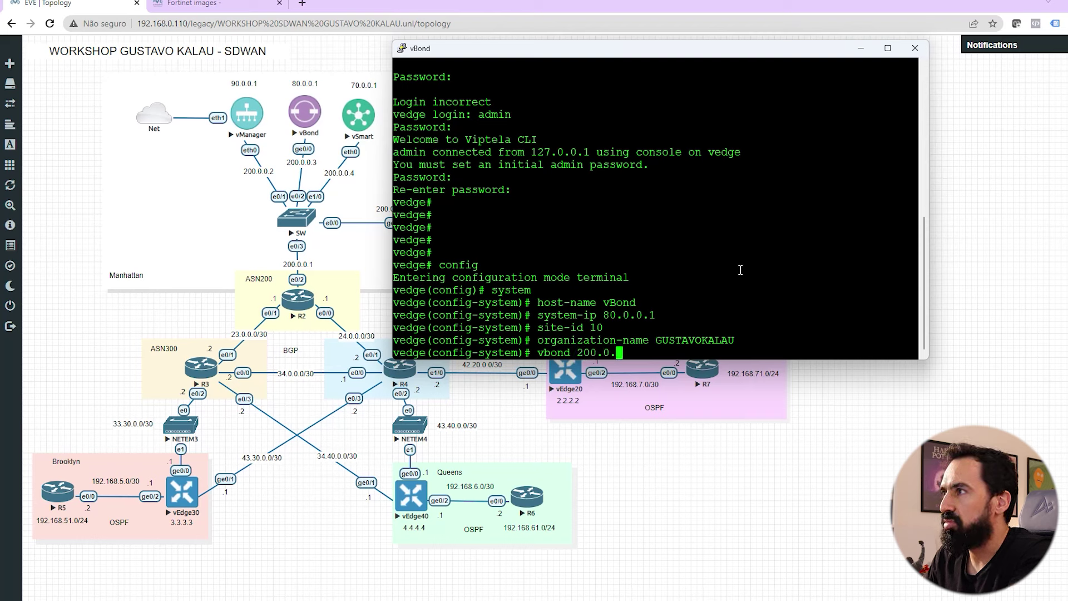
pyautogui.write('0.3 local')
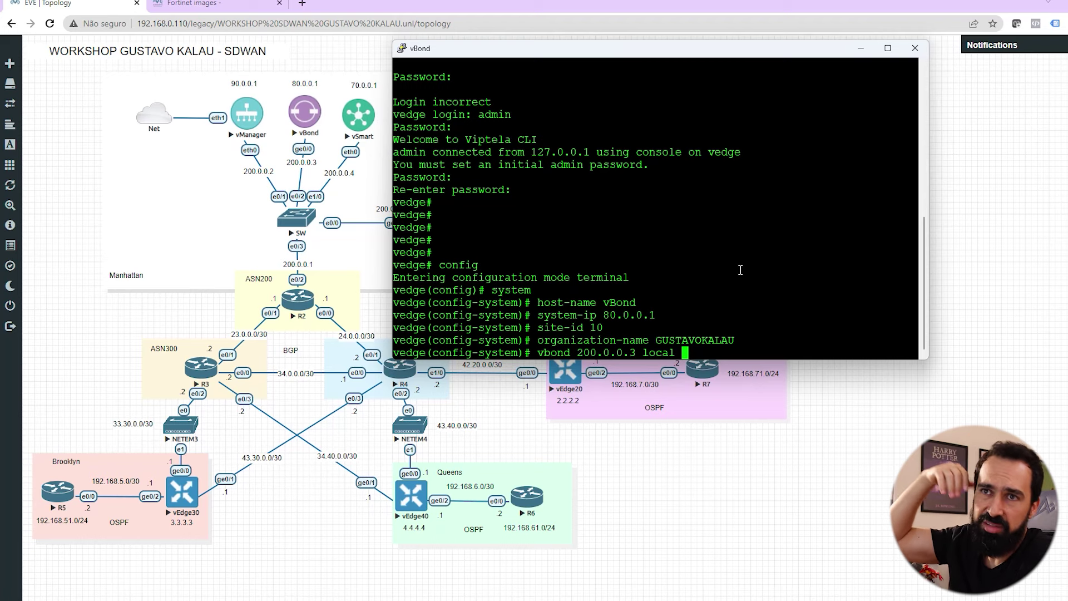
pyautogui.press('Return')
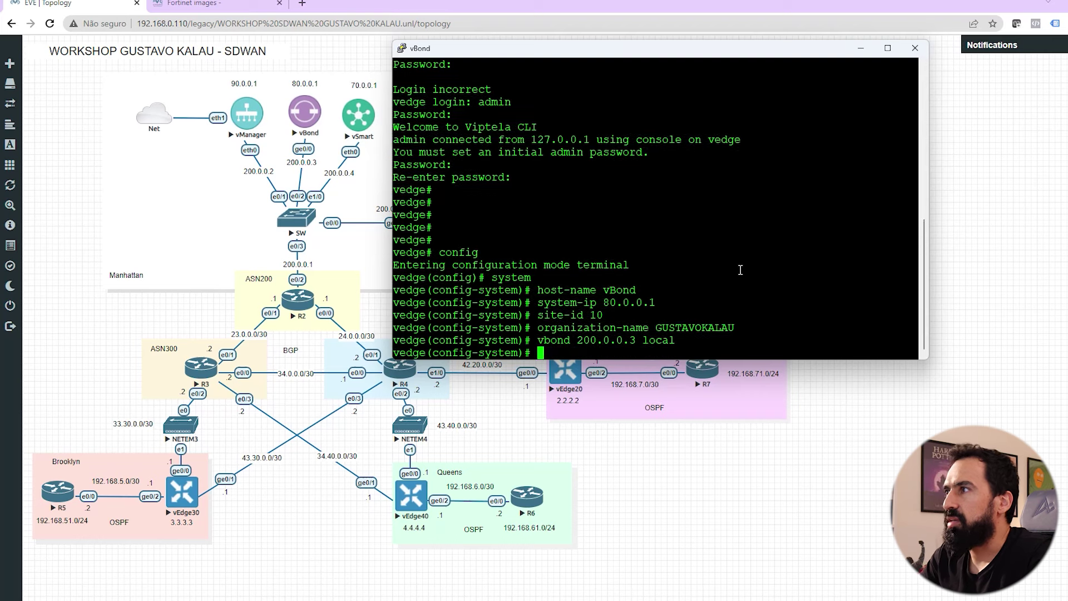
# Leave system configuration, enter vpn 0, and start configuring interface ge0/0.
pyautogui.write('vp')
pyautogui.press('Return')
pyautogui.write('n')
pyautogui.press('Return')
pyautogui.press('BackSpace')
pyautogui.press('BackSpace')
pyautogui.press('BackSpace')
pyautogui.write('exit')
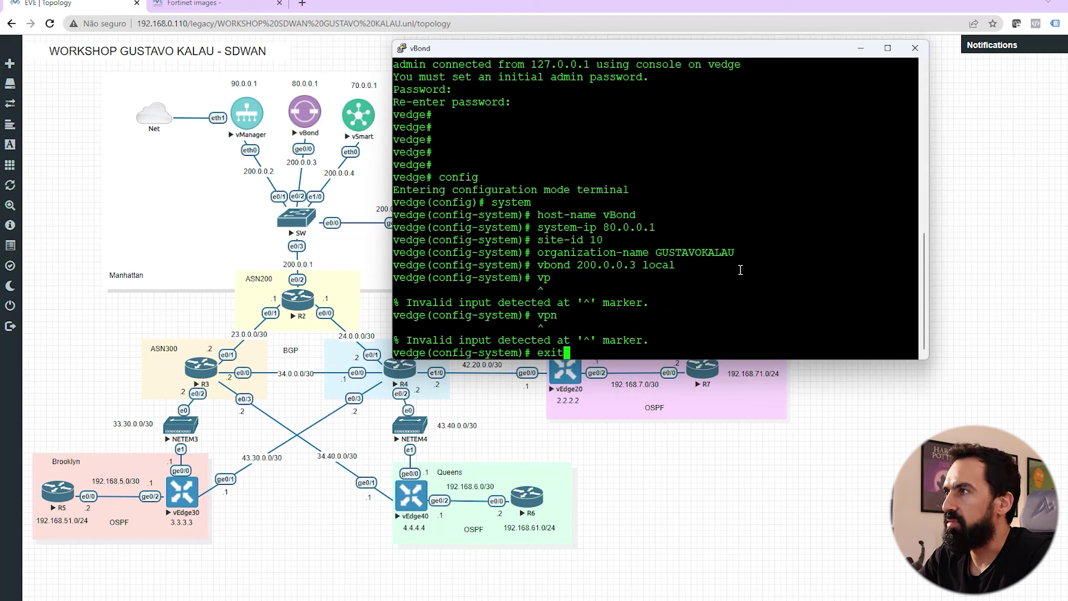
pyautogui.press('Return')
pyautogui.write('vpn 0')
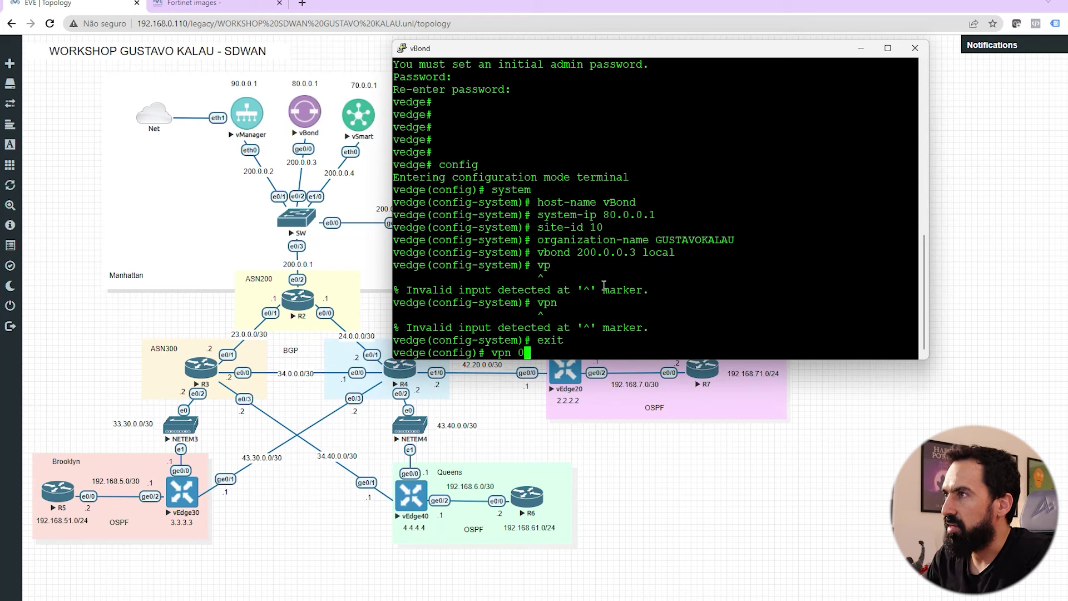
pyautogui.press('Return')
pyautogui.write('interface ')
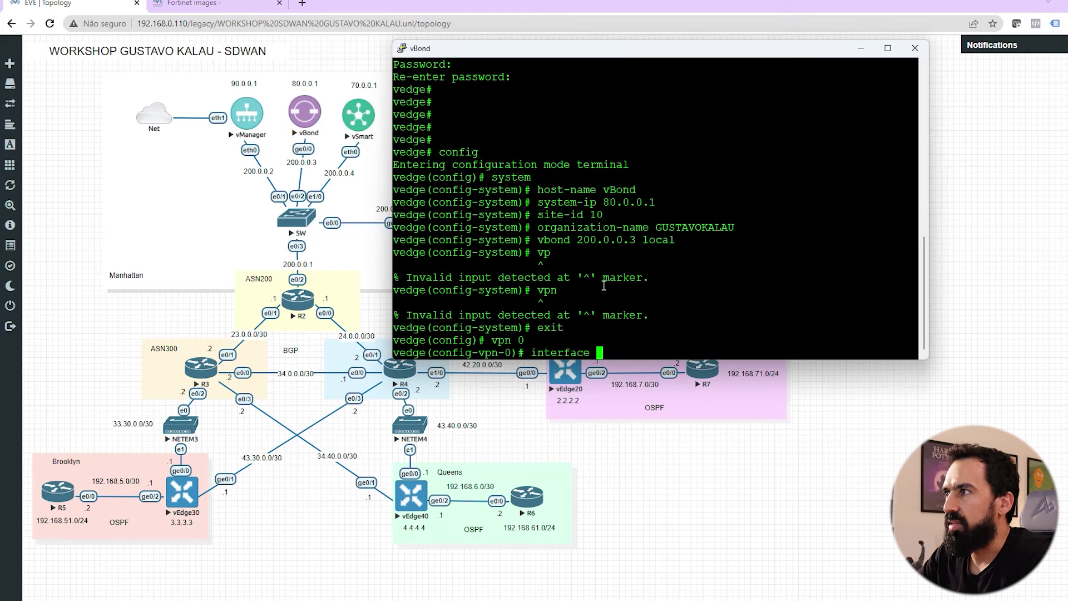
pyautogui.write('e')
pyautogui.press('BackSpace')
pyautogui.write('ge0/0')
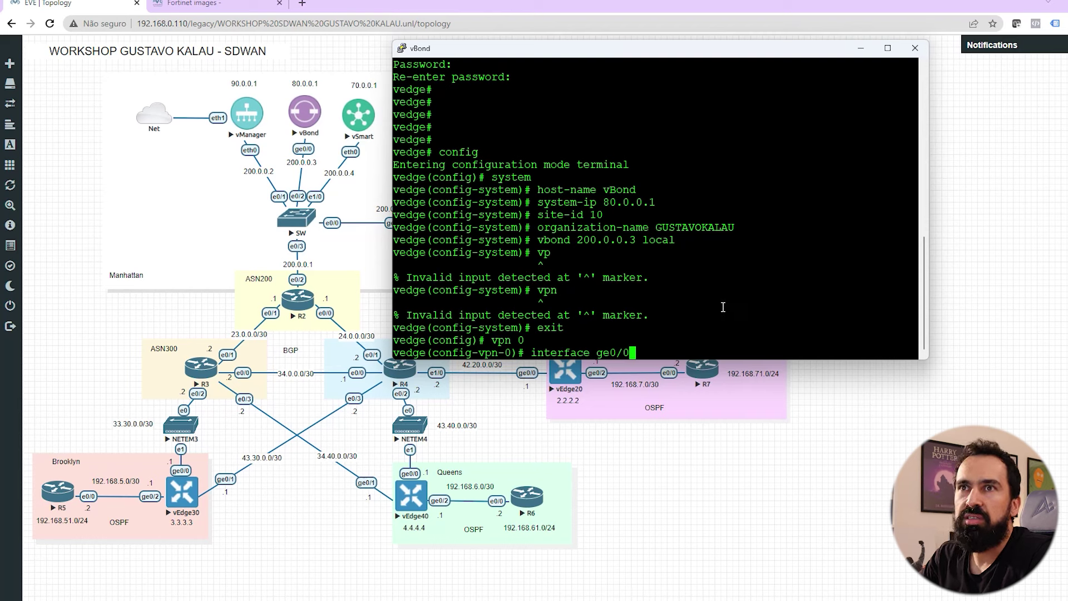
pyautogui.press('Return')
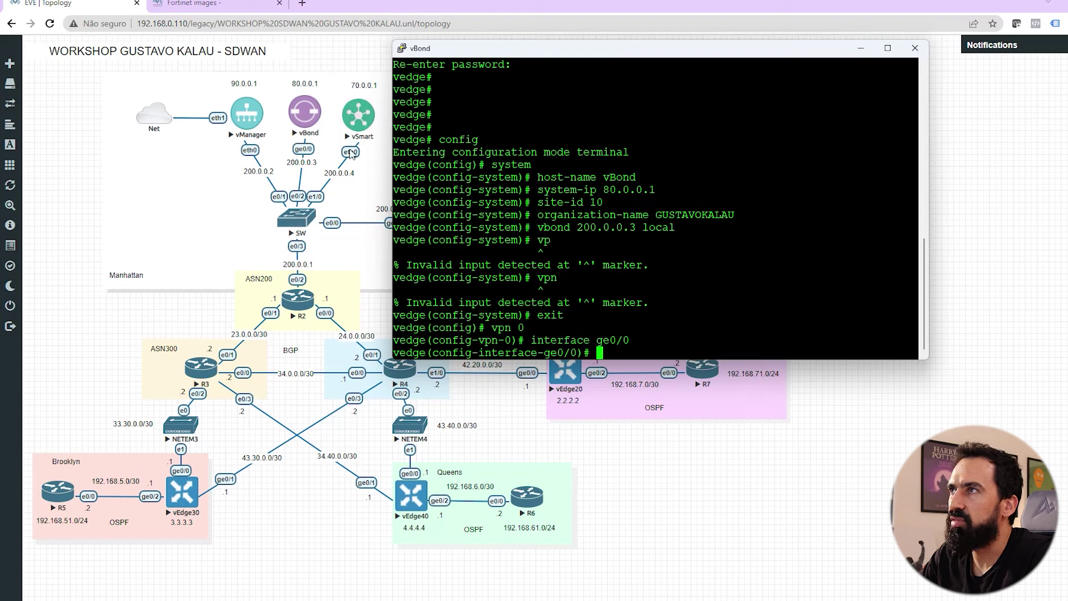
# Give ge0/0 address 200.0.0.3/24, enable it, and disable its tunnel-interface.
pyautogui.write('ip address ')
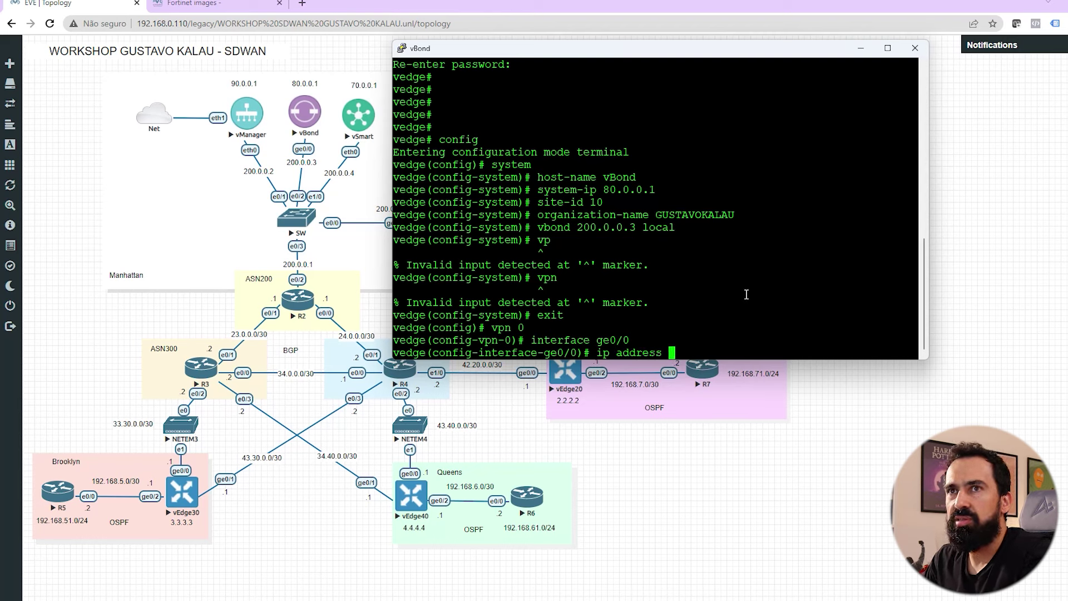
pyautogui.write('200.0.0.')
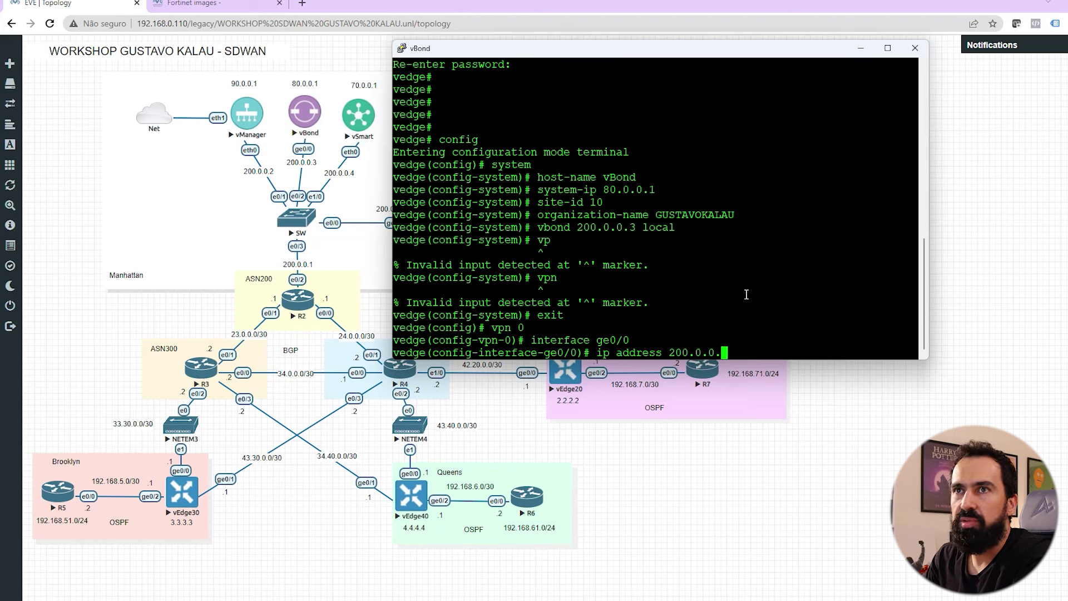
pyautogui.write('3/24')
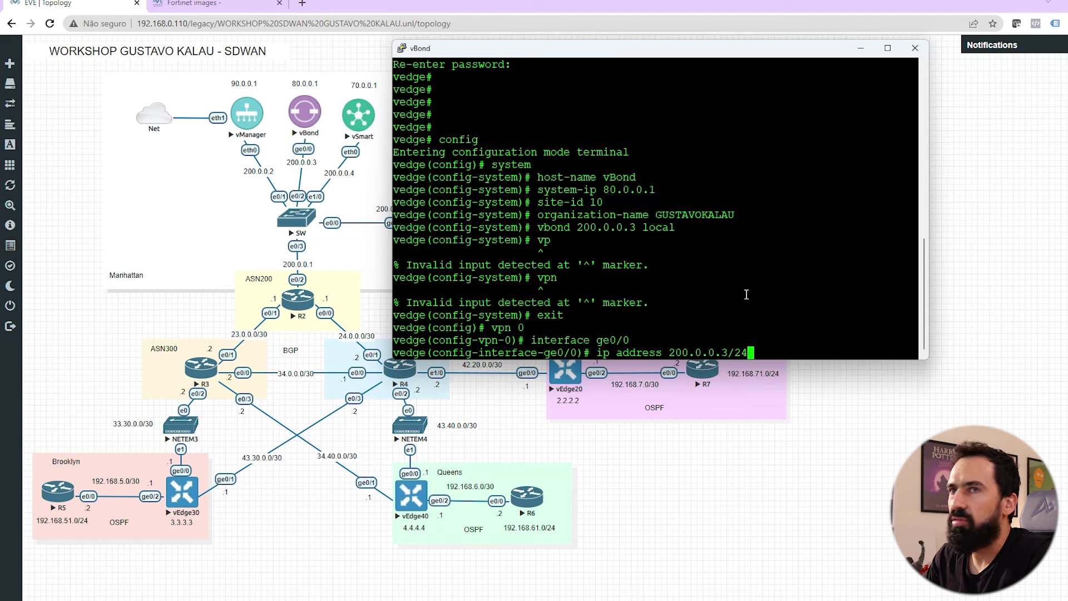
pyautogui.press('Return')
pyautogui.write('no shutdown')
pyautogui.press('Return')
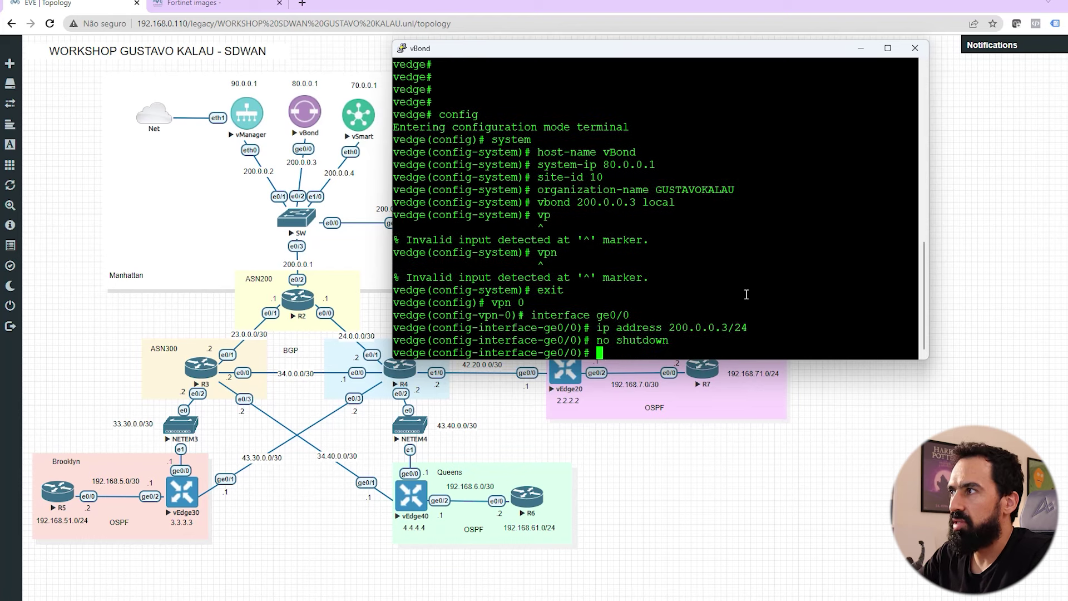
pyautogui.write('no tunnel-interface')
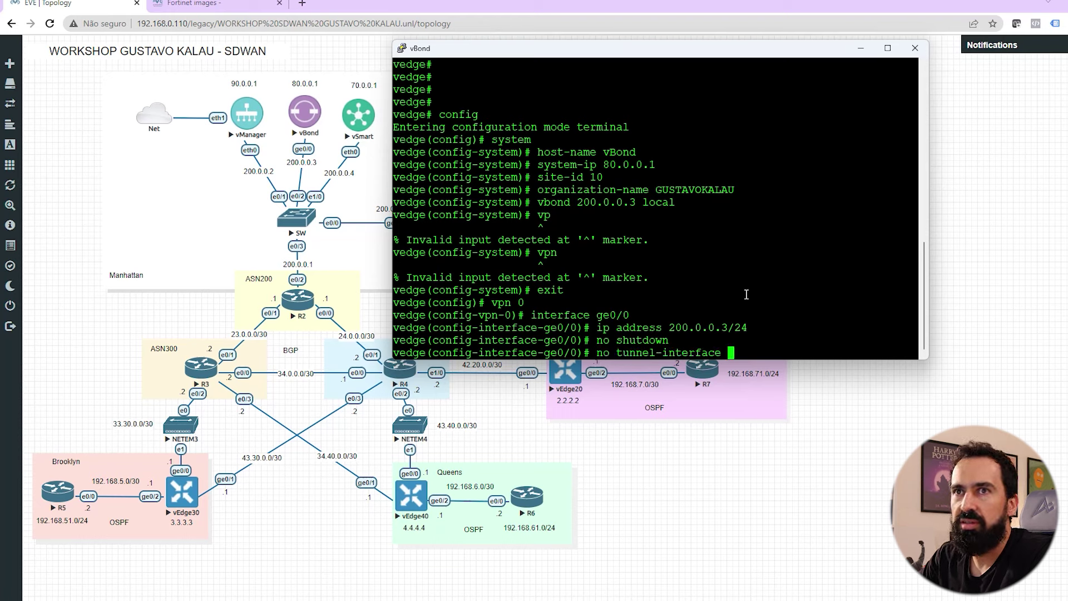
pyautogui.press('Return')
# Add default route 0.0.0.0/0 via 200.0.0.1 and commit the configuration.
pyautogui.write('exit')
pyautogui.press('Return')
pyautogui.write('ip r')
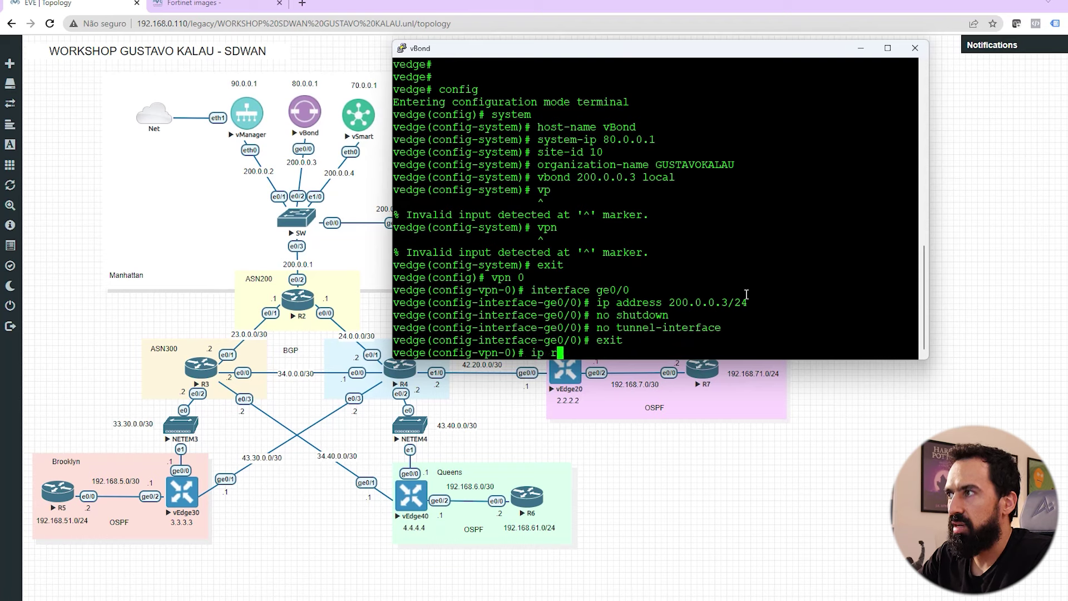
pyautogui.write('oute 0.0.0.0/0 200')
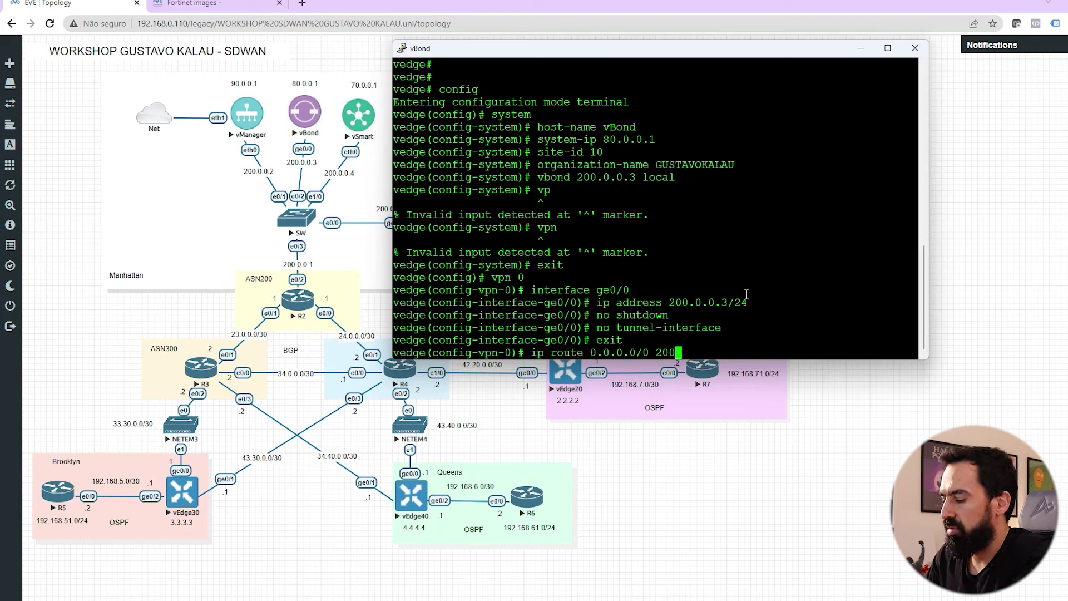
pyautogui.write('.0.0.1')
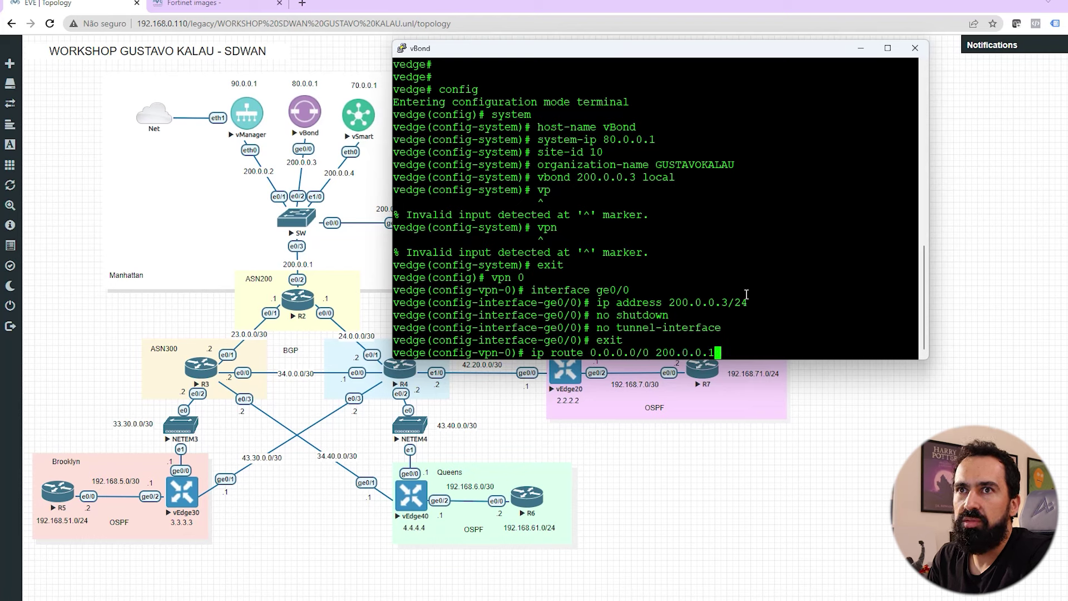
pyautogui.press('Return')
pyautogui.write('commit')
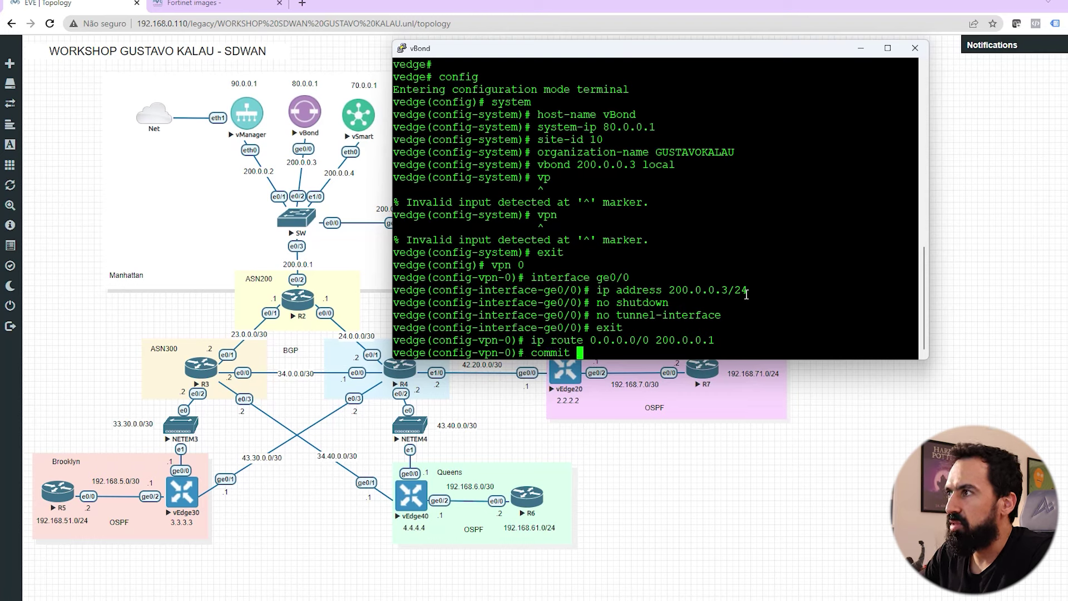
pyautogui.press('Return')
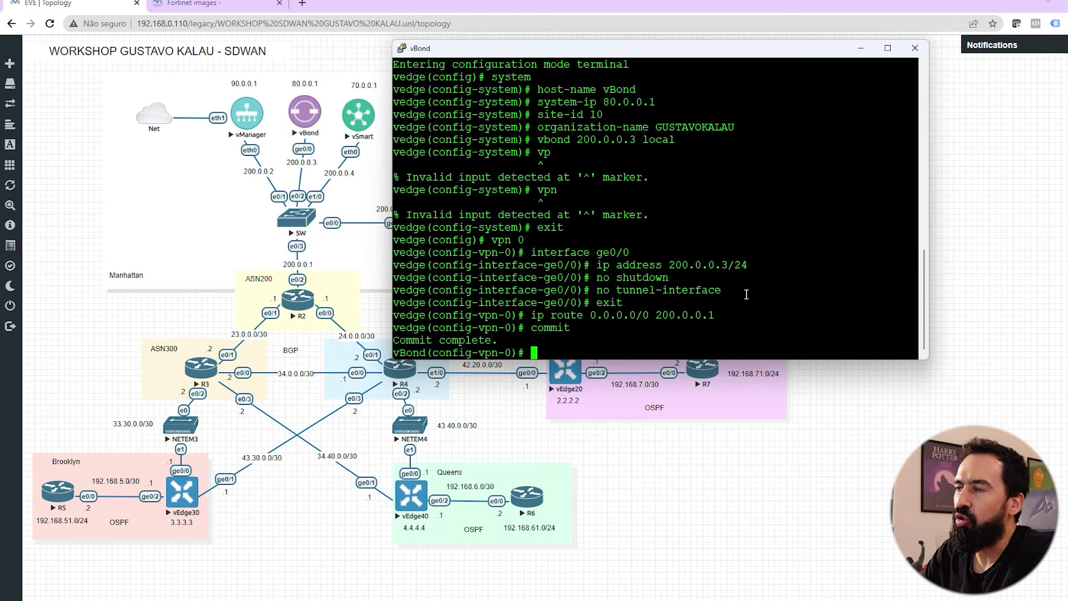
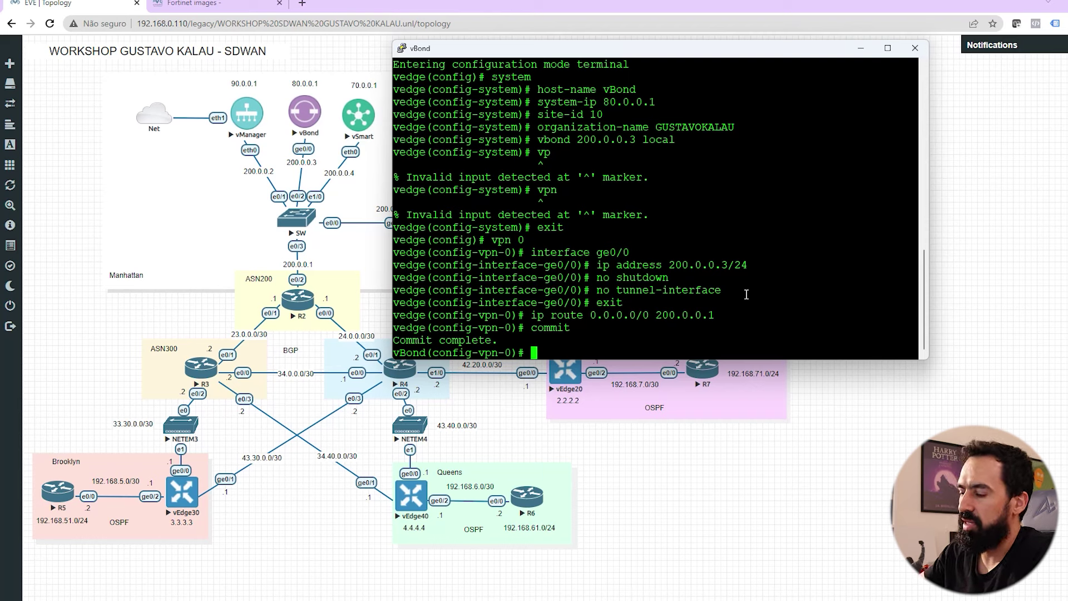
# Leave configuration mode on vBond and ping the 200.0.0.1 gateway successfully.
pyautogui.write('end')
pyautogui.press('Return')
pyautogui.press('Return')
pyautogui.press('Return')
pyautogui.write('ping 200.0.0.1')
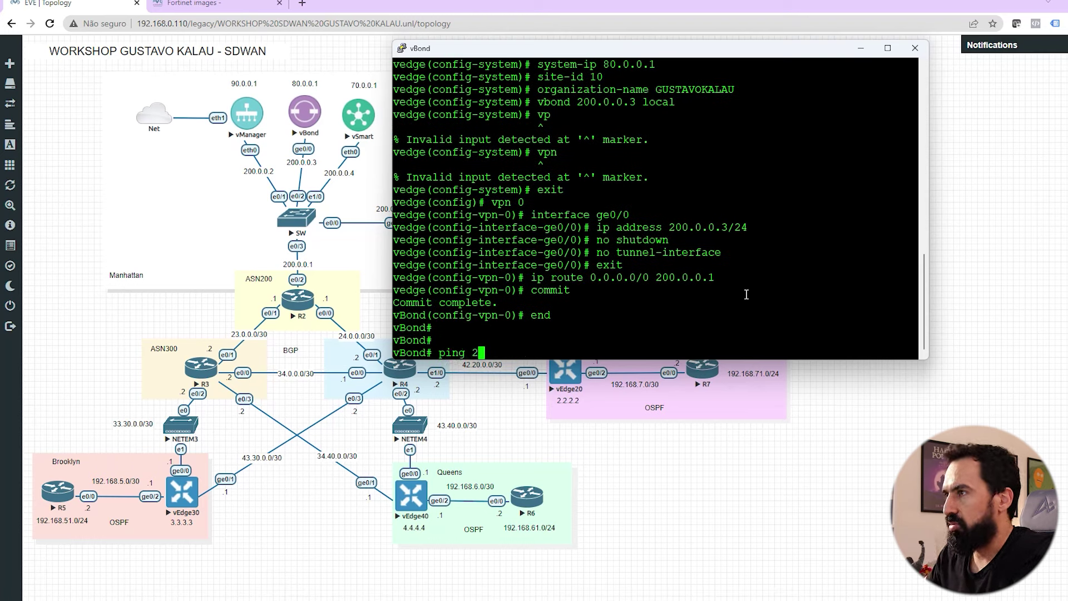
pyautogui.press('Return')
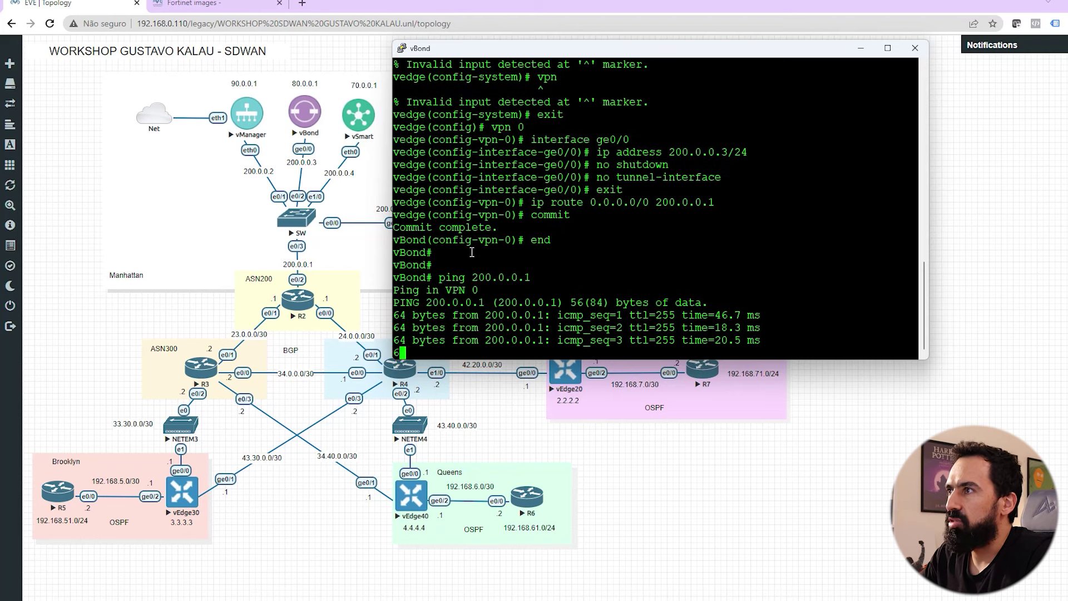
pyautogui.hotkey('ctrl', 'c')
pyautogui.press('Return')
pyautogui.press('Return')
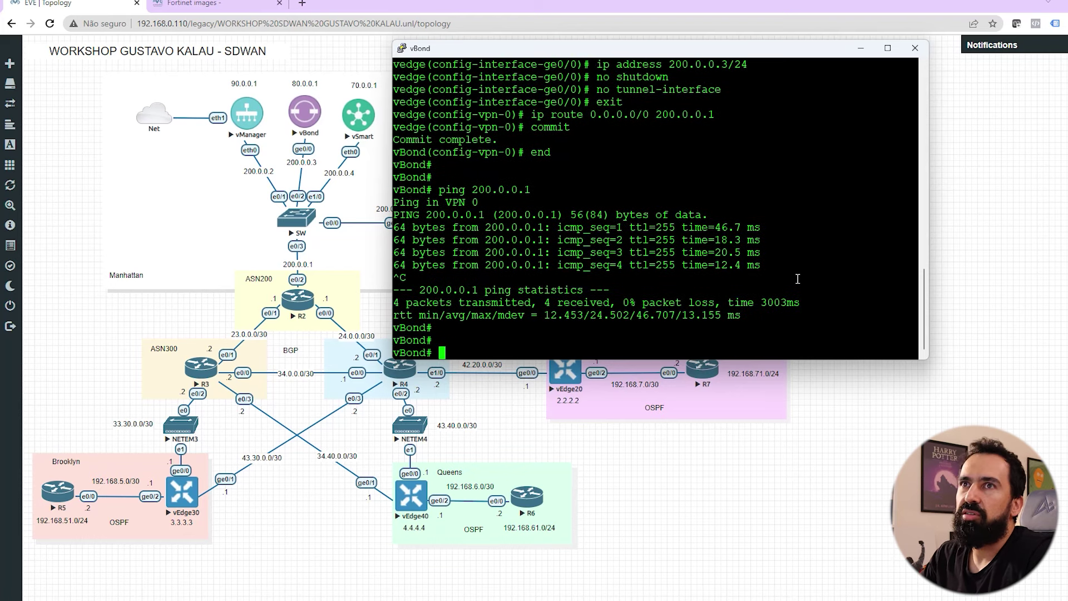
# Close the vBond console session and place the vSmart console beside the topology.
pyautogui.click(914, 48)
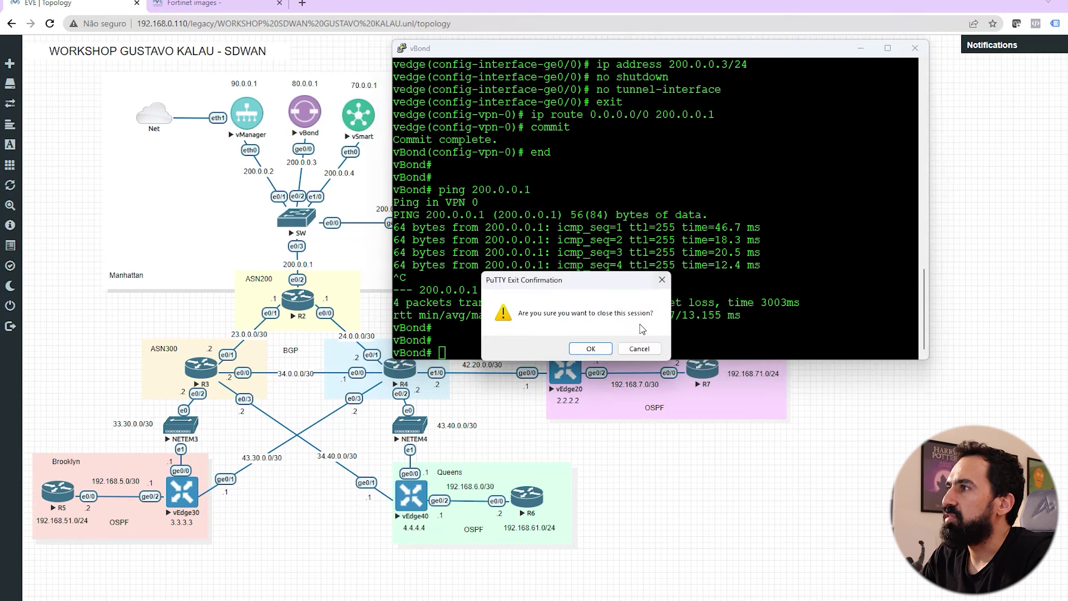
pyautogui.click(591, 349)
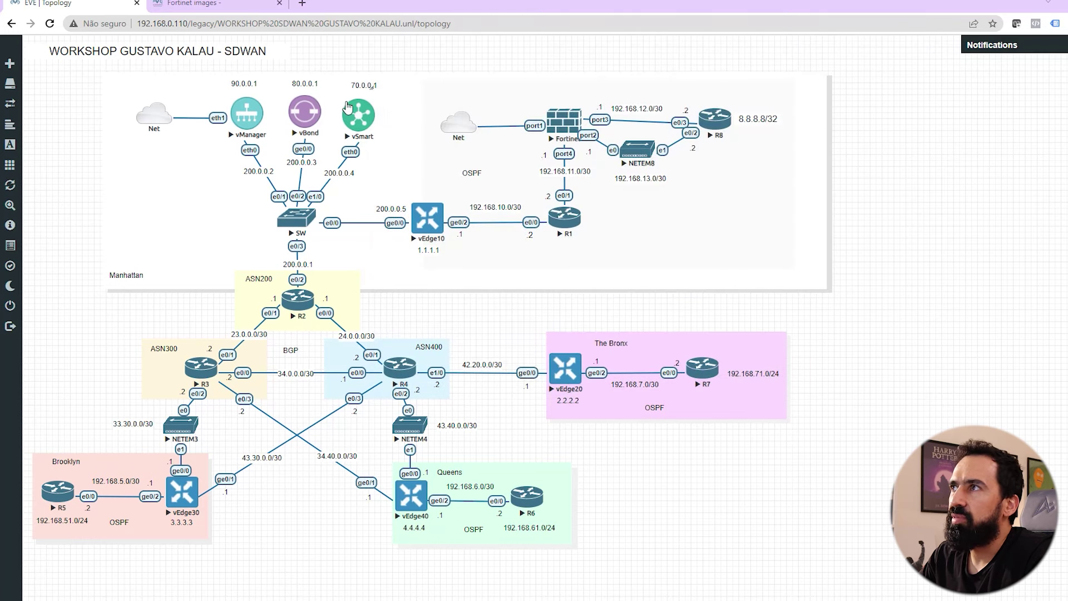
pyautogui.moveTo(351, 148); pyautogui.dragTo(652, 109)
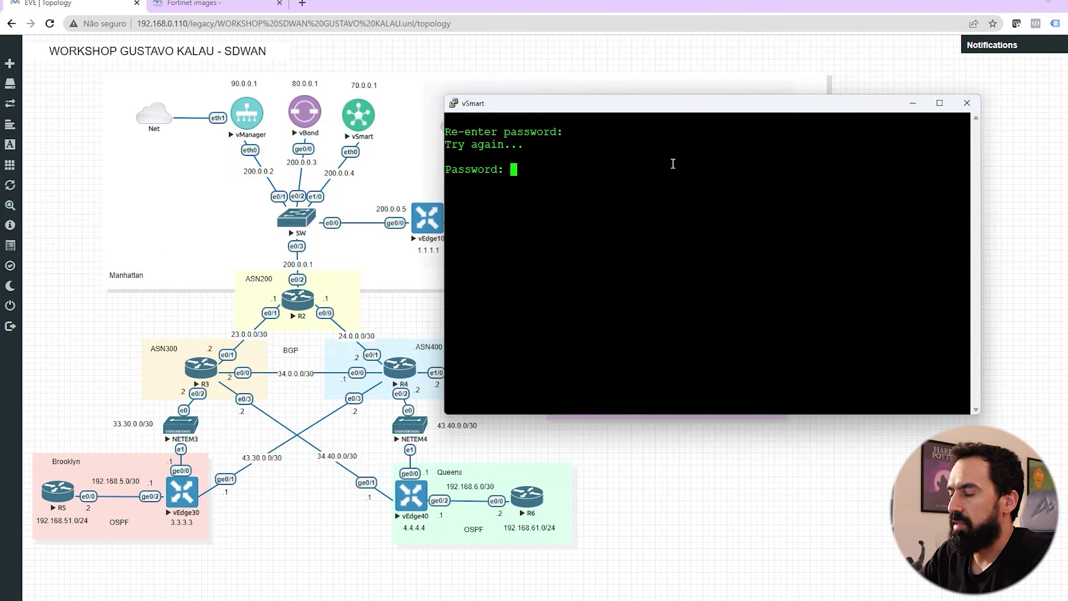
# Confirm vSmart's new password, then set host-name vsmart and system-ip 70.0.0.1.
pyautogui.press('Return')
pyautogui.press('Return')
pyautogui.press('Return')
pyautogui.press('Return')
pyautogui.press('Return')
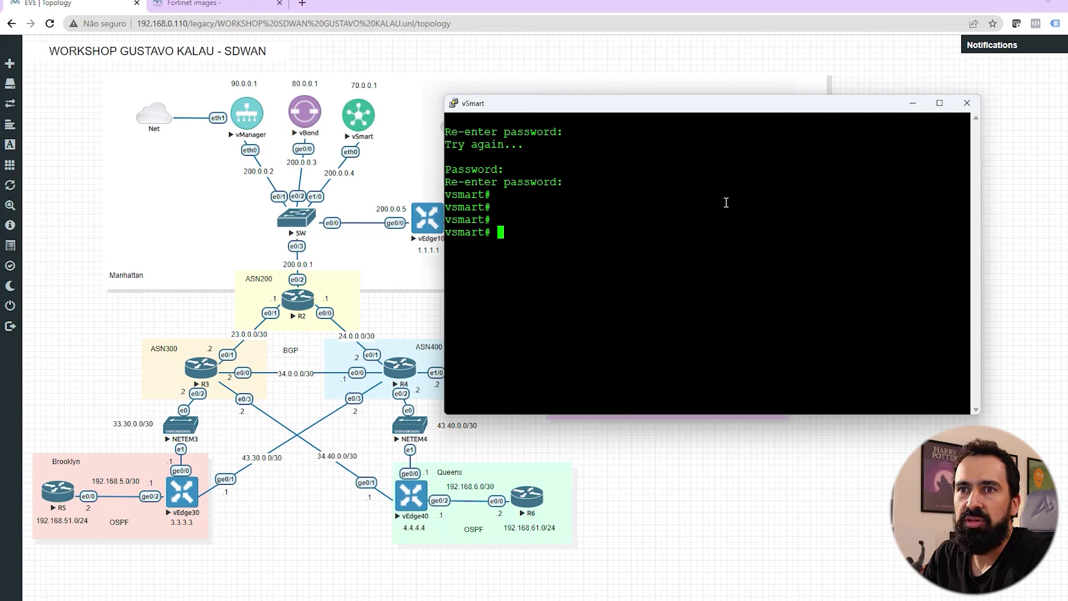
pyautogui.write('config')
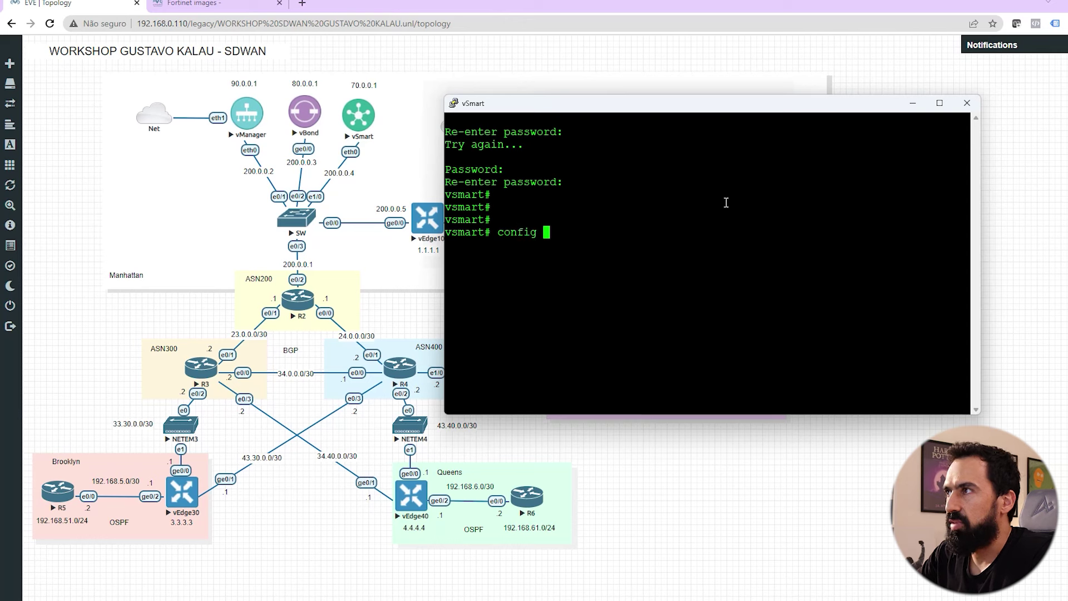
pyautogui.press('Return')
pyautogui.write('system')
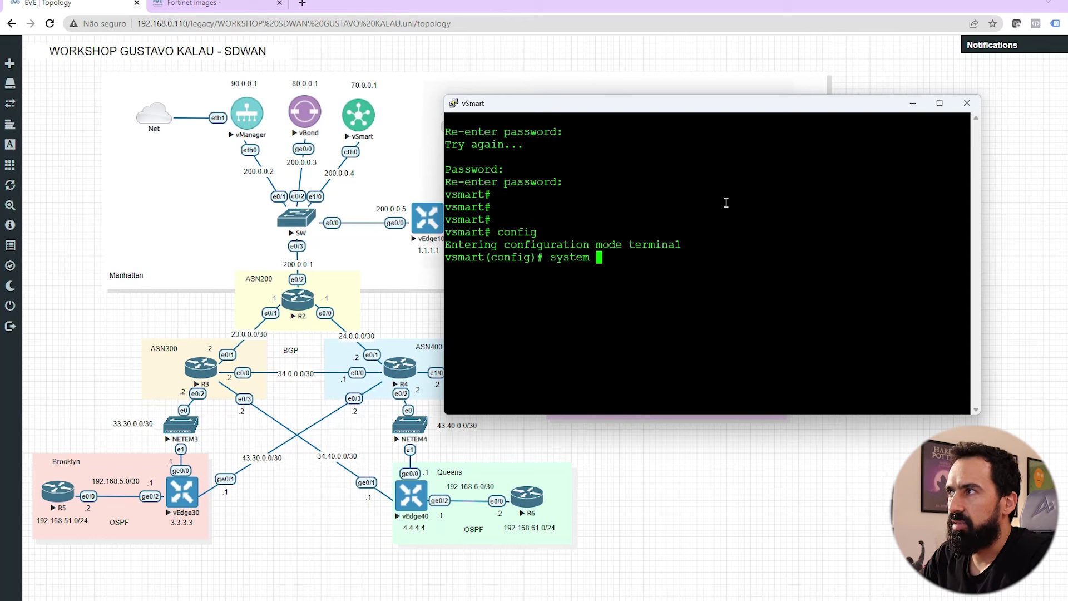
pyautogui.press('Return')
pyautogui.write('ho')
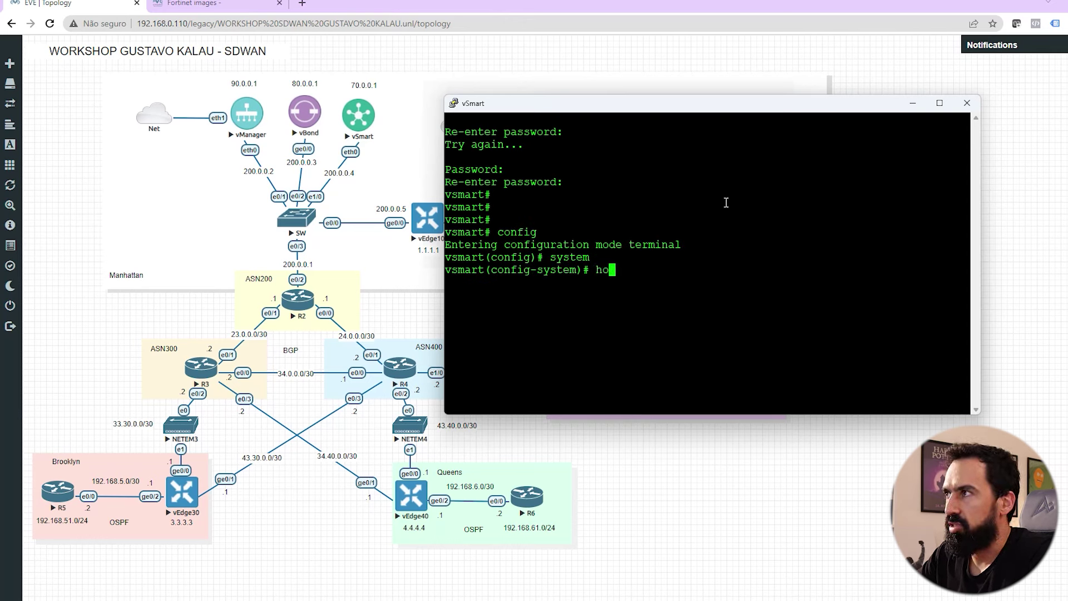
pyautogui.write('st-name vsmart')
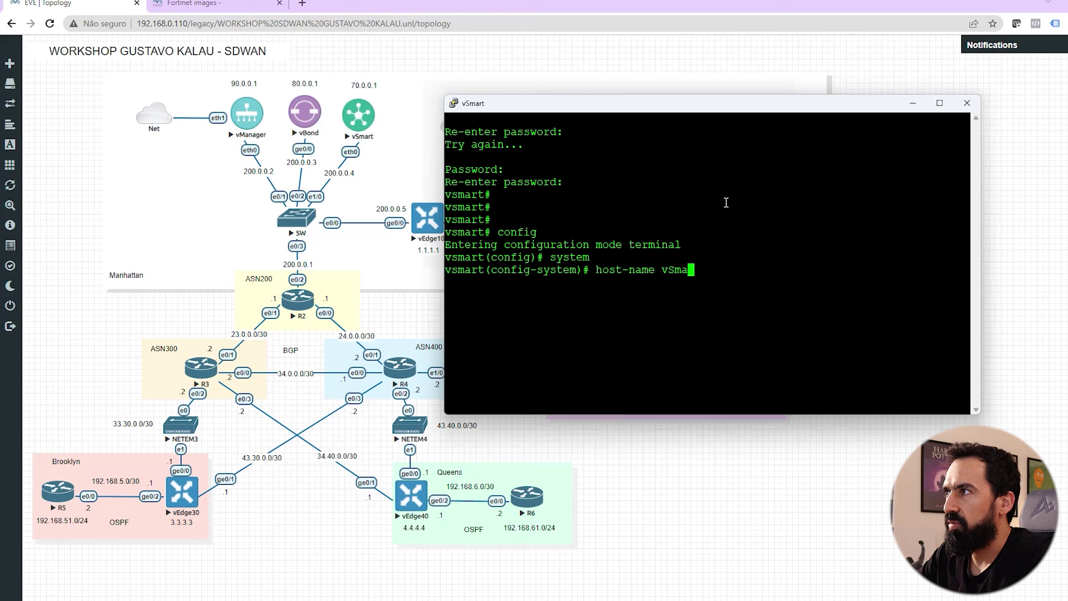
pyautogui.press('Return')
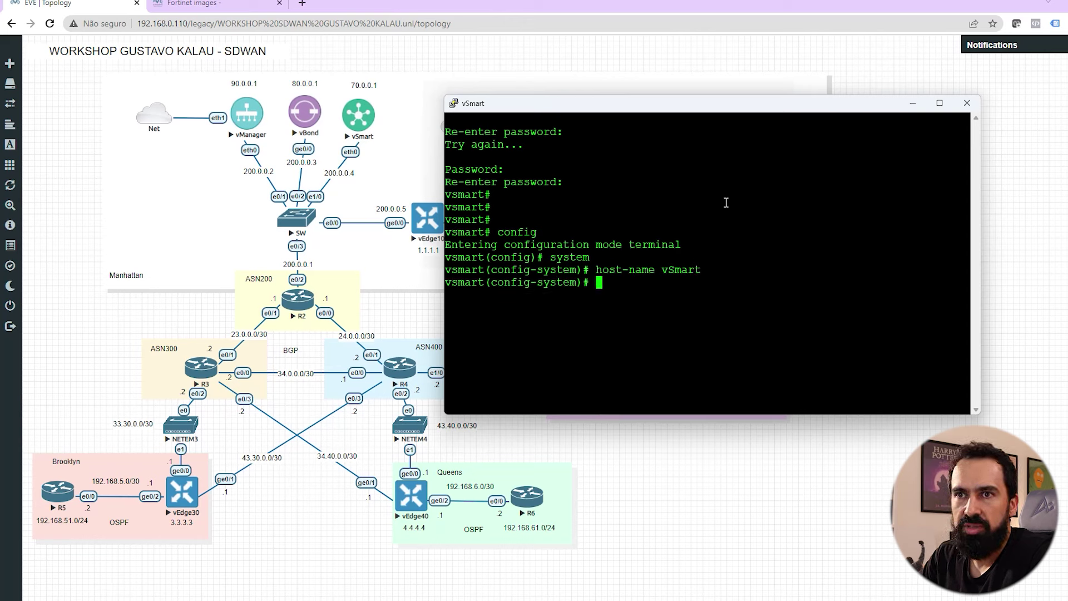
pyautogui.write('system-ip ')
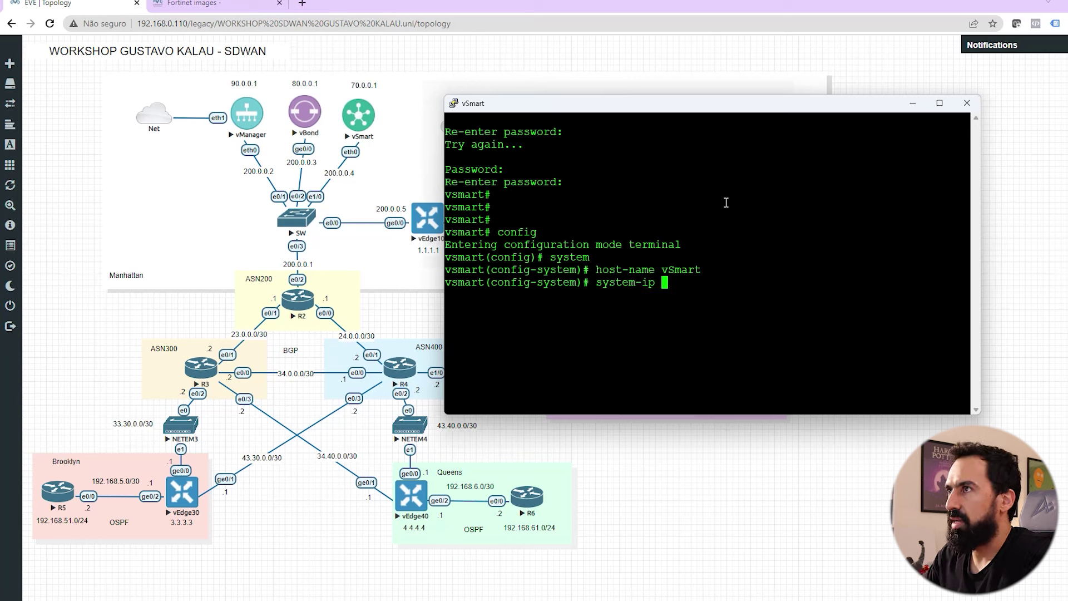
pyautogui.write('70.0.0.1')
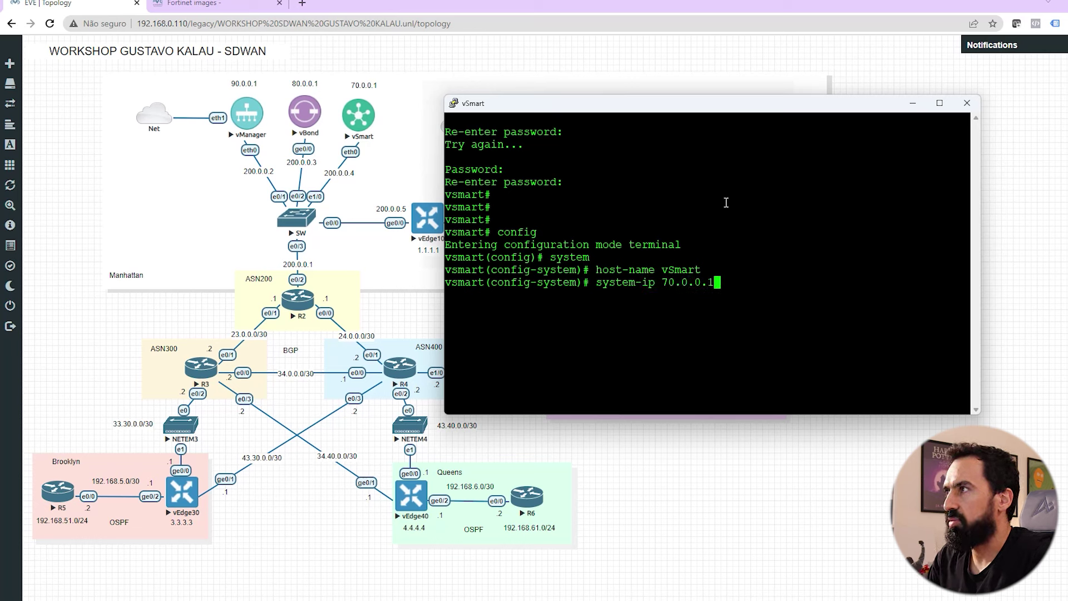
pyautogui.press('Return')
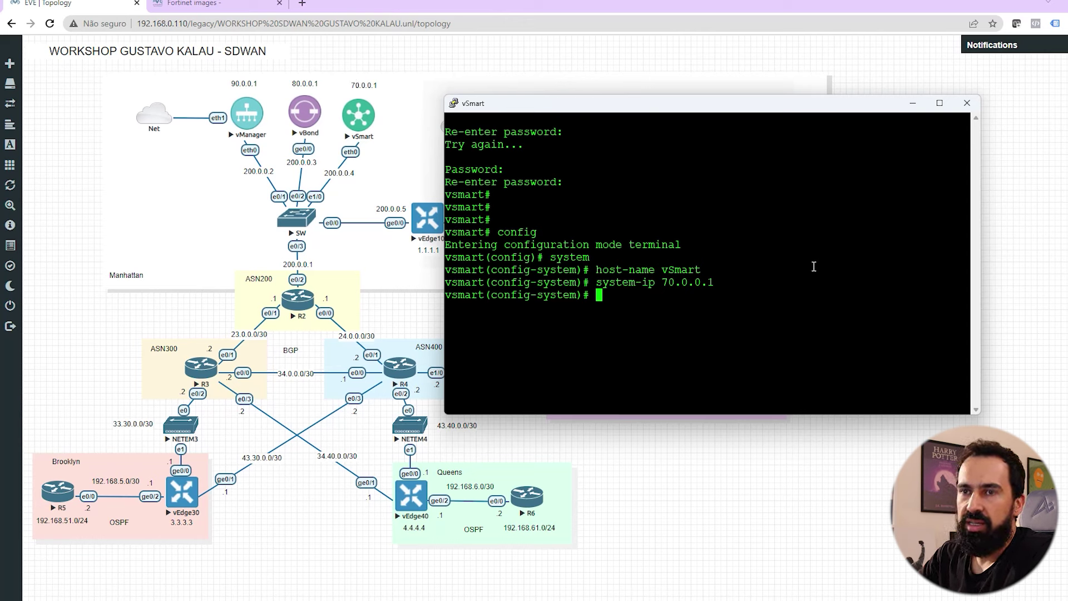
# Set site-id 10, the organization name and vbond 200.0.0.3, then leave the system section.
pyautogui.write('site-id 10')
pyautogui.press('Return')
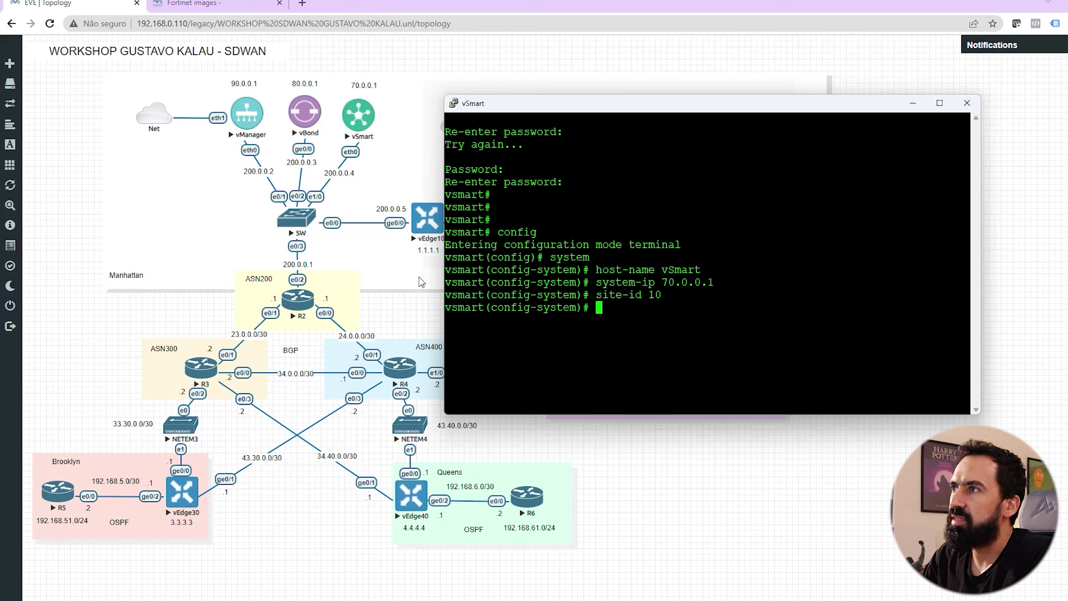
pyautogui.write('organization-name ')
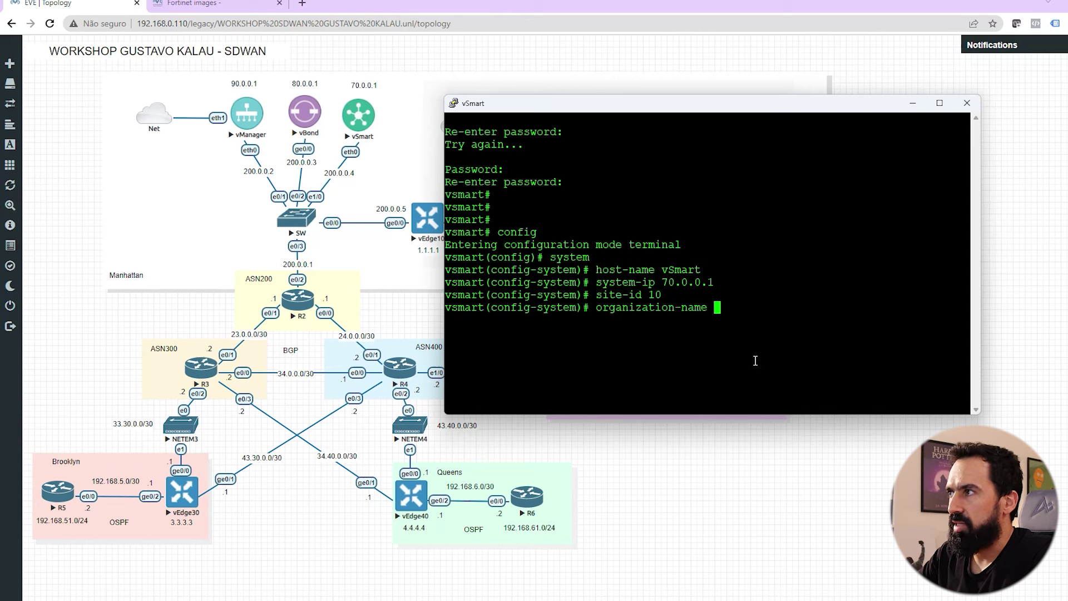
pyautogui.write('GUSTAVOKALAU')
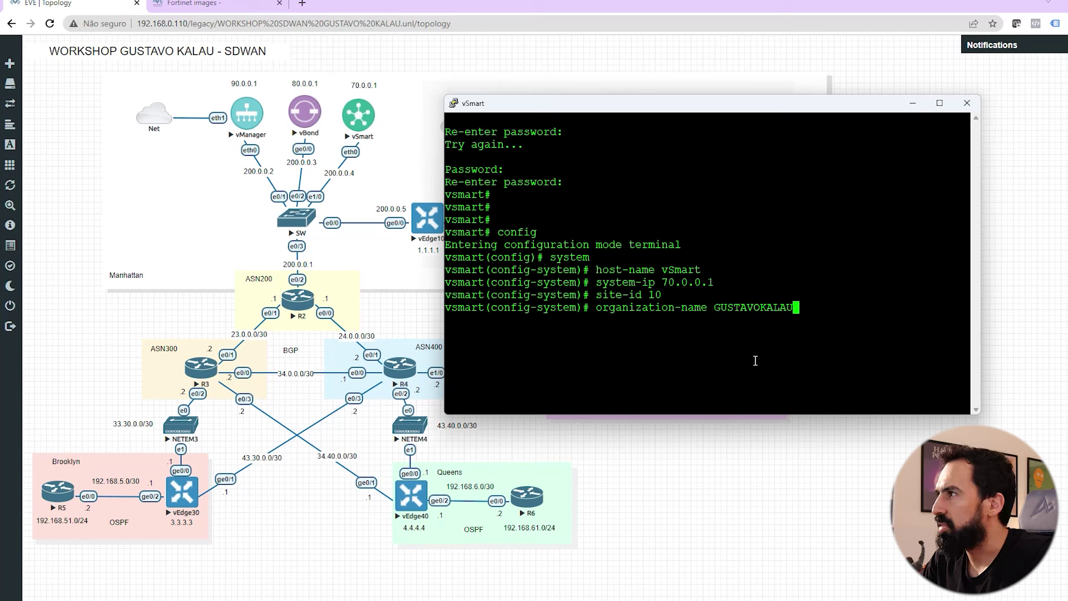
pyautogui.press('Return')
pyautogui.write('vbo')
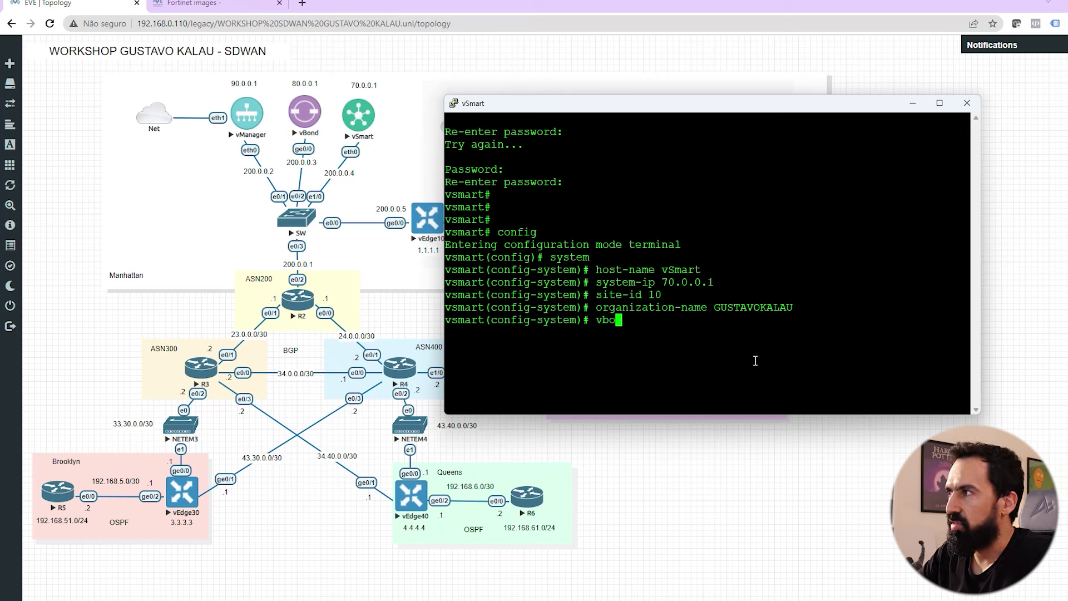
pyautogui.write('nd 200.0.0')
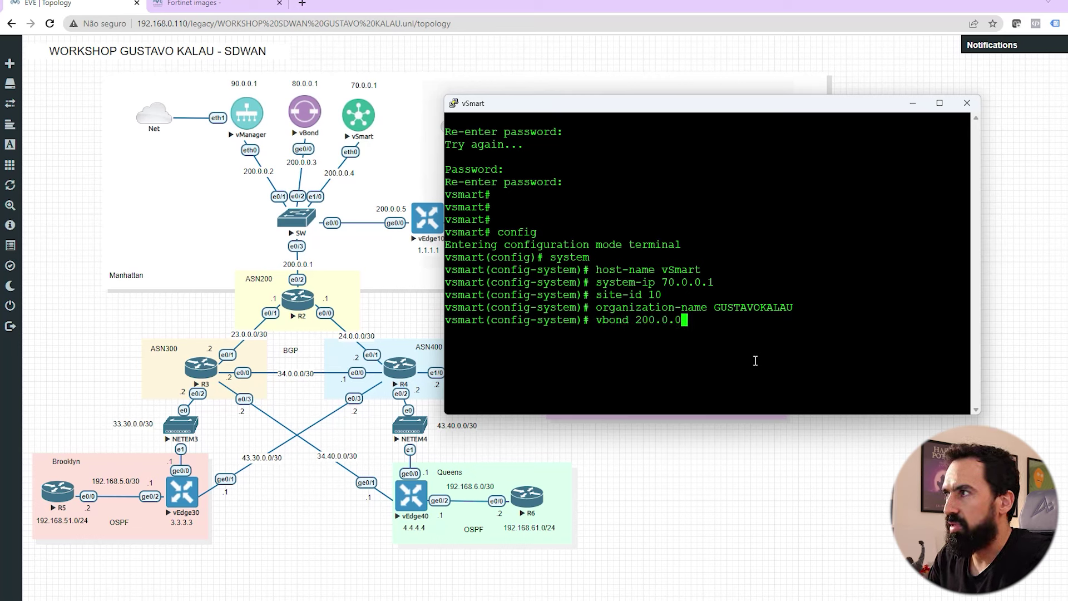
pyautogui.write('.3')
pyautogui.press('Return')
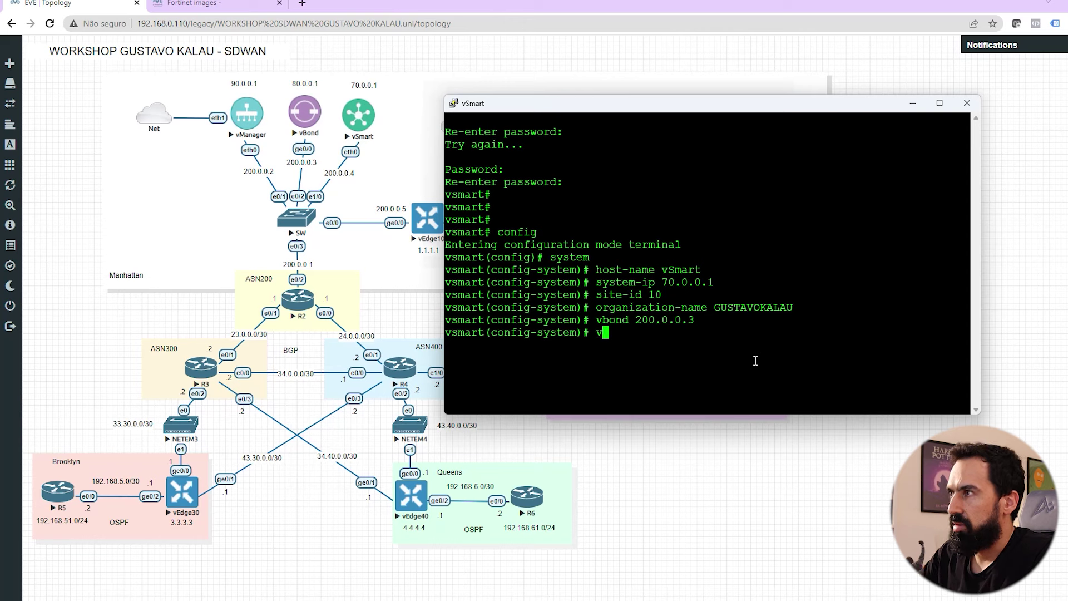
pyautogui.write('exit')
pyautogui.press('Return')
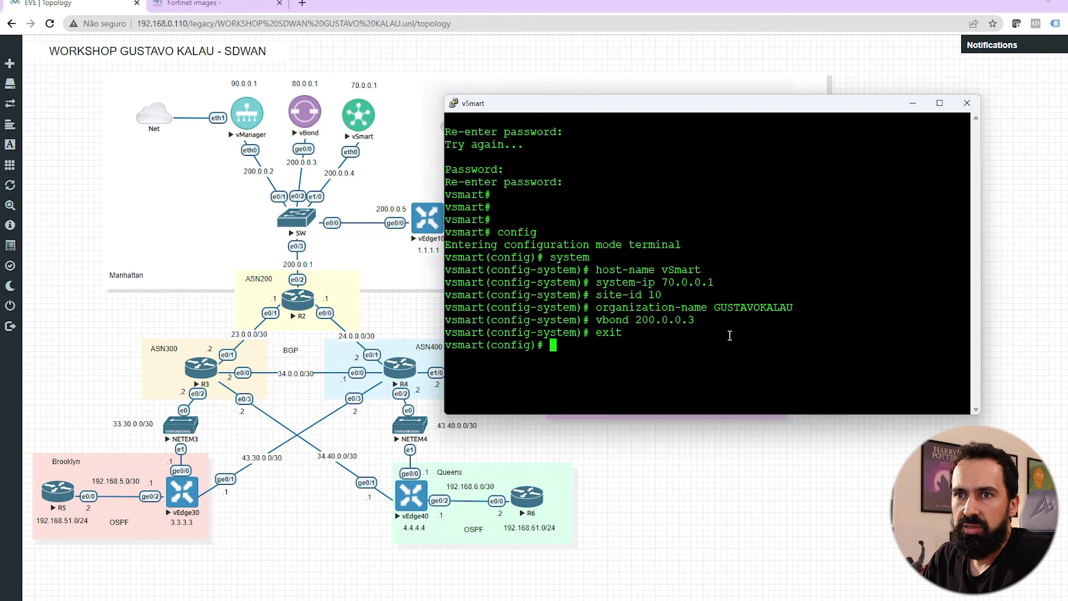
# In VPN 0, give vSmart's eth0 address 200.0.0.4/24 and bring it up.
pyautogui.write('vpn 0')
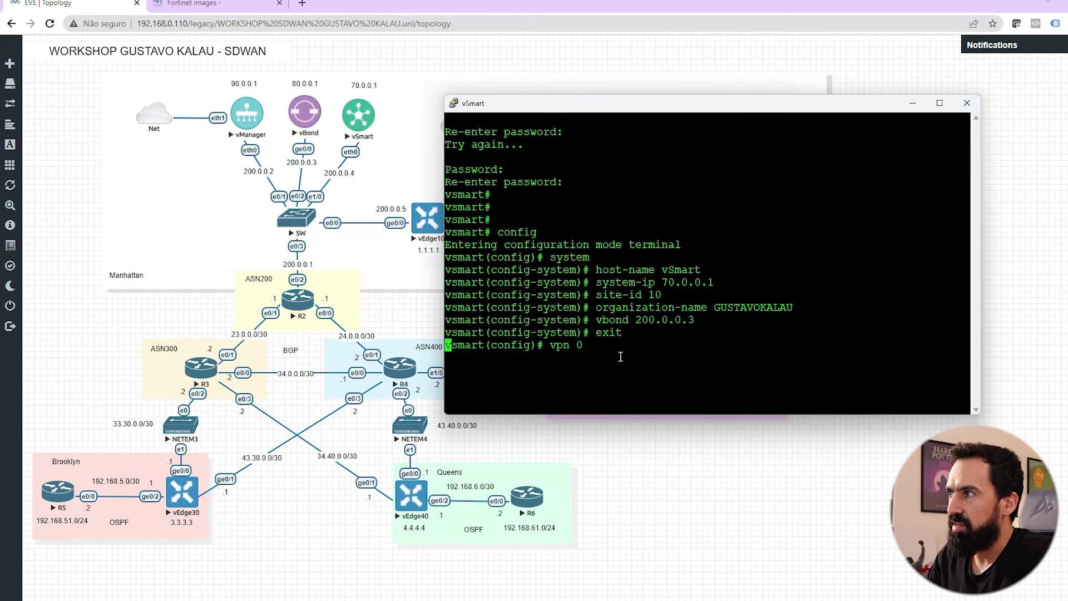
pyautogui.press('Return')
pyautogui.write('interface eth0')
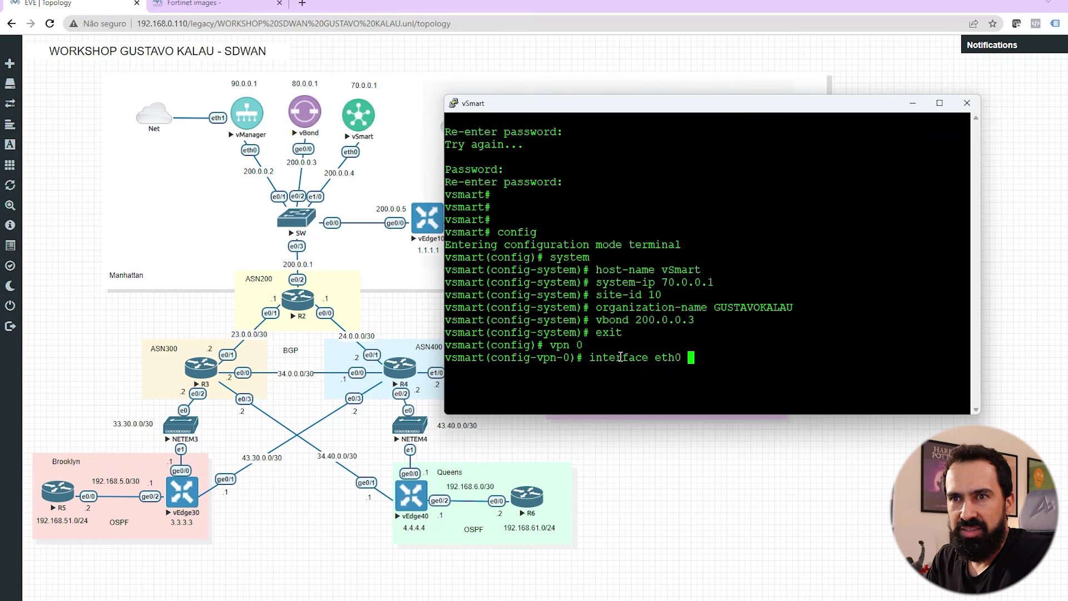
pyautogui.press('Return')
pyautogui.write('ip addr')
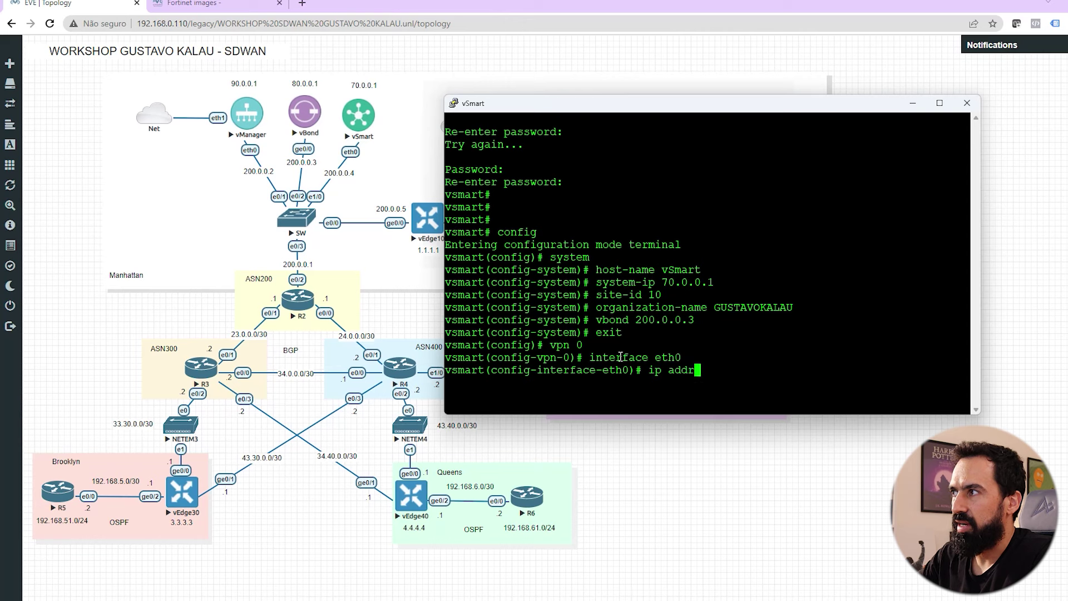
pyautogui.write('ess 200.0.0.')
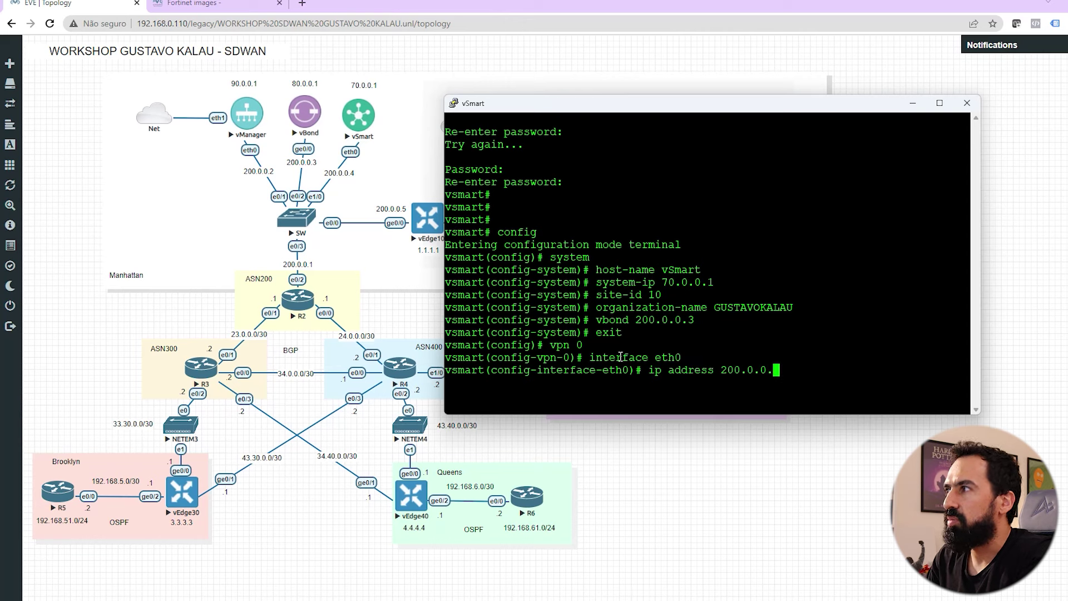
pyautogui.write('4/24')
pyautogui.press('Return')
pyautogui.write('no shutdown')
pyautogui.press('Return')
pyautogui.write('no tu')
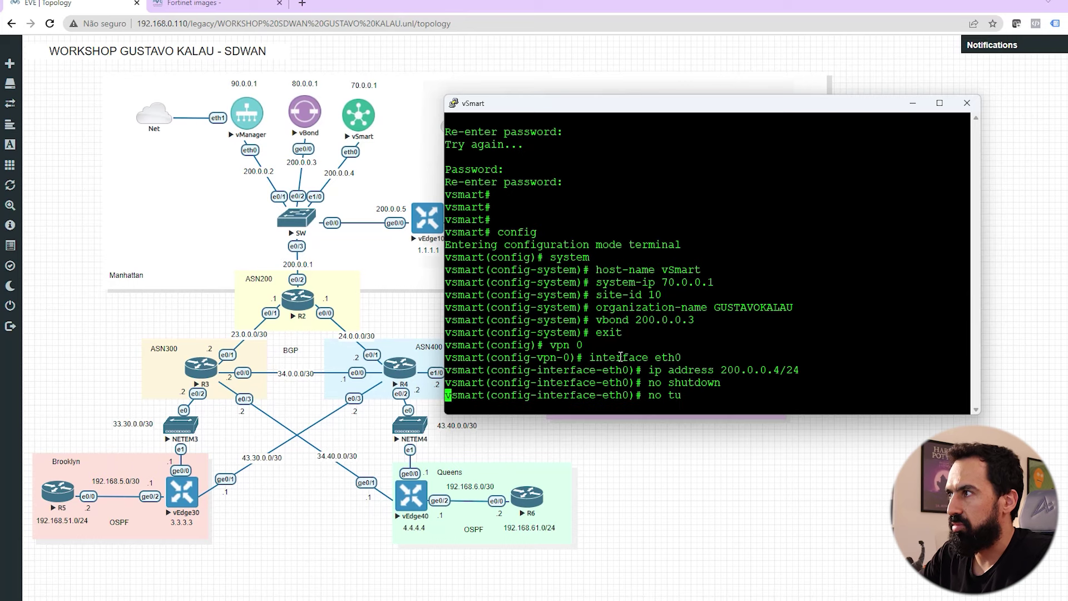
pyautogui.press('Return')
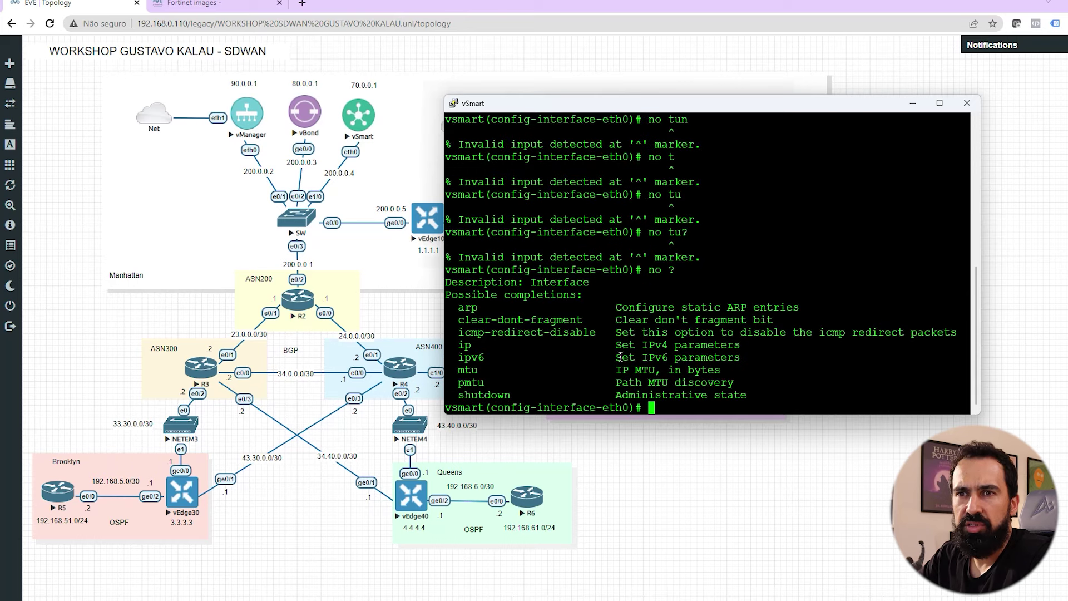
pyautogui.write('exit')
pyautogui.press('Return')
# Add a default route 0.0.0.0/0 via 200.0.0.1 and commit the vSmart configuration.
pyautogui.write('ip route 0')
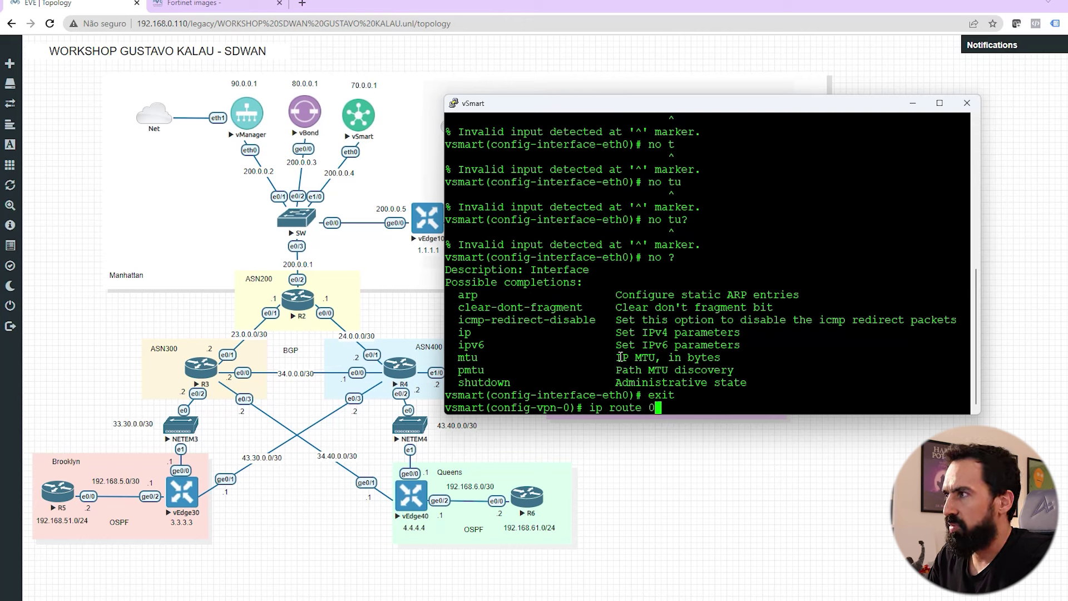
pyautogui.write('.0.0.0/0 200.0.0.1')
pyautogui.press('Return')
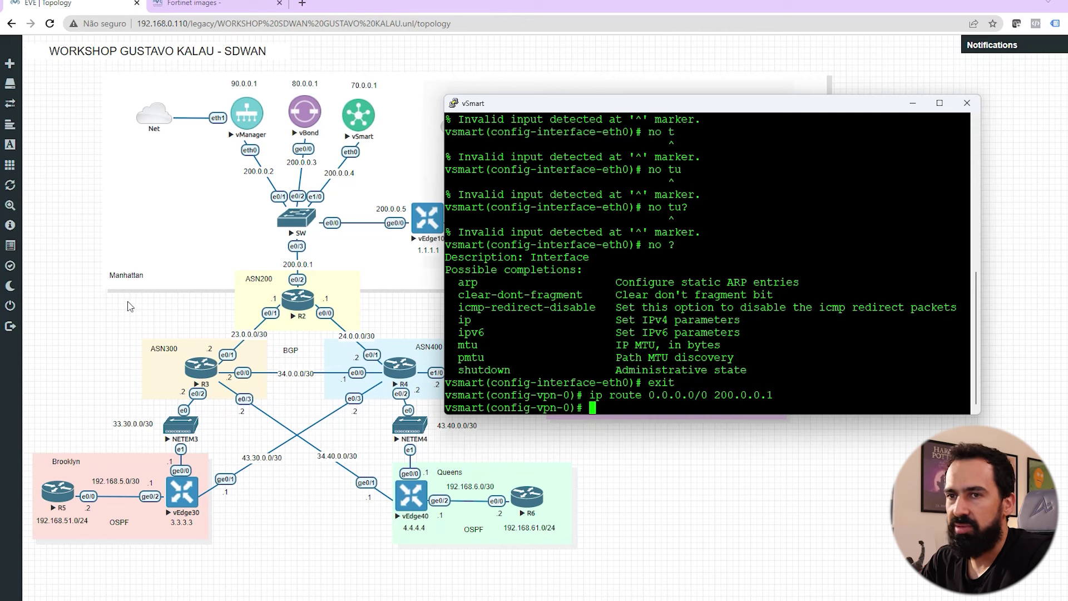
pyautogui.write('exit')
pyautogui.press('Return')
pyautogui.write('commit')
pyautogui.press('Return')
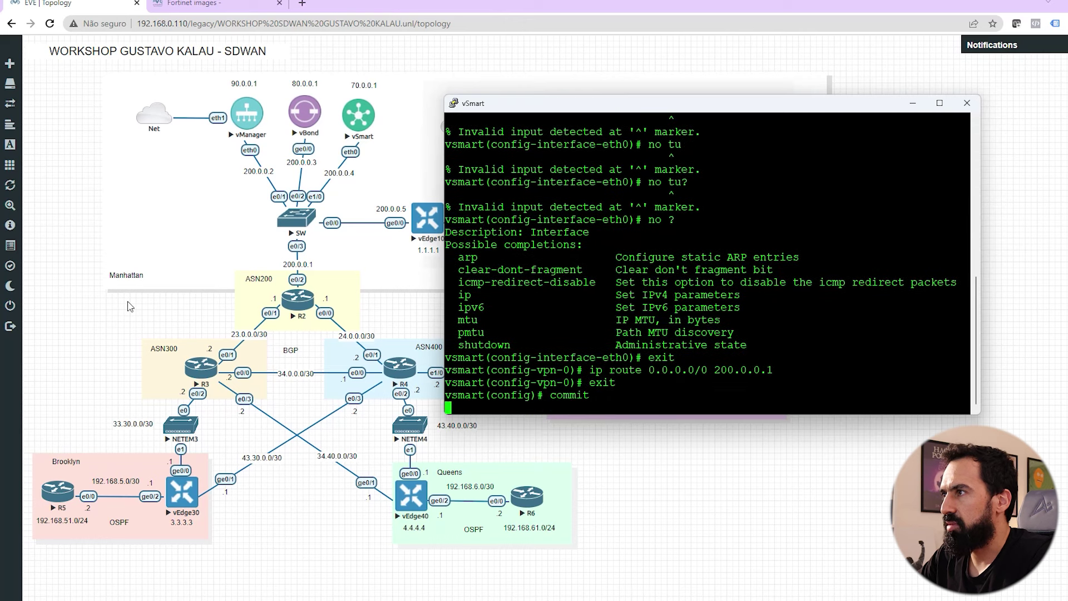
pyautogui.press('Return')
pyautogui.write('end')
pyautogui.press('Return')
pyautogui.press('Return')
# Review vSmart's running configuration and ping 200.0.0.1 successfully.
pyautogui.write('sh')
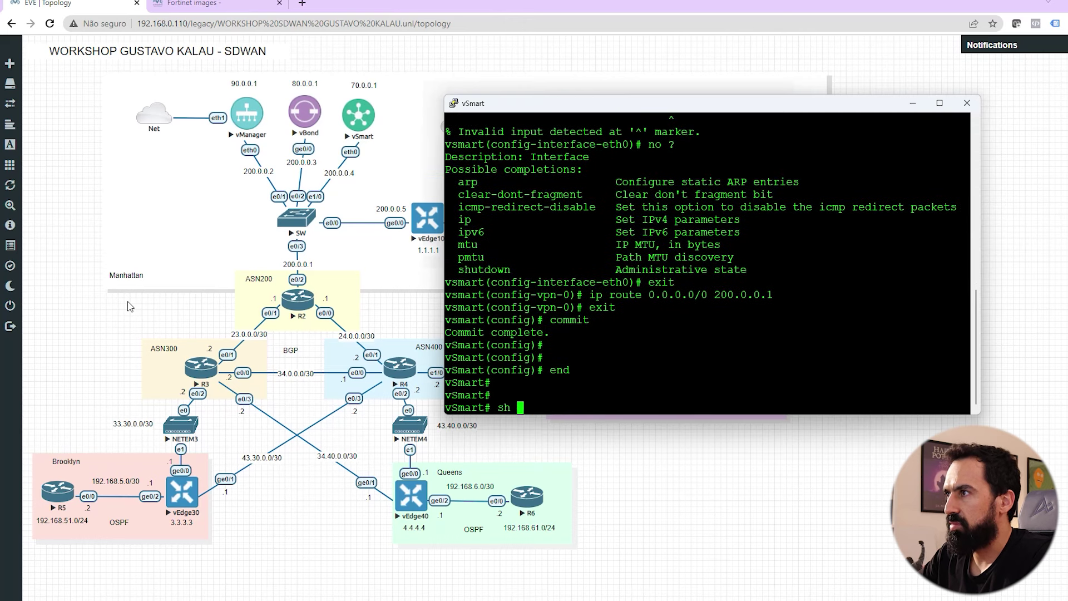
pyautogui.write('ow running-config')
pyautogui.press('Return')
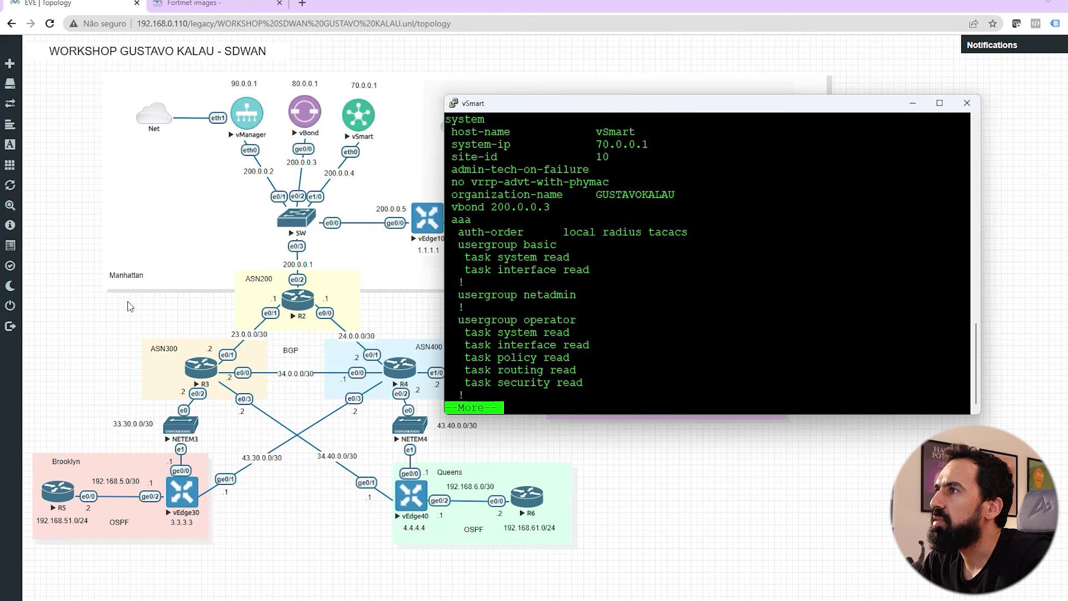
pyautogui.press('space')
pyautogui.press('q')
pyautogui.write('p')
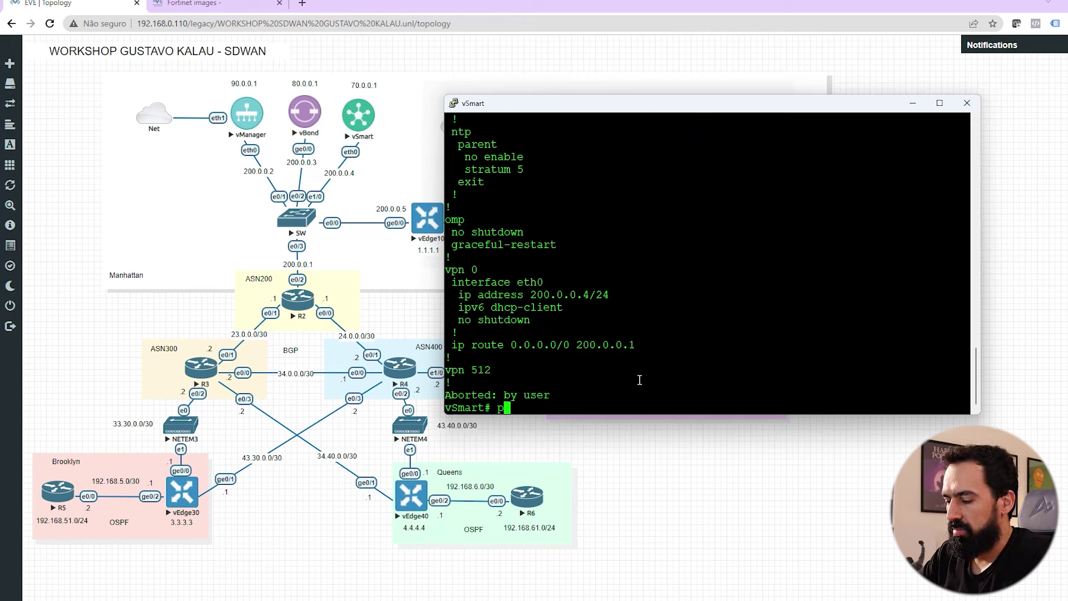
pyautogui.write('ing 200.0.0.1')
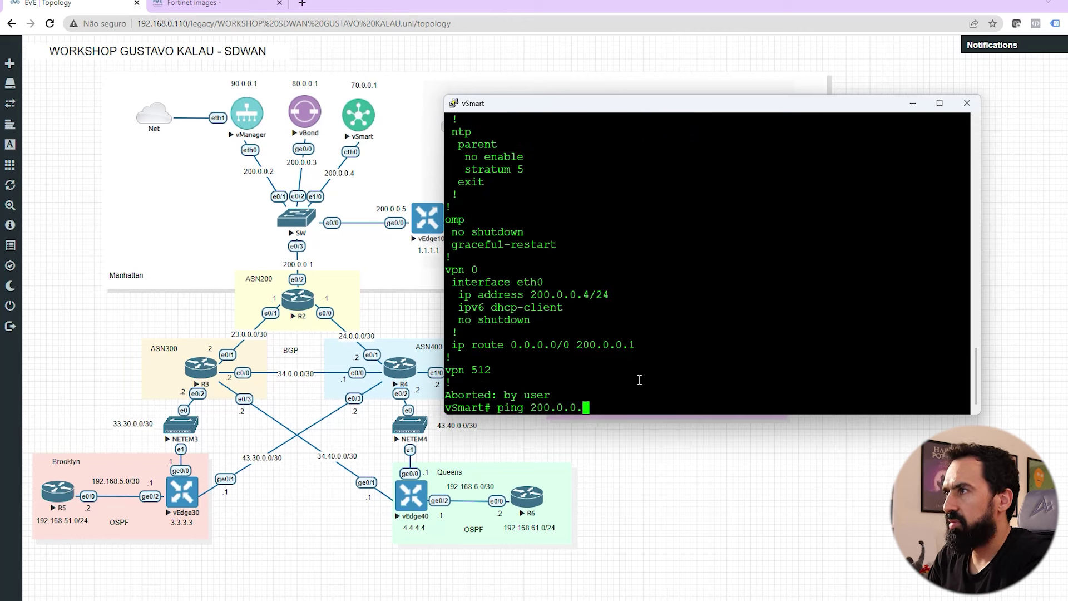
pyautogui.press('Return')
pyautogui.hotkey('ctrl', 'c')
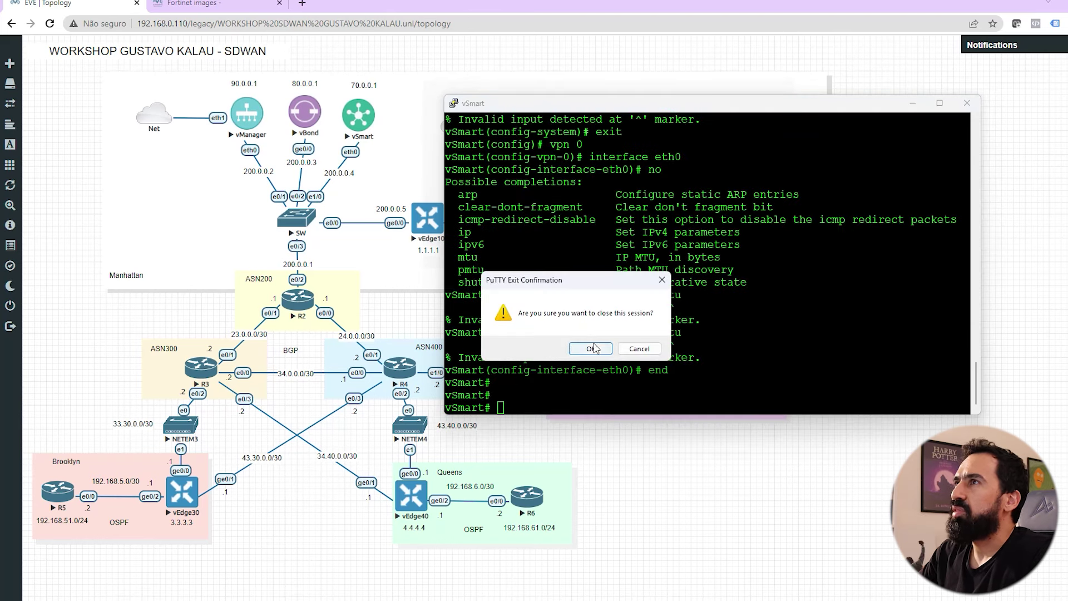
# Close the vSmart session and open a console to the vManager node.
pyautogui.click(596, 349)
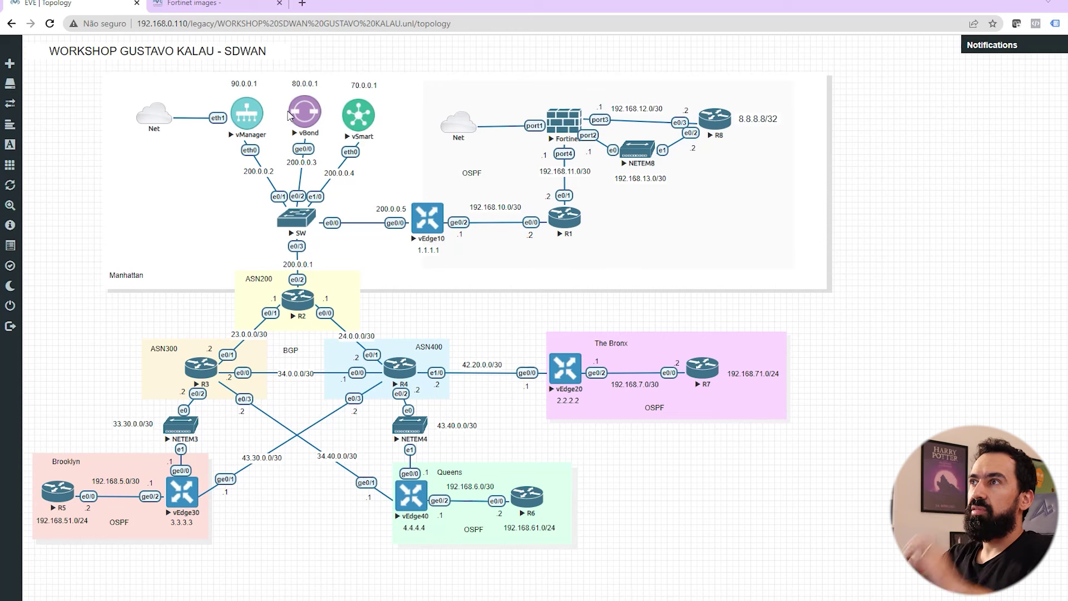
pyautogui.click(249, 117)
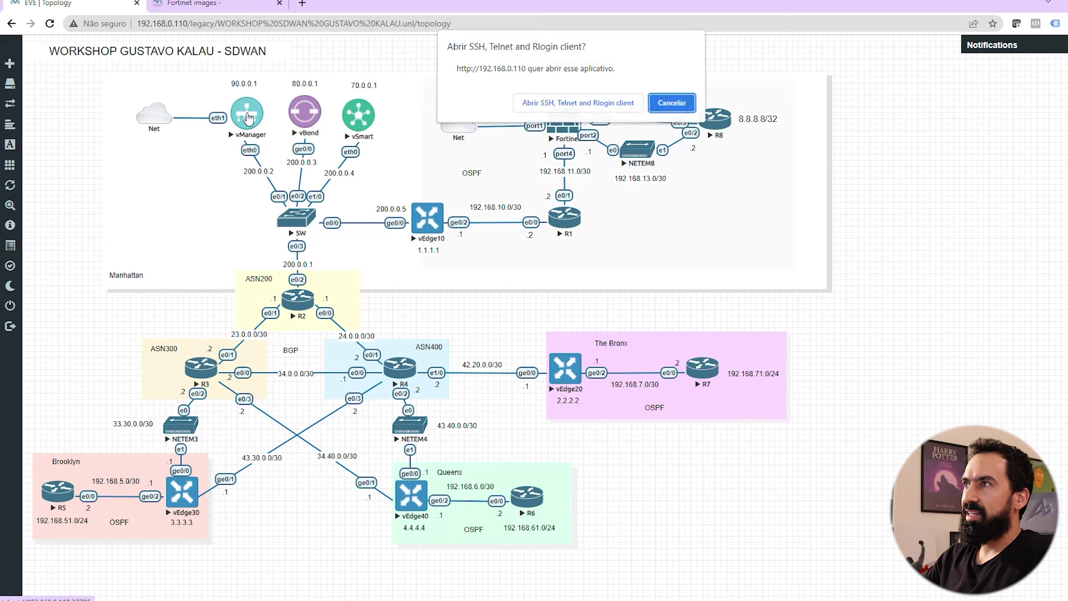
pyautogui.click(561, 106)
pyautogui.moveTo(274, 12); pyautogui.dragTo(710, 122)
# Log in to vManager as admin and set a new admin password.
pyautogui.press('Return')
pyautogui.press('Return')
pyautogui.write('admin')
pyautogui.press('Return')
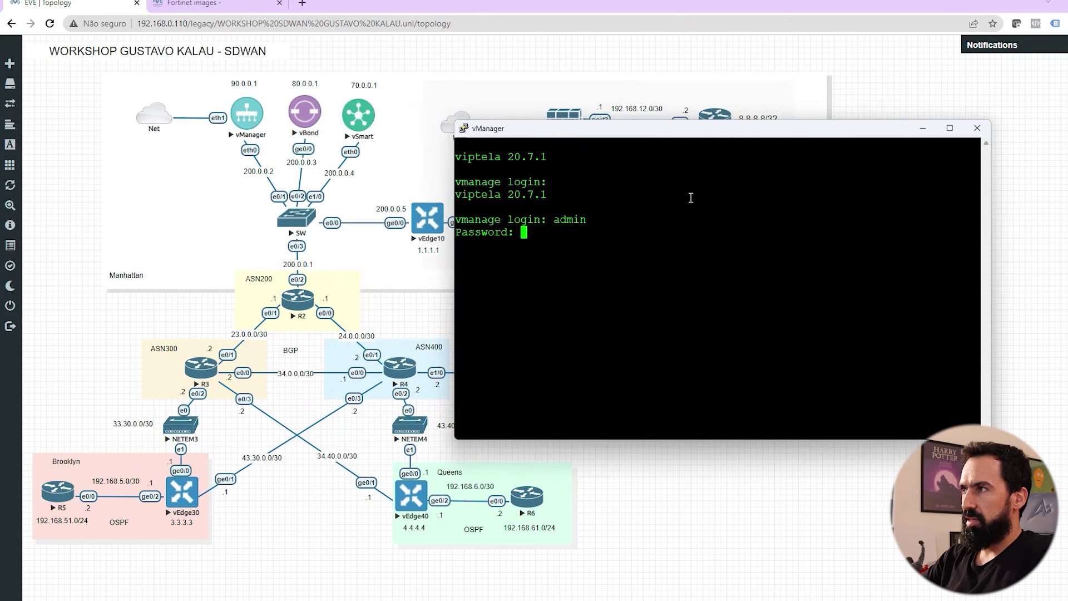
pyautogui.press('Return')
pyautogui.press('Return')
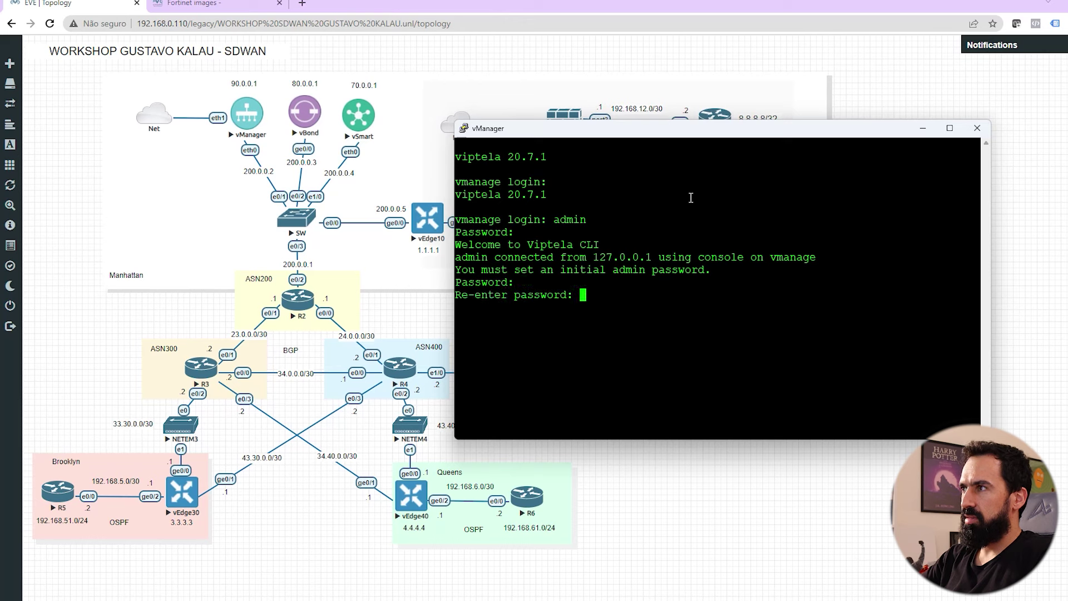
pyautogui.press('Return')
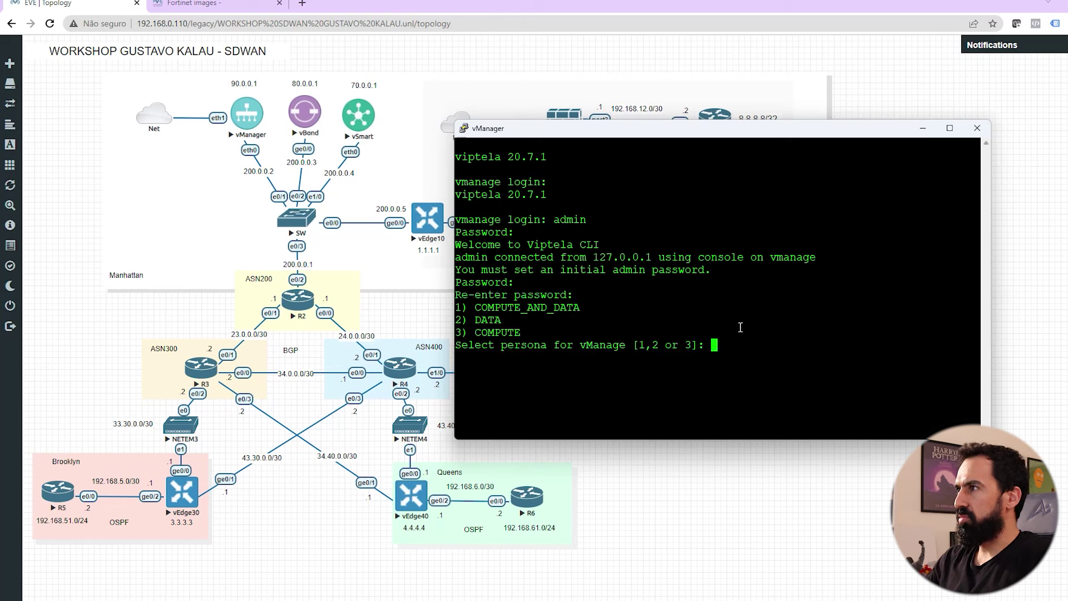
# Choose the COMPUTE_AND_DATA persona and format vdb as the storage device.
pyautogui.write('1')
pyautogui.press('Return')
pyautogui.write('y')
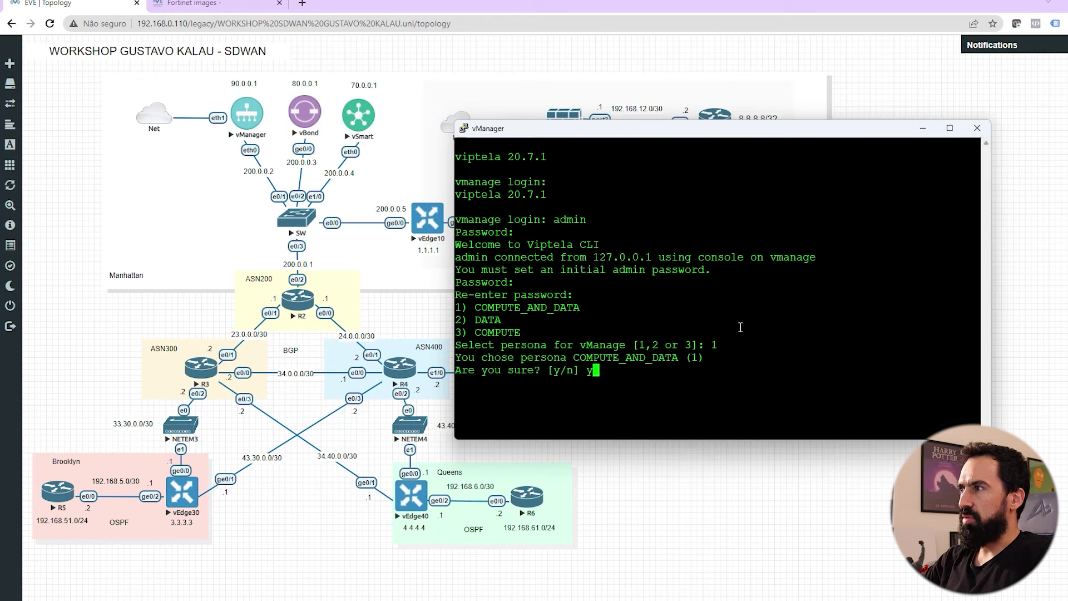
pyautogui.press('Return')
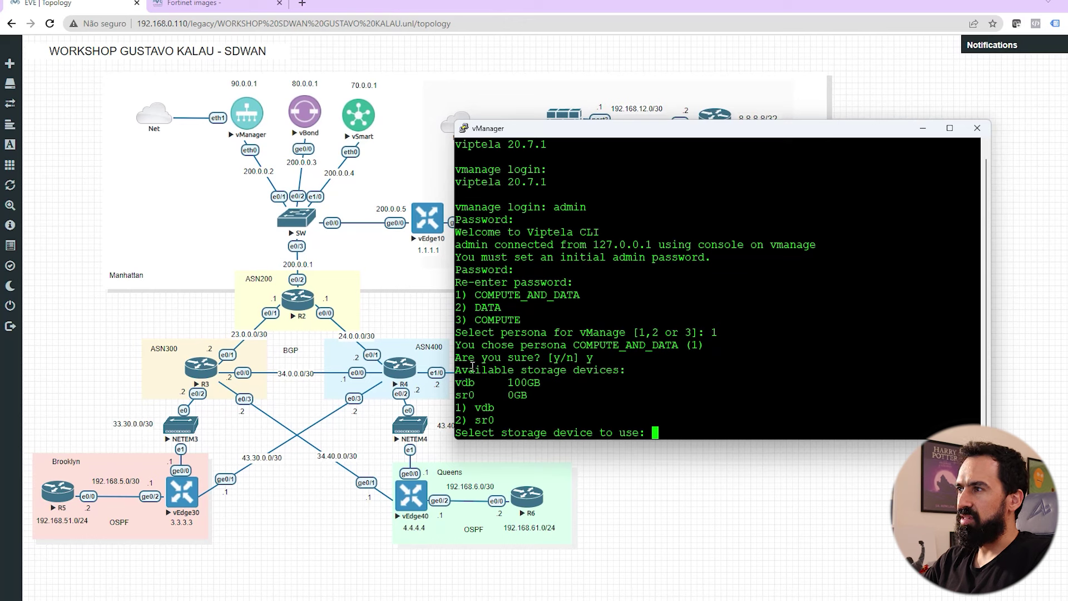
pyautogui.write('1')
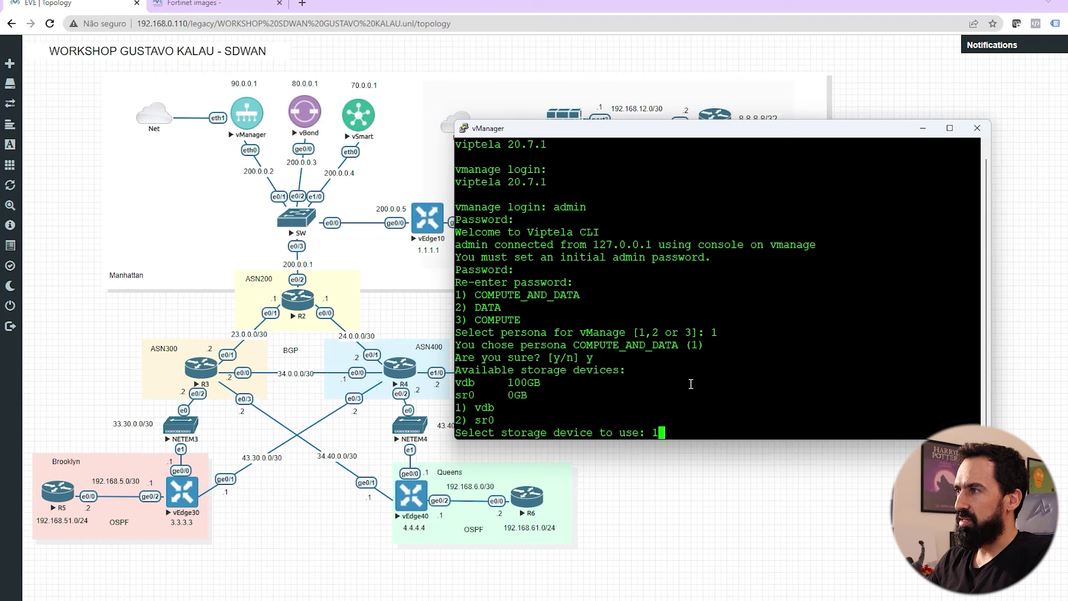
pyautogui.press('Return')
pyautogui.write('y')
pyautogui.press('Return')
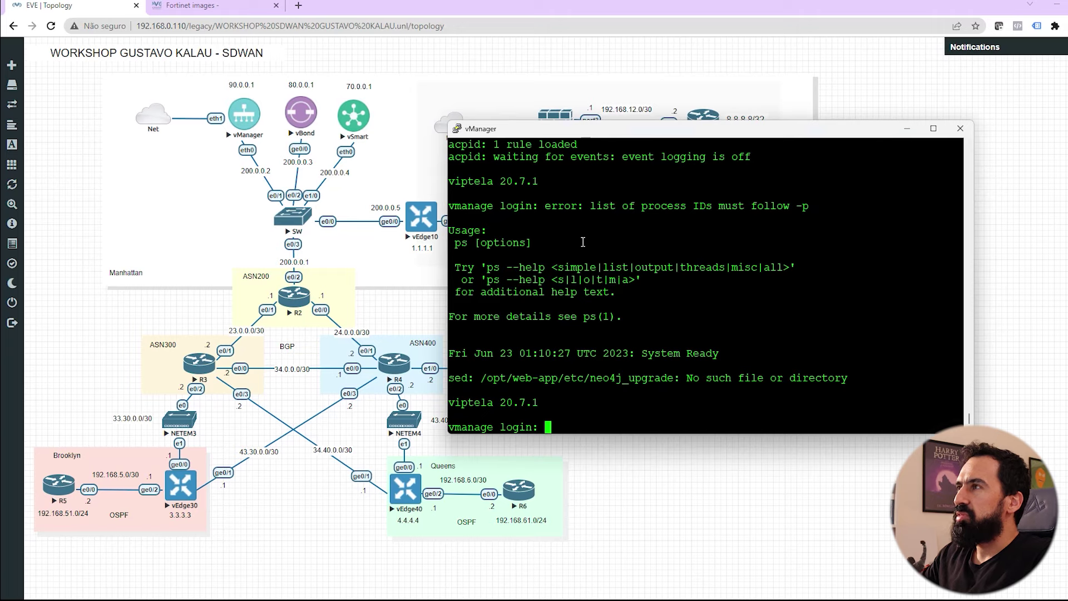
# Reposition the vManager console and log in as admin after the restart.
pyautogui.moveTo(550, 132); pyautogui.dragTo(595, 106)
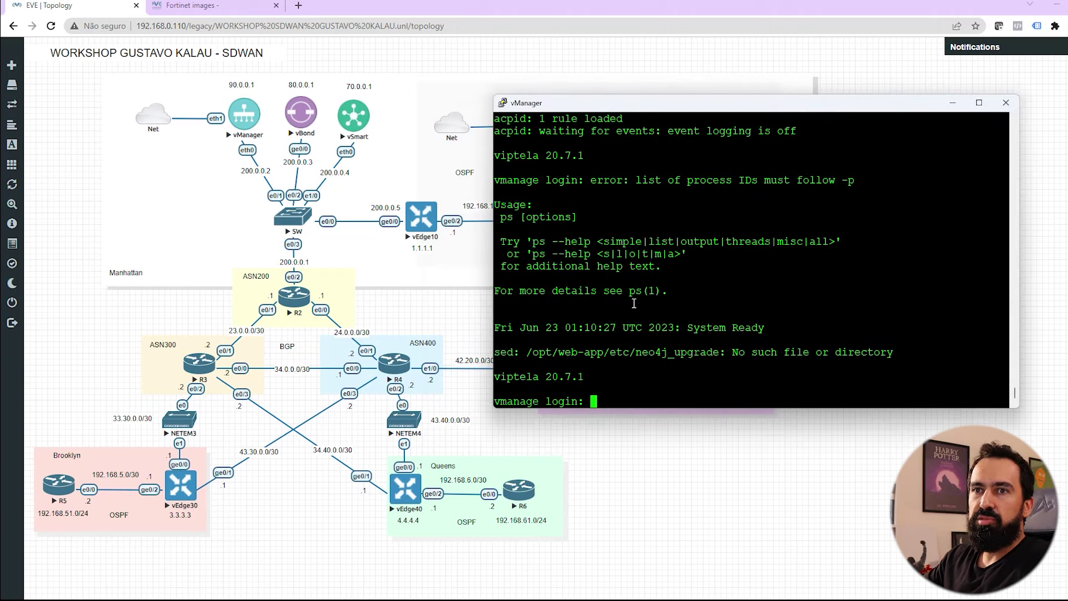
pyautogui.write('admin')
pyautogui.press('Return')
pyautogui.press('Return')
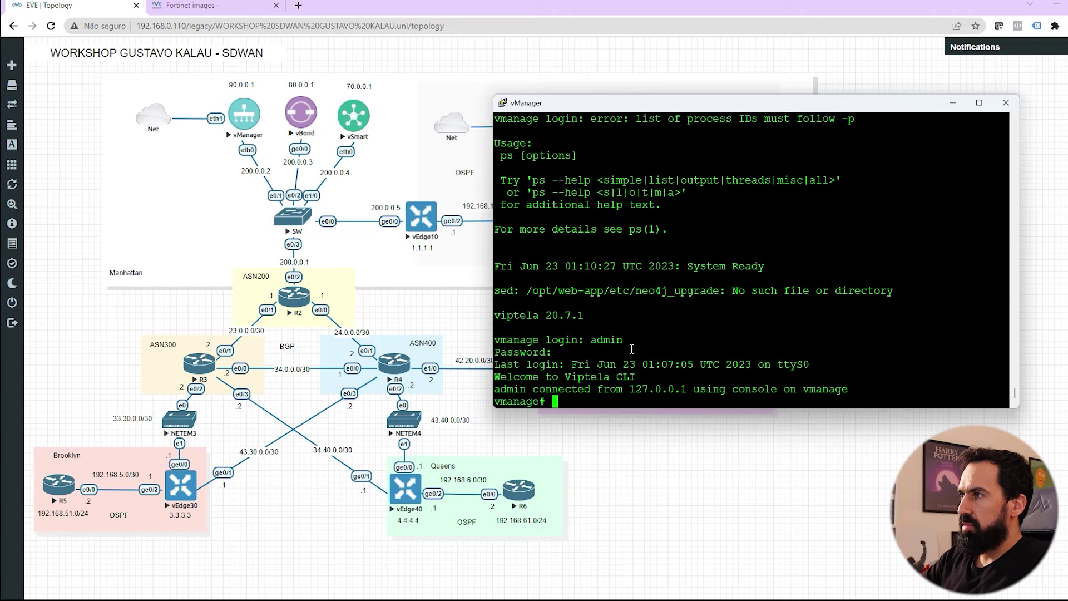
pyautogui.press('Return')
pyautogui.press('Return')
pyautogui.press('Return')
pyautogui.press('Return')
# In vManager's system section, set host-name vSmart, system-ip 70.0.0.1 and site-id 10.
pyautogui.write('conf')
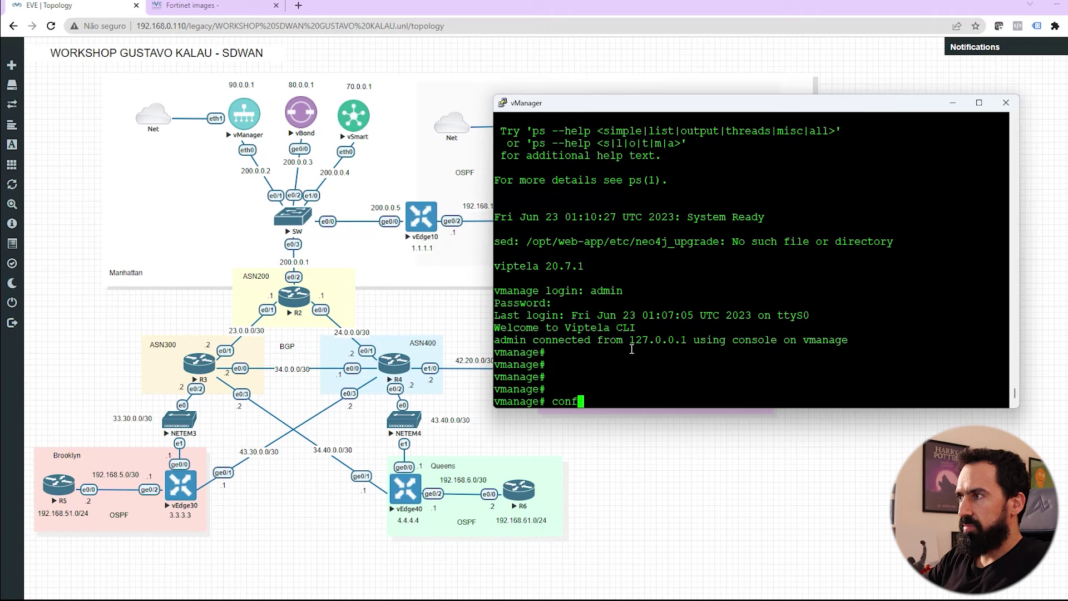
pyautogui.write('ig')
pyautogui.press('Return')
pyautogui.write('system')
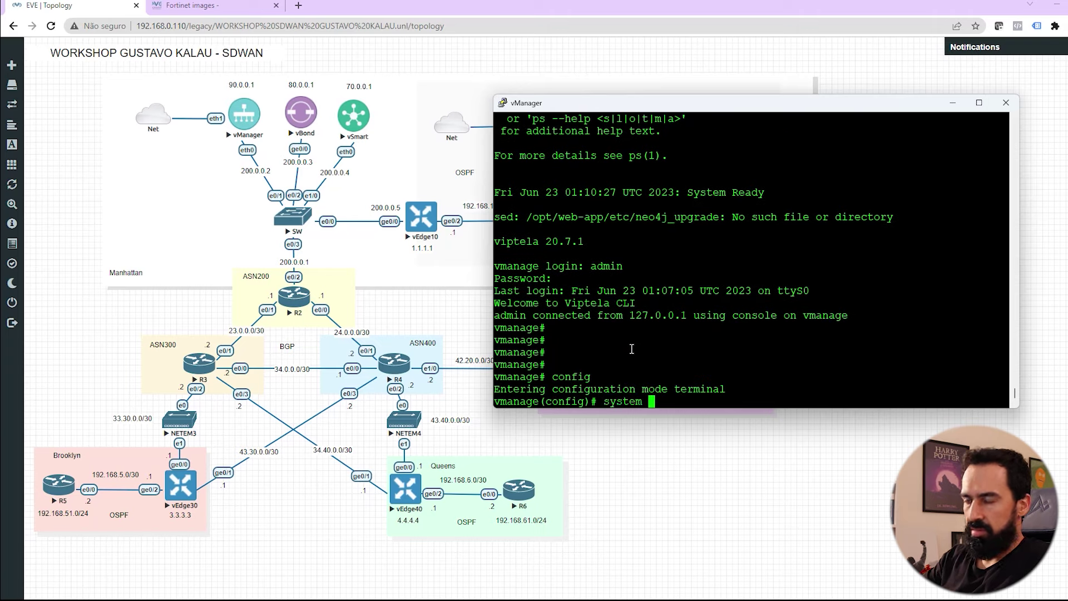
pyautogui.press('Return')
pyautogui.write('hos')
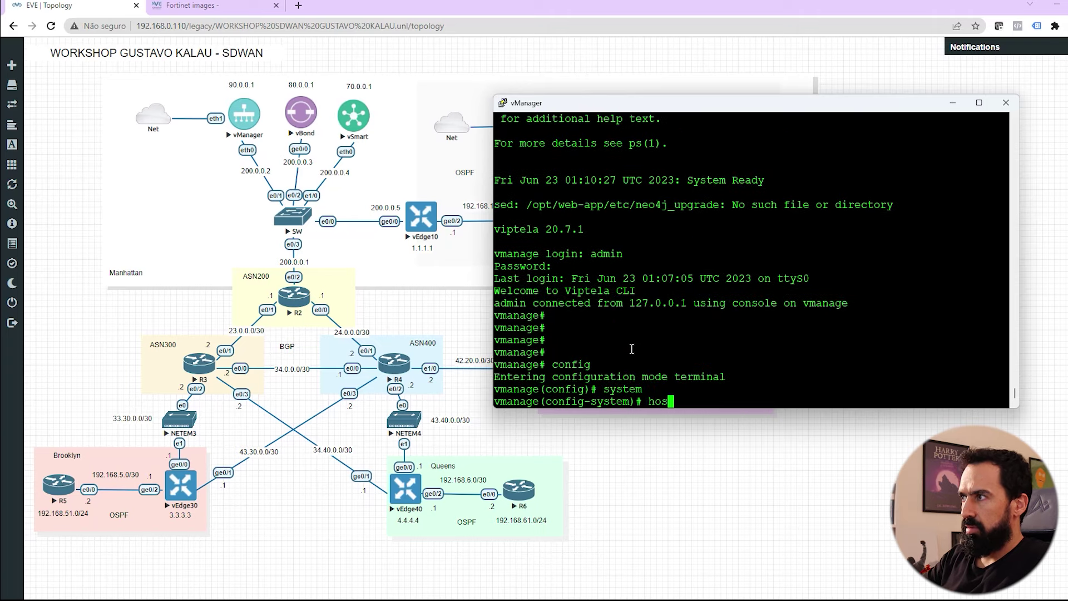
pyautogui.write('t-name vS')
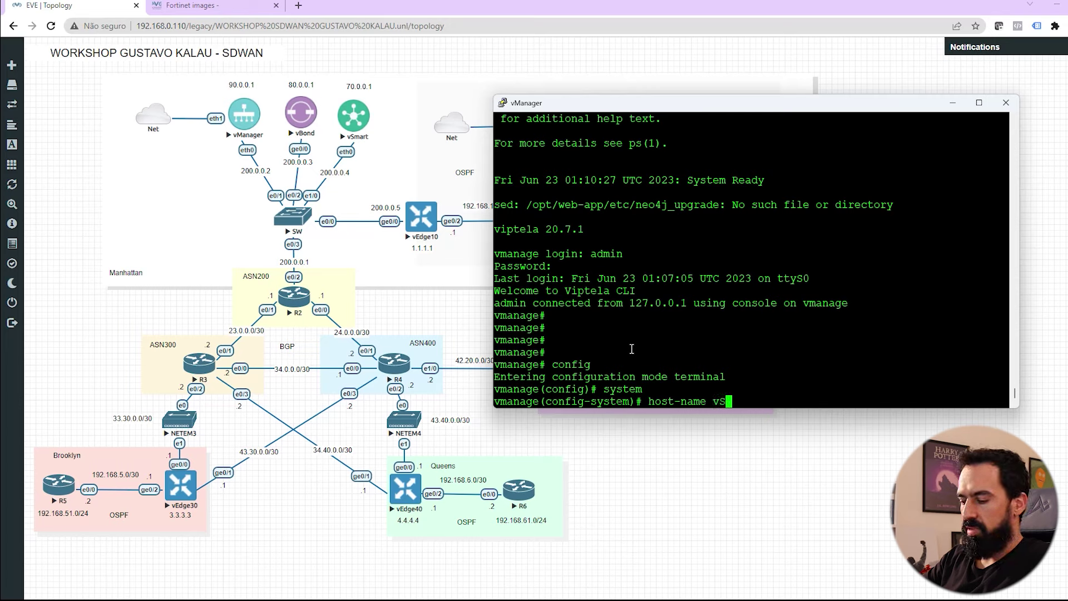
pyautogui.write('mart')
pyautogui.press('Return')
pyautogui.write('system-ip 70.0.0.1')
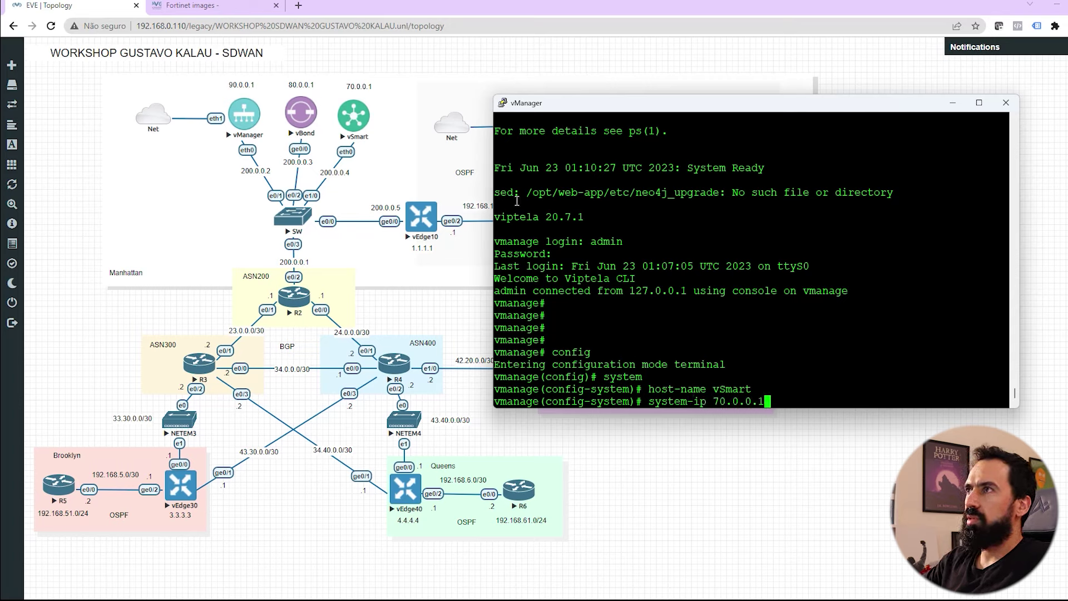
pyautogui.press('Return')
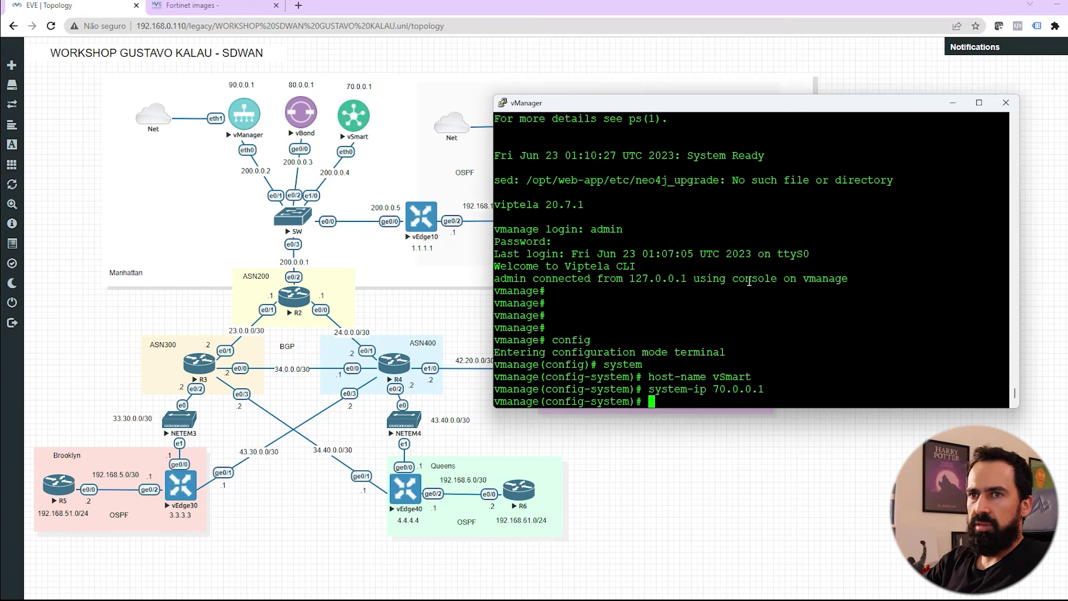
pyautogui.write('site-id 10')
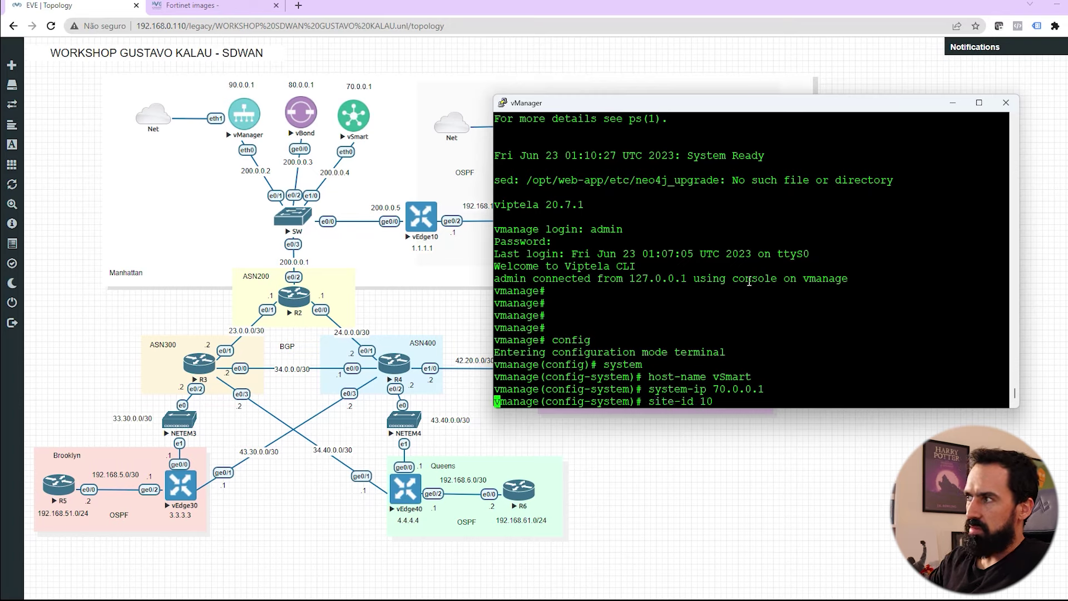
pyautogui.press('Return')
# Set the organization name and vbond 200.0.0.3, then leave the system section.
pyautogui.write('o')
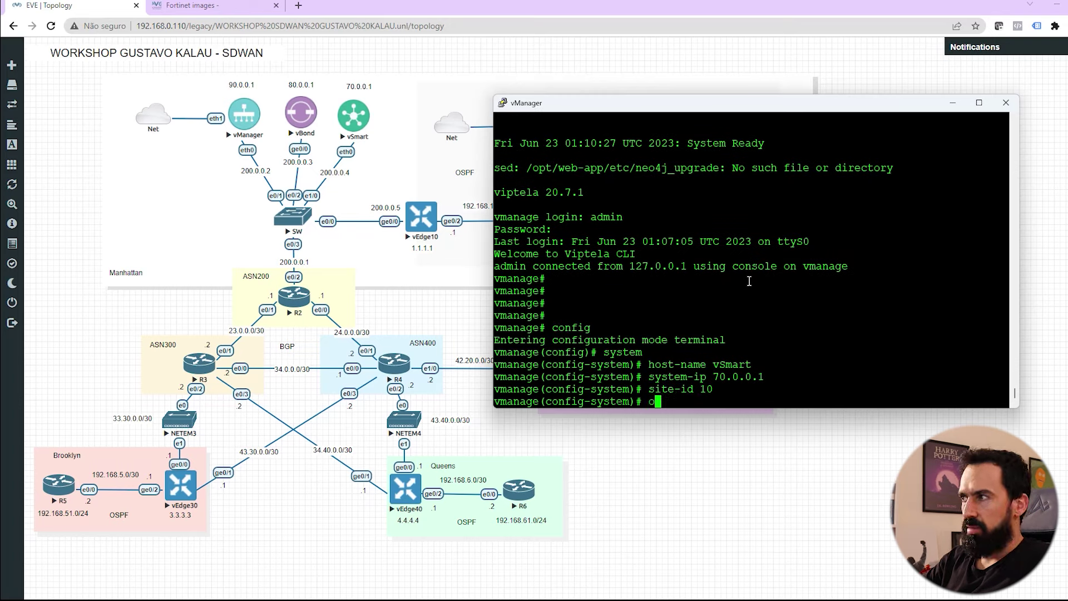
pyautogui.write('rganization-name GUSTAVOKALAU')
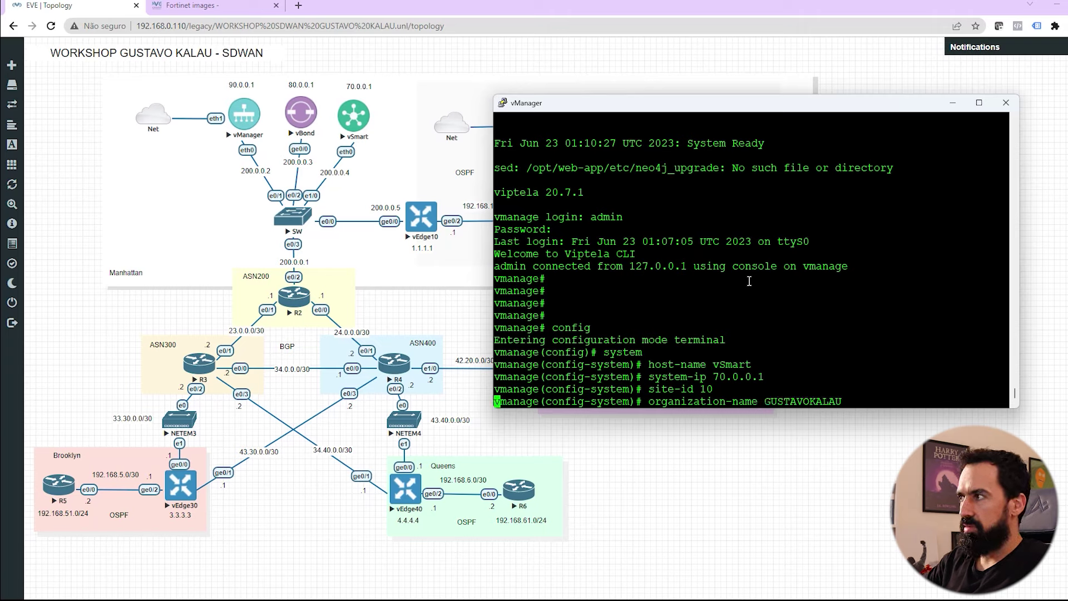
pyautogui.press('Return')
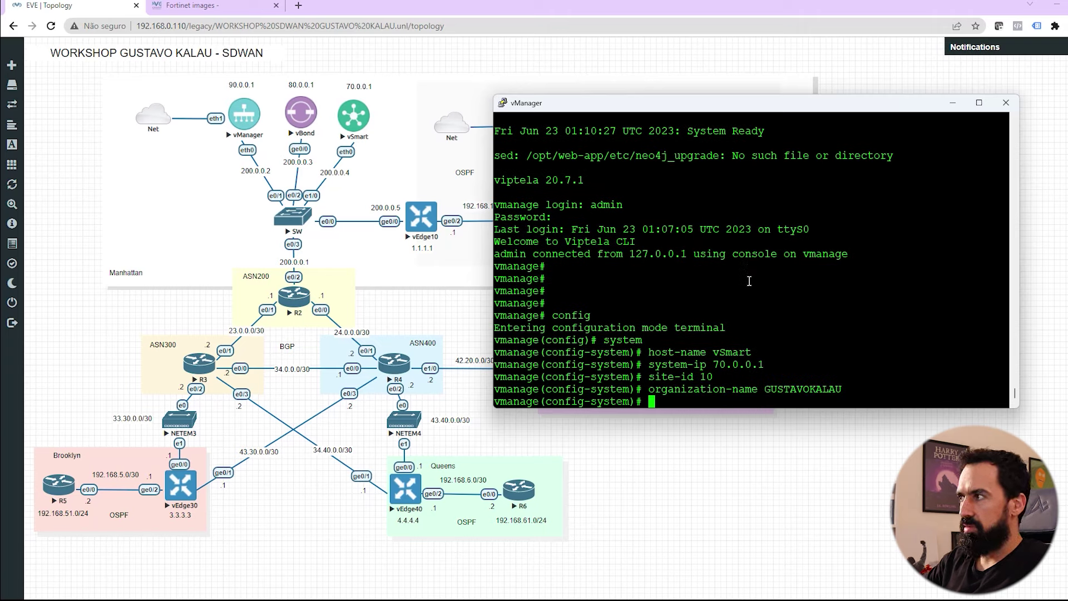
pyautogui.write('vbond ')
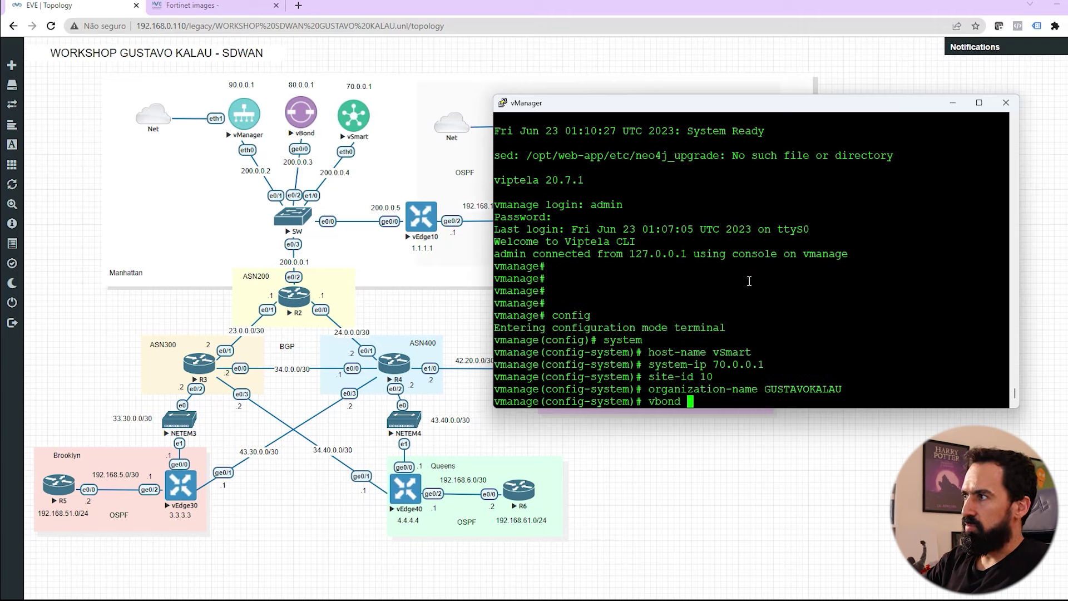
pyautogui.write('20')
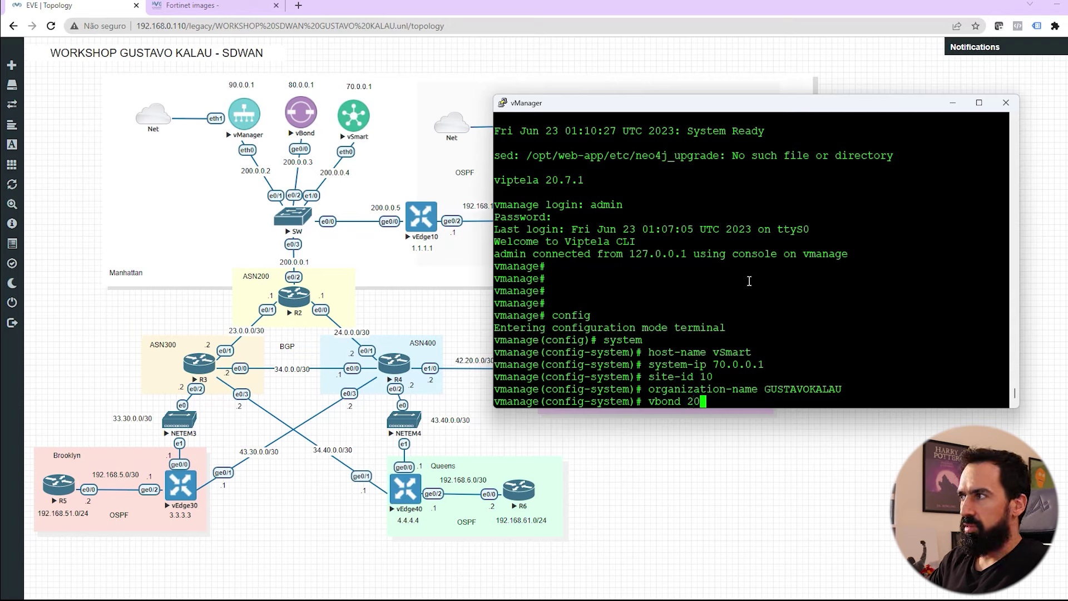
pyautogui.write('0.0.0.3')
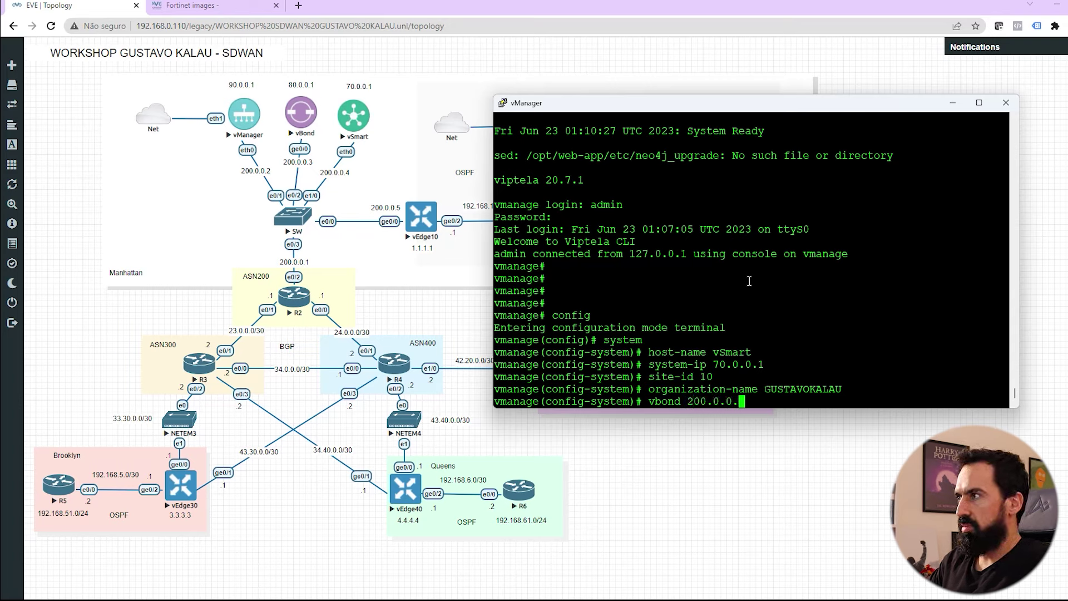
pyautogui.press('Return')
pyautogui.write('exit')
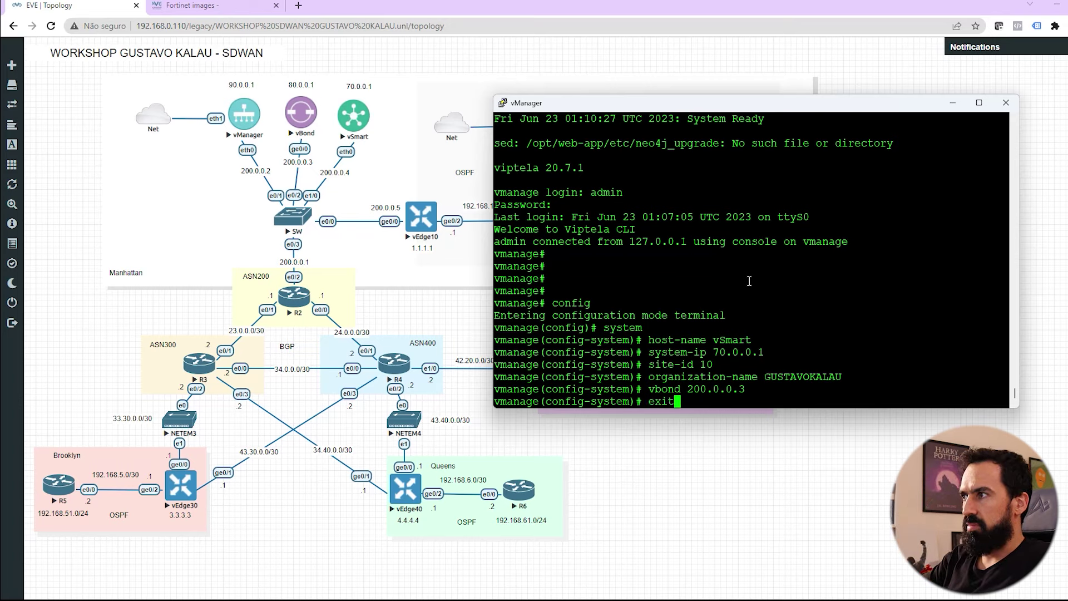
pyautogui.press('Return')
# Enter VPN 0, abandon the half-typed interface eth0 command, and exit back to config mode.
pyautogui.write('vpn 0')
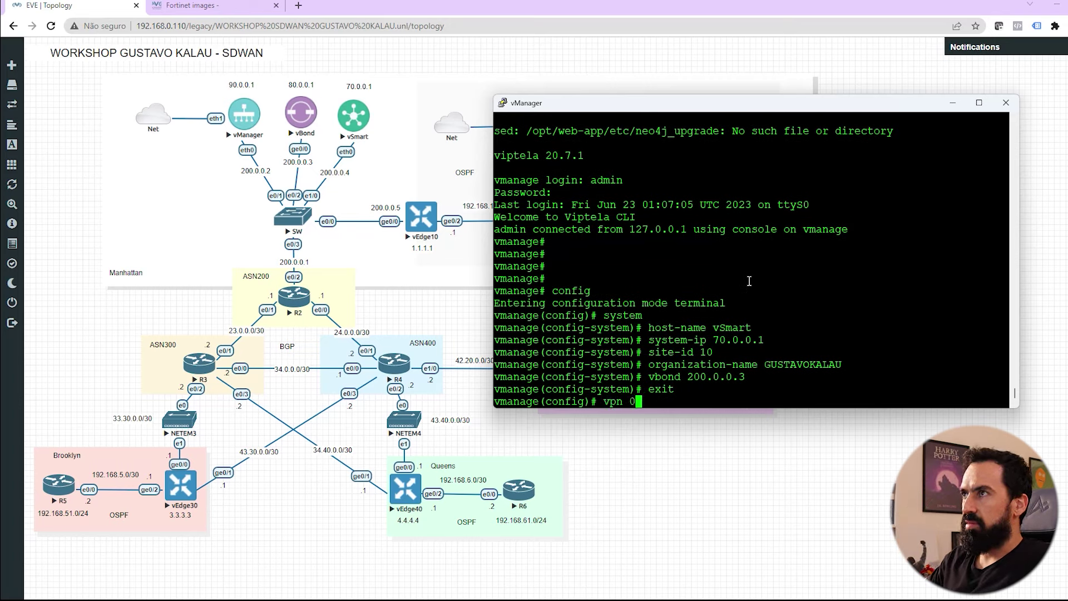
pyautogui.press('Return')
pyautogui.write('interface eth0')
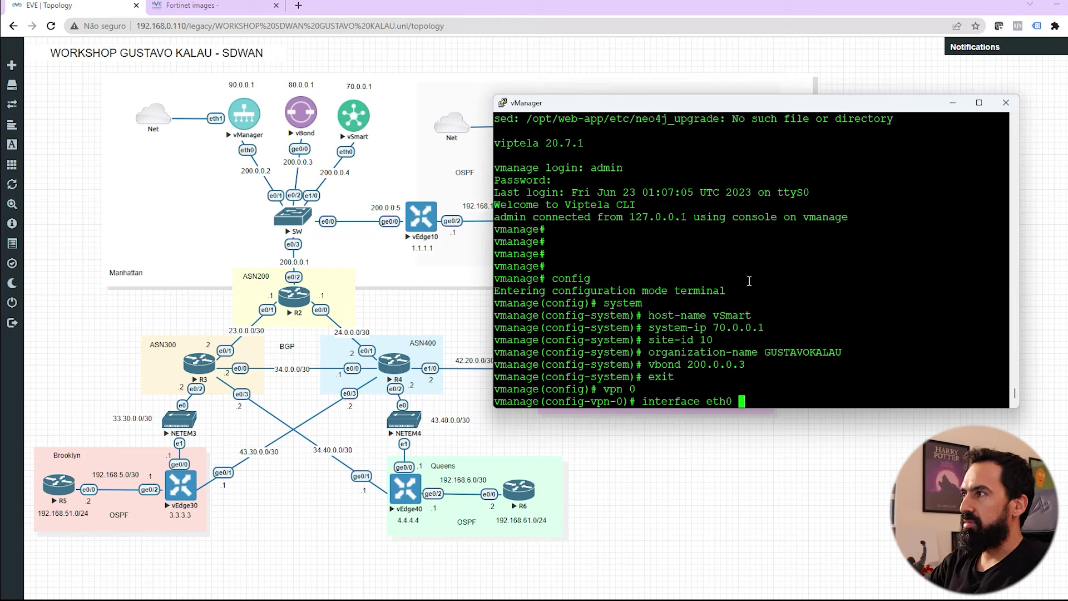
pyautogui.press('BackSpace')
pyautogui.press('BackSpace')
pyautogui.press('BackSpace')
pyautogui.press('BackSpace')
pyautogui.press('BackSpace')
pyautogui.press('BackSpace')
pyautogui.press('BackSpace')
pyautogui.press('BackSpace')
pyautogui.press('BackSpace')
pyautogui.press('BackSpace')
pyautogui.press('BackSpace')
pyautogui.press('BackSpace')
pyautogui.press('BackSpace')
pyautogui.press('BackSpace')
pyautogui.press('BackSpace')
pyautogui.write('exit')
pyautogui.press('Return')
pyautogui.press('Up')
pyautogui.press('Up')
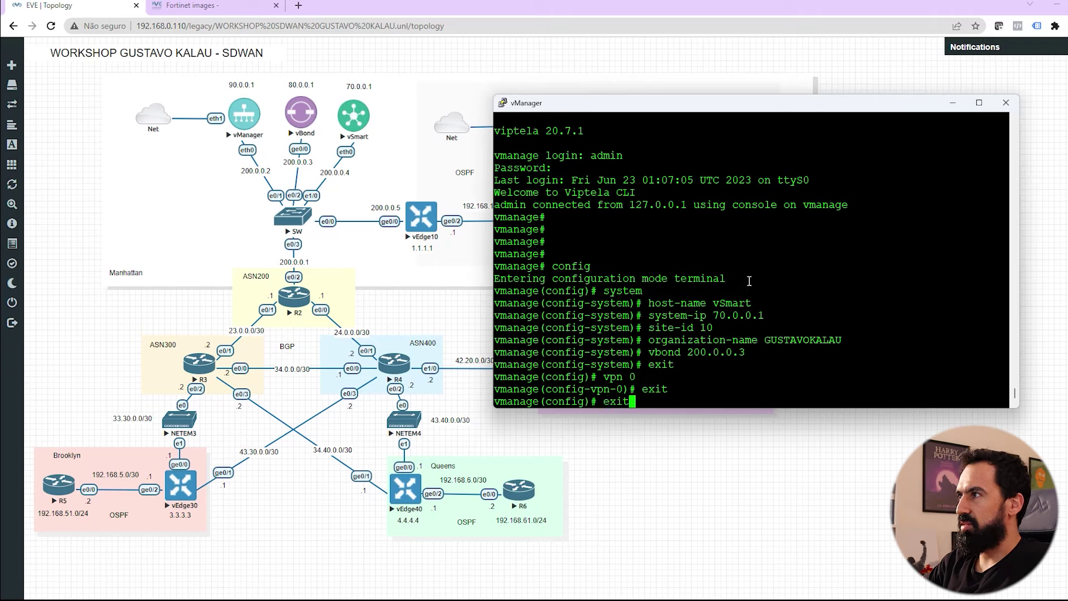
pyautogui.click(868, 395)
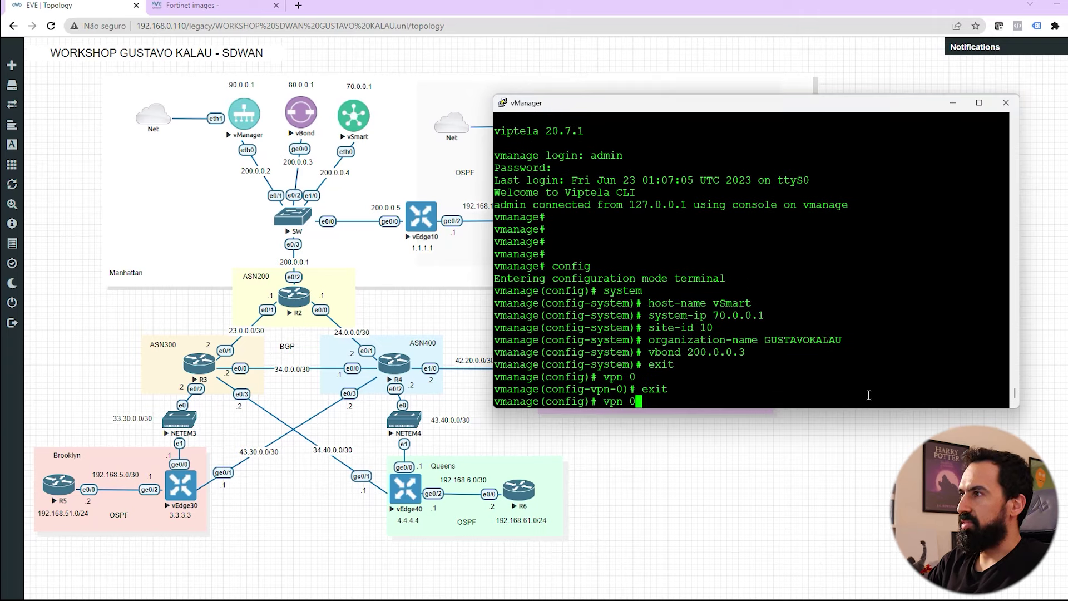
# Edit the recalled host-name command to read host-name vManager.
pyautogui.press('Up')
pyautogui.press('Up')
pyautogui.press('Up')
pyautogui.press('Up')
pyautogui.press('Up')
pyautogui.press('Up')
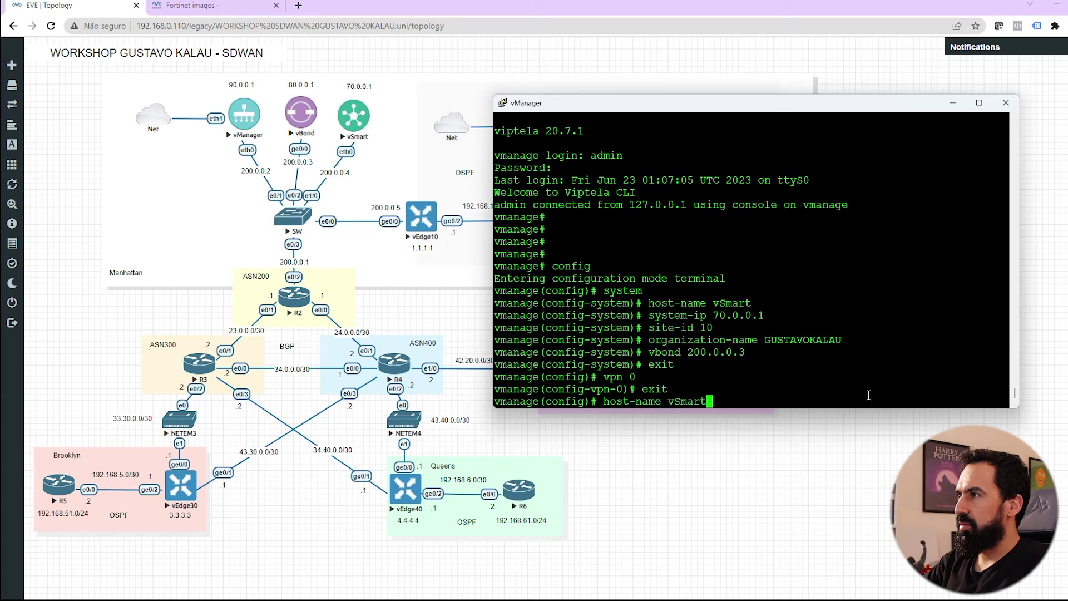
pyautogui.press('BackSpace')
pyautogui.press('BackSpace')
pyautogui.press('BackSpace')
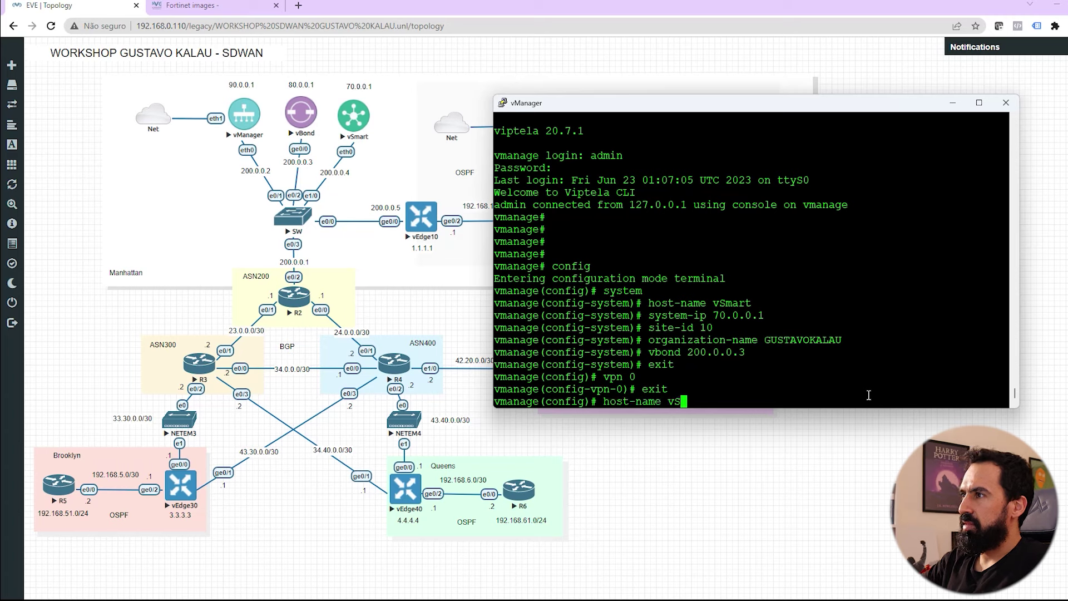
pyautogui.write('ma')
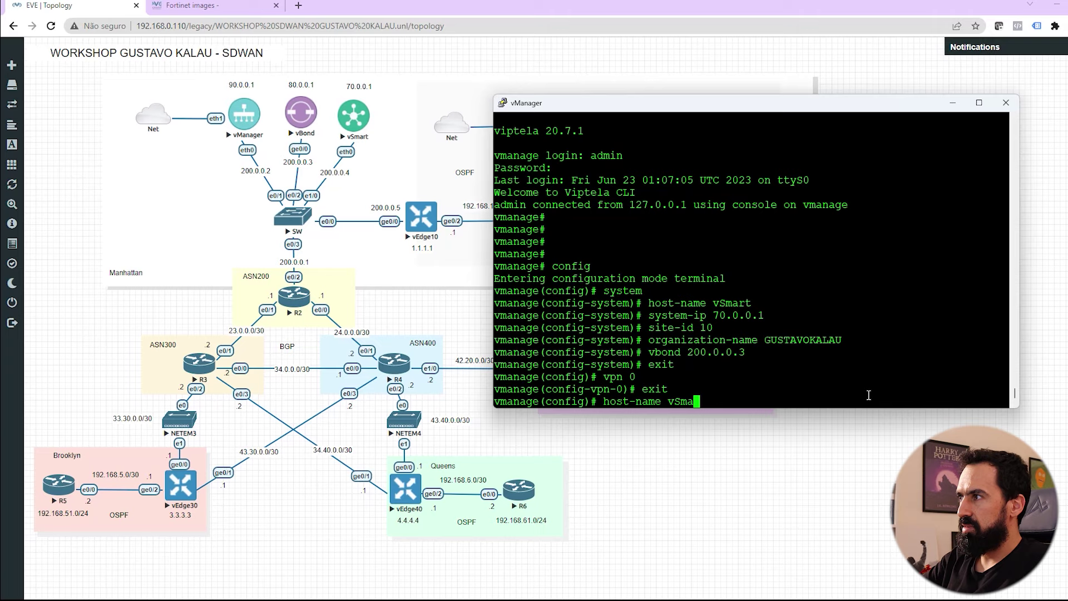
pyautogui.press('BackSpace')
pyautogui.press('BackSpace')
pyautogui.press('BackSpace')
pyautogui.write('Manager')
pyautogui.press('Return')
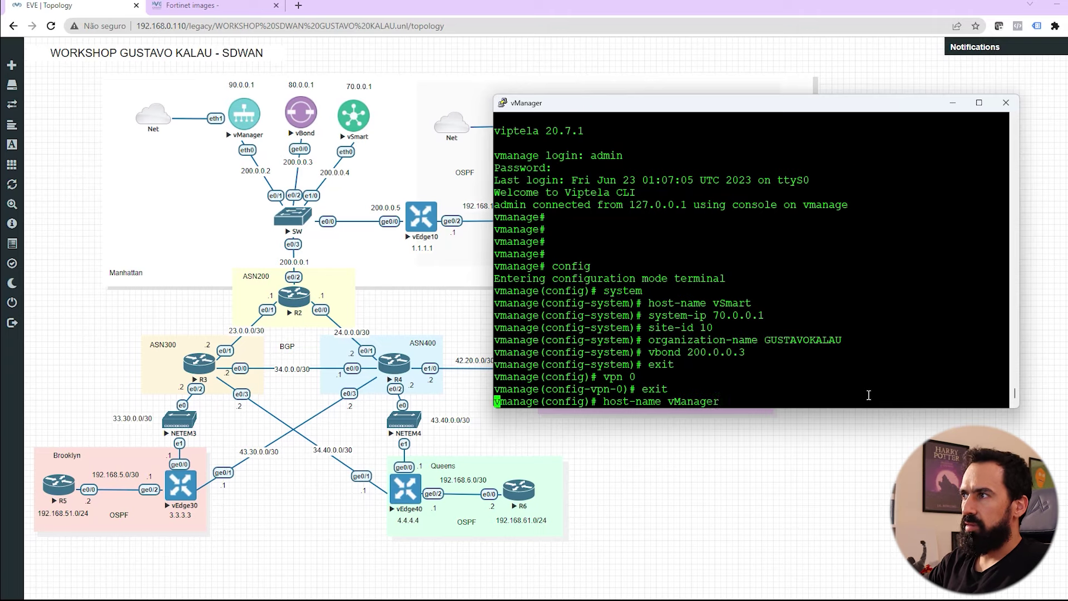
# In the system section, apply host-name vManager and system-ip 90.0.0.1, then exit.
pyautogui.write('system')
pyautogui.press('Return')
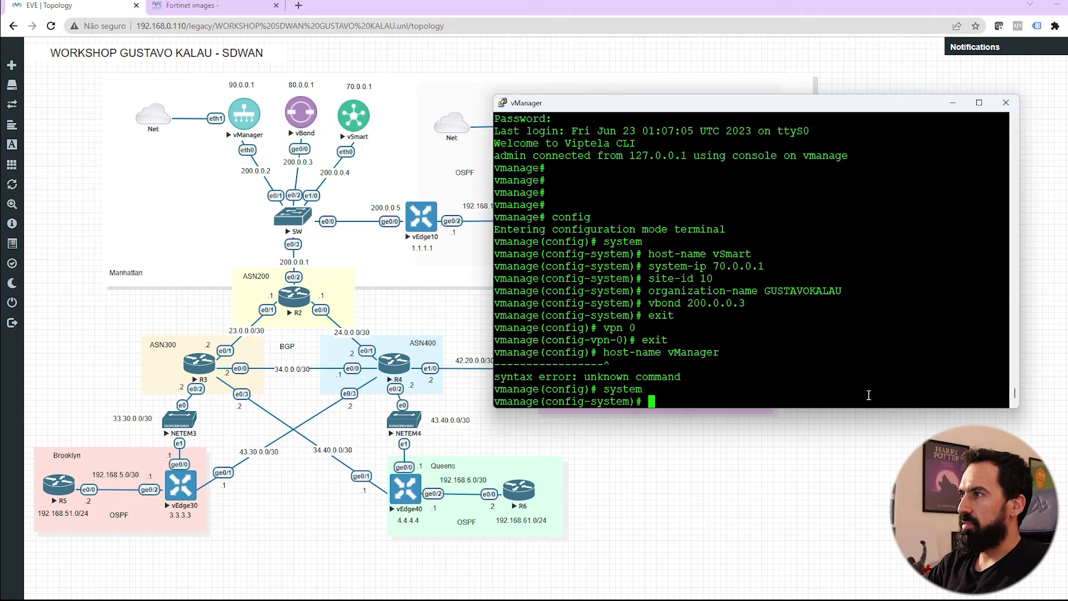
pyautogui.press('Up')
pyautogui.press('Up')
pyautogui.press('Return')
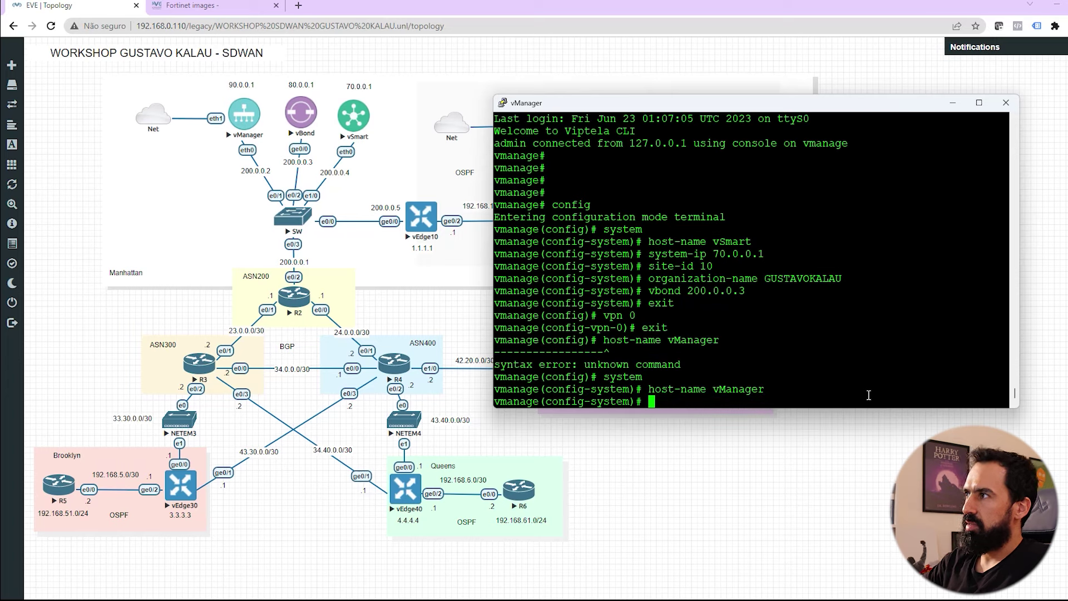
pyautogui.write('system-i')
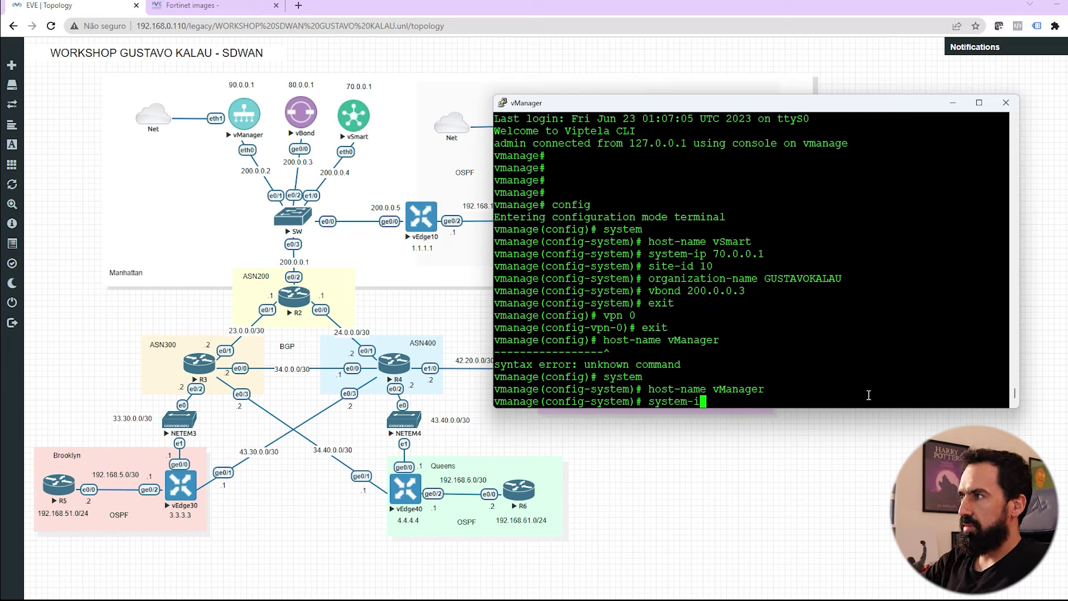
pyautogui.write('p 90.0.0.1')
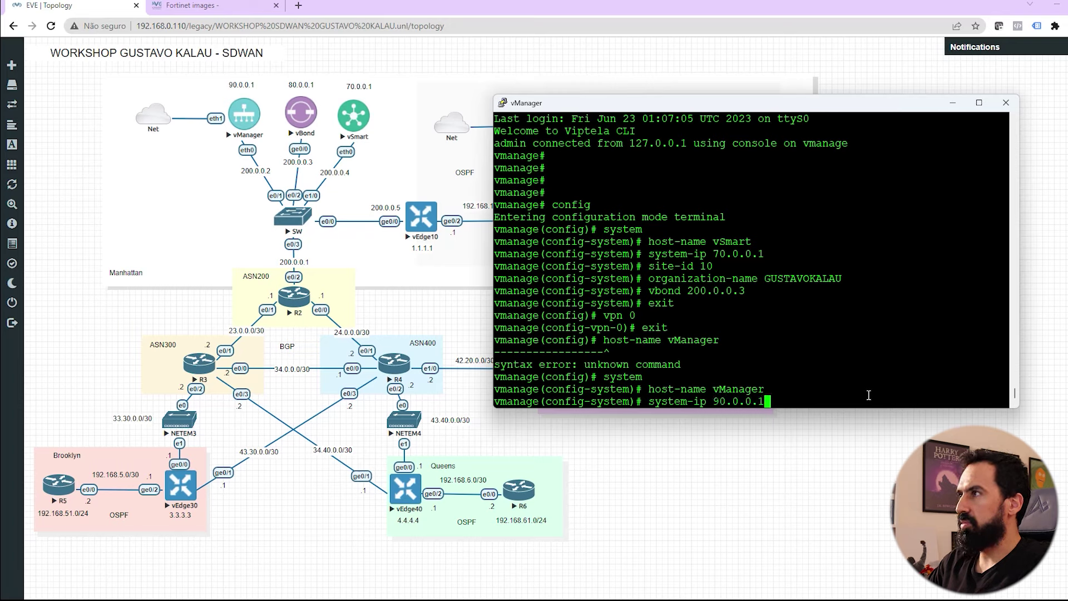
pyautogui.press('Return')
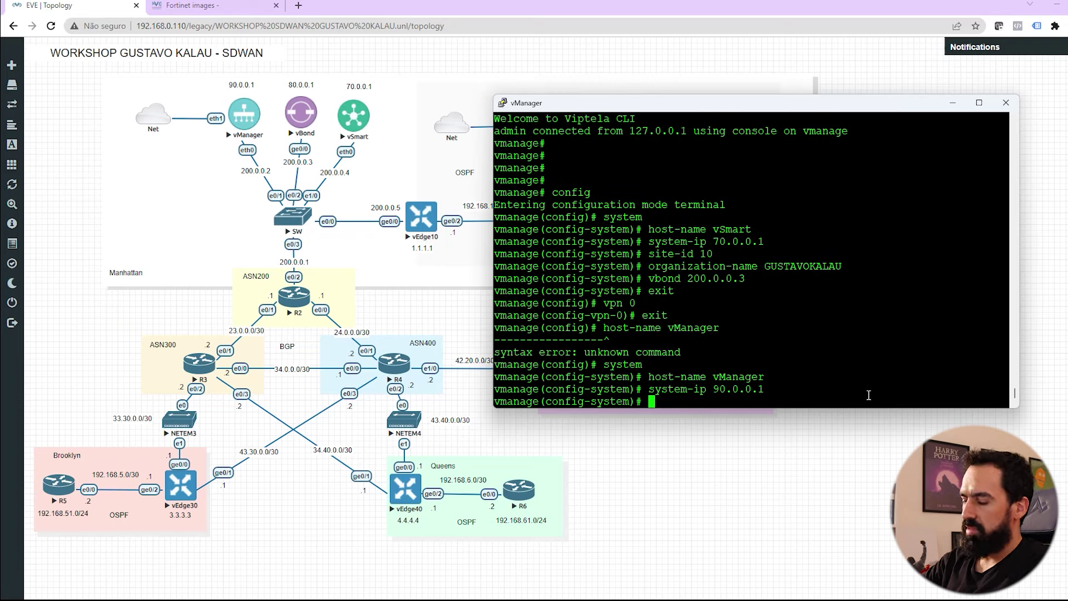
pyautogui.write('exit')
pyautogui.press('Return')
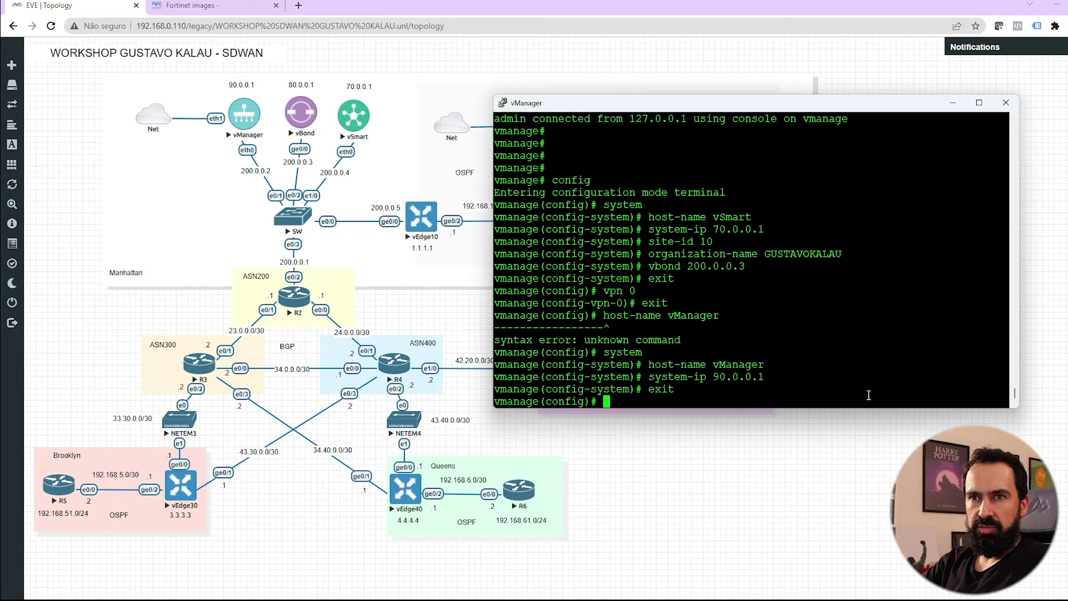
# In VPN 0, give vManager's eth0 the address 200.0.0.2/24.
pyautogui.write('vpn 0')
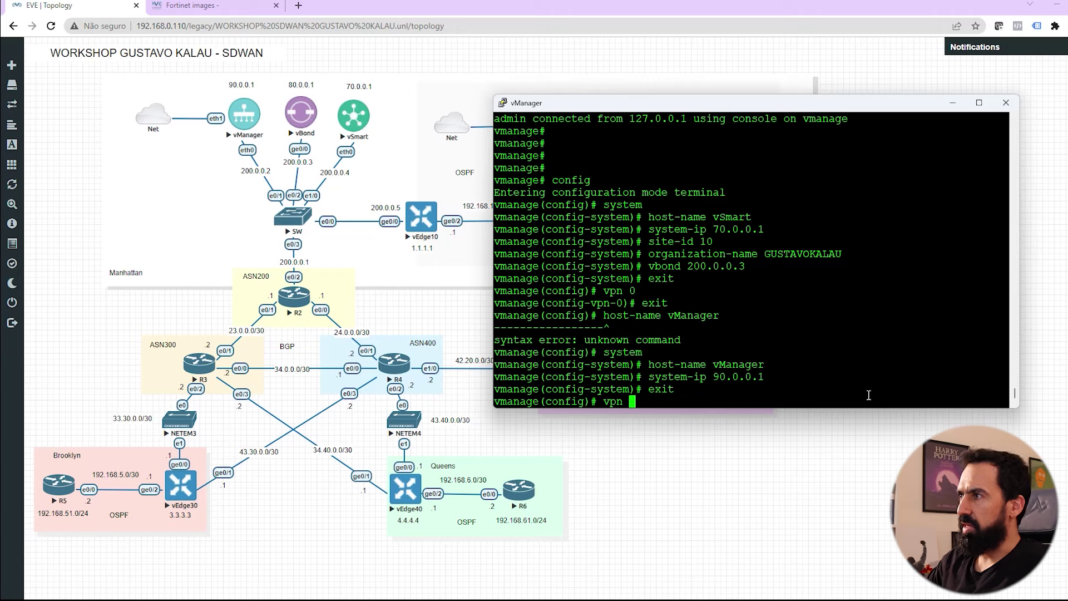
pyautogui.press('Return')
pyautogui.write('interface eth0')
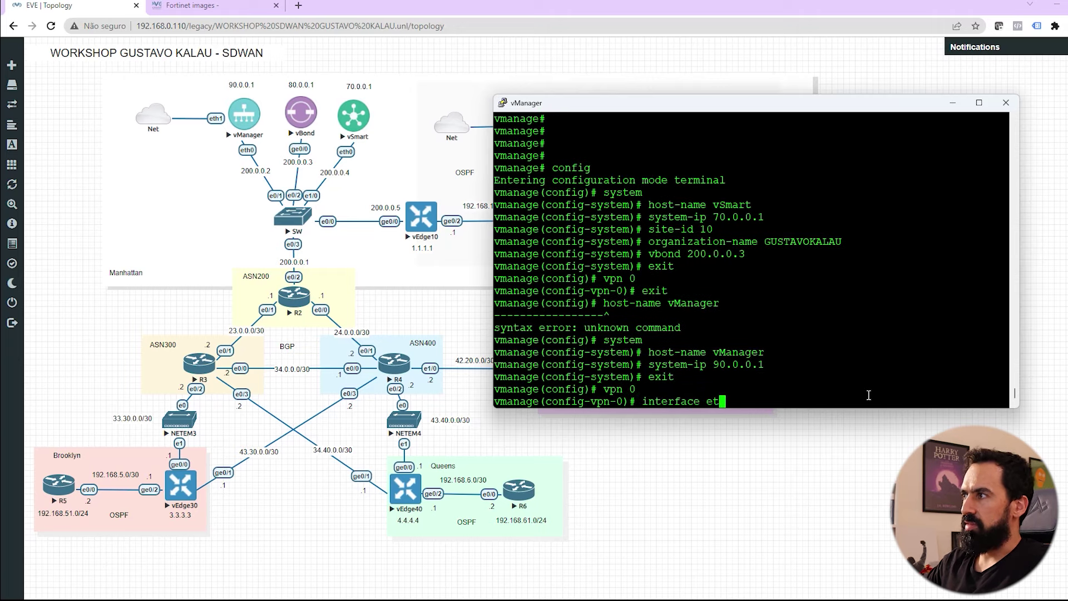
pyautogui.press('Return')
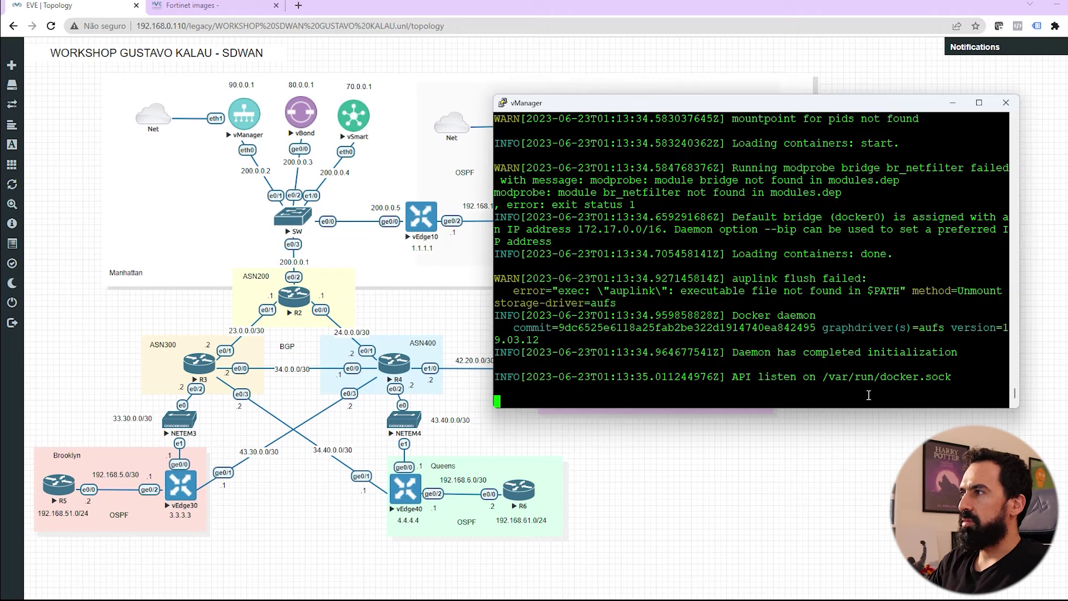
pyautogui.press('?')
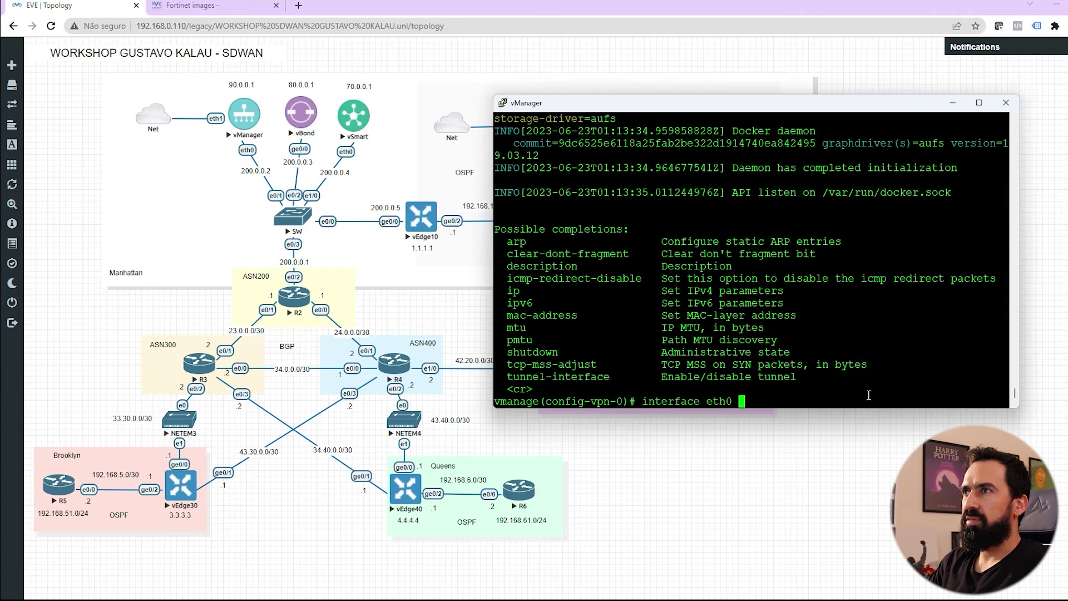
pyautogui.press('Return')
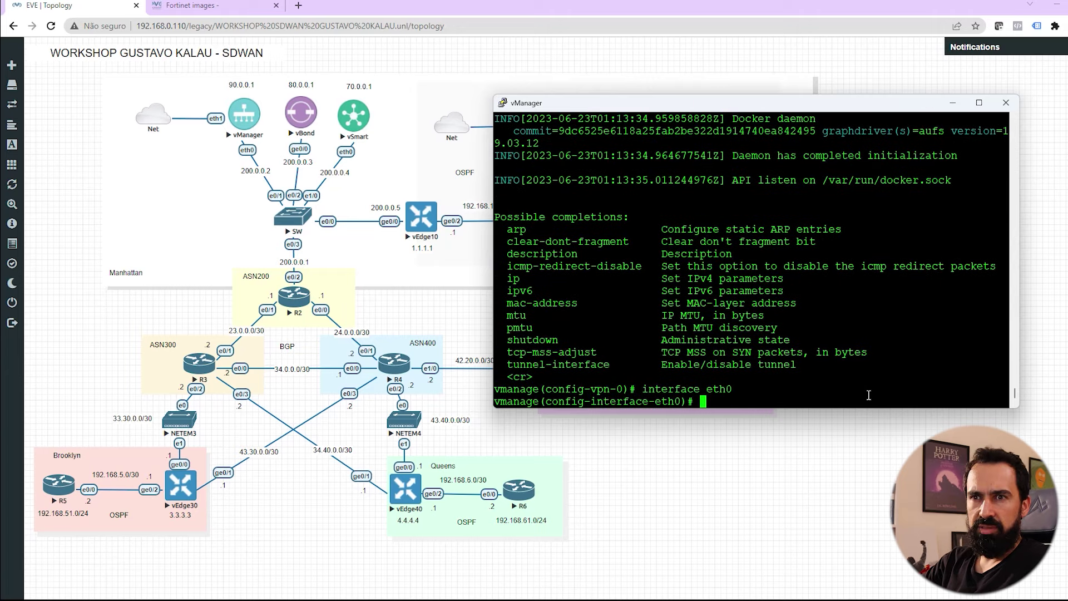
pyautogui.write('ip add')
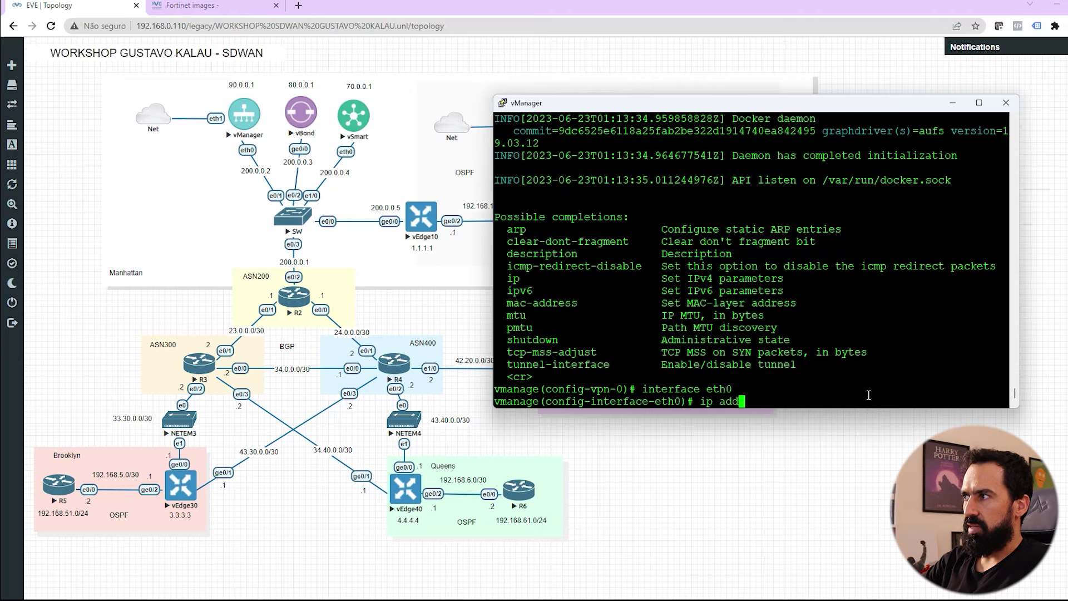
pyautogui.write('ress 20.')
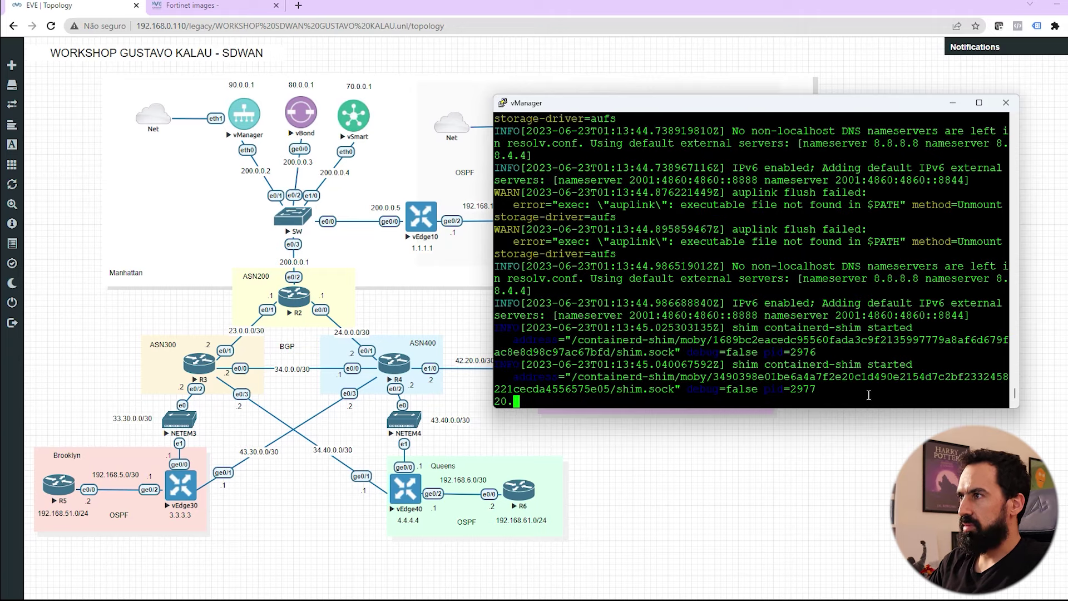
pyautogui.write('.')
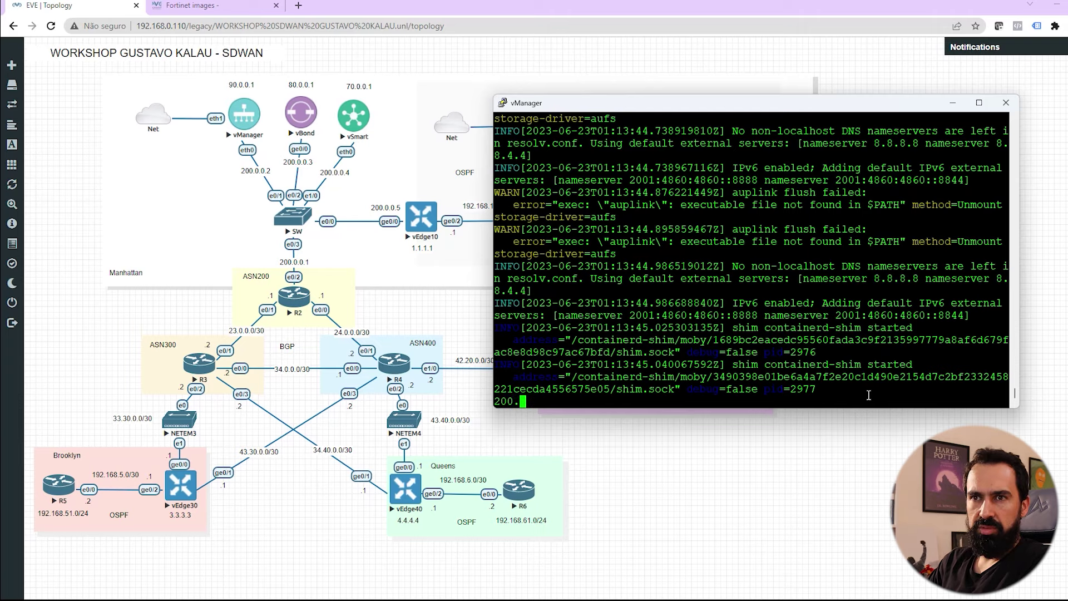
pyautogui.write('0.0.2/')
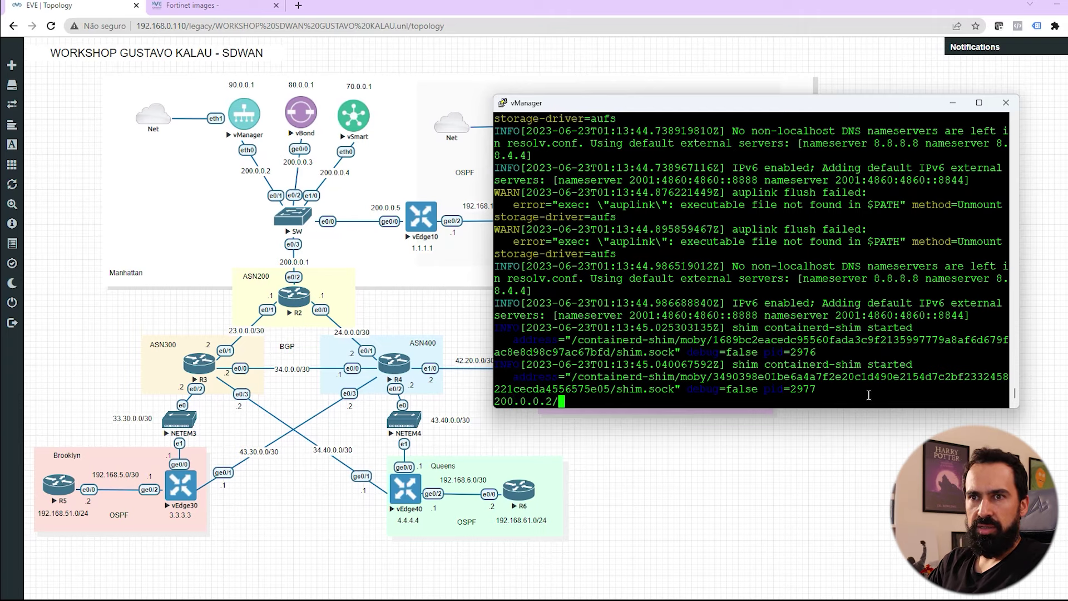
pyautogui.write('24')
pyautogui.press('Return')
# Enable eth0 with no shutdown and leave the interface configuration.
pyautogui.write('no tu')
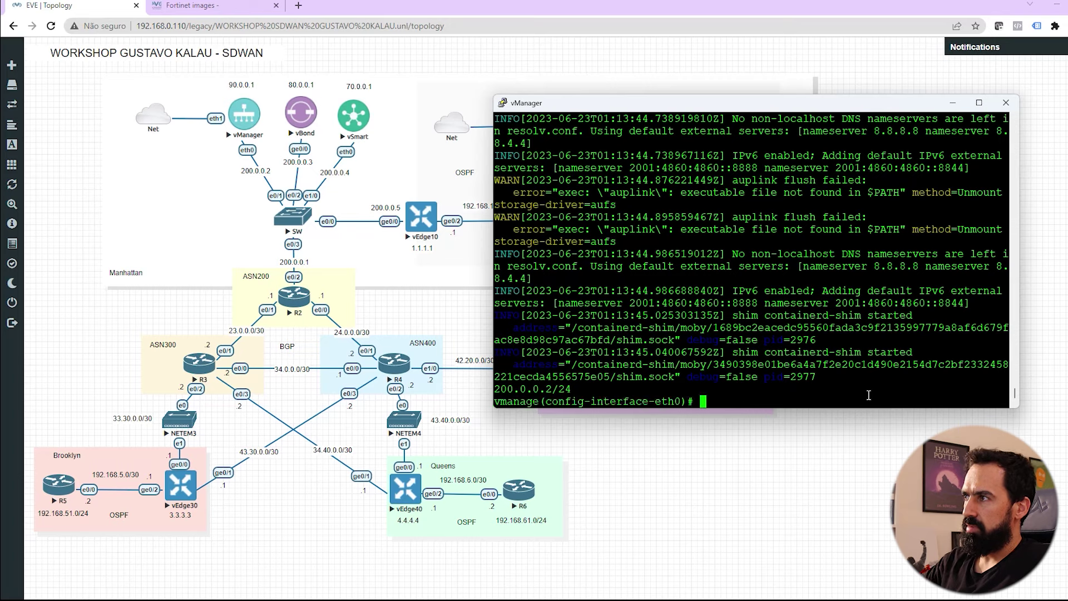
pyautogui.press('Tab')
pyautogui.press('BackSpace')
pyautogui.write('shutdown')
pyautogui.press('Tab')
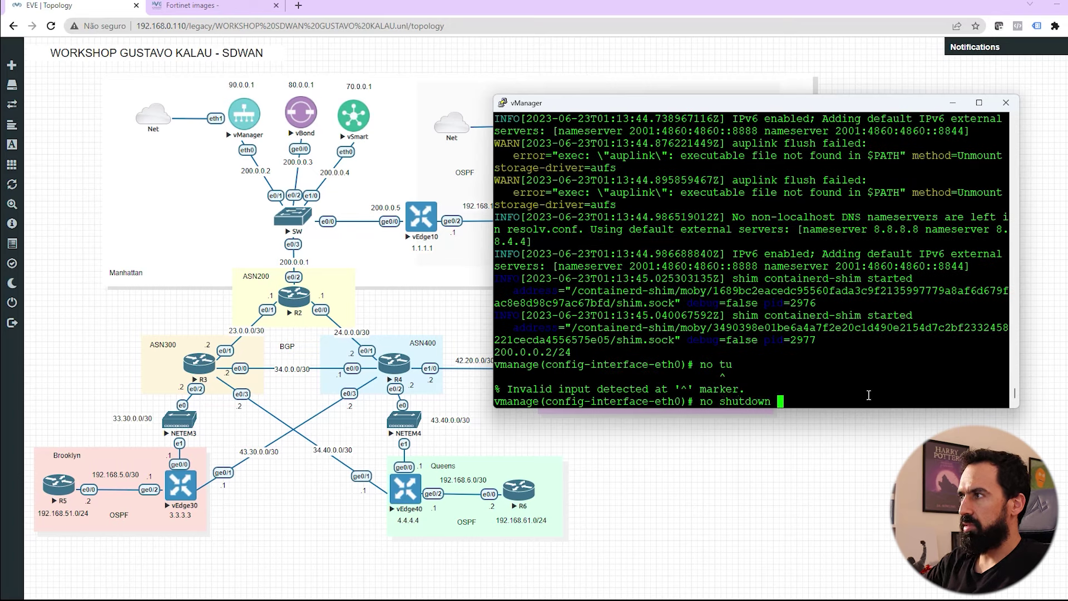
pyautogui.press('Return')
pyautogui.write('exit')
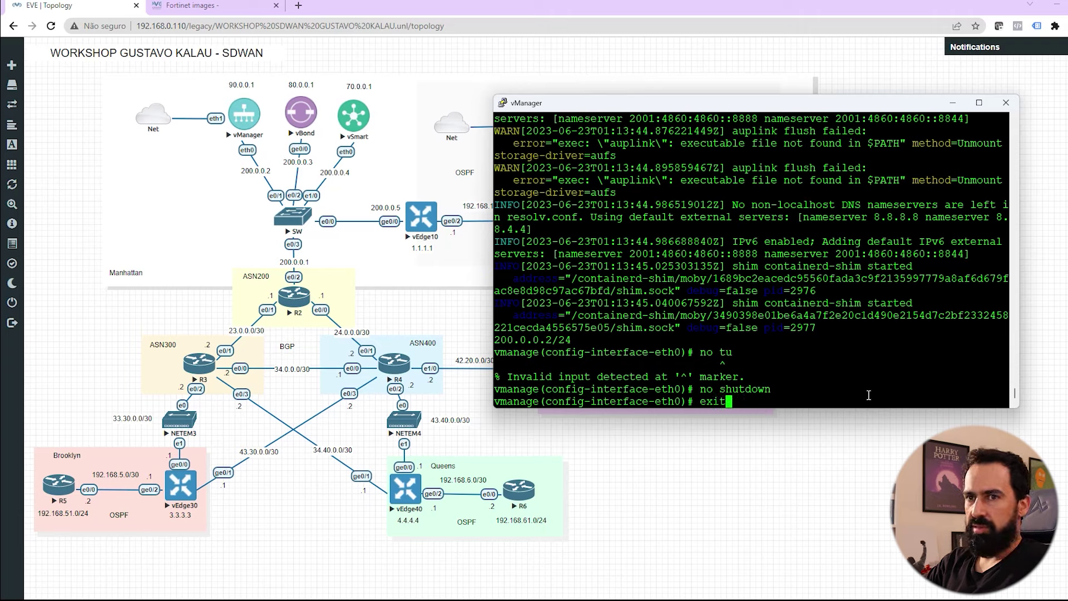
pyautogui.press('Return')
# Add a default route 0.0.0.0/0 via 200.0.0.1 and leave VPN 0.
pyautogui.write('ip route ')
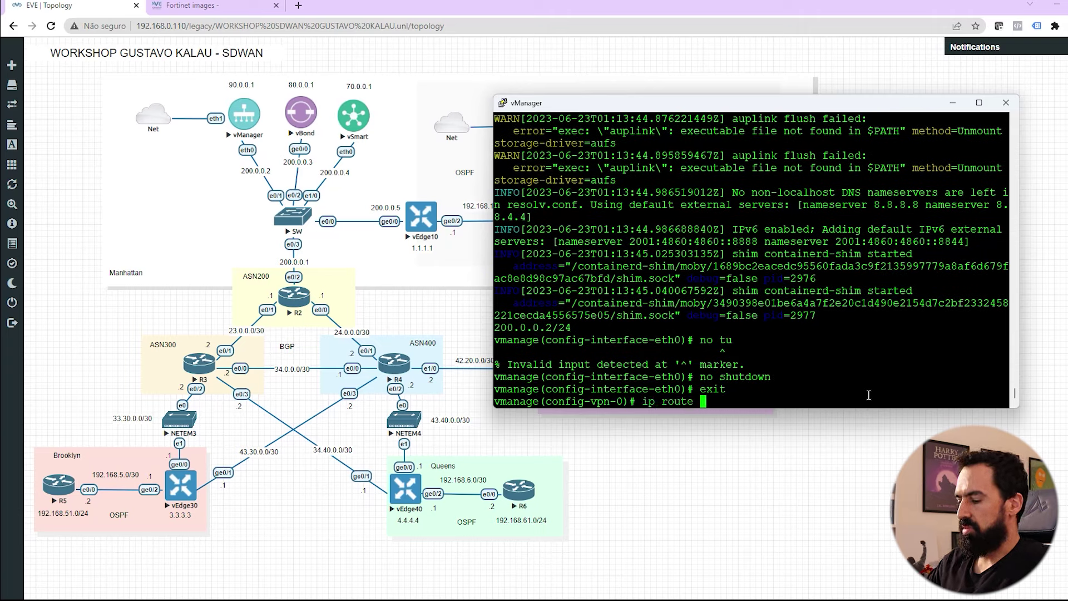
pyautogui.write('0.0.0.0/0 200')
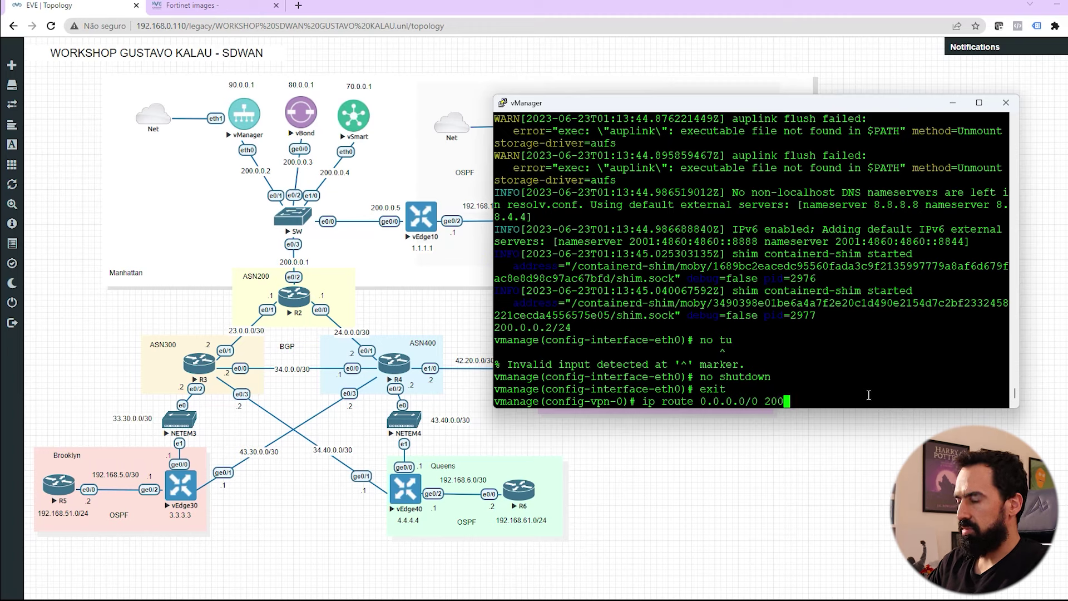
pyautogui.write('.0.0.1')
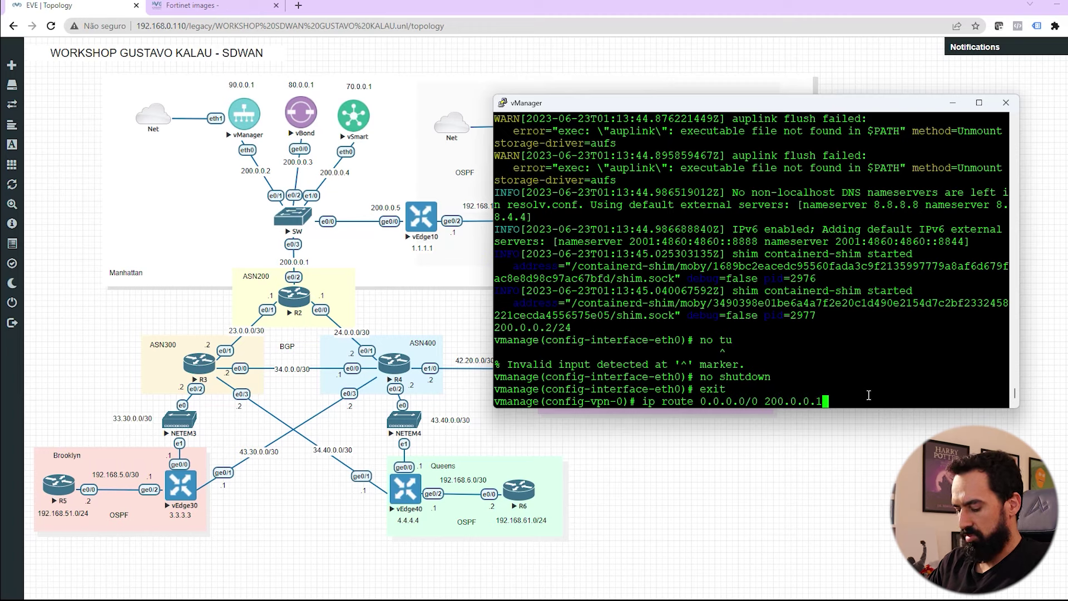
pyautogui.press('Return')
pyautogui.write('exit')
pyautogui.press('Return')
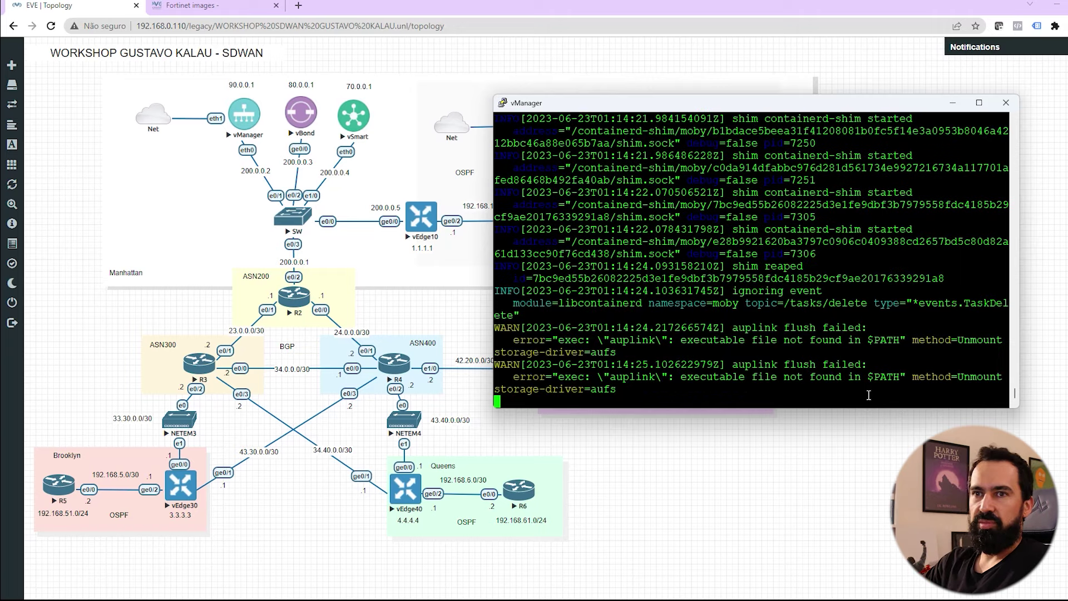
# Set vManage's eth1 in VPN 512 to DHCP, bring it up and commit.
pyautogui.press('Return')
pyautogui.press('Return')
pyautogui.press('Return')
pyautogui.press('Return')
pyautogui.press('Return')
pyautogui.press('Return')
pyautogui.write('vpn 512')
pyautogui.press('Return')
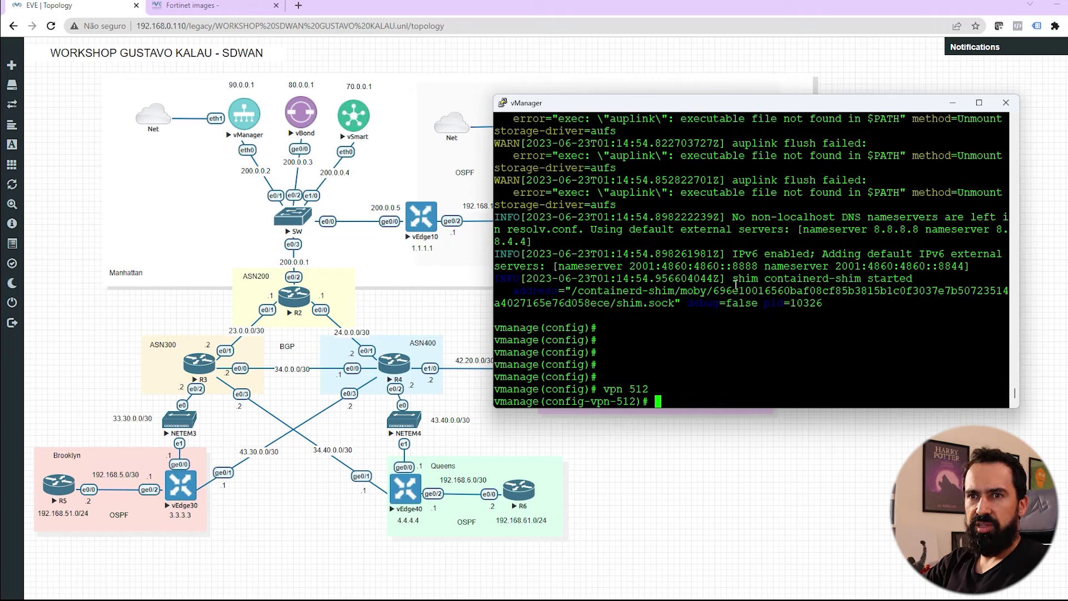
pyautogui.write('interface ')
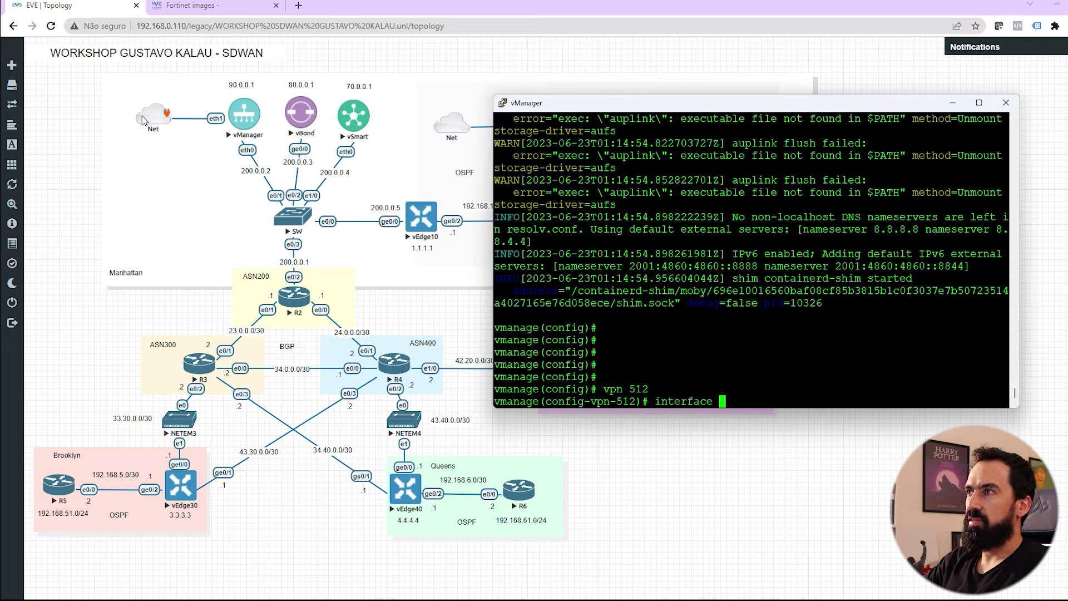
pyautogui.write('eth')
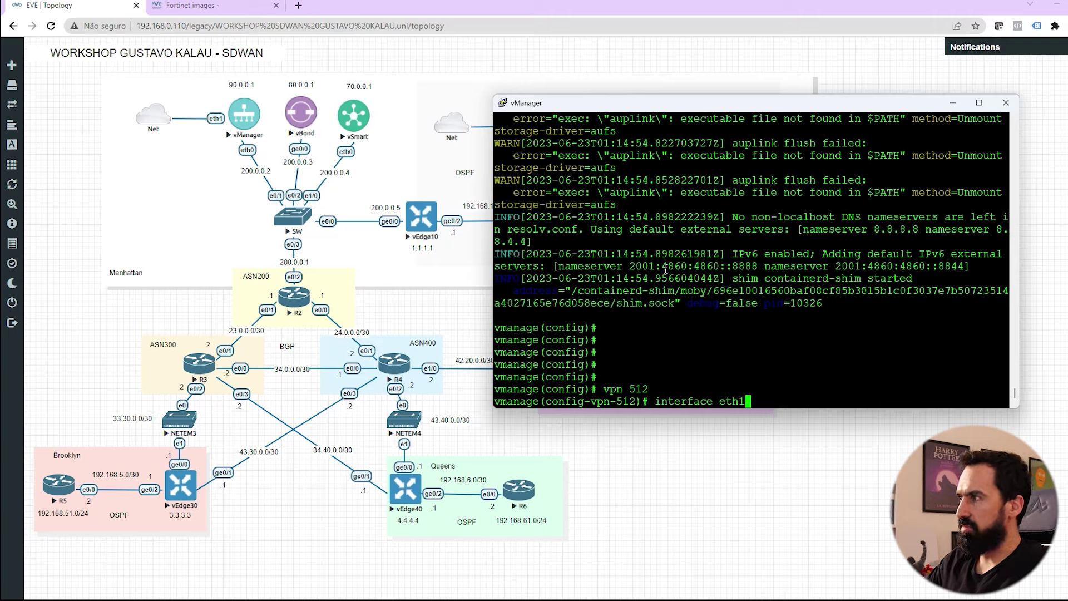
pyautogui.write('1')
pyautogui.press('Return')
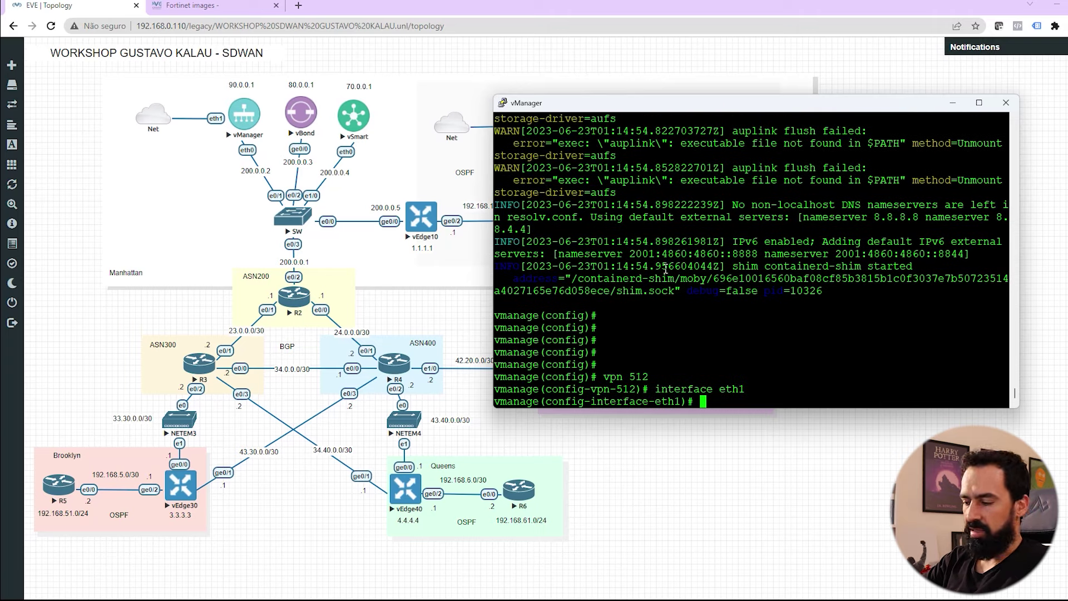
pyautogui.write('ip dhcp-client')
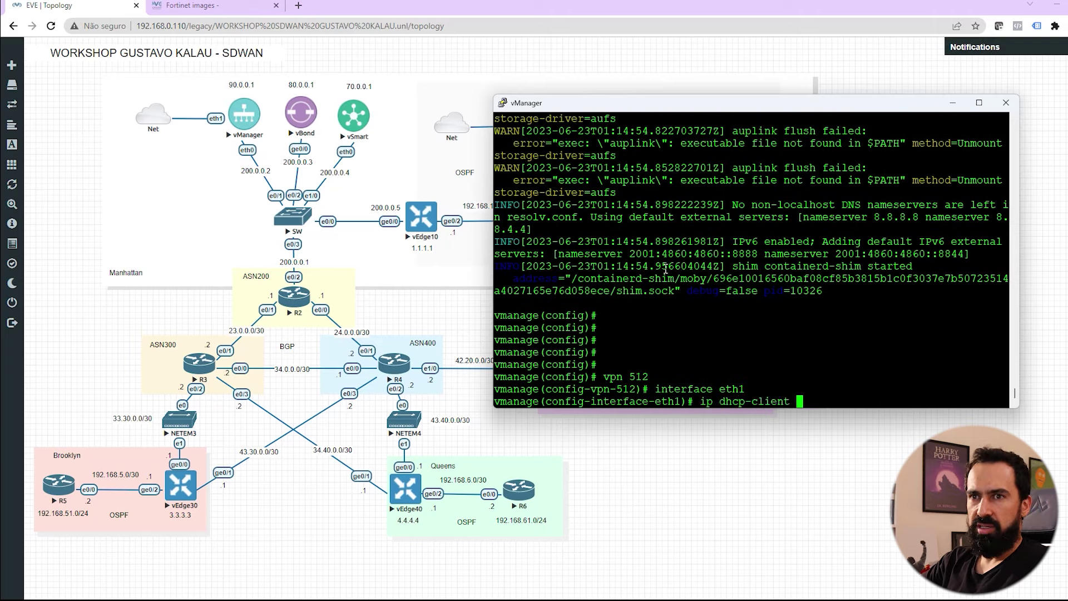
pyautogui.press('Return')
pyautogui.write('no shutdown')
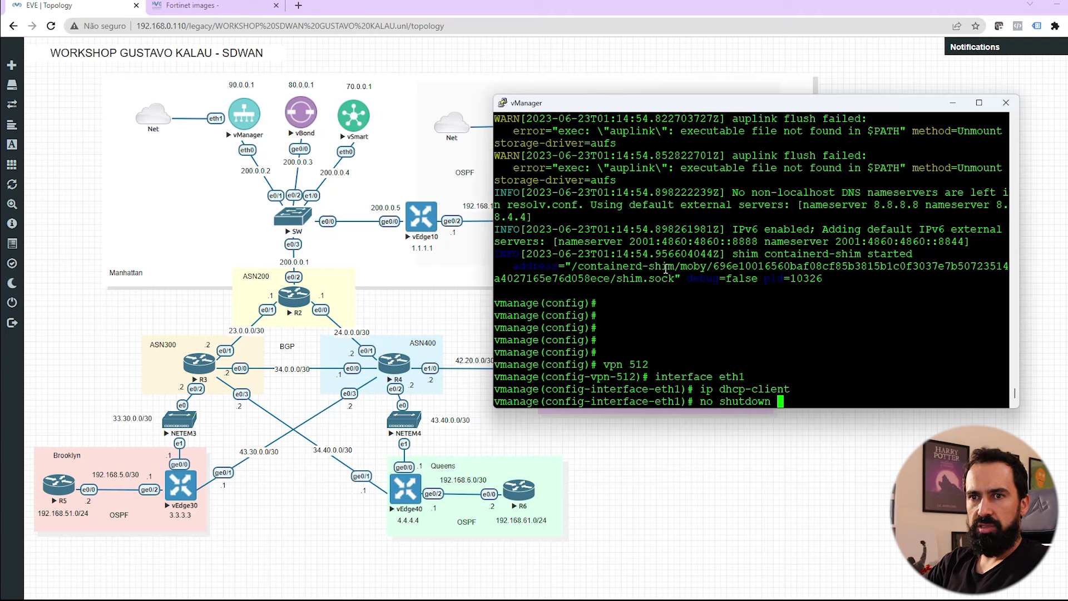
pyautogui.press('Return')
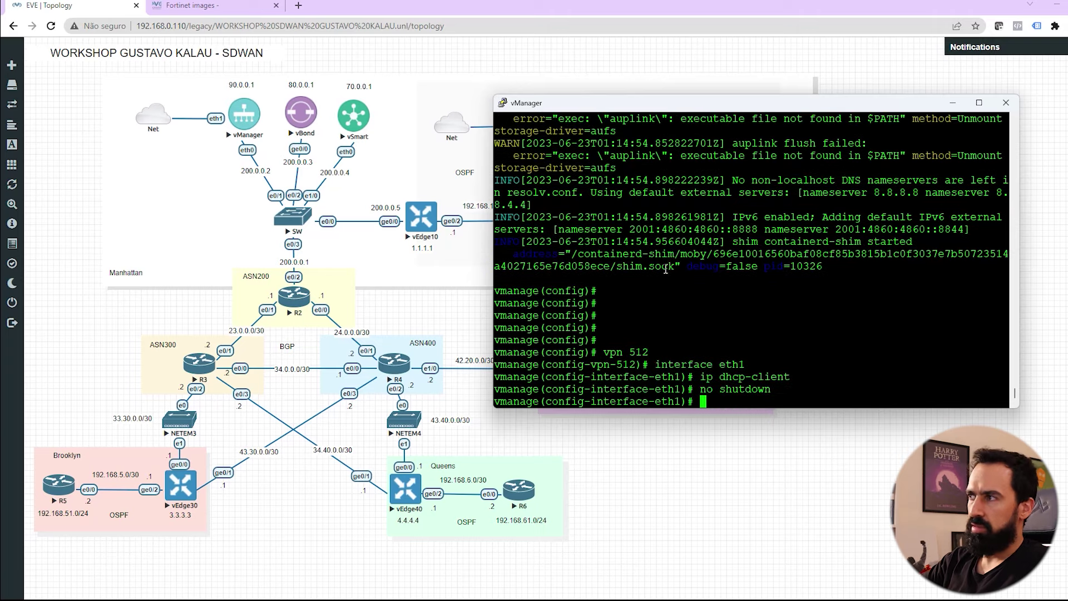
pyautogui.write('commit')
pyautogui.press('Return')
pyautogui.press('Return')
pyautogui.press('Return')
pyautogui.write('end')
pyautogui.press('Return')
pyautogui.press('Return')
pyautogui.press('Return')
pyautogui.press('Return')
pyautogui.press('Return')
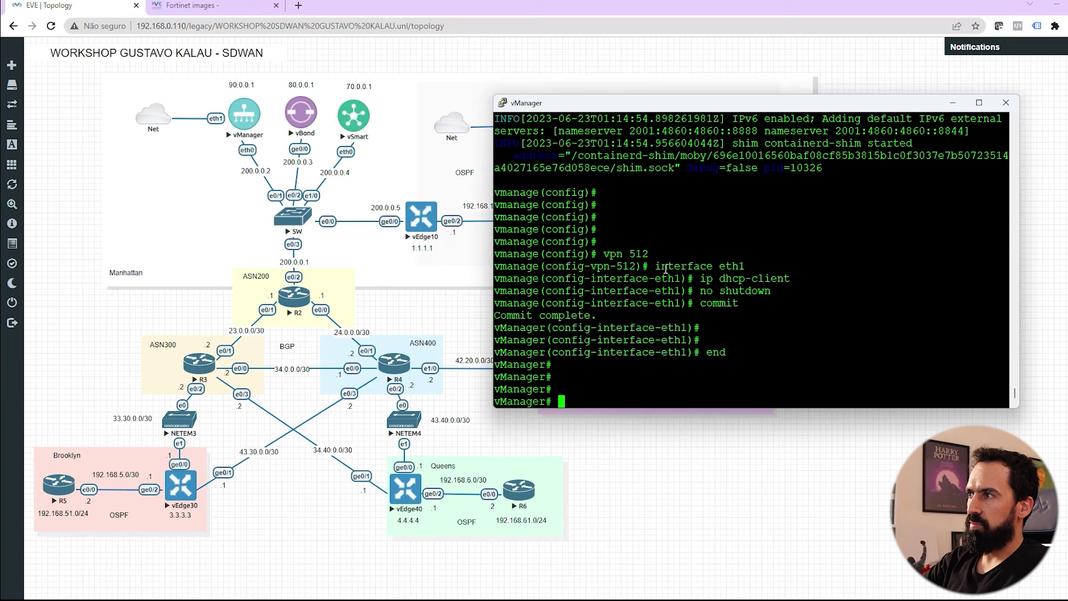
# Run 'show interface vpn 512' to confirm eth1 received 192.168.0.111/24.
pyautogui.write('sh i')
pyautogui.press('?')
pyautogui.write('p')
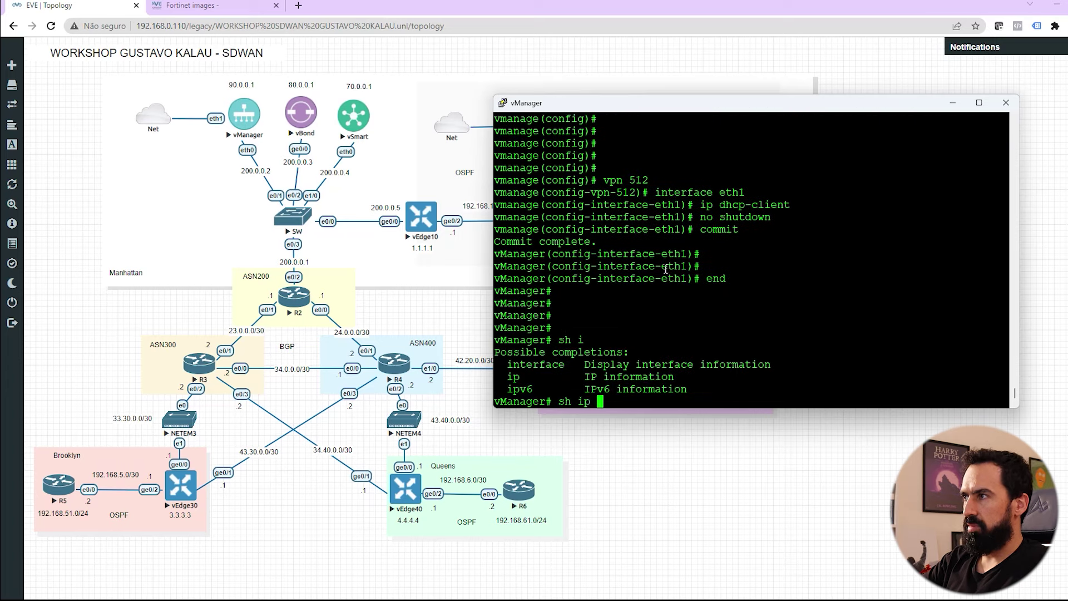
pyautogui.press('BackSpace')
pyautogui.press('BackSpace')
pyautogui.press('BackSpace')
pyautogui.write('in')
pyautogui.press('Tab')
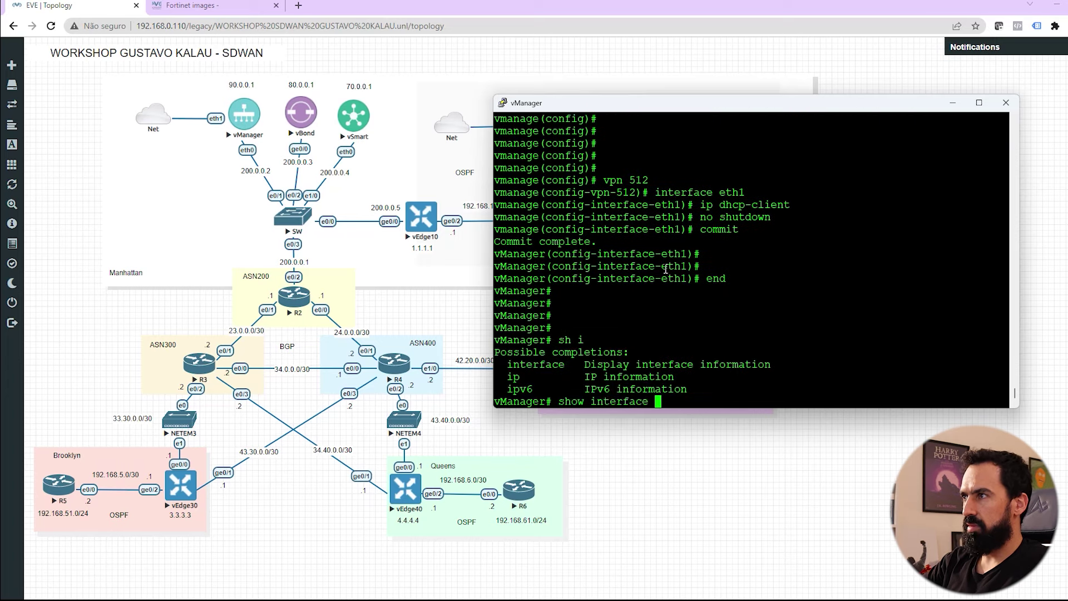
pyautogui.press('?')
pyautogui.write('vpn 512')
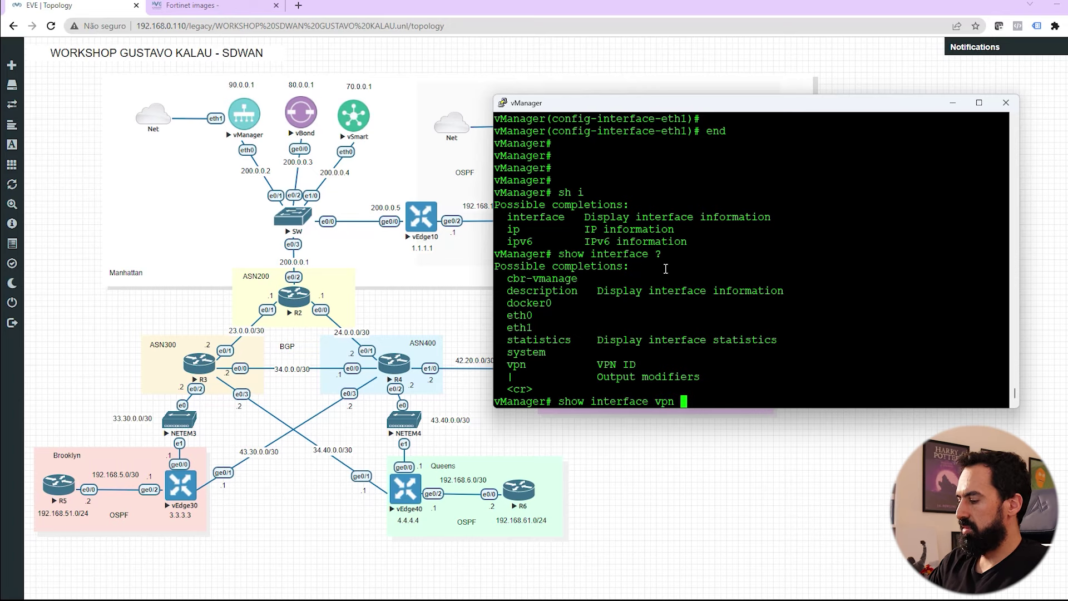
pyautogui.press('Return')
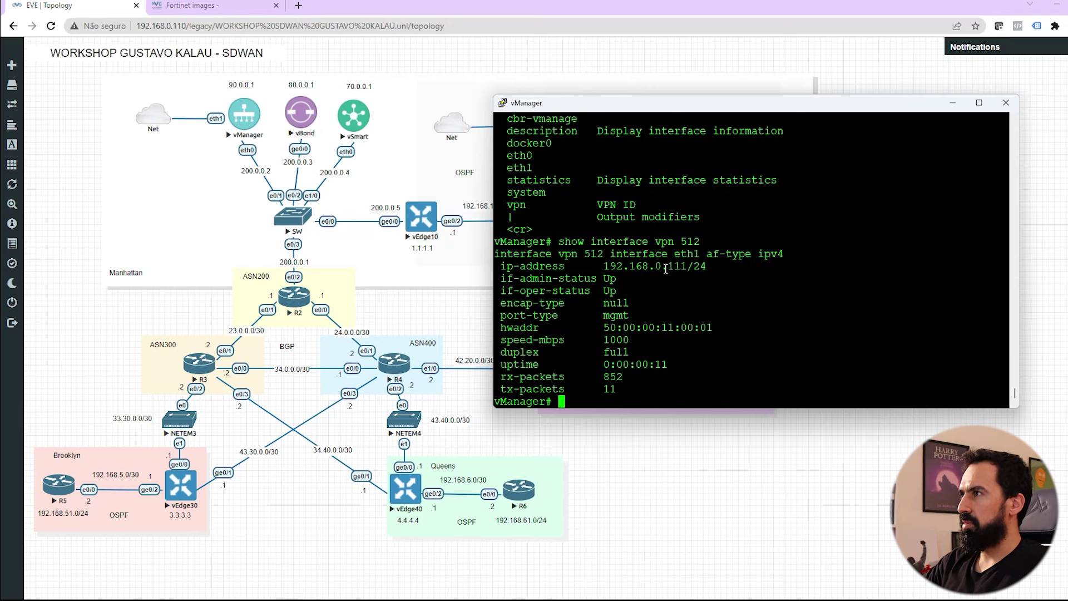
# Copy the eth1 address 192.168.0.111/24 and close the vManager console.
pyautogui.moveTo(605, 267); pyautogui.dragTo(707, 269)
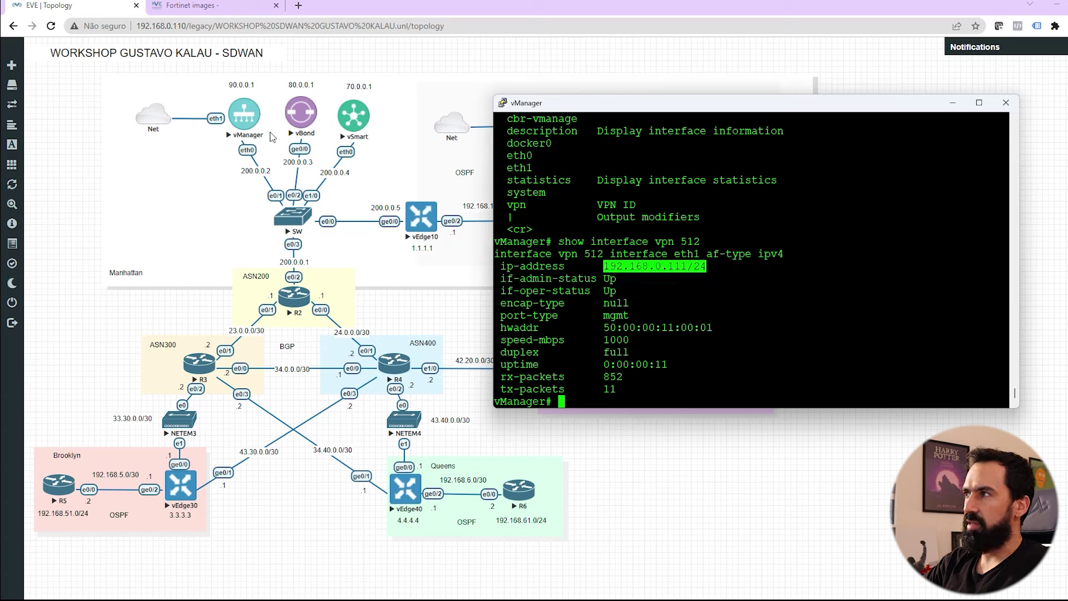
pyautogui.doubleClick(698, 267)
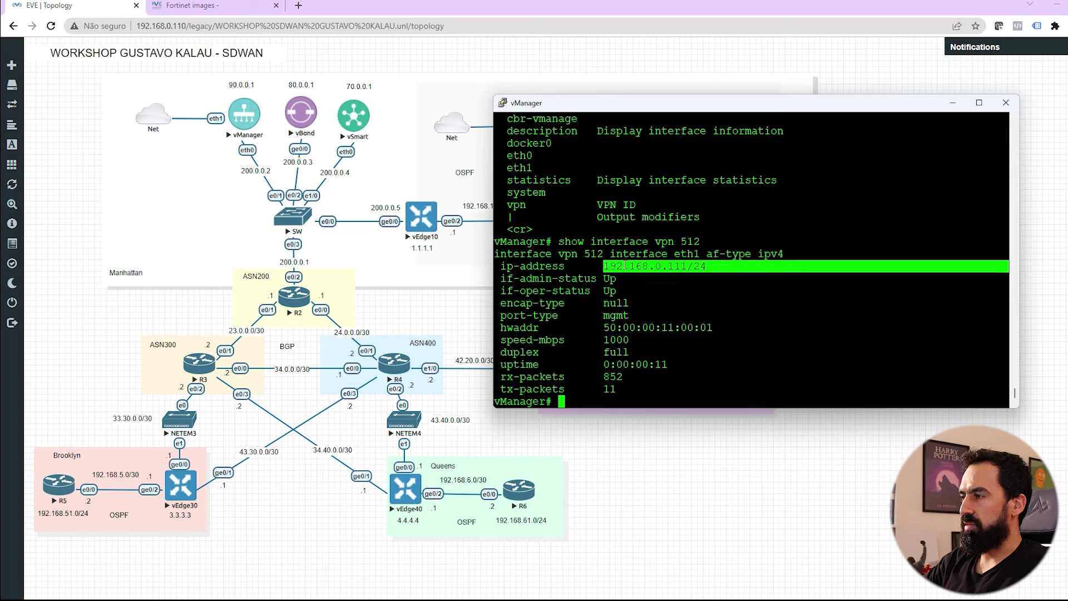
pyautogui.click(625, 266)
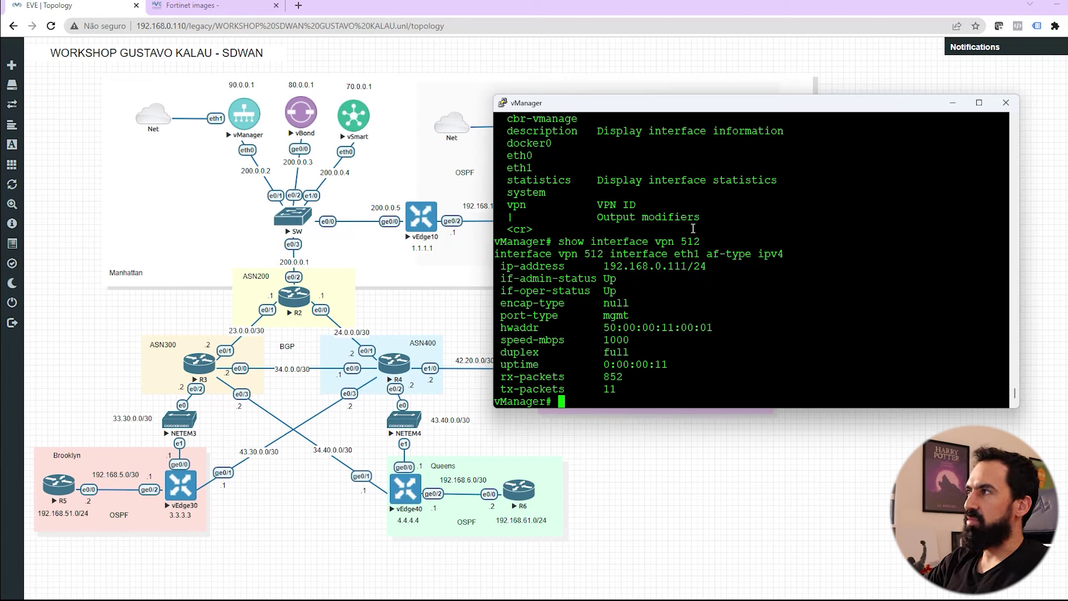
pyautogui.click(988, 105)
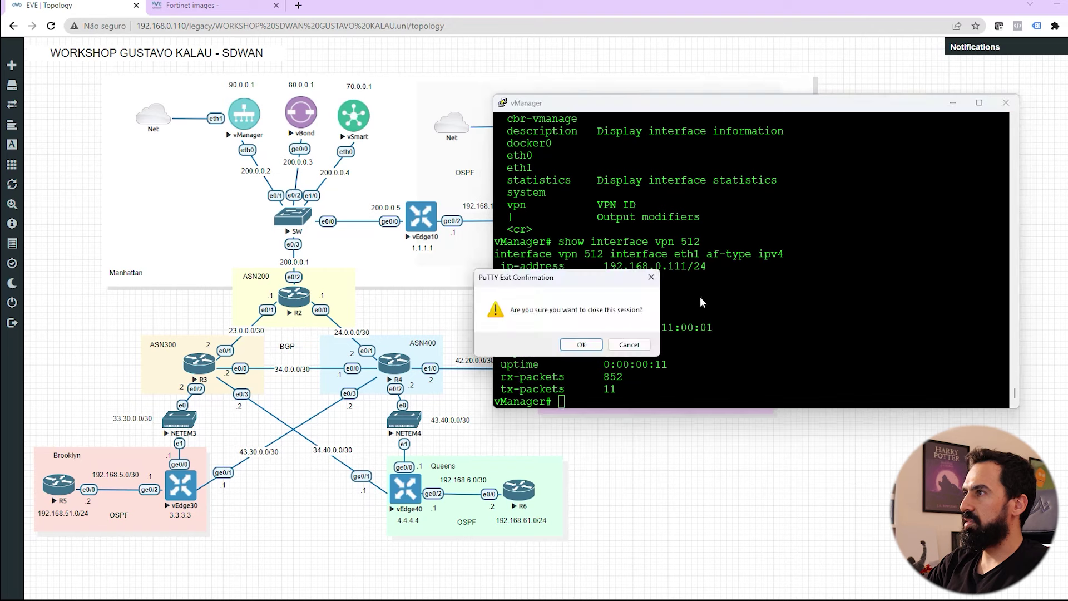
# Note vManage's address and paste the vEdge10 configuration into a new Notepad tab.
pyautogui.click(567, 367)
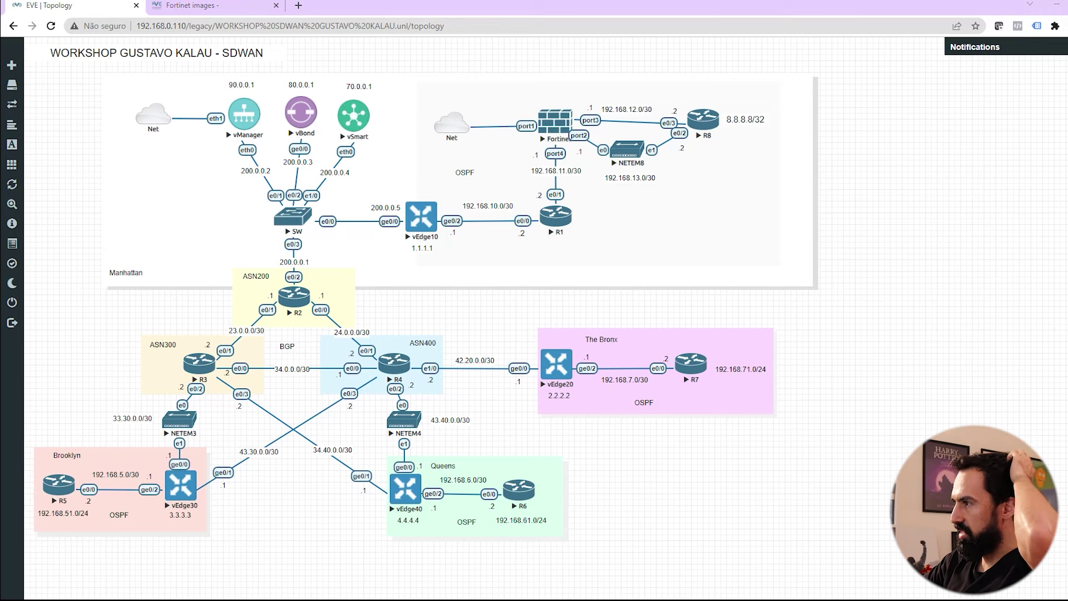
pyautogui.hotkey('alt', 'Tab')
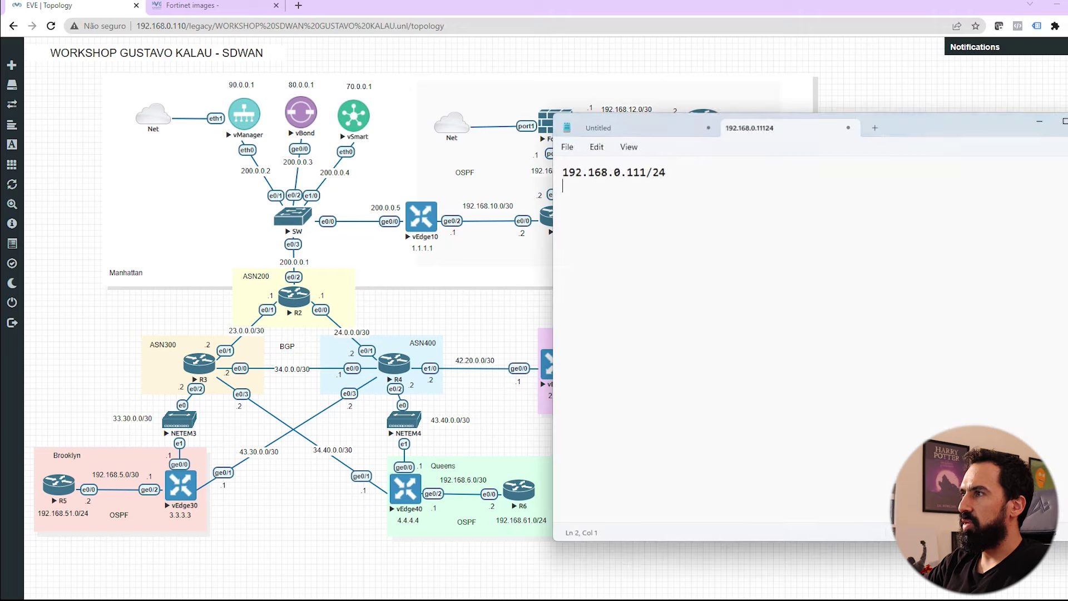
pyautogui.click(862, 129)
pyautogui.write('config system host-name vEdge10 system-ip 1.1.1.1 site-id 10 organization-name GUSTAVOKALAU vbond 200.0.0.3 vpn 0 interface ge0/0 no shut ip add 200.0.0.5/24 tunnel-interface allow-service all encapsulation ipsec exit ip route 0.0.0.0/0 200.0.0.1 exit commit and-quit')
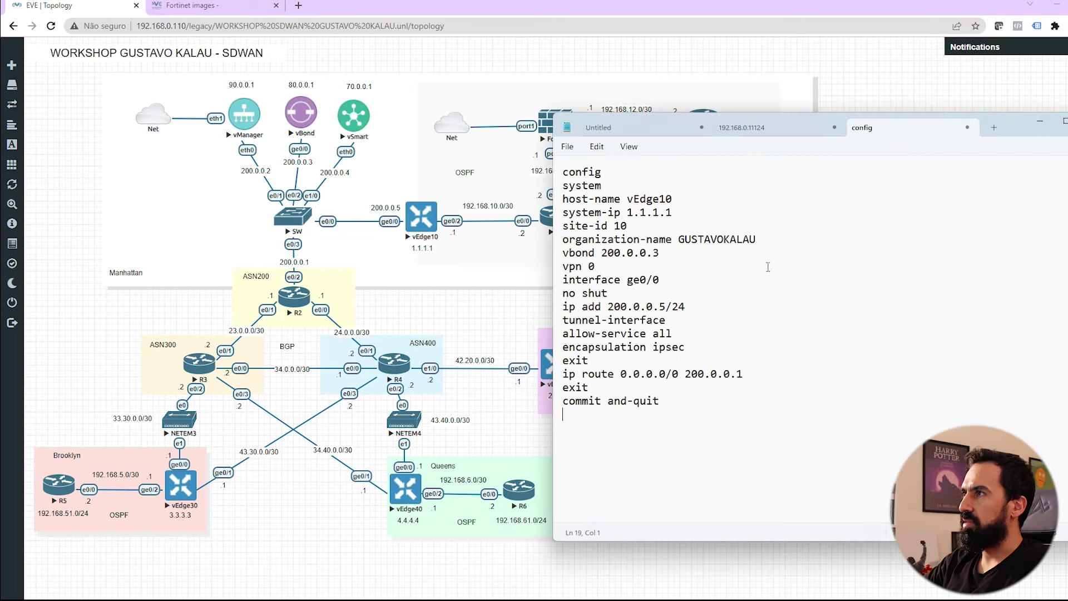
# Move Notepad aside and select the entire vEdge10 configuration for copying.
pyautogui.moveTo(1017, 116); pyautogui.dragTo(990, 192)
pyautogui.moveTo(1065, 245); pyautogui.dragTo(834, 265)
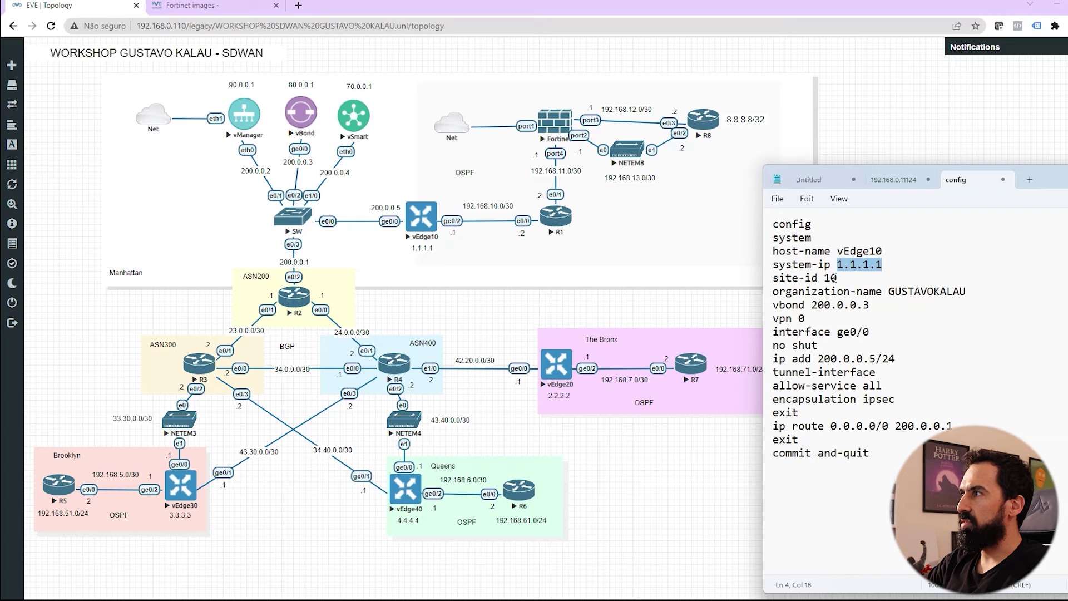
pyautogui.click(833, 277)
pyautogui.moveTo(968, 291); pyautogui.dragTo(816, 305)
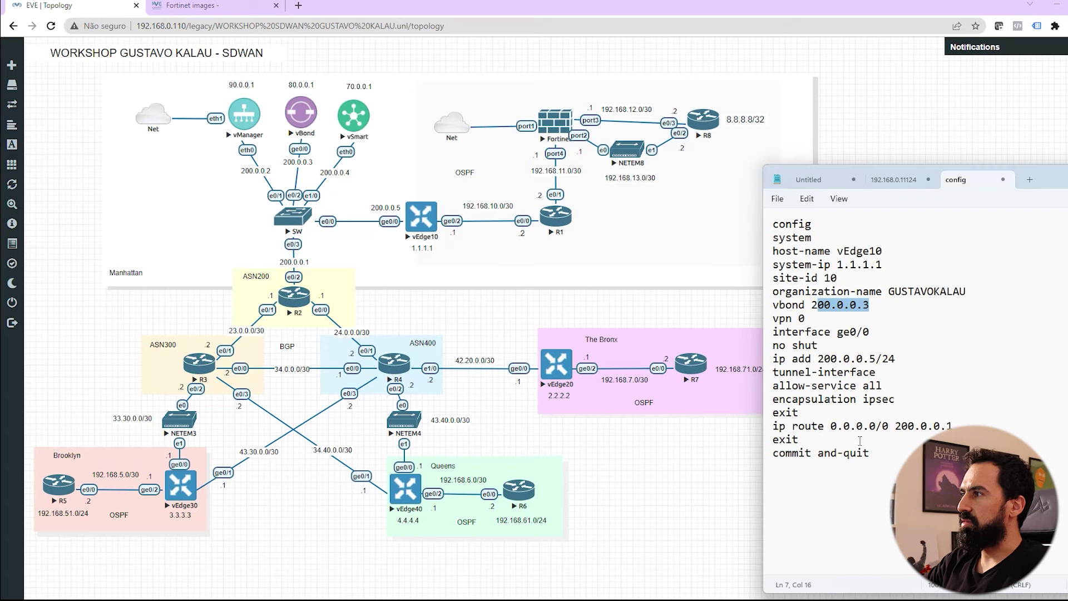
pyautogui.moveTo(882, 455); pyautogui.dragTo(752, 228)
pyautogui.hotkey('ctrl', 'c')
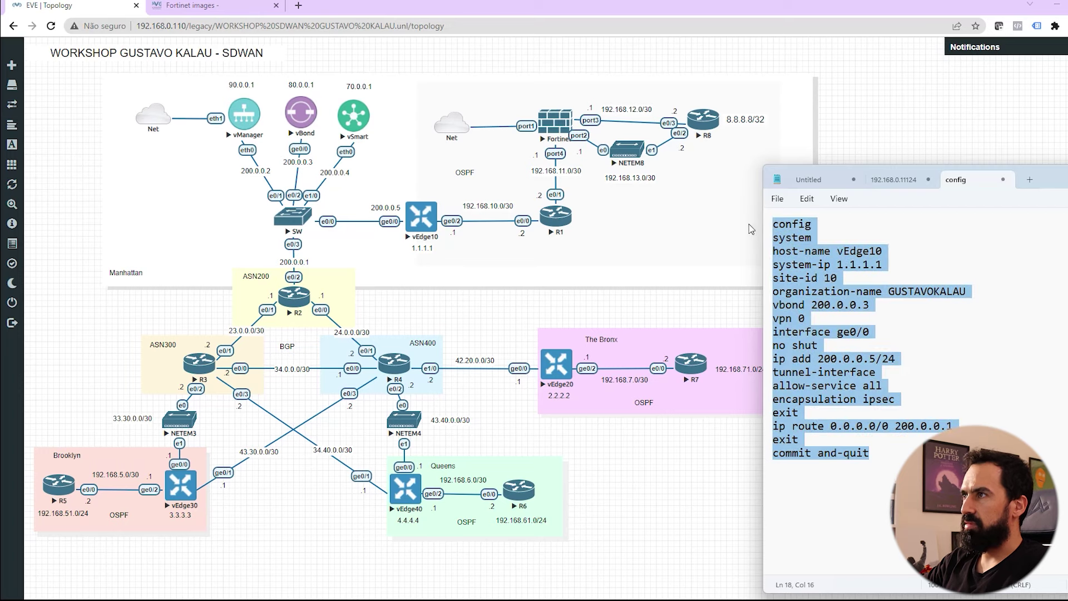
pyautogui.click(493, 309)
# Log into the vEdge10 console as admin and set its new admin password.
pyautogui.click(422, 217)
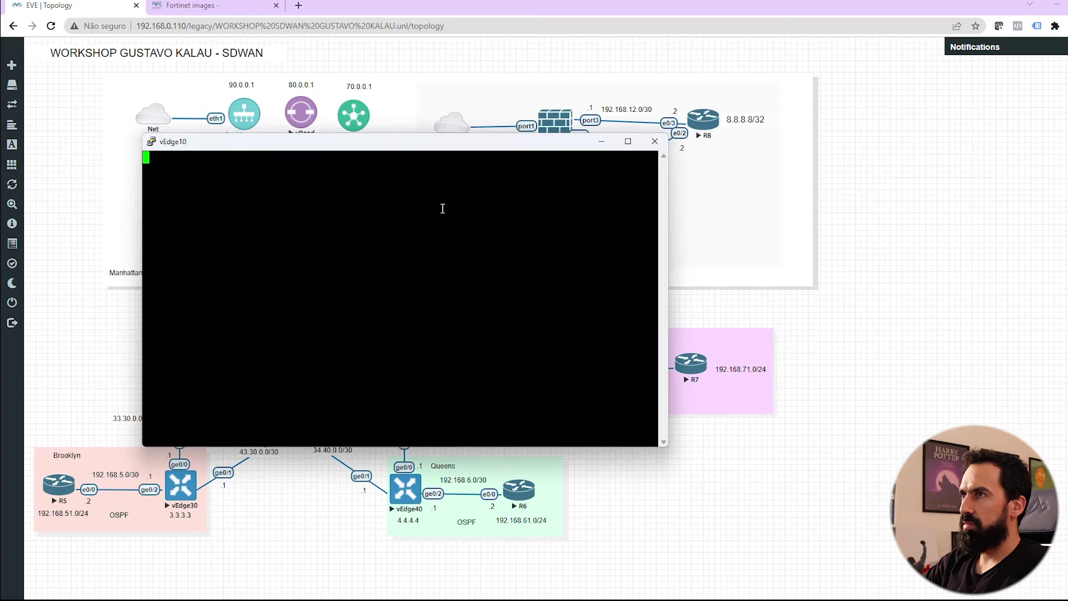
pyautogui.write('admin')
pyautogui.press('Return')
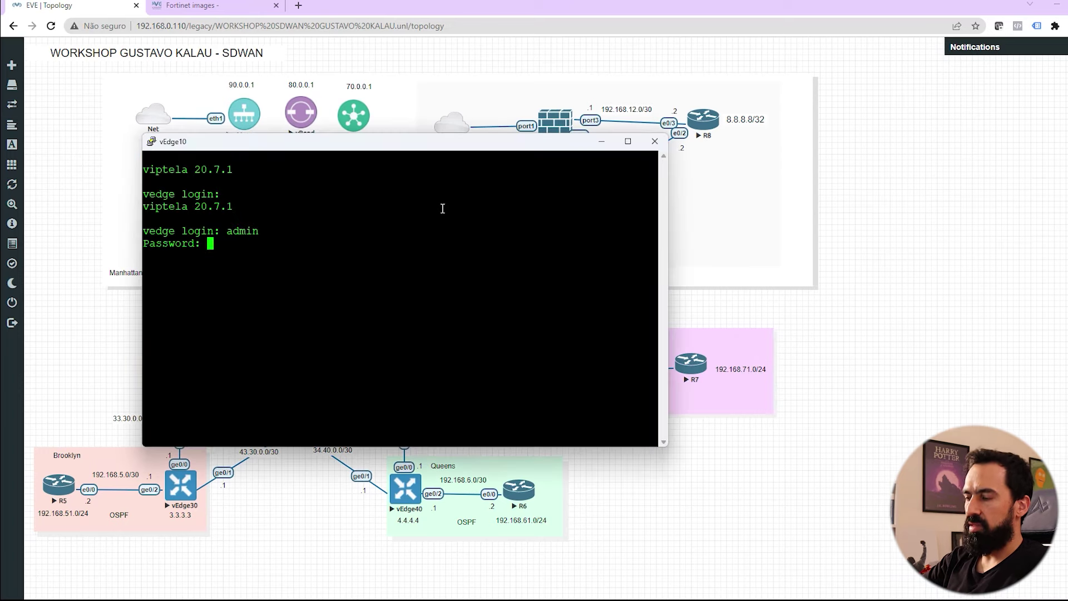
pyautogui.press('Return')
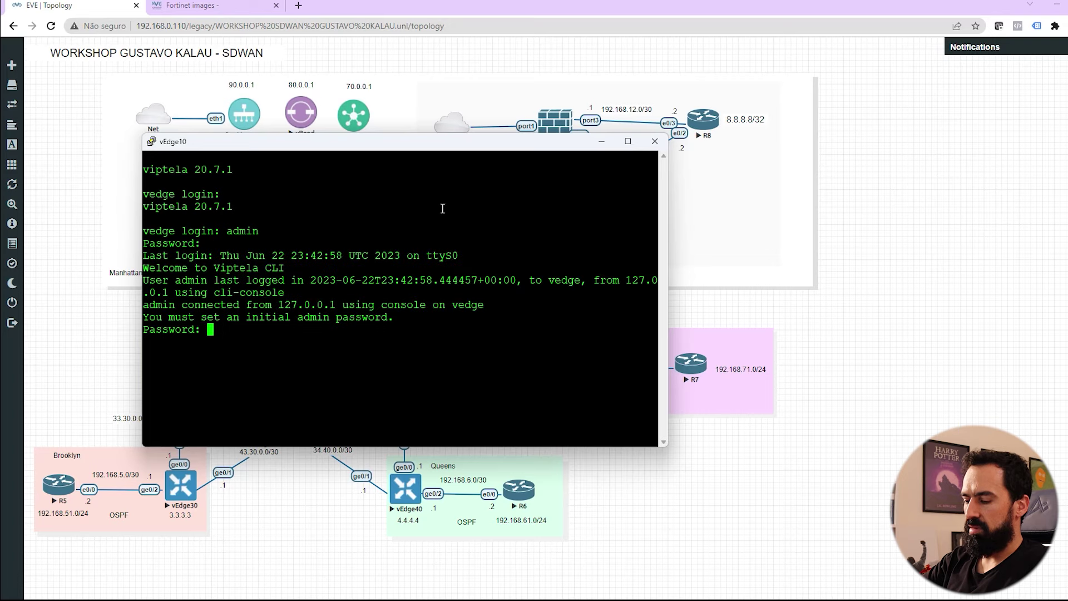
pyautogui.press('Return')
pyautogui.press('Return')
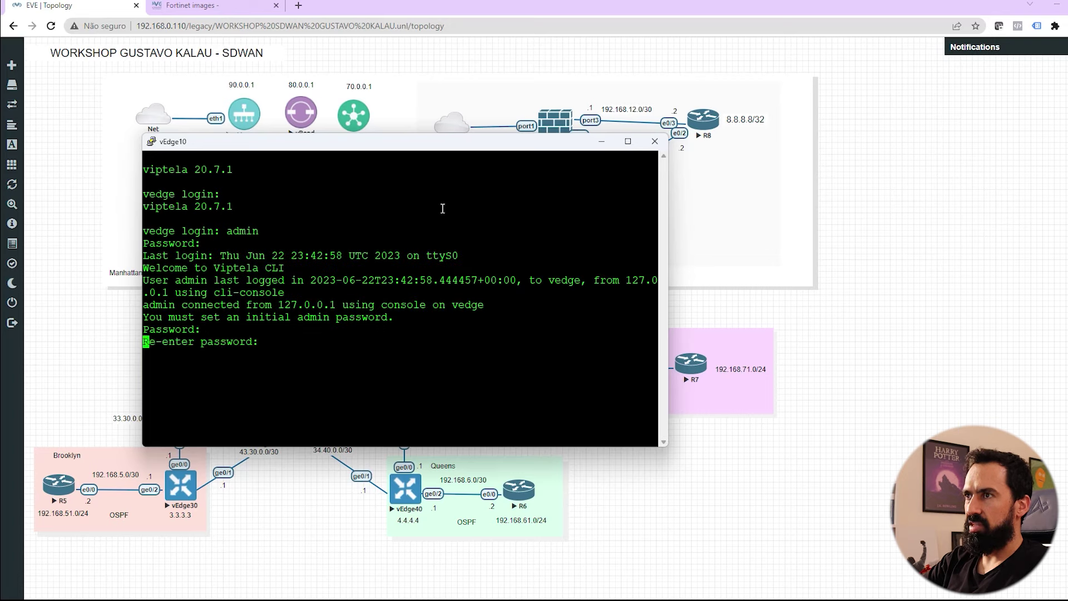
pyautogui.press('Return')
pyautogui.press('Return')
# Paste the vEdge10 bootstrap configuration into the console, then close the session.
pyautogui.rightClick(559, 236)
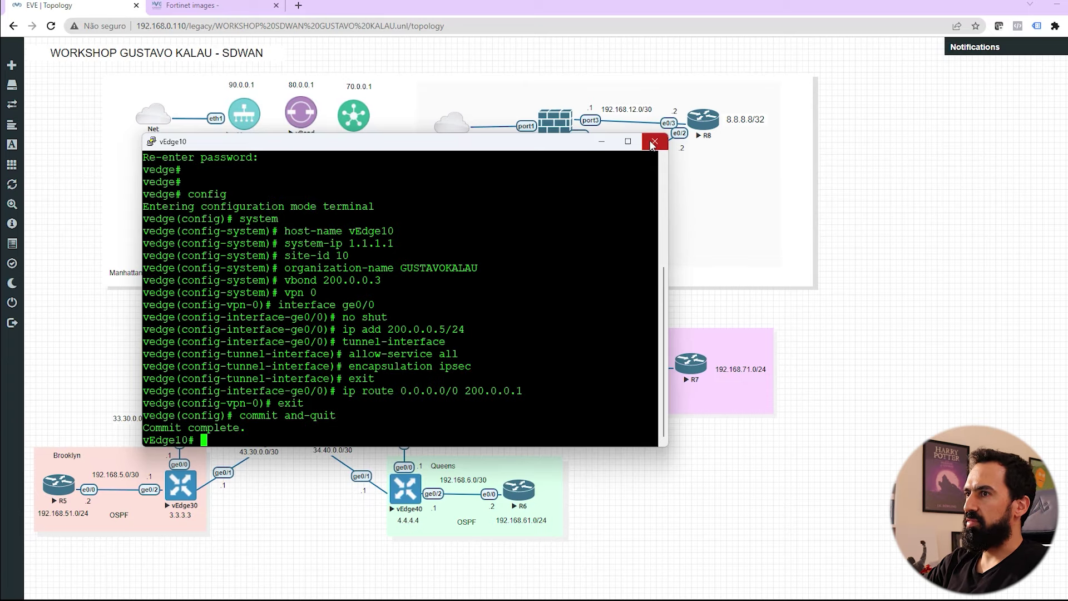
pyautogui.click(654, 143)
pyautogui.click(583, 342)
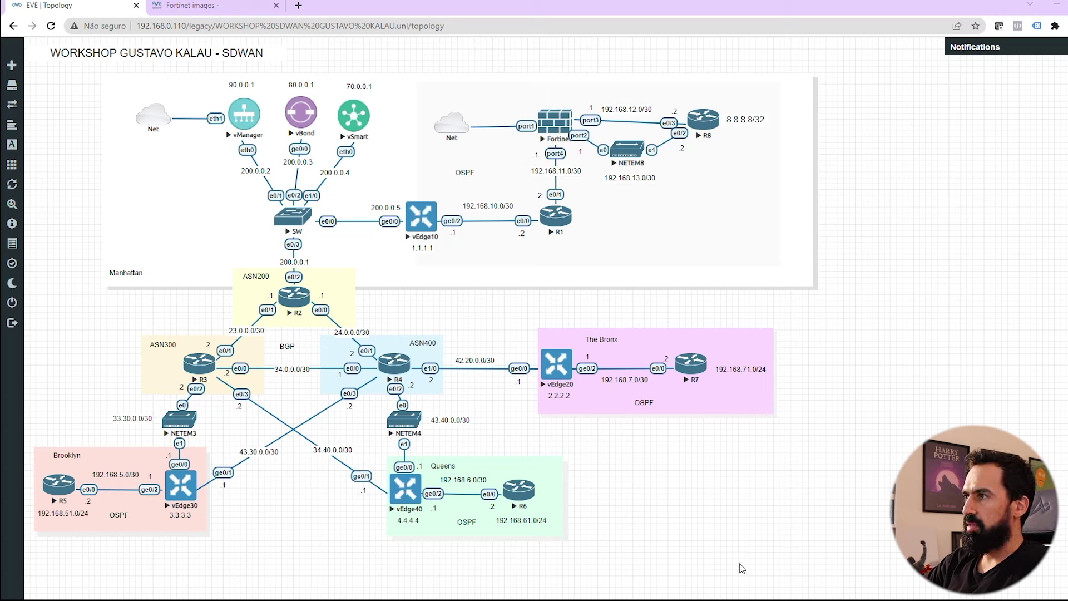
# Enlarge Notepad and copy the entire vEdge30 configuration.
pyautogui.hotkey('alt', 'Tab')
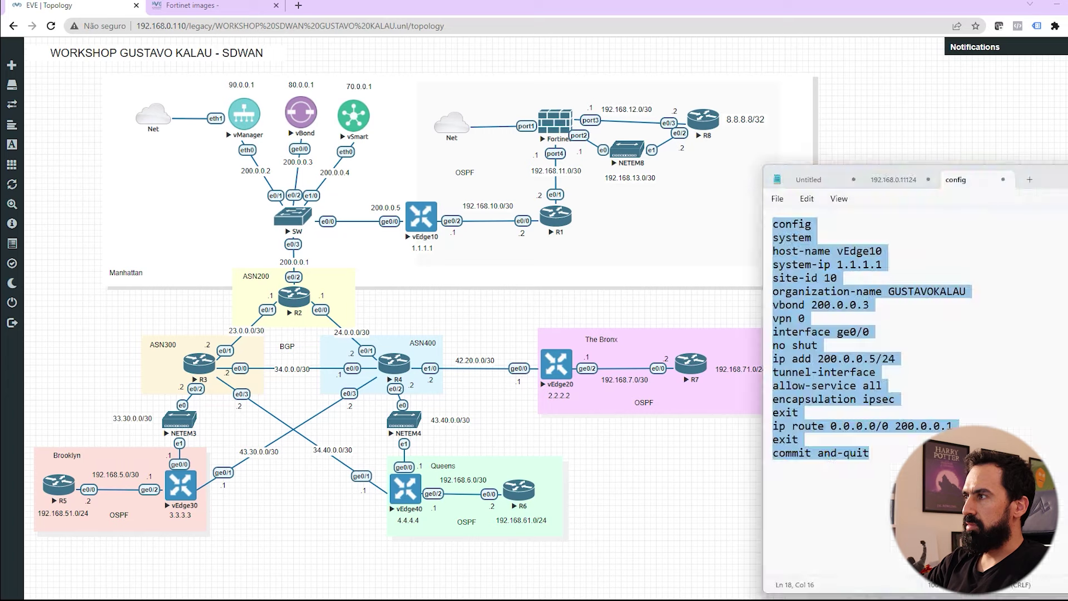
pyautogui.scroll(1, 904, 409)
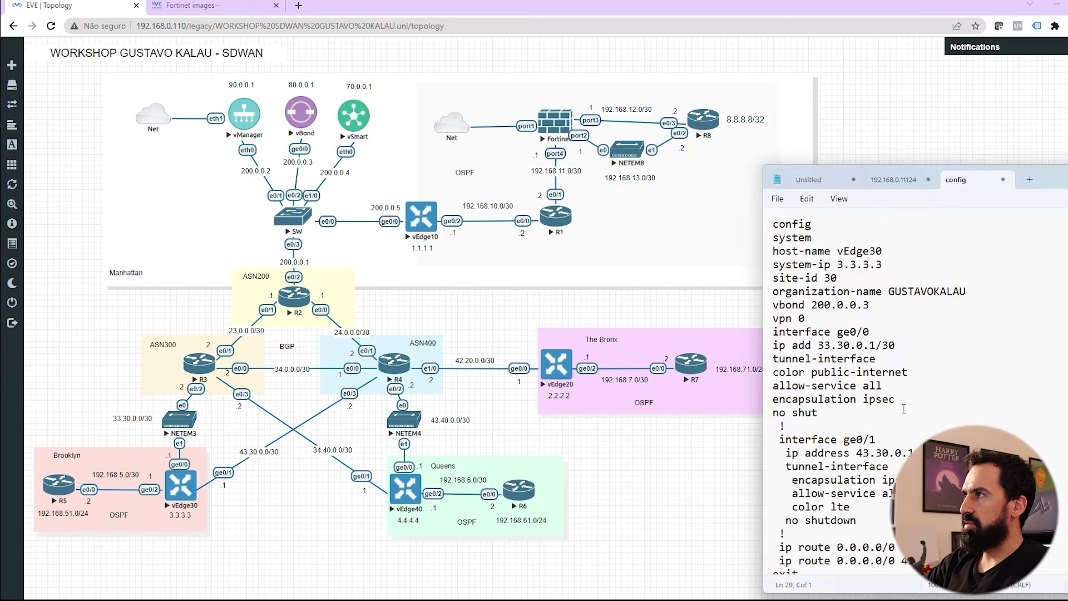
pyautogui.moveTo(890, 166); pyautogui.dragTo(891, 111)
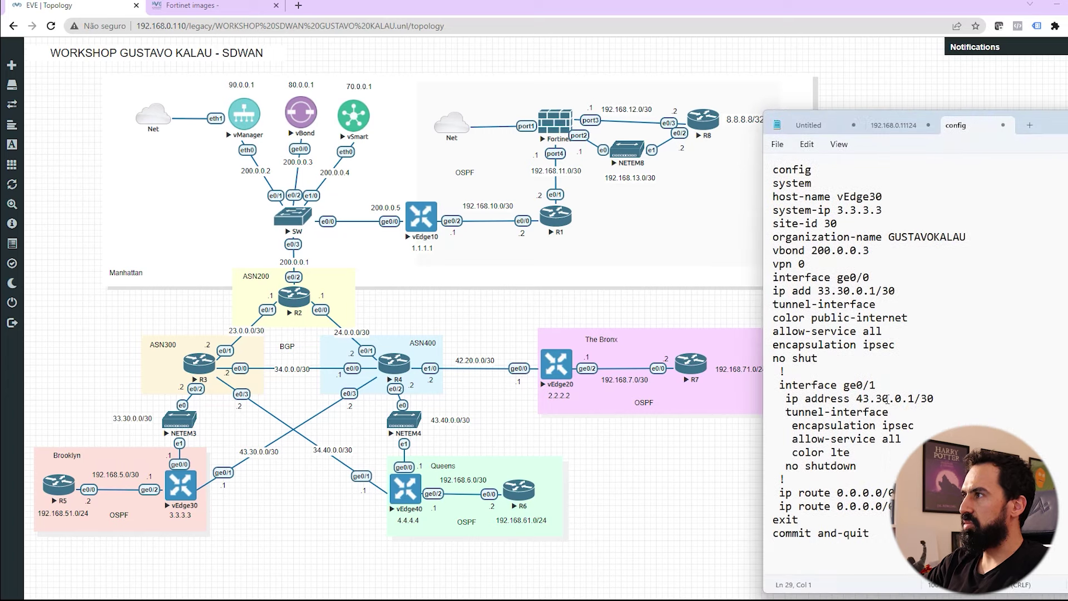
pyautogui.moveTo(869, 534); pyautogui.dragTo(768, 176)
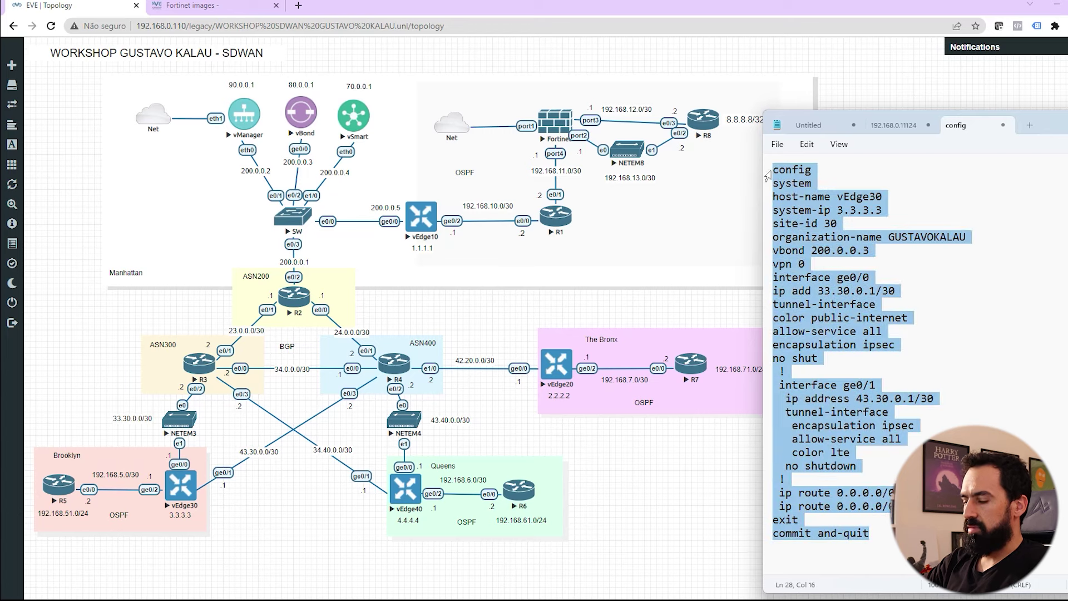
# Set vEdge30's admin password, then paste and commit its bootstrap configuration.
pyautogui.click(186, 485)
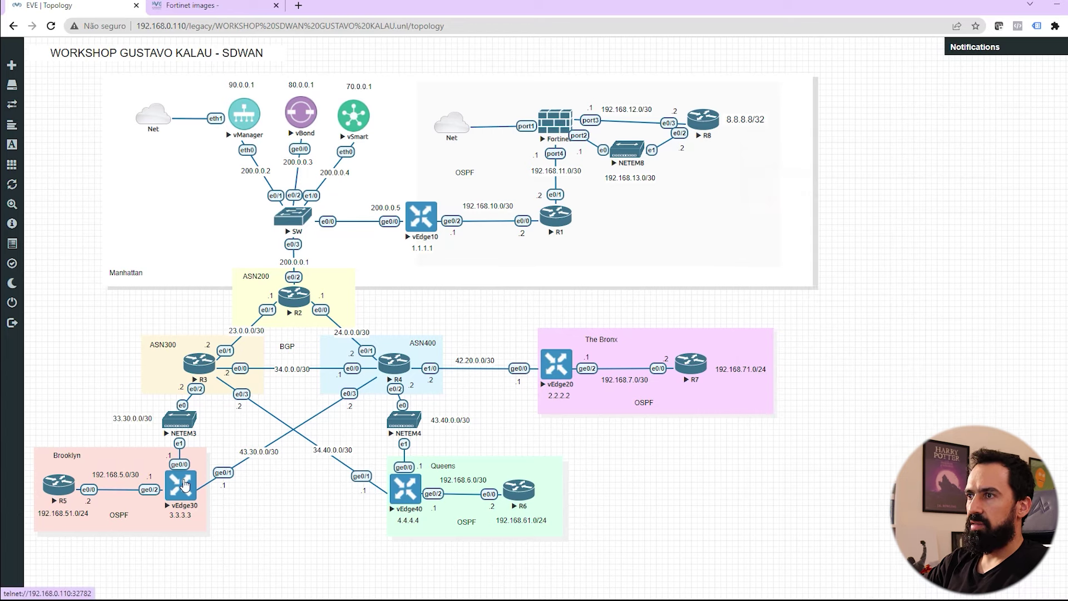
pyautogui.press('Return')
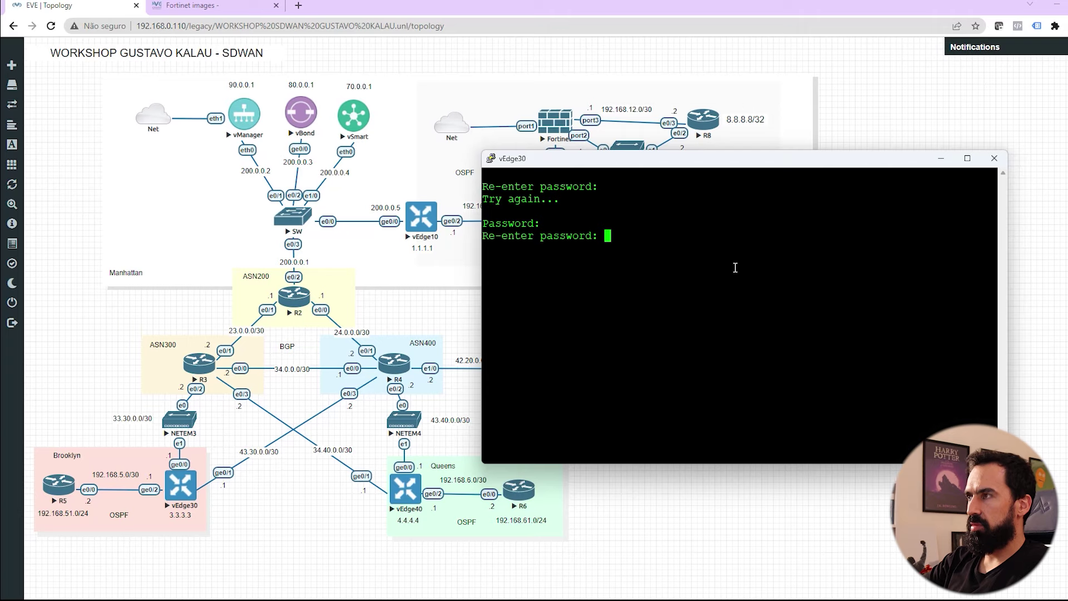
pyautogui.press('Return')
pyautogui.press('Return')
pyautogui.press('Return')
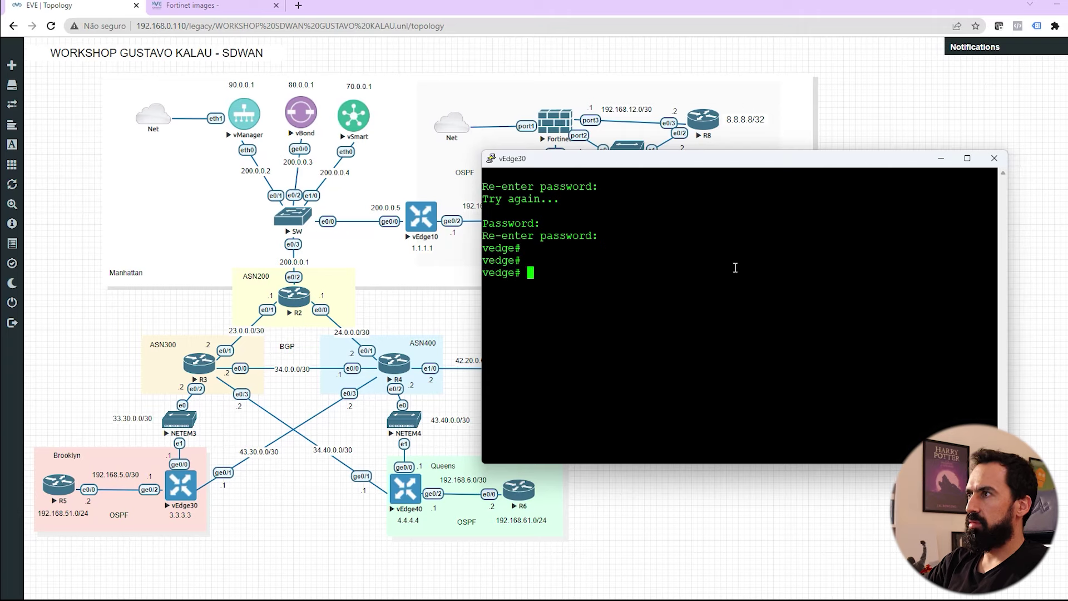
pyautogui.rightClick(735, 267)
pyautogui.press('Return')
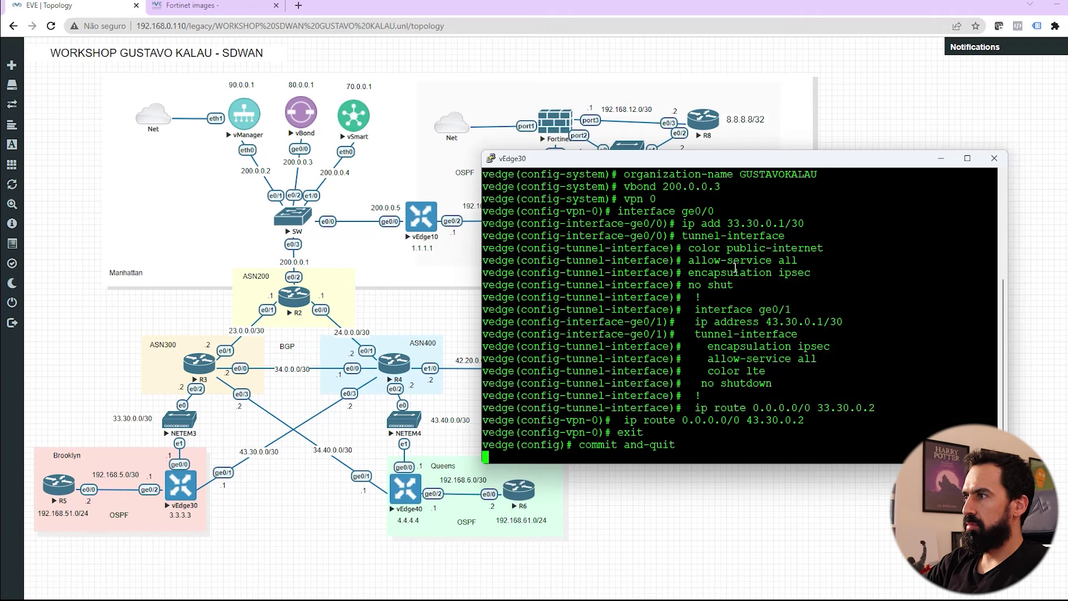
pyautogui.press('Return')
pyautogui.press('Return')
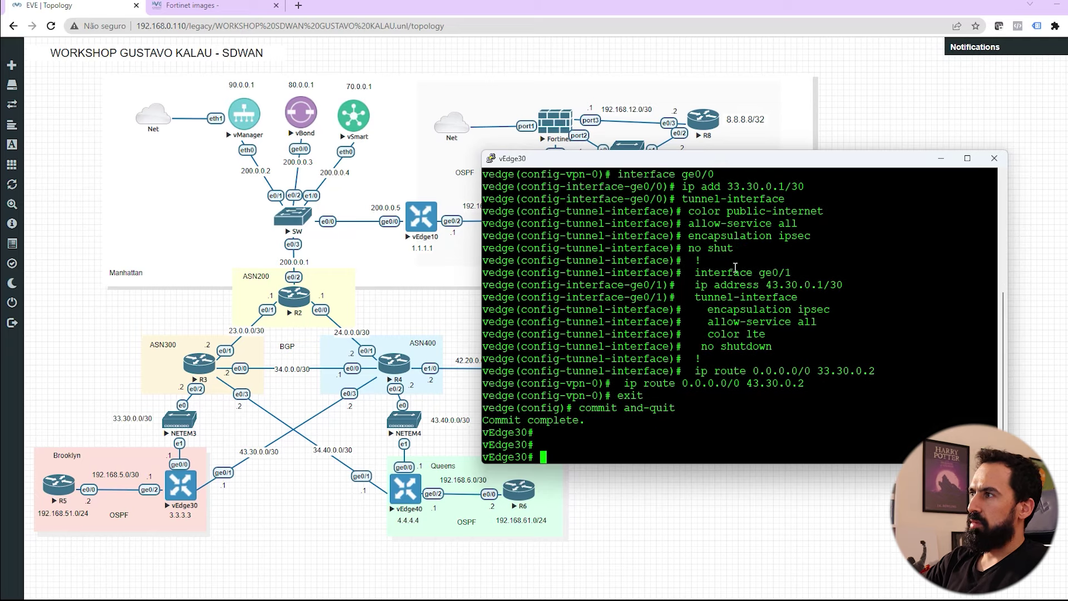
pyautogui.click(994, 158)
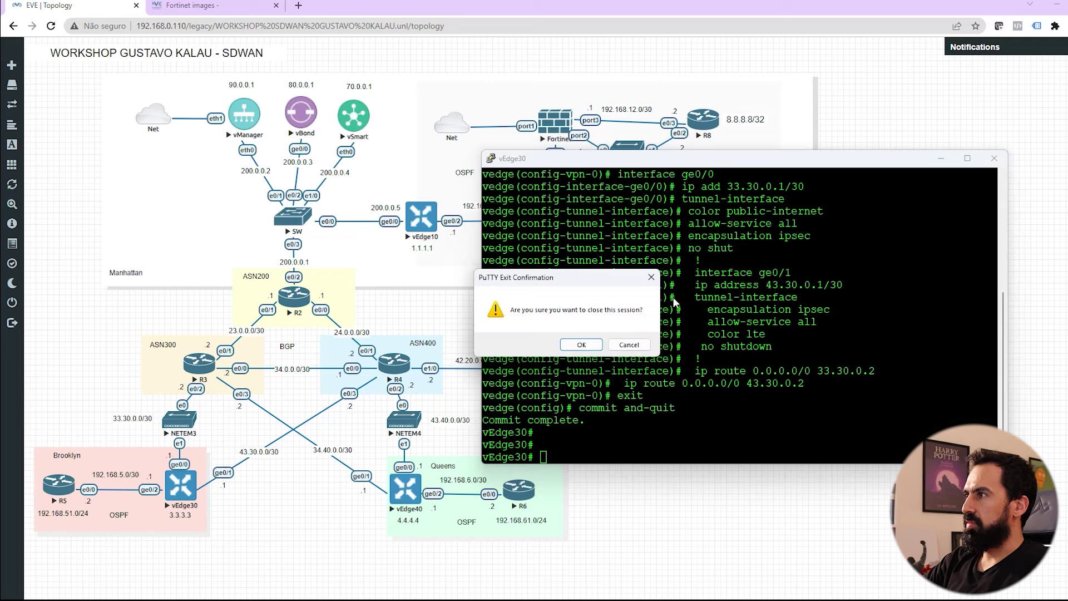
pyautogui.click(629, 344)
# Ping 200.0.0.1 and 200.0.0.3 from vEdge30 to confirm reachability.
pyautogui.write('ping 200.0.0.1')
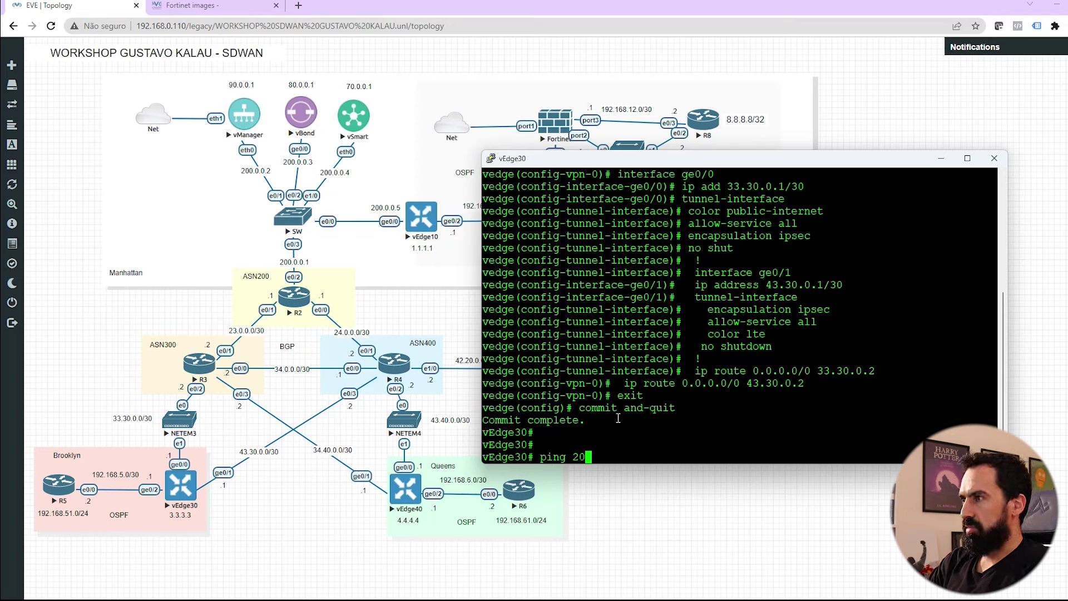
pyautogui.press('Return')
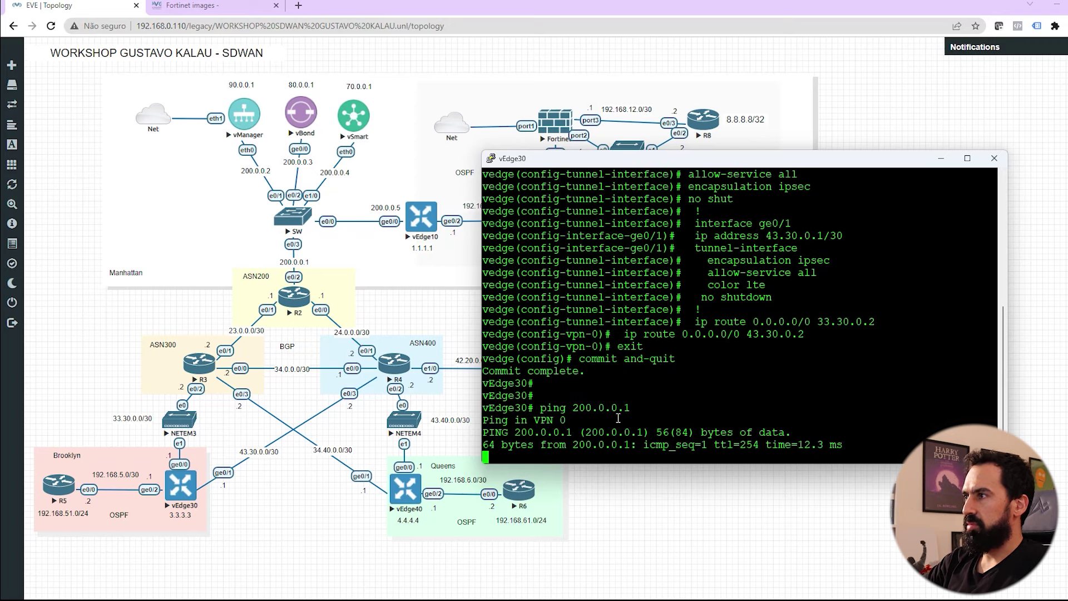
pyautogui.hotkey('ctrl', 'c')
pyautogui.press('Up')
pyautogui.press('BackSpace')
pyautogui.write('3')
pyautogui.press('Return')
pyautogui.hotkey('ctrl', 'c')
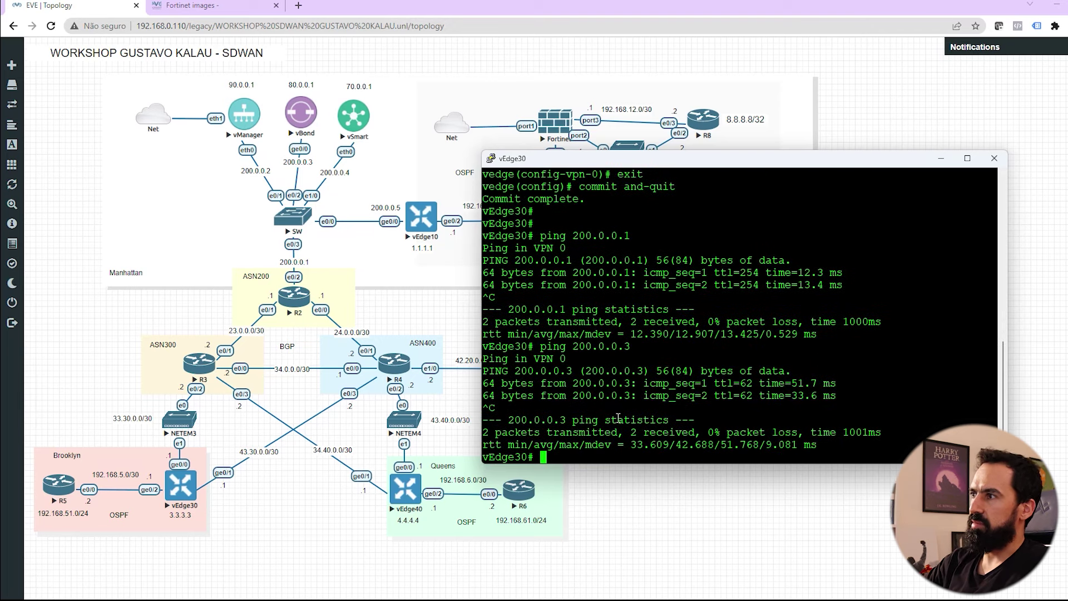
pyautogui.click(73, 353)
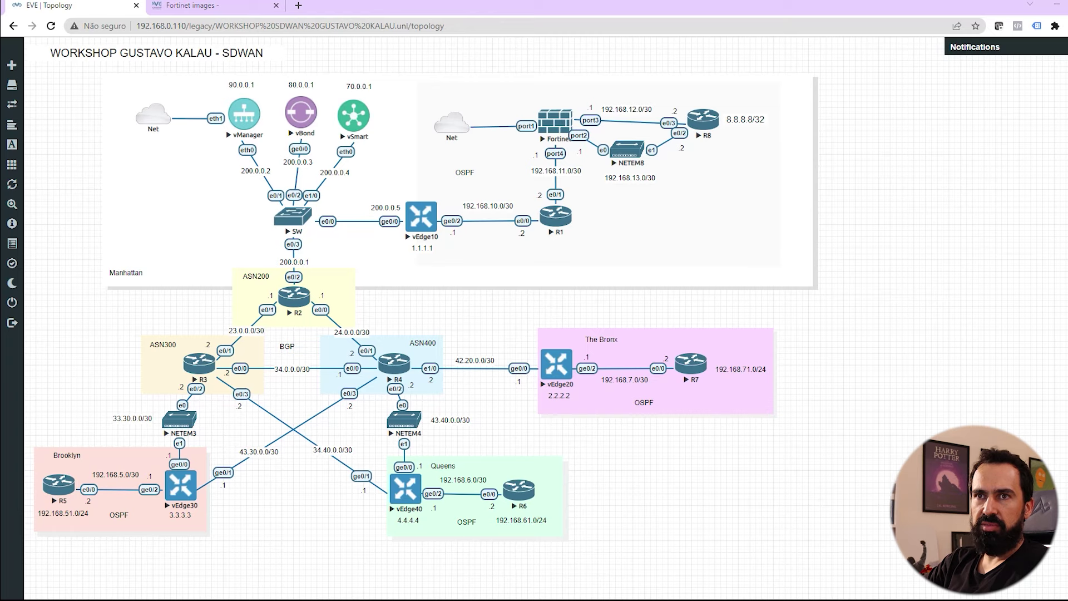
pyautogui.hotkey('alt', 'Tab')
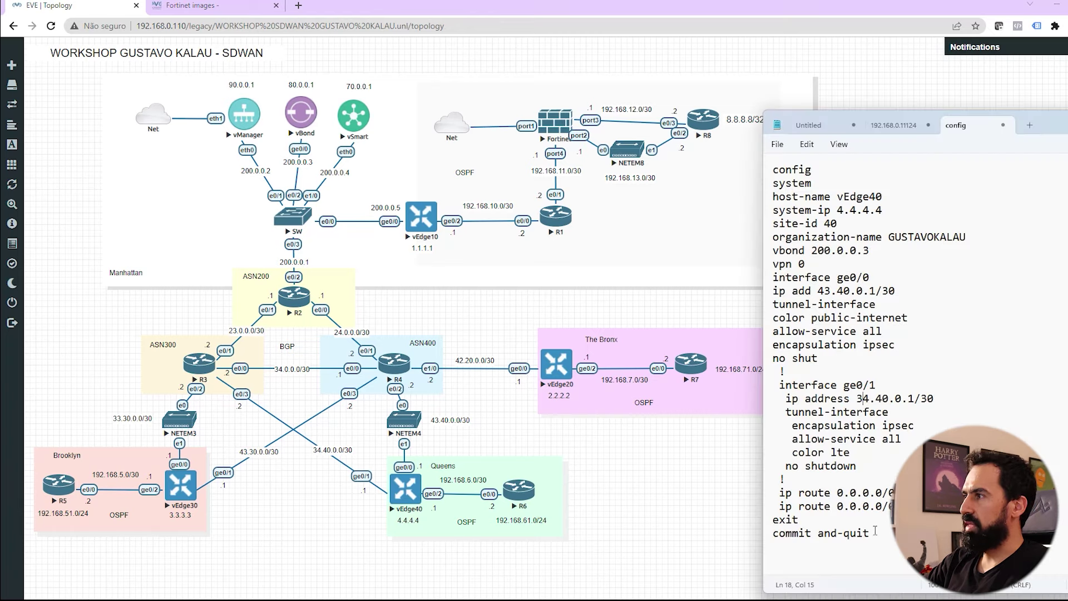
# Copy the vEdge40 configuration and open vEdge40's telnet console.
pyautogui.moveTo(871, 533); pyautogui.dragTo(773, 168)
pyautogui.click(611, 146)
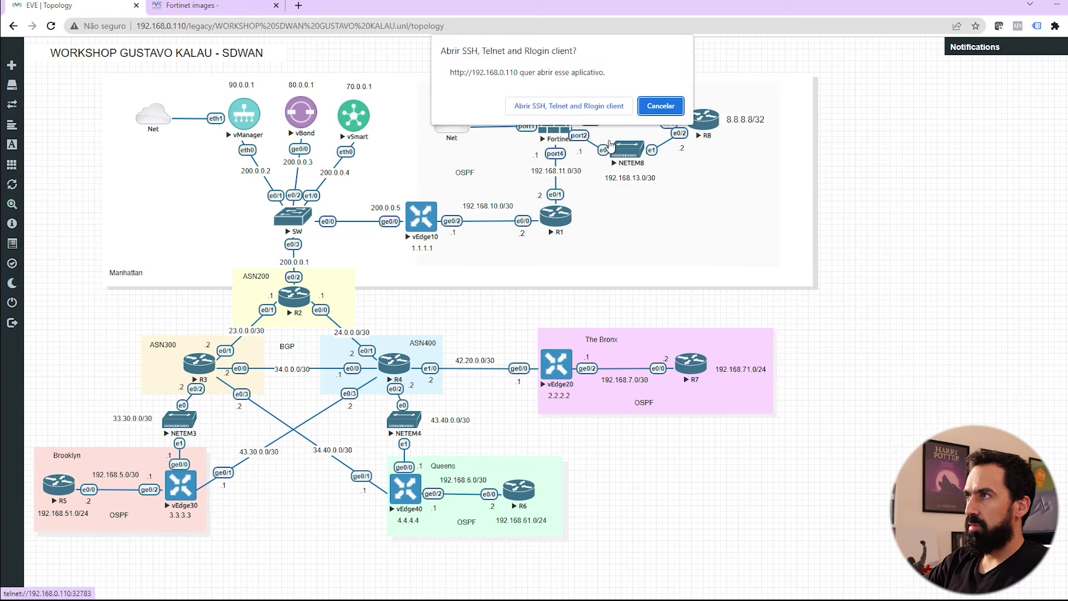
pyautogui.click(568, 106)
pyautogui.moveTo(334, 36); pyautogui.dragTo(816, 213)
# Log in as admin, set the admin password, and paste vEdge40's configuration.
pyautogui.write('admin')
pyautogui.press('Return')
pyautogui.write('admin')
pyautogui.press('Return')
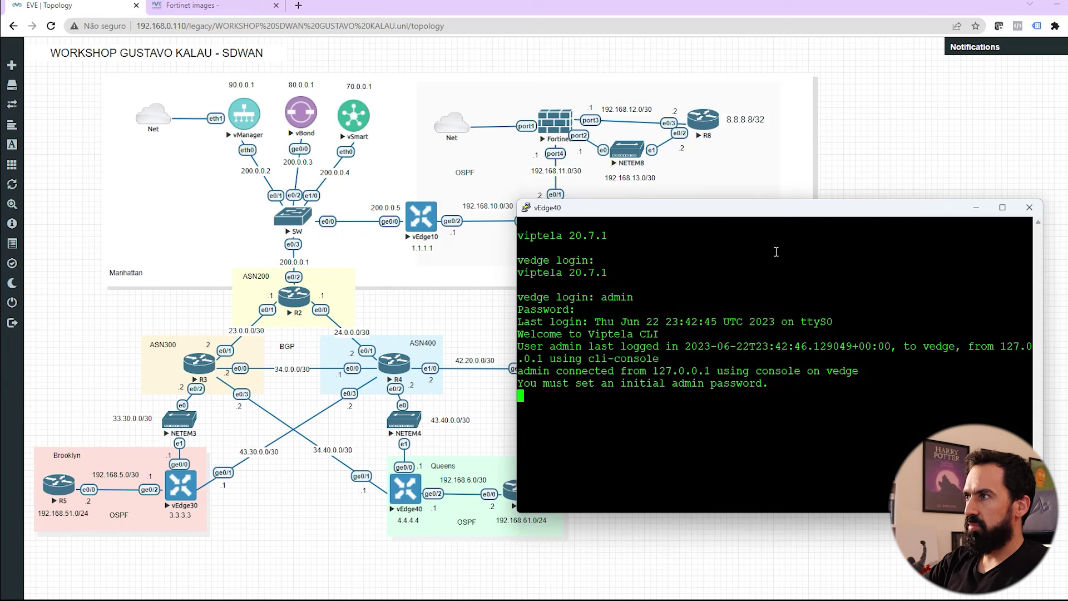
pyautogui.press('Return')
pyautogui.press('Return')
pyautogui.press('Return')
pyautogui.press('Return')
pyautogui.press('Return')
pyautogui.press('Return')
pyautogui.press('Return')
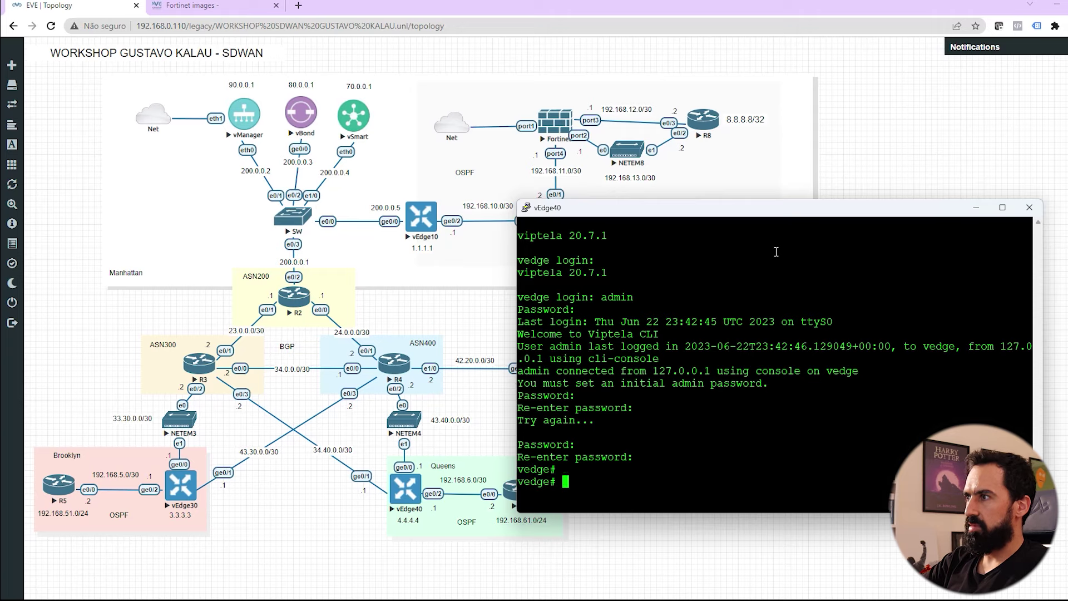
pyautogui.rightClick(776, 252)
# Ping 200.0.0.3 from vEdge40 to confirm it answers.
pyautogui.write('ping 200,0,0')
pyautogui.press('BackSpace')
pyautogui.press('BackSpace')
pyautogui.press('BackSpace')
pyautogui.press('BackSpace')
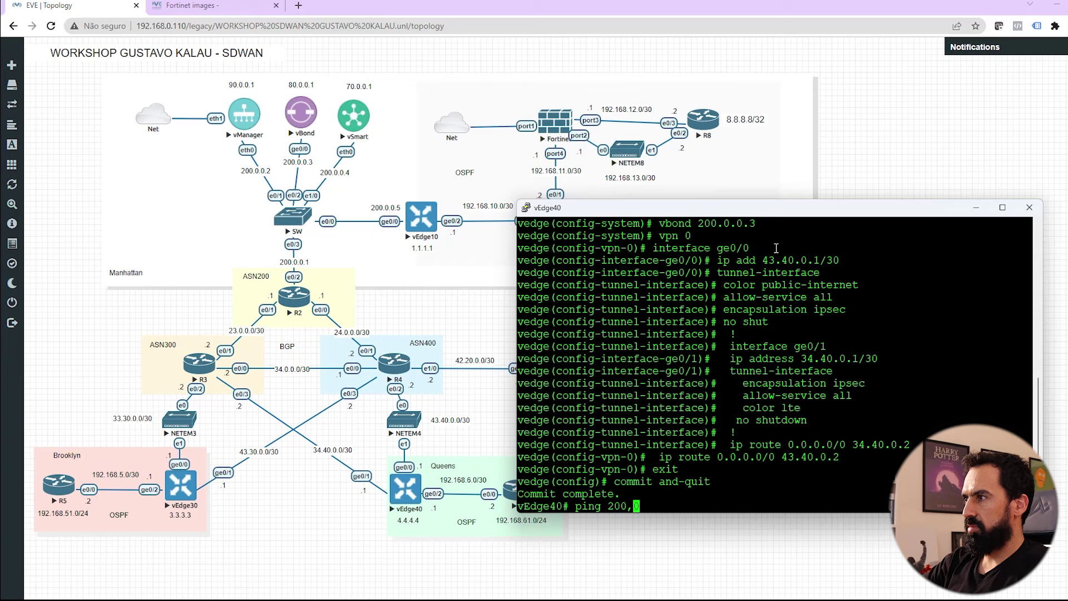
pyautogui.write('.0.0.3')
pyautogui.press('Return')
pyautogui.hotkey('ctrl', 'c')
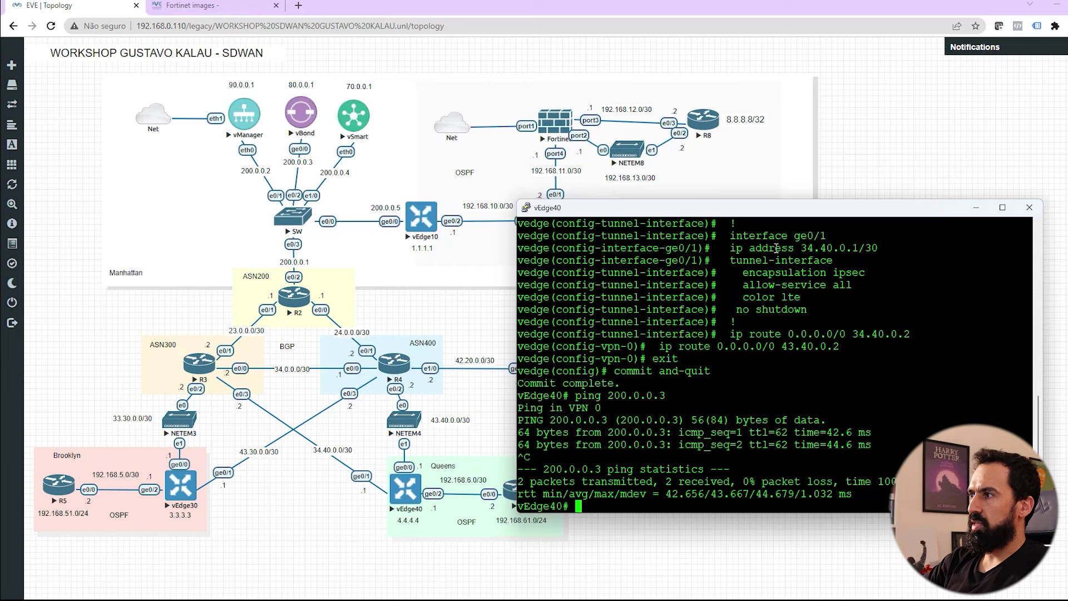
pyautogui.hotkey('alt', 'Tab')
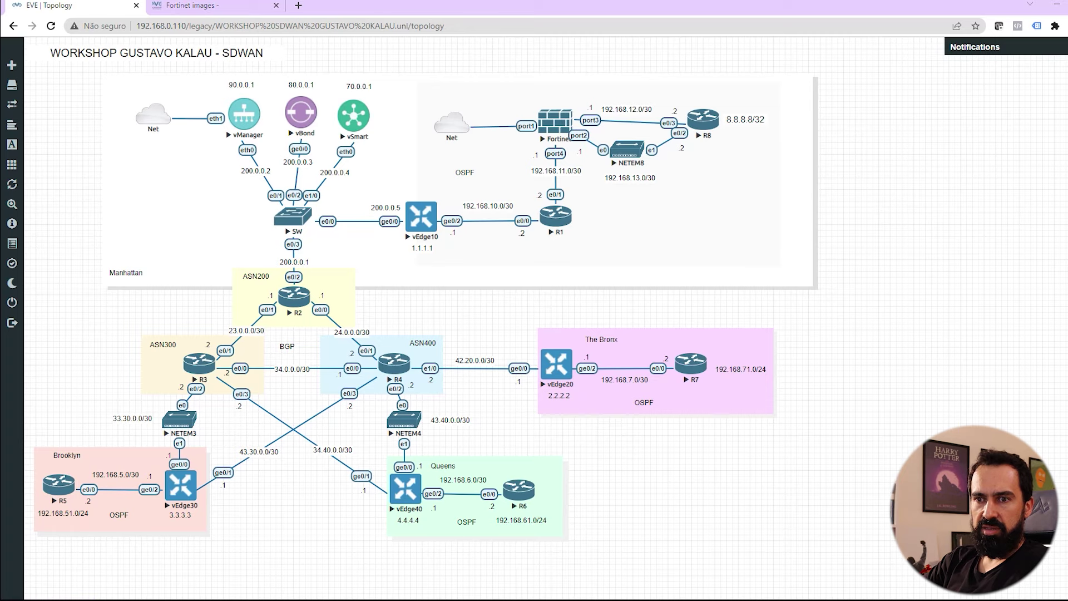
# From the vEdge20 console, ping 200.0.0.1 and 200.0.0.3, then close the session.
pyautogui.hotkey('alt', 'Tab')
pyautogui.write('ping 200.0.0.1')
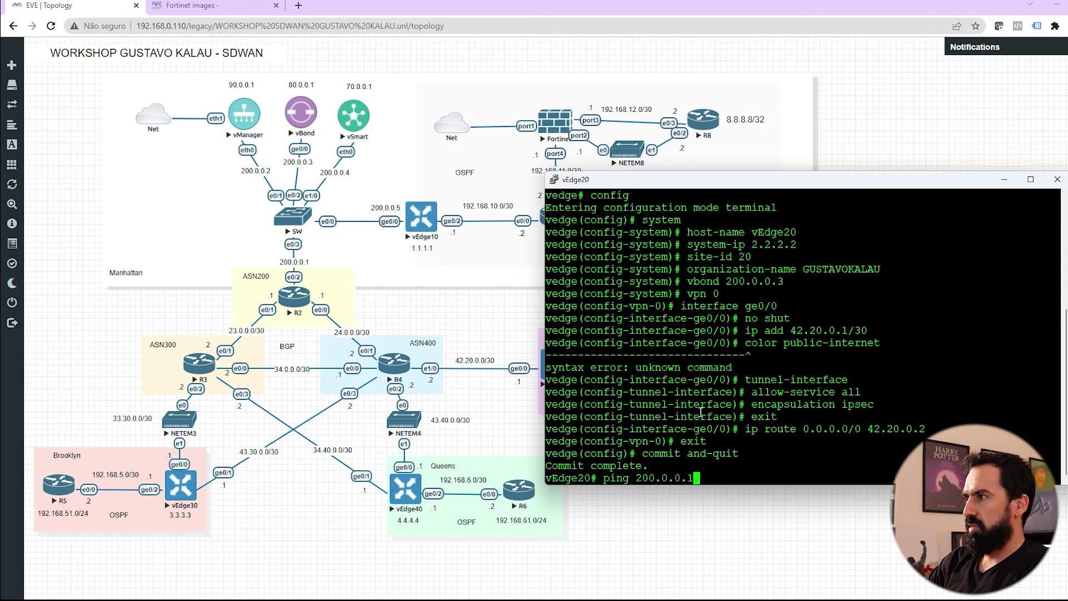
pyautogui.press('Return')
pyautogui.hotkey('ctrl', 'c')
pyautogui.press('Up')
pyautogui.press('BackSpace')
pyautogui.write('3')
pyautogui.press('Return')
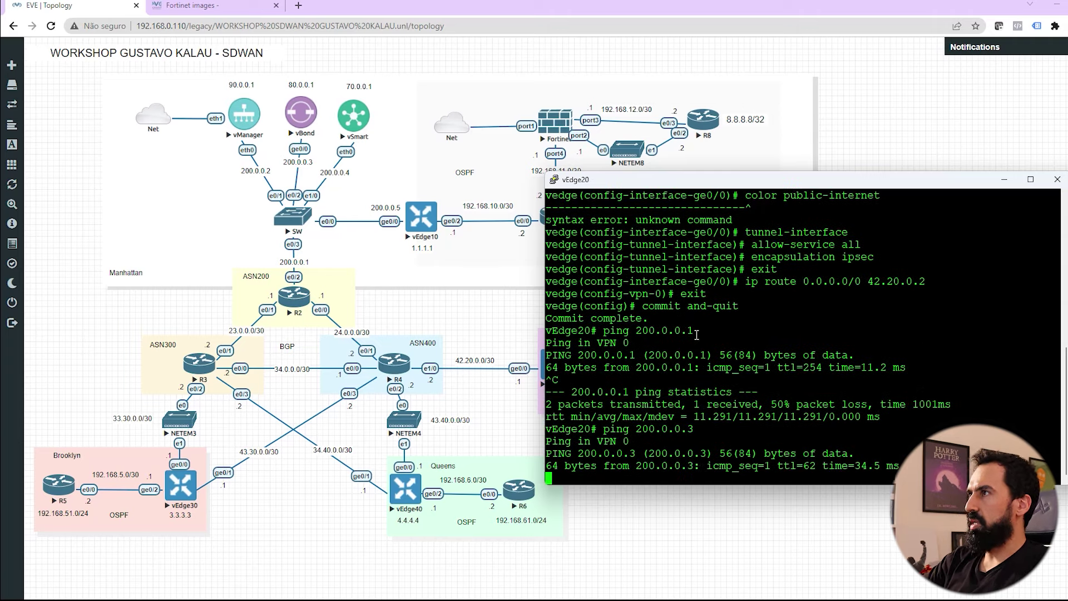
pyautogui.hotkey('ctrl', 'c')
pyautogui.click(1057, 180)
pyautogui.click(580, 345)
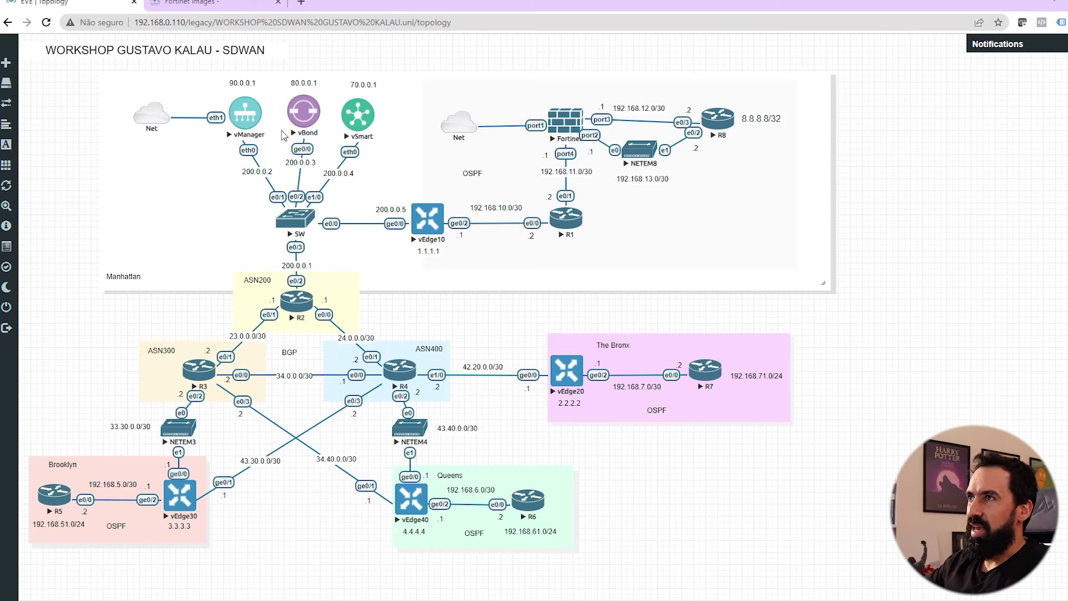
pyautogui.click(425, 224)
pyautogui.click(675, 102)
pyautogui.moveTo(286, 24); pyautogui.dragTo(671, 149)
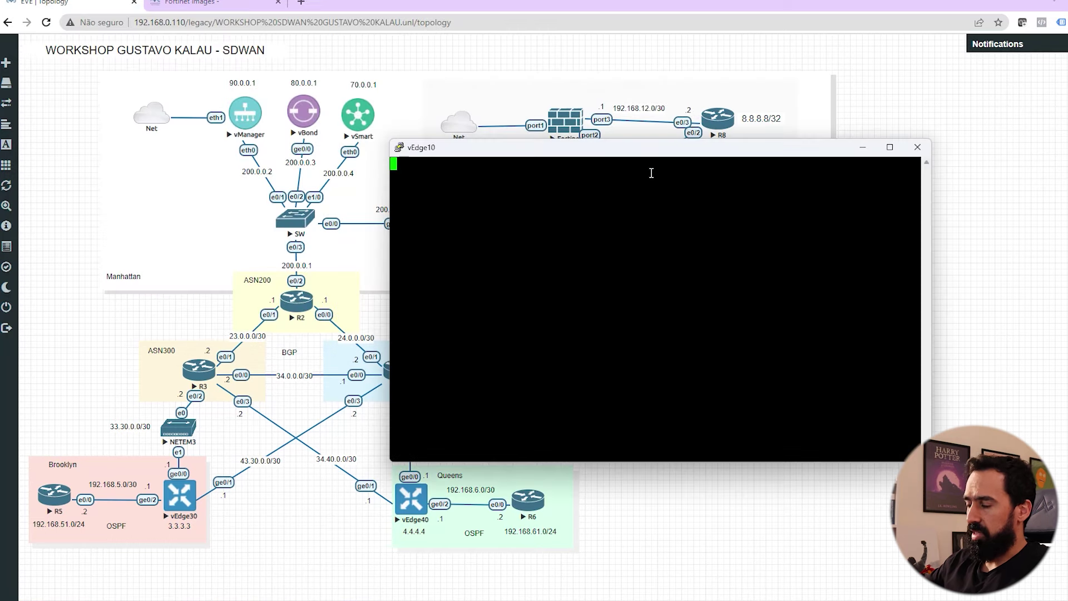
pyautogui.press('Return')
pyautogui.press('Return')
pyautogui.write('admin')
pyautogui.press('Return')
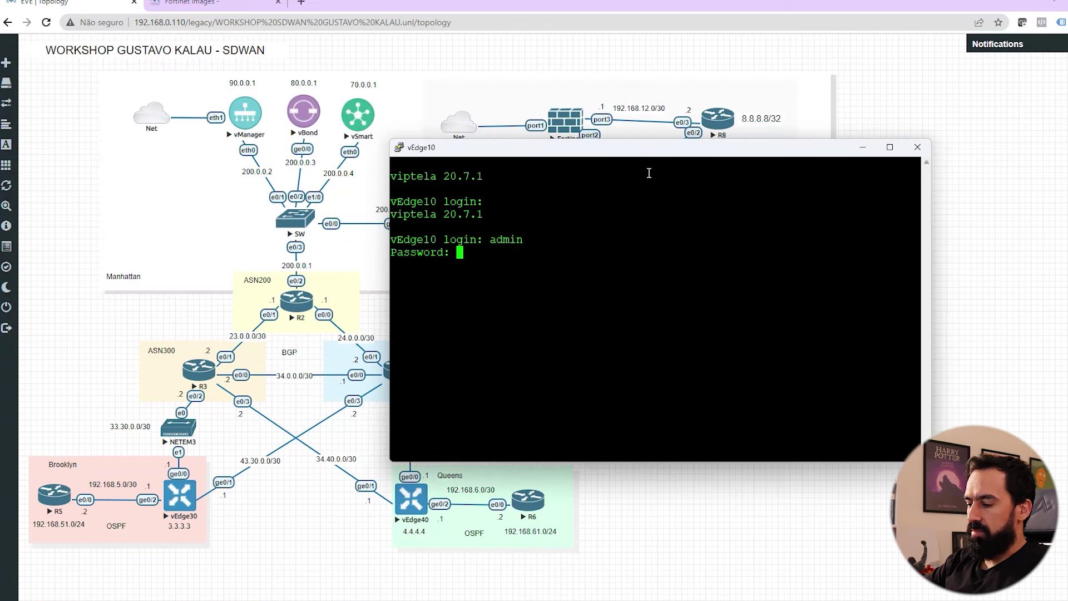
pyautogui.write('admin')
pyautogui.press('Return')
pyautogui.write('reboot')
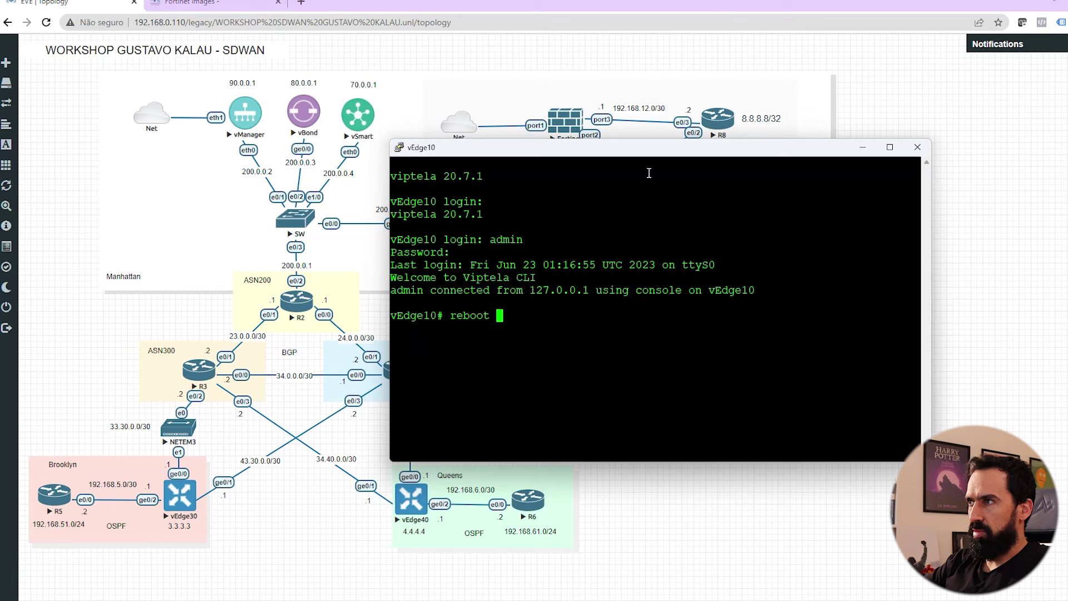
pyautogui.press('Return')
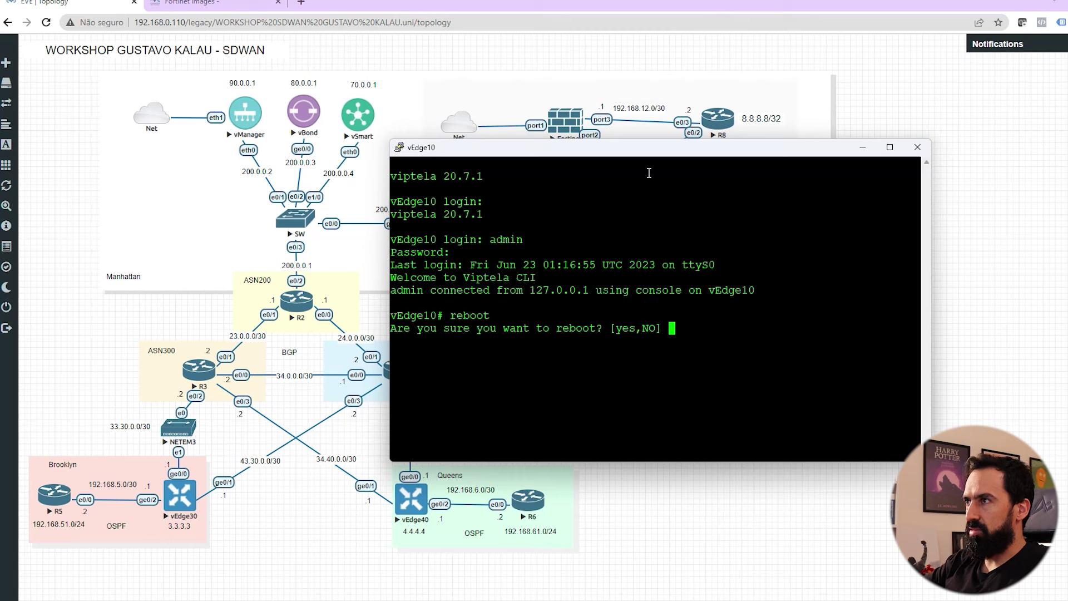
pyautogui.press('Return')
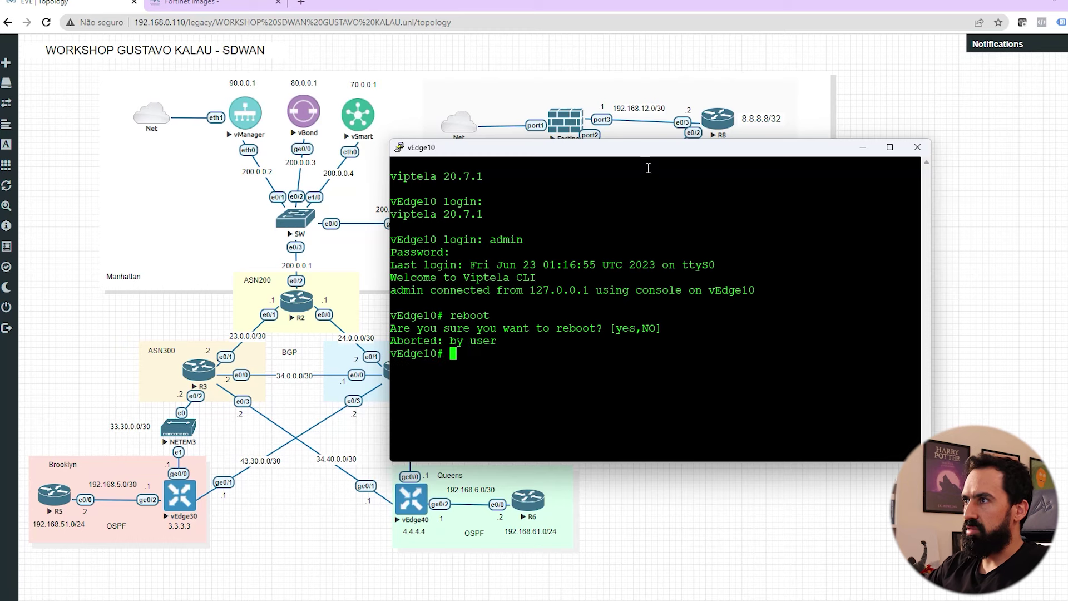
pyautogui.click(917, 148)
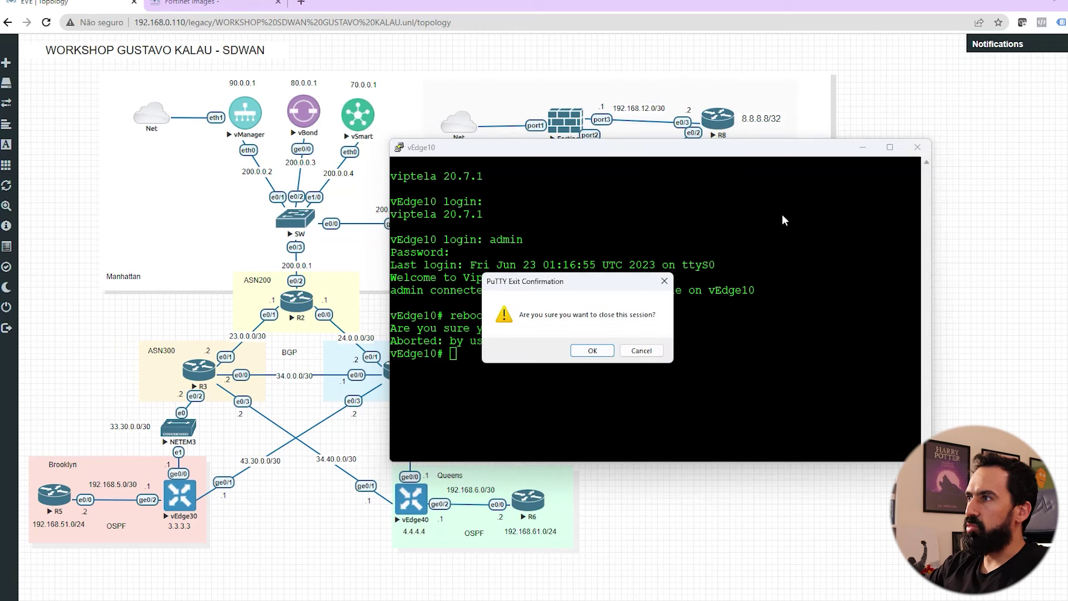
pyautogui.click(591, 351)
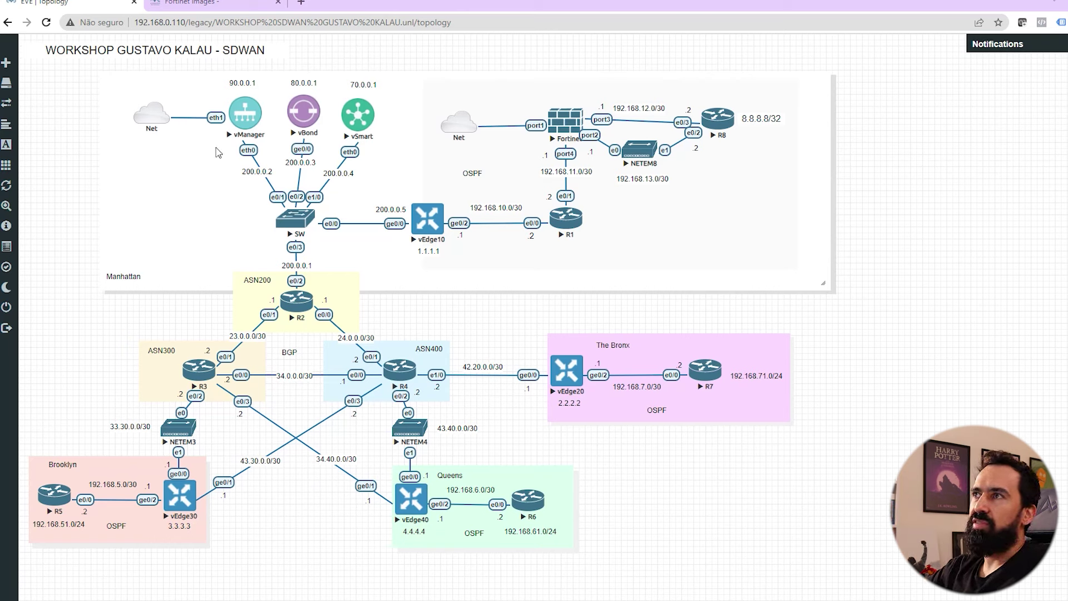
# Open an SSH console to vManager and enter its vshell.
pyautogui.click(250, 115)
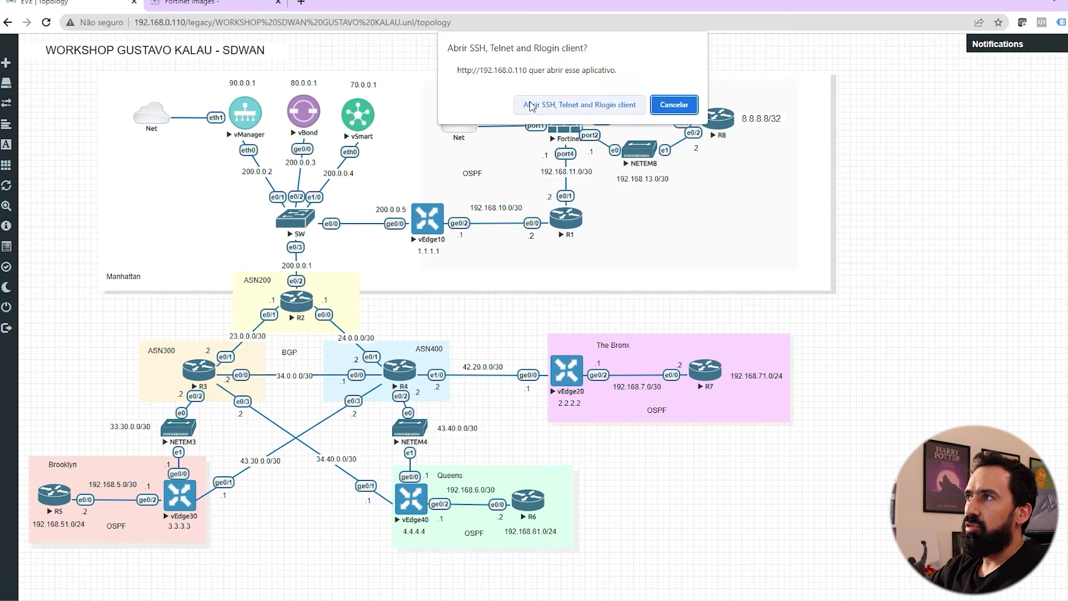
pyautogui.click(579, 105)
pyautogui.moveTo(283, 32); pyautogui.dragTo(710, 129)
pyautogui.press('Return')
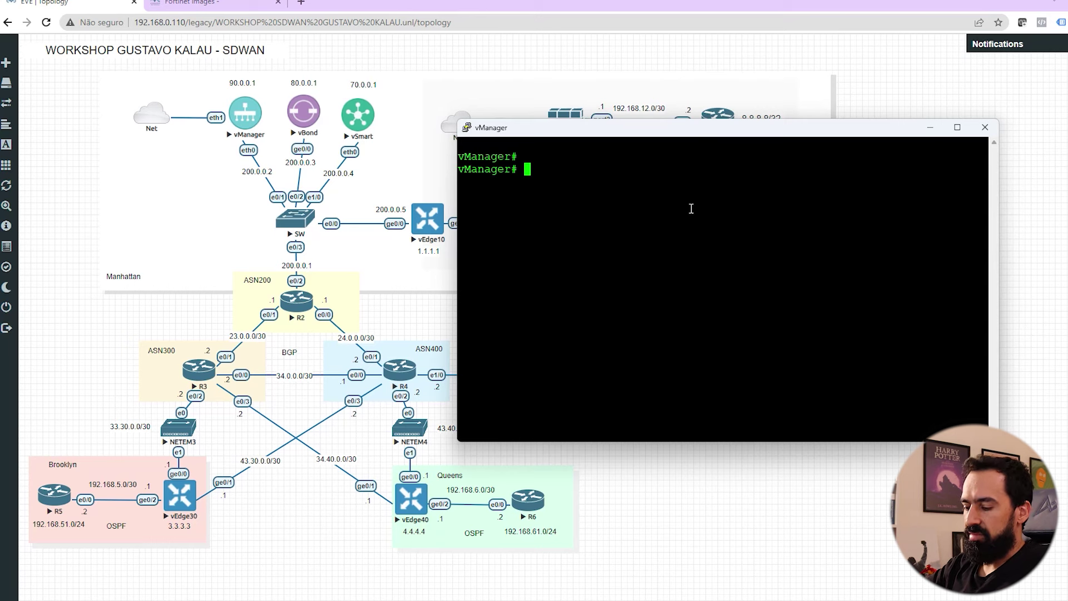
pyautogui.write('vshell')
pyautogui.press('Return')
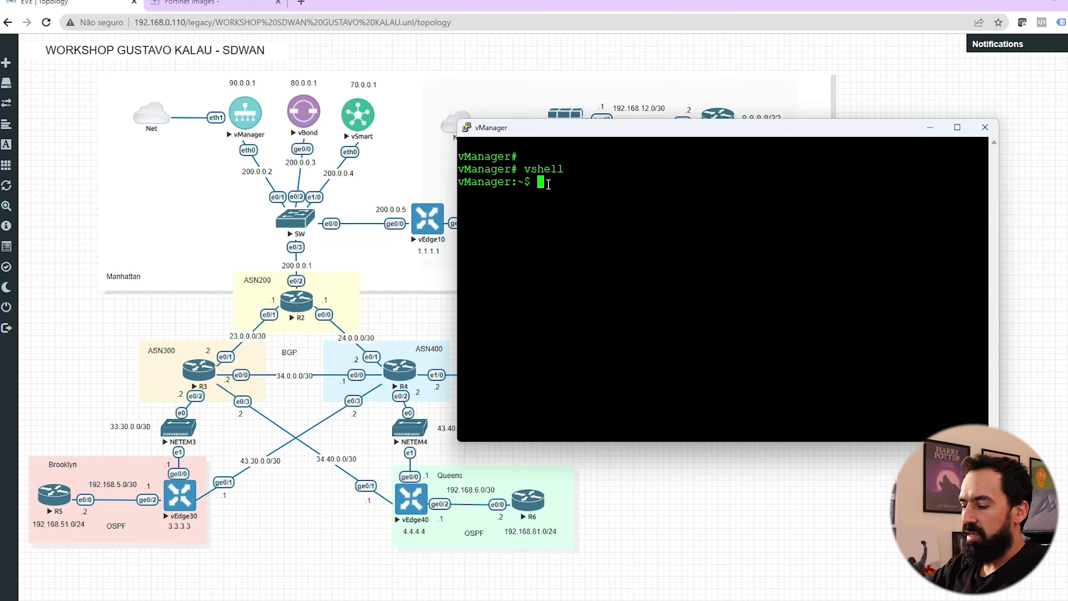
# Run openssl genrsa to create the 2048-bit RSA key CA.key.
pyautogui.write('openssl genrsa')
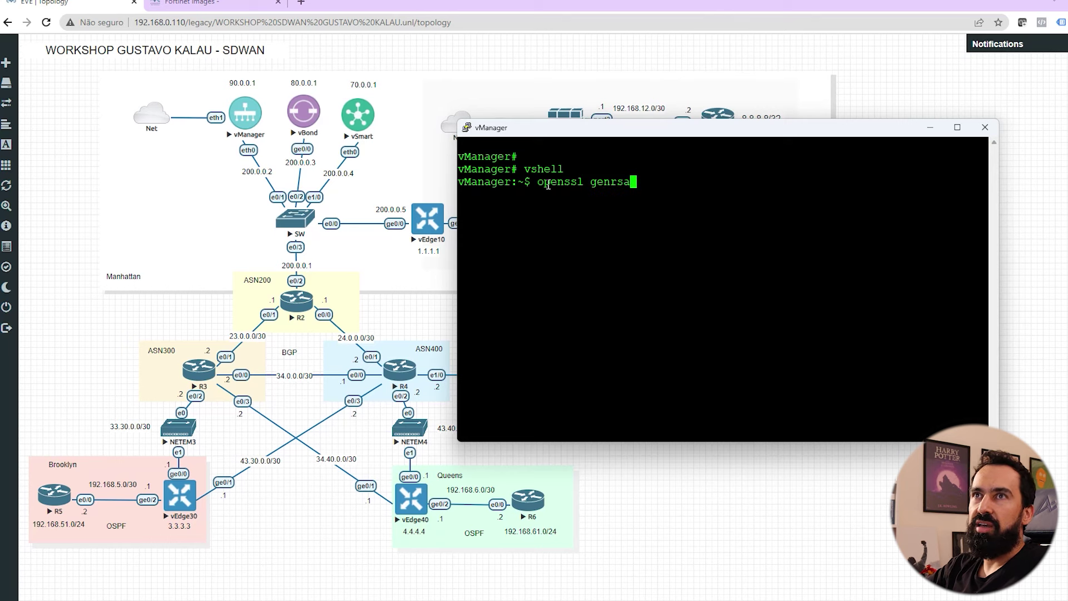
pyautogui.write(' -ou')
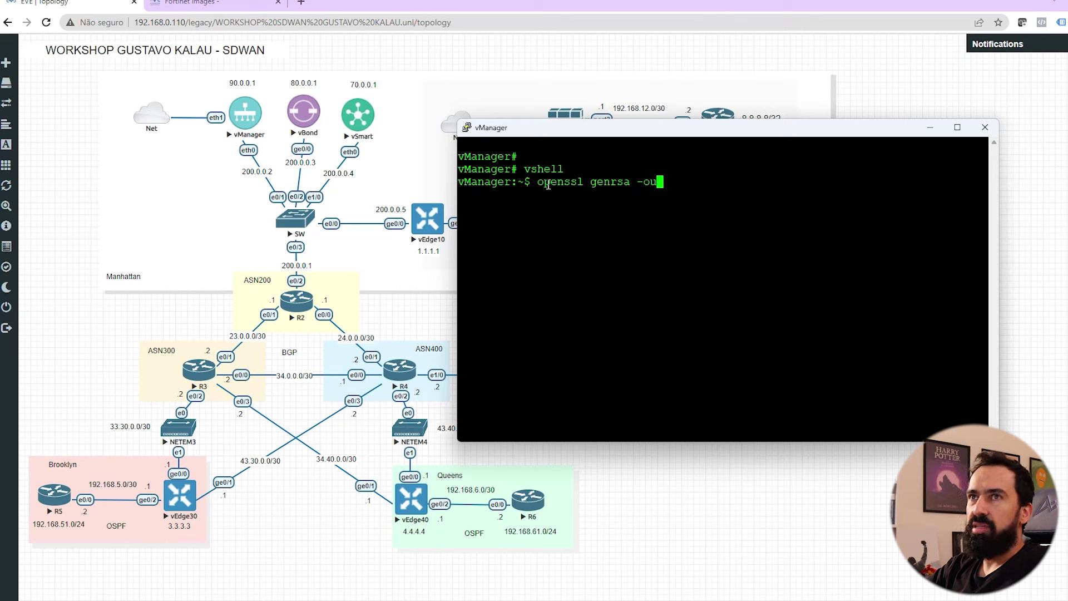
pyautogui.write('t ')
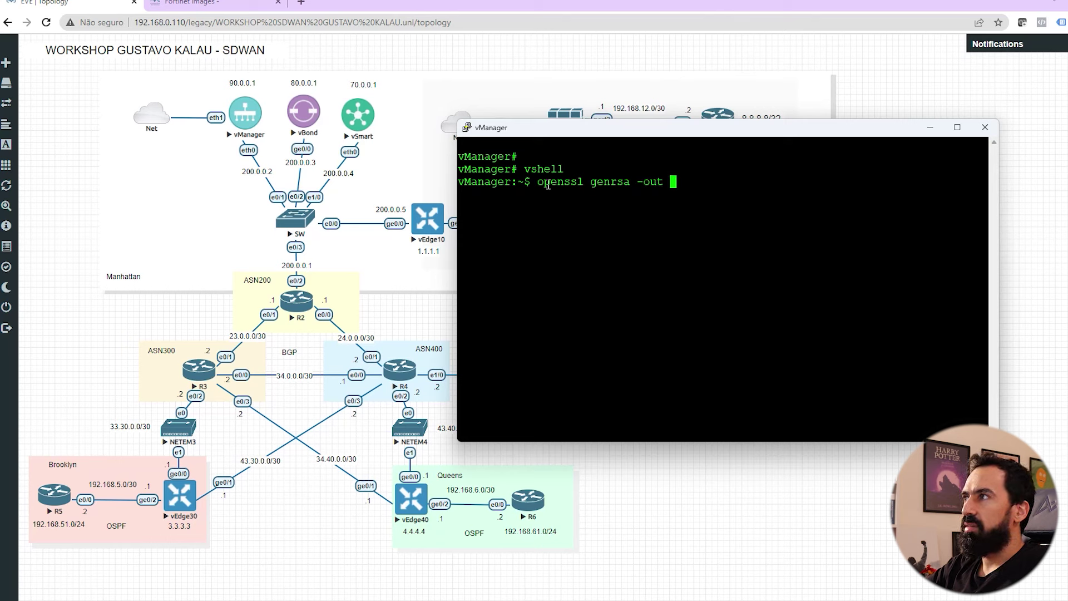
pyautogui.write('CA.l')
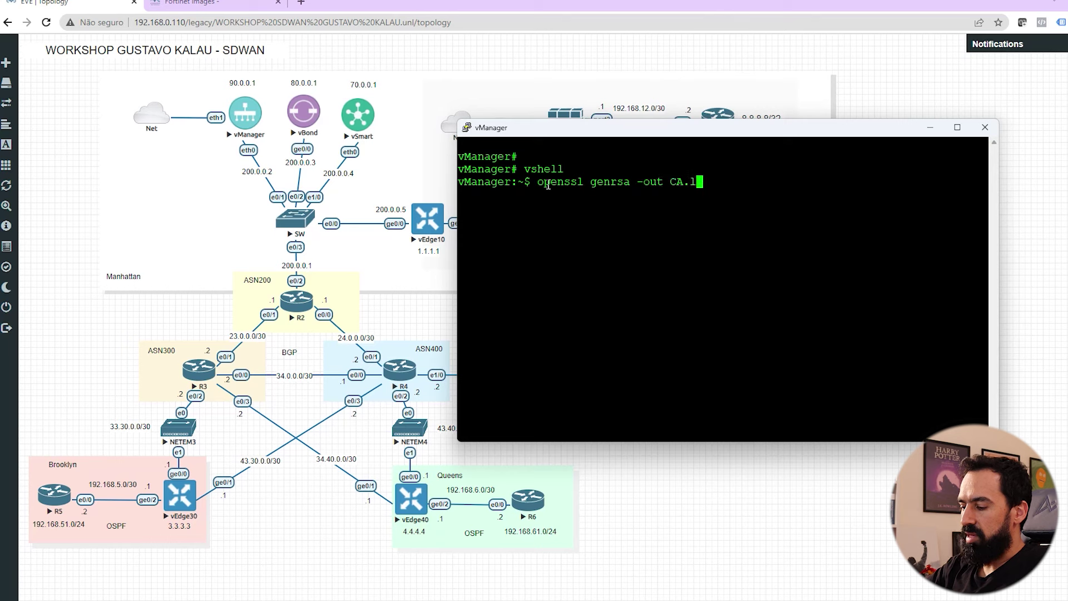
pyautogui.press('BackSpace')
pyautogui.write('key')
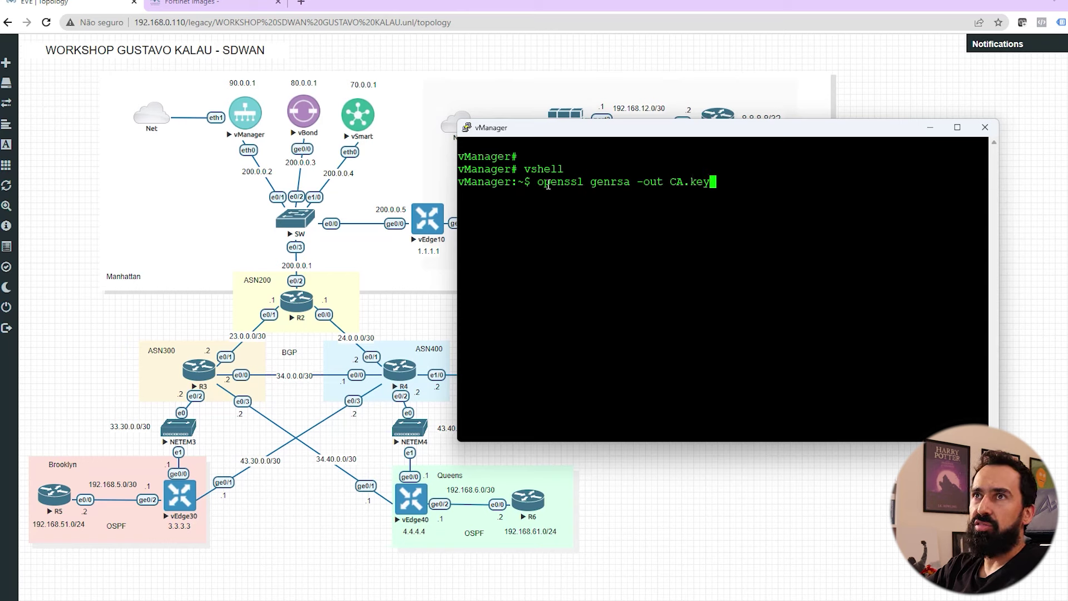
pyautogui.write(' 2048')
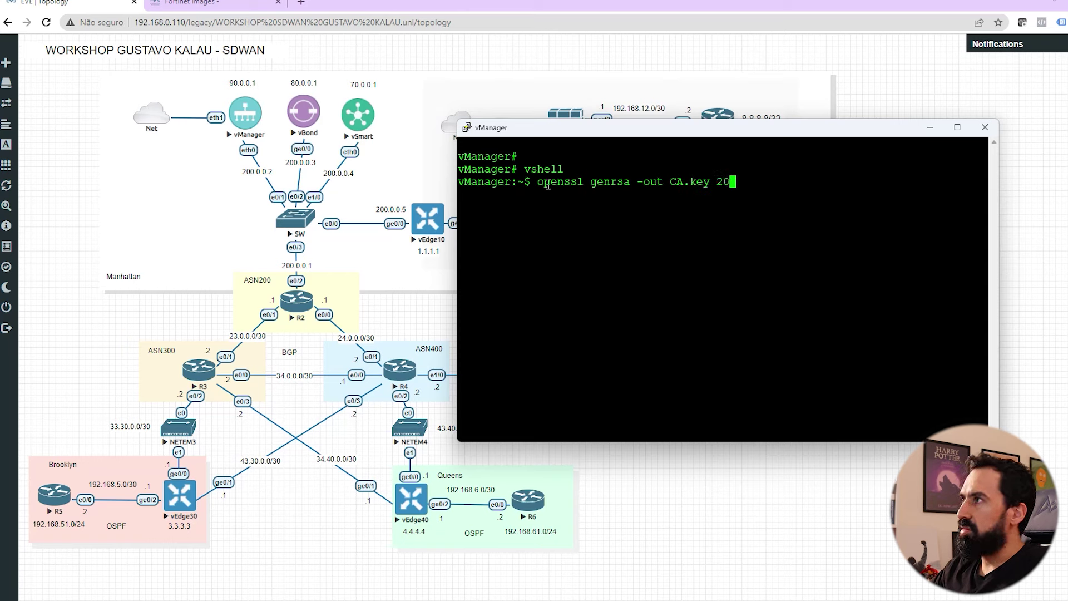
pyautogui.press('BackSpace')
pyautogui.press('BackSpace')
pyautogui.write('48')
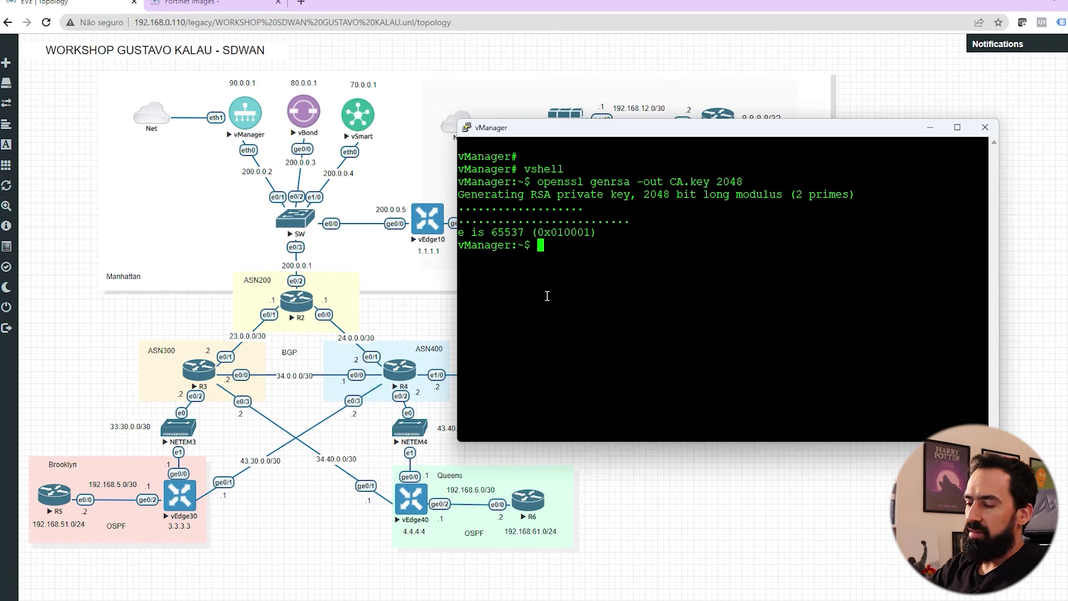
# Run openssl req to create a self-signed CA.crt valid 365 days from CA.key.
pyautogui.write('open')
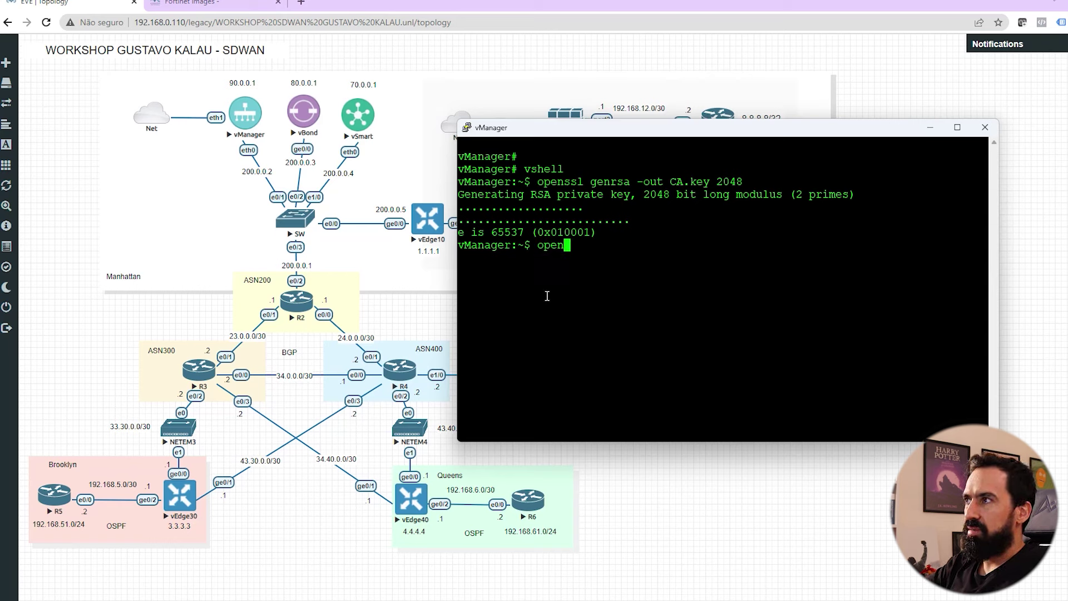
pyautogui.write('ssl req -n')
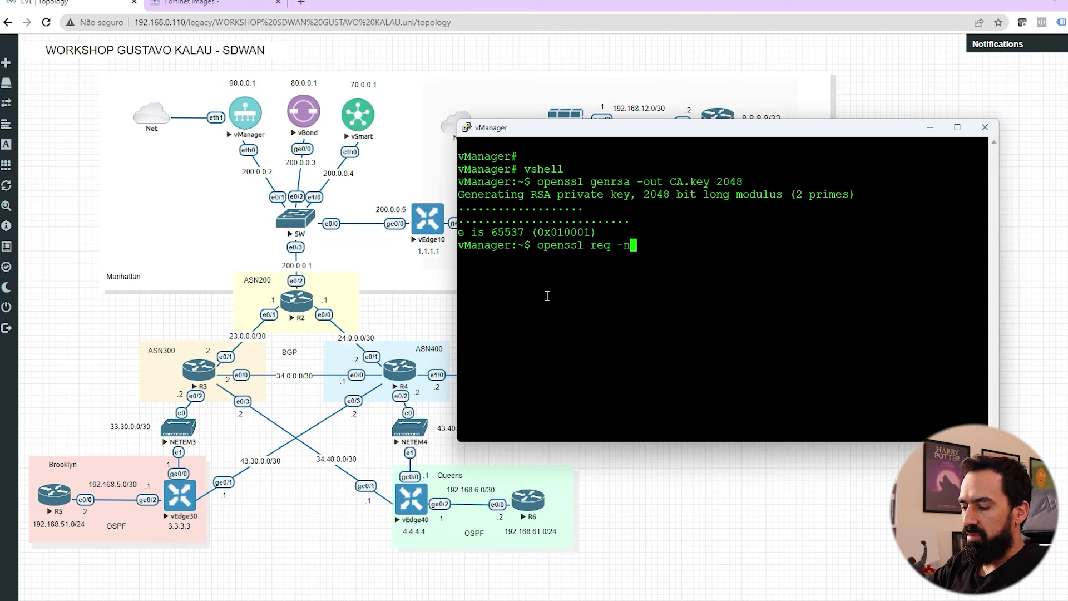
pyautogui.write('ew -x509 -days')
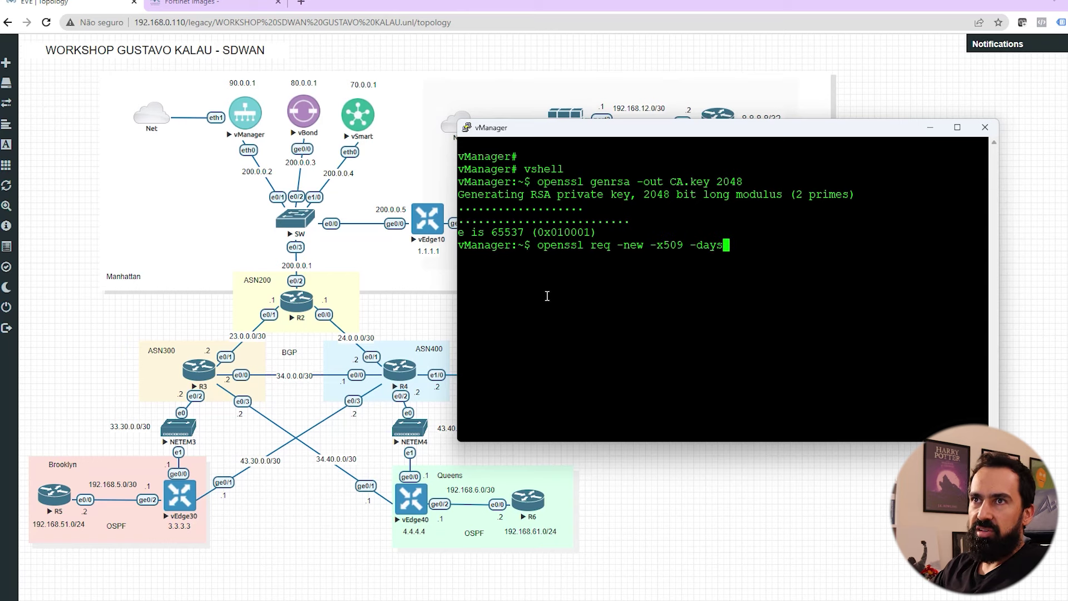
pyautogui.write(' 365 ')
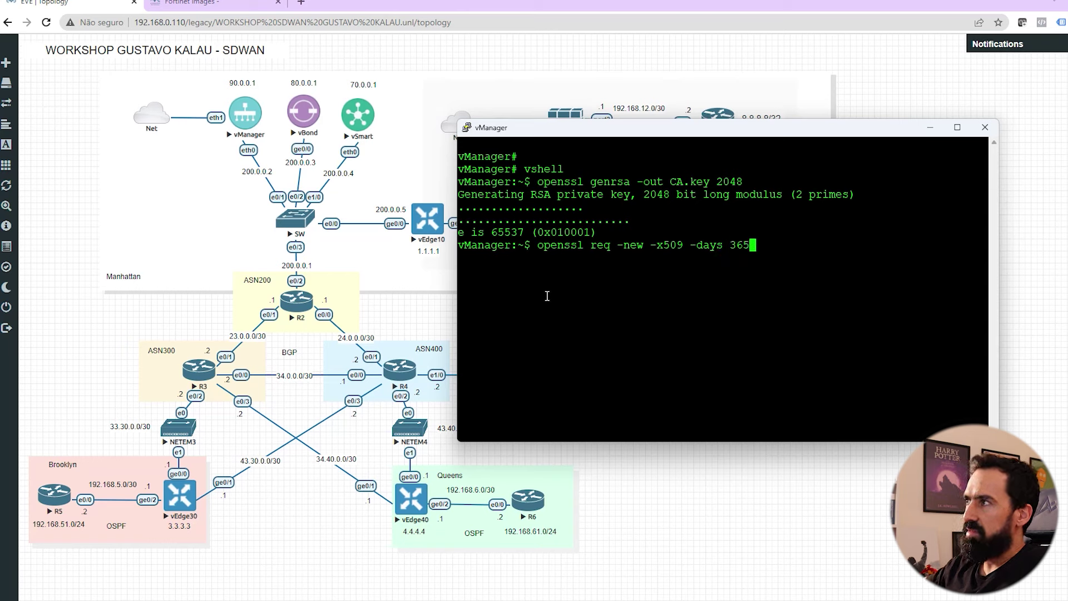
pyautogui.write('-')
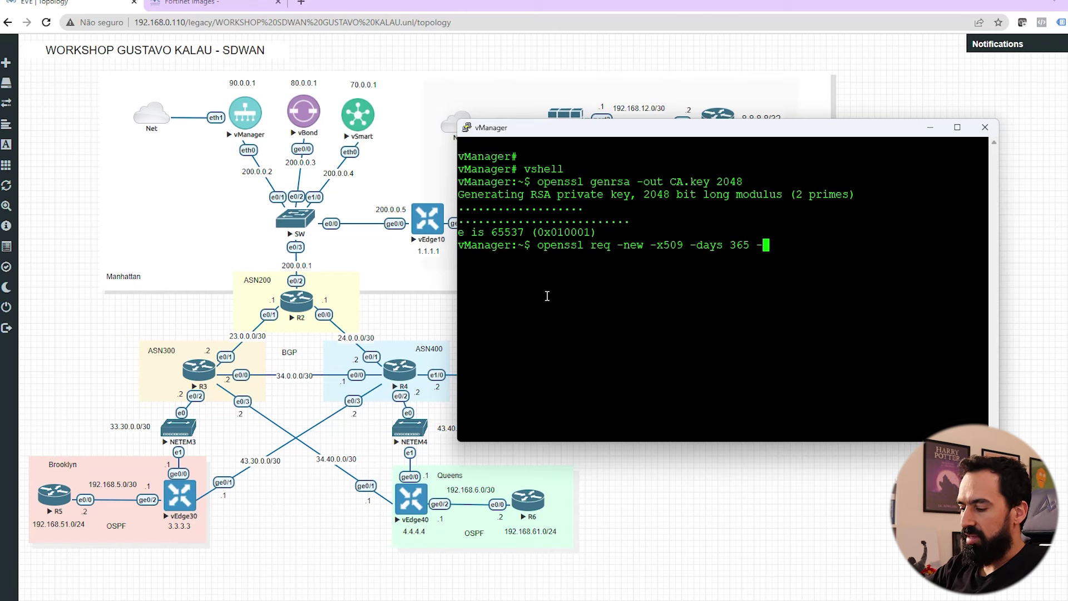
pyautogui.write('key CA.key ')
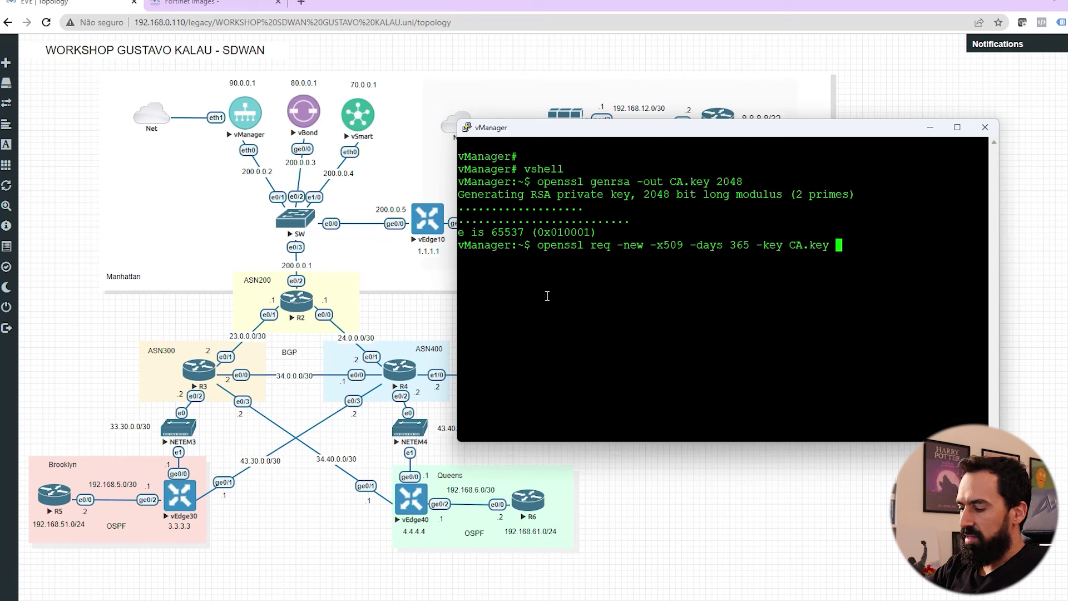
pyautogui.write('-ou')
pyautogui.press('BackSpace')
pyautogui.press('BackSpace')
pyautogui.write('ou')
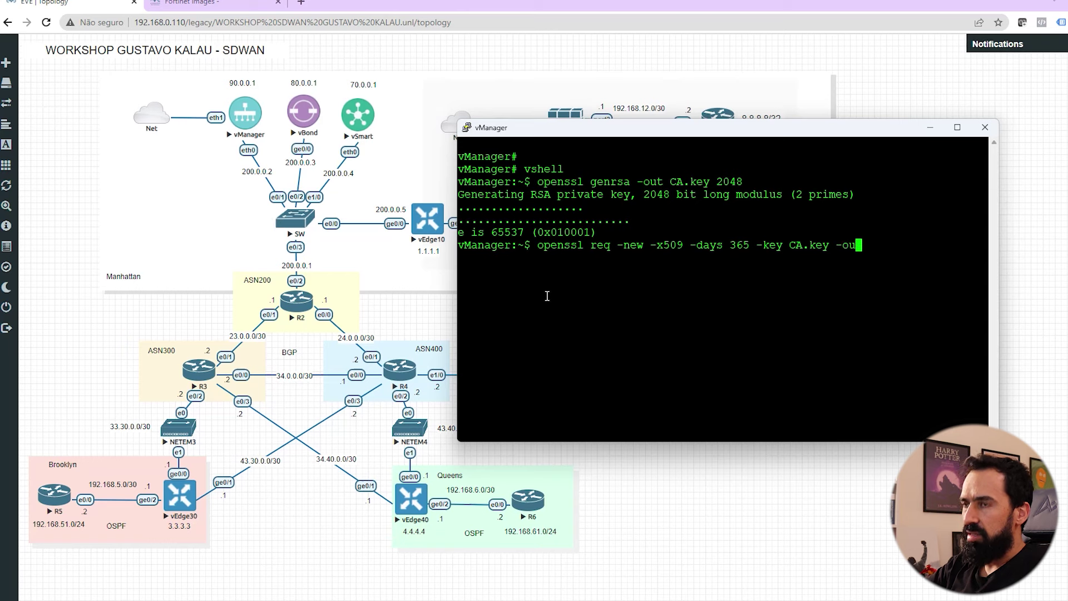
pyautogui.write('t CA')
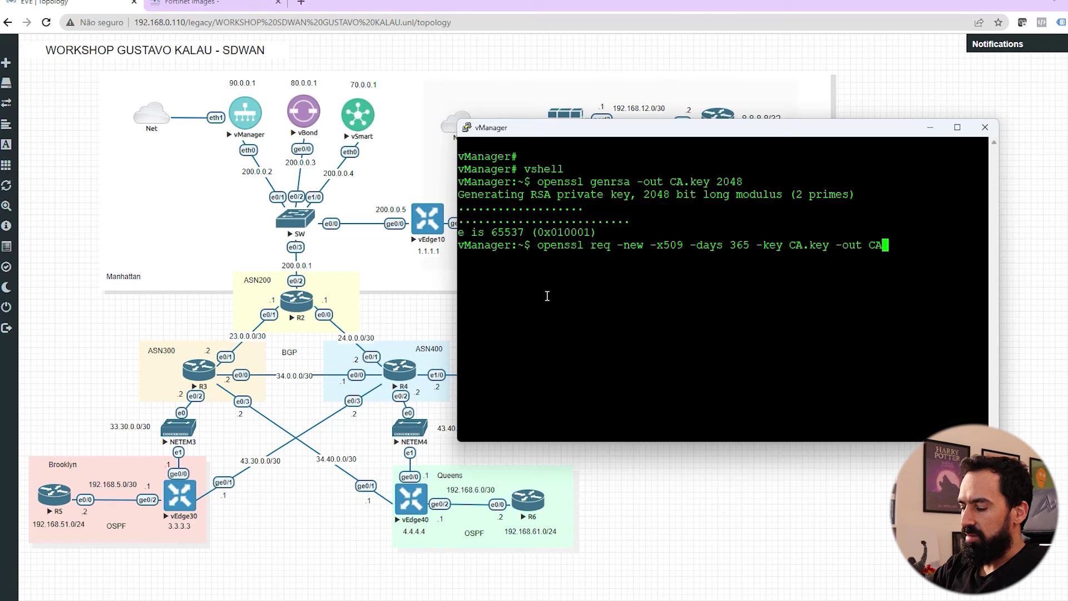
pyautogui.write('.crt')
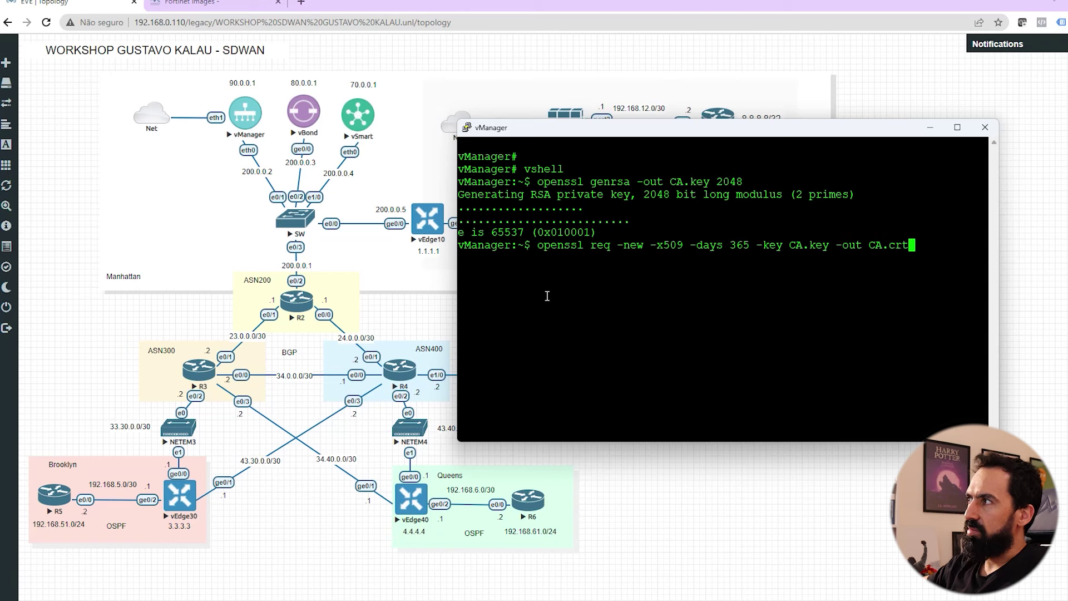
pyautogui.press('Return')
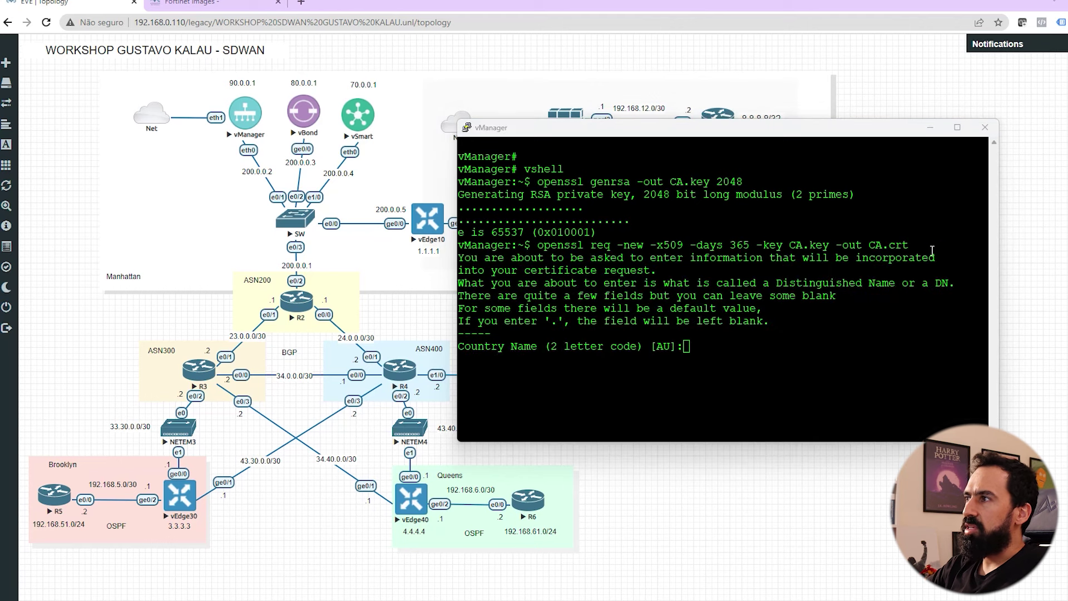
# Leave country, state, locality and e-mail blank; enter the organization and unit names.
pyautogui.press('Return')
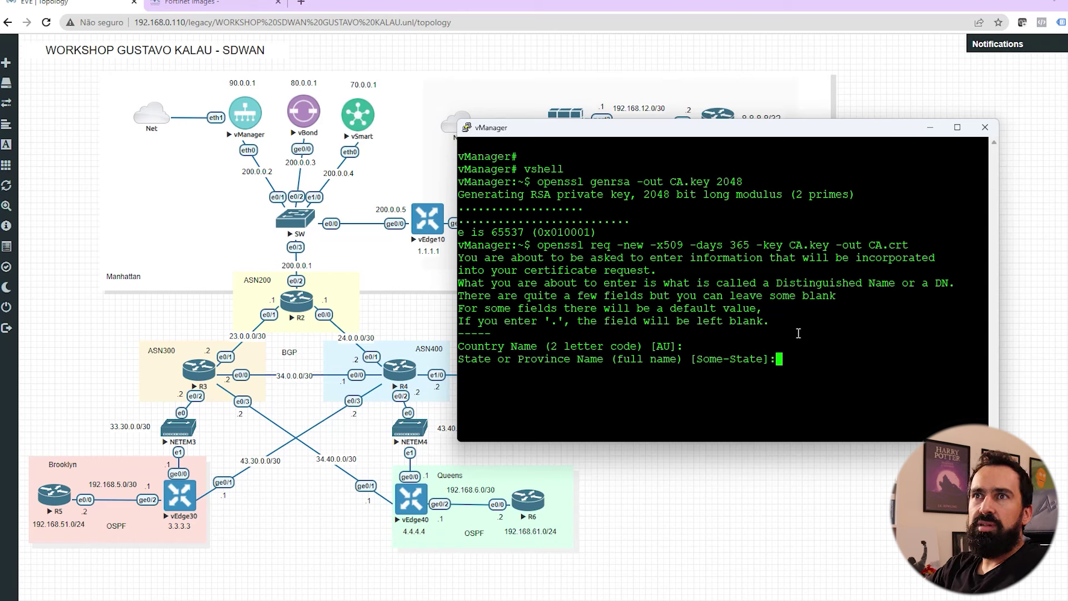
pyautogui.press('Return')
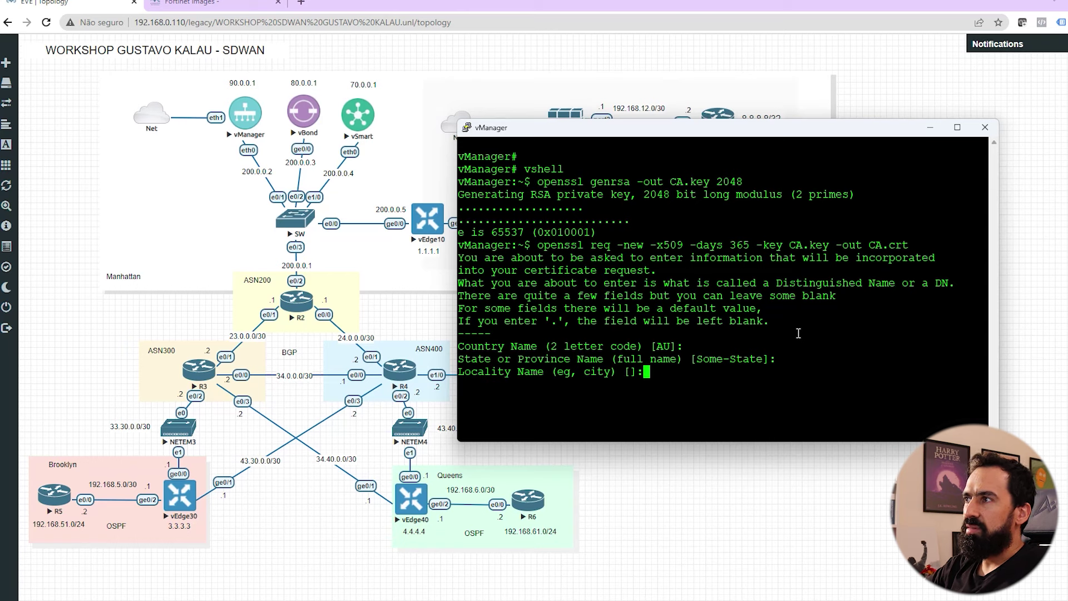
pyautogui.press('Return')
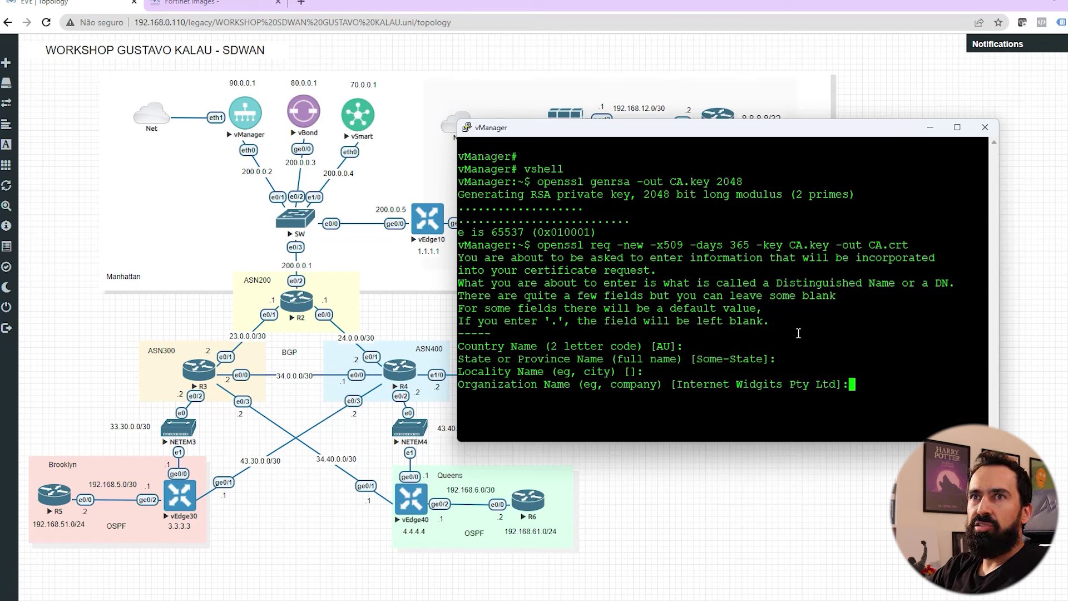
pyautogui.write('G')
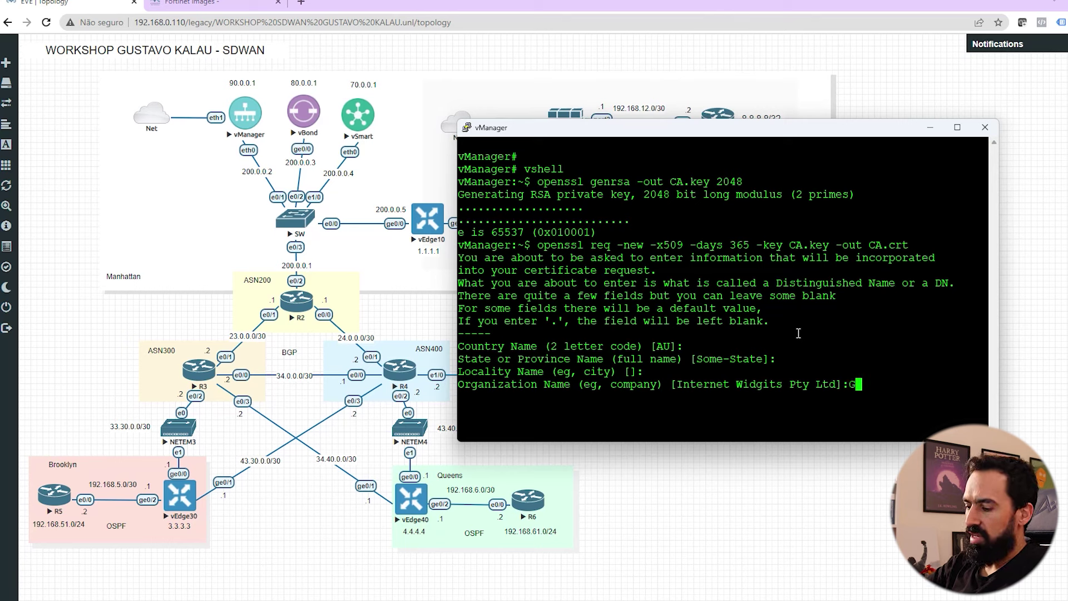
pyautogui.write('USTAVOKALAU')
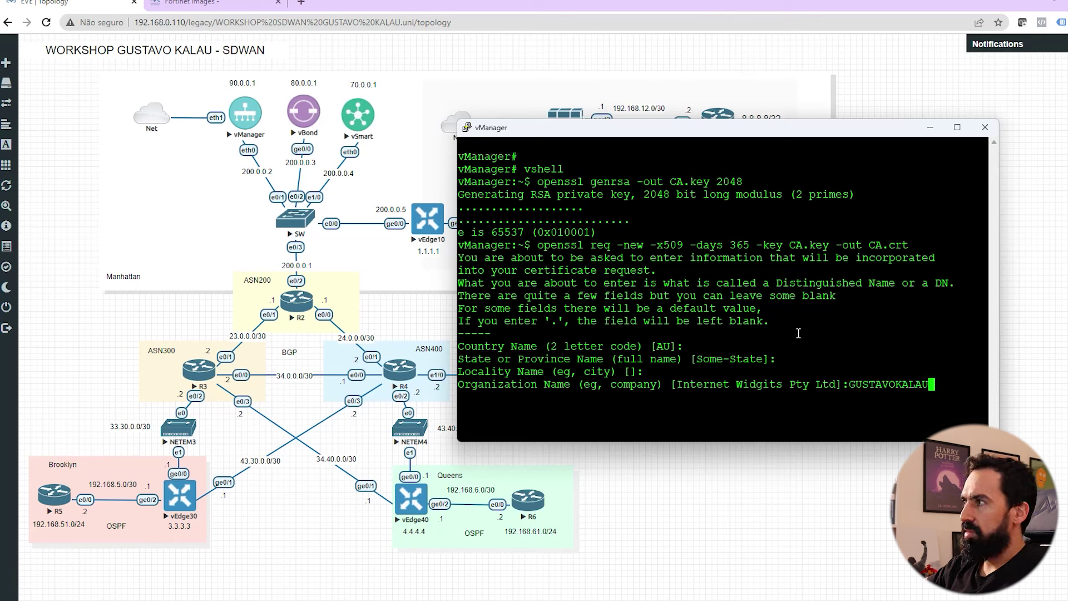
pyautogui.press('Return')
pyautogui.write('GUSTAVOKALAU')
pyautogui.press('Return')
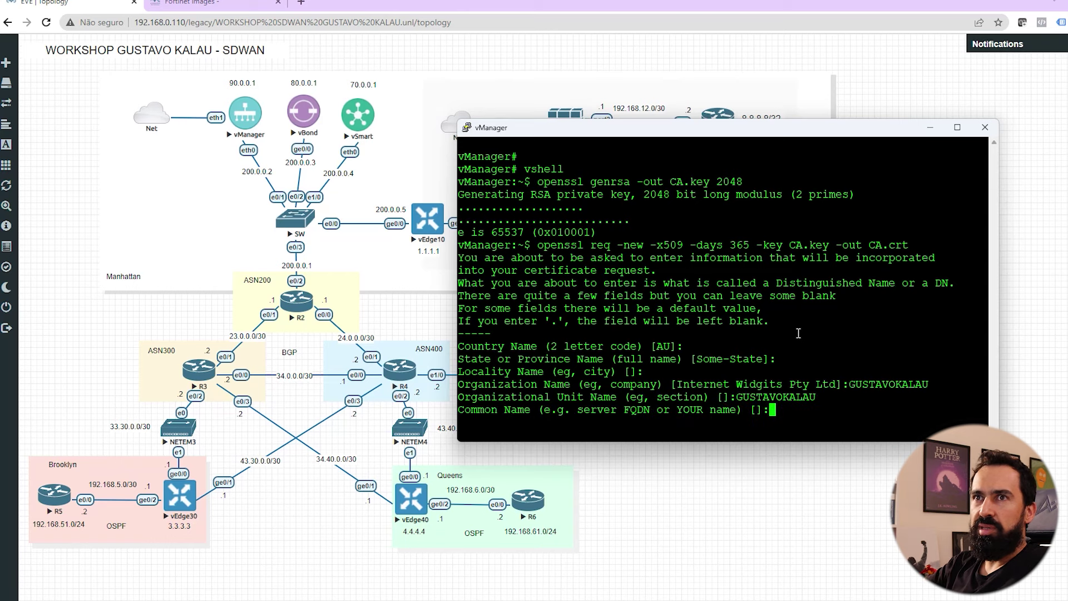
pyautogui.write('GUSTAVOKALAU')
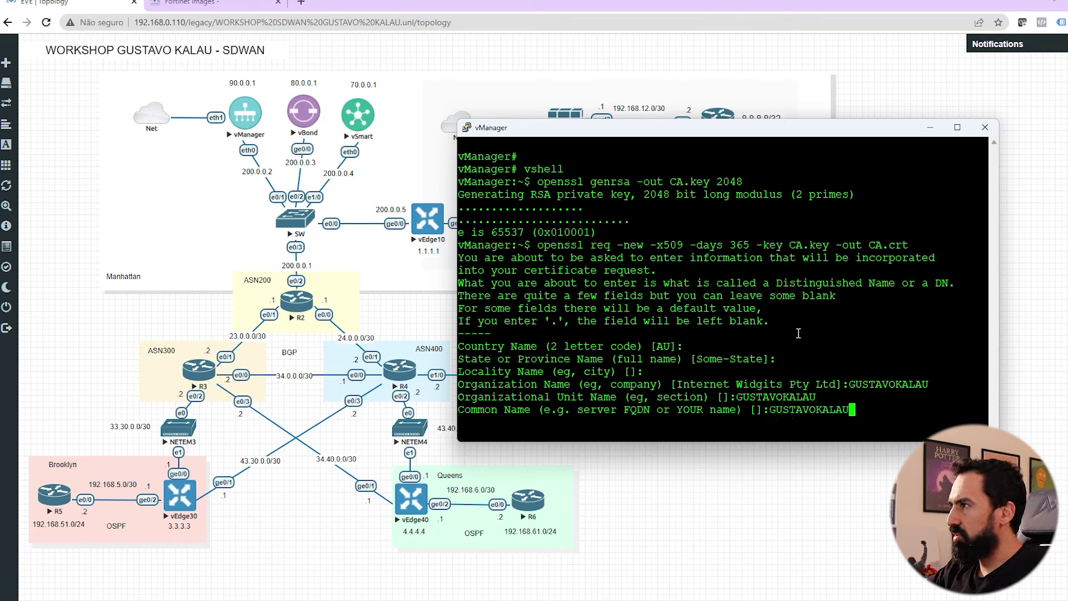
pyautogui.press('Return')
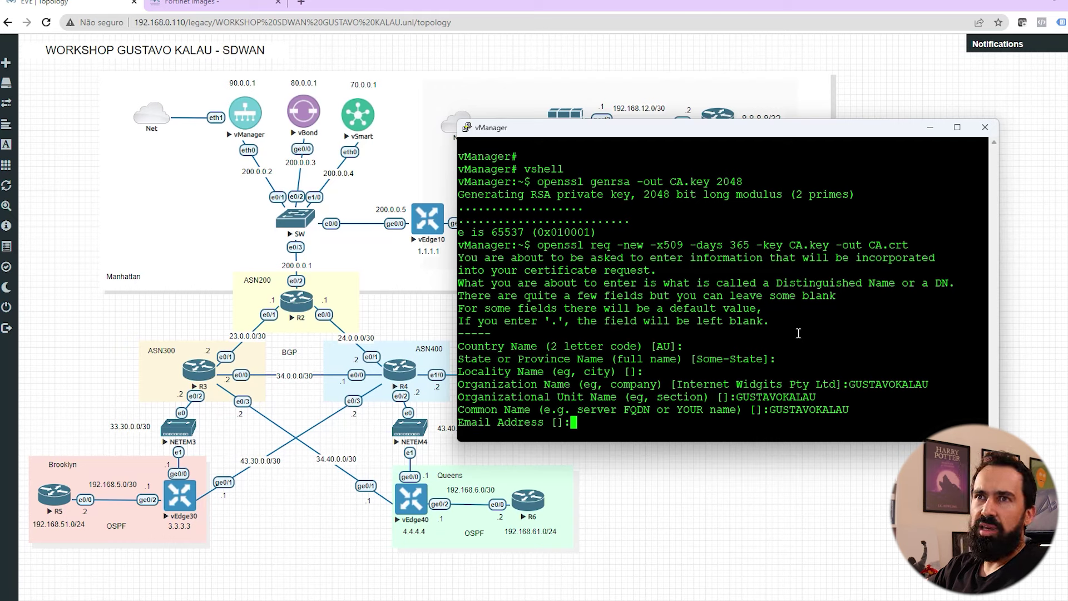
pyautogui.press('Return')
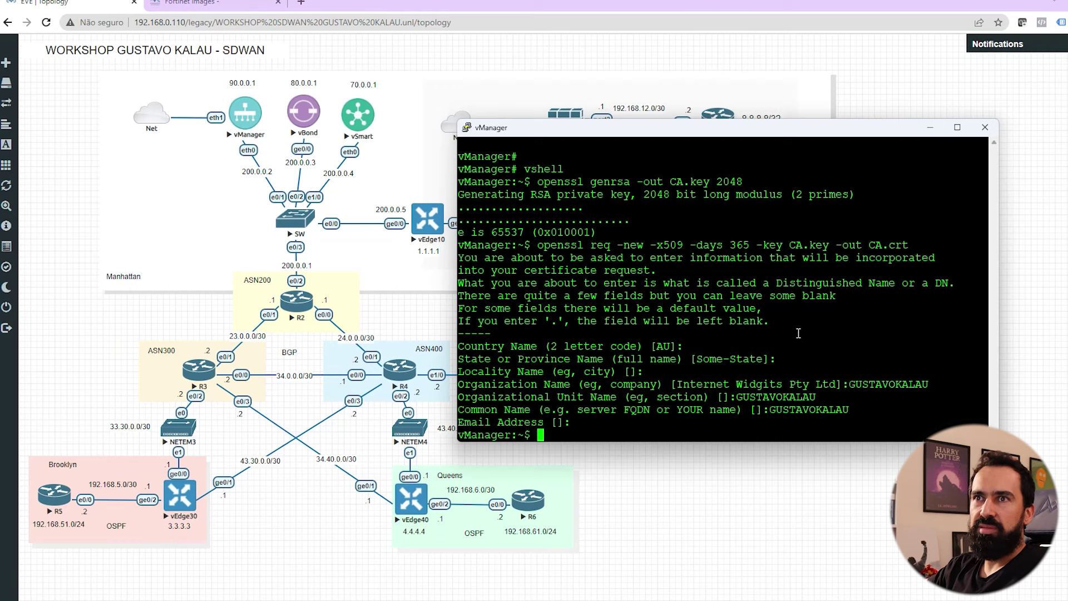
pyautogui.press('Return')
pyautogui.press('Return')
# List the files, then scp CA.crt to vBond at 200.0.0.3:/home/admin/.
pyautogui.write('ls')
pyautogui.press('Return')
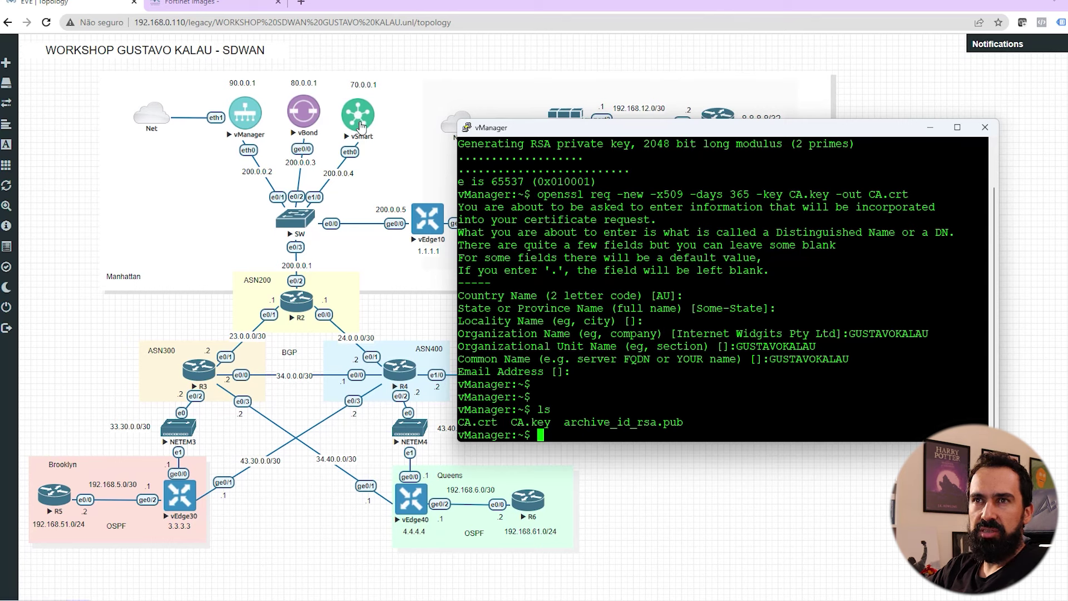
pyautogui.write('scp')
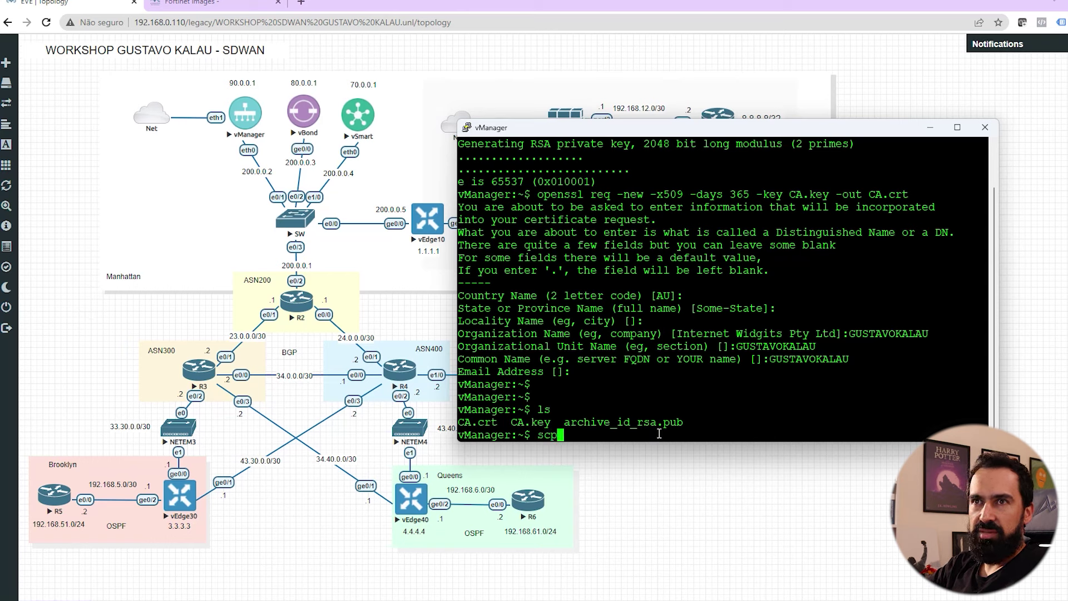
pyautogui.write(' CA.')
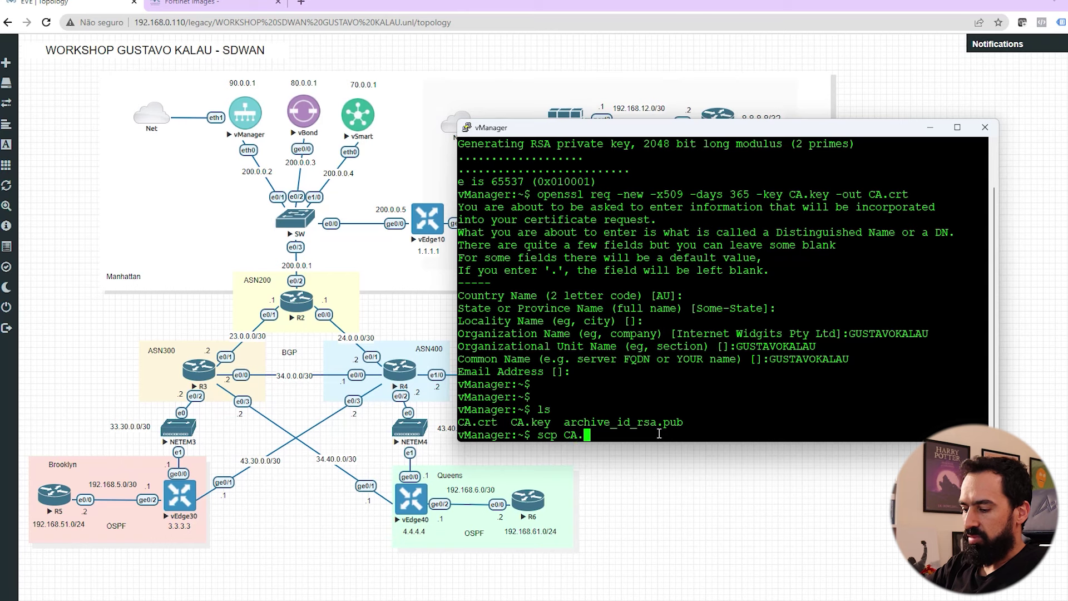
pyautogui.write('crt')
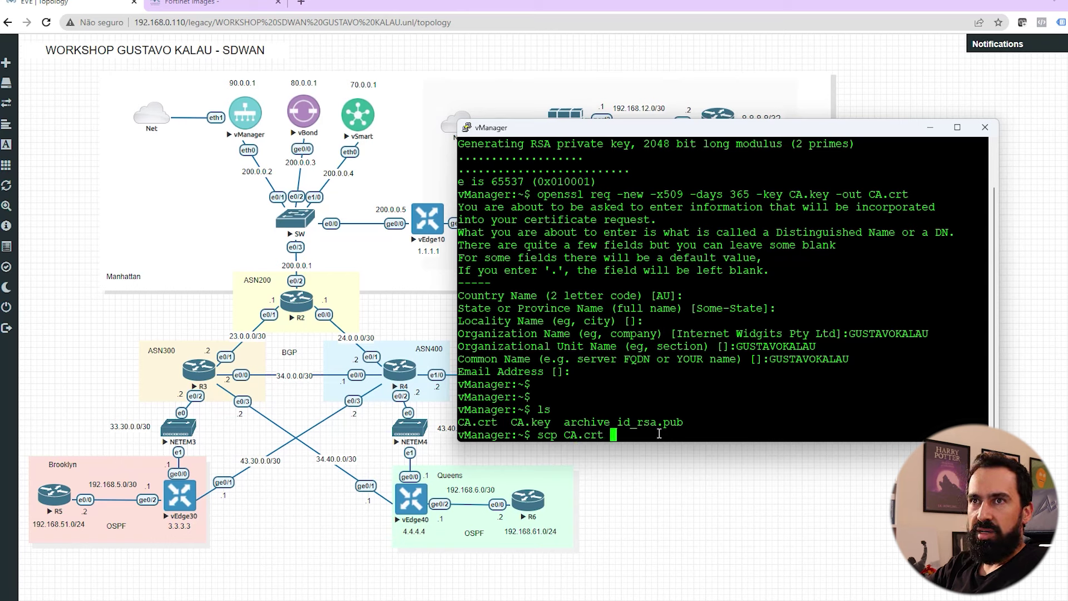
pyautogui.write(' admin')
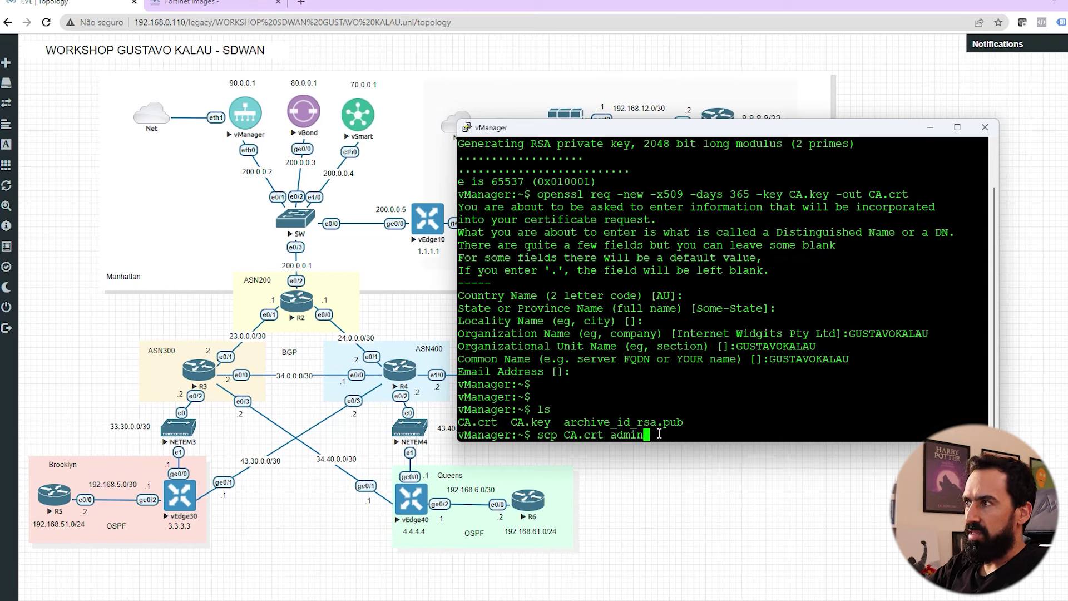
pyautogui.write('@200.0.0')
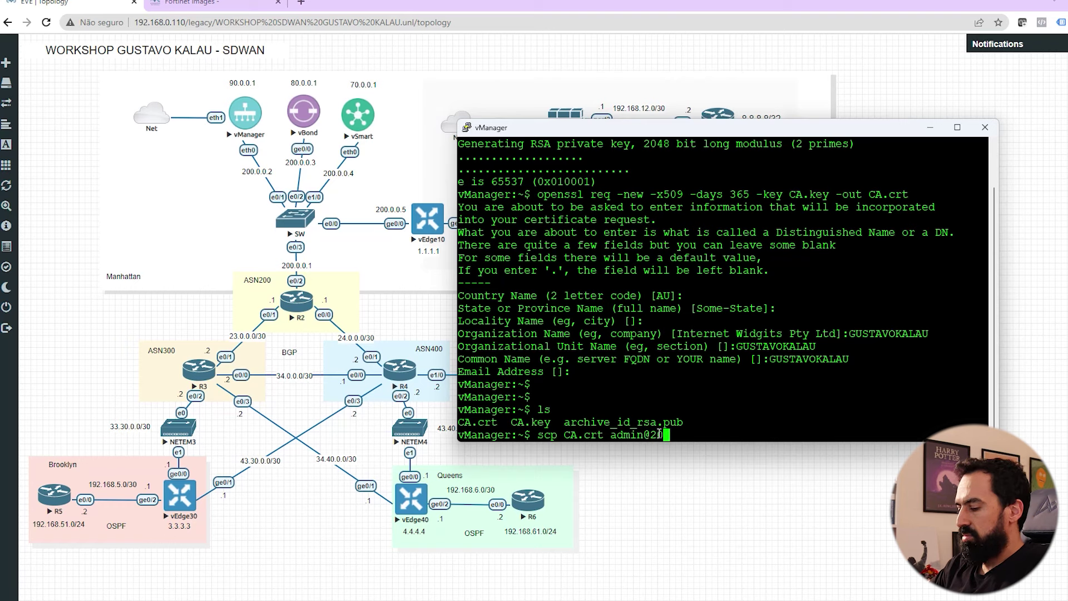
pyautogui.write('.3')
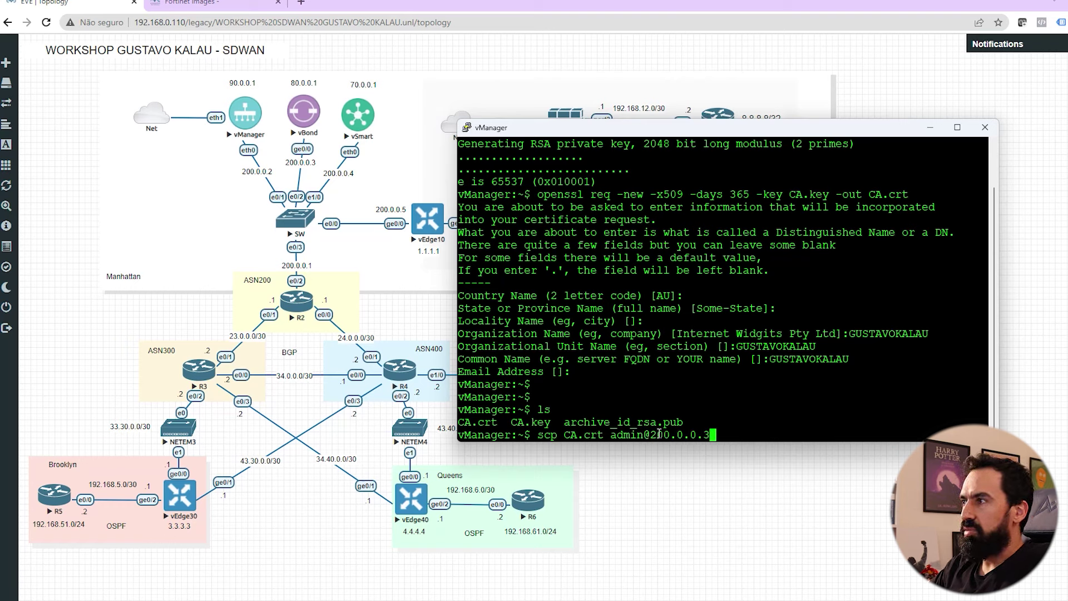
pyautogui.write(':')
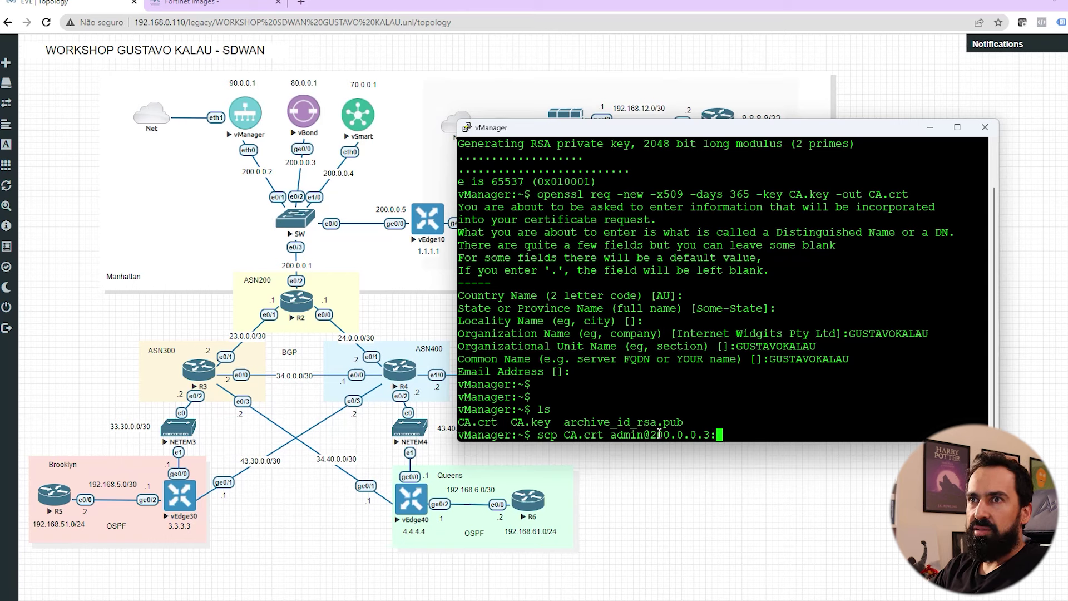
pyautogui.write('/home/admin')
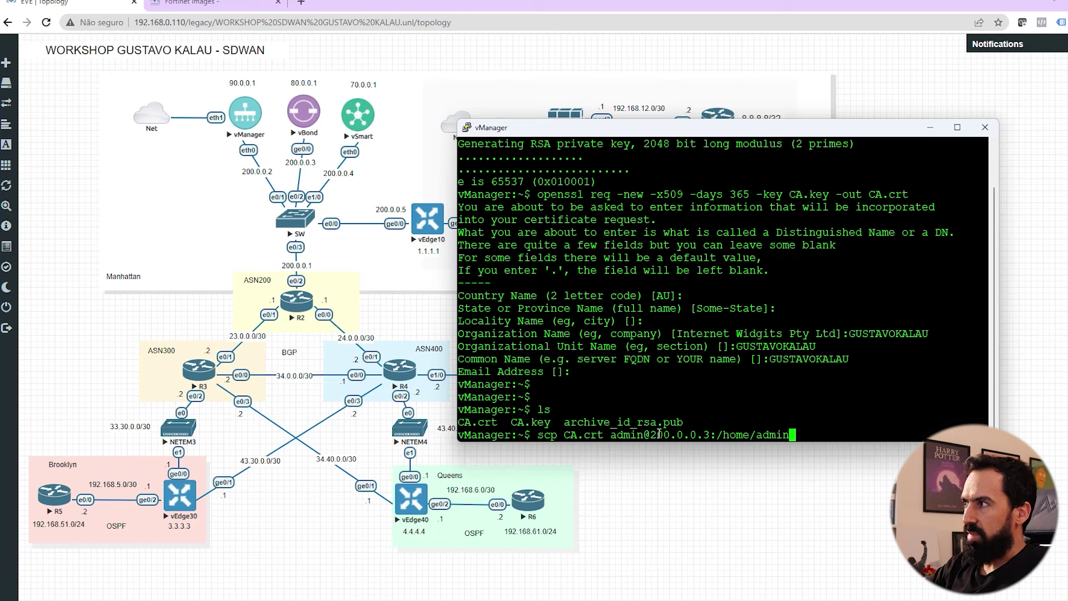
pyautogui.write('/')
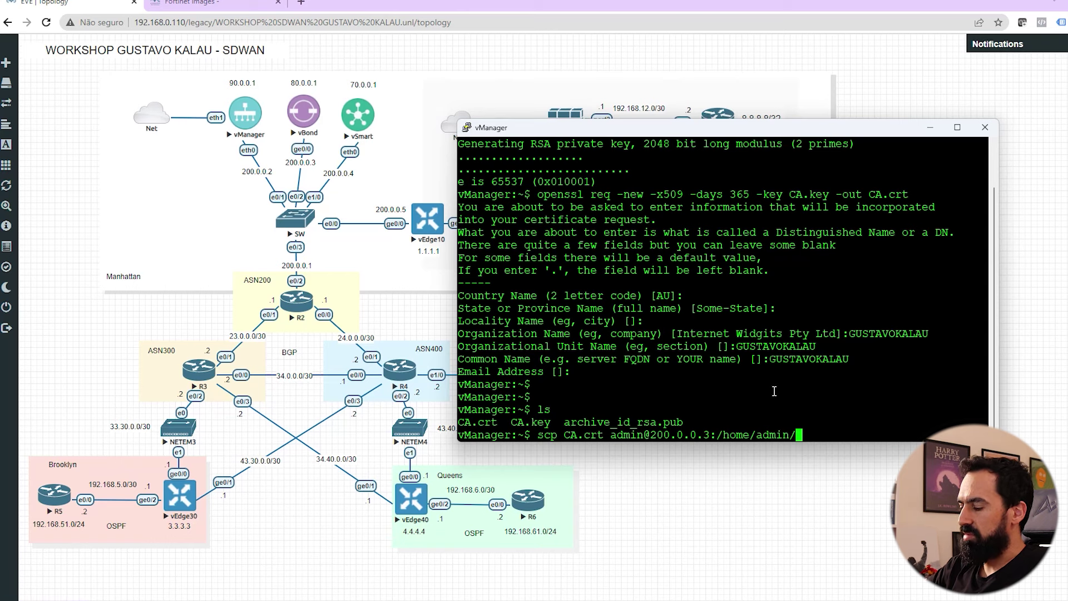
pyautogui.press('Return')
pyautogui.write('yes')
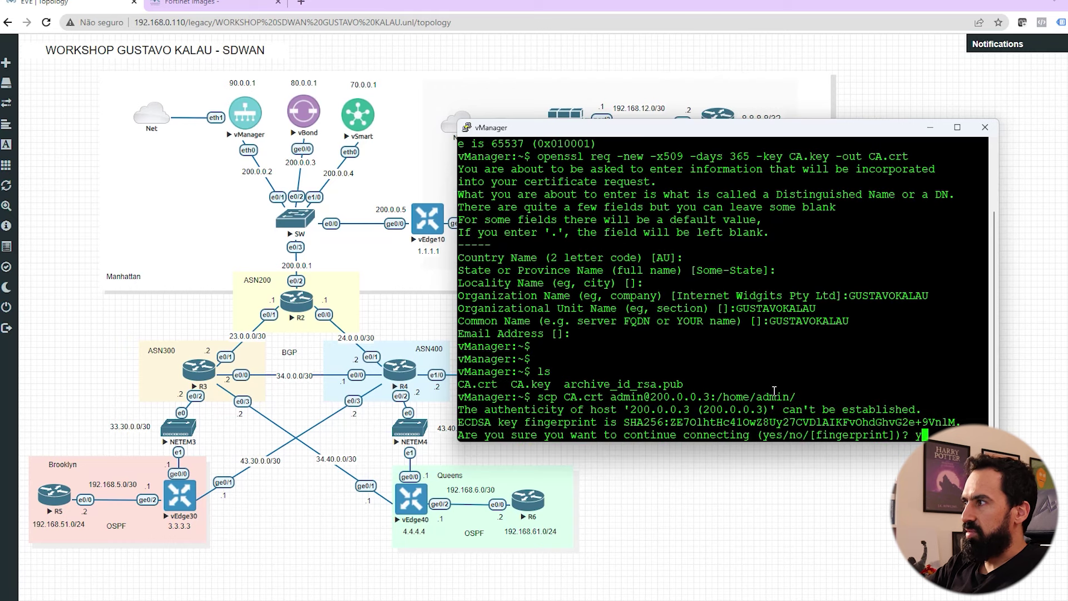
pyautogui.press('Return')
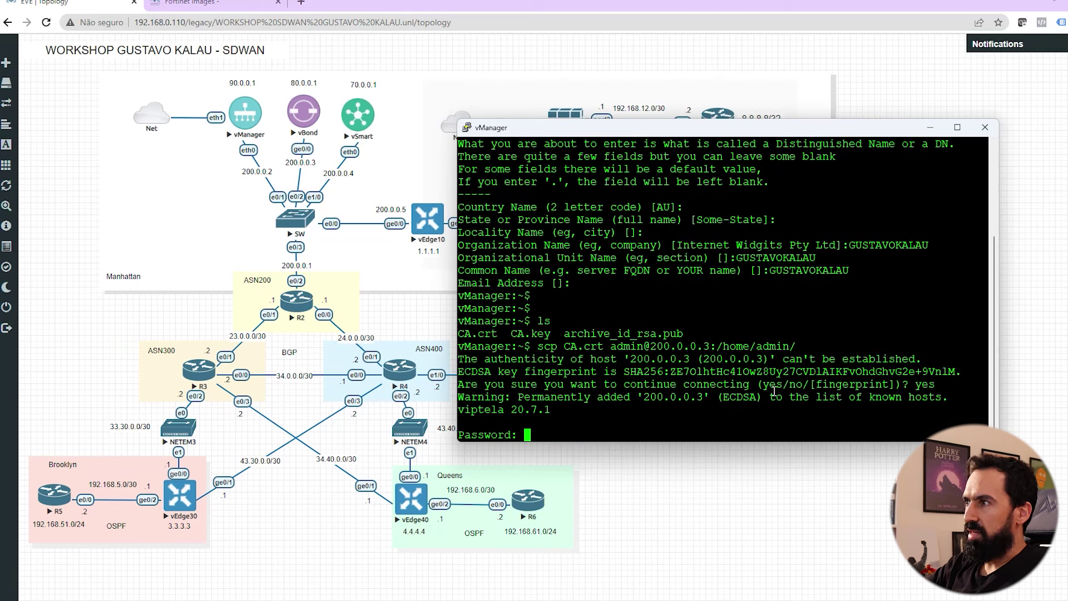
pyautogui.press('Return')
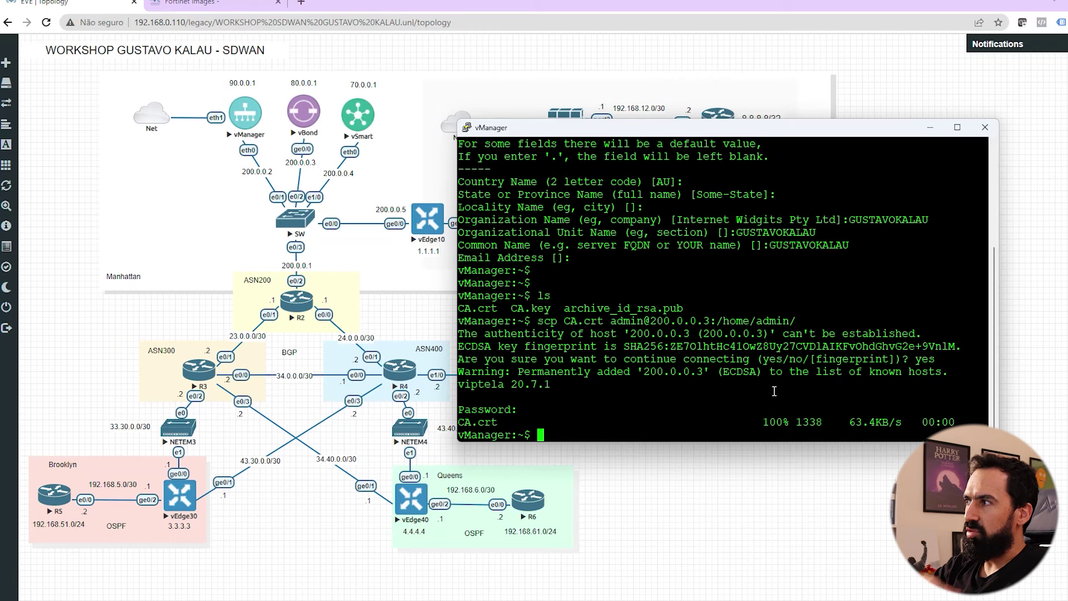
pyautogui.press('Return')
pyautogui.press('Return')
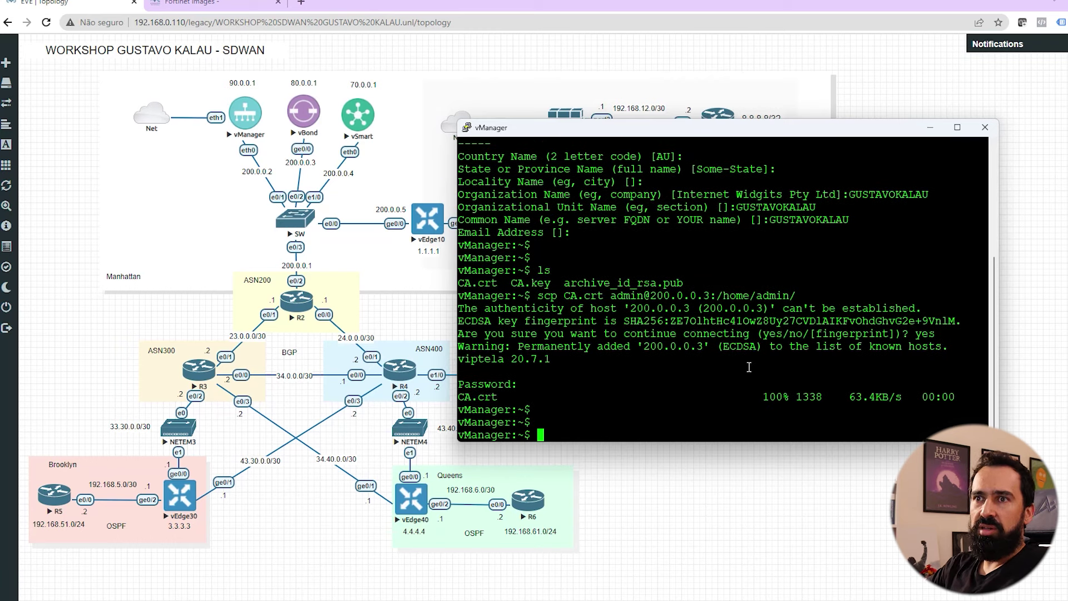
# Copy CA.crt to vSmart at 200.0.0.4, then close the vManager console.
pyautogui.press('Up')
pyautogui.press('Left')
pyautogui.press('Left')
pyautogui.press('Left')
pyautogui.press('Left')
pyautogui.press('Left')
pyautogui.press('Left')
pyautogui.press('Left')
pyautogui.press('Left')
pyautogui.press('Left')
pyautogui.press('Left')
pyautogui.press('Left')
pyautogui.press('Left')
pyautogui.press('Left')
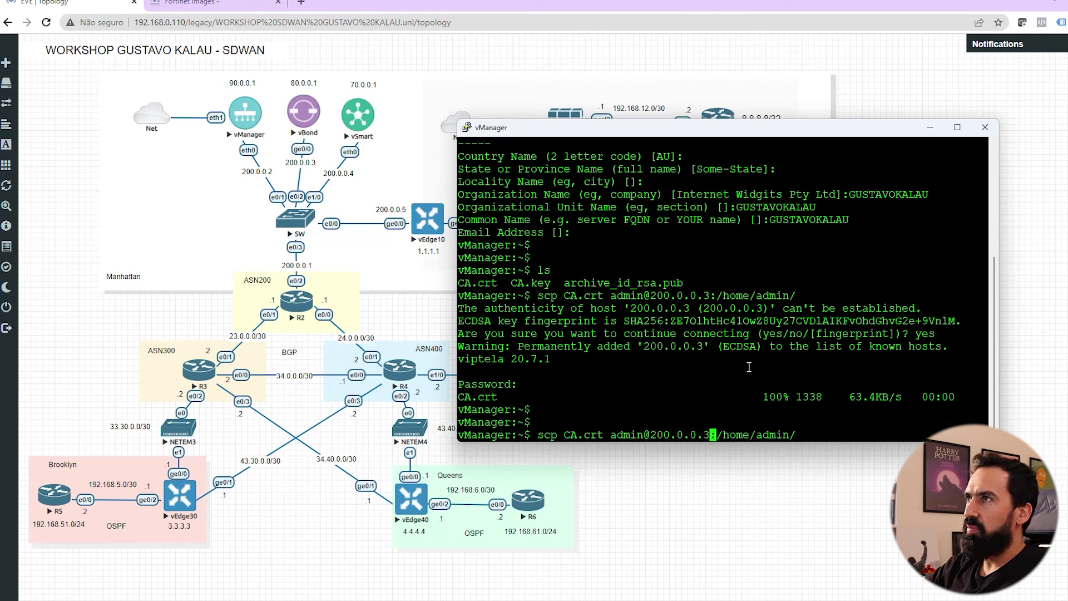
pyautogui.press('BackSpace')
pyautogui.write('4')
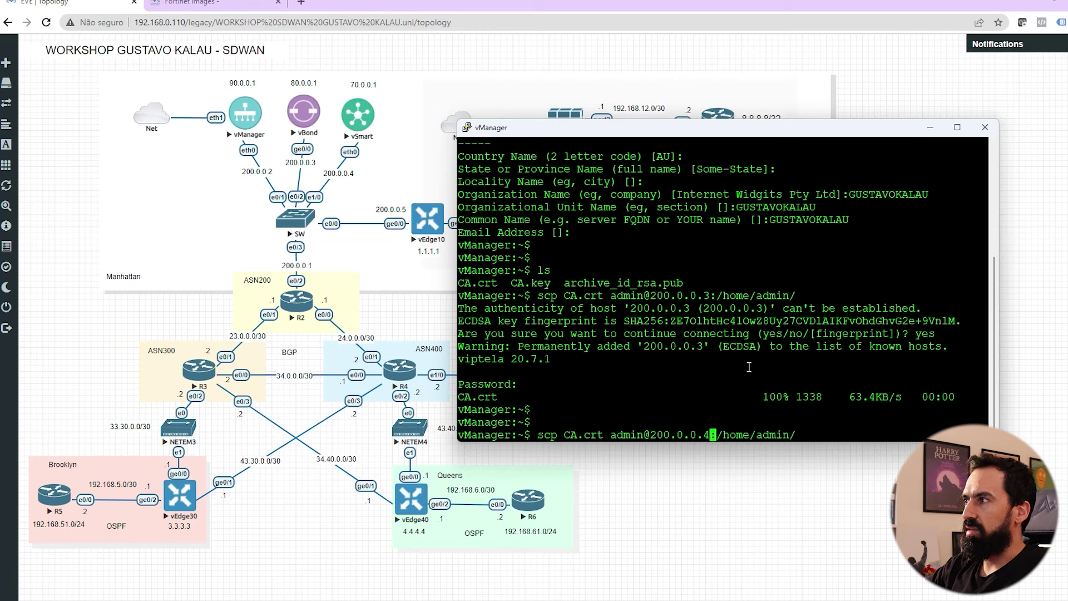
pyautogui.press('Return')
pyautogui.write('yes')
pyautogui.press('Return')
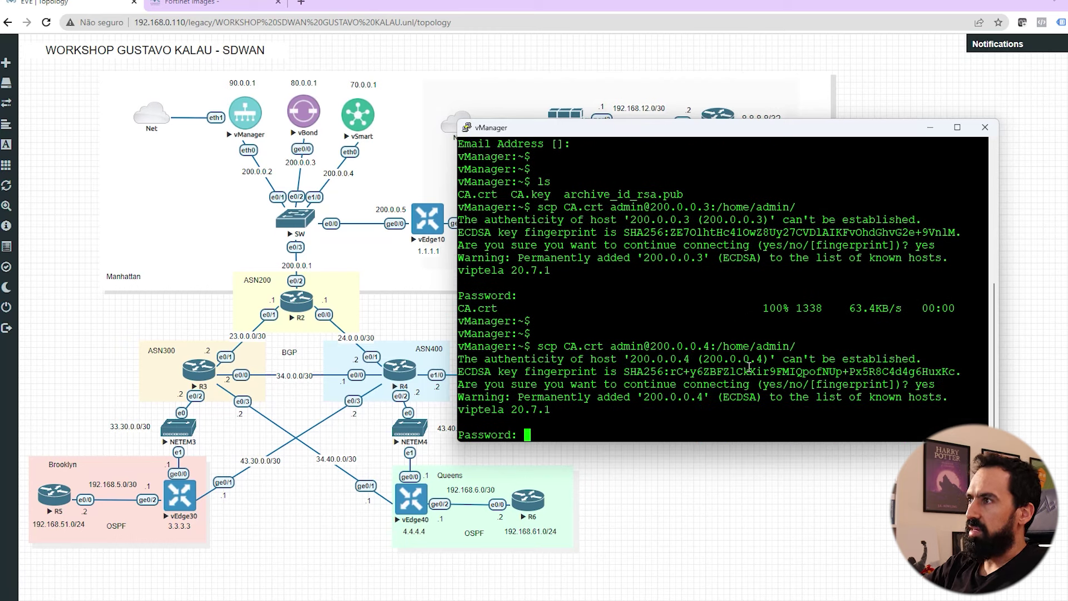
pyautogui.press('Return')
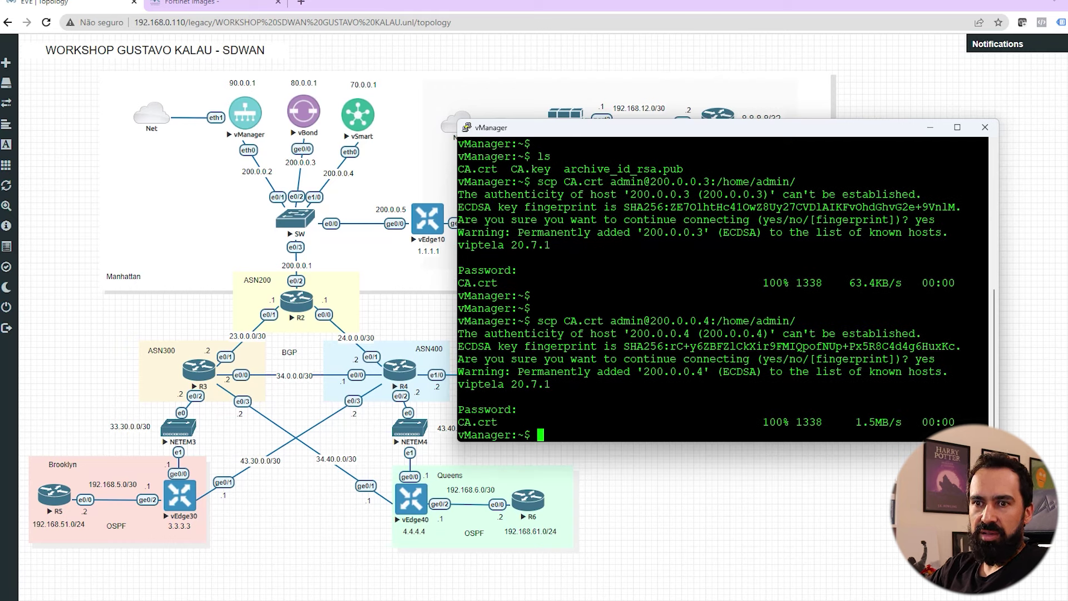
pyautogui.hotkey('alt', 'Tab')
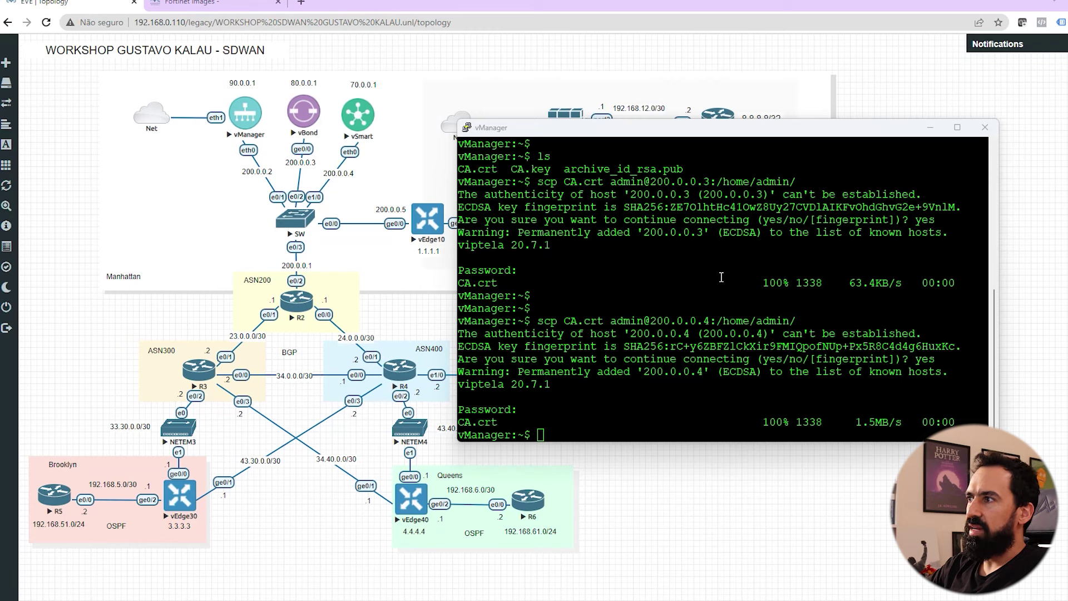
pyautogui.click(985, 128)
# Open the vBond console, log in as admin, and confirm CA.crt is in the home folder via vshell.
pyautogui.click(302, 117)
pyautogui.click(675, 103)
pyautogui.write('admin')
pyautogui.press('Return')
pyautogui.press('Return')
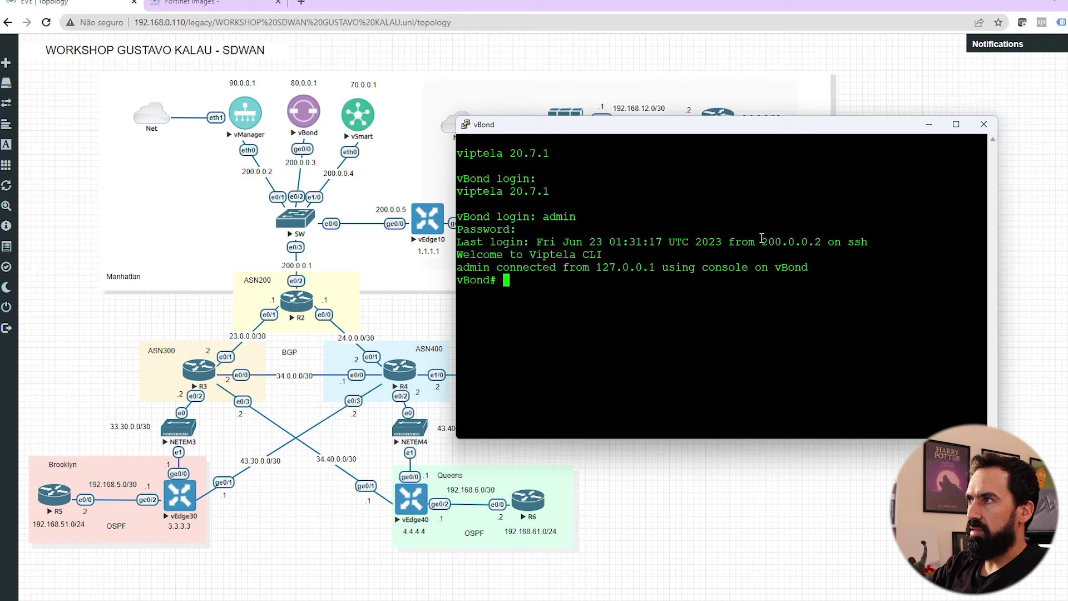
pyautogui.write('vshell')
pyautogui.press('Return')
pyautogui.press('Return')
pyautogui.press('Return')
pyautogui.press('Return')
pyautogui.write('ls')
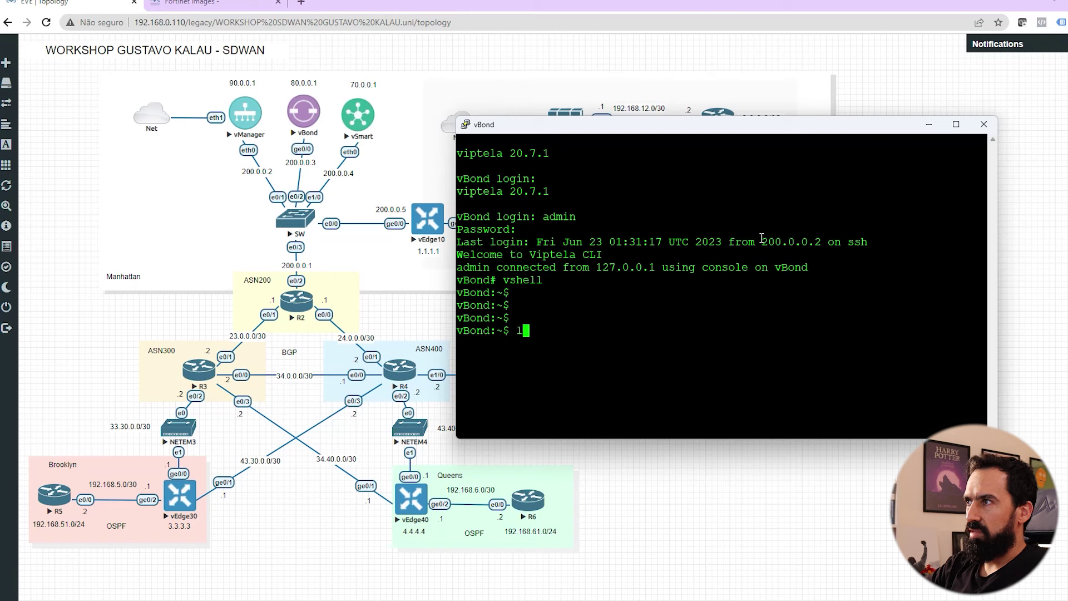
pyautogui.press('Return')
pyautogui.press('Return')
pyautogui.press('Return')
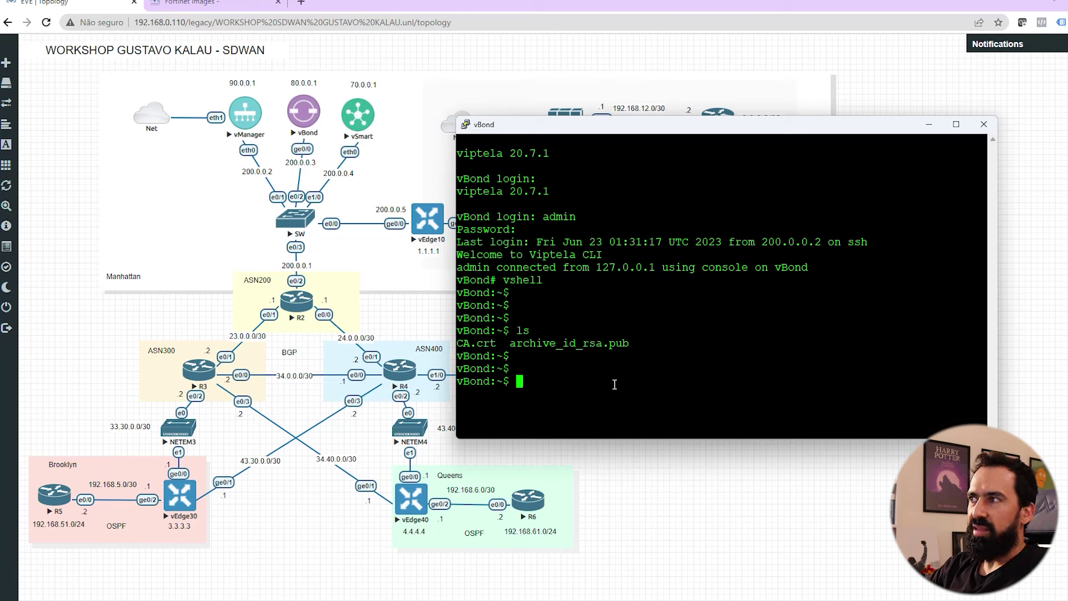
pyautogui.write('reque')
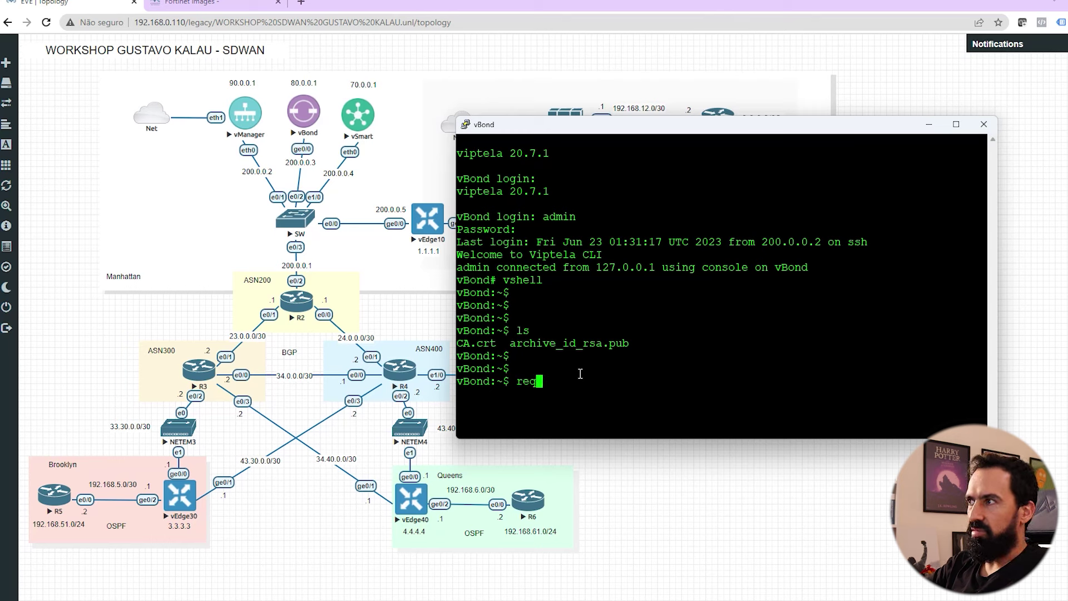
pyautogui.press('BackSpace')
pyautogui.press('BackSpace')
pyautogui.press('BackSpace')
pyautogui.press('BackSpace')
pyautogui.press('BackSpace')
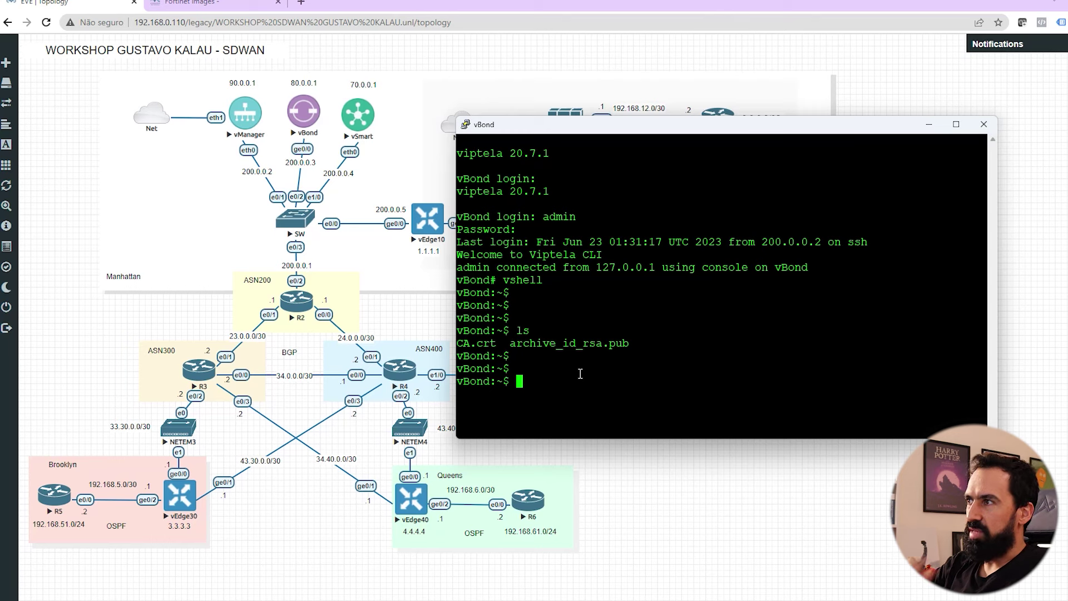
pyautogui.write('exit')
pyautogui.press('Return')
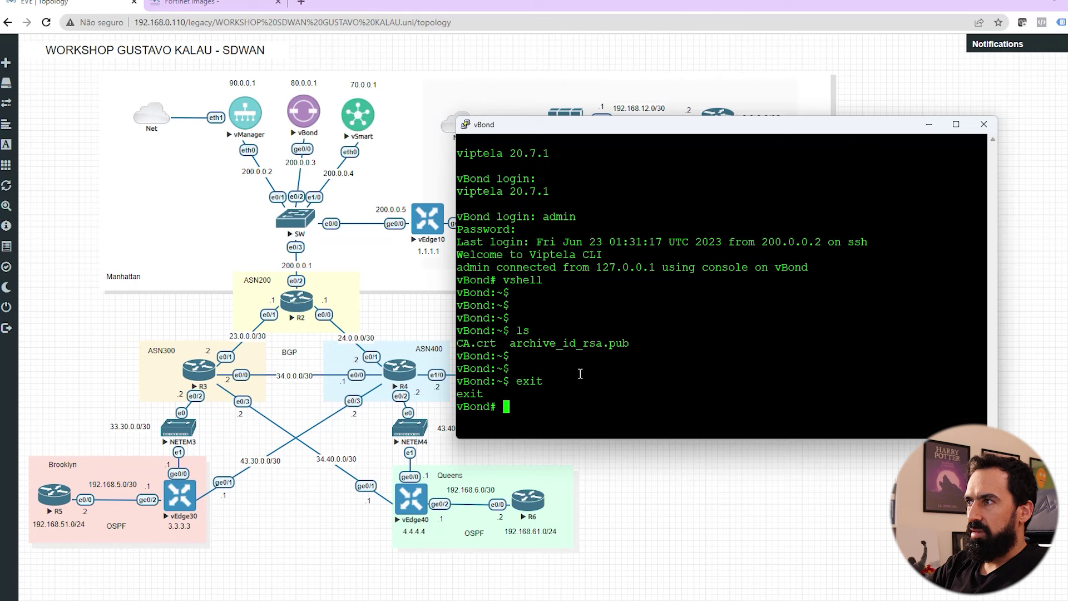
# Run 'request root-cert-chain install /home/admin/CA.crt' on vBond.
pyautogui.write('re')
pyautogui.press('Tab')
pyautogui.write('q')
pyautogui.press('Tab')
pyautogui.write('root-ce')
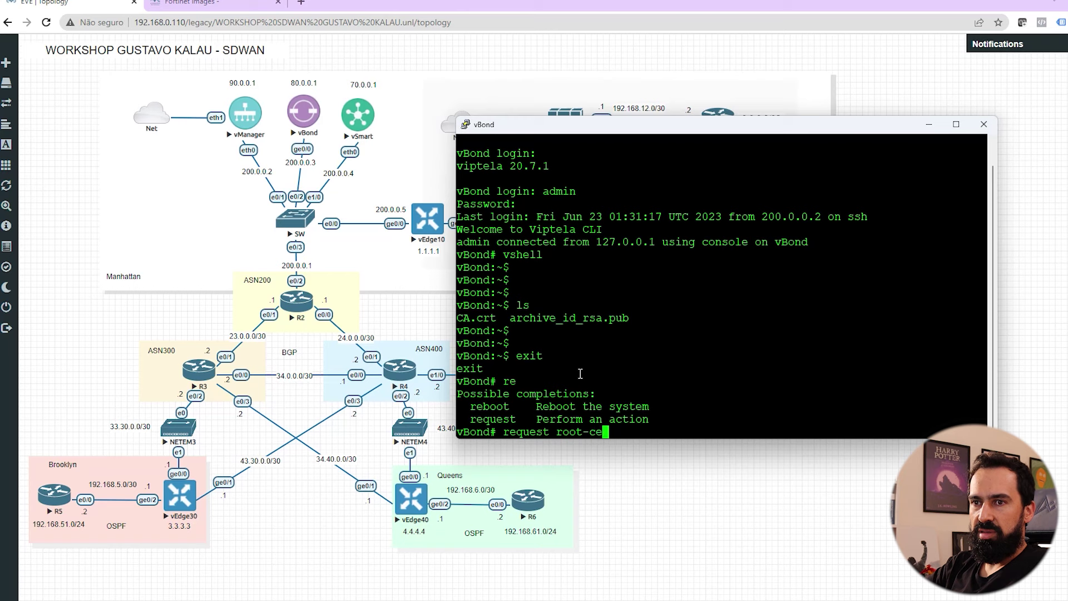
pyautogui.press('Tab')
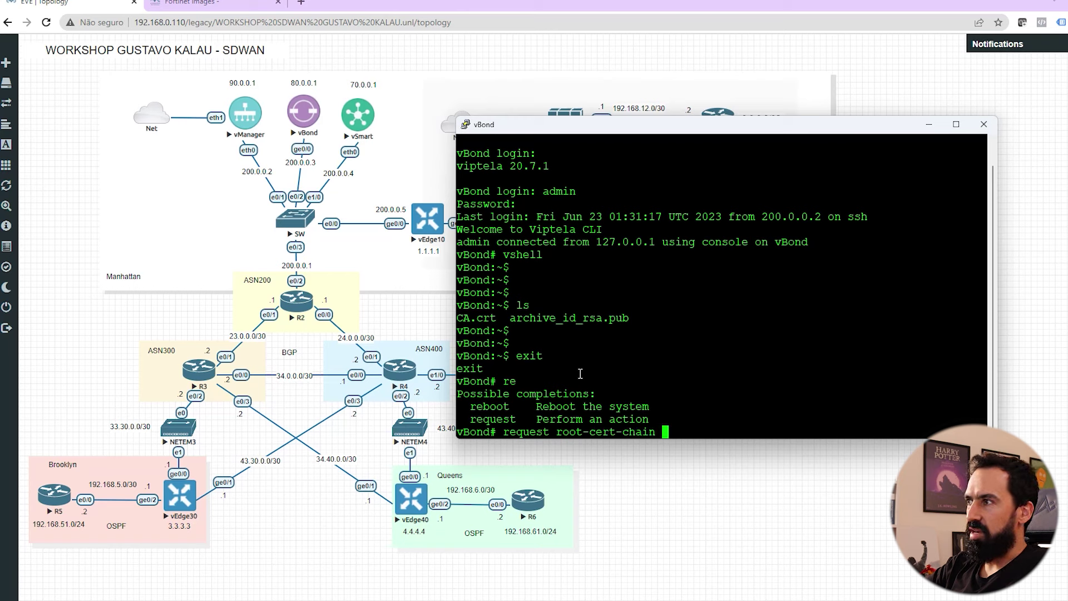
pyautogui.write('ins')
pyautogui.press('Tab')
pyautogui.write('/home/')
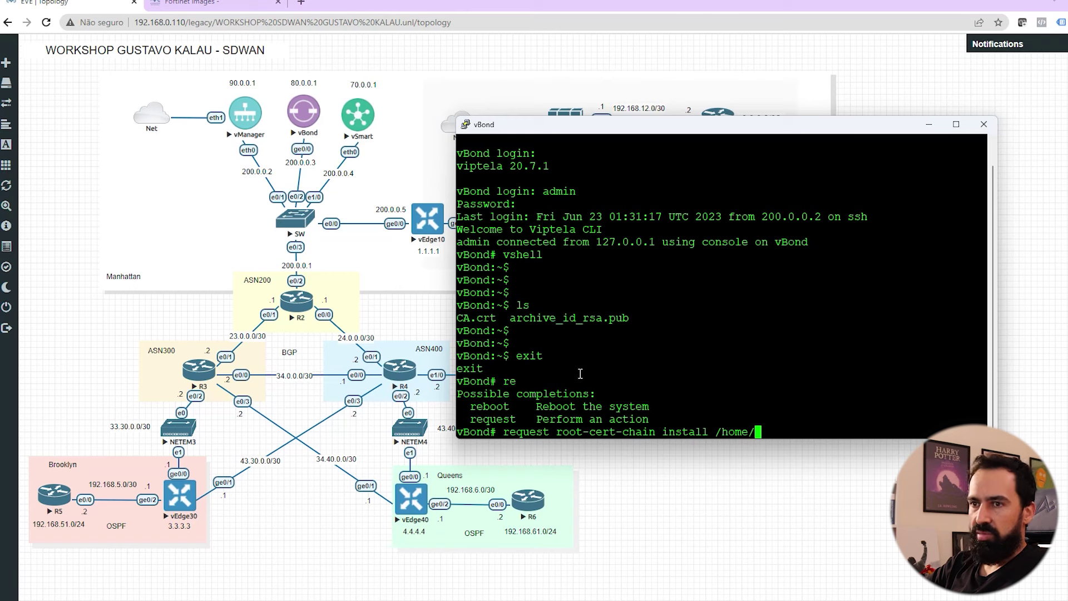
pyautogui.write('admin/C')
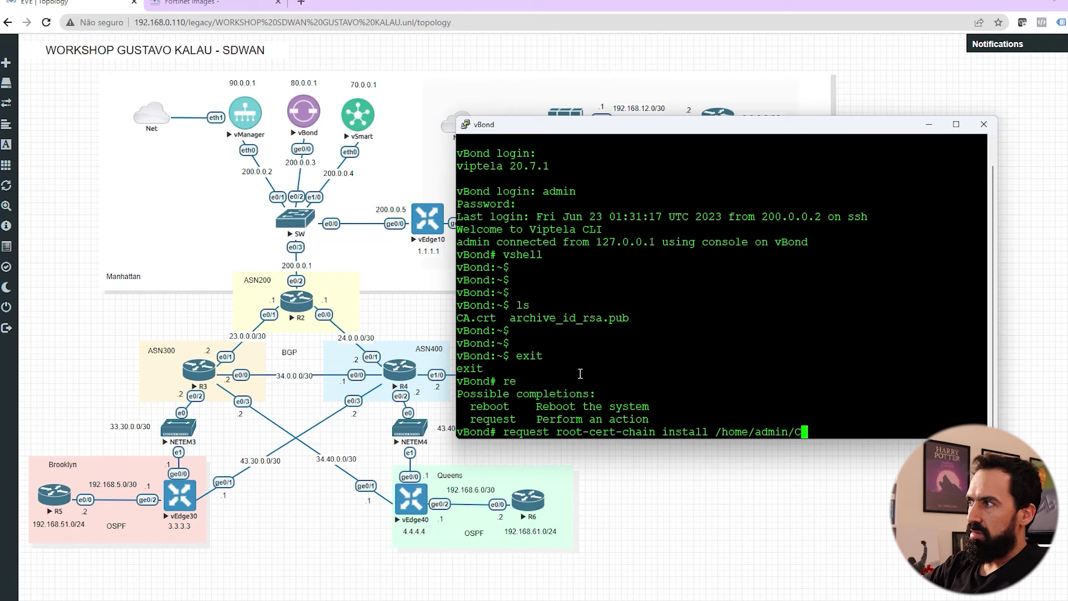
pyautogui.press('Tab')
pyautogui.press('Return')
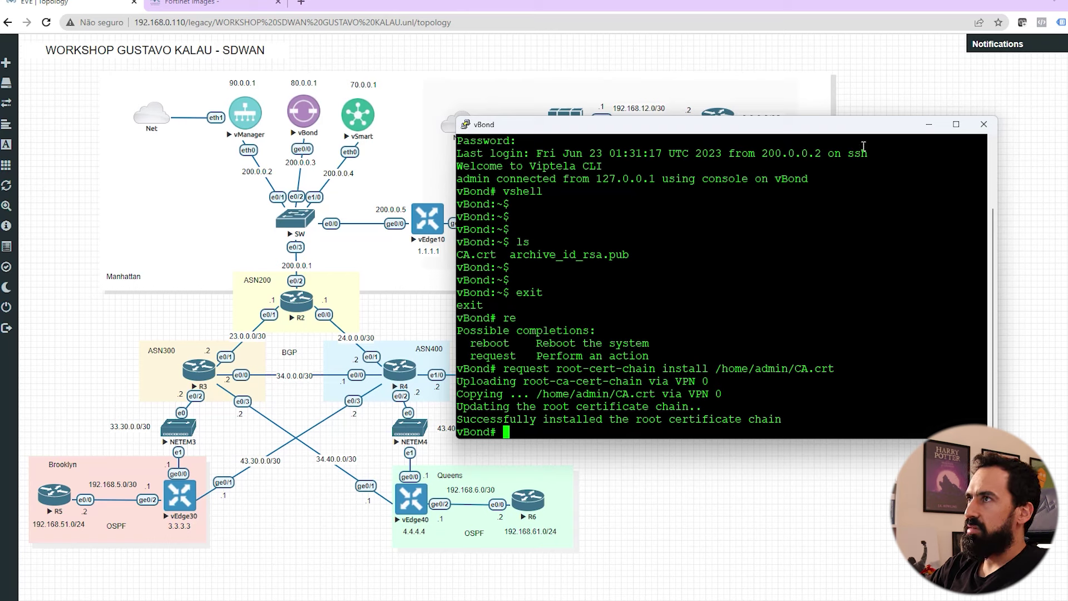
# Open the vSmart console and enter admin as the login name.
pyautogui.click(929, 124)
pyautogui.click(357, 114)
pyautogui.press('Return')
pyautogui.write('admin')
pyautogui.press('Return')
pyautogui.press('Return')
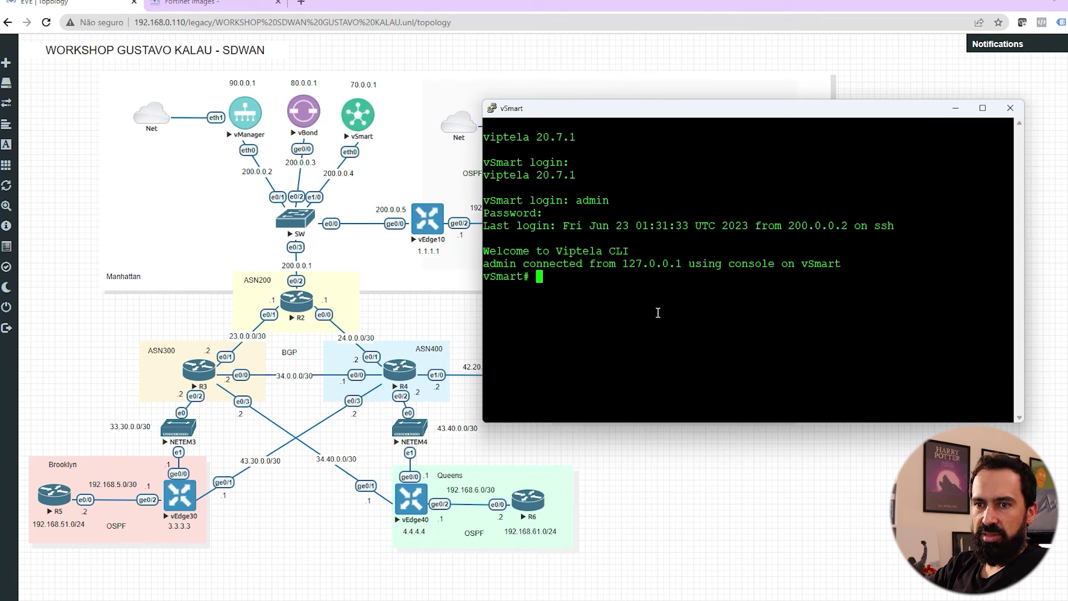
# On vSmart, list the home folder in vshell to confirm CA.crt, then return to the CLI.
pyautogui.write('re')
pyautogui.press('?')
pyautogui.write('que')
pyautogui.press('BackSpace')
pyautogui.press('BackSpace')
pyautogui.press('BackSpace')
pyautogui.press('BackSpace')
pyautogui.press('BackSpace')
pyautogui.write('vshell')
pyautogui.press('Return')
pyautogui.write('ls')
pyautogui.press('Return')
pyautogui.press('Return')
pyautogui.press('Return')
pyautogui.write('exit')
pyautogui.press('Return')
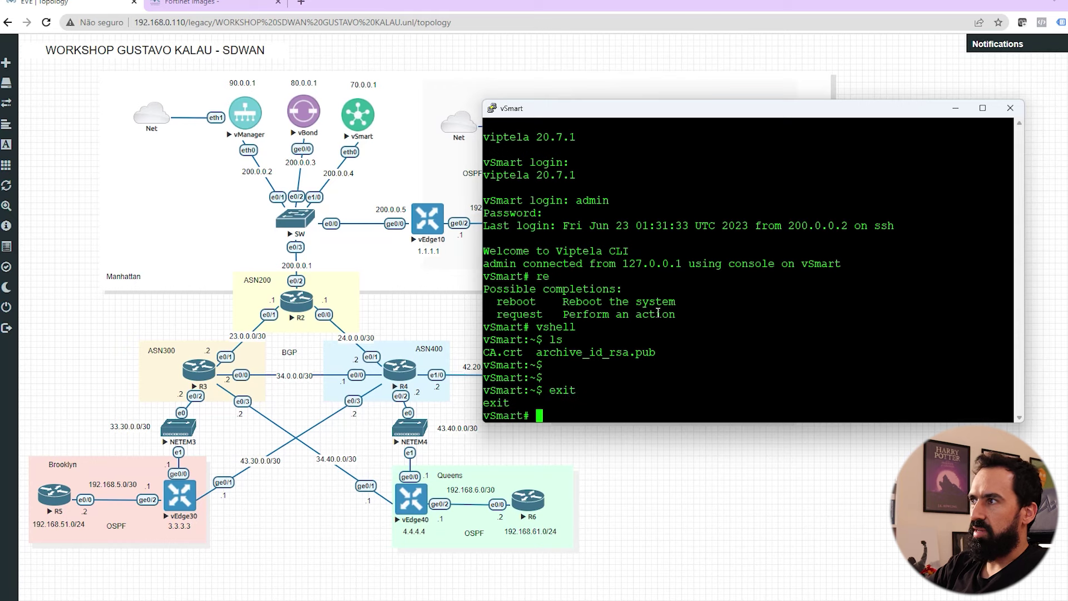
pyautogui.press('Return')
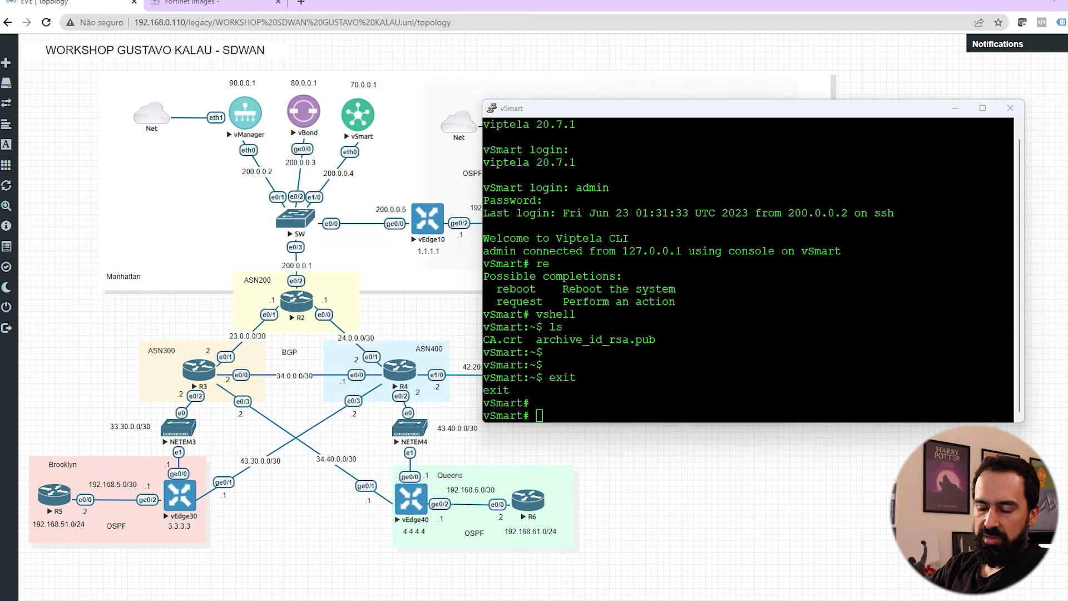
# Paste and run 'request root-cert-chain install /home/admin/CA.crt' on vSmart, then close its console.
pyautogui.click(746, 378)
pyautogui.rightClick(746, 378)
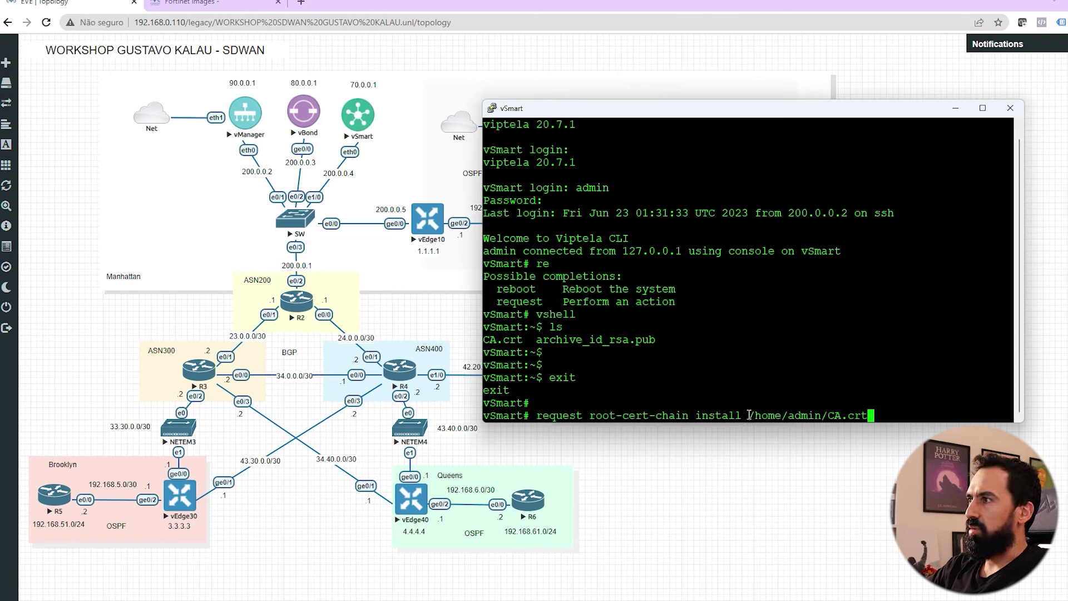
pyautogui.press('Return')
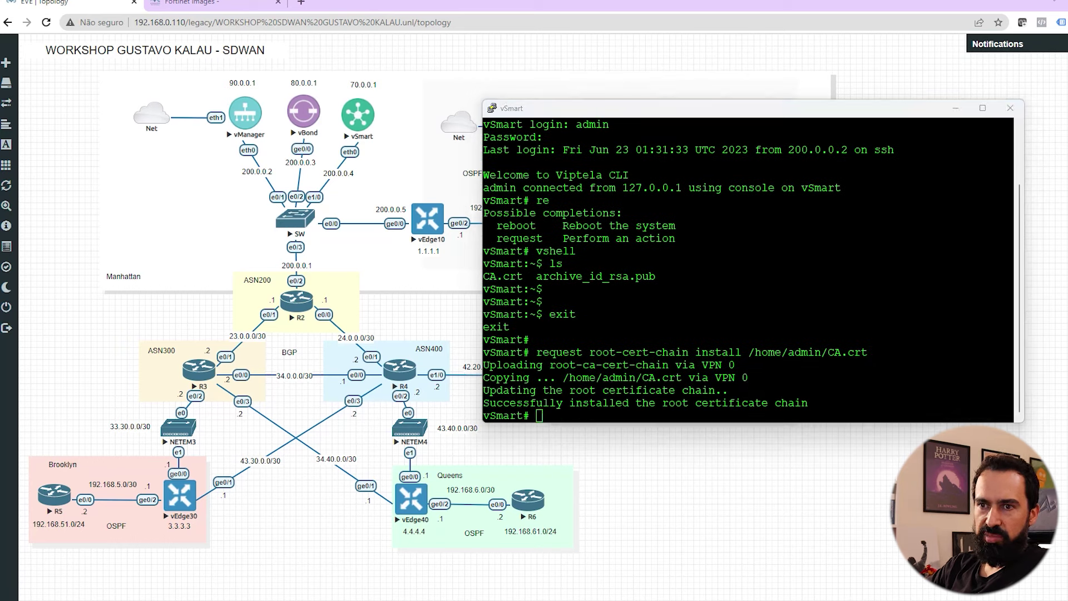
pyautogui.click(1010, 108)
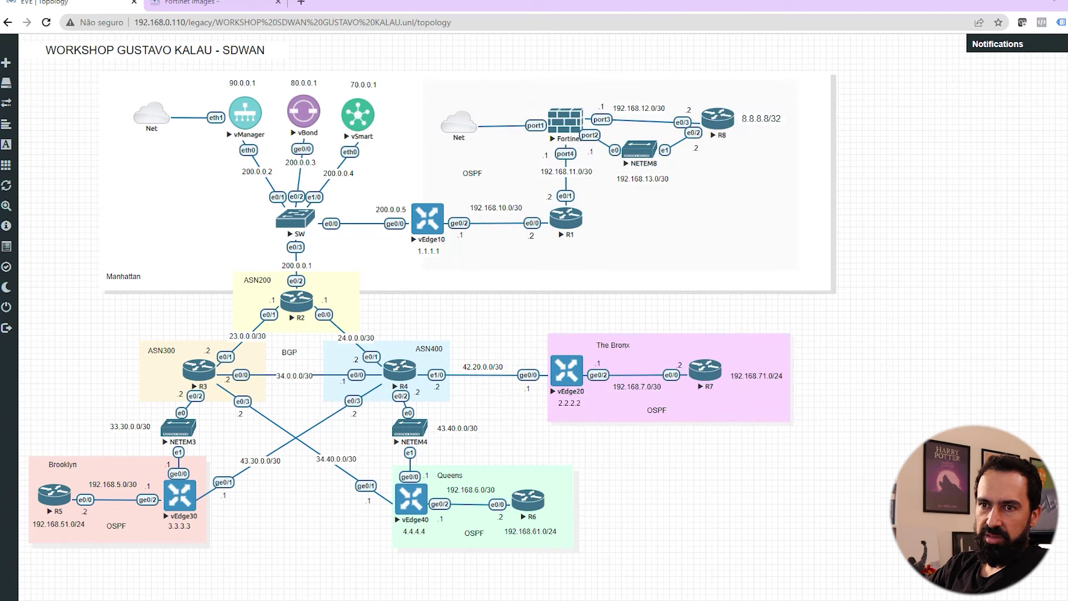
# On vManager, exit vshell and run 'request root-cert-chain install /home/admin/CA.crt'.
pyautogui.click(564, 581)
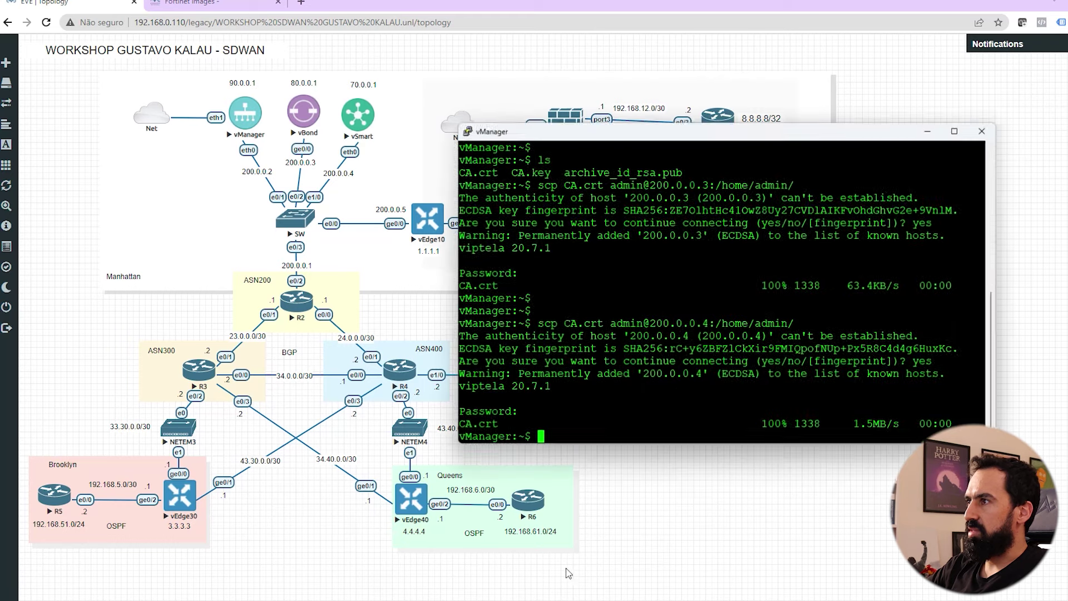
pyautogui.press('Return')
pyautogui.press('Return')
pyautogui.write('exit')
pyautogui.press('Return')
pyautogui.press('Return')
pyautogui.rightClick(668, 393)
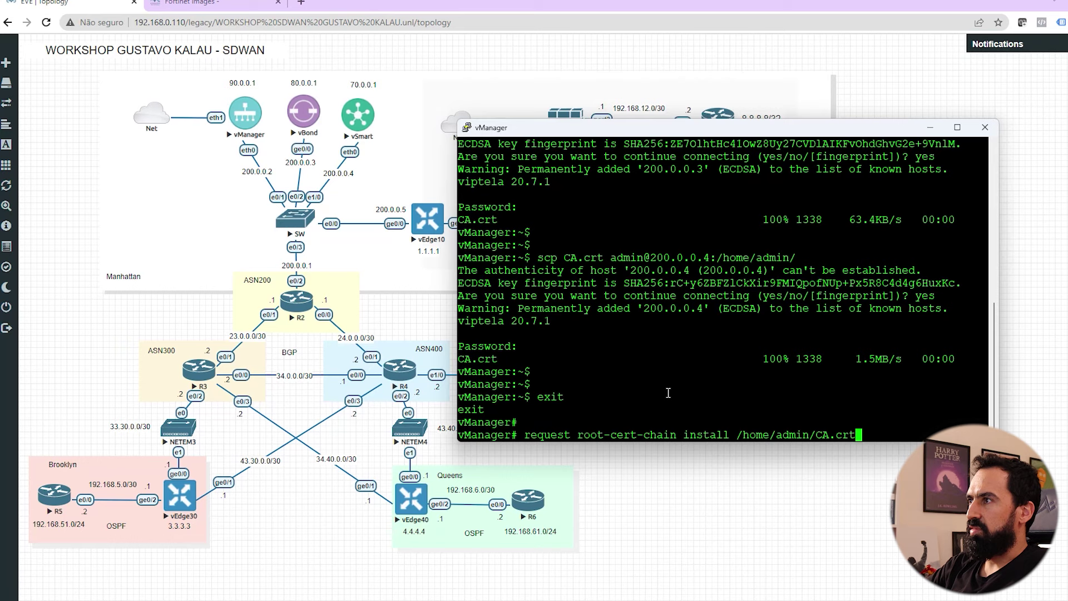
pyautogui.press('Return')
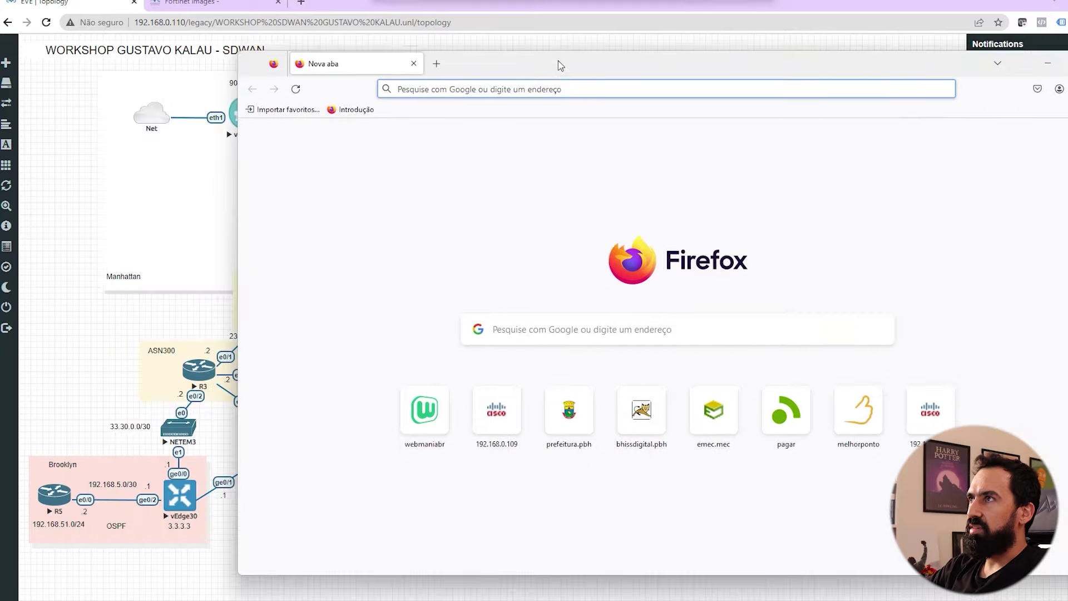
pyautogui.moveTo(561, 65); pyautogui.dragTo(560, 85)
pyautogui.click(503, 108)
pyautogui.write('1')
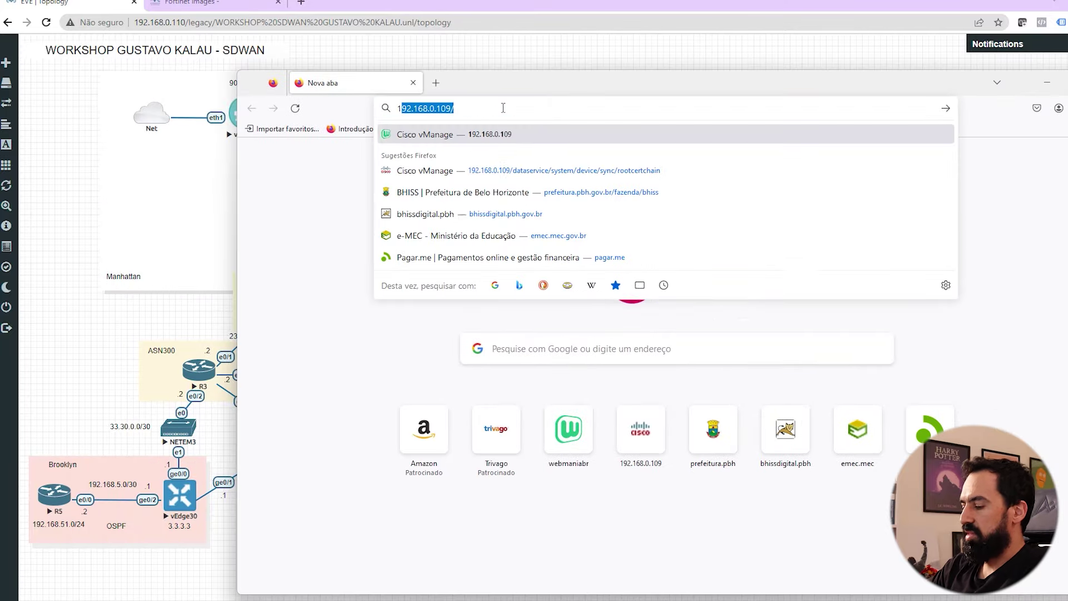
pyautogui.write('92.')
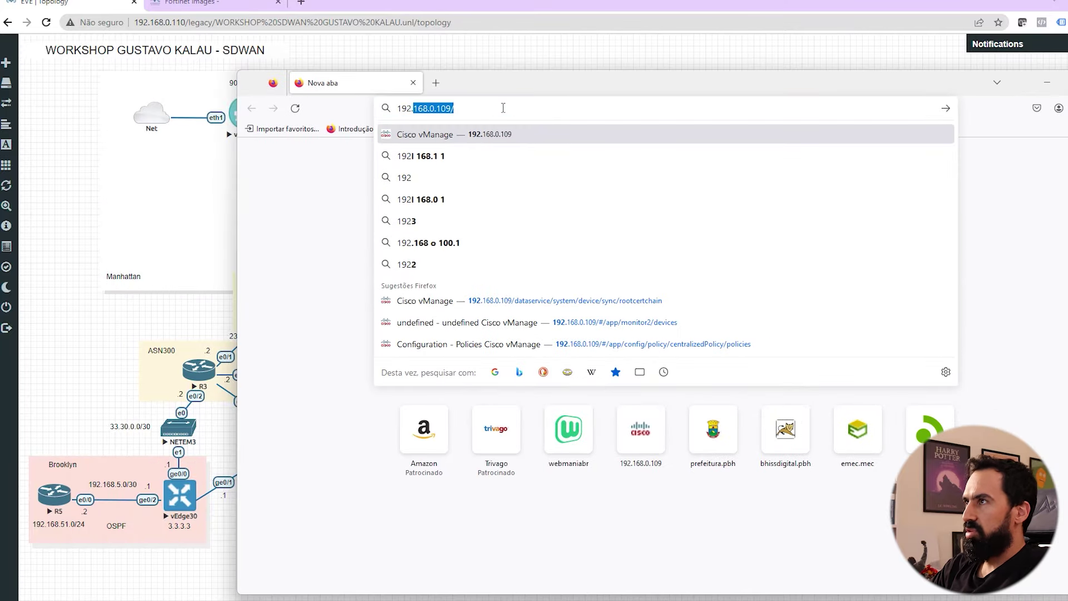
pyautogui.write('168.0.111')
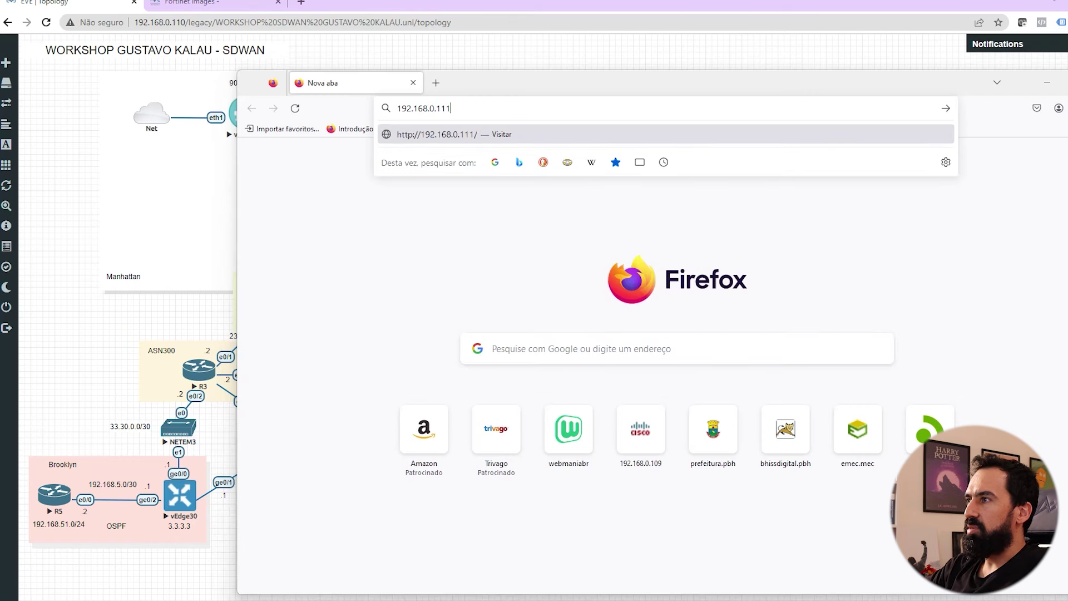
pyautogui.hotkey('alt', 'Tab')
pyautogui.click(903, 125)
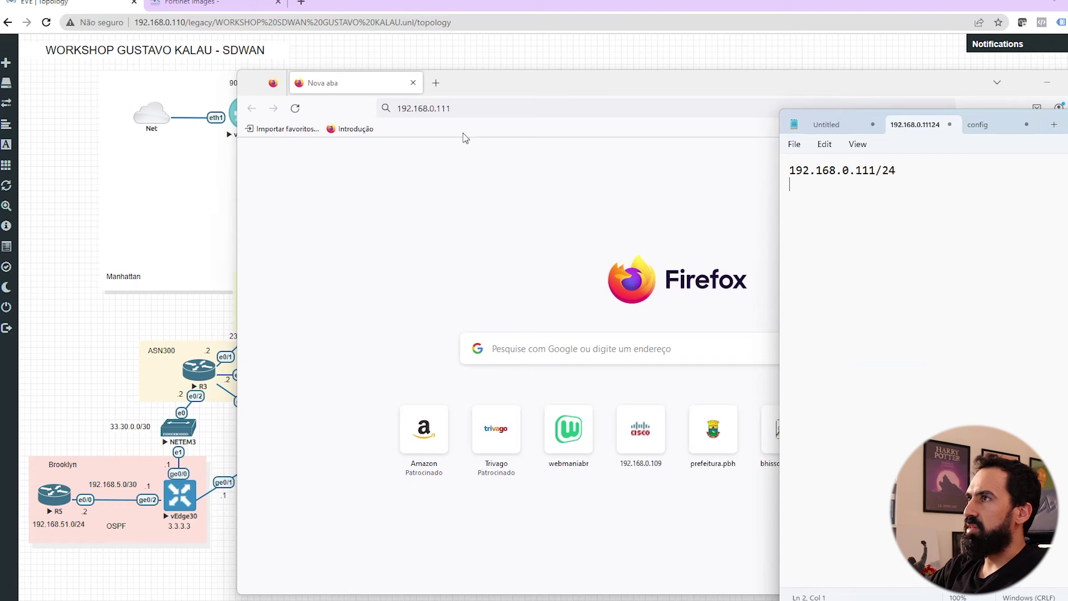
pyautogui.click(417, 106)
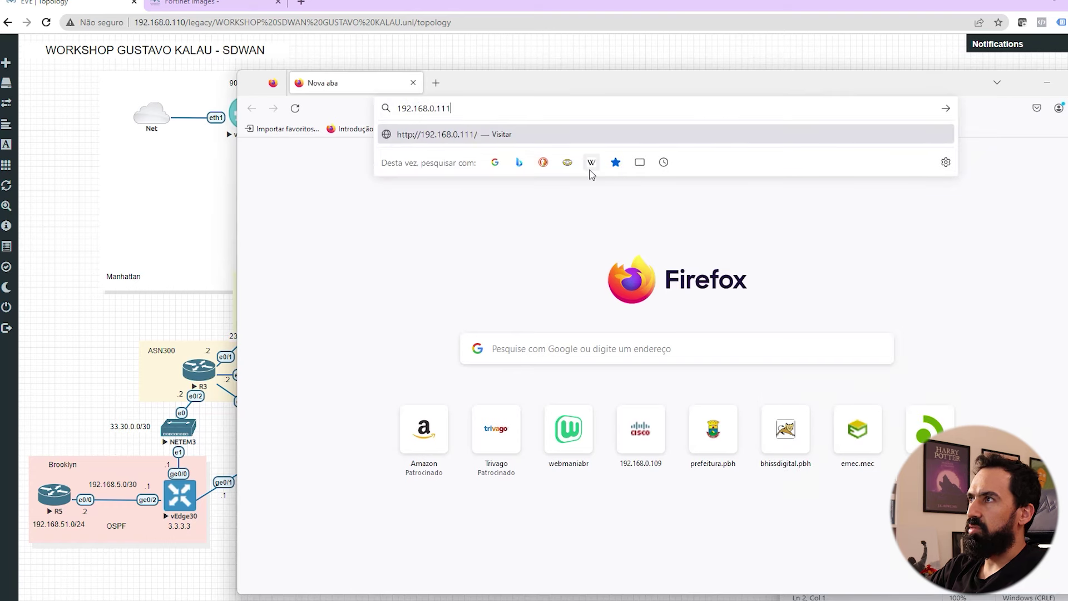
pyautogui.press('Return')
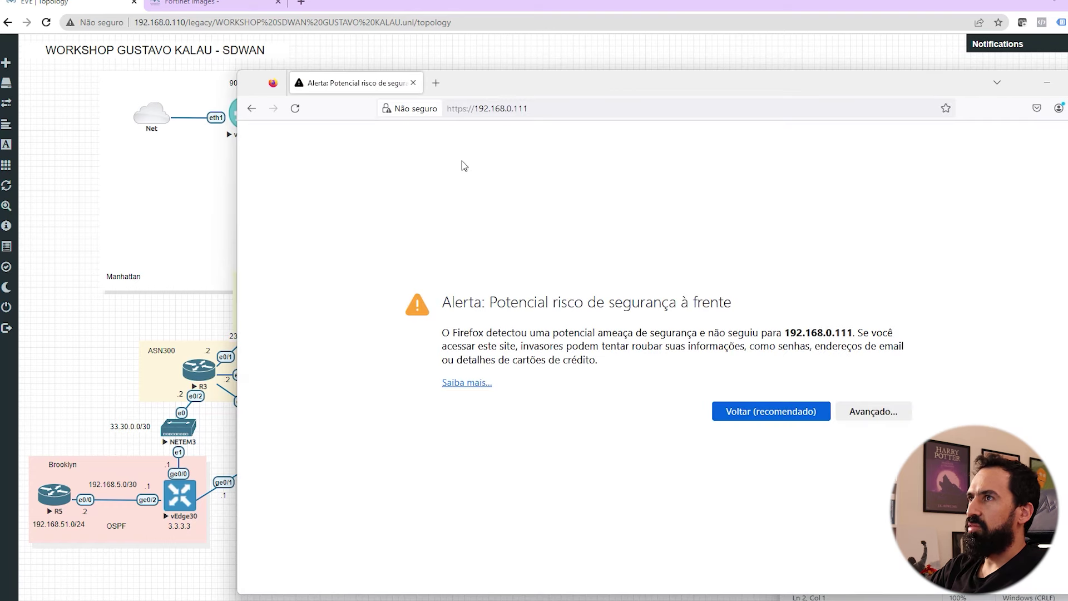
pyautogui.click(869, 412)
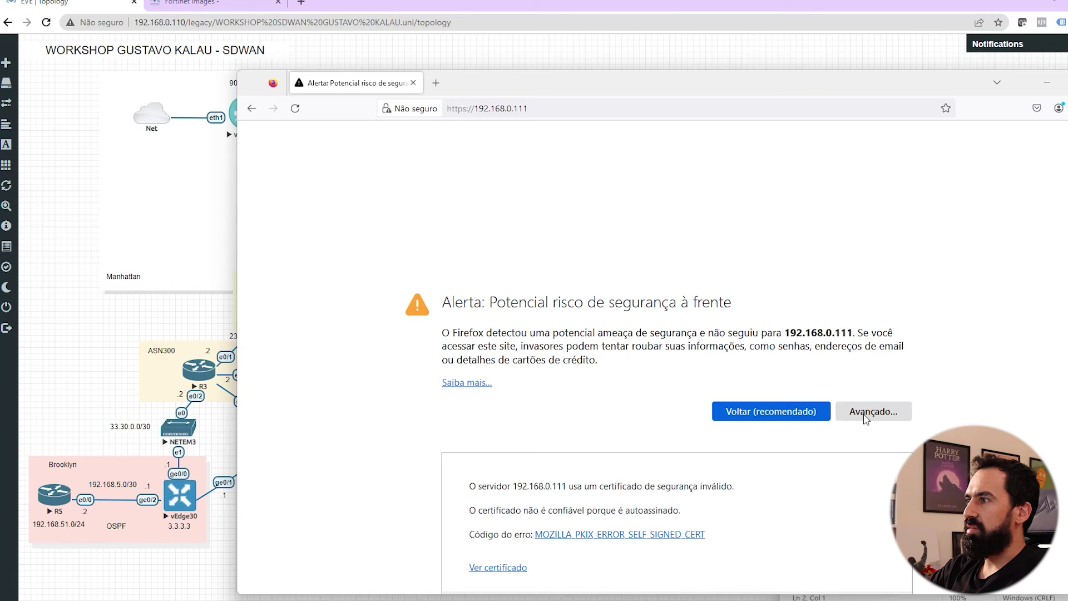
pyautogui.click(782, 545)
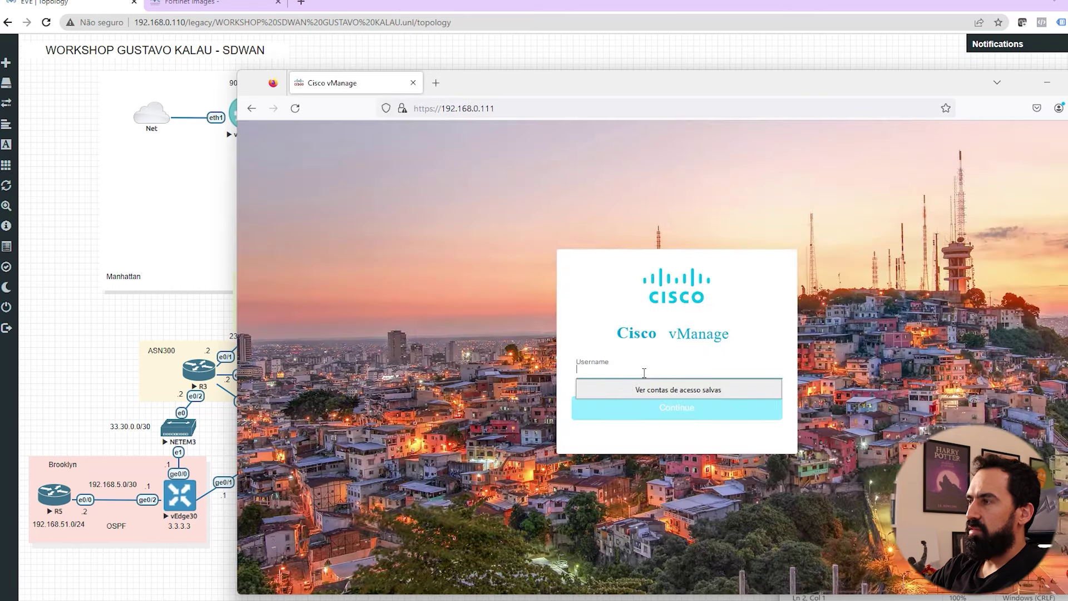
pyautogui.click(646, 372)
# Sign in to vManage as admin with the default password.
pyautogui.write('admin')
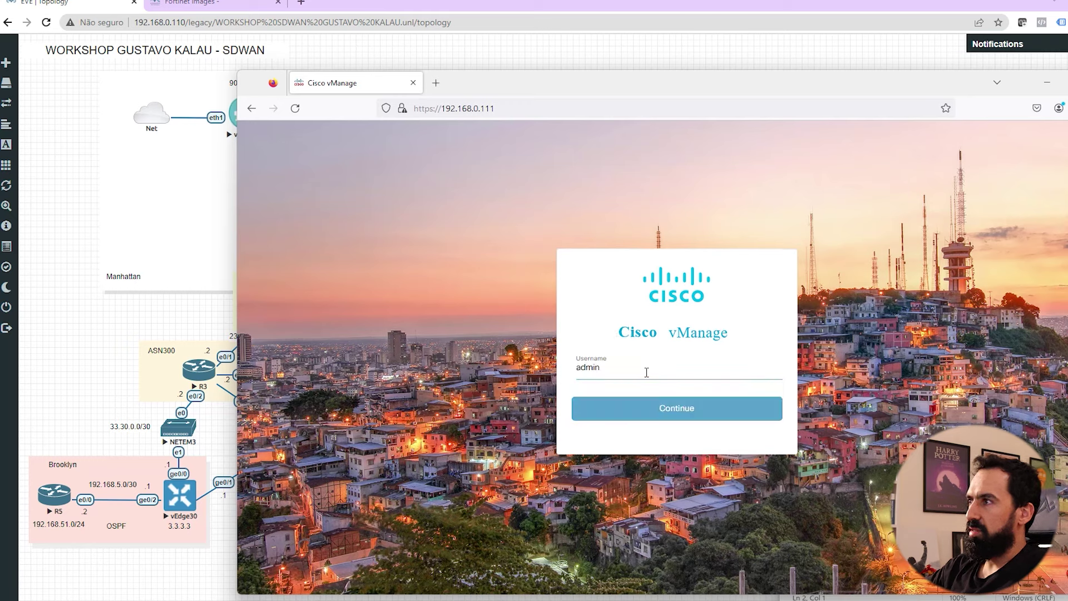
pyautogui.press('Return')
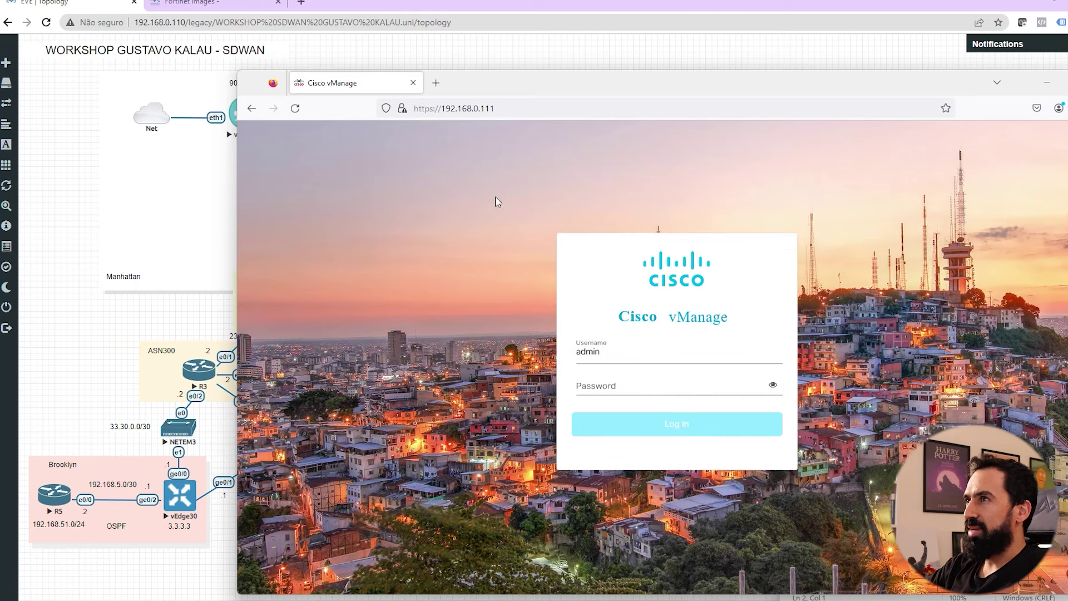
pyautogui.click(690, 388)
pyautogui.write('admin')
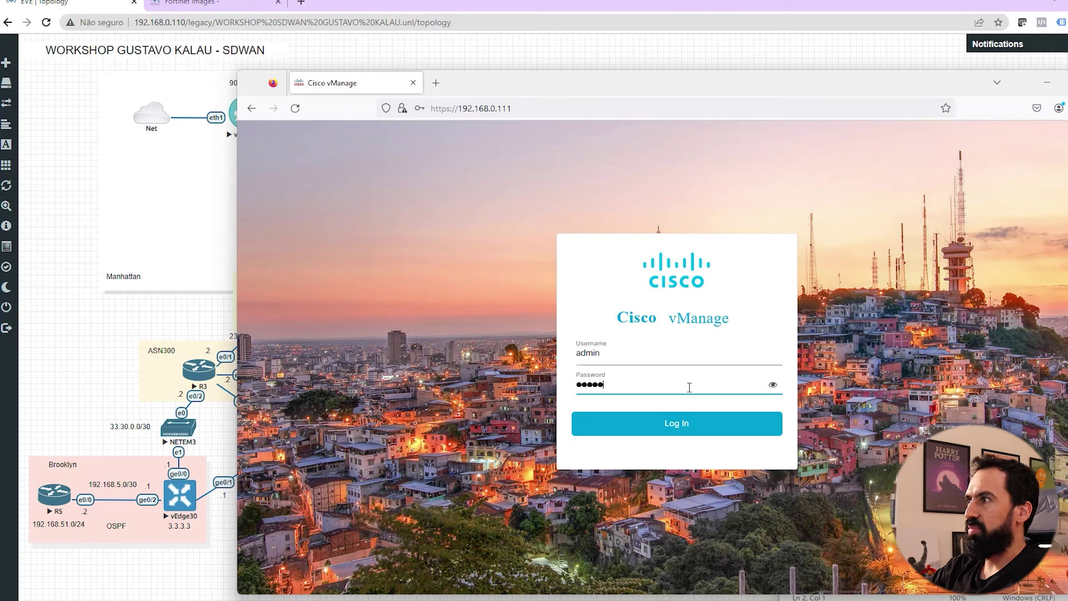
pyautogui.click(682, 428)
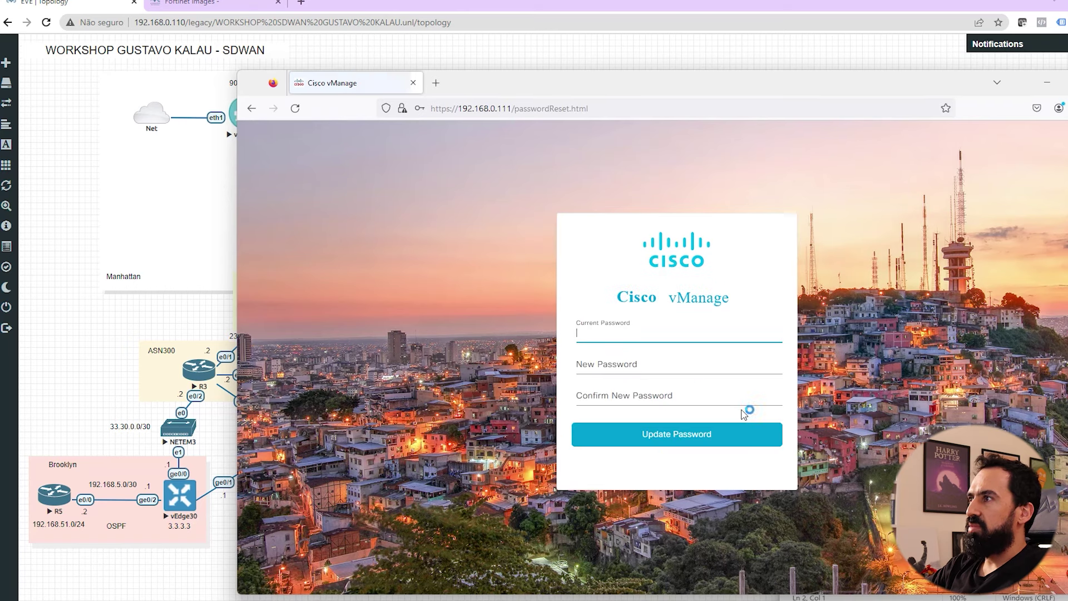
# Change the admin password, entering the current password and the new one twice.
pyautogui.click(644, 337)
pyautogui.press('Tab')
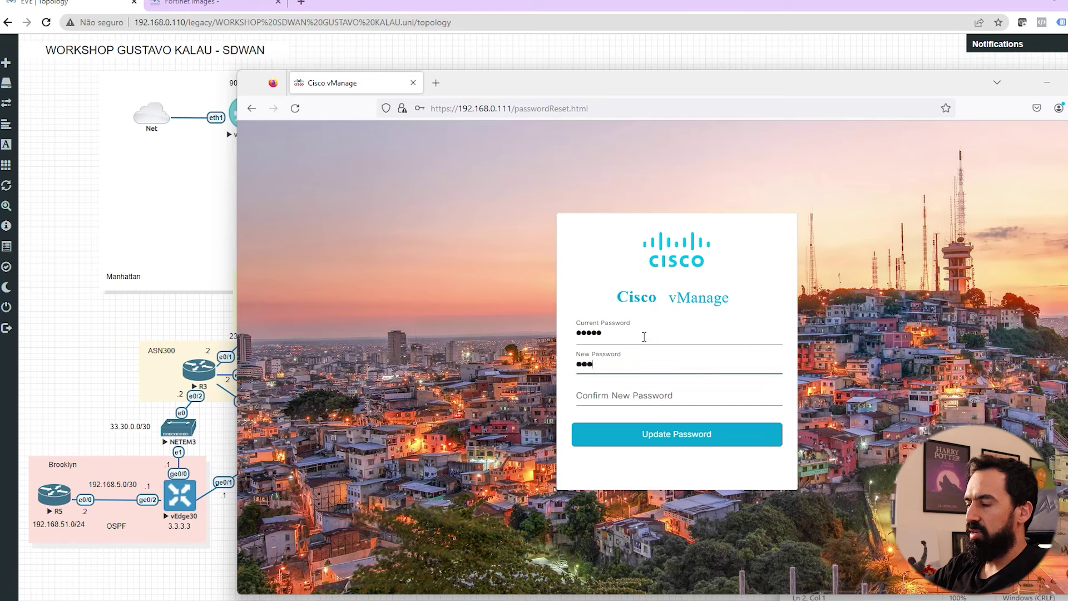
pyautogui.click(592, 390)
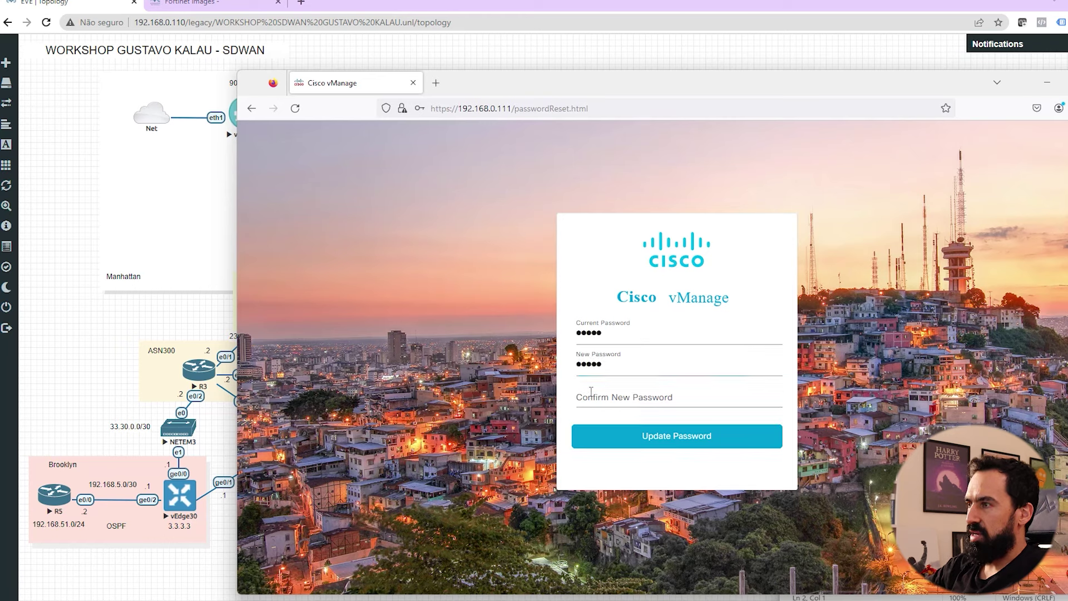
pyautogui.write('cisco')
pyautogui.press('Return')
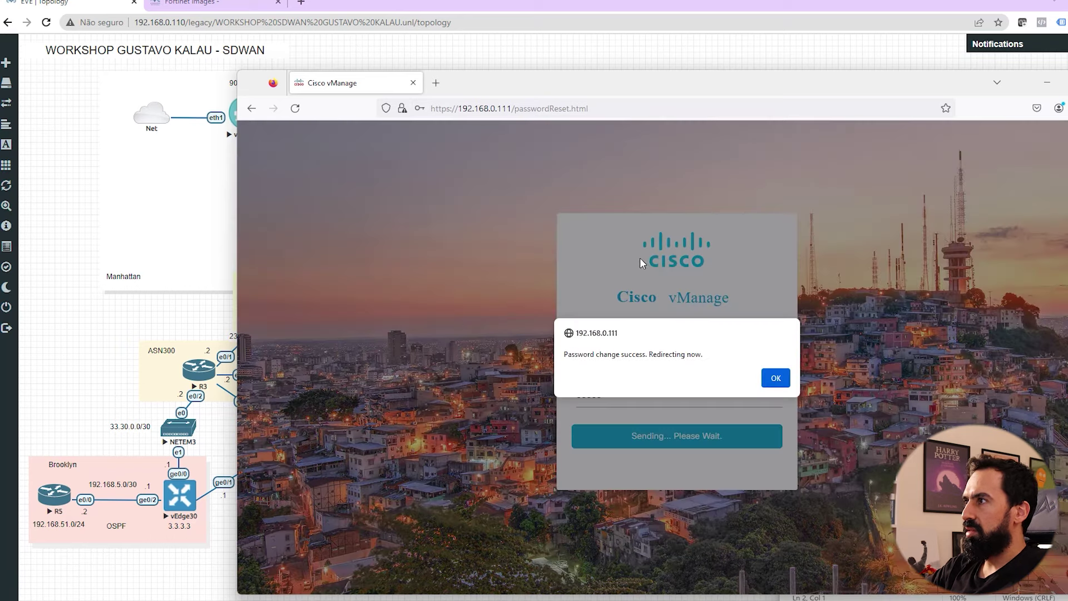
pyautogui.click(775, 377)
# Log back in as admin with the new password, declining the browser's save-credentials prompt.
pyautogui.click(670, 372)
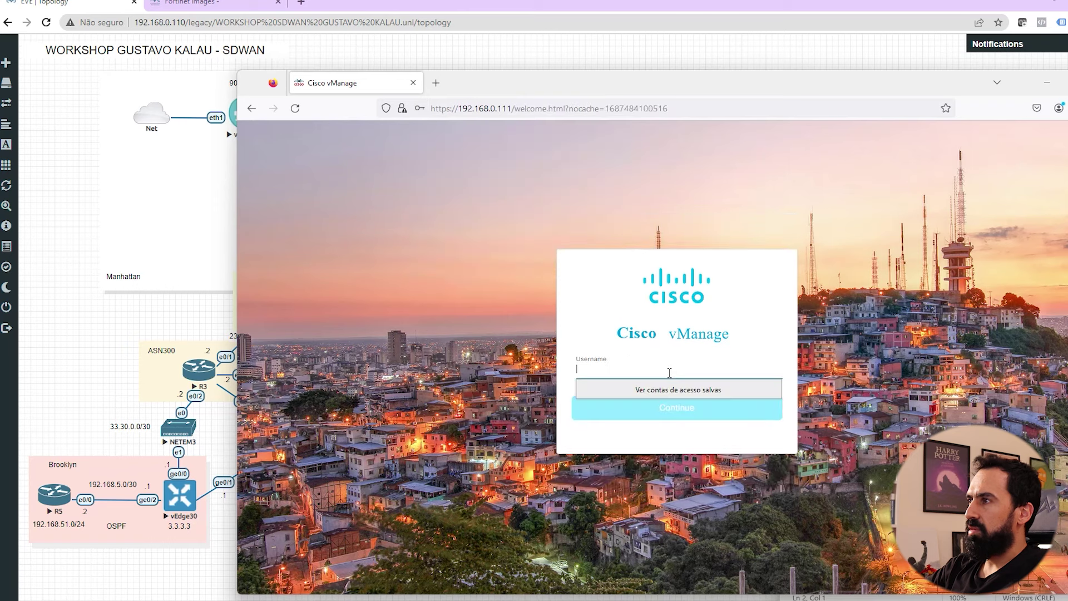
pyautogui.write('admin')
pyautogui.press('Return')
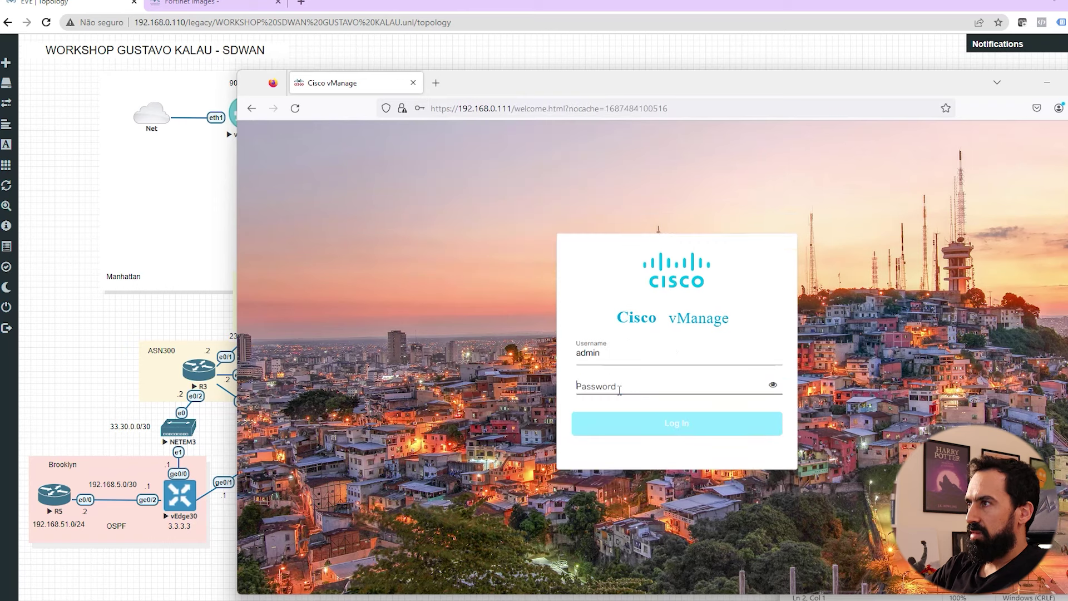
pyautogui.write('cisco')
pyautogui.press('Return')
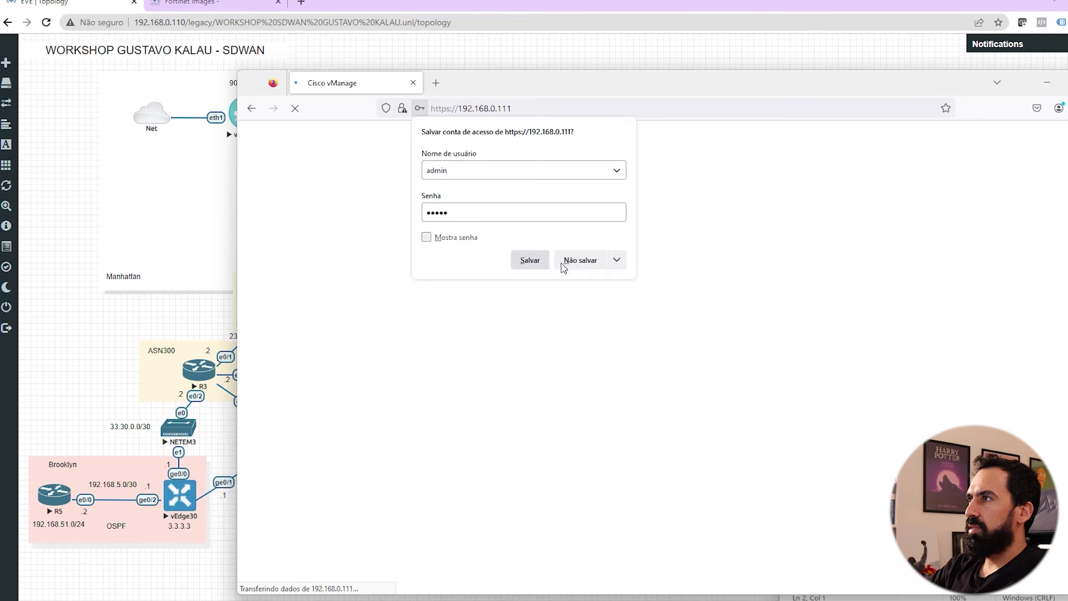
pyautogui.click(591, 264)
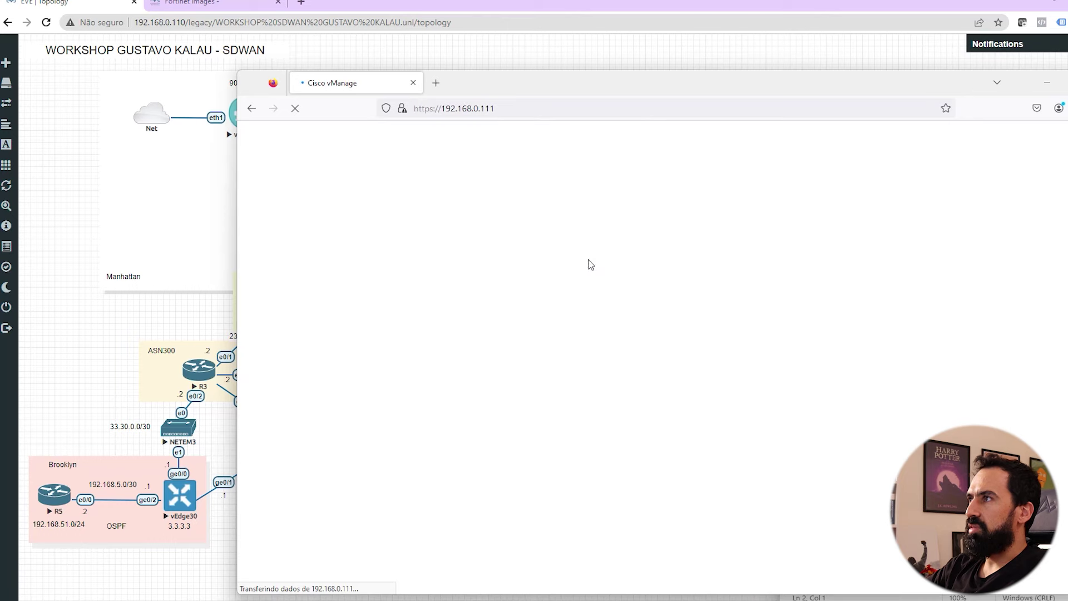
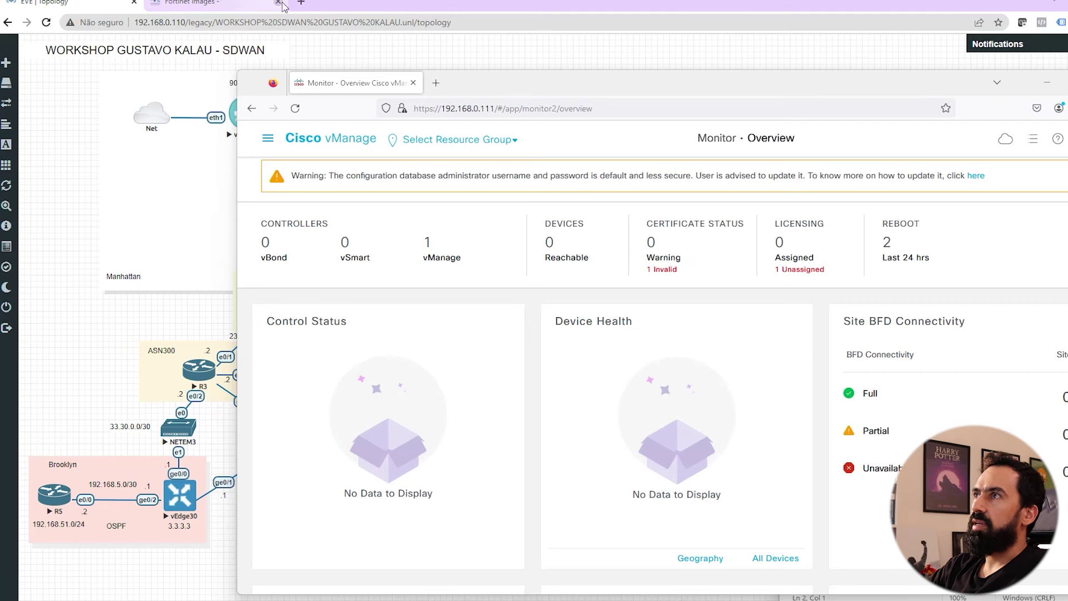
# Run the rootcertchain sync request at 192.168.0.111 in a new tab, confirm 'done', and close it.
pyautogui.click(436, 82)
pyautogui.write('https://192.168.0.111/dataservice/system/device/sync/rootcertchain')
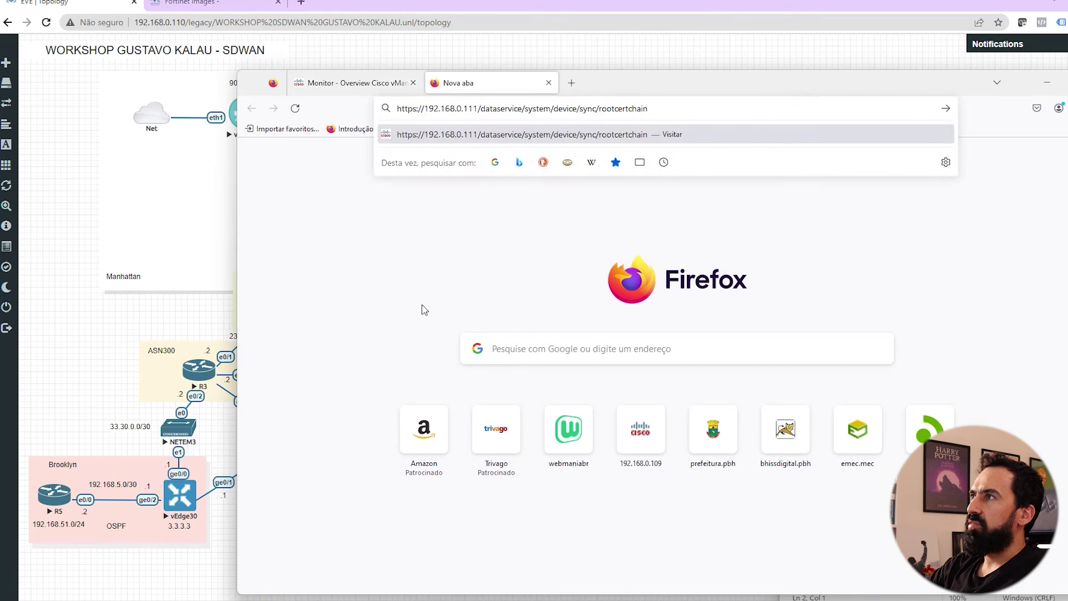
pyautogui.press('Return')
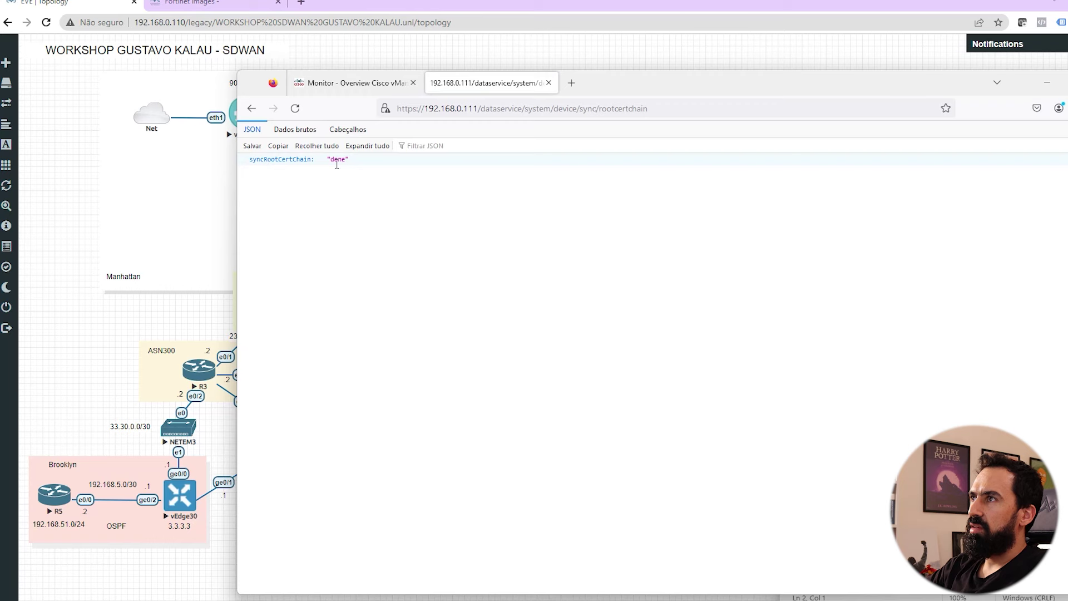
pyautogui.hotkey('ctrl', 'w')
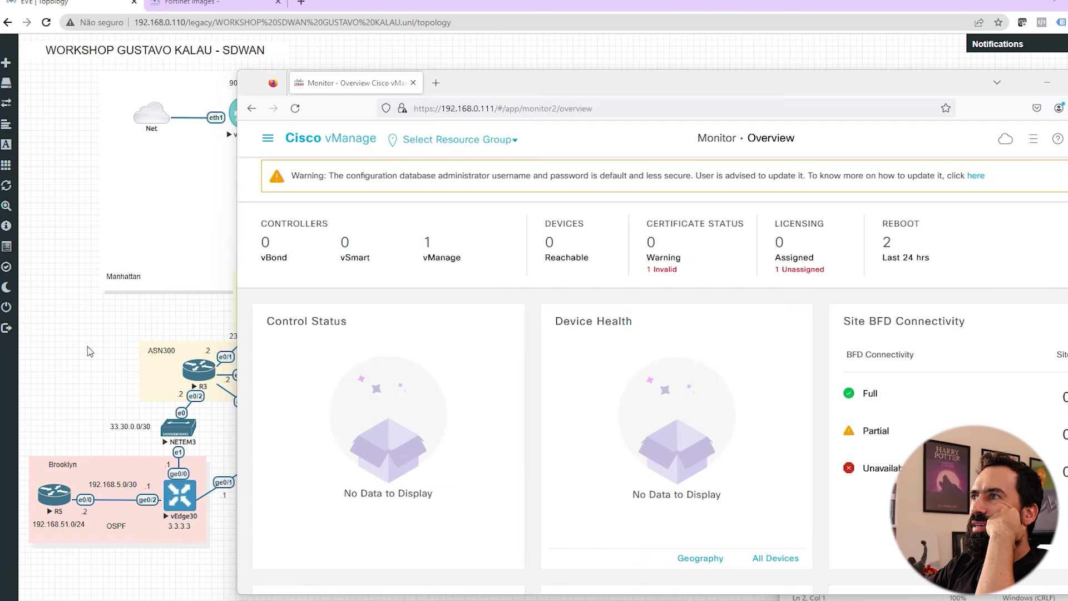
# In Administration Settings, set the vBond address to 200.0.0.3 port 12346 and save.
pyautogui.click(266, 140)
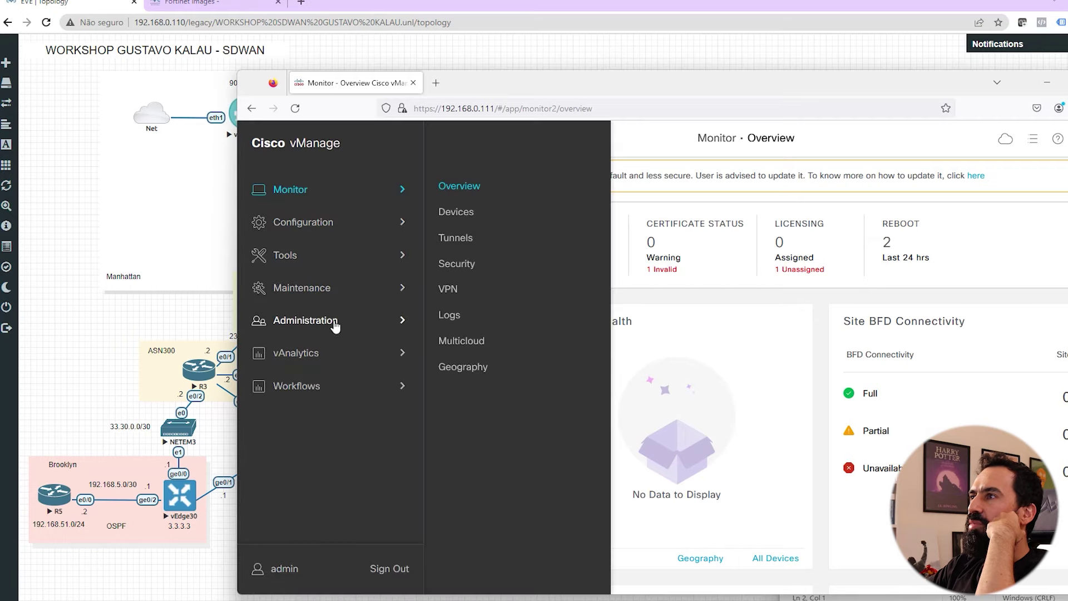
pyautogui.moveTo(335, 325)
pyautogui.click(473, 185)
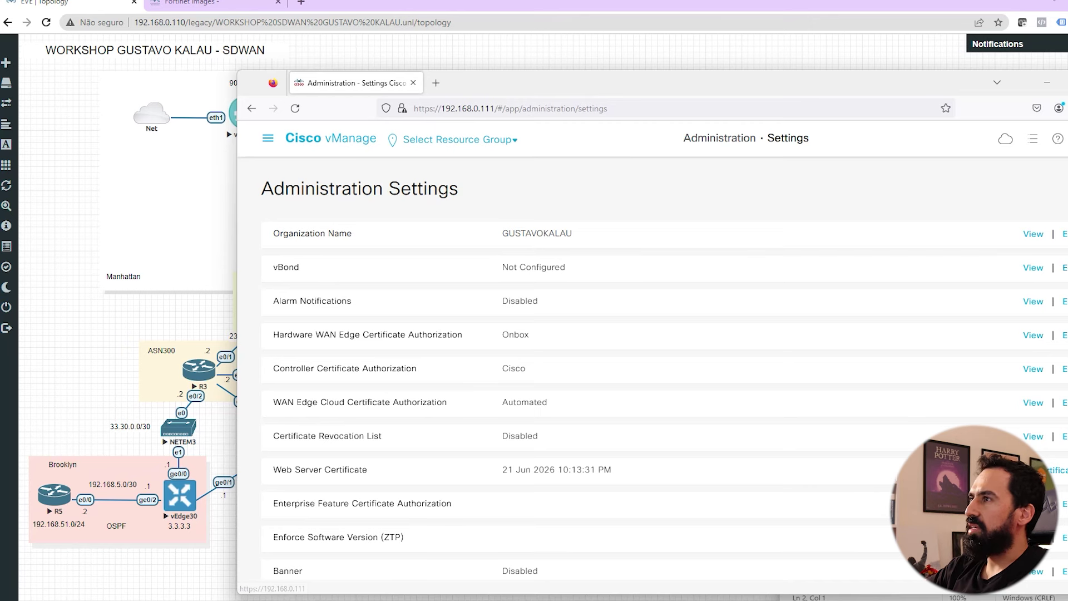
pyautogui.click(1065, 270)
pyautogui.moveTo(455, 87); pyautogui.dragTo(608, 65)
pyautogui.write('200.0.0.3')
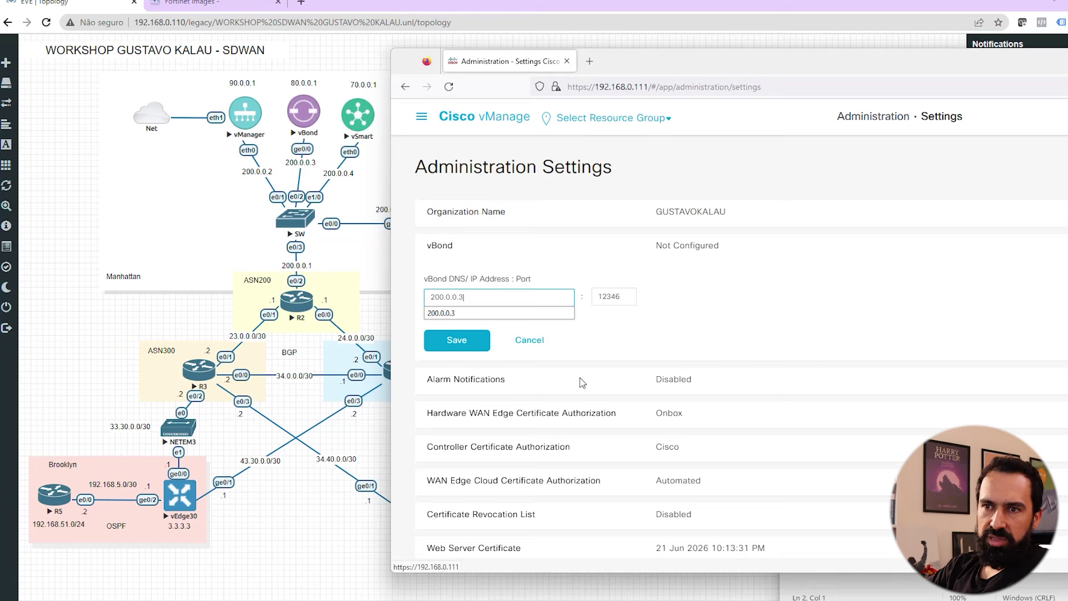
pyautogui.click(463, 341)
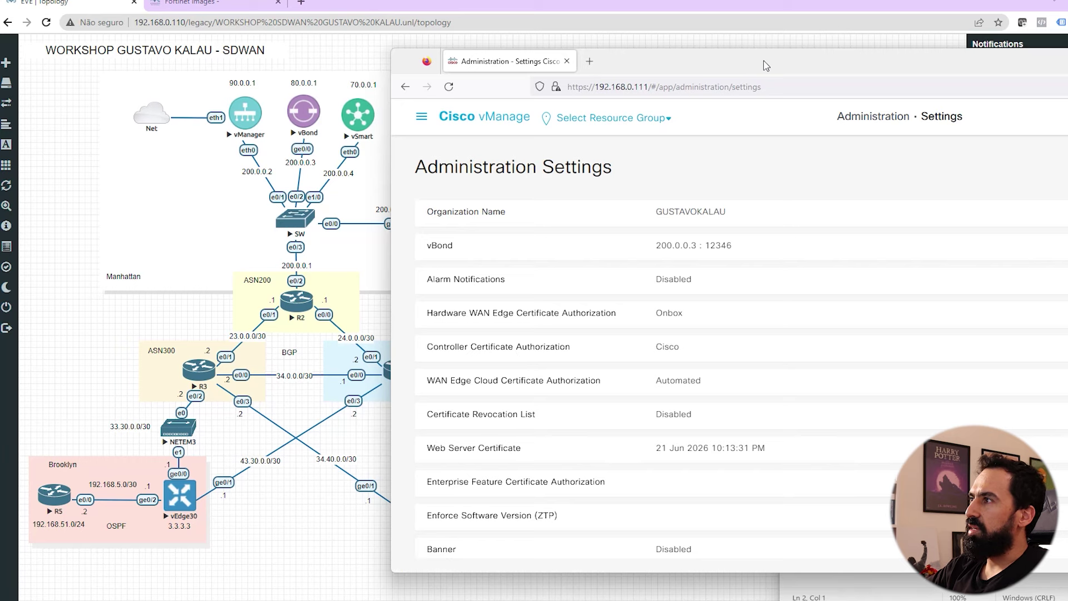
pyautogui.moveTo(766, 65); pyautogui.dragTo(601, 59)
# Switch Controller Certificate Authorization to Enterprise Root Certificate and proceed.
pyautogui.click(1059, 341)
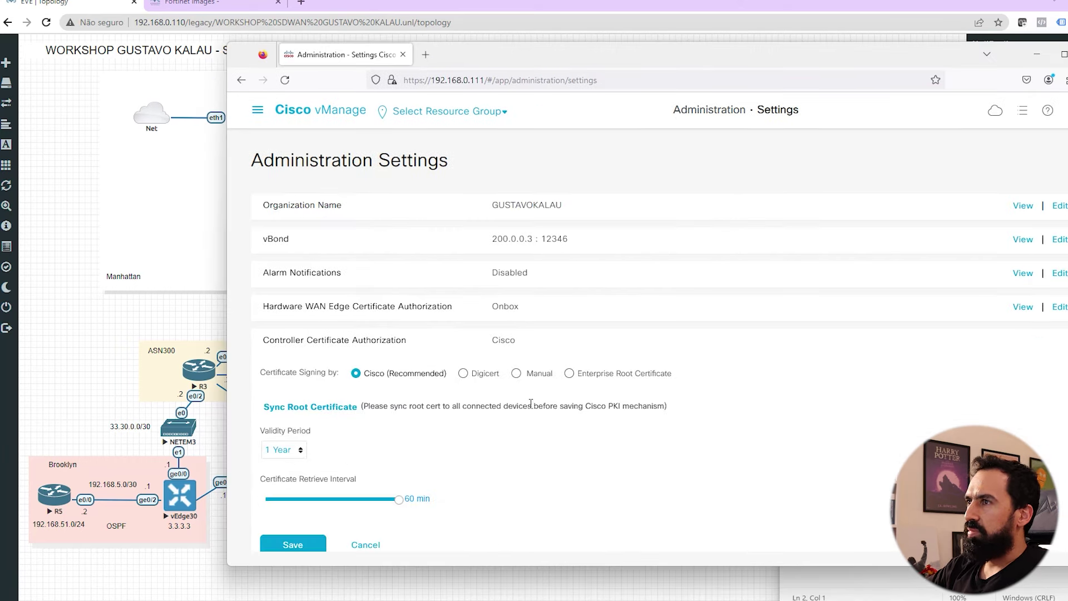
pyautogui.click(569, 374)
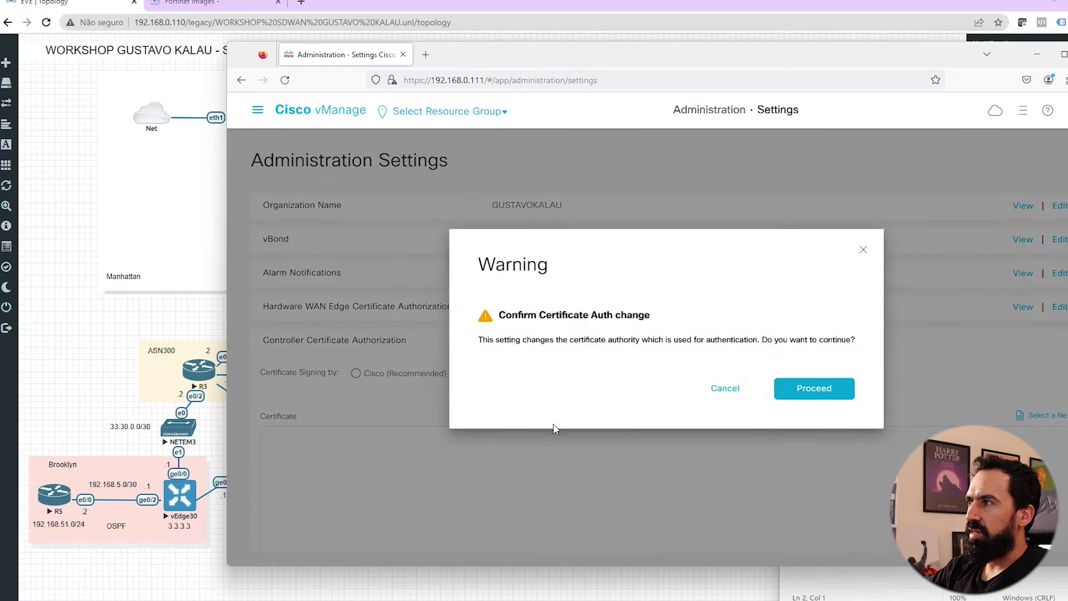
pyautogui.click(813, 389)
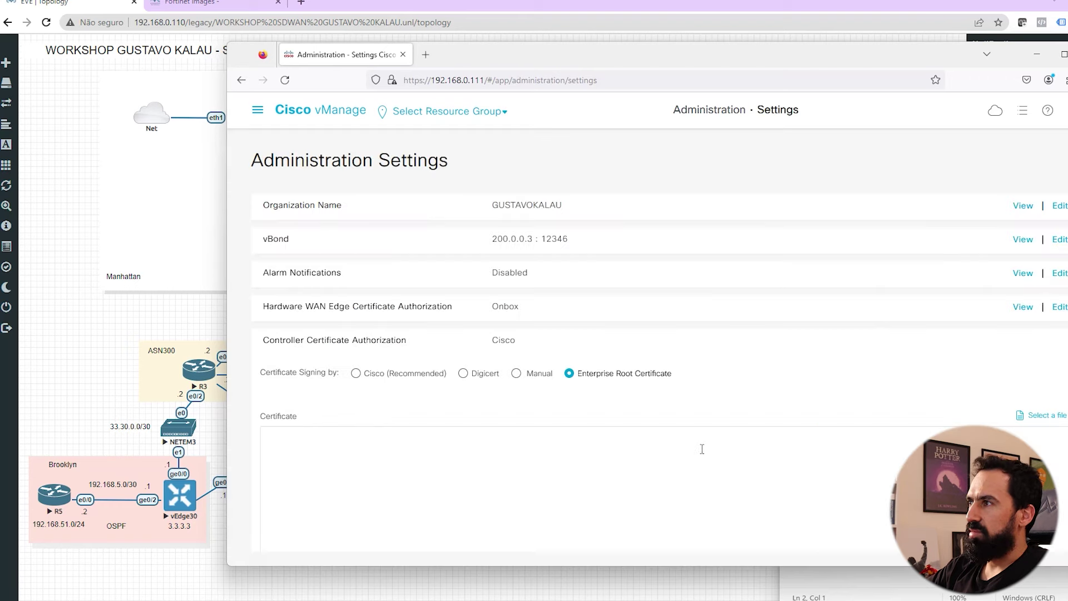
pyautogui.scroll(-4, 748, 410)
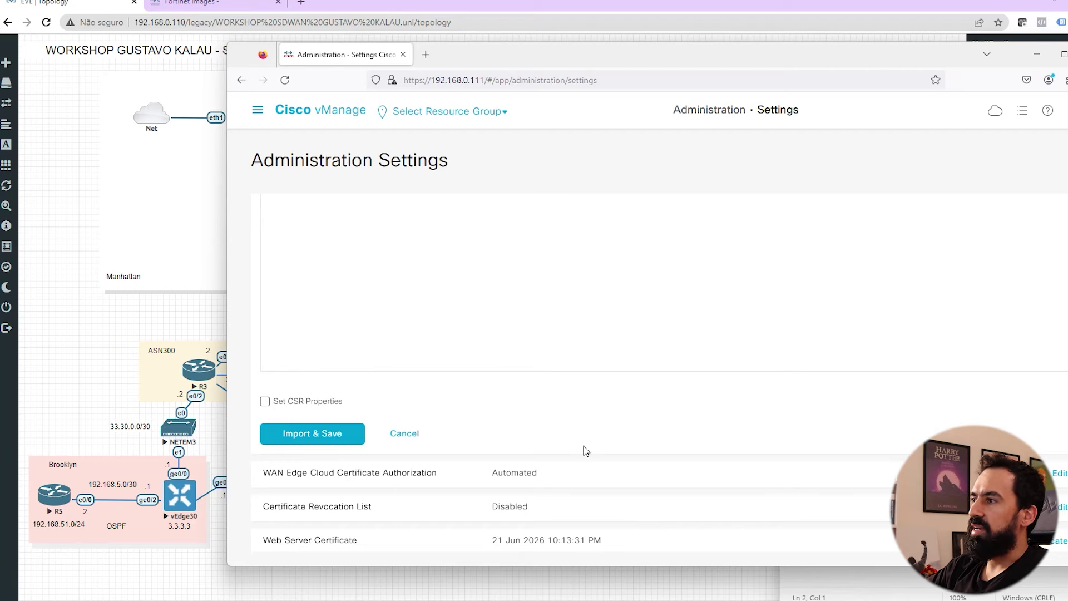
pyautogui.click(564, 575)
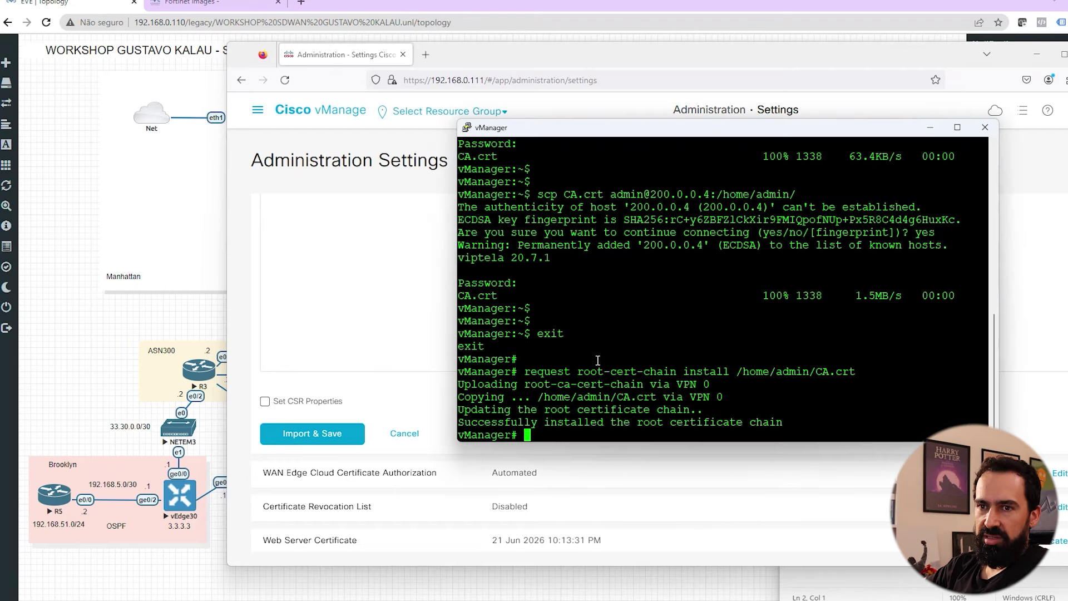
# In vshell on vManager, list files, print CA.crt and copy its BEGIN-to-END certificate text.
pyautogui.press('Return')
pyautogui.press('Return')
pyautogui.write('vshell')
pyautogui.press('Return')
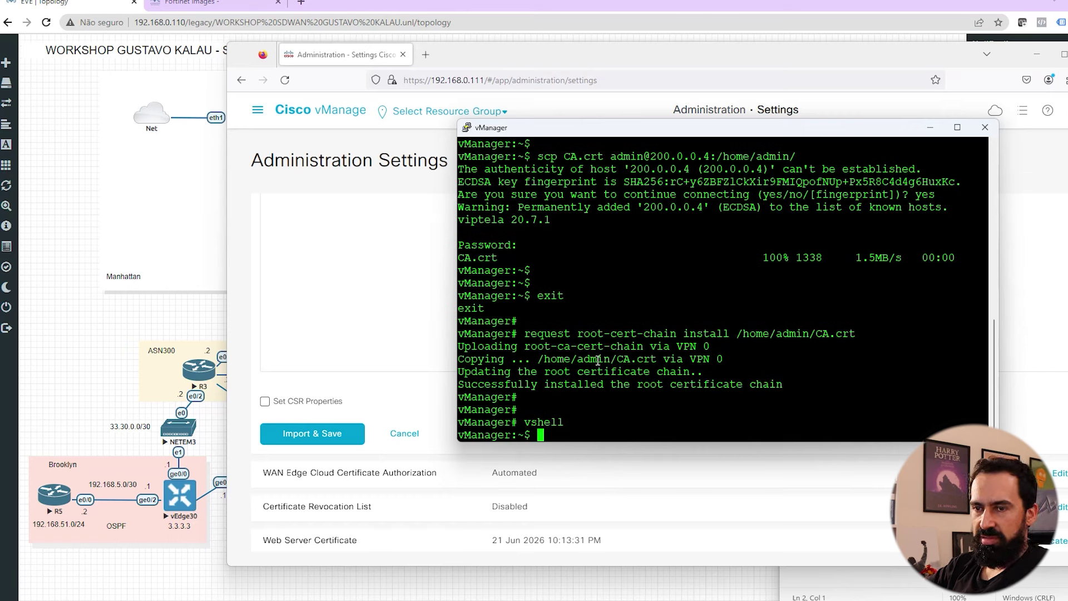
pyautogui.write('ls -la')
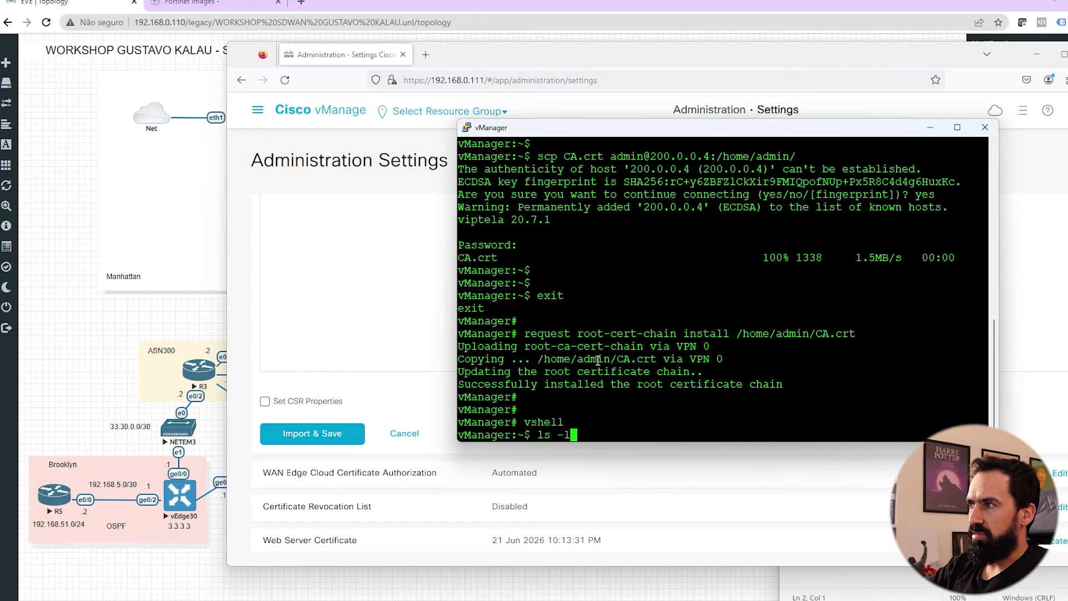
pyautogui.press('Return')
pyautogui.press('Return')
pyautogui.press('Return')
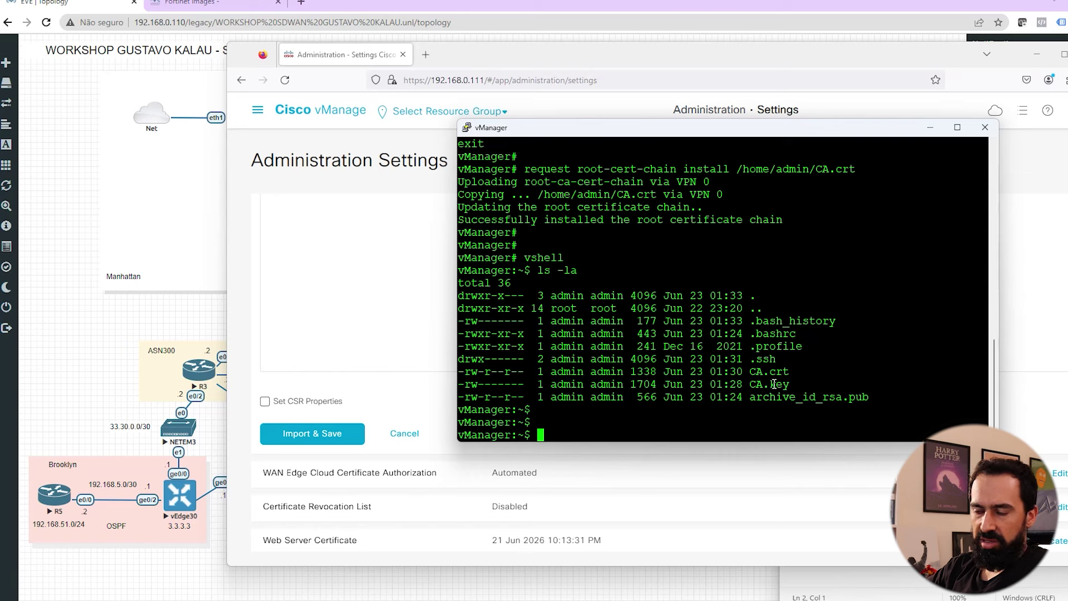
pyautogui.write('cat C')
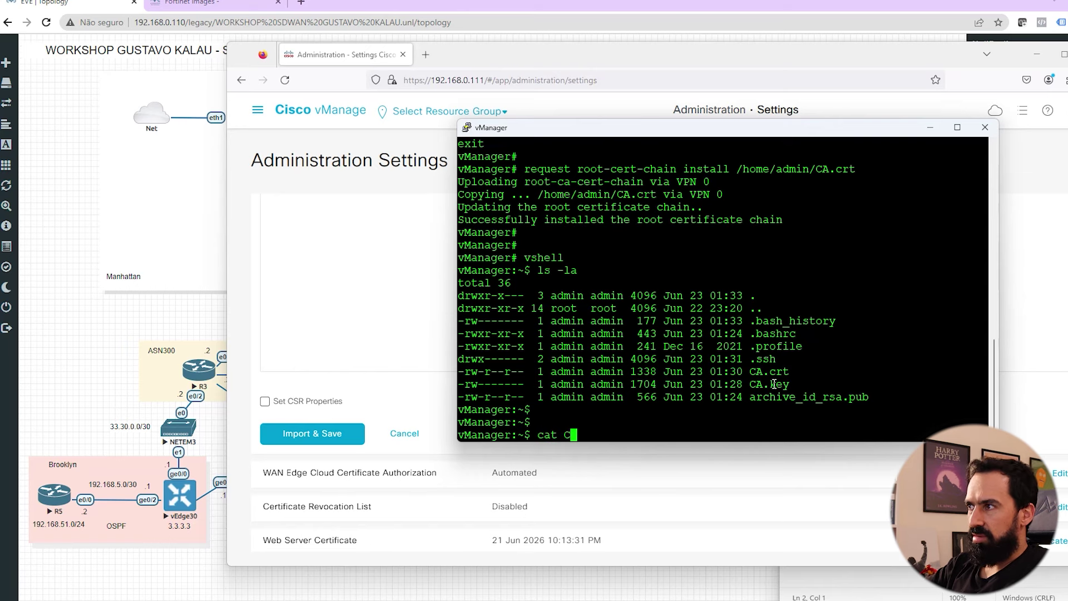
pyautogui.write('A.crt')
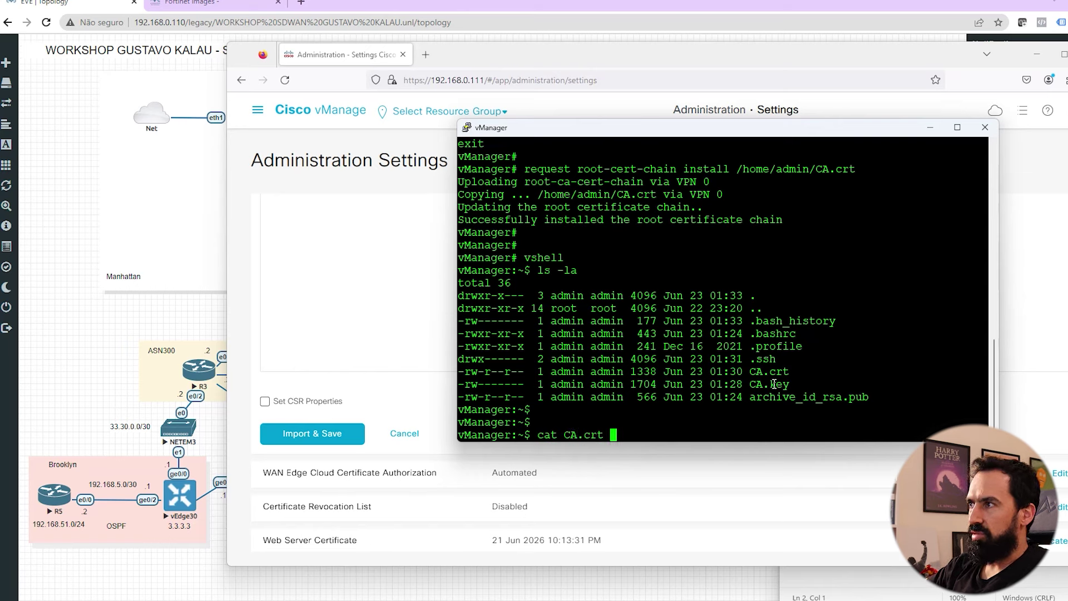
pyautogui.press('Return')
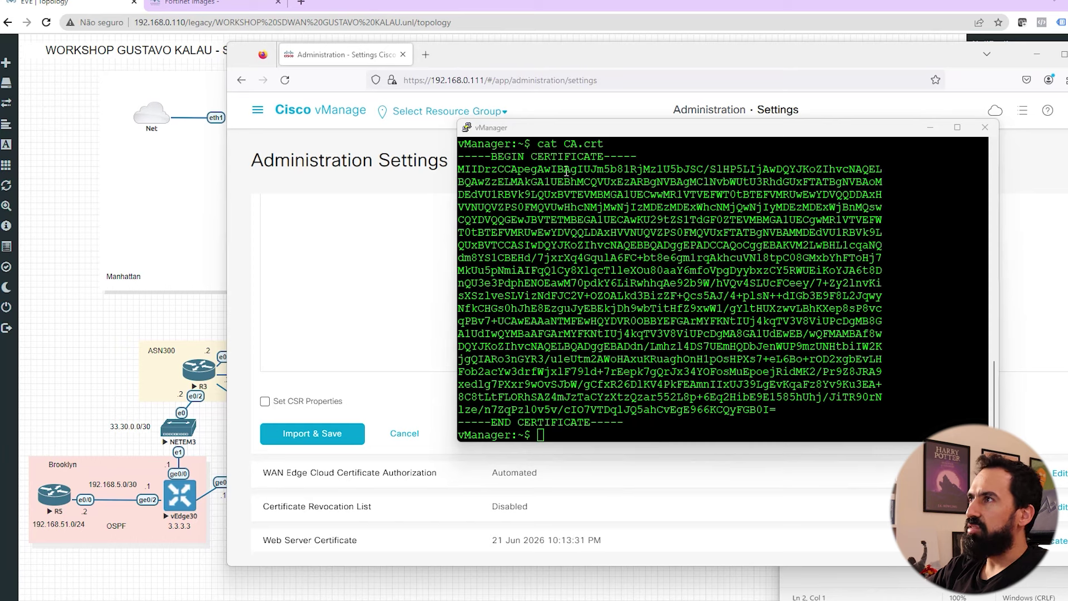
pyautogui.moveTo(504, 168); pyautogui.dragTo(646, 423)
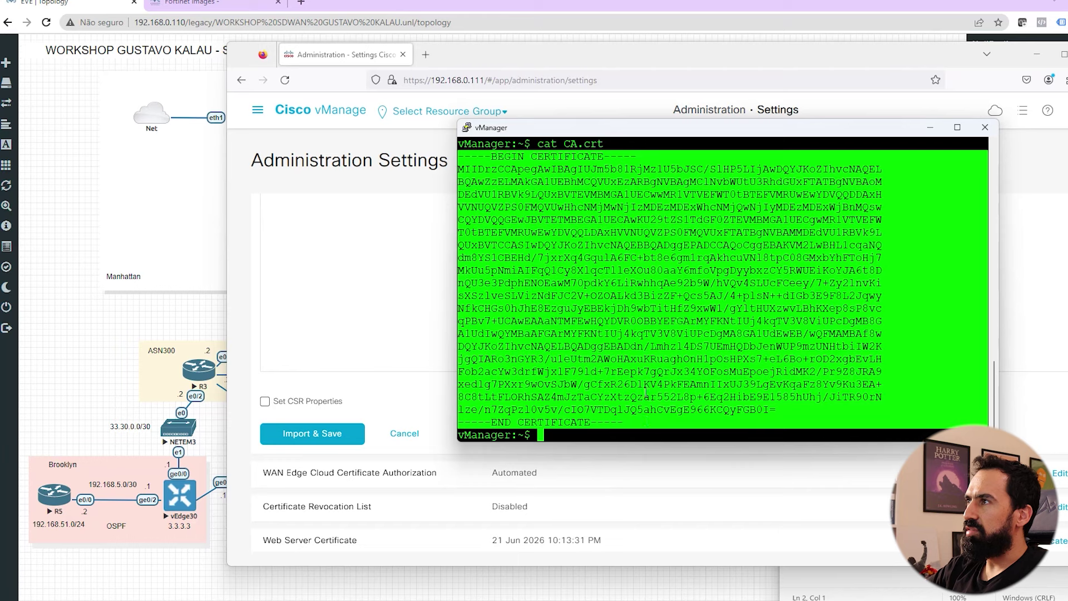
pyautogui.click(325, 222)
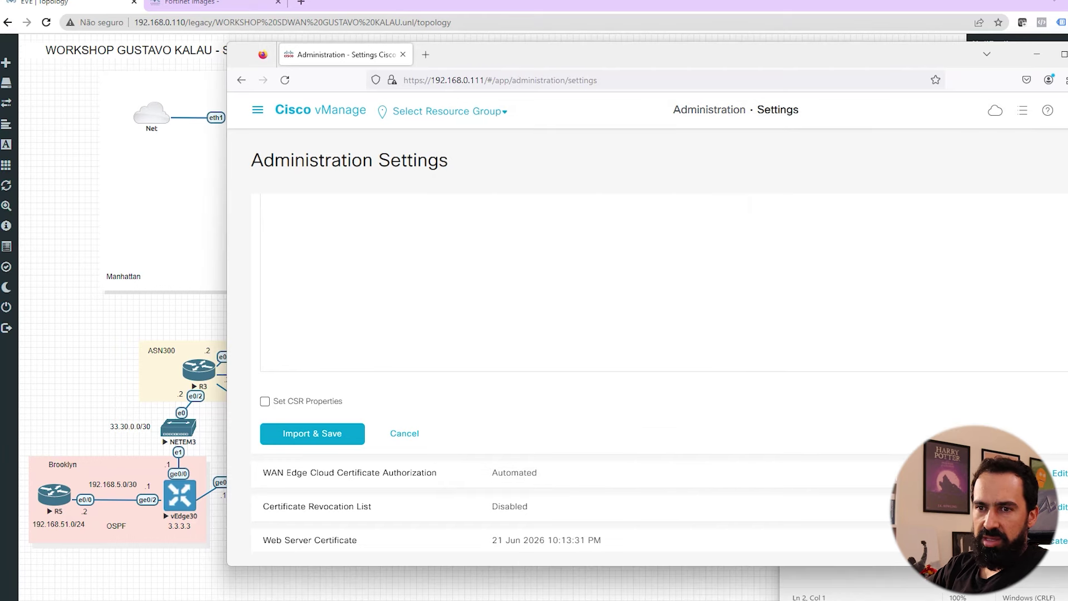
# Paste the CA.crt certificate into the Certificate field, trim the trailing blank line, and Import & Save.
pyautogui.scroll(3, 426, 281)
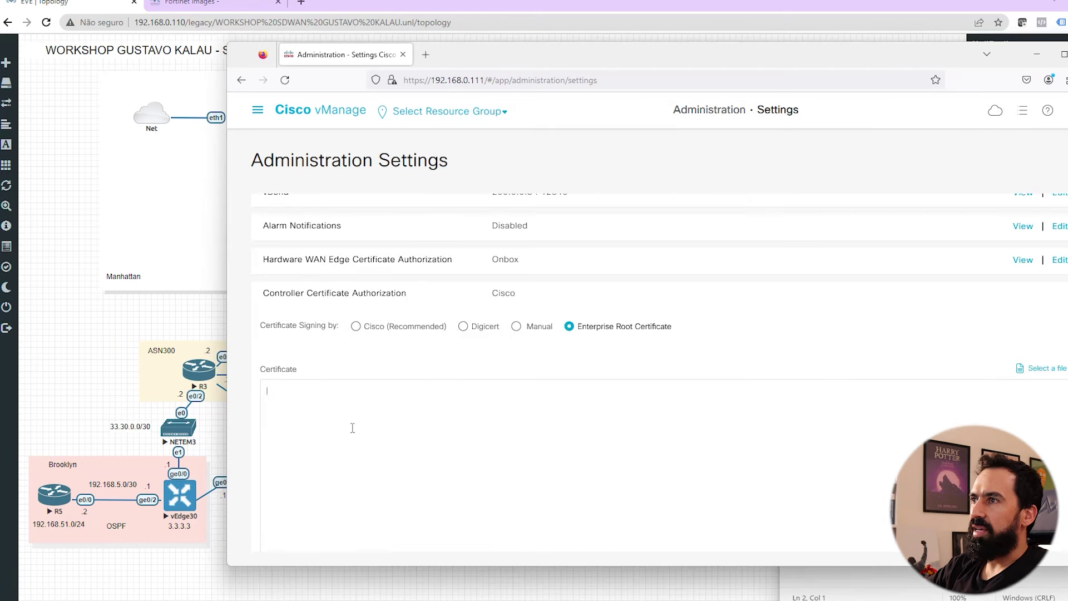
pyautogui.scroll(-2, 333, 414)
pyautogui.hotkey('ctrl', 'v')
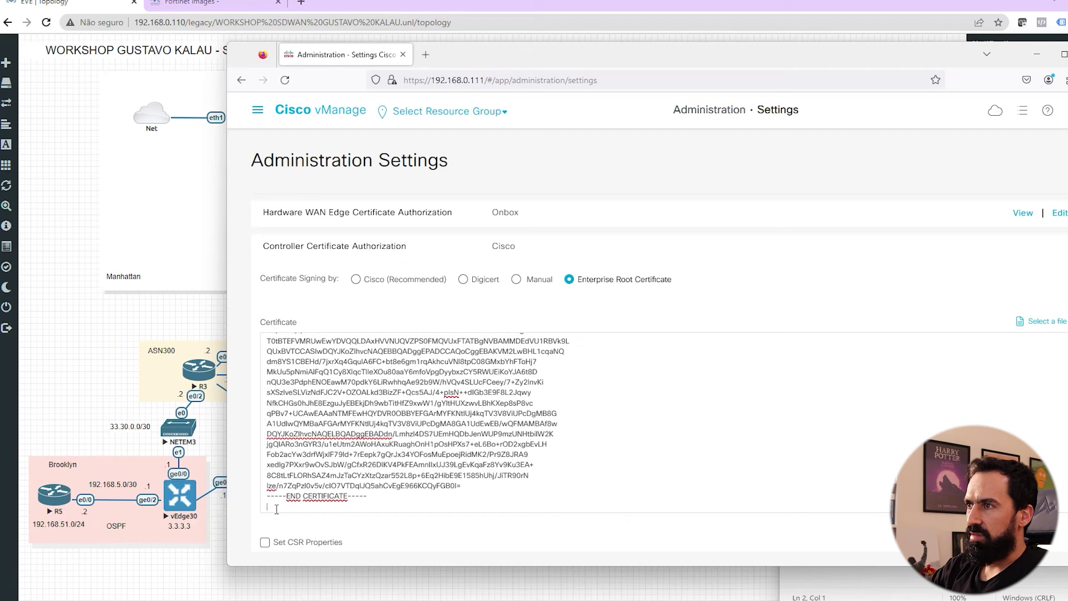
pyautogui.press('BackSpace')
pyautogui.scroll(2, 344, 475)
pyautogui.scroll(-5, 345, 470)
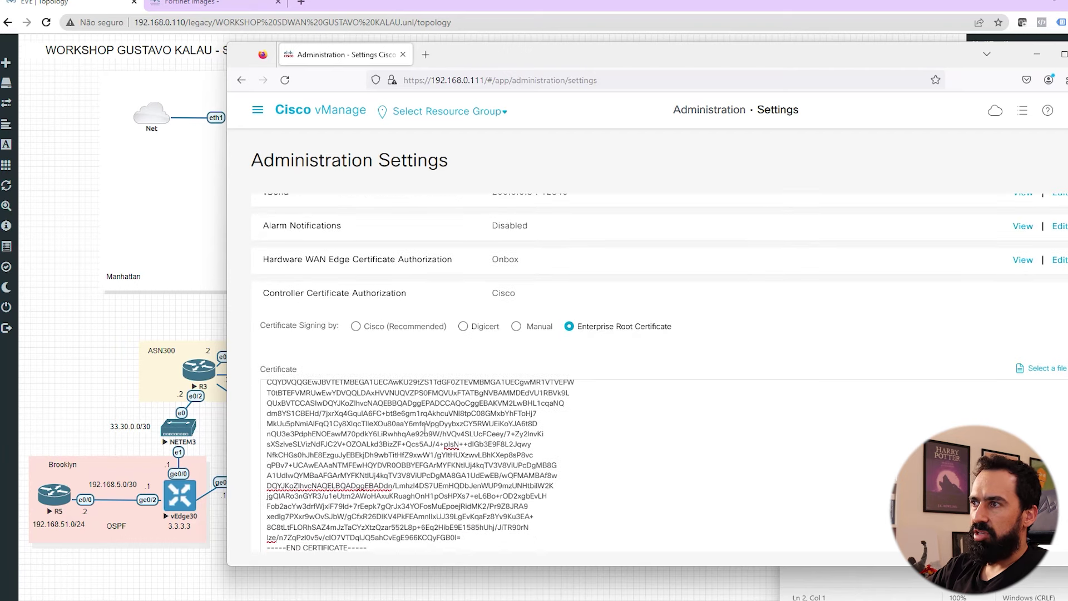
pyautogui.click(346, 442)
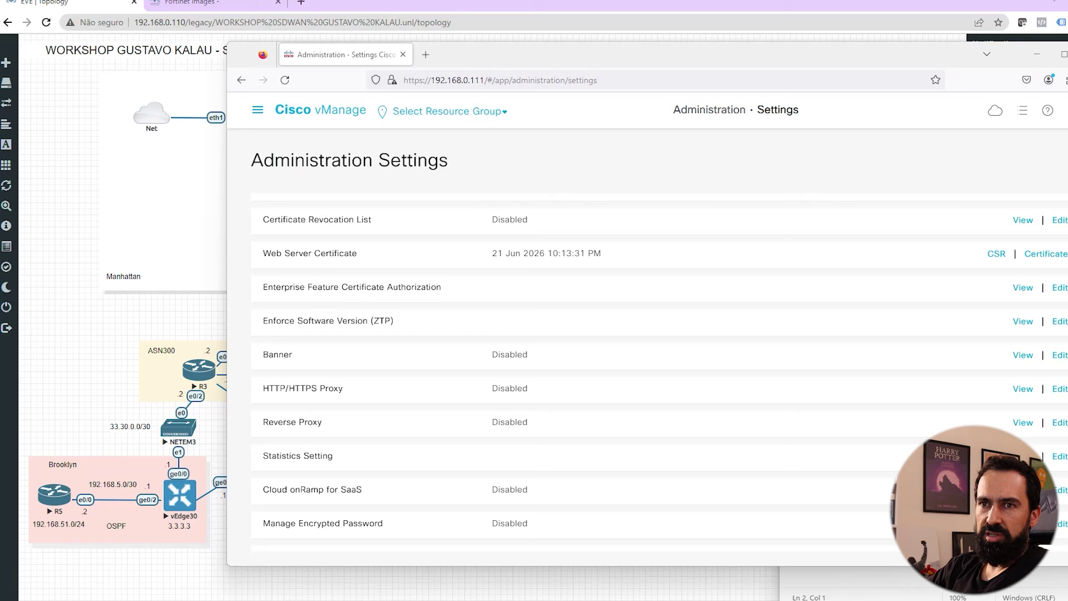
pyautogui.click(258, 110)
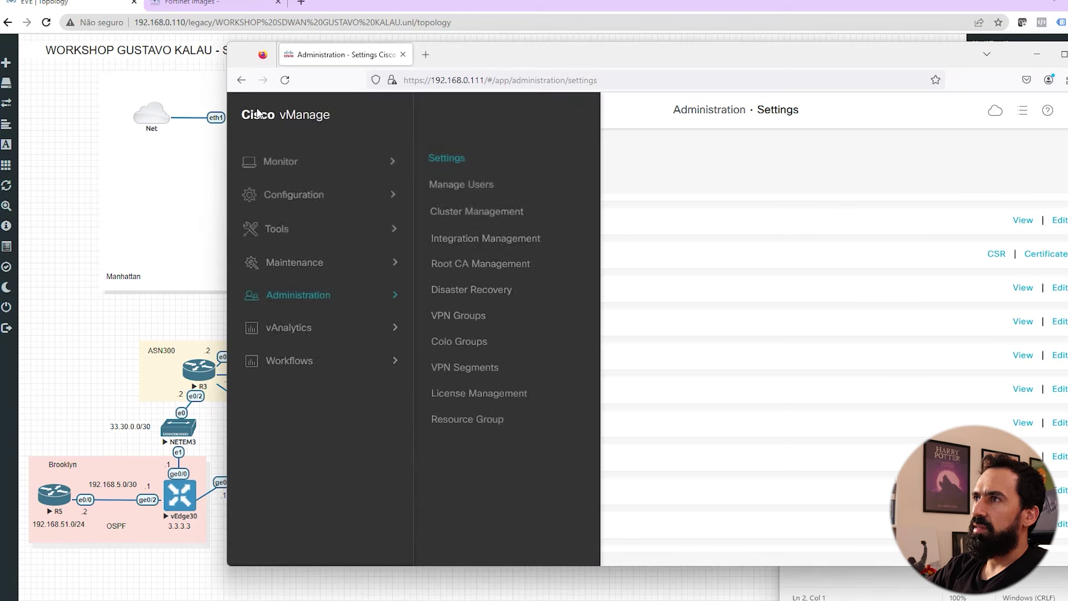
# Add the vBond controller at 200.0.0.3 with user admin and Generate CSR unchecked.
pyautogui.click(301, 195)
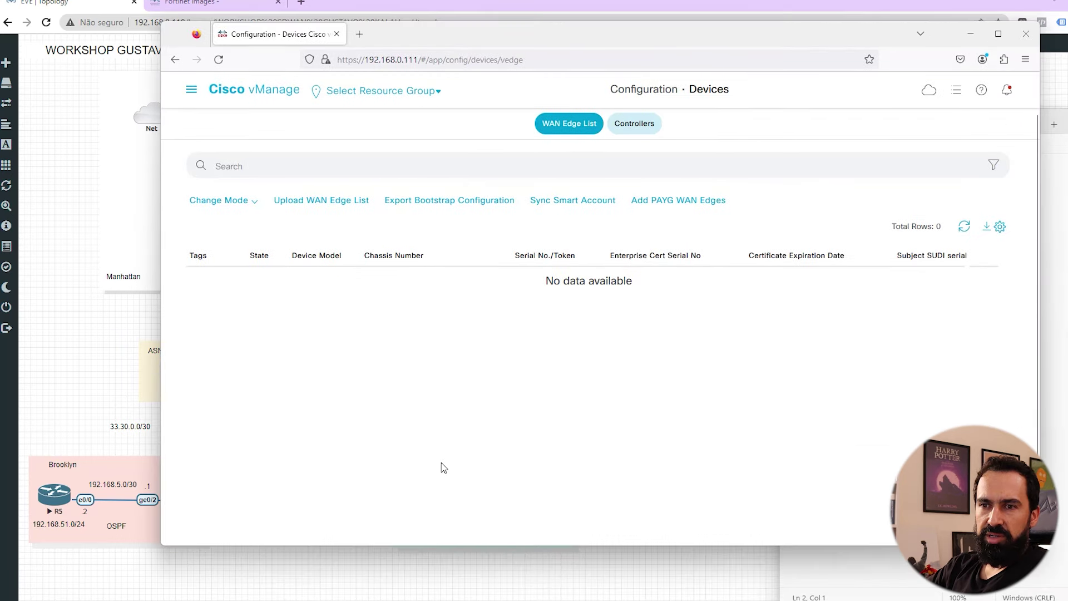
pyautogui.click(637, 133)
pyautogui.click(249, 205)
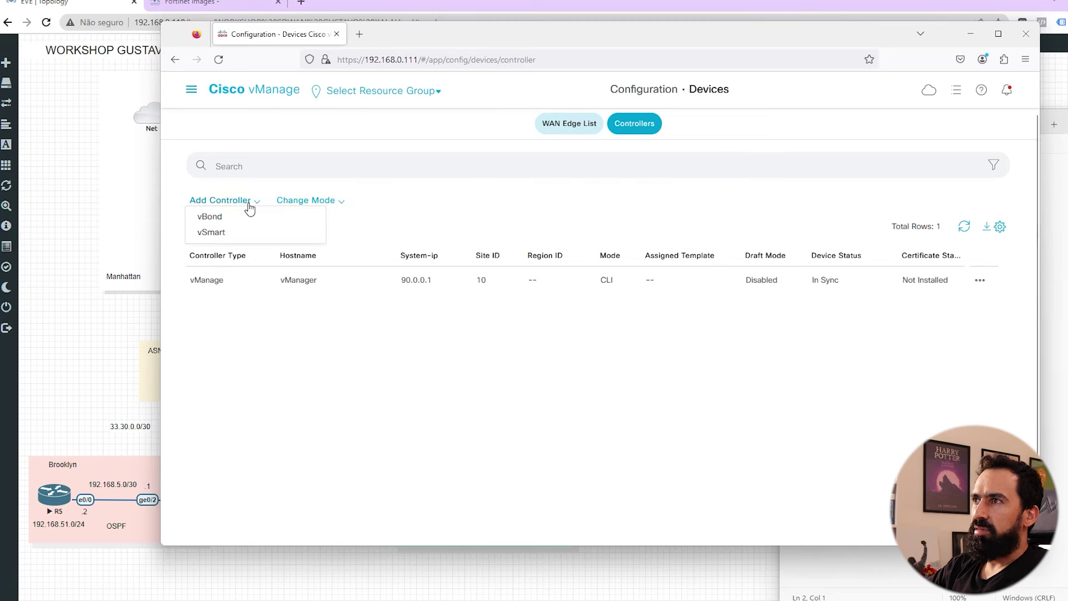
pyautogui.click(225, 220)
pyautogui.click(521, 259)
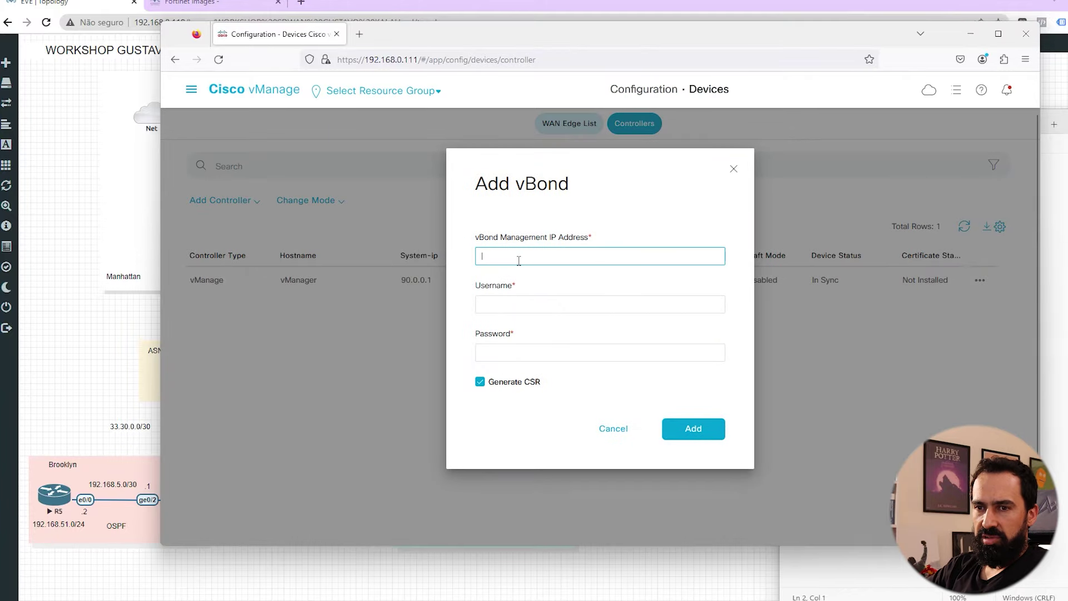
pyautogui.write('200.0.0.3')
pyautogui.click(518, 271)
pyautogui.click(513, 307)
pyautogui.write('admin')
pyautogui.press('Tab')
pyautogui.write('admin')
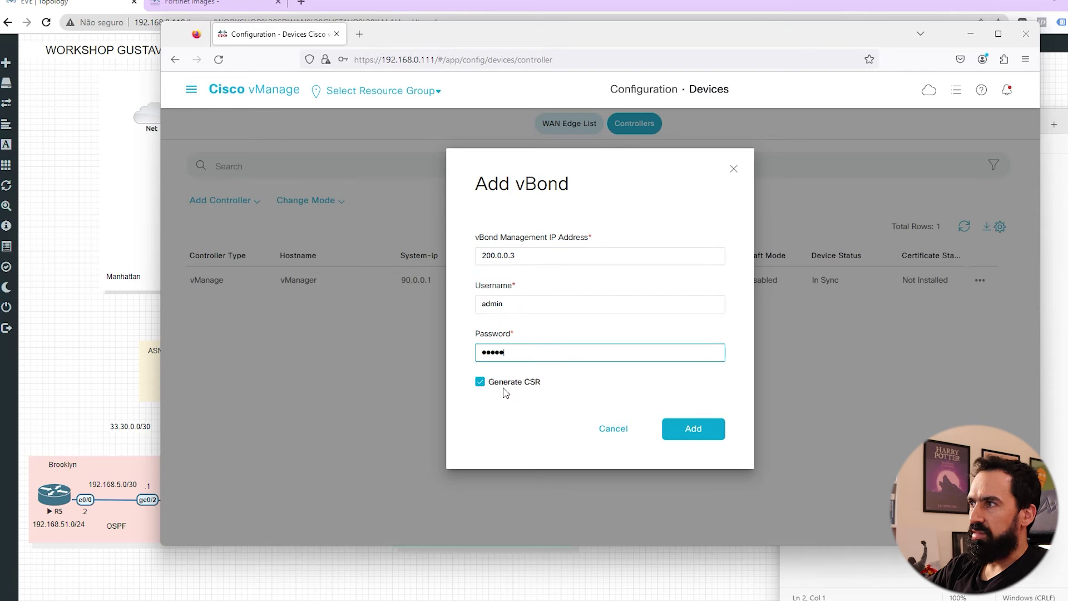
pyautogui.click(483, 385)
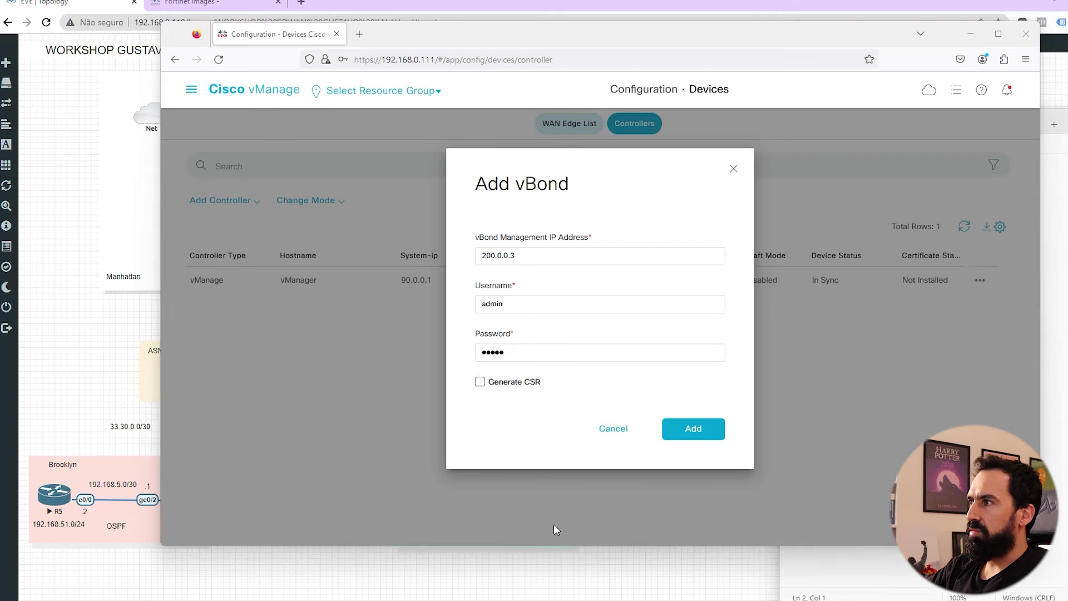
pyautogui.click(715, 429)
pyautogui.click(492, 213)
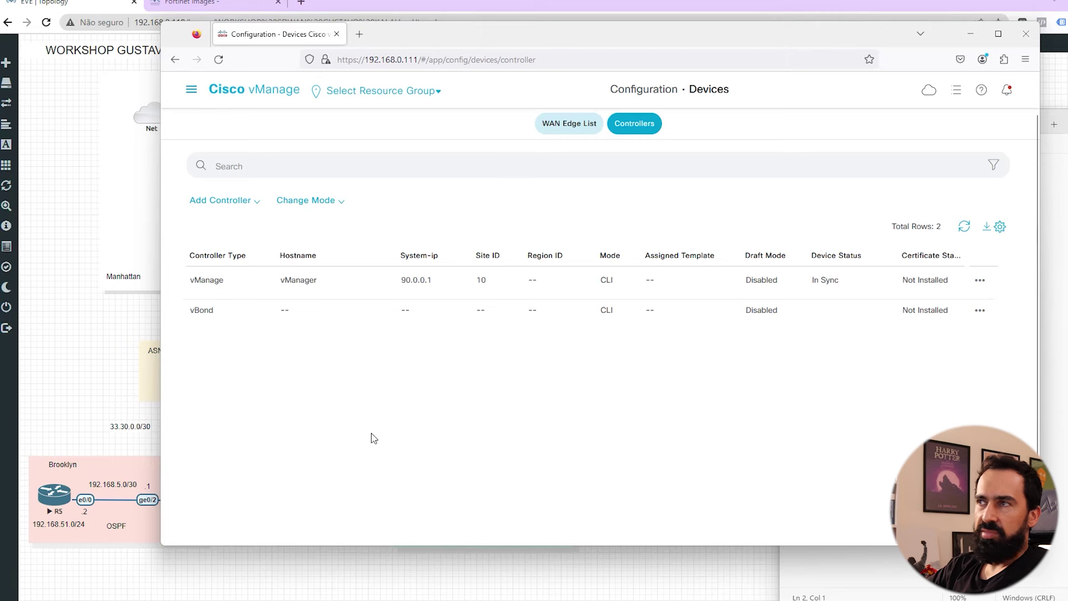
# Add the vSmart controller at 200.0.0.4 with user admin, its password, and Generate CSR unchecked.
pyautogui.click(255, 205)
pyautogui.click(223, 231)
pyautogui.click(532, 234)
pyautogui.write('200.0.0.4')
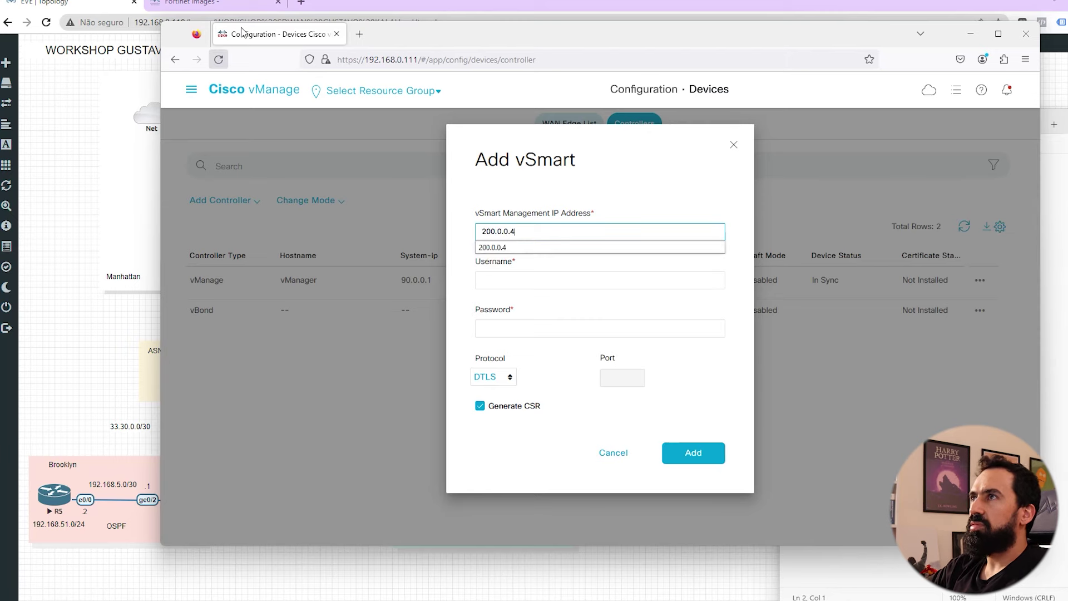
pyautogui.moveTo(241, 31); pyautogui.dragTo(350, 66)
pyautogui.click(664, 317)
pyautogui.write('ad')
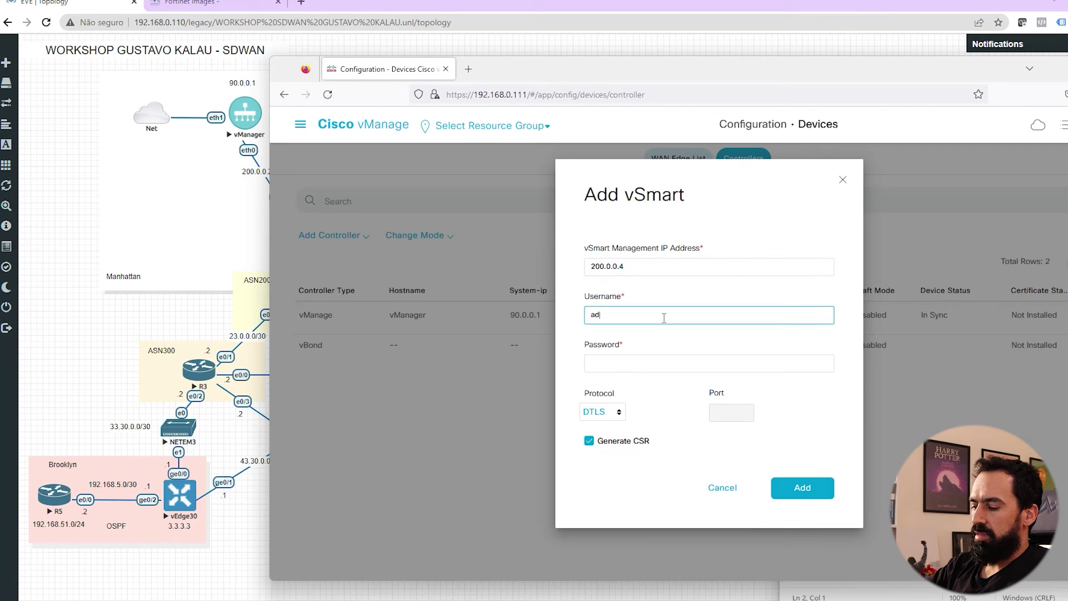
pyautogui.write('min')
pyautogui.press('Tab')
pyautogui.write('ad')
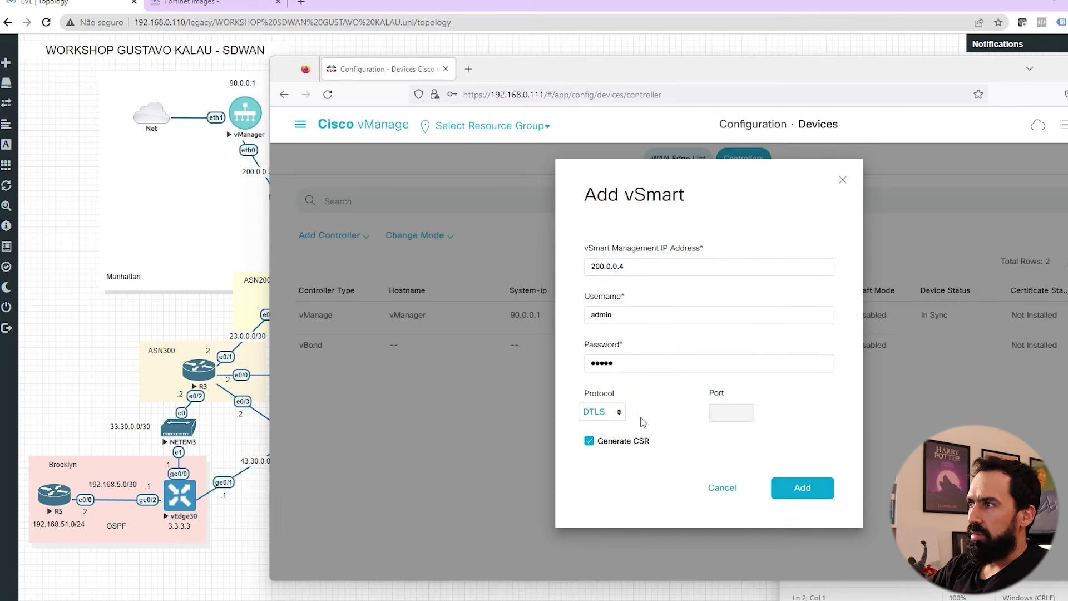
pyautogui.click(589, 441)
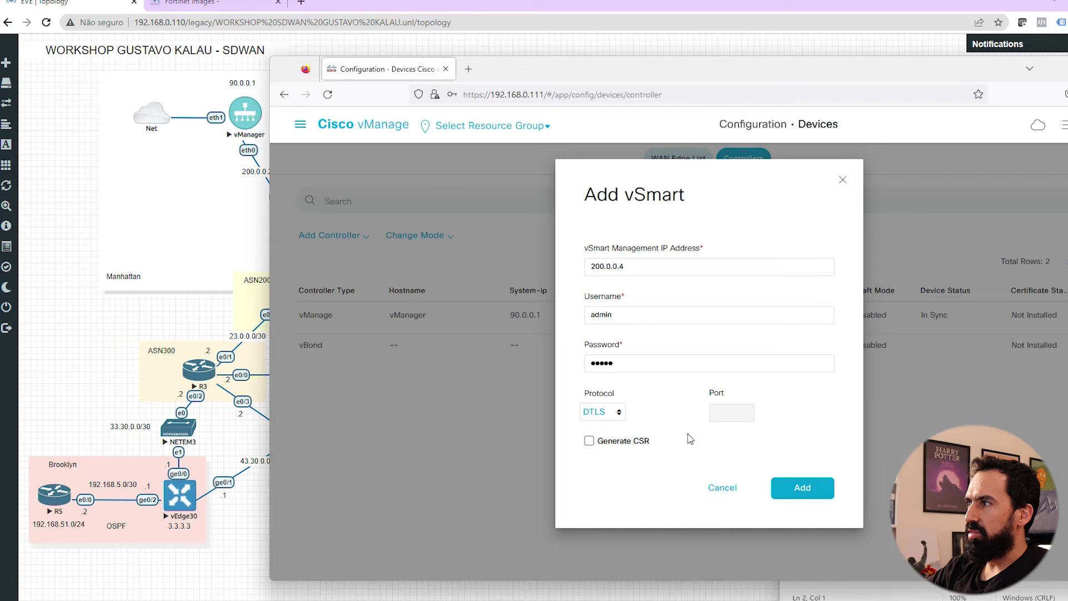
pyautogui.click(802, 488)
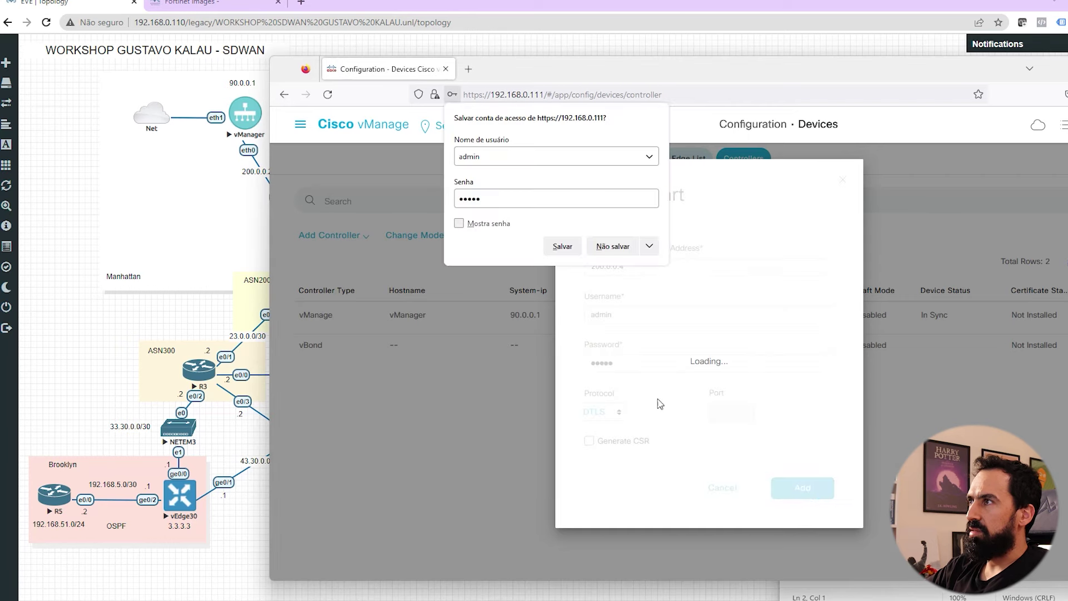
pyautogui.click(613, 250)
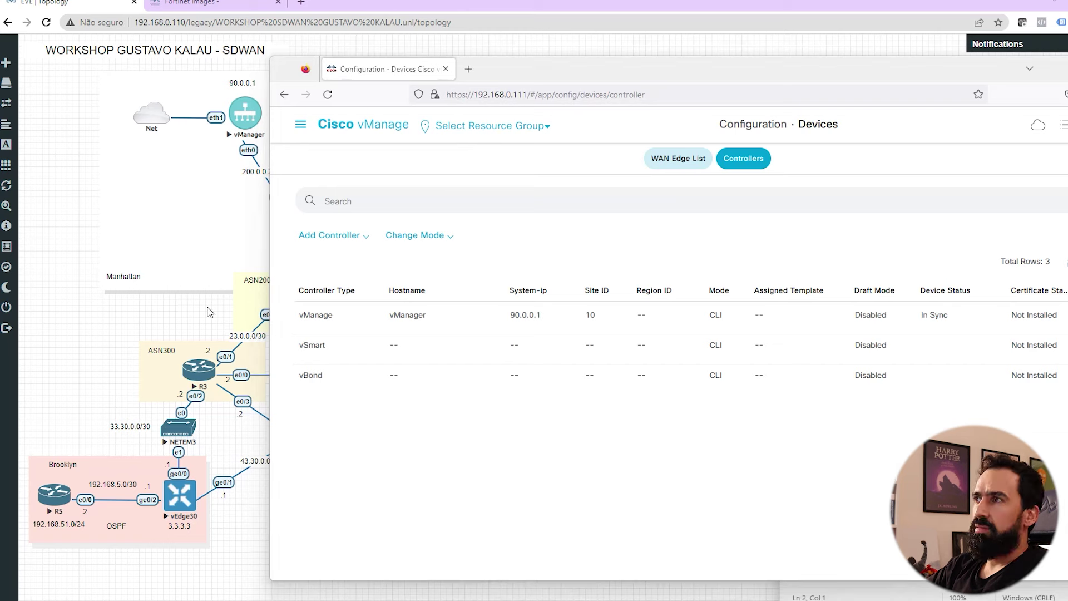
# Show the Controllers list on the Configuration > Certificates page.
pyautogui.click(300, 125)
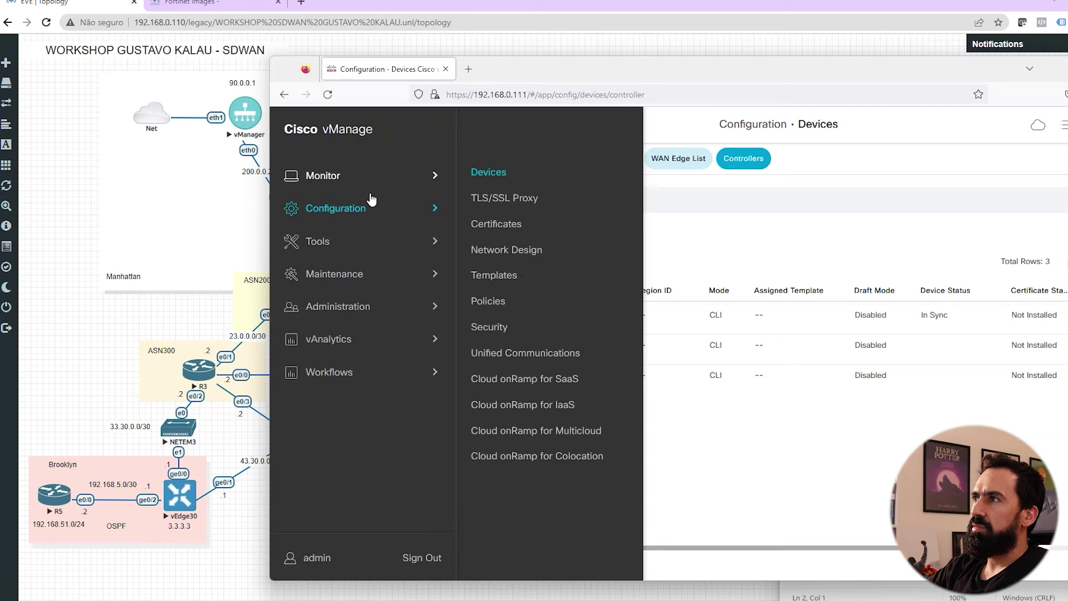
pyautogui.click(512, 224)
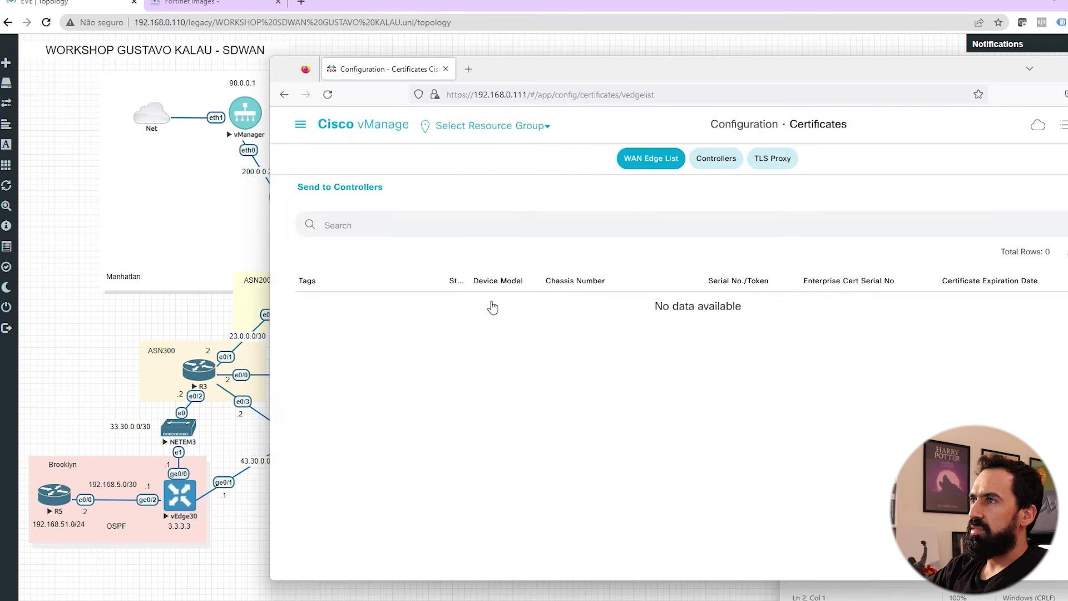
pyautogui.click(710, 159)
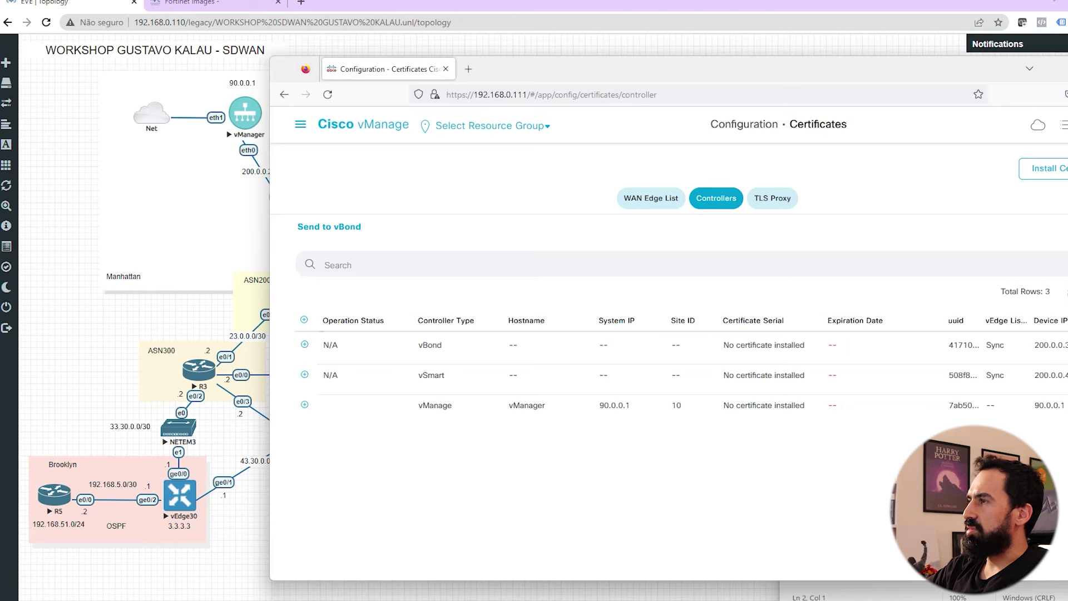
# Generate a CSR for the vBond at 200.0.0.3 and copy its full request text.
pyautogui.click(1065, 345)
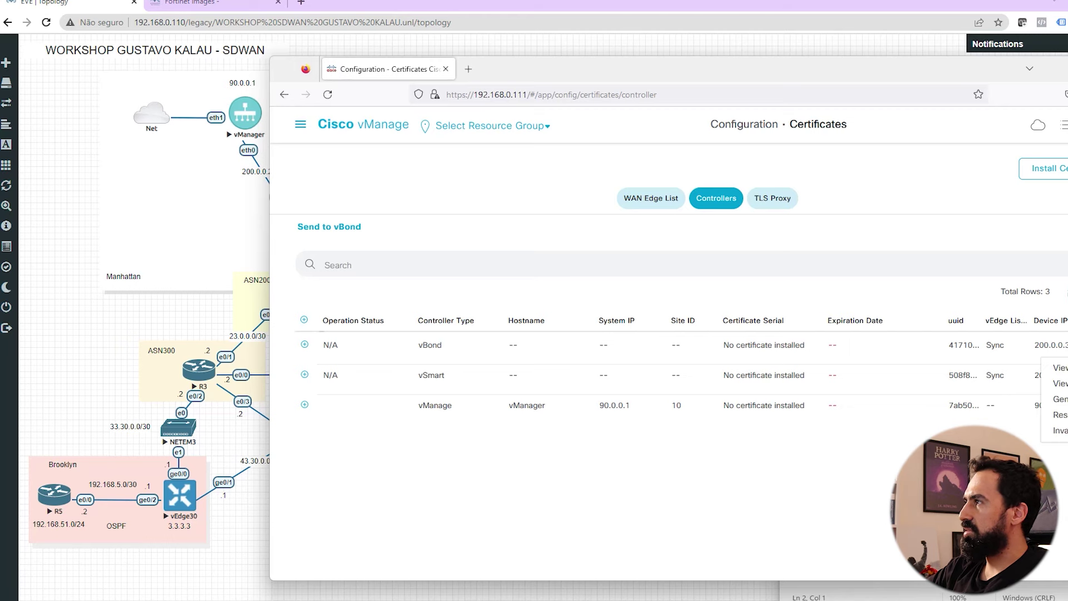
pyautogui.click(1062, 399)
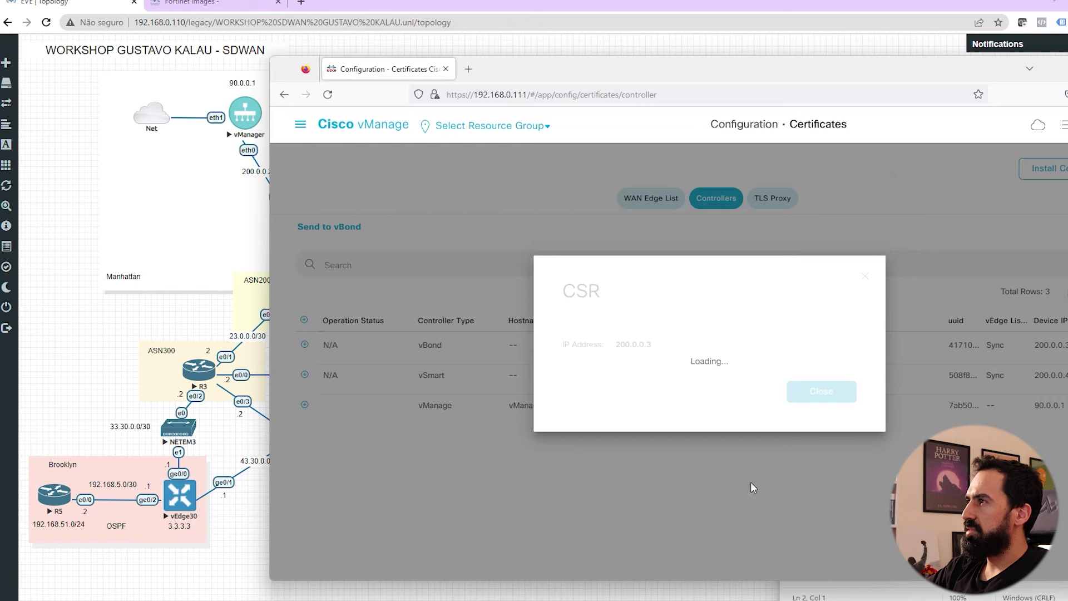
pyautogui.scroll(-5, 786, 377)
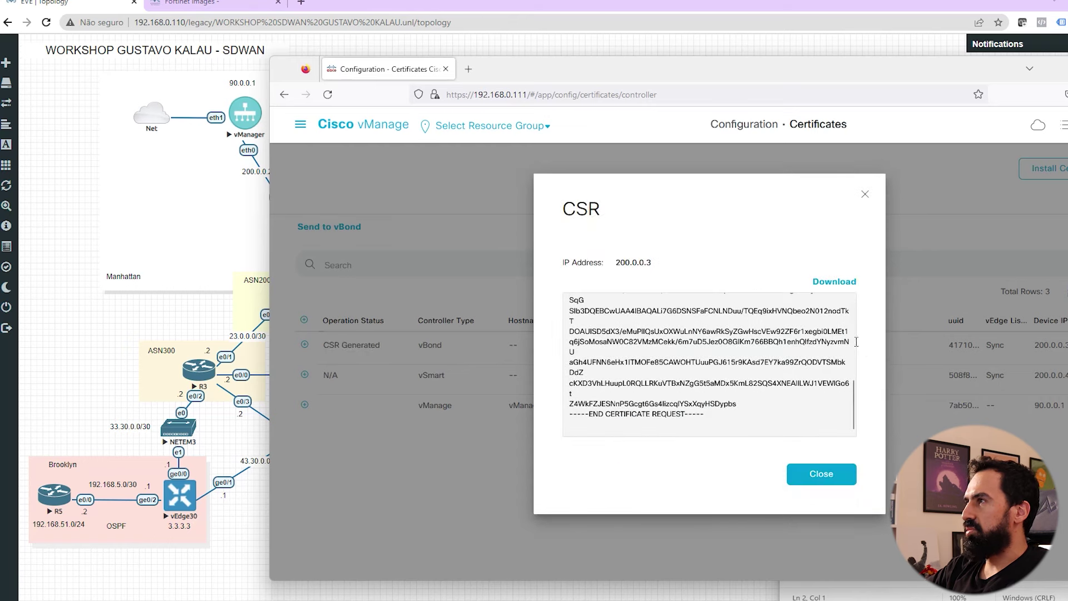
pyautogui.scroll(3, 710, 396)
pyautogui.scroll(3, 710, 396)
pyautogui.scroll(-6, 675, 410)
pyautogui.moveTo(675, 410); pyautogui.dragTo(532, 260)
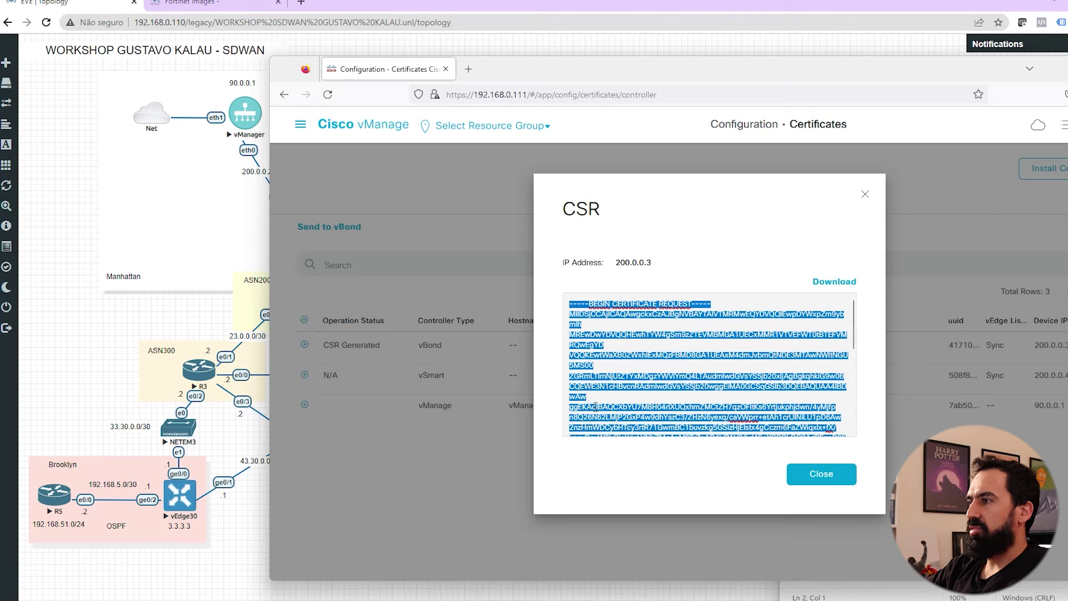
pyautogui.click(615, 600)
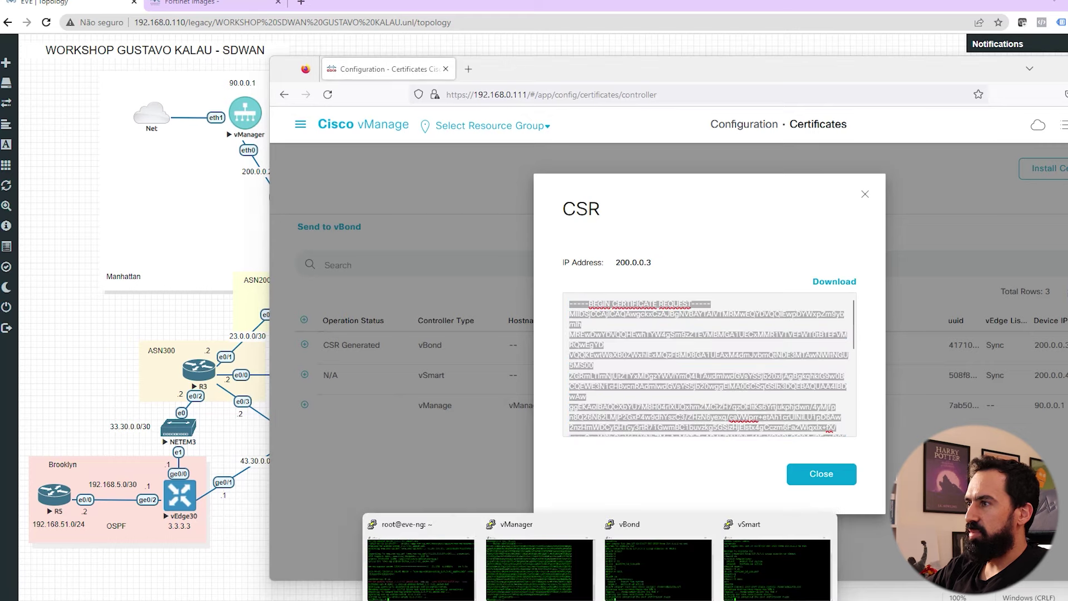
# Create vBond.csr with vim.tiny in the vManager console and paste the CSR text into it.
pyautogui.click(535, 563)
pyautogui.press('Return')
pyautogui.press('Return')
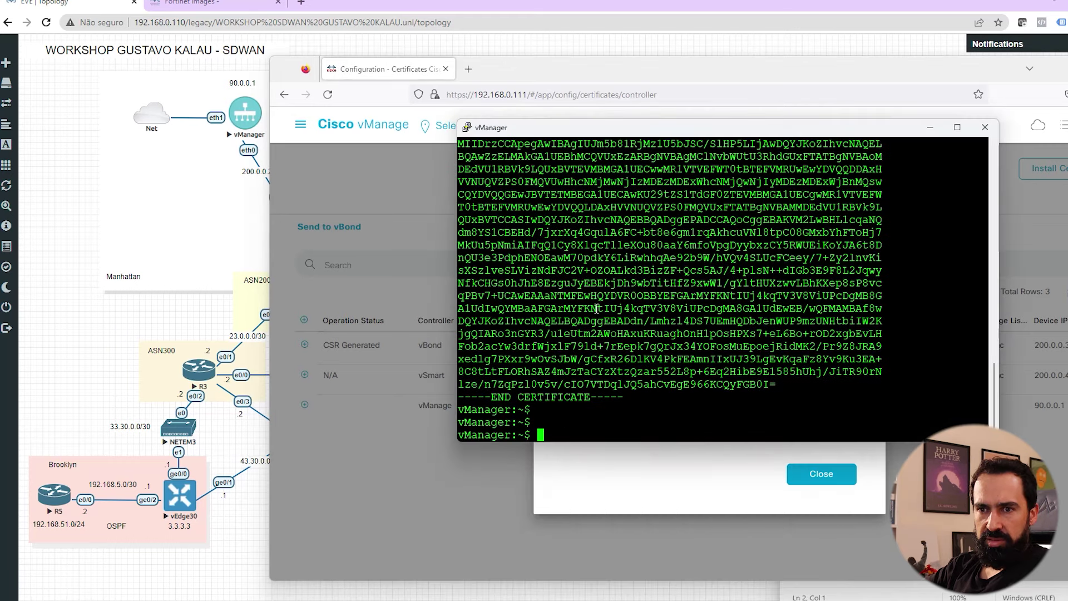
pyautogui.press('Return')
pyautogui.press('Return')
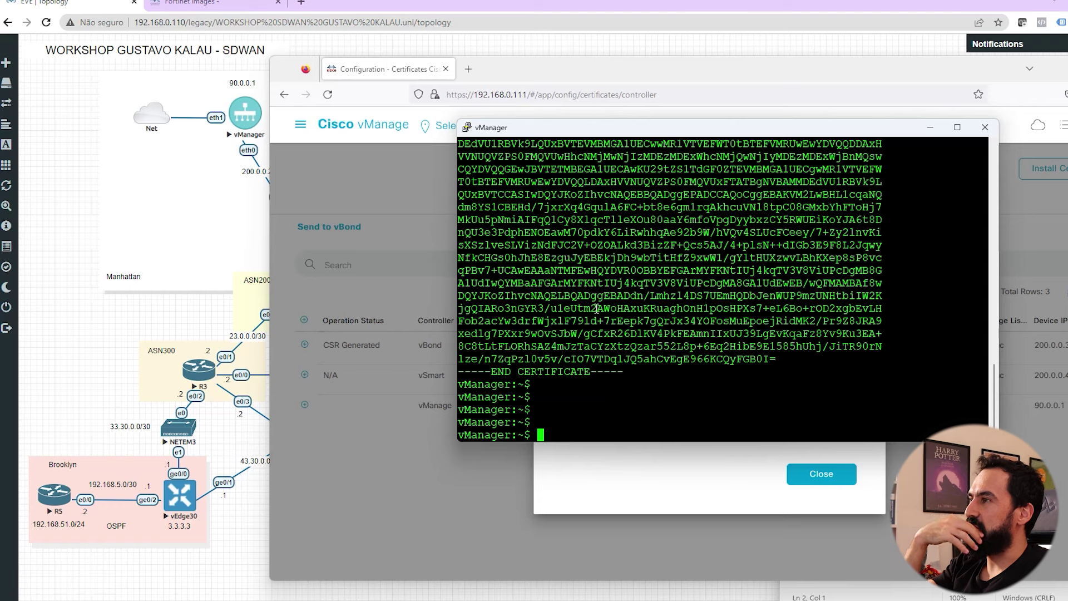
pyautogui.write('vim.')
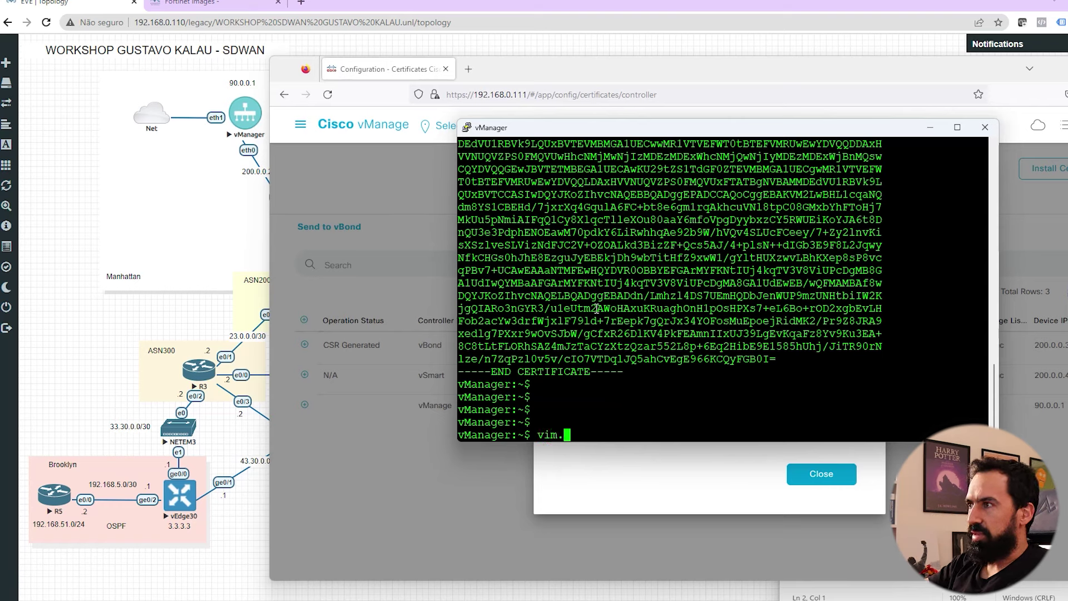
pyautogui.write('tiny')
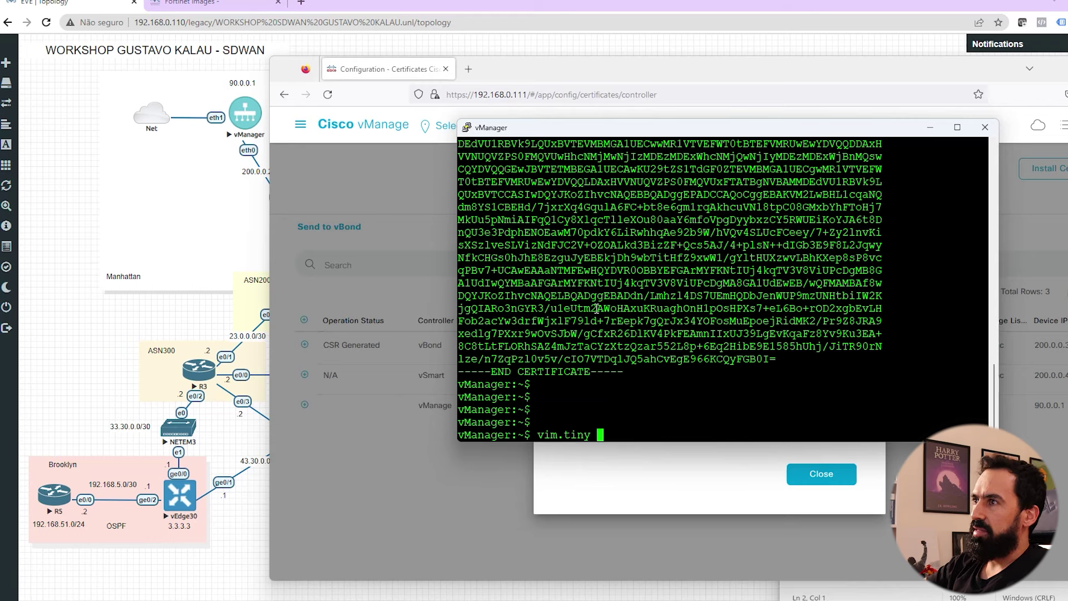
pyautogui.moveTo(597, 131); pyautogui.dragTo(543, 378)
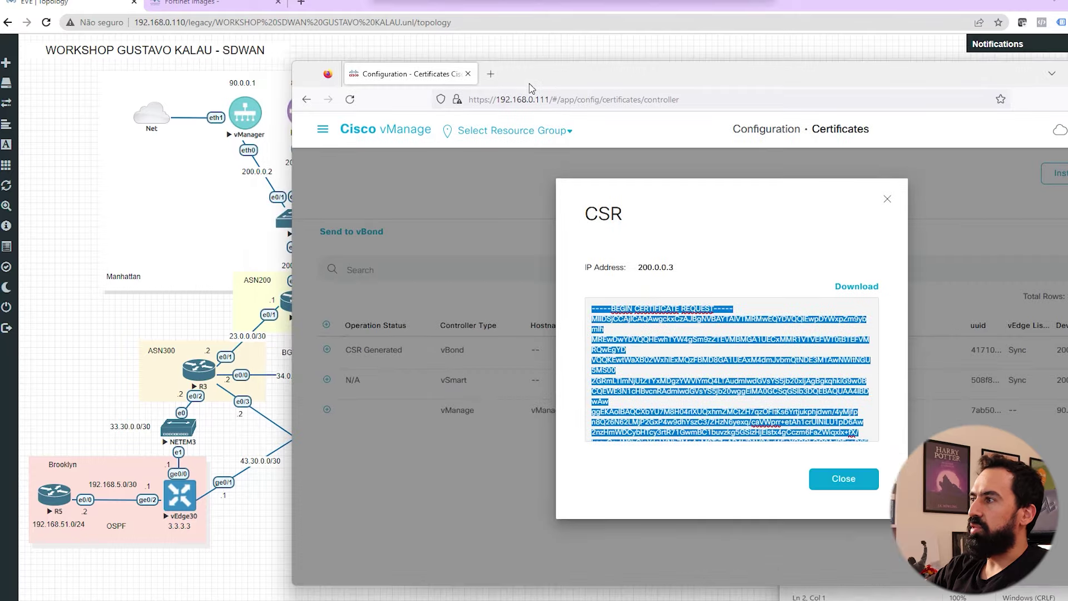
pyautogui.click(536, 557)
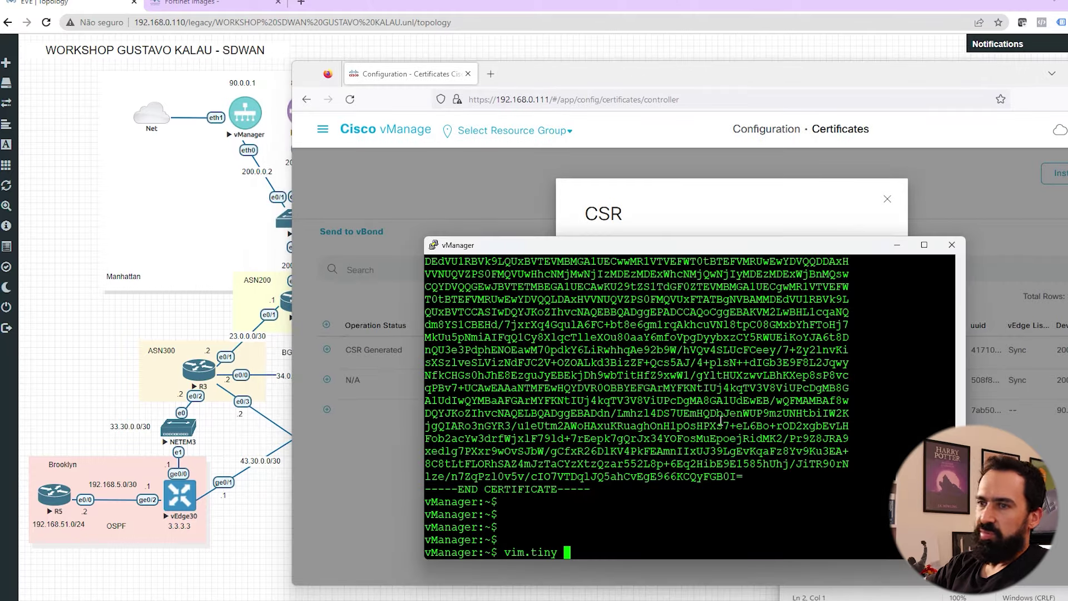
pyautogui.write('vBond.csr')
pyautogui.press('Return')
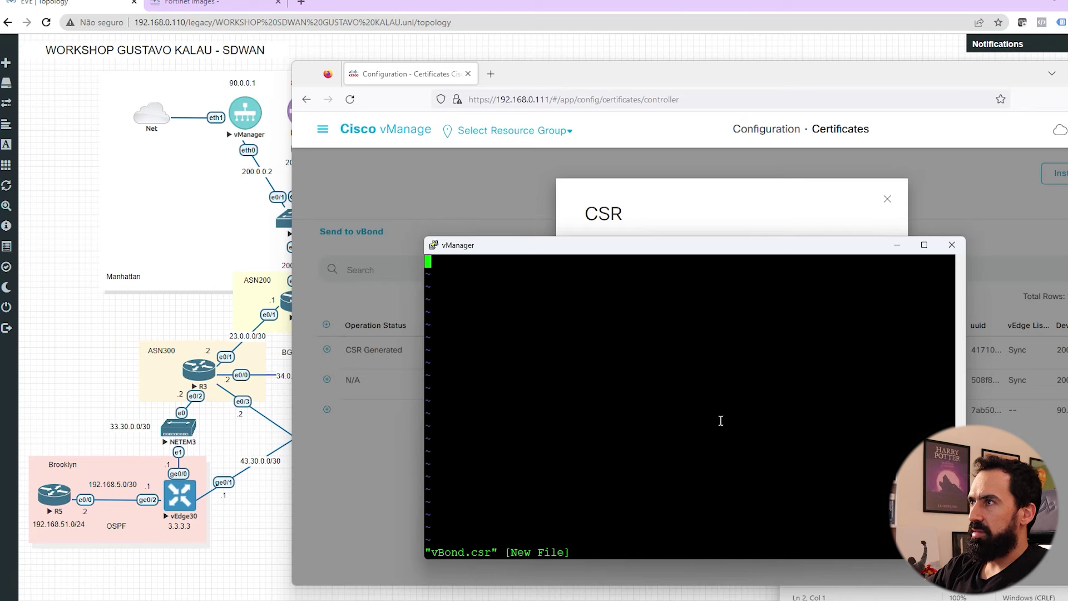
pyautogui.rightClick(448, 262)
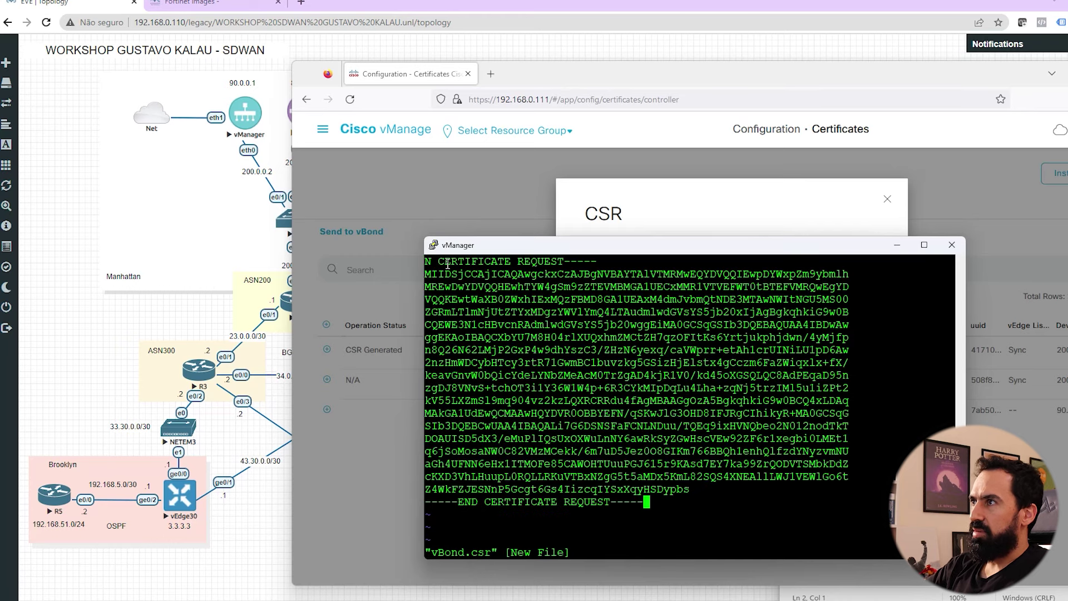
# Restore the missing -----BEGIN header on the first line and save the file with :wq.
pyautogui.press('Escape')
pyautogui.press('Up')
pyautogui.press('Up')
pyautogui.press('Up')
pyautogui.press('Up')
pyautogui.press('Up')
pyautogui.press('Up')
pyautogui.press('Up')
pyautogui.press('Up')
pyautogui.press('Up')
pyautogui.press('Up')
pyautogui.press('Up')
pyautogui.press('Up')
pyautogui.press('Up')
pyautogui.press('Up')
pyautogui.press('Up')
pyautogui.press('Up')
pyautogui.press('Up')
pyautogui.press('Up')
pyautogui.press('Up')
pyautogui.press('Left')
pyautogui.press('Left')
pyautogui.press('Left')
pyautogui.press('Left')
pyautogui.press('Left')
pyautogui.press('Left')
pyautogui.press('Left')
pyautogui.press('Left')
pyautogui.press('Left')
pyautogui.press('Left')
pyautogui.press('Left')
pyautogui.press('Left')
pyautogui.press('Left')
pyautogui.press('Left')
pyautogui.press('Left')
pyautogui.press('Left')
pyautogui.press('Left')
pyautogui.press('Left')
pyautogui.press('Left')
pyautogui.press('Left')
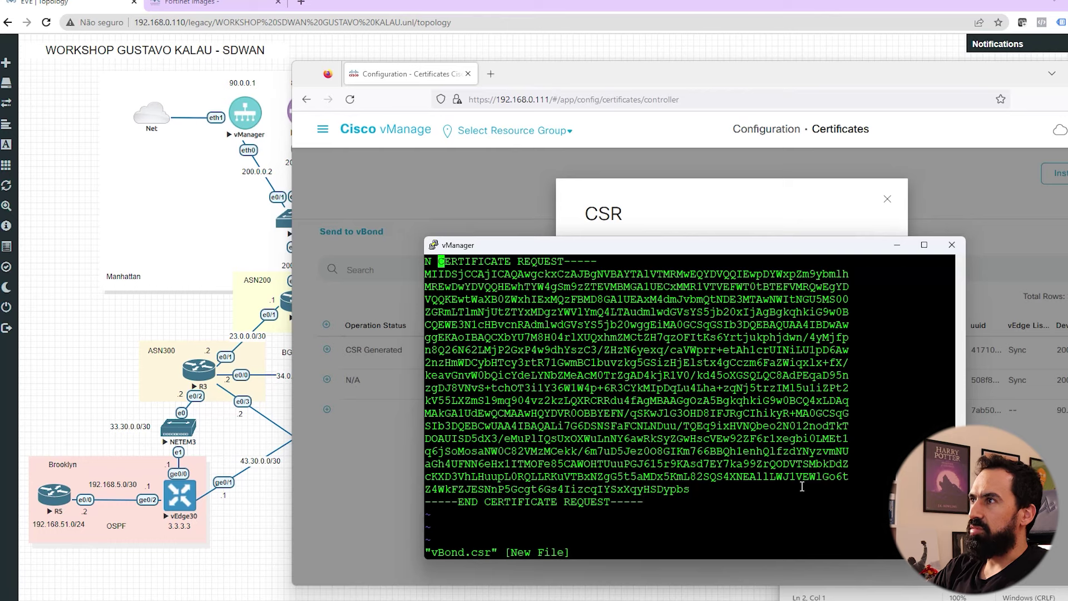
pyautogui.moveTo(715, 251); pyautogui.dragTo(1038, 235)
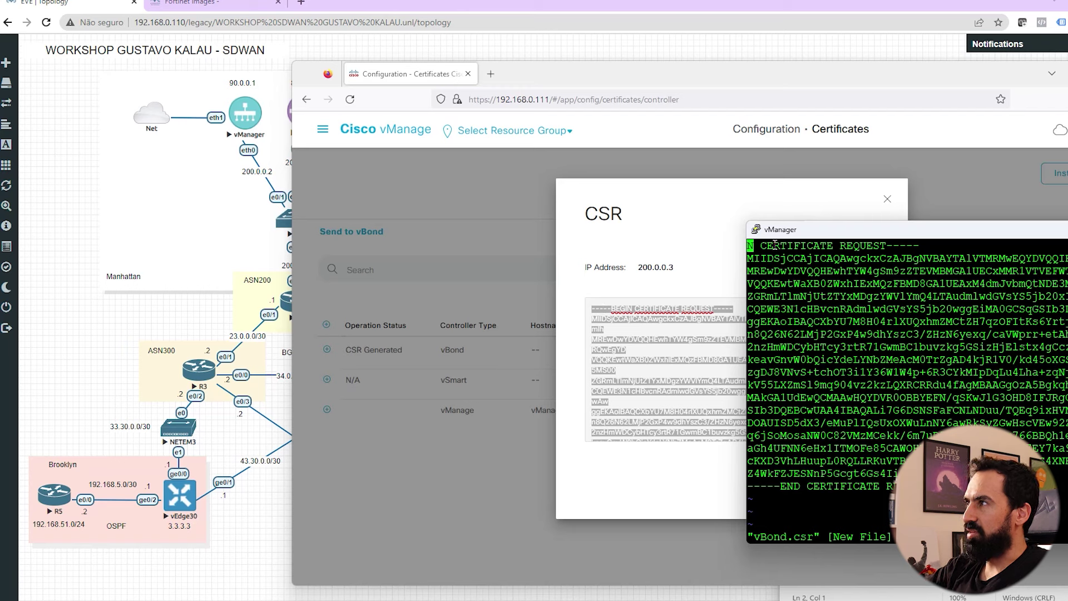
pyautogui.write('---')
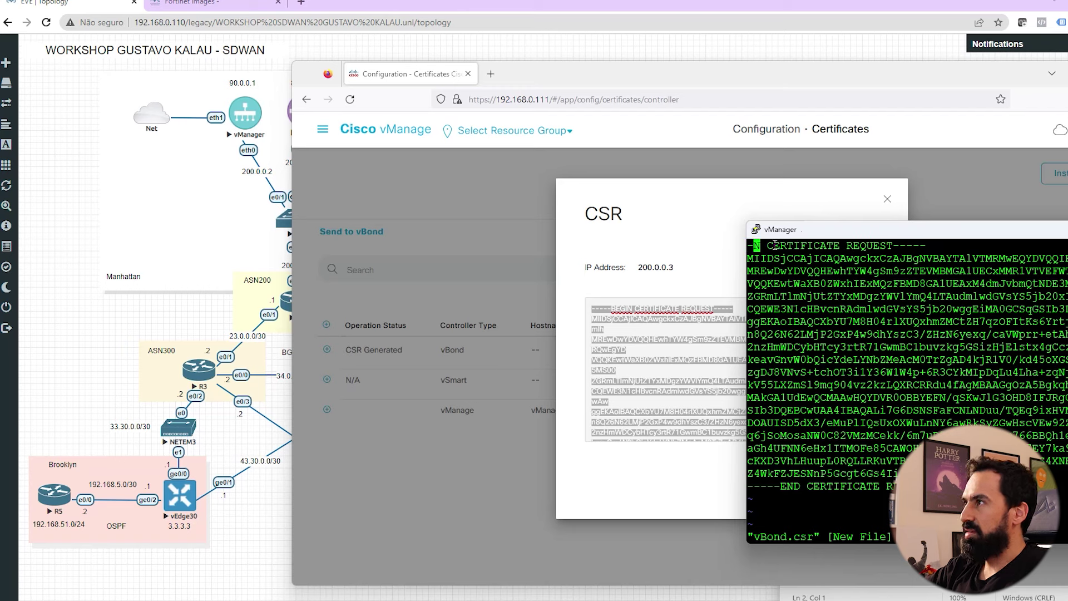
pyautogui.write('---')
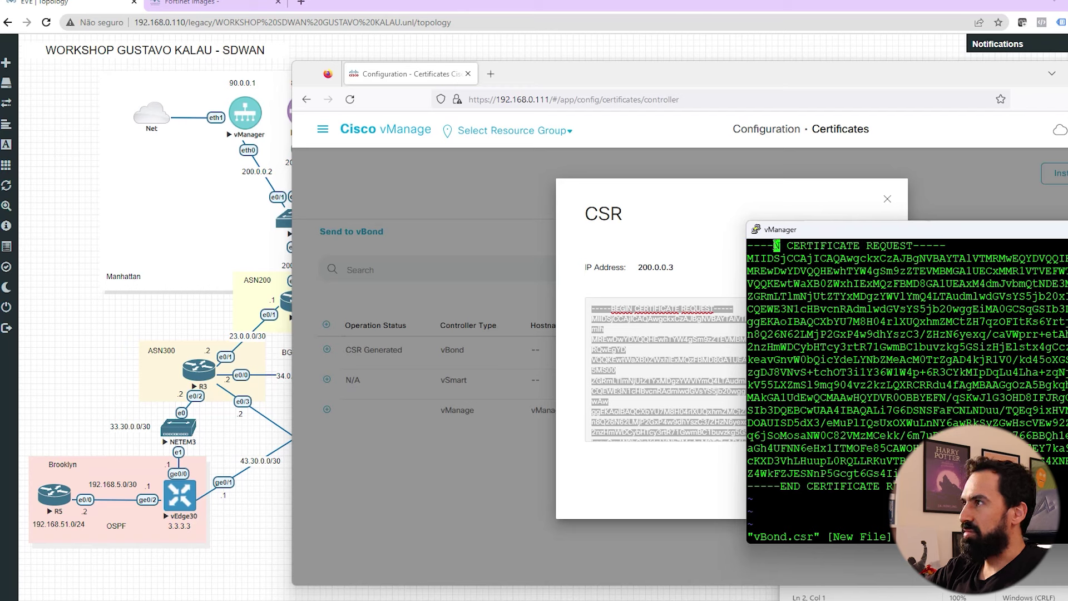
pyautogui.write('BEGI')
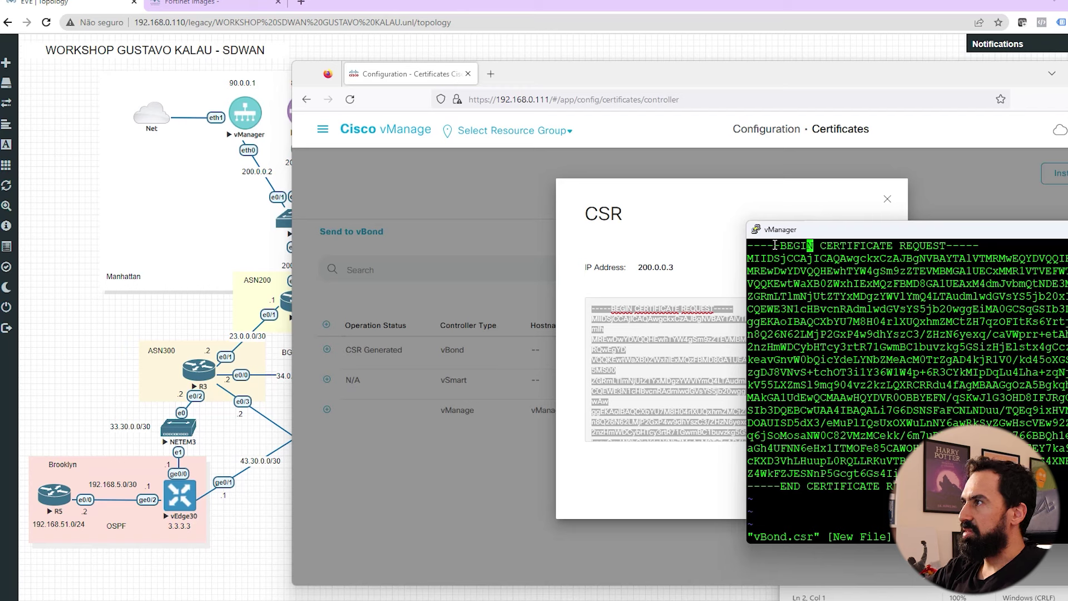
pyautogui.press('Escape')
pyautogui.write(':wq')
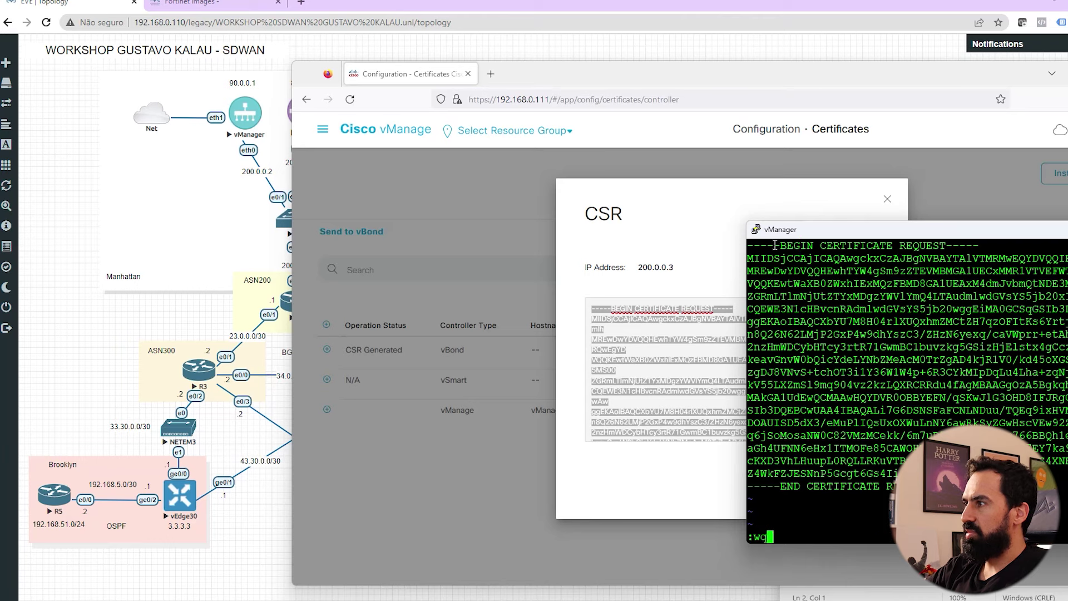
pyautogui.press('Return')
# List the files, print vBond.csr to verify the request, then close the vBond CSR dialog.
pyautogui.write('sl')
pyautogui.press('Return')
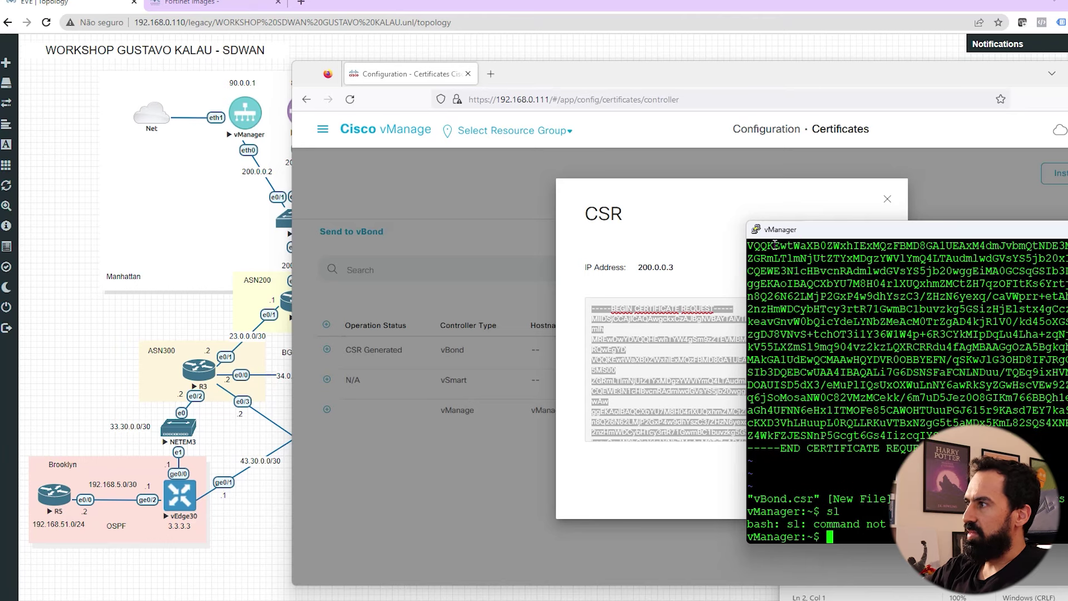
pyautogui.write('ls')
pyautogui.press('Return')
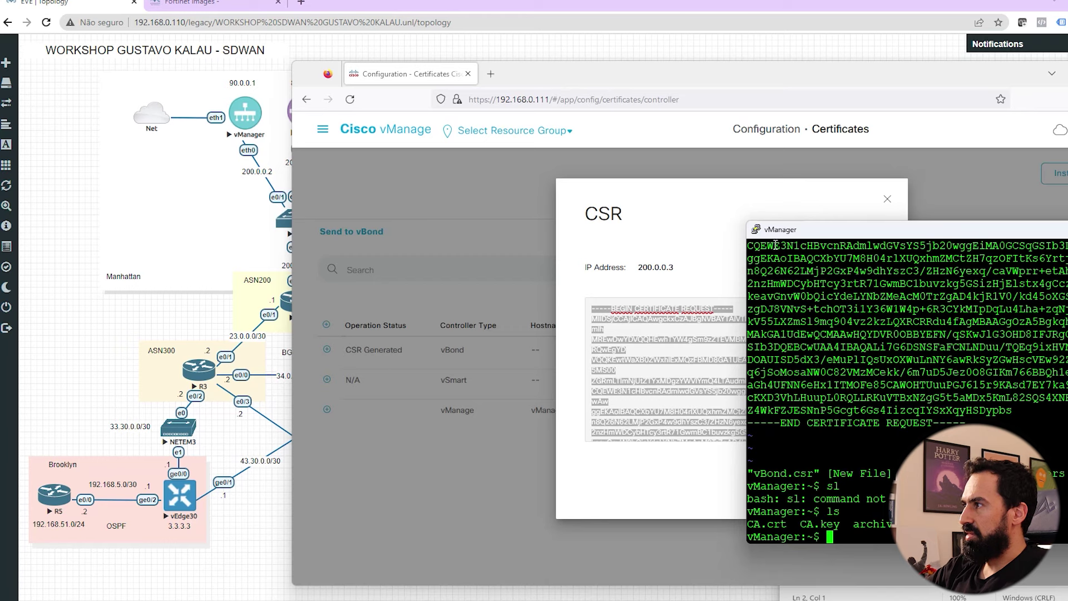
pyautogui.write('cat')
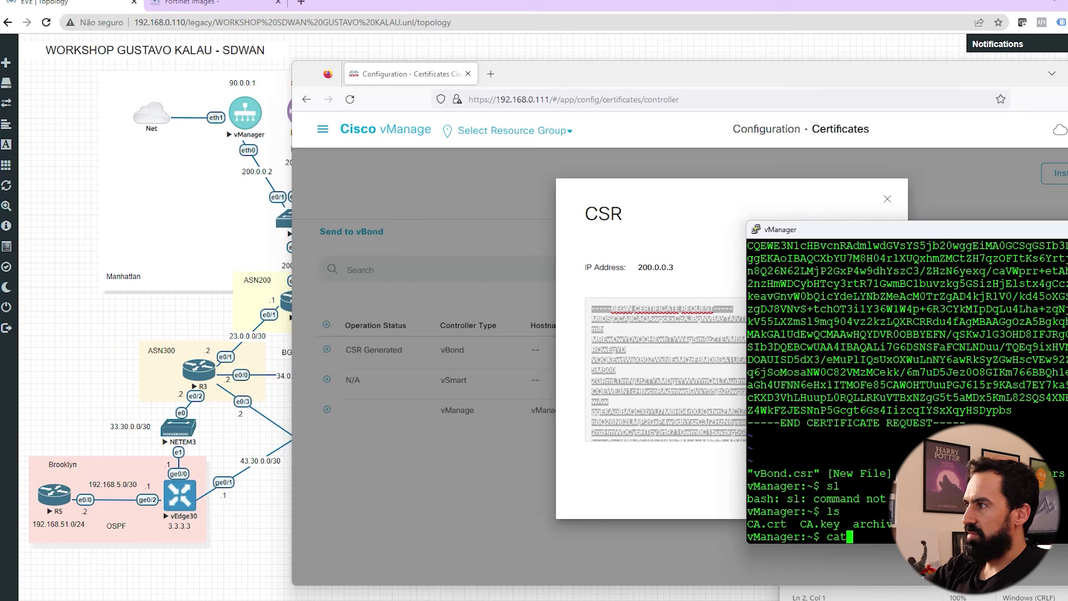
pyautogui.write(' vBond.')
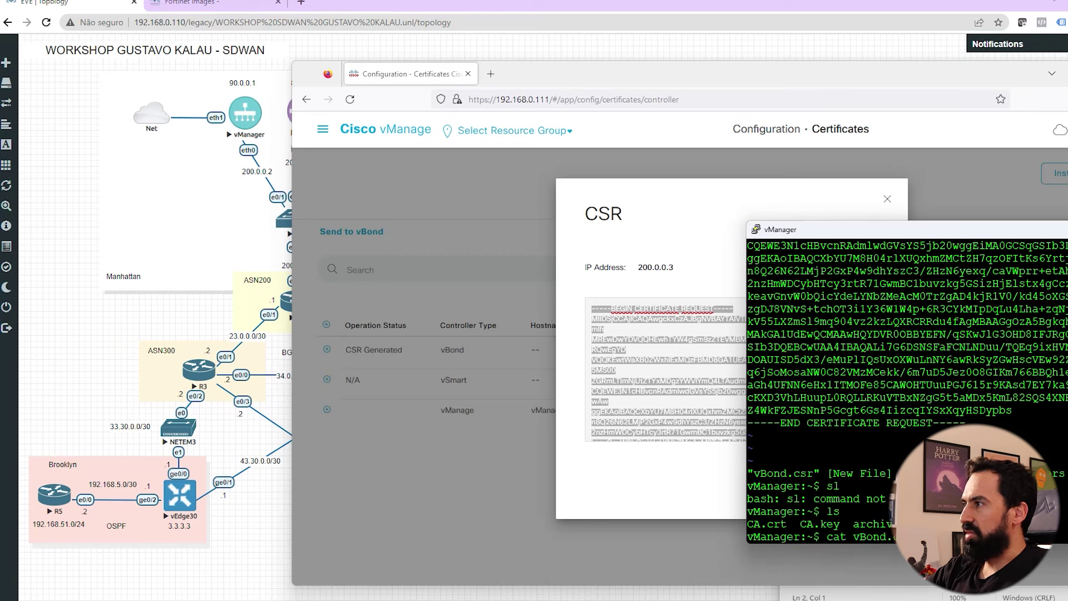
pyautogui.write('csr')
pyautogui.press('Return')
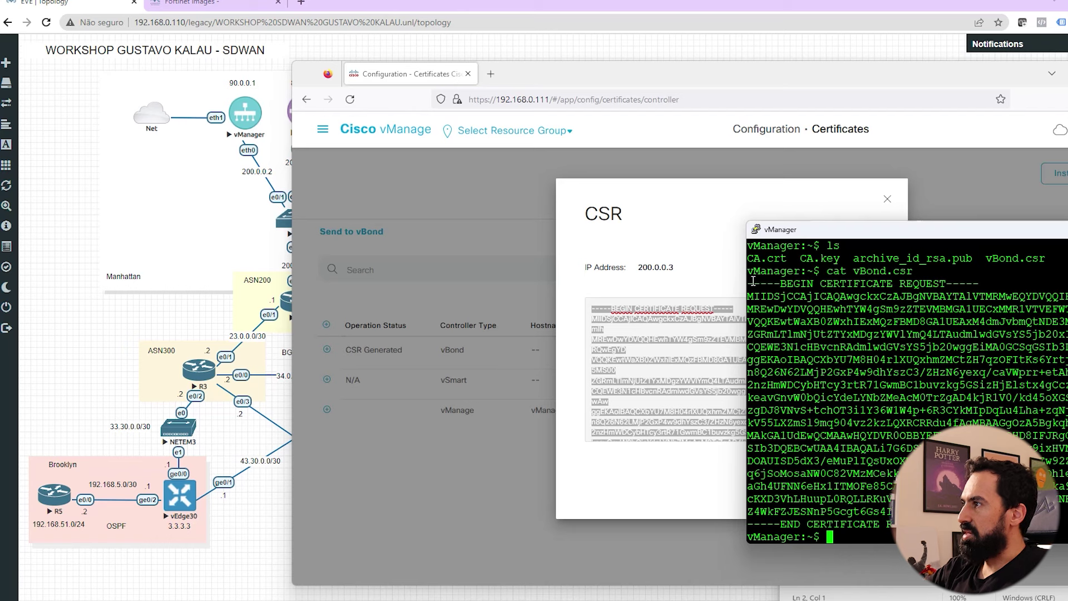
pyautogui.moveTo(747, 284); pyautogui.dragTo(797, 285)
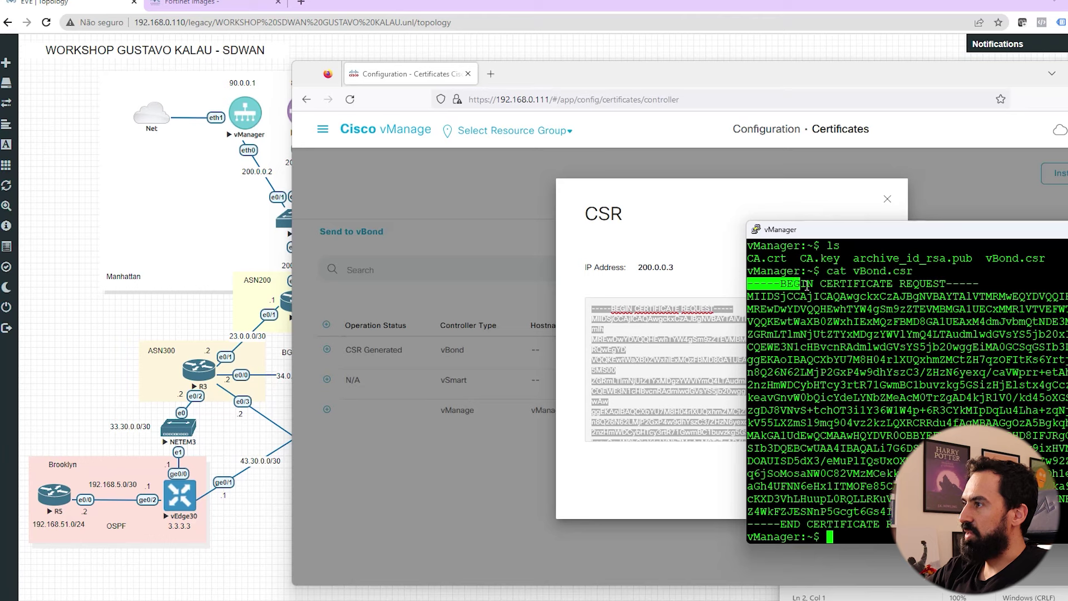
pyautogui.click(622, 192)
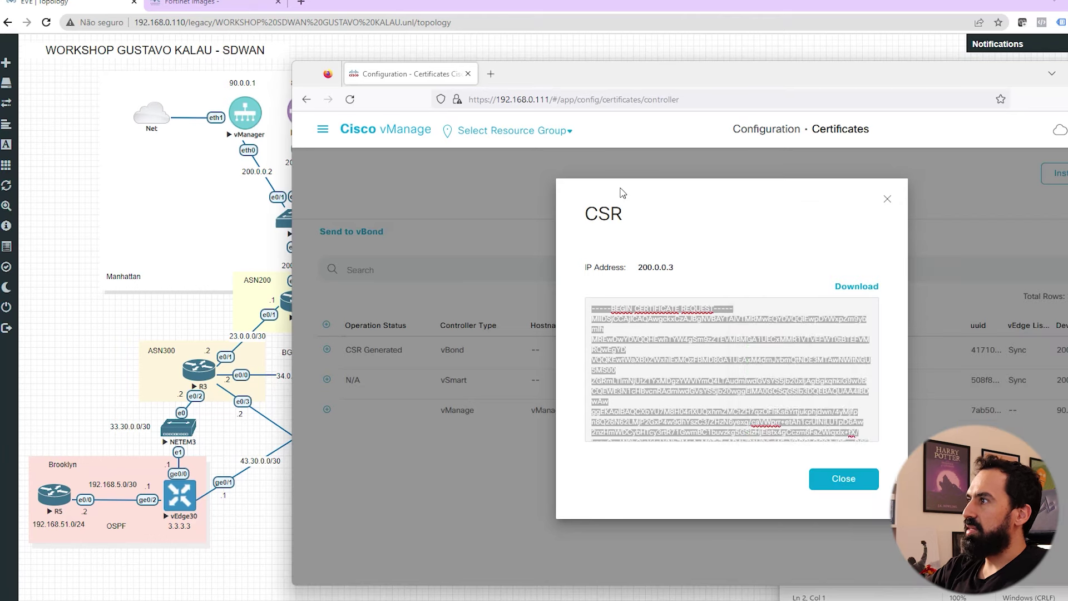
pyautogui.click(851, 485)
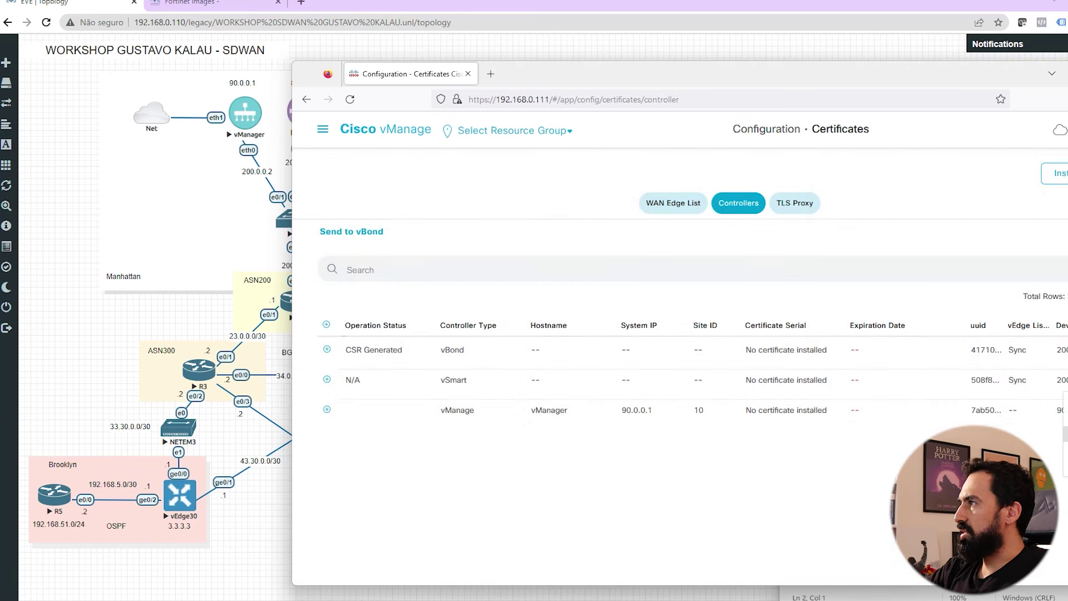
# Generate the vSmart (200.0.0.4) CSR and paste its full request text into a new Notepad document.
pyautogui.click(1064, 419)
pyautogui.moveTo(592, 304); pyautogui.dragTo(620, 546)
pyautogui.click(601, 556)
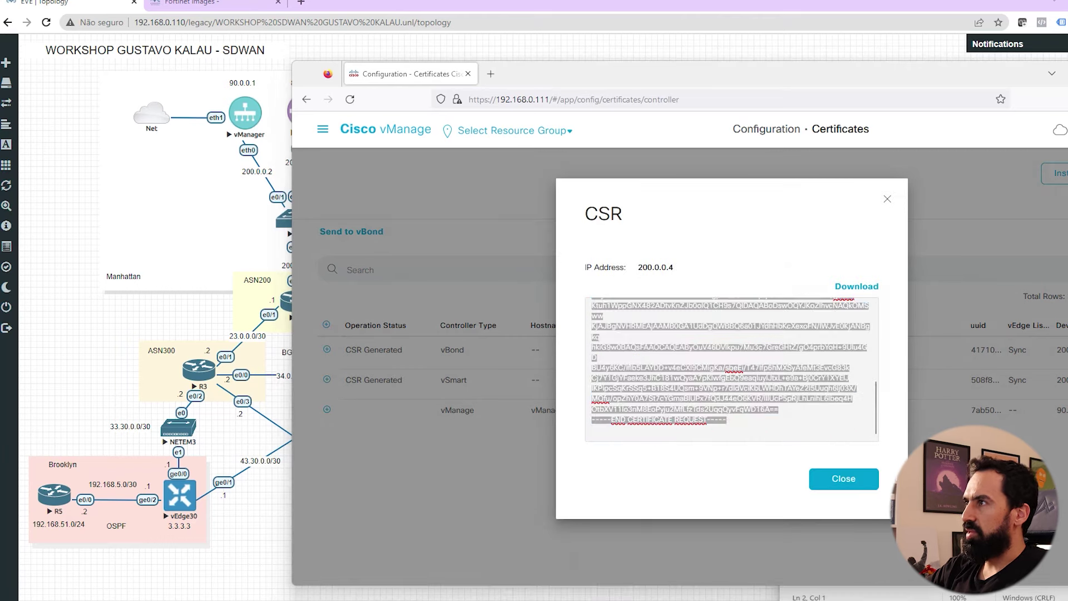
pyautogui.hotkey('ctrl', 'n')
pyautogui.hotkey('ctrl', 'v')
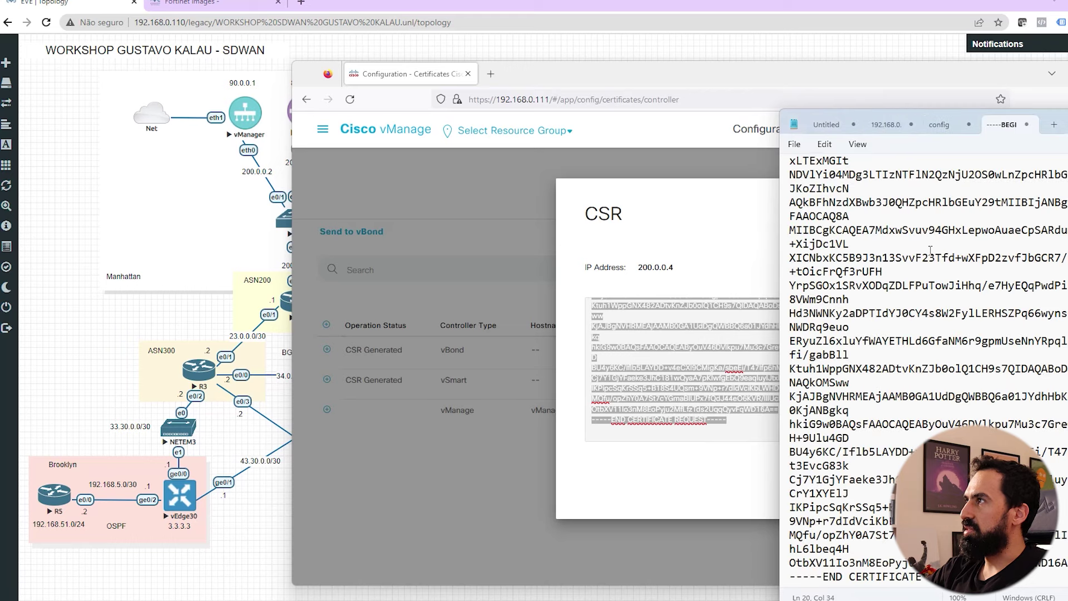
pyautogui.scroll(2, 861, 239)
pyautogui.click(861, 238)
pyautogui.scroll(-3, 861, 234)
pyautogui.click(834, 275)
pyautogui.hotkey('ctrl', '-')
pyautogui.hotkey('ctrl', '-')
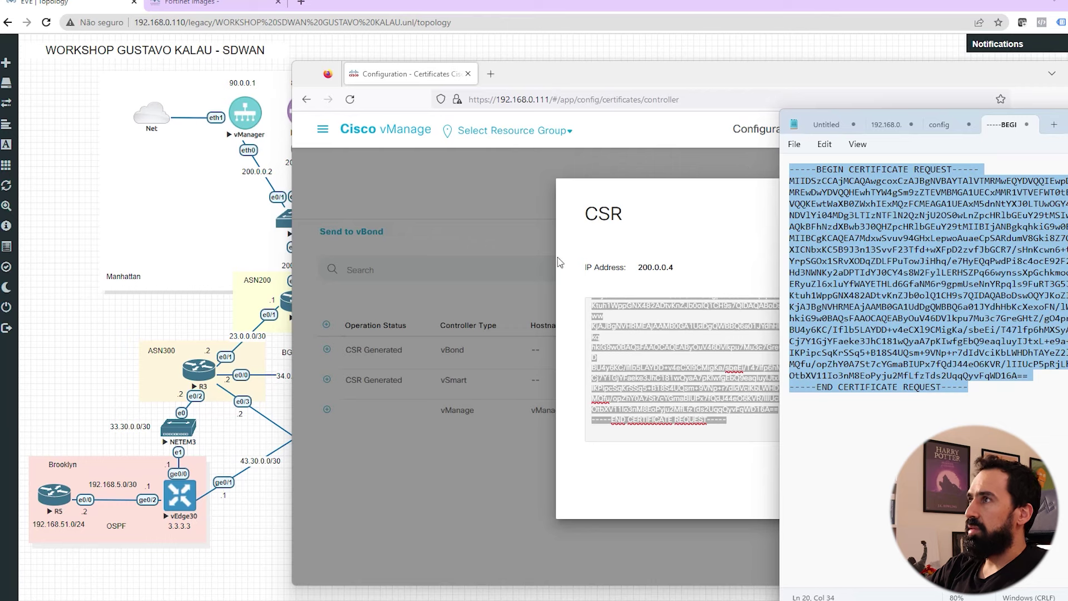
pyautogui.click(482, 161)
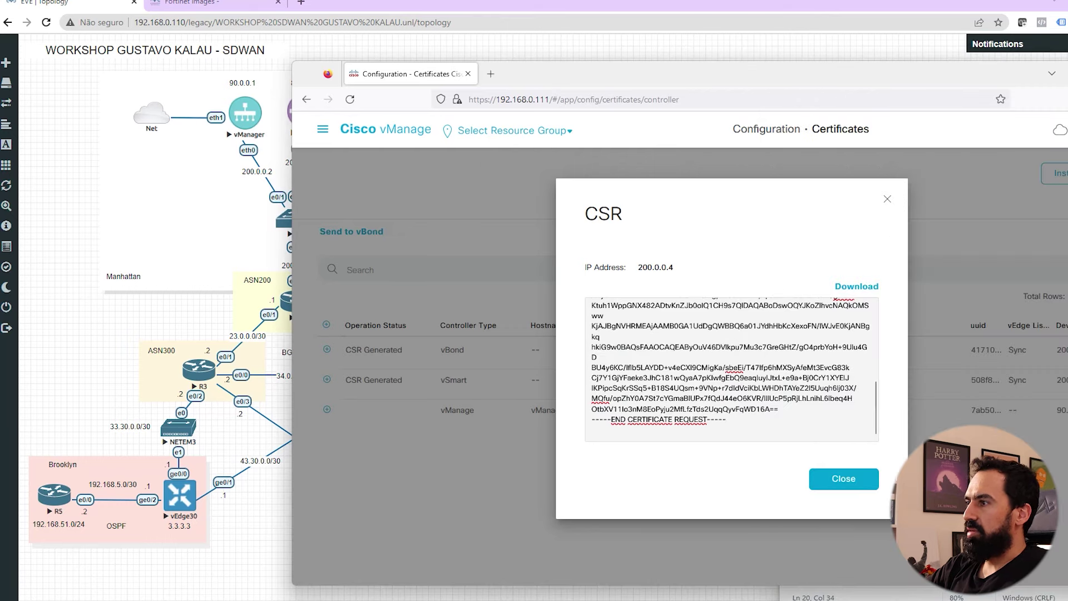
pyautogui.moveTo(600, 600)
pyautogui.click(512, 576)
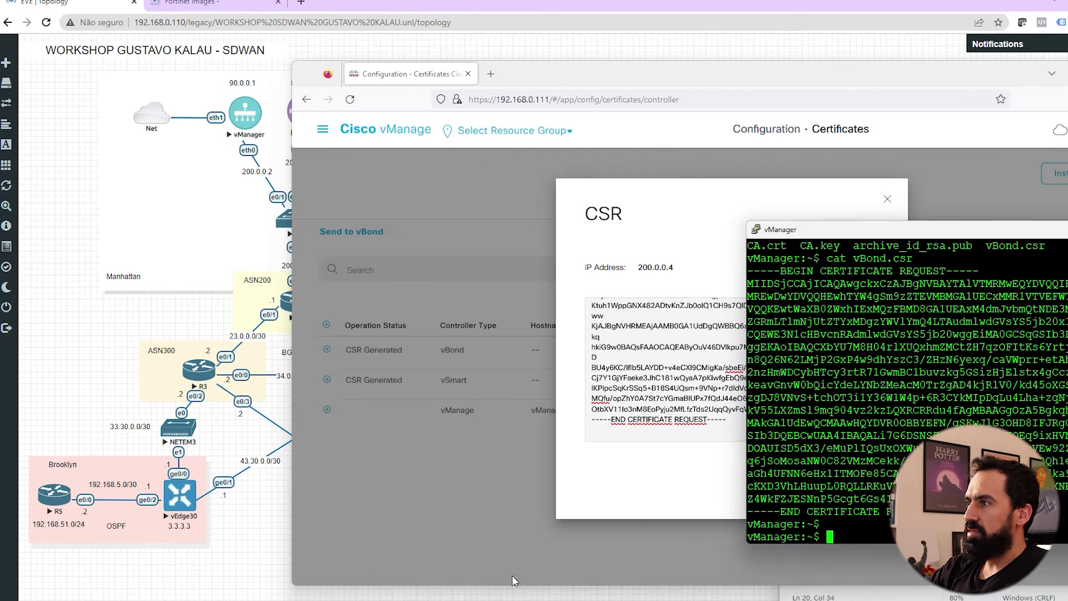
# Save the vSmart request as vSmart.csr with vim.tiny, then close the vSmart CSR dialog.
pyautogui.write('vim.tiny vBond.csr')
pyautogui.press('Left')
pyautogui.press('Left')
pyautogui.press('Left')
pyautogui.press('Left')
pyautogui.press('Left')
pyautogui.press('Left')
pyautogui.press('BackSpace')
pyautogui.press('BackSpace')
pyautogui.press('Delete')
pyautogui.press('Delete')
pyautogui.write('S')
pyautogui.write('mart')
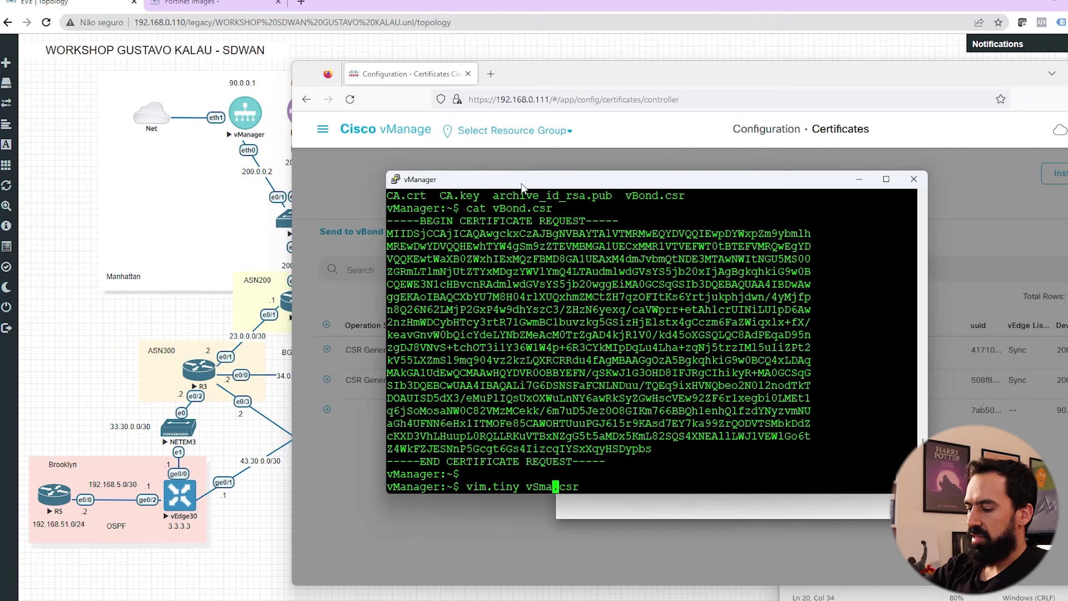
pyautogui.press('Return')
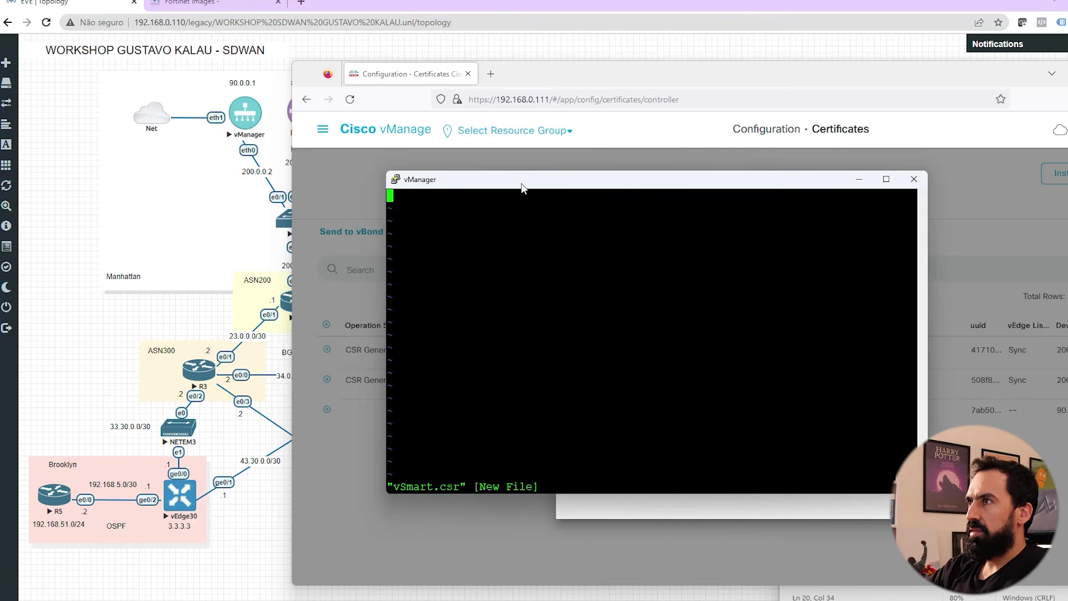
pyautogui.press('i')
pyautogui.rightClick(391, 203)
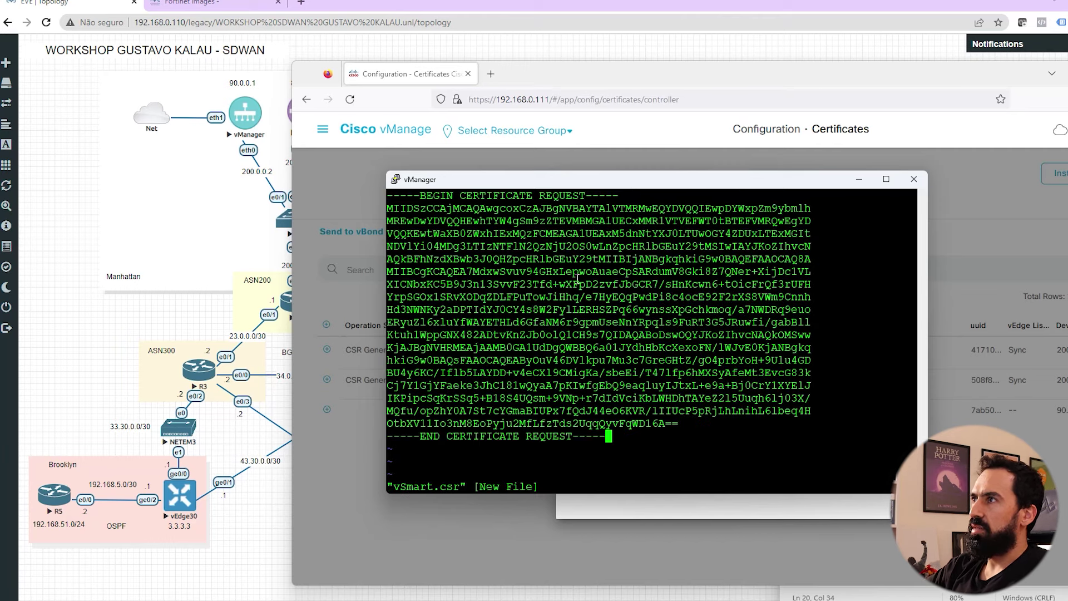
pyautogui.press('Escape')
pyautogui.write(':wq')
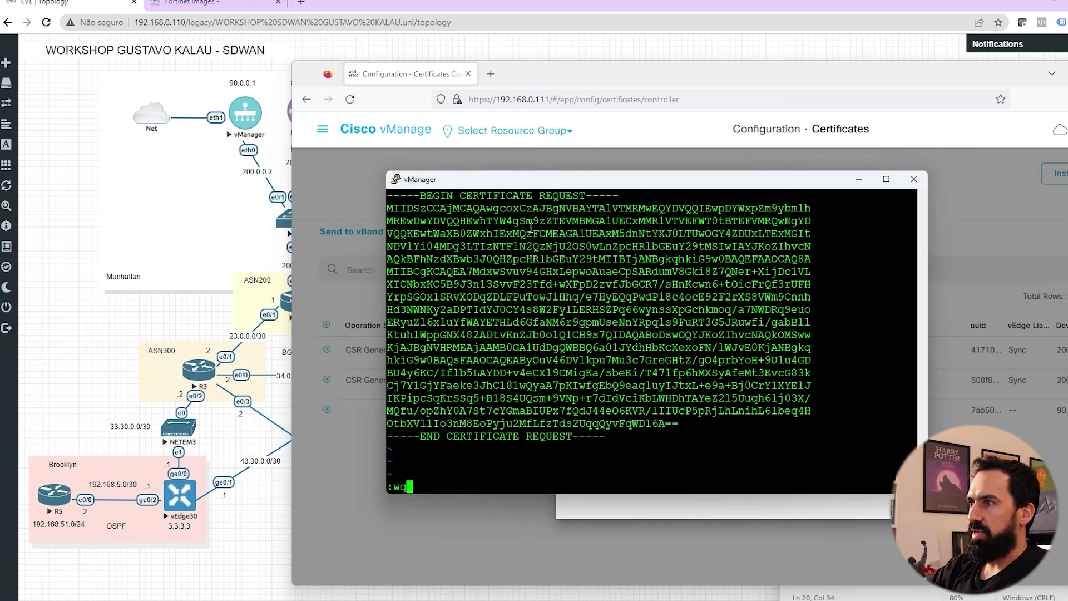
pyautogui.press('Return')
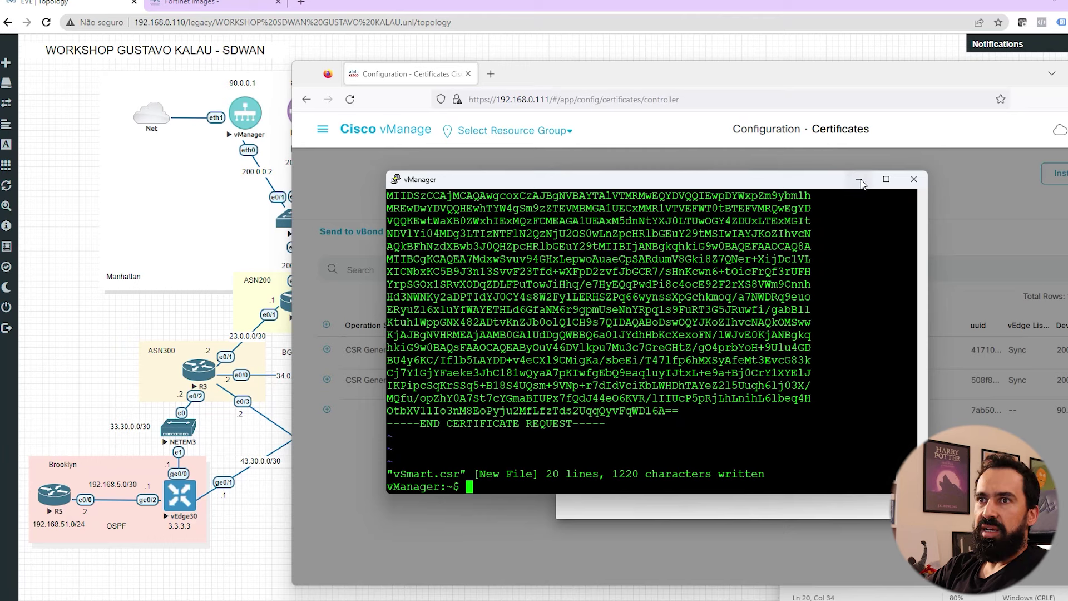
pyautogui.click(860, 179)
pyautogui.click(845, 481)
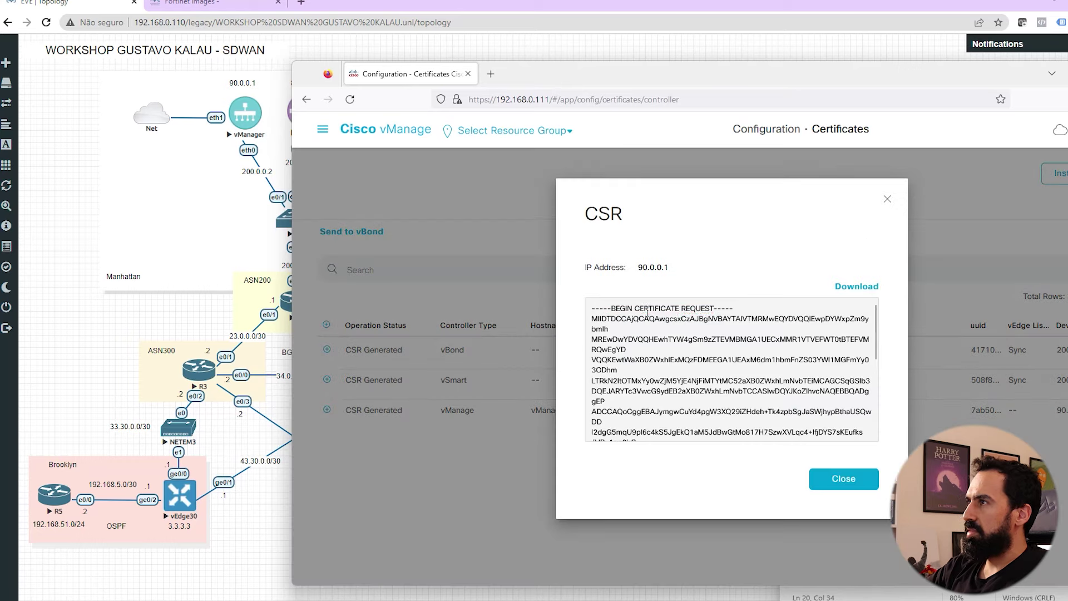
# Generate and copy the vManage controller's CSR, then open a new vManager.csr file in vim.tiny.
pyautogui.click(648, 309)
pyautogui.hotkey('ctrl', 'a')
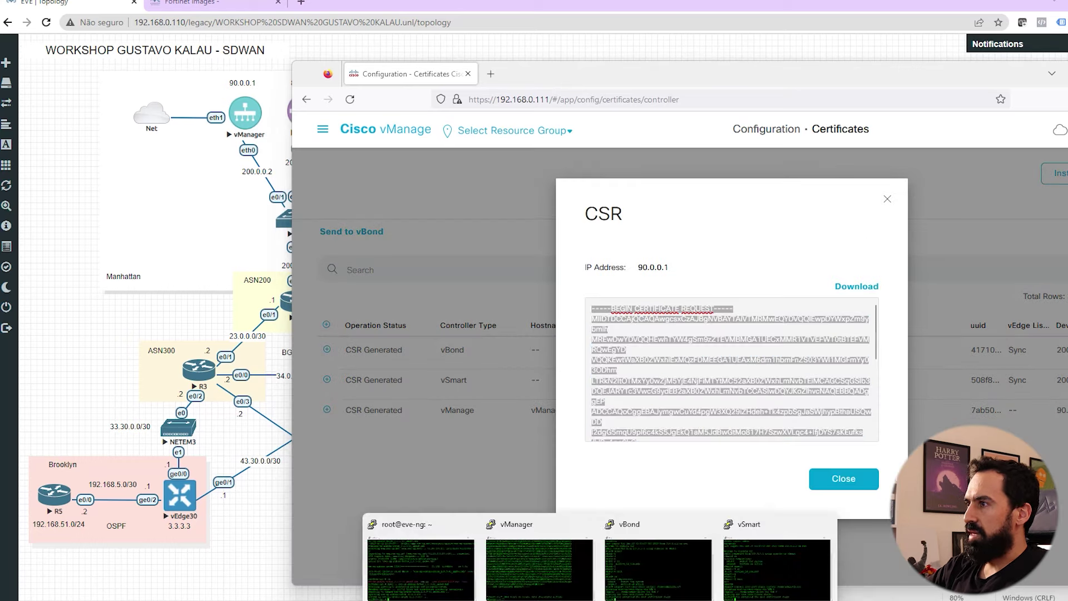
pyautogui.click(571, 575)
pyautogui.press('Return')
pyautogui.press('Return')
pyautogui.press('Up')
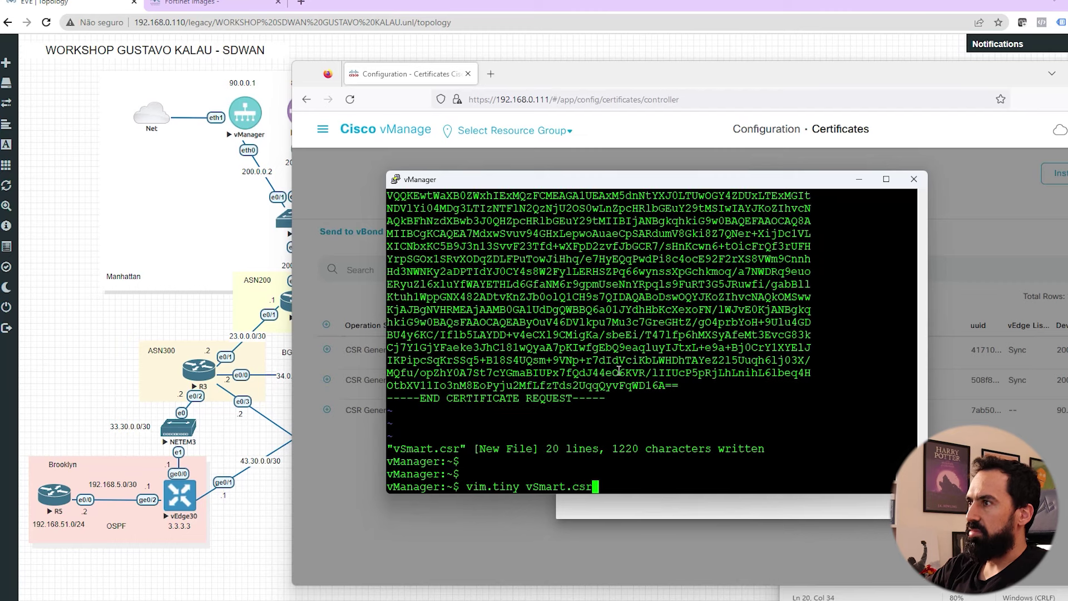
pyautogui.press('Left')
pyautogui.press('Left')
pyautogui.press('Left')
pyautogui.press('Left')
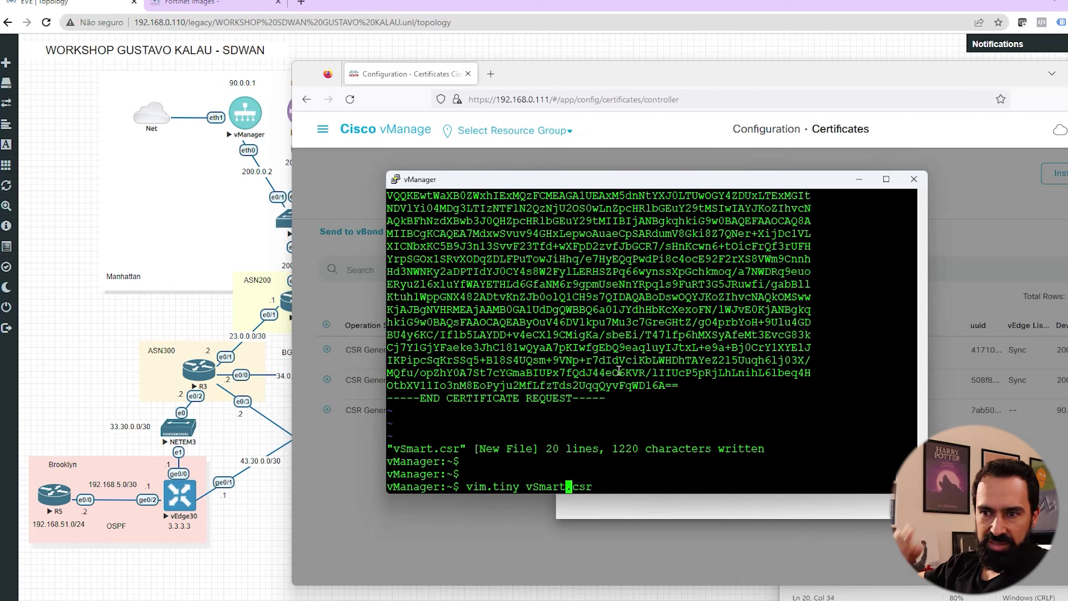
pyautogui.press('Left')
pyautogui.press('Delete')
pyautogui.press('BackSpace')
pyautogui.press('BackSpace')
pyautogui.press('BackSpace')
pyautogui.press('BackSpace')
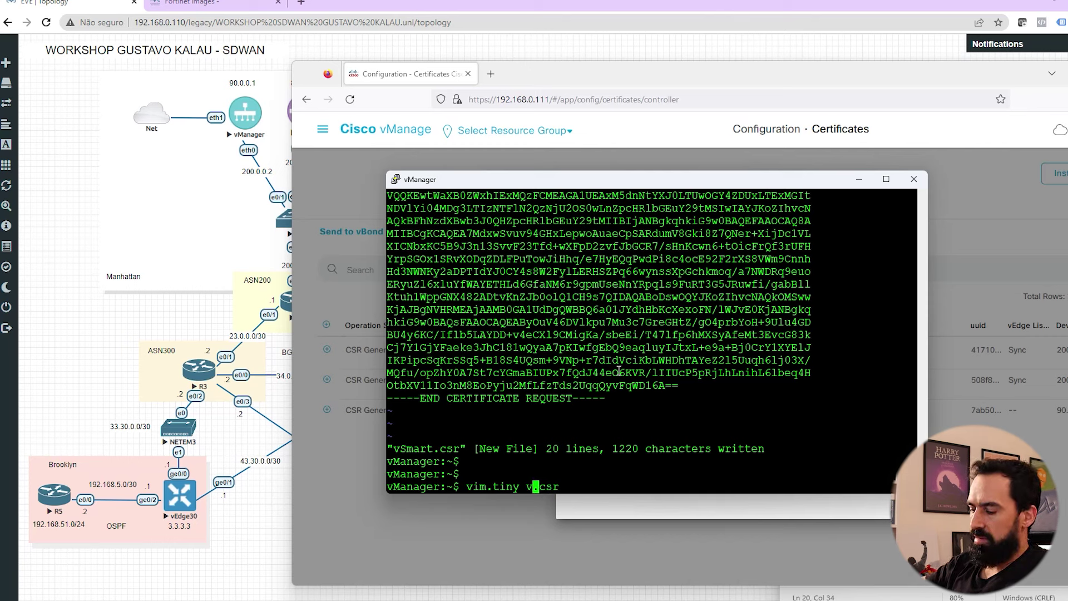
pyautogui.write('Manager')
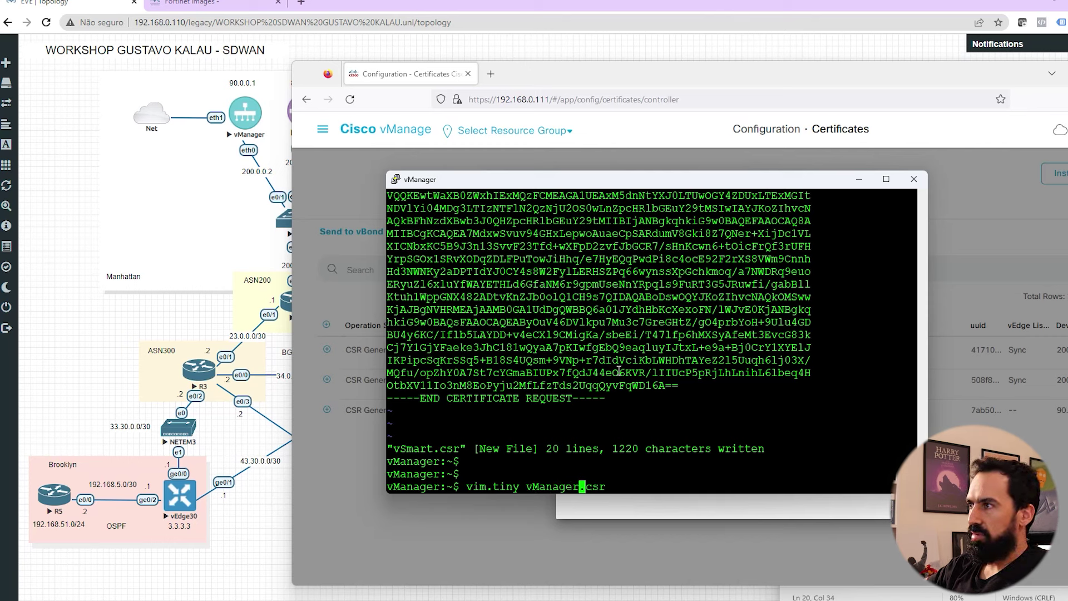
pyautogui.press('Return')
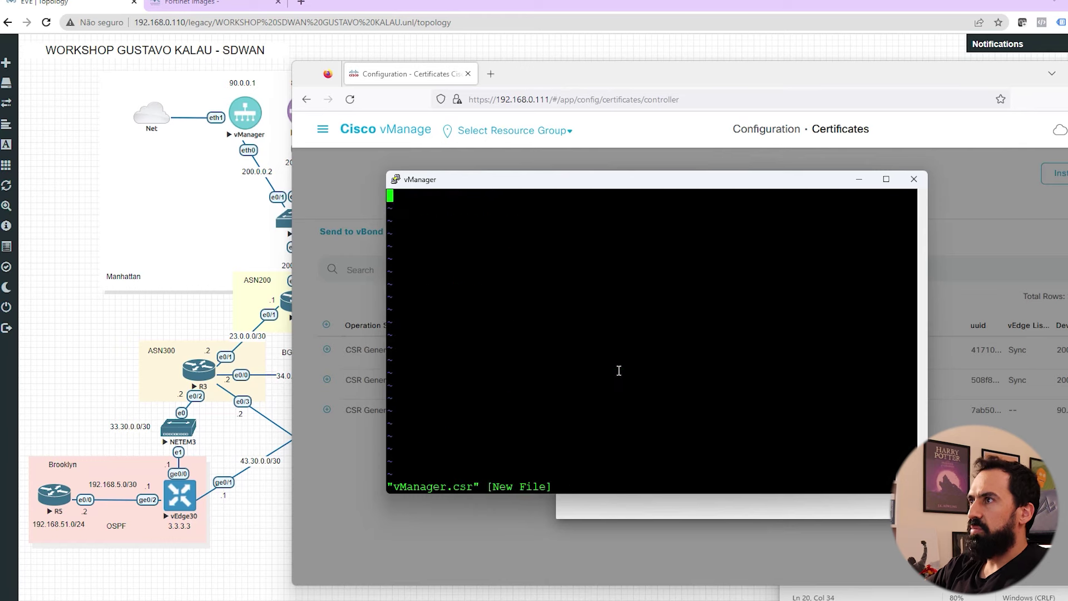
# Paste the CSR into vManager.csr, save it with :wq, and list the three CSR files.
pyautogui.rightClick(495, 266)
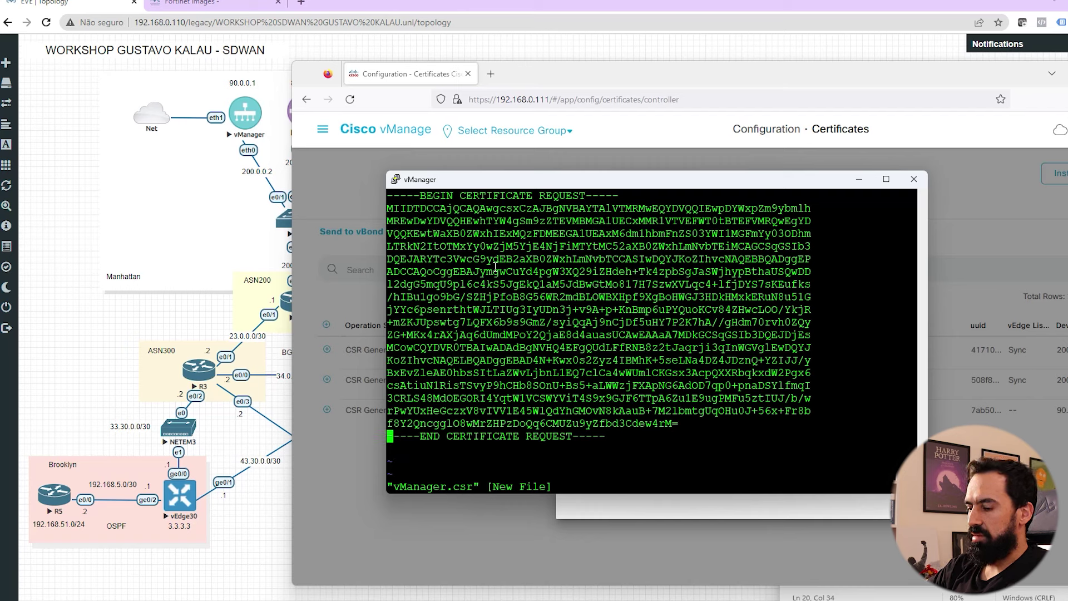
pyautogui.press('d')
pyautogui.press('d')
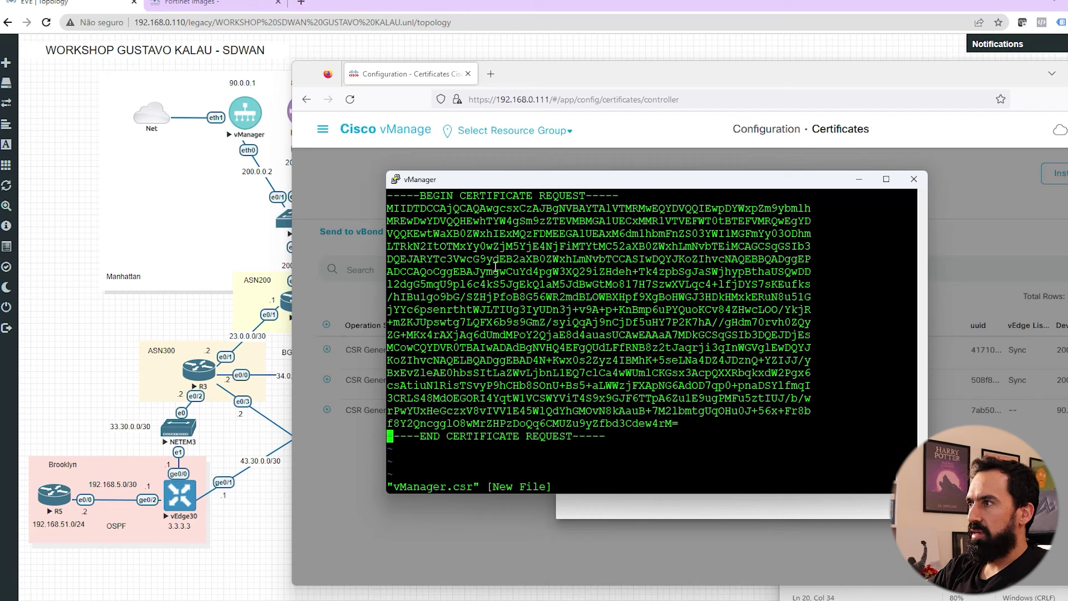
pyautogui.write(':wq')
pyautogui.press('Return')
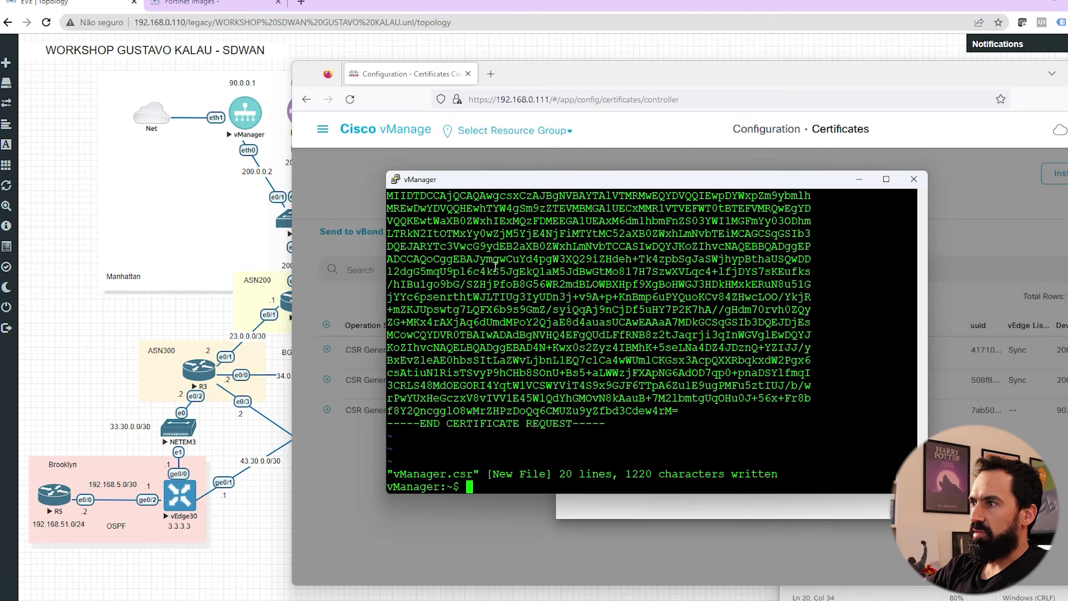
pyautogui.write('ls')
pyautogui.press('Return')
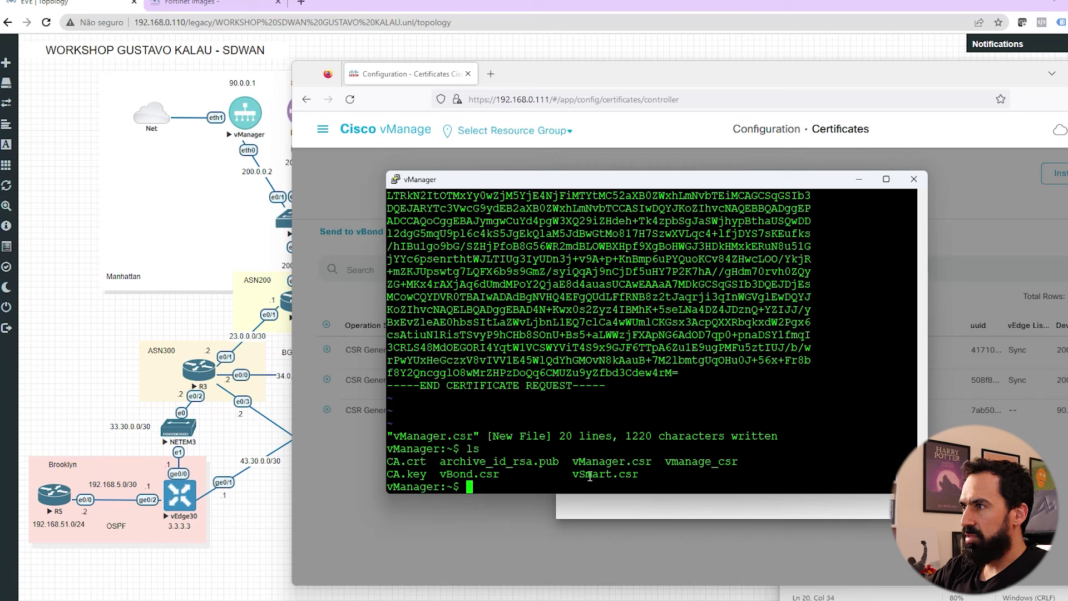
# Sign vSmart.csr with the root CA into vSmart.crt and confirm 'Signature ok'.
pyautogui.hotkey('alt', 'Tab')
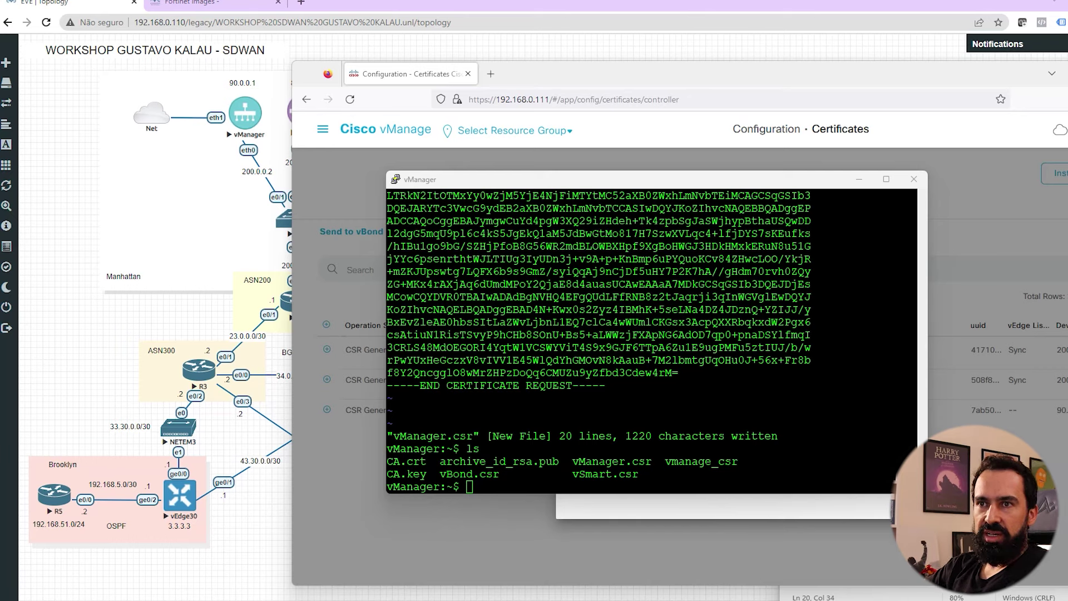
pyautogui.rightClick(512, 484)
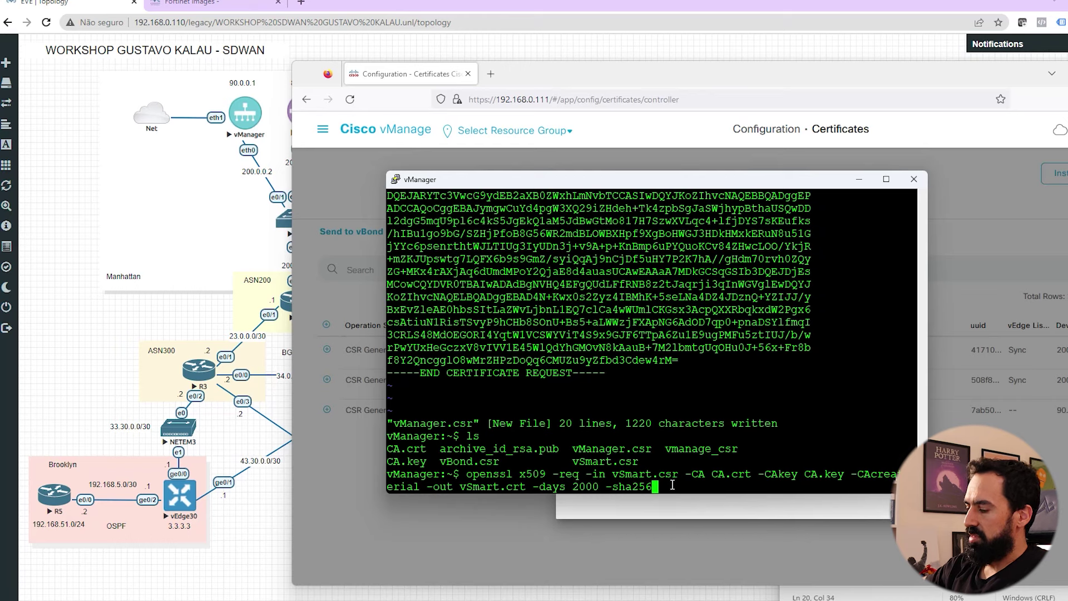
pyautogui.press('Return')
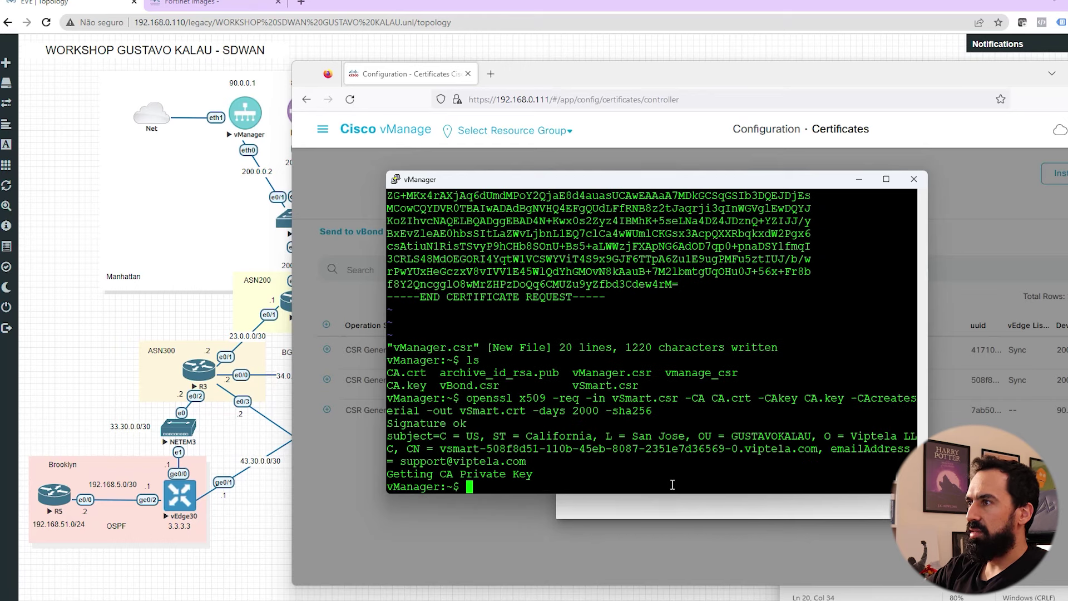
pyautogui.moveTo(467, 423); pyautogui.dragTo(433, 424)
pyautogui.click(621, 477)
pyautogui.press('Return')
pyautogui.press('Return')
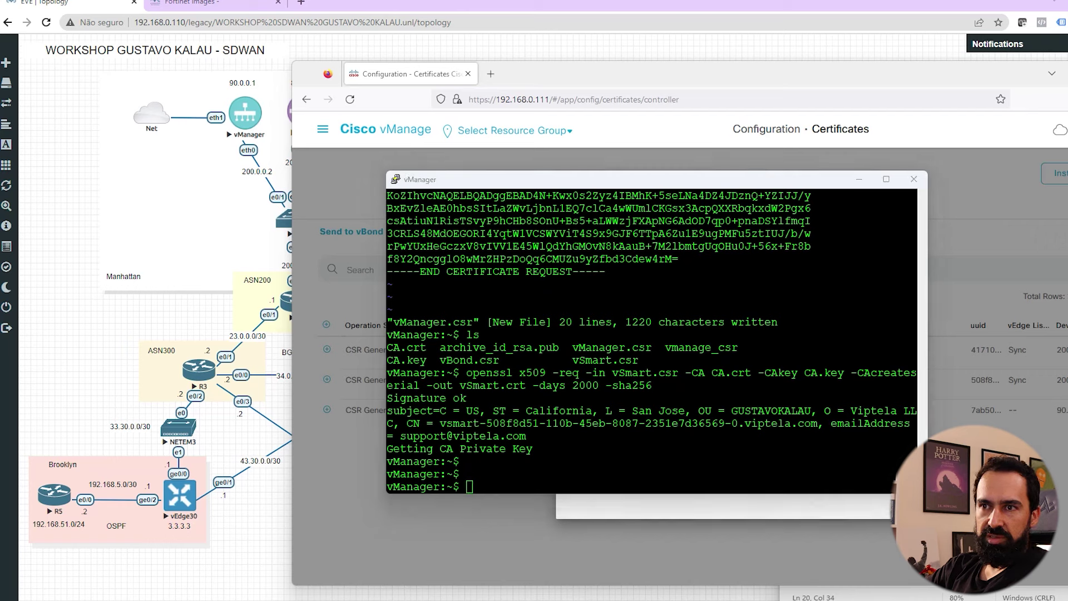
# Run the openssl x509 -req signing commands for vBond.csr and vManager.csr, valid 2000 days.
pyautogui.click(470, 488)
pyautogui.rightClick(470, 488)
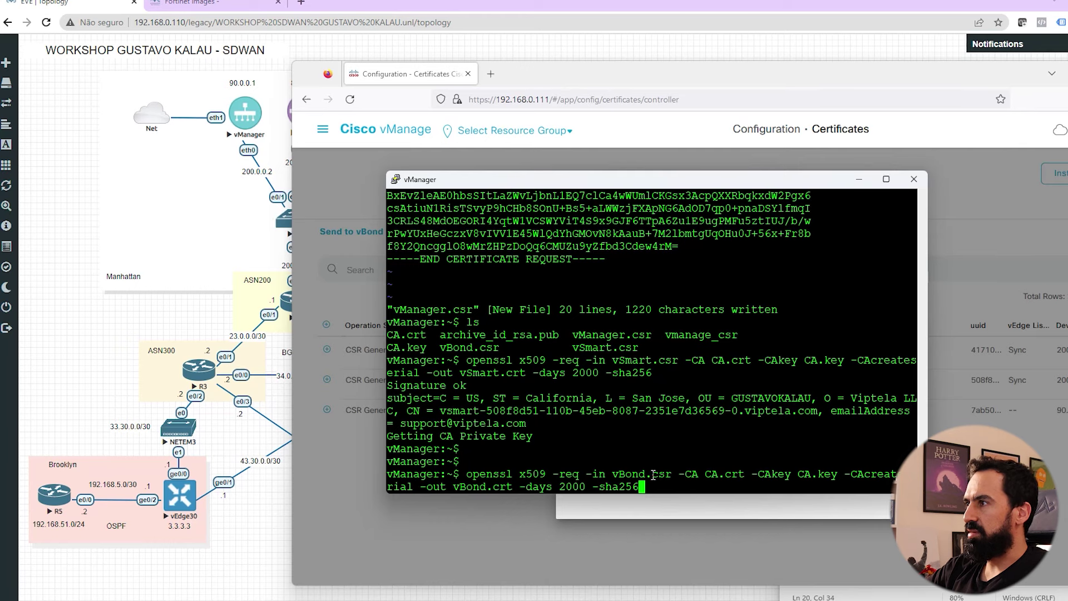
pyautogui.press('Return')
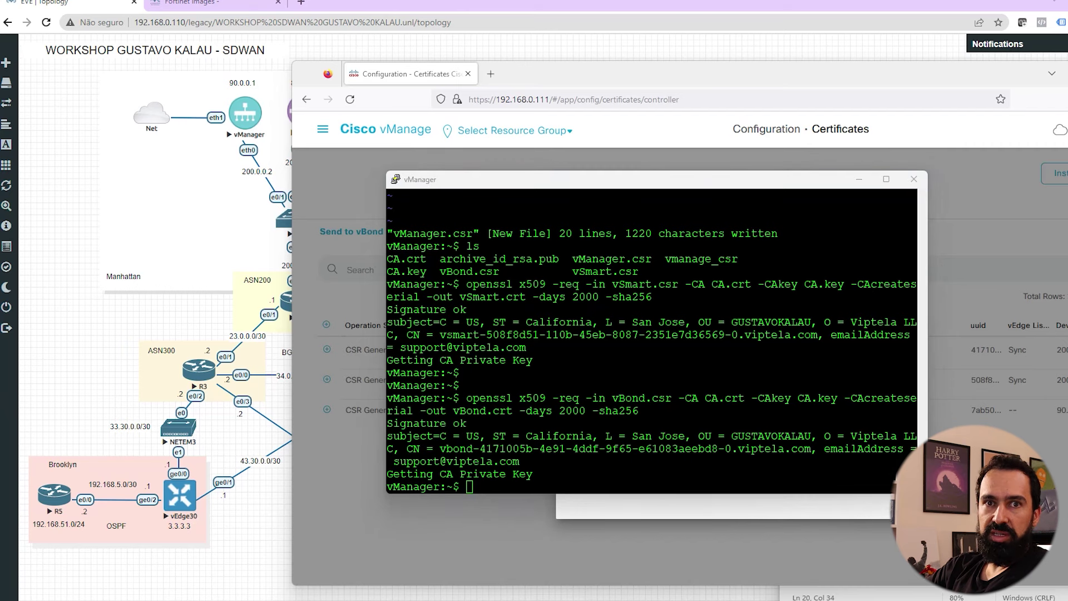
pyautogui.click(574, 480)
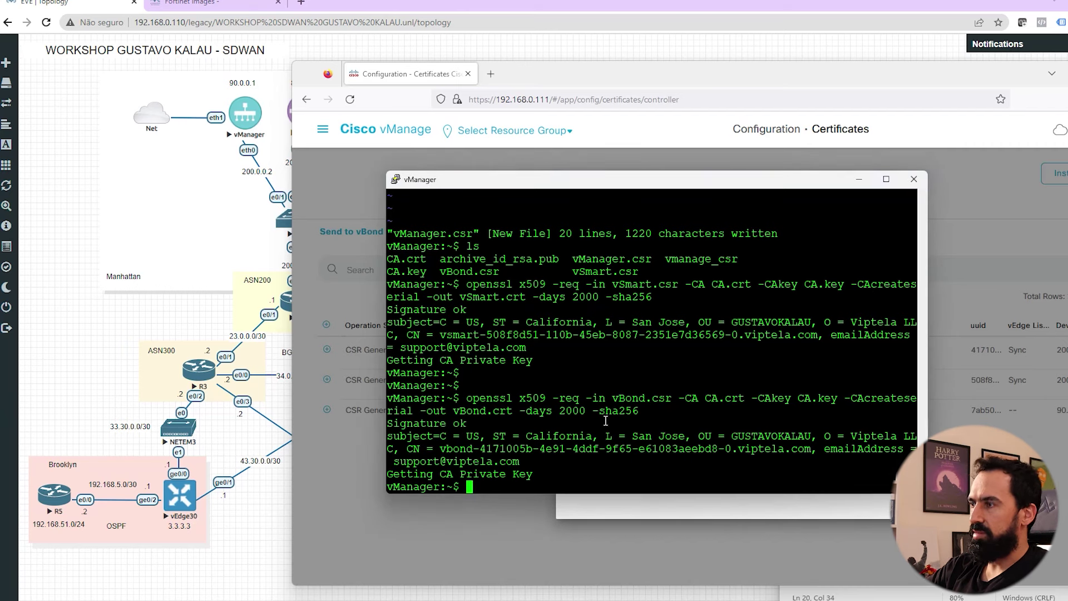
pyautogui.press('Return')
pyautogui.press('Return')
pyautogui.rightClick(617, 453)
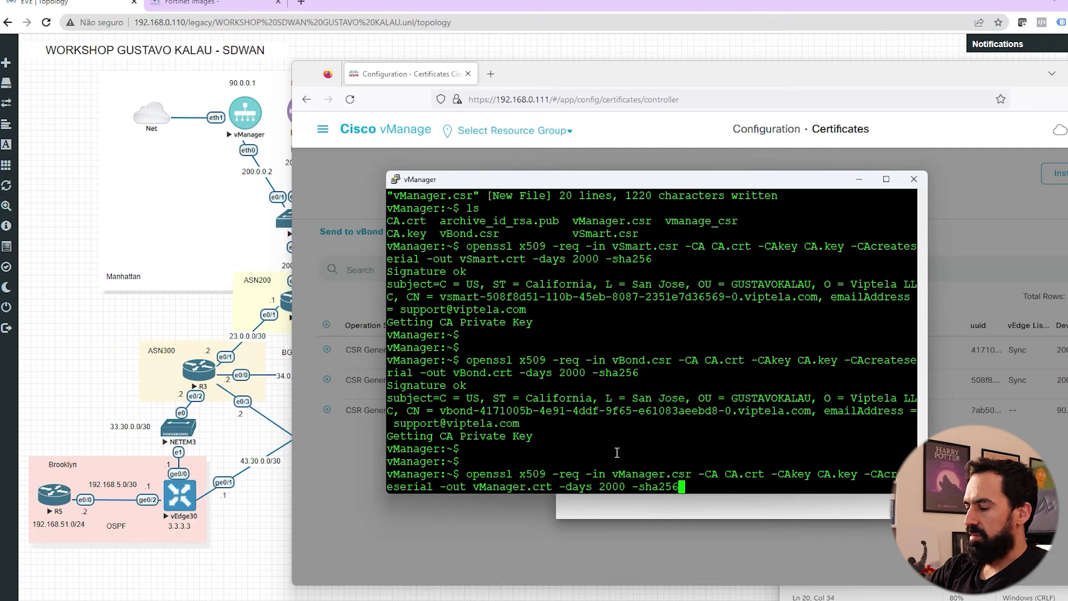
pyautogui.press('Return')
pyautogui.press('Return')
pyautogui.press('Return')
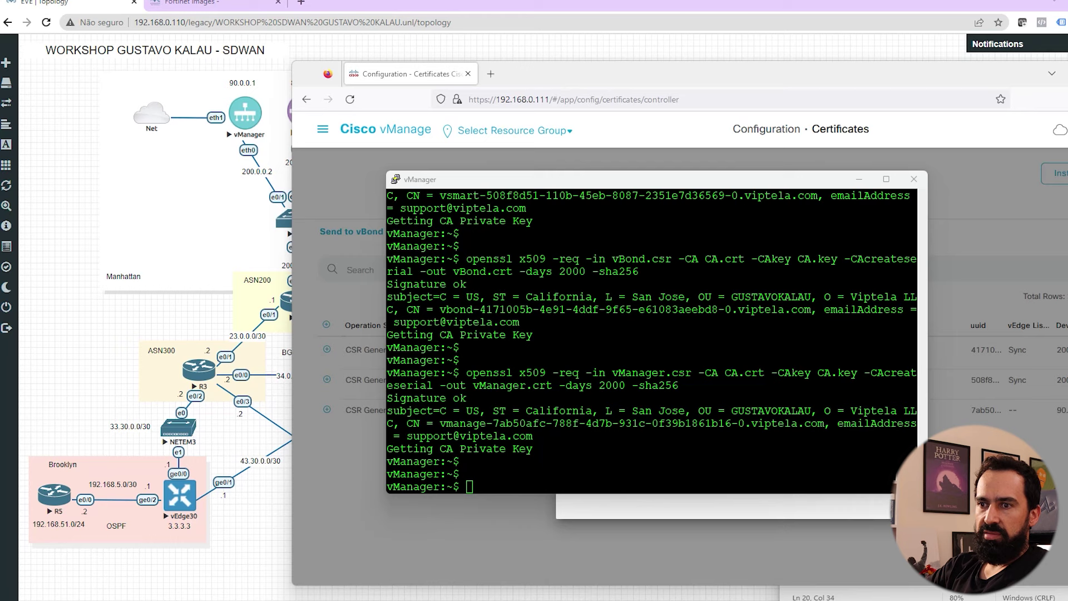
pyautogui.click(688, 449)
# Run ls -la to confirm vSmart.crt, vBond.crt and vManager.crt exist.
pyautogui.write('ls -')
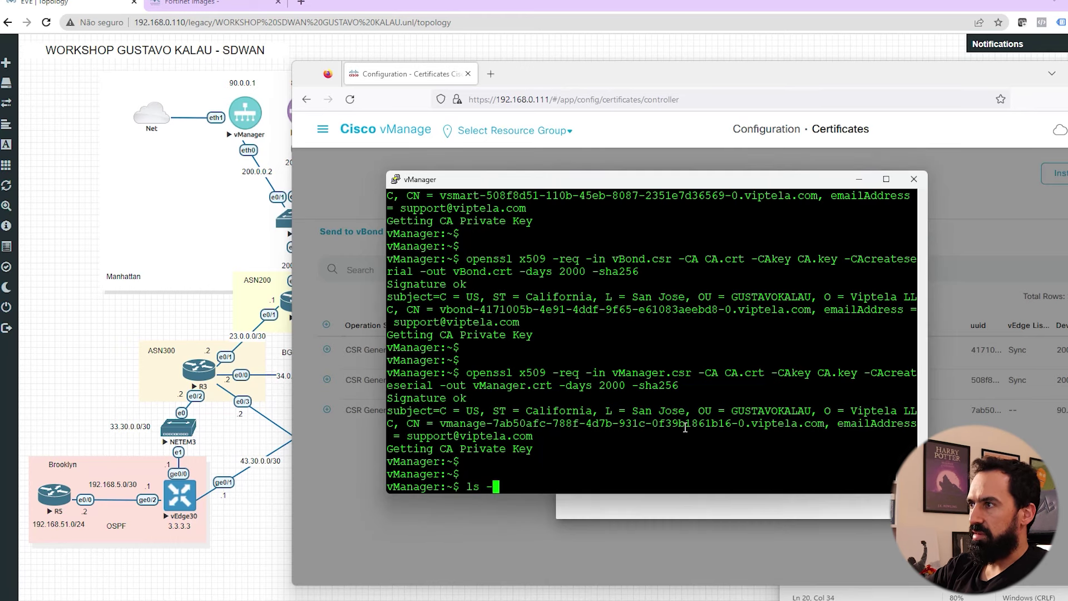
pyautogui.write('la')
pyautogui.press('Return')
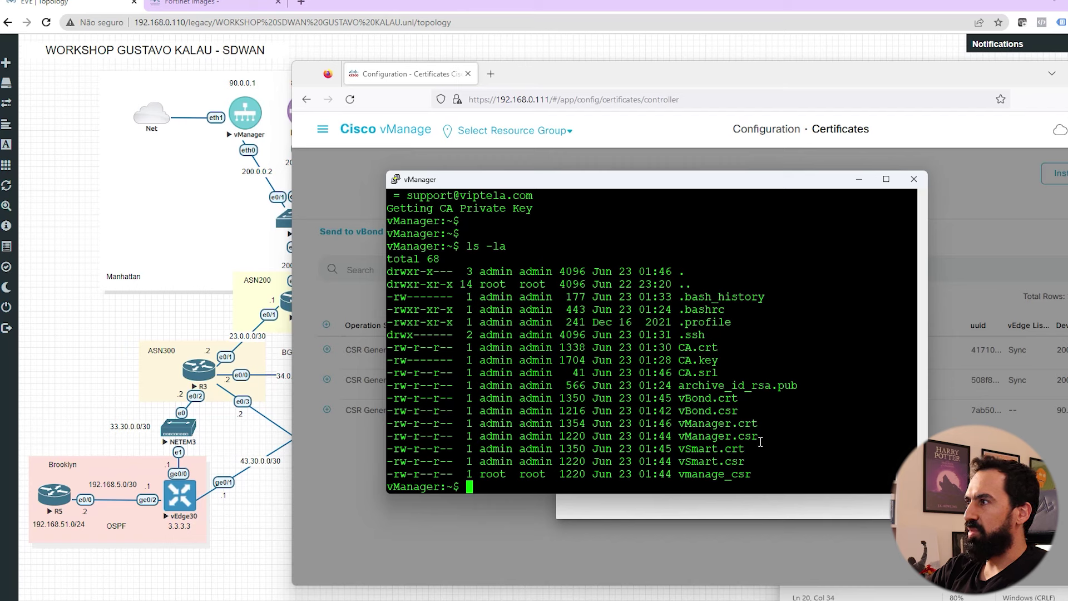
pyautogui.moveTo(748, 448)
pyautogui.mouseDown()
pyautogui.moveTo(912, 448)
pyautogui.moveTo(726, 448)
pyautogui.moveTo(732, 461)
pyautogui.mouseUp()
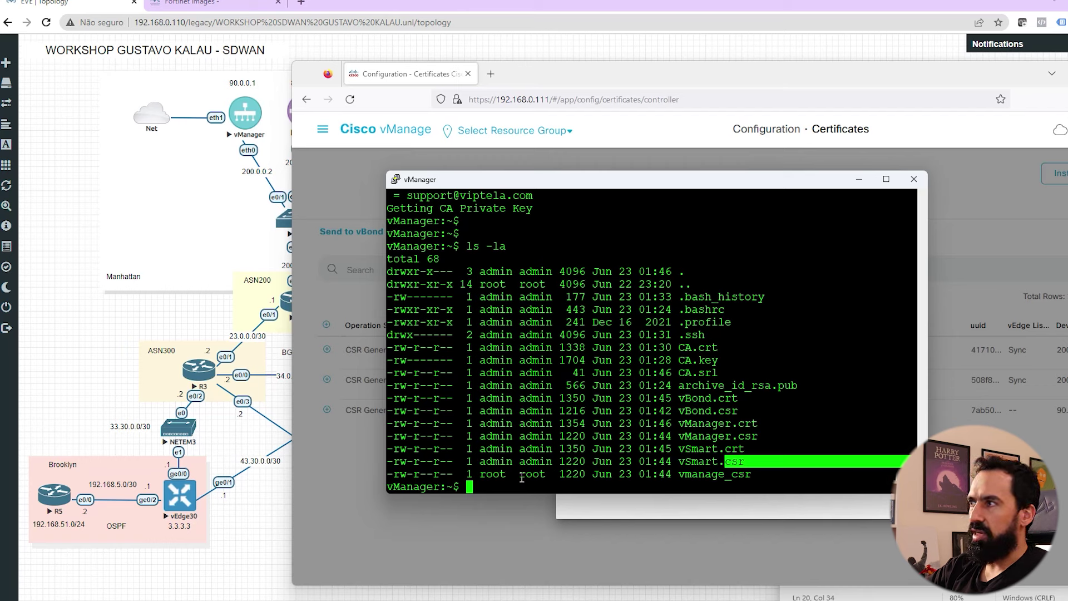
# Close the View CSR dialog and open Install Certificate from the Controllers list.
pyautogui.click(375, 349)
pyautogui.click(558, 76)
pyautogui.hotkey('ctrl', 'a')
pyautogui.click(886, 200)
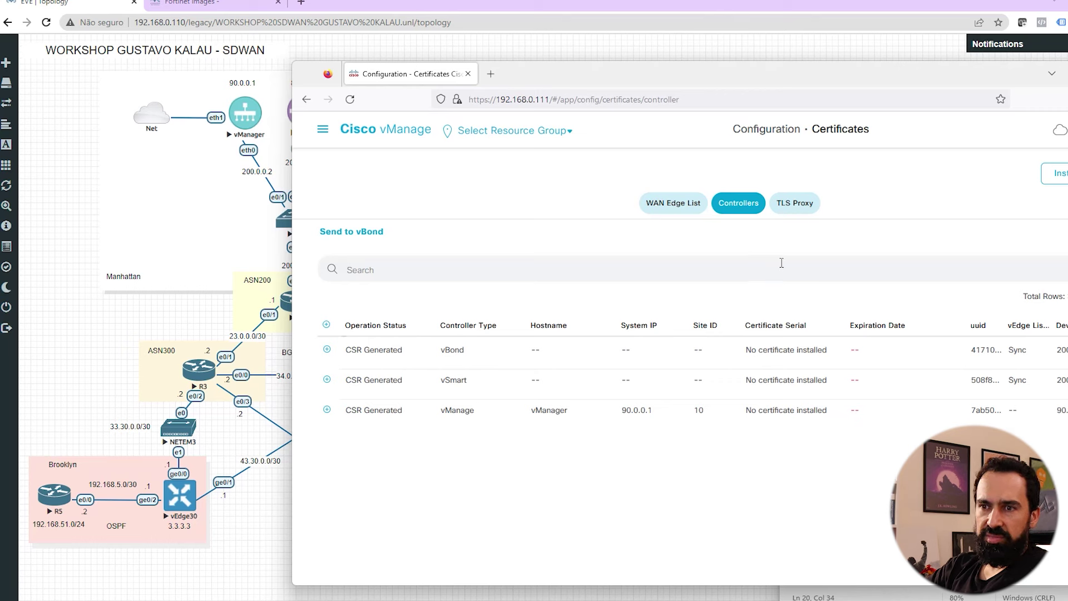
pyautogui.click(1057, 173)
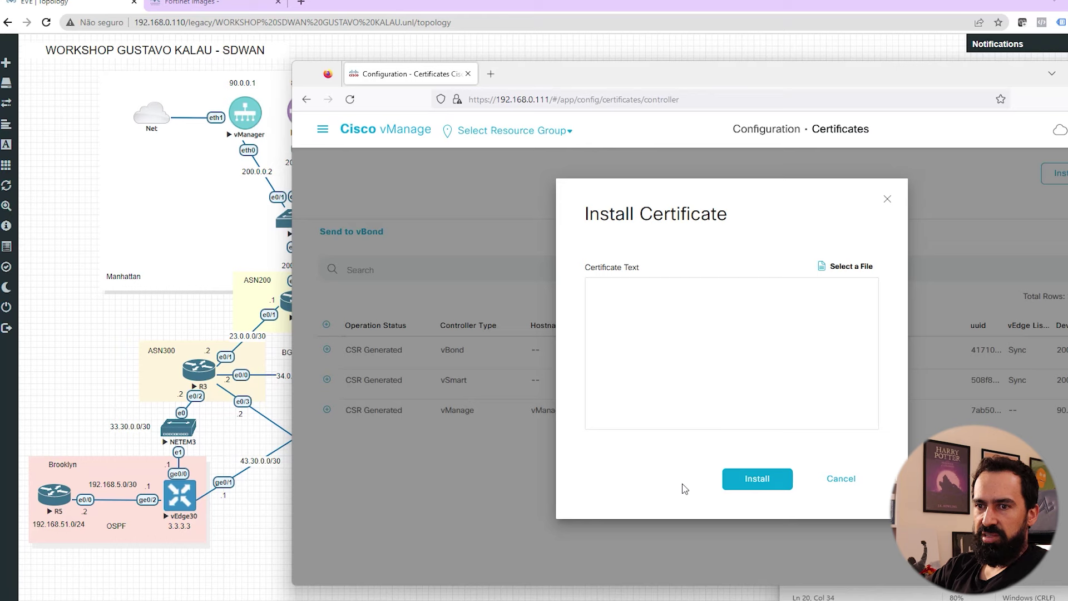
# Print vManager.crt with cat in the vManager shell and copy the certificate text.
pyautogui.moveTo(601, 600)
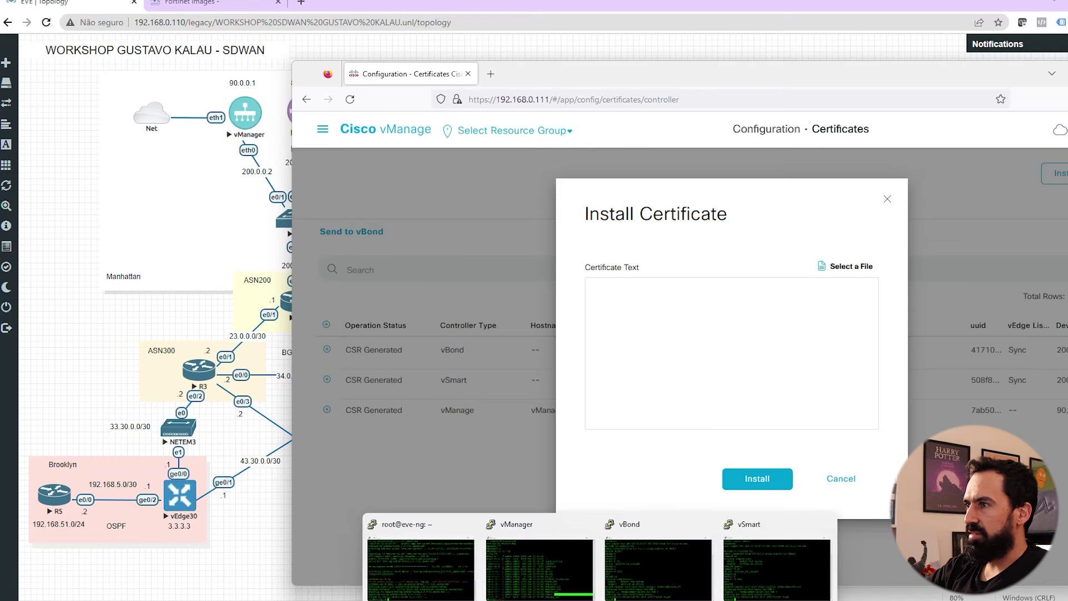
pyautogui.click(504, 569)
pyautogui.press('Return')
pyautogui.press('Return')
pyautogui.write('cat ')
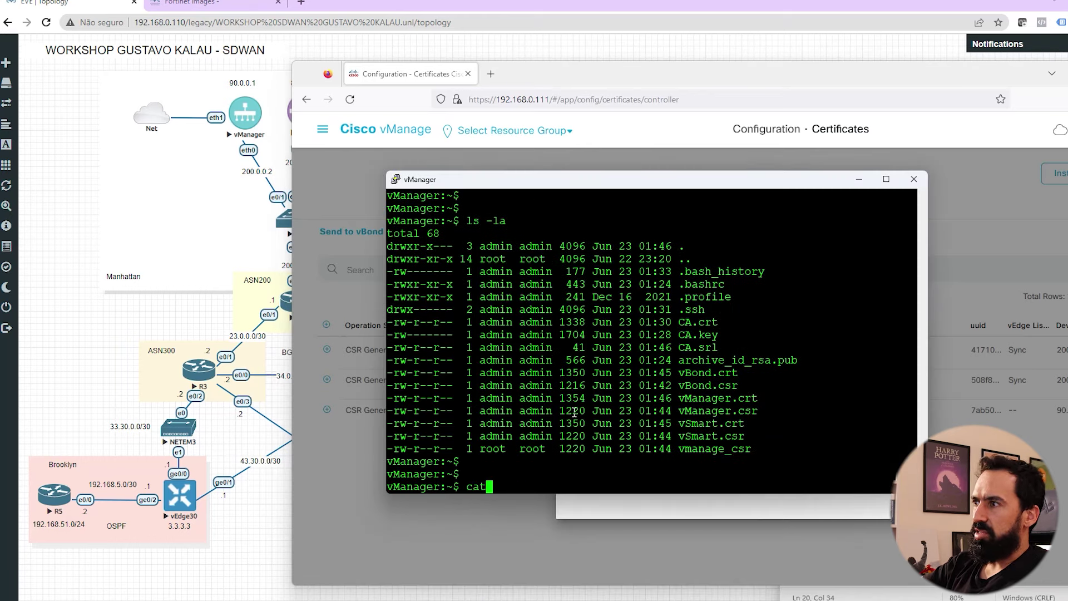
pyautogui.write('vM')
pyautogui.press('Tab')
pyautogui.write('rt')
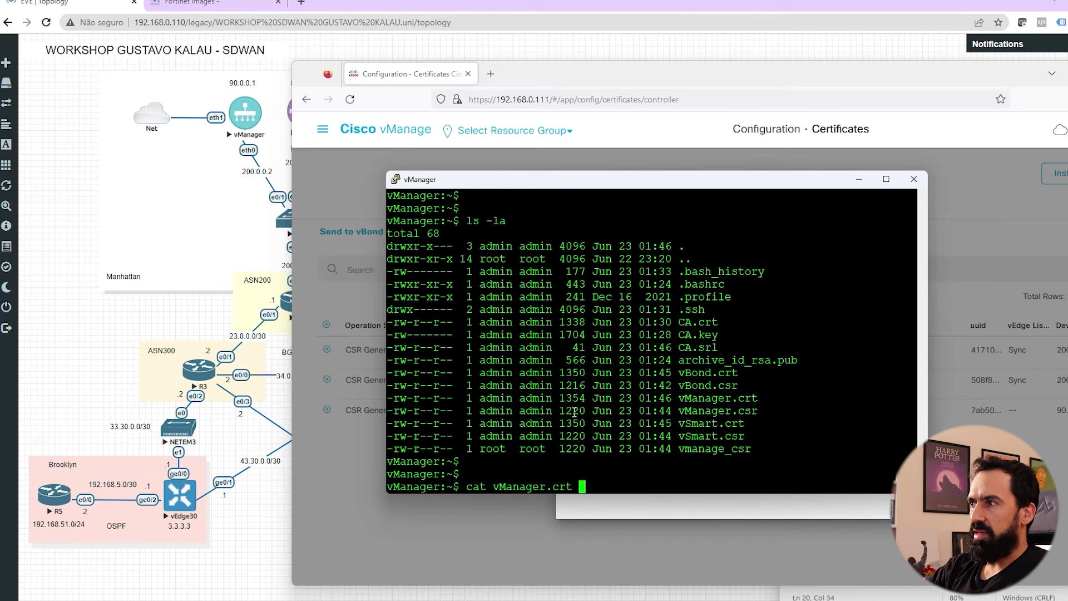
pyautogui.press('Return')
pyautogui.moveTo(556, 474); pyautogui.dragTo(389, 209)
# Paste the vManager certificate into Certificate Text and install it, then reopen Install Certificate from Certificates > Controllers.
pyautogui.click(626, 77)
pyautogui.click(649, 300)
pyautogui.write('-----BEGIN CERTIFICATE----- MIIDujCCAqICFG2WM2vsXyqIwg5ICOy8NBbRH56xMA0GCSqGSIb3DQEBCwUAMGcx CzAJBgNVBAYTAkFVMRMwEQYDVQQIDApTb21lLVN0YXRlMRUwEwYDVQQKDAxHVVNU QVZPS0FMQVUxFTATBgNVBAsMDEdVU1RBVk9LQUxBVTEVMBMGA1UEAwwMR1VTVEFW T0tBTEFVMB4XDTIzMDYyMzAxNDYwM1oXDTI4MTIxMzAxNDYwM1owgcsxCzAJBgNV BAYTAlVTMRMwEQYDVQQIEwpDYWxpZm9ybmlhMREwDwYDVQQHEwhTYW4gSm9zZTEV MBMGA1UECxMMR1VTVEFWT0tBTEFVMRQwEgYDVQQKEwtWaXB0ZWxhIExMQzFDMEEG A1UEAxM6dm1hbmFnZS03YWI1MGFmYy03ODhmLTRkN2ItOTMxYy0wZjM5YjE4NjFi MTYtMC52aXB0ZWxhLmNvbTEiMCAGCSqGSIb3DQEJARYTc3VwcG9ydEB2aXB0ZWxh LmNvbTCCASIwDQYJKoZIhvcNAQEBBQADggEPADCCAQoCggEBAJymgwCuYd4pgW3X Q29iZHdeh+Tk4zpbSgJaSWjhypBthaUSQwDD12dgG5mqU9pl6c4kS5JgEkQ1aM5J dBwGtMo817H7SzwXVLqc4+1fjDYS7sKEufks/hIBu1go9bG/SZHjPfoB8G56WR2m dBLOWBXHpf9XgBoHWGJ3HDkHMxkERuN8u51GjYYc6psenrthtWJLTIUg3IyUDn3j +v9A+p+KnBmp6uPYQuoKCv84ZHwcLOO/YkjR+mZKJUpswtg7LQFX6b9s9GmZ/syi QqAj9nCjDf5uHY7P2K7hA//gHdm70rvh0ZQyZG+MKx4rAXjAq6dUmdMPoY2QjaE8 d4auasUCAwEAATANBgkqhkiG9w0BAQsFAAOCAQEAh+129n8RLQ8U2SEPwt5NAc80 UKSyBLd6PSEBDO6KKVY1CKgBTkQScq8BmIrnMmdFbUCTZ3D8O+Tea5JzURnfQWLb AqKuAyY5jhSkGKFFt6HRVJFwPaTb21W728e2apEWcZMqJI6Ua4SOy1JyS1HdJYV5 jzidjb2lUmw0cBLtrcmjmdquqgcZ+itxp1t+afK8ZFP+IOmog9BaRUjUT75xgNjB e0AFfbIa2mfT/B25ELbTy5OZhU+Xl3XMtkubXxw16Z4R+KDjGXUUltjS7ETvmUjE x4YUF/d3+zgKYhpJqVgm6qEGoXBRN23JhI8OyBAuKkqrYeKX1xQODVeFXovN4A== -----END CERTIFICATE-----')
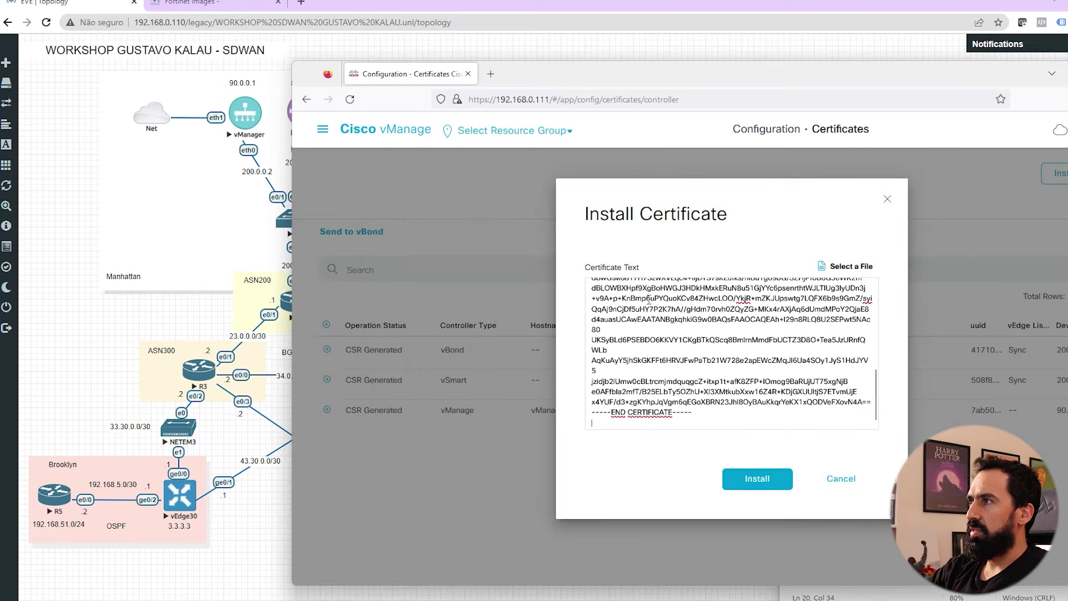
pyautogui.click(770, 480)
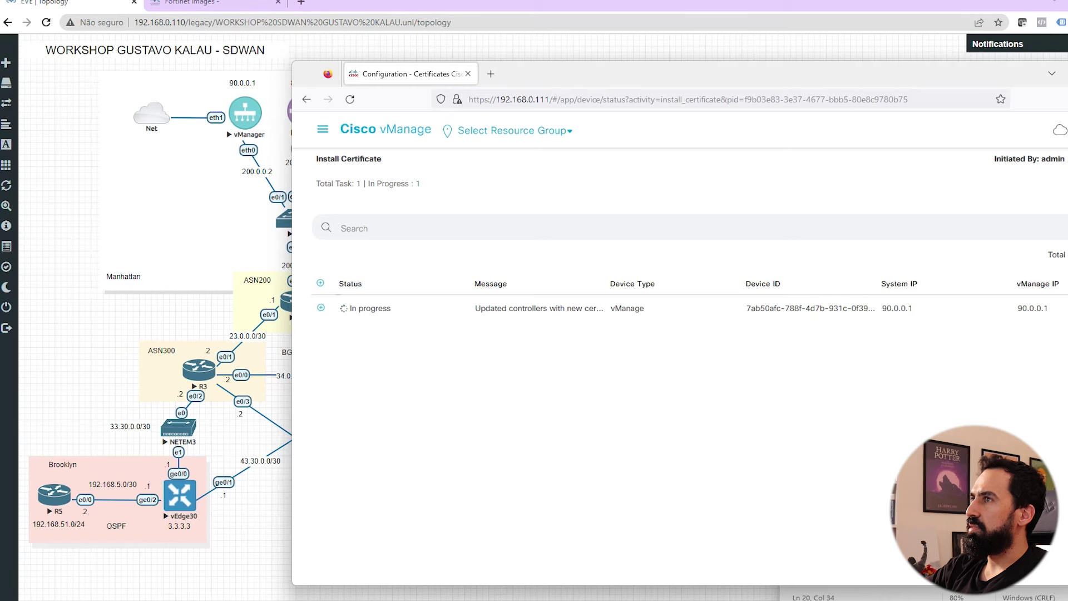
pyautogui.click(323, 130)
pyautogui.click(520, 227)
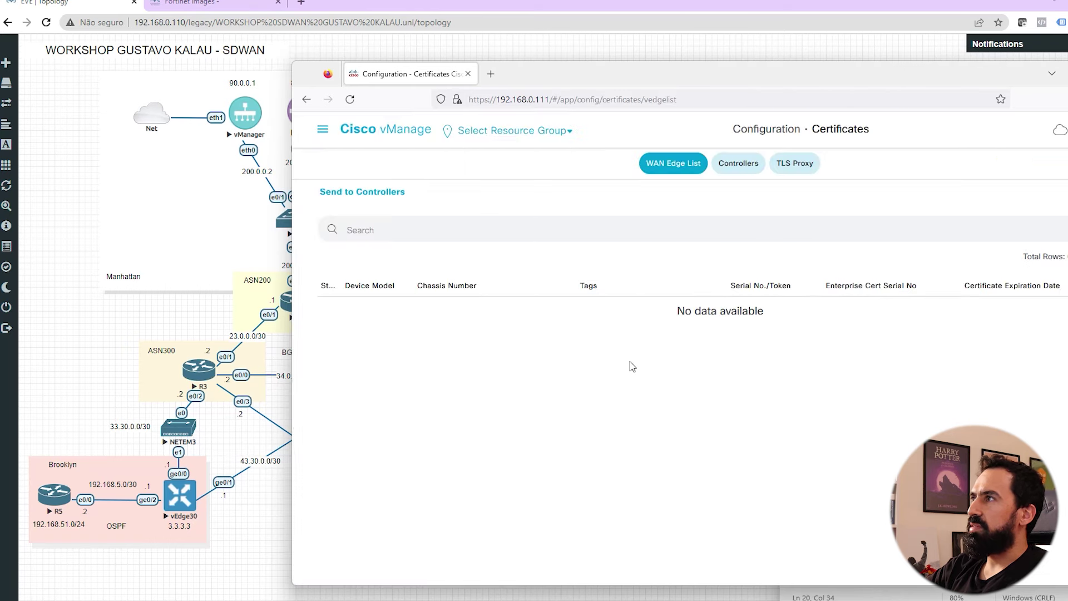
pyautogui.click(737, 166)
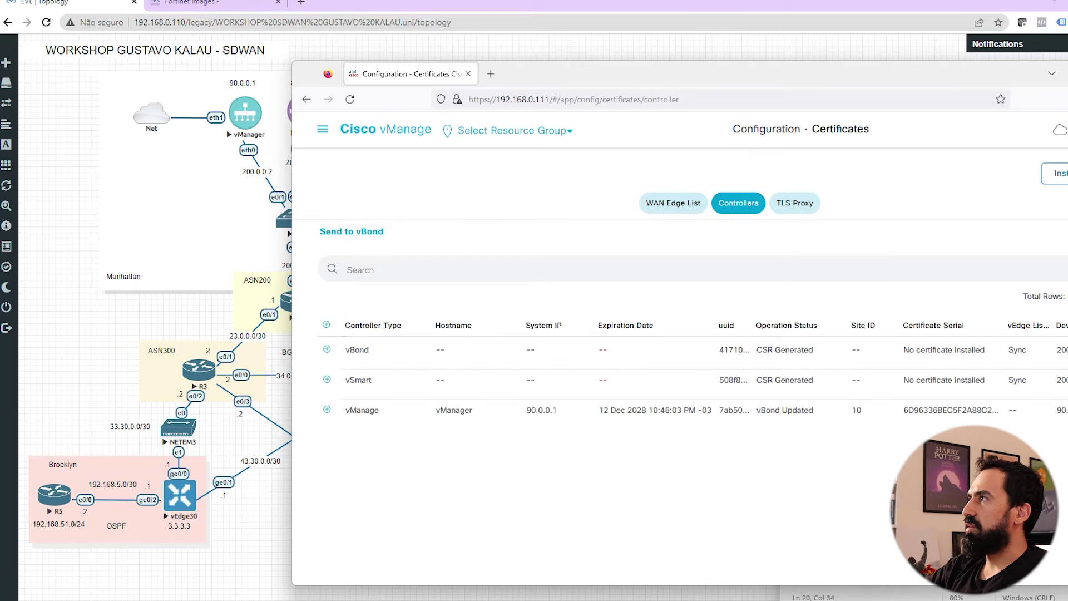
pyautogui.click(1057, 173)
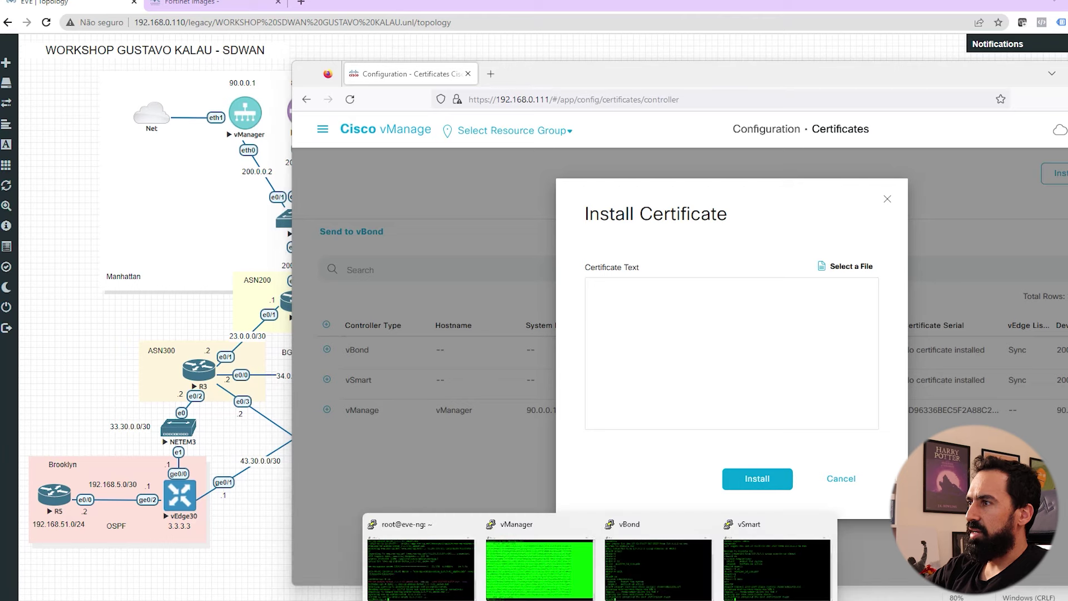
# Print vSmart.crt in the vManager shell by editing the previous cat command.
pyautogui.click(540, 576)
pyautogui.press('Return')
pyautogui.press('Return')
pyautogui.press('Up')
pyautogui.press('BackSpace')
pyautogui.press('BackSpace')
pyautogui.press('BackSpace')
pyautogui.press('BackSpace')
pyautogui.press('BackSpace')
pyautogui.press('BackSpace')
pyautogui.press('BackSpace')
pyautogui.press('BackSpace')
pyautogui.press('BackSpace')
pyautogui.press('BackSpace')
pyautogui.press('BackSpace')
pyautogui.press('BackSpace')
pyautogui.press('BackSpace')
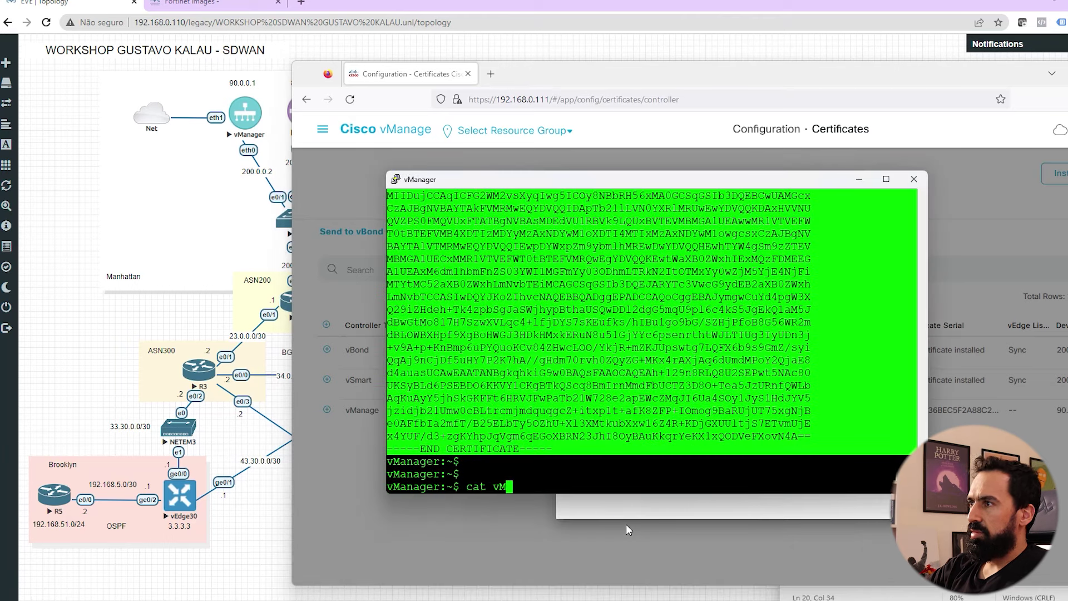
pyautogui.write('vSmart.c')
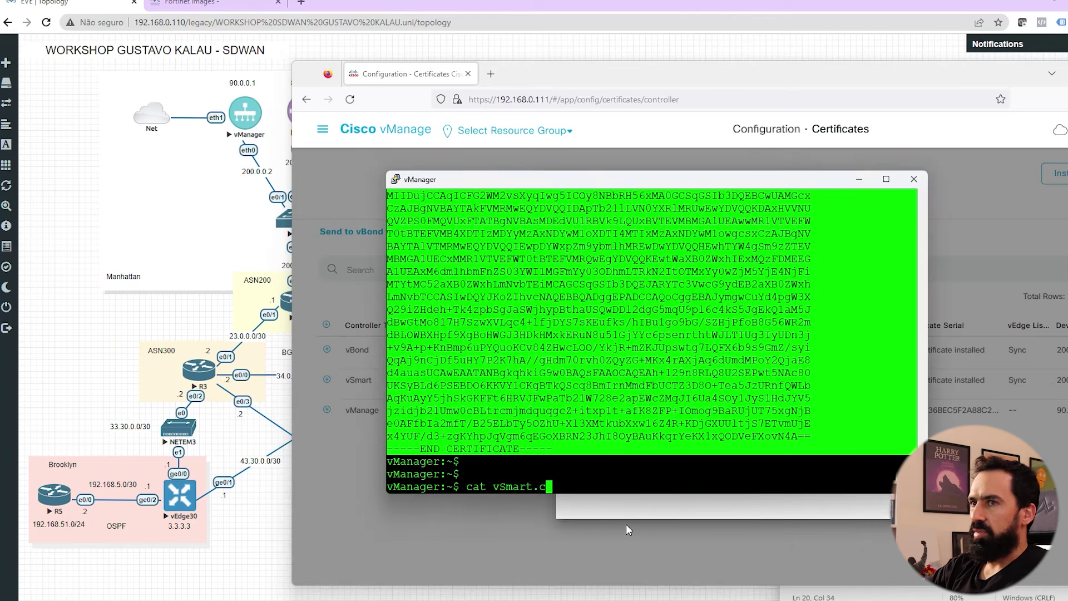
pyautogui.press('Tab')
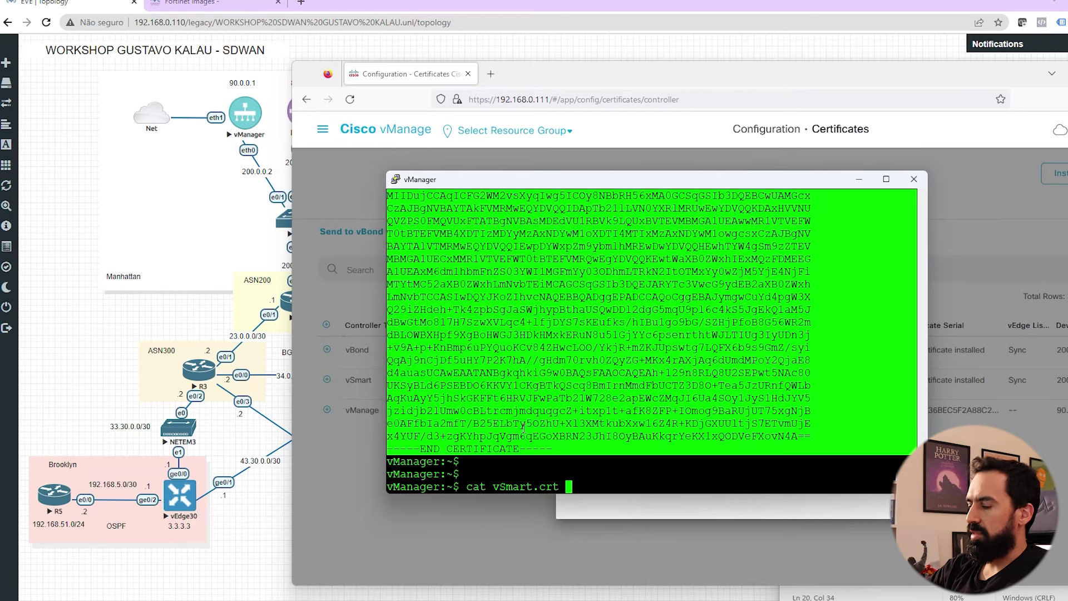
pyautogui.press('Return')
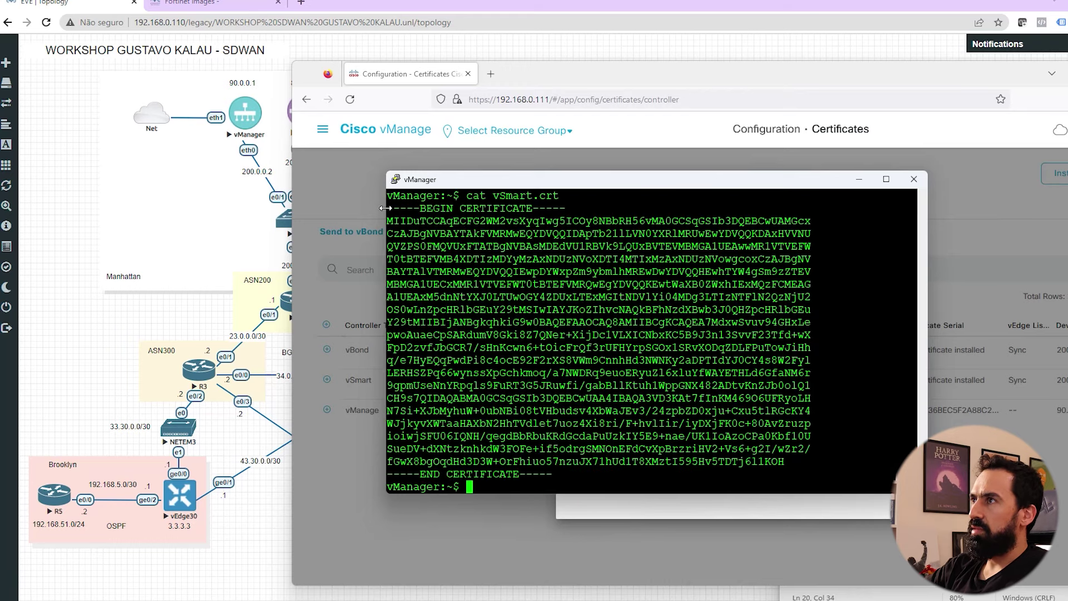
# Install the vSmart certificate, then reopen Install Certificate from Certificates > Controllers.
pyautogui.hotkey('alt', 'Tab')
pyautogui.click(764, 481)
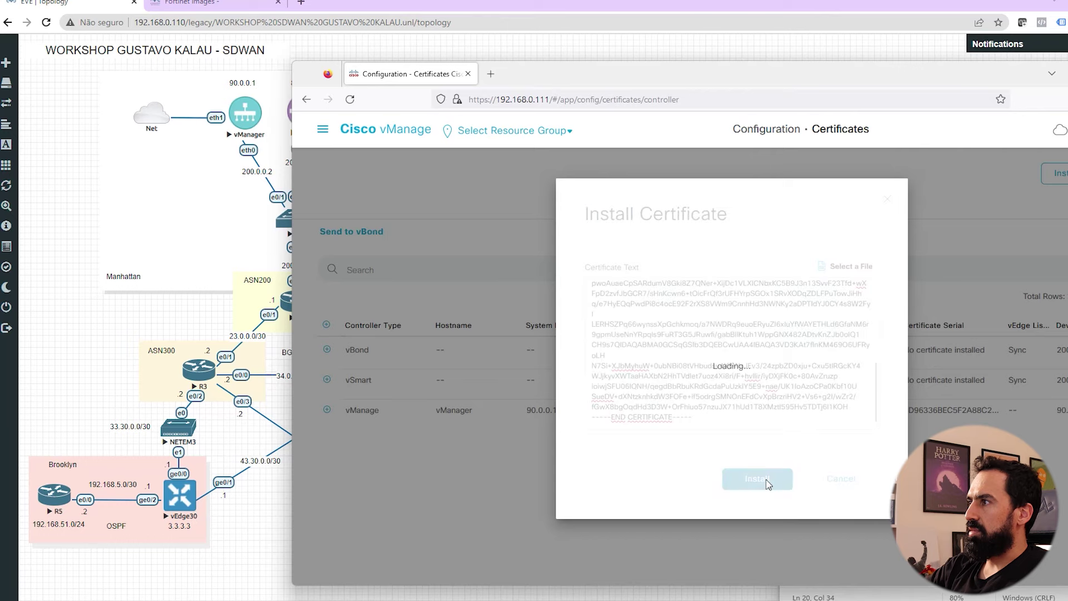
pyautogui.click(322, 129)
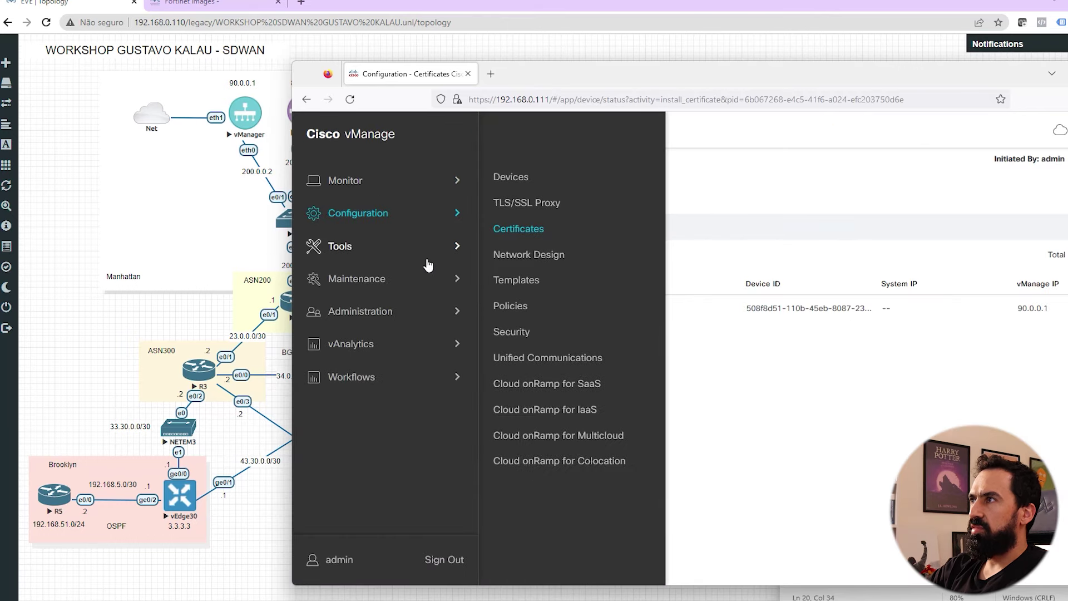
pyautogui.click(516, 228)
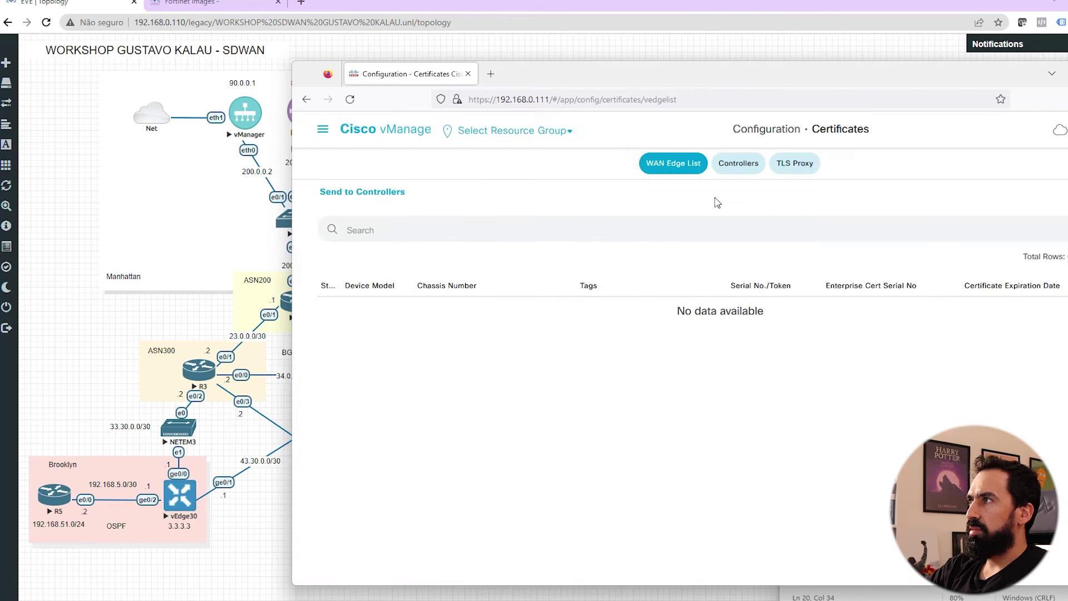
pyautogui.click(323, 129)
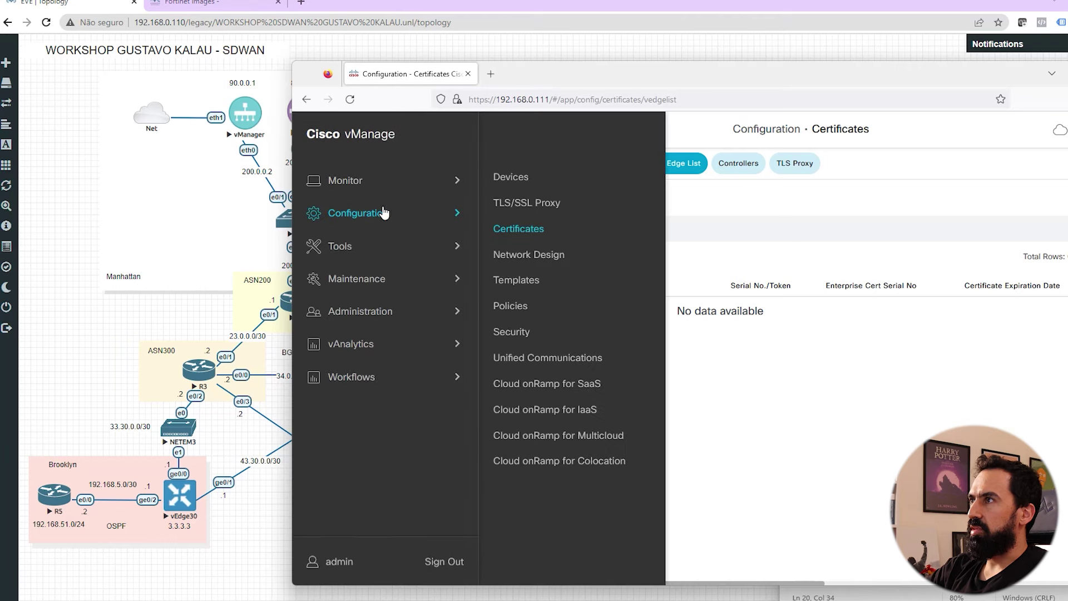
pyautogui.click(524, 229)
pyautogui.click(738, 163)
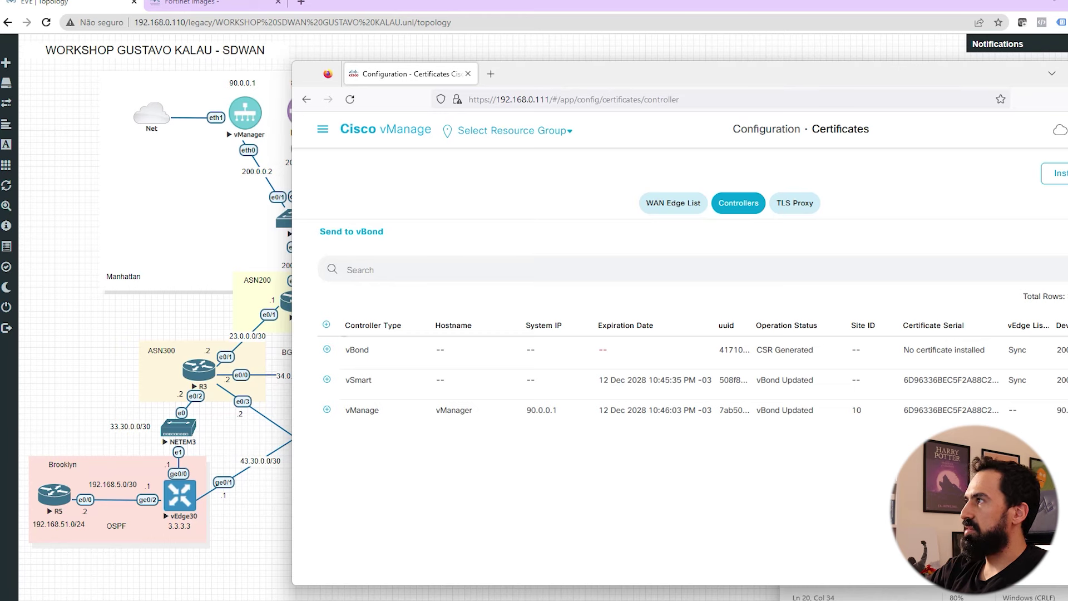
pyautogui.click(1060, 173)
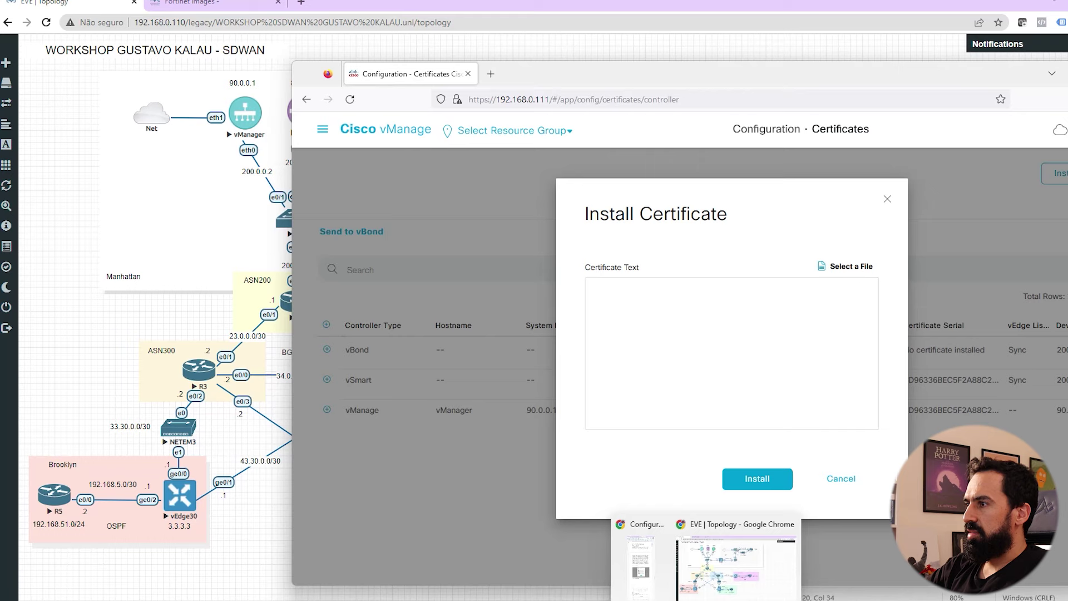
# Print vBond.crt in the vManager shell and copy the certificate text.
pyautogui.moveTo(599, 598)
pyautogui.click(563, 586)
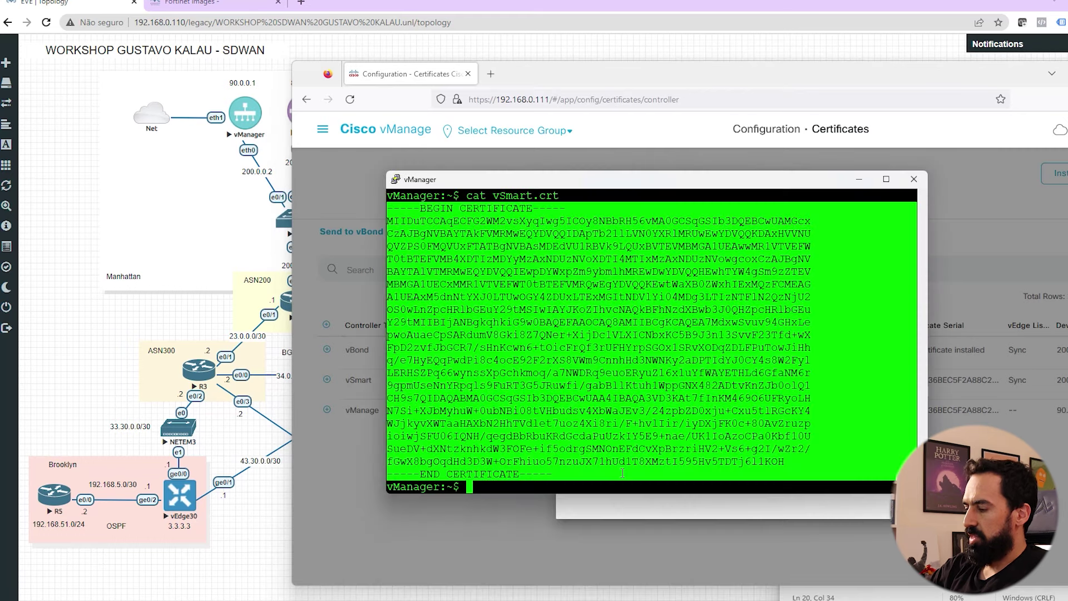
pyautogui.press('Return')
pyautogui.press('Return')
pyautogui.press('Up')
pyautogui.press('BackSpace')
pyautogui.press('BackSpace')
pyautogui.press('BackSpace')
pyautogui.press('BackSpace')
pyautogui.press('BackSpace')
pyautogui.press('BackSpace')
pyautogui.press('BackSpace')
pyautogui.press('BackSpace')
pyautogui.press('BackSpace')
pyautogui.press('BackSpace')
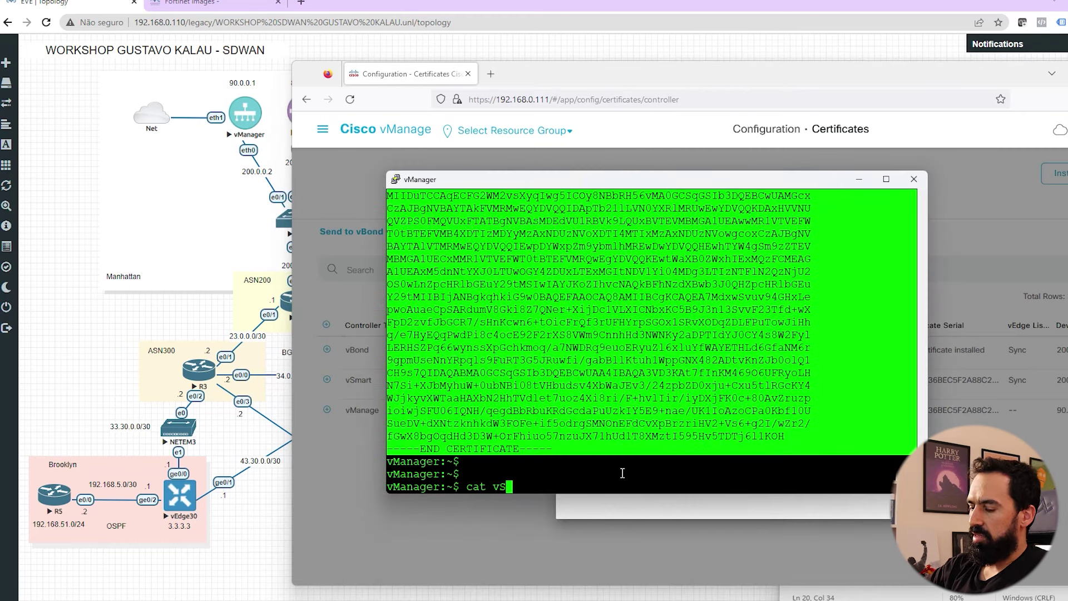
pyautogui.write('vBond.crt')
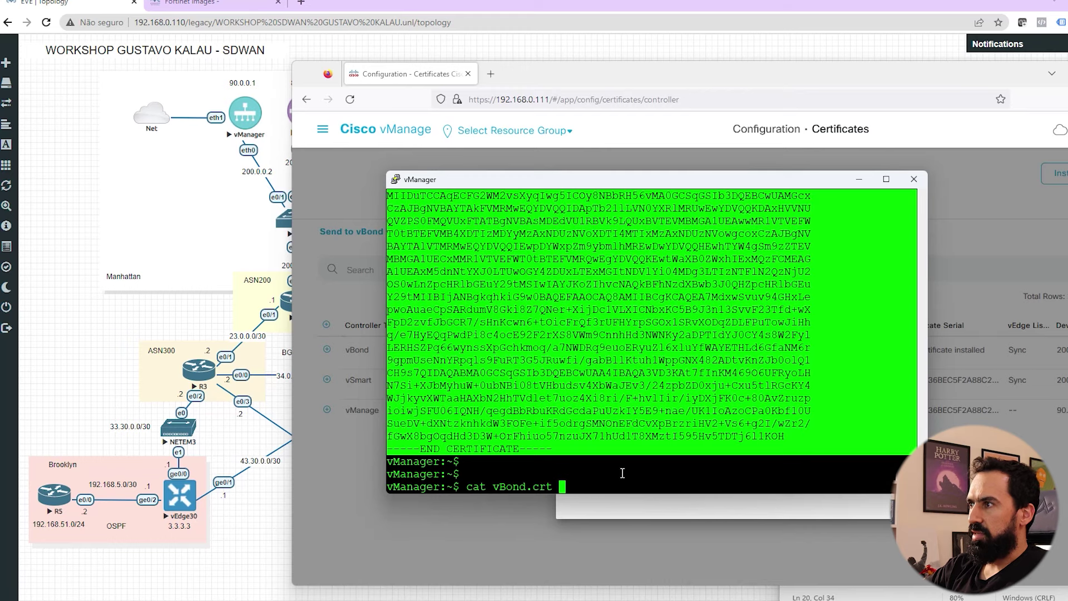
pyautogui.press('Return')
pyautogui.moveTo(388, 209); pyautogui.dragTo(553, 476)
pyautogui.click(913, 178)
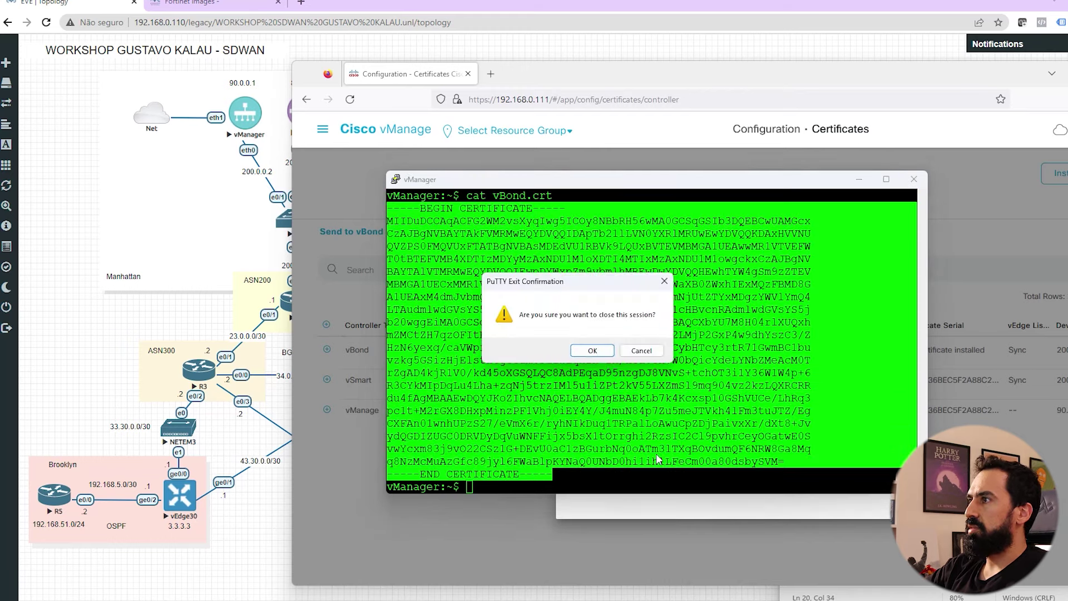
pyautogui.click(642, 351)
# Paste and install the vBond certificate, then return to Certificates > Controllers.
pyautogui.click(732, 85)
pyautogui.click(684, 334)
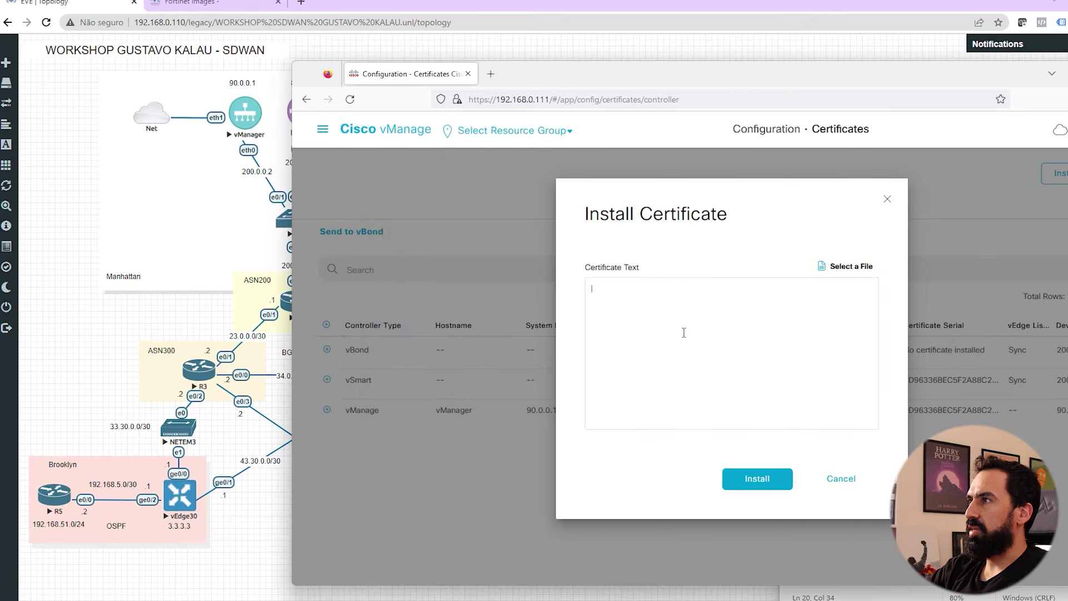
pyautogui.hotkey('ctrl', 'v')
pyautogui.click(755, 479)
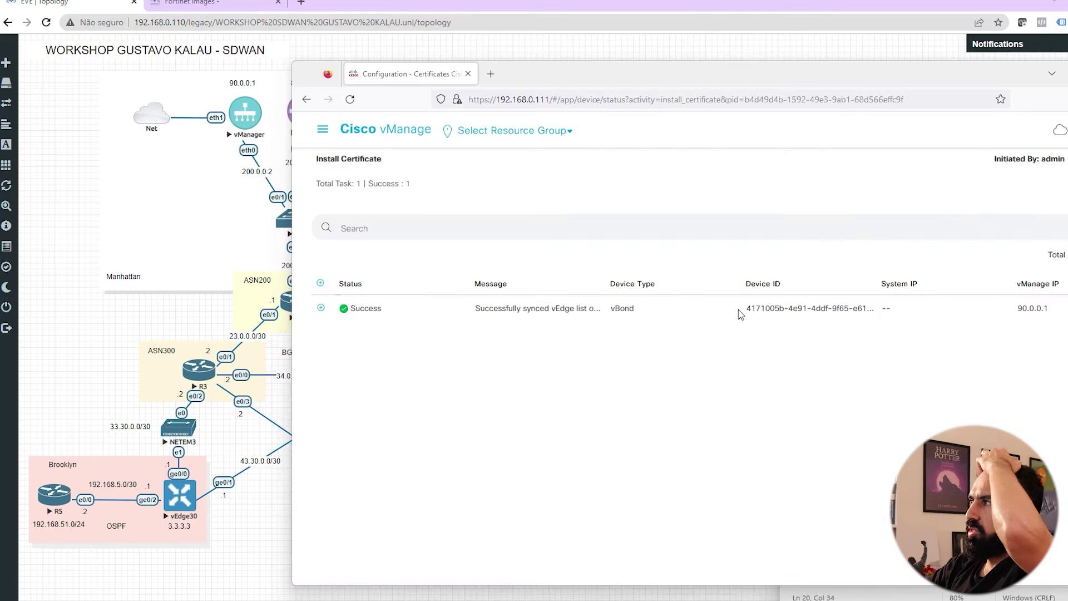
pyautogui.click(324, 130)
pyautogui.moveTo(460, 210)
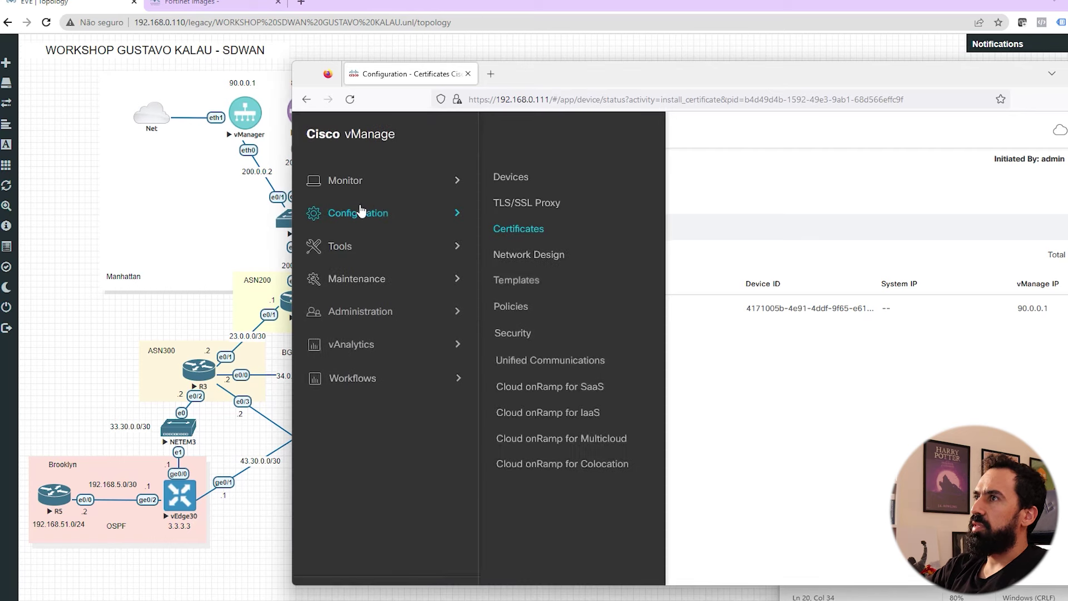
pyautogui.click(559, 229)
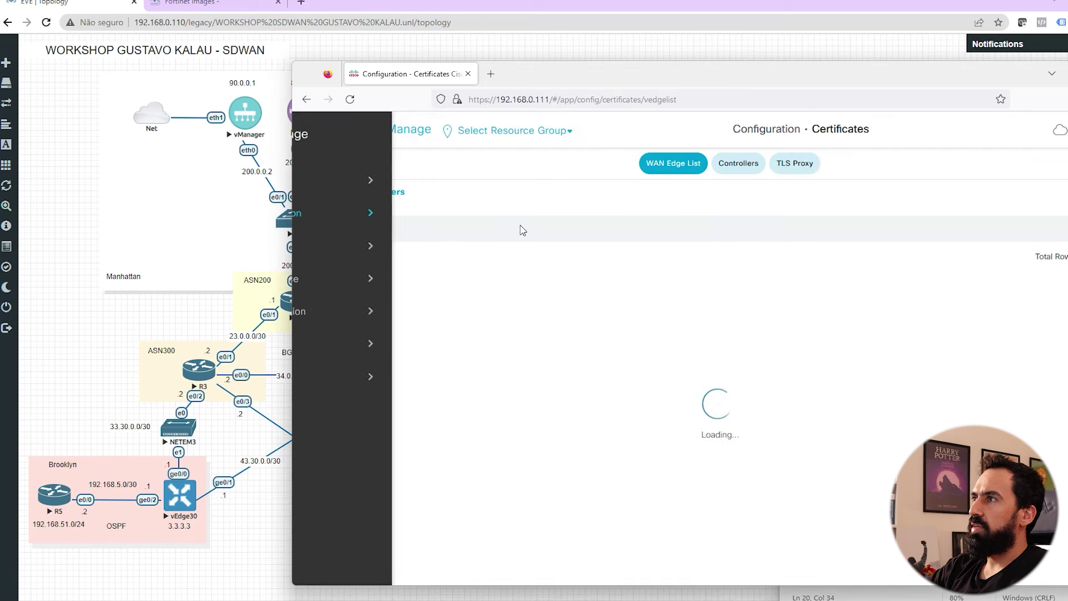
pyautogui.click(738, 165)
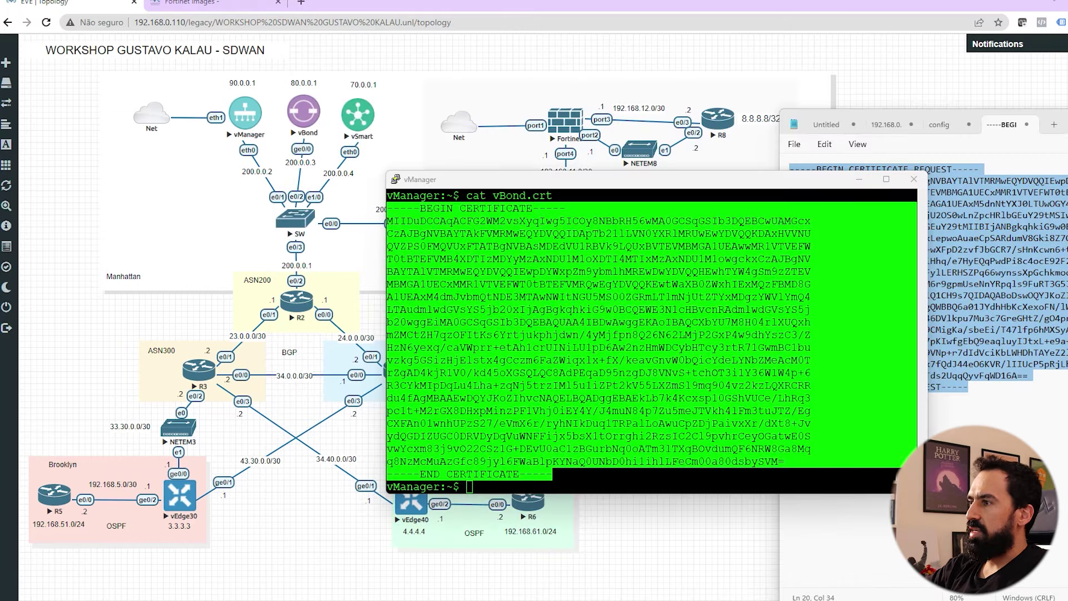
# Enter configuration mode on the vBond console and move into vpn 0.
pyautogui.moveTo(602, 600)
pyautogui.click(658, 568)
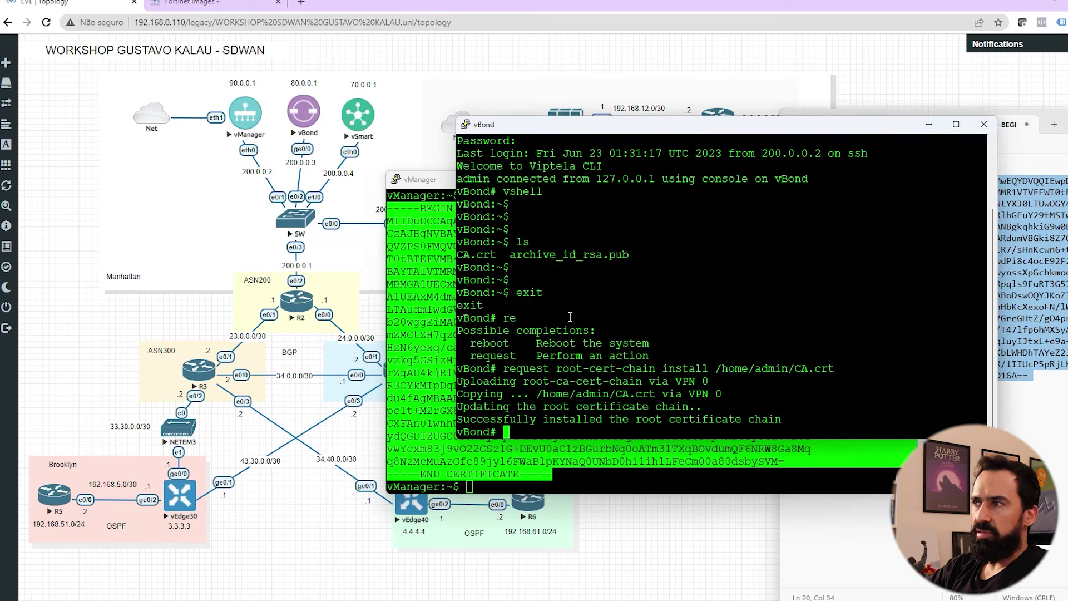
pyautogui.press('Return')
pyautogui.press('Return')
pyautogui.write('conft')
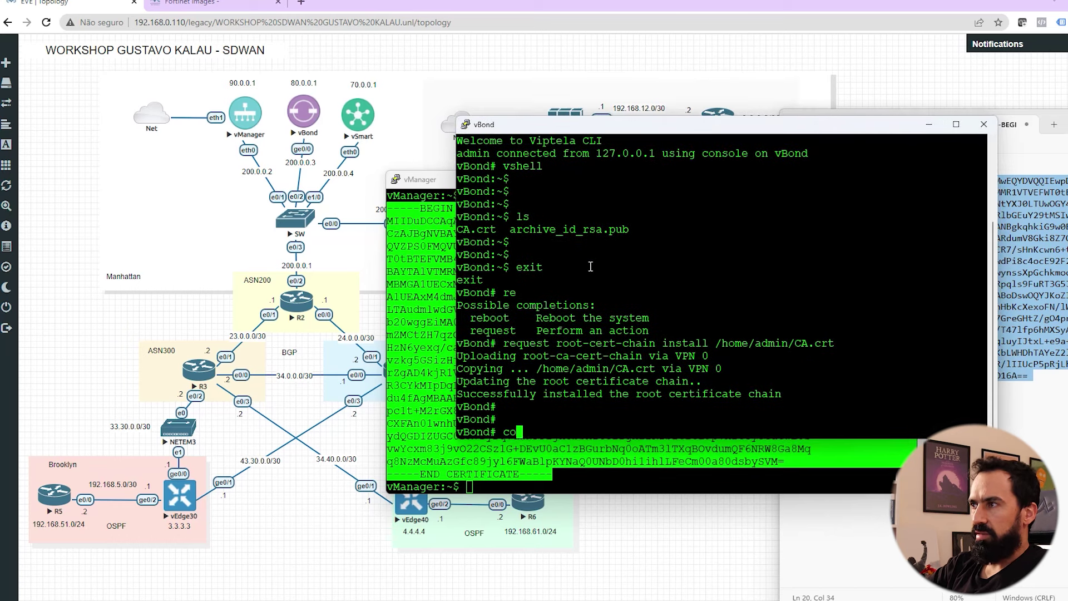
pyautogui.press('Return')
pyautogui.write('config')
pyautogui.press('Return')
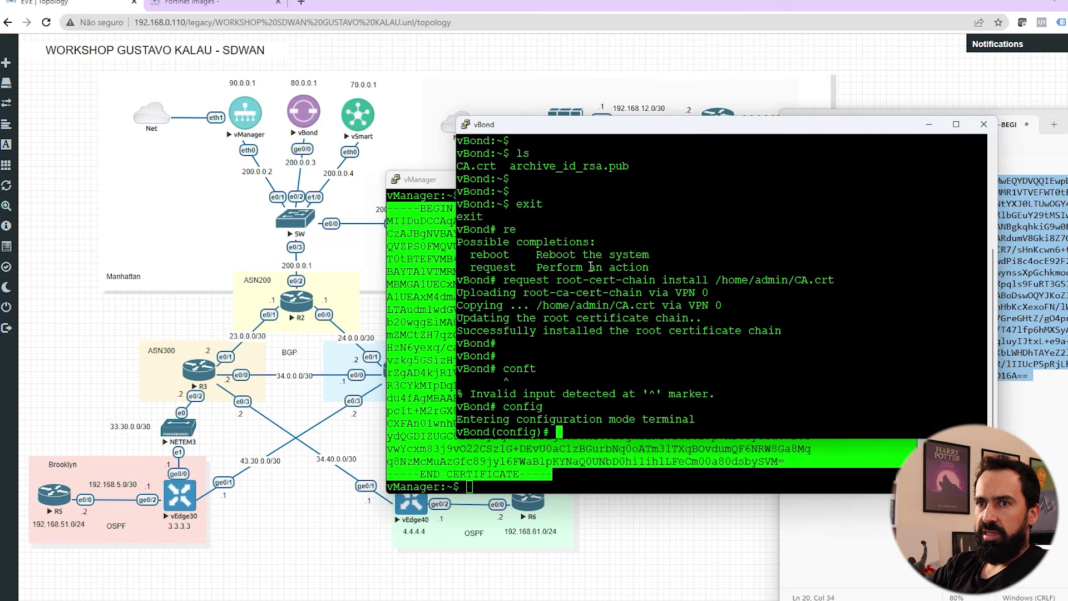
pyautogui.write('in')
pyautogui.press('Tab')
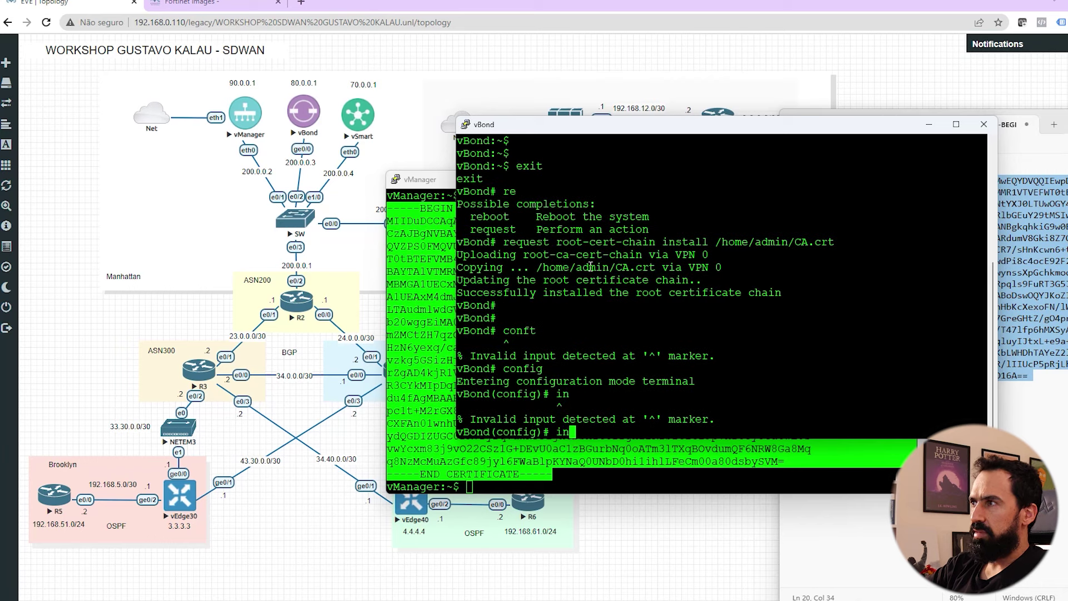
pyautogui.press('Tab')
pyautogui.write('te')
pyautogui.press('Return')
pyautogui.write('vpn ')
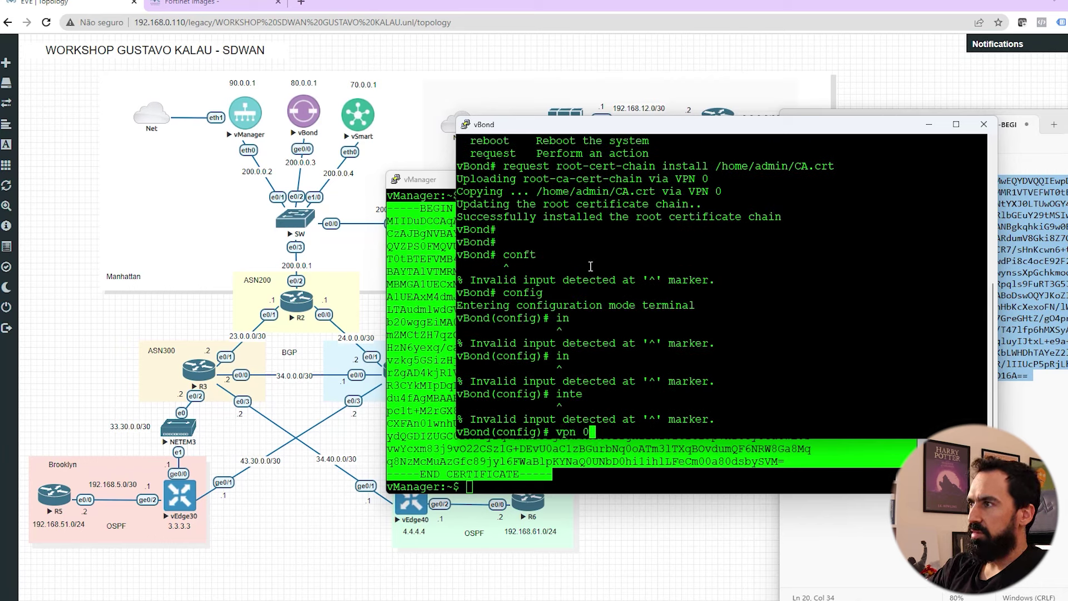
pyautogui.write('0')
pyautogui.press('Return')
# Make interface ge0/0 a tunnel-interface with encapsulation ipsec.
pyautogui.write('tun')
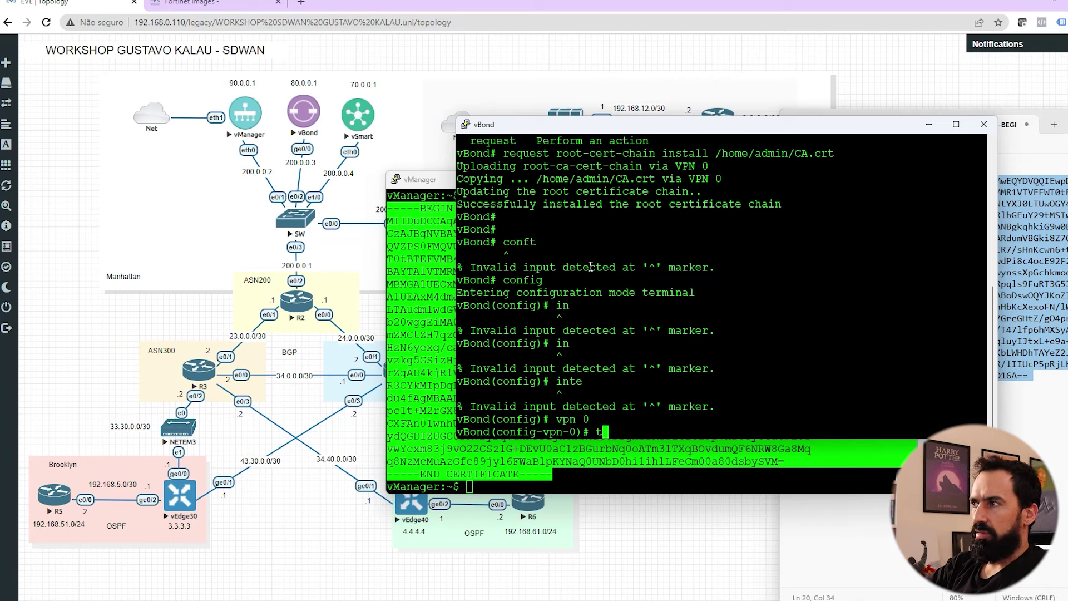
pyautogui.press('Tab')
pyautogui.write('n')
pyautogui.press('Tab')
pyautogui.press('BackSpace')
pyautogui.press('BackSpace')
pyautogui.press('BackSpace')
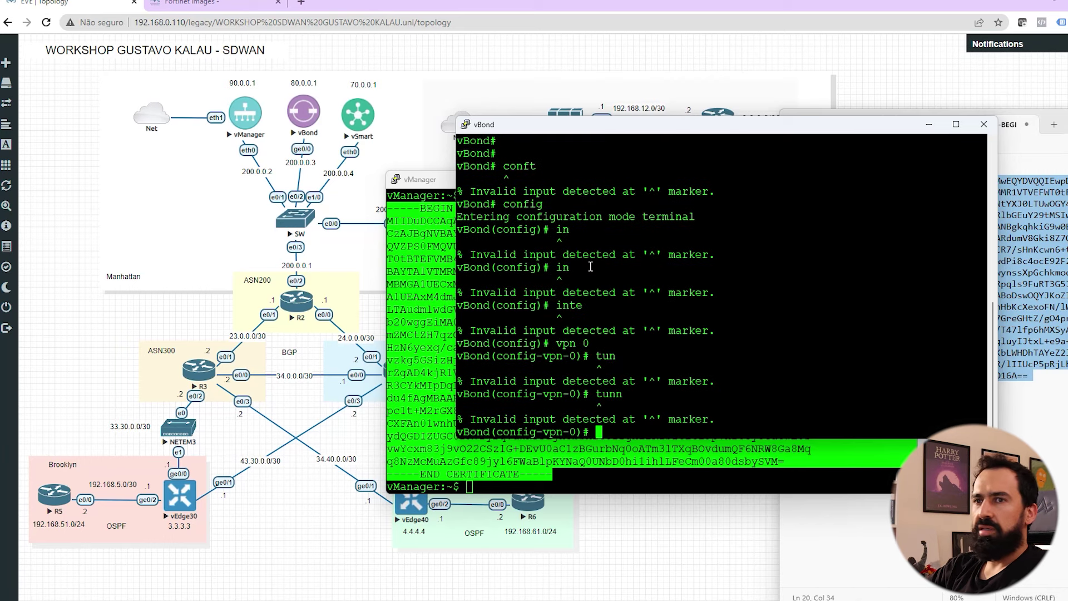
pyautogui.write('in')
pyautogui.press('Tab')
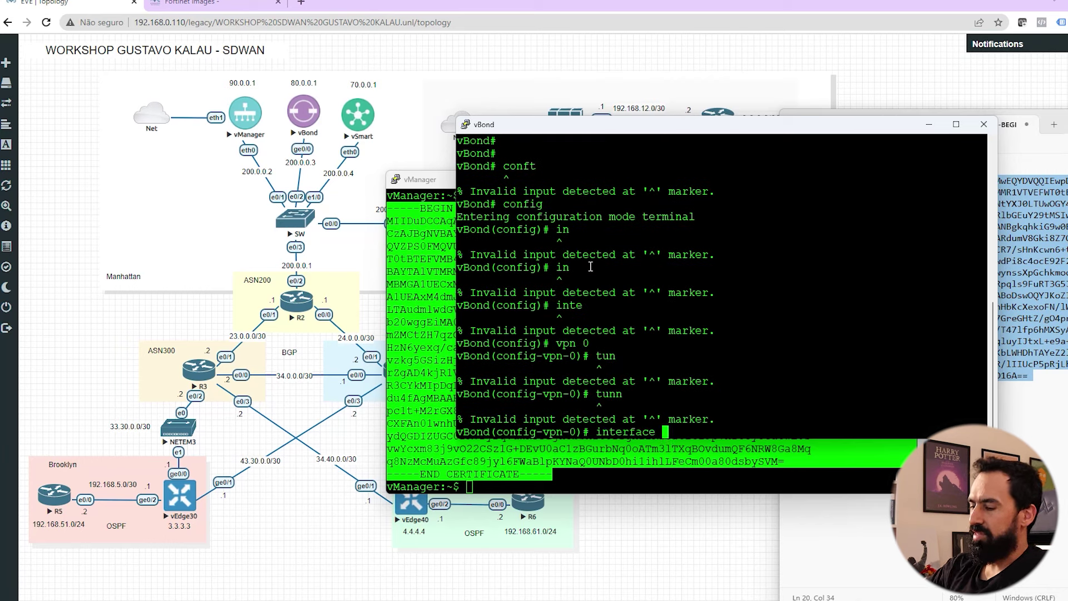
pyautogui.write('ge0/0')
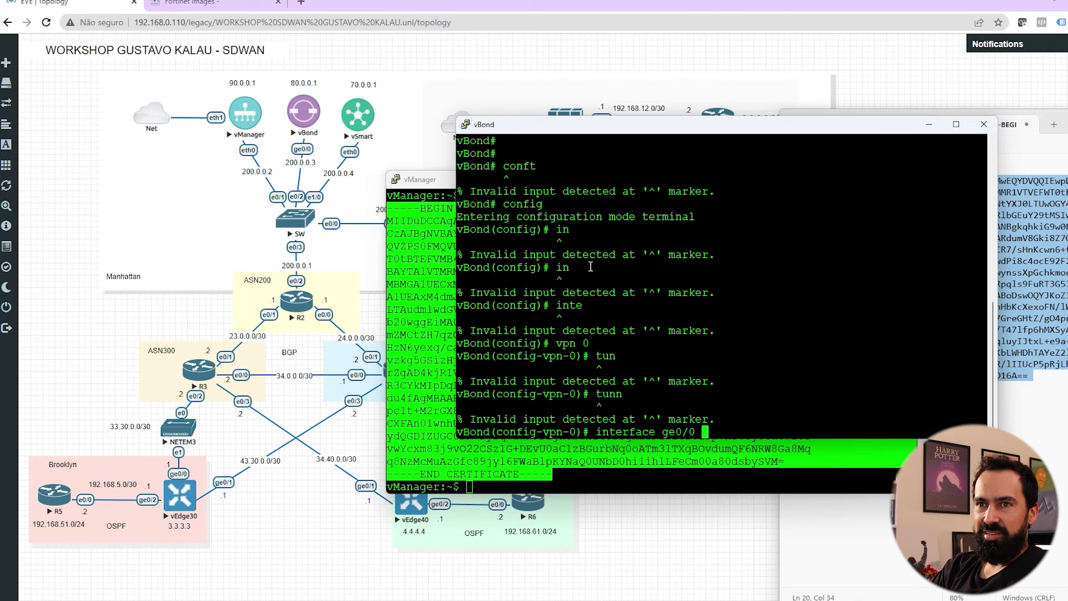
pyautogui.press('Return')
pyautogui.write('tunnel-interface')
pyautogui.press('Tab')
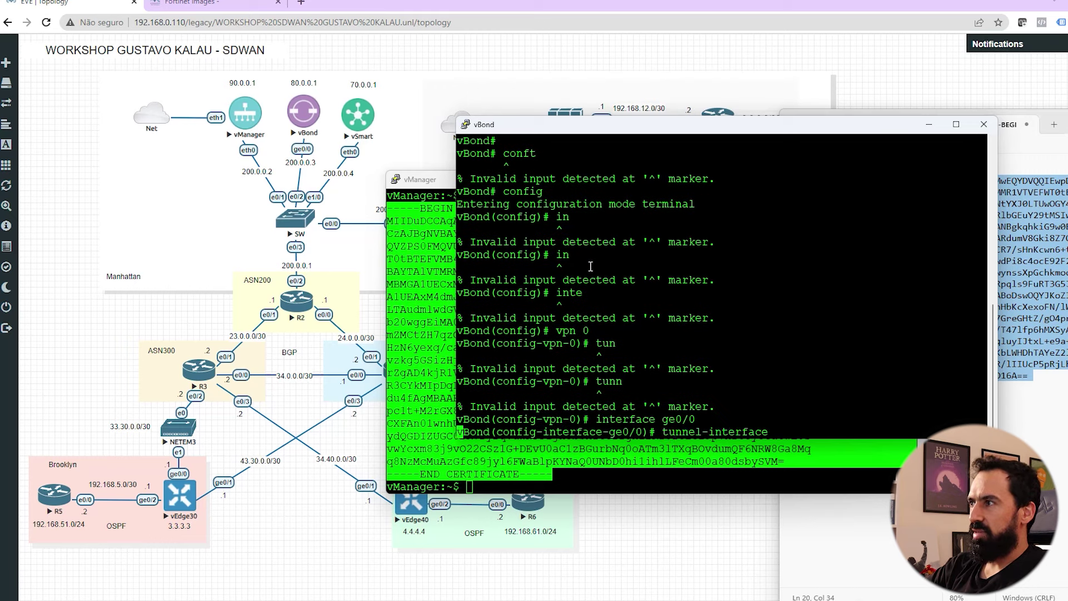
pyautogui.press('Return')
pyautogui.write('en')
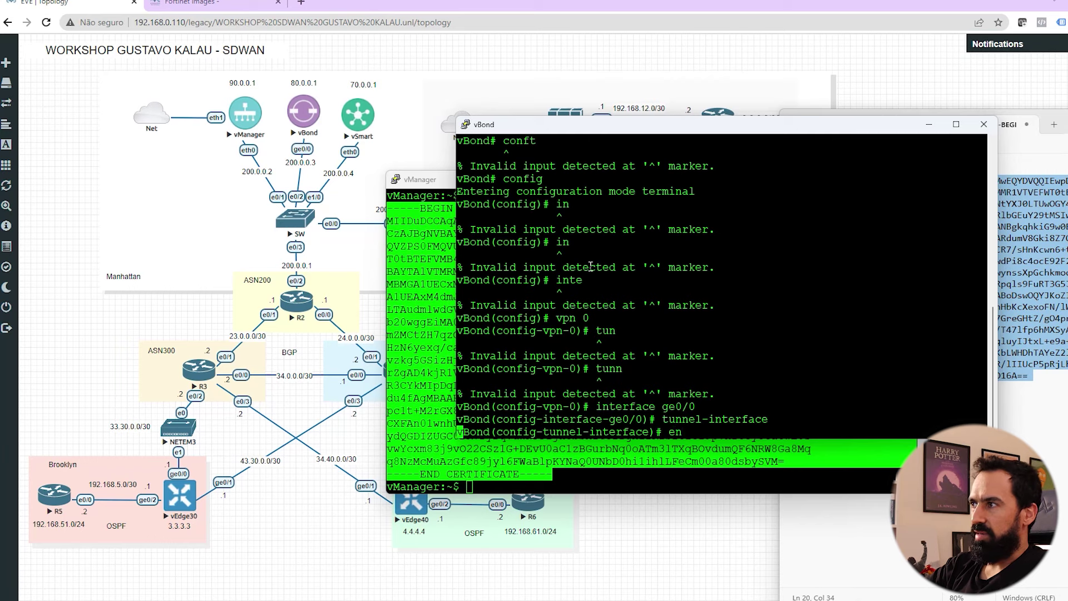
pyautogui.press('?')
pyautogui.press('Tab')
pyautogui.write('ipsec')
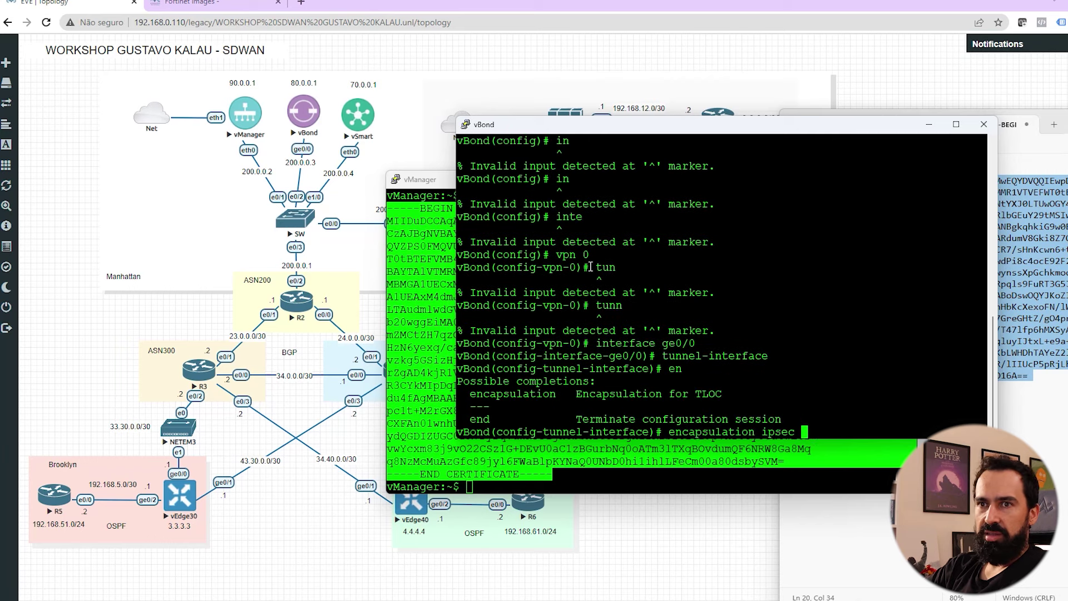
pyautogui.press('Return')
# Apply the change with commit and-quit and close the vBond PuTTY session.
pyautogui.write('co')
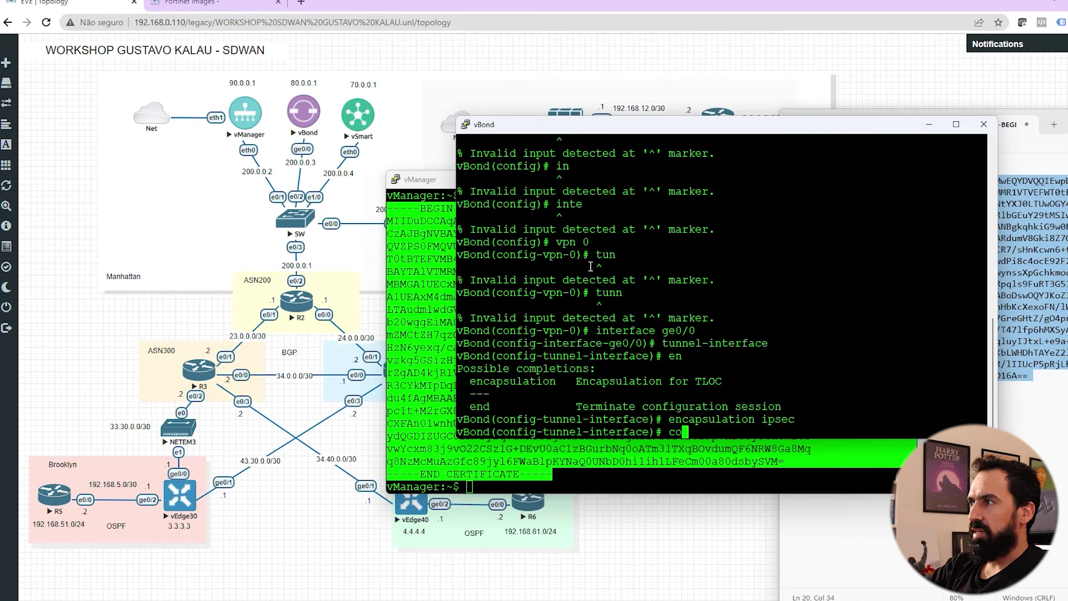
pyautogui.write('mmit and-quit')
pyautogui.press('Return')
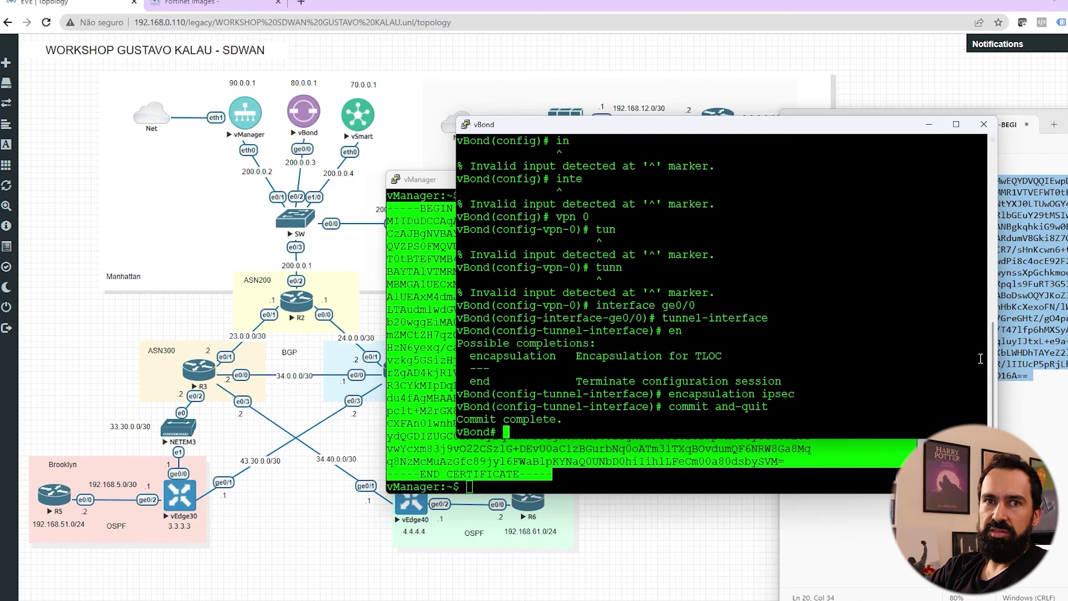
pyautogui.click(984, 124)
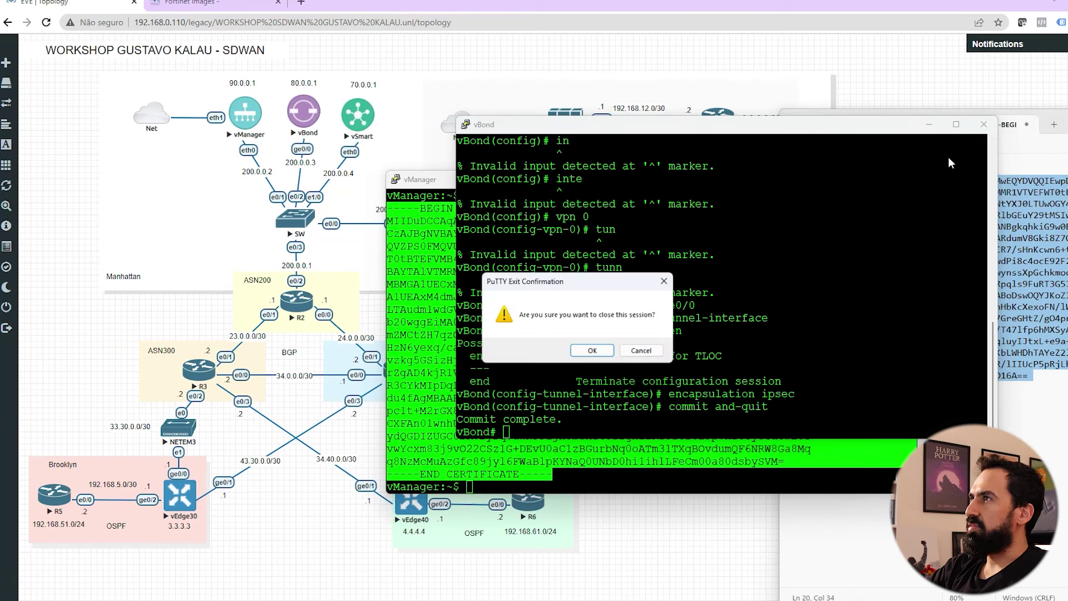
pyautogui.click(604, 349)
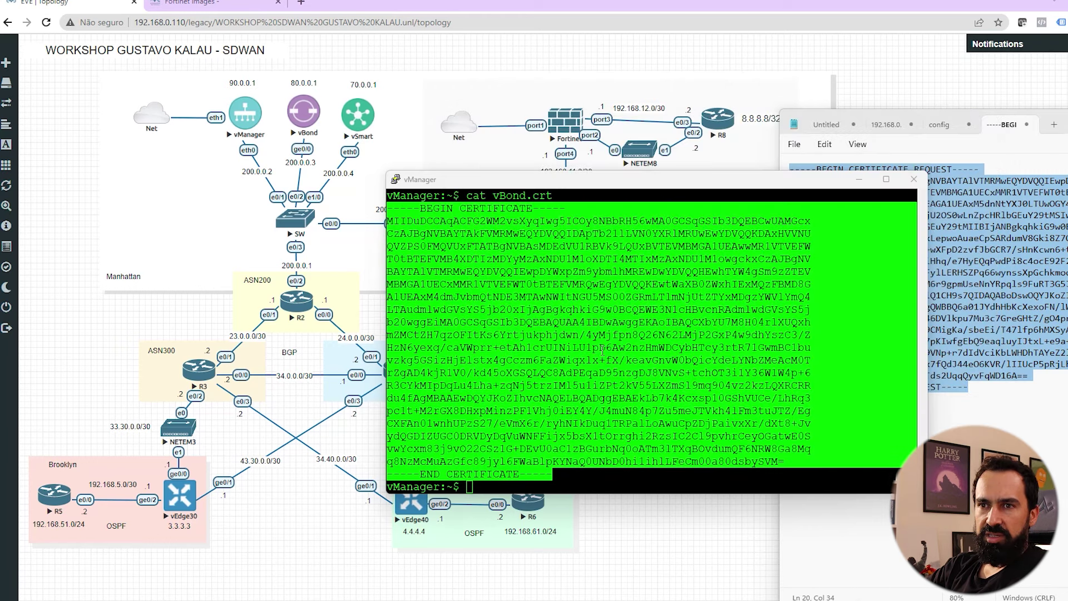
# Leave the vManager shell and browse the available CLI commands and vping options with ?
pyautogui.click(730, 438)
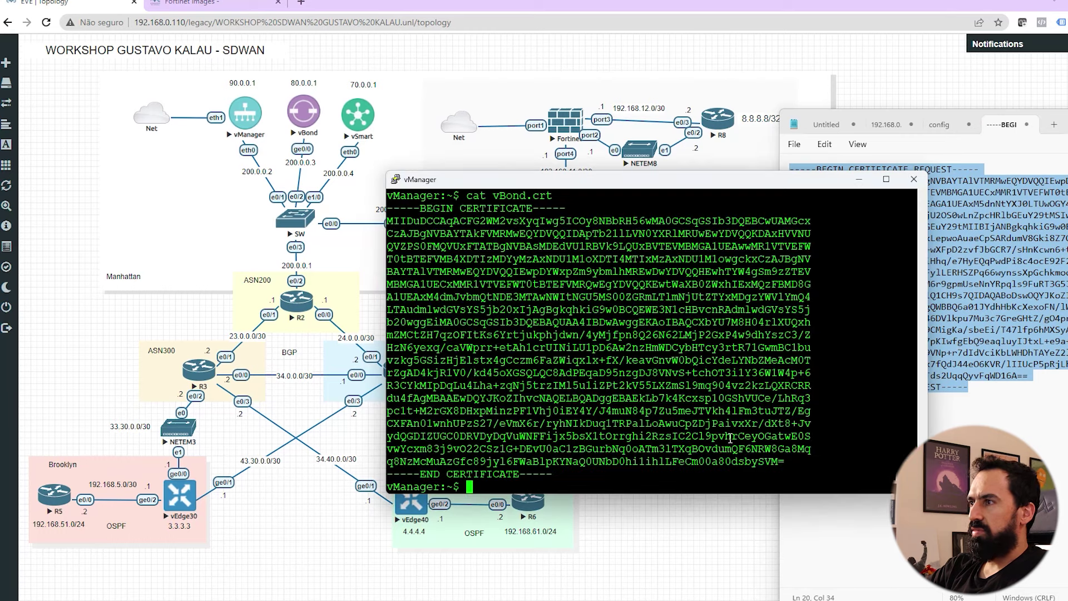
pyautogui.write('exit')
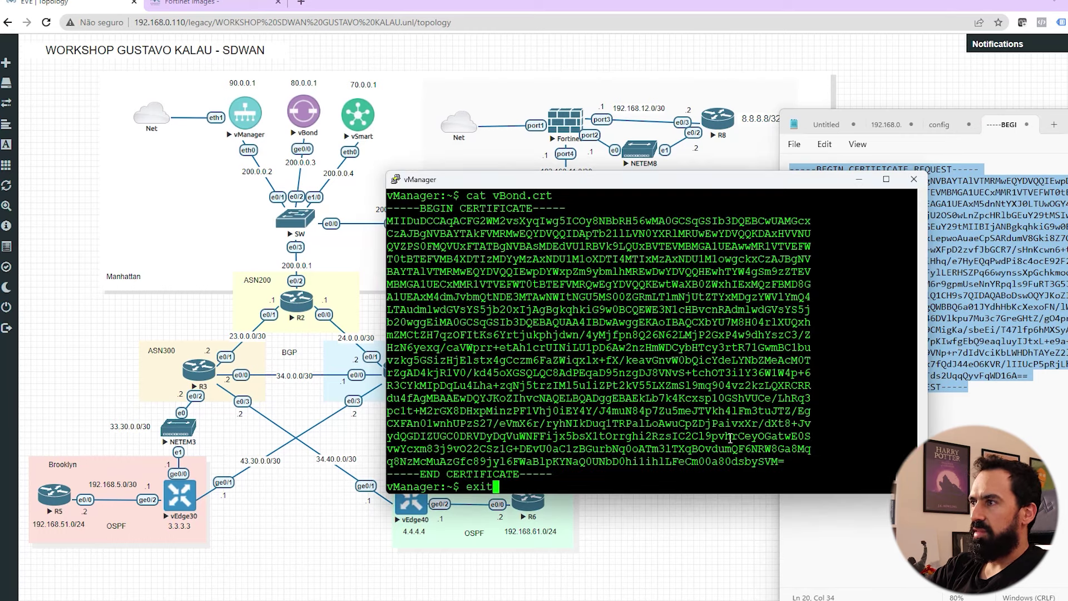
pyautogui.press('Return')
pyautogui.press('Return')
pyautogui.press('Return')
pyautogui.press('Return')
pyautogui.press('Return')
pyautogui.write('c')
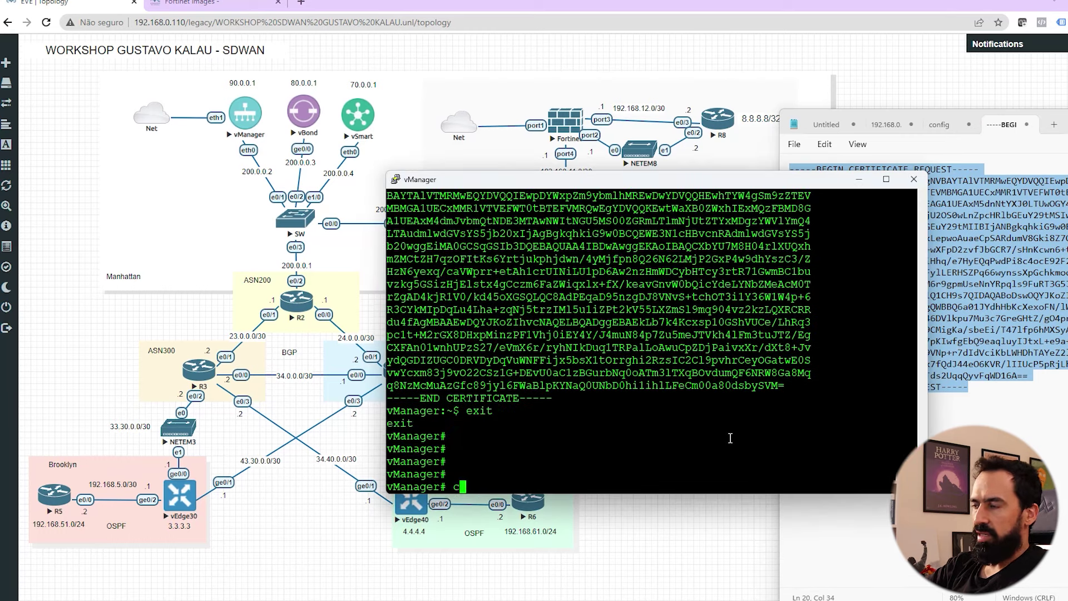
pyautogui.press('BackSpace')
pyautogui.press('?')
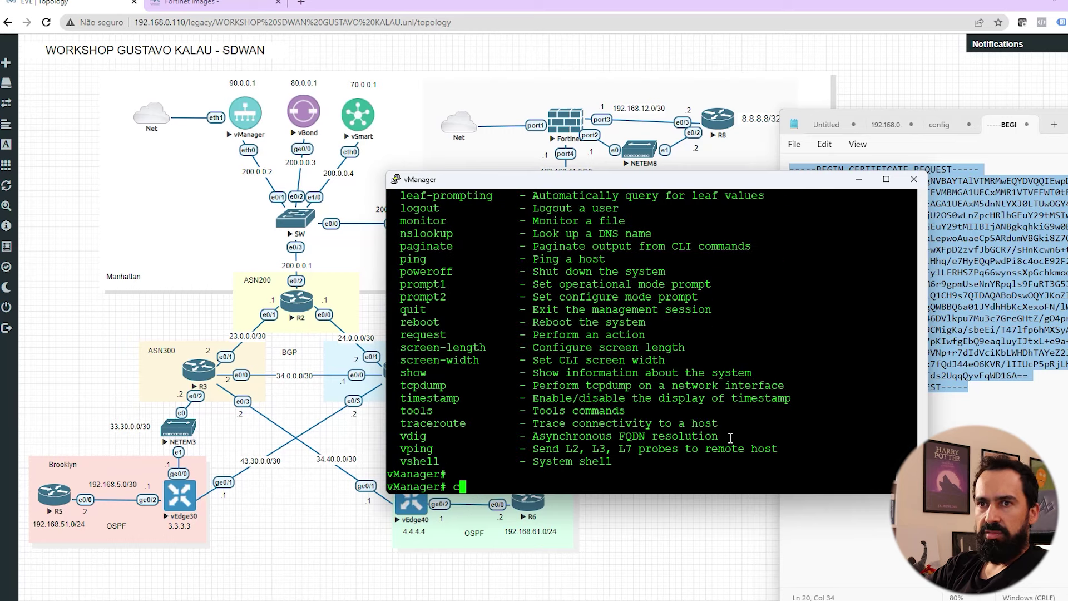
pyautogui.write('vping')
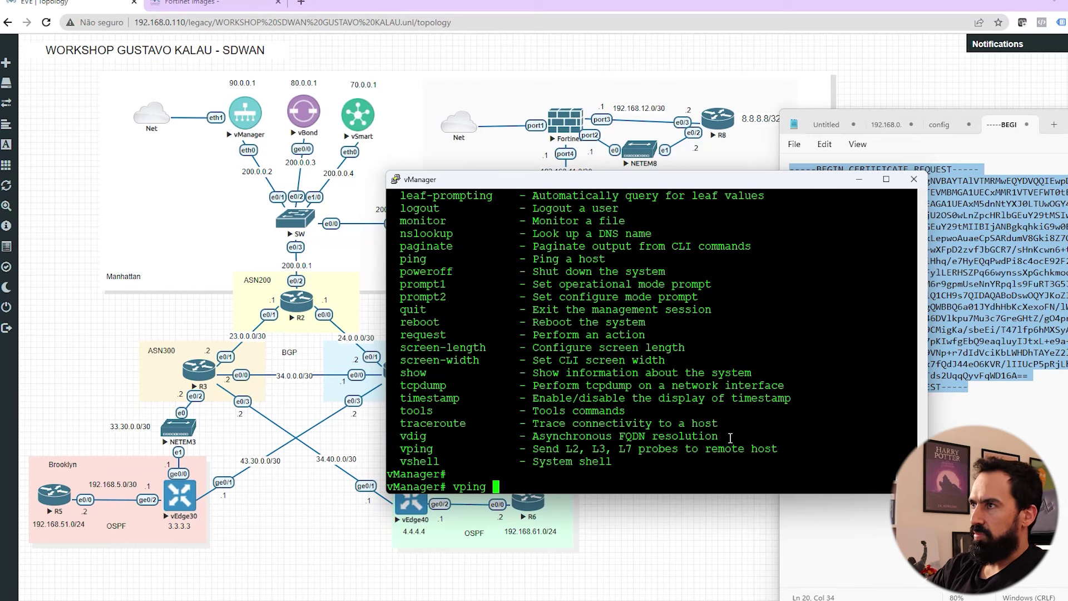
pyautogui.press('?')
pyautogui.press('BackSpace')
pyautogui.press('BackSpace')
pyautogui.press('BackSpace')
pyautogui.press('BackSpace')
pyautogui.write('n')
pyautogui.press('Return')
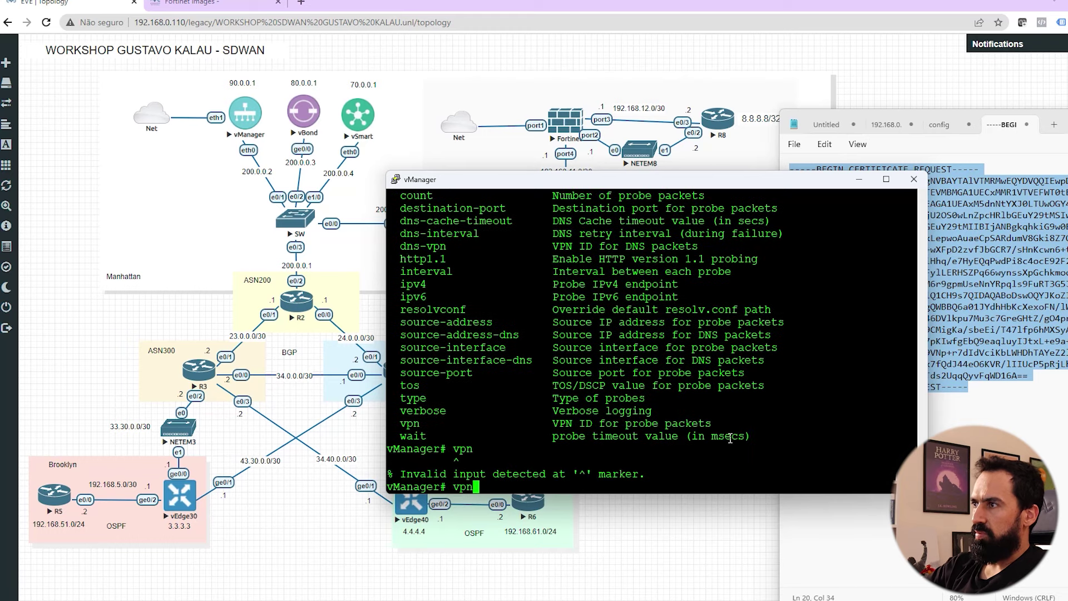
pyautogui.write('0')
# Log out of the vManager CLI and log back in with the admin account.
pyautogui.hotkey('ctrl', 'a')
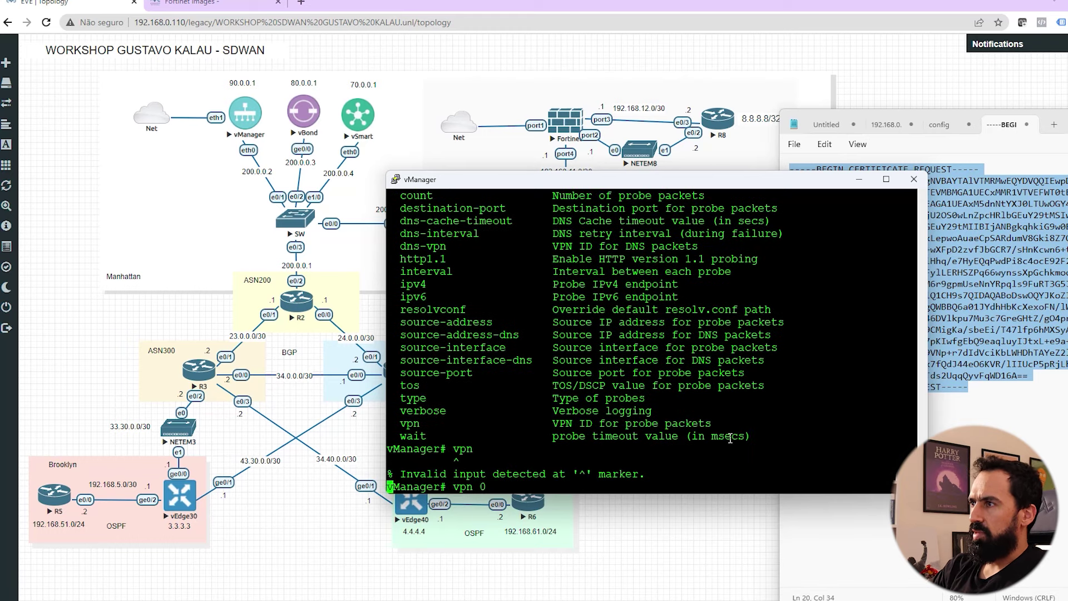
pyautogui.hotkey('ctrl', 'k')
pyautogui.press('?')
pyautogui.press('Return')
pyautogui.press('Return')
pyautogui.press('Return')
pyautogui.write('exit')
pyautogui.press('Return')
pyautogui.write('admin')
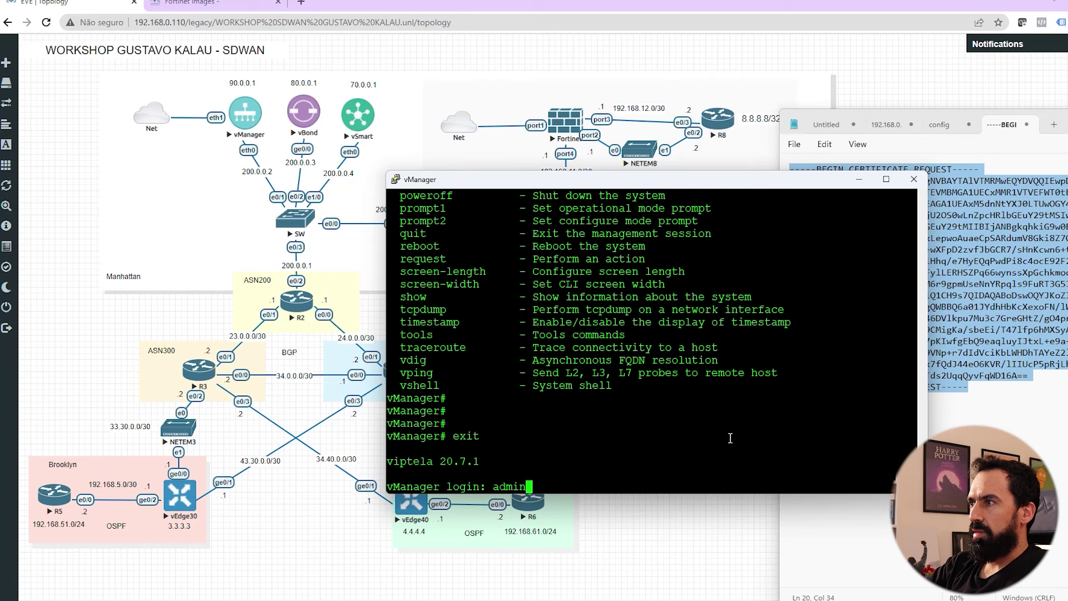
pyautogui.press('Return')
pyautogui.press('Return')
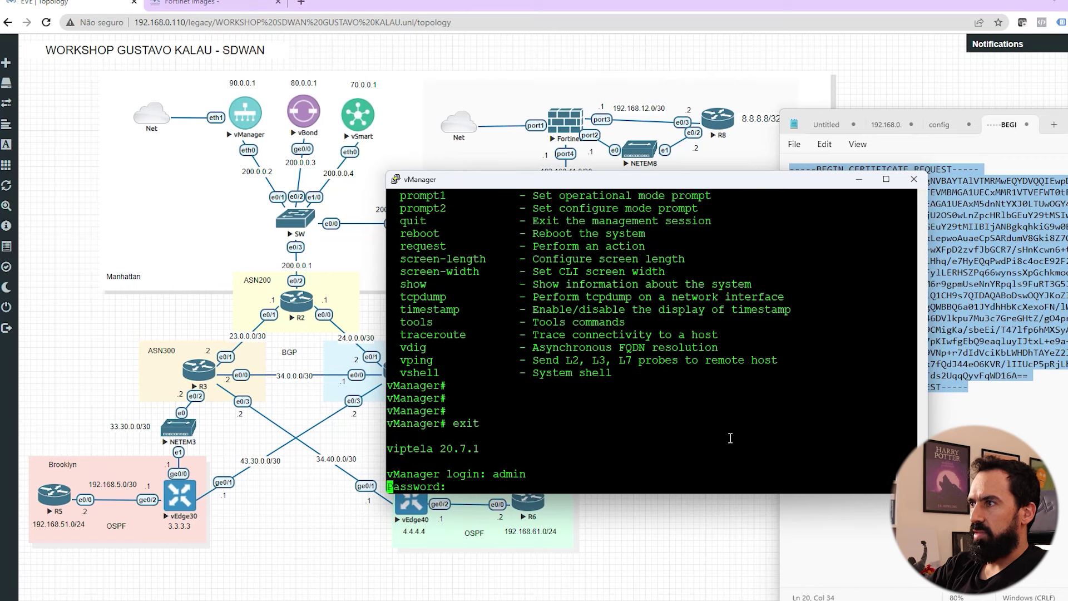
pyautogui.write('admin')
pyautogui.press('Return')
pyautogui.press('Return')
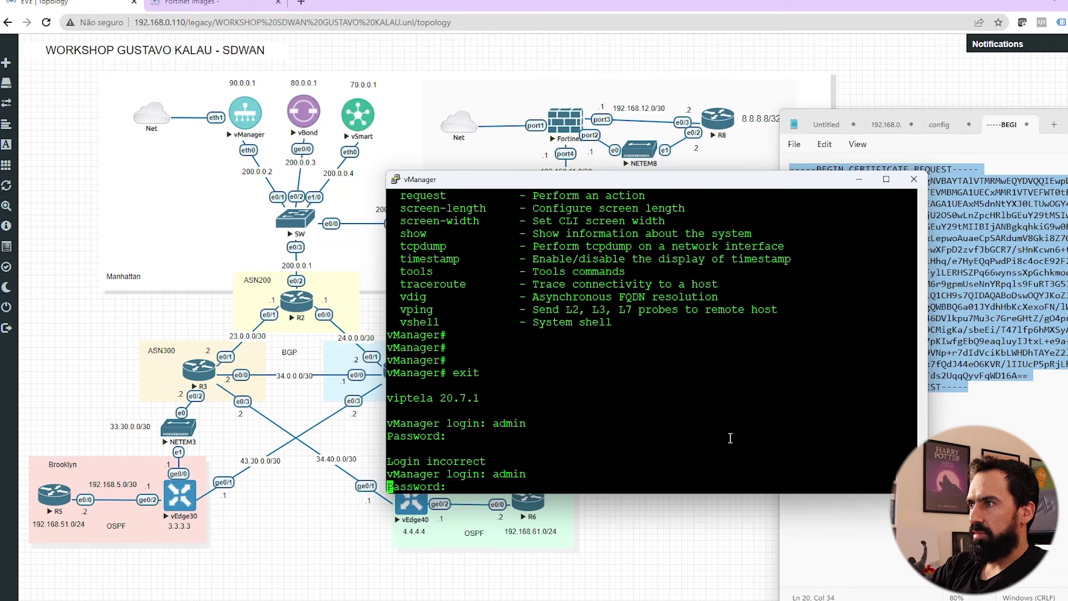
# On vManager, make eth0 in VPN 0 a tunnel-interface and run commit and-quit.
pyautogui.press('Return')
pyautogui.press('Return')
pyautogui.write('config')
pyautogui.press('Return')
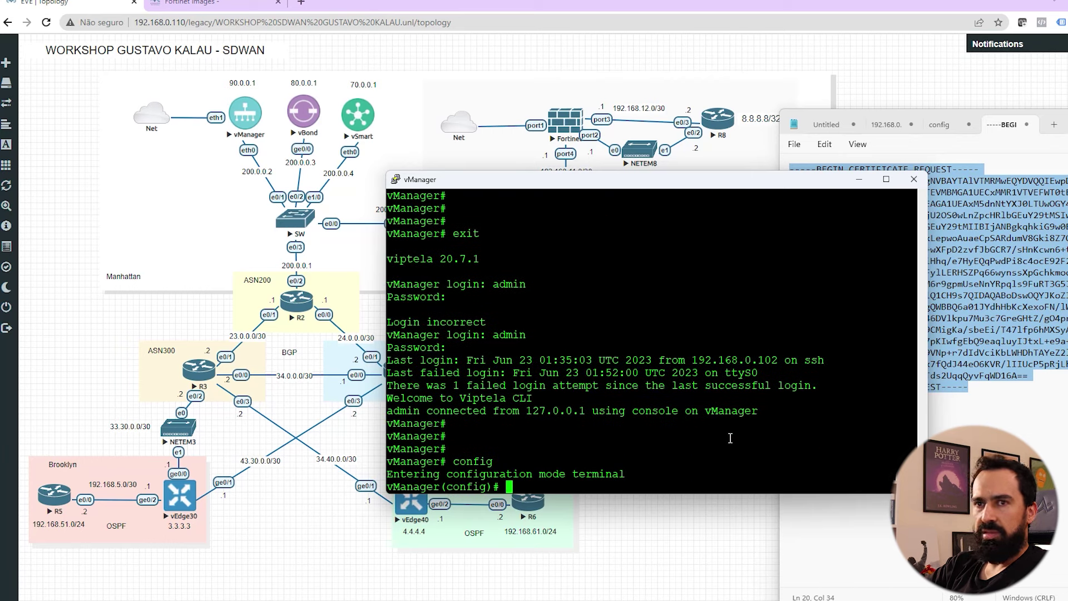
pyautogui.write('v')
pyautogui.write('pn 0')
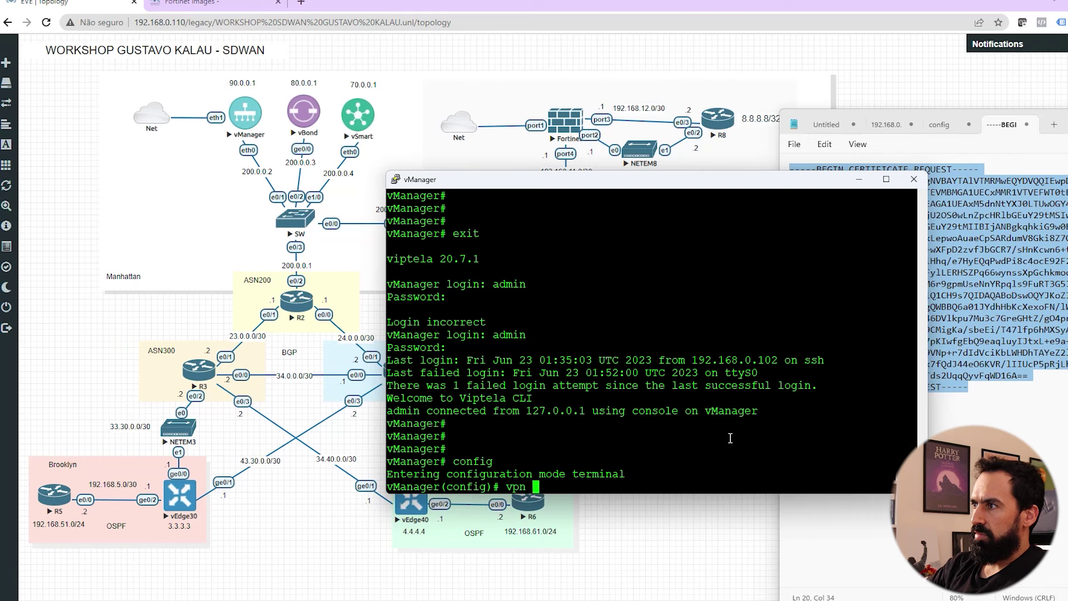
pyautogui.press('Return')
pyautogui.write('tun')
pyautogui.press('Tab')
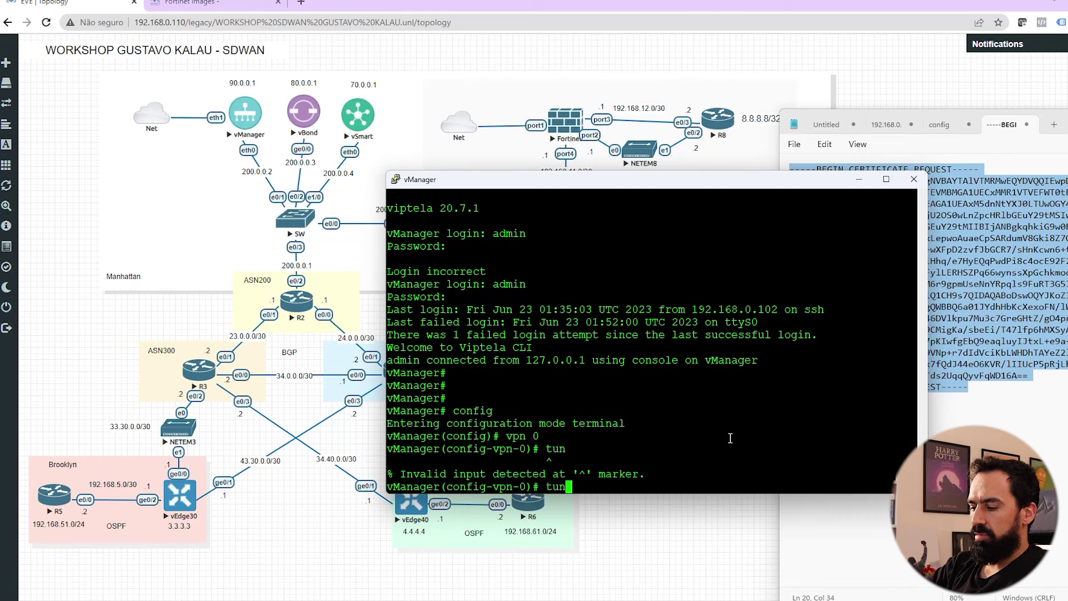
pyautogui.write('n')
pyautogui.press('Tab')
pyautogui.press('BackSpace')
pyautogui.press('Home')
pyautogui.press('Delete')
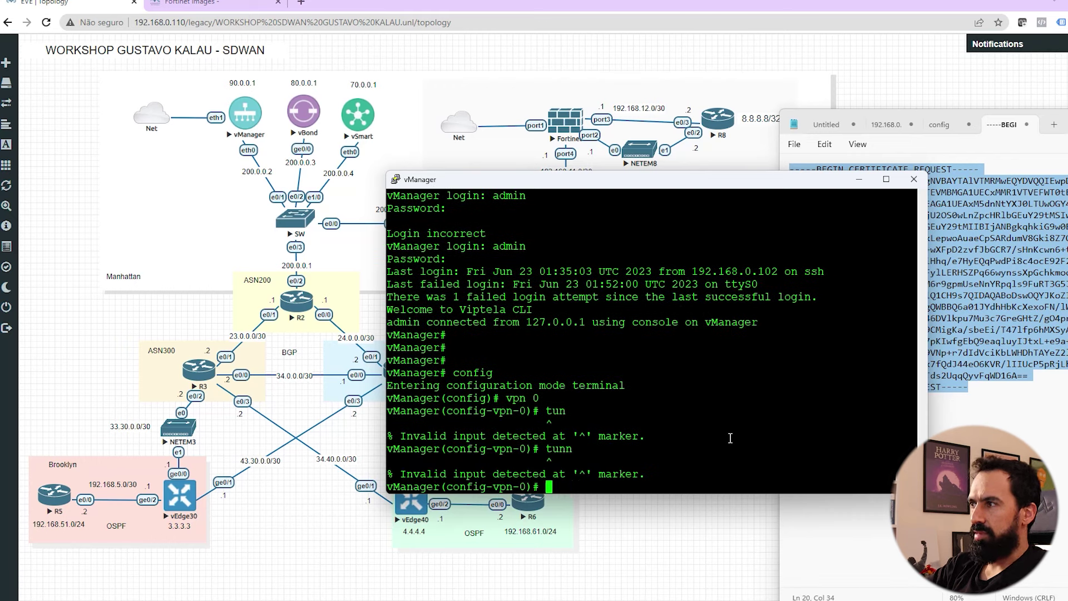
pyautogui.press('Return')
pyautogui.write('interface ')
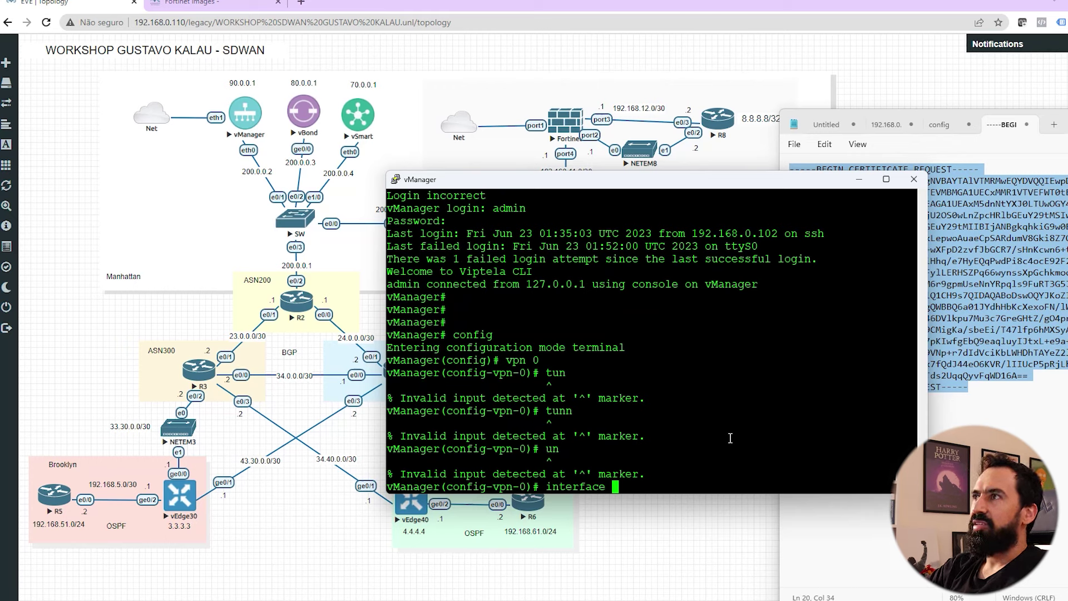
pyautogui.write('eth0')
pyautogui.press('Return')
pyautogui.write('tunnel-interface')
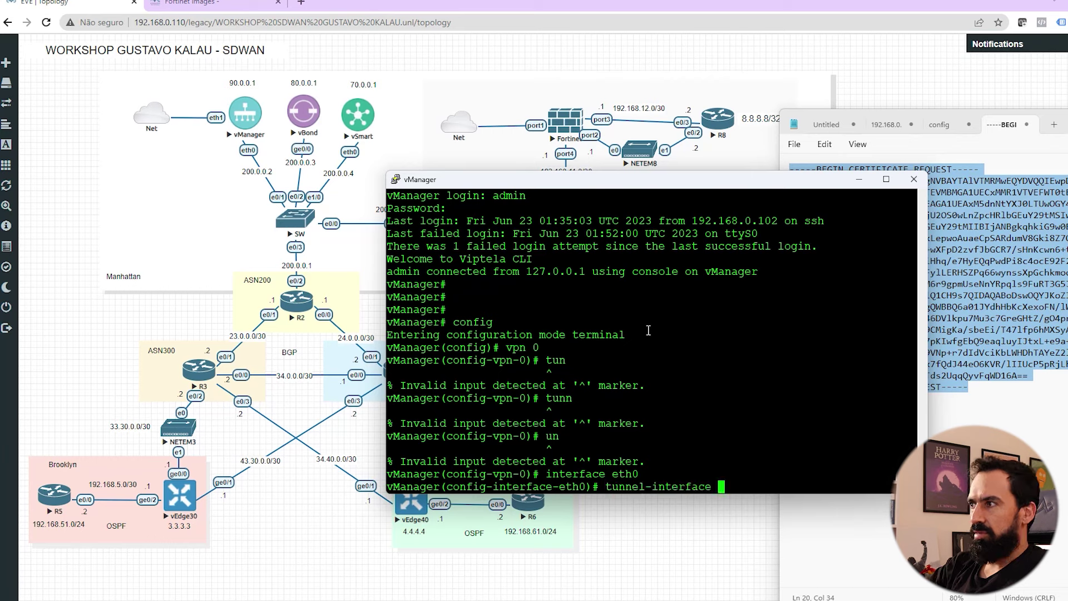
pyautogui.press('Return')
pyautogui.write('commit and-quit')
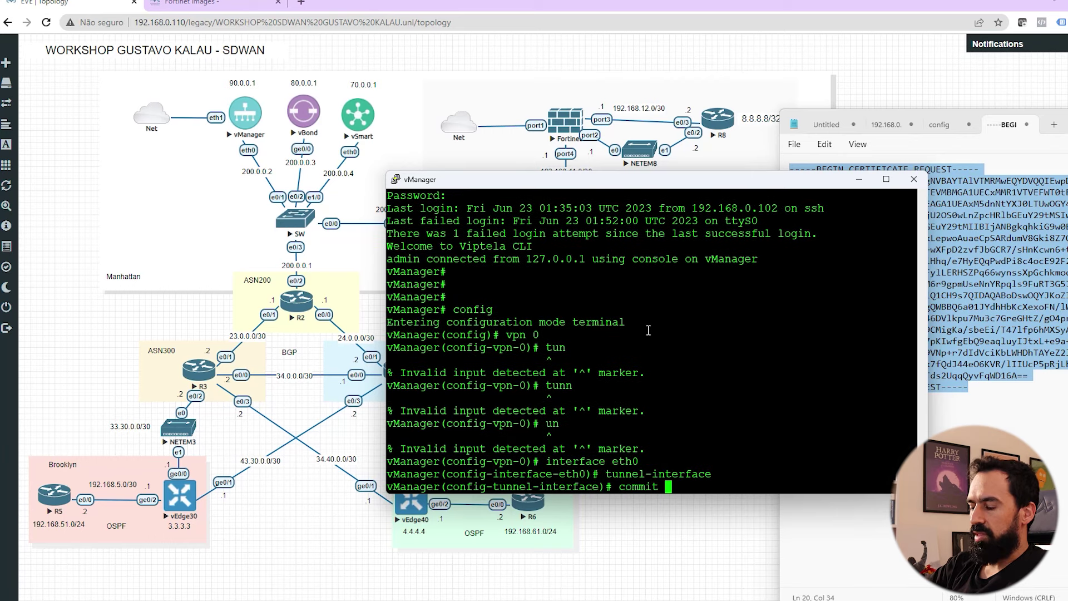
pyautogui.press('Return')
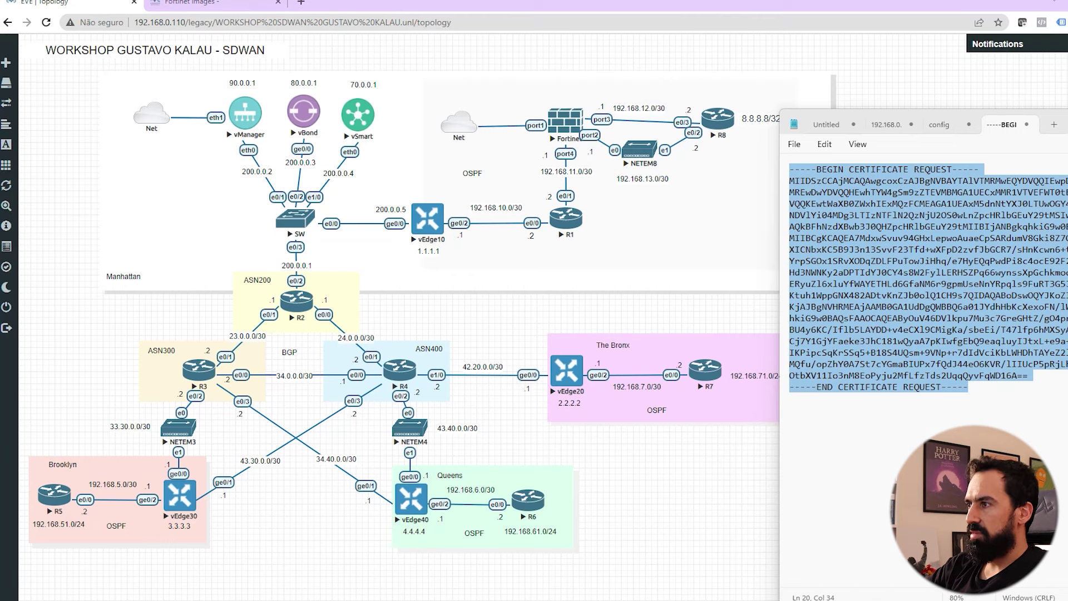
# On vSmart, make eth0 in VPN 0 a tunnel-interface, commit and-quit, then close its console.
pyautogui.hotkey('alt', 'Tab')
pyautogui.write('config')
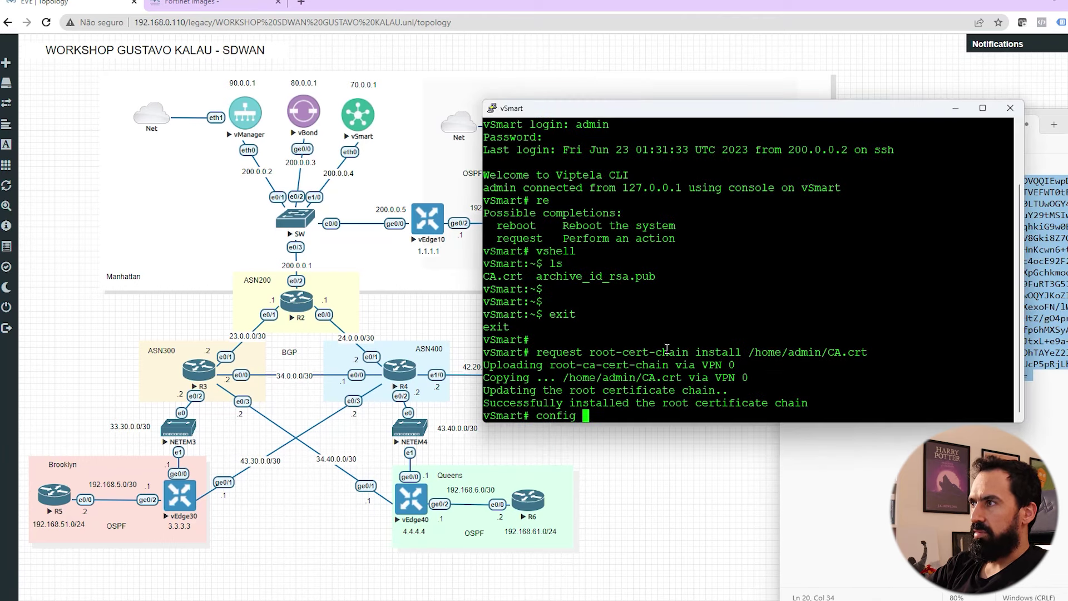
pyautogui.press('Return')
pyautogui.write('vpn 0')
pyautogui.press('Return')
pyautogui.write('tun')
pyautogui.press('Return')
pyautogui.write('tunn')
pyautogui.press('Return')
pyautogui.write('interface eth0 0')
pyautogui.press('Return')
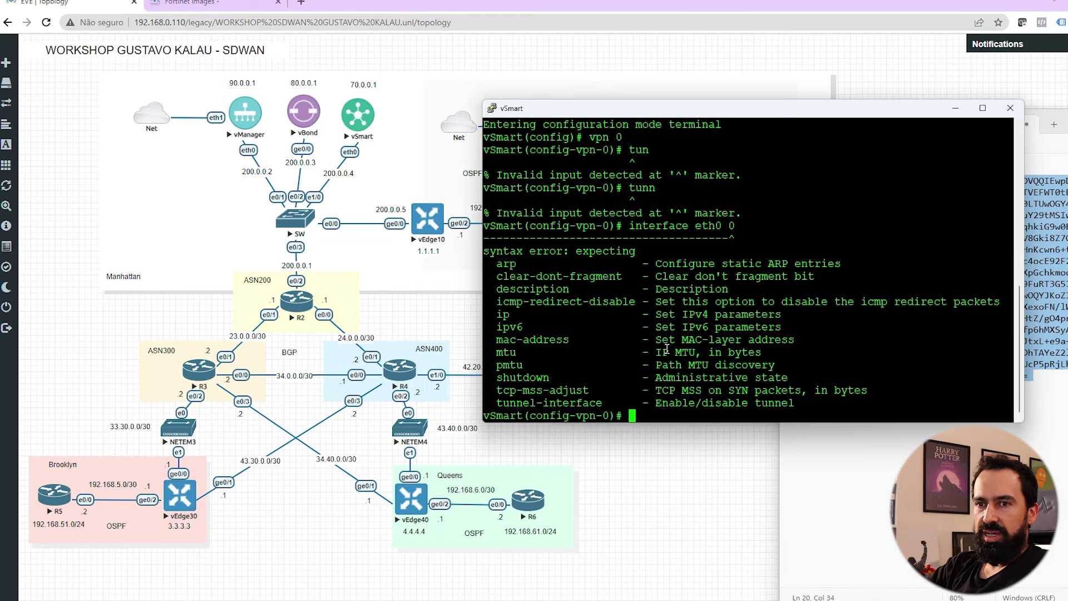
pyautogui.write('interface eth0')
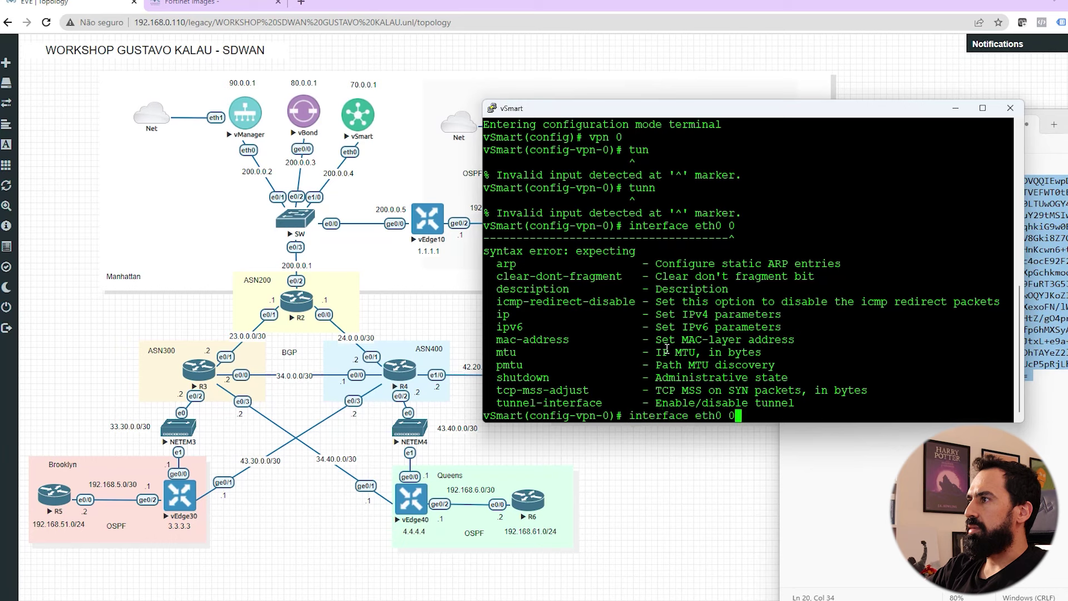
pyautogui.press('Return')
pyautogui.write('vp')
pyautogui.press('Return')
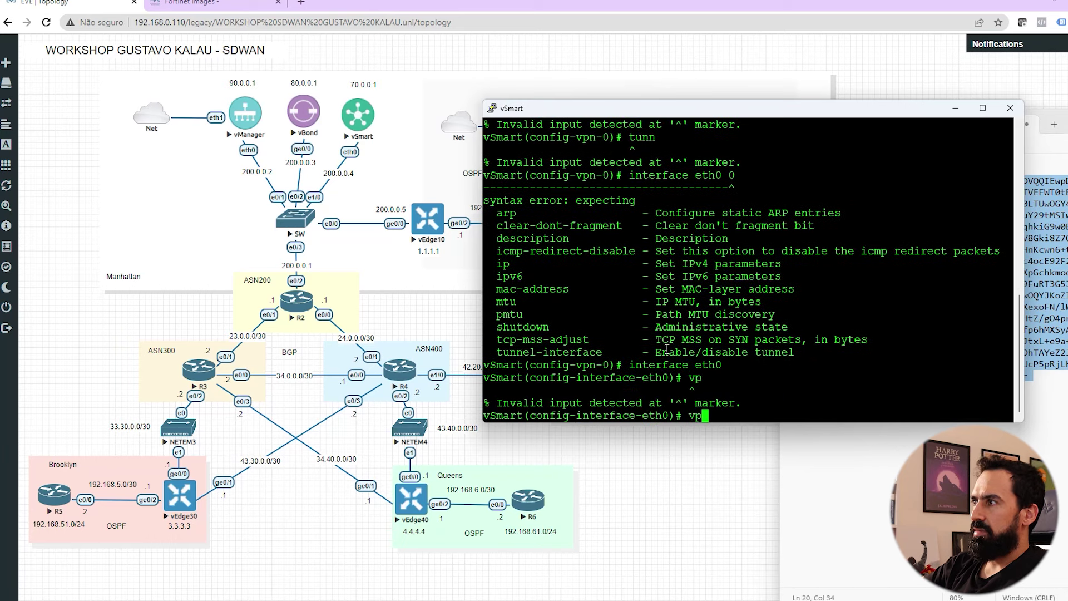
pyautogui.write('tun')
pyautogui.press('Tab')
pyautogui.press('Return')
pyautogui.write('commit ')
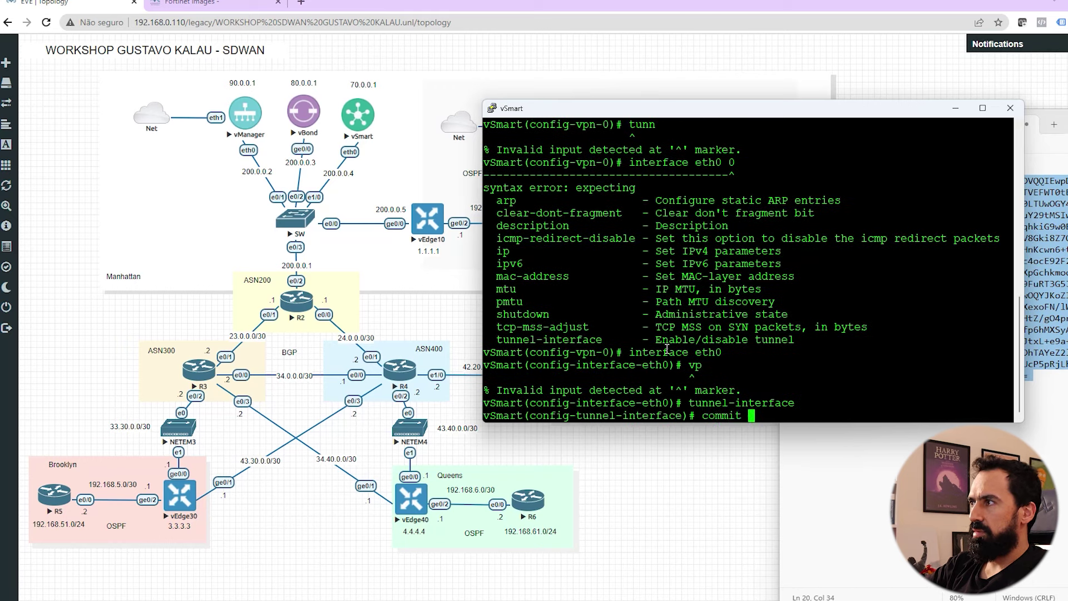
pyautogui.write('and-quit')
pyautogui.press('Return')
pyautogui.press('Return')
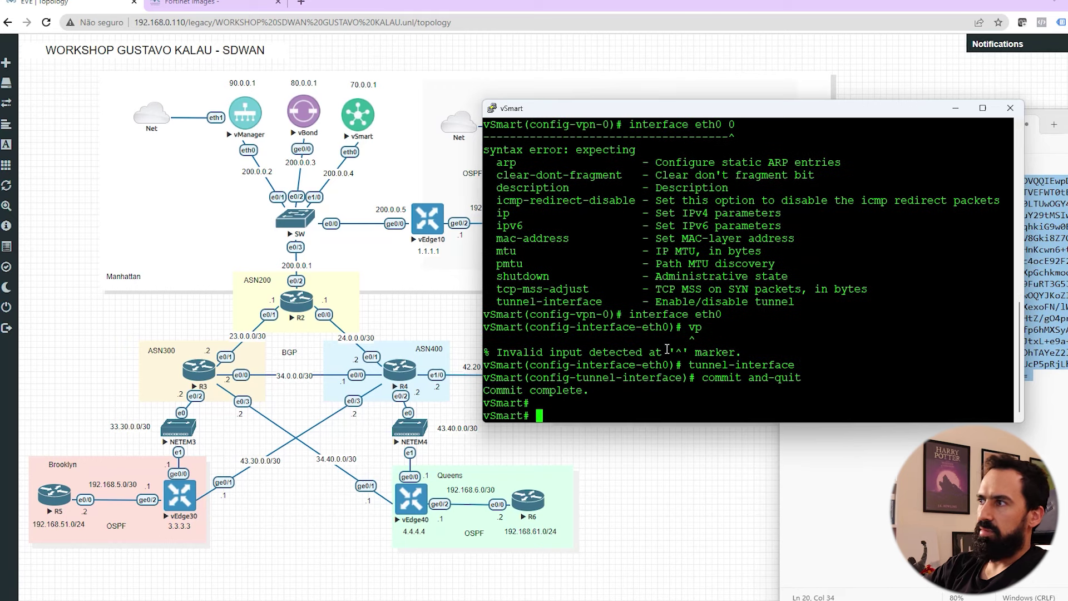
pyautogui.hotkey('alt', 'F4')
pyautogui.click(594, 351)
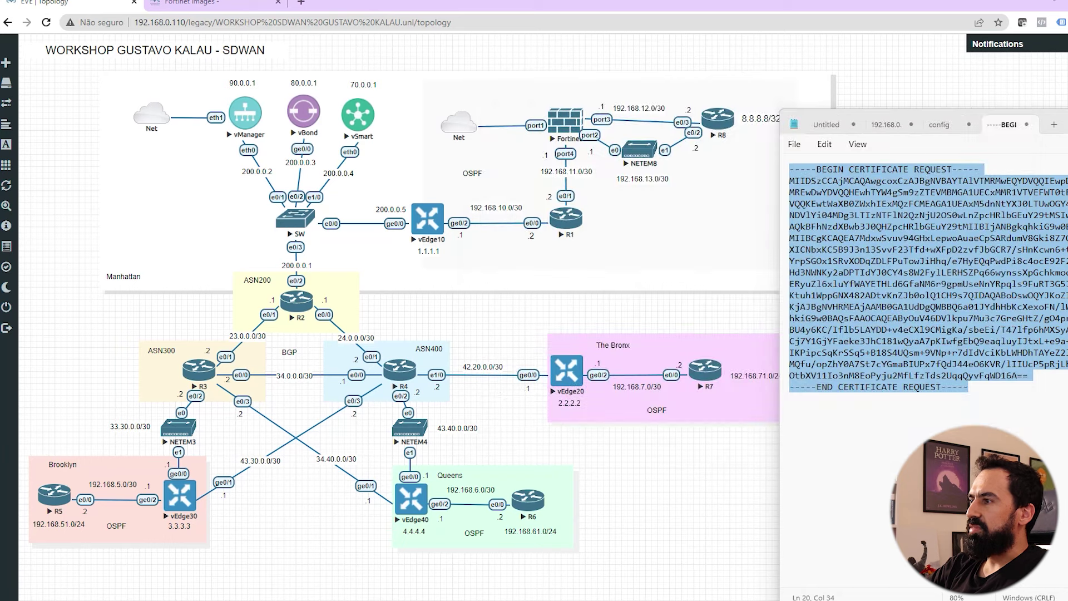
# In vManage, show Configuration > Devices > Controllers and refresh so vSmart shows site 10, In Sync.
pyautogui.hotkey('alt', 'Tab')
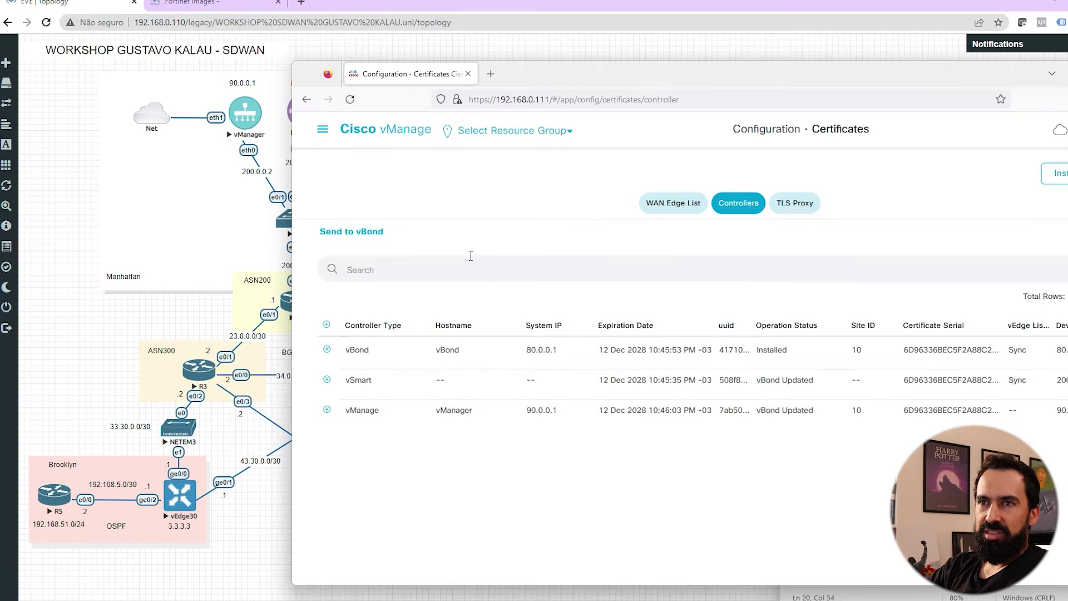
pyautogui.click(321, 130)
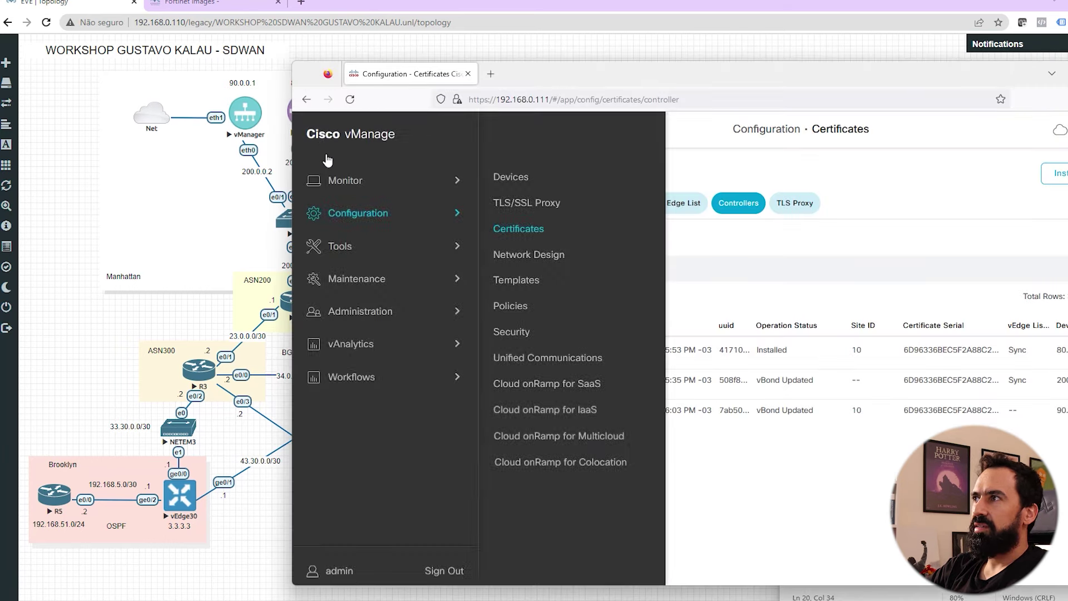
pyautogui.click(511, 177)
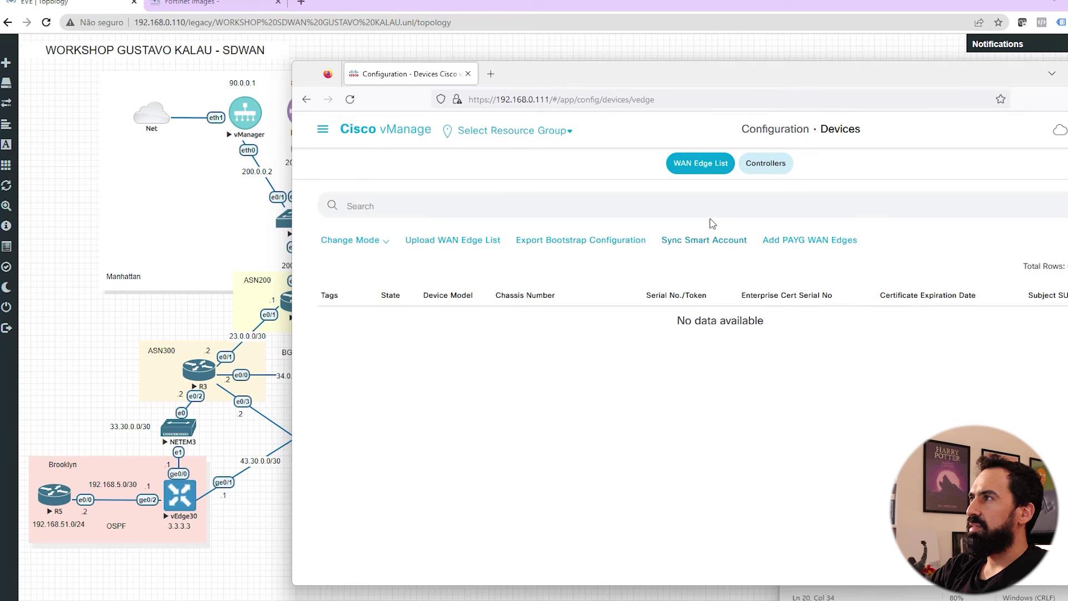
pyautogui.click(767, 164)
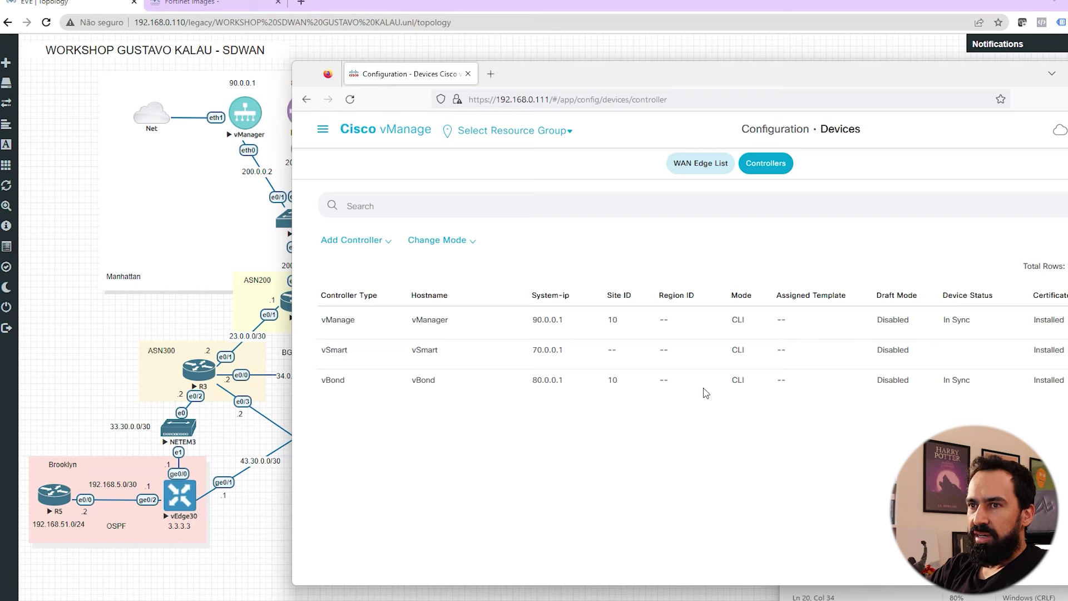
pyautogui.click(1048, 275)
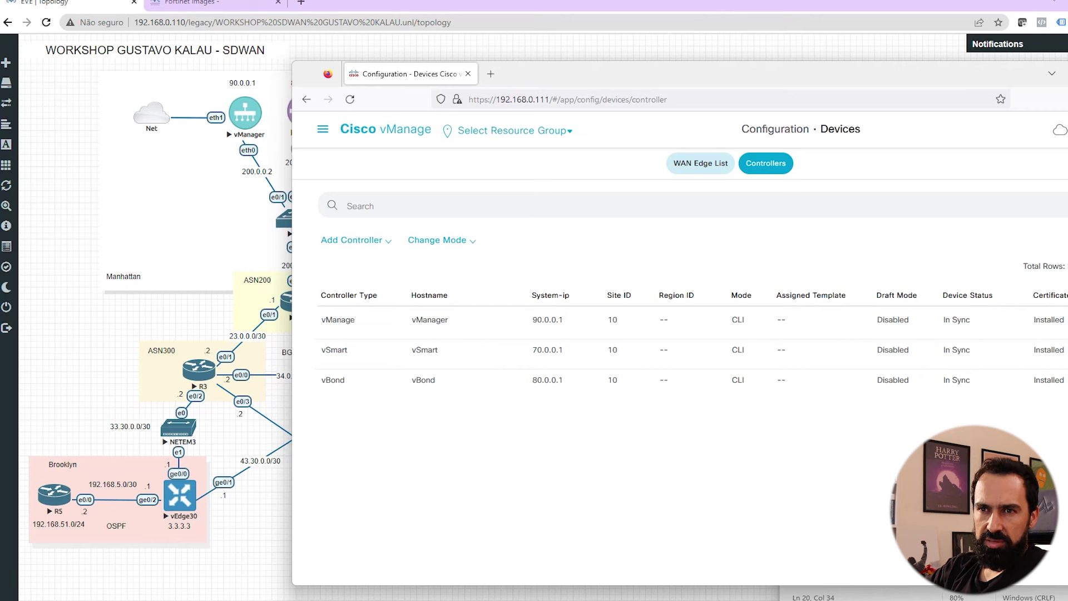
pyautogui.moveTo(600, 598)
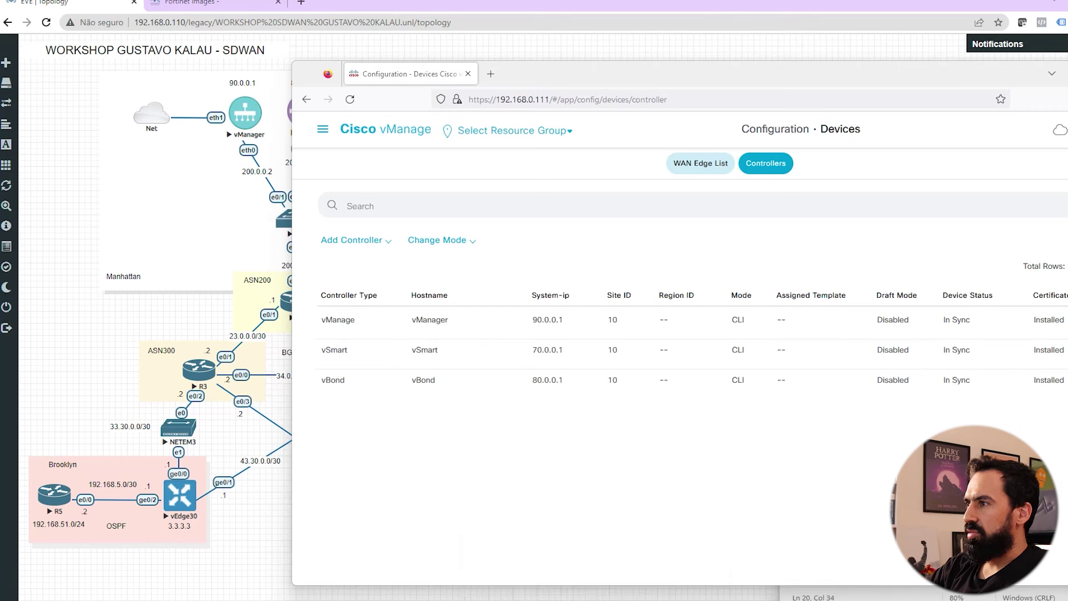
pyautogui.click(653, 566)
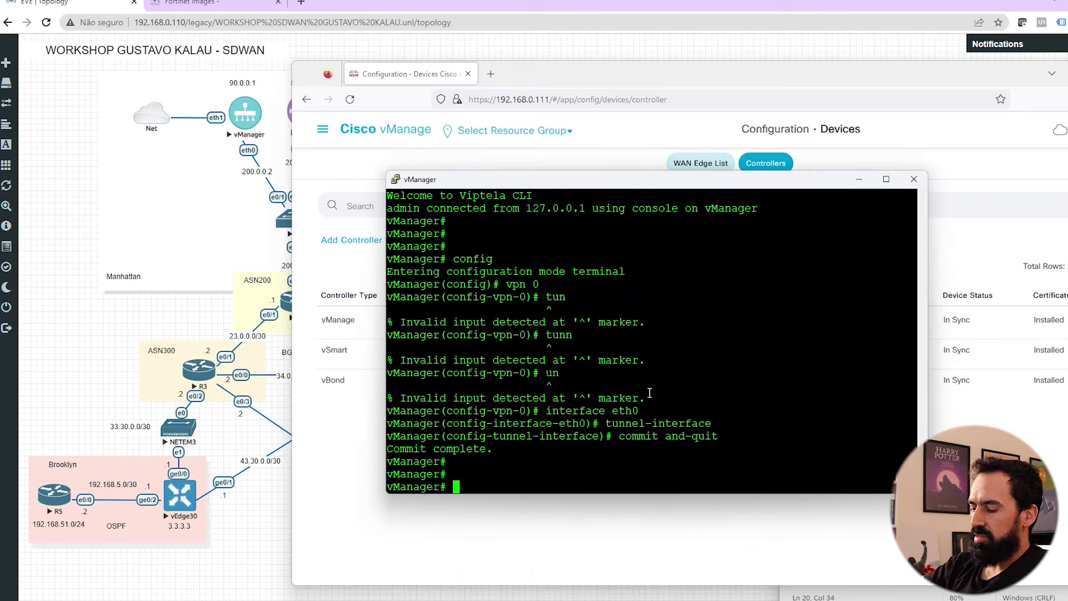
# Run 'show control connections' on vManager and widen the console to fit the table.
pyautogui.write('show control connections')
pyautogui.press('Return')
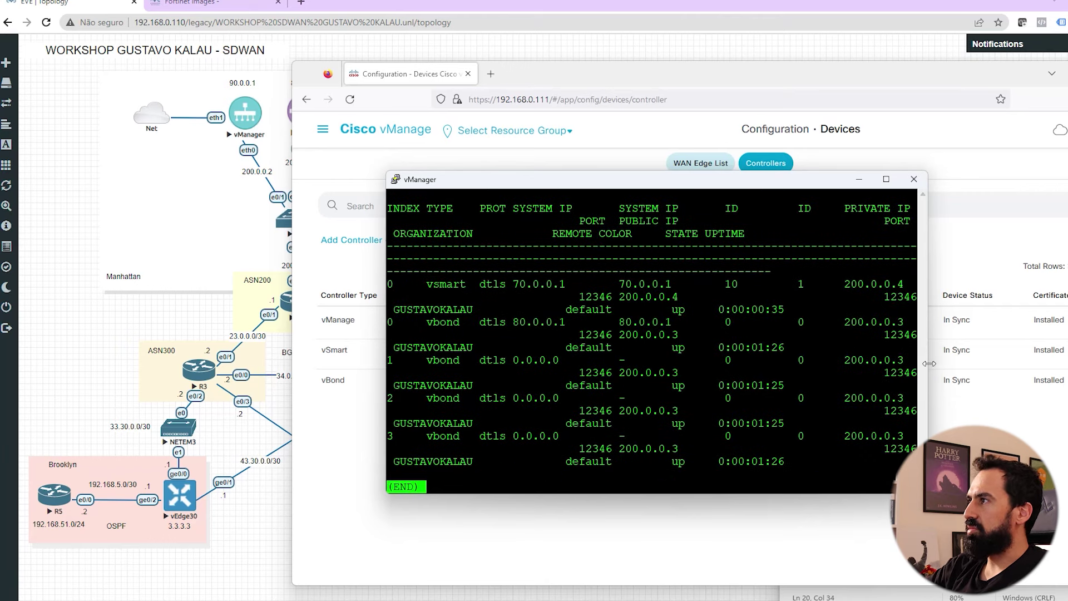
pyautogui.moveTo(928, 367); pyautogui.dragTo(1067, 367)
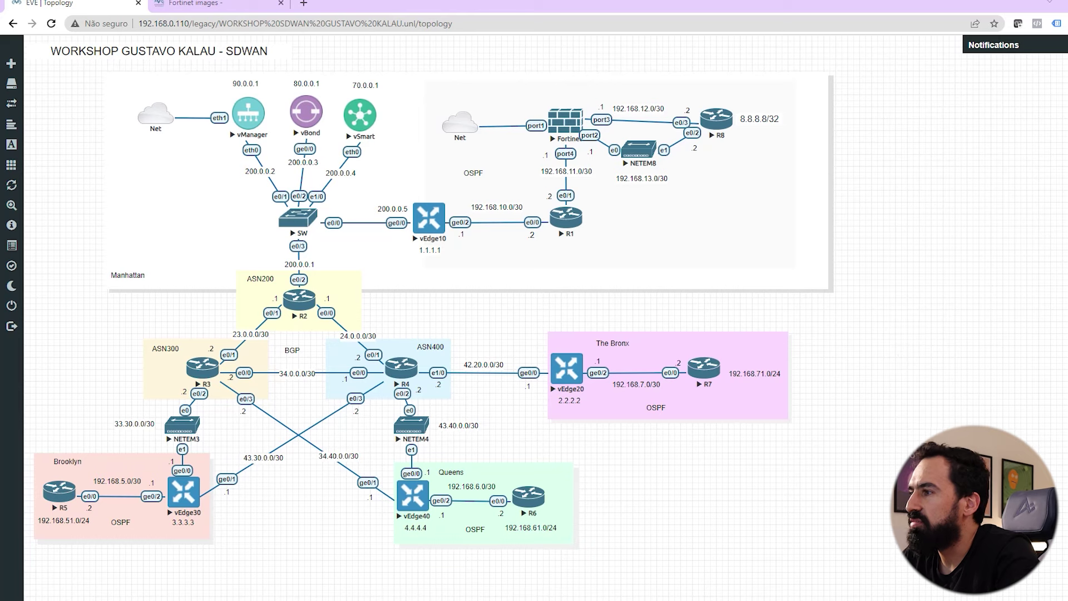
# Rerun 'show control connections' on vManager and page to the end, showing vSmart and four vBonds up.
pyautogui.hotkey('alt', 'Tab')
pyautogui.press('Return')
pyautogui.press('Up')
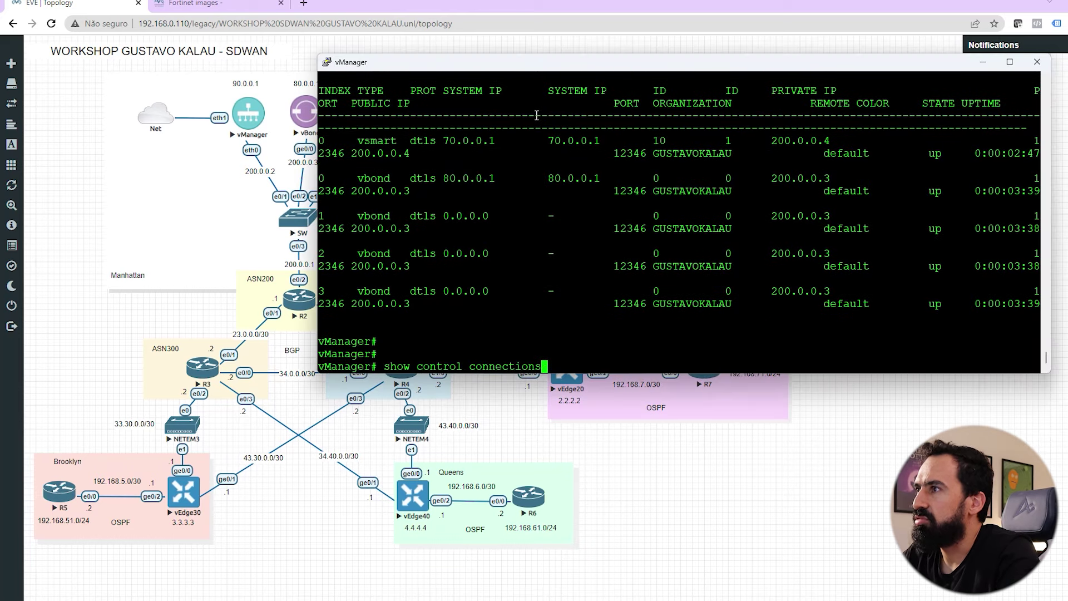
pyautogui.press('Return')
pyautogui.press('space')
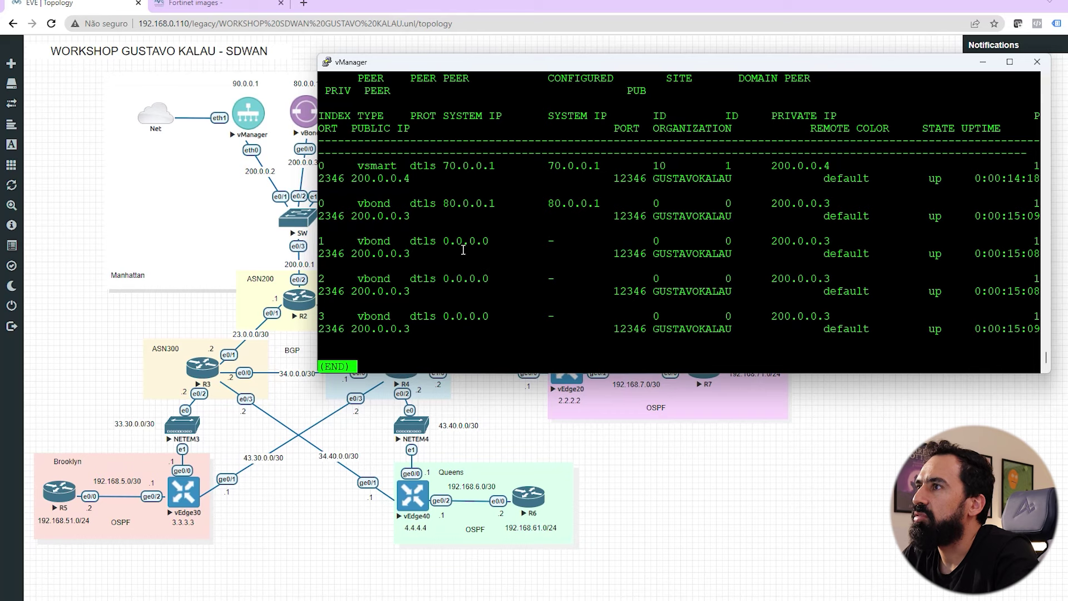
pyautogui.scroll(4, 482, 281)
pyautogui.scroll(-4, 507, 299)
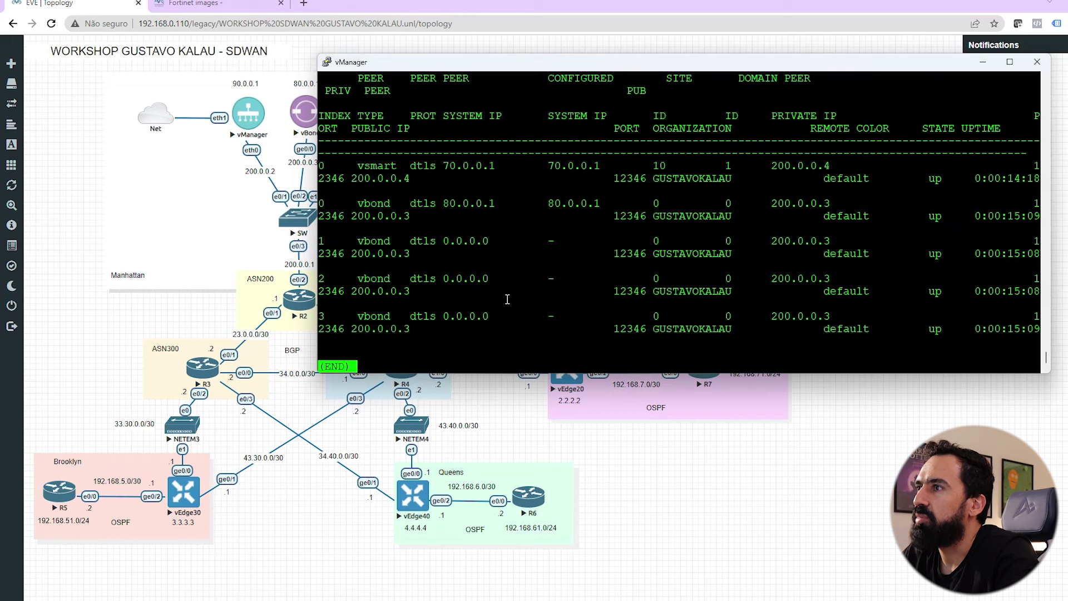
pyautogui.press('q')
pyautogui.press('Return')
pyautogui.press('Return')
pyautogui.press('Return')
pyautogui.press('Return')
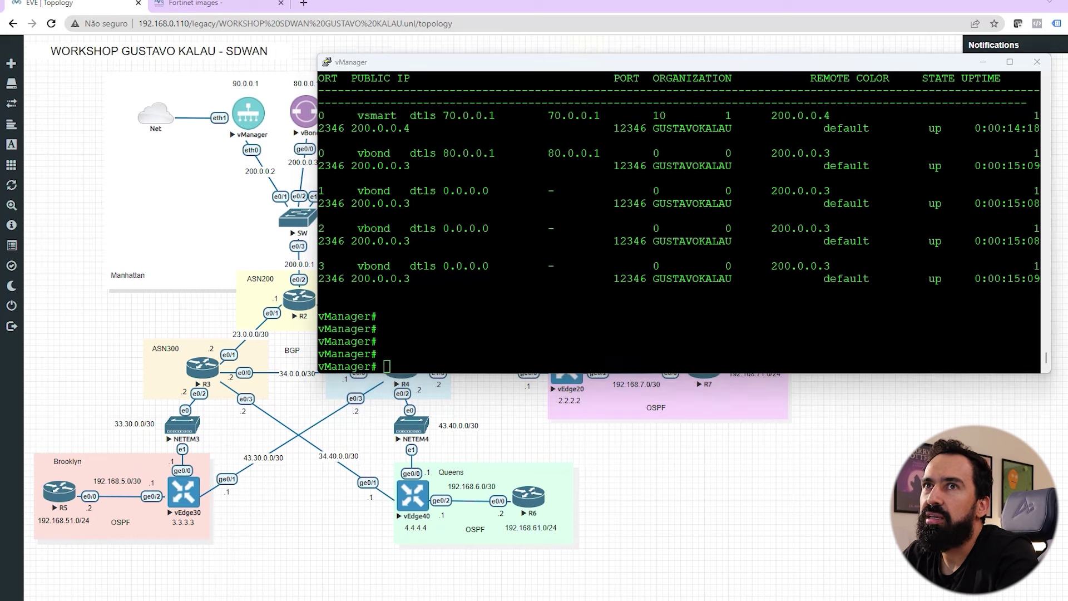
# Open vshell on vManager and scp CA.crt to vEdge10 at 200.0.0.5:/home/admin/.
pyautogui.click(528, 310)
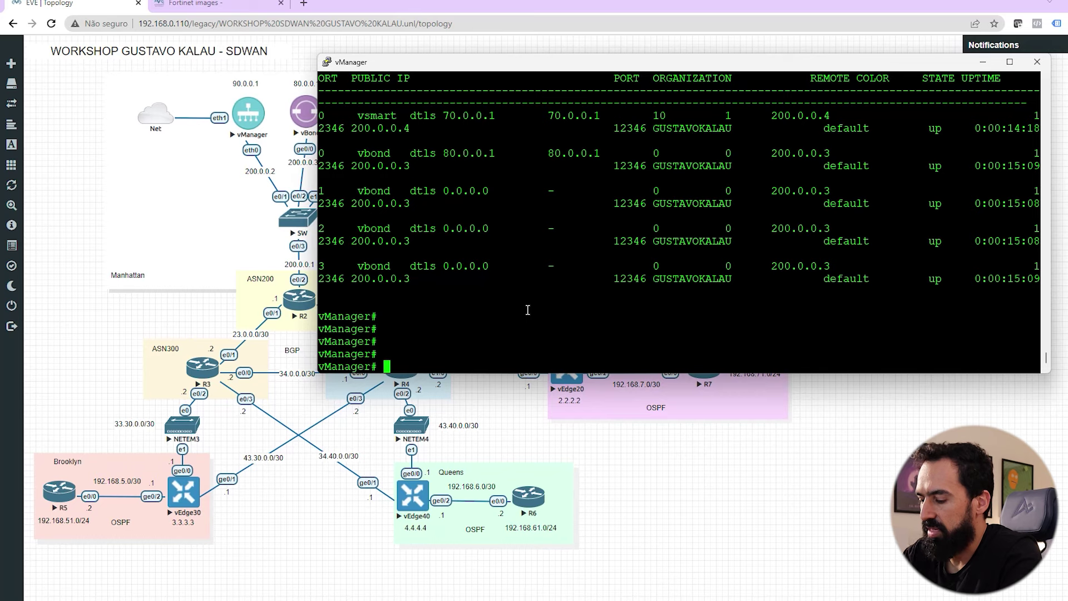
pyautogui.write('vshell')
pyautogui.press('Return')
pyautogui.moveTo(509, 62); pyautogui.dragTo(745, 104)
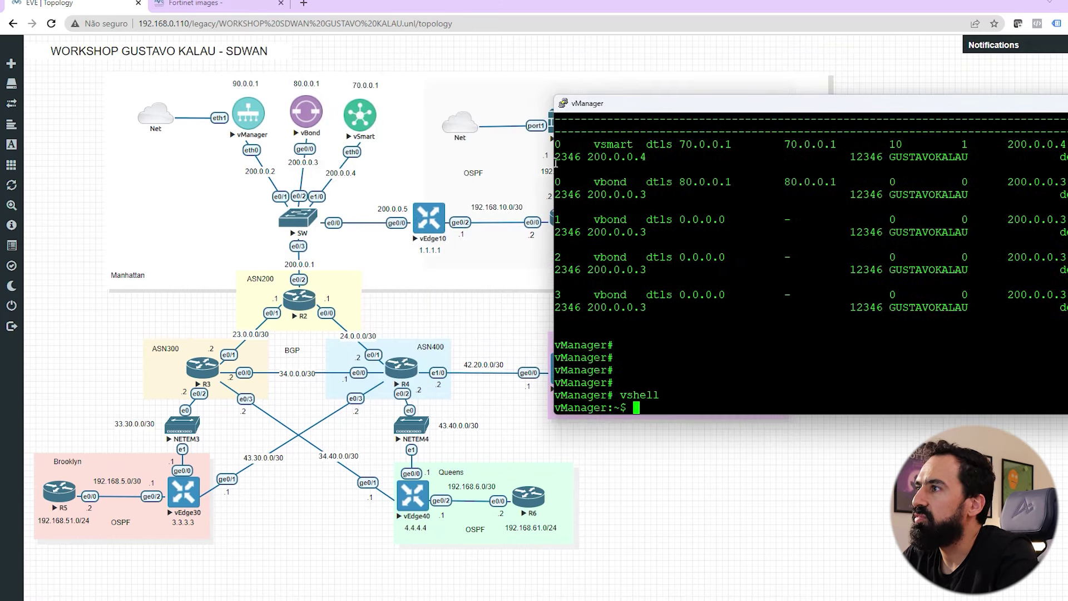
pyautogui.rightClick(729, 365)
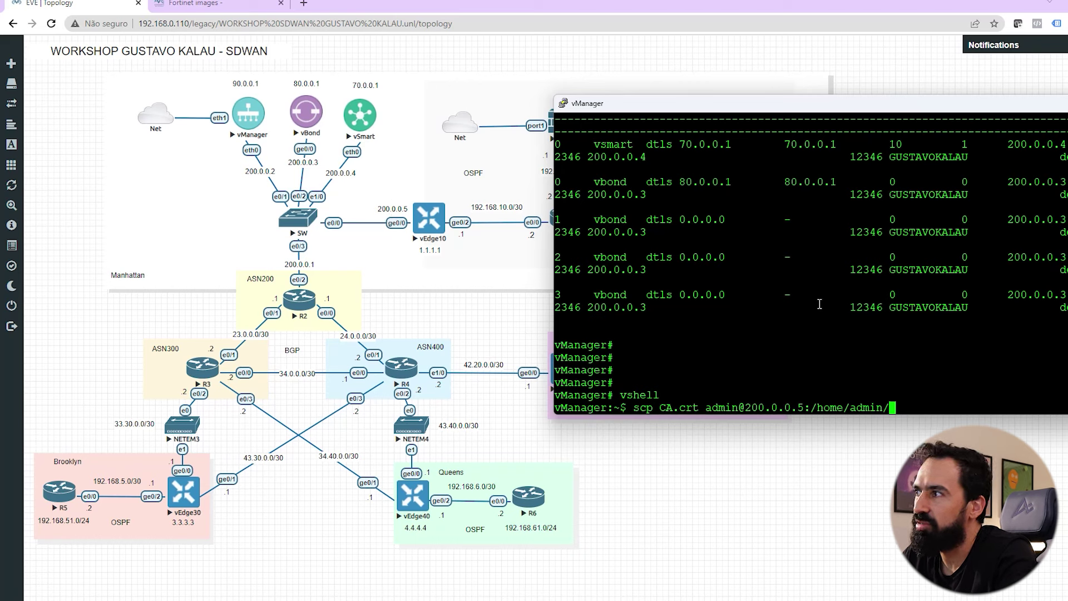
pyautogui.press('Return')
pyautogui.write('yes')
pyautogui.press('Return')
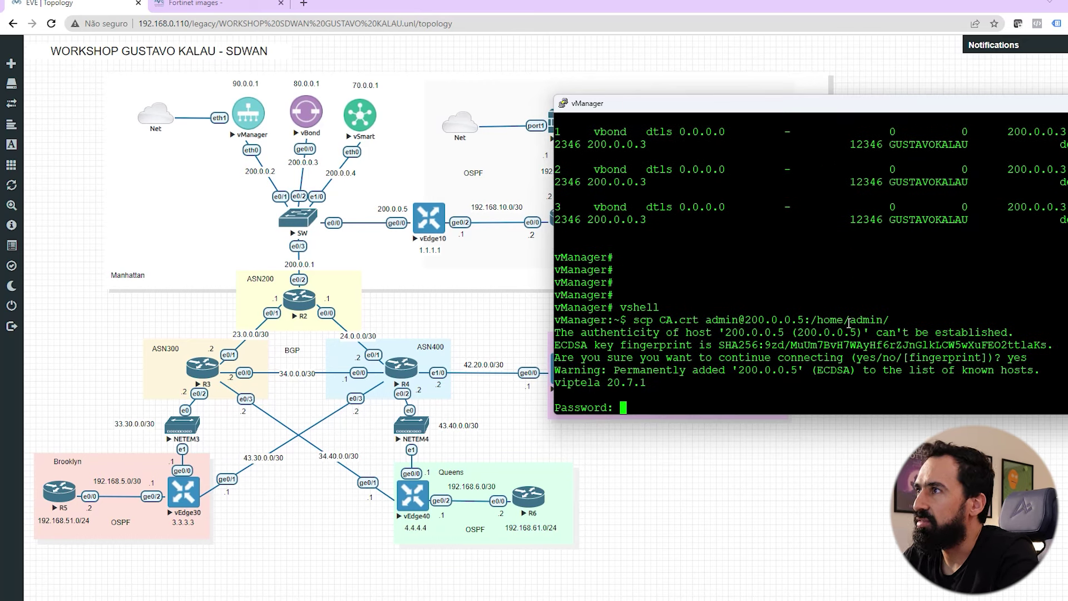
pyautogui.press('Return')
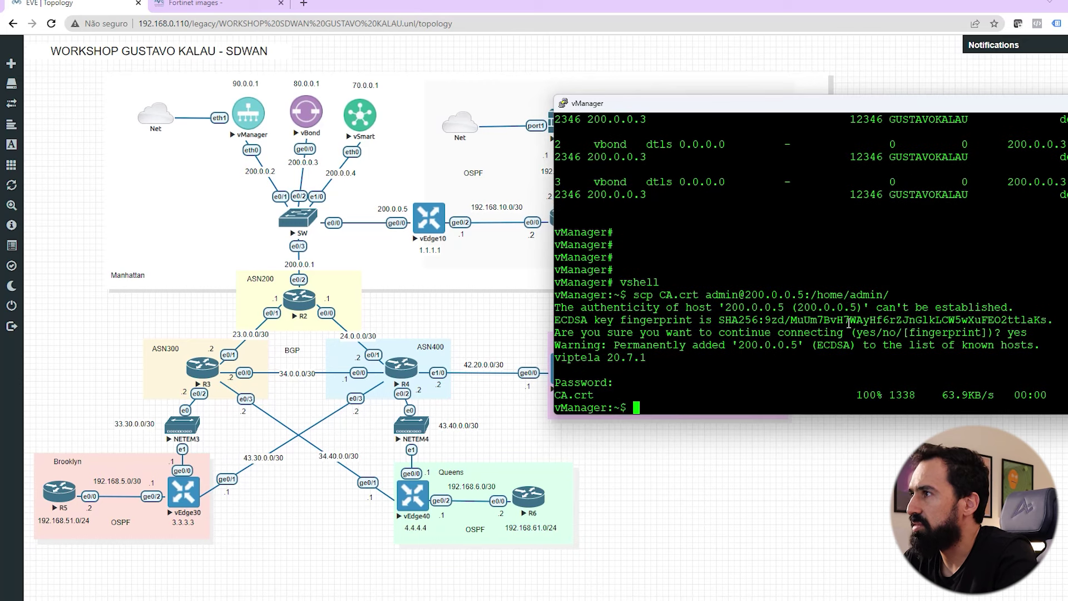
pyautogui.press('Return')
pyautogui.press('Return')
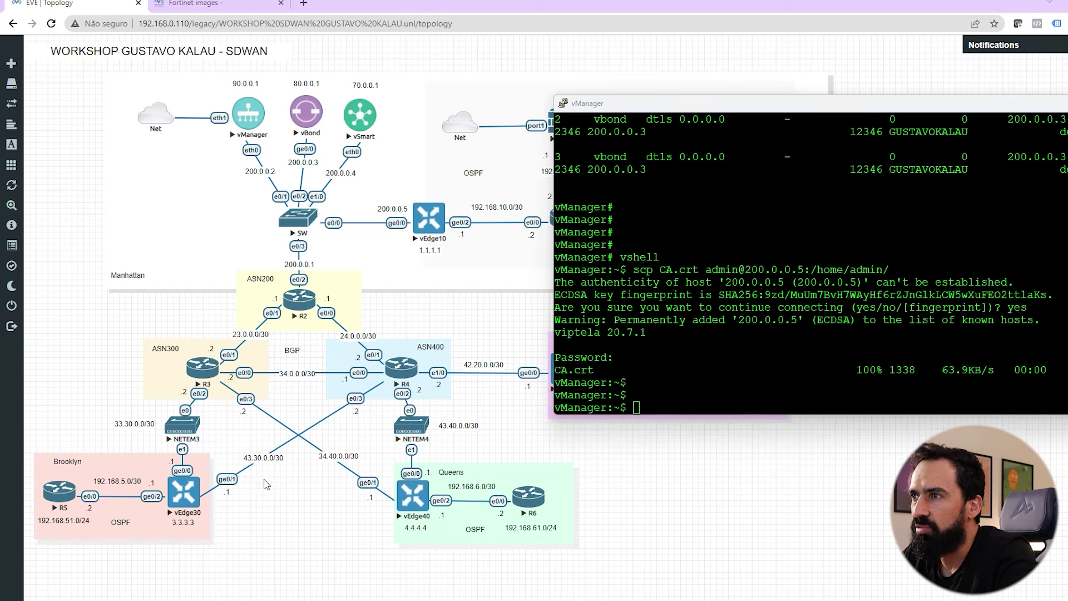
# Copy CA.crt by scp to 33.30.0.1 and 43.40.0.1, accepting each host key.
pyautogui.click(755, 405)
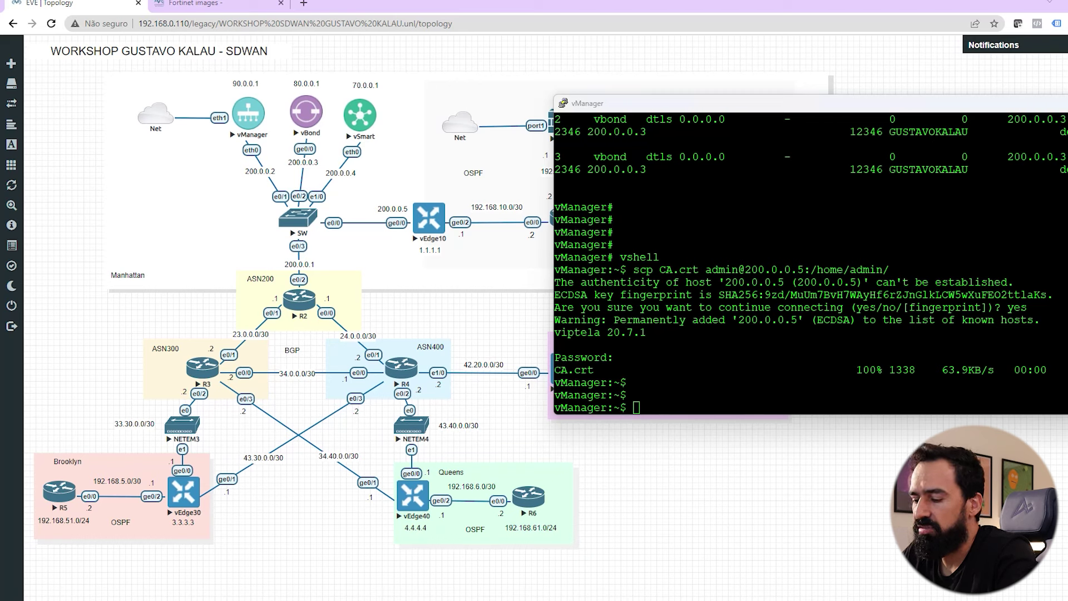
pyautogui.click(707, 402)
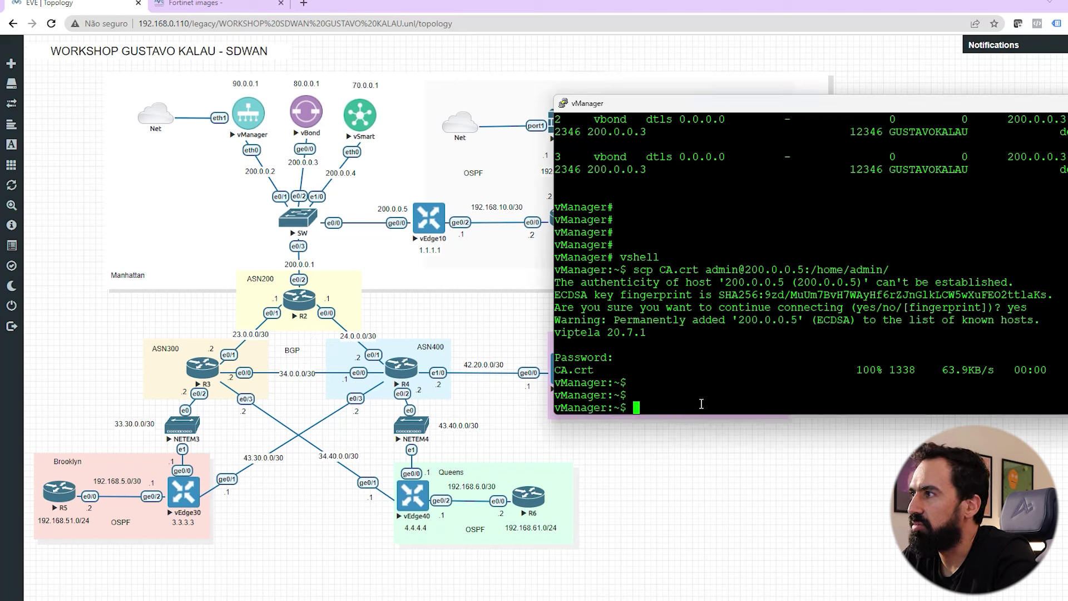
pyautogui.rightClick(688, 408)
pyautogui.press('Return')
pyautogui.write('yes')
pyautogui.press('Return')
pyautogui.press('Return')
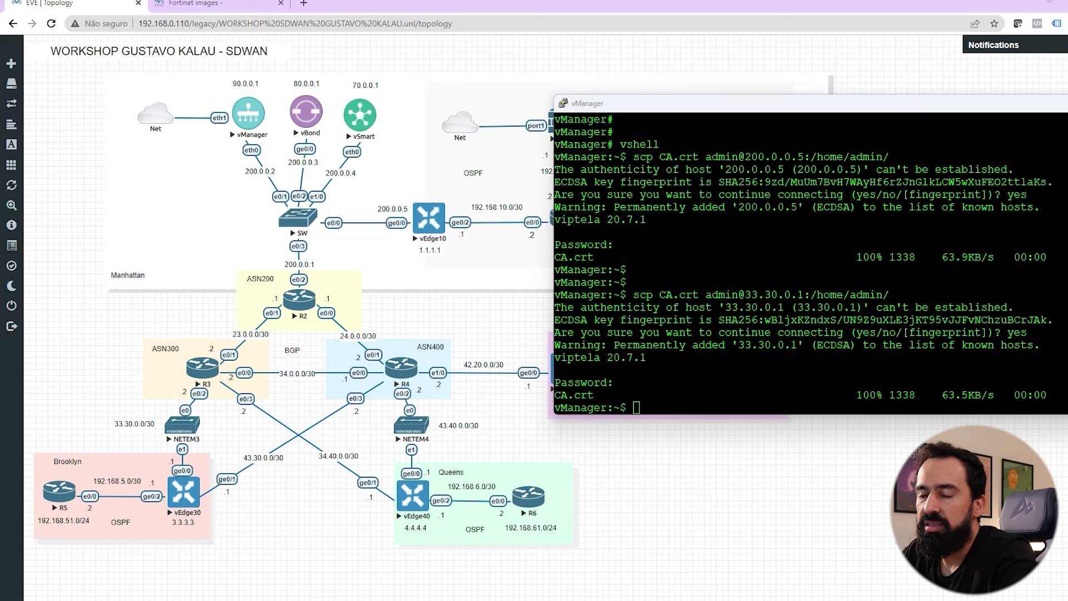
pyautogui.rightClick(738, 357)
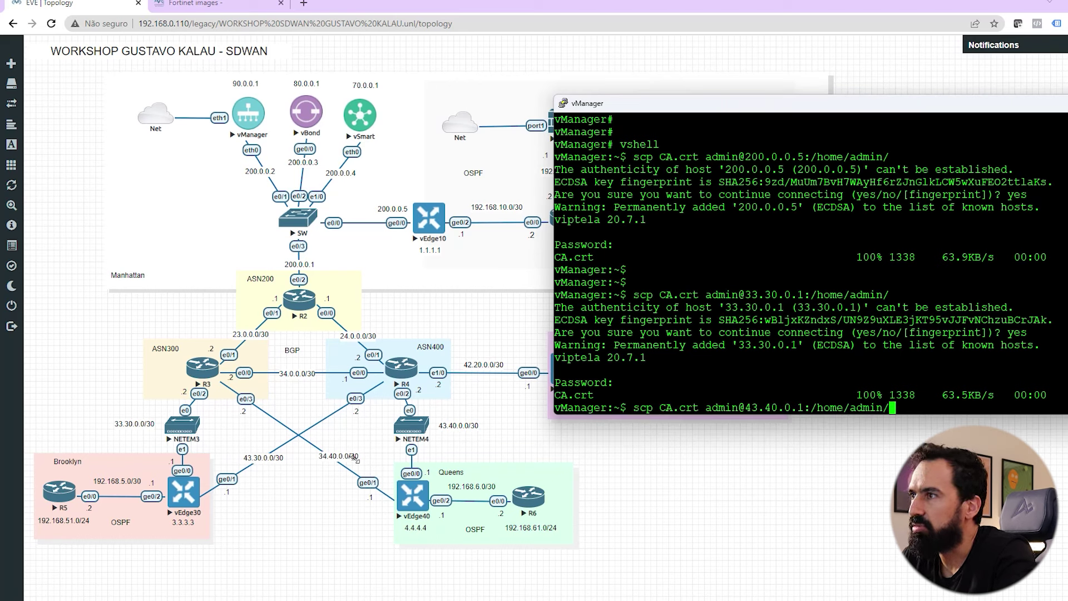
pyautogui.press('Return')
pyautogui.write('yes')
pyautogui.press('Return')
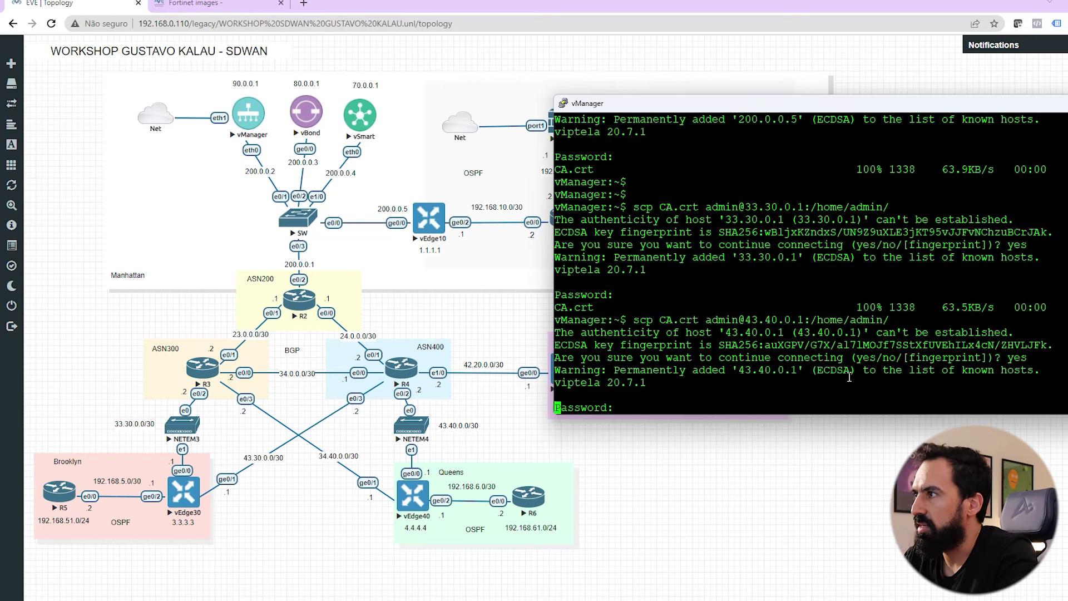
pyautogui.press('Return')
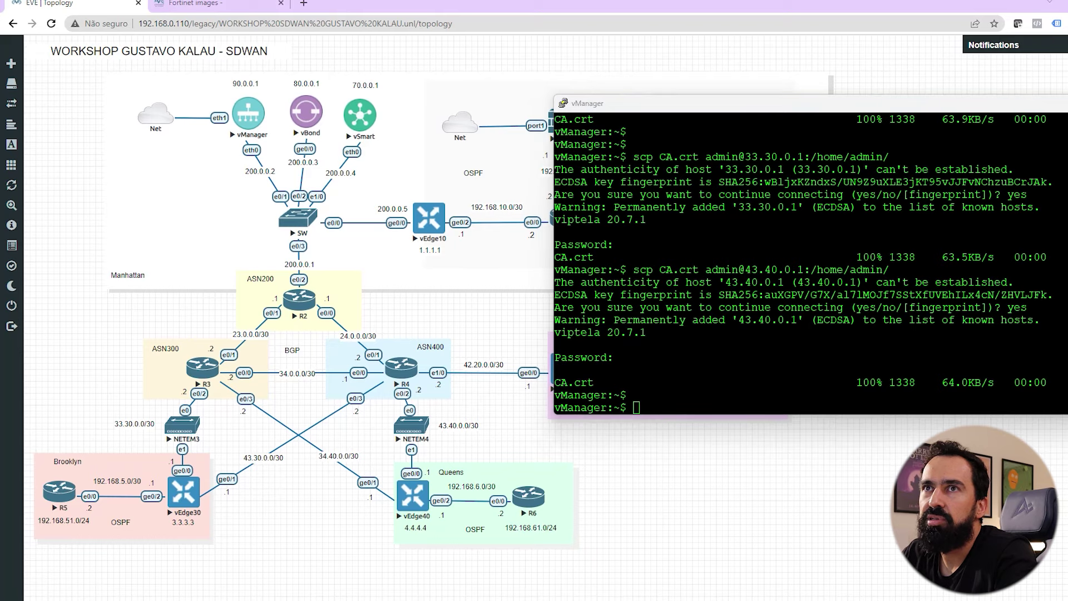
# Copy CA.crt to 42.20.0.1:/home/admin/ and minimize the vManager terminal to show the topology.
pyautogui.moveTo(648, 108); pyautogui.dragTo(532, 93)
pyautogui.write('scp CA.crt admin@42.20.0.1:/home/admin/')
pyautogui.press('Return')
pyautogui.write('yes')
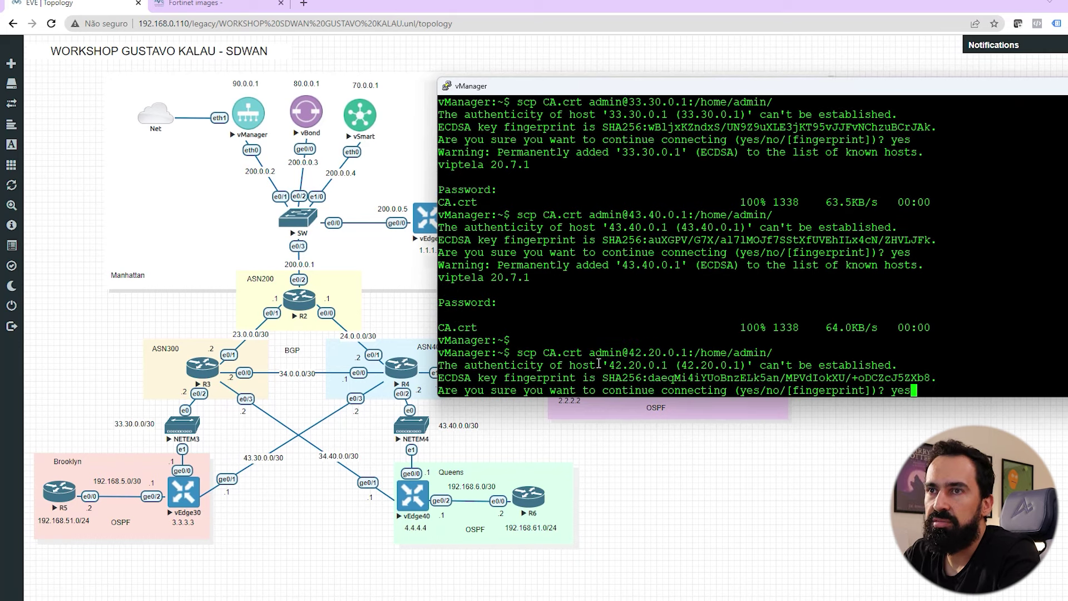
pyautogui.press('Return')
pyautogui.press('Return')
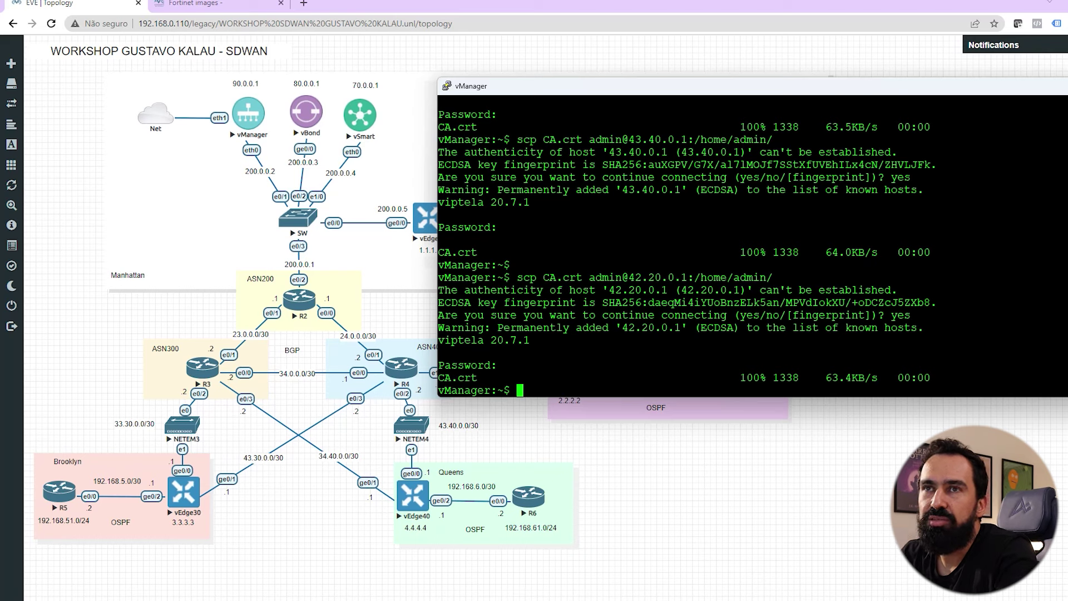
pyautogui.hotkey('alt', 'Tab')
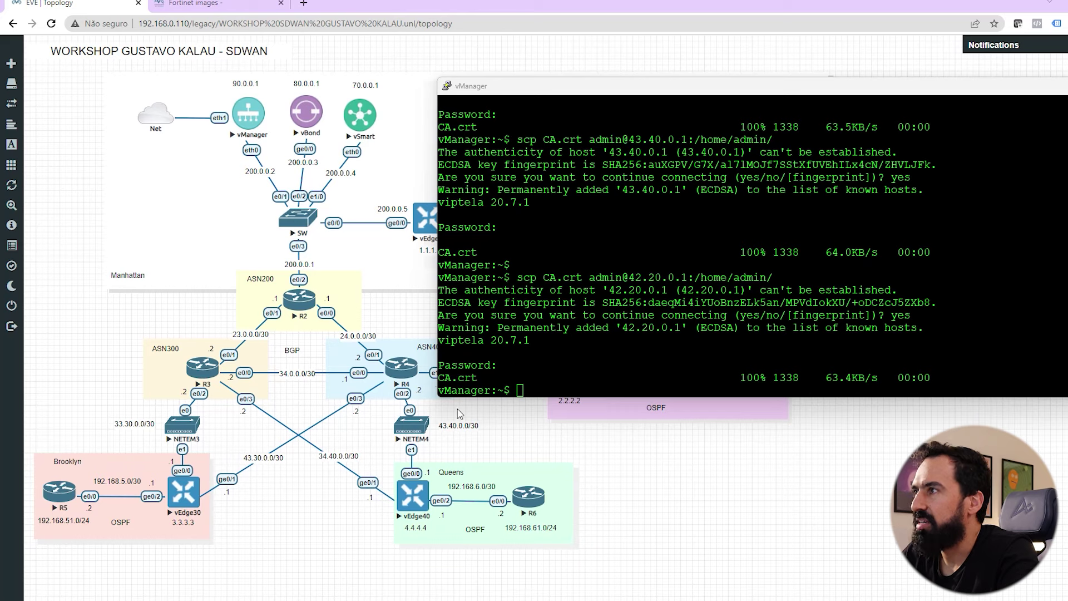
pyautogui.moveTo(732, 91); pyautogui.dragTo(503, 103)
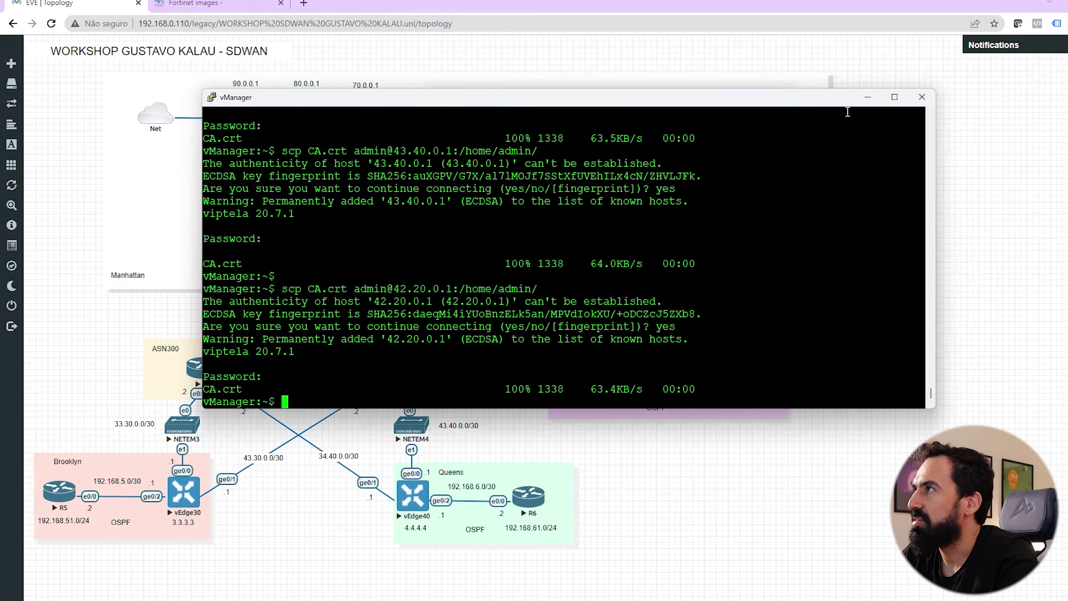
pyautogui.click(874, 98)
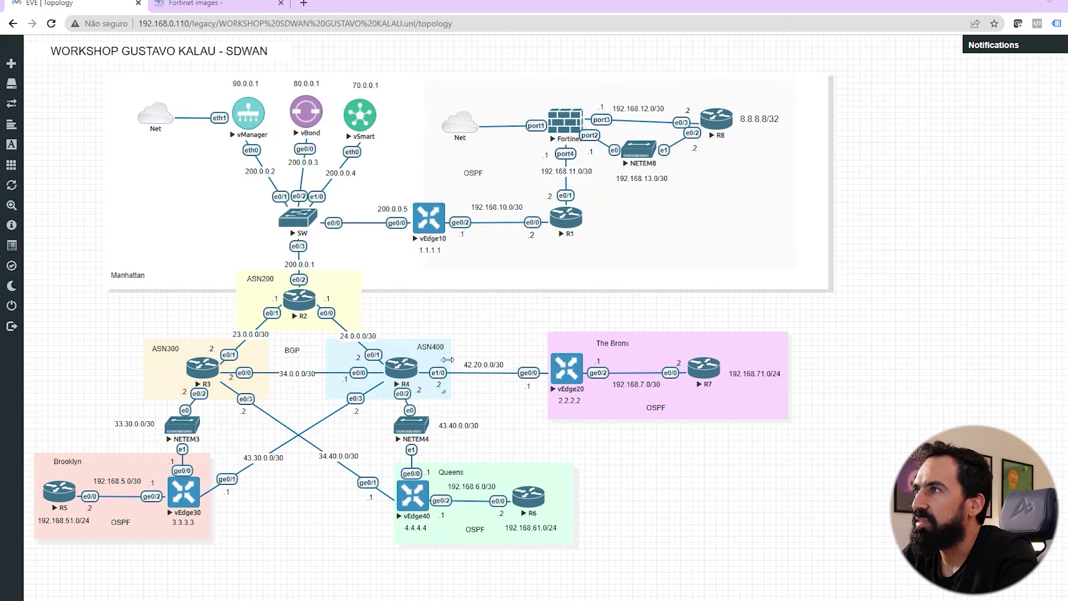
# Log into vEdge10 as admin and install the root certificate chain from /home/admin/CA.crt.
pyautogui.click(438, 224)
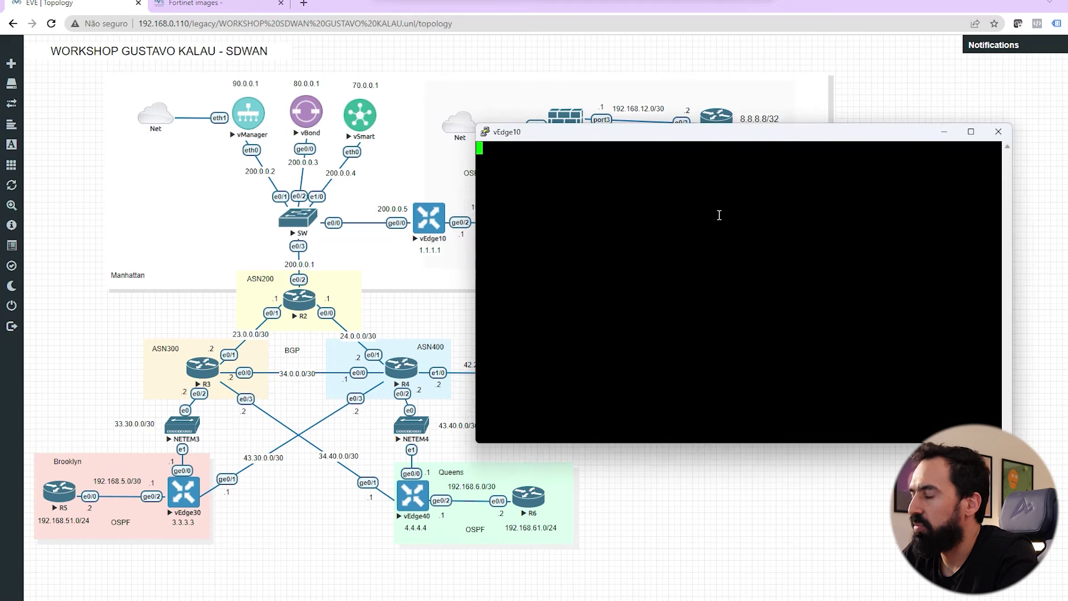
pyautogui.press('Return')
pyautogui.press('Return')
pyautogui.write('admin')
pyautogui.press('Return')
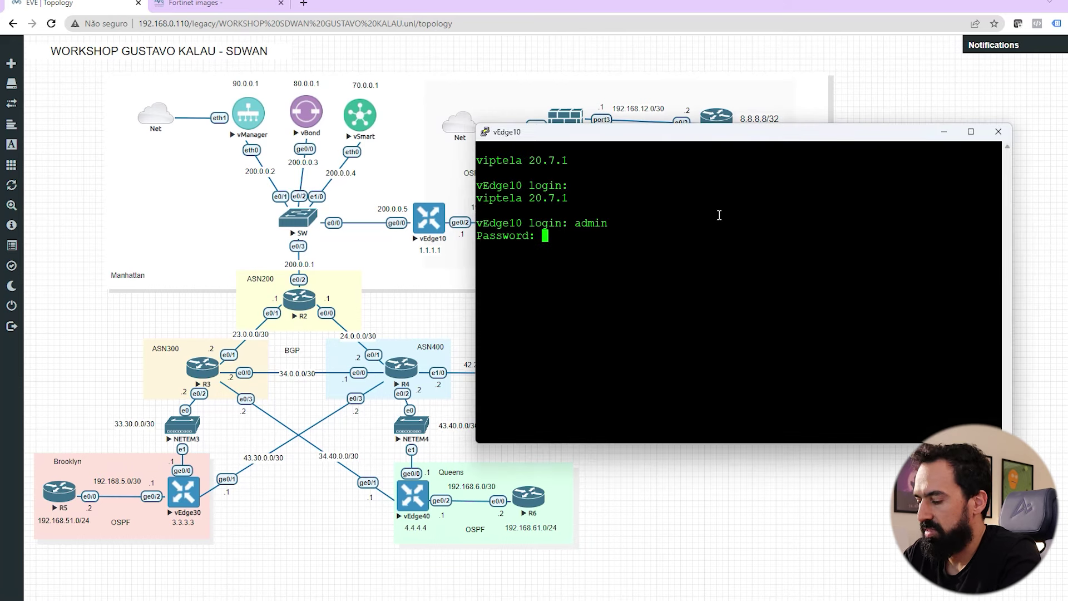
pyautogui.press('Return')
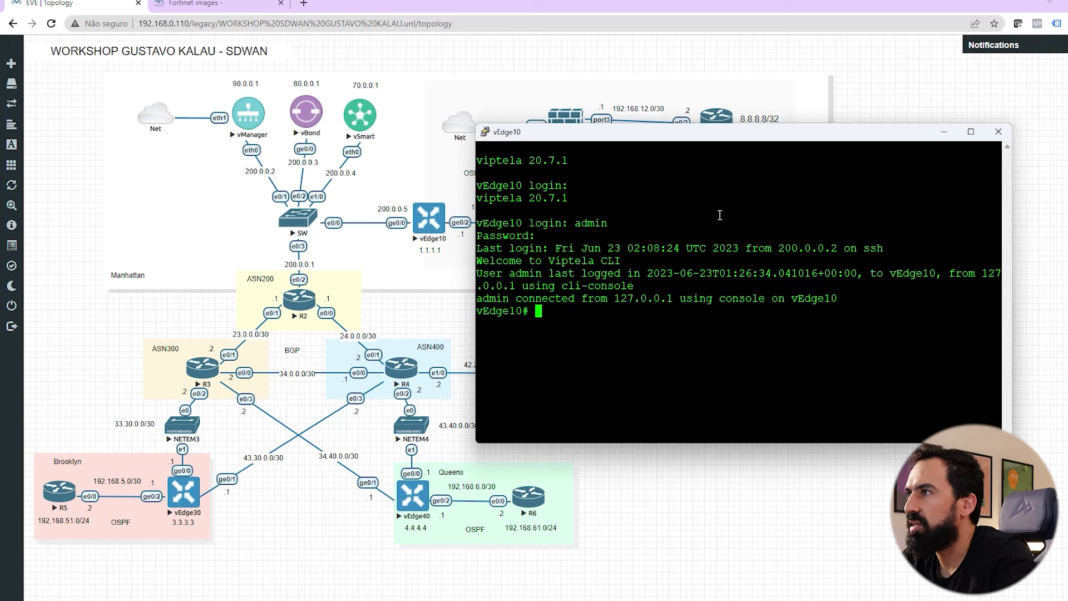
pyautogui.rightClick(579, 331)
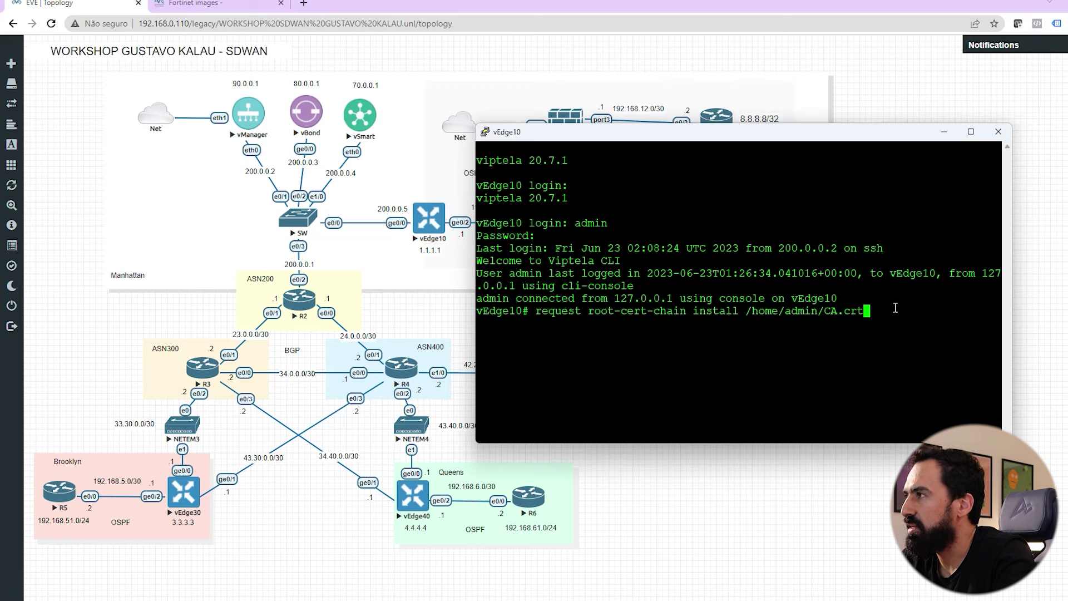
pyautogui.press('Return')
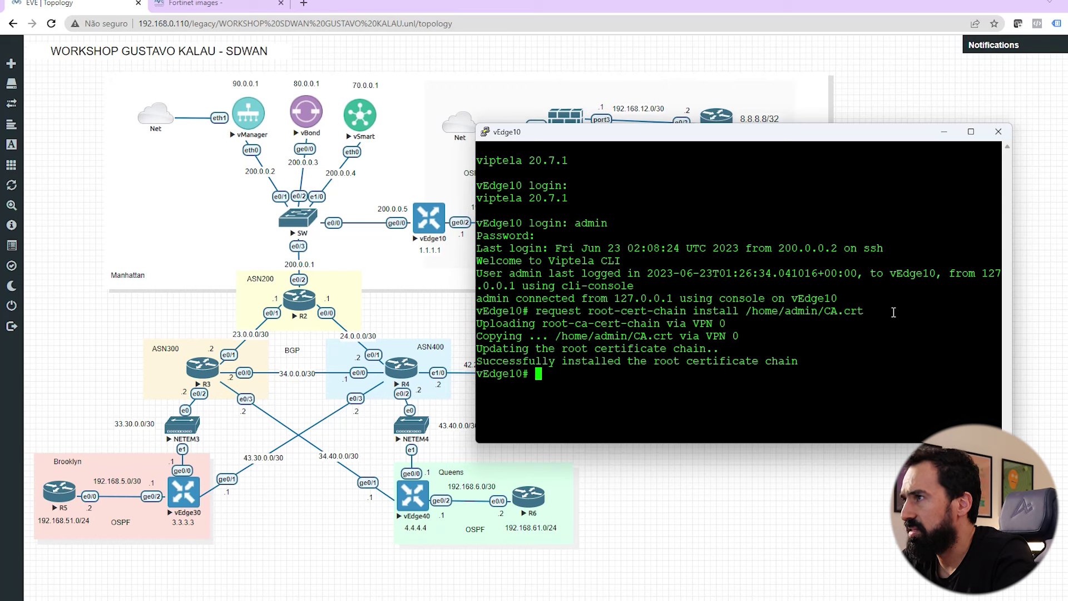
# Confirm CA.crt is present via a vshell file listing, then exit and minimize the vEdge10 console.
pyautogui.write('vshel')
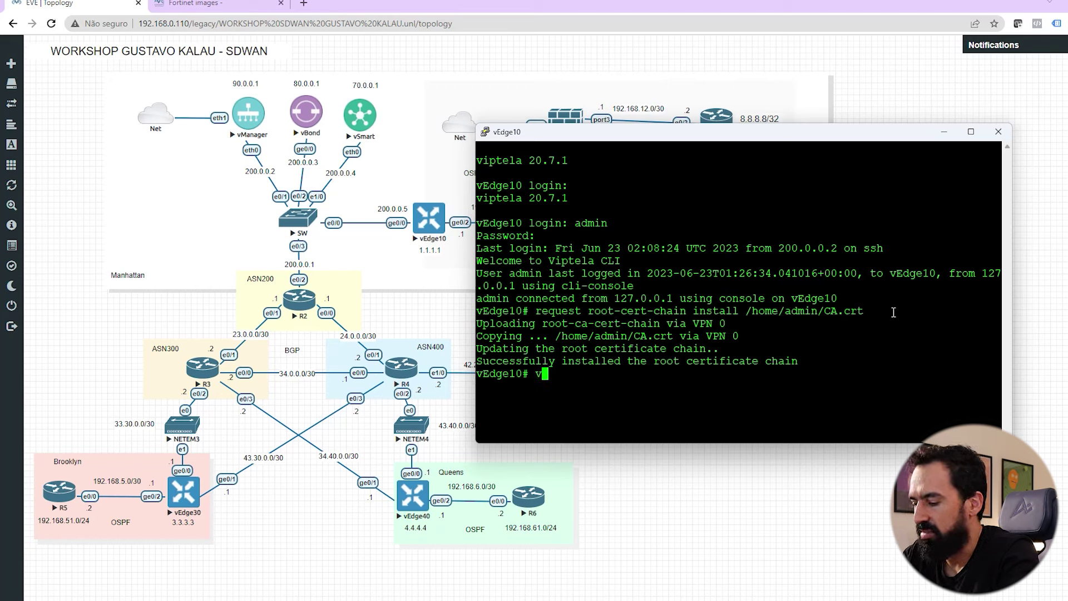
pyautogui.press('Return')
pyautogui.write('ss -l')
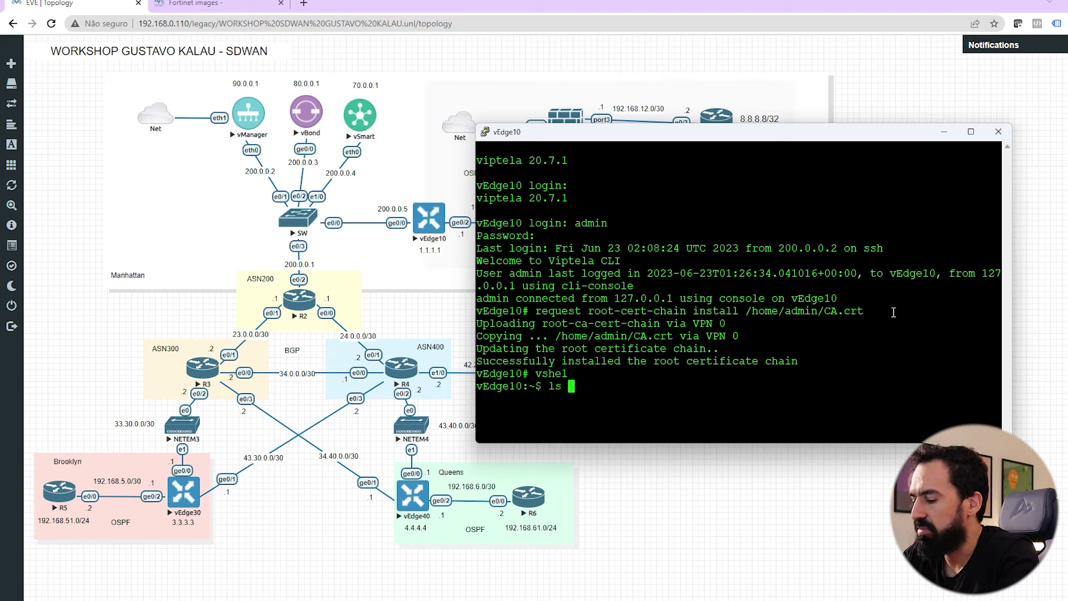
pyautogui.press('Return')
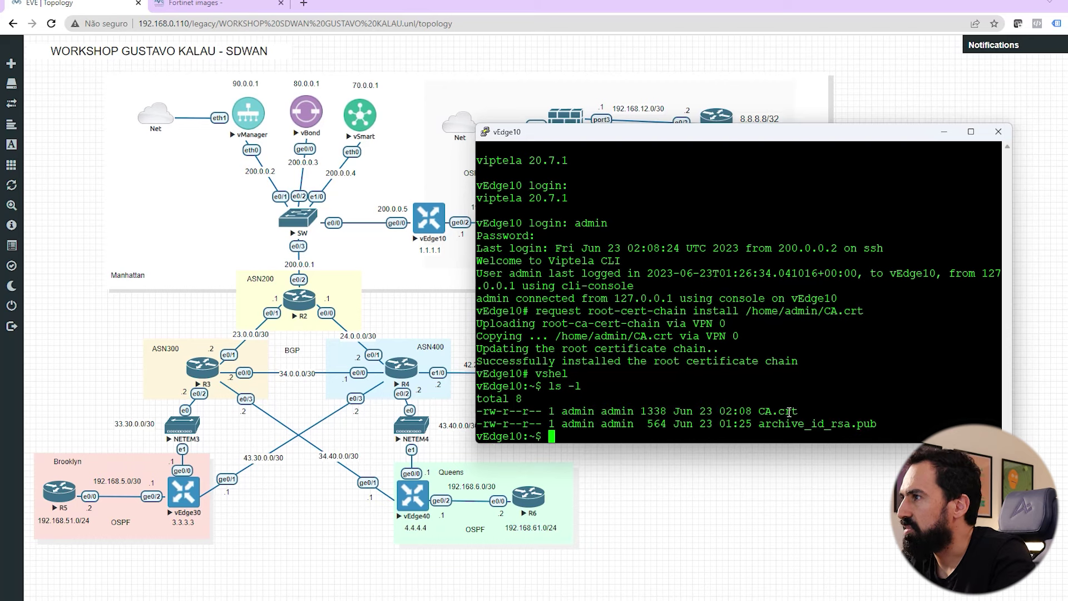
pyautogui.write('exit')
pyautogui.press('Return')
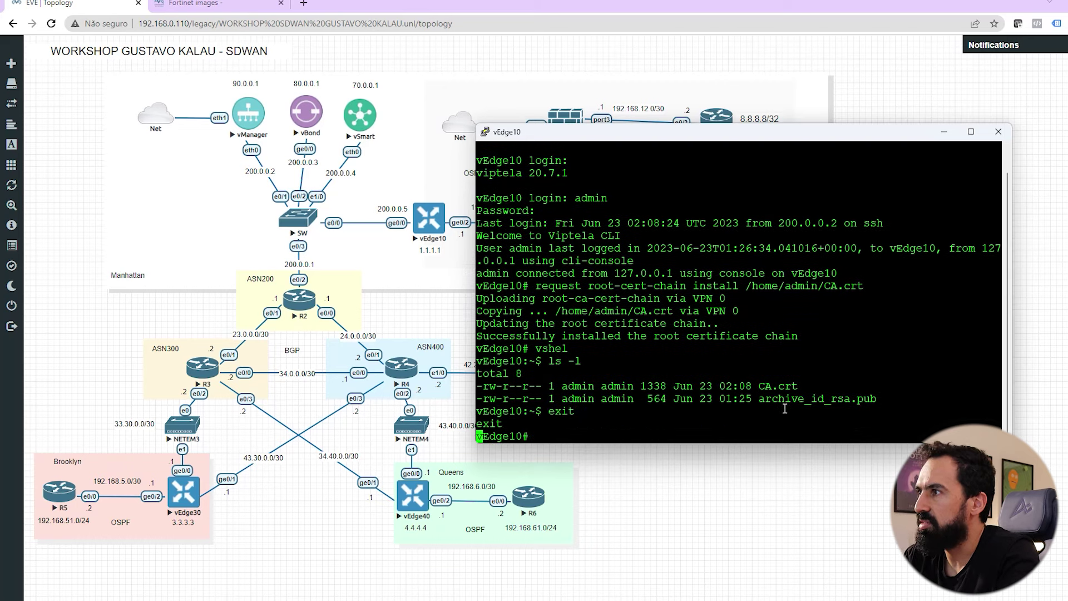
pyautogui.press('Return')
pyautogui.moveTo(873, 267); pyautogui.dragTo(537, 275)
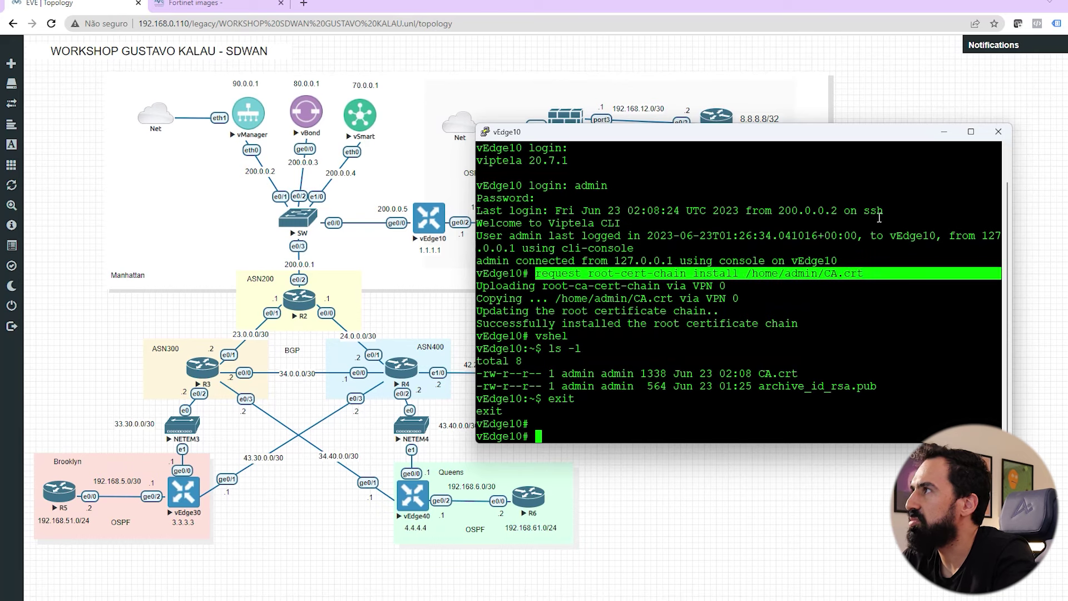
pyautogui.click(944, 132)
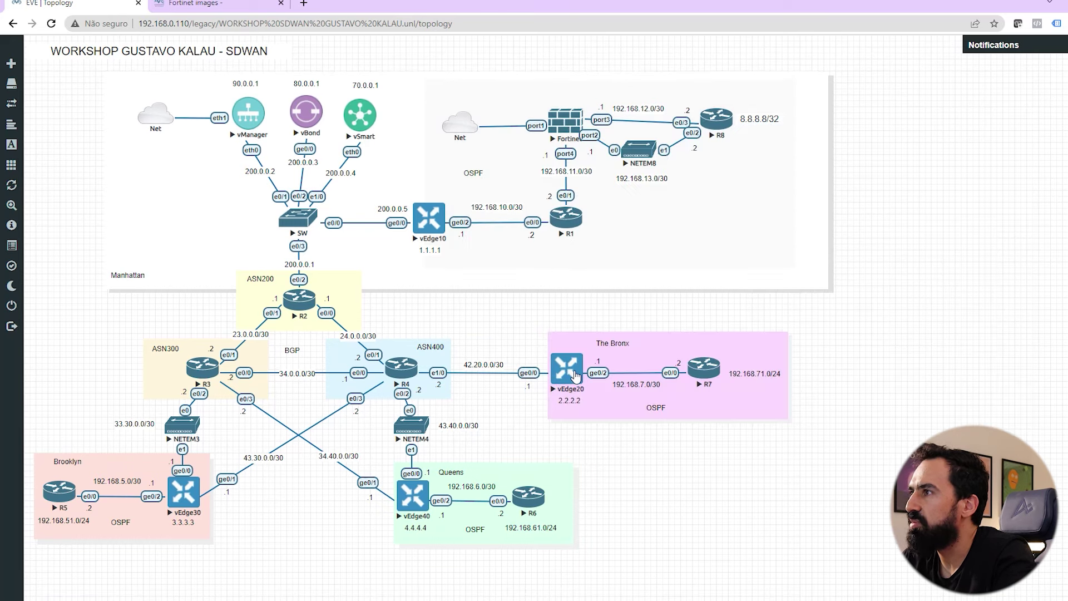
# Install the root CA certificate chain from /home/admin/CA.crt on vEdge20.
pyautogui.click(567, 368)
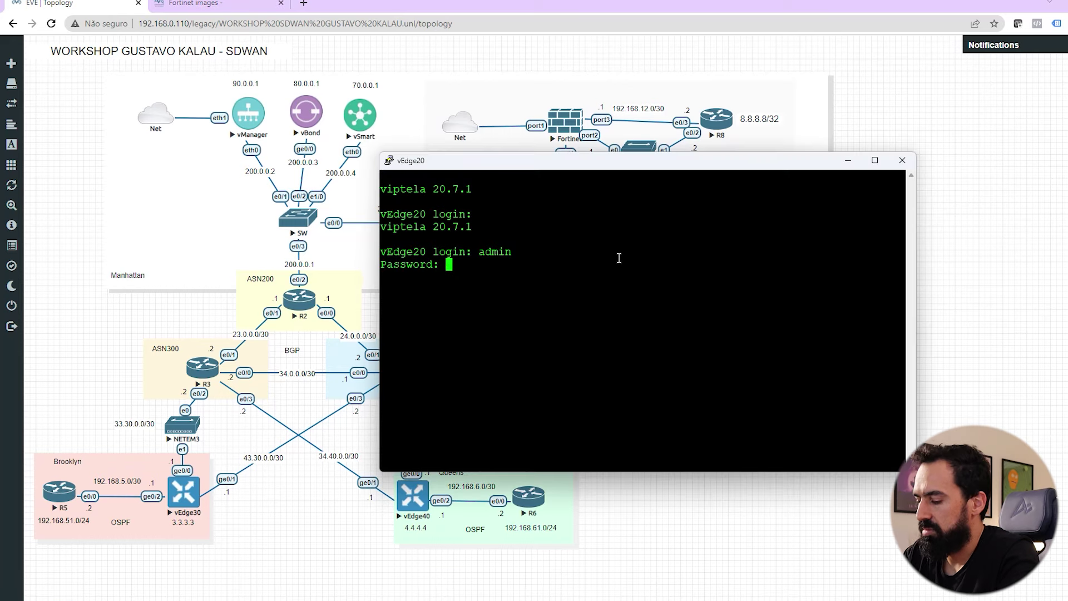
pyautogui.press('Return')
pyautogui.rightClick(619, 258)
pyautogui.press('Return')
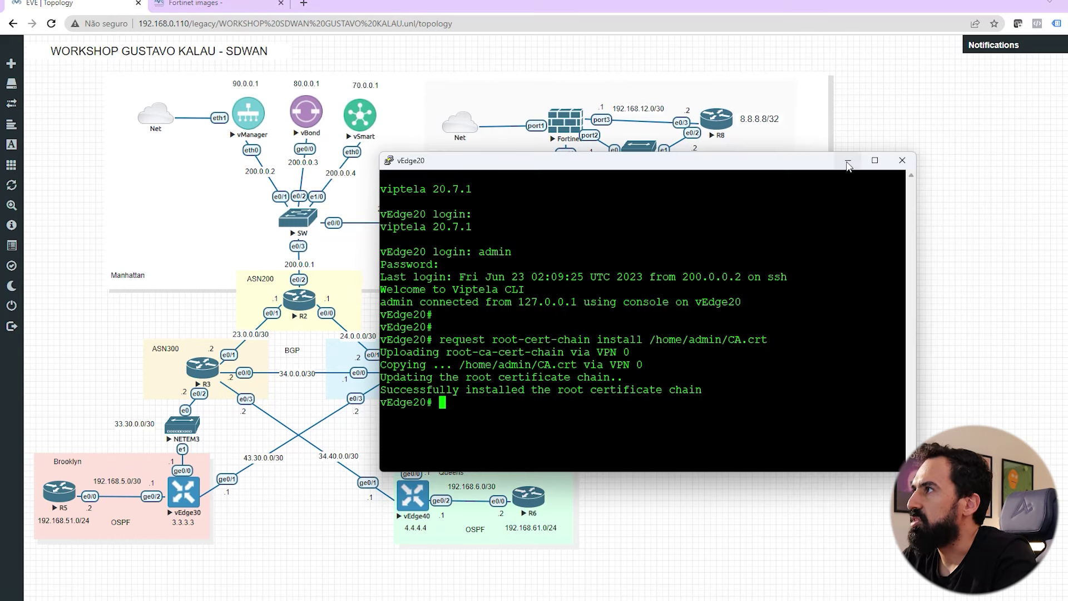
pyautogui.click(847, 160)
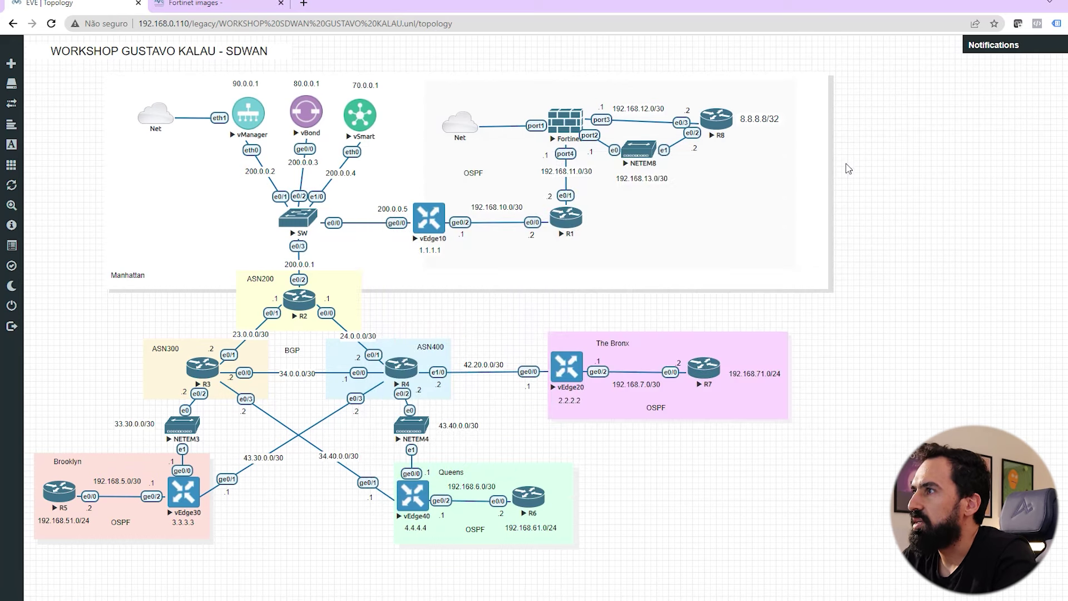
# Log in to vEdge30 as admin and run the root-cert-chain install for /home/admin/CA.crt.
pyautogui.click(188, 499)
pyautogui.press('Return')
pyautogui.write('admin')
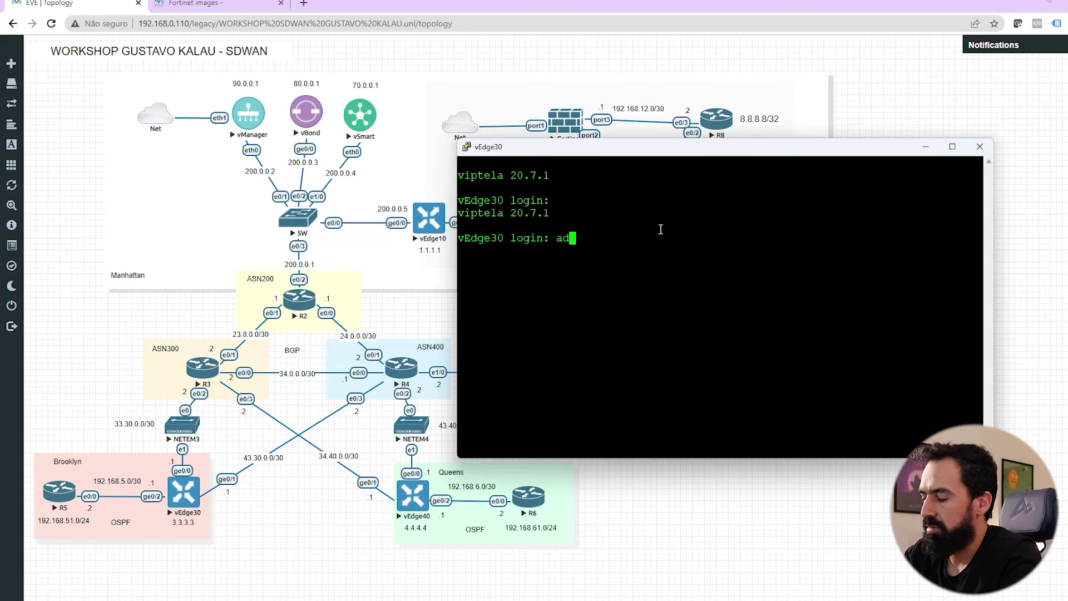
pyautogui.press('Return')
pyautogui.press('Return')
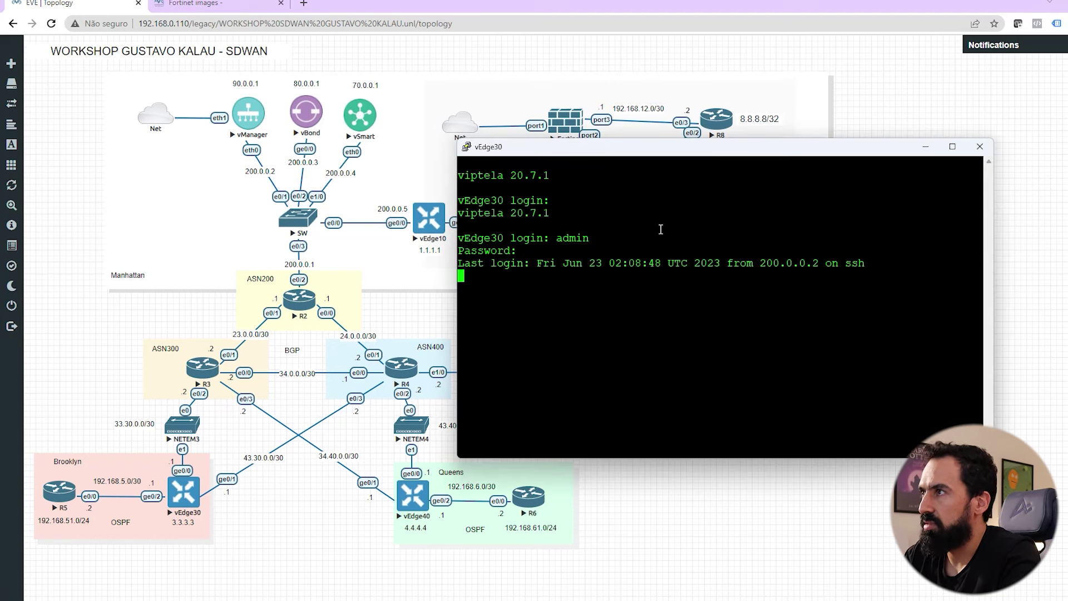
pyautogui.rightClick(661, 230)
pyautogui.moveTo(834, 300); pyautogui.dragTo(512, 301)
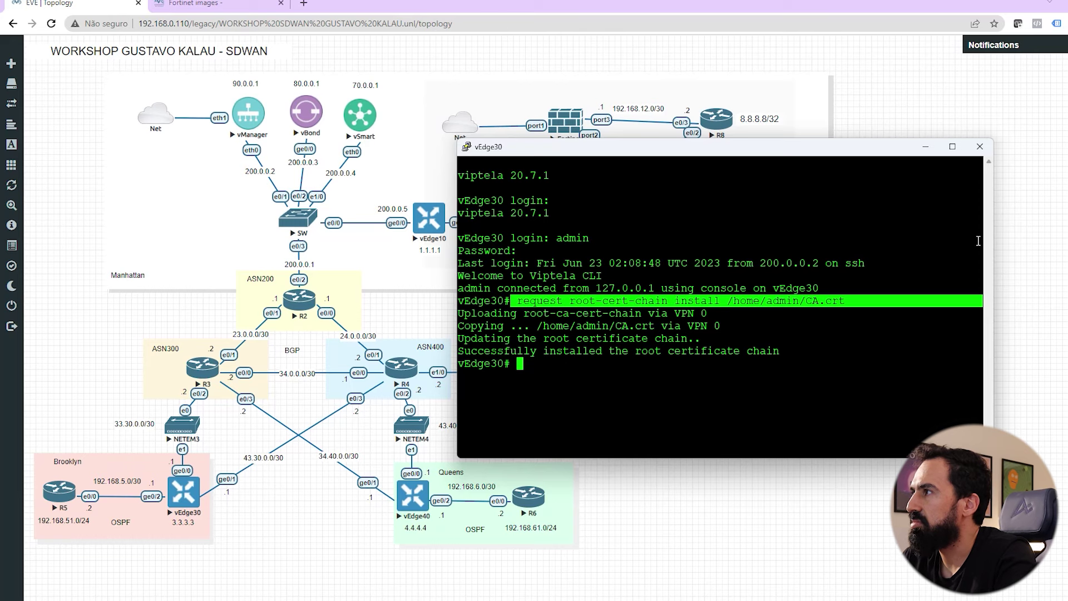
pyautogui.click(925, 148)
# Log in to vEdge40 with the admin credentials and install the root chain from /home/admin/CA.crt.
pyautogui.click(425, 496)
pyautogui.press('Return')
pyautogui.write('admin')
pyautogui.press('Return')
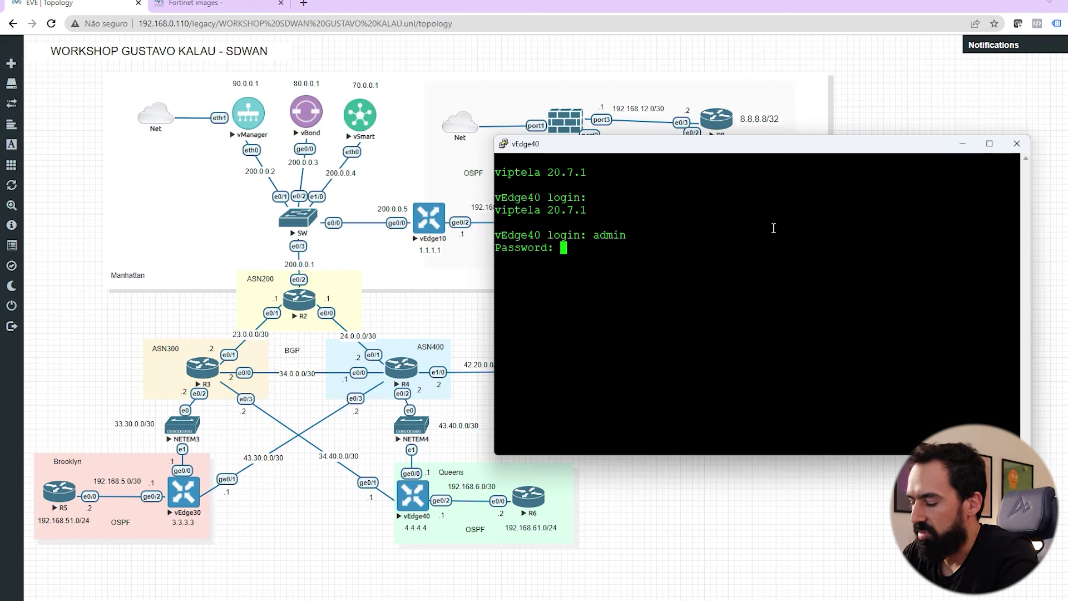
pyautogui.write('admin')
pyautogui.press('Return')
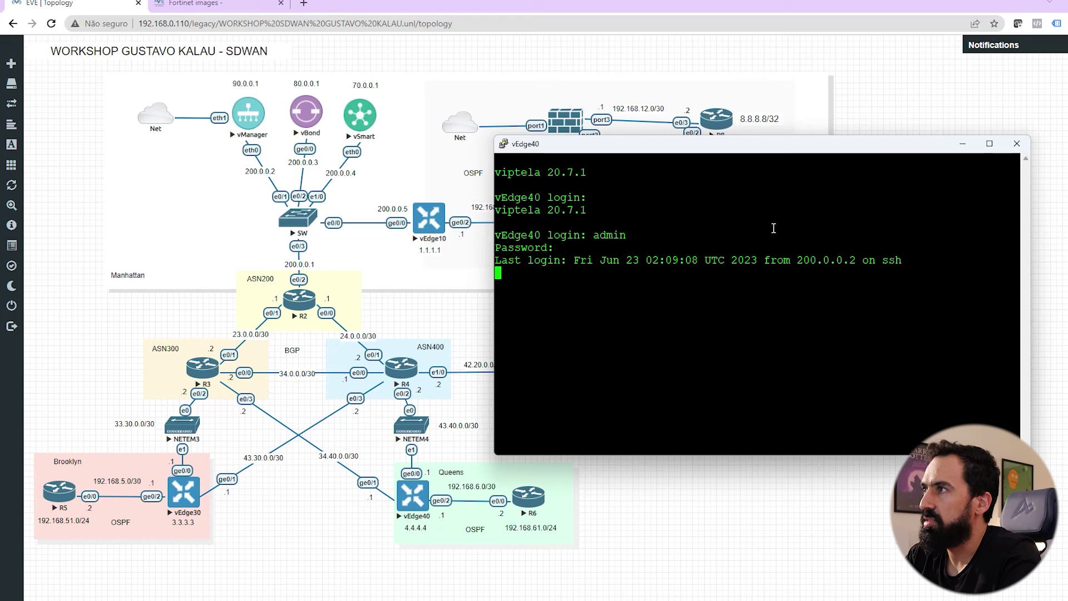
pyautogui.rightClick(806, 240)
pyautogui.click(963, 144)
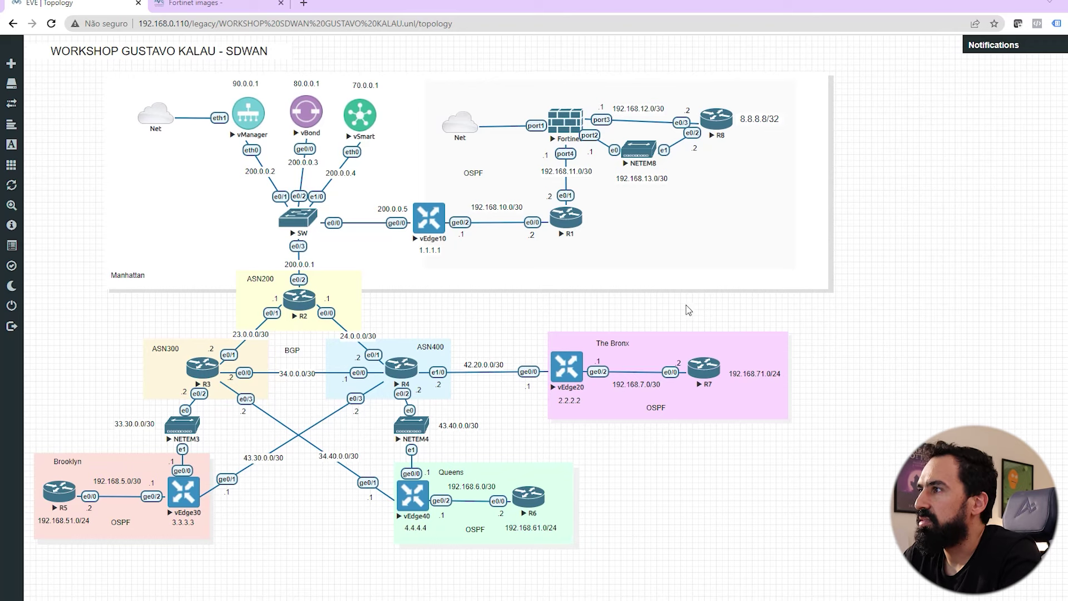
# On vEdge10, run 'request csr upload home/admin/vedge10.csr', entering the organization-unit name twice.
pyautogui.moveTo(595, 600)
pyautogui.click(556, 562)
pyautogui.rightClick(601, 445)
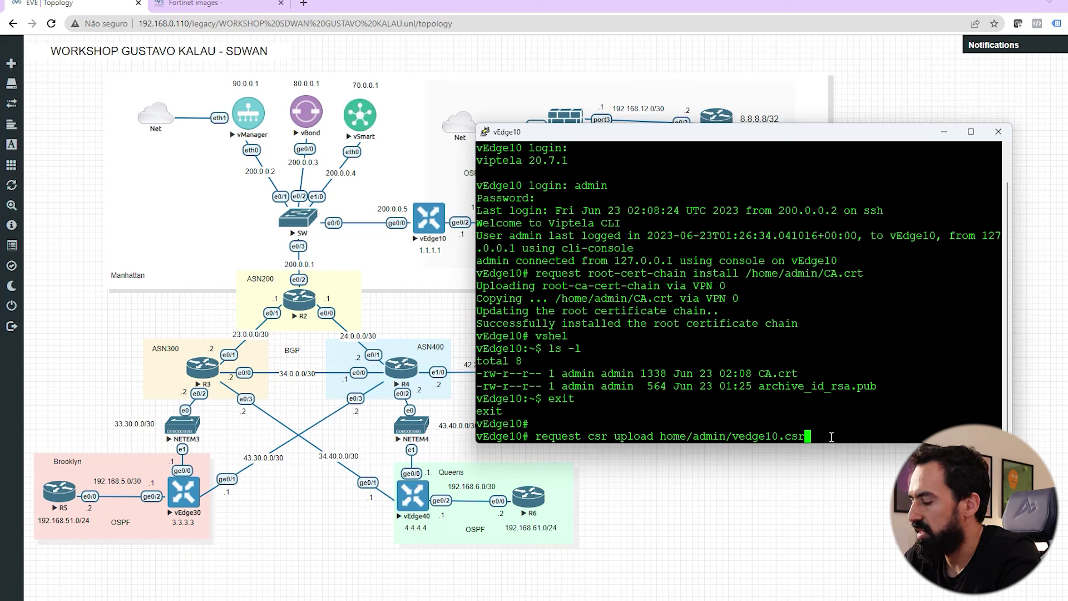
pyautogui.press('Return')
pyautogui.write('GUSTAVOKALAU')
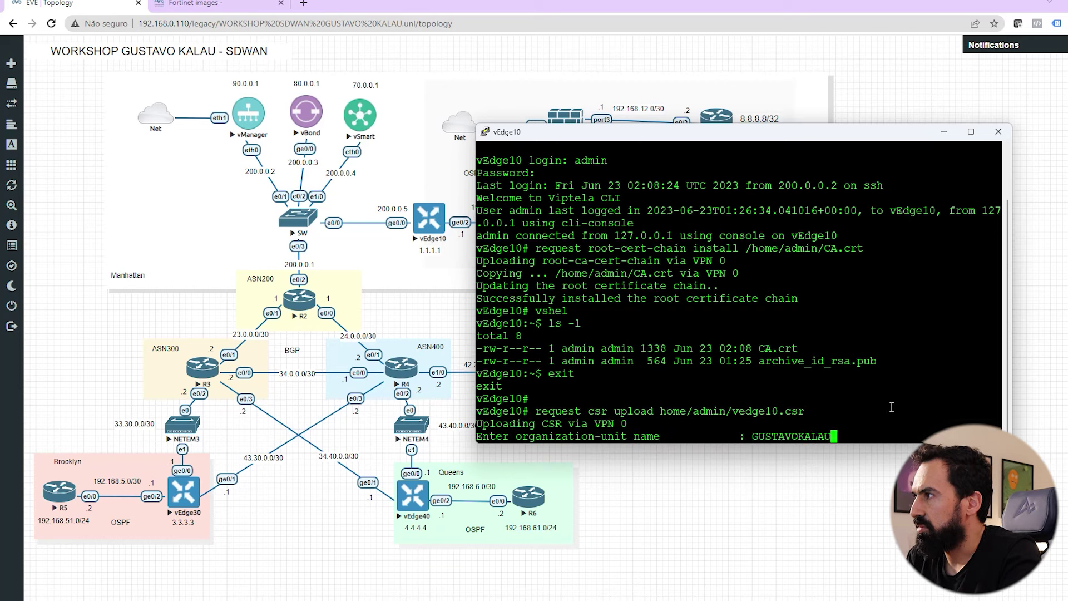
pyautogui.press('Return')
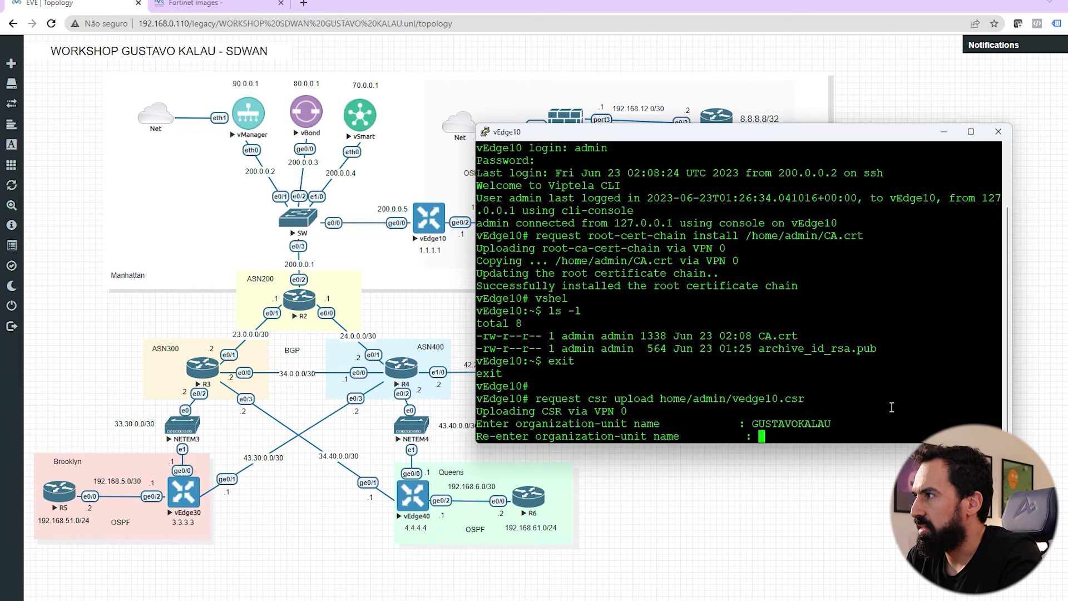
pyautogui.write('GUSTAVOKA')
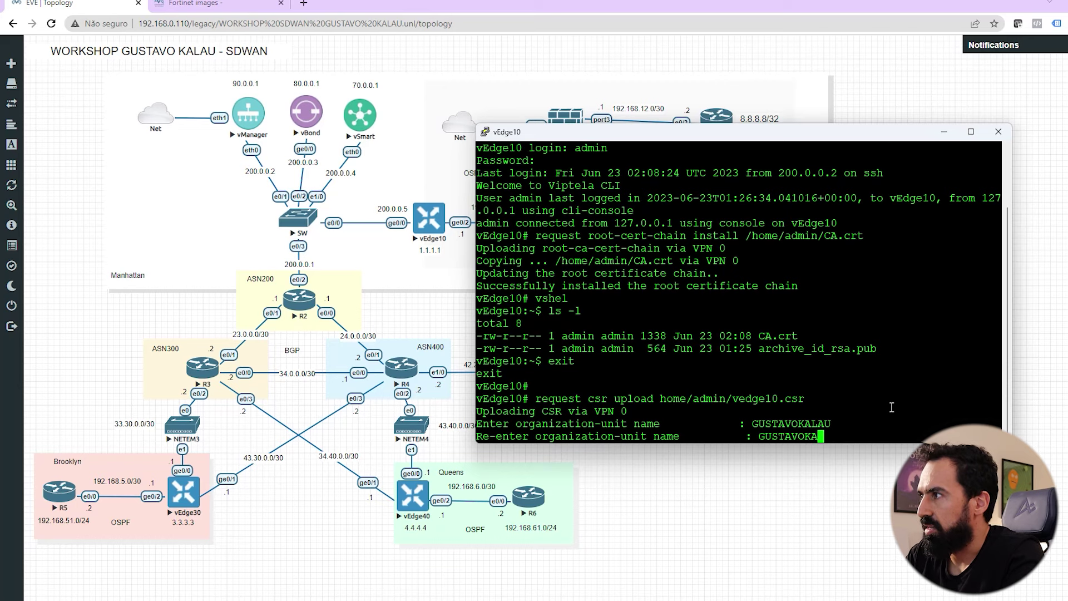
pyautogui.write('LAU')
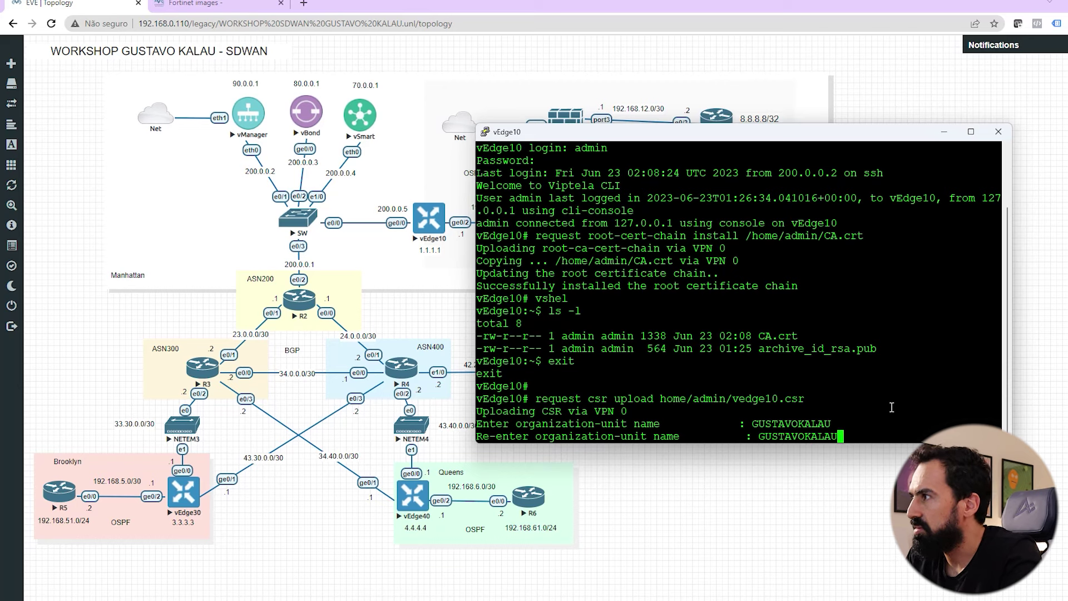
pyautogui.press('Return')
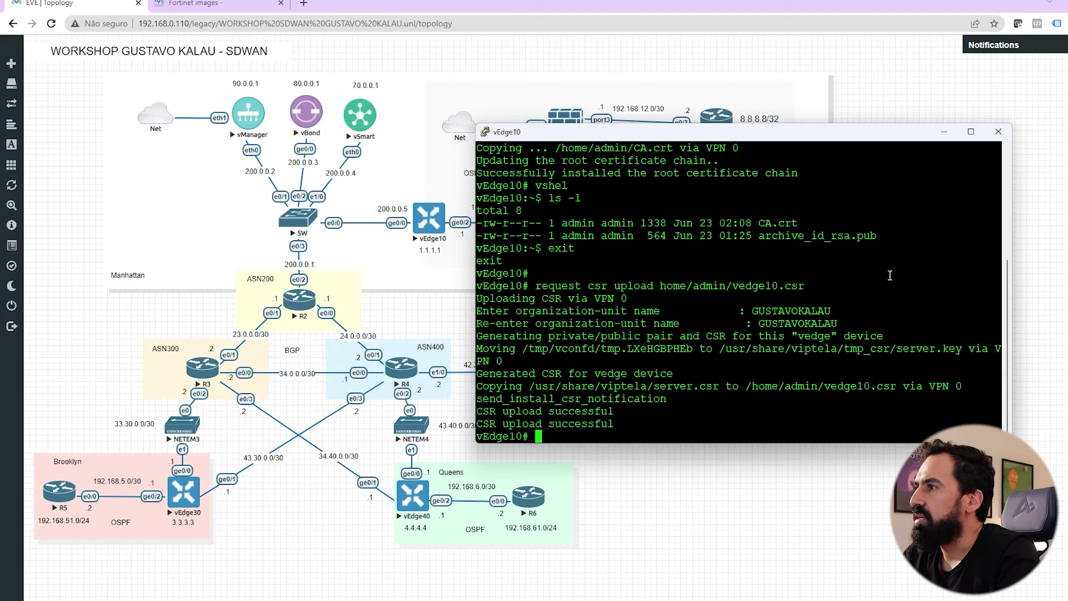
pyautogui.click(944, 132)
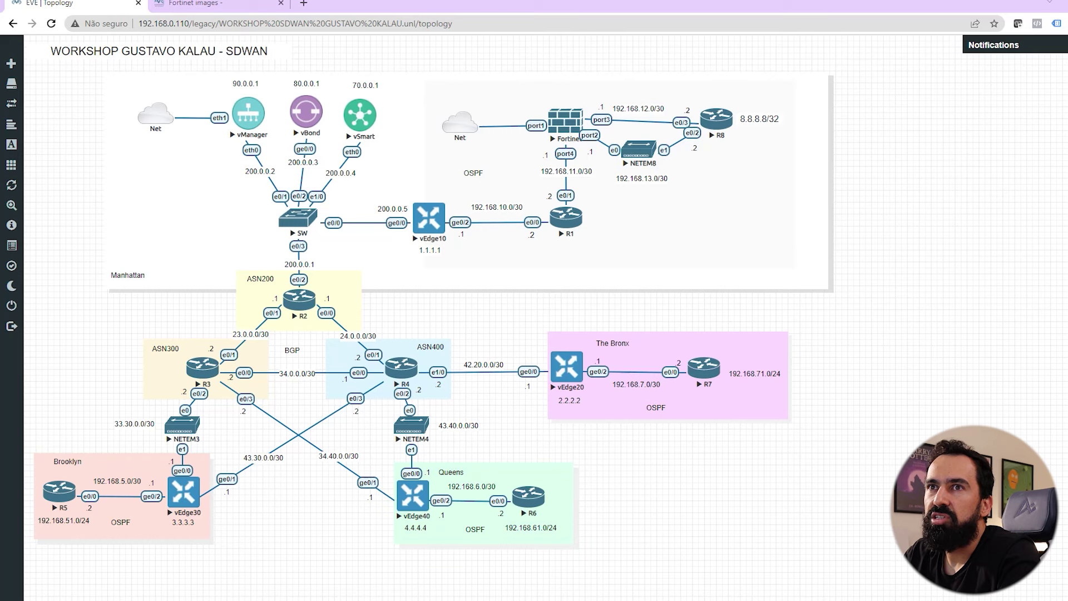
# Generate and upload vEdge20's CSR as vedge20.csr, entering the organization-unit name twice.
pyautogui.hotkey('alt', 'Tab')
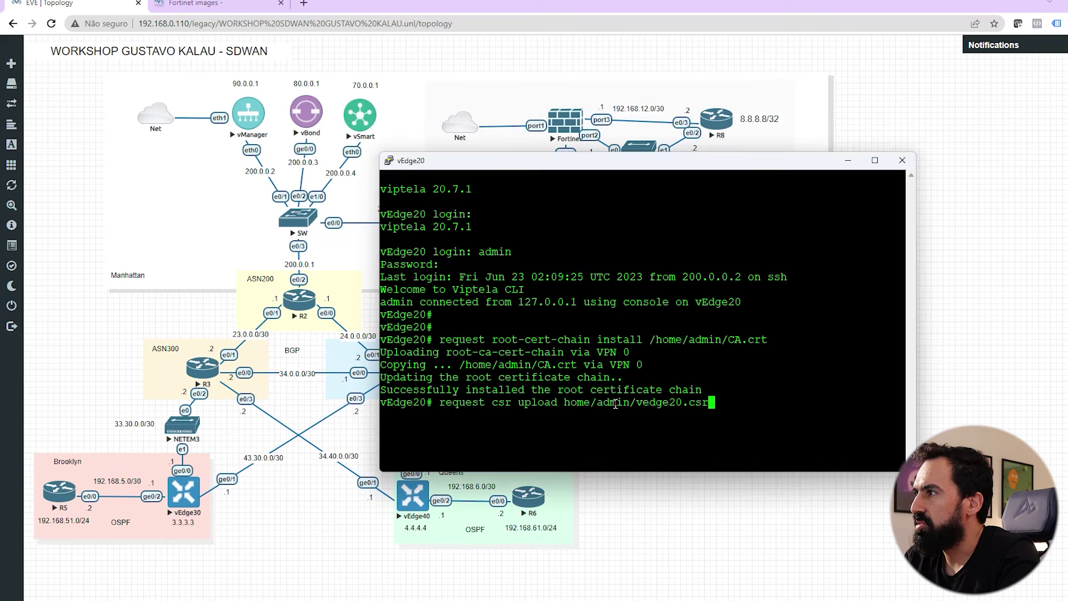
pyautogui.moveTo(637, 402); pyautogui.dragTo(704, 405)
pyautogui.click(731, 399)
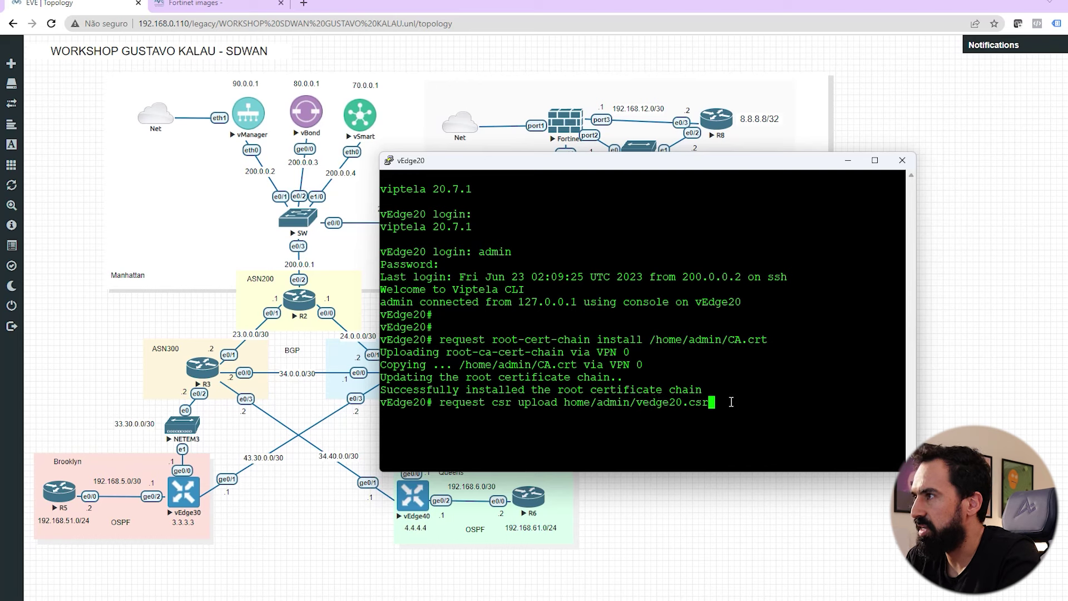
pyautogui.press('Return')
pyautogui.write('GUSTAV')
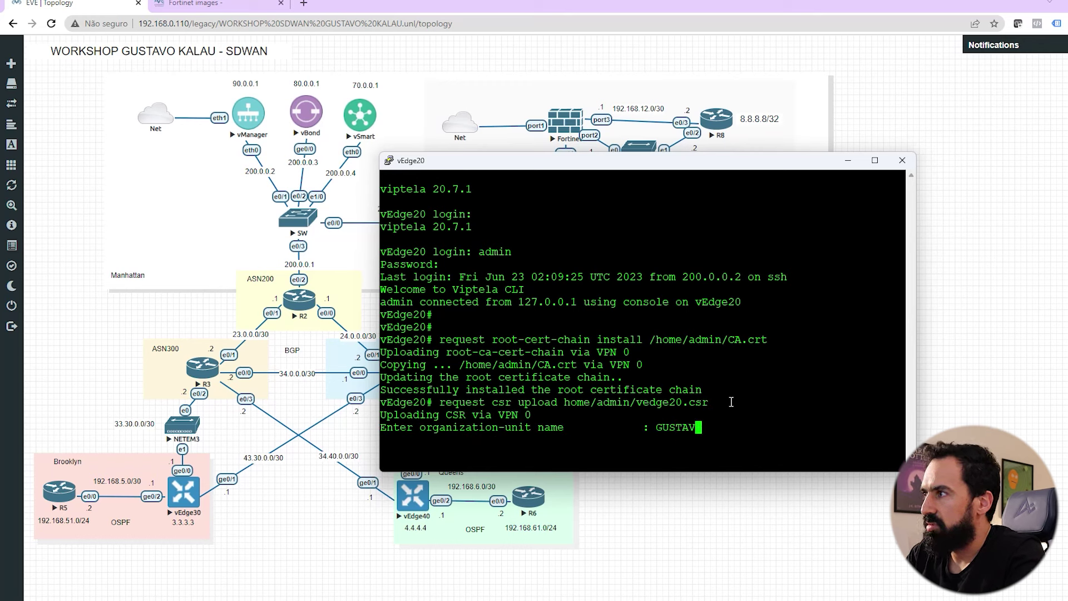
pyautogui.write('OKALAU')
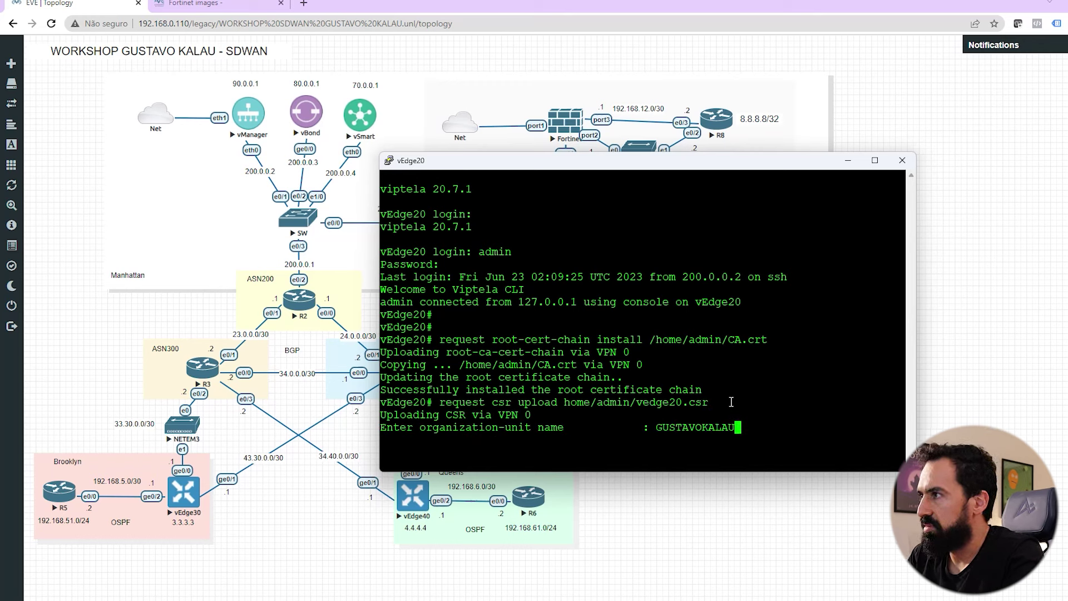
pyautogui.press('Return')
pyautogui.write('GUSTAVOKALAU')
pyautogui.press('Return')
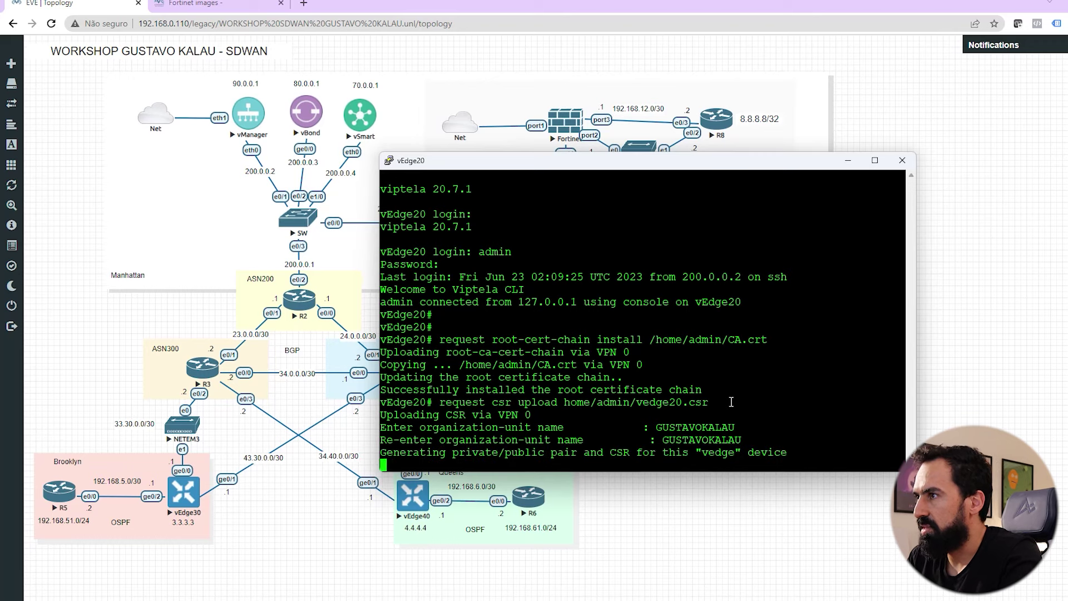
pyautogui.click(847, 161)
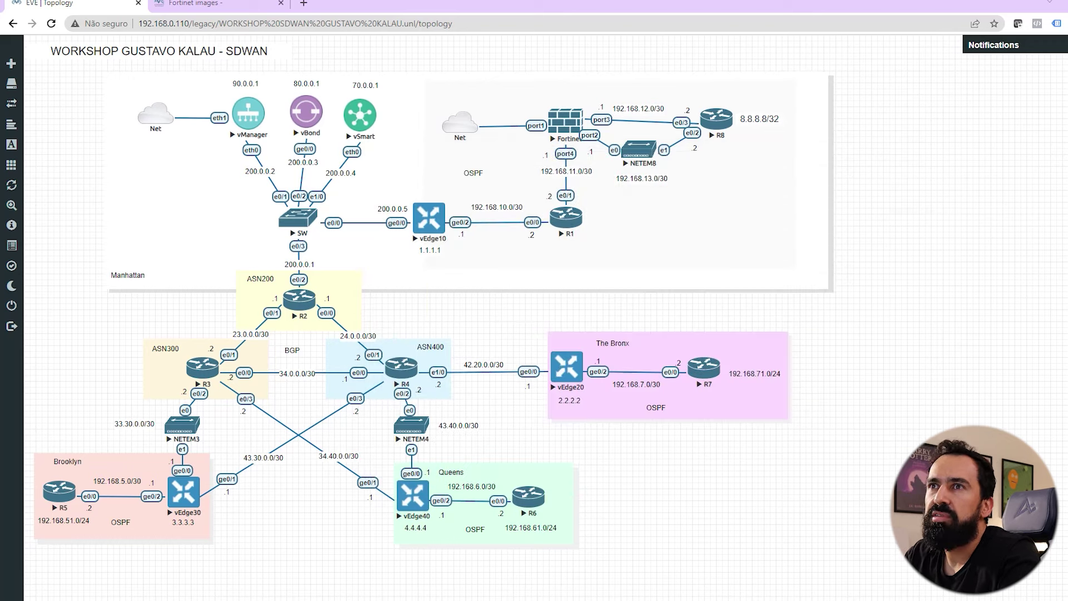
# Generate and upload vEdge30's CSR as vedge30.csr with the organization-unit name.
pyautogui.hotkey('alt', 'Tab')
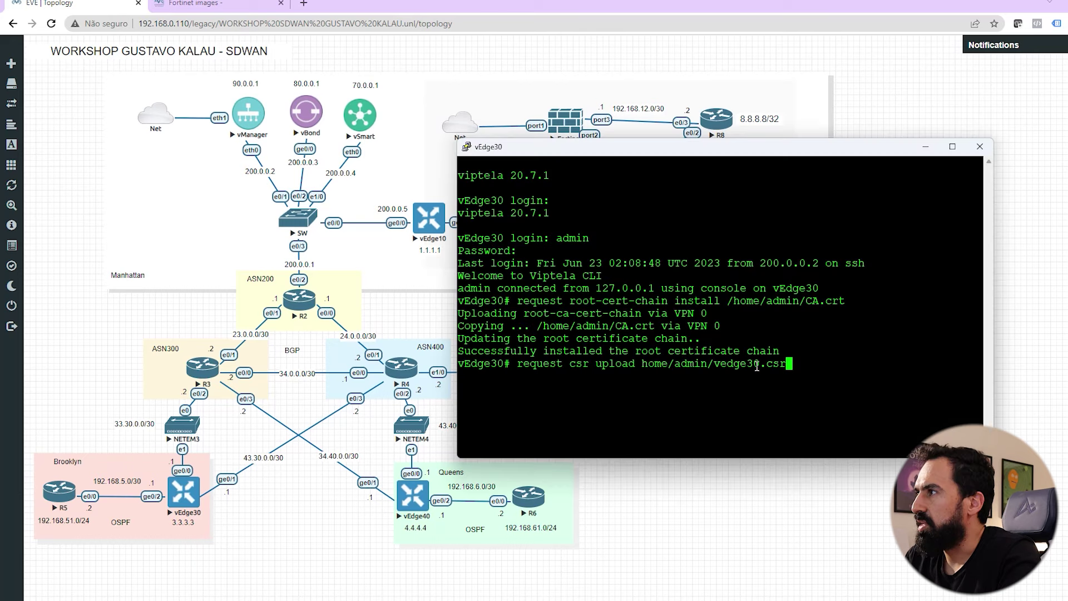
pyautogui.press('Return')
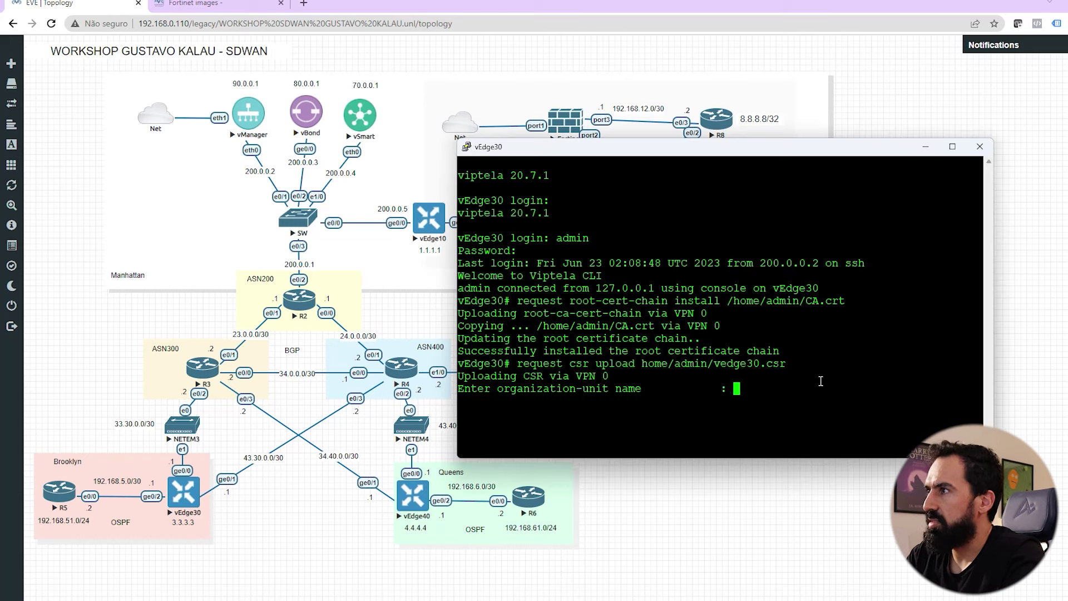
pyautogui.write('GUSTAVOKALAU')
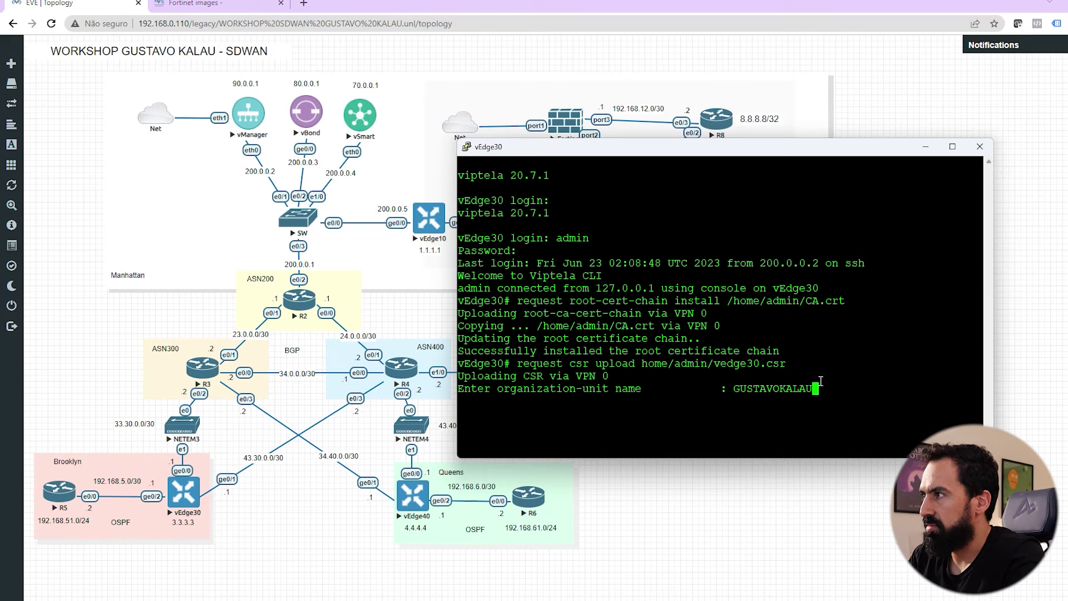
pyautogui.press('Return')
pyautogui.write('GUSTAVOKALAU')
pyautogui.press('Return')
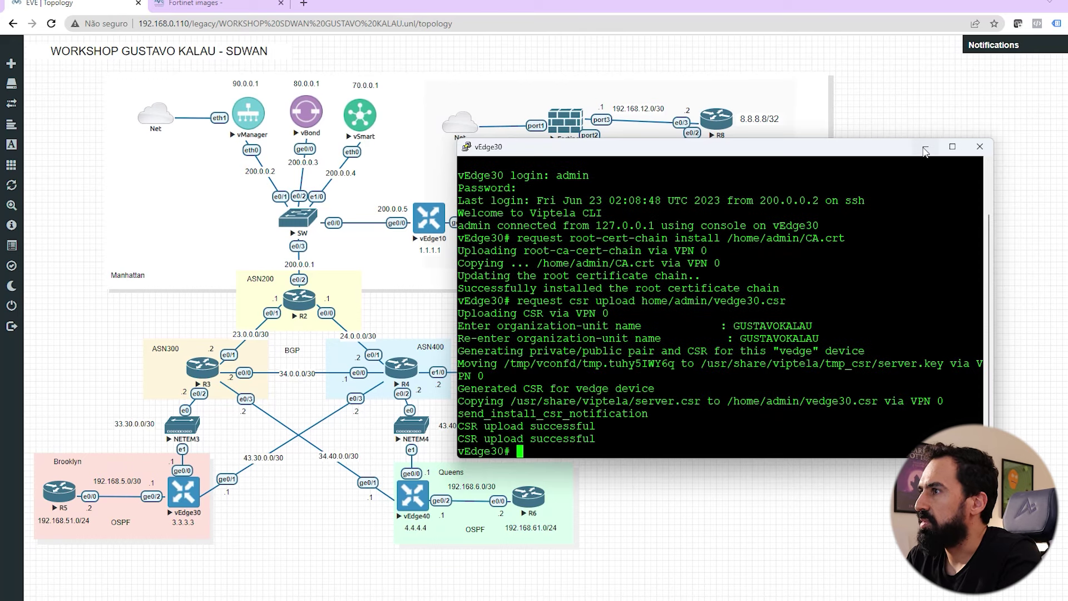
pyautogui.click(925, 147)
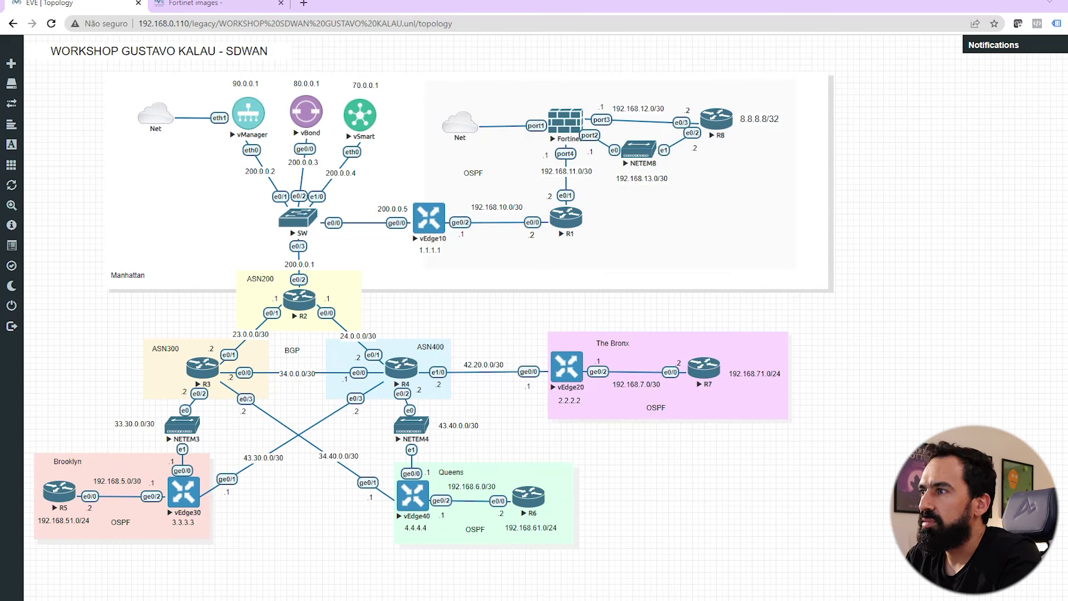
# Generate and upload vEdge40's CSR as vedge40.csr with the organization-unit name.
pyautogui.hotkey('alt', 'Tab')
pyautogui.press('Return')
pyautogui.write('GUSTAVOKALAU')
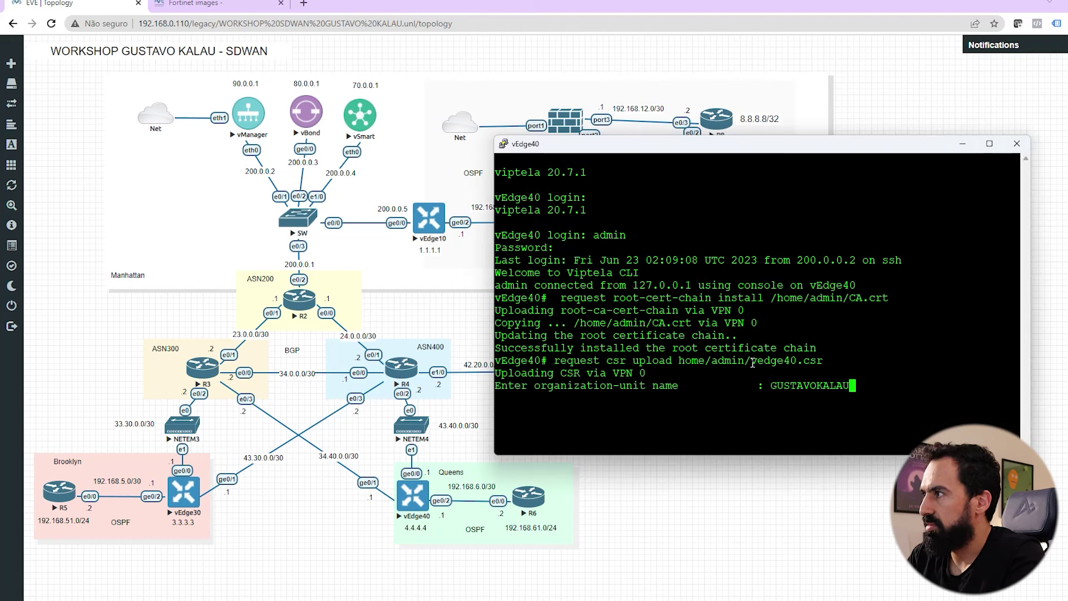
pyautogui.press('Return')
pyautogui.write('GUSTAVOKALAU')
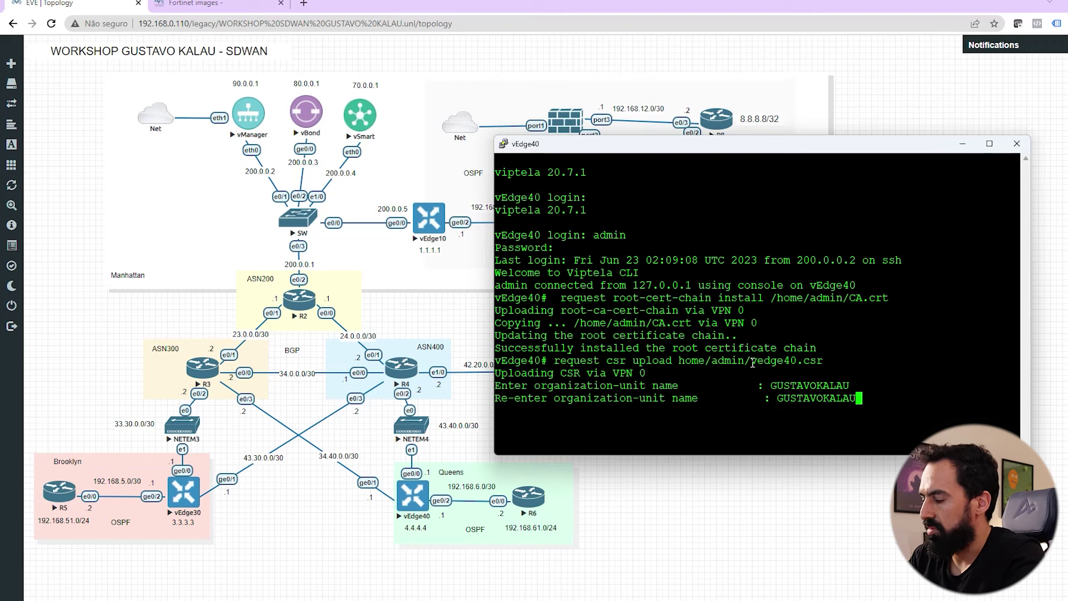
pyautogui.press('Return')
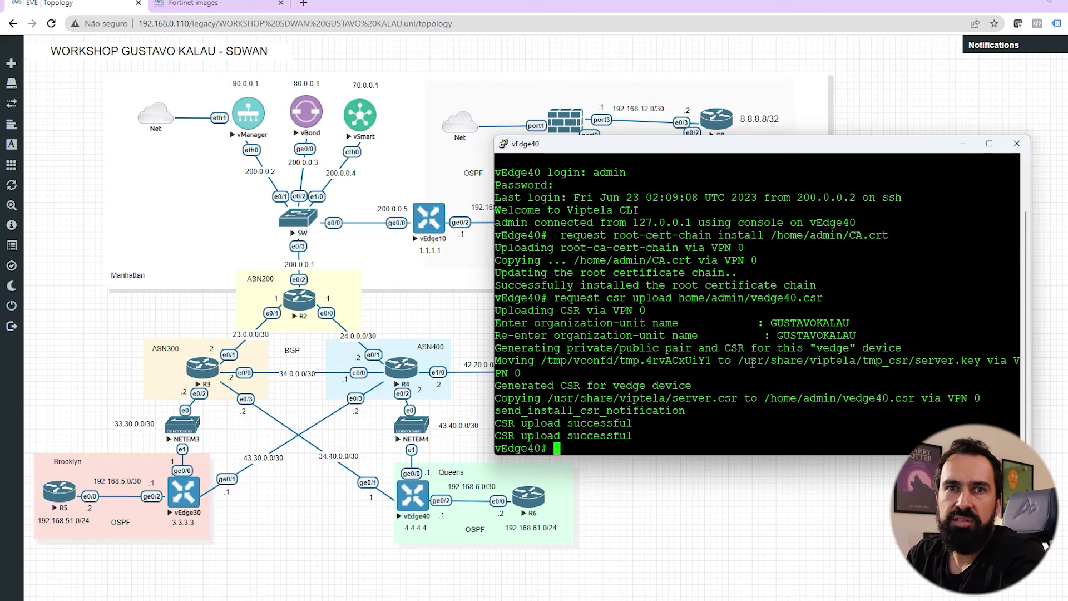
pyautogui.click(963, 144)
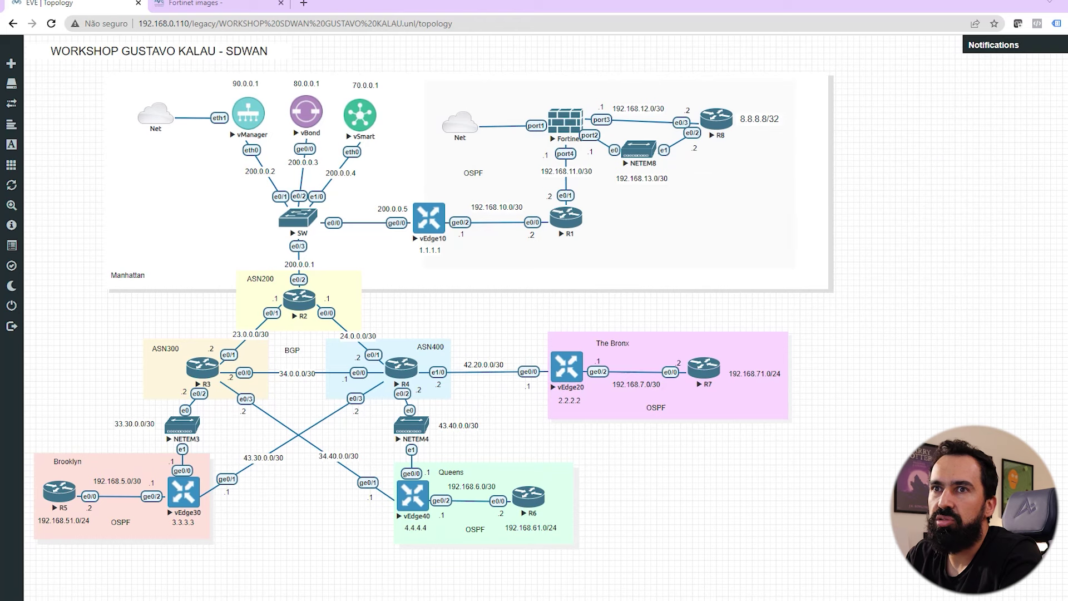
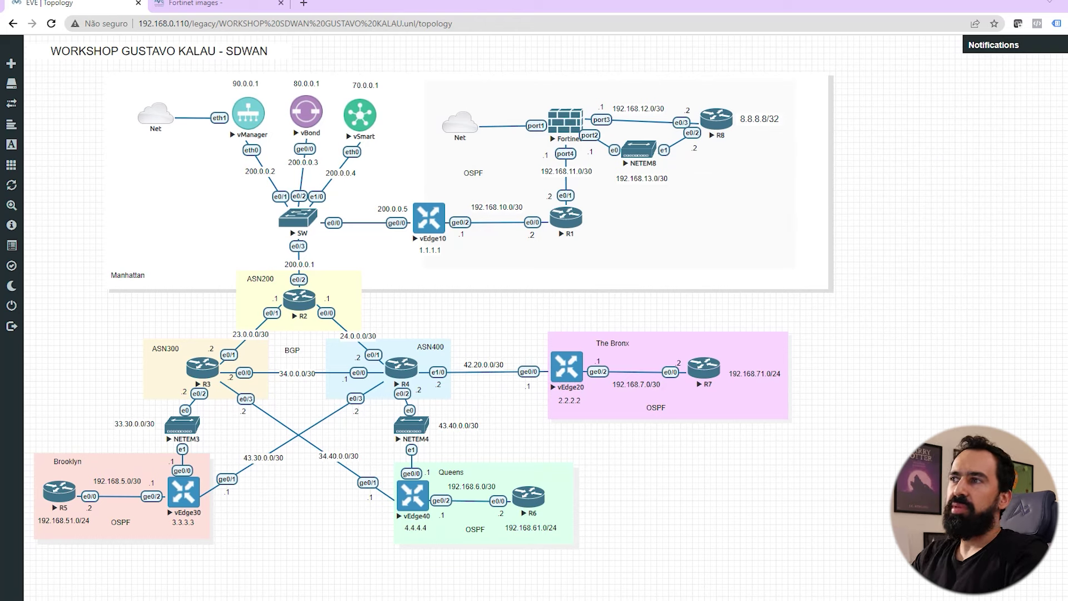
# Copy vedge10.csr from 200.0.0.5 into vManager's /home/admin with scp, entering the password.
pyautogui.moveTo(596, 600)
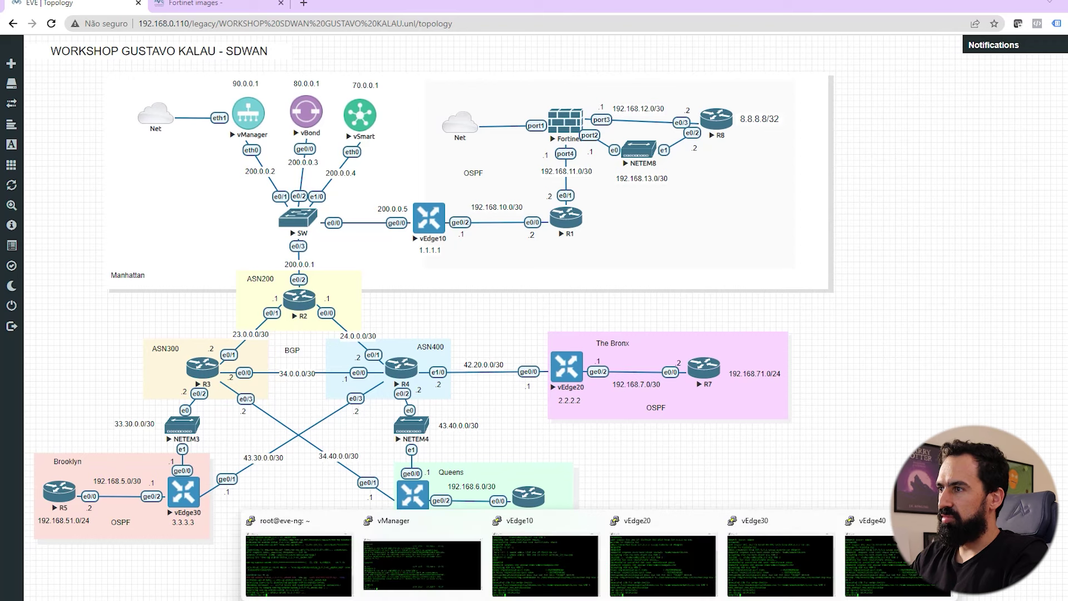
pyautogui.click(422, 562)
pyautogui.moveTo(398, 102); pyautogui.dragTo(568, 145)
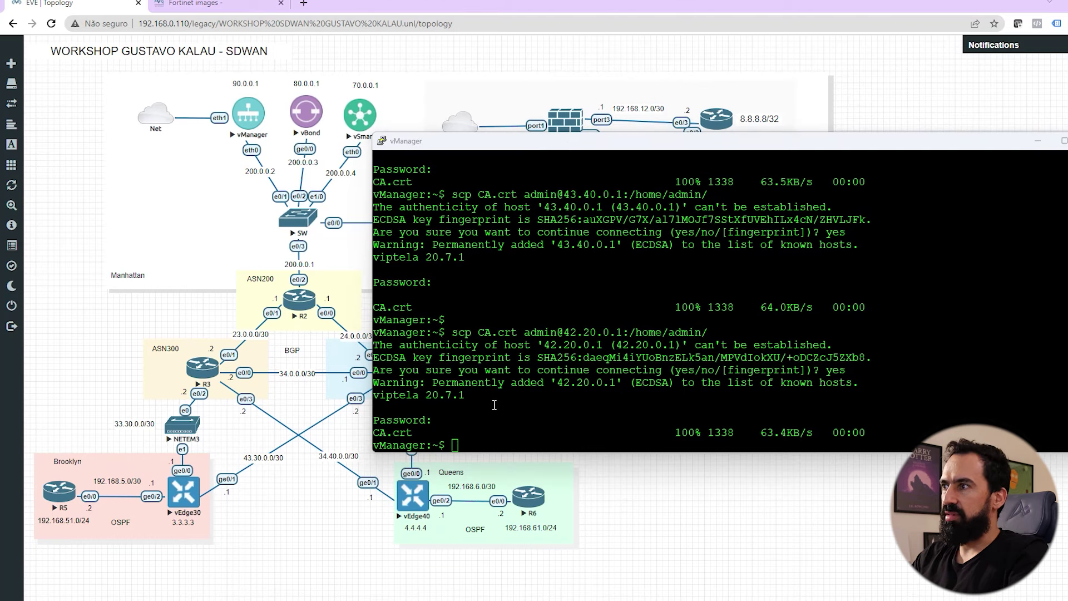
pyautogui.rightClick(522, 451)
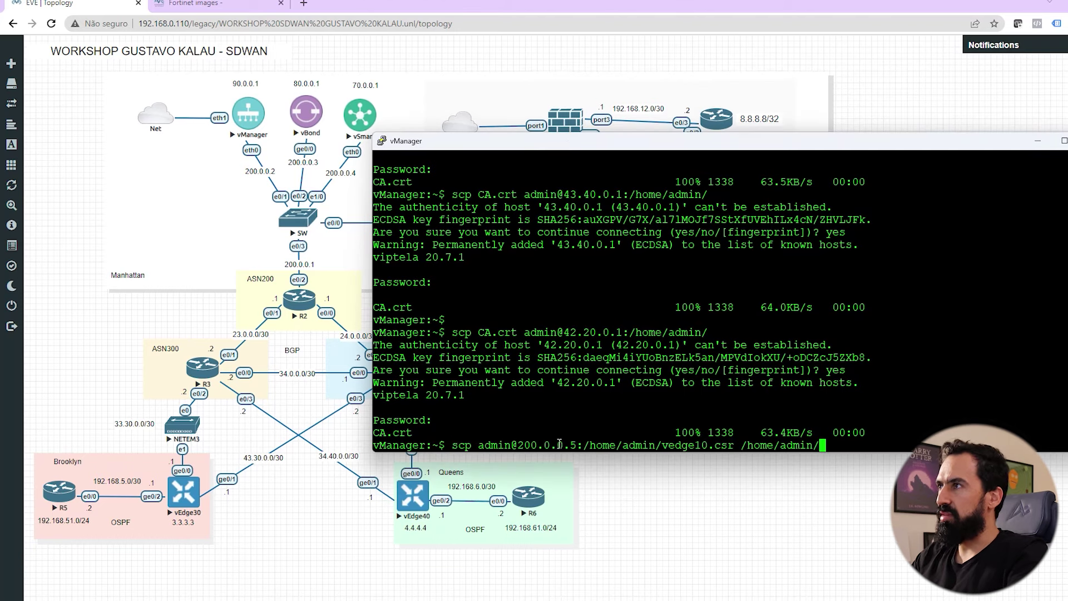
pyautogui.moveTo(553, 149); pyautogui.dragTo(698, 246)
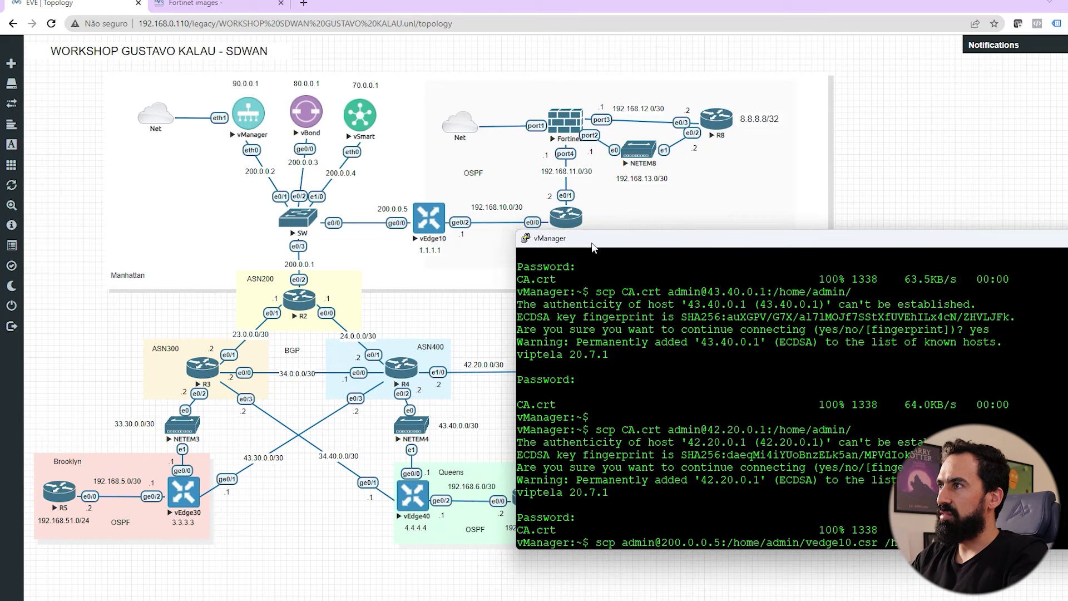
pyautogui.moveTo(593, 248); pyautogui.dragTo(477, 183)
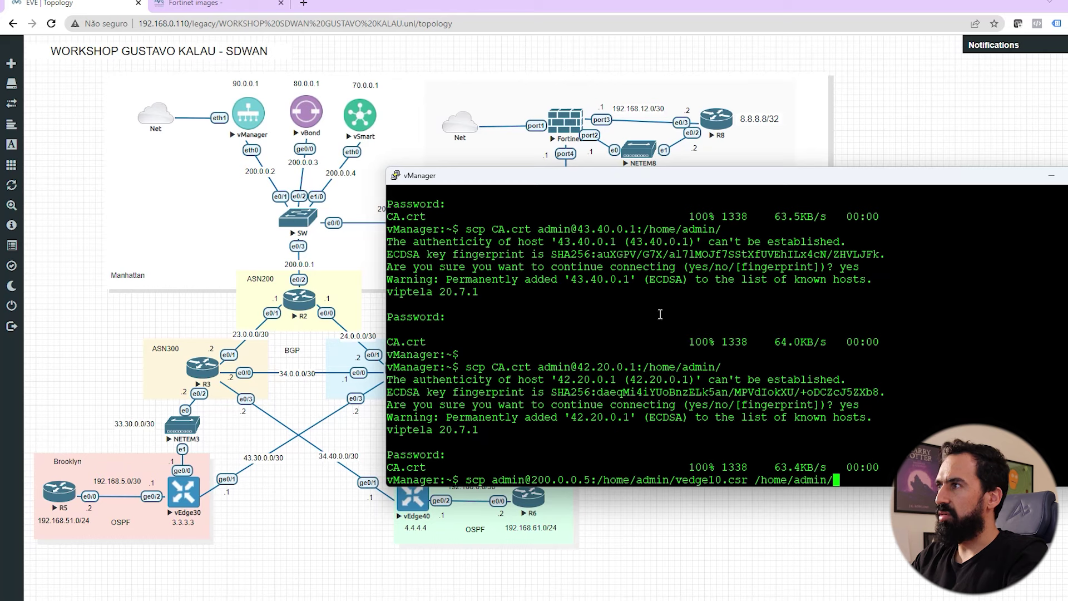
pyautogui.moveTo(694, 184); pyautogui.dragTo(631, 135)
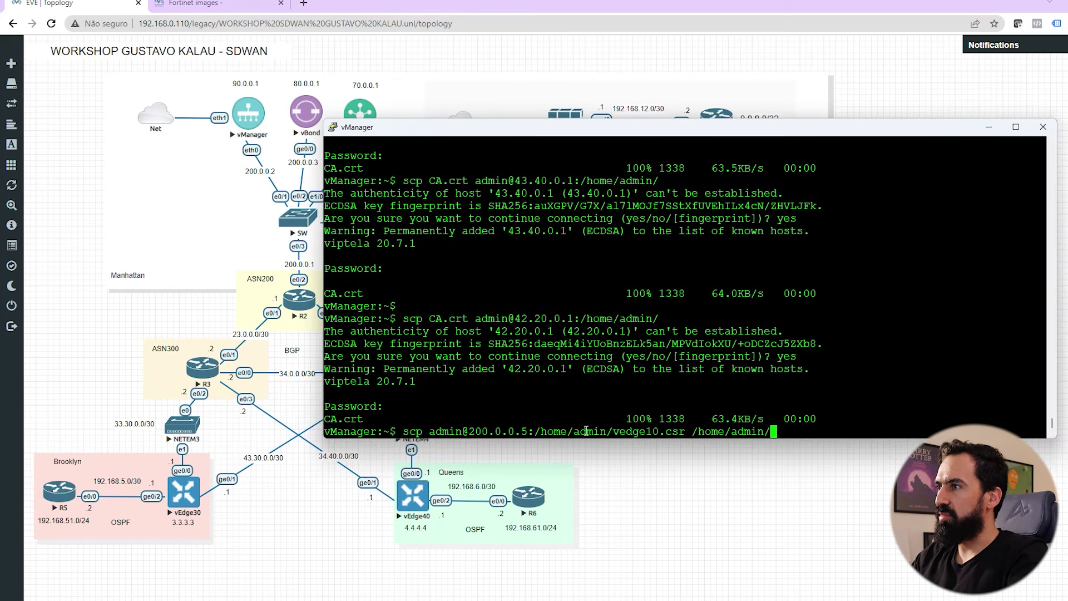
pyautogui.press('Return')
pyautogui.write('admin')
pyautogui.press('Return')
pyautogui.press('Return')
pyautogui.press('Return')
# List /home/admin with ls -la to confirm vedge10.csr is present.
pyautogui.write('ls -la')
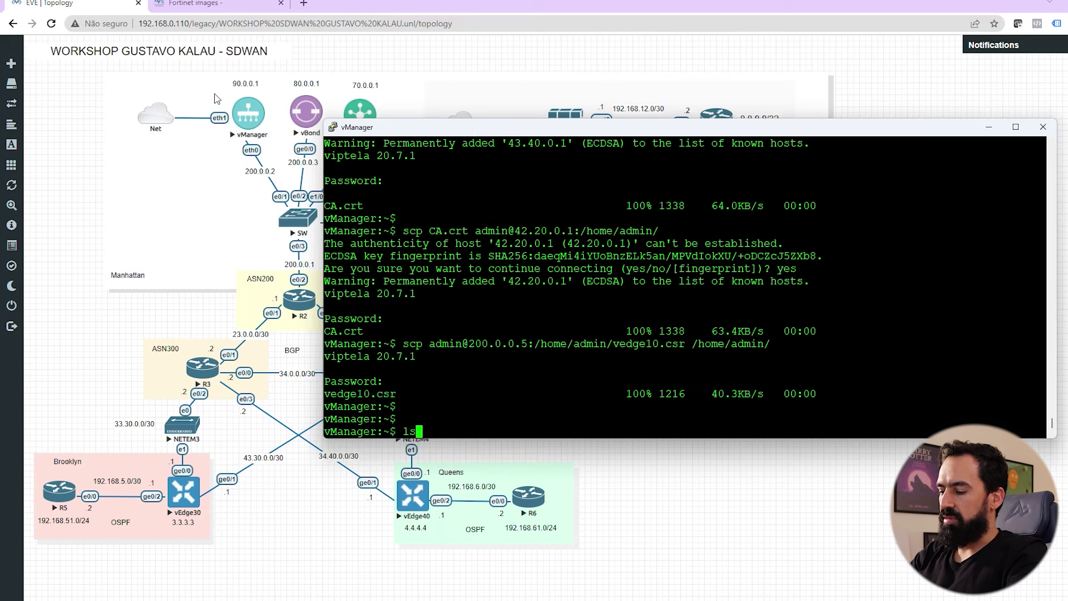
pyautogui.press('Return')
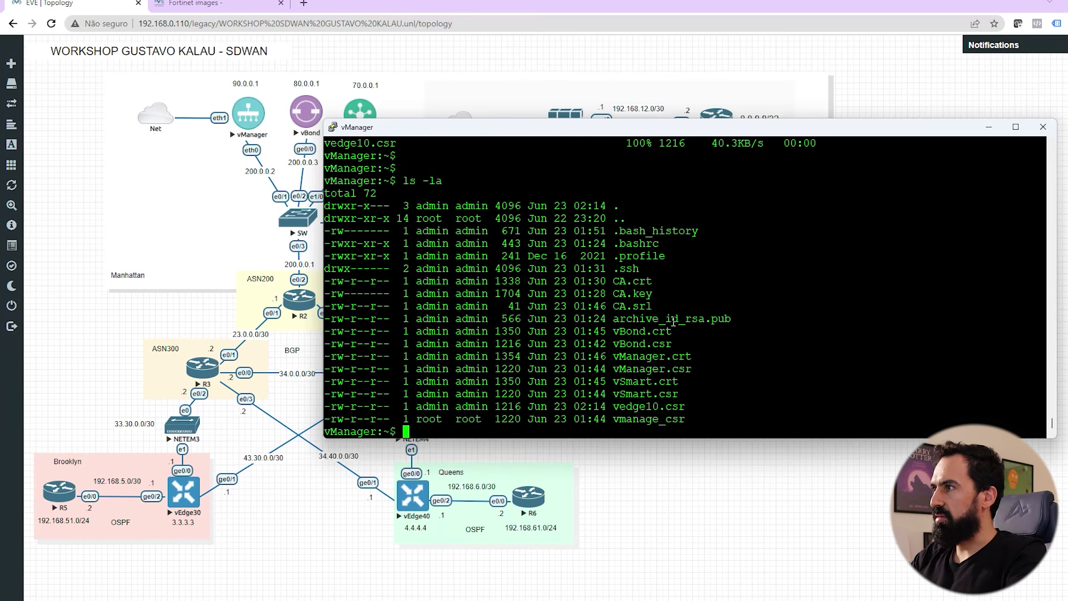
pyautogui.moveTo(689, 409); pyautogui.dragTo(616, 407)
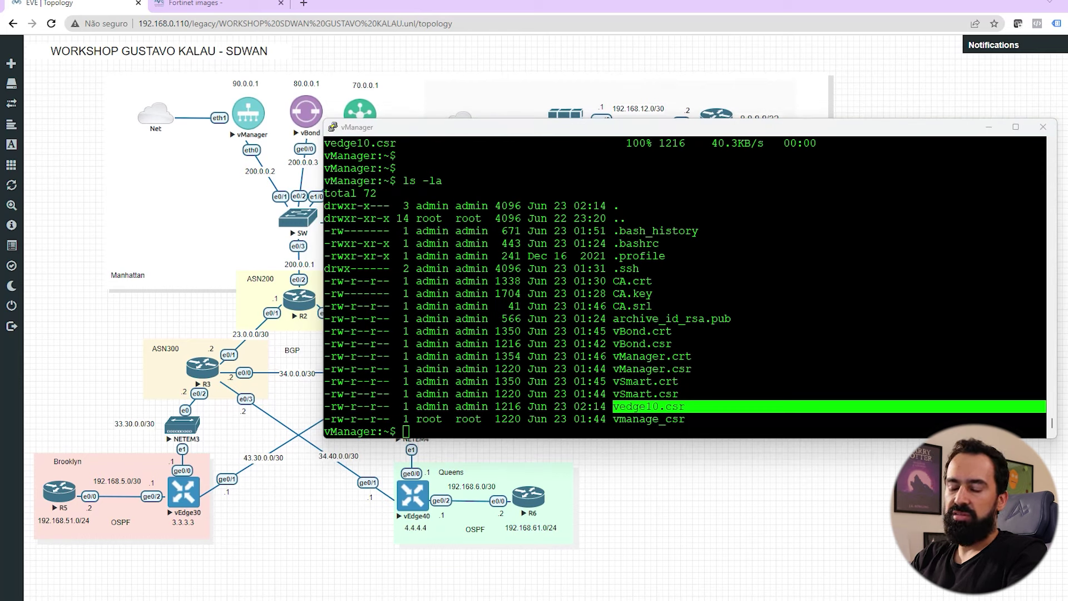
pyautogui.click(486, 246)
# Copy vedge20.csr from 42.20.0.1 into /home/admin with scp.
pyautogui.rightClick(816, 378)
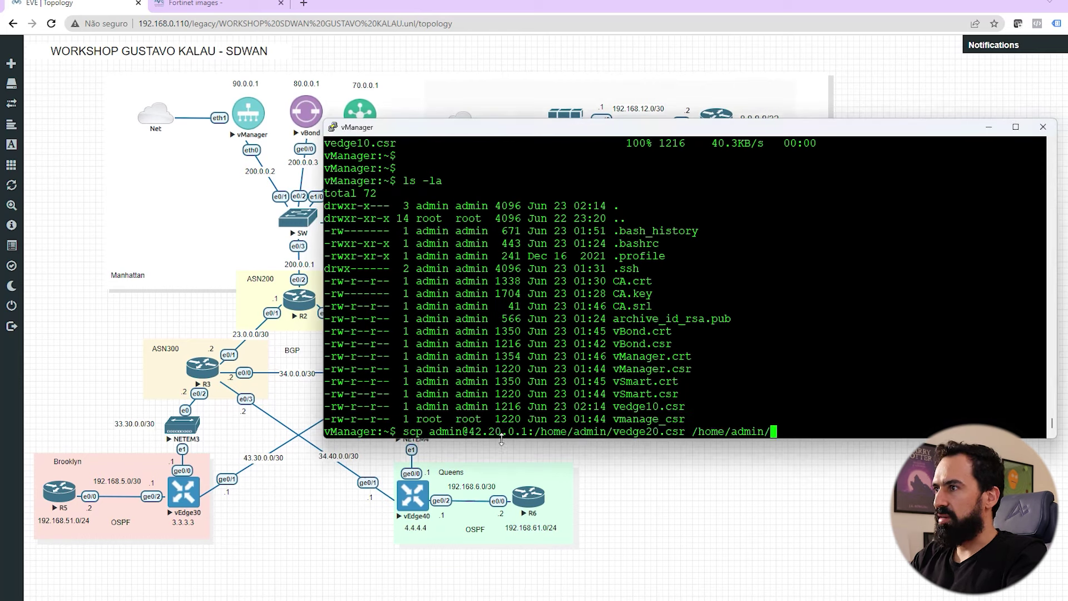
pyautogui.moveTo(568, 128); pyautogui.dragTo(980, 217)
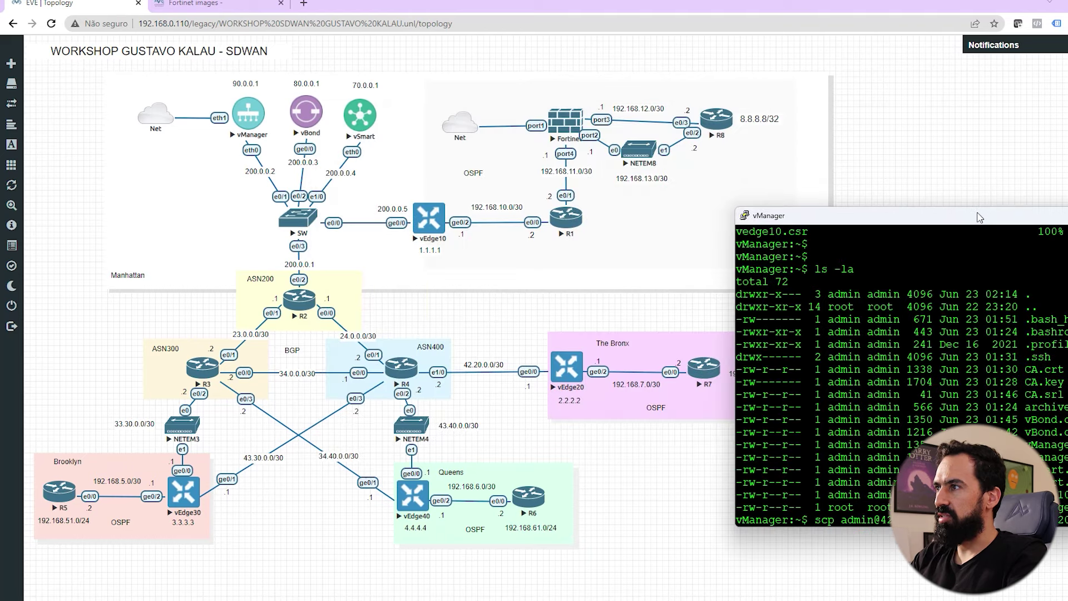
pyautogui.moveTo(890, 218); pyautogui.dragTo(370, 137)
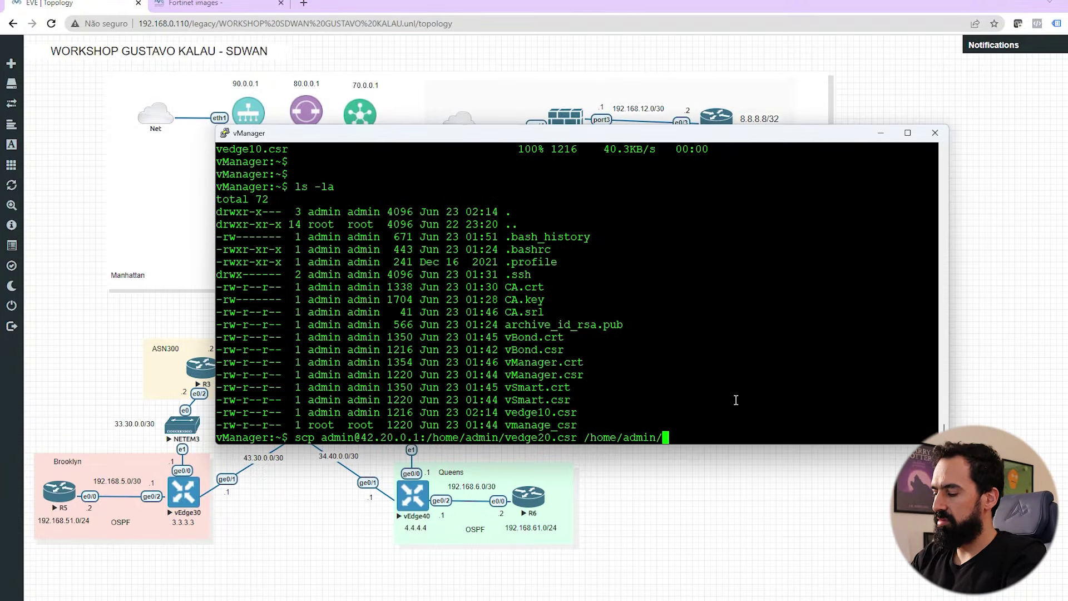
pyautogui.press('Return')
pyautogui.press('Return')
pyautogui.press('Return')
pyautogui.press('Return')
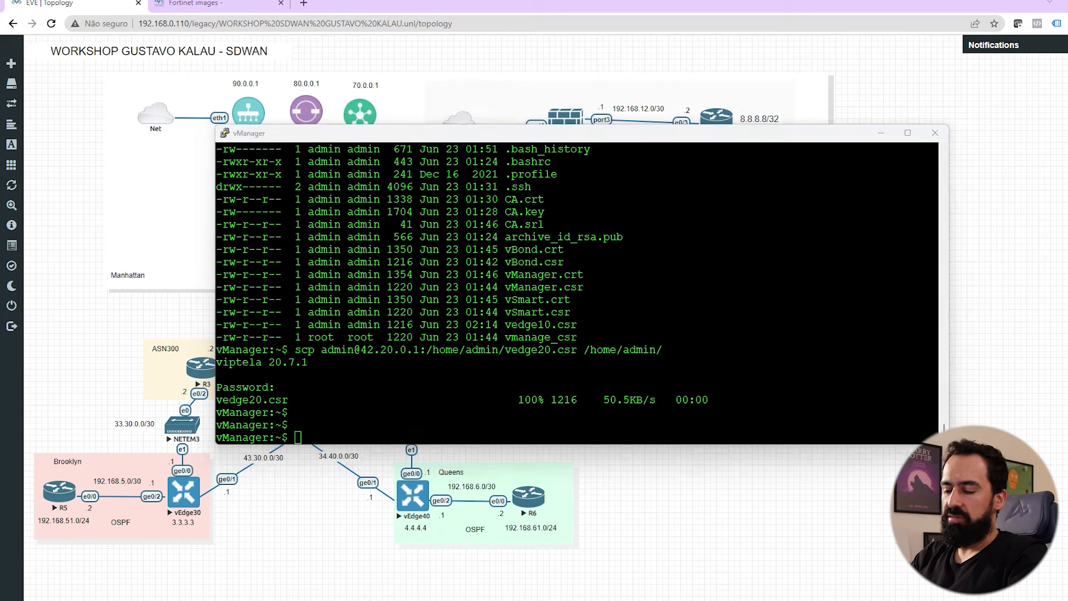
# Attempt scp copies of vedge30.csr and of vedge40.csr from 33.30.0.1.
pyautogui.rightClick(556, 376)
pyautogui.press('Return')
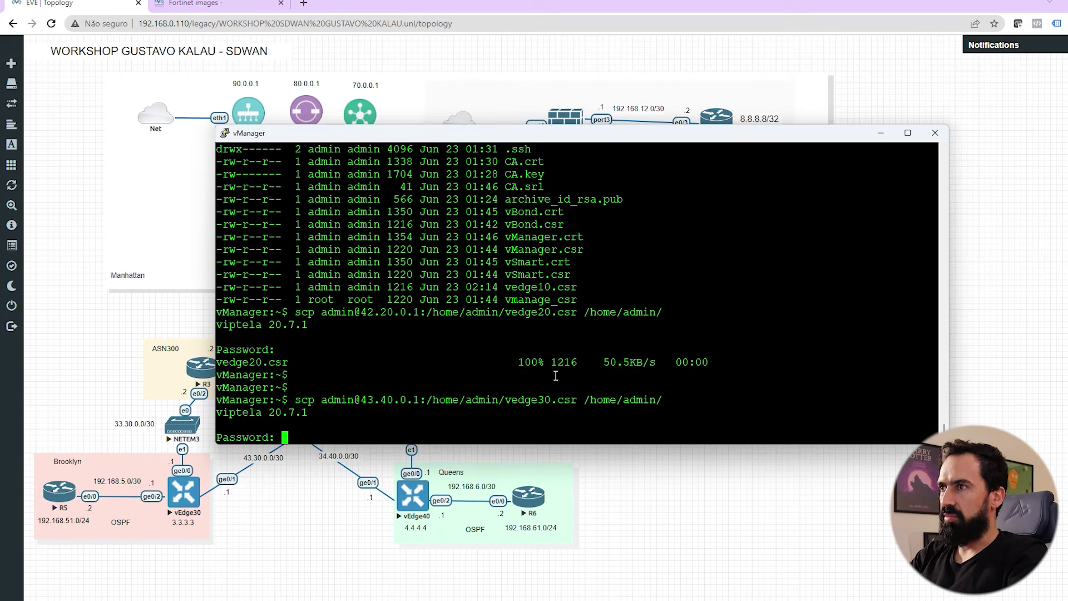
pyautogui.press('Return')
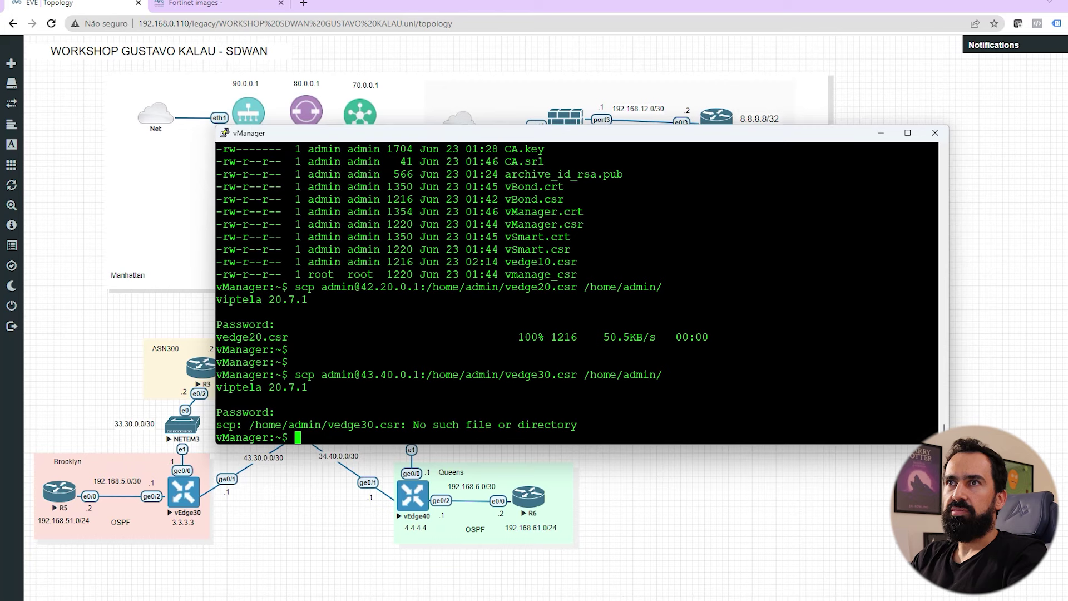
pyautogui.click(590, 399)
pyautogui.press('Return')
pyautogui.rightClick(589, 398)
pyautogui.press('Return')
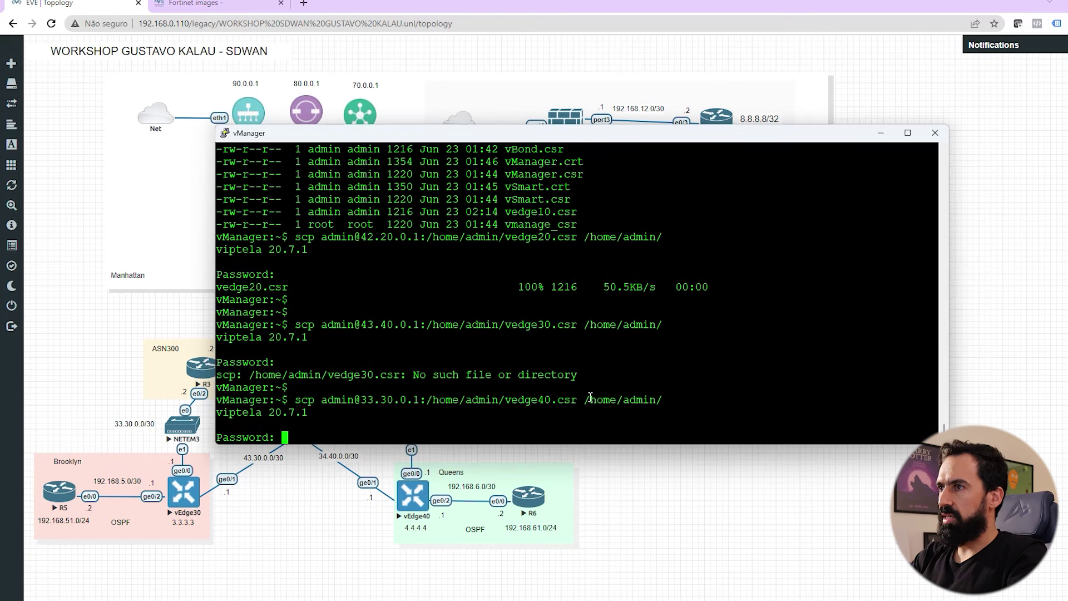
pyautogui.press('Return')
pyautogui.press('Return')
pyautogui.press('Return')
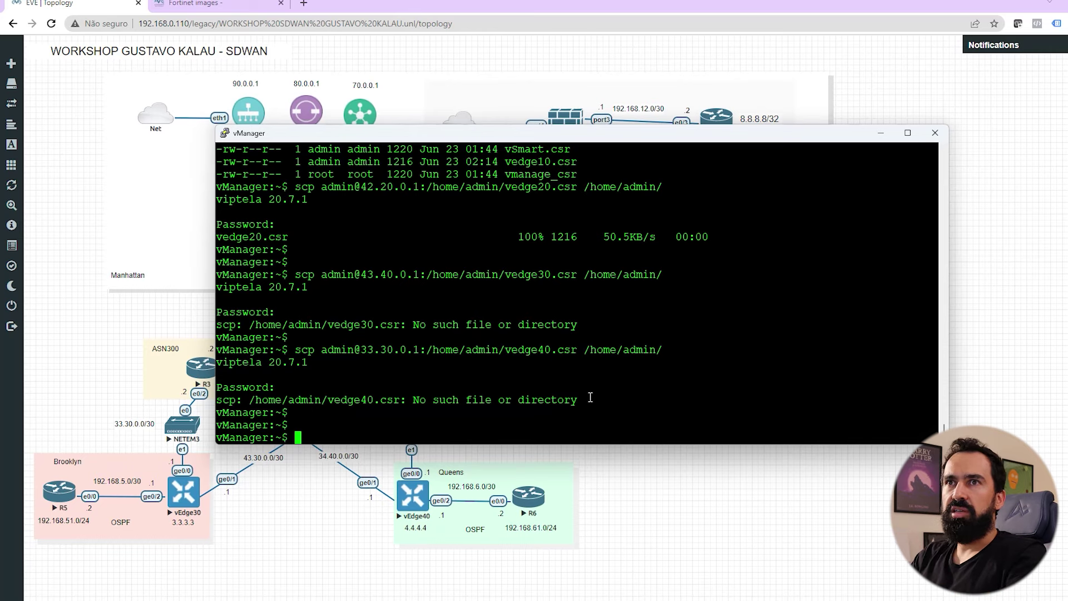
# Retry the vedge40.csr copy with host addresses 33.40.0.1 and then 34.40.0.1.
pyautogui.moveTo(475, 133); pyautogui.dragTo(518, 47)
pyautogui.press('Up')
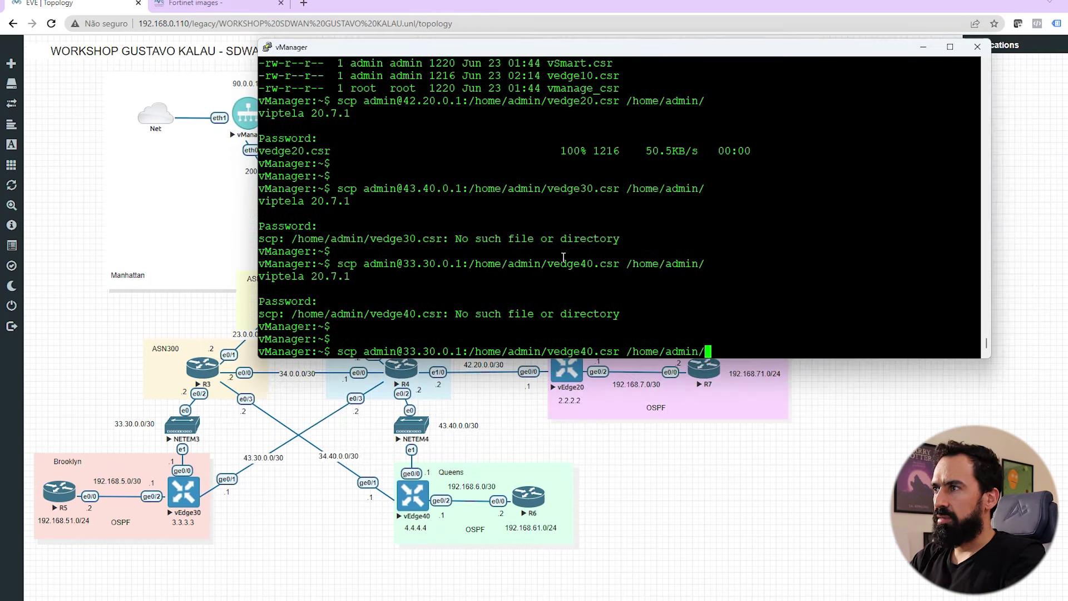
pyautogui.press('Left')
pyautogui.press('Left')
pyautogui.press('Left')
pyautogui.press('Left')
pyautogui.press('Left')
pyautogui.press('Left')
pyautogui.press('Left')
pyautogui.press('Left')
pyautogui.press('Left')
pyautogui.press('Left')
pyautogui.press('Left')
pyautogui.press('Left')
pyautogui.press('Left')
pyautogui.press('Left')
pyautogui.press('Left')
pyautogui.press('Left')
pyautogui.press('Left')
pyautogui.press('Left')
pyautogui.press('Left')
pyautogui.press('Left')
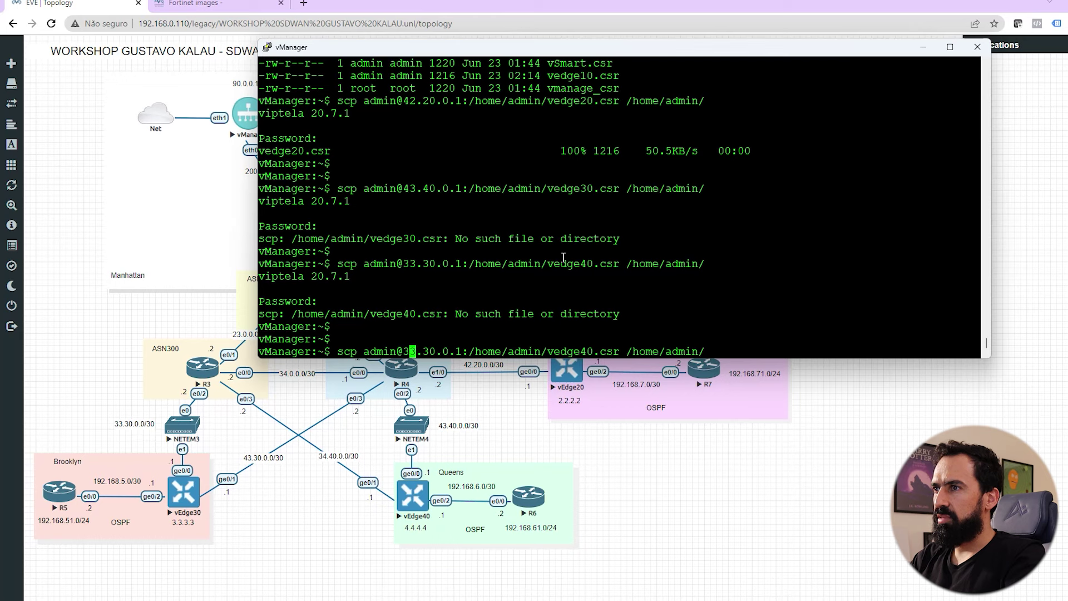
pyautogui.press('Right')
pyautogui.press('Right')
pyautogui.press('Right')
pyautogui.press('Right')
pyautogui.press('Right')
pyautogui.press('BackSpace')
pyautogui.write('4')
pyautogui.press('Return')
pyautogui.press('Up')
pyautogui.press('Left')
pyautogui.press('Left')
pyautogui.press('Left')
pyautogui.press('Left')
pyautogui.press('Left')
pyautogui.press('Left')
pyautogui.press('Left')
pyautogui.press('Left')
pyautogui.press('Left')
pyautogui.press('Left')
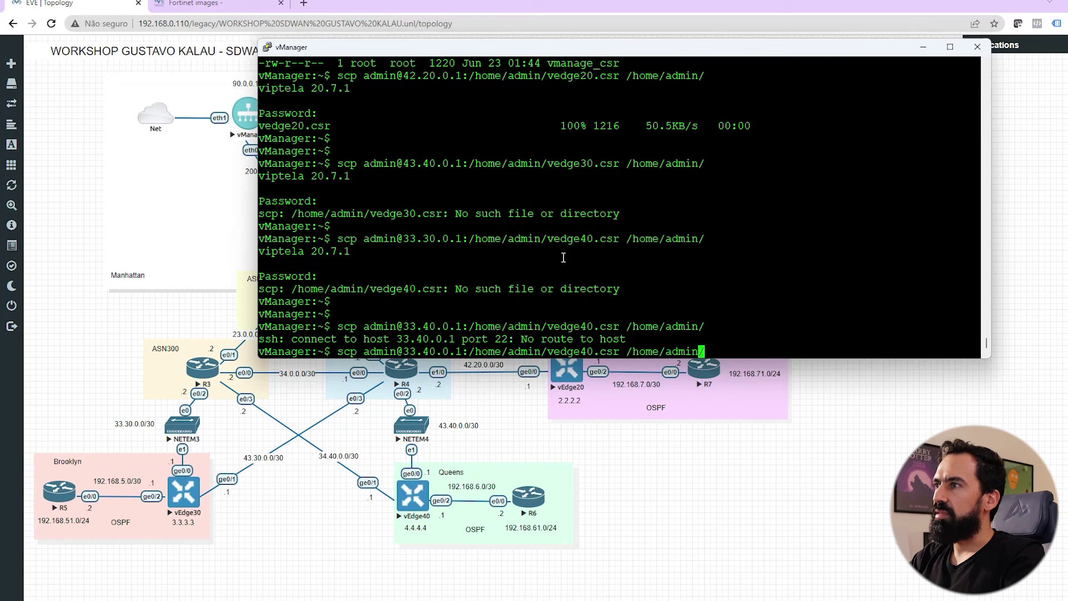
pyautogui.press('Left')
pyautogui.press('Left')
pyautogui.press('Left')
pyautogui.press('Left')
pyautogui.press('Left')
pyautogui.press('Left')
pyautogui.press('Left')
pyautogui.press('Left')
pyautogui.press('Left')
pyautogui.press('Left')
pyautogui.press('Left')
pyautogui.press('Left')
pyautogui.press('Left')
pyautogui.press('Left')
pyautogui.press('Left')
pyautogui.press('Left')
pyautogui.press('Left')
pyautogui.press('Left')
pyautogui.press('Left')
pyautogui.press('Left')
pyautogui.press('BackSpace')
pyautogui.write('4')
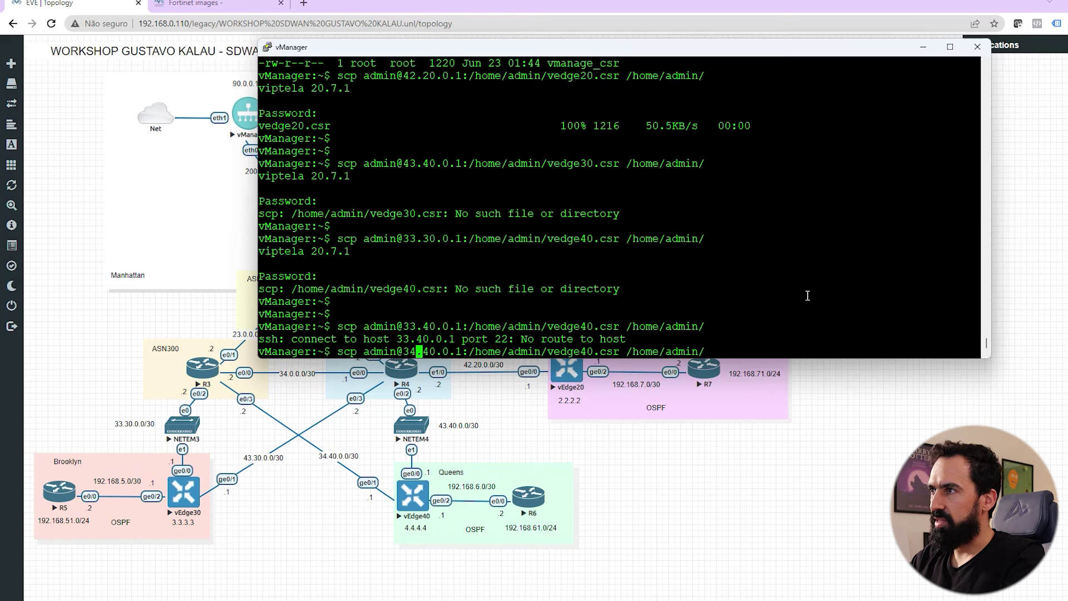
pyautogui.press('Return')
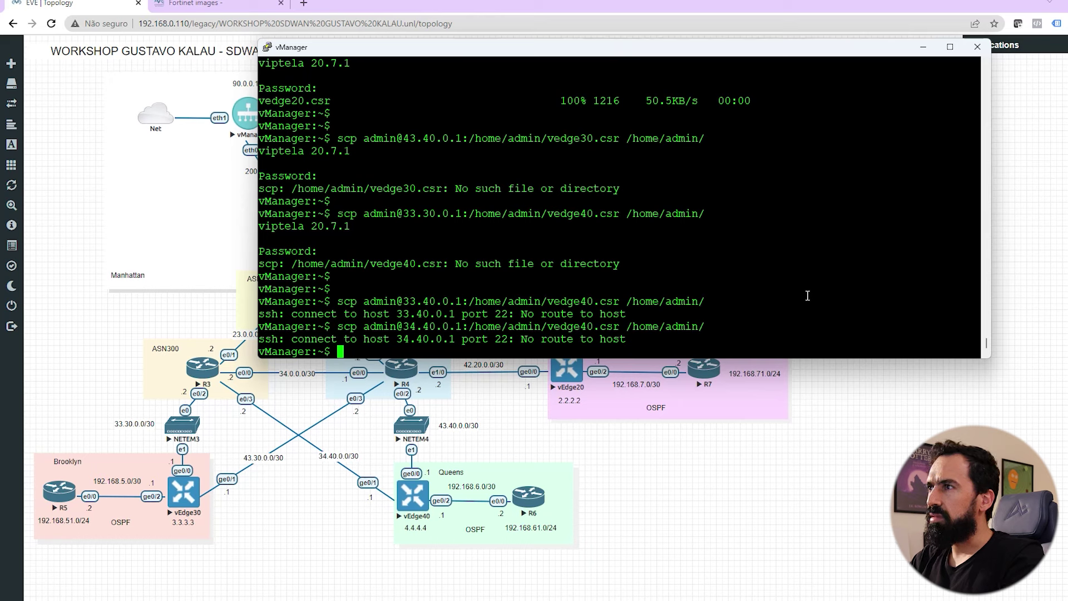
pyautogui.press('Return')
pyautogui.press('Return')
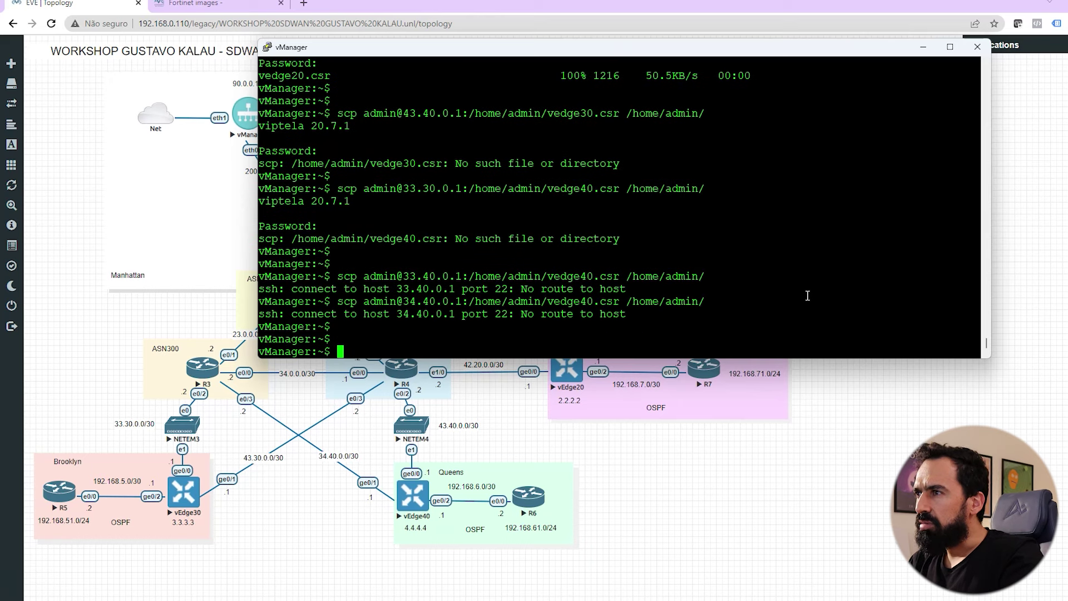
# Change the host to 43.40.0.1 and copy vedge40.csr, entering the password.
pyautogui.press('Up')
pyautogui.press('Left')
pyautogui.press('Left')
pyautogui.press('Left')
pyautogui.press('Left')
pyautogui.press('Left')
pyautogui.press('Left')
pyautogui.press('Left')
pyautogui.press('Left')
pyautogui.press('Left')
pyautogui.press('Left')
pyautogui.press('Left')
pyautogui.press('Left')
pyautogui.press('Left')
pyautogui.press('Left')
pyautogui.press('Left')
pyautogui.press('Left')
pyautogui.press('Left')
pyautogui.press('Left')
pyautogui.press('Left')
pyautogui.press('Left')
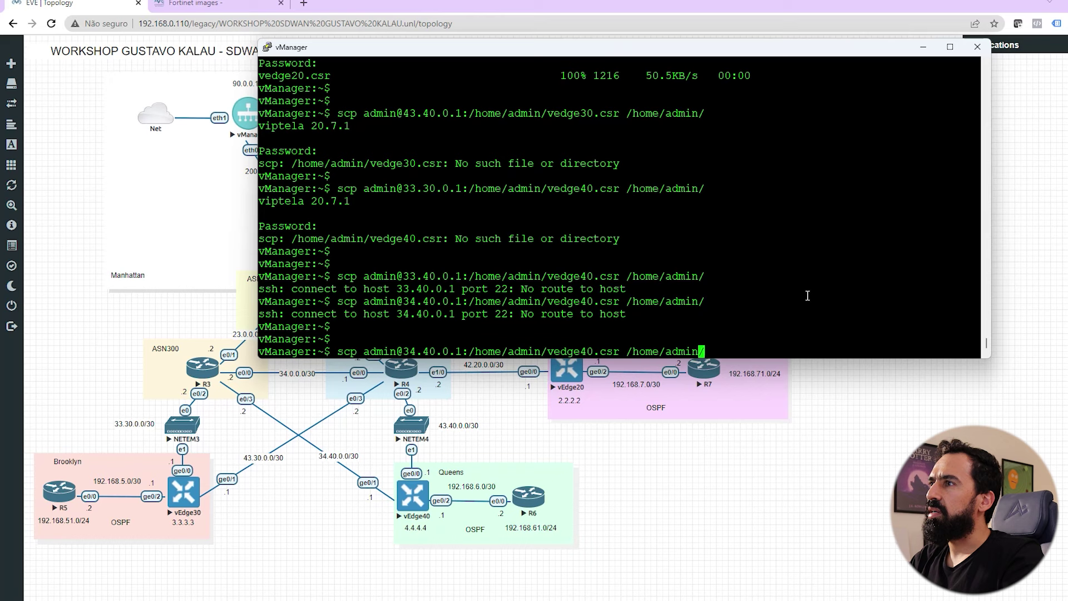
pyautogui.press('Left')
pyautogui.press('Left')
pyautogui.press('Left')
pyautogui.press('Left')
pyautogui.press('BackSpace')
pyautogui.press('BackSpace')
pyautogui.press('BackSpace')
pyautogui.press('BackSpace')
pyautogui.press('BackSpace')
pyautogui.press('BackSpace')
pyautogui.press('BackSpace')
pyautogui.press('BackSpace')
pyautogui.press('BackSpace')
pyautogui.write('43.40')
pyautogui.write('.0.1')
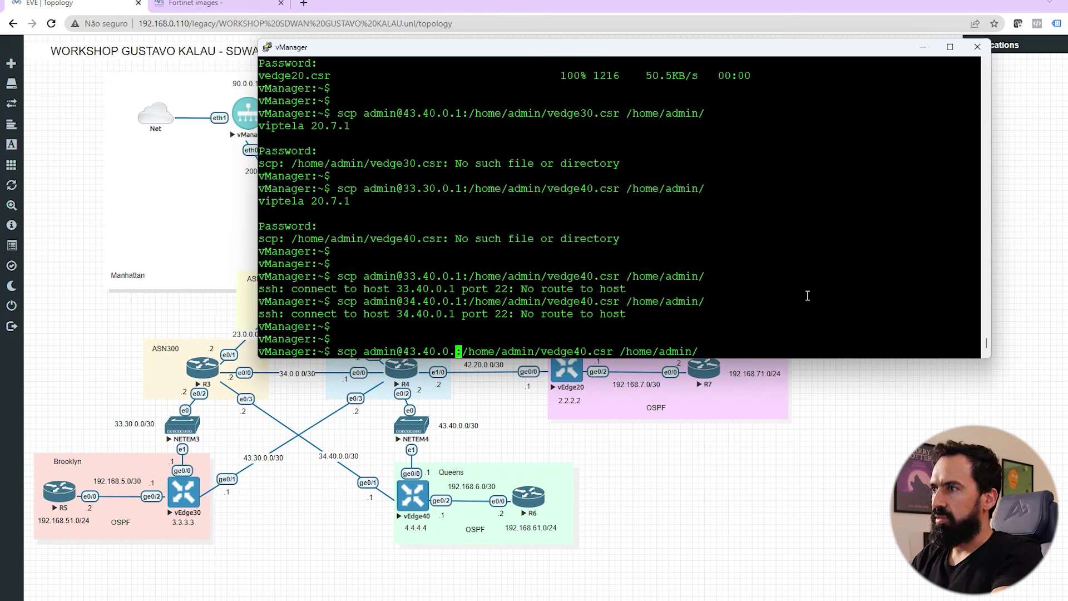
pyautogui.press('Return')
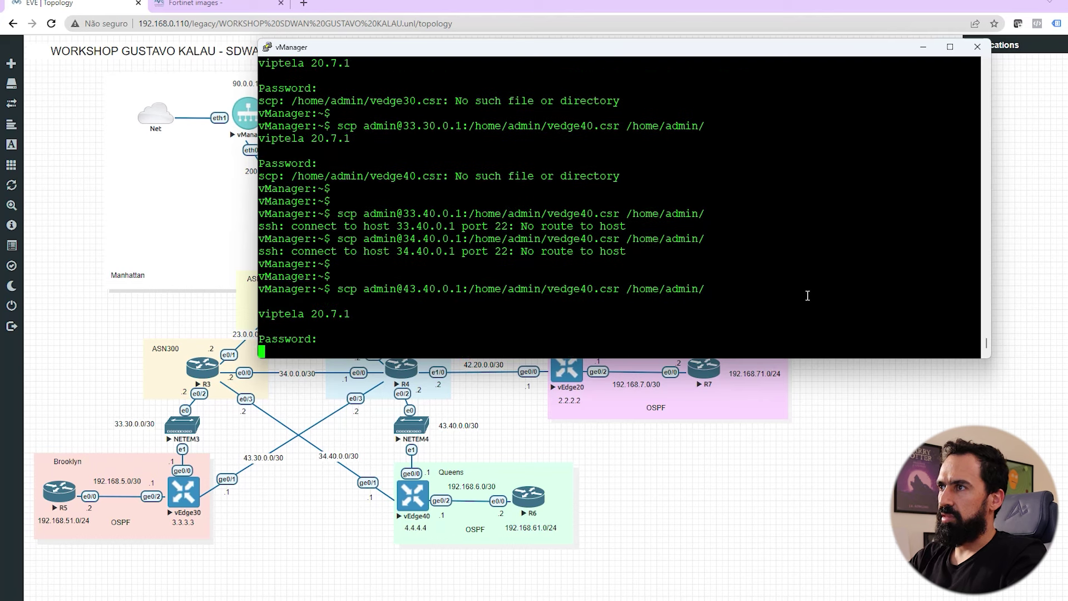
pyautogui.write('admin')
pyautogui.press('Return')
pyautogui.moveTo(718, 289); pyautogui.dragTo(337, 288)
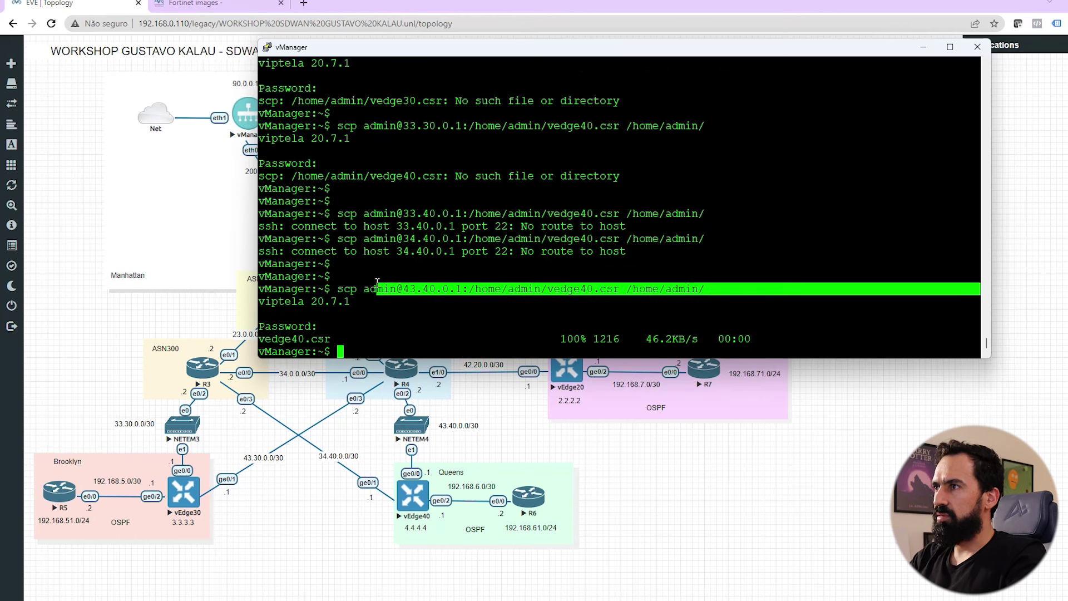
pyautogui.click(592, 145)
# List /home/admin in detail with ls -la to check the copied CSR files.
pyautogui.write('ls -la')
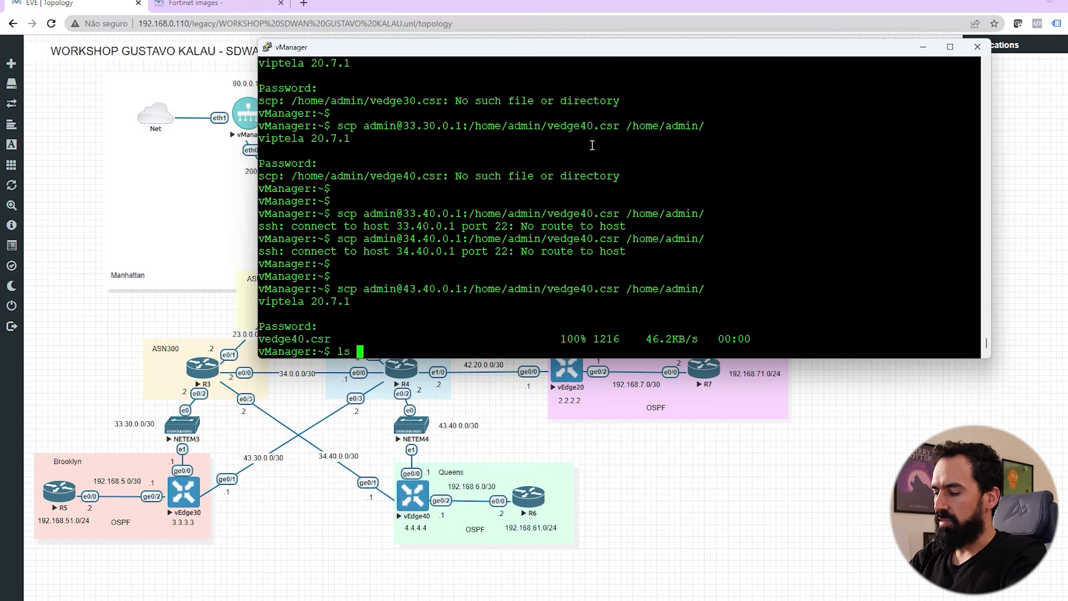
pyautogui.press('Return')
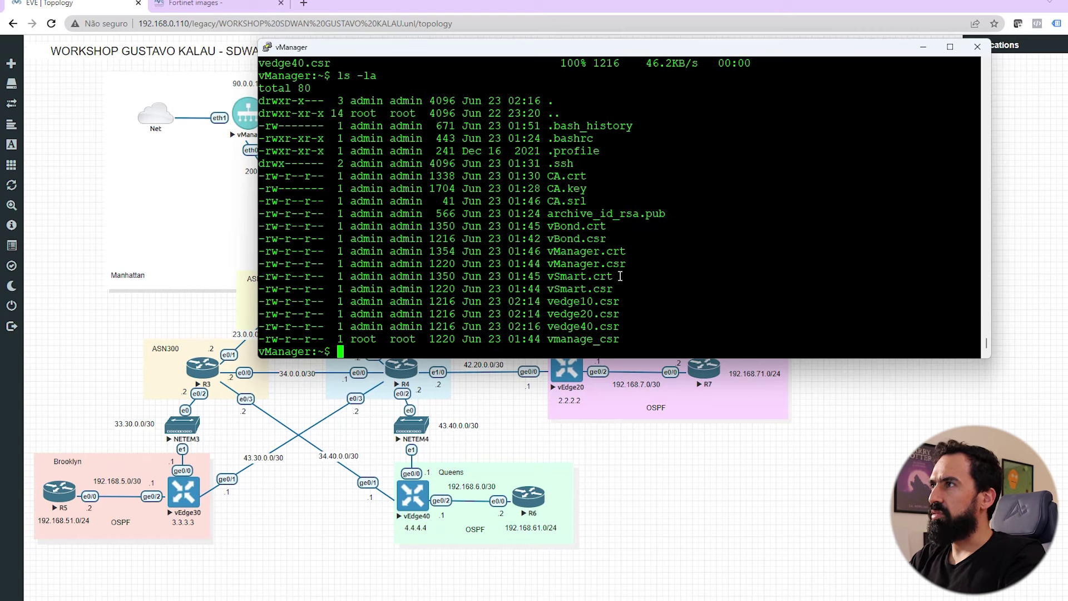
pyautogui.scroll(10, 617, 311)
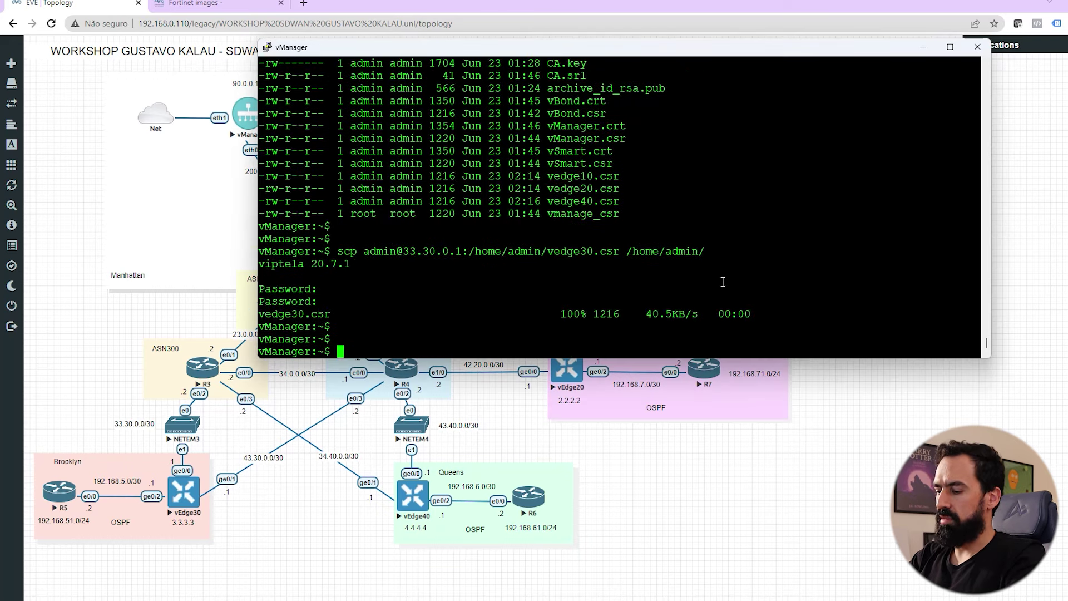
pyautogui.write('ls -la')
pyautogui.press('Return')
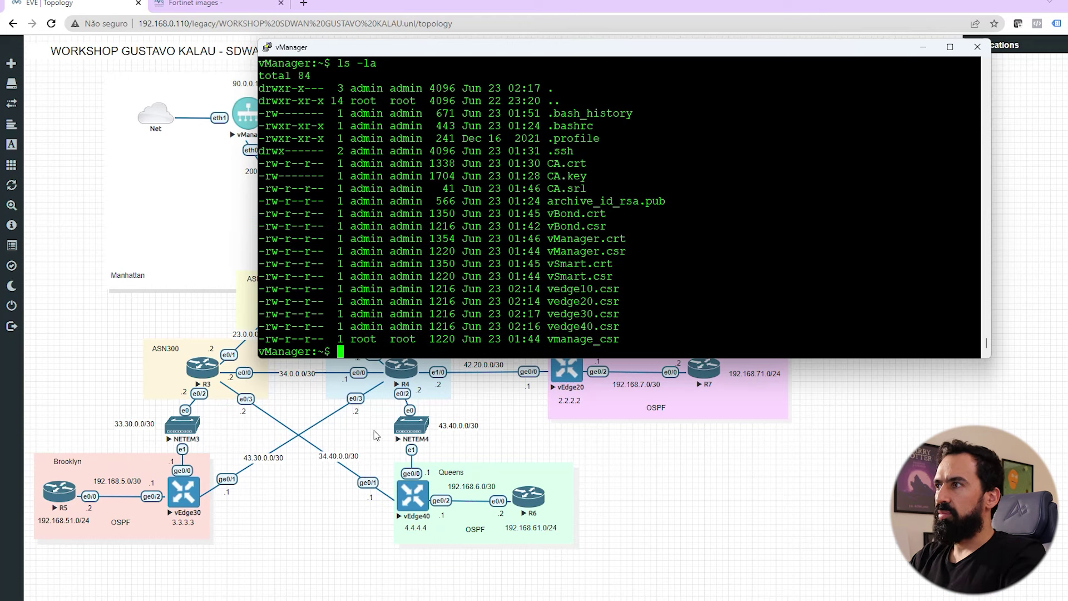
# Exit to the vManager CLI and ping 34.40.0.2, which returns Destination Host Unreachable.
pyautogui.write('exit')
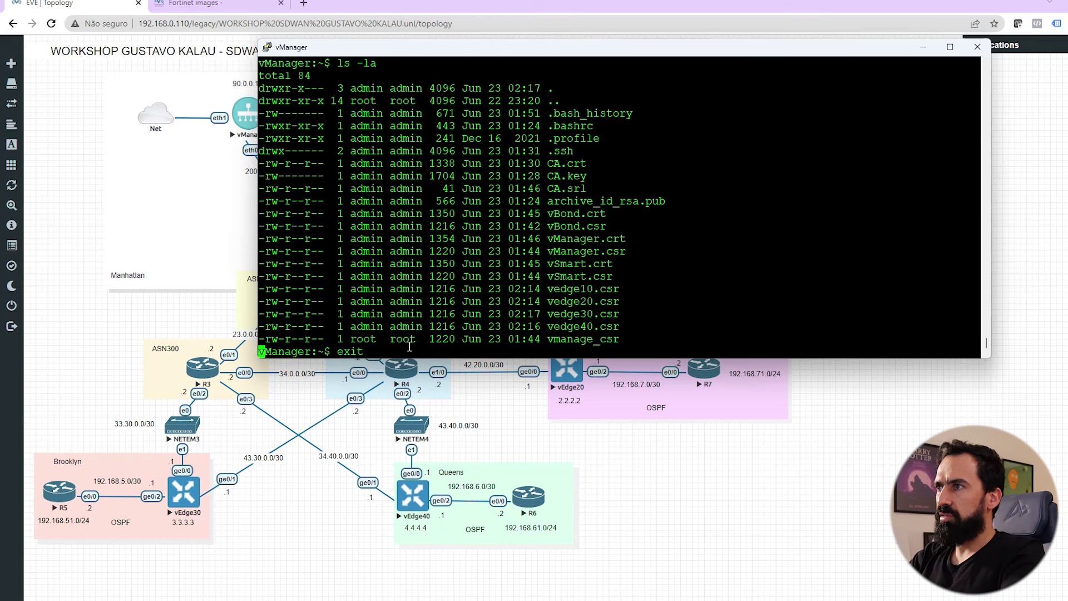
pyautogui.press('Return')
pyautogui.write('ping ')
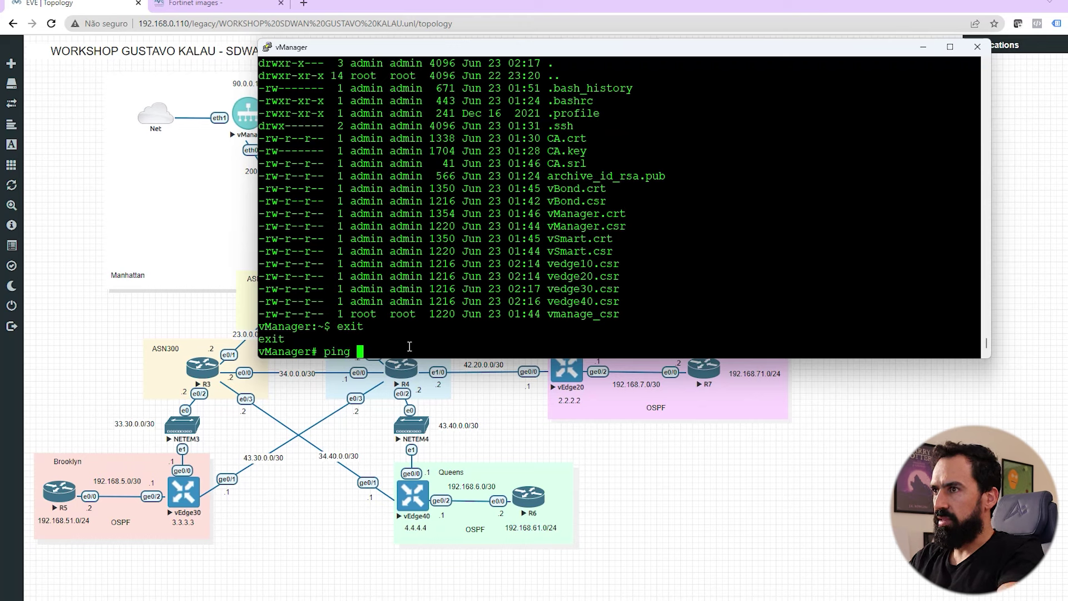
pyautogui.write('34.40.')
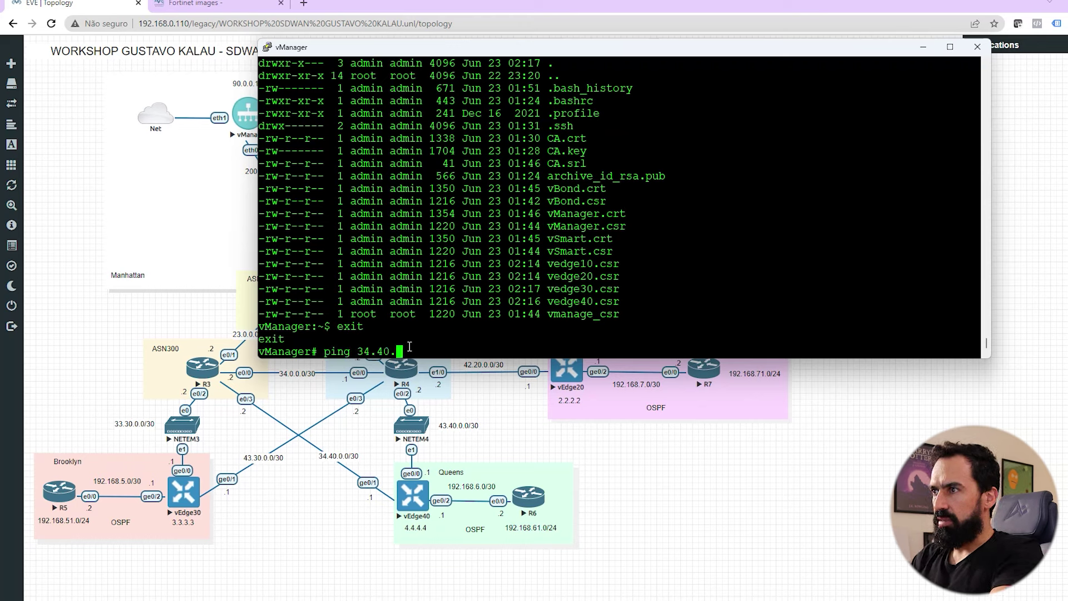
pyautogui.write('0.2')
pyautogui.press('Return')
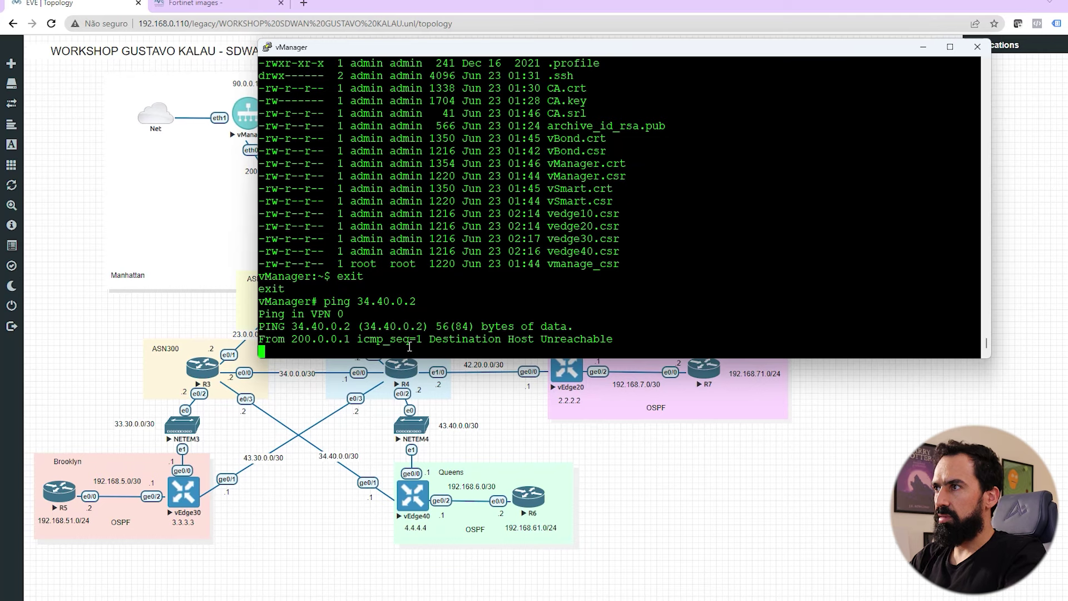
pyautogui.hotkey('ctrl', 'c')
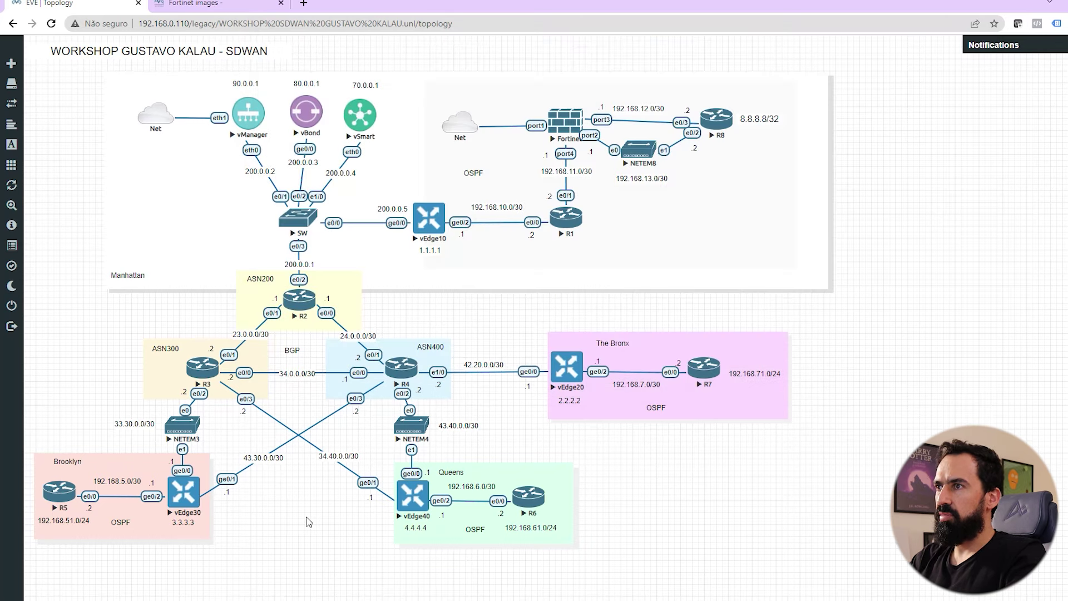
pyautogui.click(330, 475)
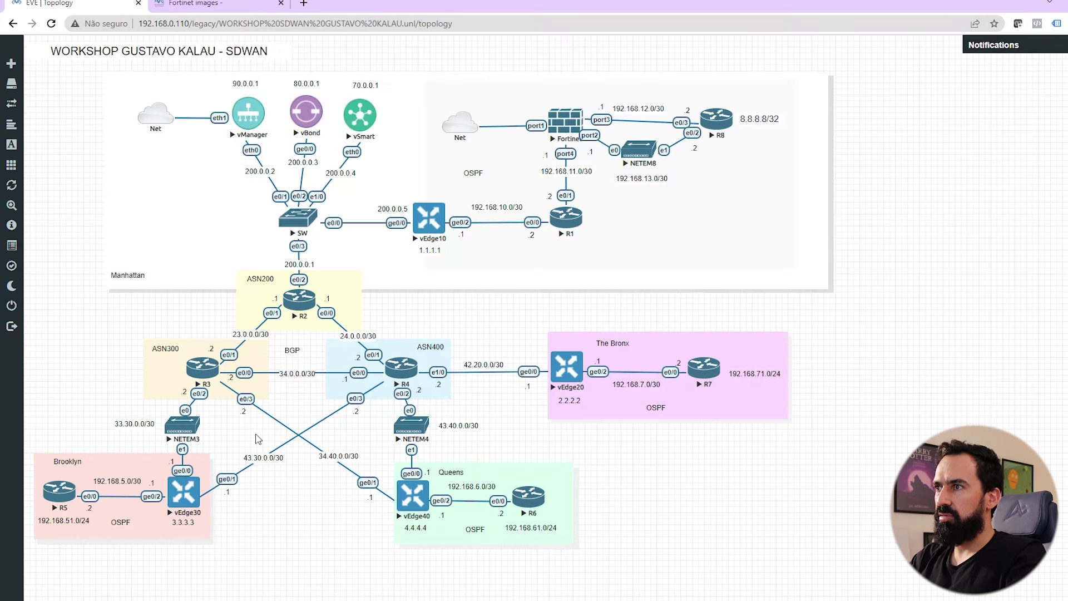
# Open R3's console and display its BGP configuration with sh run | sec bgp.
pyautogui.click(203, 378)
pyautogui.click(674, 103)
pyautogui.press('Return')
pyautogui.write('sh run')
pyautogui.press('Tab')
pyautogui.write('| sec bgp')
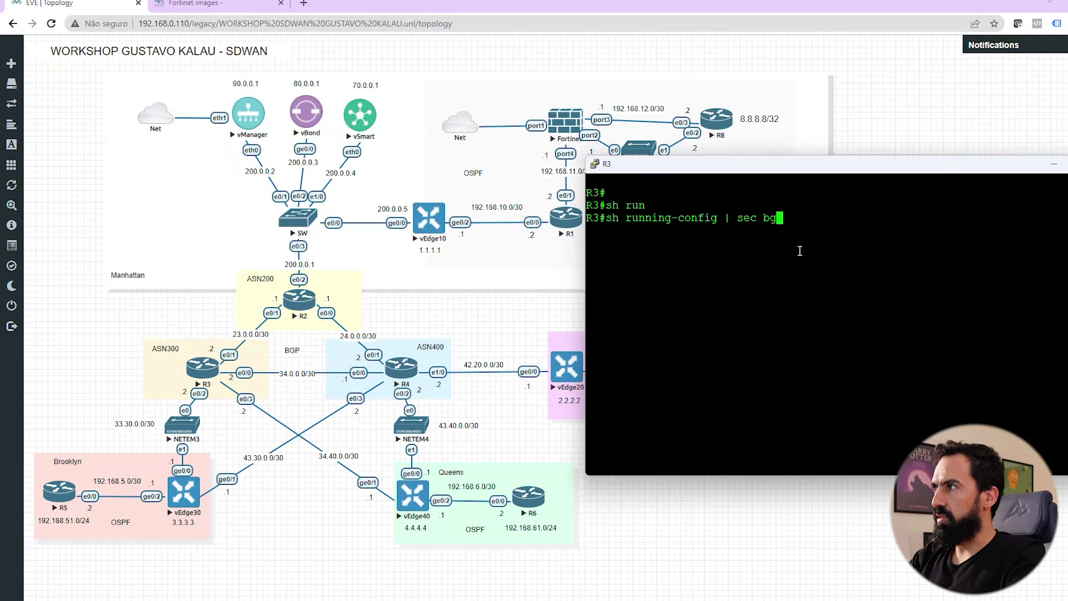
pyautogui.press('Return')
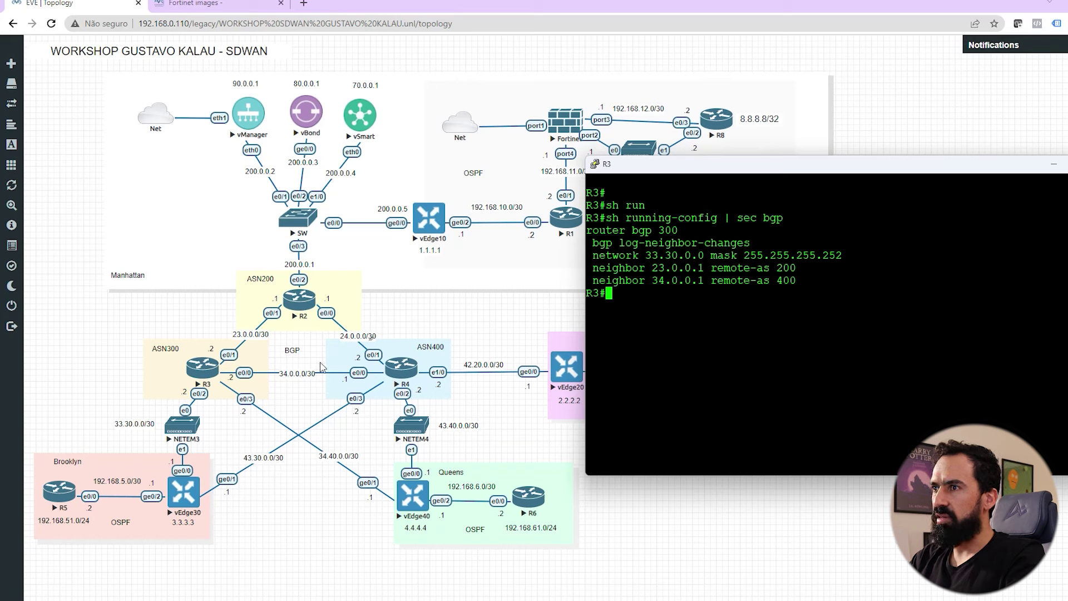
# Add network 34.40.0.0 mask 255.255.255.252 under router bgp 300 on R3.
pyautogui.write('conf t')
pyautogui.press('Return')
pyautogui.press('Return')
pyautogui.write('router bg')
pyautogui.press('Tab')
pyautogui.write('300')
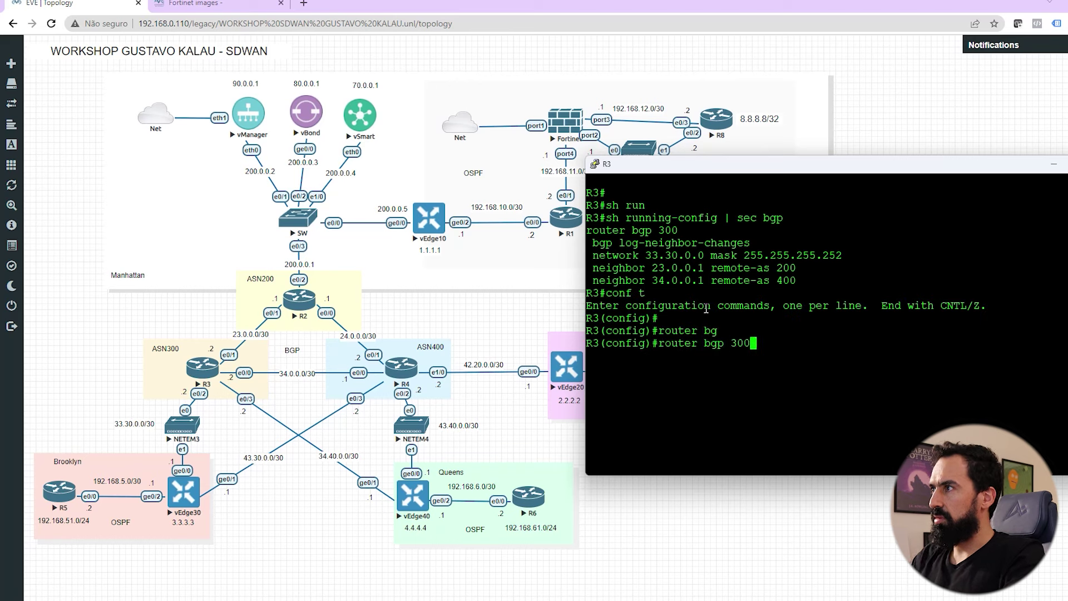
pyautogui.press('Return')
pyautogui.write('net')
pyautogui.press('Tab')
pyautogui.write('34')
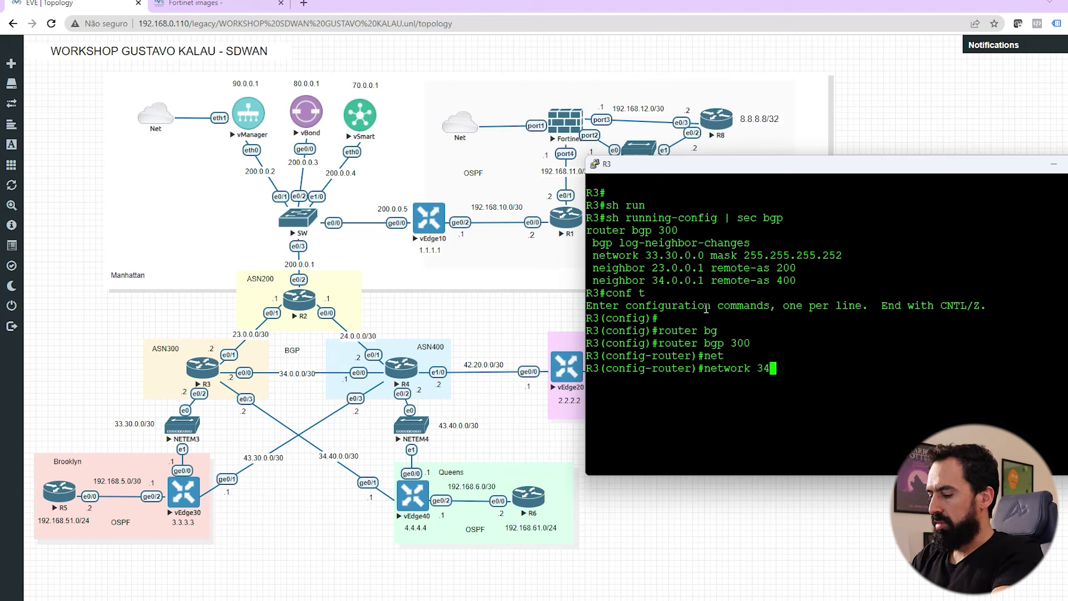
pyautogui.write('.40.0.0')
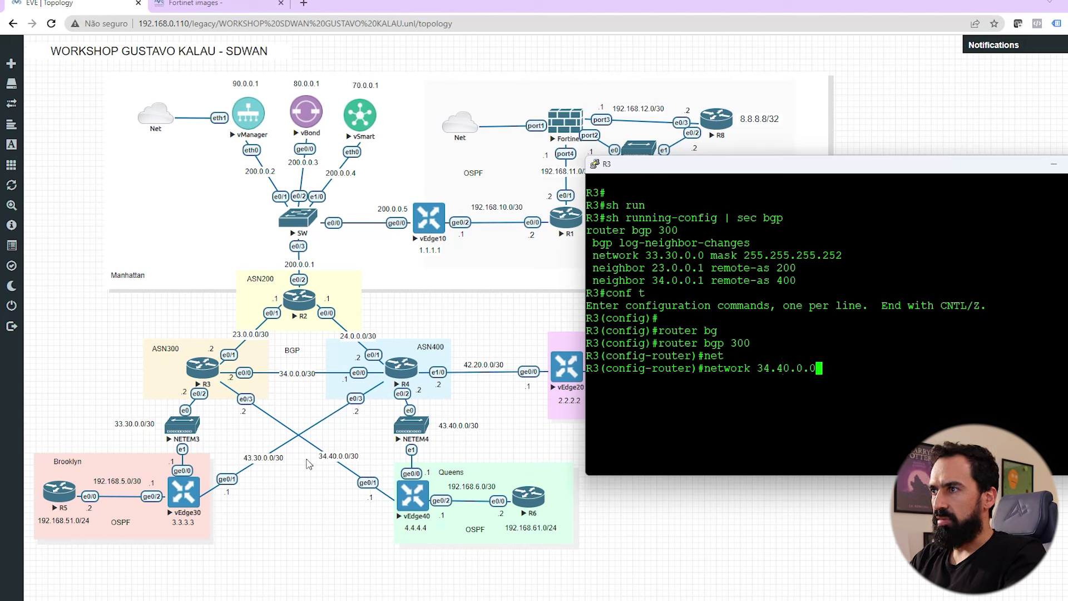
pyautogui.write(' mas')
pyautogui.press('Tab')
pyautogui.write('255.255.255.252')
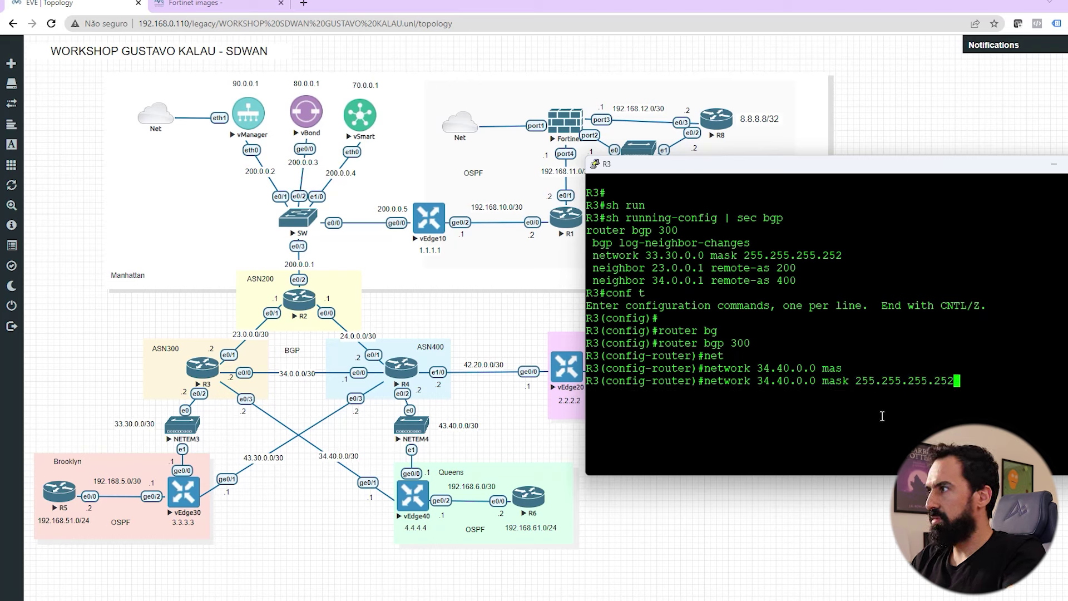
pyautogui.press('Return')
# End configuration mode and save R3's configuration with wr.
pyautogui.write('end')
pyautogui.press('Return')
pyautogui.press('Return')
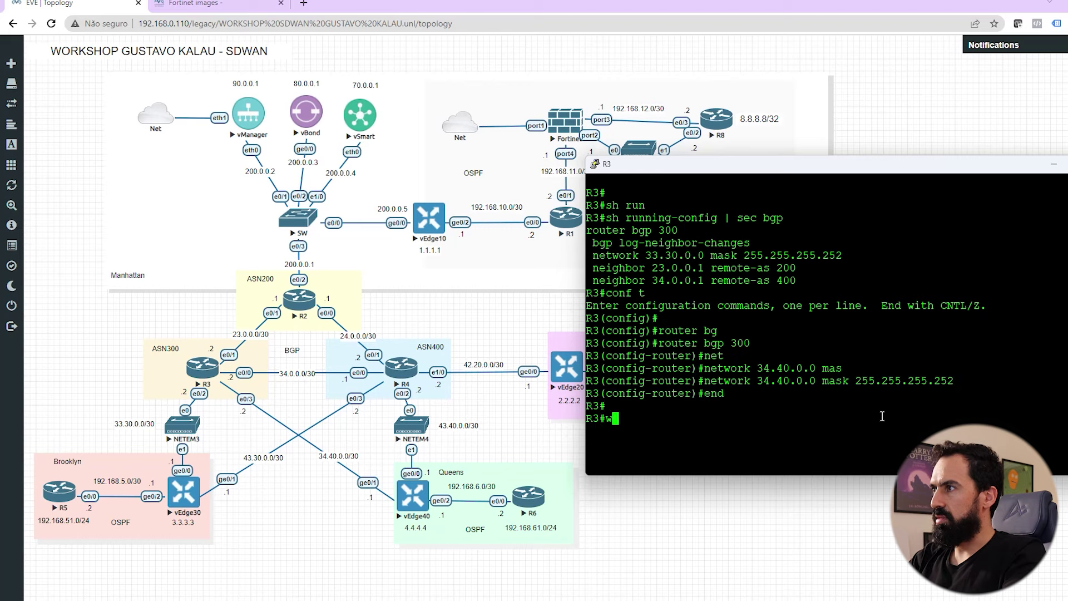
pyautogui.write('wr')
pyautogui.press('Return')
pyautogui.press('Return')
pyautogui.click(1053, 163)
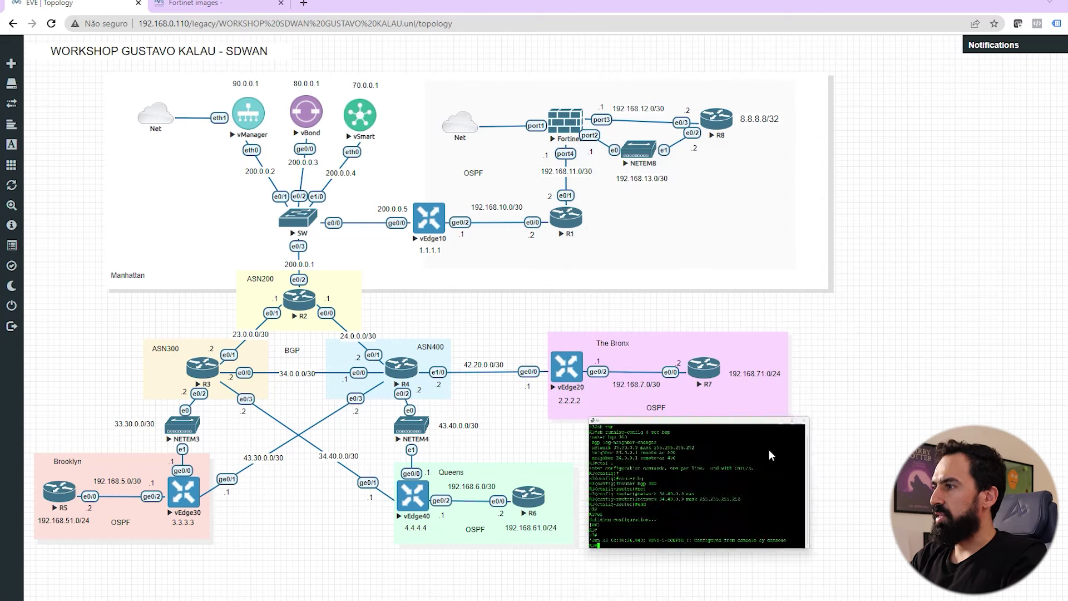
# From vManager, ping 34.40.0.2 and 34.40.0.1, both now replying.
pyautogui.click(363, 565)
pyautogui.press('Return')
pyautogui.write('ping 34.40.0.2')
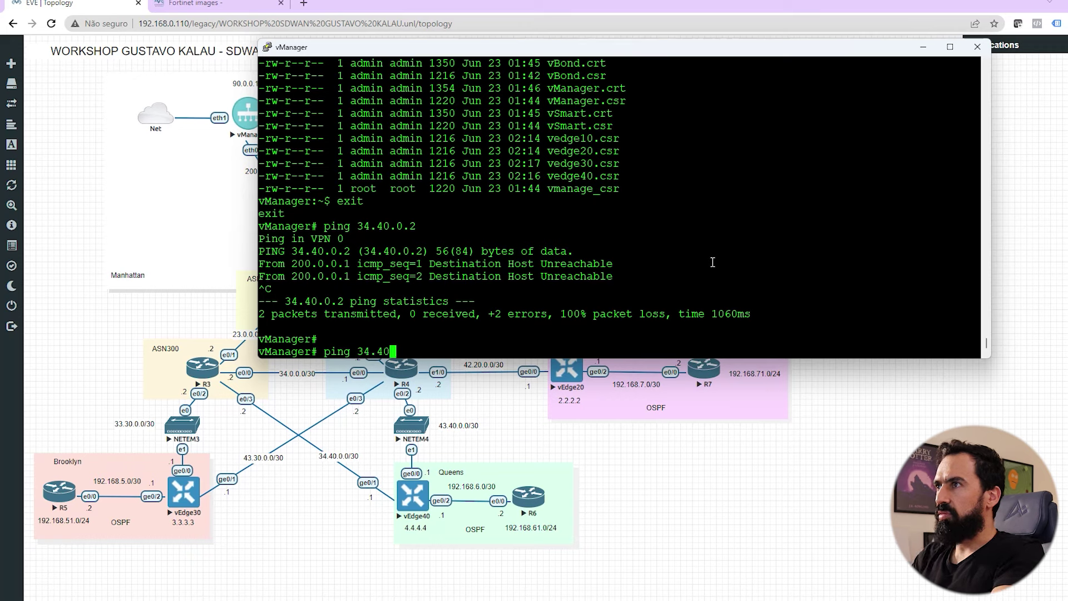
pyautogui.press('Return')
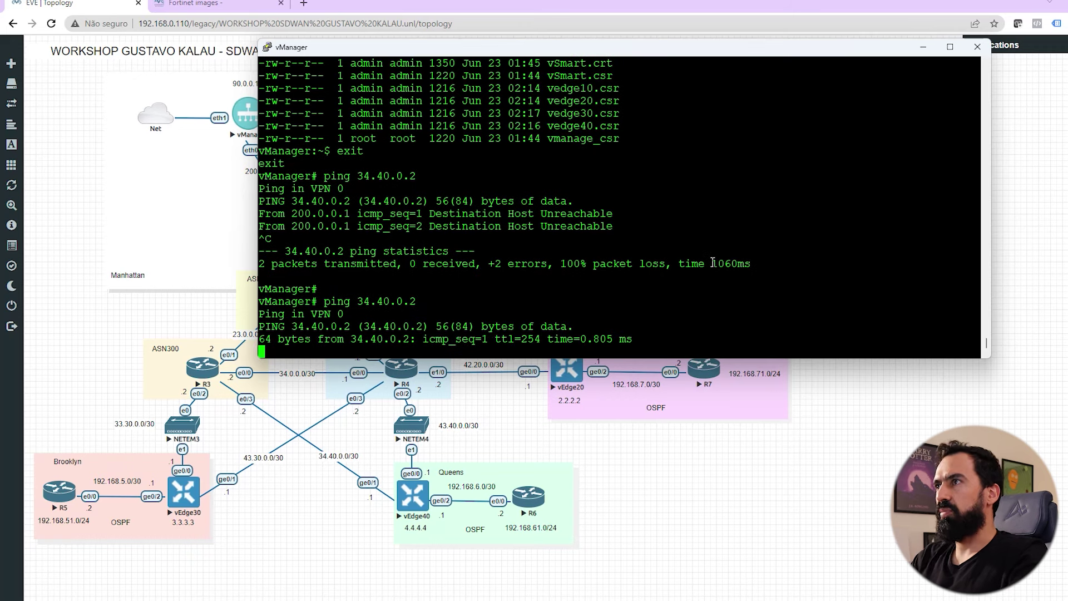
pyautogui.hotkey('ctrl', 'c')
pyautogui.press('Up')
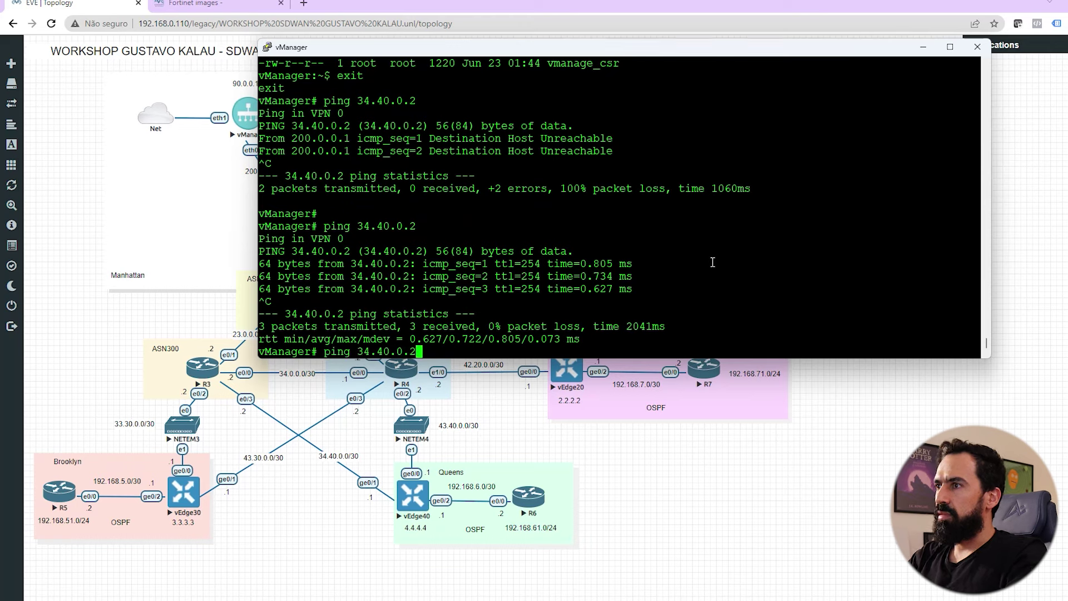
pyautogui.press('BackSpace')
pyautogui.write('1')
pyautogui.press('Return')
pyautogui.hotkey('ctrl', 'c')
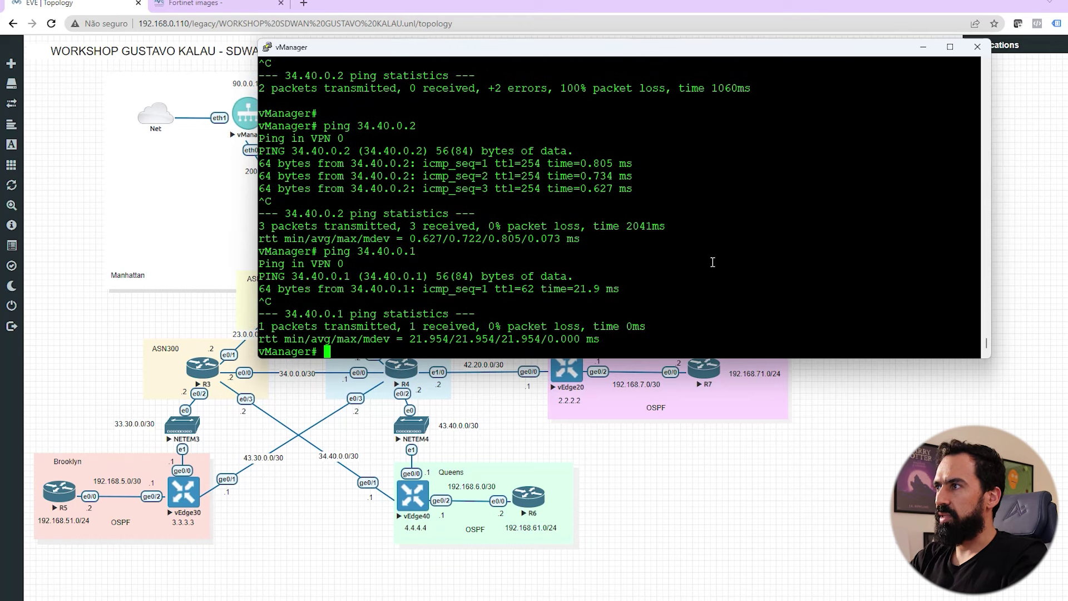
# Ping 43.30.0.1 and 43.30.0.3, which remain unreachable.
pyautogui.write('ping 43/3')
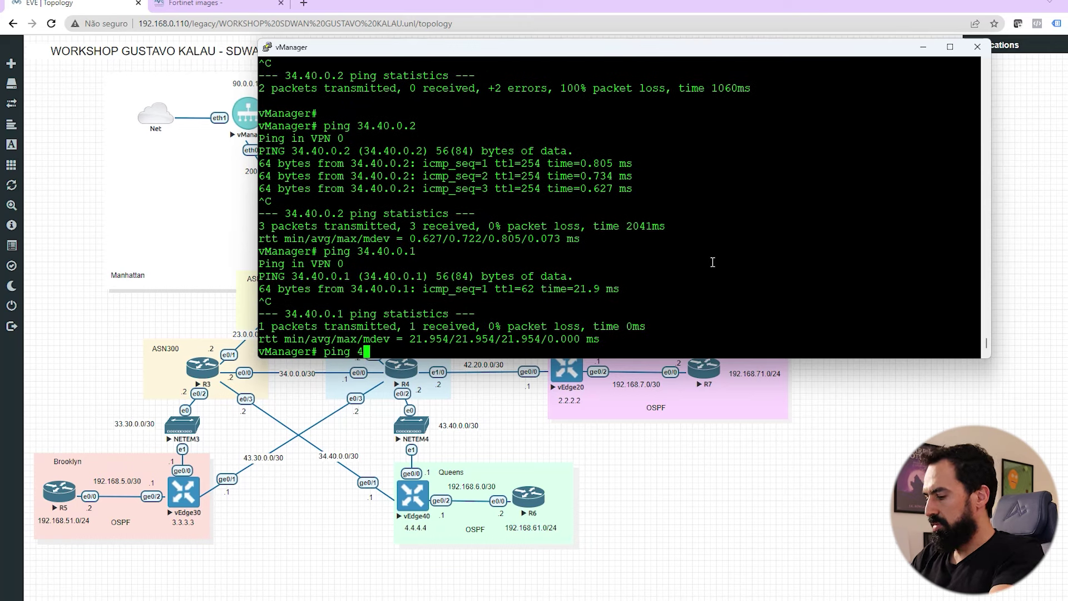
pyautogui.press('BackSpace')
pyautogui.press('BackSpace')
pyautogui.write('.30.')
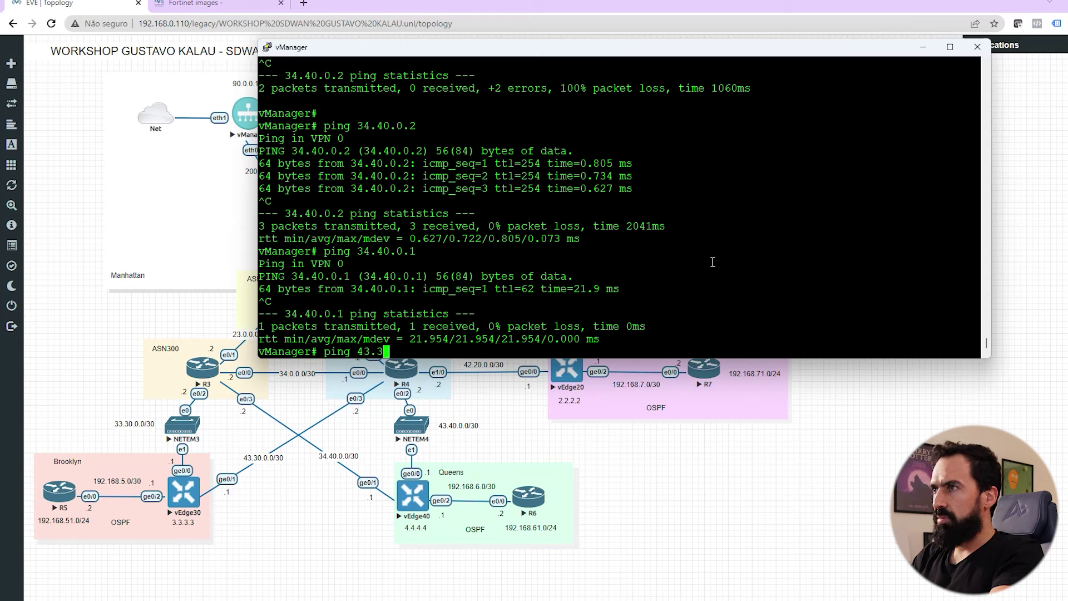
pyautogui.write('0.1')
pyautogui.press('Return')
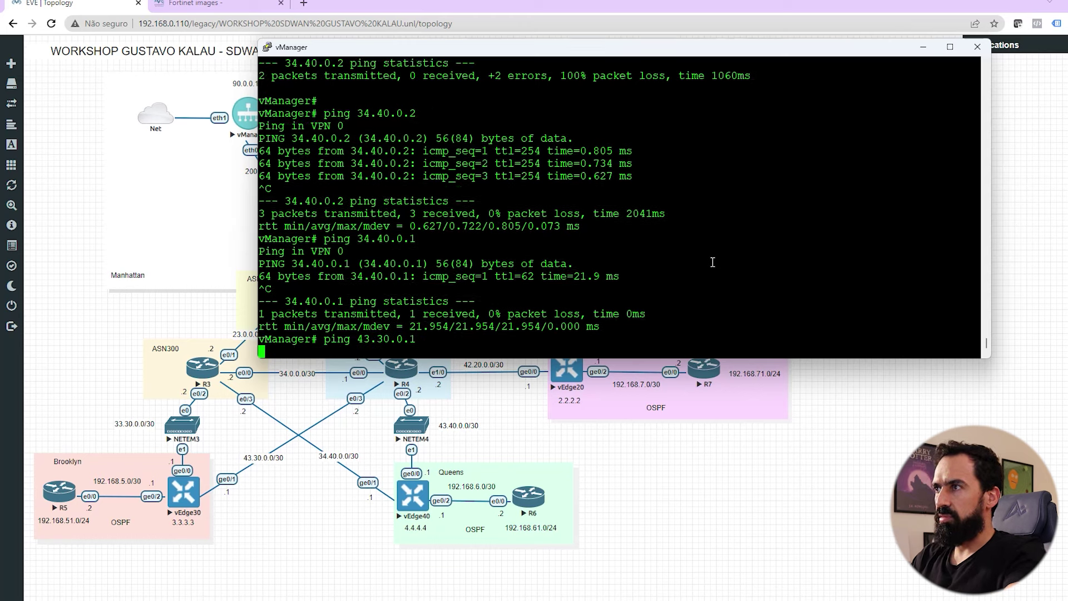
pyautogui.hotkey('ctrl', 'c')
pyautogui.press('Up')
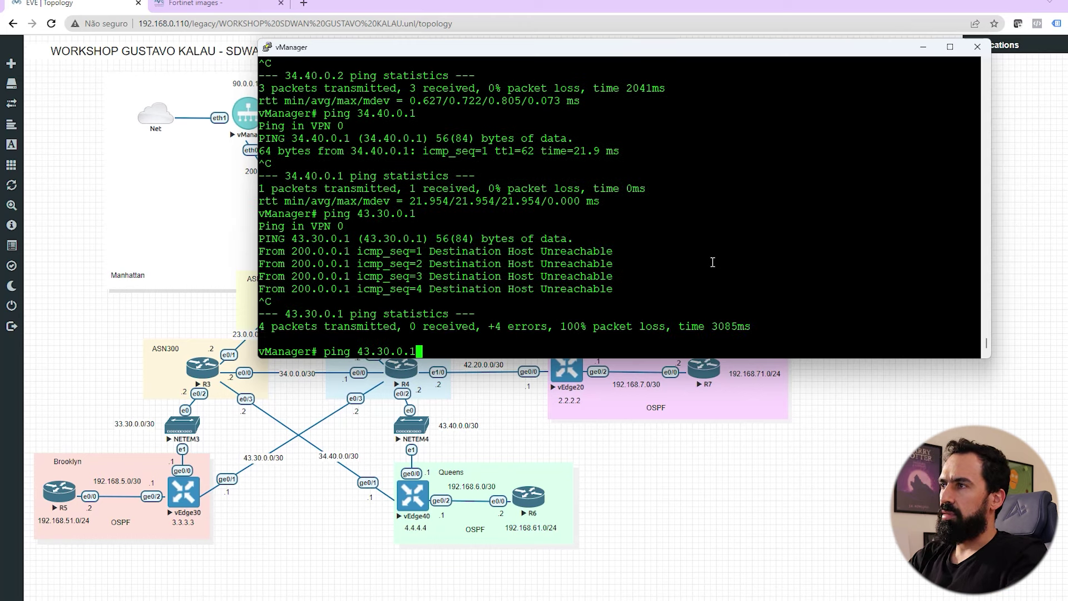
pyautogui.press('BackSpace')
pyautogui.write('3.30.0.2')
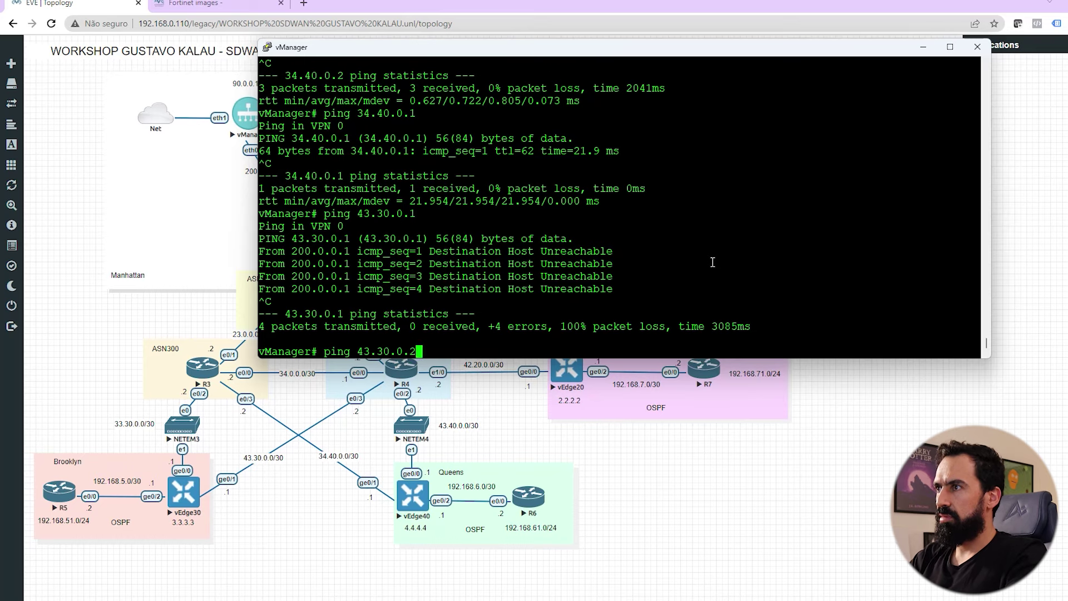
pyautogui.press('Return')
pyautogui.click(729, 562)
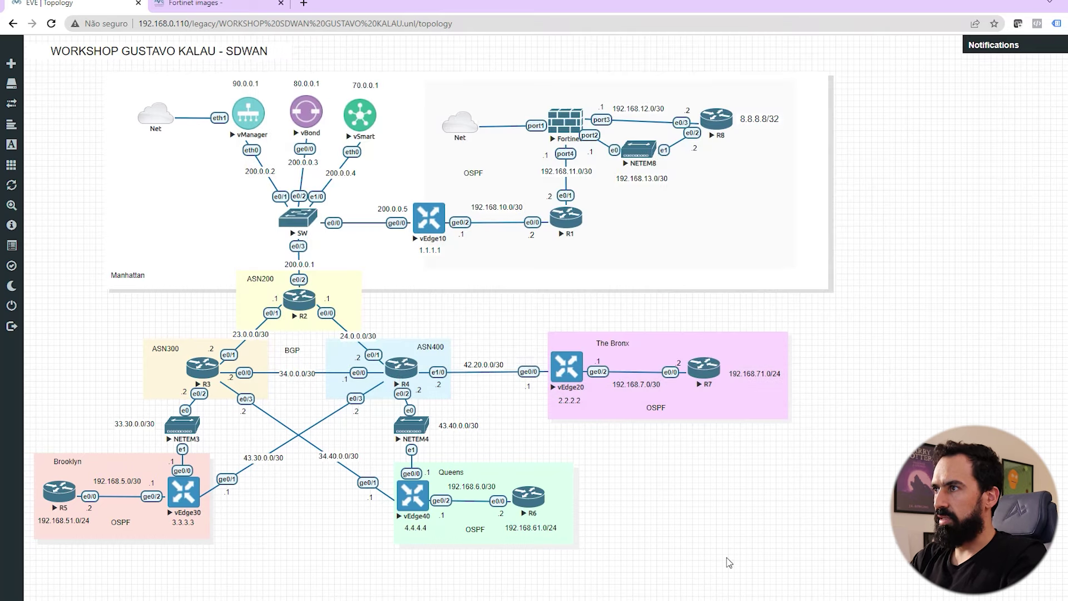
# Open R4's console and review its BGP 400 configuration with | sec bgp.
pyautogui.click(393, 368)
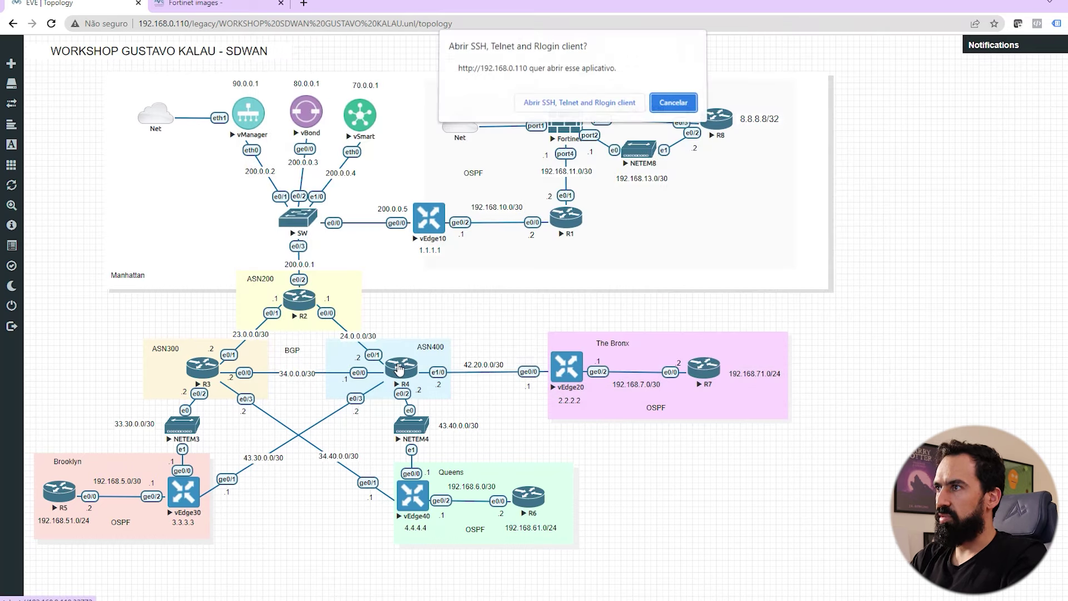
pyautogui.click(558, 105)
pyautogui.write('| se')
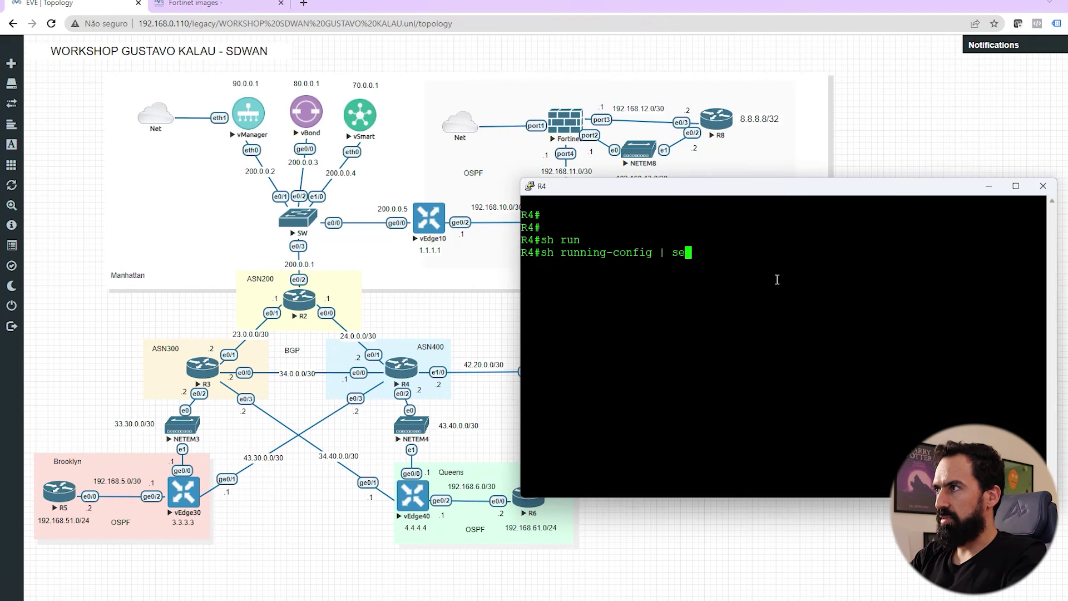
pyautogui.write('c bgp')
pyautogui.press('Return')
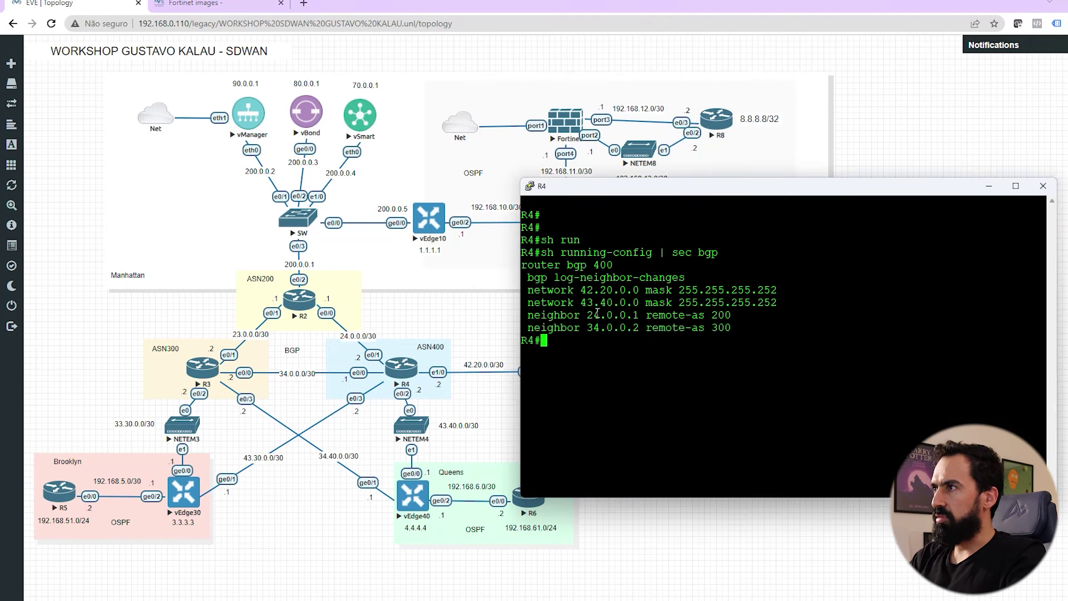
pyautogui.moveTo(582, 290); pyautogui.dragTo(606, 291)
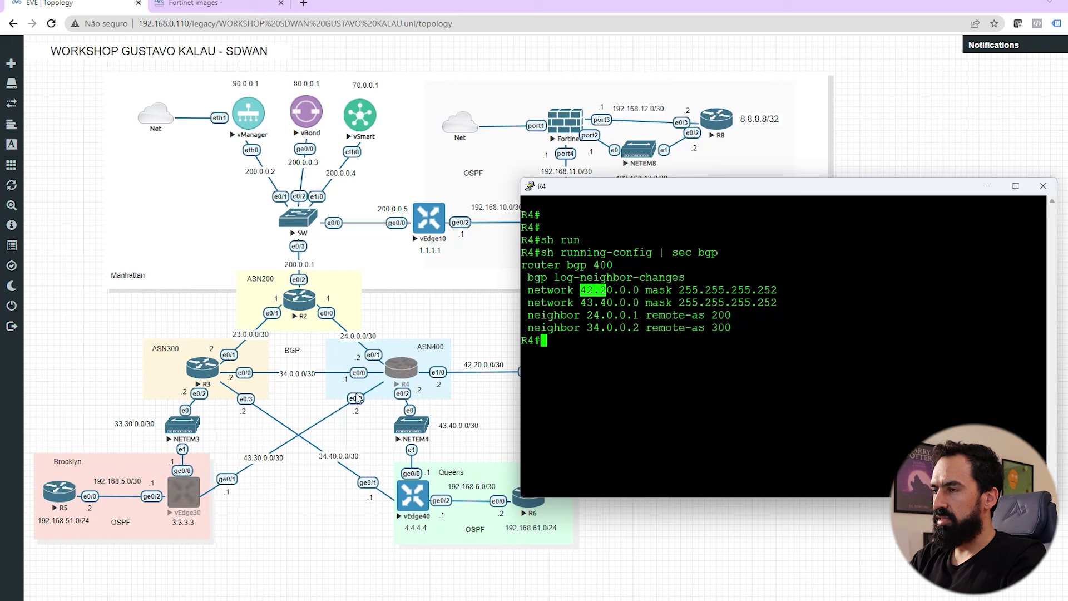
pyautogui.tripleClick(528, 266)
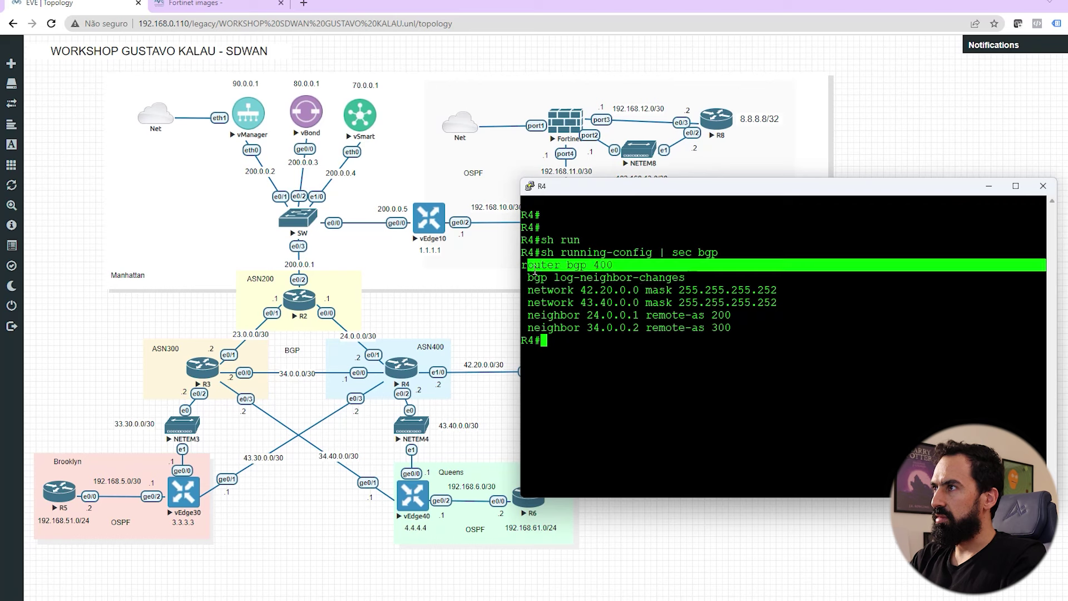
pyautogui.tripleClick(606, 339)
# Add network 43.30.0.0 mask 255.255.255.252 under router bgp 400 on R4.
pyautogui.write('conf t')
pyautogui.press('Return')
pyautogui.press('Return')
pyautogui.press('Return')
pyautogui.write('rou')
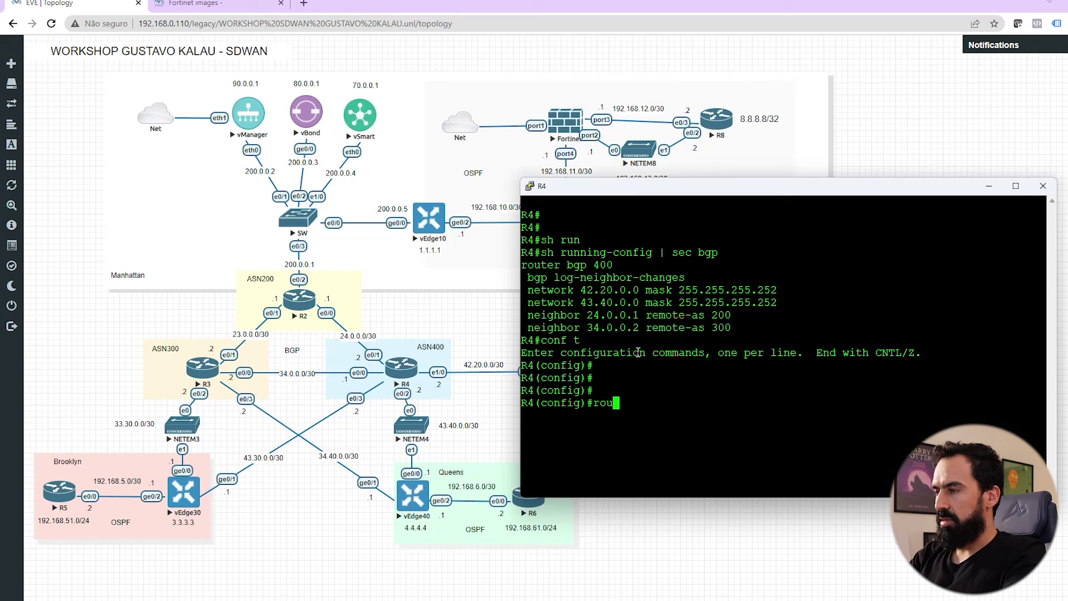
pyautogui.write('ter bg')
pyautogui.press('Tab')
pyautogui.write('400')
pyautogui.press('Return')
pyautogui.write('net')
pyautogui.press('Tab')
pyautogui.write('43.30.0.0 mas')
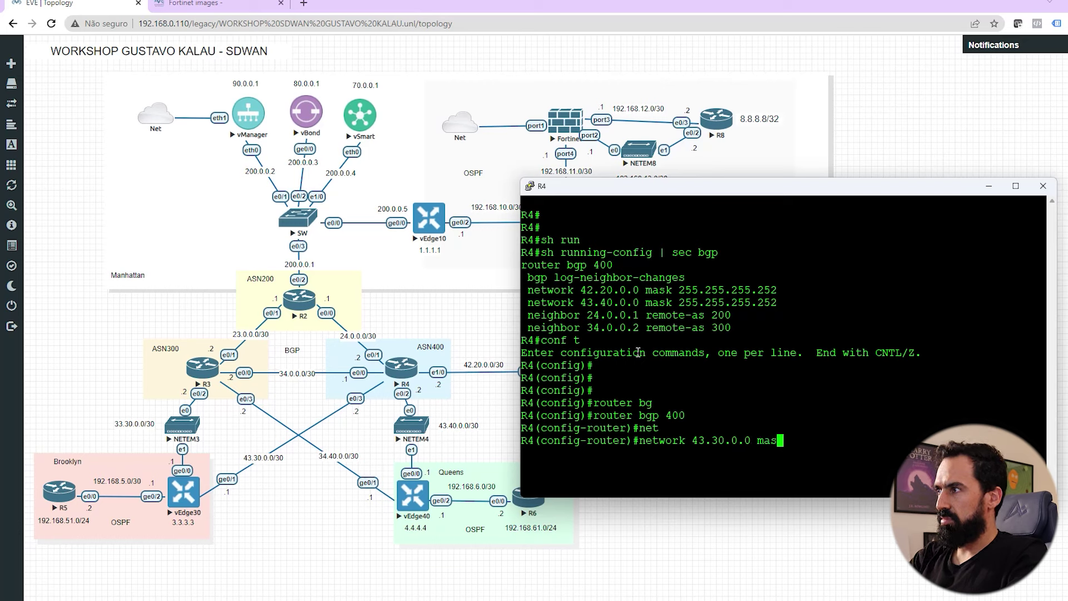
pyautogui.press('Tab')
pyautogui.write('255.255.255.25')
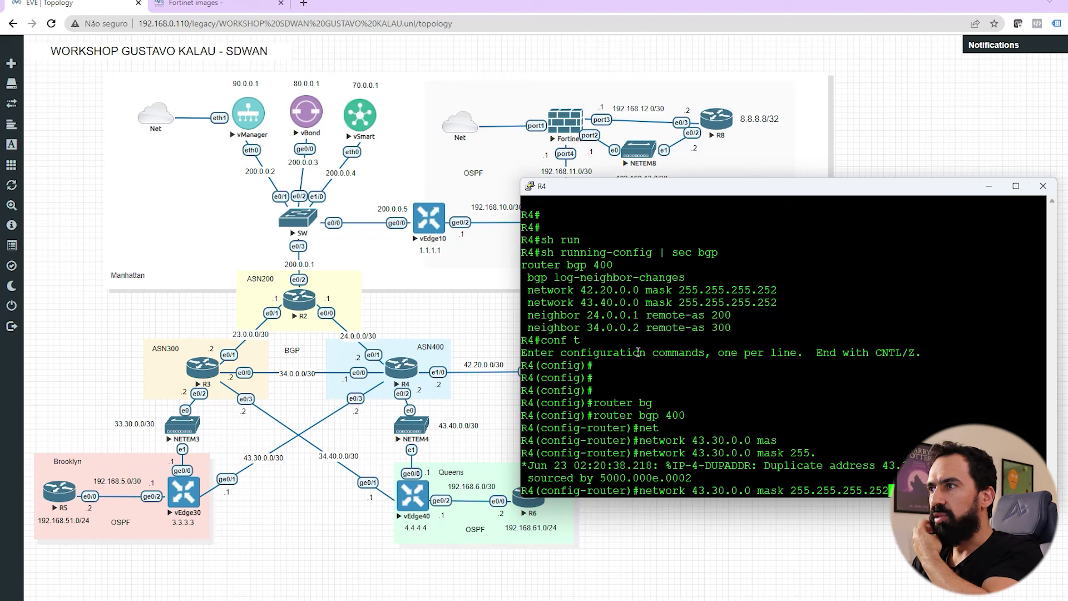
pyautogui.write('2')
pyautogui.press('Return')
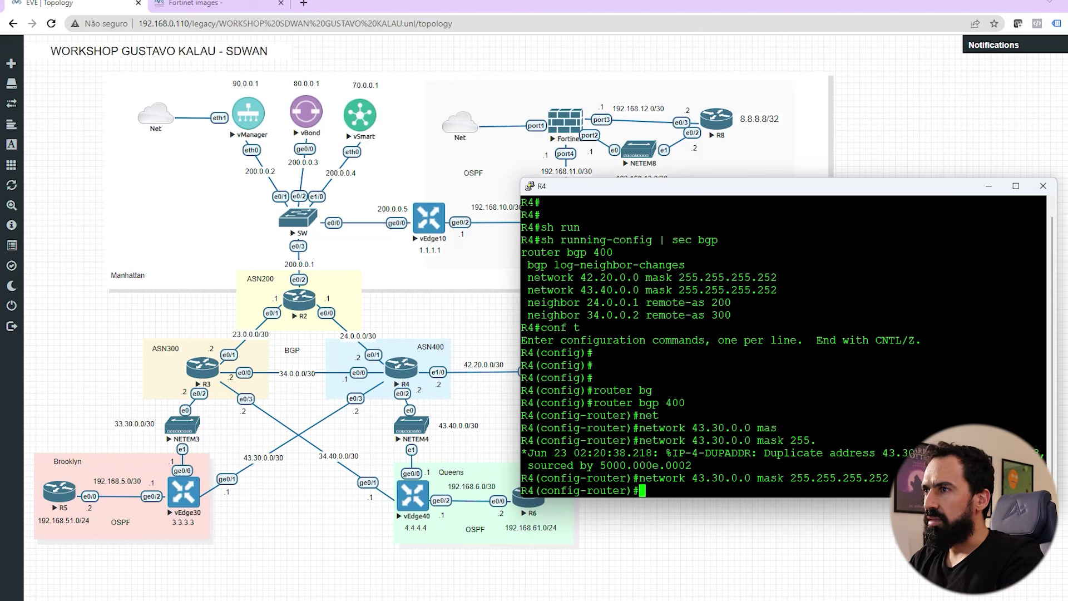
pyautogui.write('end')
pyautogui.press('Return')
pyautogui.press('Return')
# Show the running configuration of interface Ethernet0/3 on R4.
pyautogui.write('sh running-config i')
pyautogui.press('Tab')
pyautogui.write('i')
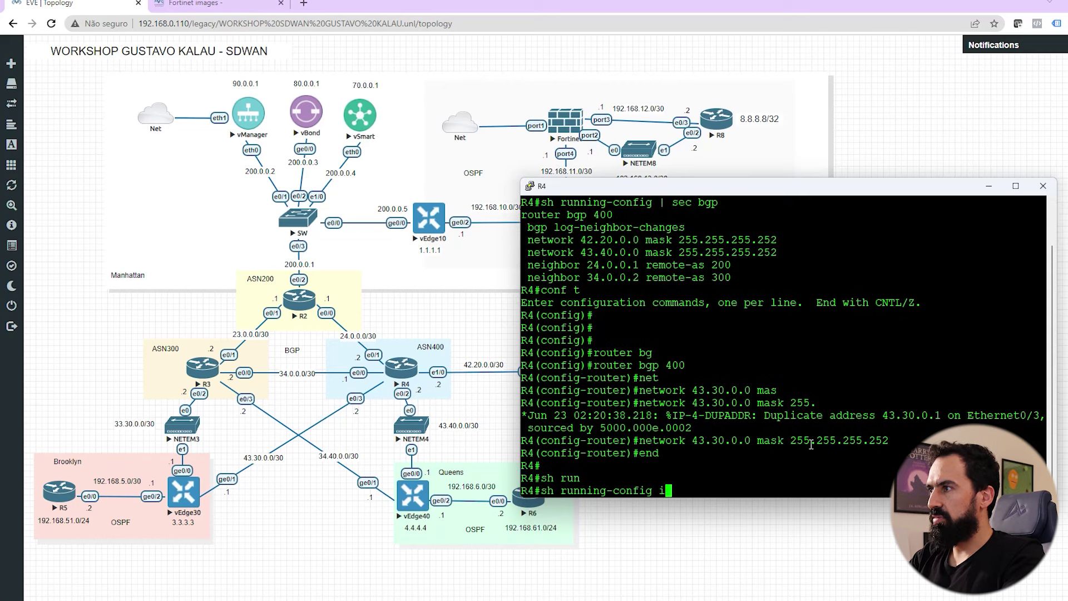
pyautogui.write('n')
pyautogui.press('Tab')
pyautogui.write('et')
pyautogui.press('Tab')
pyautogui.write('0/3')
pyautogui.press('Return')
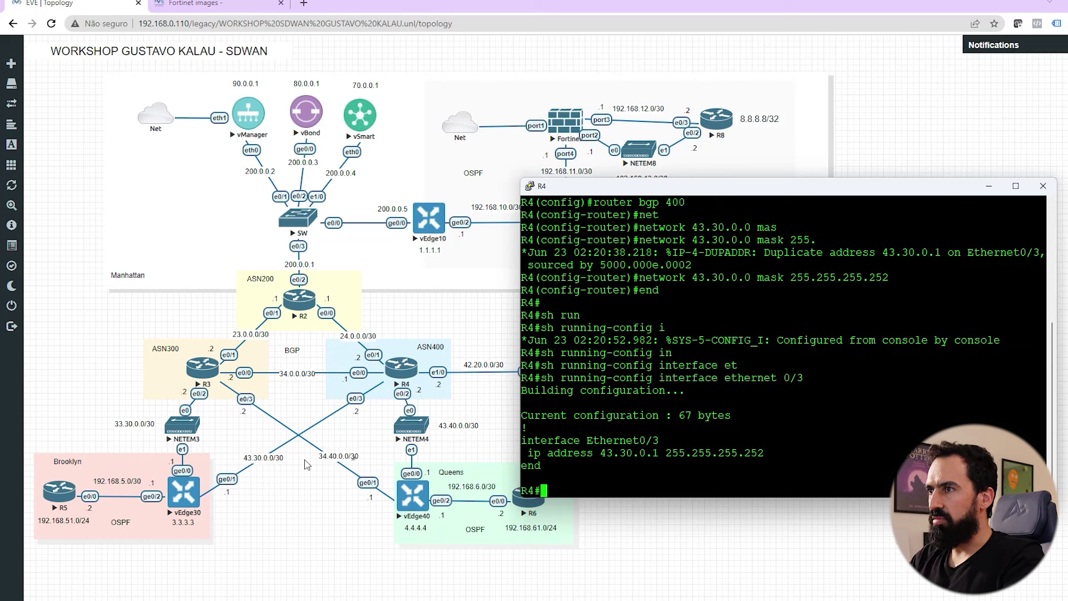
# Assign 43.30.0.2 255.255.255.252 to R4's Ethernet0/3 interface.
pyautogui.write('conf t')
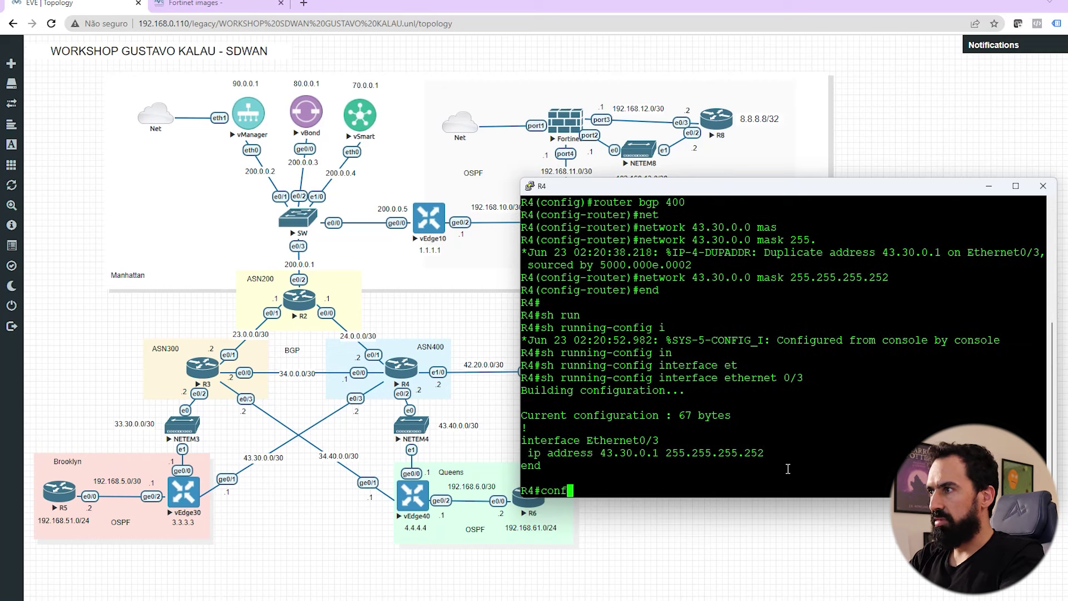
pyautogui.press('Return')
pyautogui.press('Return')
pyautogui.write('interface e')
pyautogui.press('Tab')
pyautogui.write('e')
pyautogui.press('Tab')
pyautogui.write('0/3')
pyautogui.press('Return')
pyautogui.write('ip add')
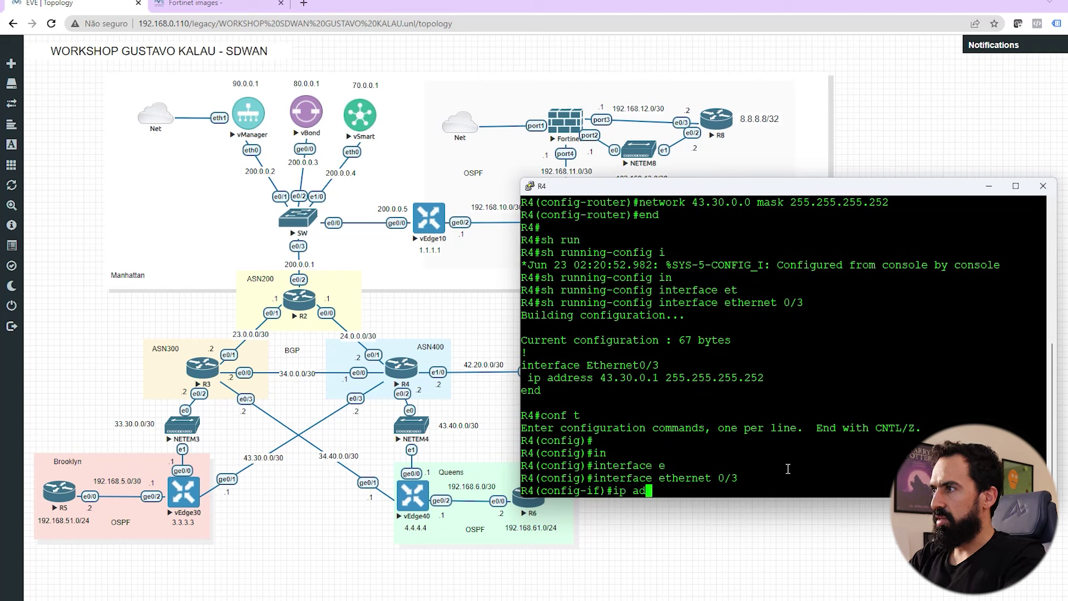
pyautogui.press('Tab')
pyautogui.write('43.30.')
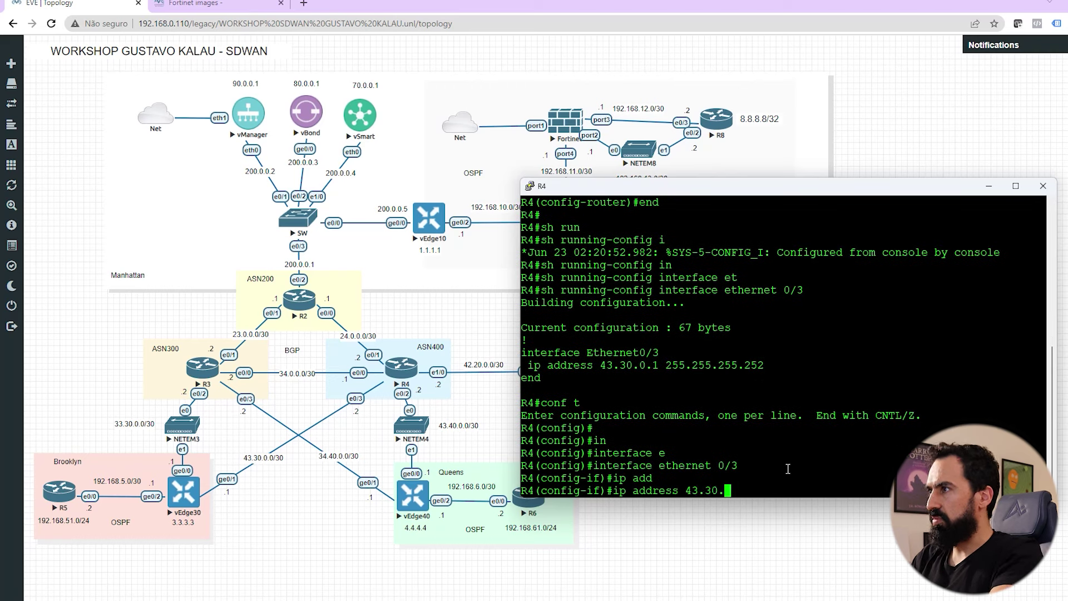
pyautogui.write('0.2 255.255.255.252')
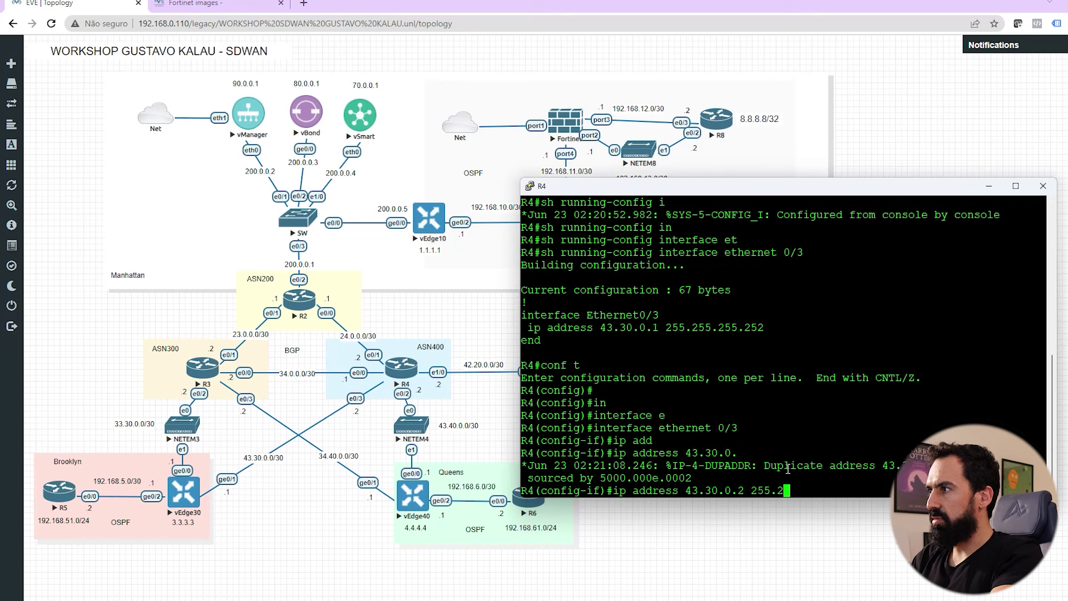
pyautogui.press('Return')
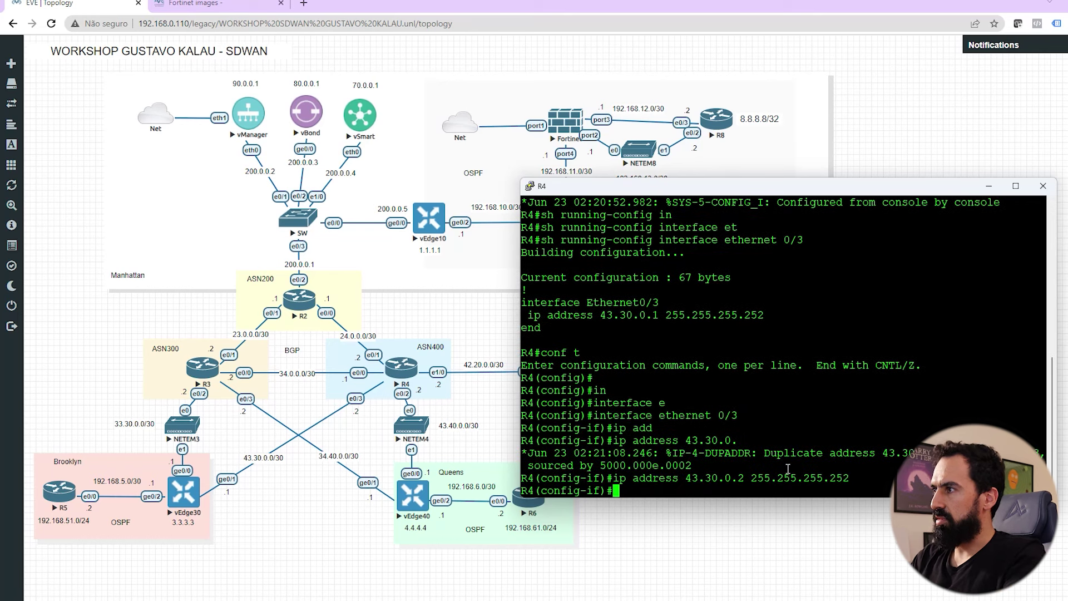
# Leave configuration mode, save R4's configuration, and copy the network 43.30.0.0 statement.
pyautogui.write('end')
pyautogui.press('Return')
pyautogui.press('Return')
pyautogui.write('wr')
pyautogui.press('Return')
pyautogui.press('Return')
pyautogui.press('Return')
pyautogui.scroll(12, 781, 451)
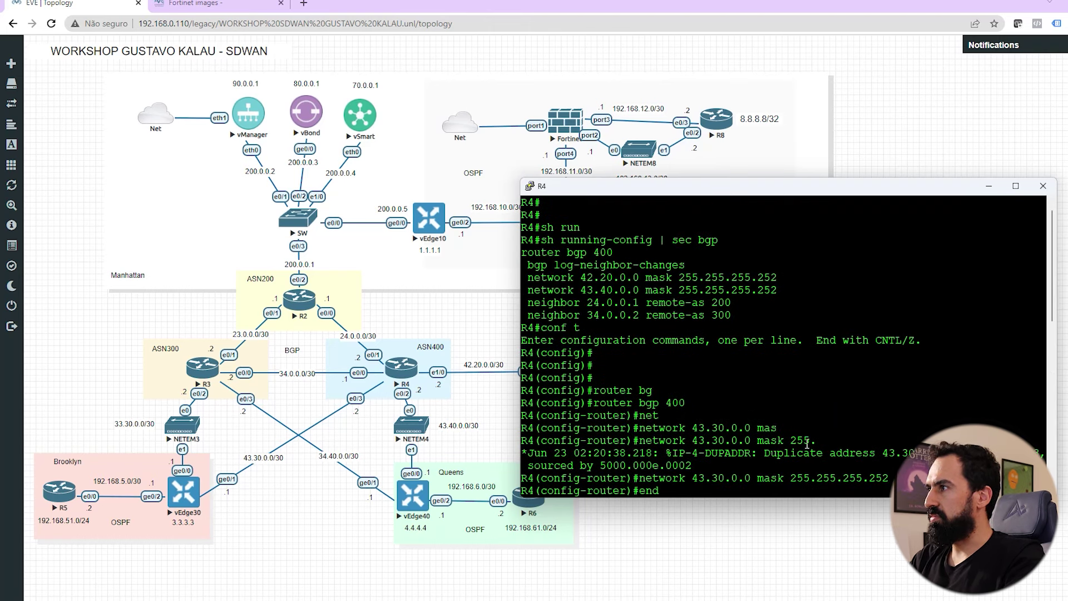
pyautogui.scroll(-4, 807, 445)
pyautogui.moveTo(892, 328); pyautogui.dragTo(639, 327)
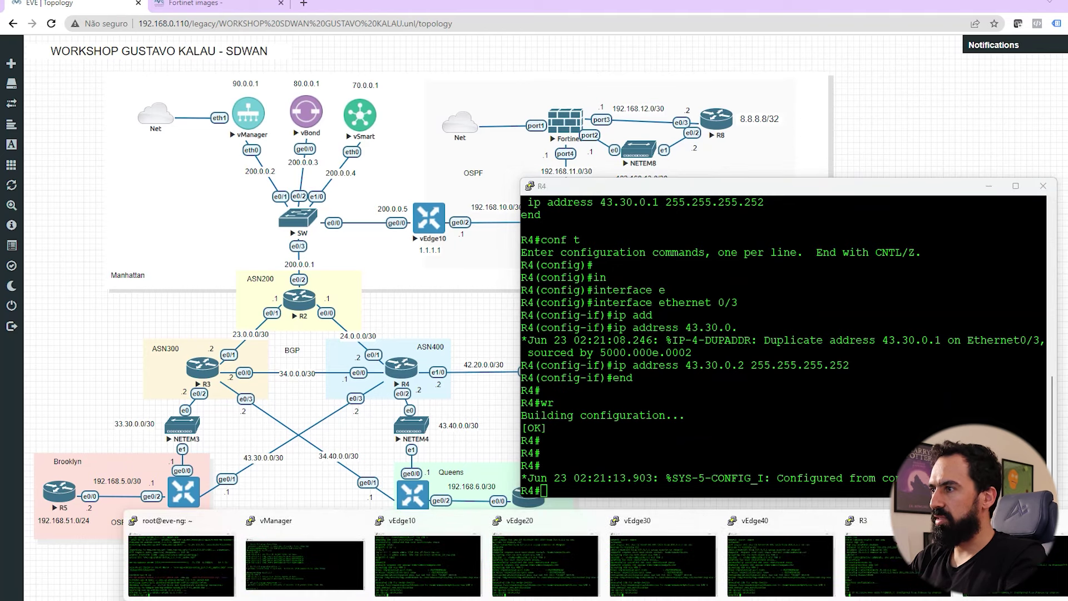
# Rerun vManager's ping to 43.30.0.2 and confirm it succeeds with 0% packet loss.
pyautogui.click(310, 560)
pyautogui.press('Return')
pyautogui.hotkey('ctrl', 'c')
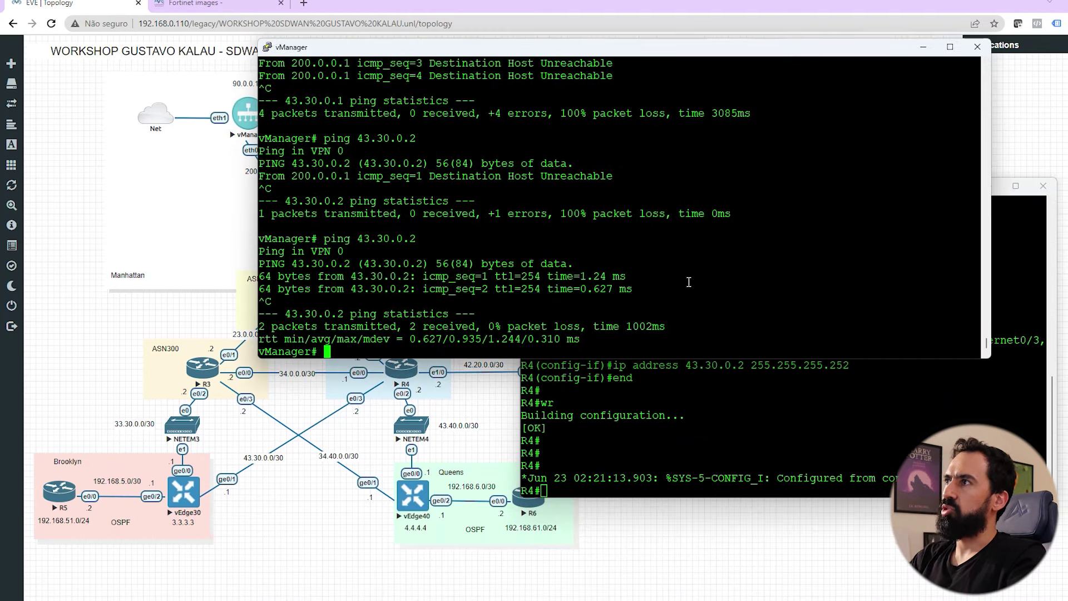
pyautogui.click(922, 46)
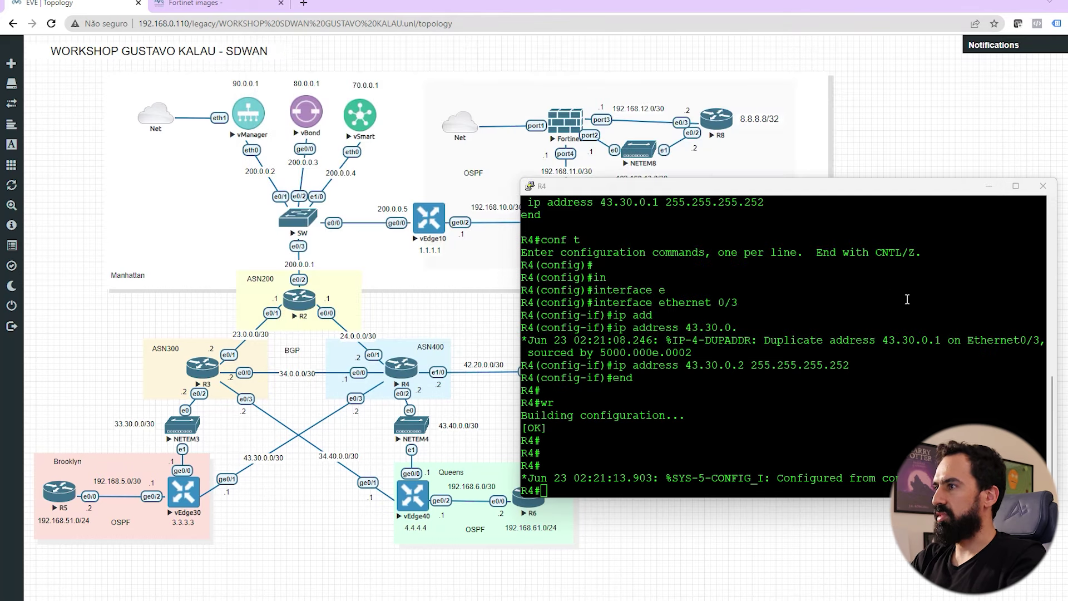
# Save R4's configuration with wr, close R4's console session, and bring vManager's console forward.
pyautogui.press('Return')
pyautogui.write('wr')
pyautogui.press('Return')
pyautogui.press('Return')
pyautogui.click(1045, 188)
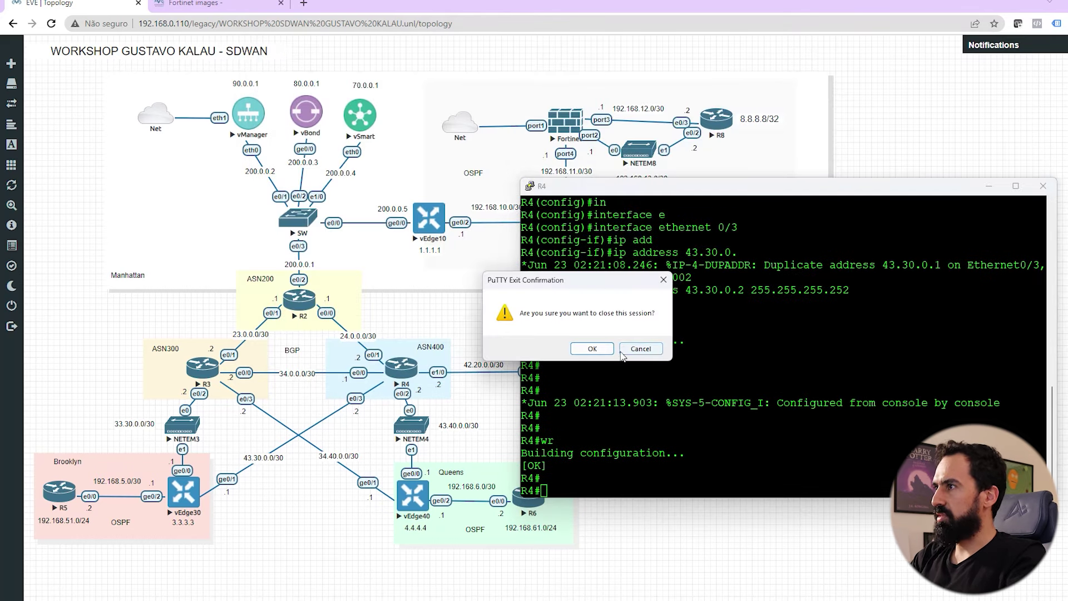
pyautogui.click(595, 350)
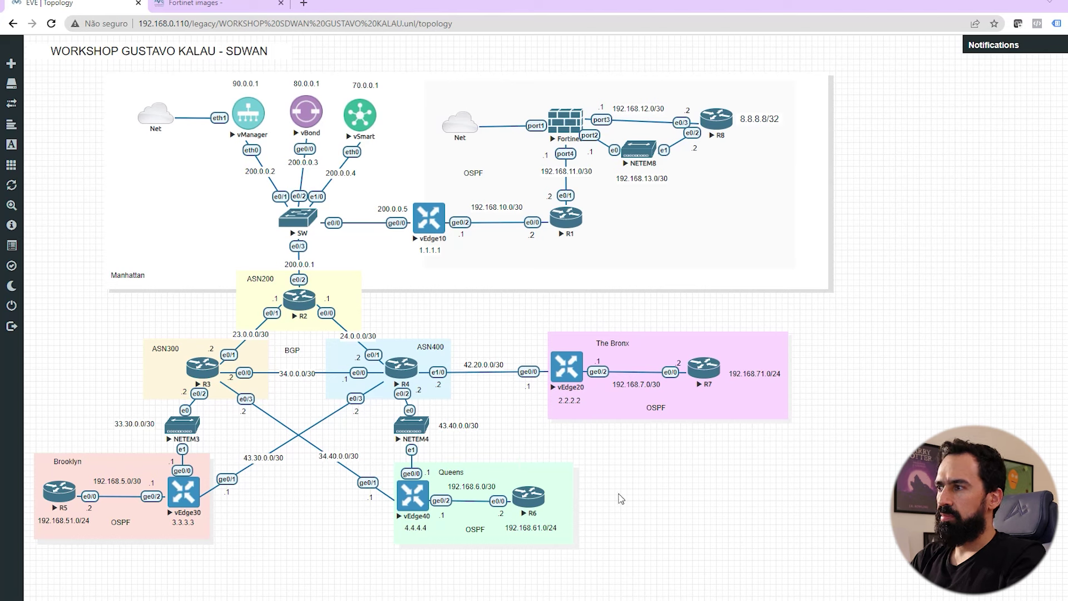
pyautogui.moveTo(601, 600)
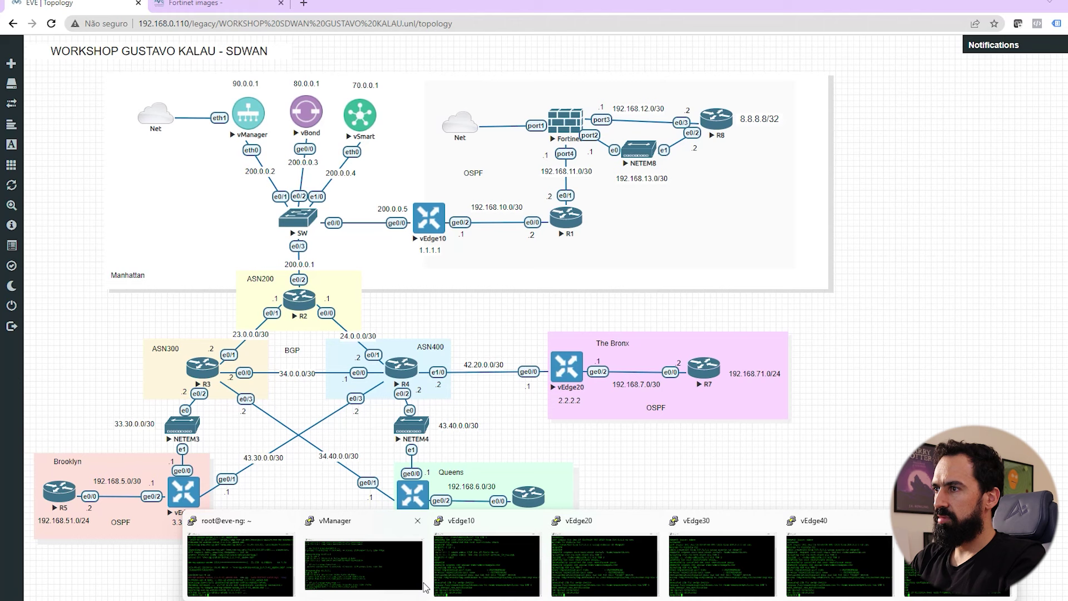
pyautogui.click(363, 565)
# Enter vManager's vshell, list its files, and sign vedge10.csr into vedge10.crt for 2000 days.
pyautogui.write('vshell')
pyautogui.press('Return')
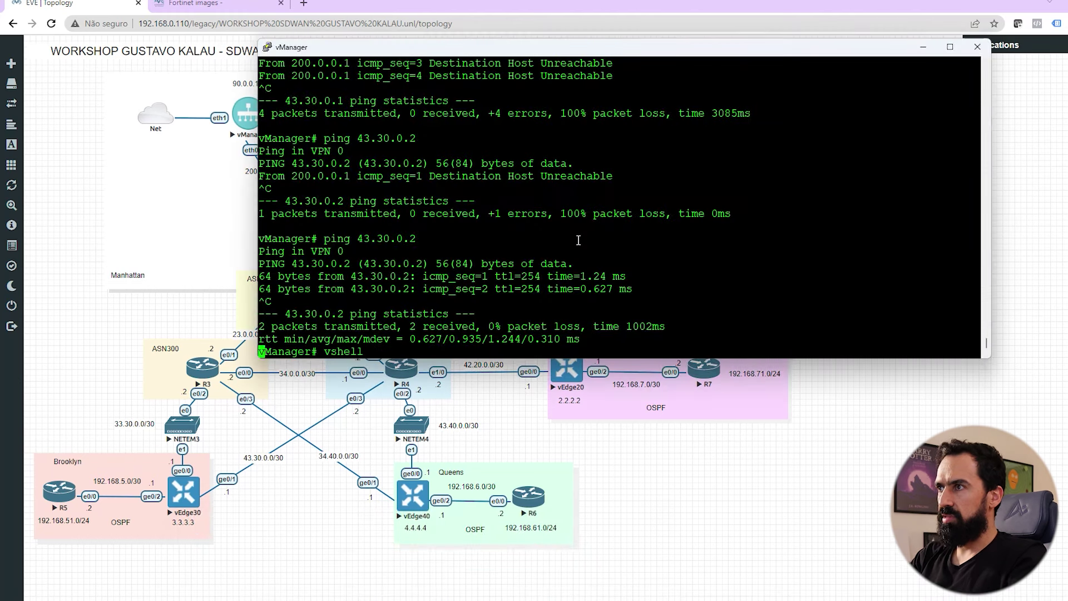
pyautogui.write('ls -la')
pyautogui.press('Return')
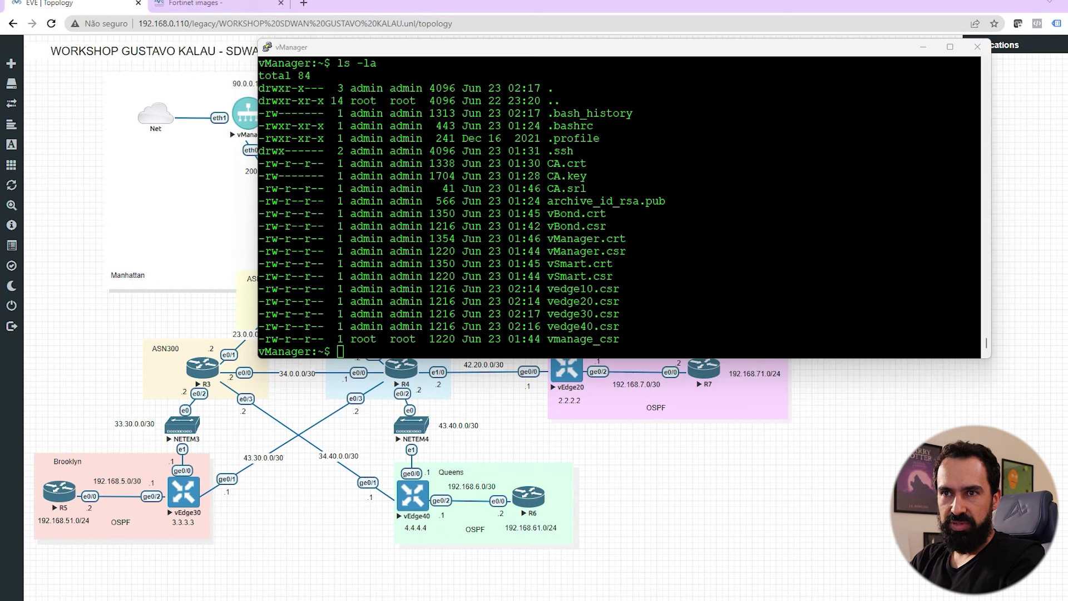
pyautogui.rightClick(774, 267)
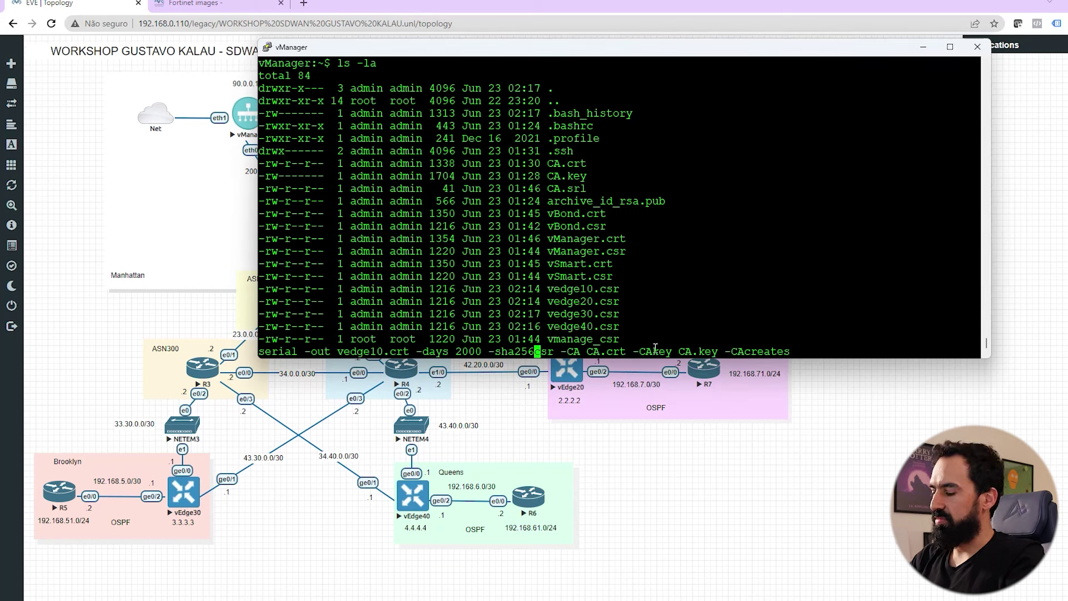
pyautogui.press('Left')
pyautogui.press('Left')
pyautogui.press('Left')
pyautogui.press('Left')
pyautogui.press('Left')
pyautogui.press('Left')
pyautogui.press('Left')
pyautogui.press('Left')
pyautogui.press('Left')
pyautogui.press('Left')
pyautogui.press('Left')
pyautogui.press('Left')
pyautogui.press('Left')
pyautogui.press('Left')
pyautogui.press('Left')
pyautogui.press('Left')
pyautogui.press('Left')
pyautogui.press('Left')
pyautogui.press('Left')
pyautogui.press('Left')
pyautogui.press('Right')
pyautogui.press('Right')
pyautogui.press('Right')
pyautogui.press('Right')
pyautogui.press('Right')
pyautogui.press('Right')
pyautogui.press('Right')
pyautogui.press('Right')
pyautogui.press('Right')
pyautogui.press('Right')
pyautogui.press('Right')
pyautogui.press('Right')
pyautogui.press('Right')
pyautogui.press('Right')
pyautogui.press('Right')
pyautogui.press('Right')
pyautogui.press('Right')
pyautogui.press('Right')
pyautogui.press('Right')
pyautogui.press('Right')
pyautogui.press('Right')
pyautogui.press('Right')
pyautogui.press('Right')
pyautogui.press('Right')
pyautogui.press('Right')
pyautogui.press('Right')
pyautogui.press('Right')
pyautogui.press('Right')
pyautogui.press('Right')
pyautogui.press('Right')
pyautogui.press('Right')
pyautogui.press('Right')
pyautogui.press('Right')
pyautogui.press('Right')
pyautogui.press('Right')
pyautogui.press('Right')
pyautogui.press('Right')
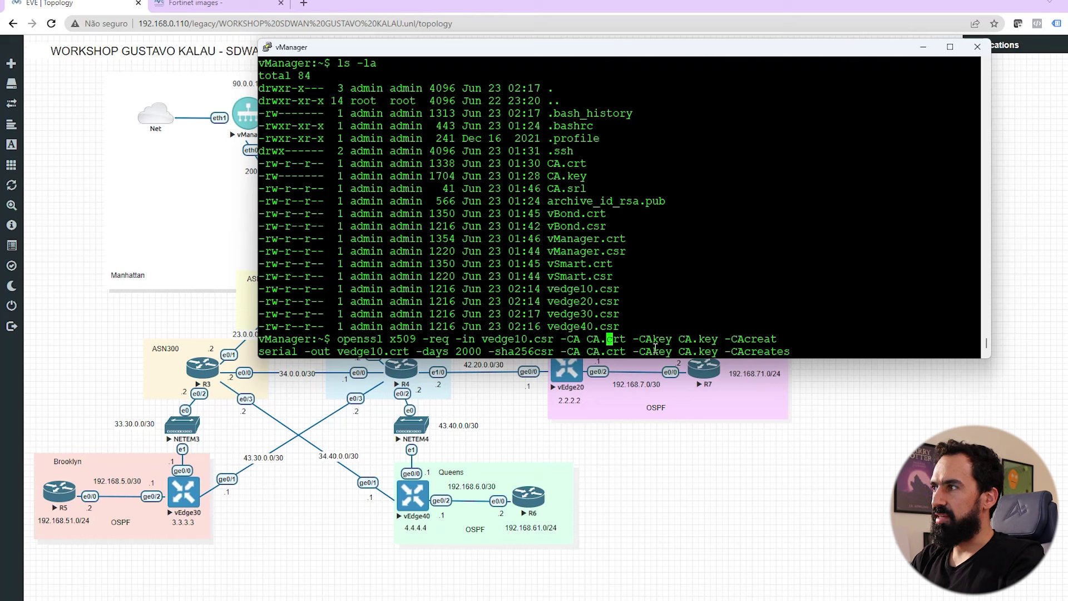
pyautogui.press('Right')
pyautogui.press('Right')
pyautogui.press('Right')
pyautogui.press('Right')
pyautogui.press('Right')
pyautogui.press('Right')
pyautogui.press('Right')
pyautogui.press('Right')
pyautogui.press('Right')
pyautogui.press('Right')
pyautogui.press('Right')
pyautogui.press('Right')
pyautogui.press('Right')
pyautogui.press('Right')
pyautogui.press('Right')
pyautogui.press('Right')
pyautogui.press('Right')
pyautogui.press('Right')
pyautogui.press('Right')
pyautogui.press('Right')
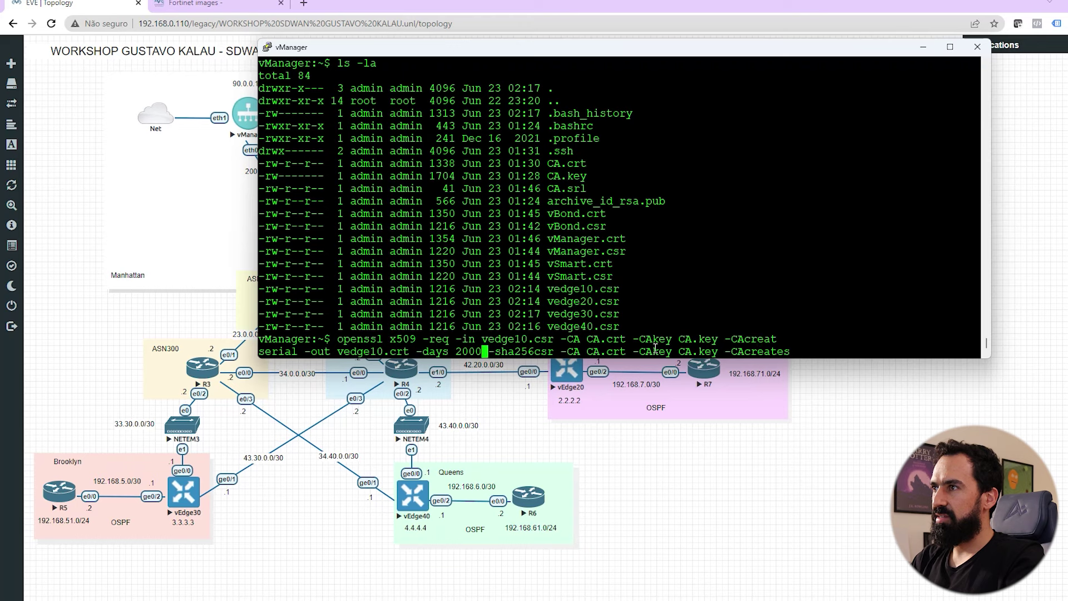
pyautogui.press('Return')
pyautogui.press('Return')
pyautogui.press('Return')
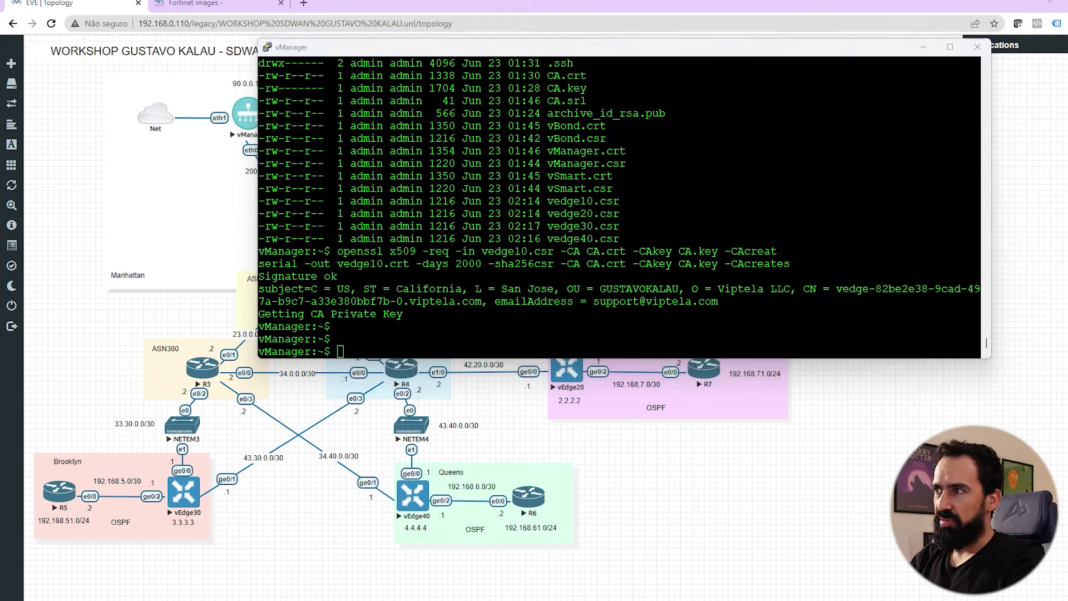
# Sign the vedge20, vedge30 and vedge40 requests with CA.crt for 2000 days.
pyautogui.click(436, 339)
pyautogui.rightClick(436, 339)
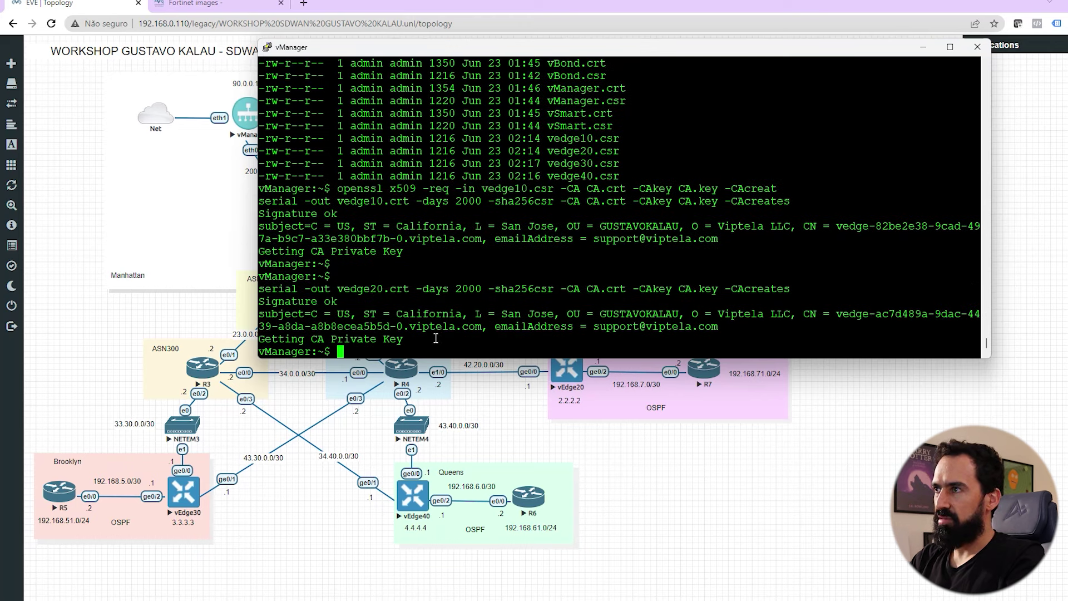
pyautogui.press('Return')
pyautogui.press('Return')
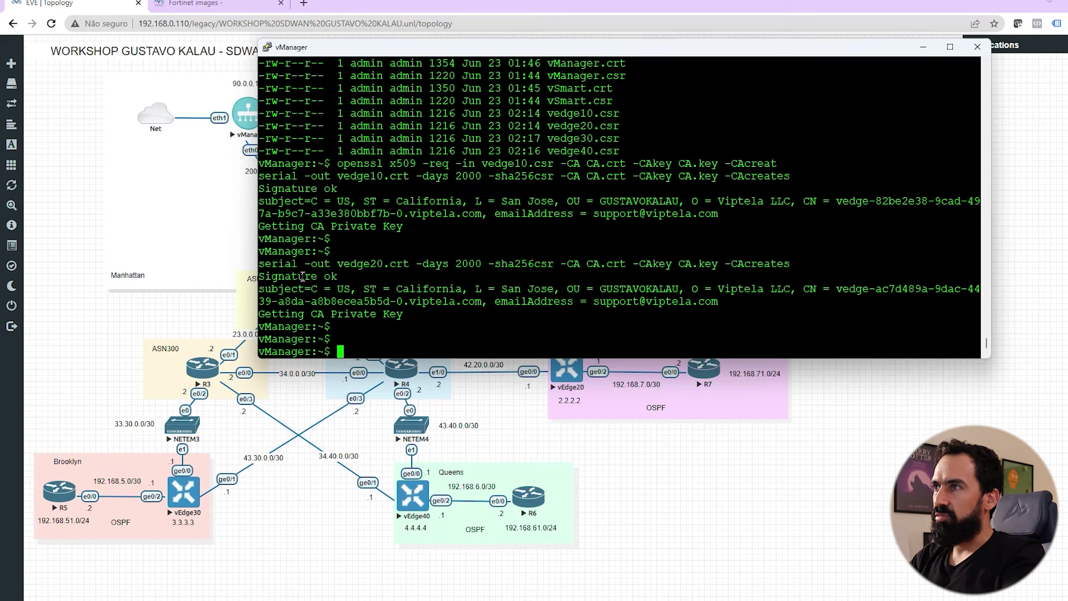
pyautogui.moveTo(310, 276); pyautogui.dragTo(946, 276)
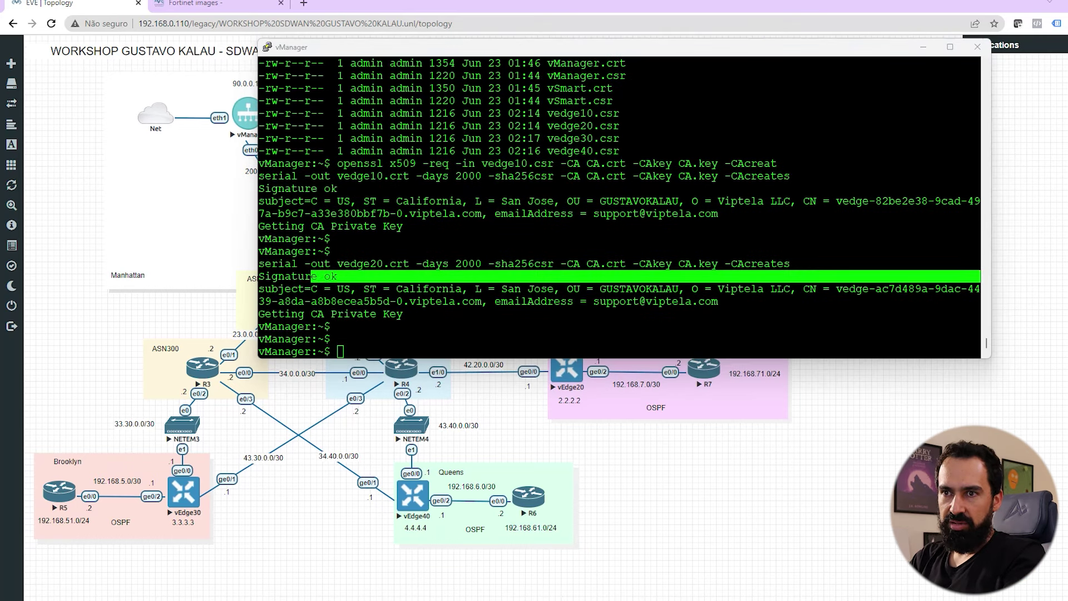
pyautogui.click(485, 328)
pyautogui.rightClick(486, 328)
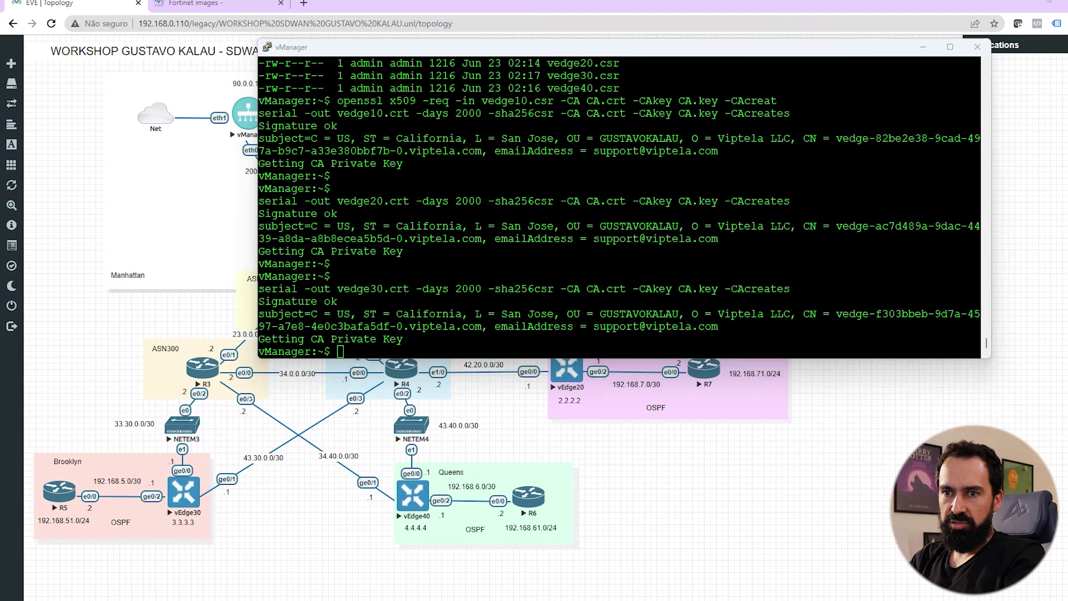
pyautogui.press('shift+Insert')
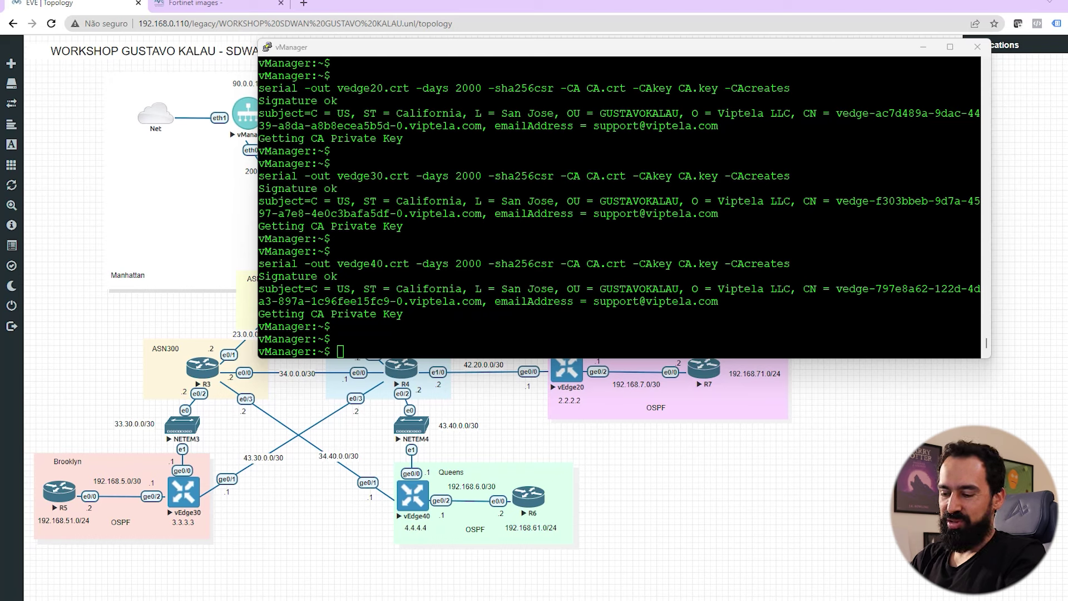
pyautogui.click(399, 328)
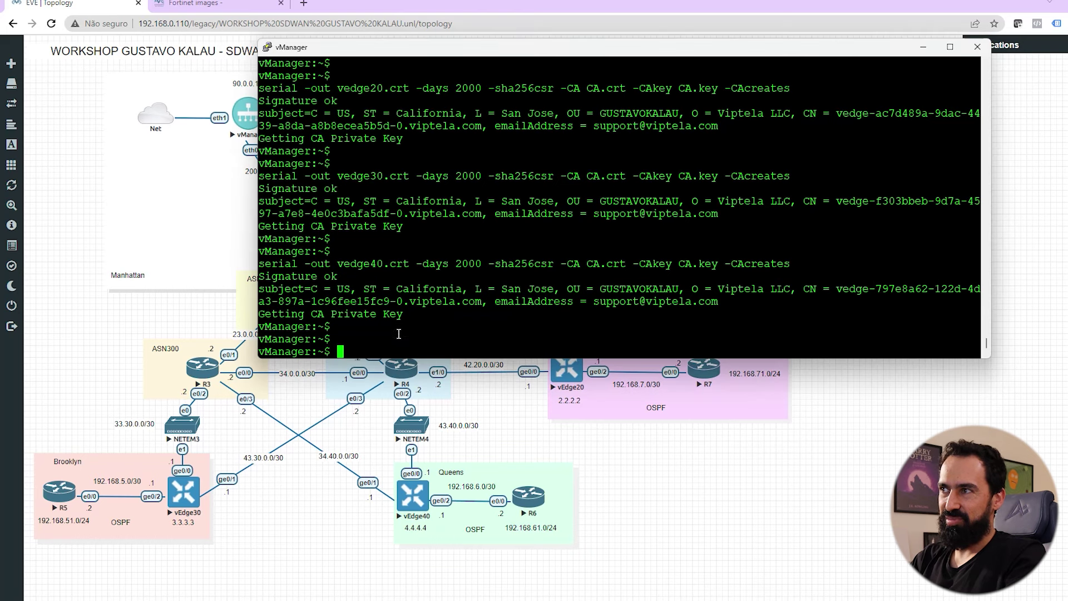
# Copy vedge10.crt to vEdge10 at 200.0.0.5 with scp, entering the login password.
pyautogui.rightClick(399, 337)
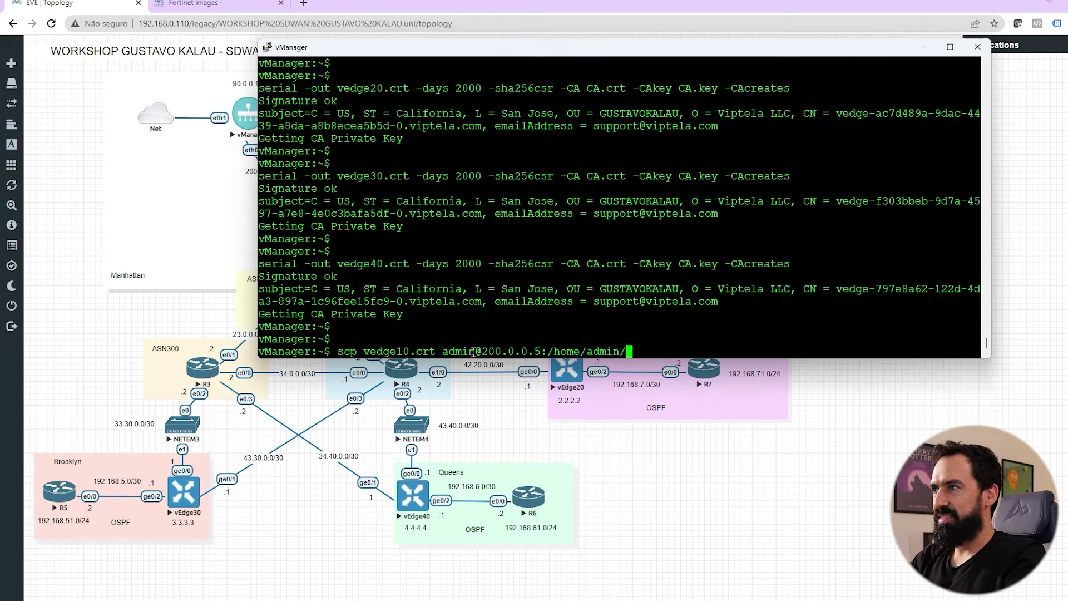
pyautogui.moveTo(499, 57); pyautogui.dragTo(558, 133)
pyautogui.press('Return')
pyautogui.write('admin')
pyautogui.press('Return')
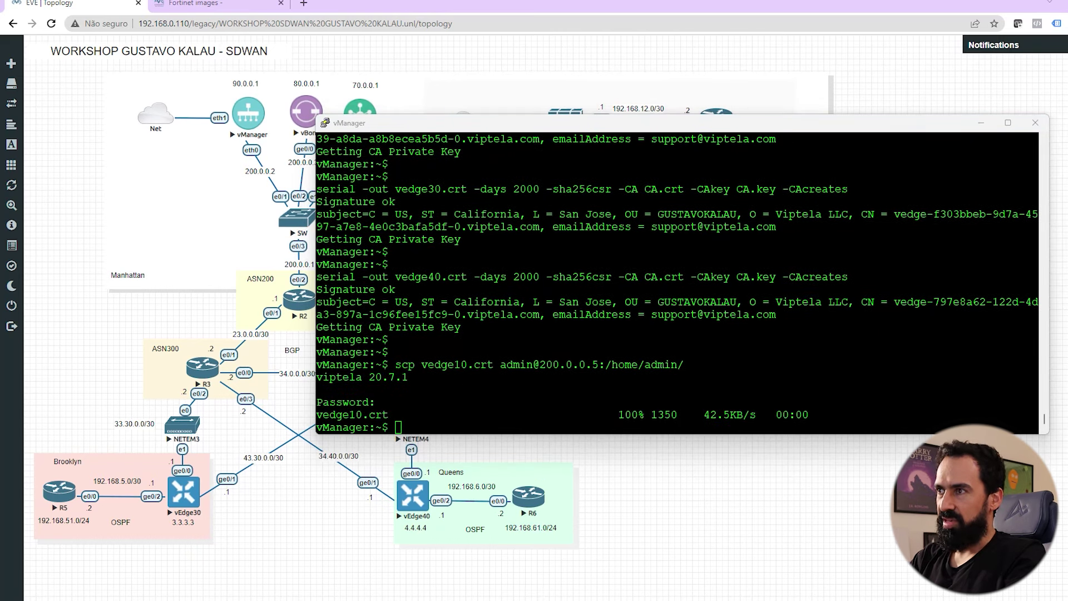
# Copy vedge20.crt to 42.20.0.1 and vedge30.crt to 33.30.0.1, then minimize vManager's console.
pyautogui.rightClick(654, 370)
pyautogui.moveTo(582, 131); pyautogui.dragTo(542, 191)
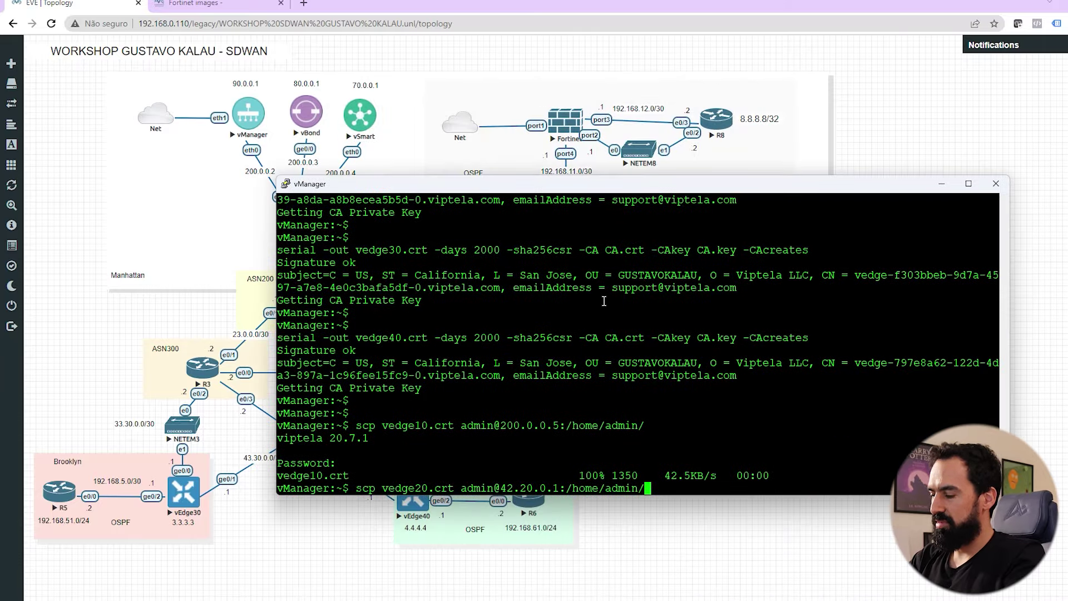
pyautogui.press('Return')
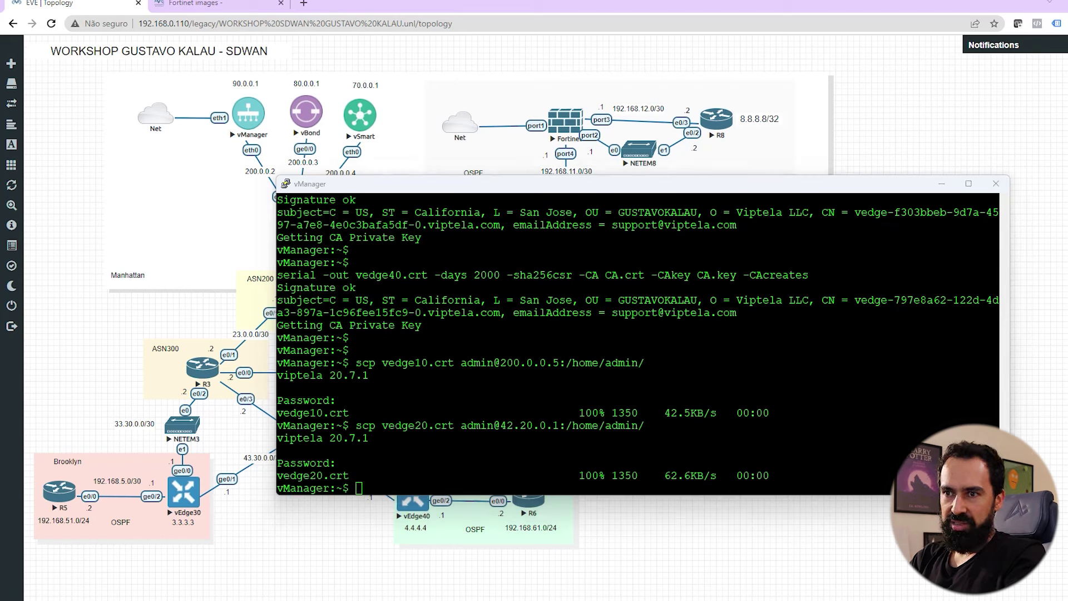
pyautogui.click(655, 421)
pyautogui.write('scp vedge30.crt admin@33.30.0.1:/home/admin/')
pyautogui.press('Return')
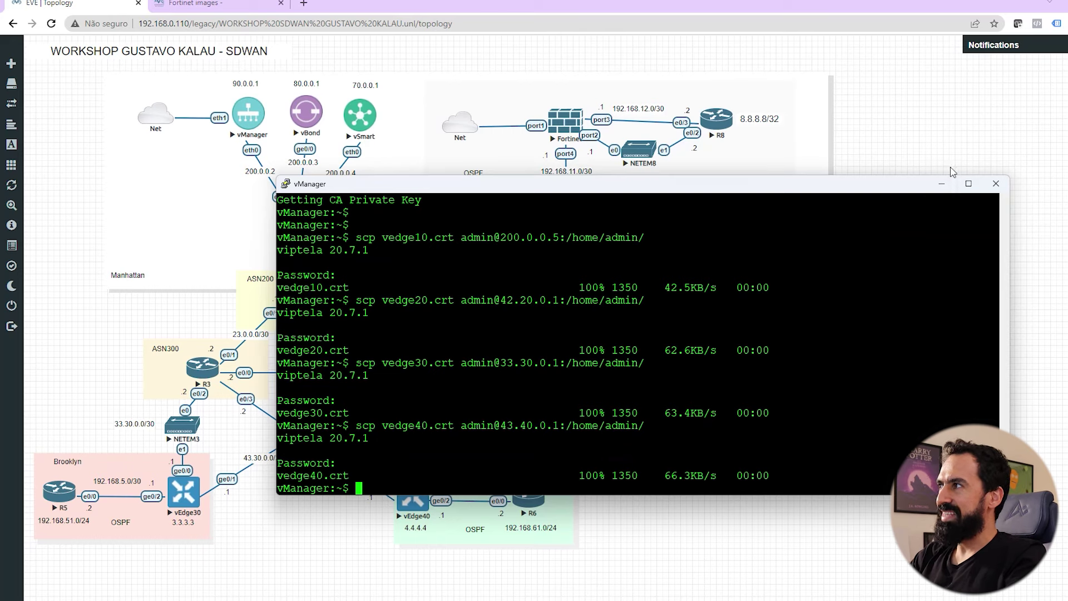
pyautogui.click(941, 184)
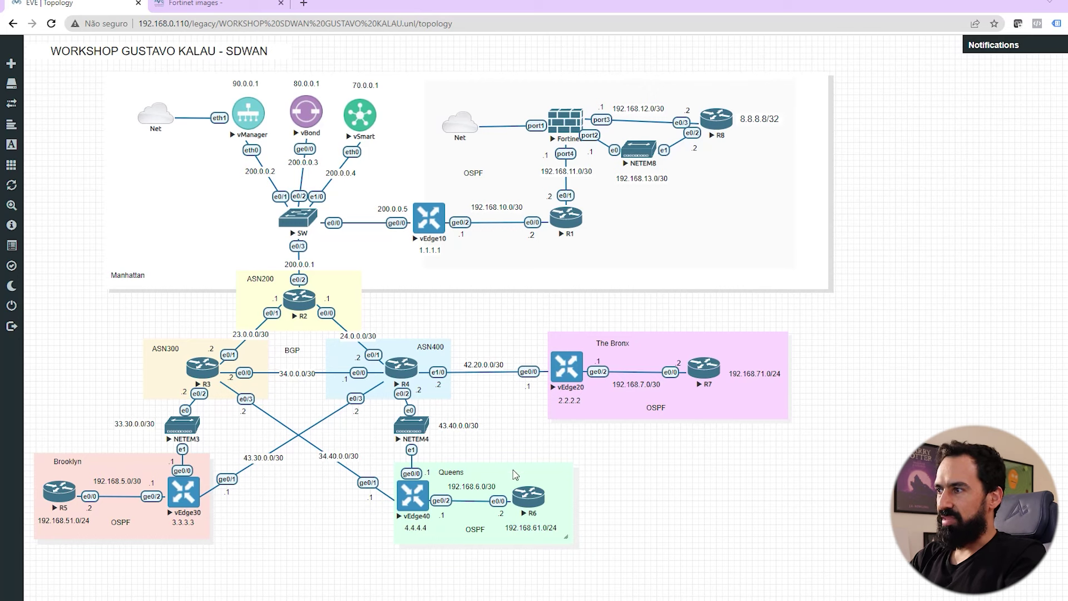
# Run 'request certificate install home/admin/vedgeXX.crt' on vEdge10, vEdge20, vEdge30 and vEdge40.
pyautogui.moveTo(601, 600)
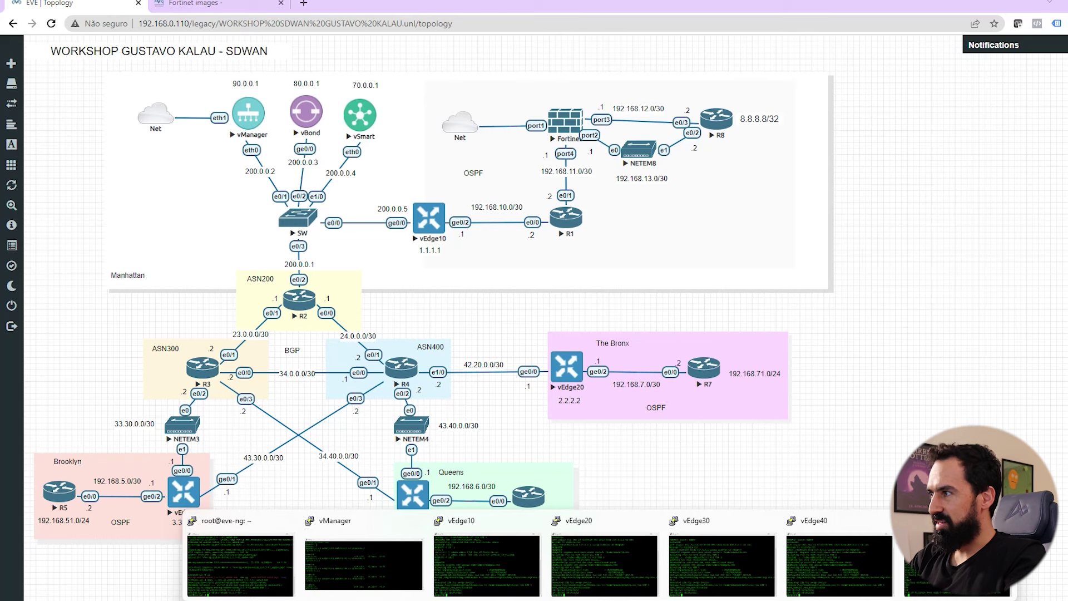
pyautogui.click(487, 565)
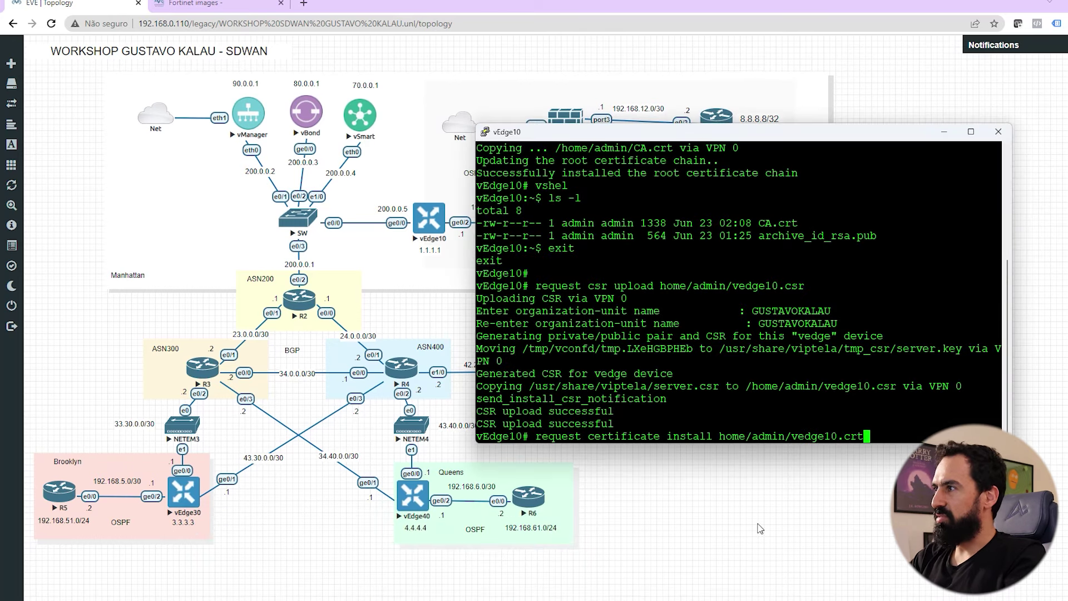
pyautogui.press('Return')
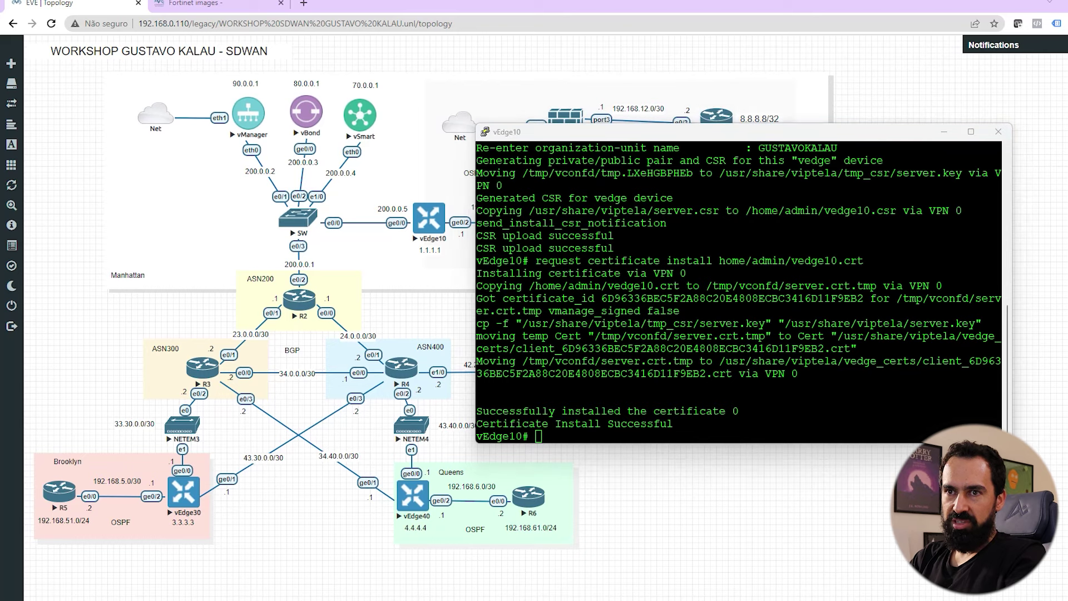
pyautogui.hotkey('alt', 'Tab')
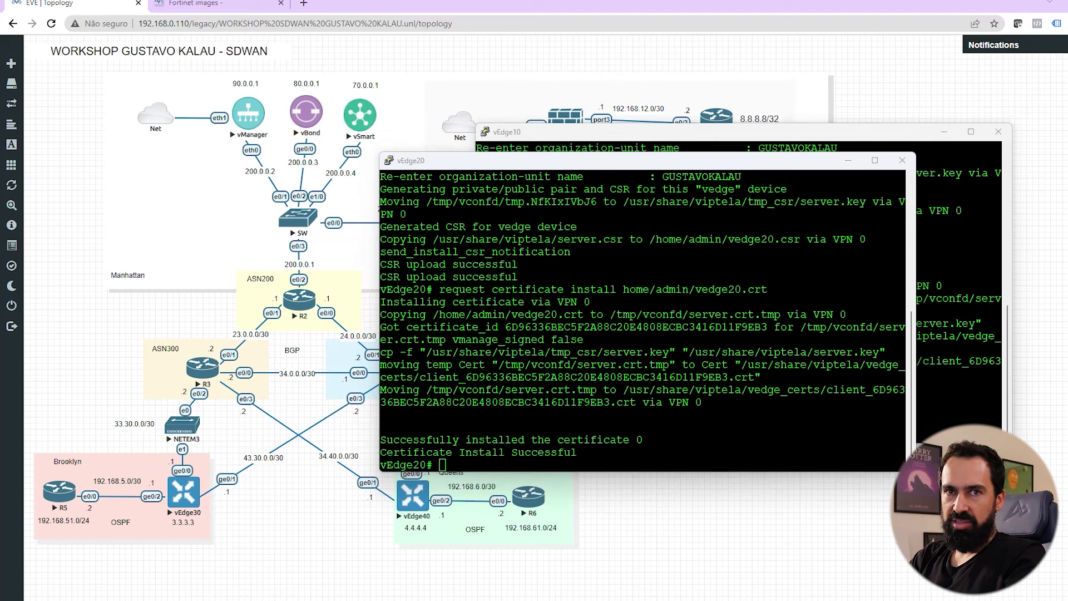
pyautogui.hotkey('alt', 'Tab')
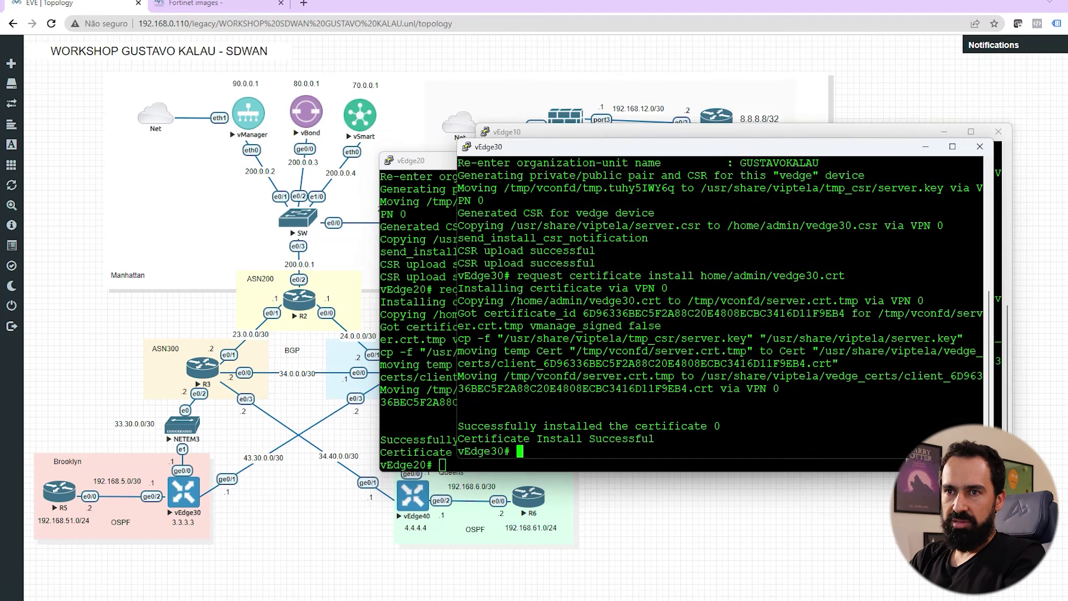
pyautogui.hotkey('alt', 'Tab')
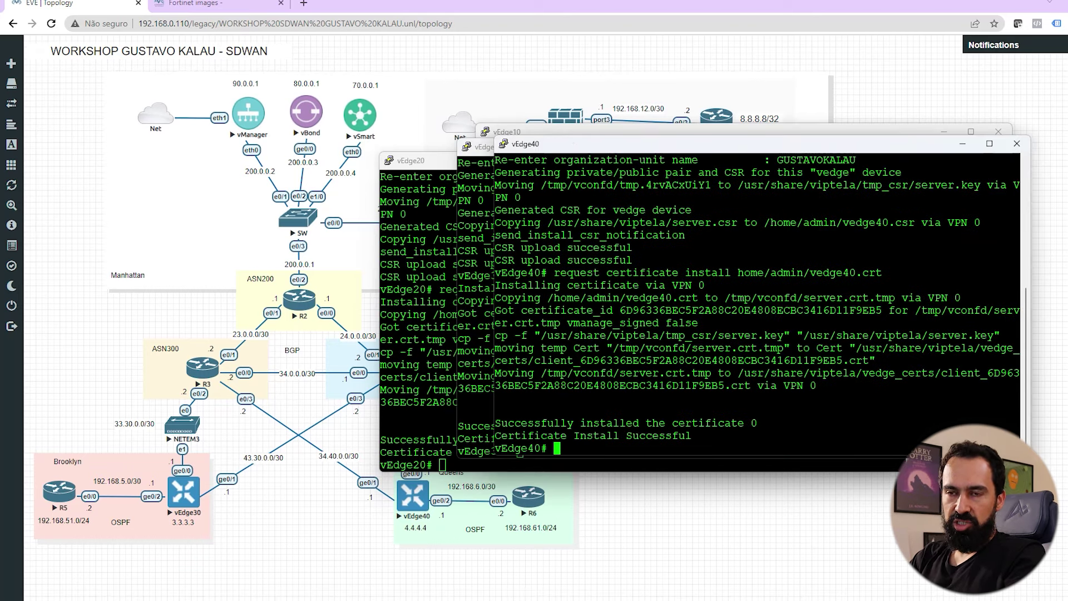
pyautogui.hotkey('alt', 'Tab')
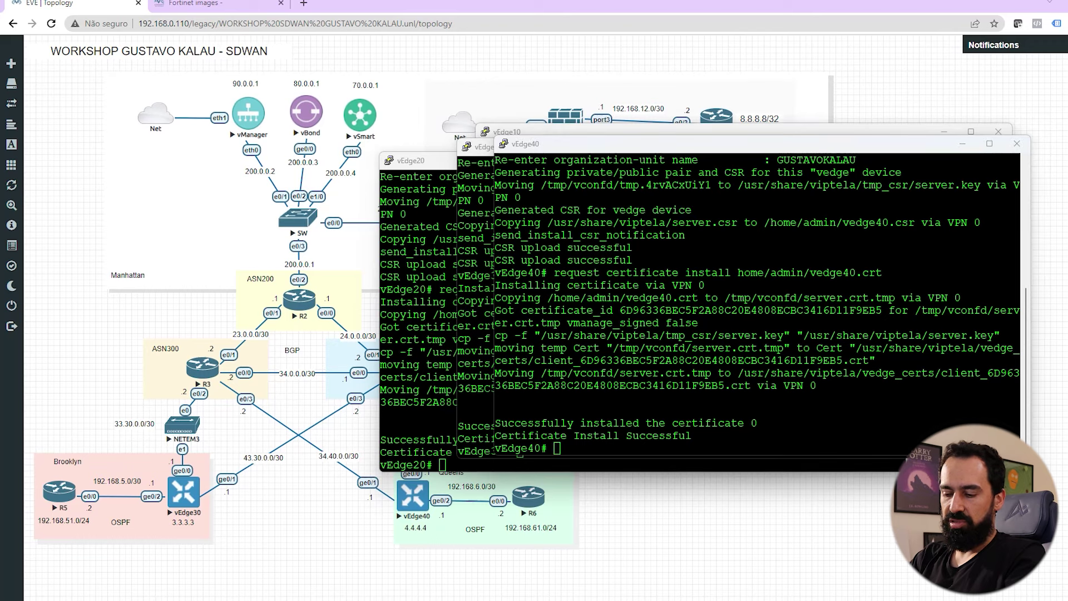
# Run 'show certificate serial' on vEdge40 and paste its chassis and serial lines into the notes.
pyautogui.moveTo(594, 149); pyautogui.dragTo(488, 195)
pyautogui.write('show certificate serial')
pyautogui.press('Return')
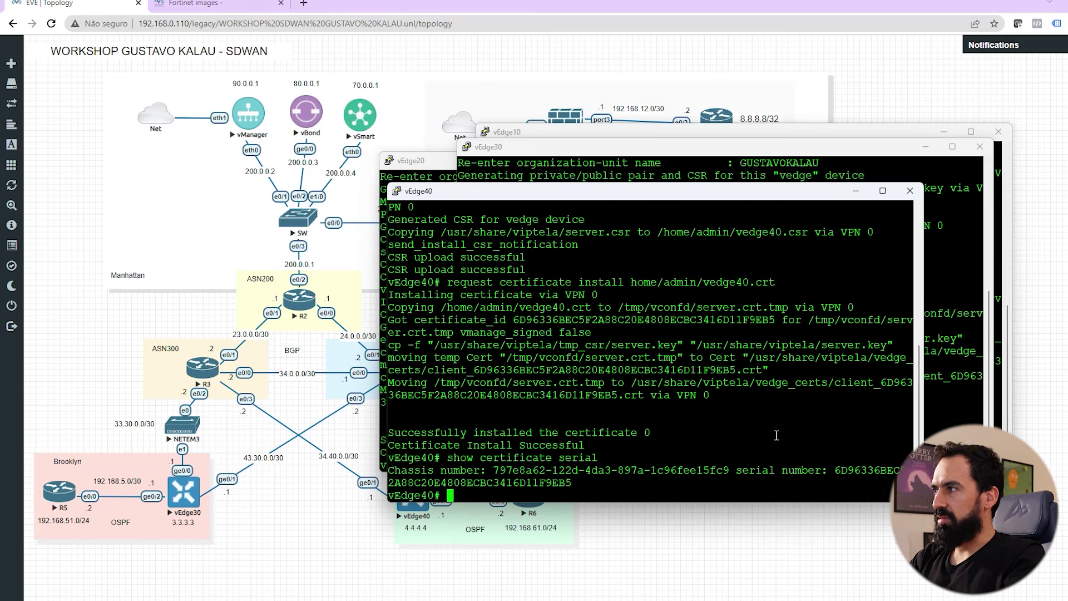
pyautogui.moveTo(922, 428); pyautogui.dragTo(1047, 428)
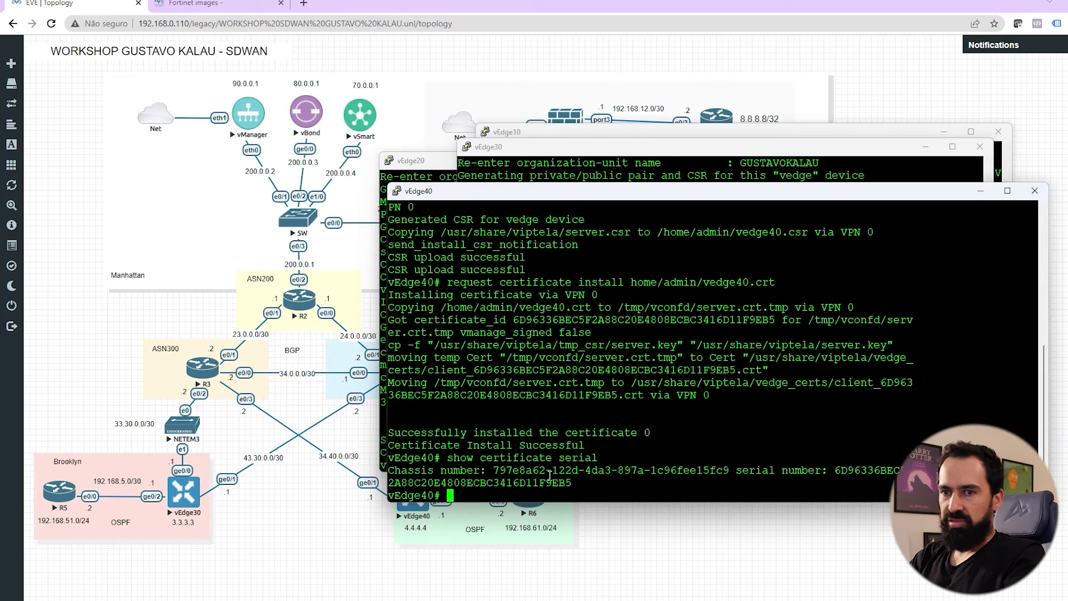
pyautogui.moveTo(915, 483); pyautogui.dragTo(391, 457)
pyautogui.hotkey('ctrl', 'c')
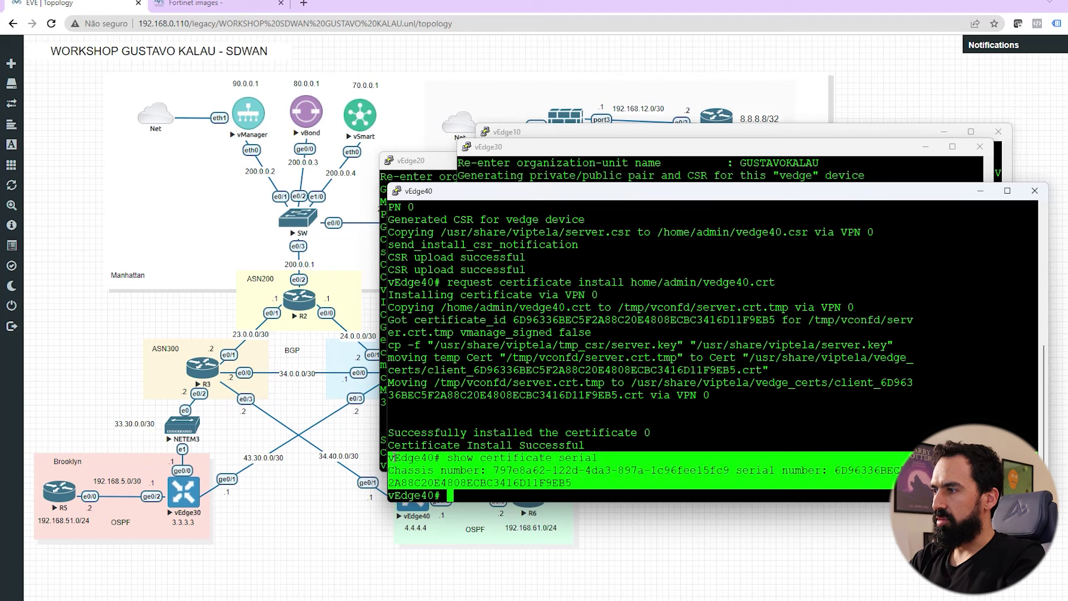
pyautogui.hotkey('alt', 'Tab')
pyautogui.hotkey('ctrl', 'v')
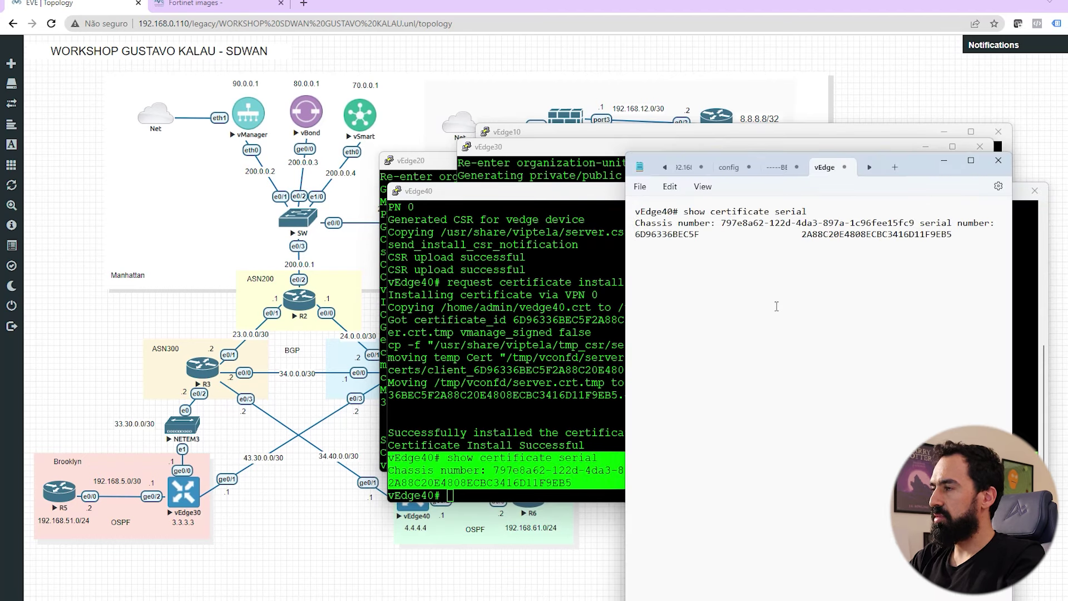
pyautogui.hotkey('alt', 'Tab')
# Run 'show certificate serial' on vEdge30, vEdge20 and vEdge10.
pyautogui.moveTo(912, 457); pyautogui.dragTo(448, 459)
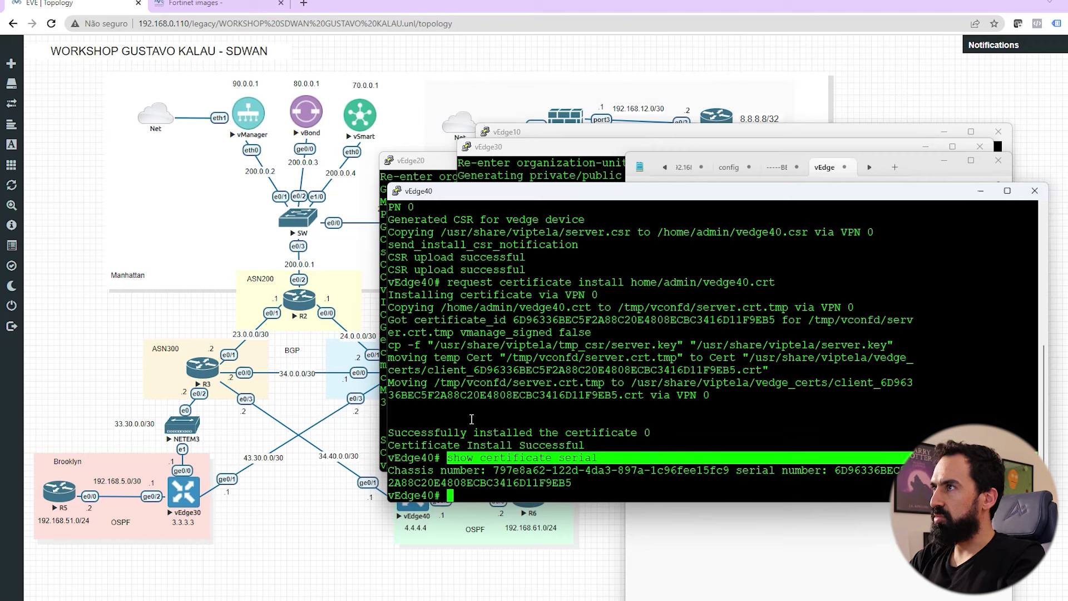
pyautogui.click(554, 146)
pyautogui.rightClick(469, 228)
pyautogui.press('Return')
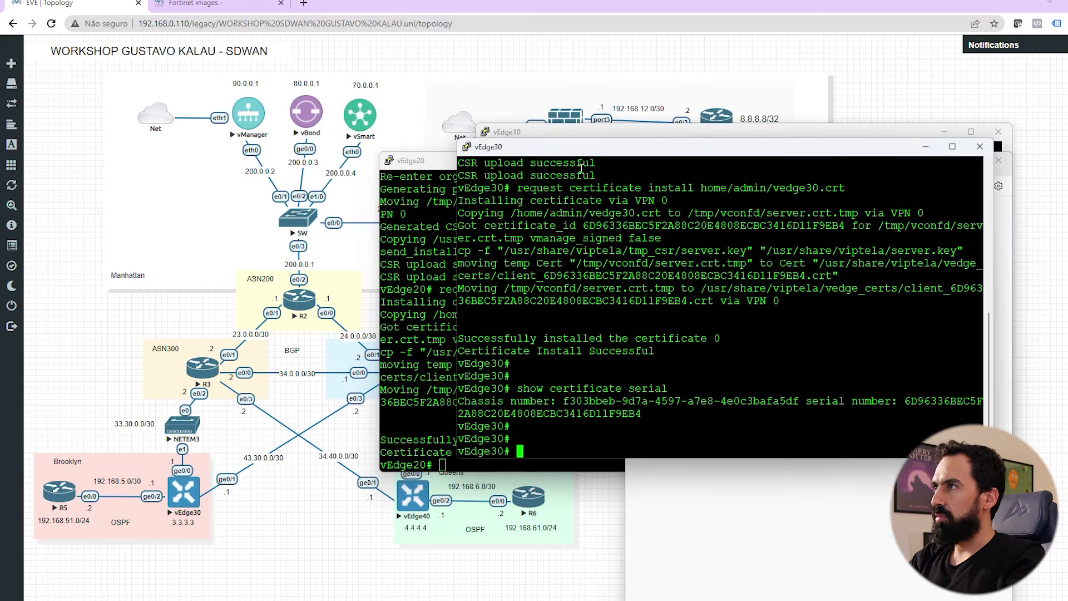
pyautogui.click(493, 207)
pyautogui.press('Return')
pyautogui.press('Return')
pyautogui.rightClick(493, 207)
pyautogui.press('Return')
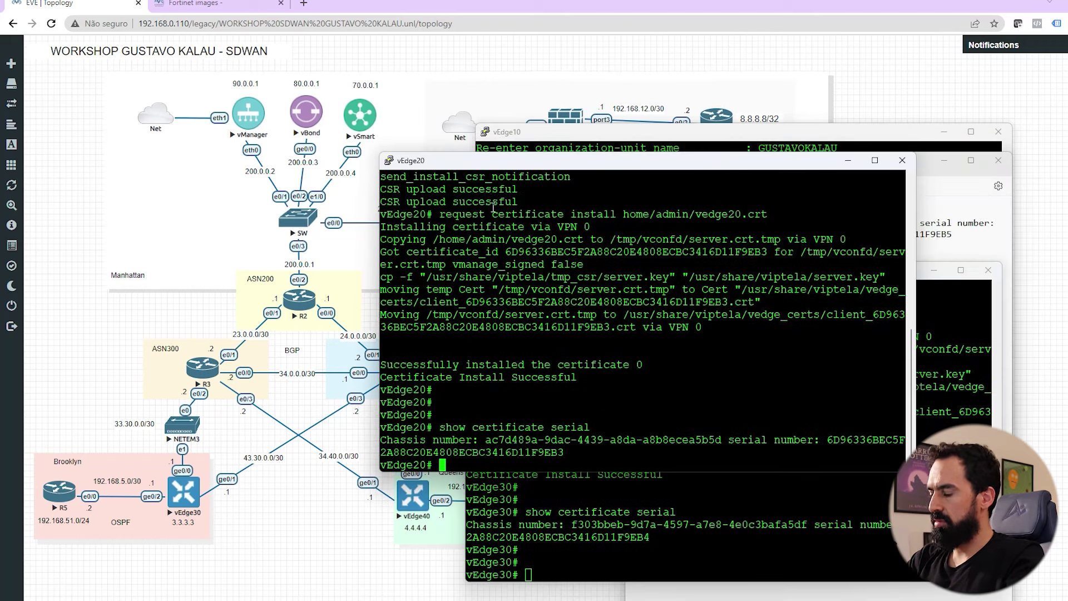
pyautogui.press('Return')
pyautogui.press('Return')
pyautogui.click(570, 134)
pyautogui.press('Return')
pyautogui.press('Return')
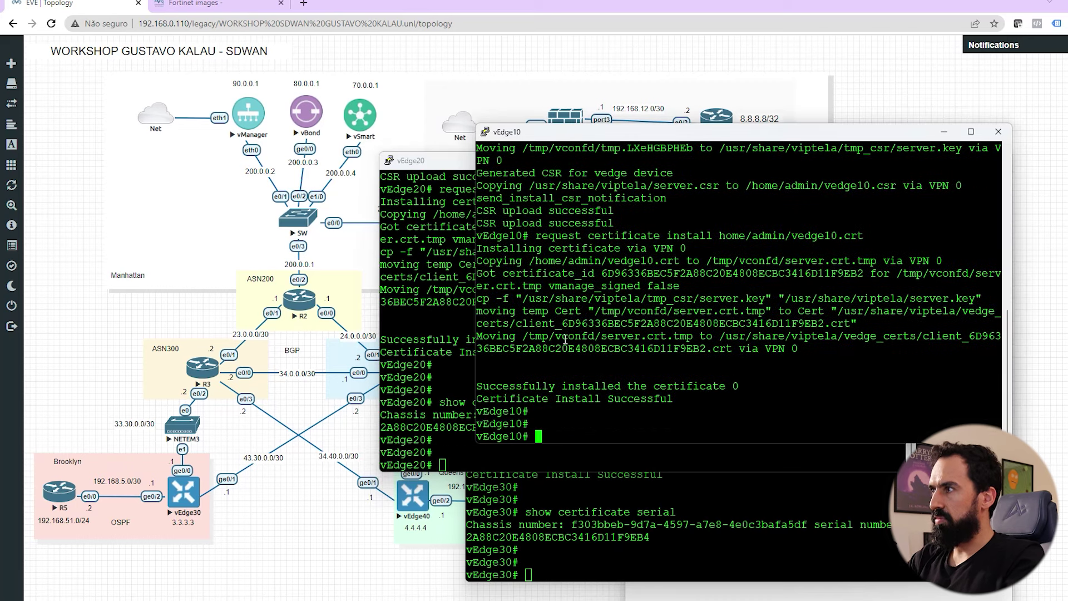
pyautogui.rightClick(562, 341)
pyautogui.press('Return')
pyautogui.press('Return')
pyautogui.press('Return')
# Copy vEdge30's and vEdge10's certificate serial output into the notes file.
pyautogui.moveTo(653, 546); pyautogui.dragTo(472, 515)
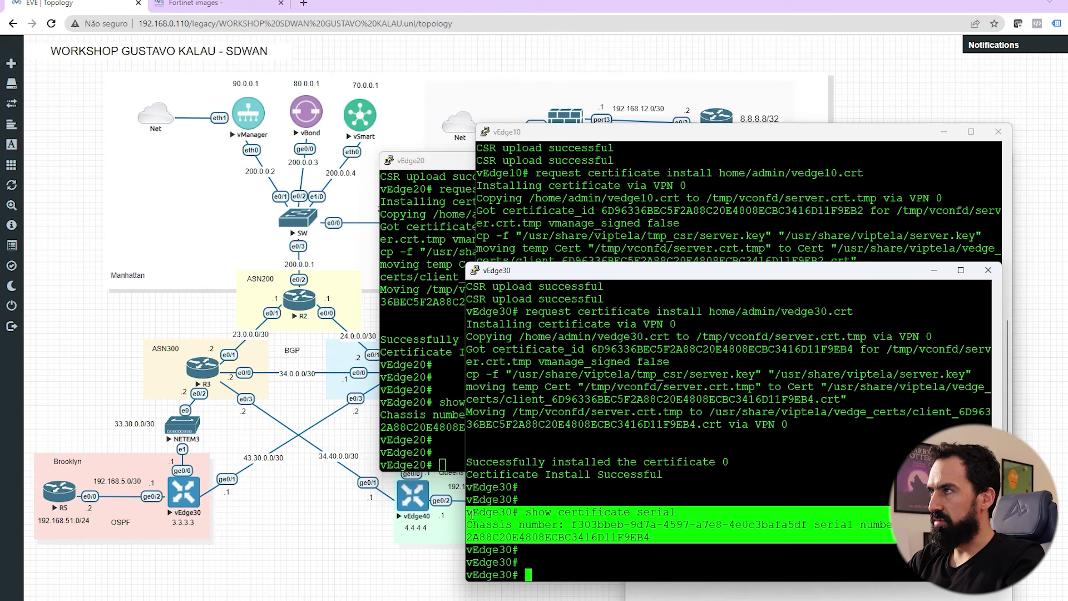
pyautogui.hotkey('alt', 'Tab')
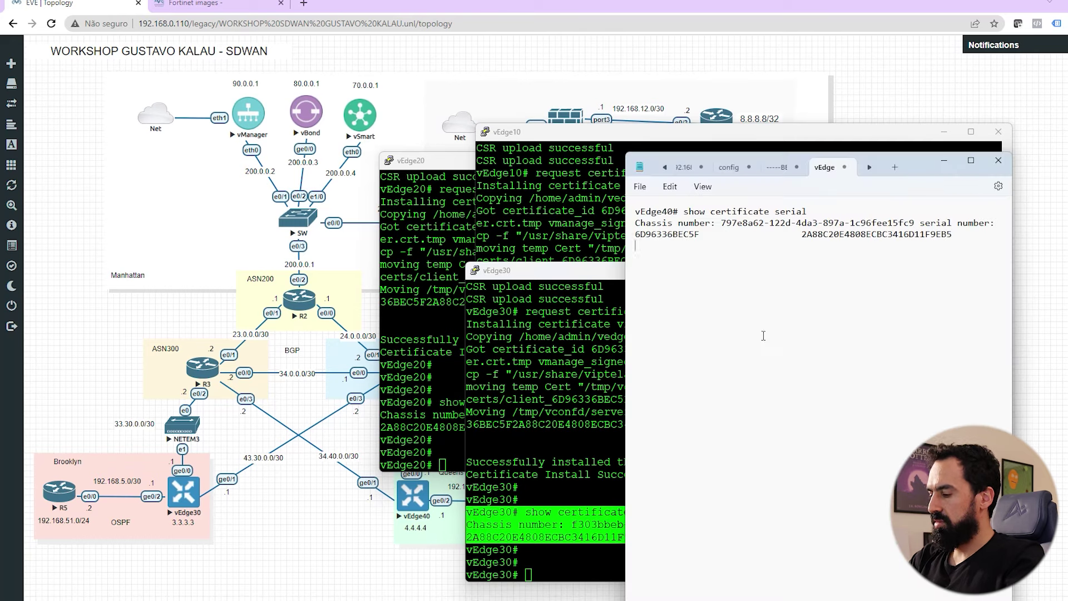
pyautogui.hotkey('ctrl', 'v')
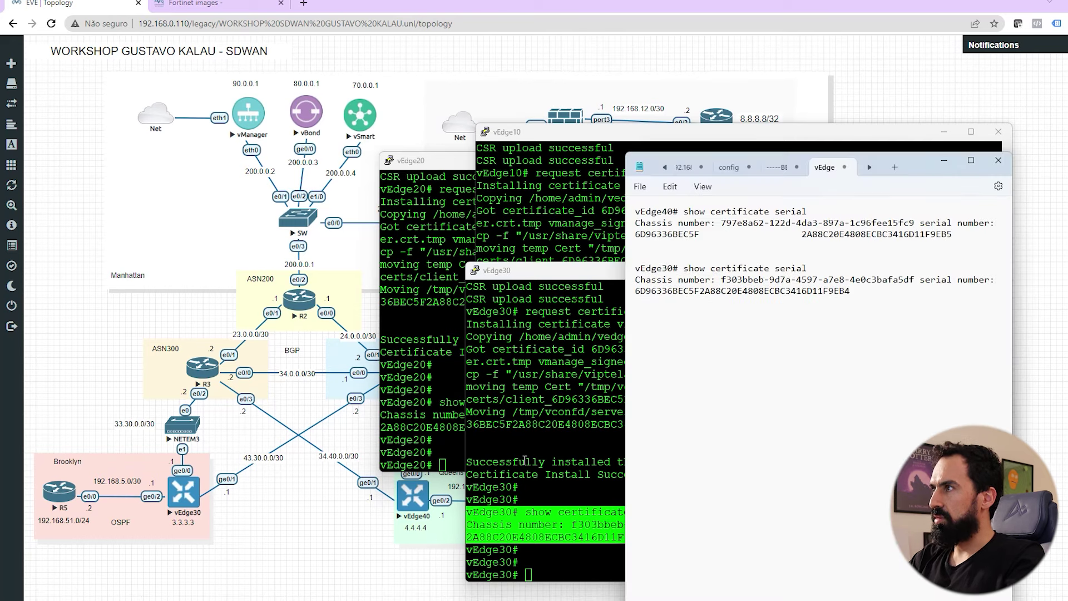
pyautogui.click(524, 460)
pyautogui.hotkey('alt', 'Tab')
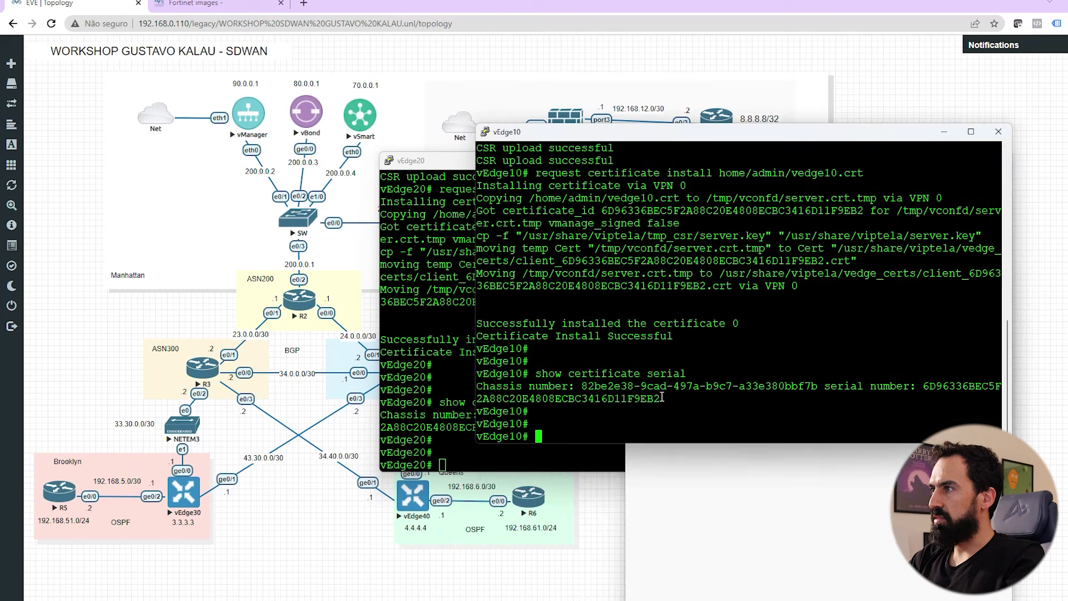
pyautogui.moveTo(661, 397); pyautogui.dragTo(476, 374)
pyautogui.hotkey('alt', 'Tab')
pyautogui.hotkey('alt', 'Tab')
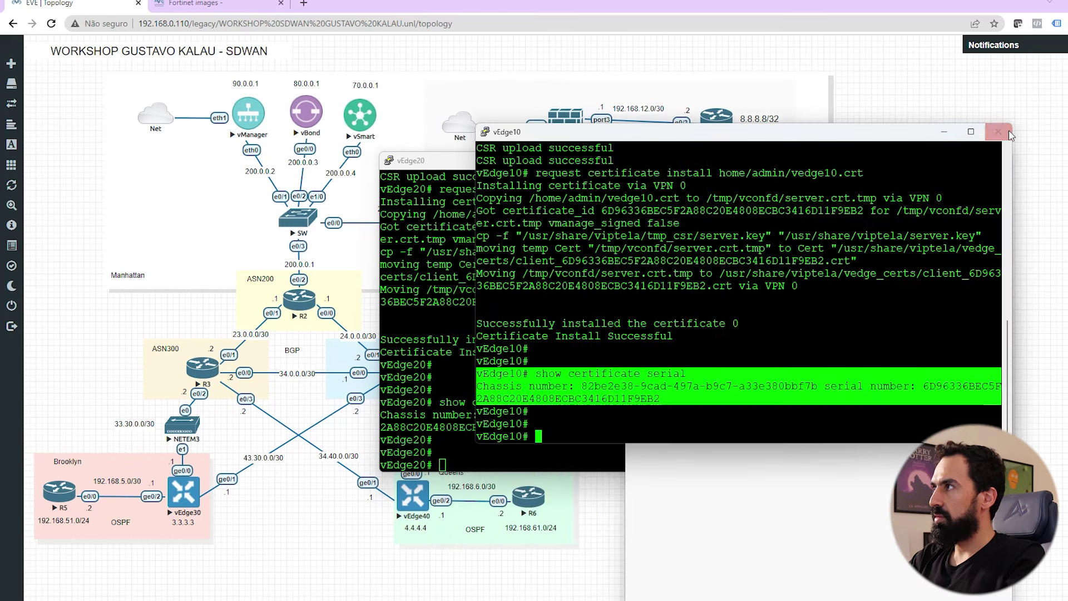
# Copy vEdge20's certificate serial output into the notes file.
pyautogui.click(944, 132)
pyautogui.click(567, 431)
pyautogui.moveTo(571, 432); pyautogui.dragTo(591, 402)
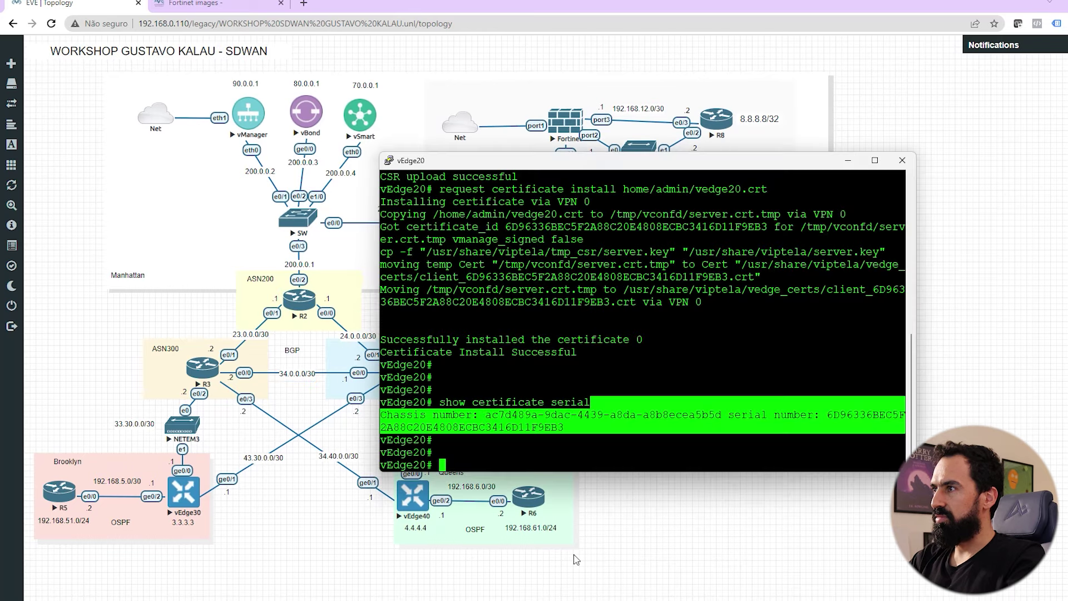
pyautogui.click(567, 430)
pyautogui.hotkey('alt', 'Tab')
pyautogui.hotkey('ctrl', 'v')
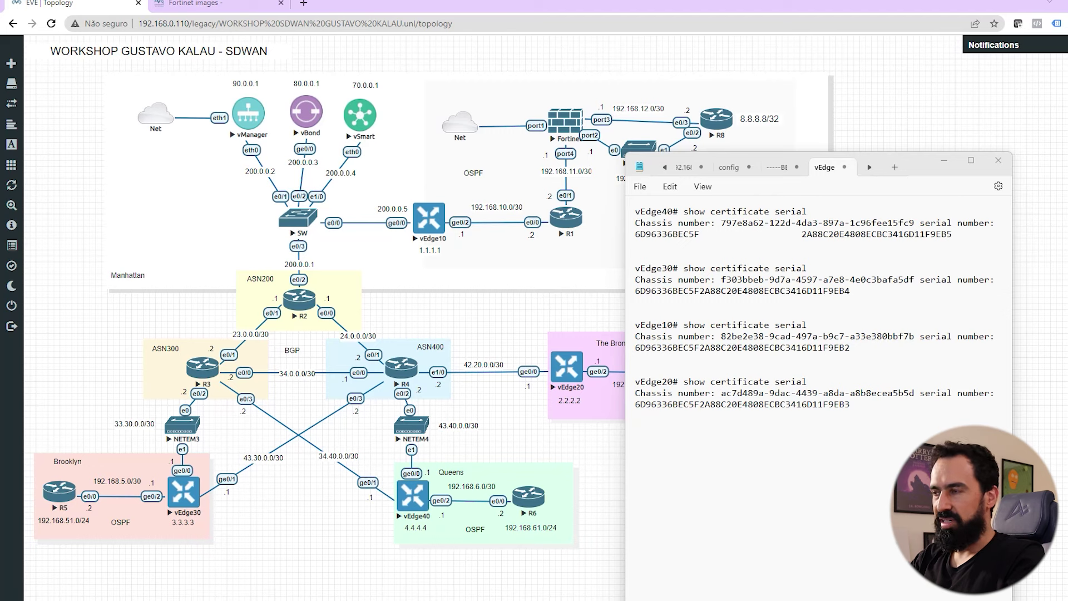
# In Notepad, paste a sample request vedge add line and put vEdge40's chassis number in it.
pyautogui.click(735, 468)
pyautogui.hotkey('ctrl', 'v')
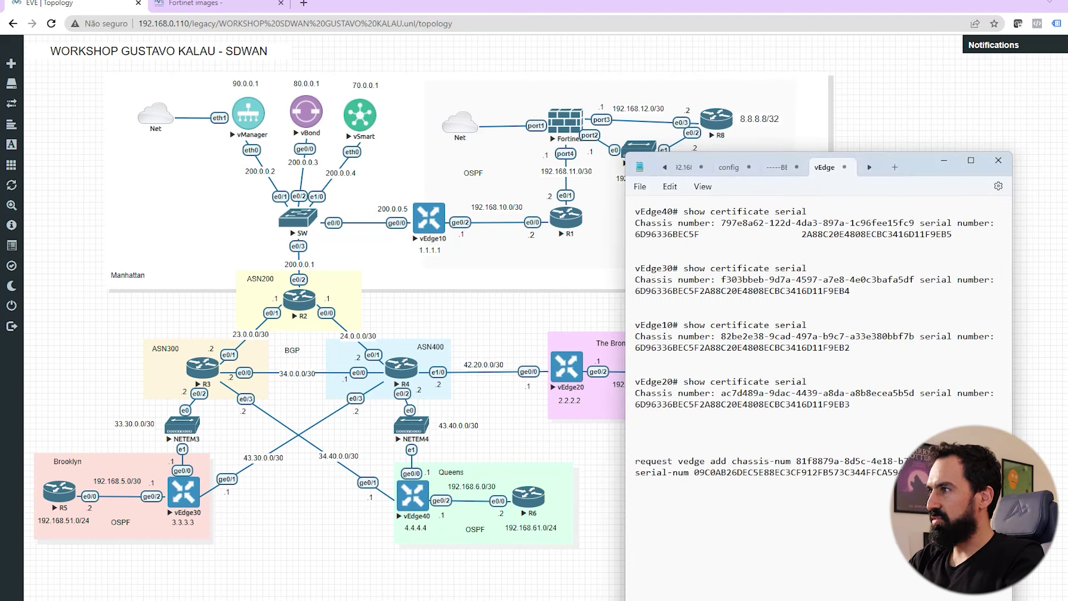
pyautogui.moveTo(626, 458); pyautogui.dragTo(225, 459)
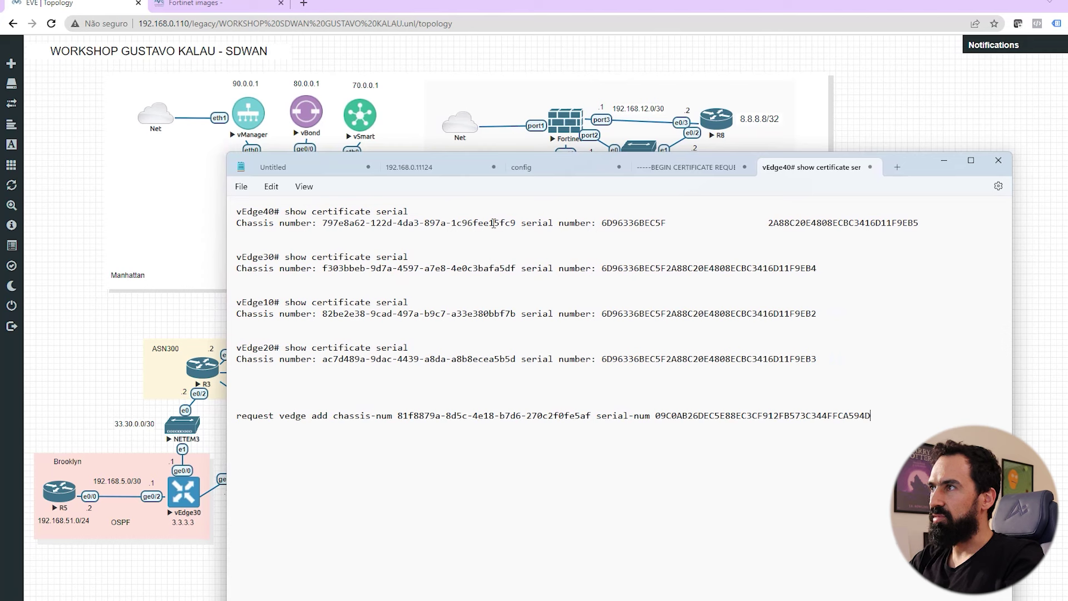
pyautogui.moveTo(519, 223); pyautogui.dragTo(321, 223)
pyautogui.hotkey('ctrl', 'c')
pyautogui.moveTo(398, 416); pyautogui.dragTo(591, 416)
pyautogui.hotkey('ctrl', 'v')
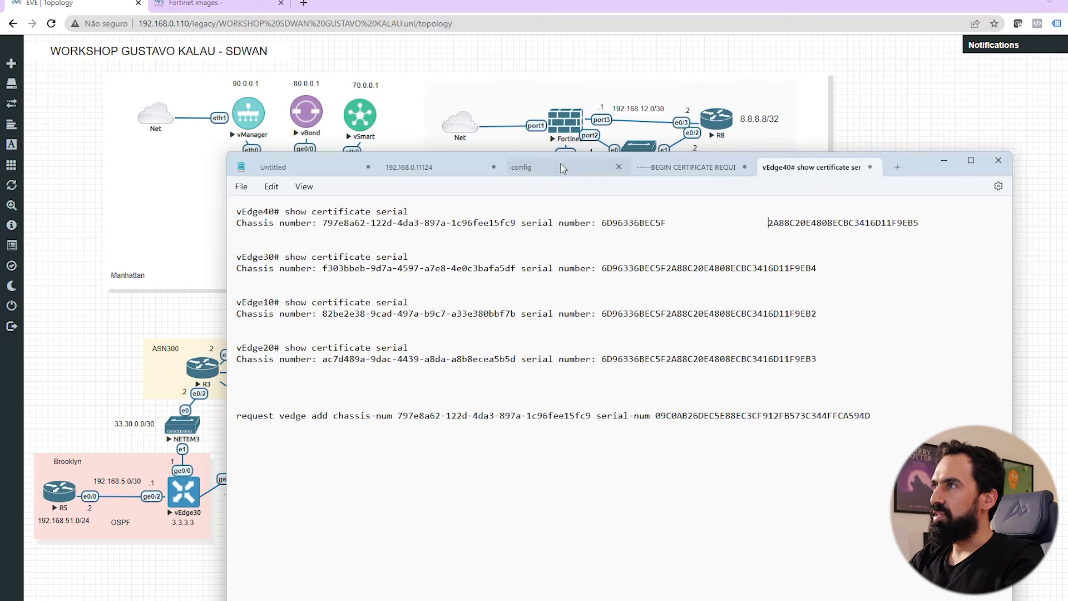
pyautogui.moveTo(680, 598)
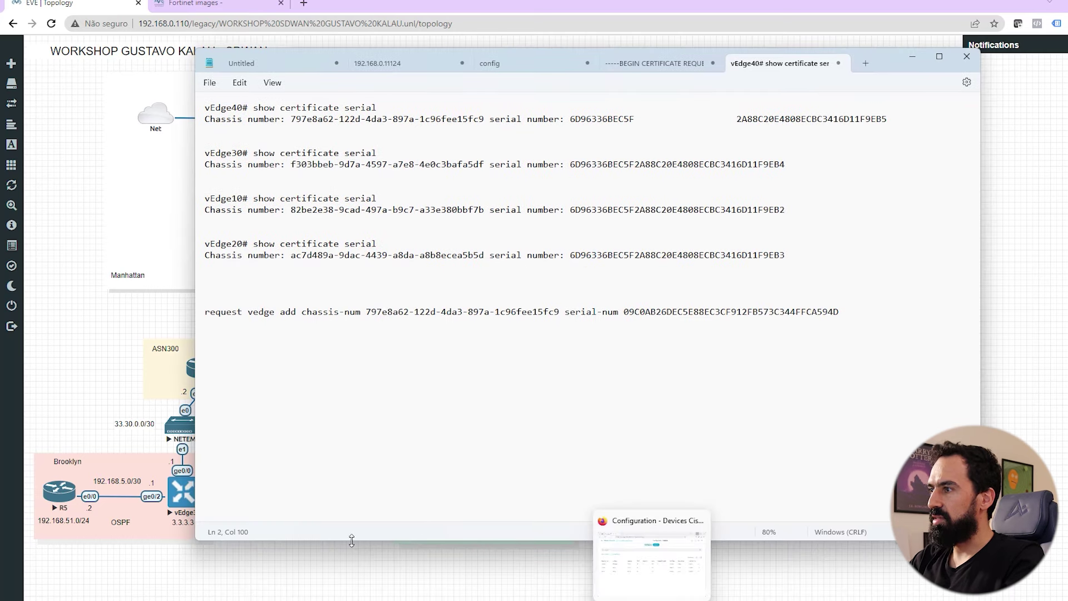
pyautogui.press('Return')
# Join vEdge40's serial number into one string, insert it into the request line, and copy the line.
pyautogui.moveTo(736, 121); pyautogui.dragTo(637, 119)
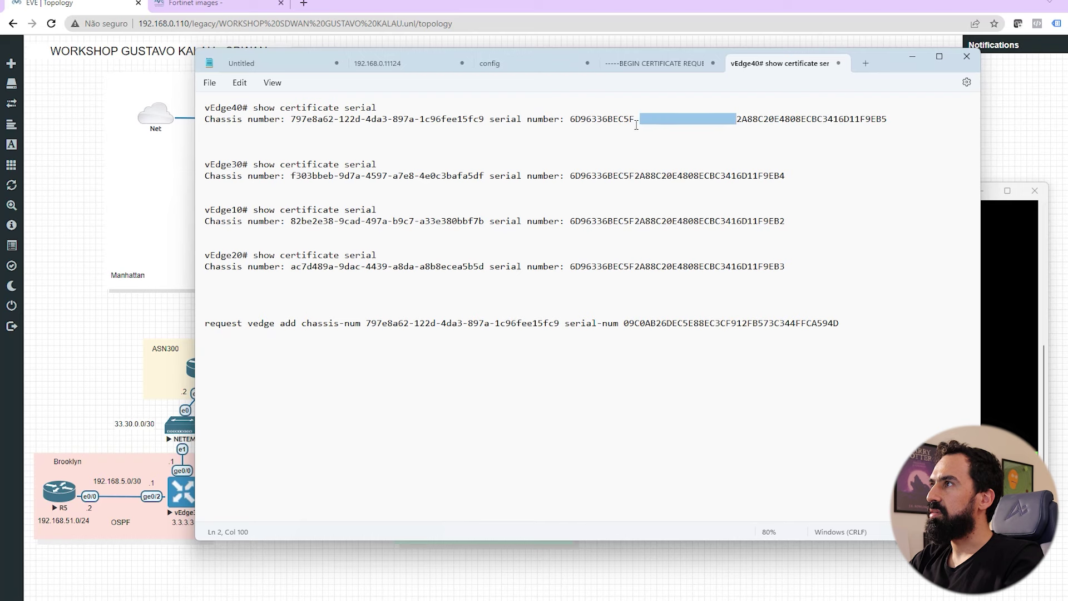
pyautogui.press('BackSpace')
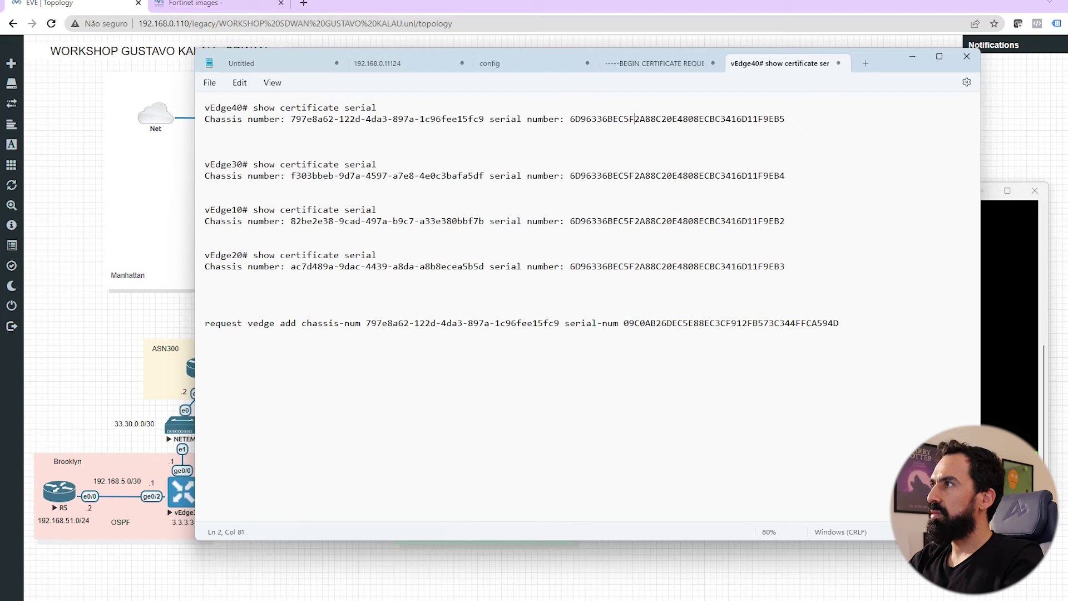
pyautogui.moveTo(786, 119); pyautogui.dragTo(570, 120)
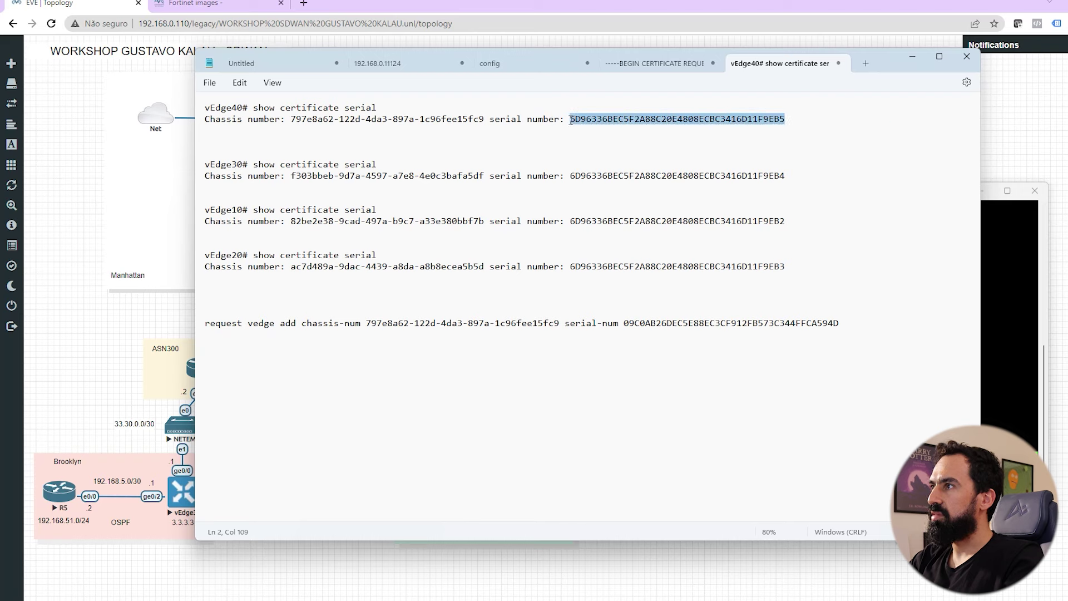
pyautogui.hotkey('ctrl', 'c')
pyautogui.moveTo(839, 324); pyautogui.dragTo(623, 323)
pyautogui.hotkey('ctrl', 'v')
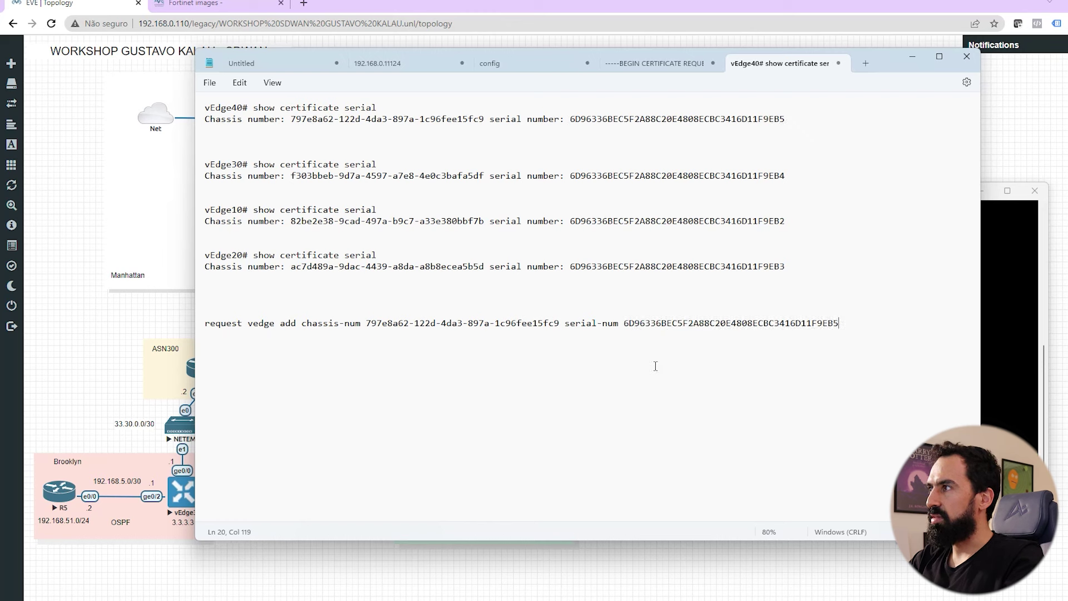
pyautogui.moveTo(845, 326); pyautogui.dragTo(202, 333)
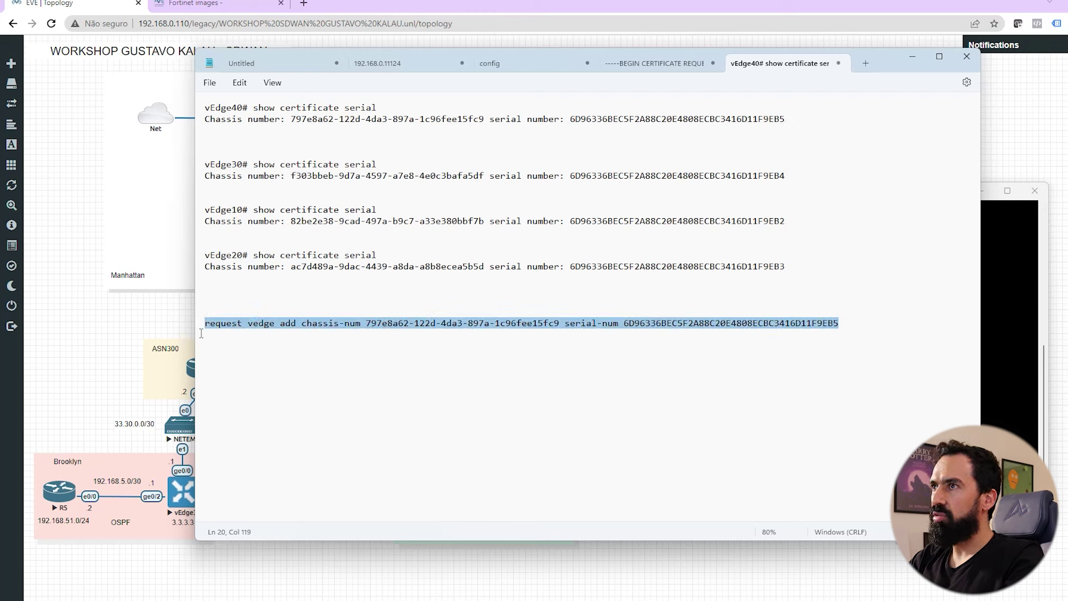
pyautogui.hotkey('ctrl', 'c')
# Paste the finished request line three more times to get four request lines.
pyautogui.press('End')
pyautogui.press('Return')
pyautogui.press('Return')
pyautogui.hotkey('ctrl', 'v')
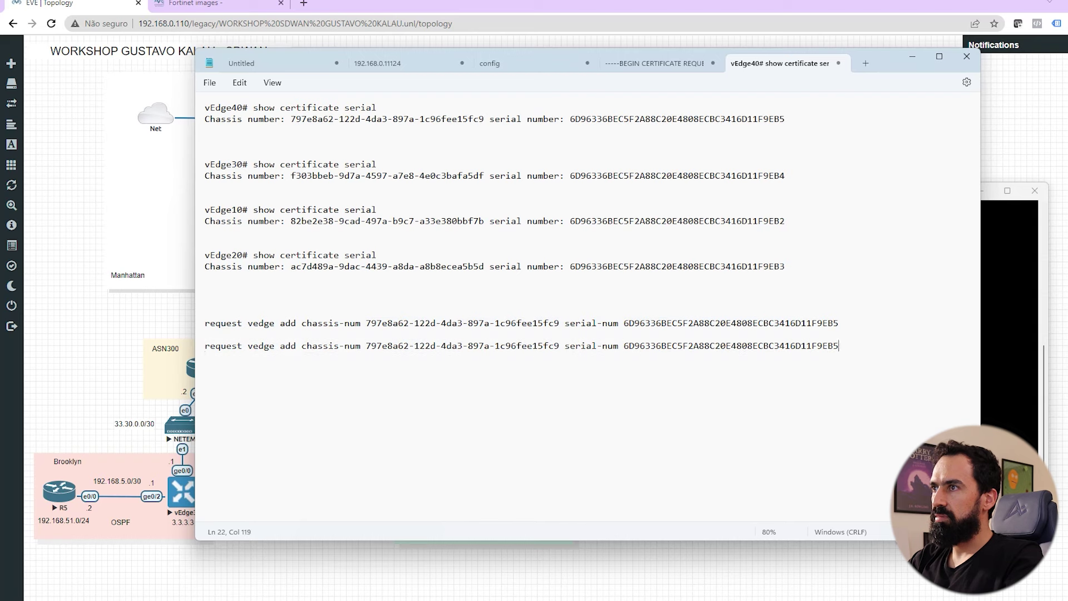
pyautogui.hotkey('ctrl', 'v')
pyautogui.press('Return')
pyautogui.press('Return')
pyautogui.hotkey('ctrl', 'v')
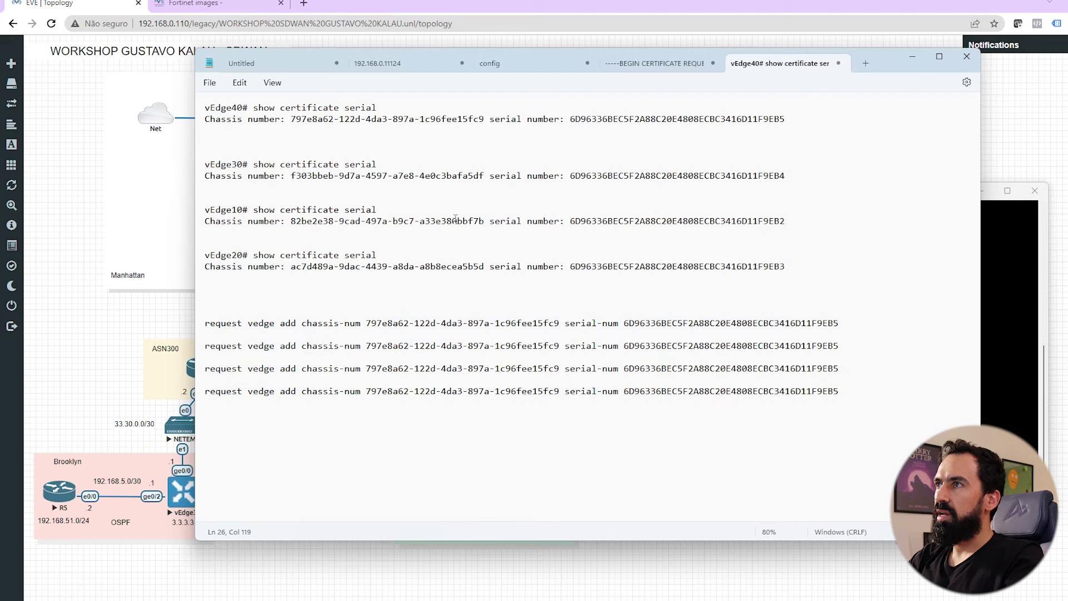
# Replace the chassis numbers on lines two to four with vEdge30's, vEdge10's and vEdge20's.
pyautogui.moveTo(485, 176); pyautogui.dragTo(292, 176)
pyautogui.hotkey('ctrl', 'c')
pyautogui.moveTo(559, 346); pyautogui.dragTo(366, 346)
pyautogui.hotkey('ctrl', 'v')
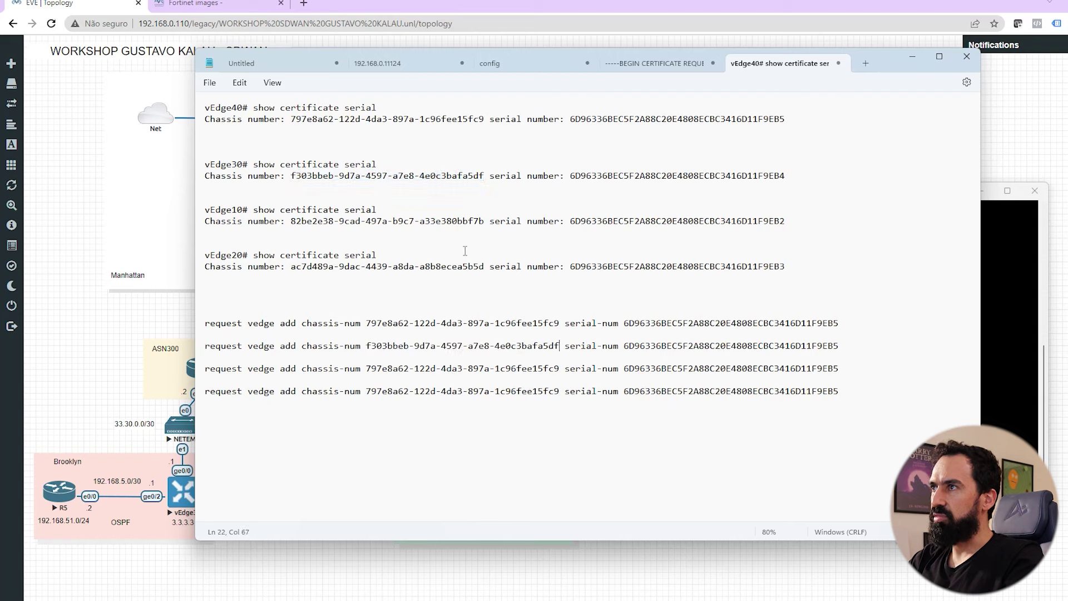
pyautogui.moveTo(484, 221); pyautogui.dragTo(291, 223)
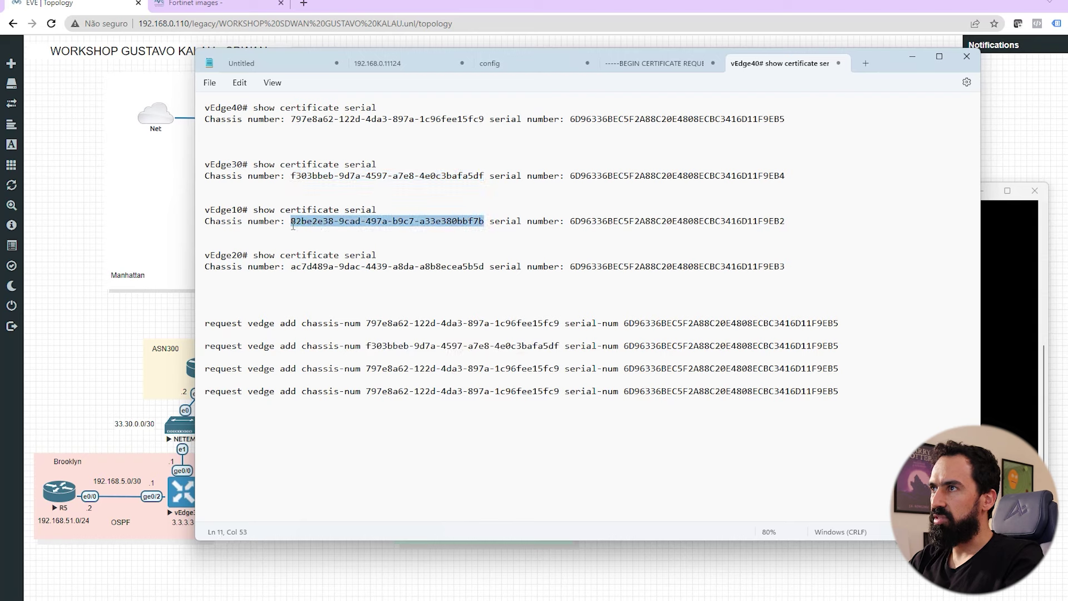
pyautogui.moveTo(560, 368); pyautogui.dragTo(369, 368)
pyautogui.hotkey('ctrl', 'v')
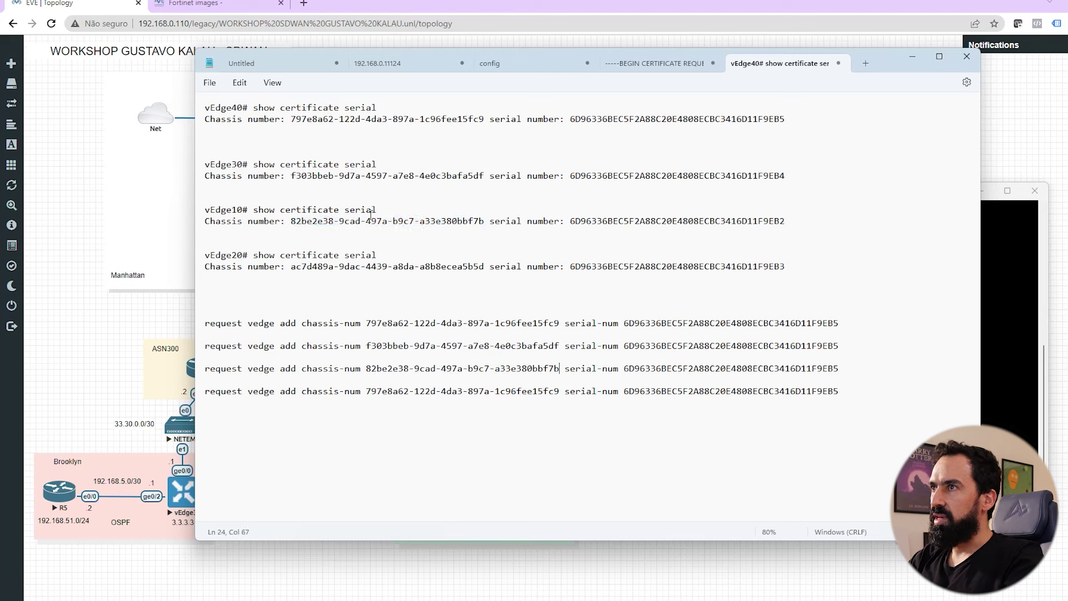
pyautogui.moveTo(484, 266); pyautogui.dragTo(292, 266)
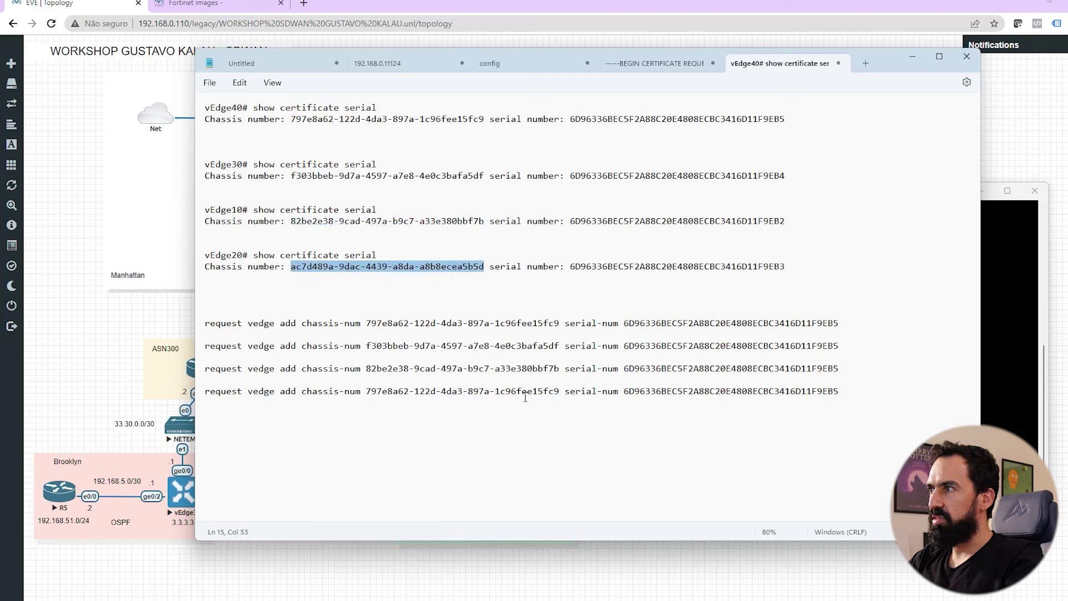
pyautogui.moveTo(559, 391); pyautogui.dragTo(366, 391)
pyautogui.hotkey('ctrl', 'v')
# Fill in the vEdge30, vEdge10 and vEdge20 serials, fix the last digit to 3, and select all four lines.
pyautogui.moveTo(567, 177); pyautogui.dragTo(756, 184)
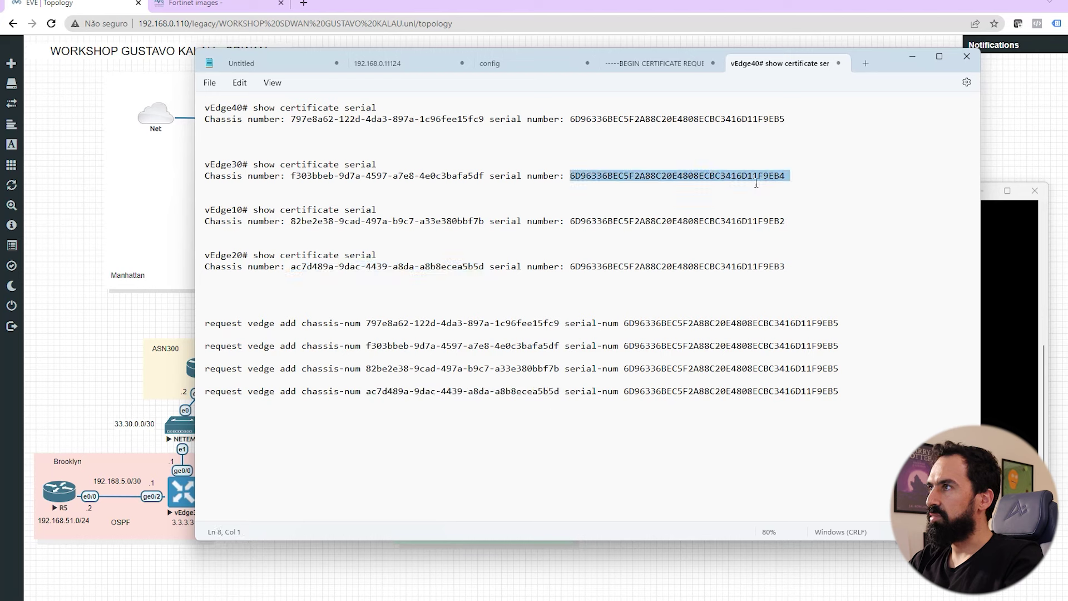
pyautogui.moveTo(785, 221); pyautogui.dragTo(577, 222)
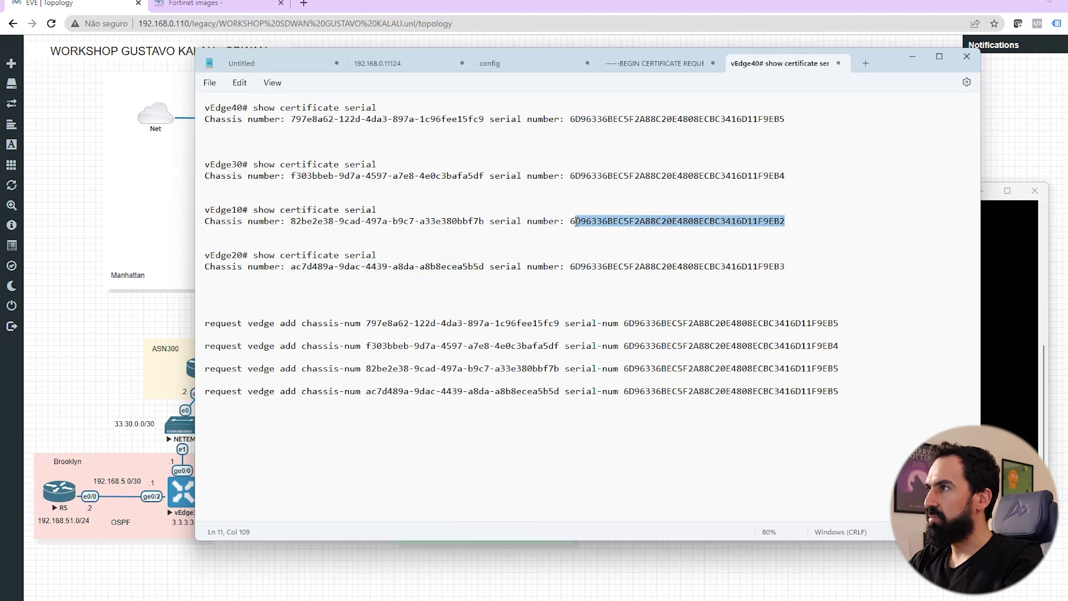
pyautogui.moveTo(785, 266); pyautogui.dragTo(571, 270)
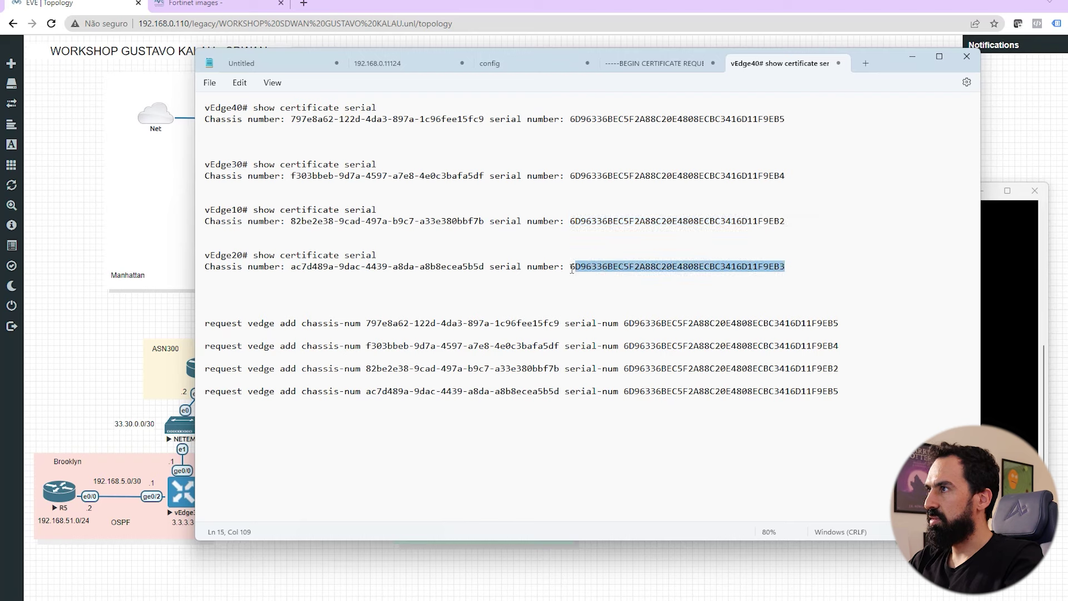
pyautogui.click(839, 390)
pyautogui.press('BackSpace')
pyautogui.write('3')
pyautogui.moveTo(839, 391); pyautogui.dragTo(199, 323)
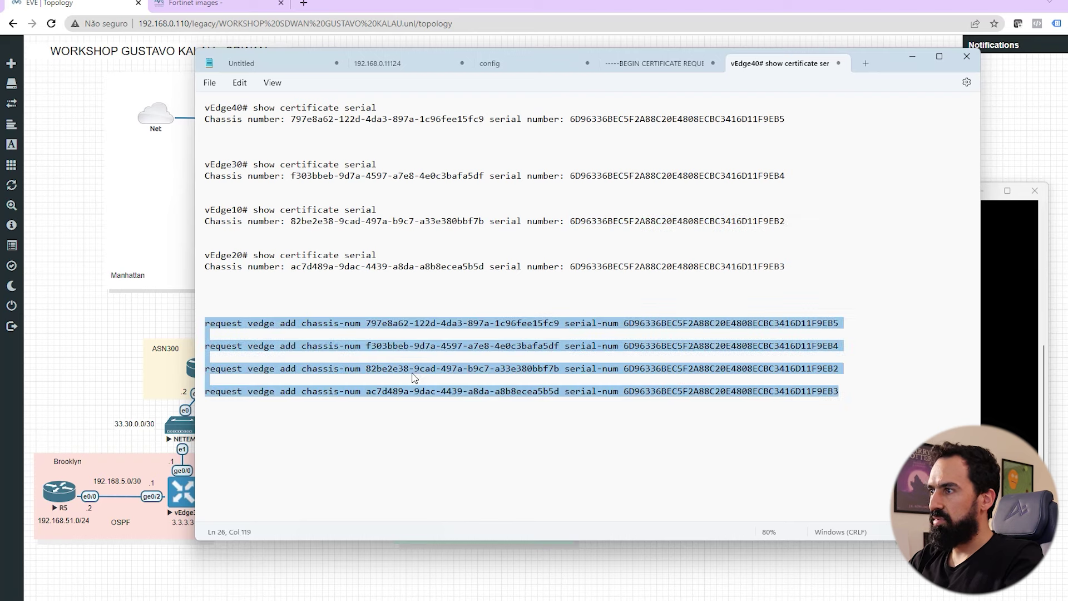
# Exit to the vManager CLI and paste the four request vedge add commands there.
pyautogui.click(578, 599)
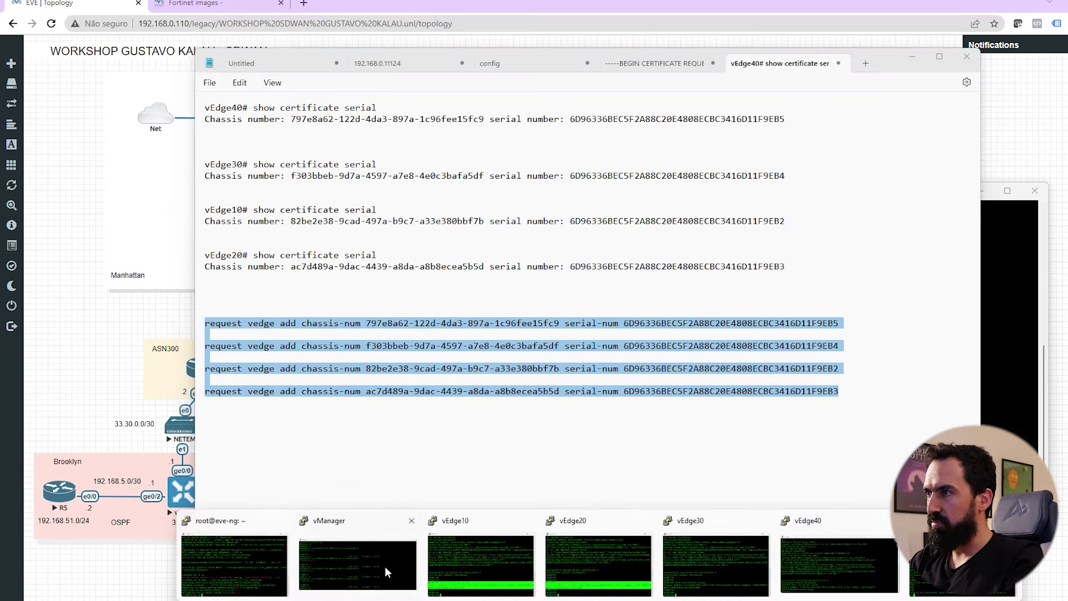
pyautogui.click(385, 566)
pyautogui.press('Return')
pyautogui.press('Return')
pyautogui.write('exit')
pyautogui.press('Return')
pyautogui.rightClick(469, 405)
pyautogui.press('Return')
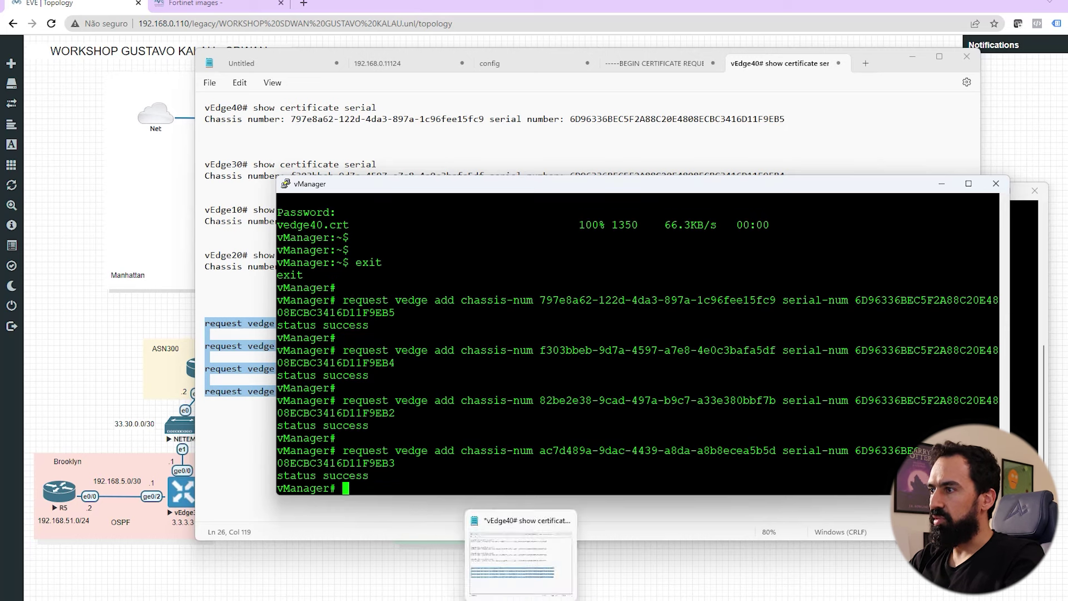
pyautogui.moveTo(578, 599)
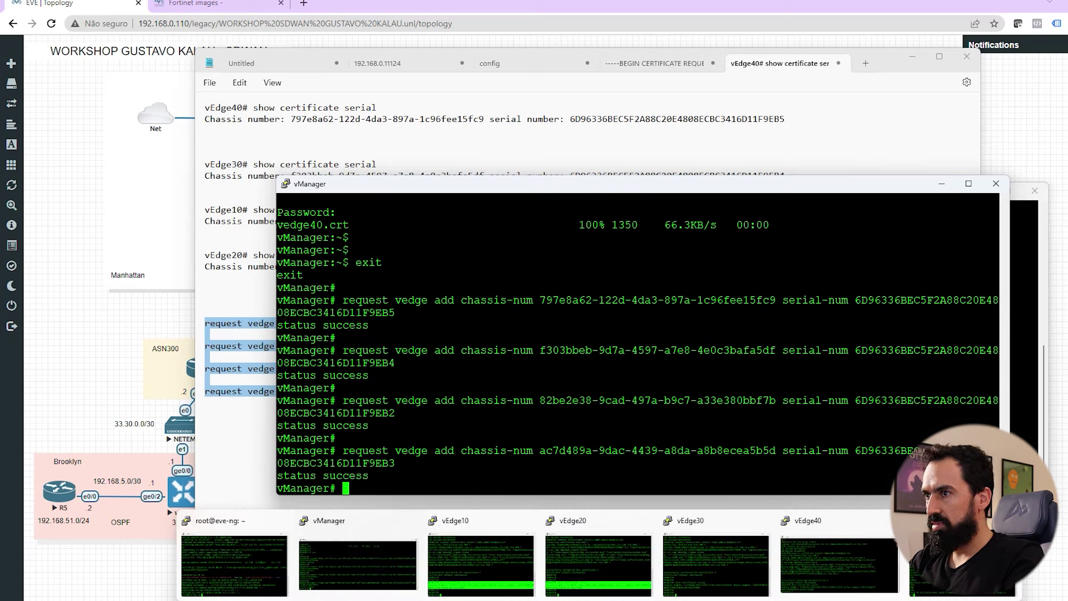
# Minimize Notepad and open the vBond console from the EVE-NG lab topology.
pyautogui.click(907, 61)
pyautogui.click(912, 57)
pyautogui.click(906, 116)
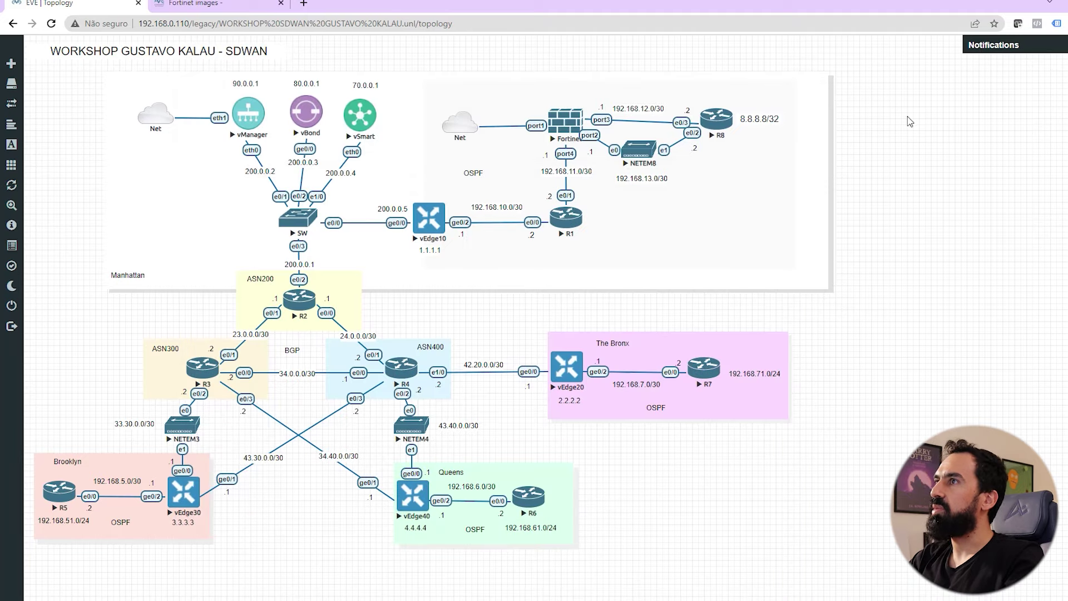
pyautogui.click(306, 114)
# Log in to vBond as admin and paste the four request vedge add commands.
pyautogui.write('admin')
pyautogui.press('Return')
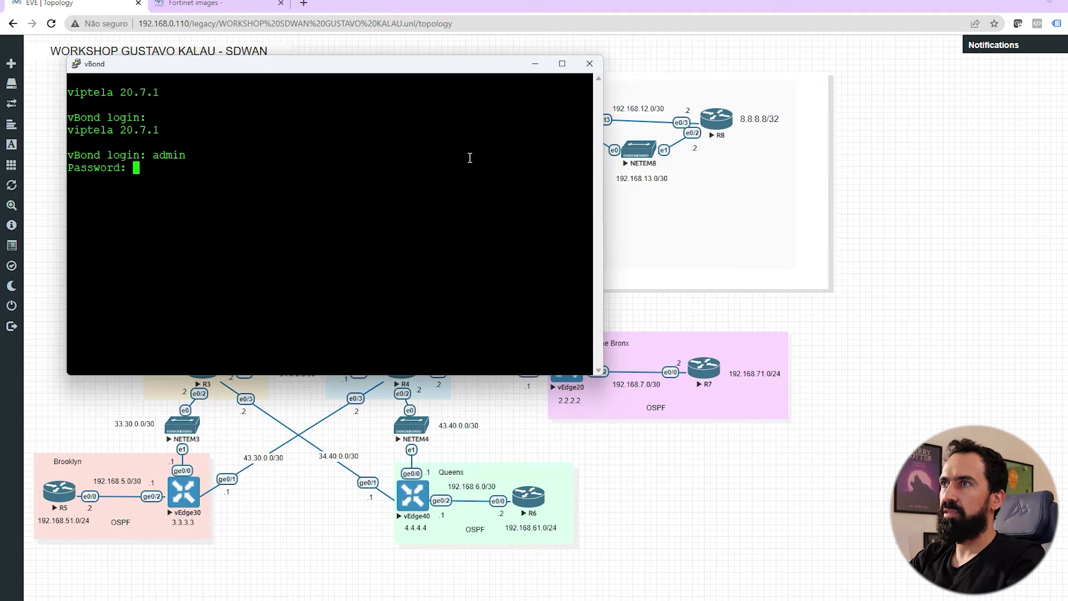
pyautogui.write('admin')
pyautogui.press('Return')
pyautogui.rightClick(266, 275)
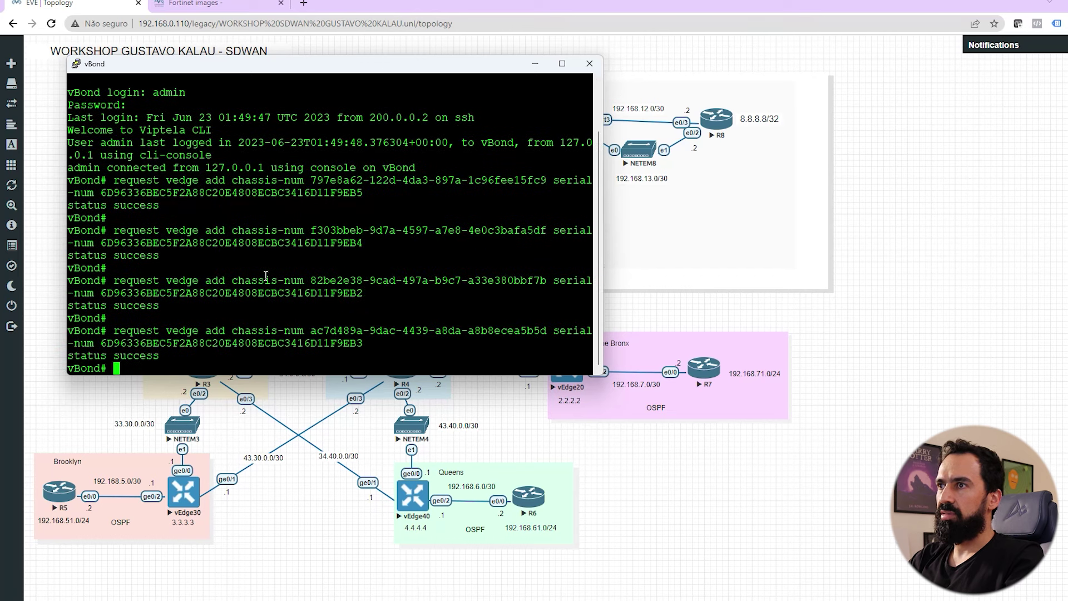
pyautogui.click(1045, 547)
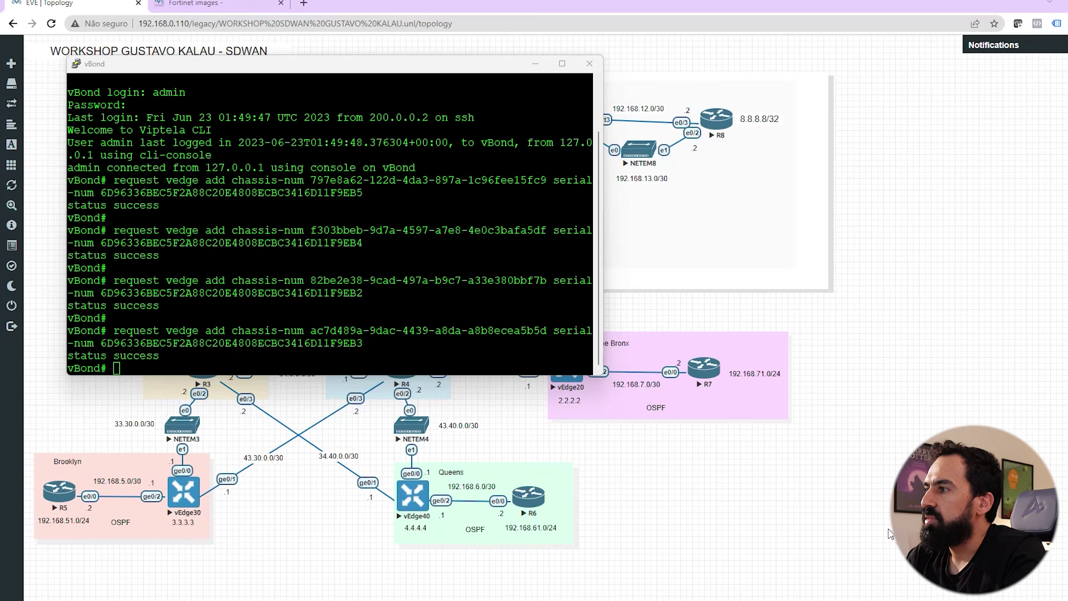
pyautogui.hotkey('alt', 'Tab')
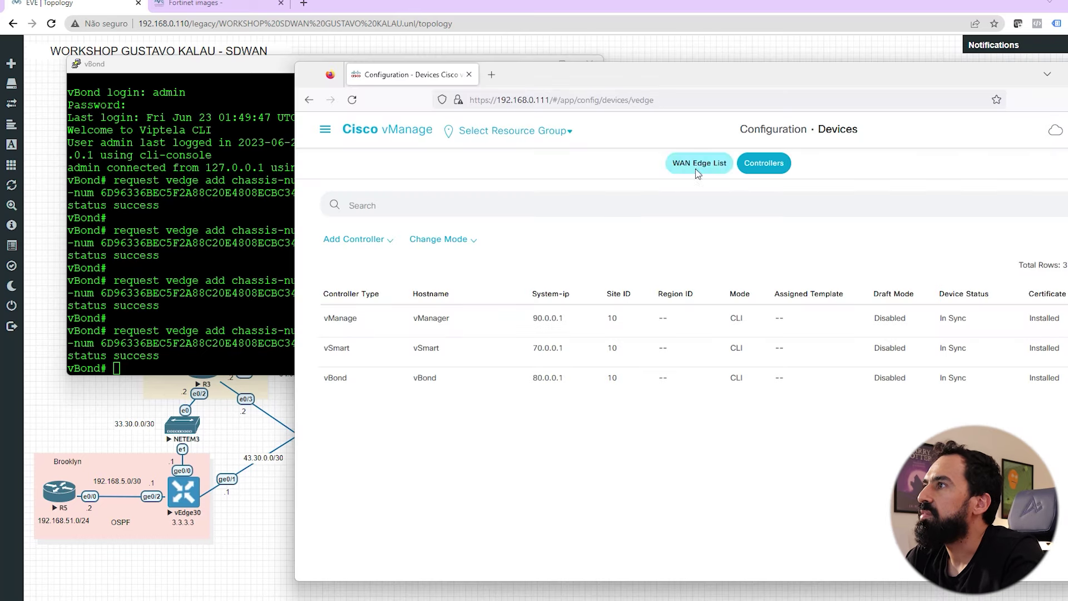
# Show the WAN Edge device list and reload it until all four vEdges appear.
pyautogui.click(697, 166)
pyautogui.moveTo(664, 83); pyautogui.dragTo(491, 86)
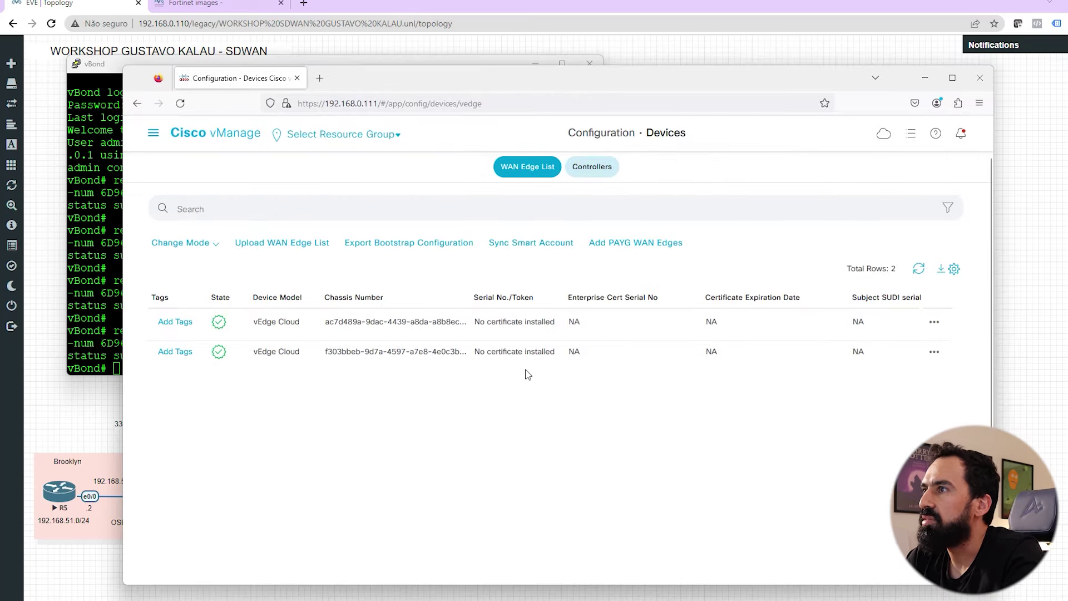
pyautogui.click(919, 269)
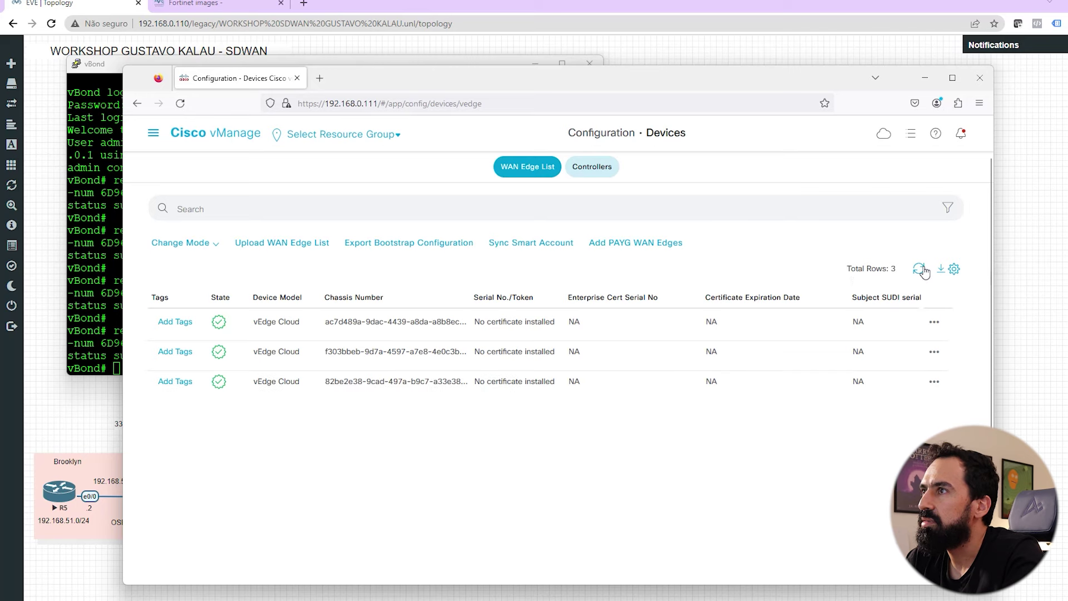
pyautogui.click(919, 269)
pyautogui.click(920, 269)
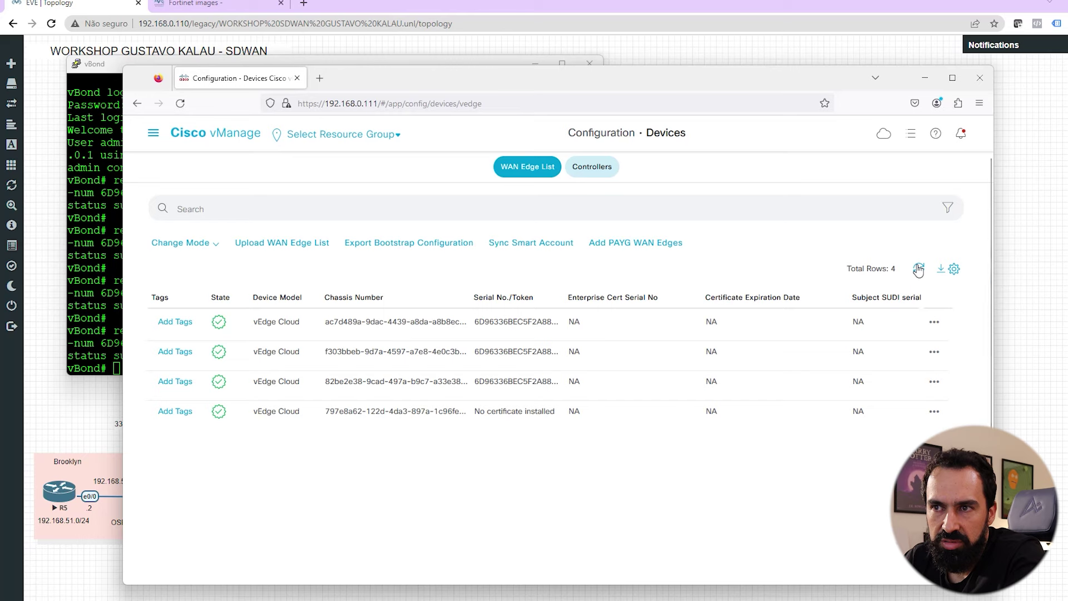
# Go to Monitor > Devices and refresh the device status table.
pyautogui.click(155, 133)
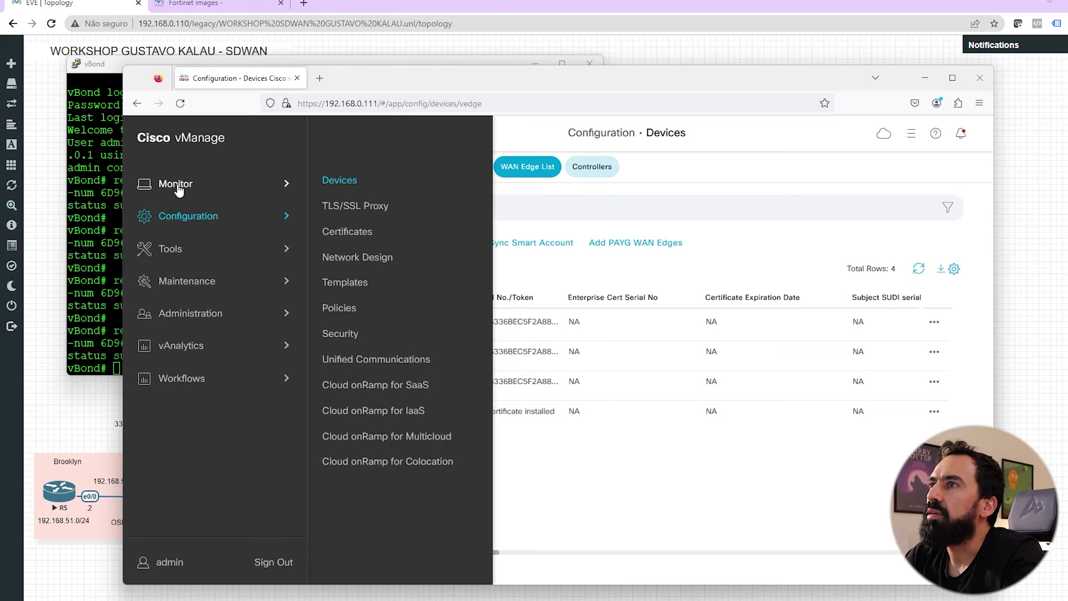
pyautogui.moveTo(181, 187)
pyautogui.click(344, 179)
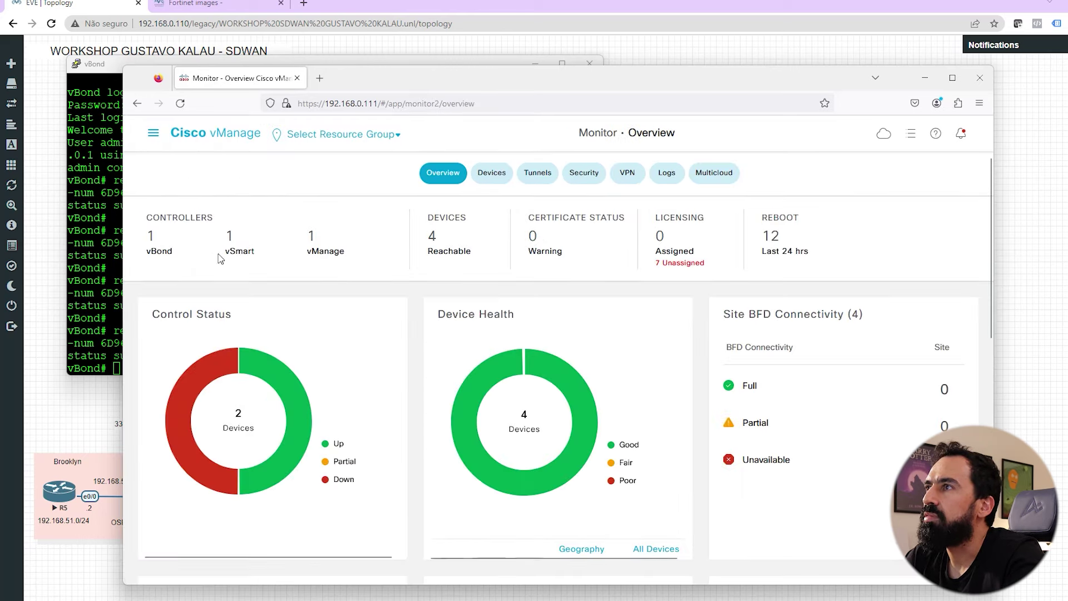
pyautogui.scroll(-3, 341, 274)
pyautogui.click(438, 288)
pyautogui.scroll(-2, 438, 287)
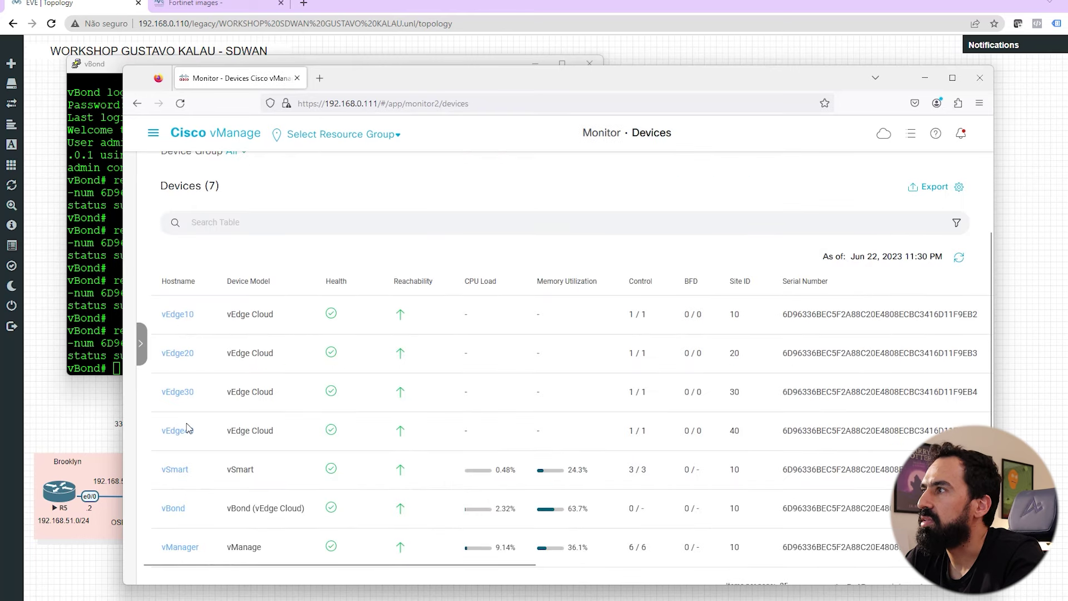
pyautogui.scroll(2, 889, 337)
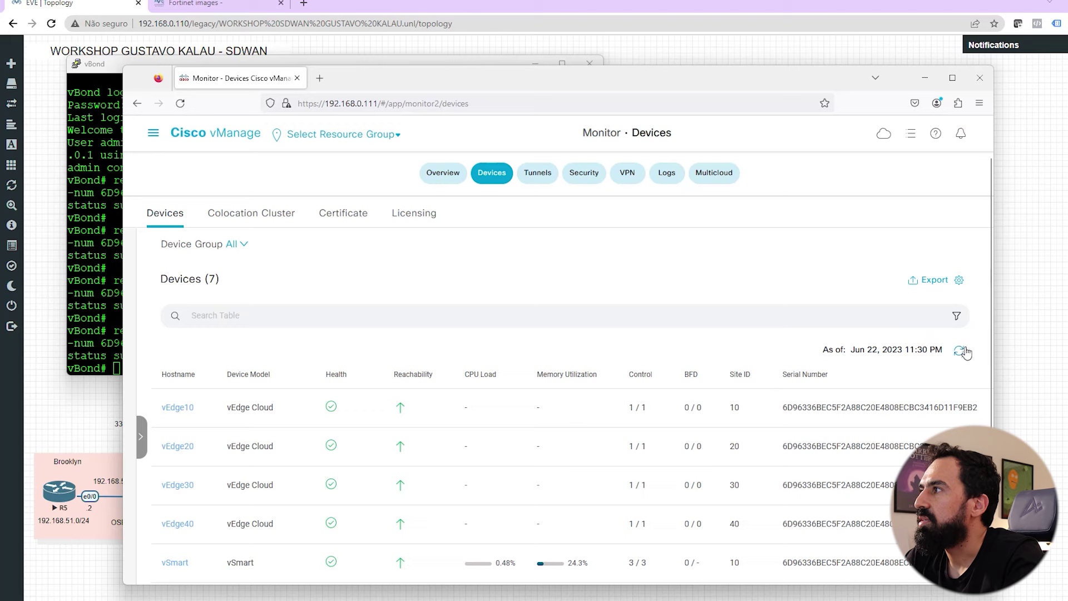
pyautogui.click(964, 351)
pyautogui.scroll(-3, 888, 363)
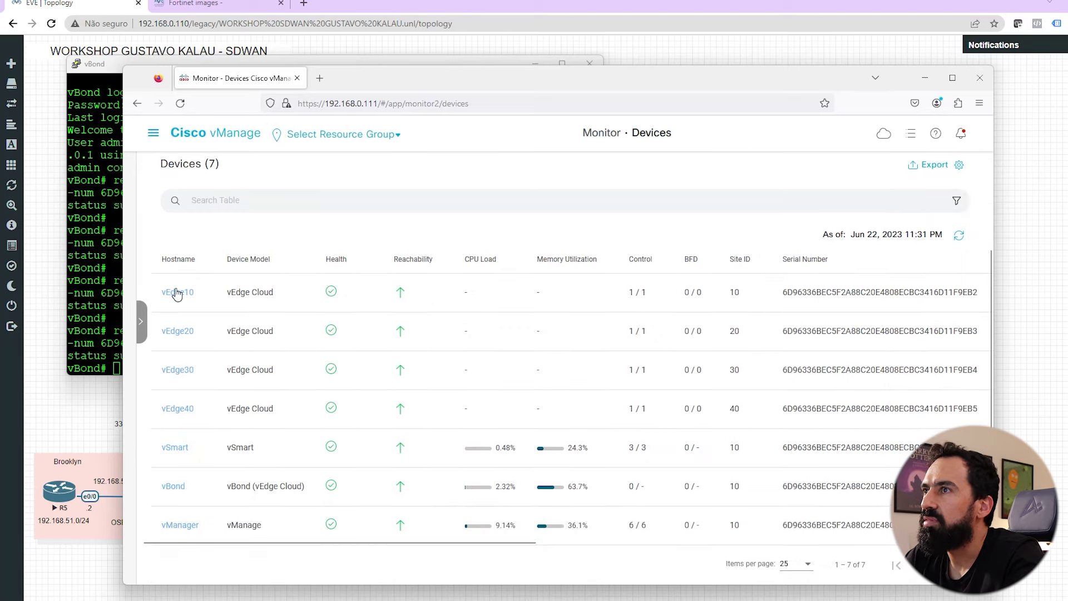
# View vEdge10's BFD History real-time data, which is empty, then return to the devices list.
pyautogui.click(176, 292)
pyautogui.scroll(-6, 251, 369)
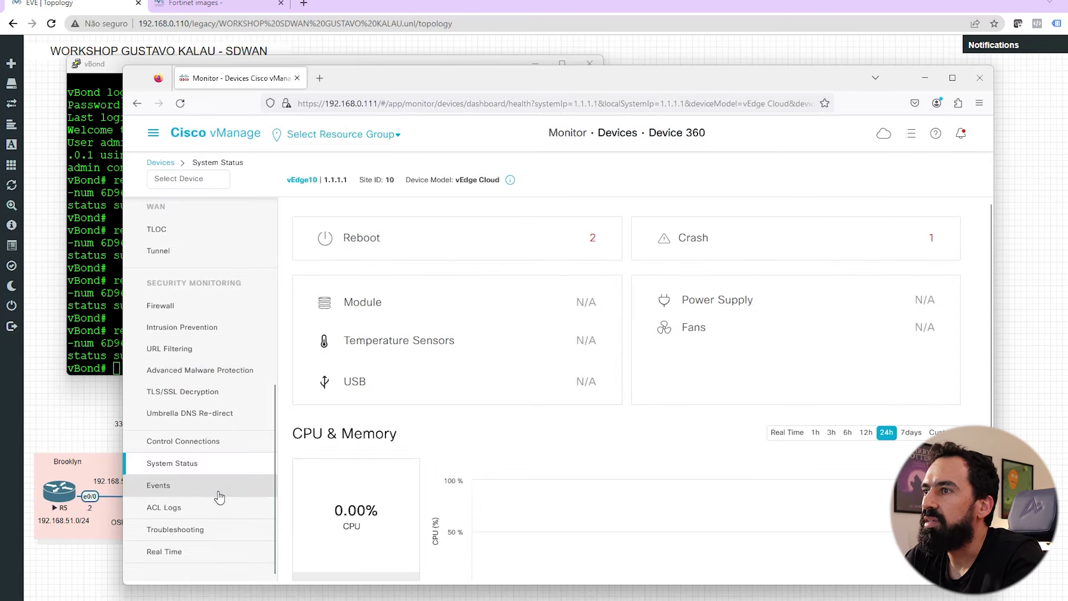
pyautogui.click(191, 557)
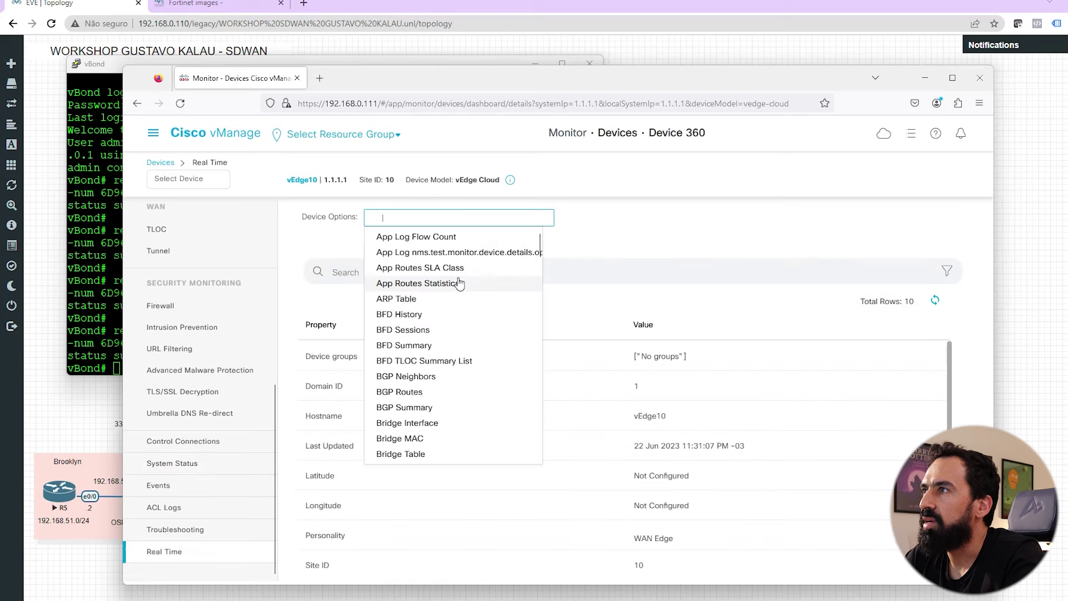
pyautogui.write('bfd')
pyautogui.press('Return')
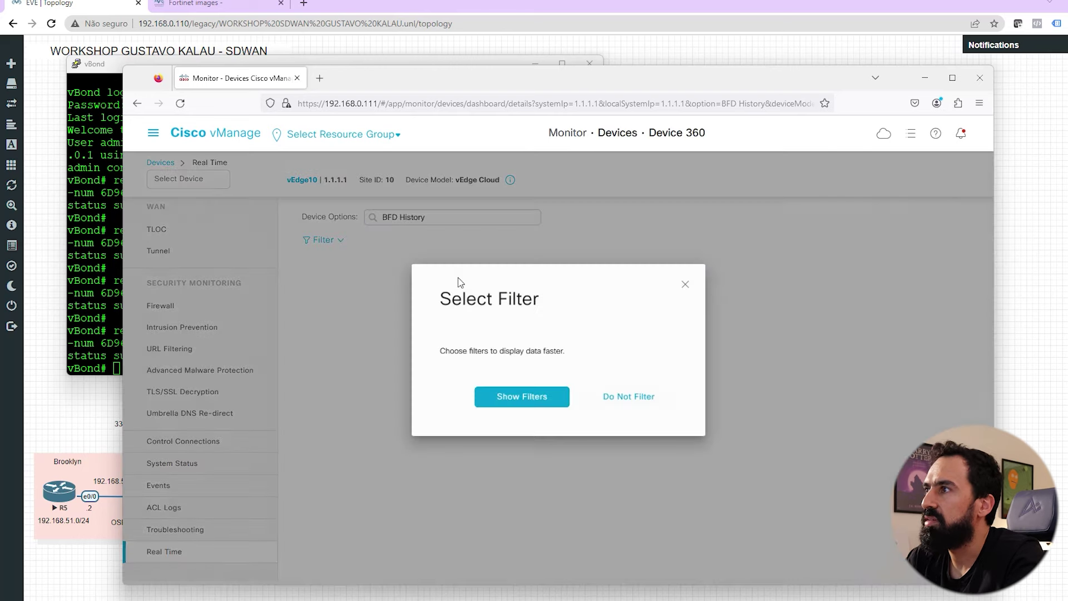
pyautogui.click(622, 460)
pyautogui.click(932, 303)
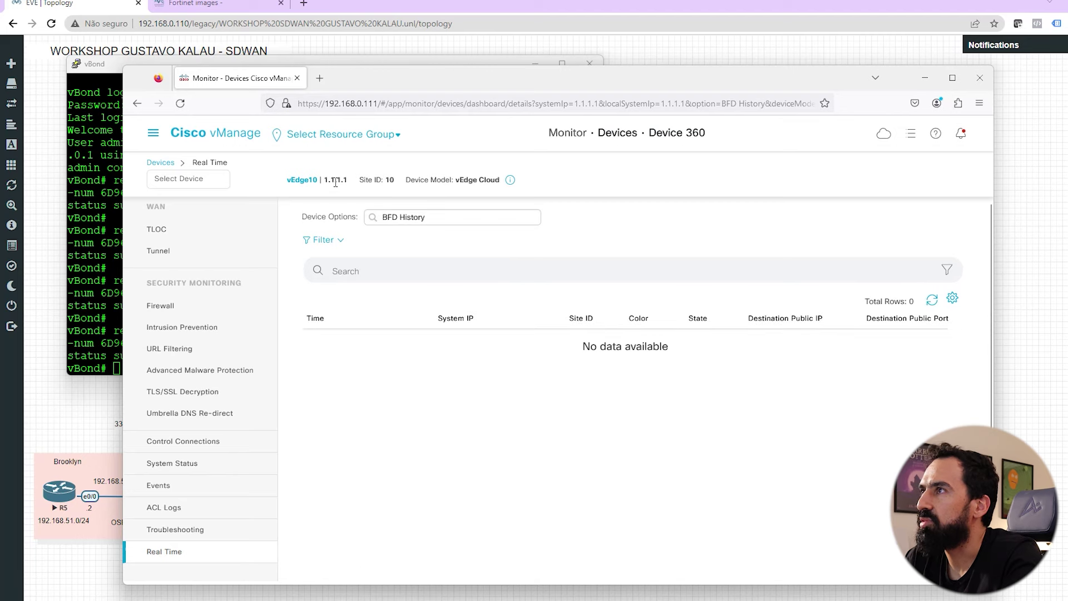
pyautogui.click(162, 162)
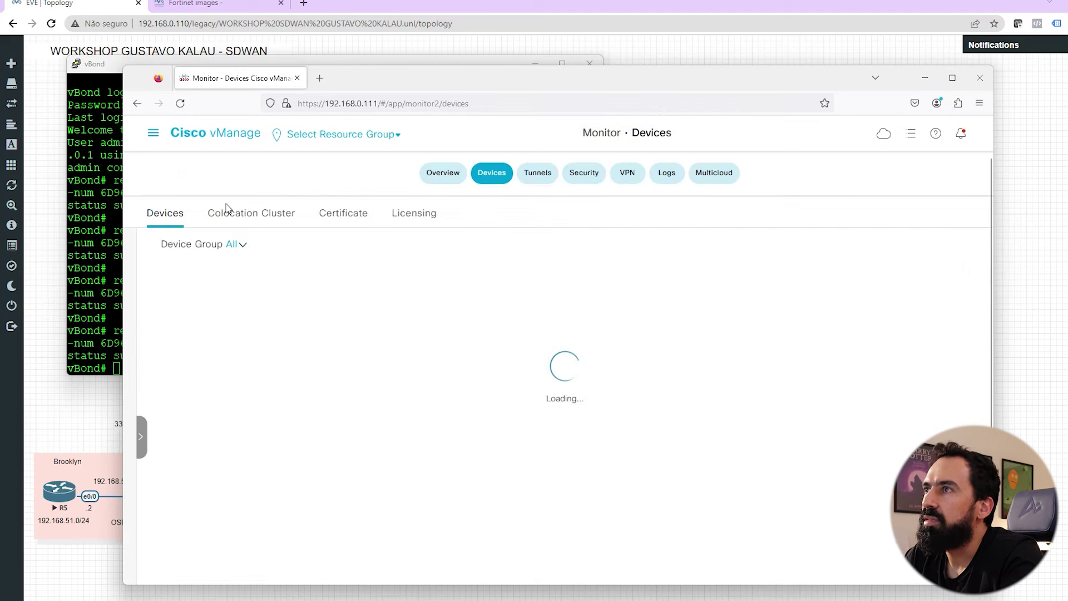
pyautogui.click(327, 443)
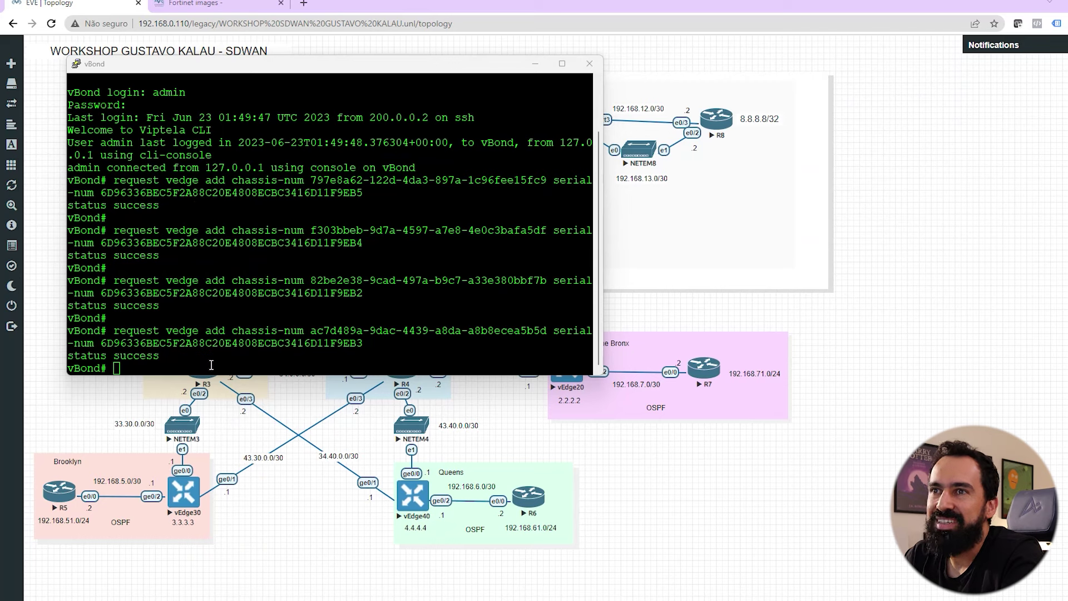
# Export all node configurations via the lab's More actions > Export all CFGs.
pyautogui.click(11, 164)
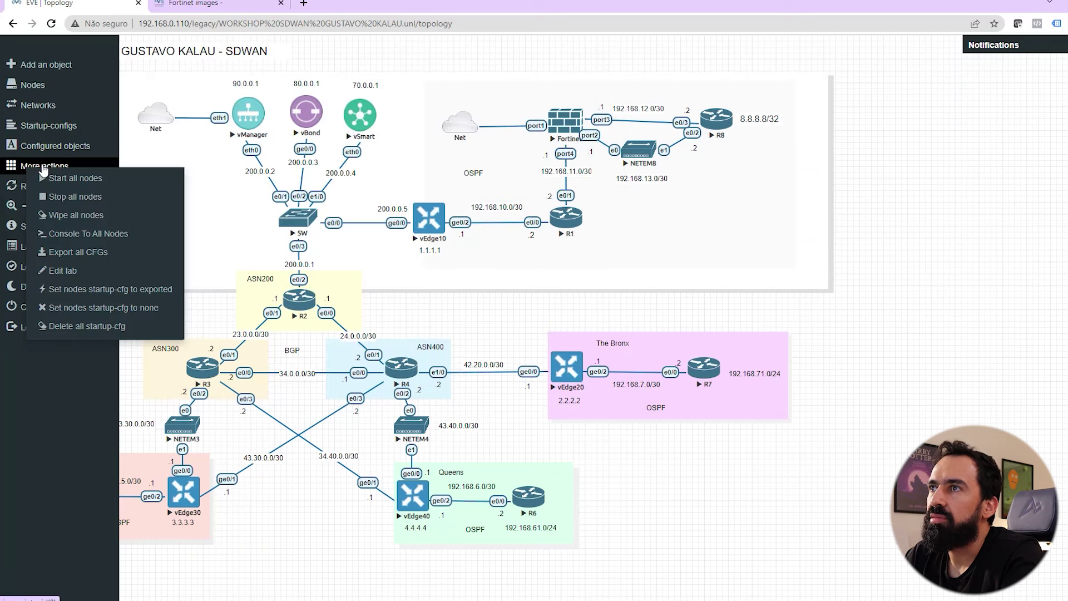
pyautogui.click(161, 248)
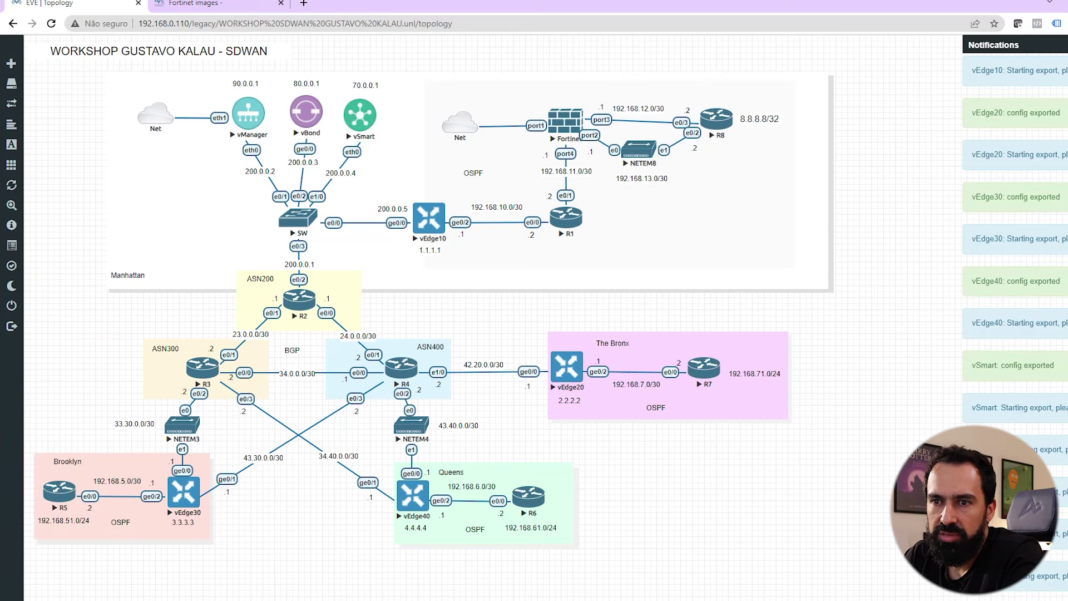
pyautogui.moveTo(534, 600)
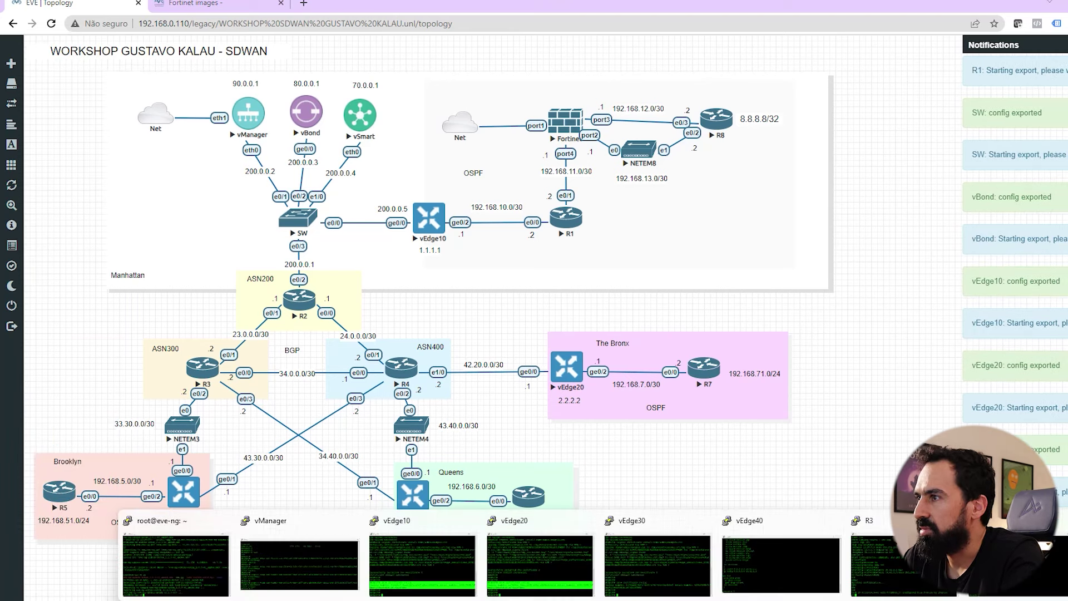
pyautogui.click(431, 563)
# Run 'show omp peers' on vEdge10 several times.
pyautogui.write('show ')
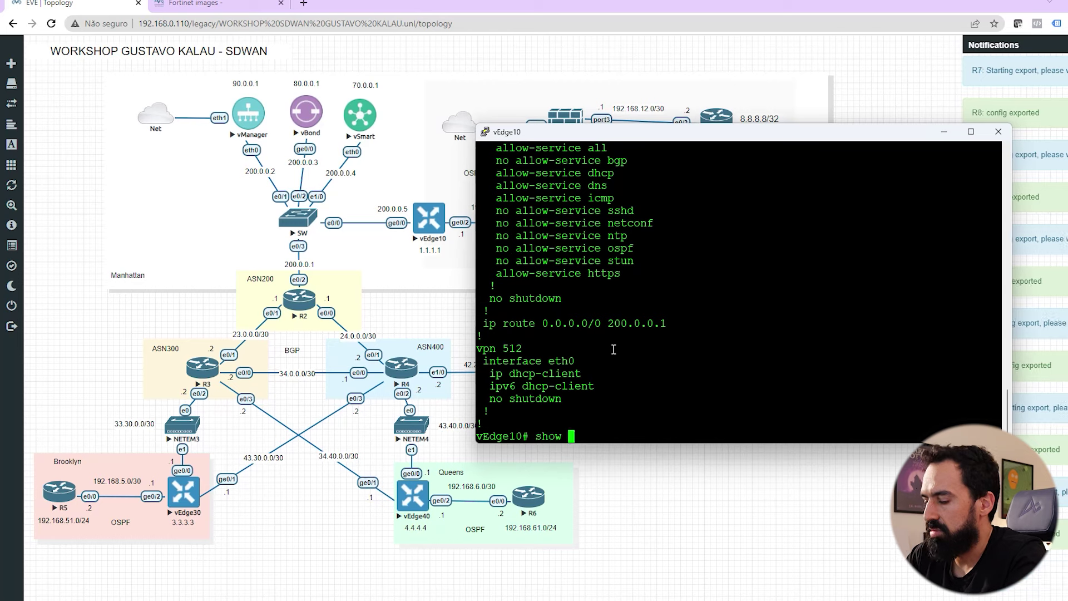
pyautogui.write('omp peers')
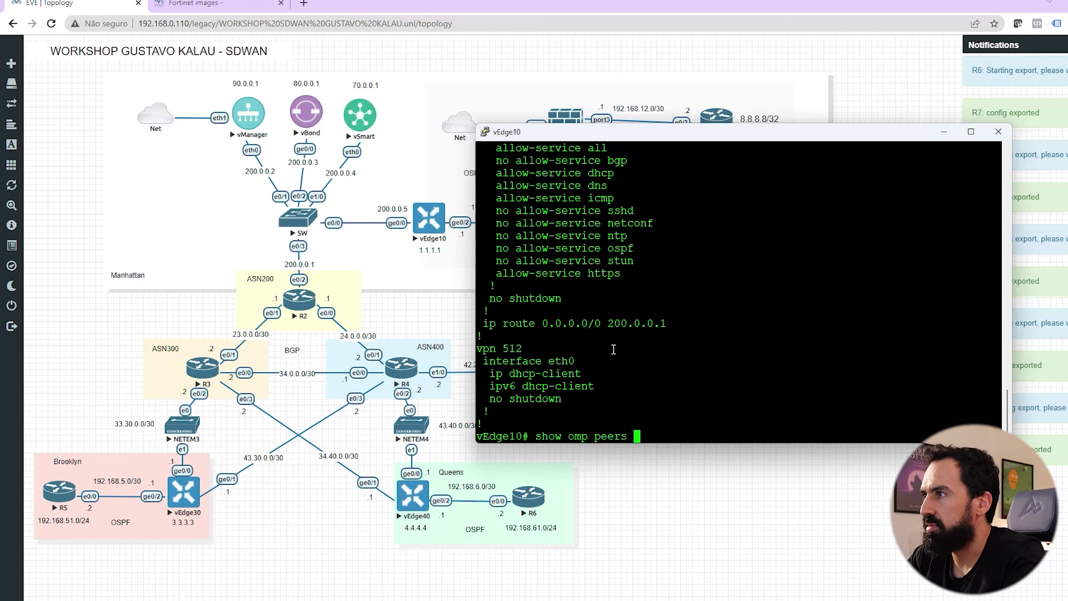
pyautogui.press('Return')
pyautogui.press('Return')
pyautogui.press('Up')
pyautogui.press('Return')
pyautogui.press('Return')
pyautogui.press('Return')
pyautogui.press('Return')
pyautogui.write('s')
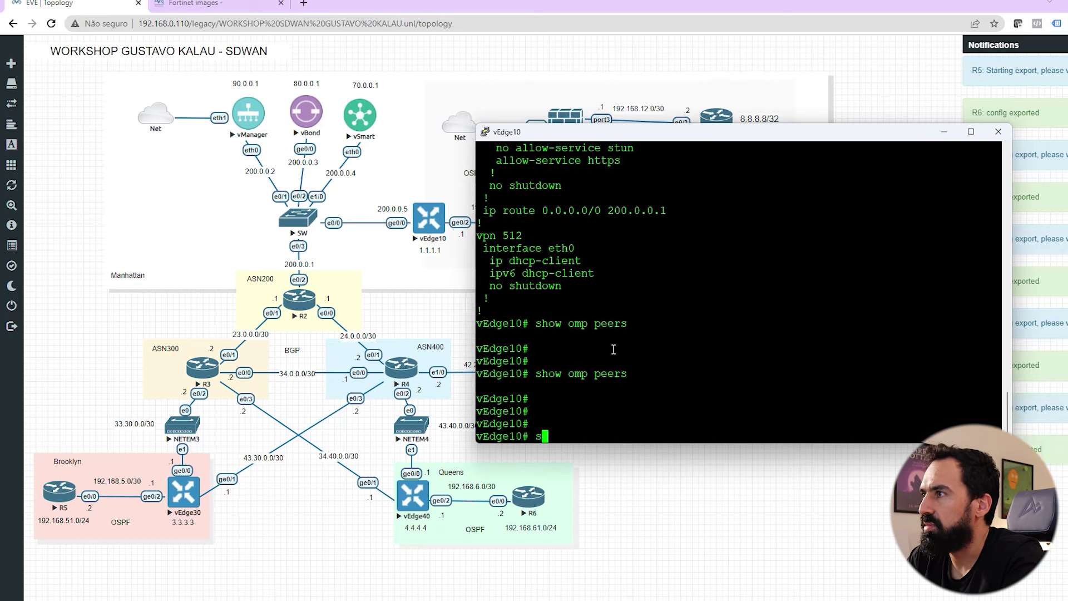
pyautogui.press('Up')
pyautogui.press('Return')
pyautogui.press('Return')
pyautogui.press('Return')
# Run 'show control connections' on vEdge10, then rerun 'show omp peers'.
pyautogui.write('show con')
pyautogui.press('?')
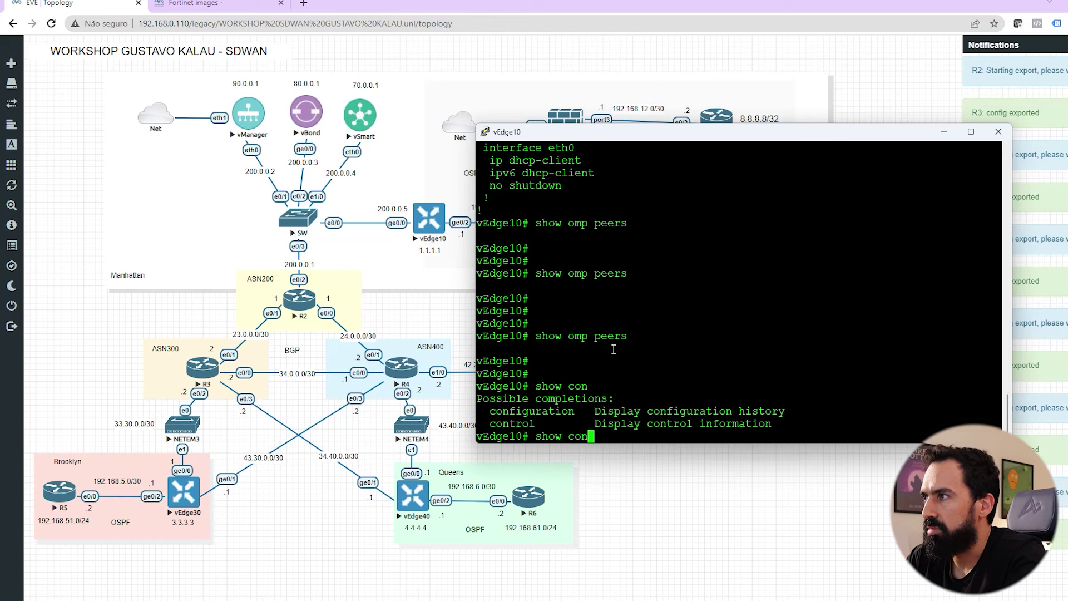
pyautogui.write('trol connections')
pyautogui.press('Return')
pyautogui.press('Return')
pyautogui.press('Return')
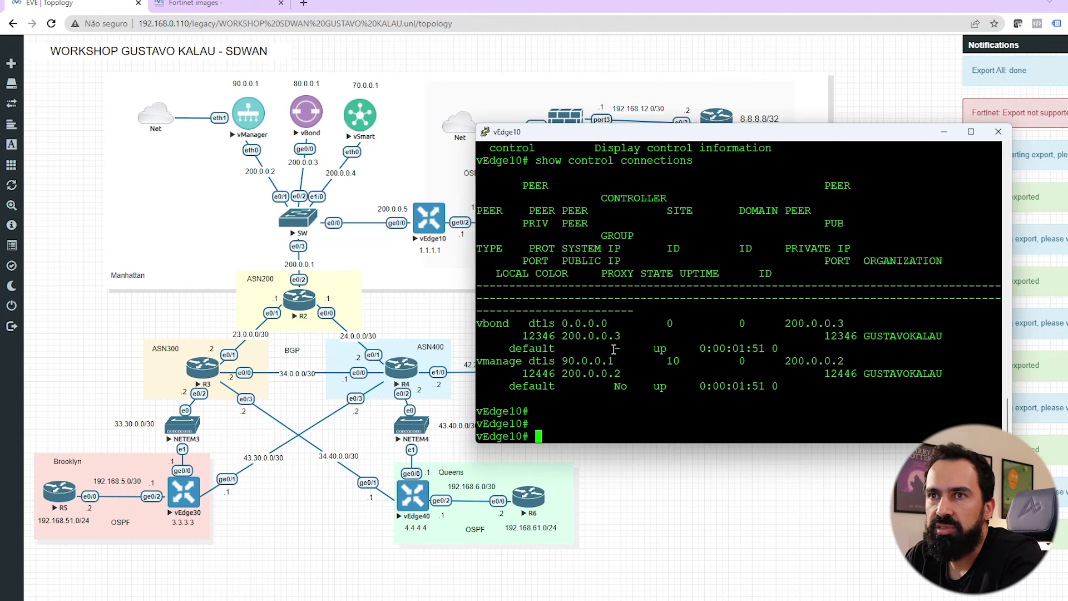
pyautogui.press('Up')
pyautogui.press('Up')
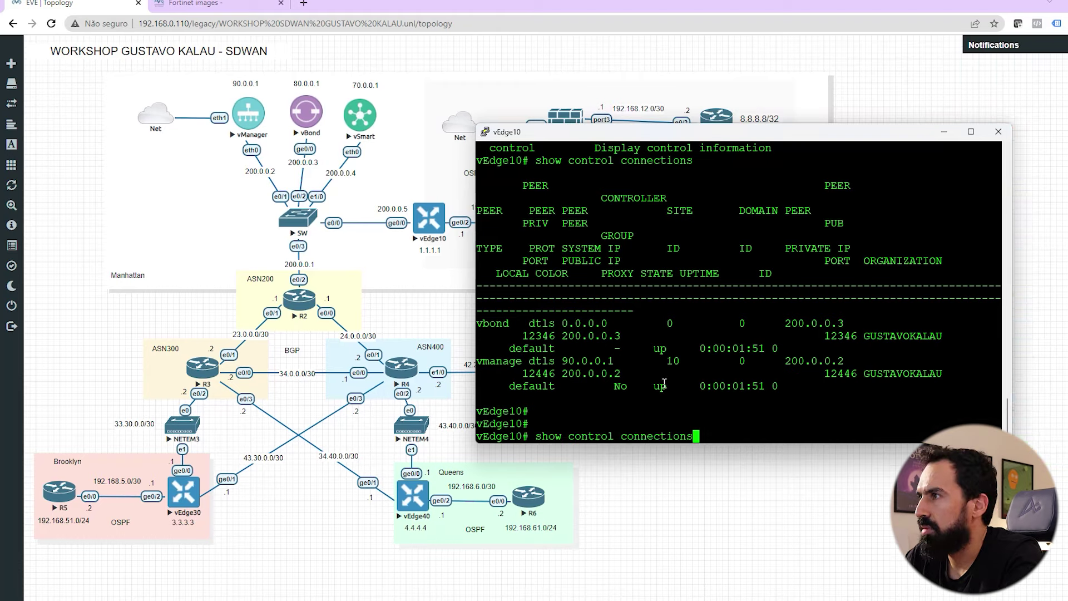
pyautogui.press('Return')
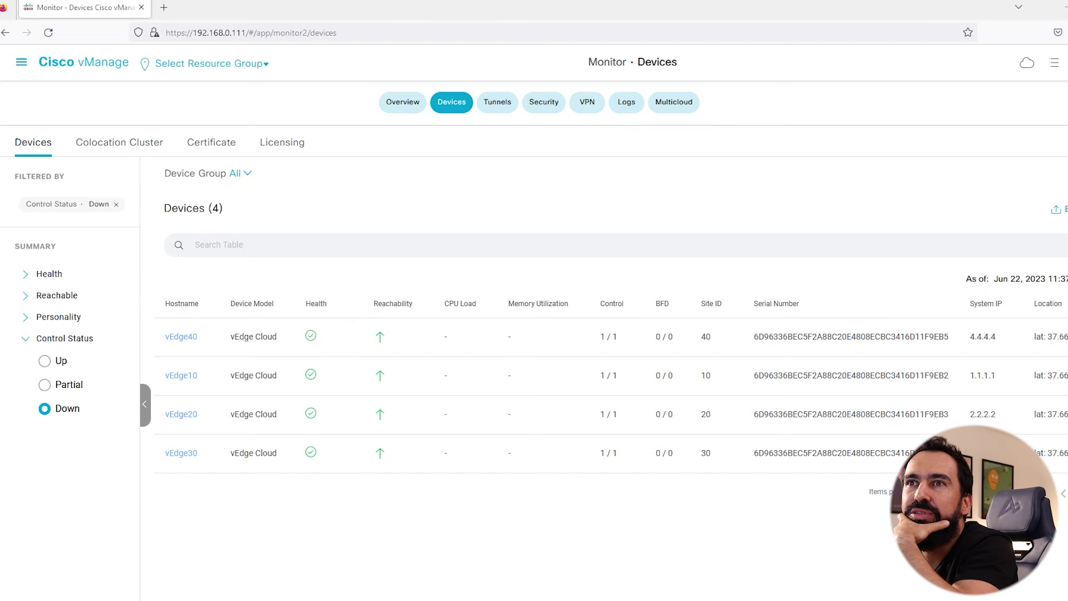
# Send the WAN Edge List to the controllers from Configuration > Certificates.
pyautogui.click(21, 61)
pyautogui.click(65, 151)
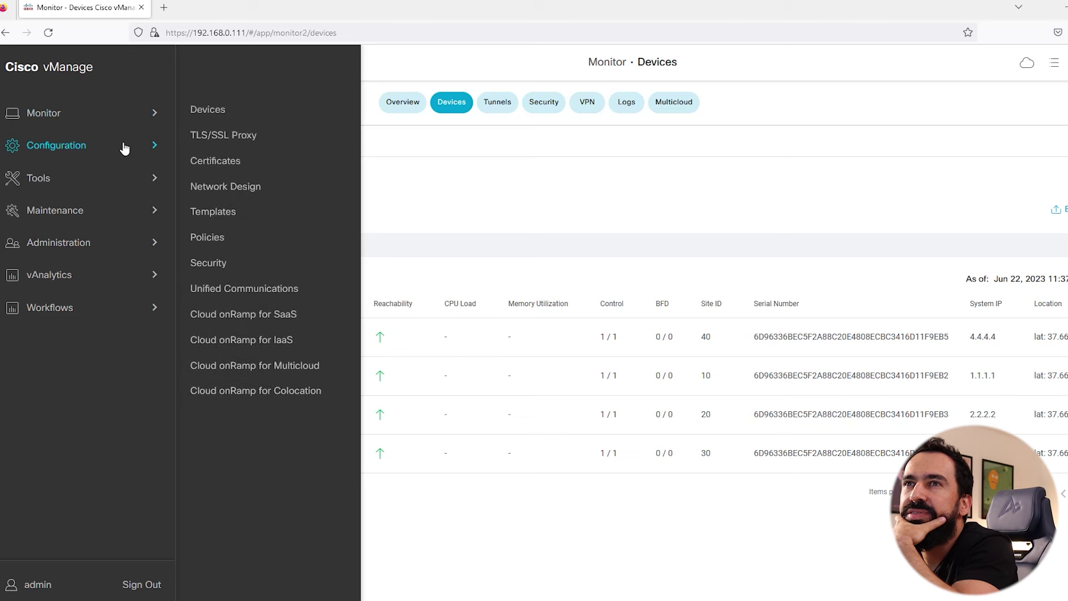
pyautogui.click(228, 161)
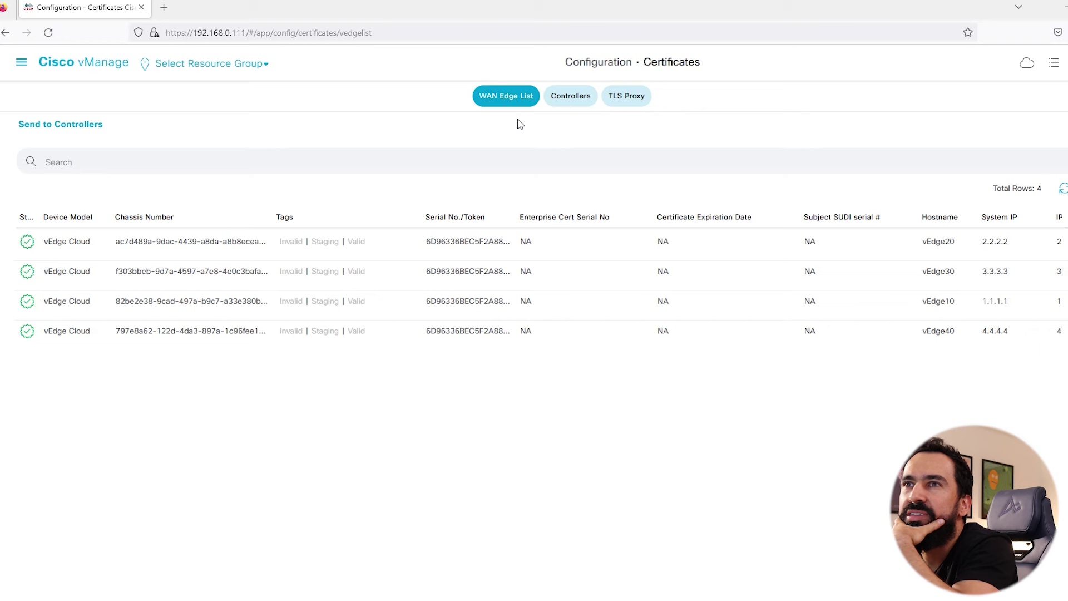
pyautogui.click(75, 125)
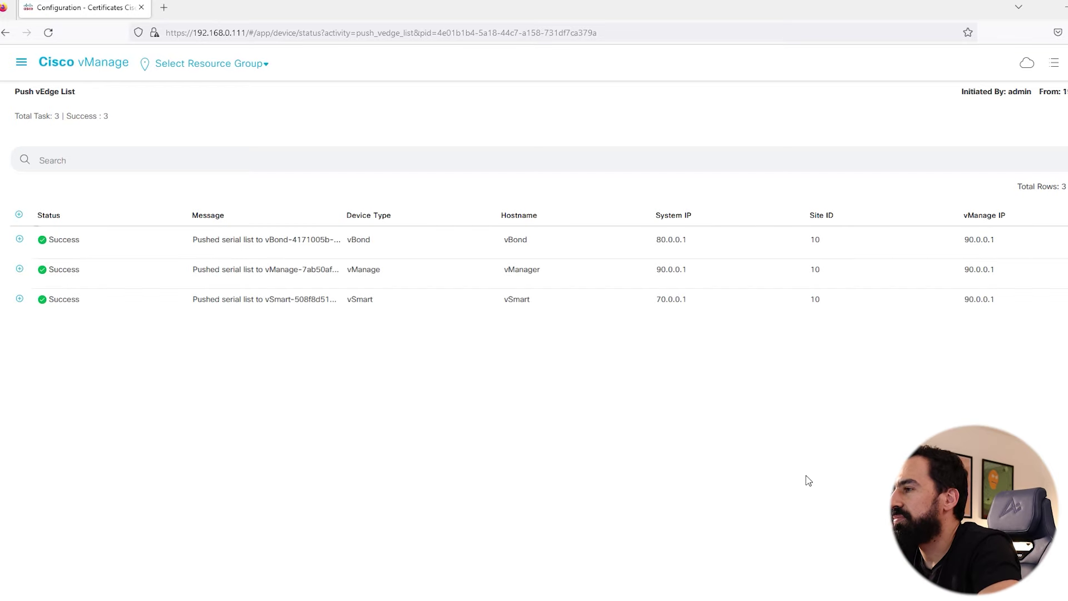
pyautogui.moveTo(529, 600)
pyautogui.click(413, 566)
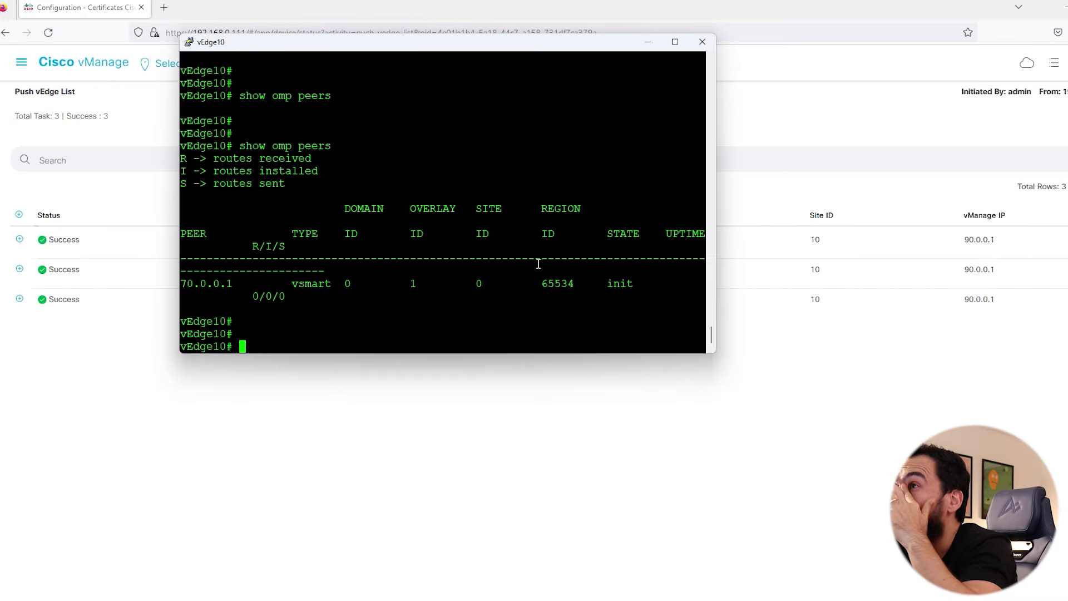
# Rerun 'show omp peers' on vEdge10 until peer 70.0.0.1 comes up.
pyautogui.press('Up')
pyautogui.press('Return')
pyautogui.press('Return')
pyautogui.press('Return')
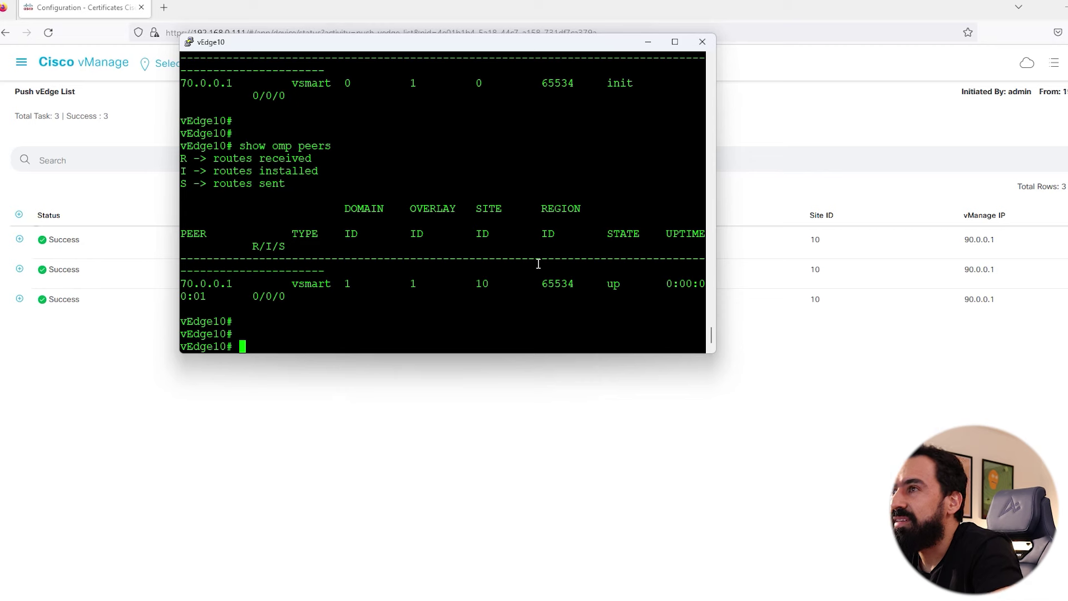
pyautogui.press('Up')
pyautogui.press('Return')
pyautogui.press('Return')
pyautogui.press('Return')
pyautogui.press('Return')
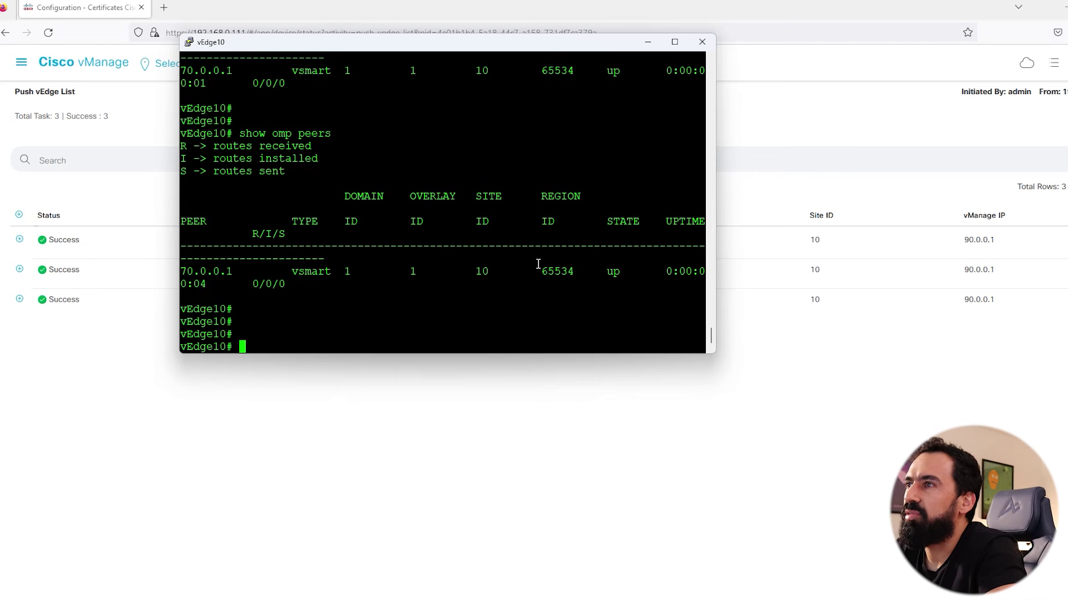
# Run 'show bfd sessions' to confirm the session to 2.2.2.2 is up, then minimize the console.
pyautogui.write('show bfd s')
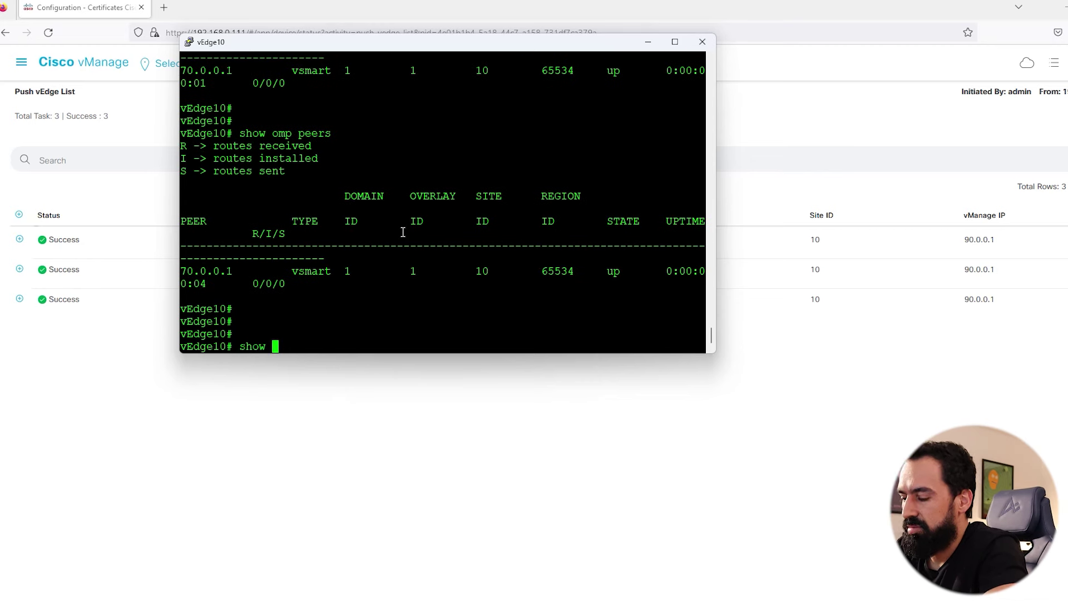
pyautogui.press('?')
pyautogui.write('essions')
pyautogui.press('Return')
pyautogui.press('Return')
pyautogui.press('Return')
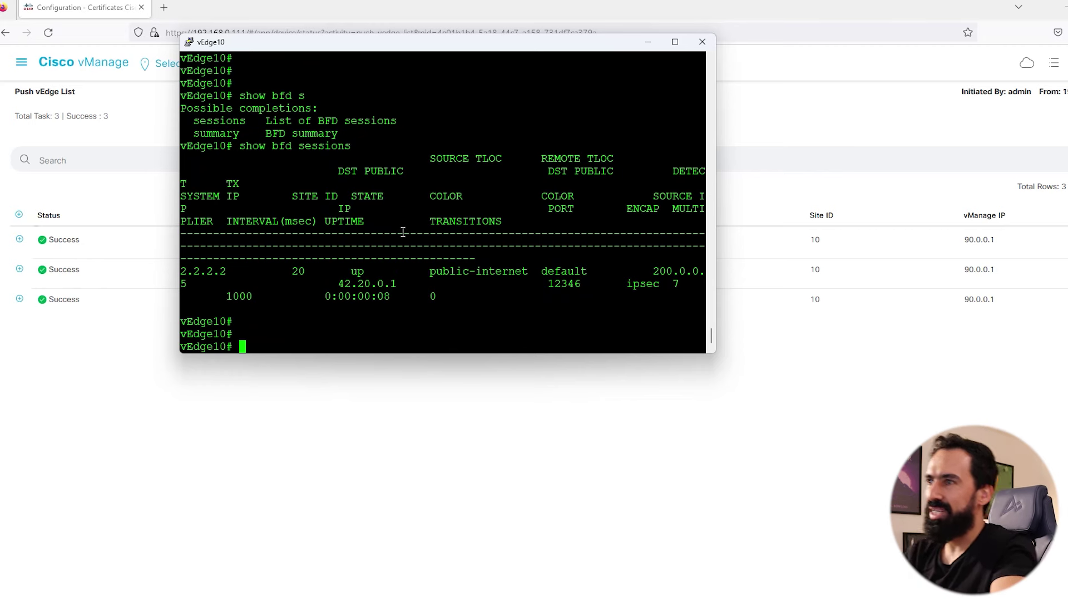
pyautogui.click(648, 42)
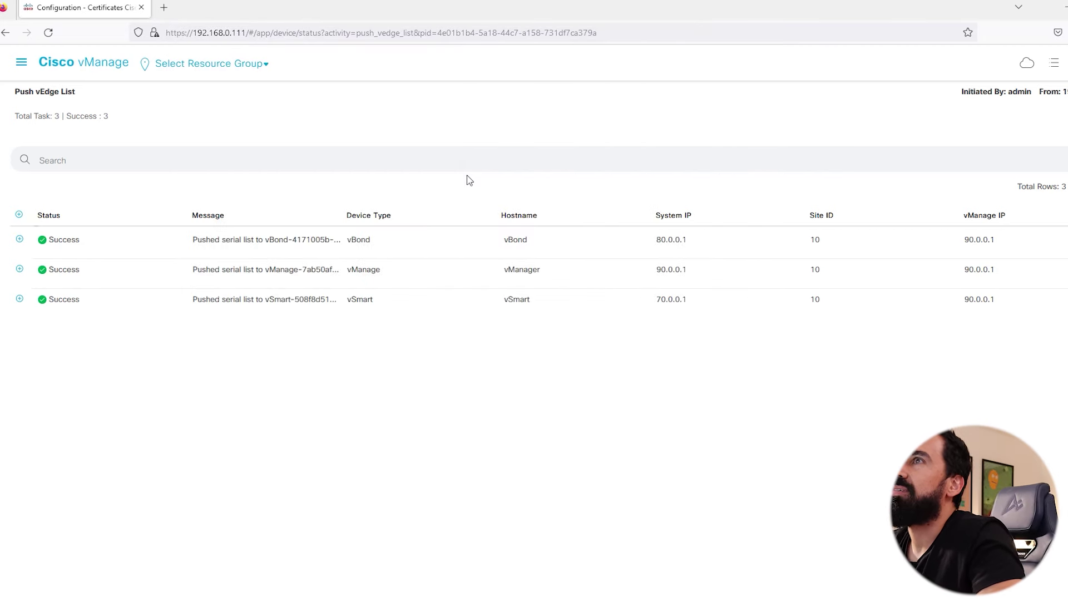
# From Monitor > Overview, open the Good health list showing all four vEdges with control and BFD up.
pyautogui.click(22, 62)
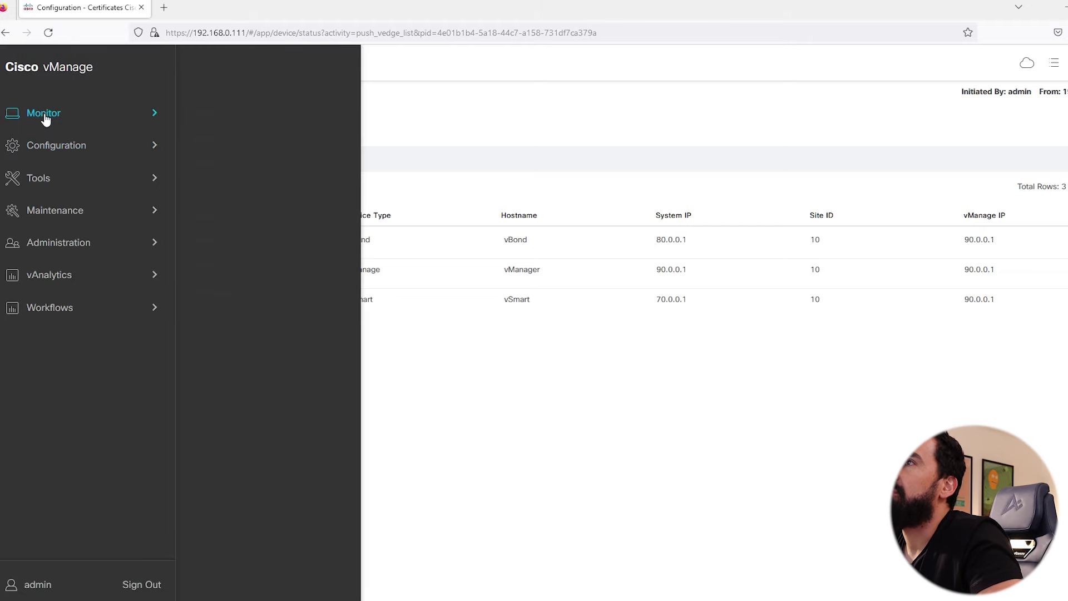
pyautogui.moveTo(46, 114)
pyautogui.click(207, 111)
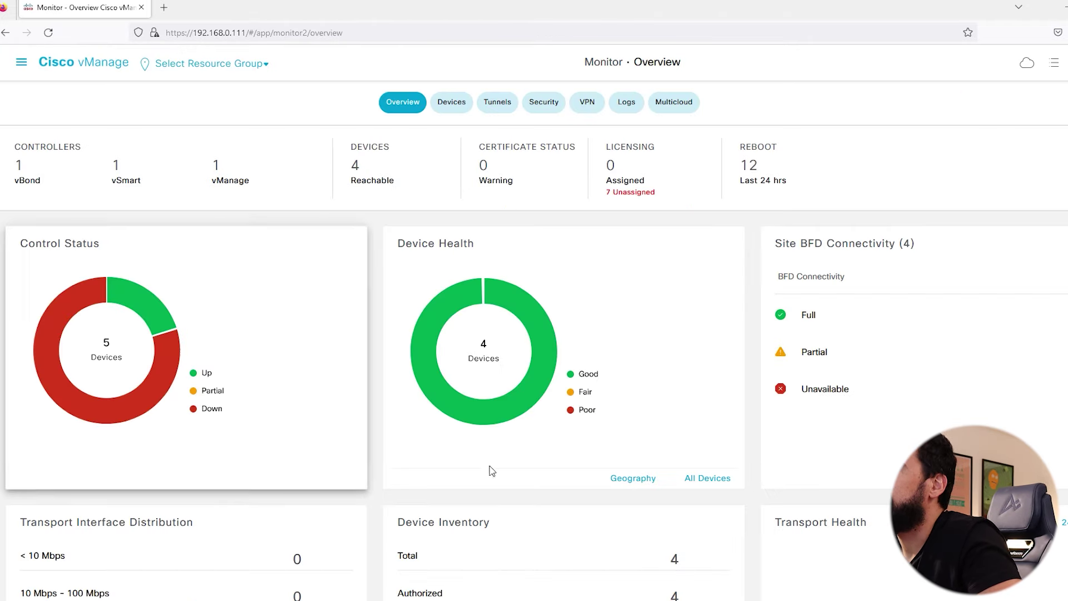
pyautogui.click(161, 397)
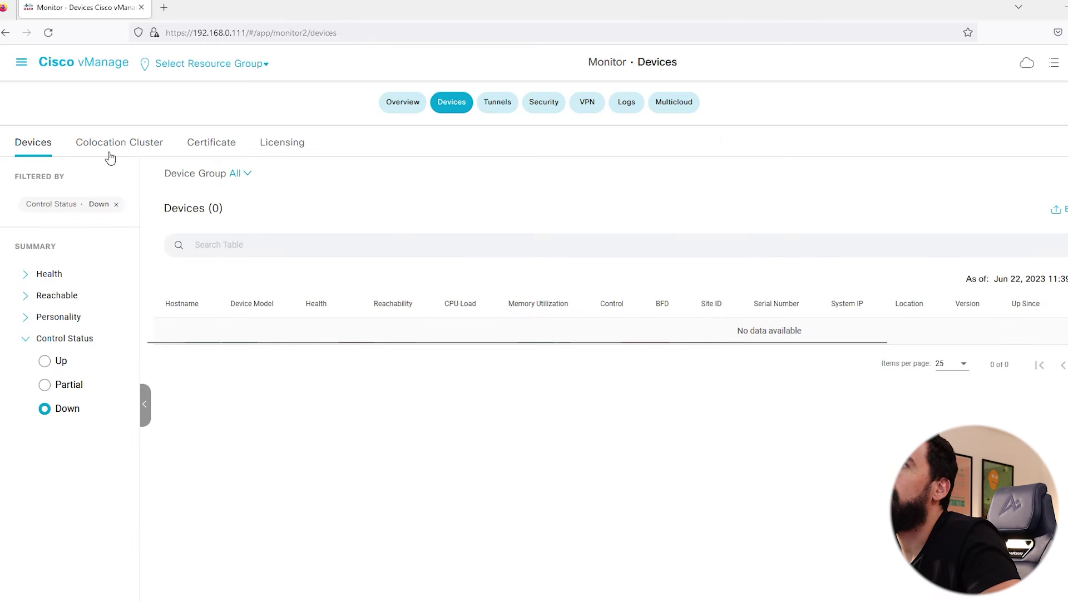
pyautogui.click(21, 62)
pyautogui.moveTo(72, 114)
pyautogui.click(203, 135)
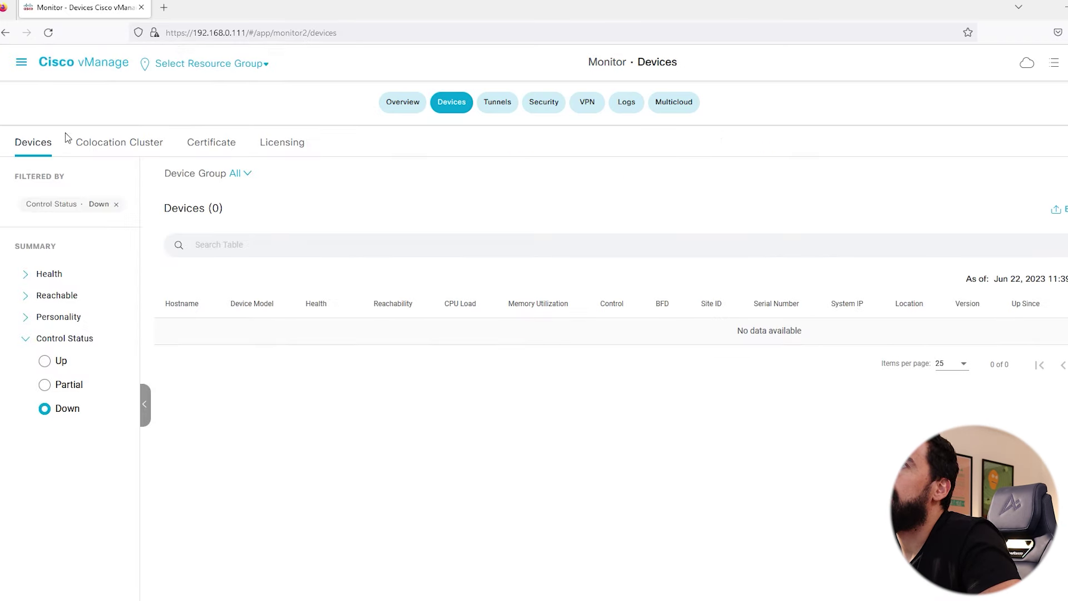
pyautogui.click(21, 63)
pyautogui.click(213, 110)
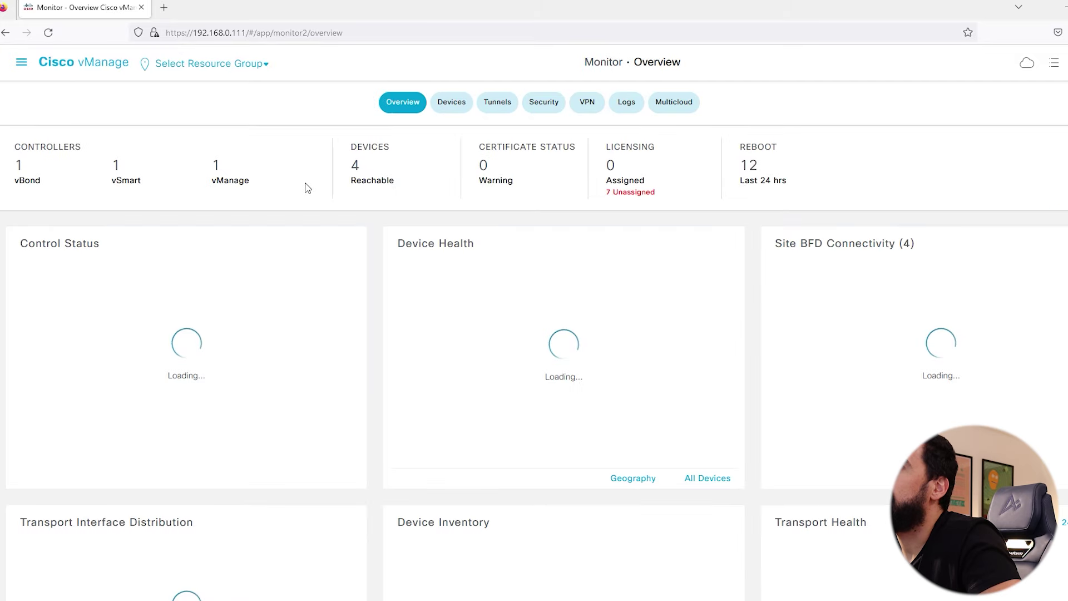
pyautogui.click(537, 332)
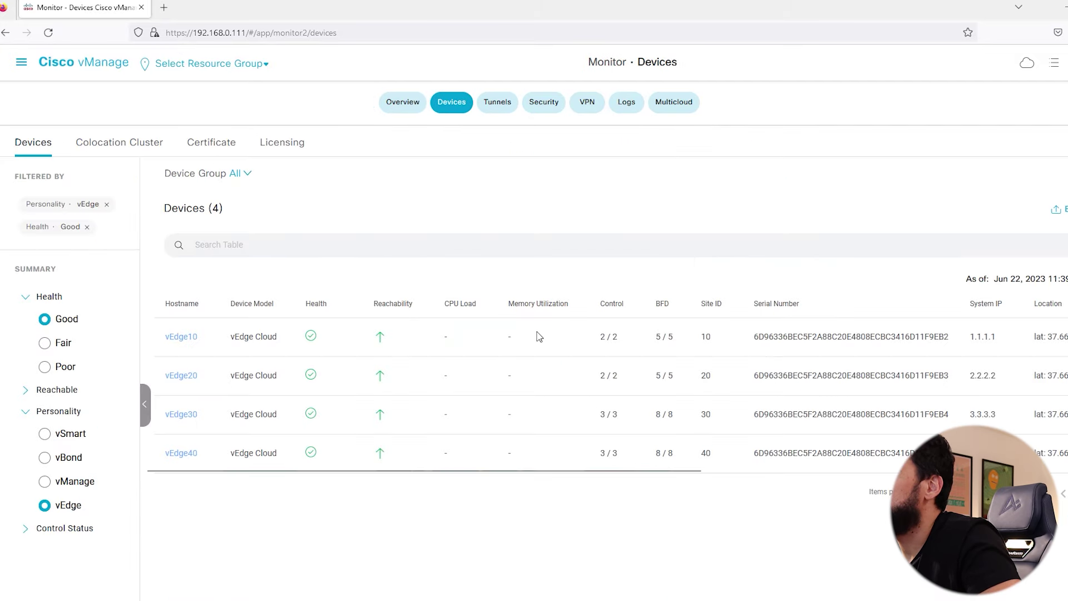